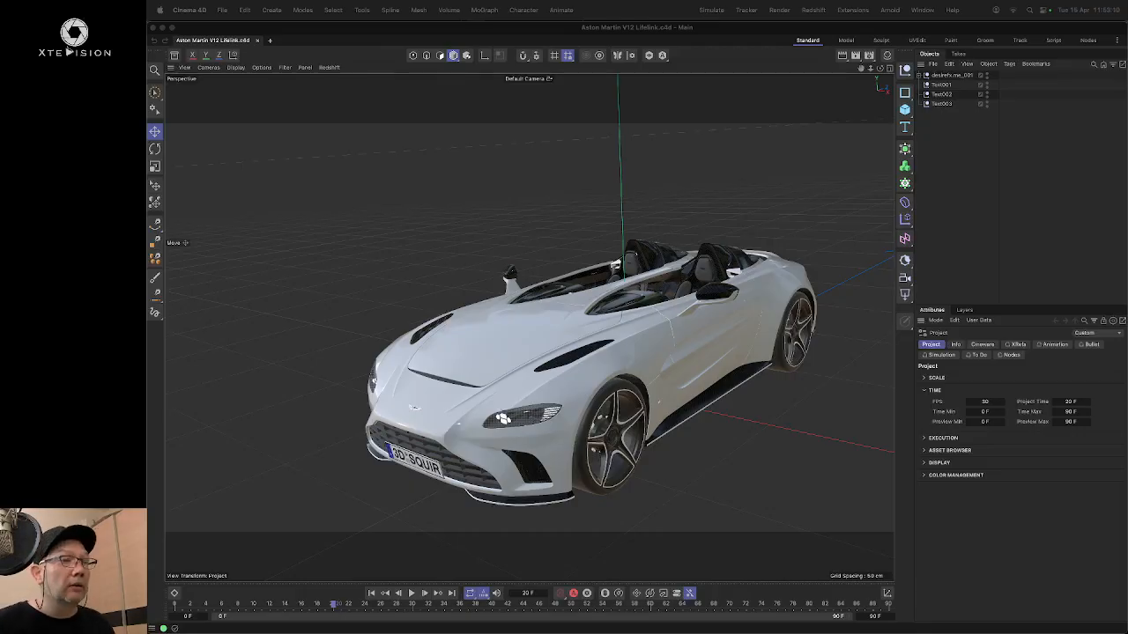
pyautogui.click(708, 224)
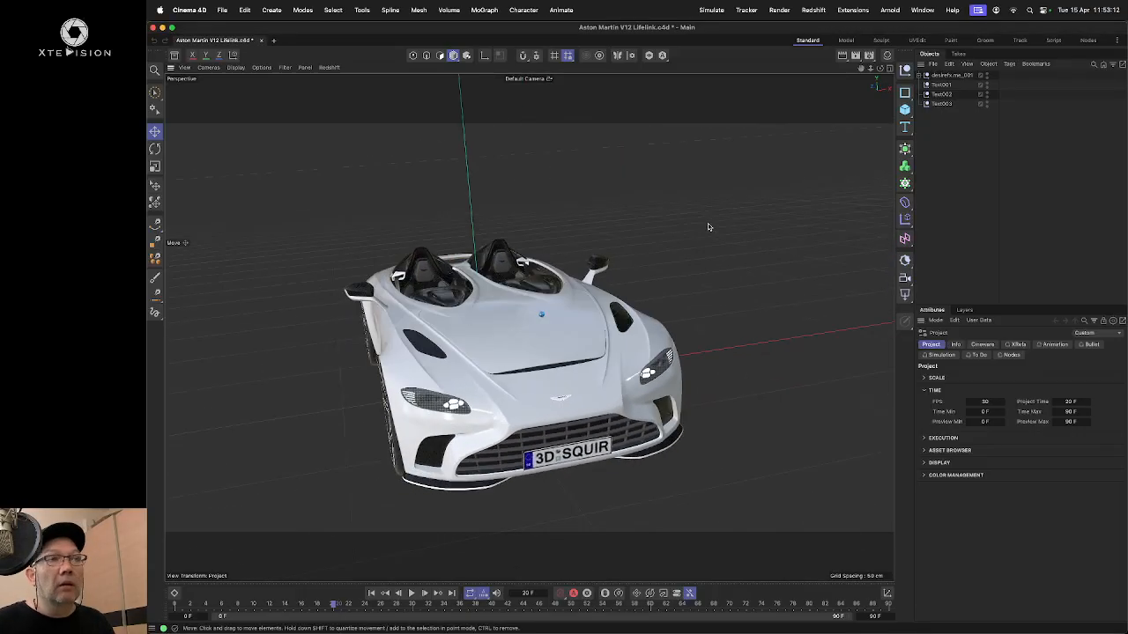
pyautogui.moveTo(708, 224); pyautogui.dragTo(708, 226)
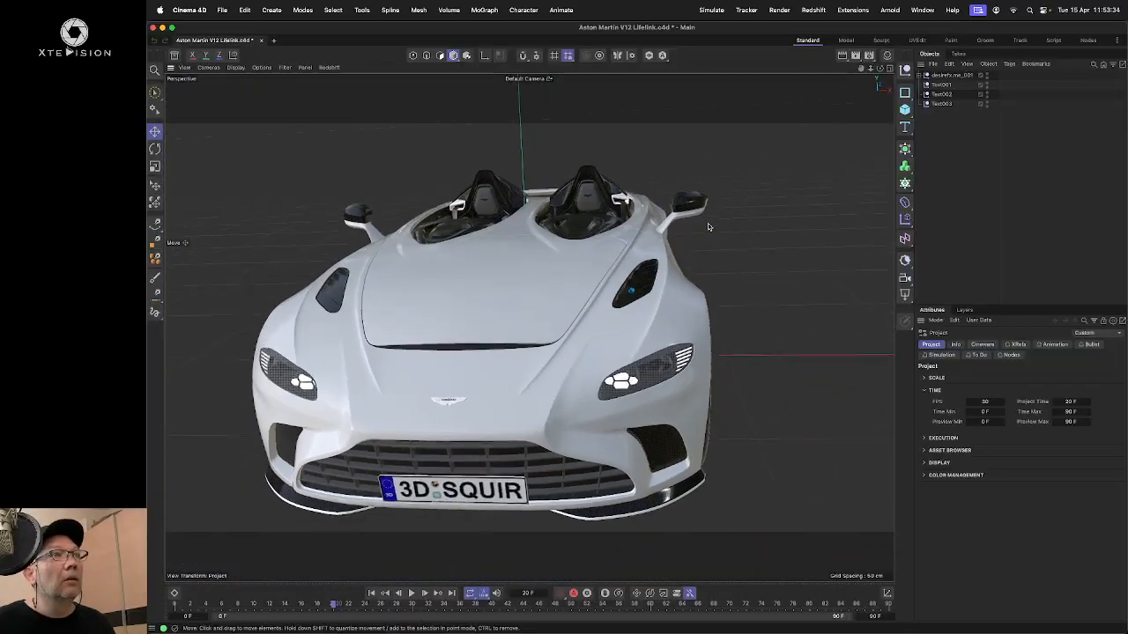
pyautogui.moveTo(708, 227); pyautogui.dragTo(709, 227)
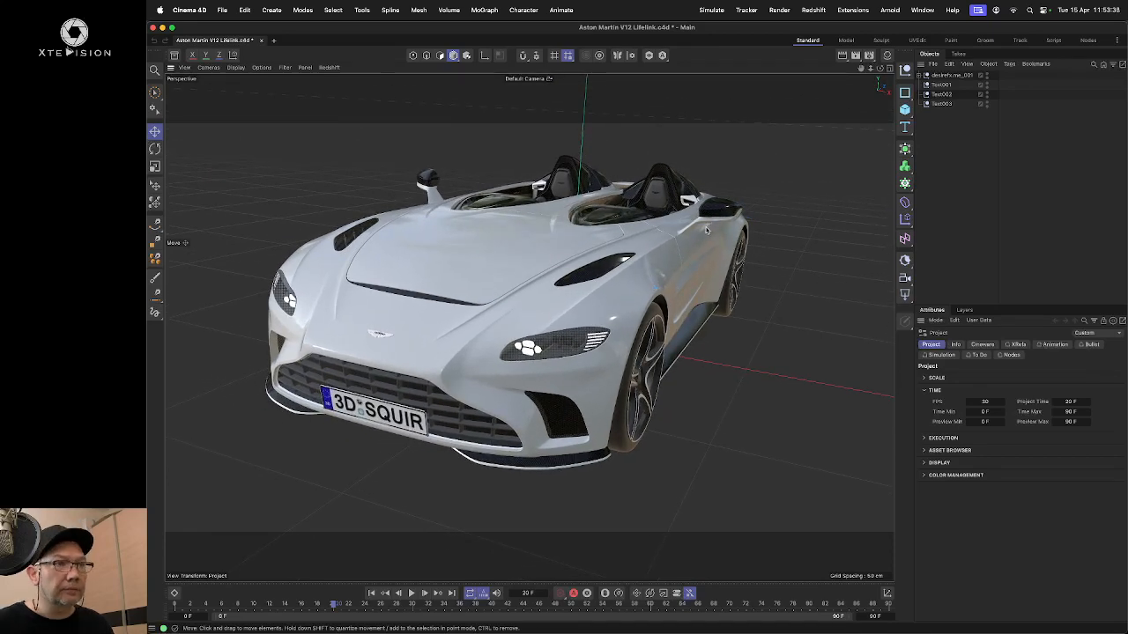
# Step: Set the render output to the UHD 4K 29.97 film/video preset in the render settings
pyautogui.click(868, 56)
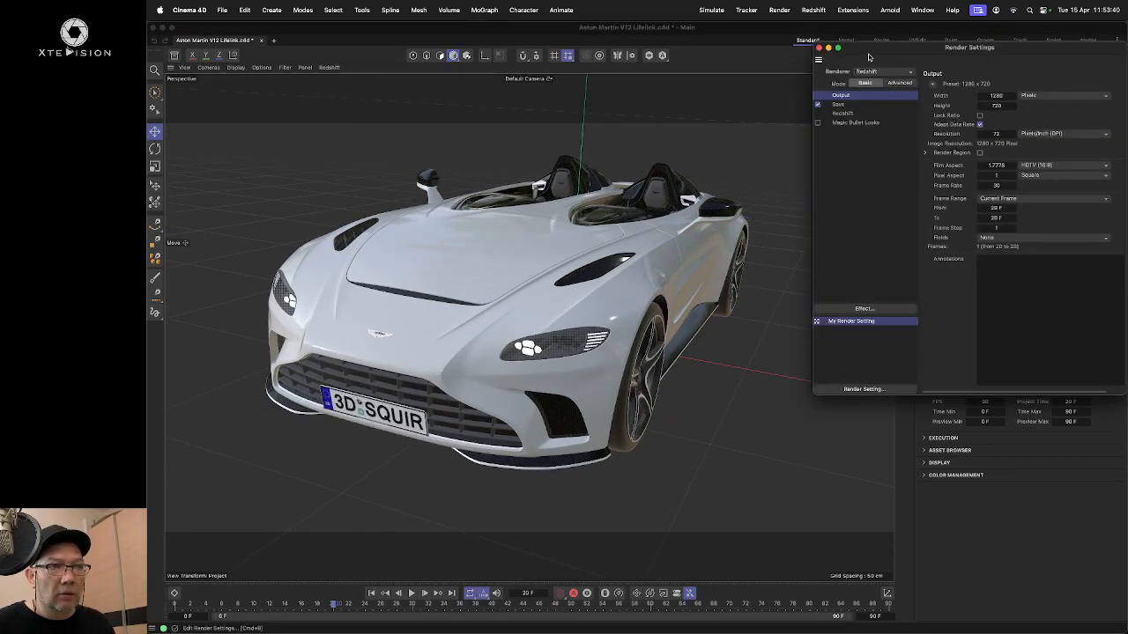
pyautogui.moveTo(869, 54); pyautogui.dragTo(738, 70)
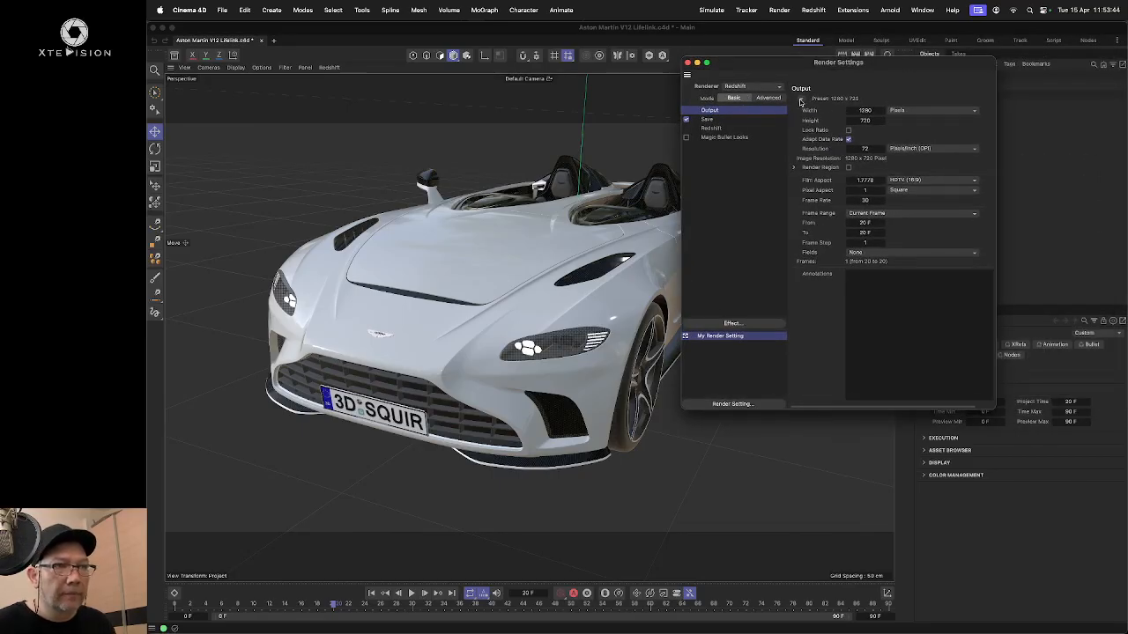
pyautogui.click(800, 99)
pyautogui.moveTo(832, 109)
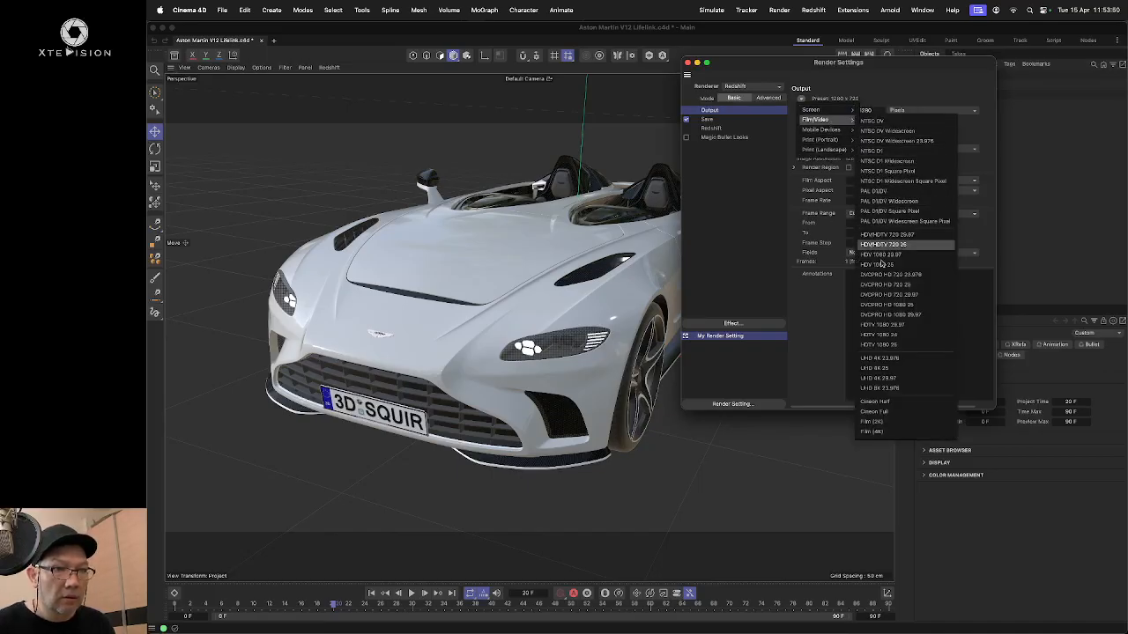
pyautogui.click(897, 377)
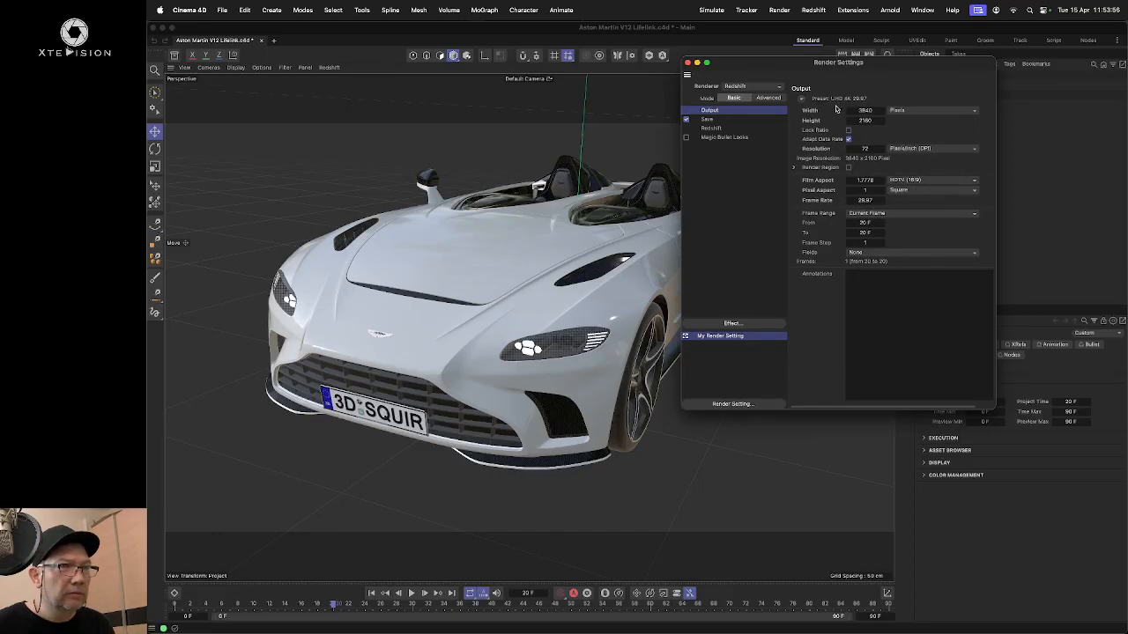
# Step: Turn off saving of the regular image in the render's save settings
pyautogui.click(756, 121)
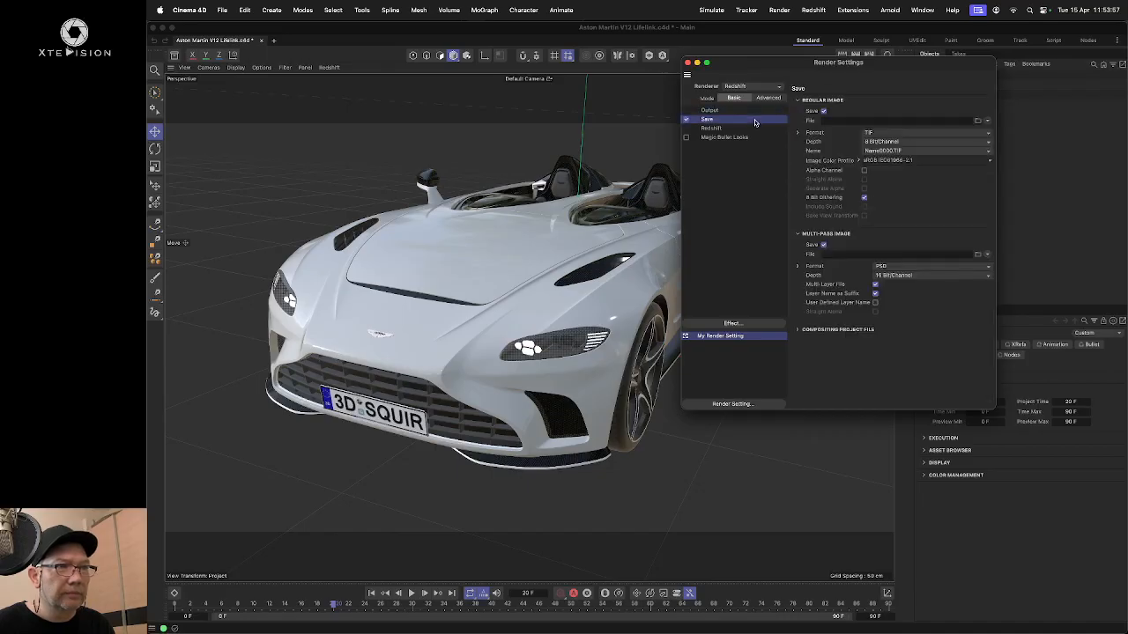
pyautogui.click(978, 122)
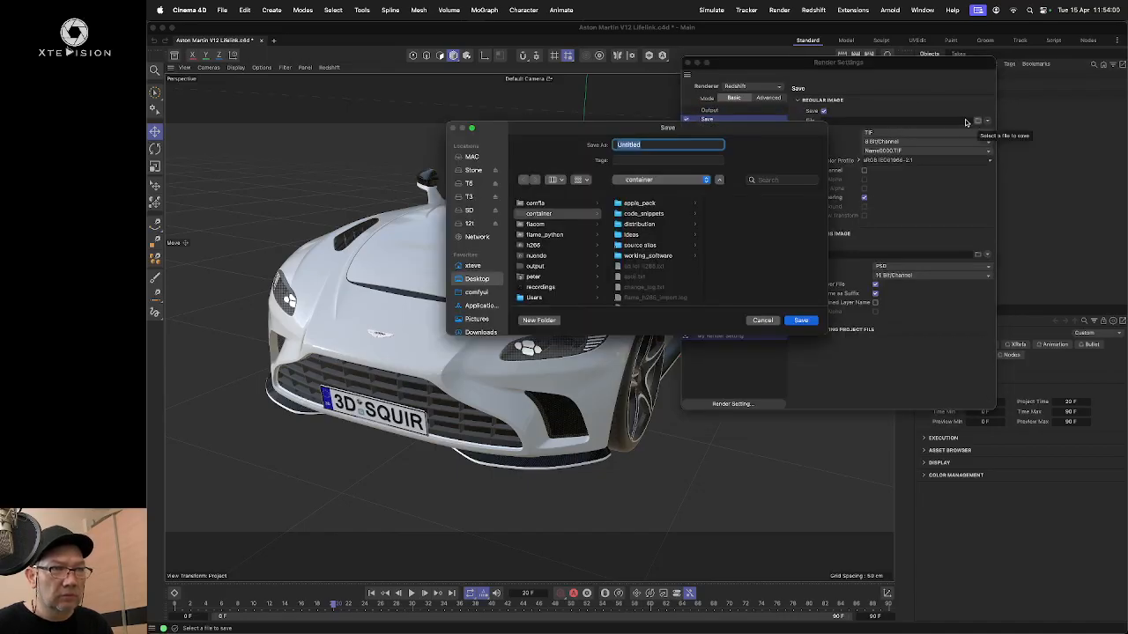
pyautogui.click(762, 321)
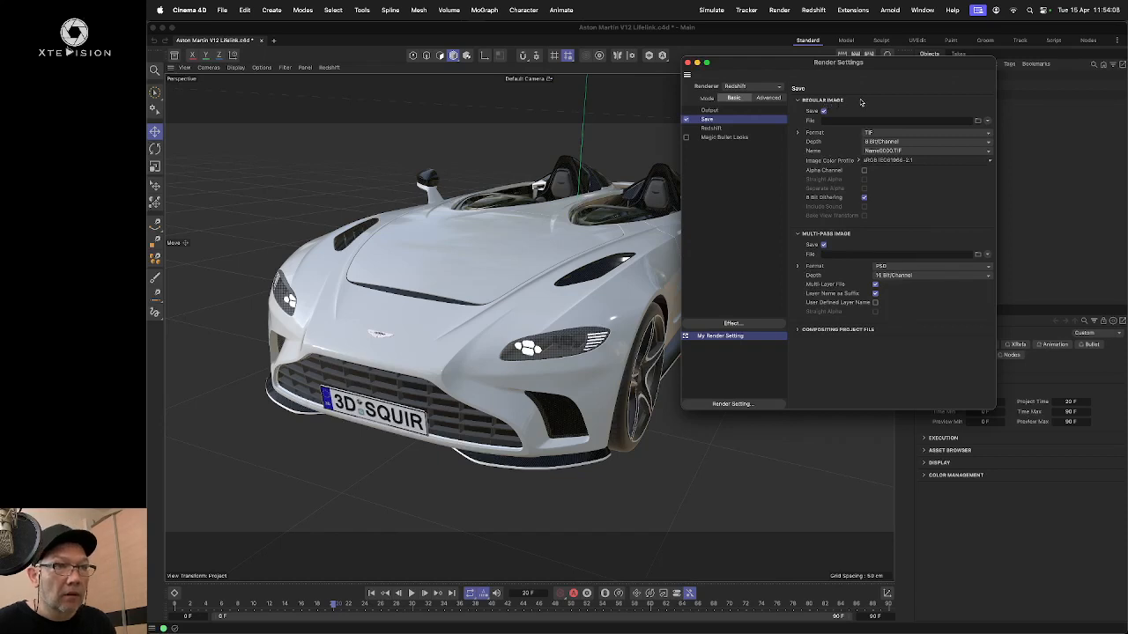
pyautogui.click(824, 111)
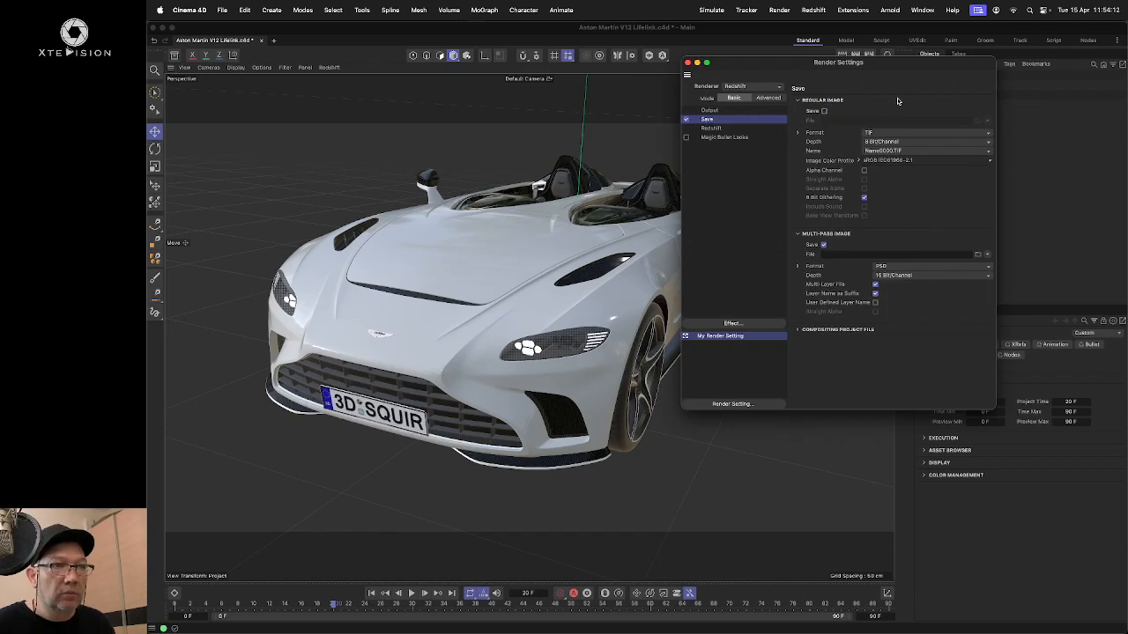
# Step: Set the multi-pass image's output file to am_ml.exr in the Desktop folder
pyautogui.click(976, 256)
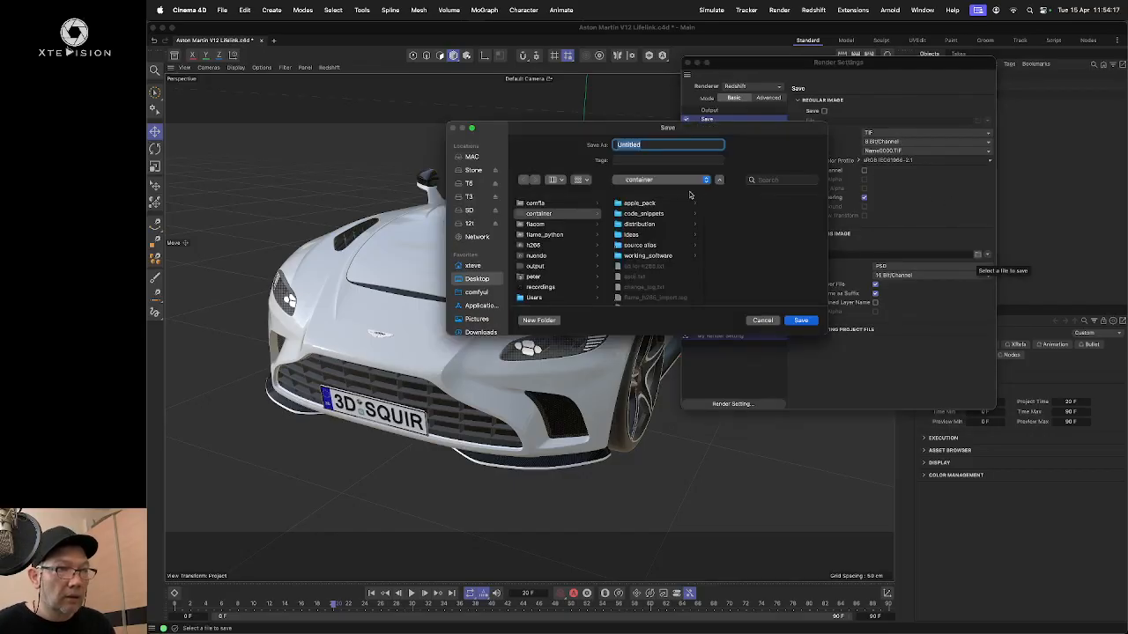
pyautogui.click(489, 281)
pyautogui.click(666, 144)
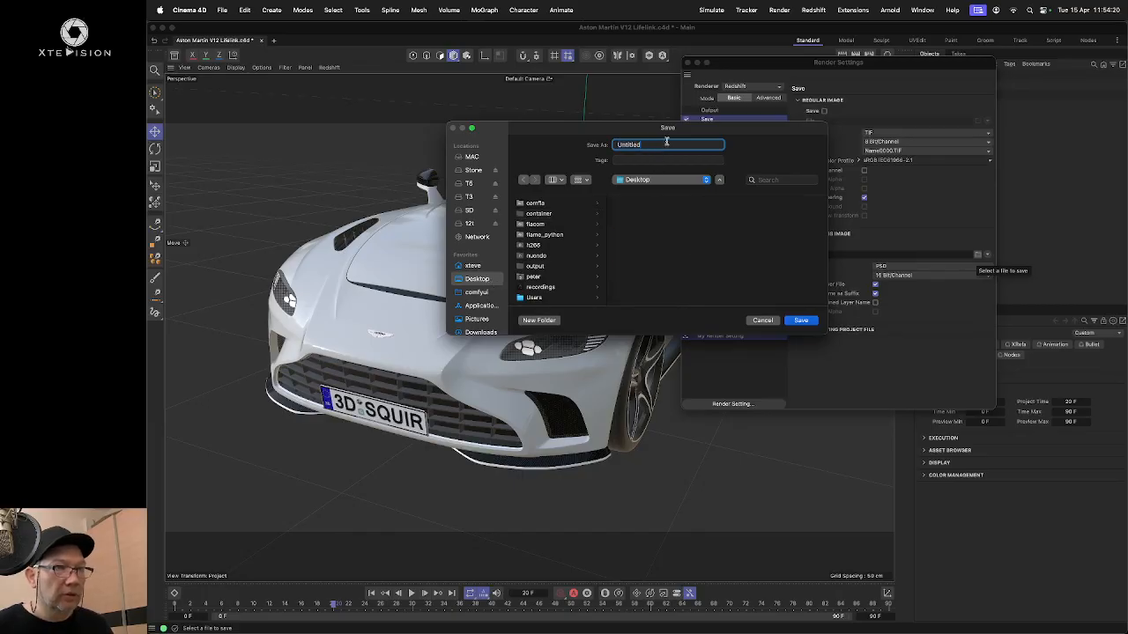
pyautogui.moveTo(667, 142); pyautogui.dragTo(572, 141)
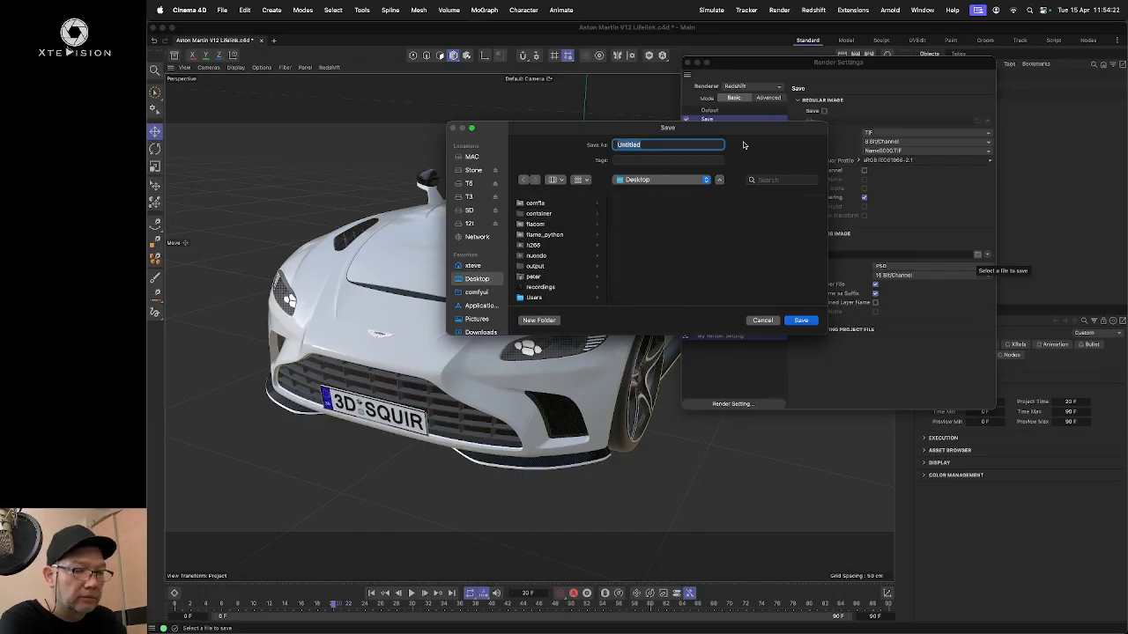
pyautogui.write('am_')
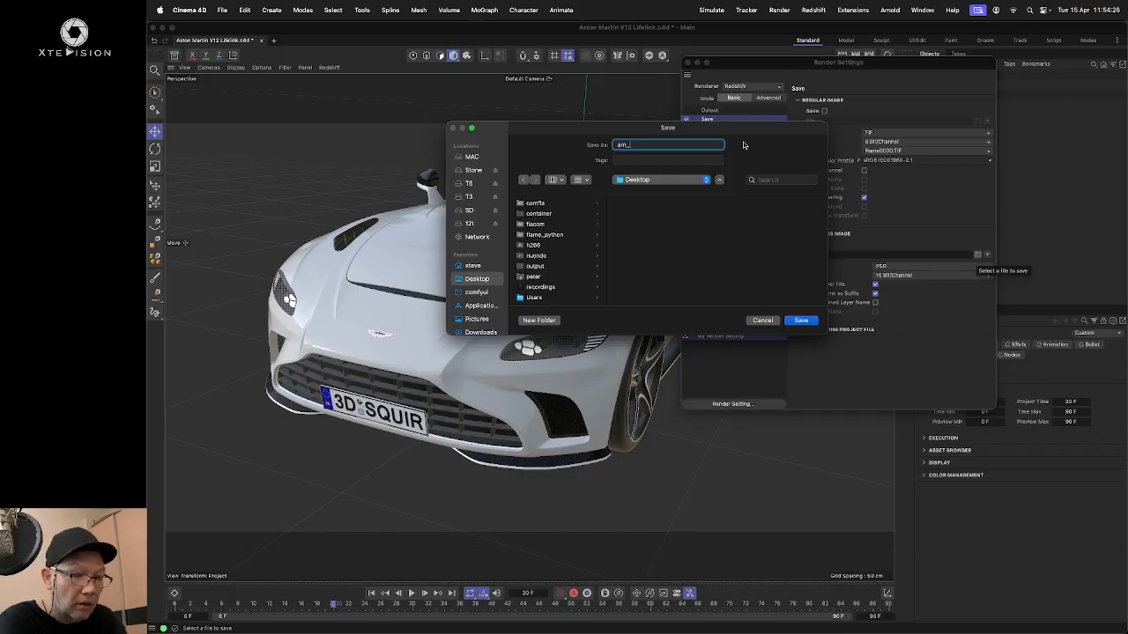
pyautogui.write('ml_e')
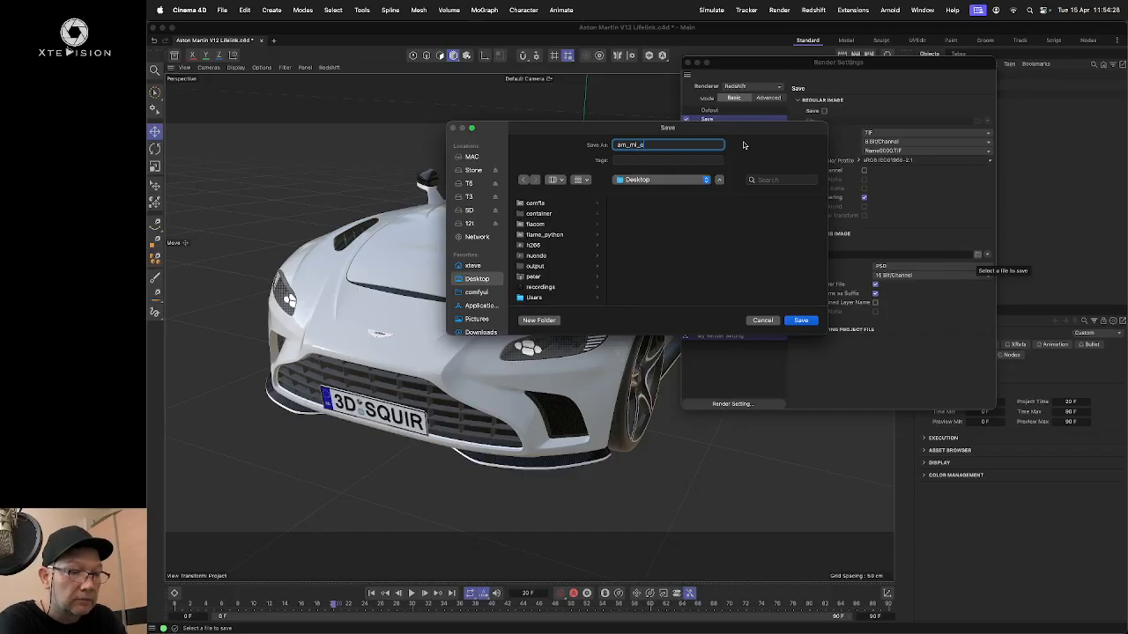
pyautogui.write('xr')
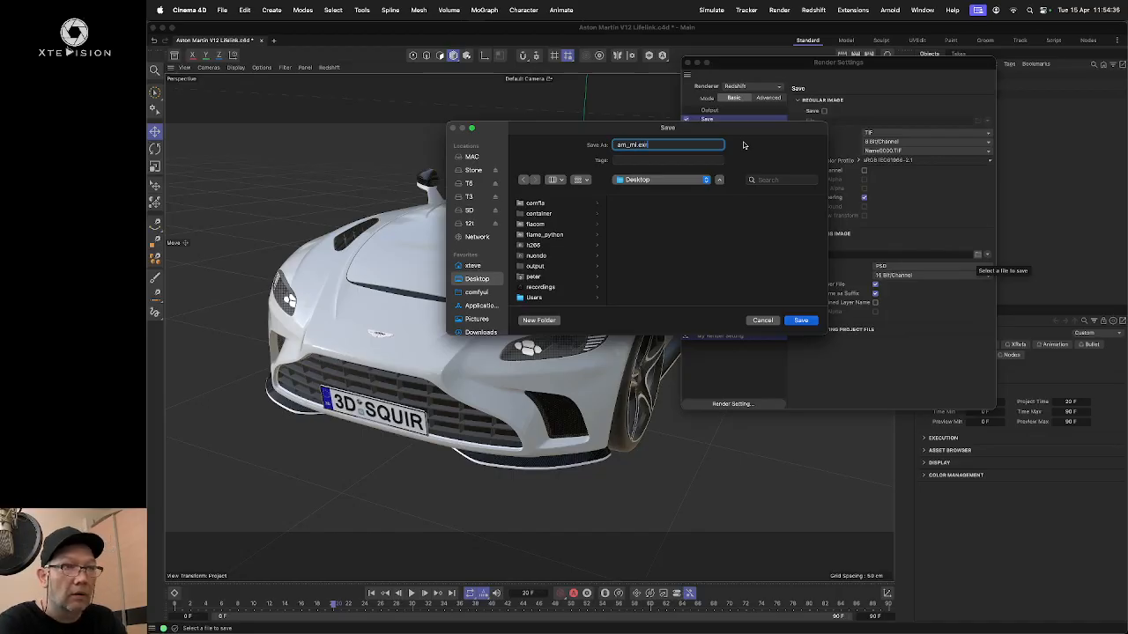
pyautogui.click(797, 320)
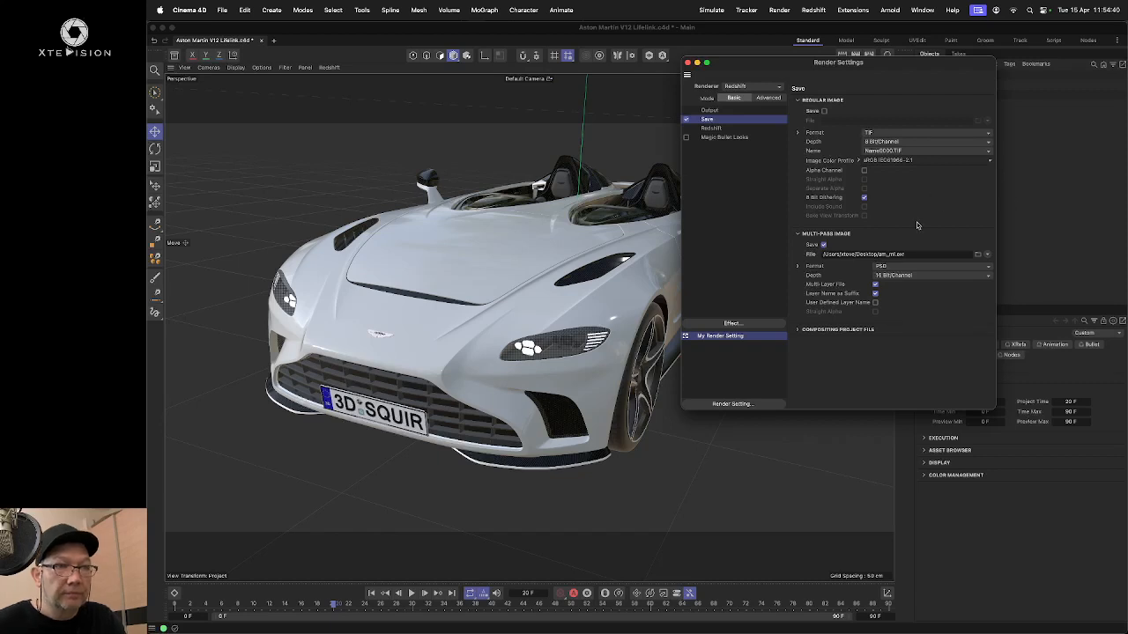
# Step: Set the multi-pass image format to OpenEXR with a depth of 32 Bit/Channel
pyautogui.click(922, 268)
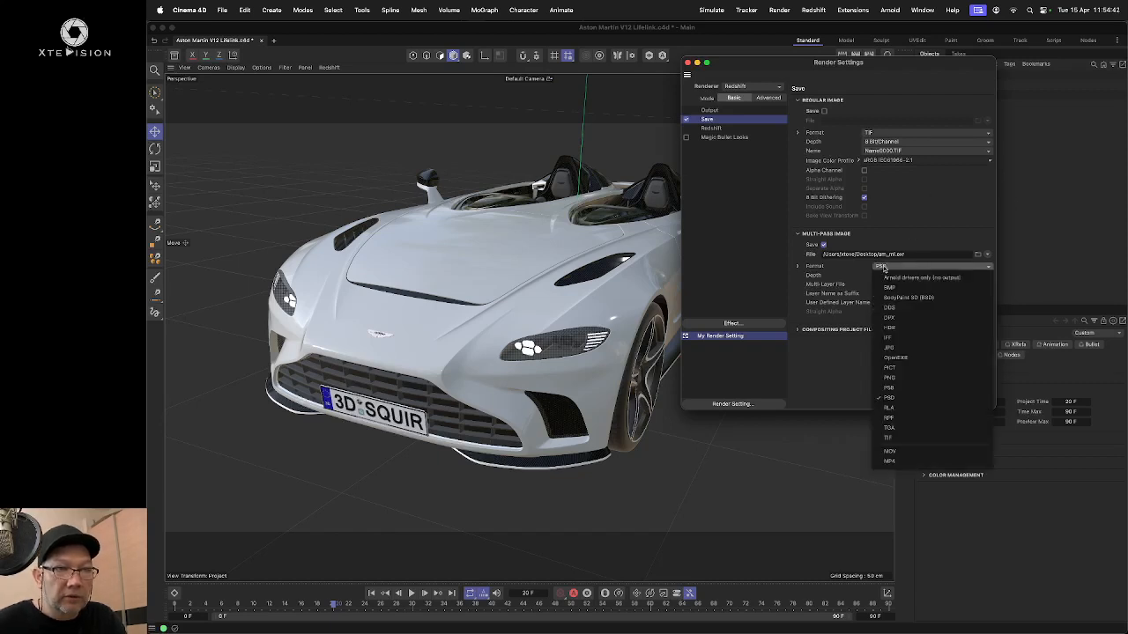
pyautogui.click(913, 358)
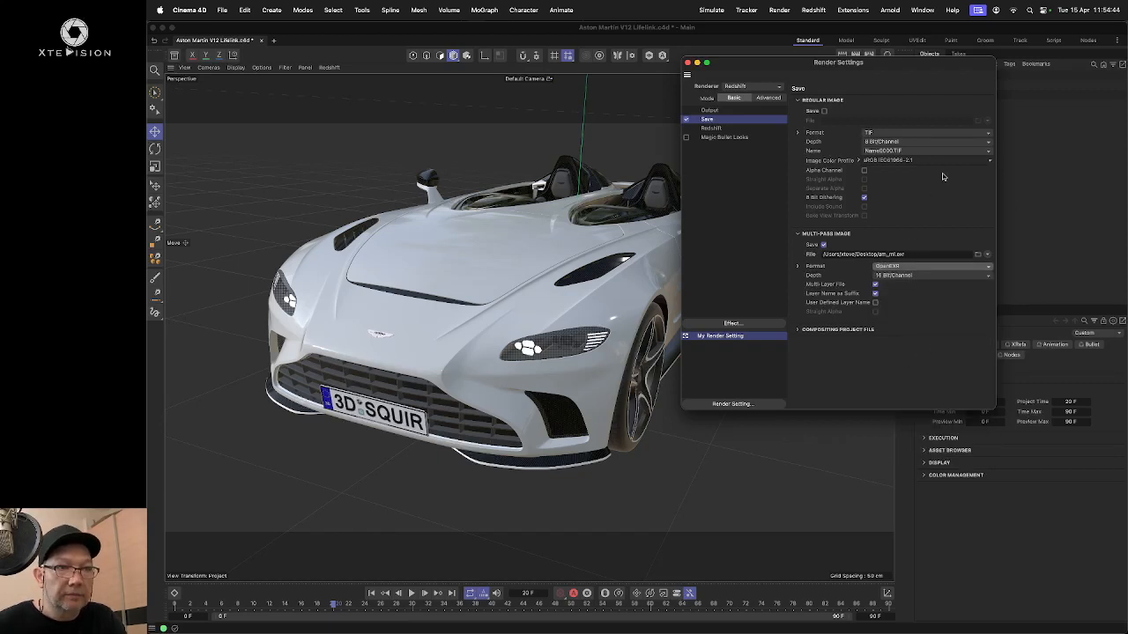
pyautogui.click(916, 276)
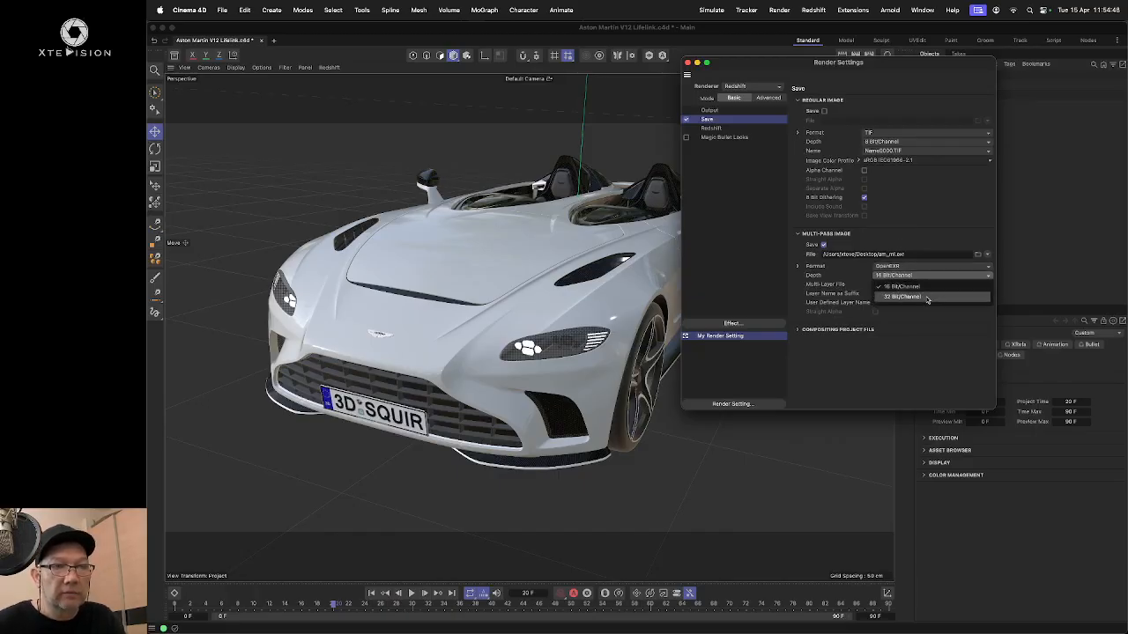
pyautogui.click(927, 300)
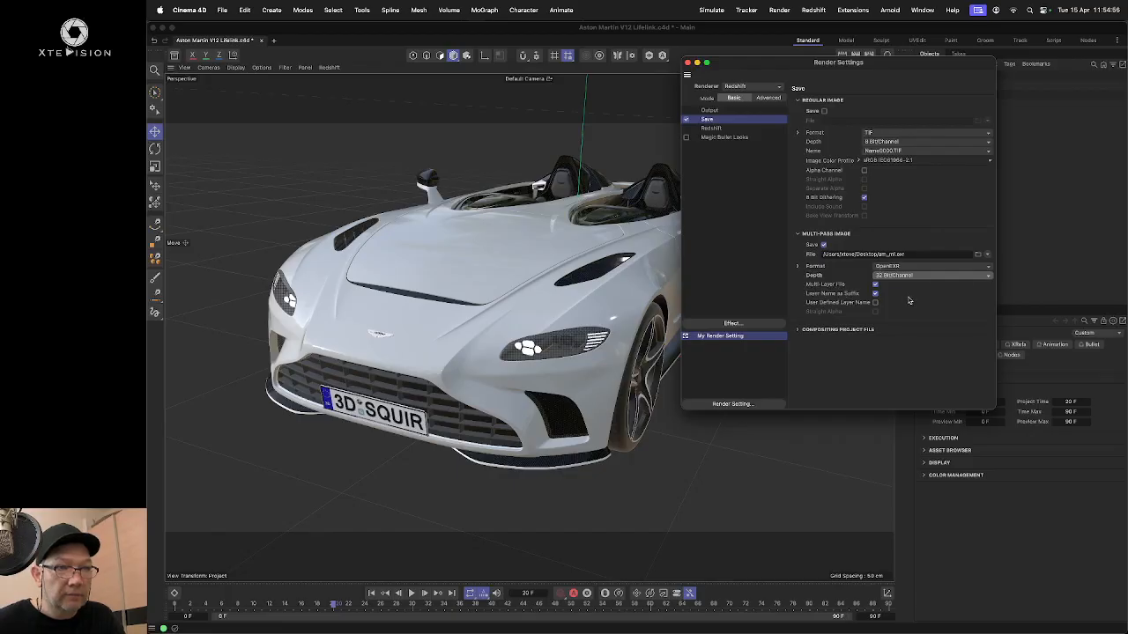
# Step: Show the advanced Redshift render settings and set the progressive passes to 200
pyautogui.click(779, 99)
pyautogui.click(736, 129)
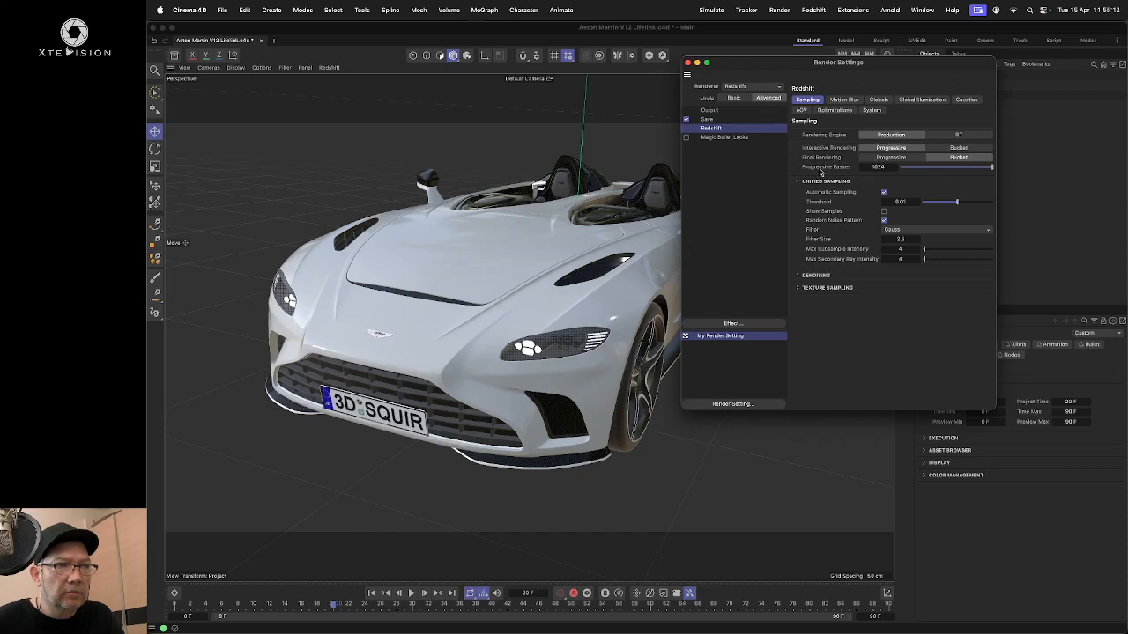
pyautogui.moveTo(991, 167); pyautogui.dragTo(917, 171)
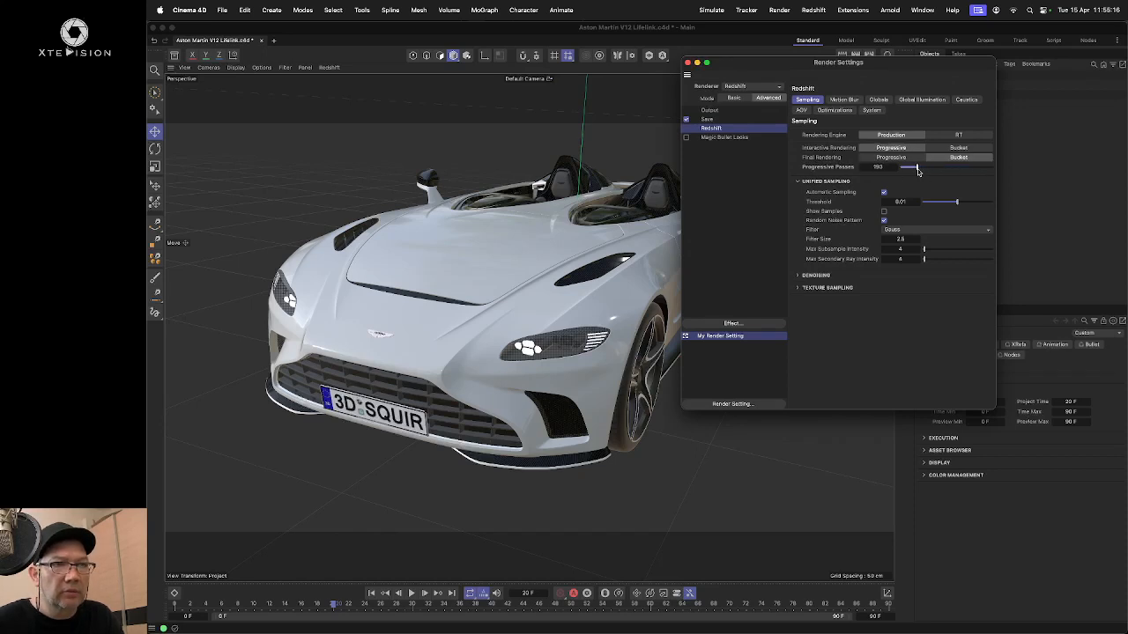
pyautogui.doubleClick(895, 168)
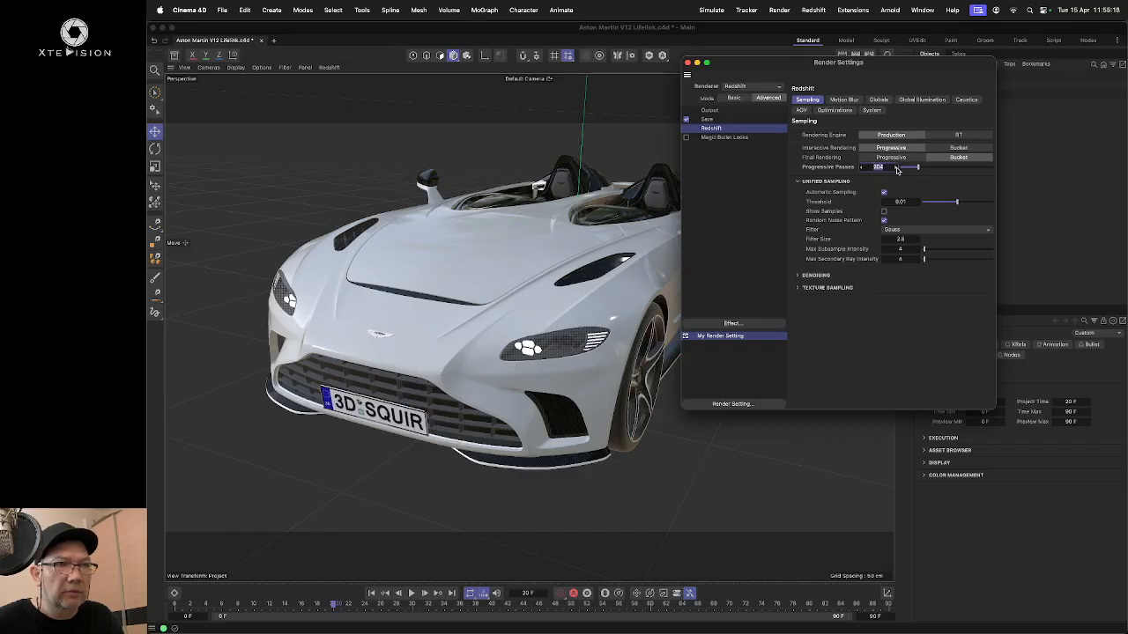
pyautogui.click(862, 168)
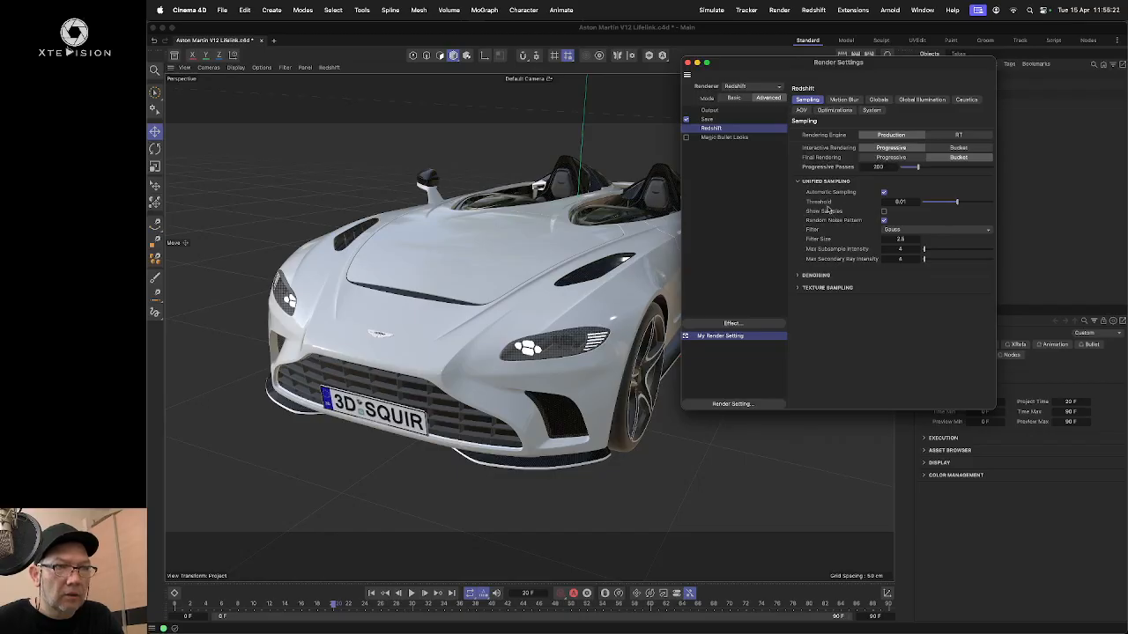
# Step: Check the Redshift motion blur, globals and global illumination settings, and disable caustics
pyautogui.click(843, 100)
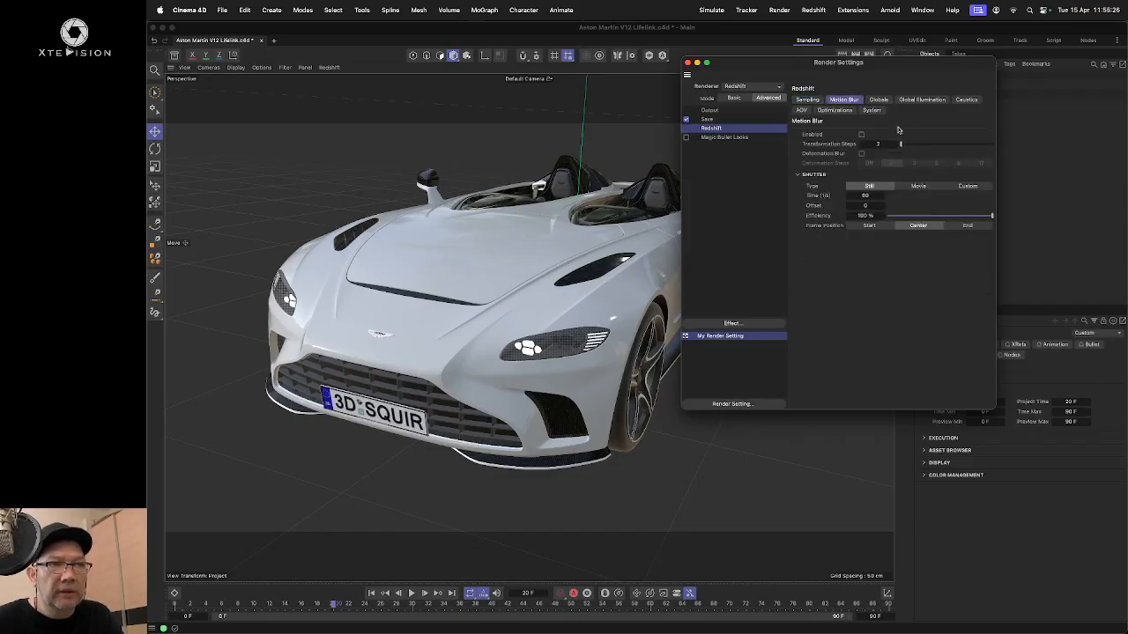
pyautogui.click(881, 102)
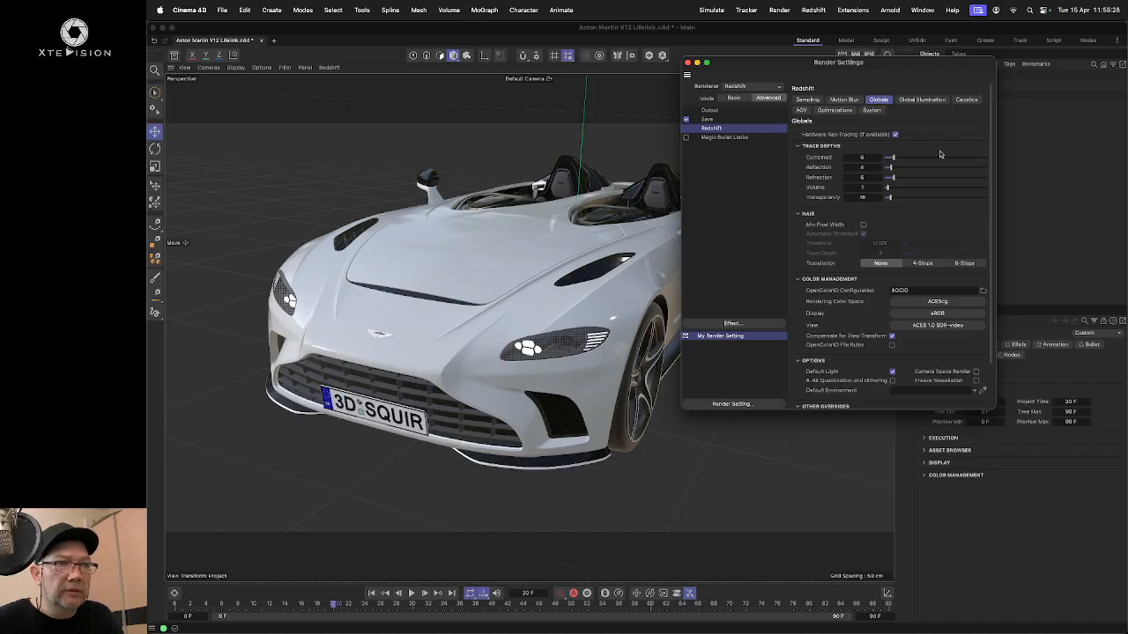
pyautogui.scroll(-3, 939, 150)
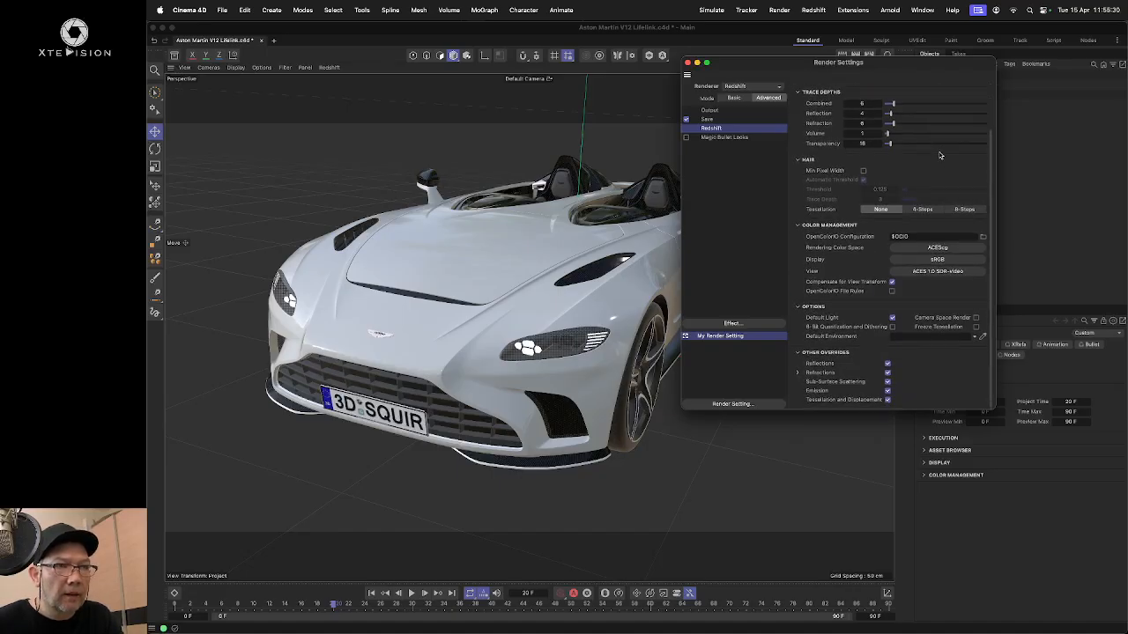
pyautogui.scroll(3, 905, 101)
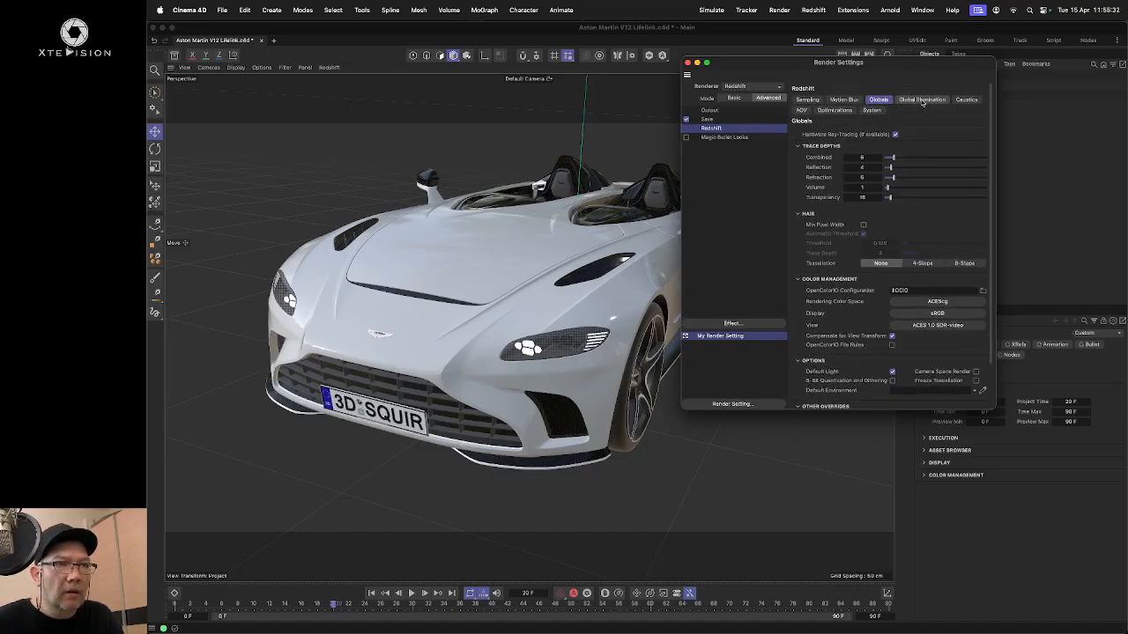
pyautogui.click(922, 100)
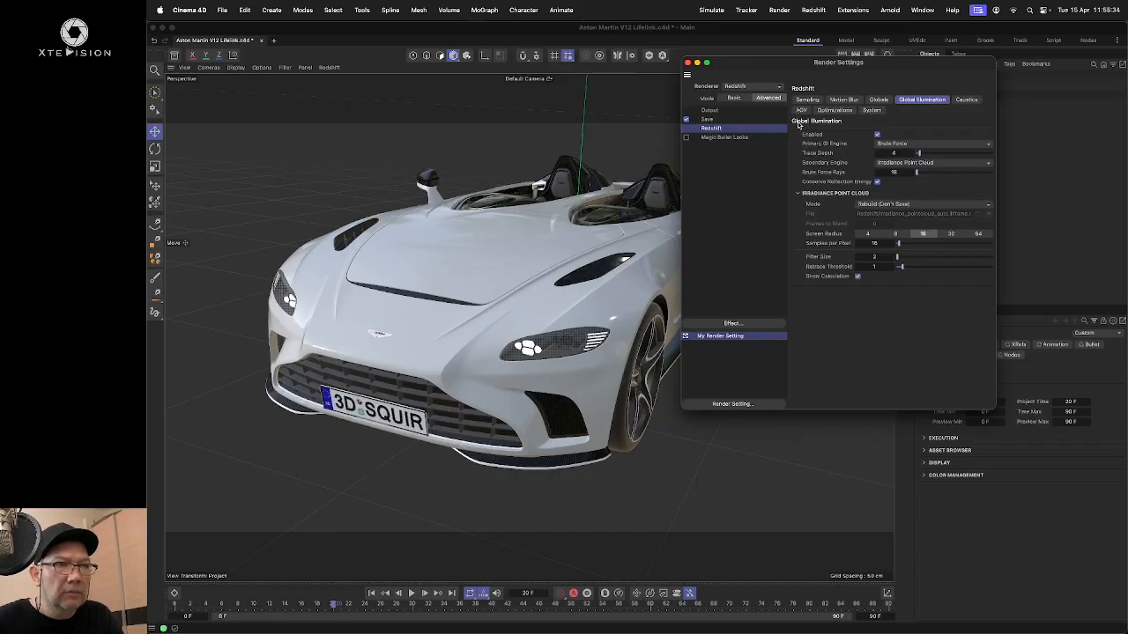
pyautogui.click(965, 101)
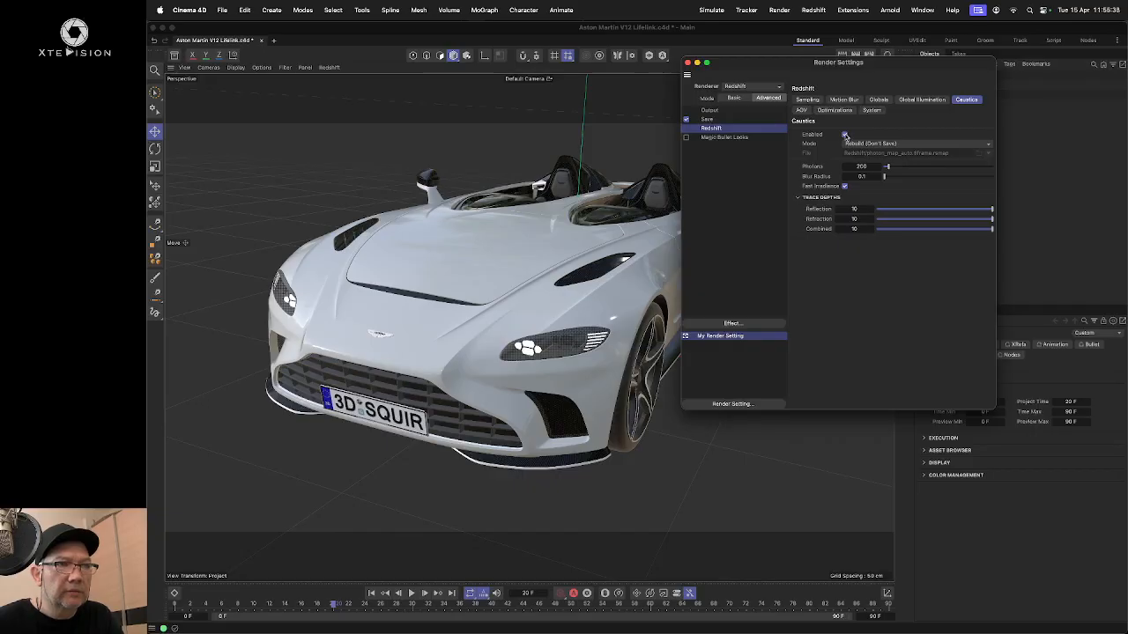
pyautogui.click(844, 134)
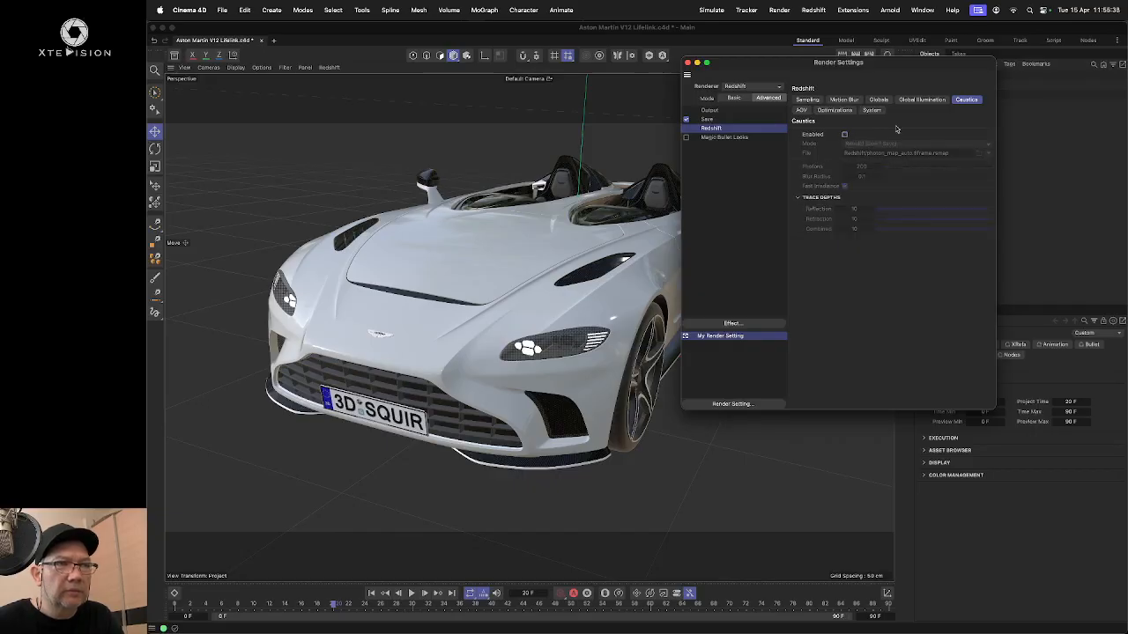
# Step: Enable Multi-Part EXR output in the Redshift AOV settings
pyautogui.click(801, 111)
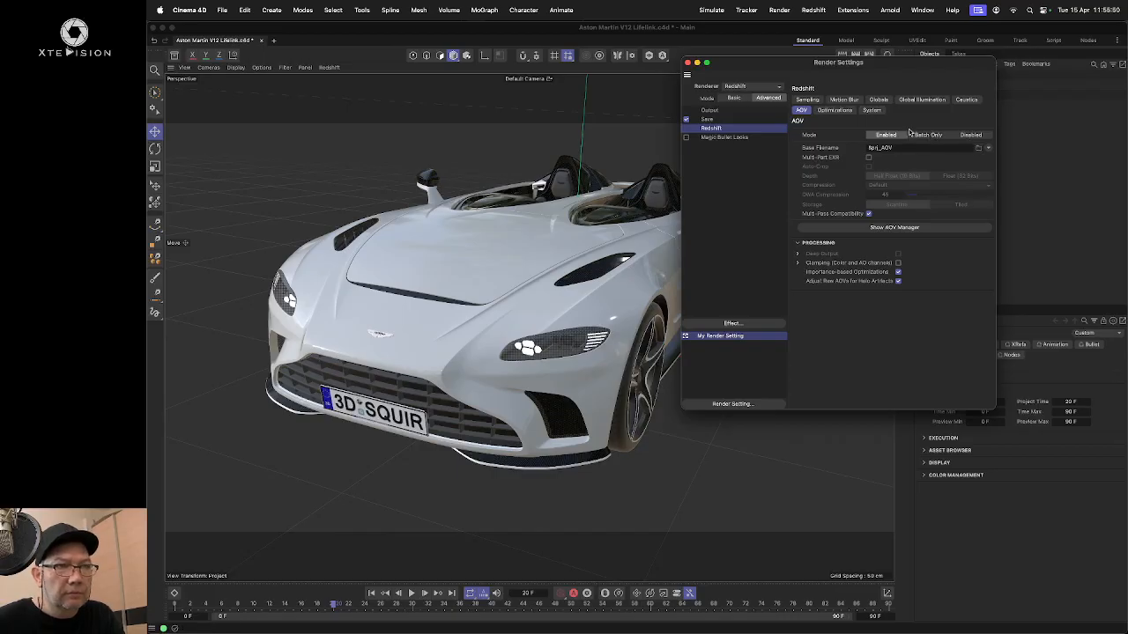
pyautogui.click(869, 157)
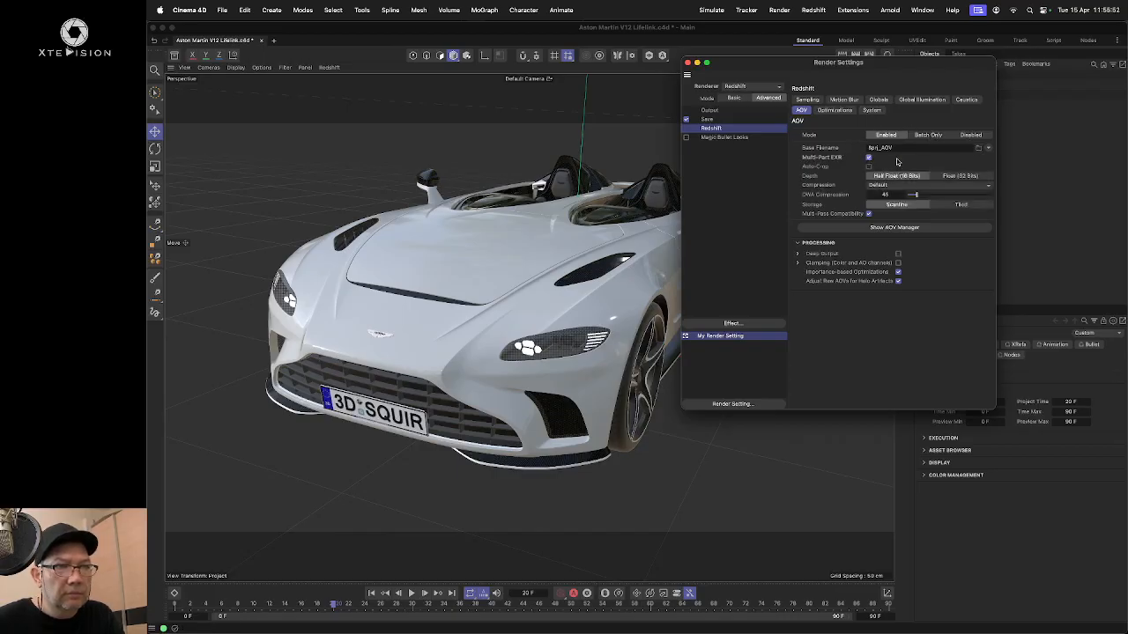
# Step: Save the AOV output to the Desktop as $prj_AOV and set its depth to Float (32 Bits)
pyautogui.click(977, 150)
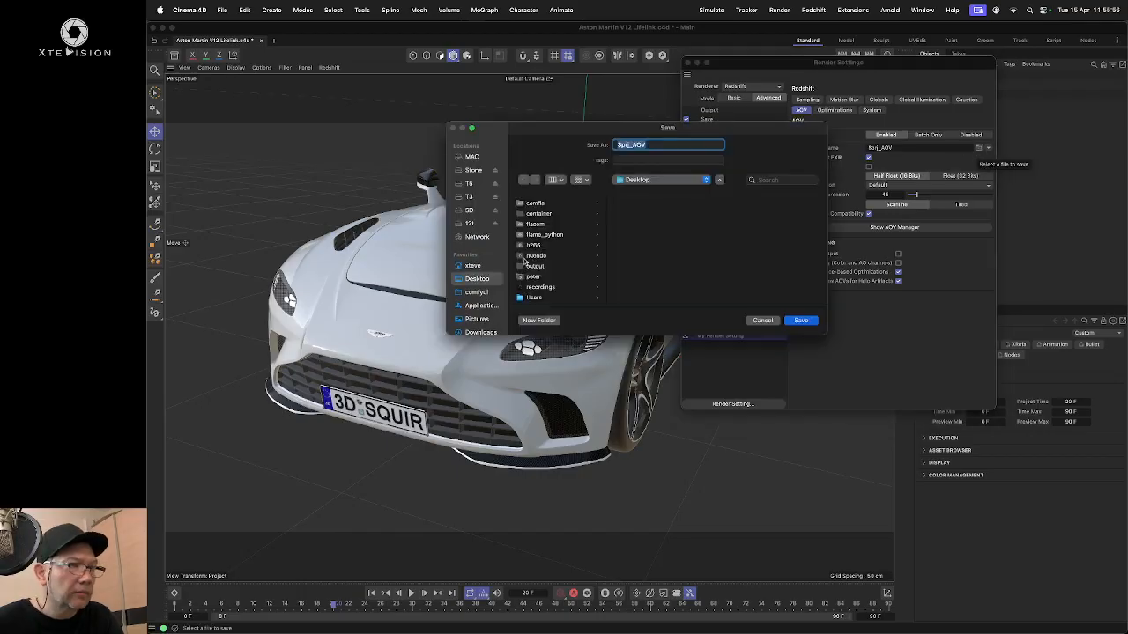
pyautogui.click(814, 322)
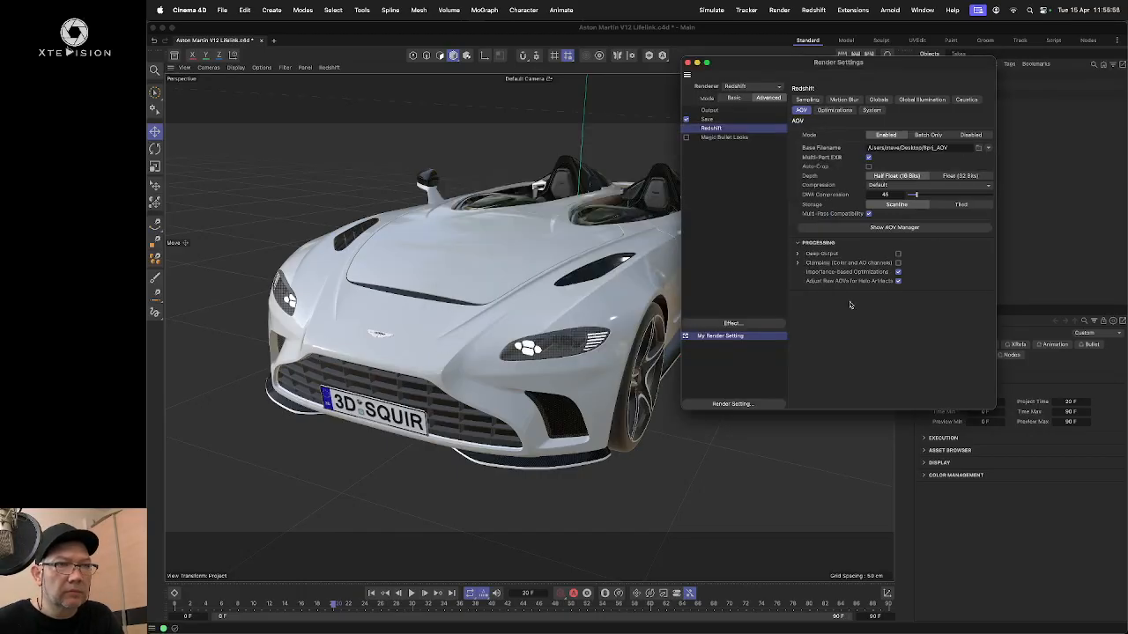
pyautogui.click(961, 176)
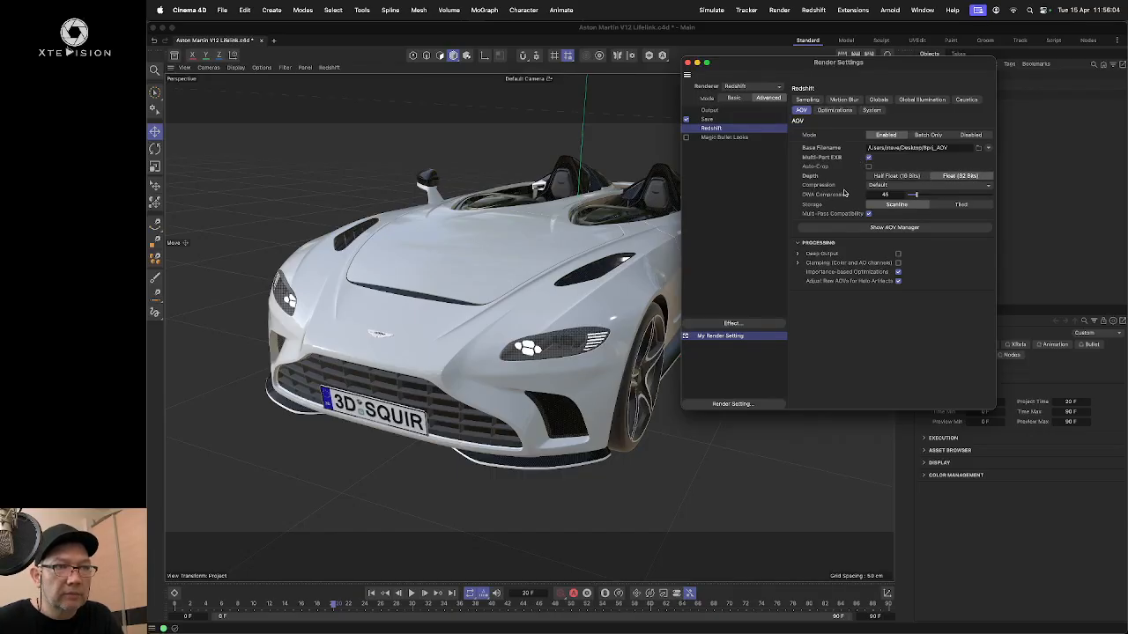
# Step: Set the AOV compression to PIZ and the DWA compression value to 15
pyautogui.click(902, 186)
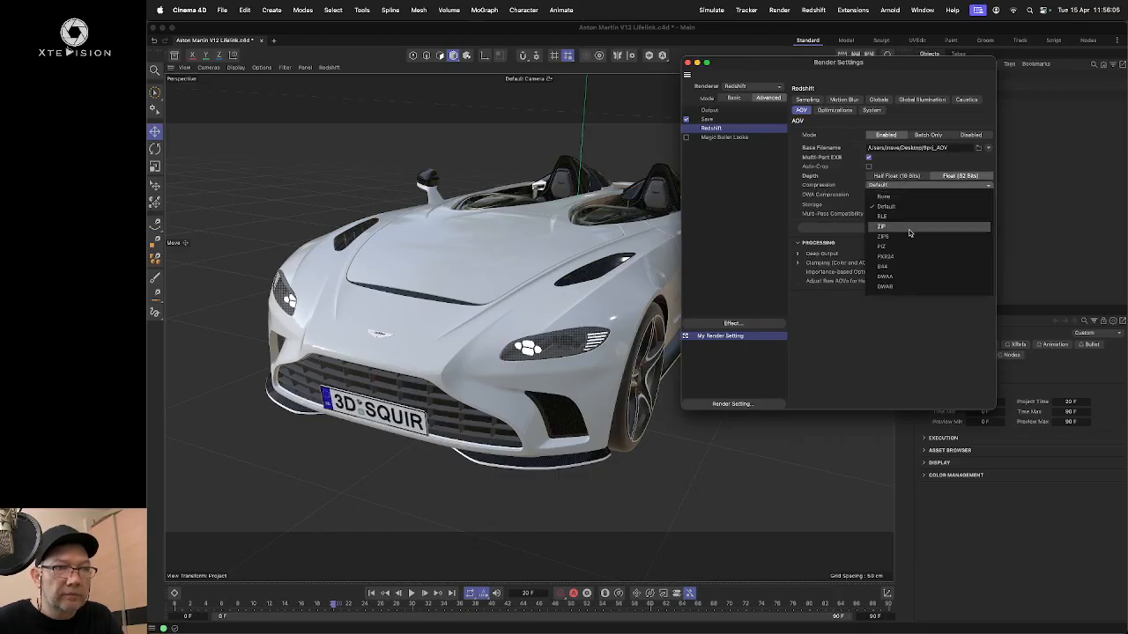
pyautogui.click(917, 252)
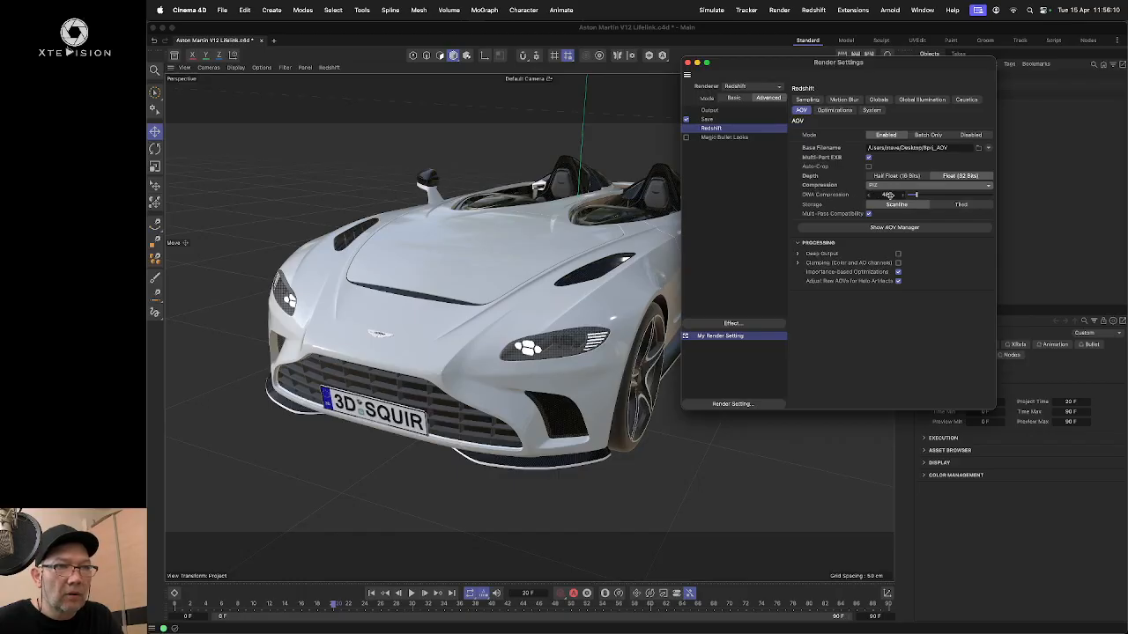
pyautogui.click(886, 195)
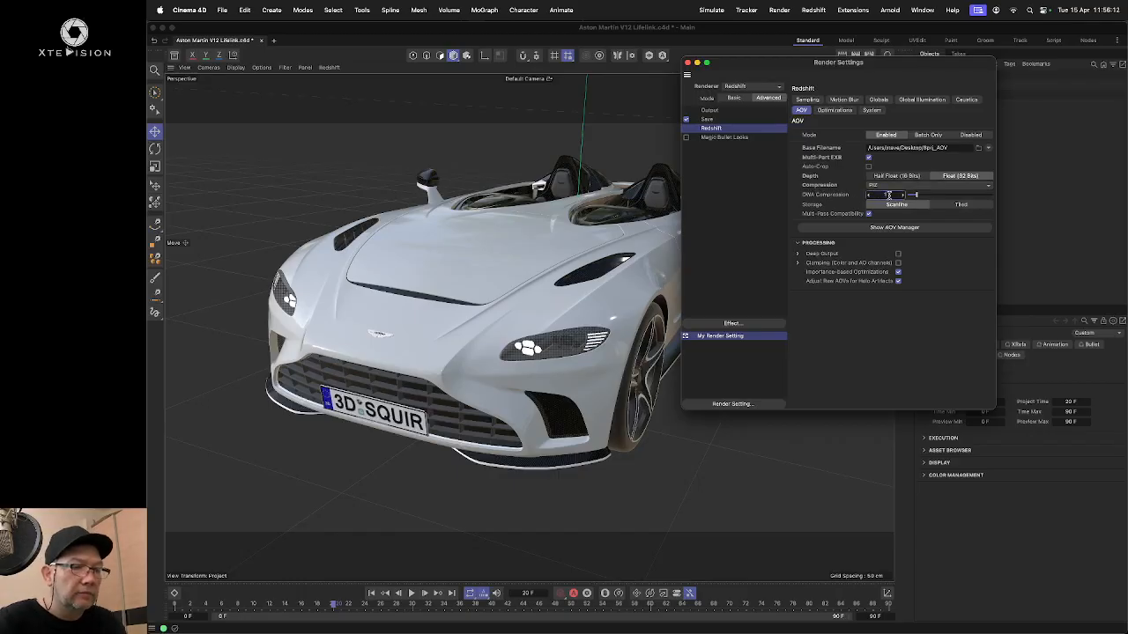
pyautogui.write('15')
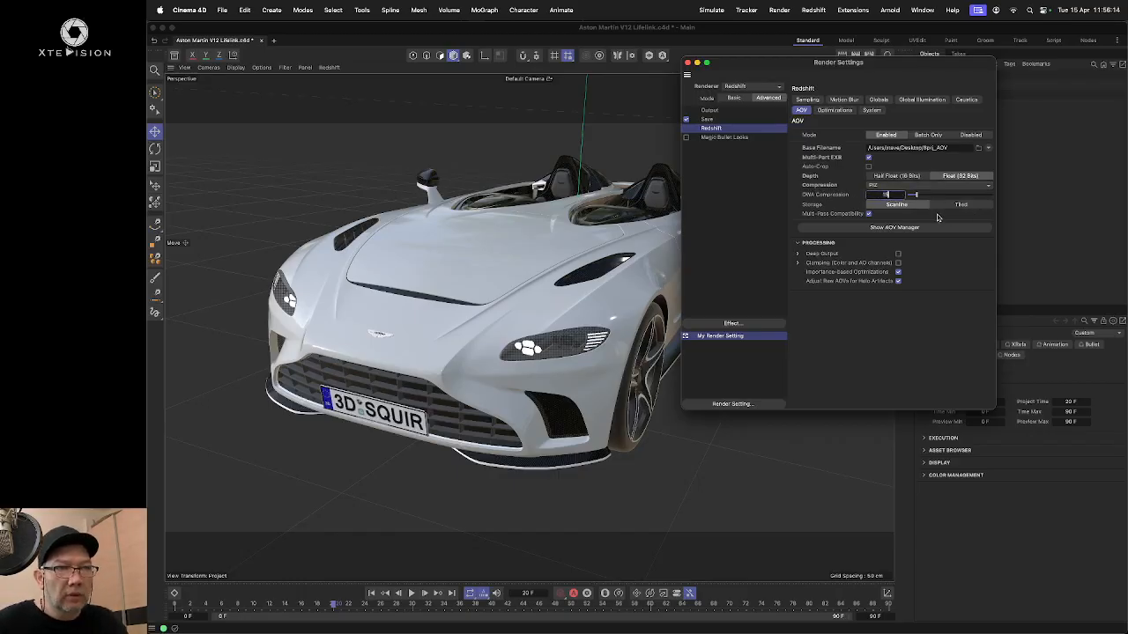
pyautogui.press('Return')
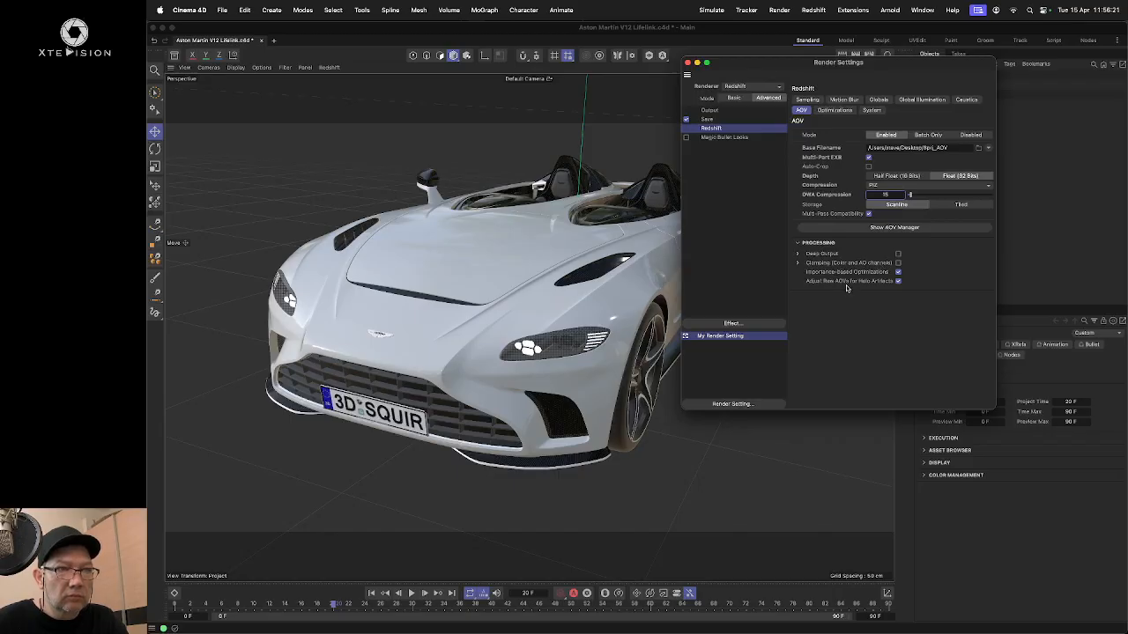
# Step: Open the Redshift AOV Manager and add a Beauty AOV with Direct output enabled
pyautogui.click(893, 227)
pyautogui.moveTo(888, 226); pyautogui.dragTo(798, 168)
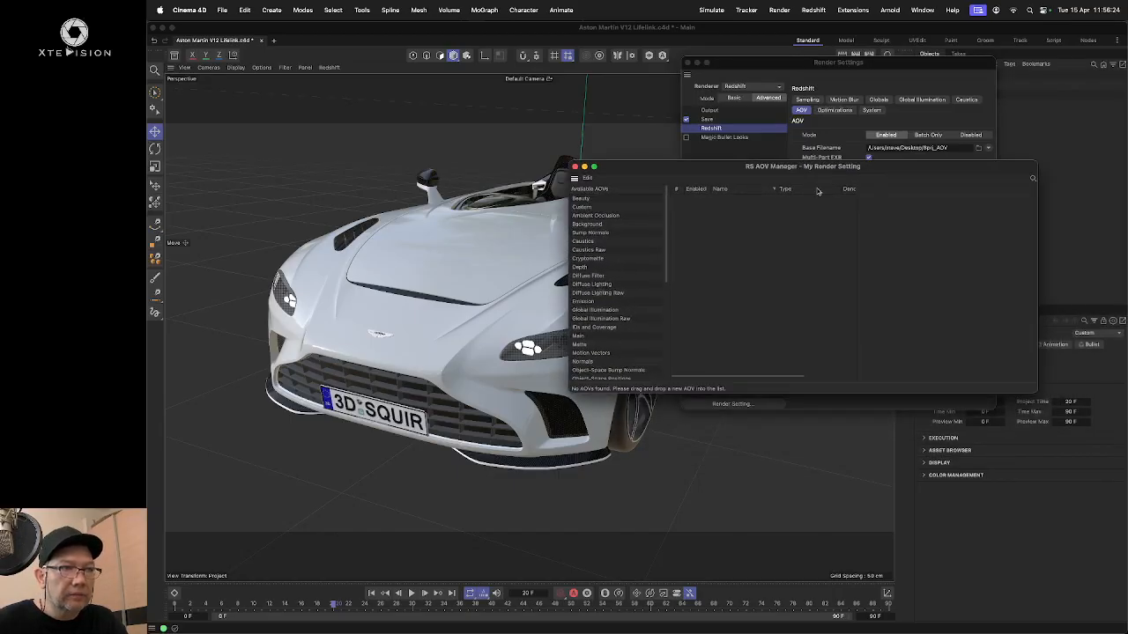
pyautogui.moveTo(585, 200); pyautogui.dragTo(737, 219)
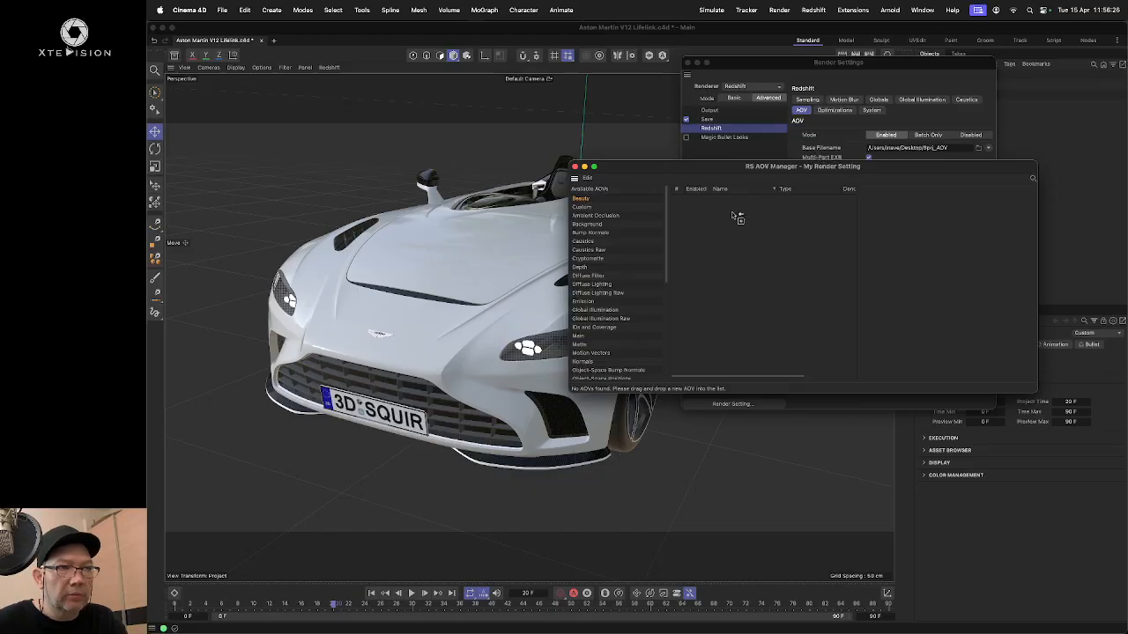
pyautogui.moveTo(853, 215); pyautogui.dragTo(948, 213)
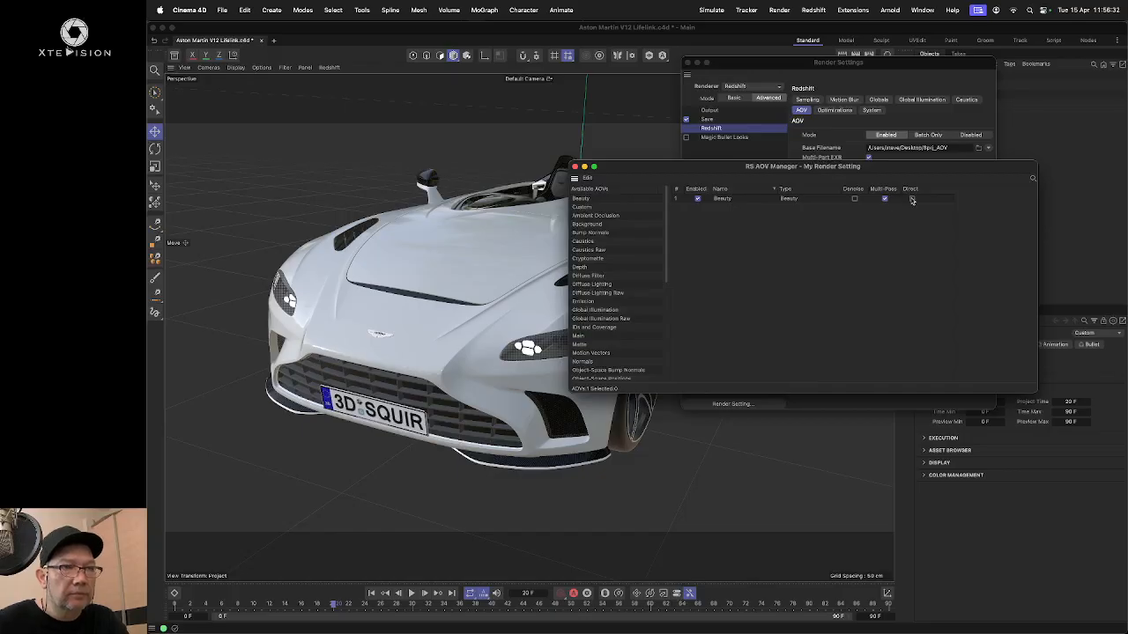
pyautogui.click(912, 199)
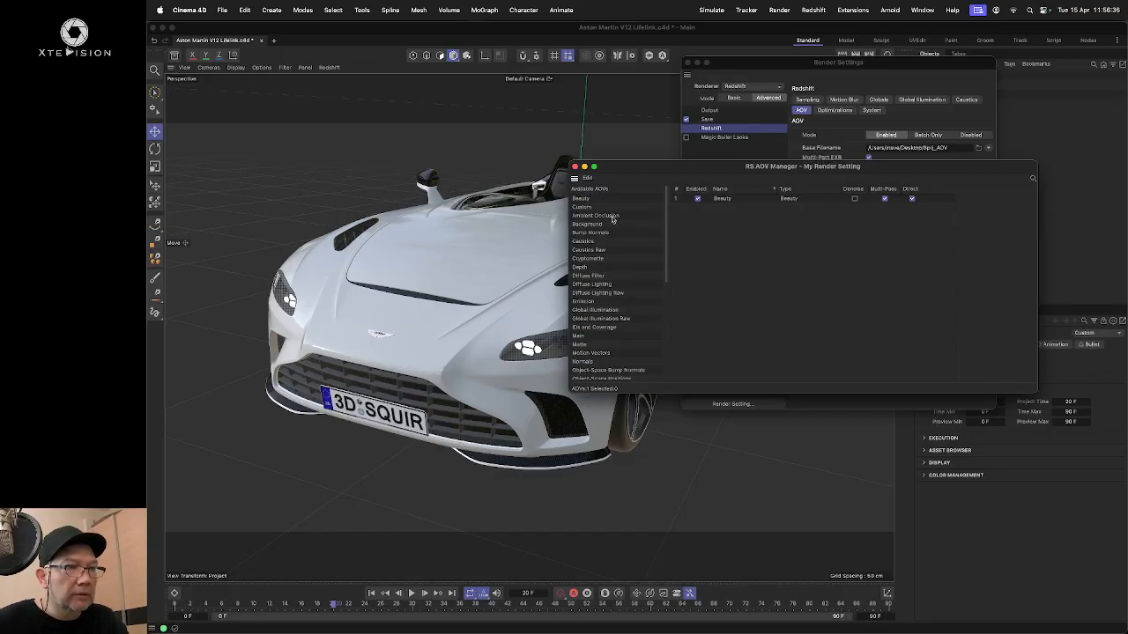
# Step: Add Ambient Occlusion and Bump Normals AOVs, both with Direct output enabled
pyautogui.moveTo(619, 219); pyautogui.dragTo(754, 232)
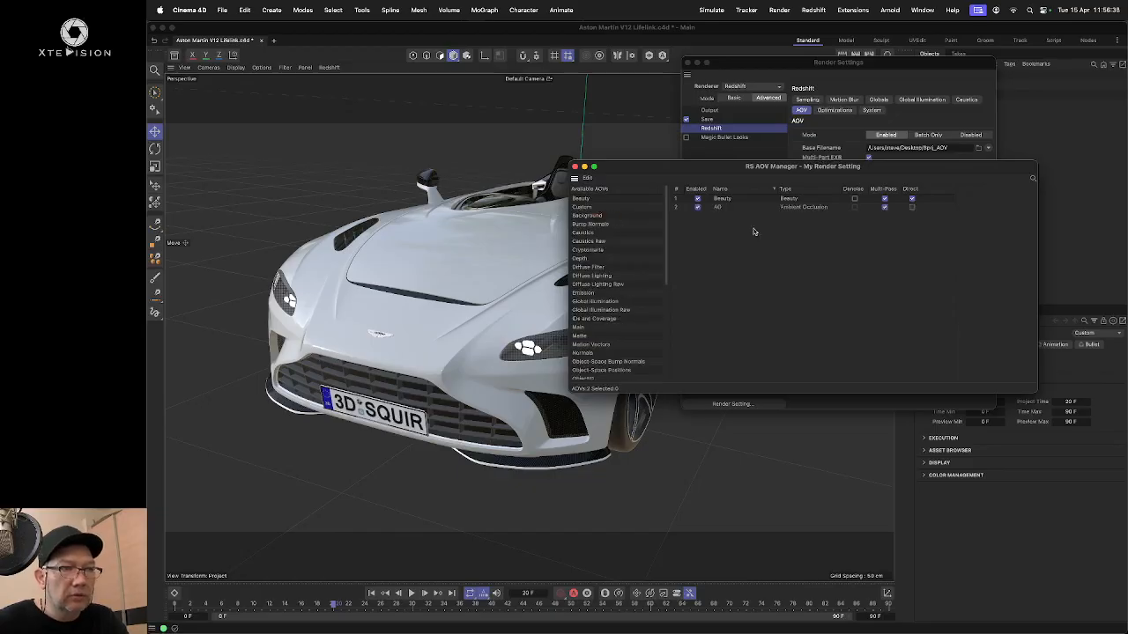
pyautogui.click(912, 208)
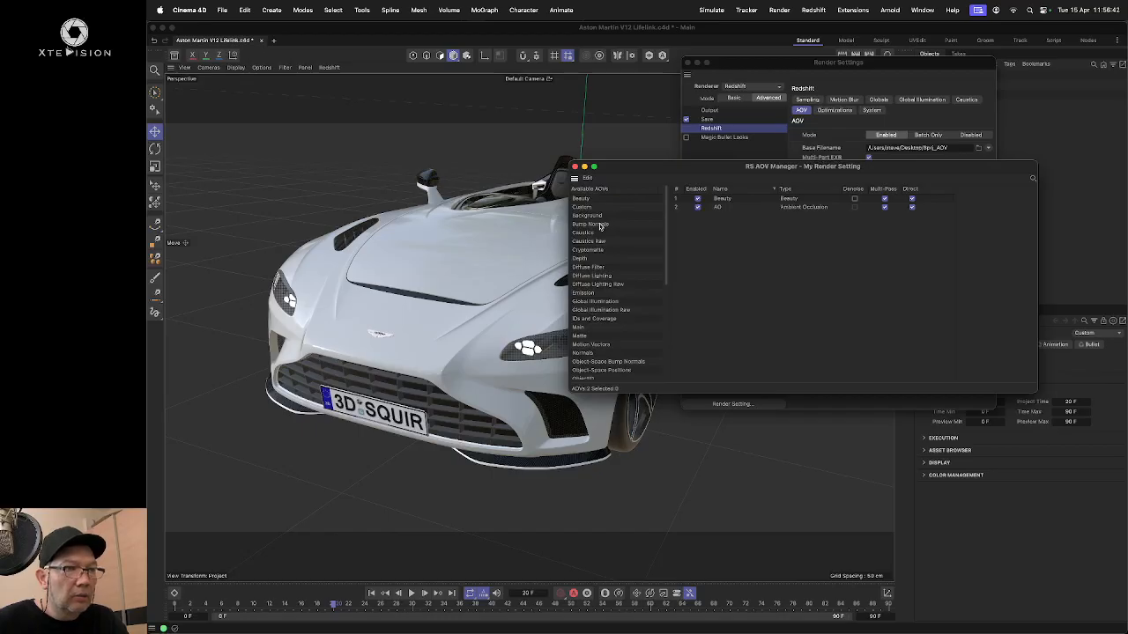
pyautogui.moveTo(601, 225); pyautogui.dragTo(796, 233)
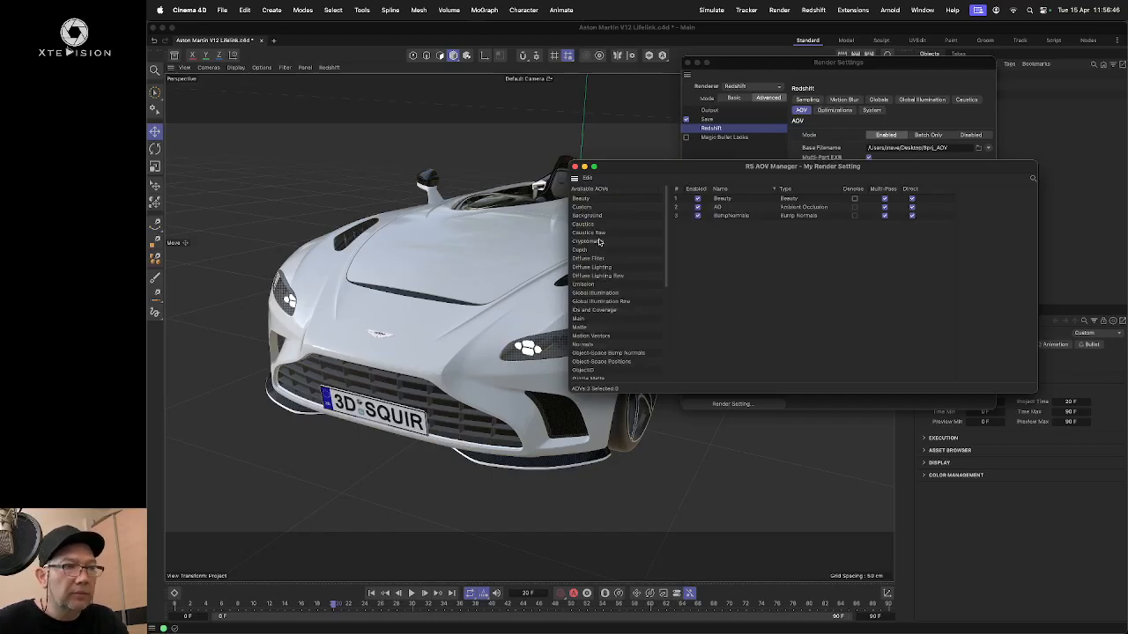
# Step: Add Cryptomatte and Depth AOVs, both with Direct output enabled
pyautogui.moveTo(602, 244); pyautogui.dragTo(749, 255)
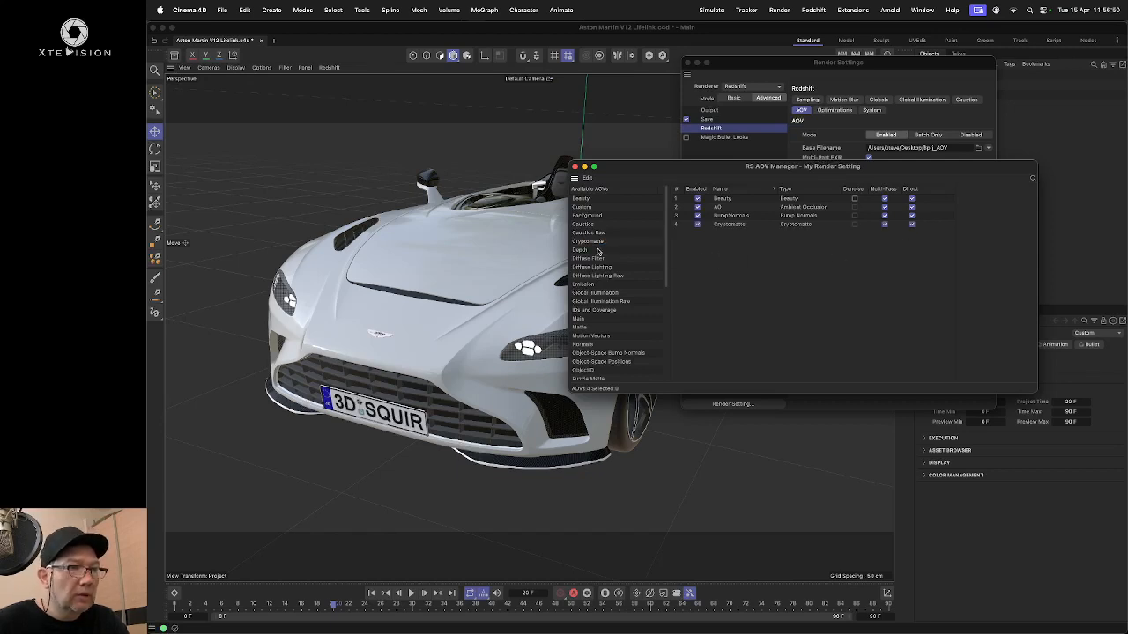
pyautogui.moveTo(686, 255); pyautogui.dragTo(704, 255)
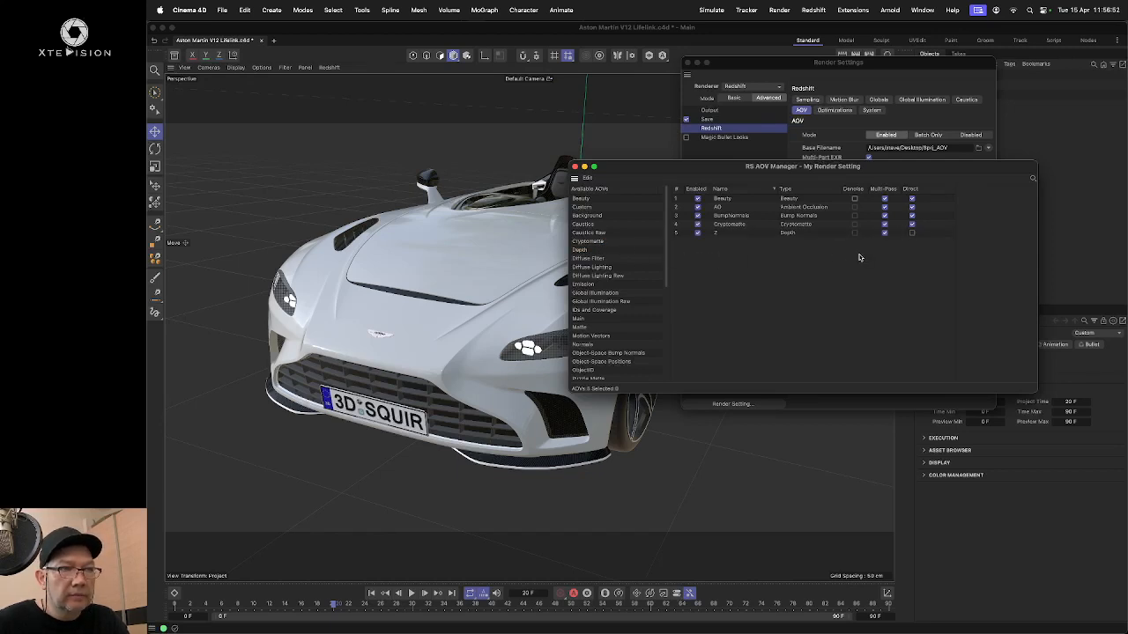
pyautogui.click(722, 234)
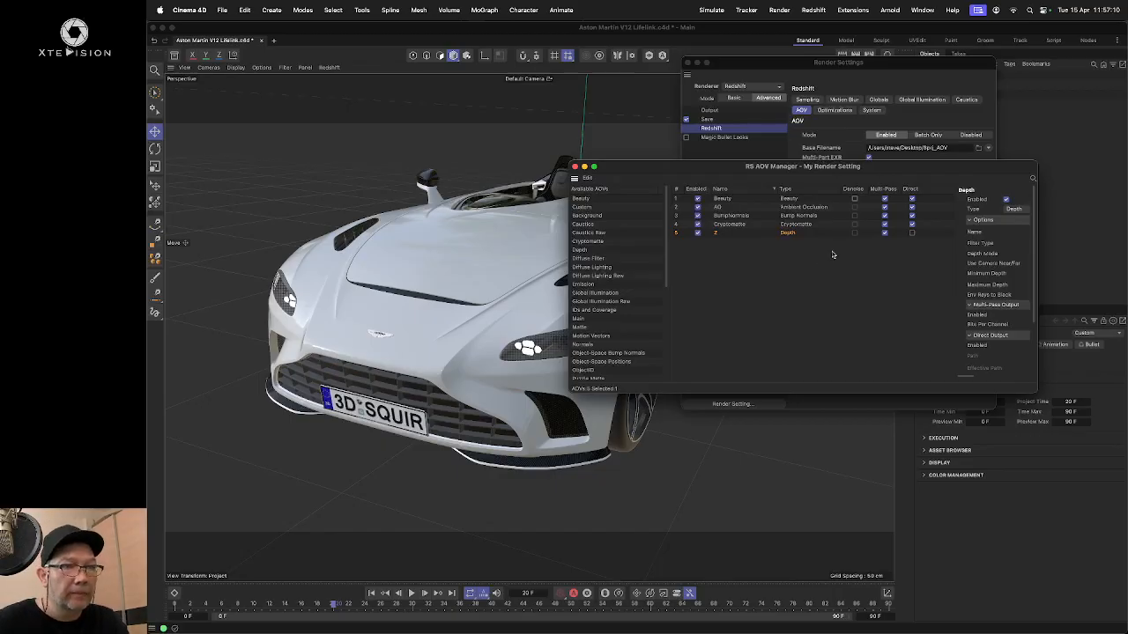
pyautogui.click(911, 233)
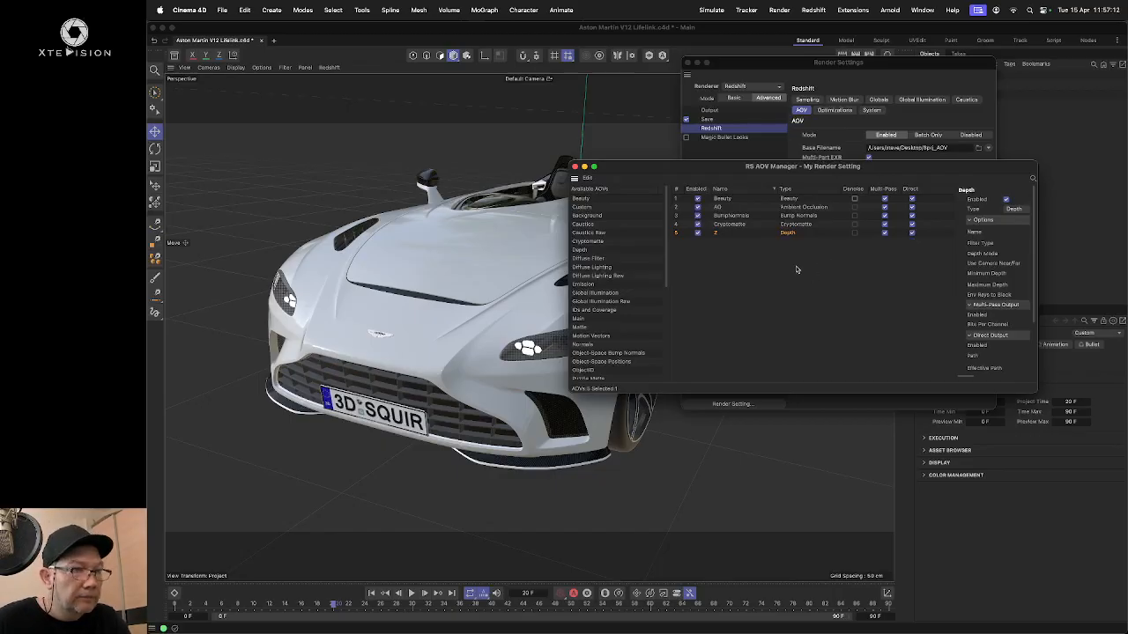
# Step: Add a Main AOV with Direct output enabled, plus a Normals AOV
pyautogui.scroll(-5, 646, 267)
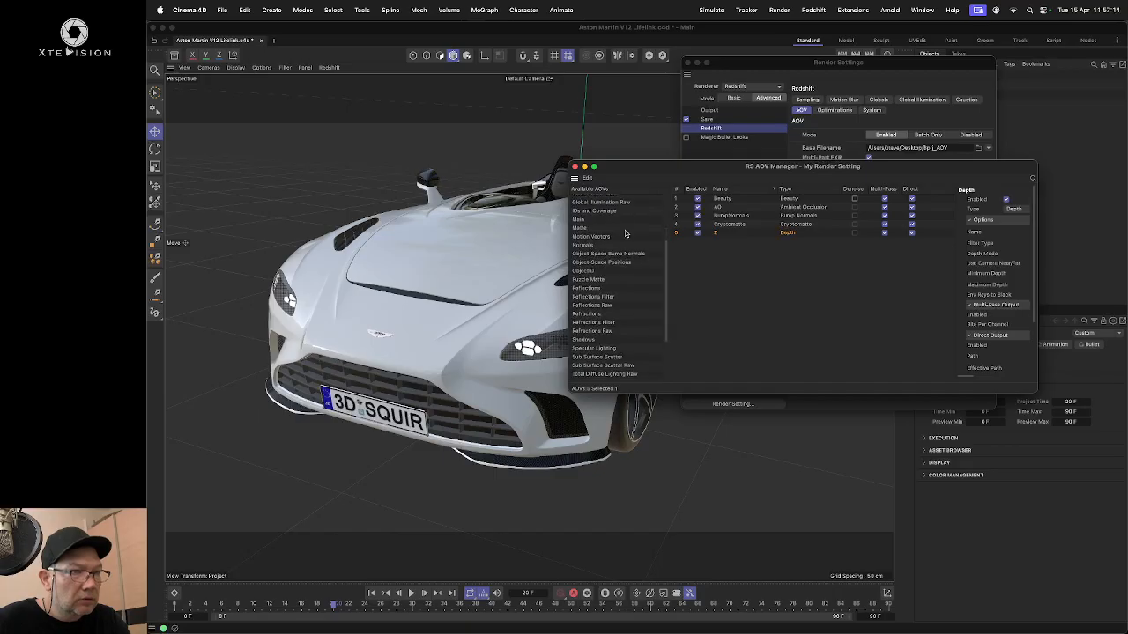
pyautogui.moveTo(579, 219); pyautogui.dragTo(717, 273)
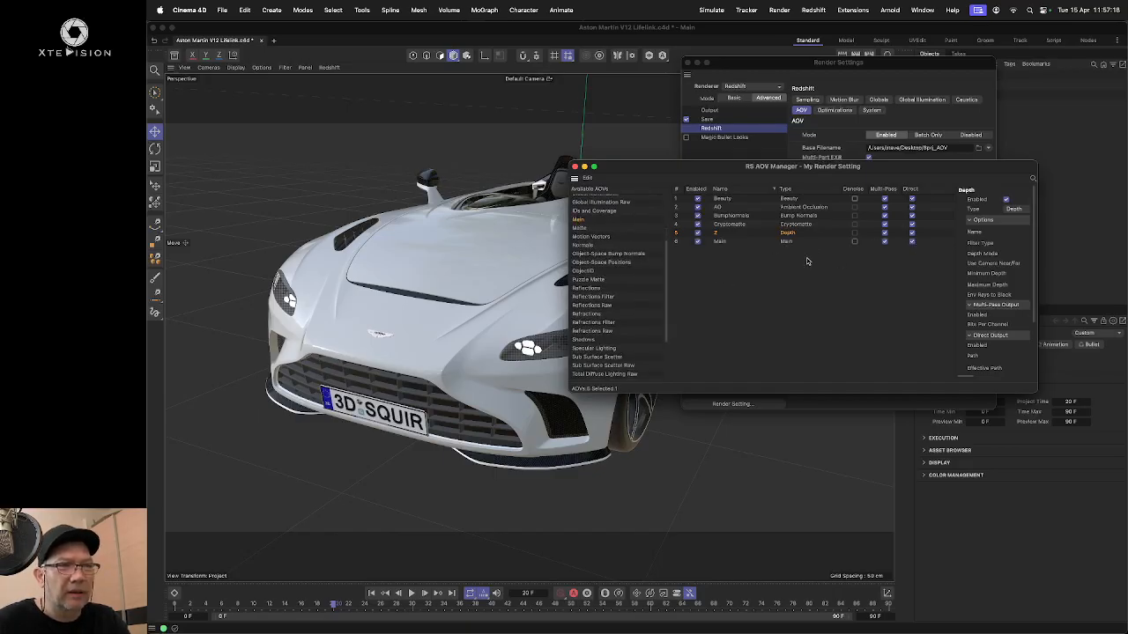
pyautogui.moveTo(602, 248); pyautogui.dragTo(755, 265)
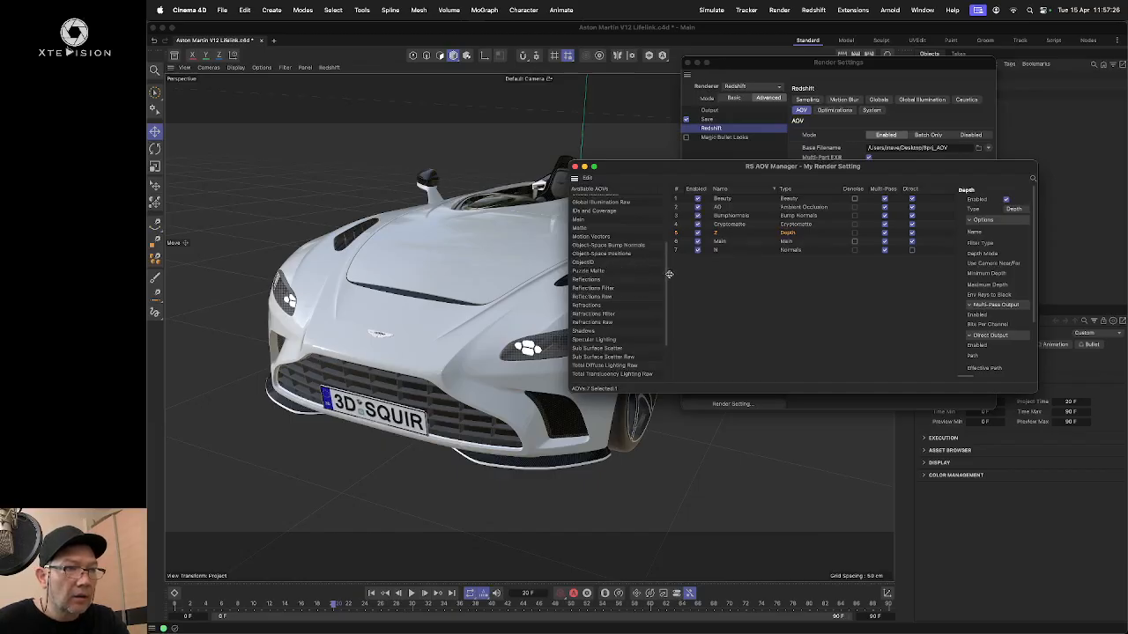
# Step: Add the Reflections, Specular Lighting and Shadows AOVs to the active list
pyautogui.scroll(-3, 629, 295)
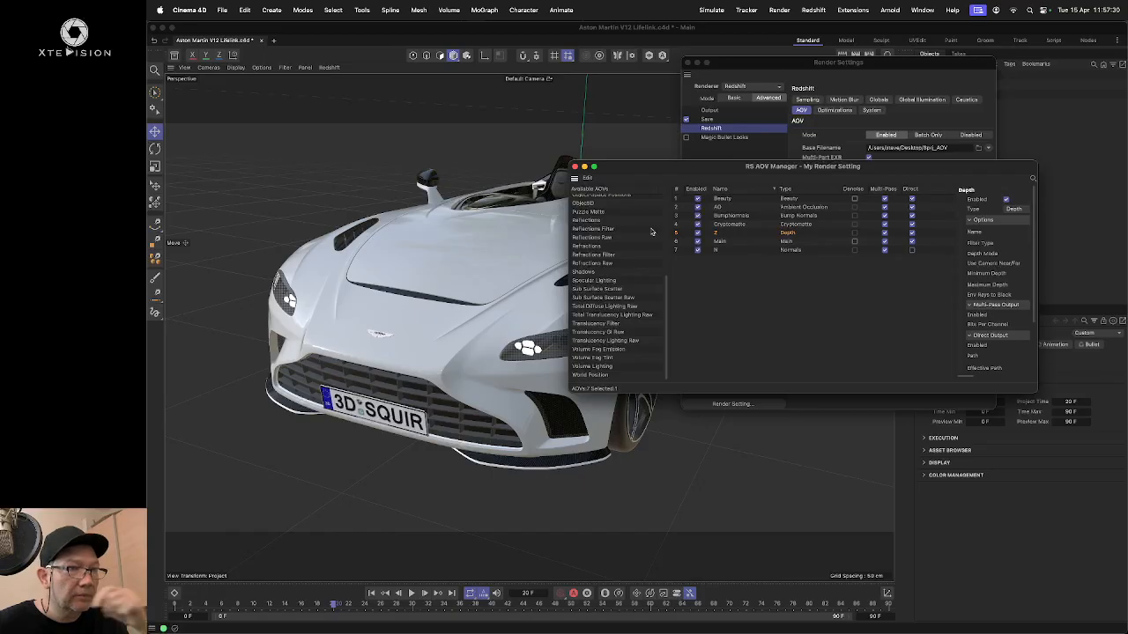
pyautogui.scroll(1, 639, 230)
pyautogui.scroll(2, 639, 230)
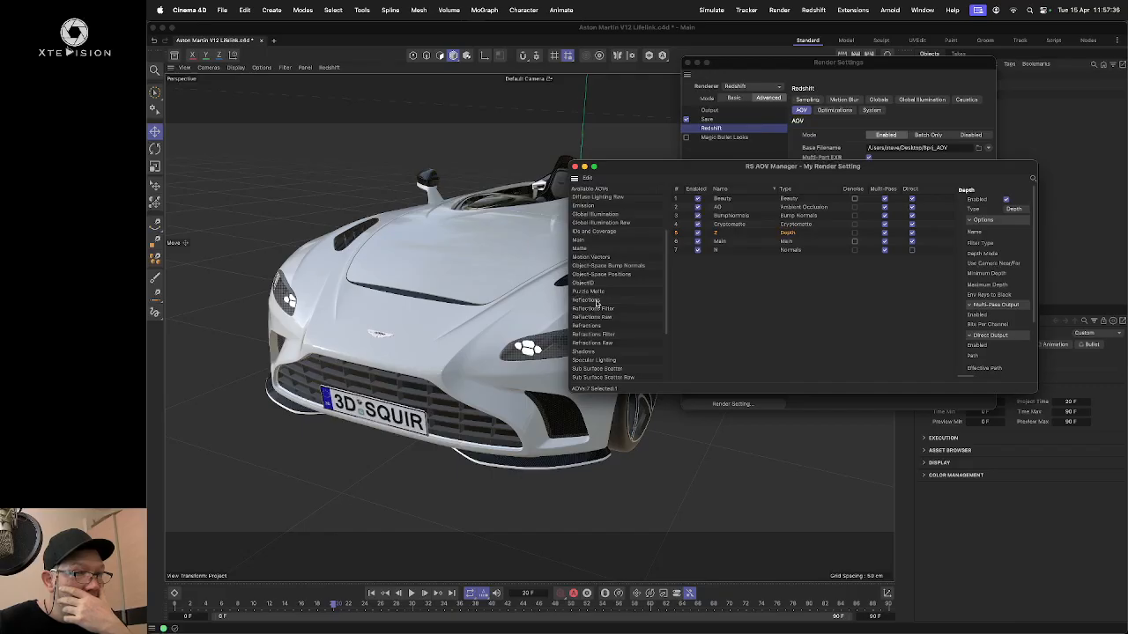
pyautogui.moveTo(593, 302); pyautogui.dragTo(719, 314)
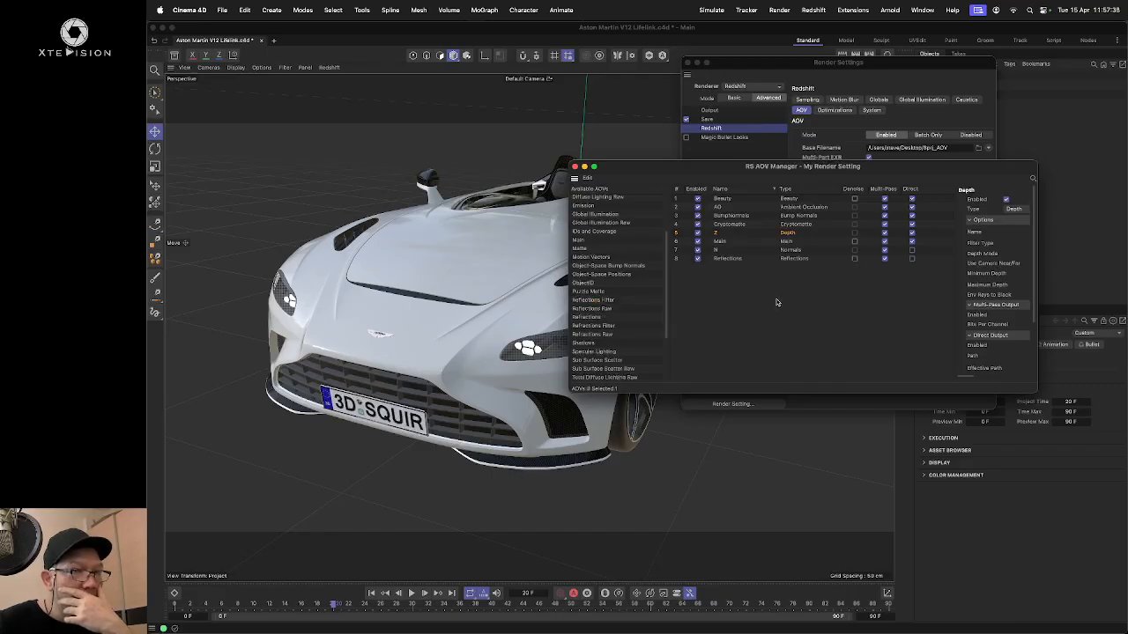
pyautogui.scroll(-4, 629, 291)
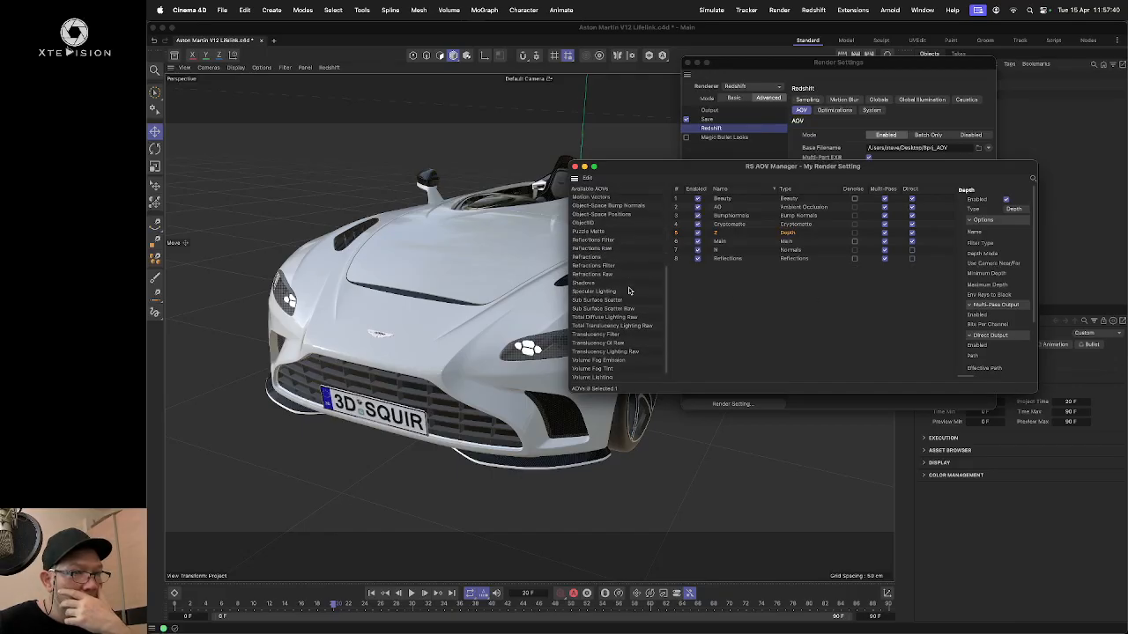
pyautogui.moveTo(590, 277); pyautogui.dragTo(730, 294)
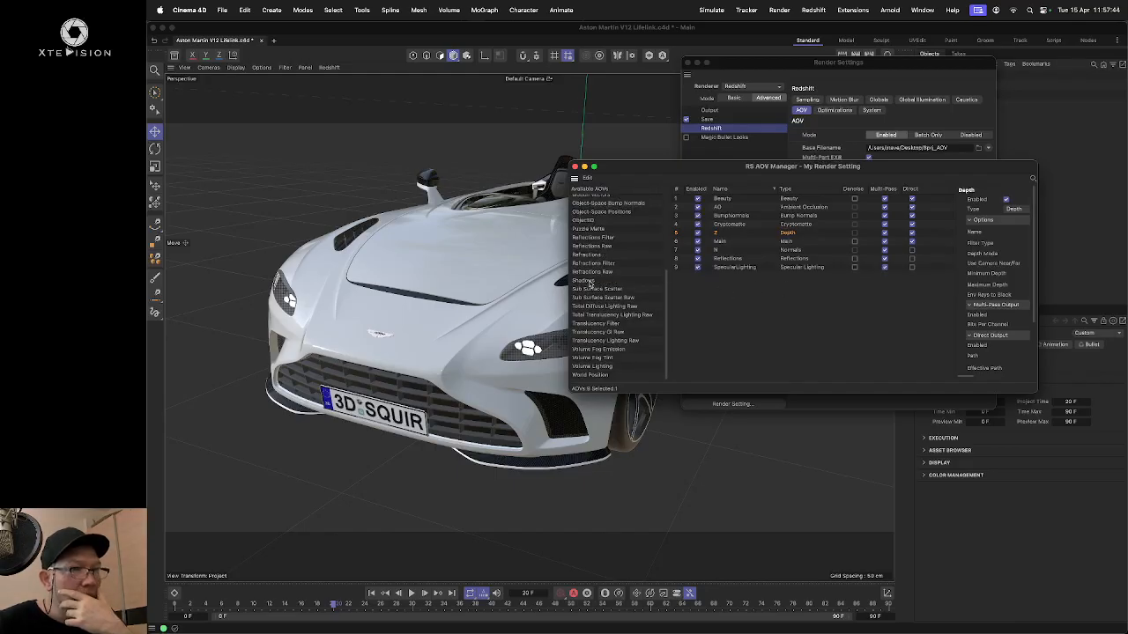
pyautogui.moveTo(590, 282); pyautogui.dragTo(708, 305)
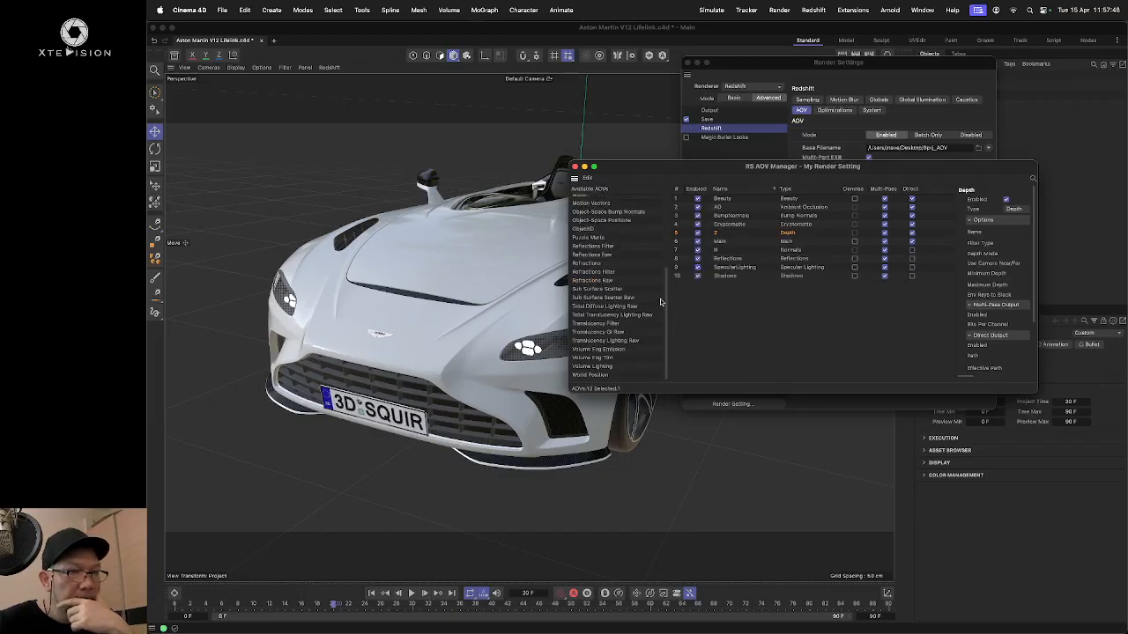
# Step: Add a World Position AOV and enable Direct output for it and for Normals, Reflections, Specular Lighting and Shadows
pyautogui.scroll(1, 630, 354)
pyautogui.scroll(-1, 630, 354)
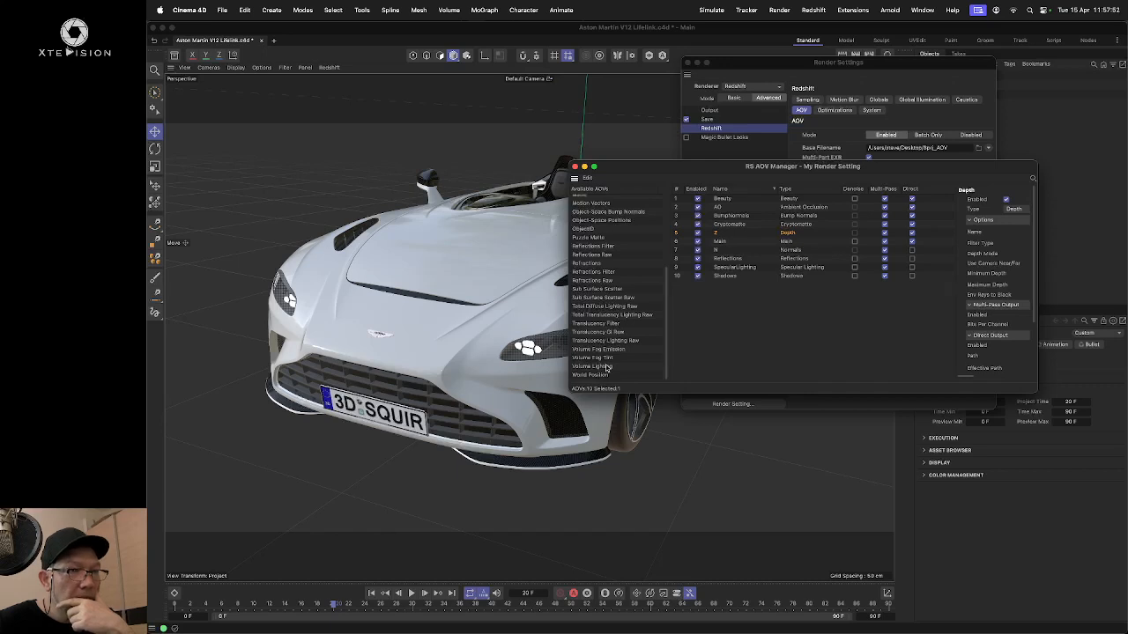
pyautogui.moveTo(605, 375); pyautogui.dragTo(709, 365)
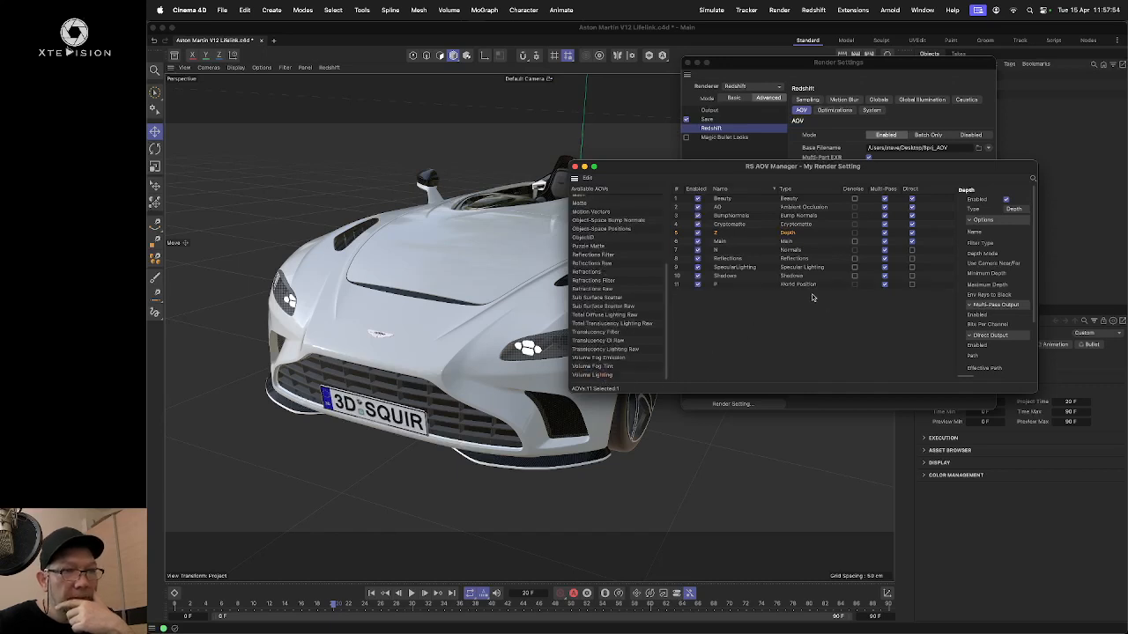
pyautogui.click(912, 284)
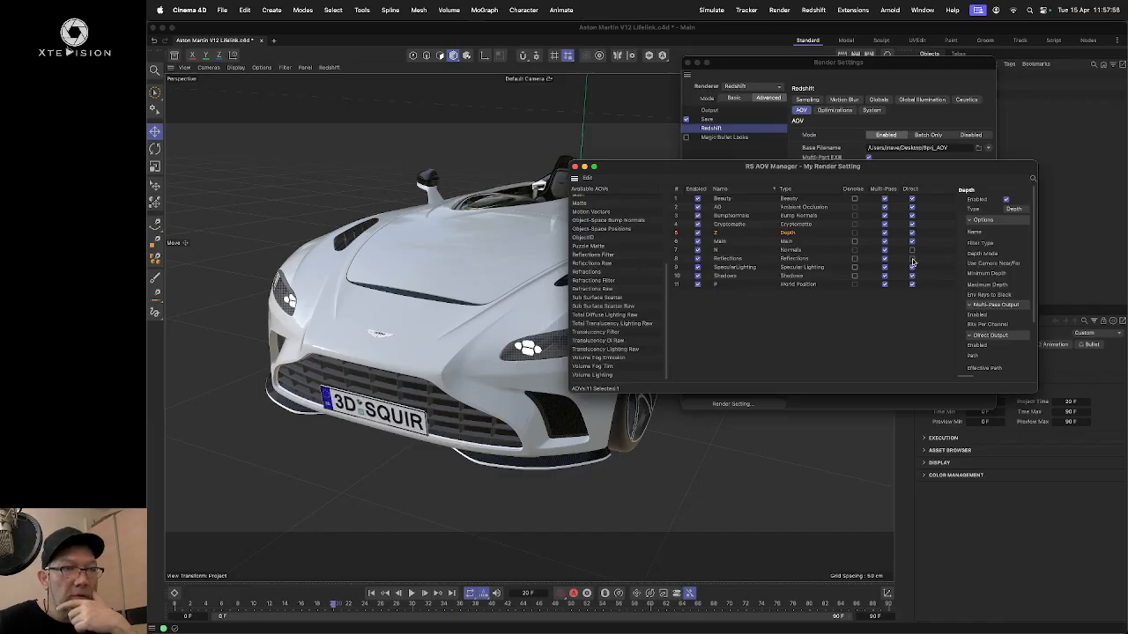
pyautogui.click(900, 299)
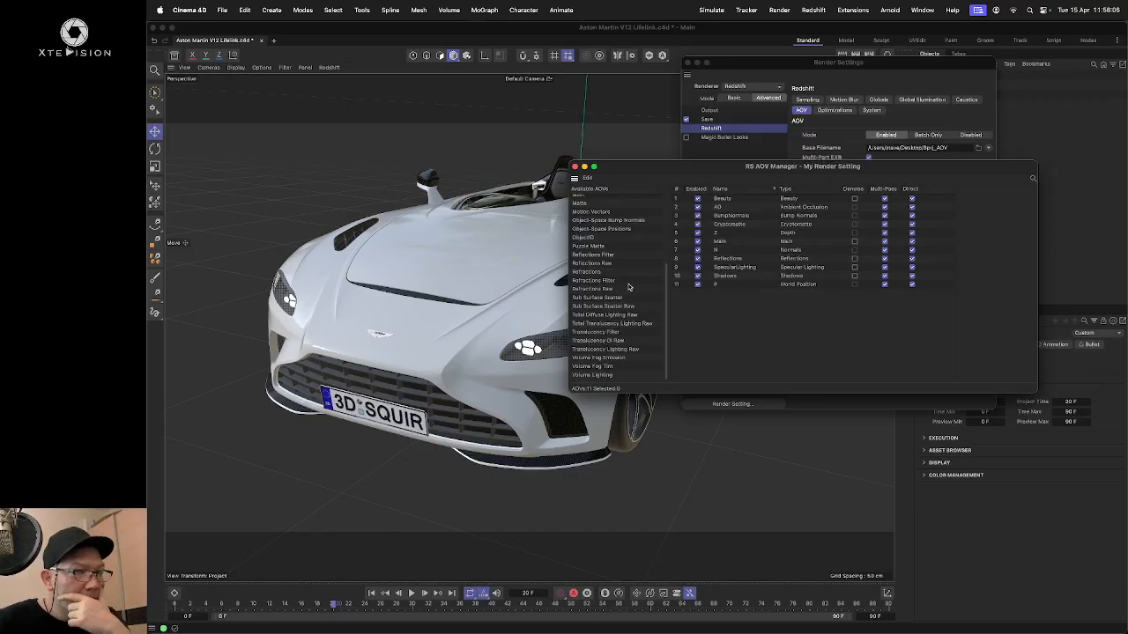
# Step: Add a Motion Vectors AOV to the active list
pyautogui.scroll(3, 629, 288)
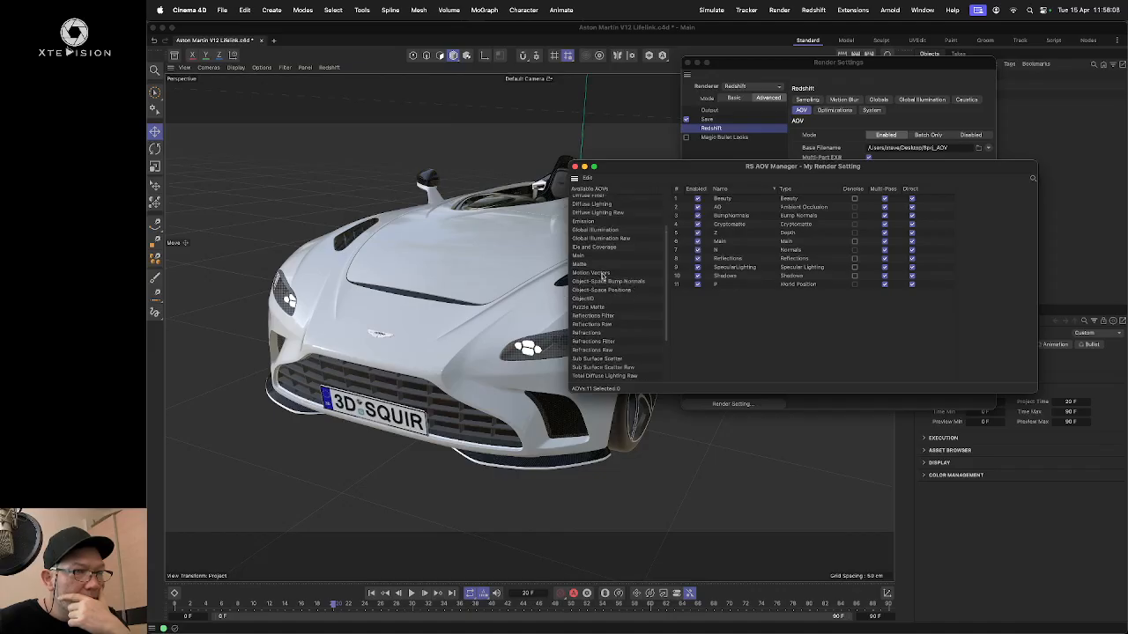
pyautogui.moveTo(602, 275); pyautogui.dragTo(756, 320)
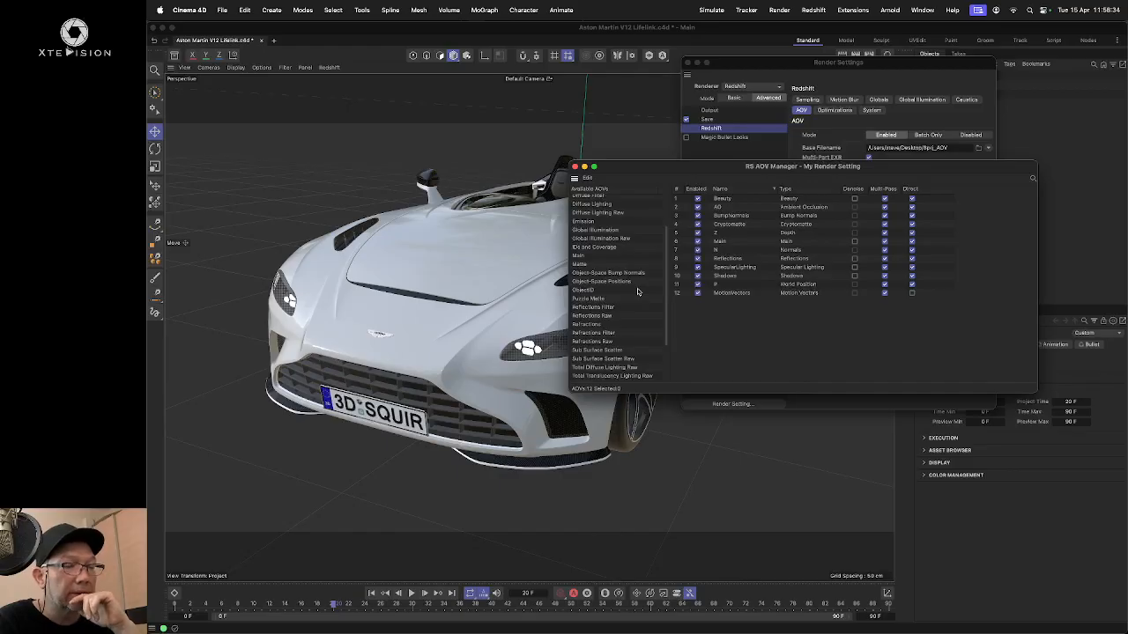
pyautogui.scroll(-3, 638, 292)
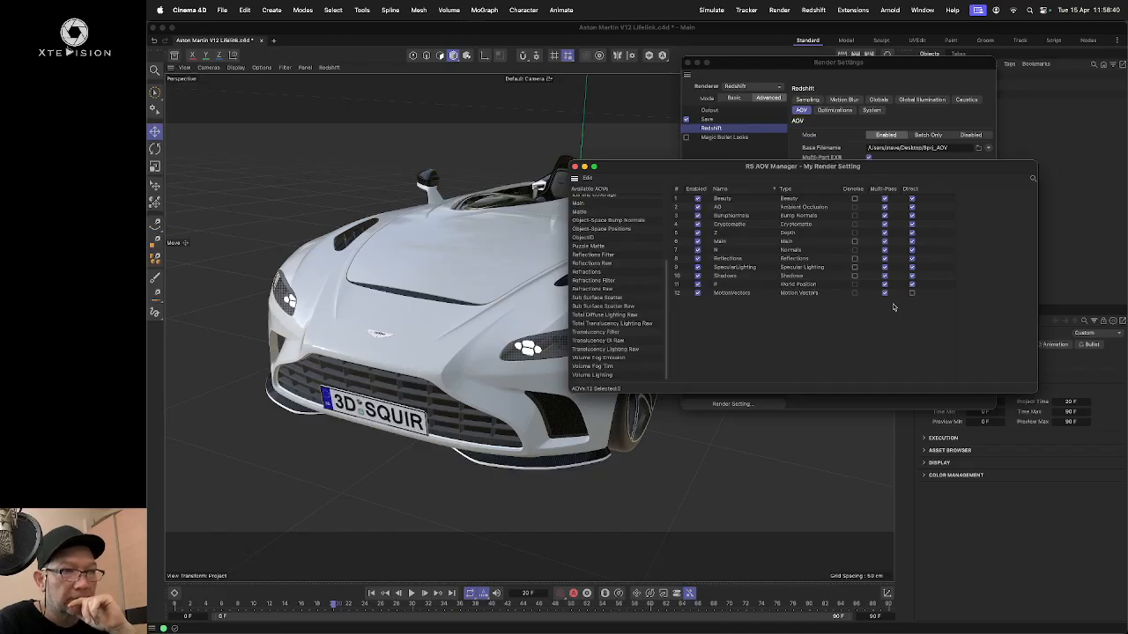
# Step: Close the AOV manager and review Redshift's Global Illumination and Globals settings
pyautogui.click(575, 166)
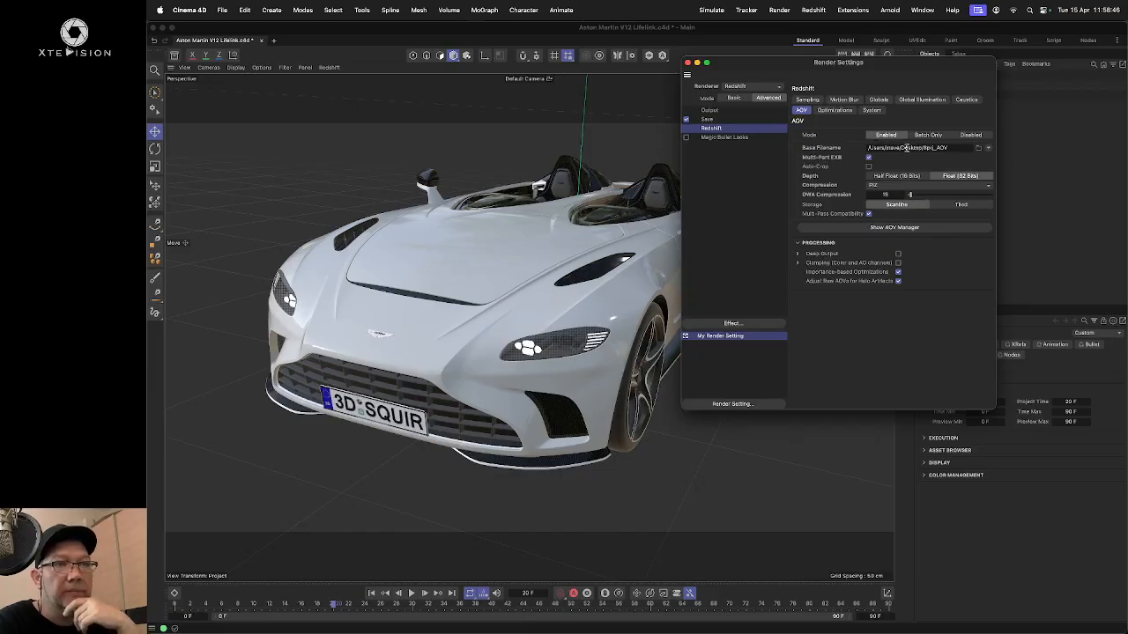
pyautogui.click(918, 100)
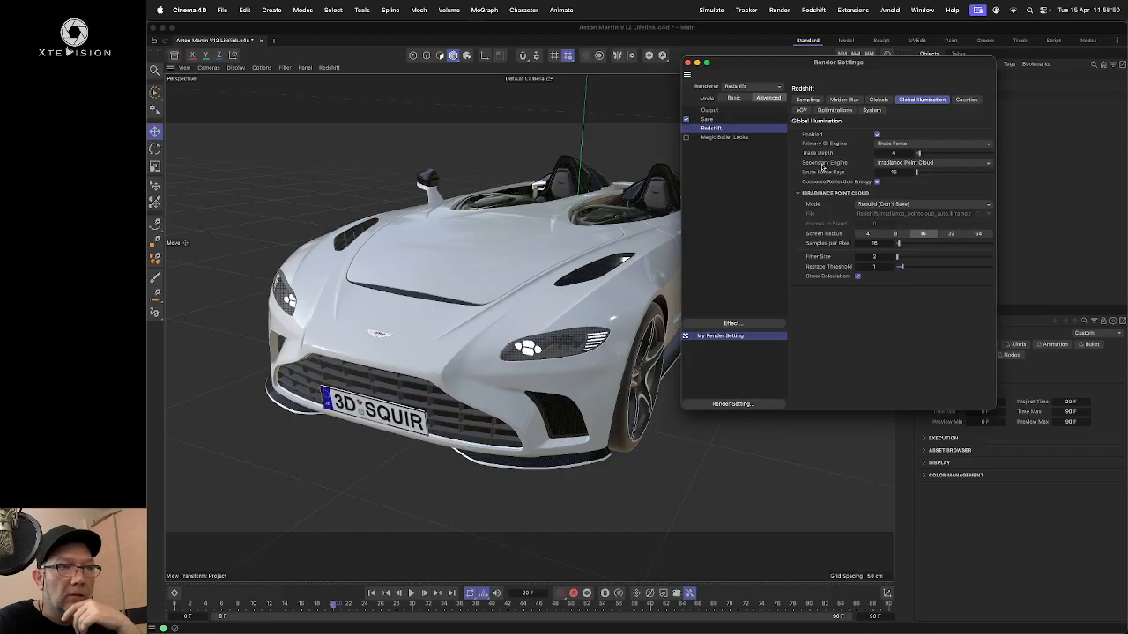
pyautogui.click(881, 99)
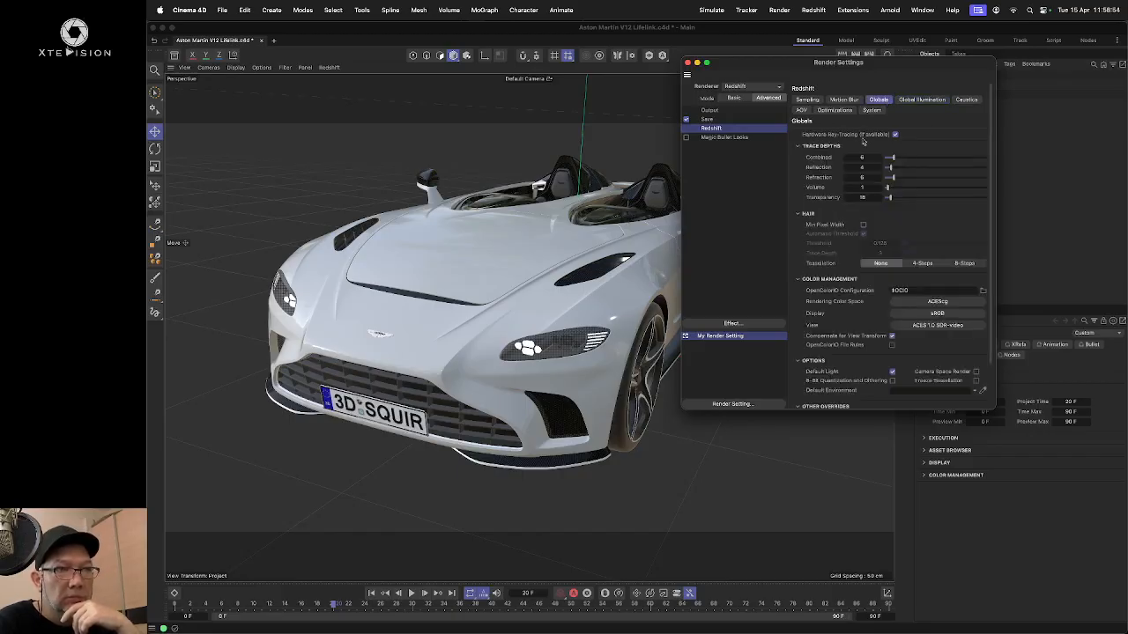
# Step: Set Redshift's bucket size to 512, check the experimental options, and close the render settings
pyautogui.click(875, 111)
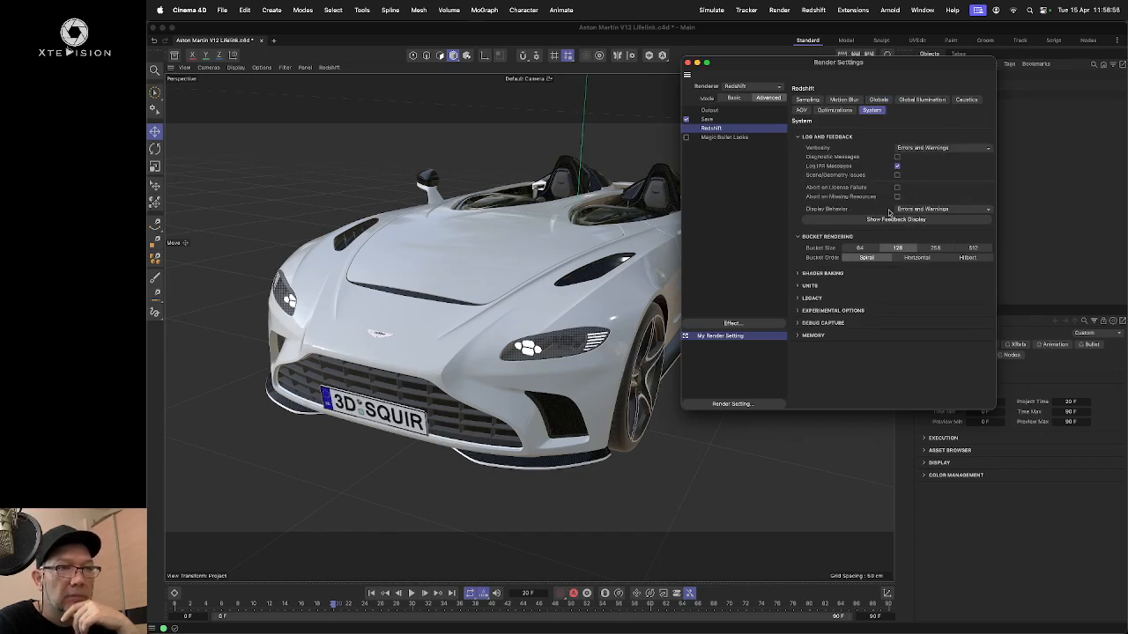
pyautogui.click(974, 249)
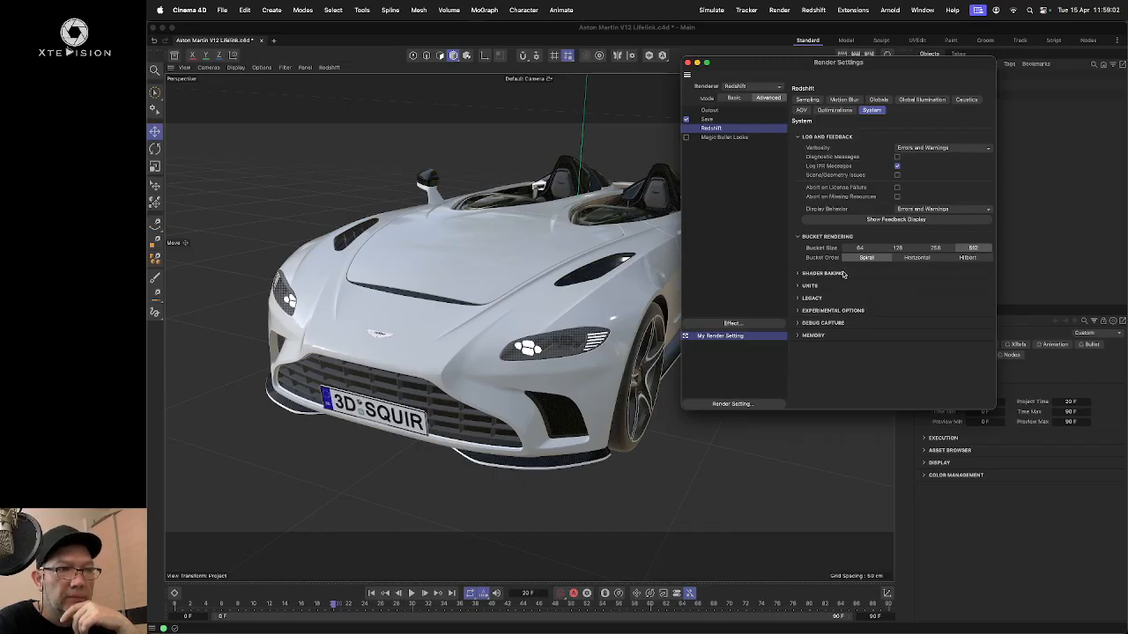
pyautogui.click(798, 311)
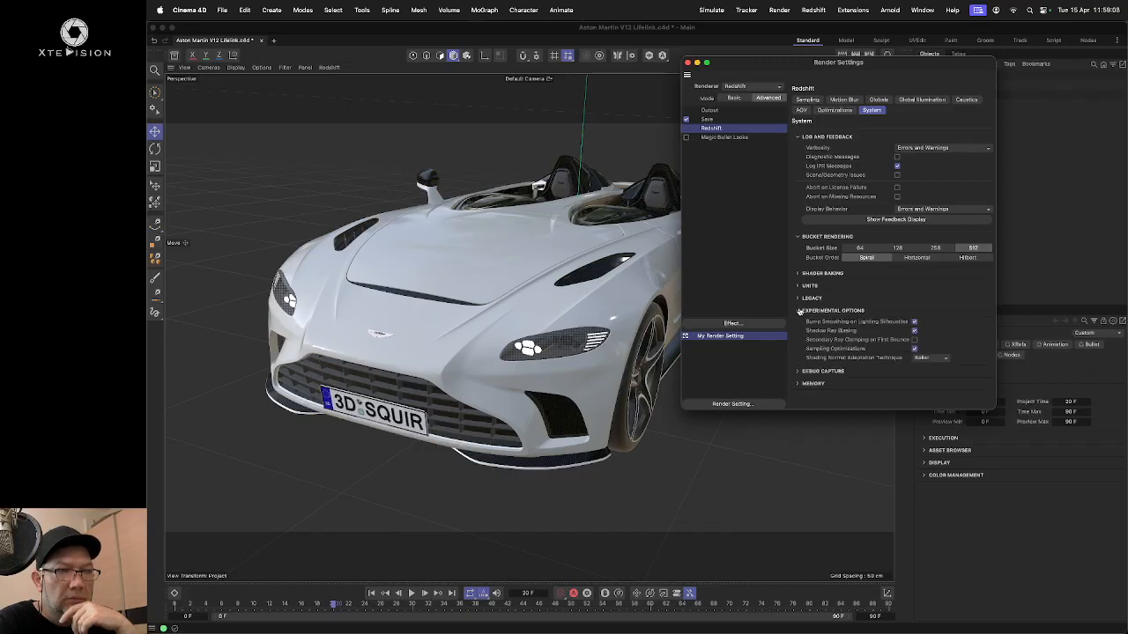
pyautogui.click(798, 311)
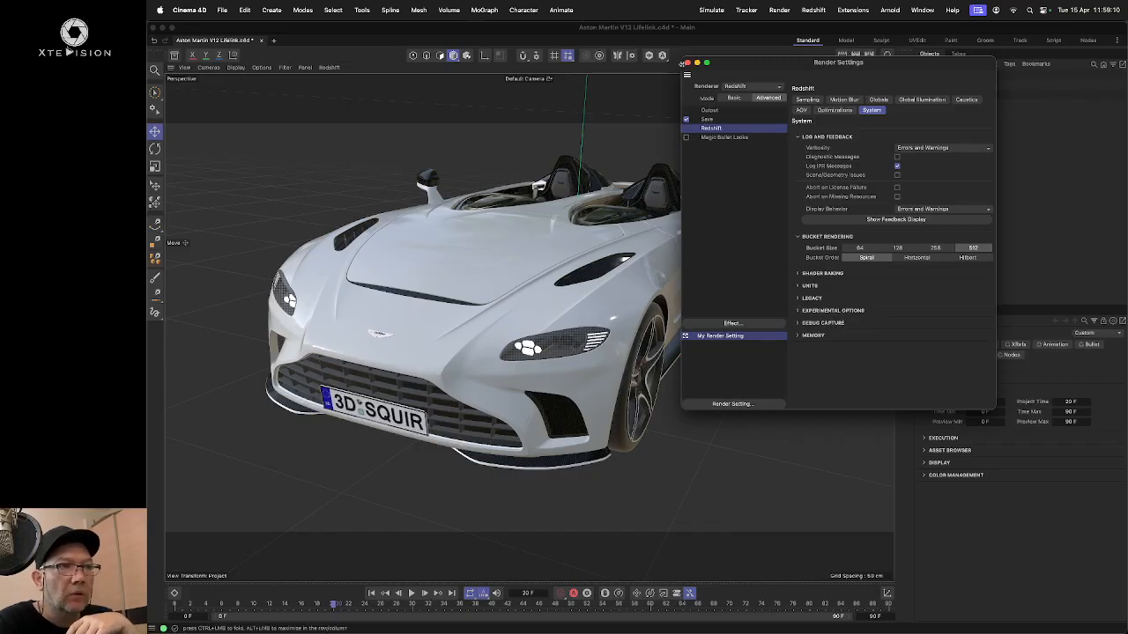
pyautogui.click(689, 63)
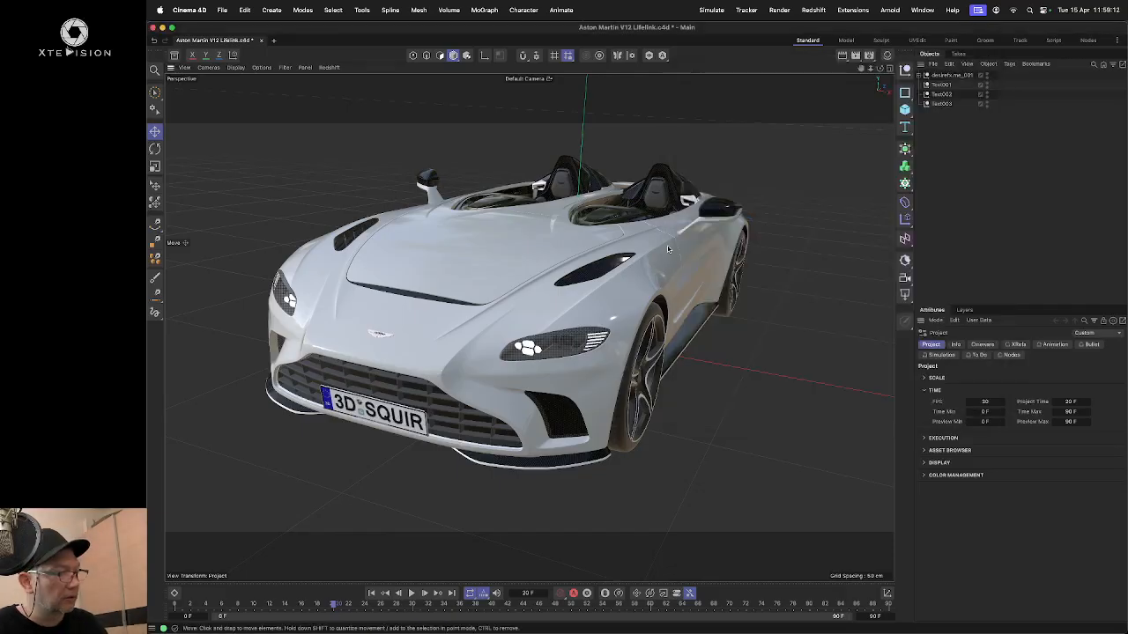
# Step: Frame the whole car from the side in the perspective view and render it to the Picture Viewer
pyautogui.moveTo(668, 249); pyautogui.dragTo(668, 249)
pyautogui.scroll(3, 668, 249)
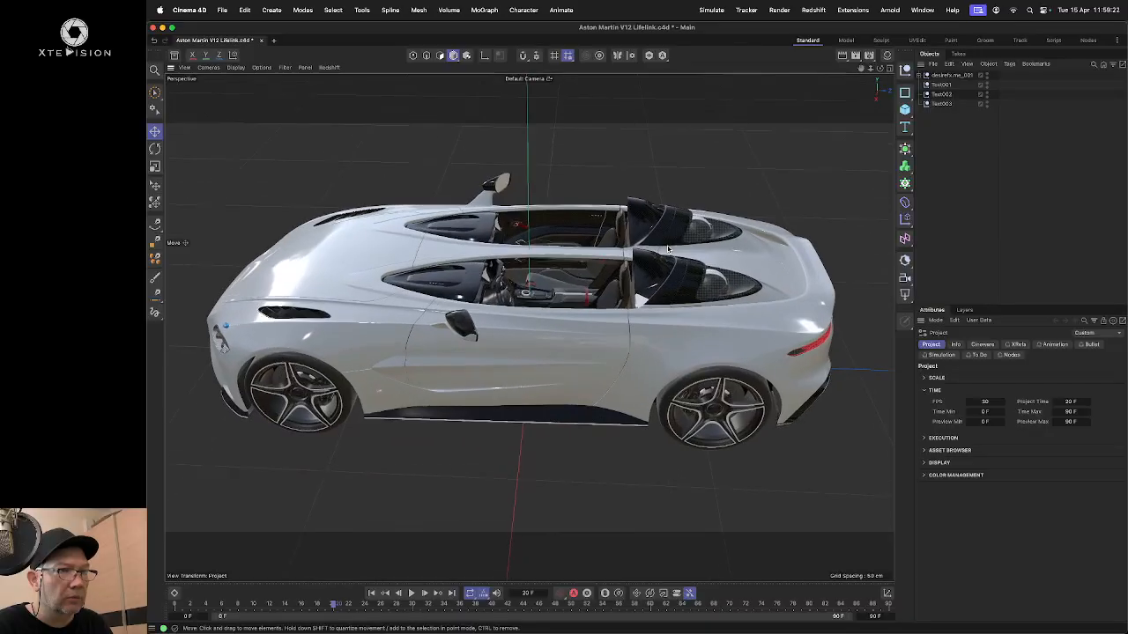
pyautogui.moveTo(668, 249); pyautogui.dragTo(667, 250)
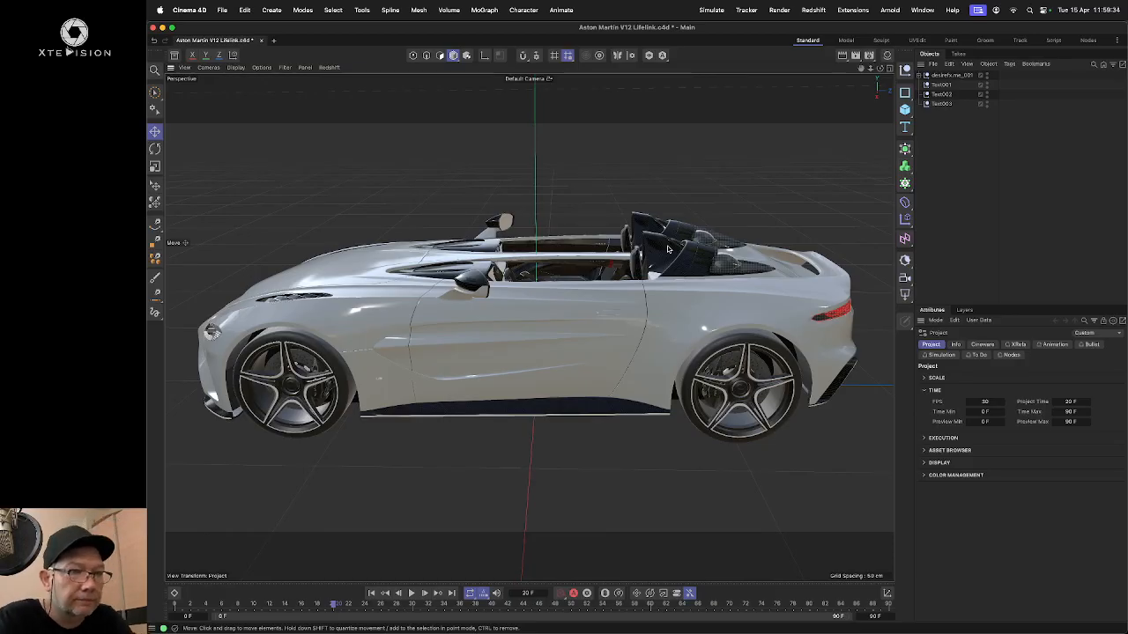
pyautogui.click(855, 56)
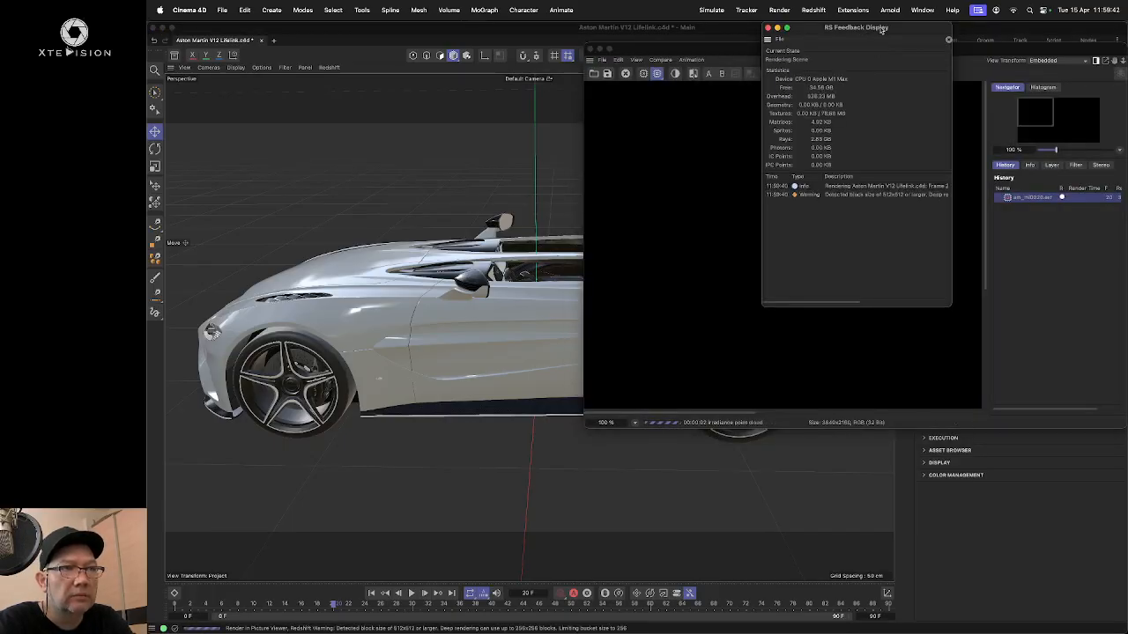
# Step: Reposition the Redshift Feedback Display and Picture Viewer windows, and widen the Feedback Display to read its full log
pyautogui.moveTo(882, 29); pyautogui.dragTo(670, 176)
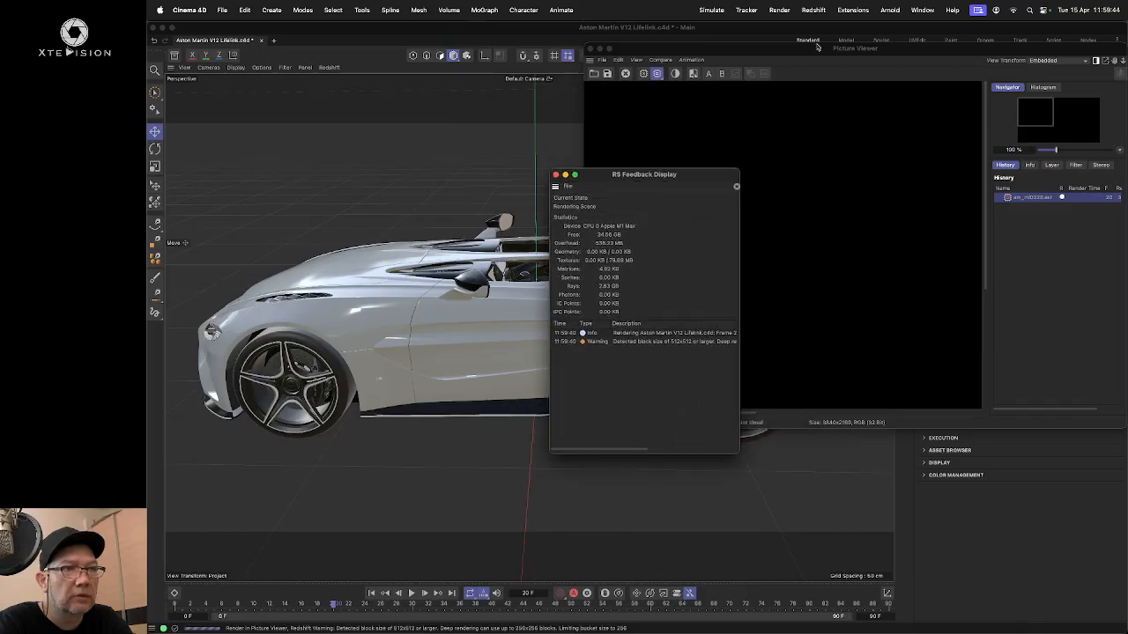
pyautogui.moveTo(818, 48); pyautogui.dragTo(550, 213)
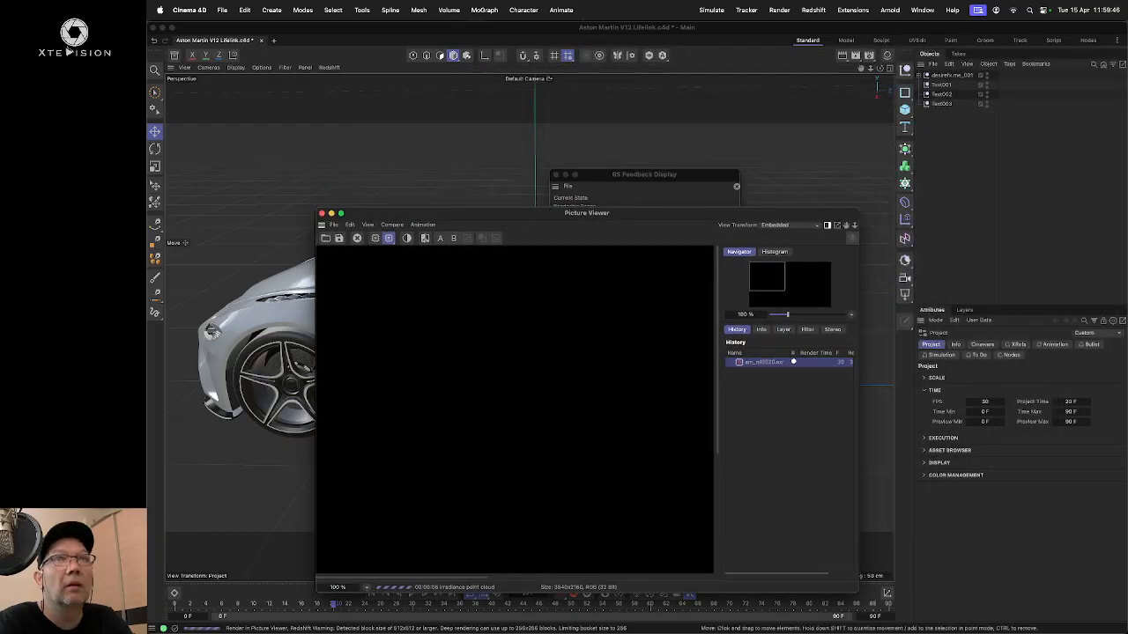
pyautogui.moveTo(1127, 147); pyautogui.dragTo(1098, 187)
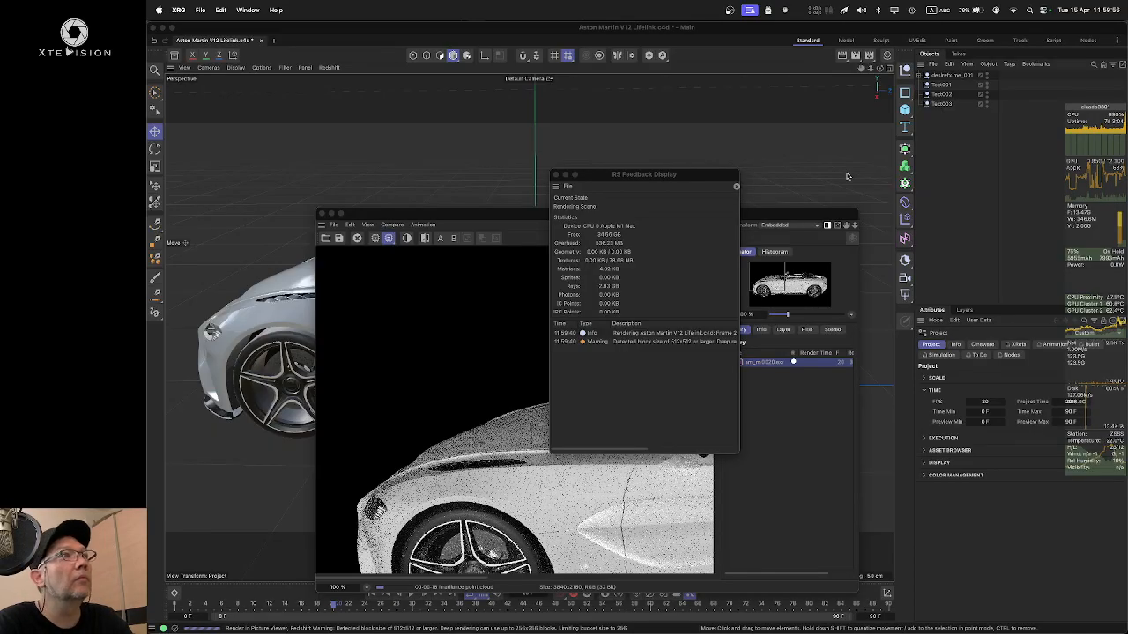
pyautogui.moveTo(1101, 231); pyautogui.dragTo(1127, 236)
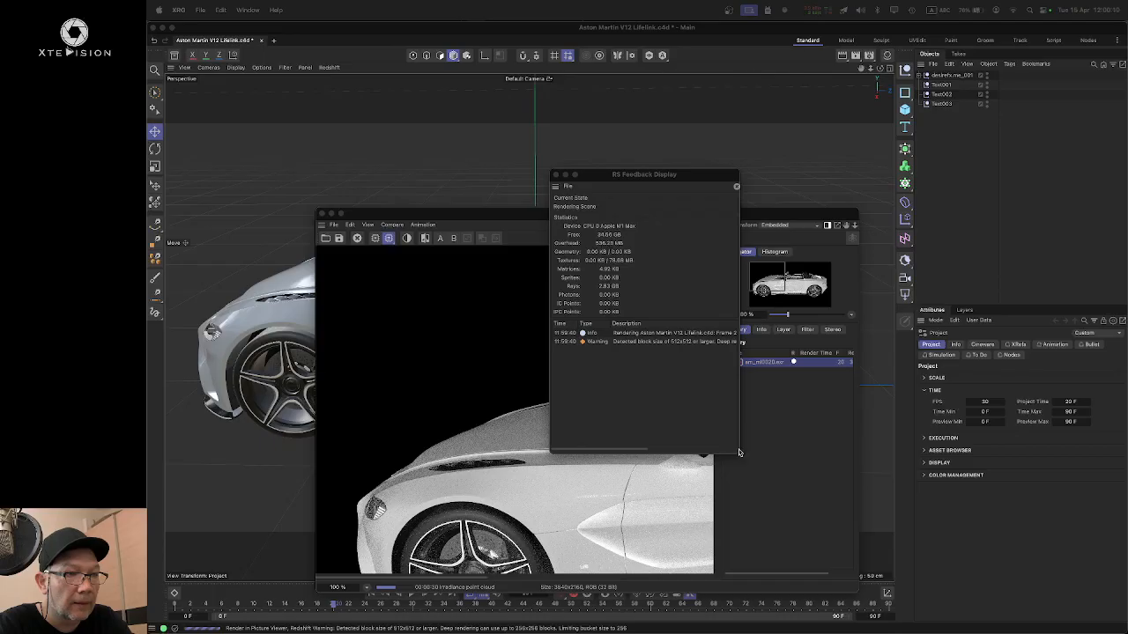
pyautogui.moveTo(739, 453); pyautogui.dragTo(952, 415)
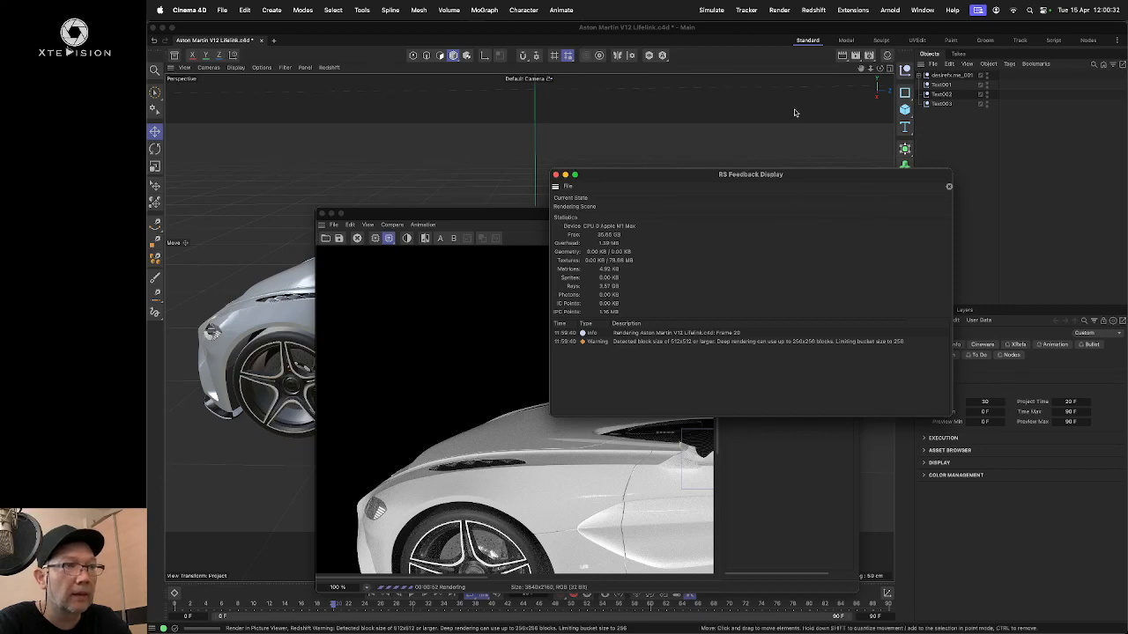
# Step: Switch to Flame, move the exr_composed_v001 clip to Reel 2, and open it in the player
pyautogui.click(794, 33)
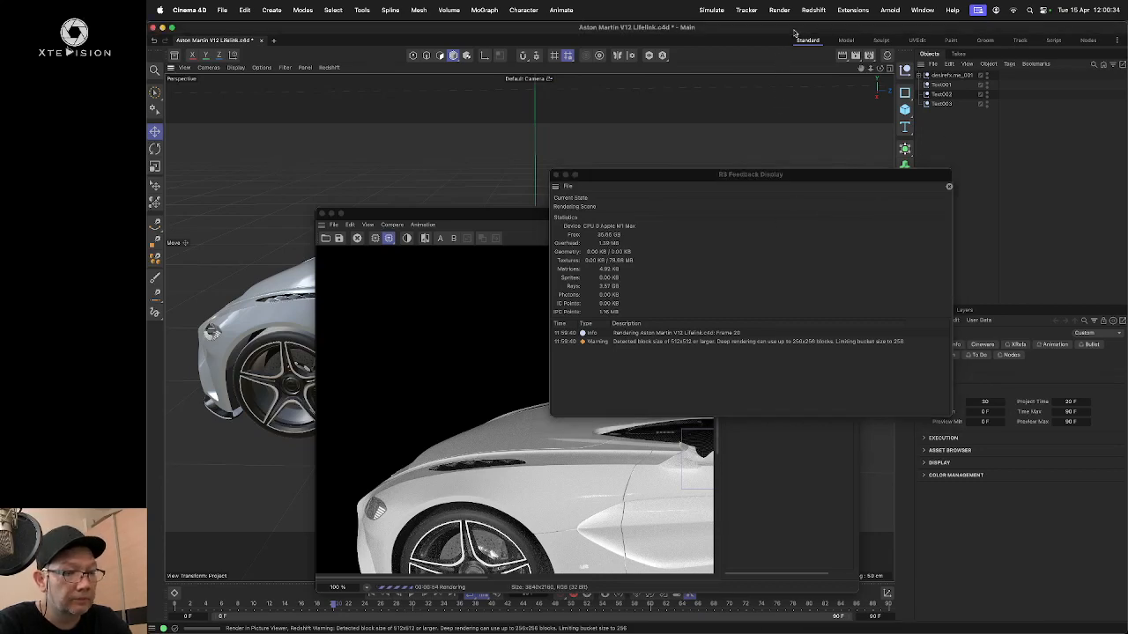
pyautogui.hotkey('ctrl', 'Right')
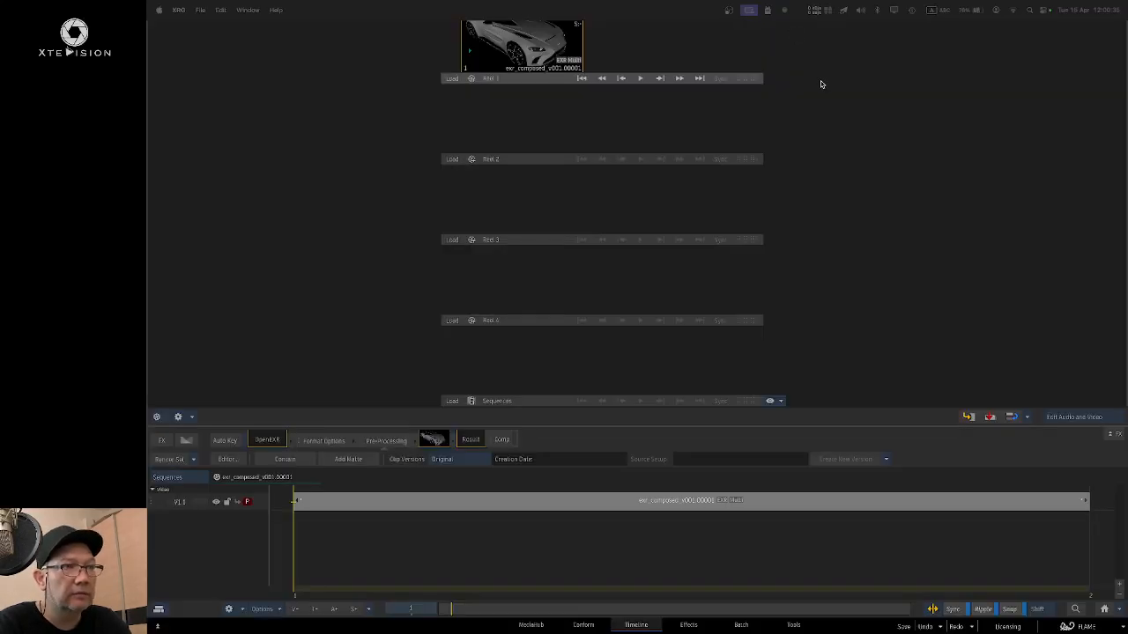
pyautogui.moveTo(536, 45); pyautogui.dragTo(529, 126)
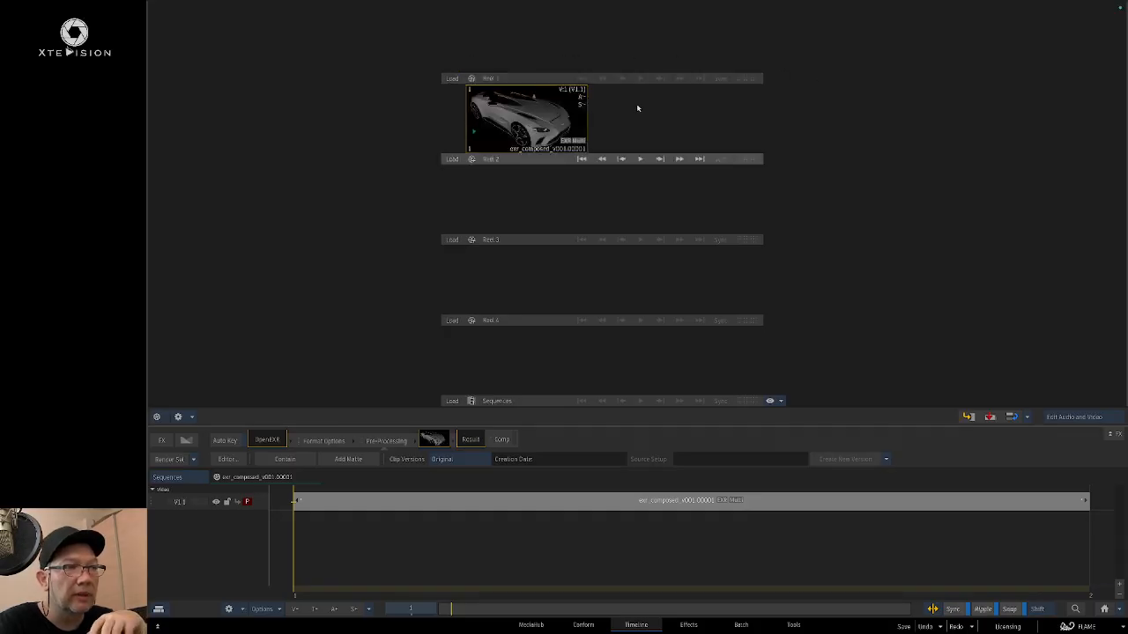
pyautogui.doubleClick(581, 144)
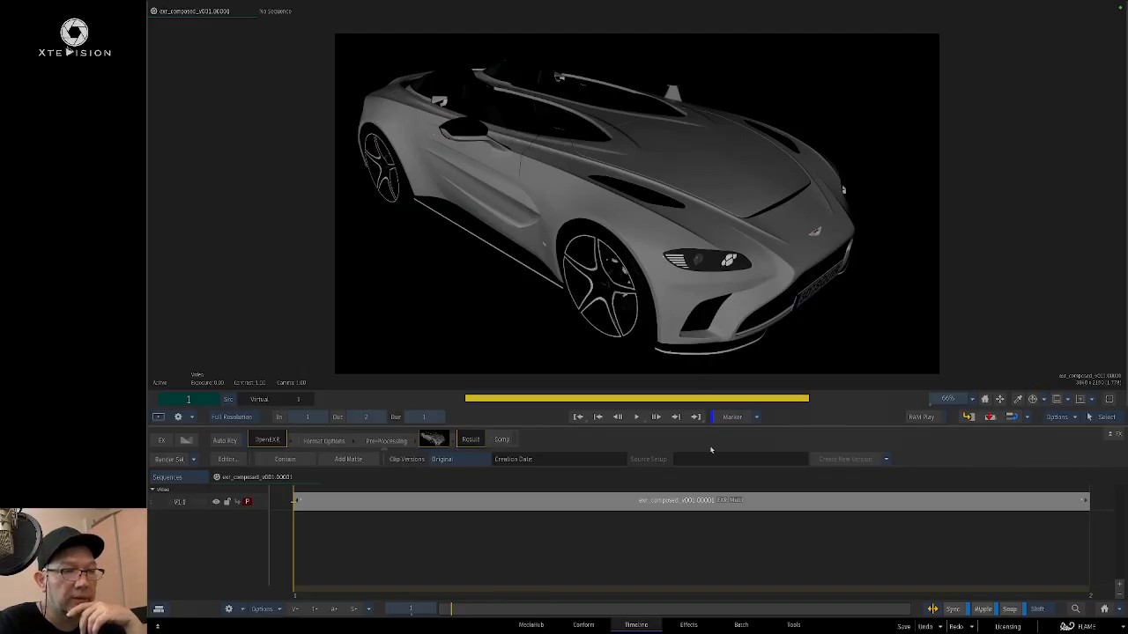
# Step: Open the OpenEXR editor for the exr_composed_v001 timeline segment and view its Front input
pyautogui.click(677, 508)
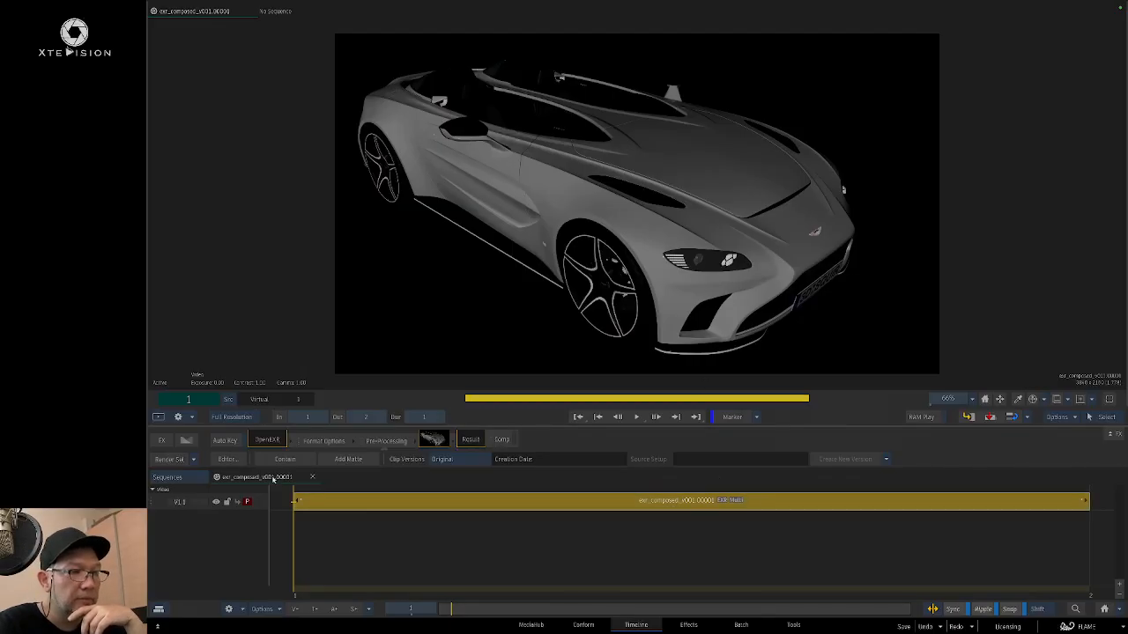
pyautogui.click(740, 504)
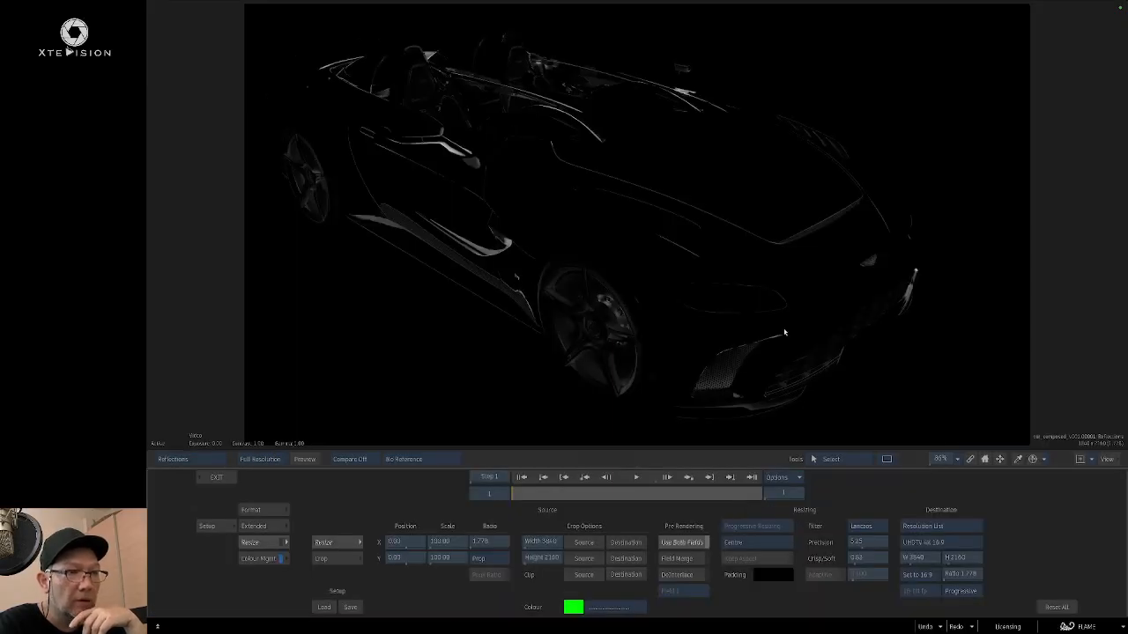
pyautogui.click(206, 459)
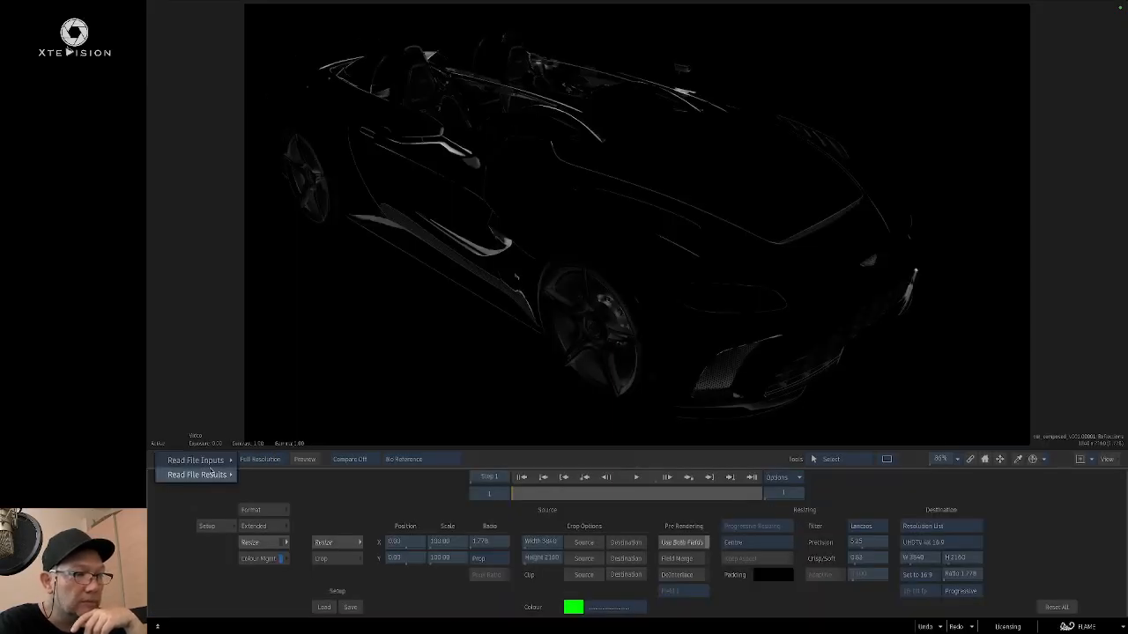
pyautogui.moveTo(215, 474)
pyautogui.click(264, 461)
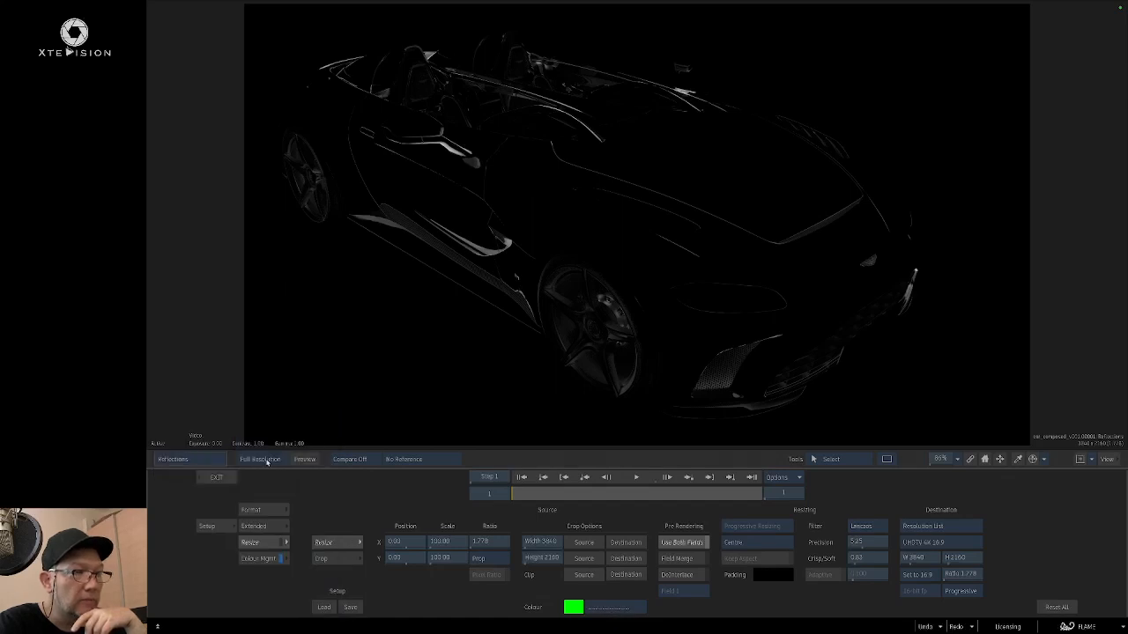
# Step: View the rgba_alpha, Background and Beauty read file results of the multi-layer EXR in turn
pyautogui.click(196, 459)
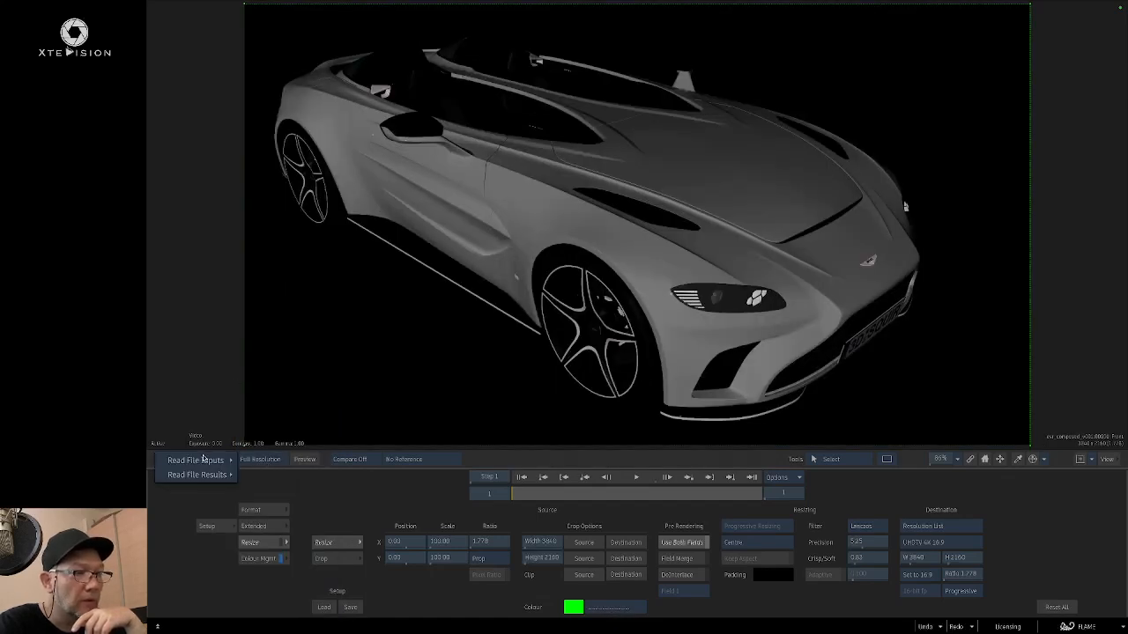
pyautogui.moveTo(214, 477)
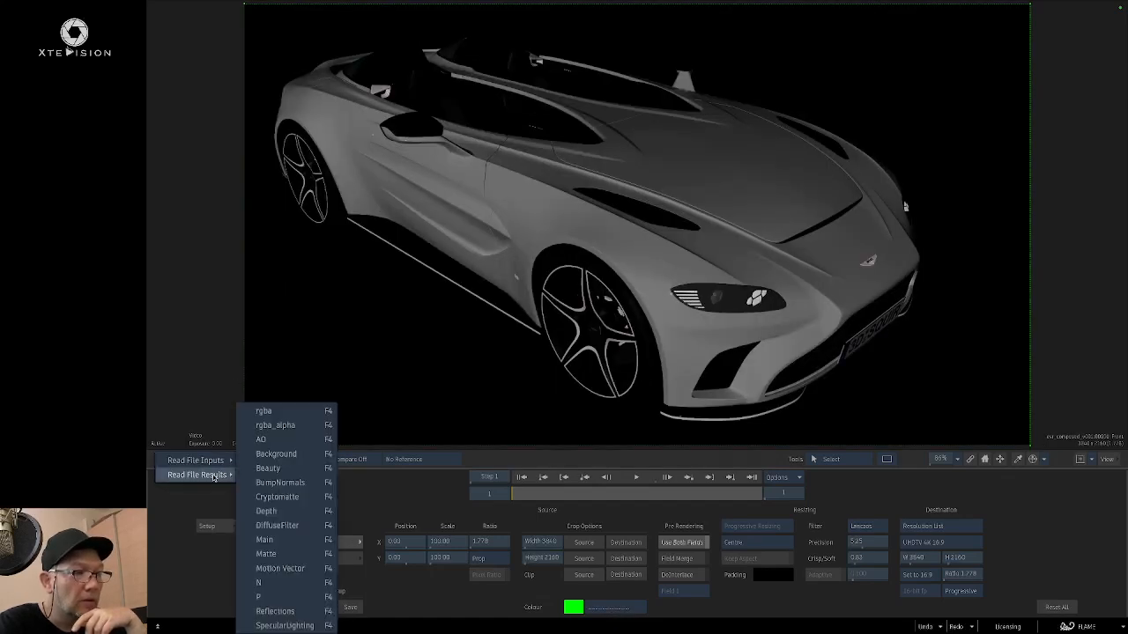
pyautogui.click(308, 427)
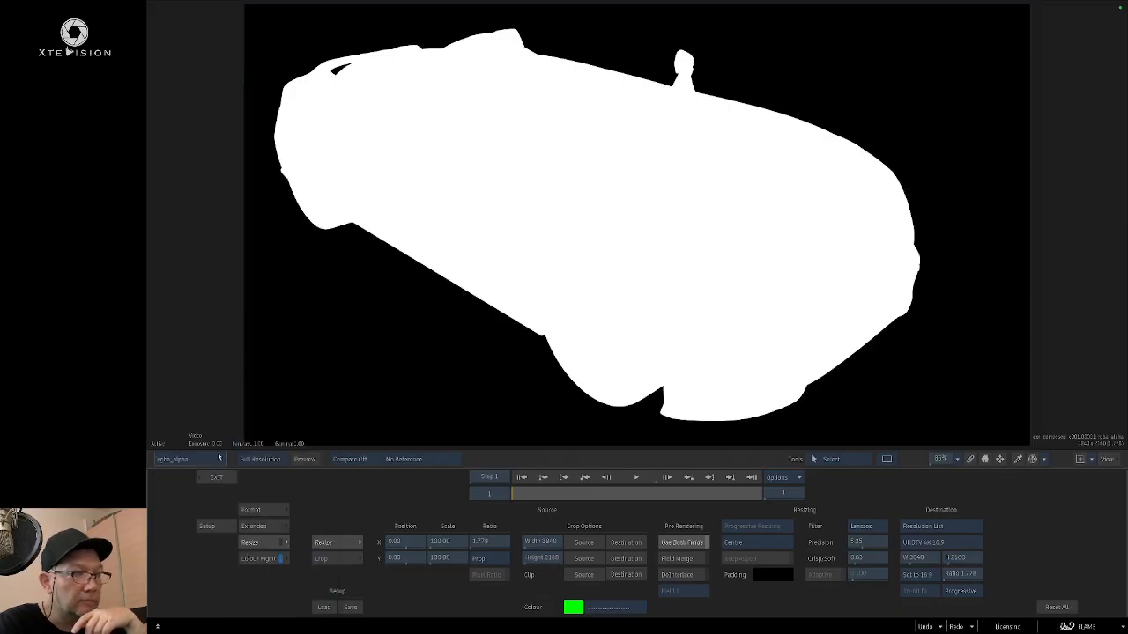
pyautogui.click(219, 459)
pyautogui.moveTo(216, 474)
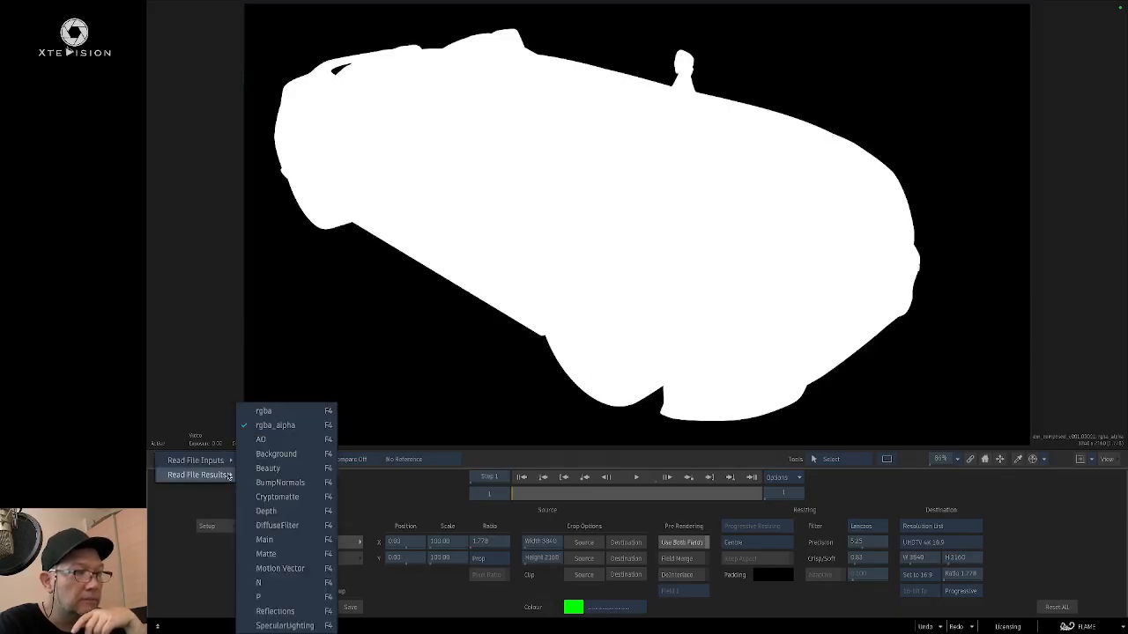
pyautogui.click(297, 454)
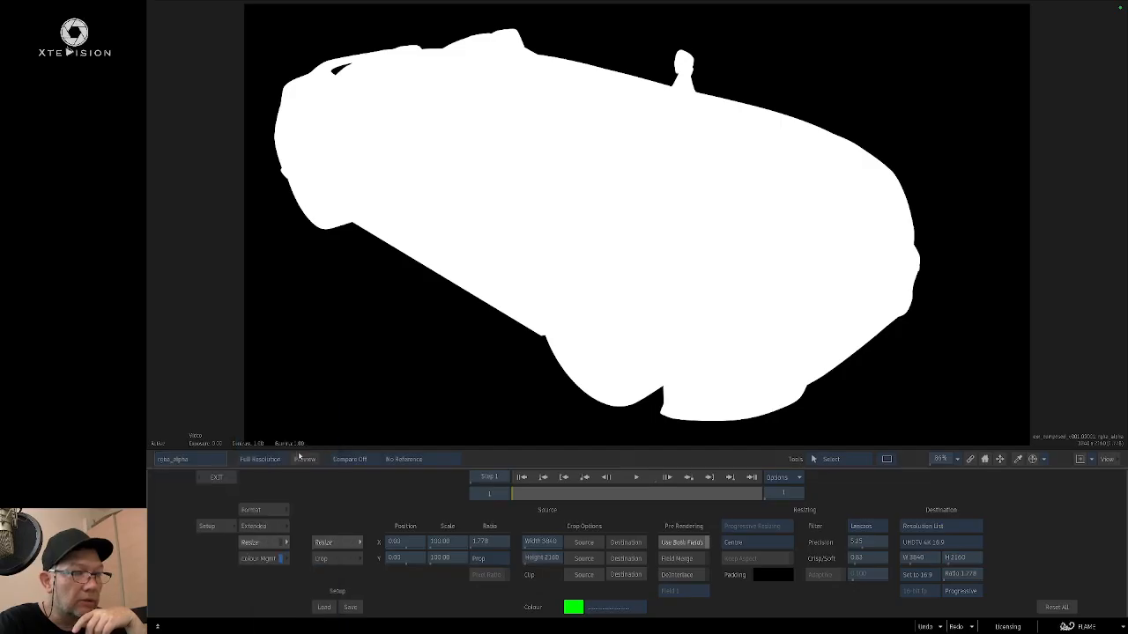
pyautogui.click(222, 460)
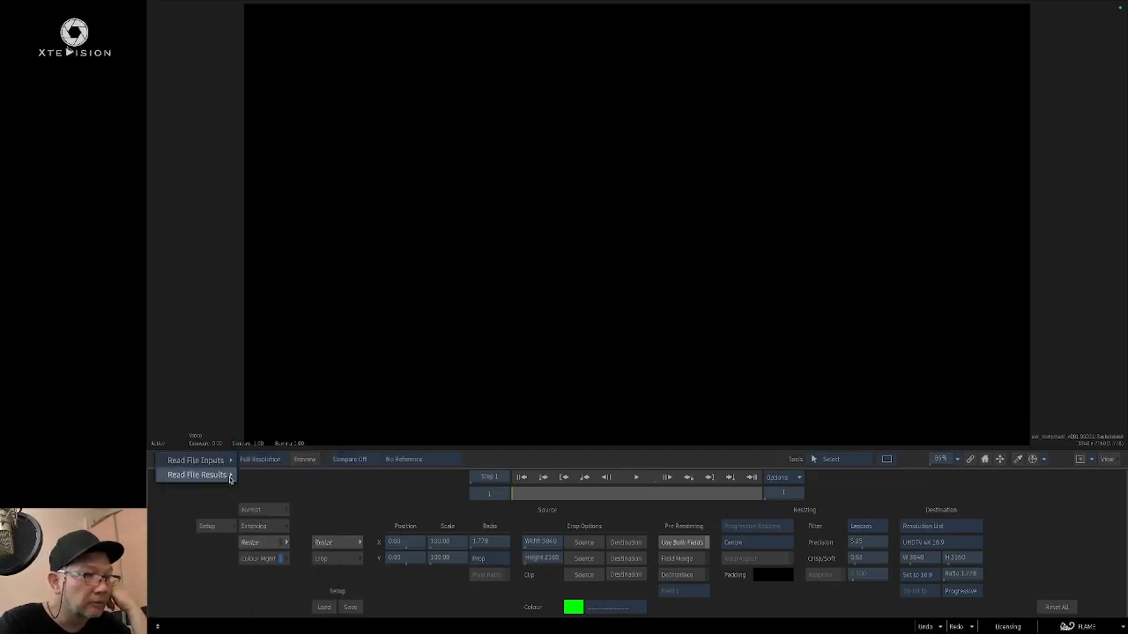
pyautogui.moveTo(216, 475)
pyautogui.click(296, 468)
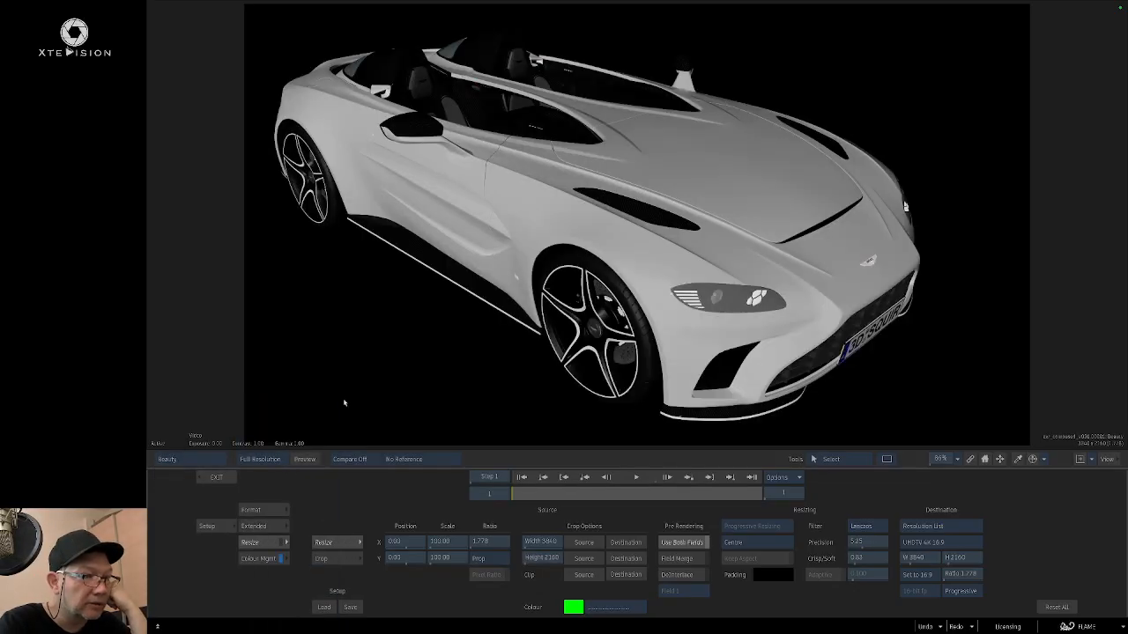
# Step: View the BumpNormals and N read file results of the multi-layer EXR
pyautogui.click(216, 460)
pyautogui.moveTo(213, 475)
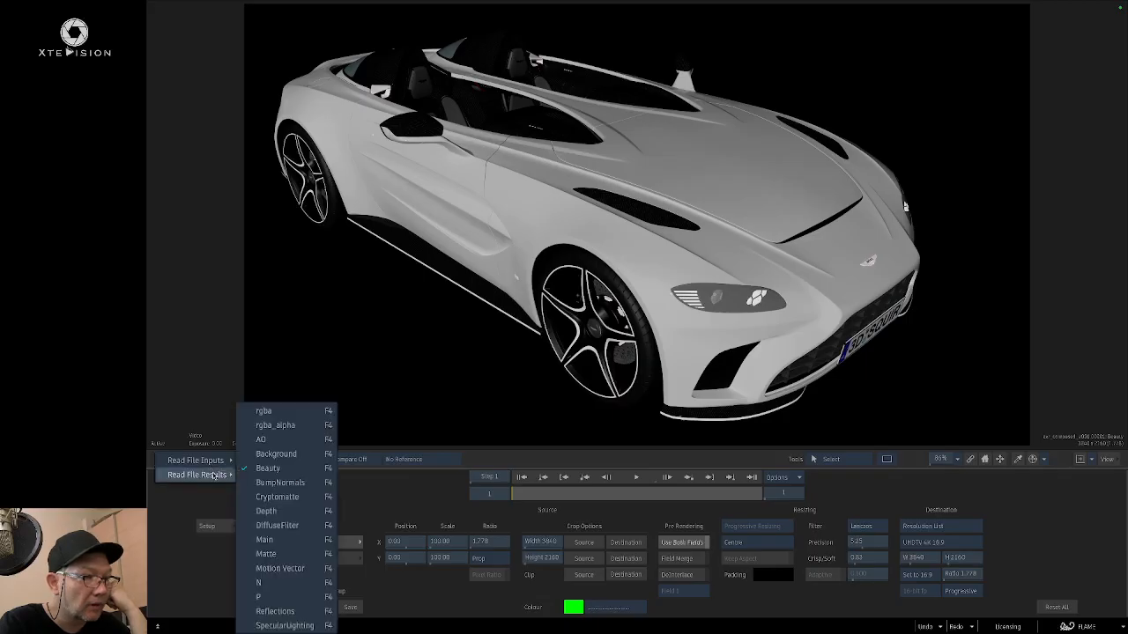
pyautogui.click(294, 482)
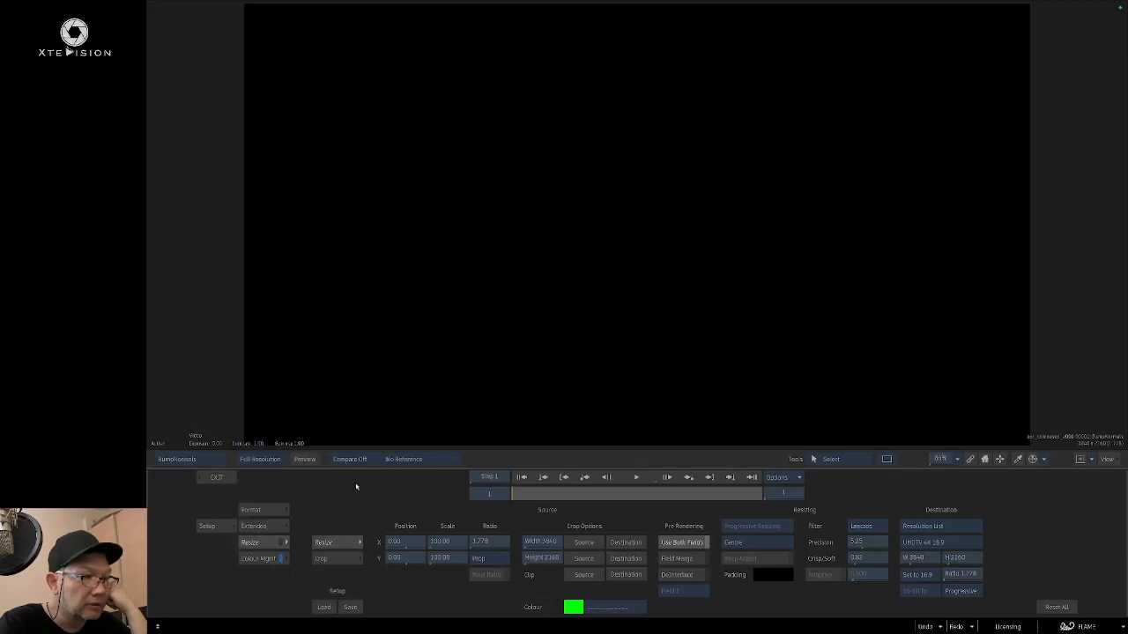
pyautogui.click(214, 460)
pyautogui.moveTo(218, 474)
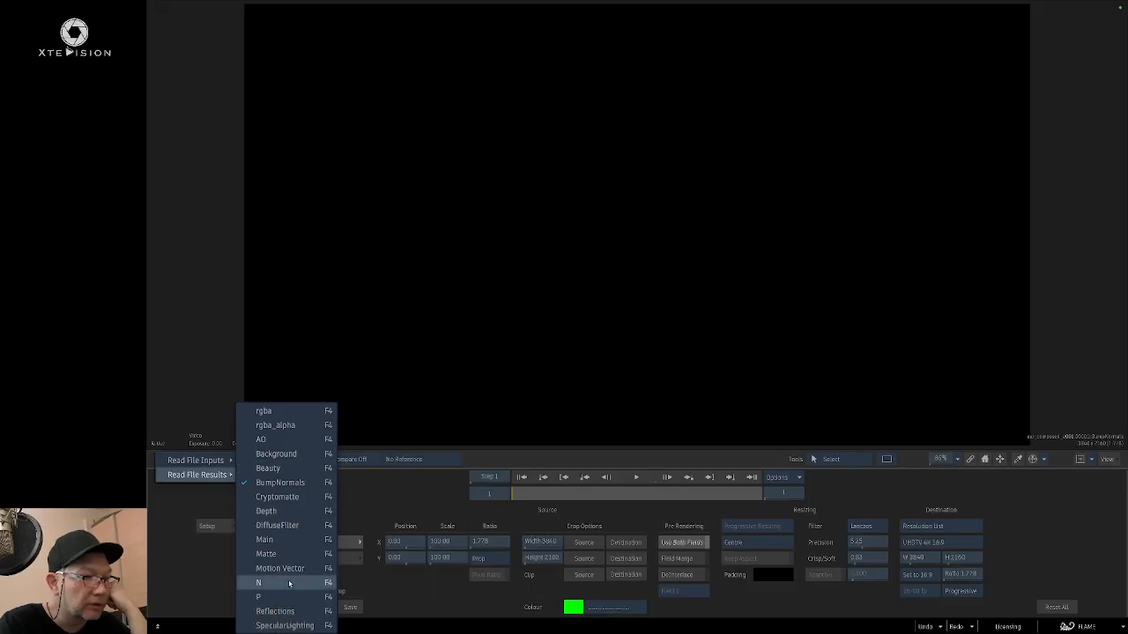
pyautogui.click(259, 583)
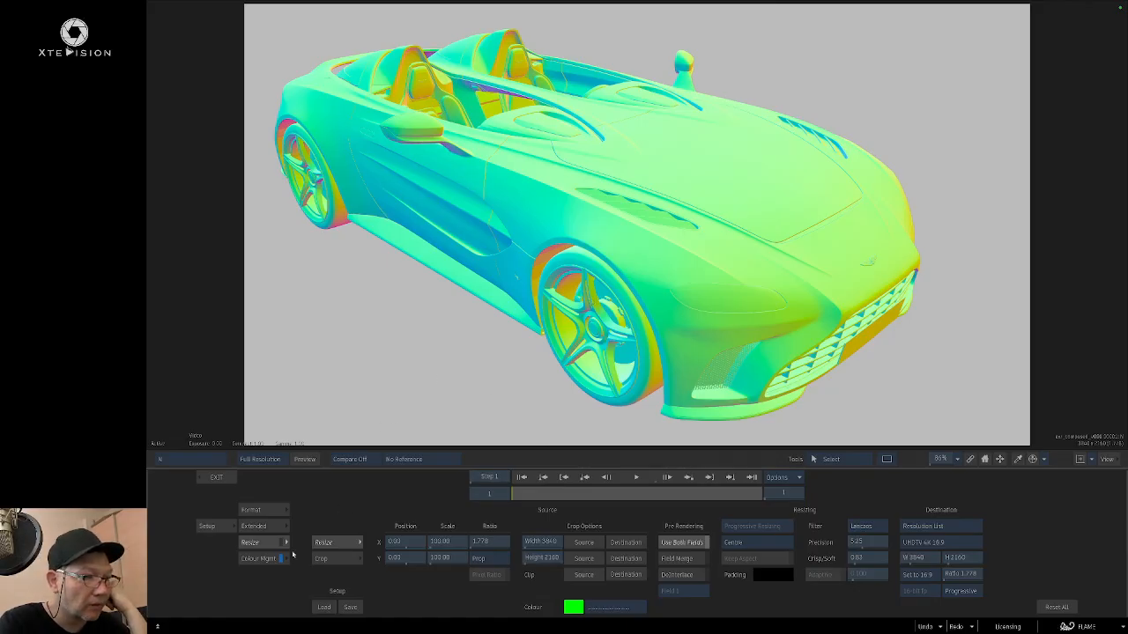
# Step: Compare the N pass with colour management off and on, and view the P read file result
pyautogui.click(282, 559)
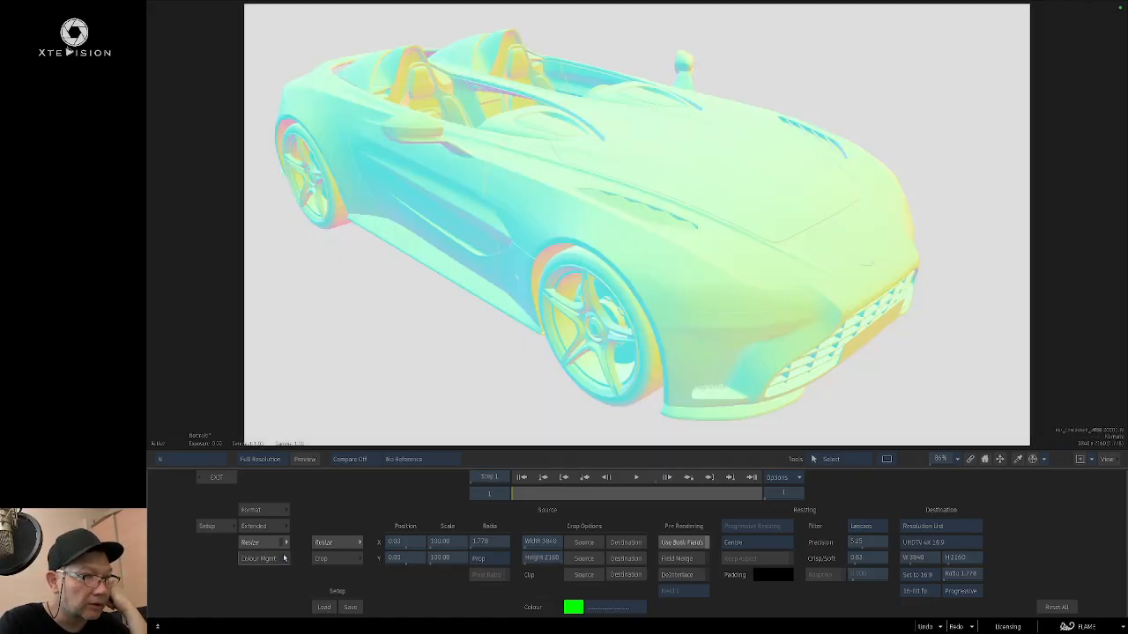
pyautogui.click(282, 559)
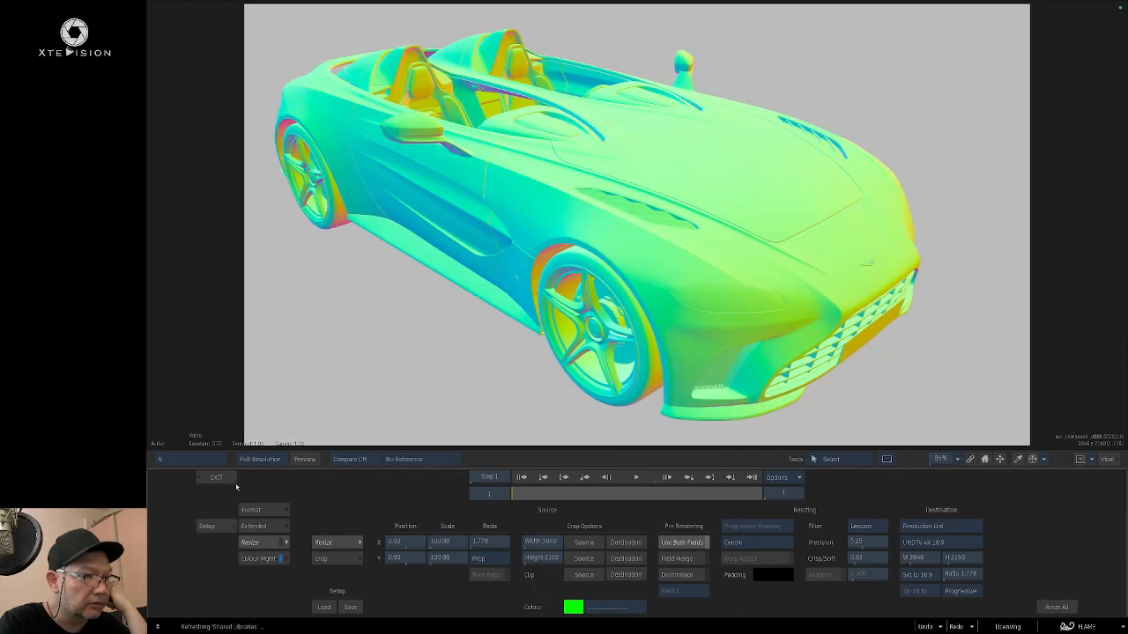
pyautogui.click(206, 460)
pyautogui.moveTo(224, 475)
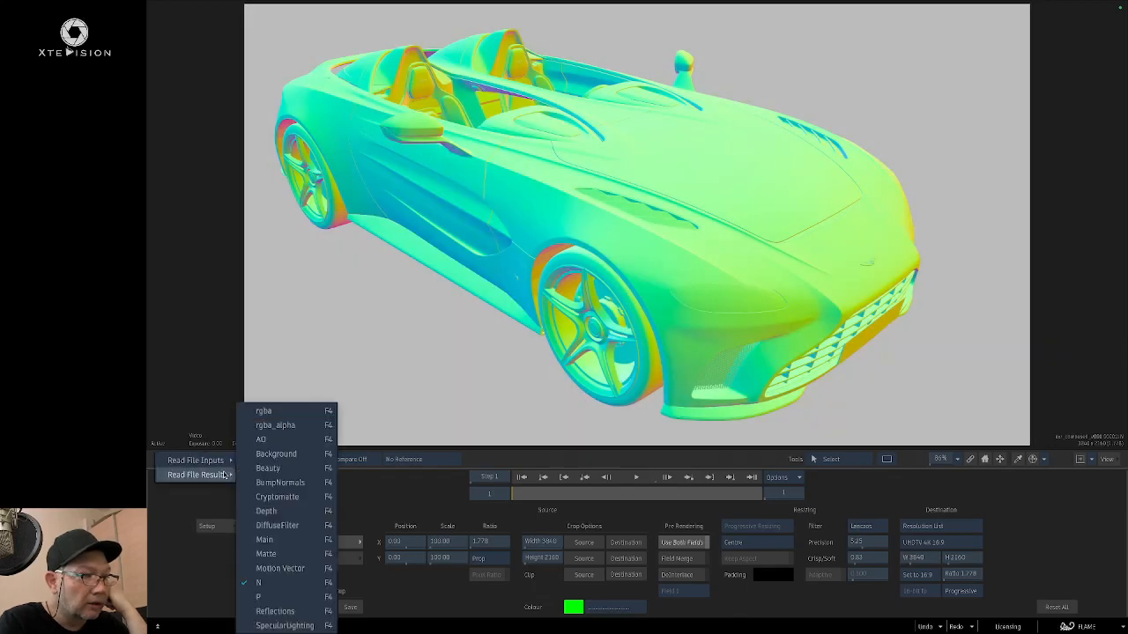
pyautogui.click(273, 582)
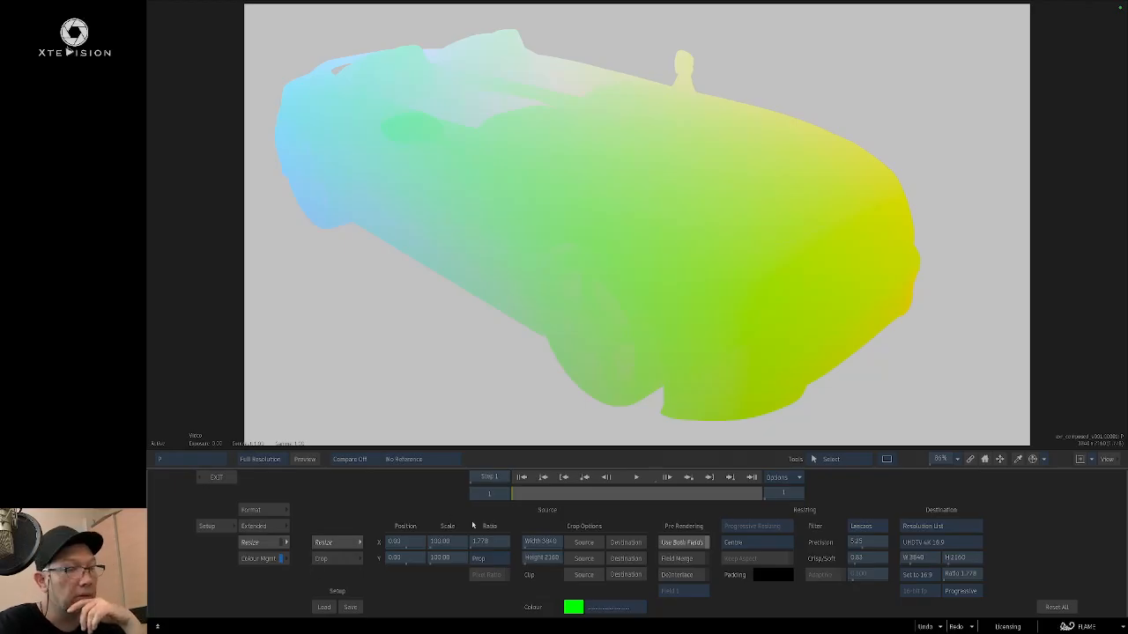
# Step: View the Reflections and SpecularLighting read file results of the multi-layer EXR in turn
pyautogui.click(212, 462)
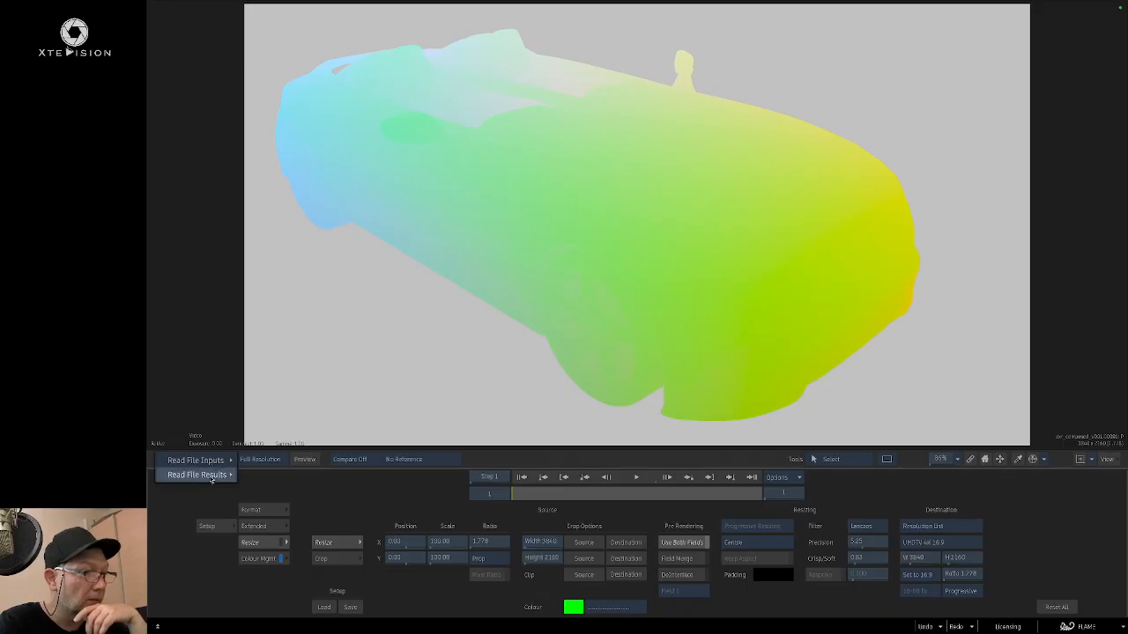
pyautogui.moveTo(222, 480)
pyautogui.click(295, 610)
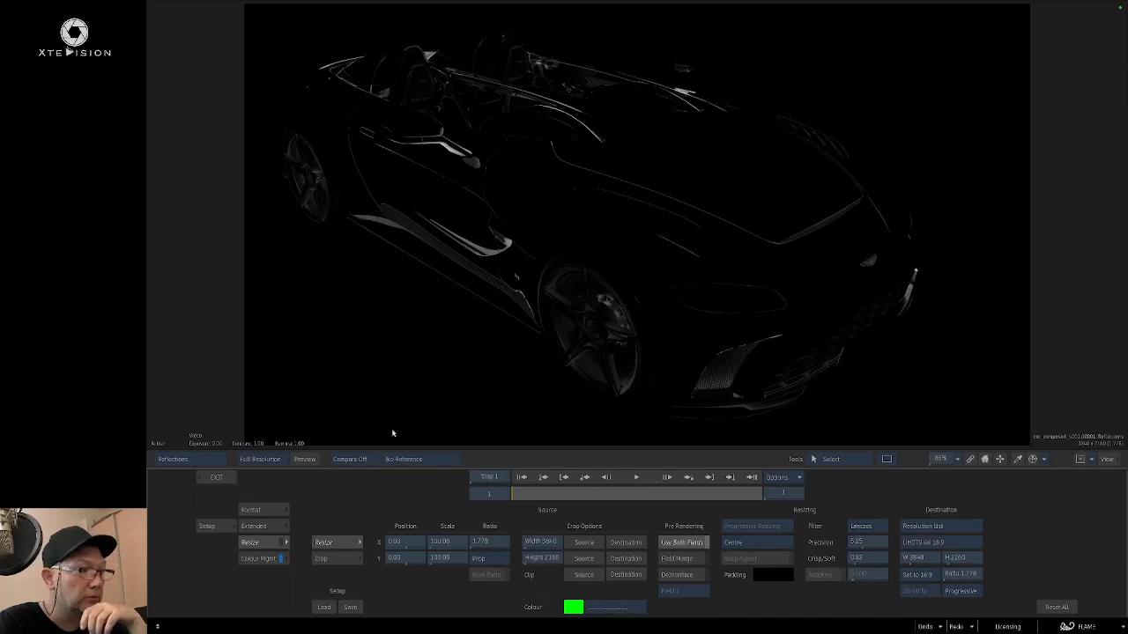
pyautogui.click(218, 460)
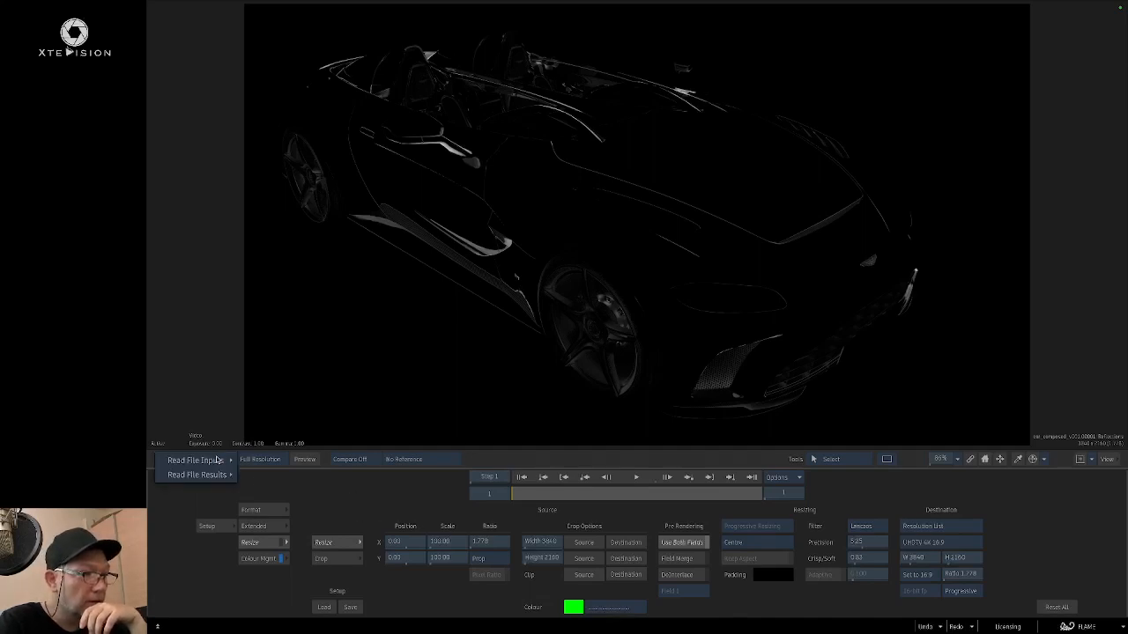
pyautogui.moveTo(220, 475)
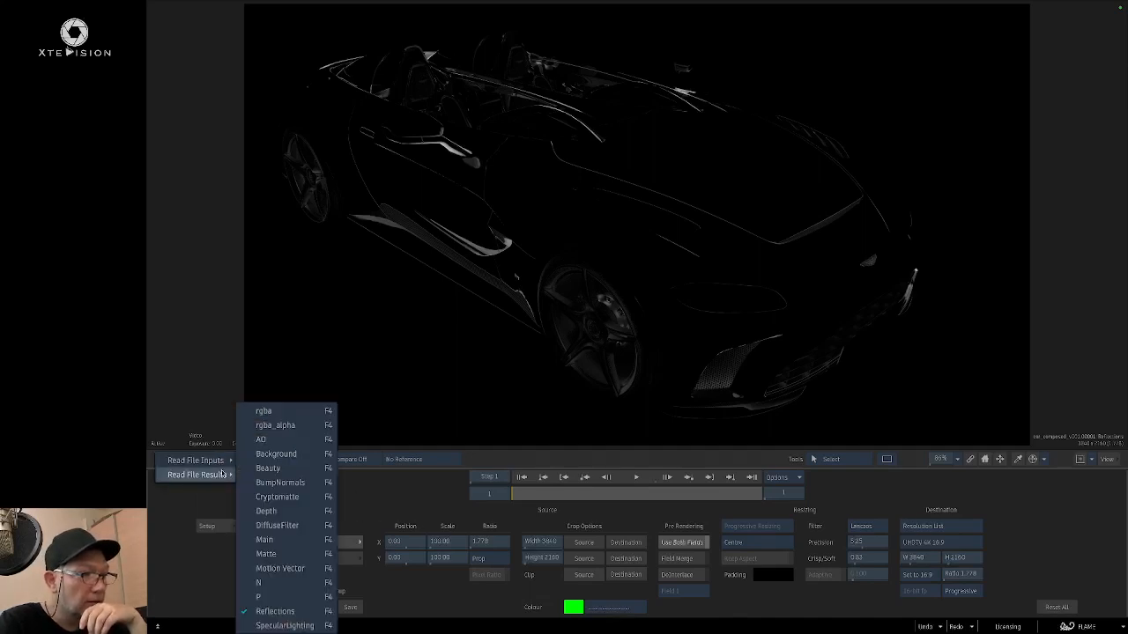
pyautogui.click(283, 625)
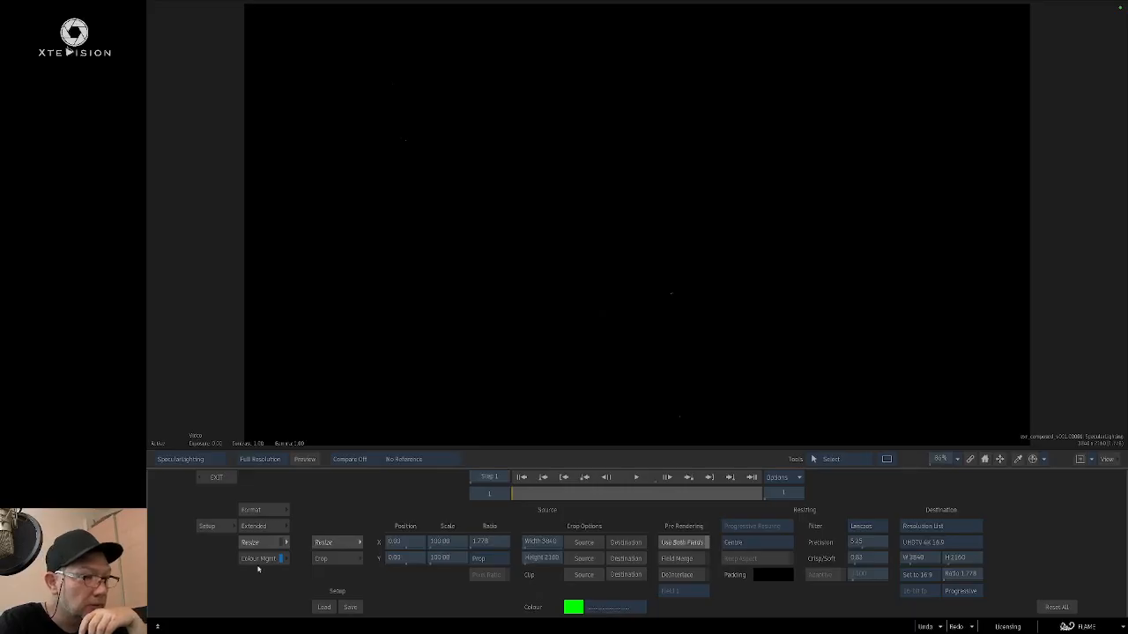
# Step: Return the view to the Reflections read file result
pyautogui.click(216, 462)
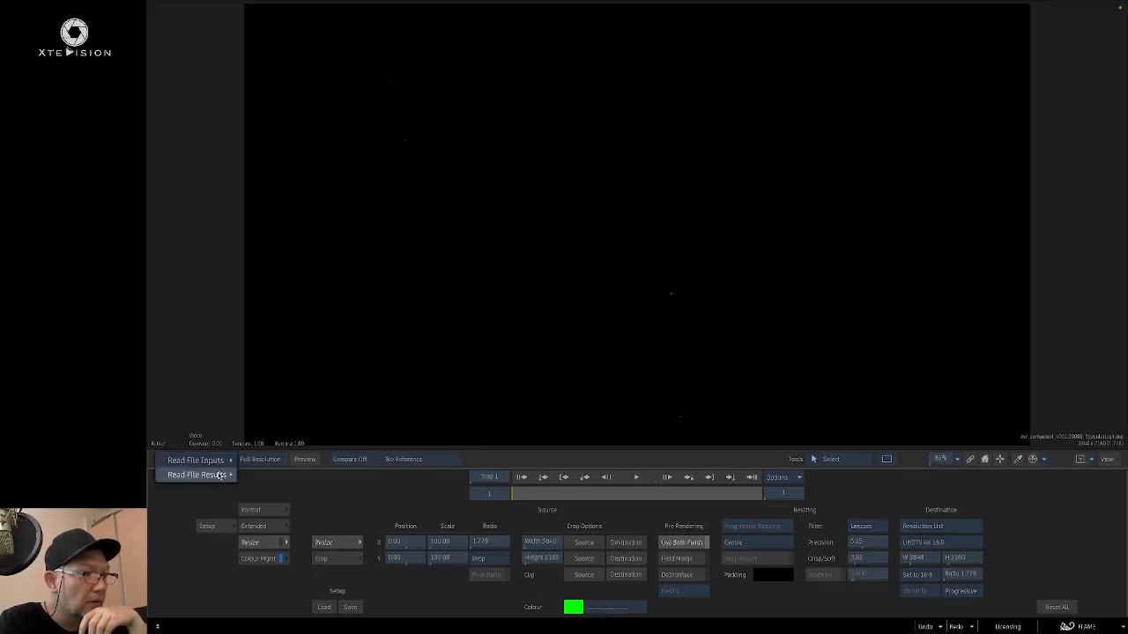
pyautogui.moveTo(220, 476)
pyautogui.click(304, 612)
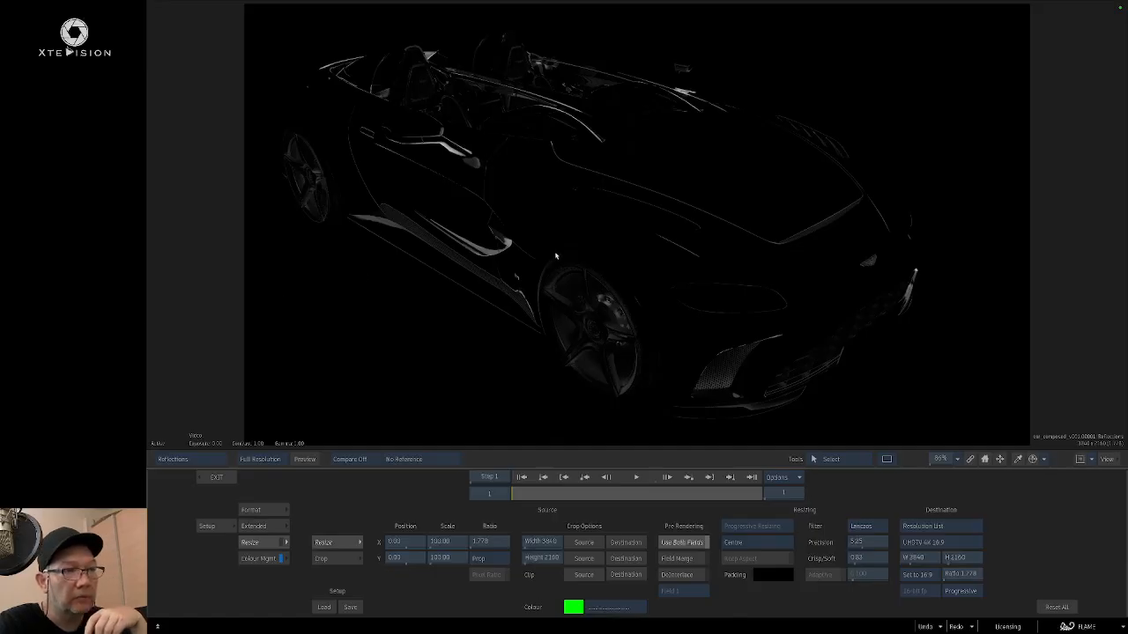
# Step: Exit the OpenEXR editor to the reels view and reposition the exr_composed_v001 clip along Reel 2
pyautogui.click(216, 477)
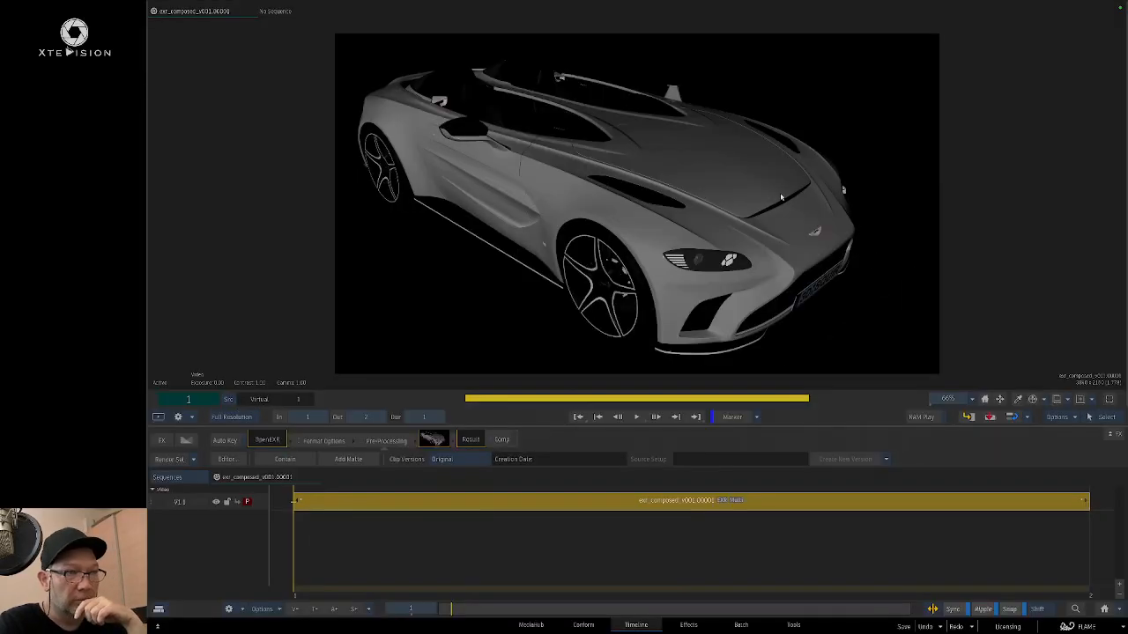
pyautogui.click(159, 416)
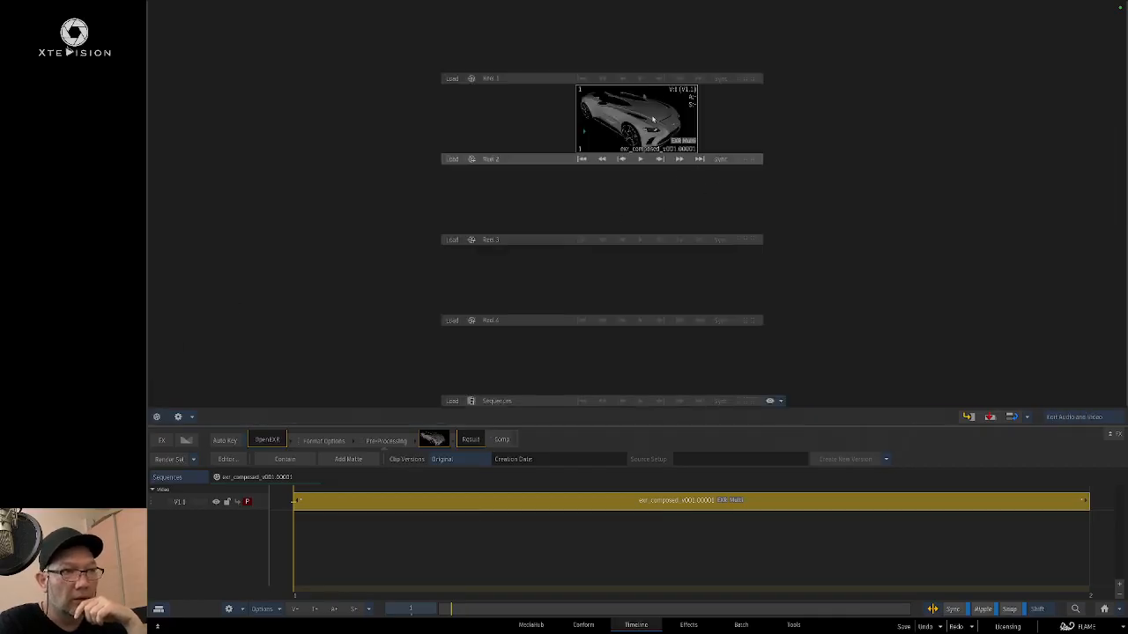
pyautogui.moveTo(650, 118); pyautogui.dragTo(598, 114)
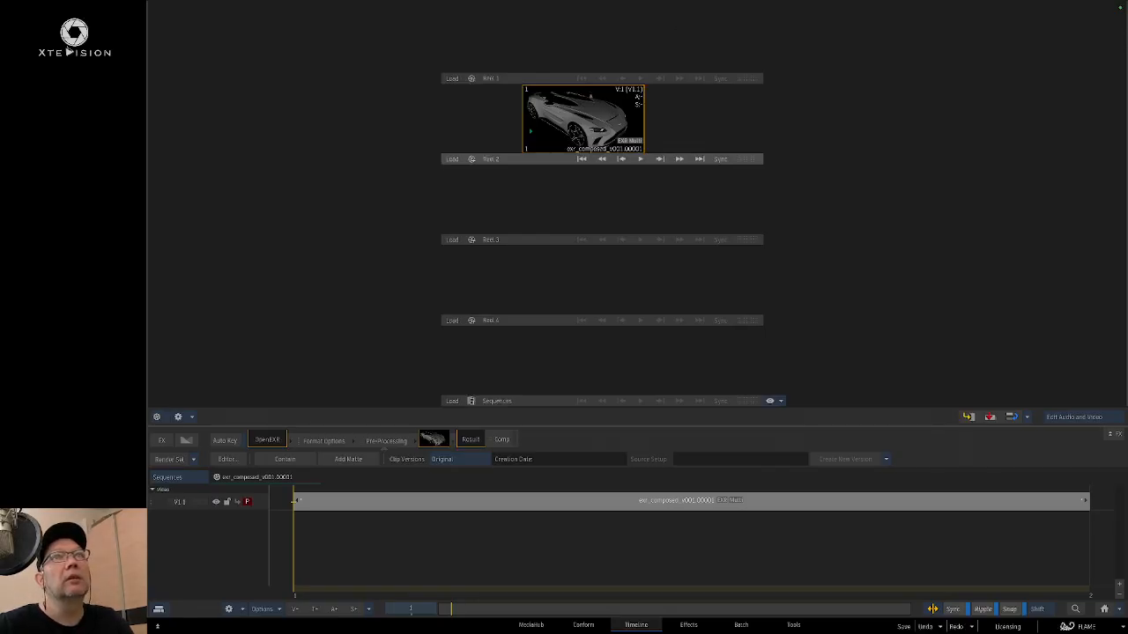
# Step: Switch to ComfyUI in Chromium and reload the XteVision multi-layer EXR workflow page, discarding the unsaved changes
pyautogui.moveTo(816, 0); pyautogui.dragTo(848, 82)
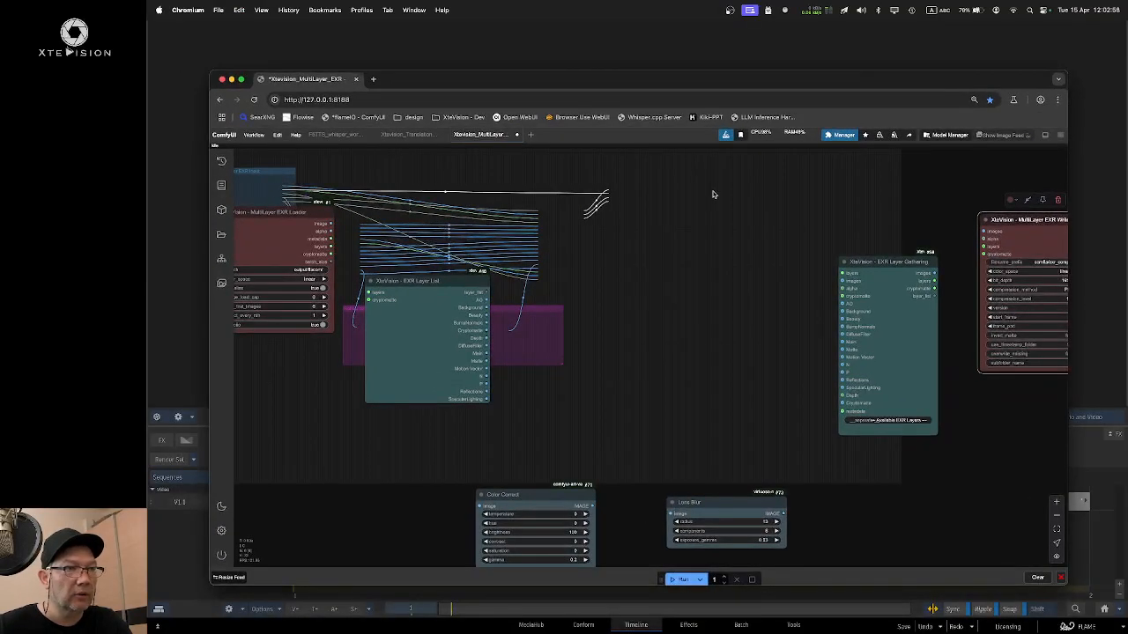
pyautogui.press('super+r')
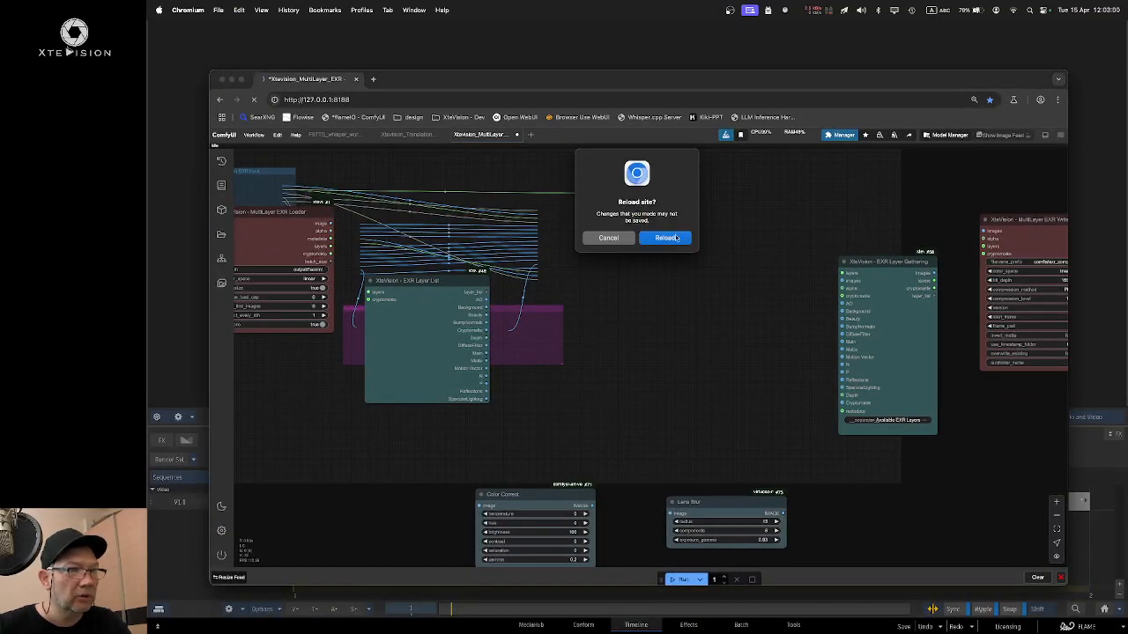
pyautogui.click(676, 238)
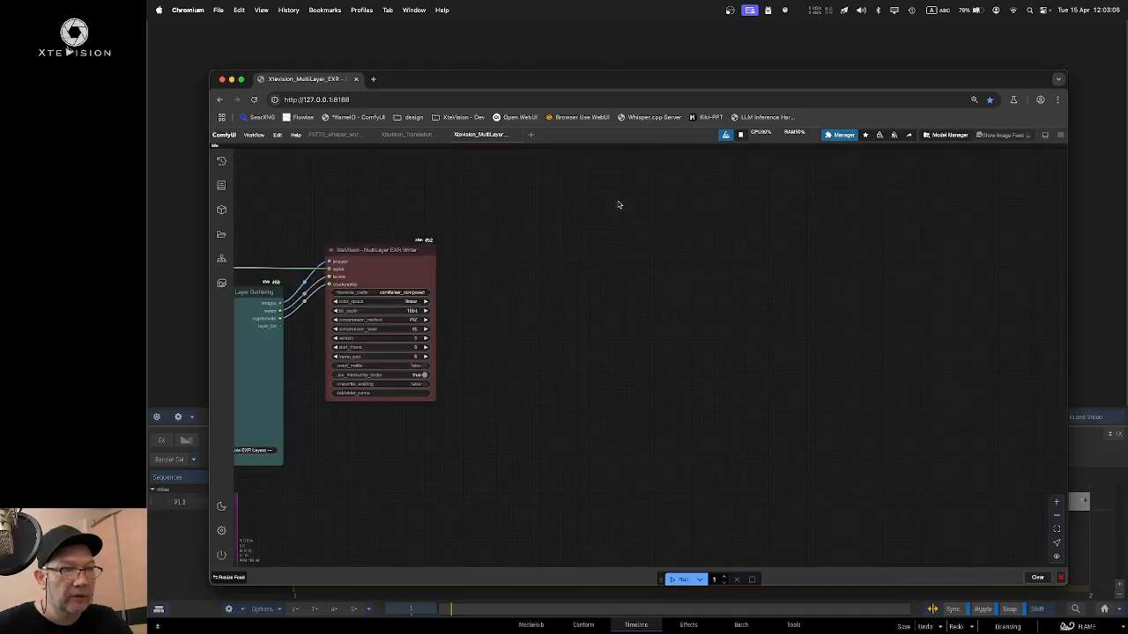
# Step: Move the Multilayer EXR Input group with its loader node farther away from the EXR Layer List node
pyautogui.moveTo(546, 221); pyautogui.dragTo(960, 232)
pyautogui.moveTo(453, 226); pyautogui.dragTo(845, 207)
pyautogui.moveTo(623, 203); pyautogui.dragTo(726, 199)
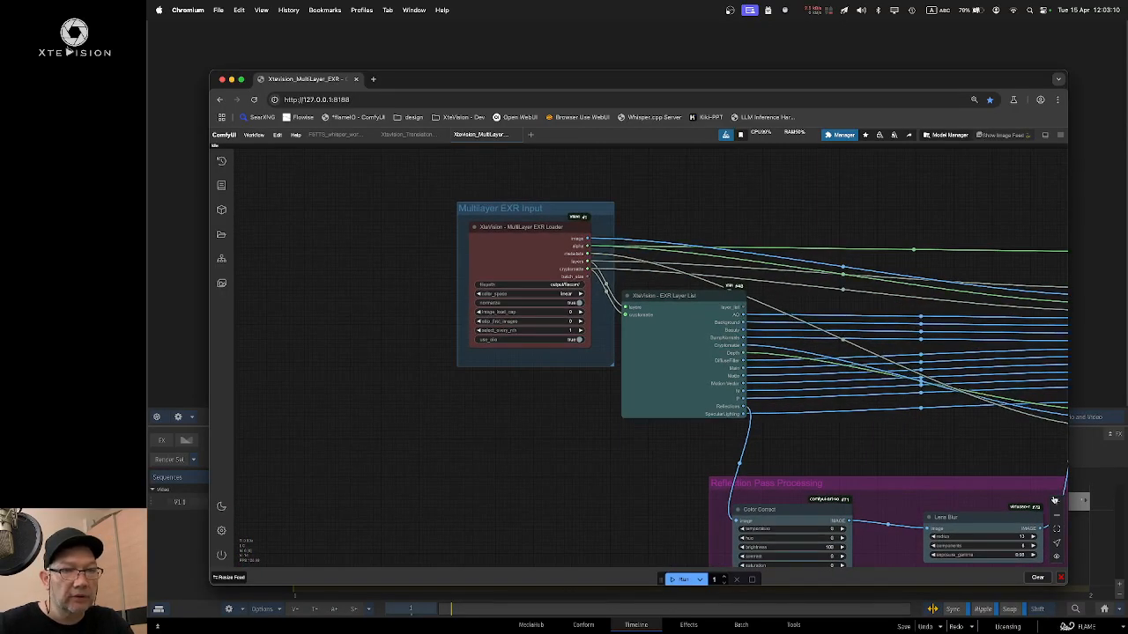
pyautogui.scroll(2, 881, 465)
pyautogui.scroll(3, 806, 240)
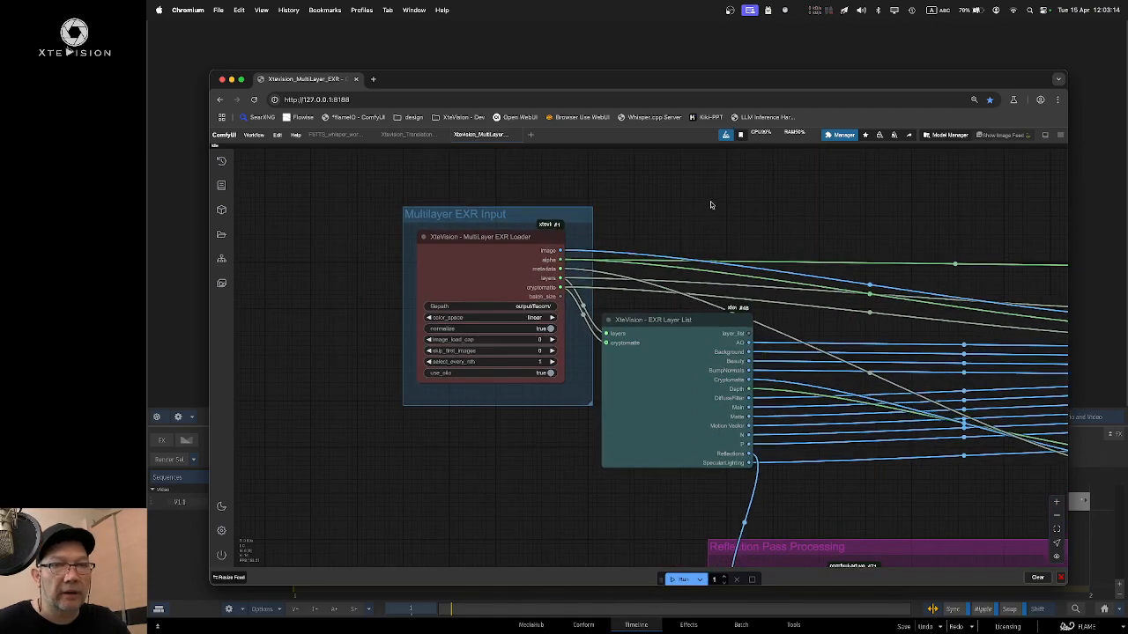
pyautogui.moveTo(523, 215); pyautogui.dragTo(424, 226)
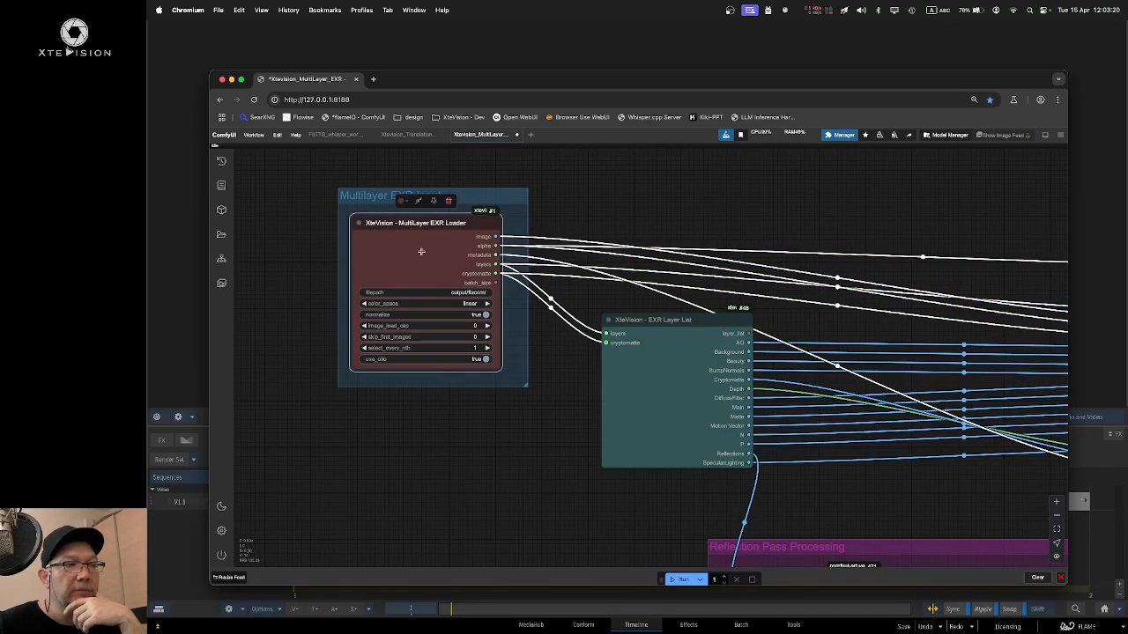
# Step: Examine the MultiLayer EXR Loader's filepath and color_space options, and switch its normalize option off and back on
pyautogui.click(475, 292)
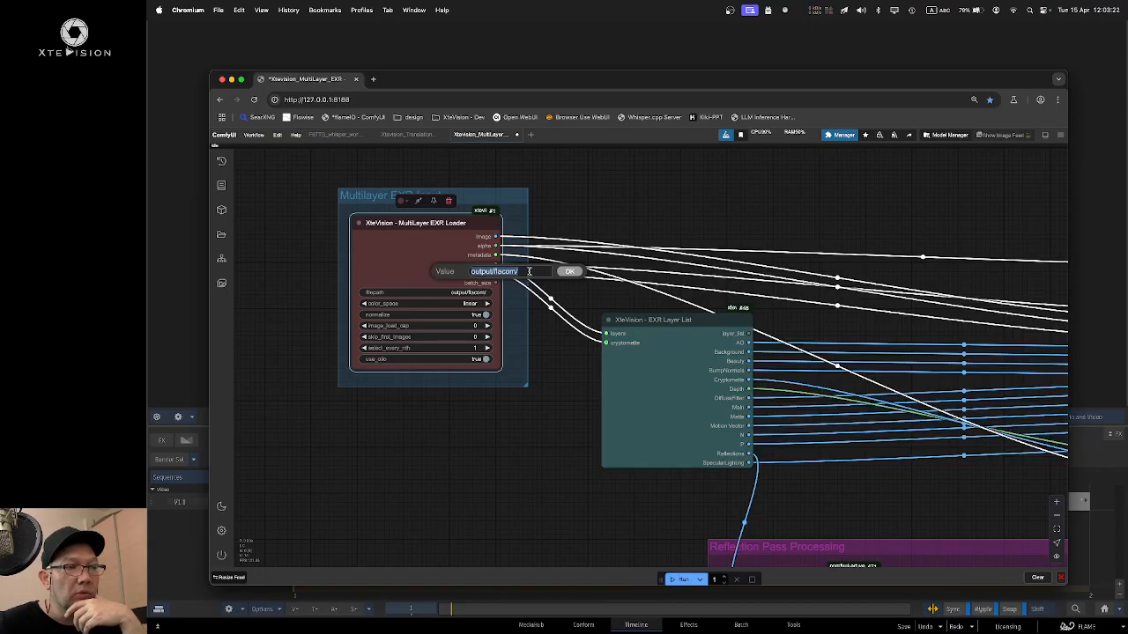
pyautogui.click(529, 271)
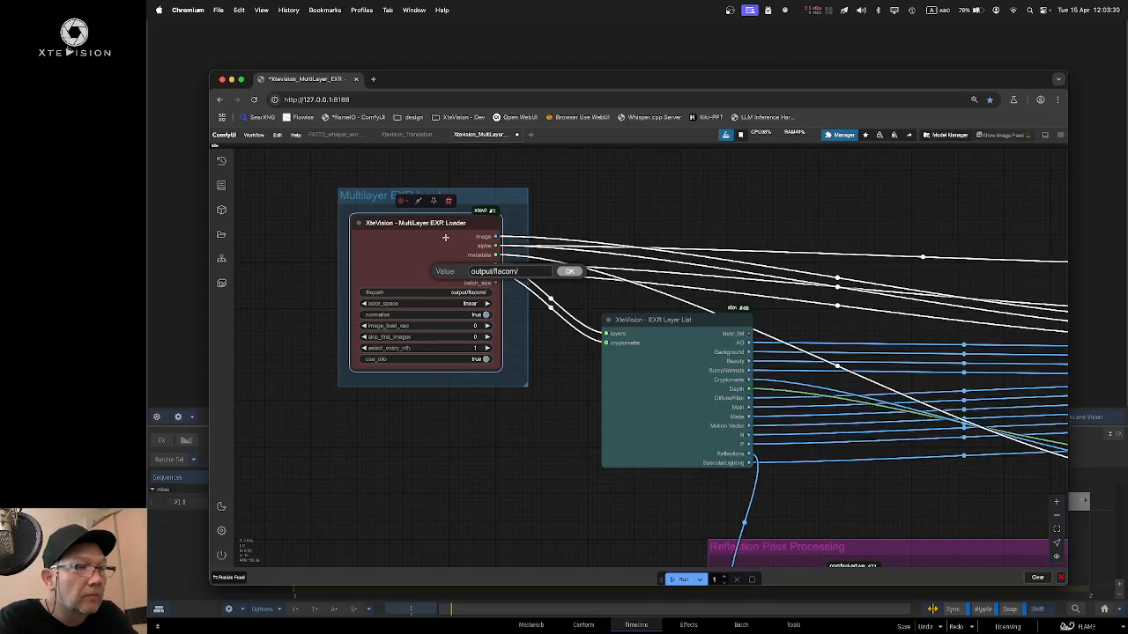
pyautogui.click(471, 304)
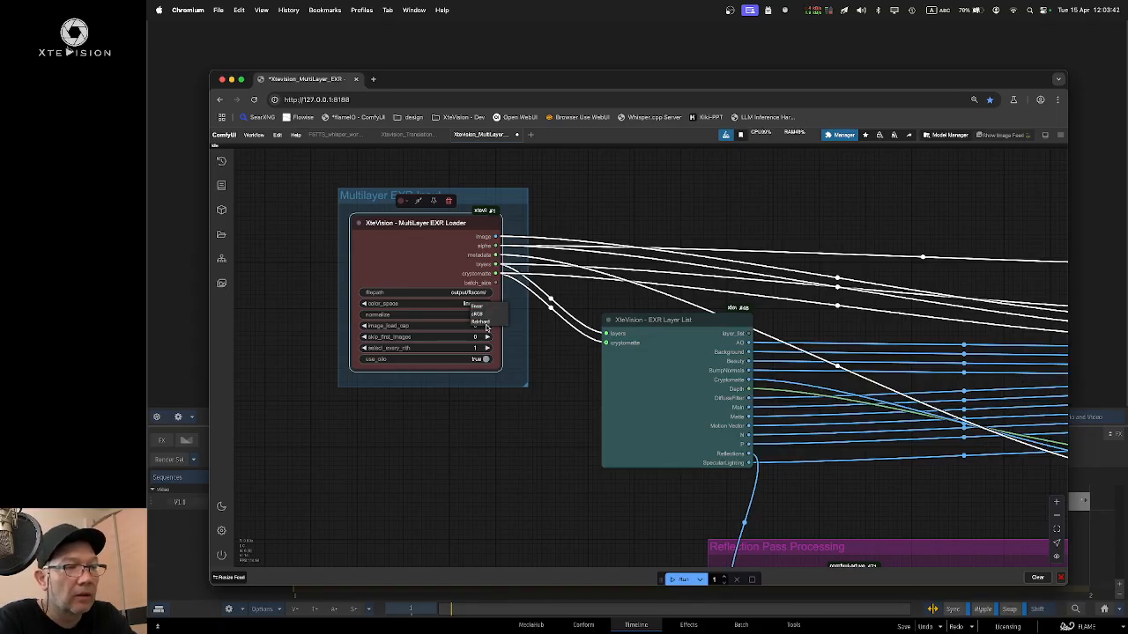
pyautogui.click(573, 280)
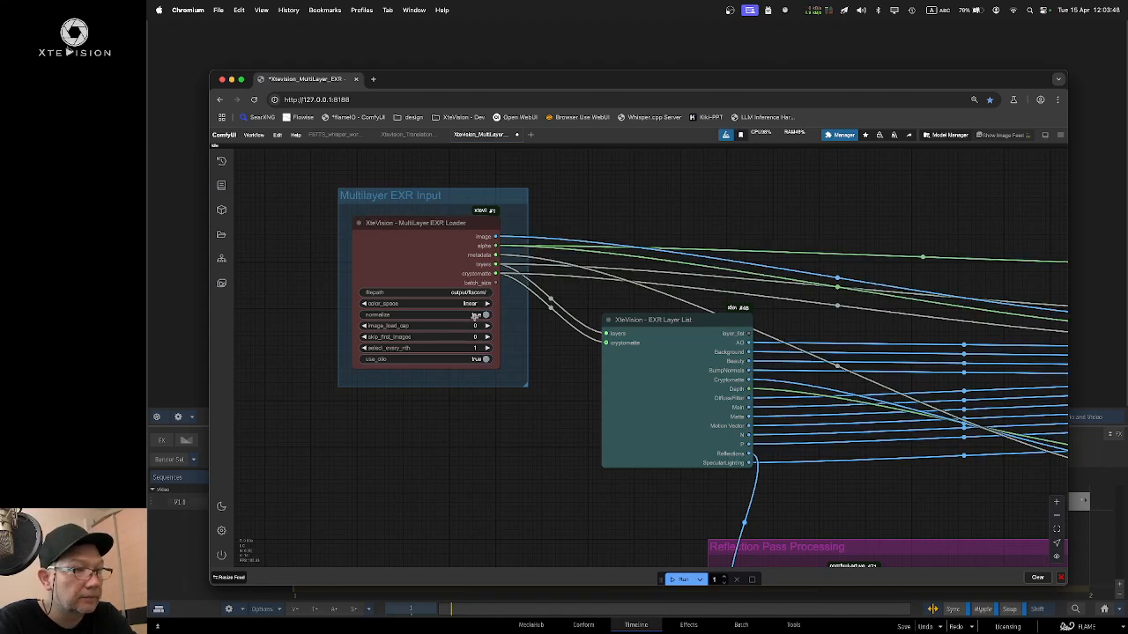
pyautogui.click(473, 315)
pyautogui.click(473, 314)
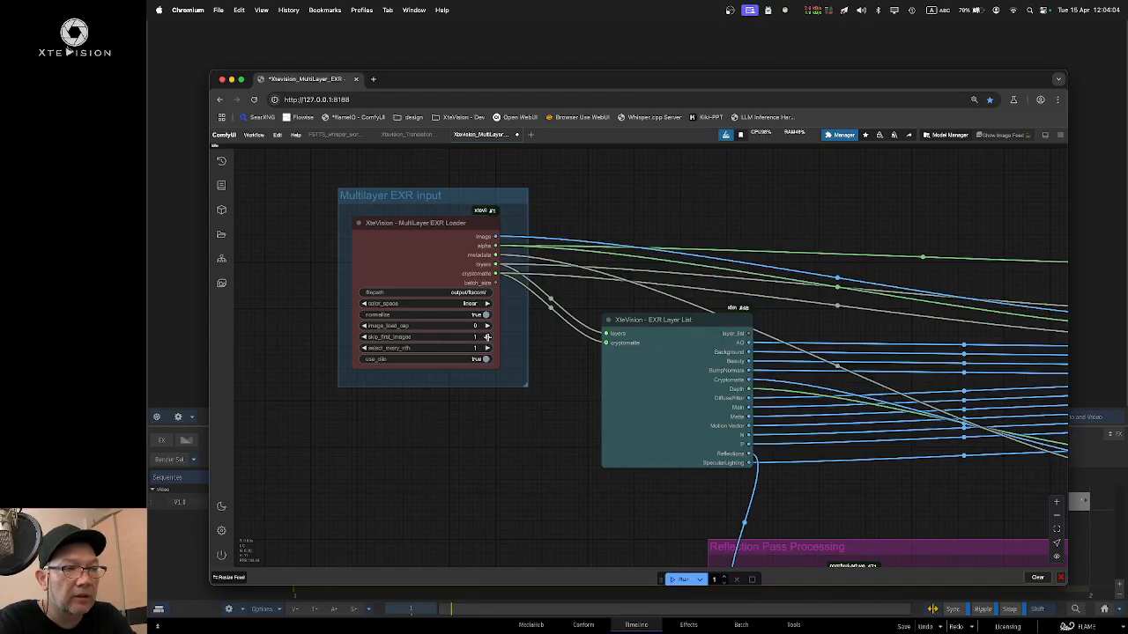
# Step: Try higher skip_first_images and select_every_nth values on the MultiLayer EXR Loader, and restore them to 0 and 1
pyautogui.click(486, 337)
pyautogui.click(364, 337)
pyautogui.click(364, 337)
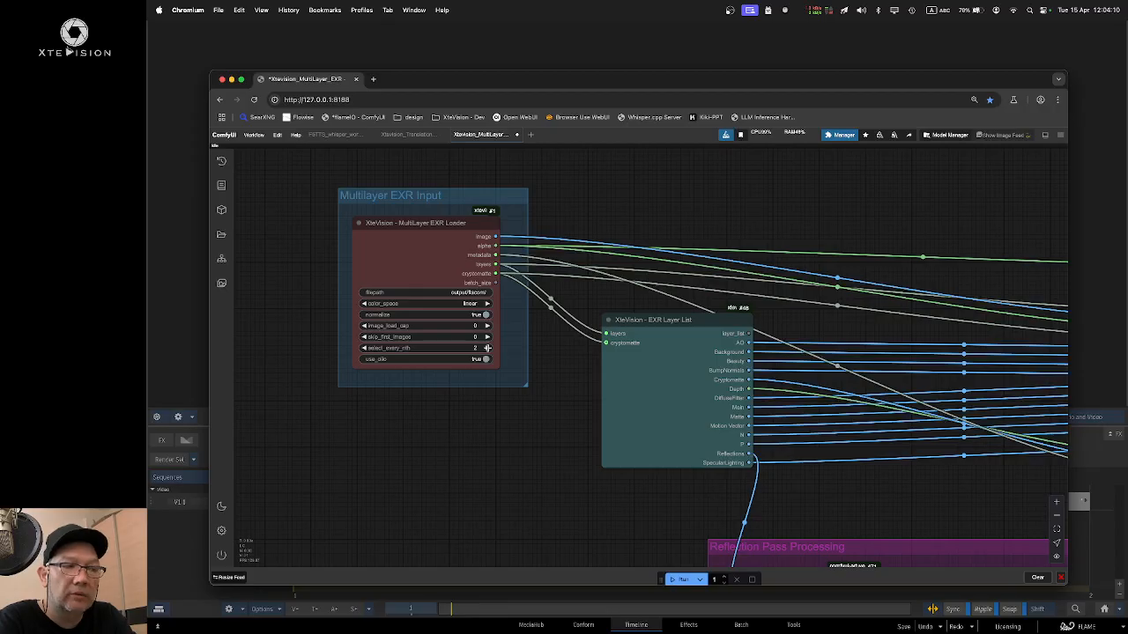
pyautogui.click(486, 348)
pyautogui.click(486, 348)
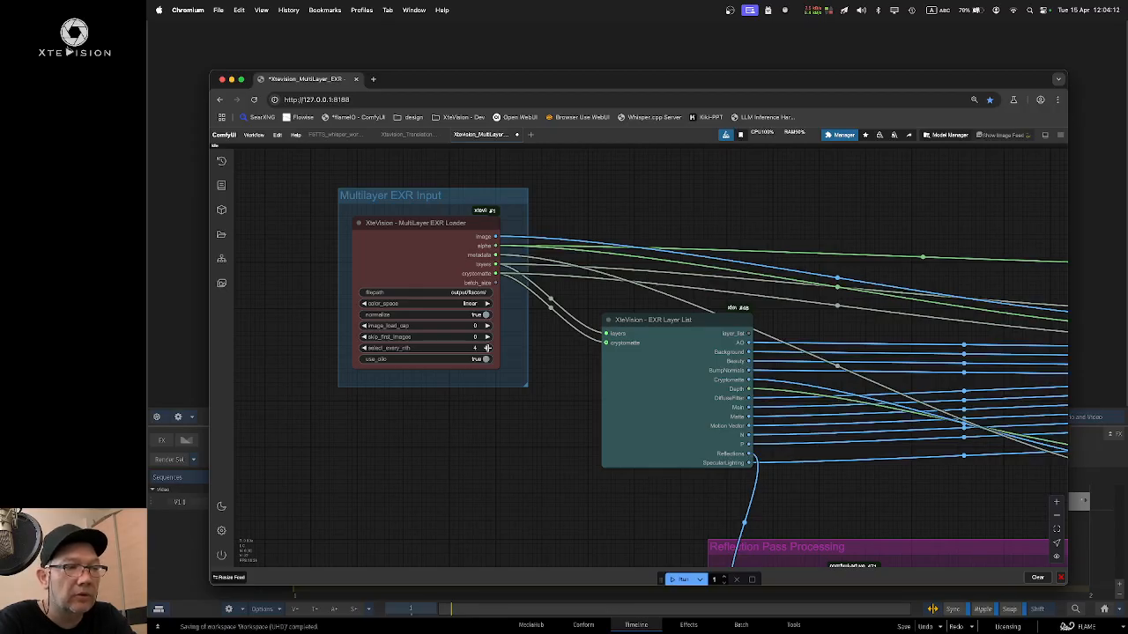
pyautogui.click(364, 348)
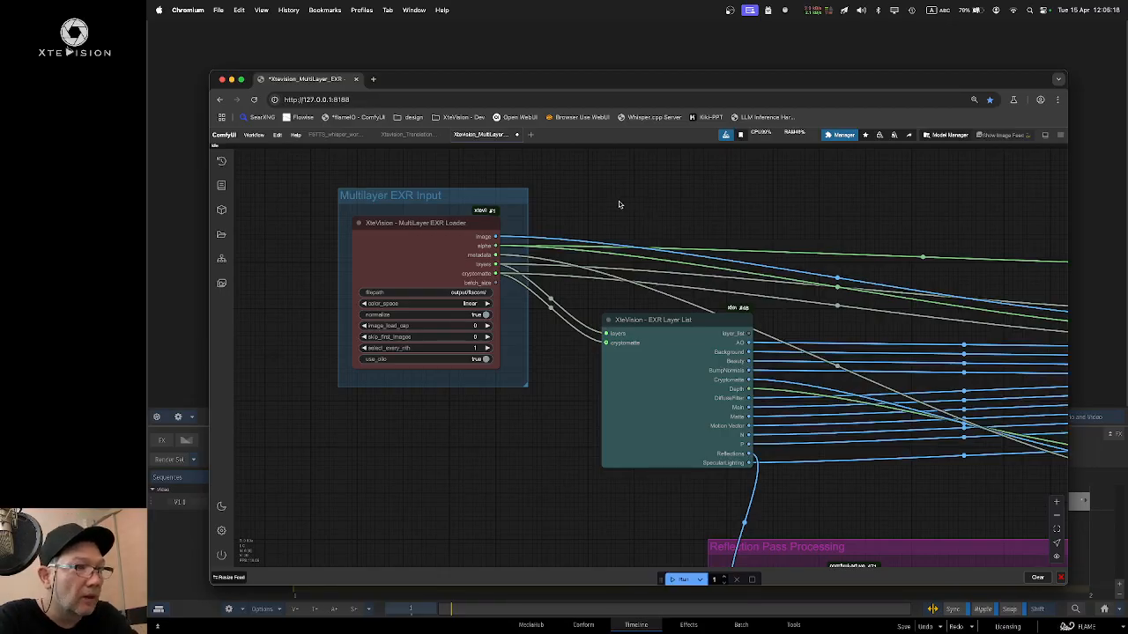
# Step: Nudge the Multilayer EXR Input group slightly, and add an XteVision - EXR Loader node above the EXR Layer List node
pyautogui.moveTo(500, 198)
pyautogui.mouseDown()
pyautogui.moveTo(524, 192)
pyautogui.moveTo(475, 216)
pyautogui.moveTo(505, 205)
pyautogui.mouseUp()
pyautogui.click(436, 234)
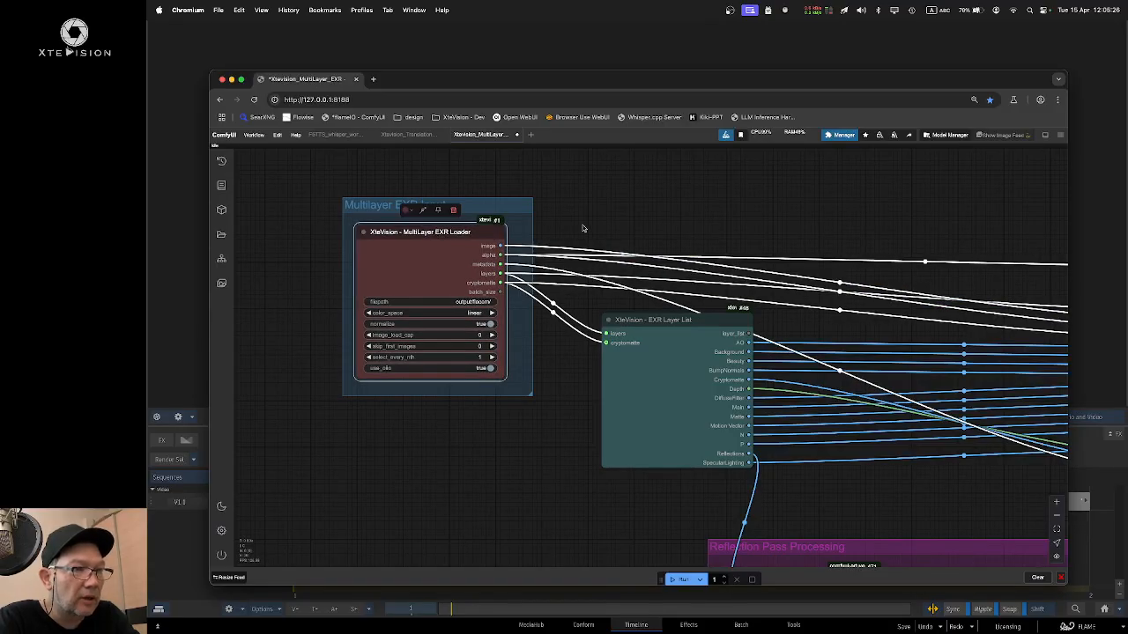
pyautogui.doubleClick(609, 217)
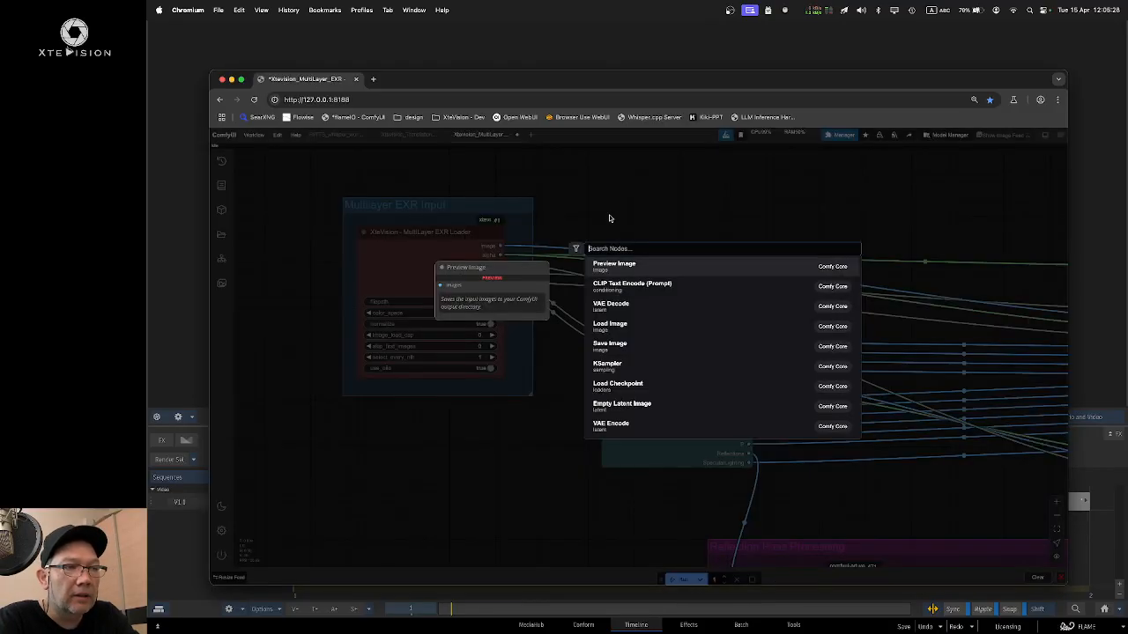
pyautogui.write('xt')
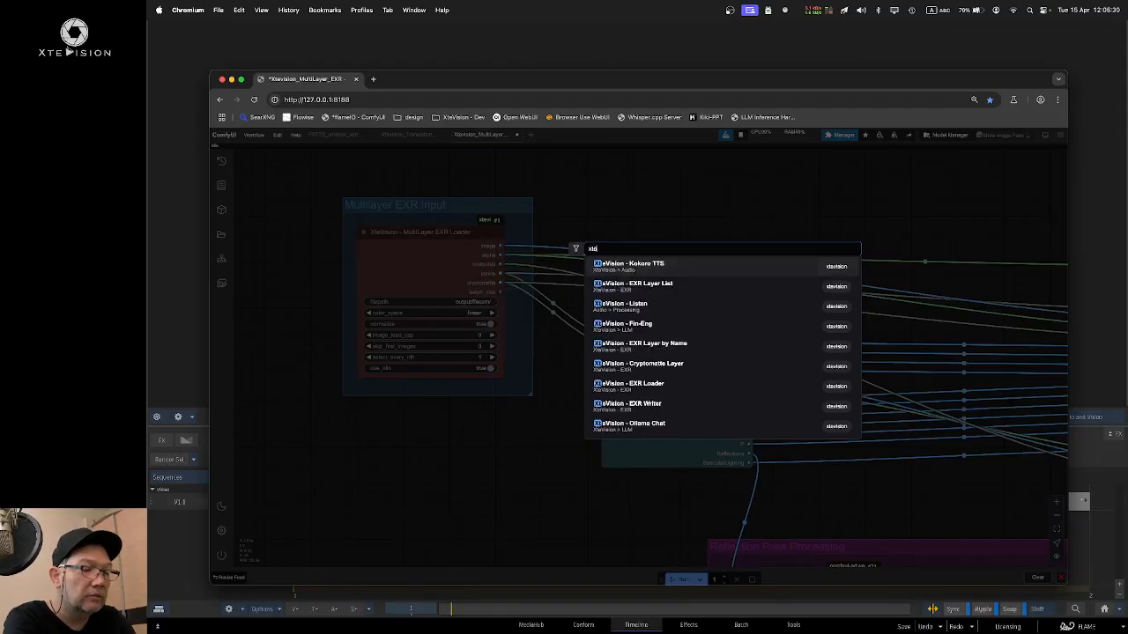
pyautogui.write('ev')
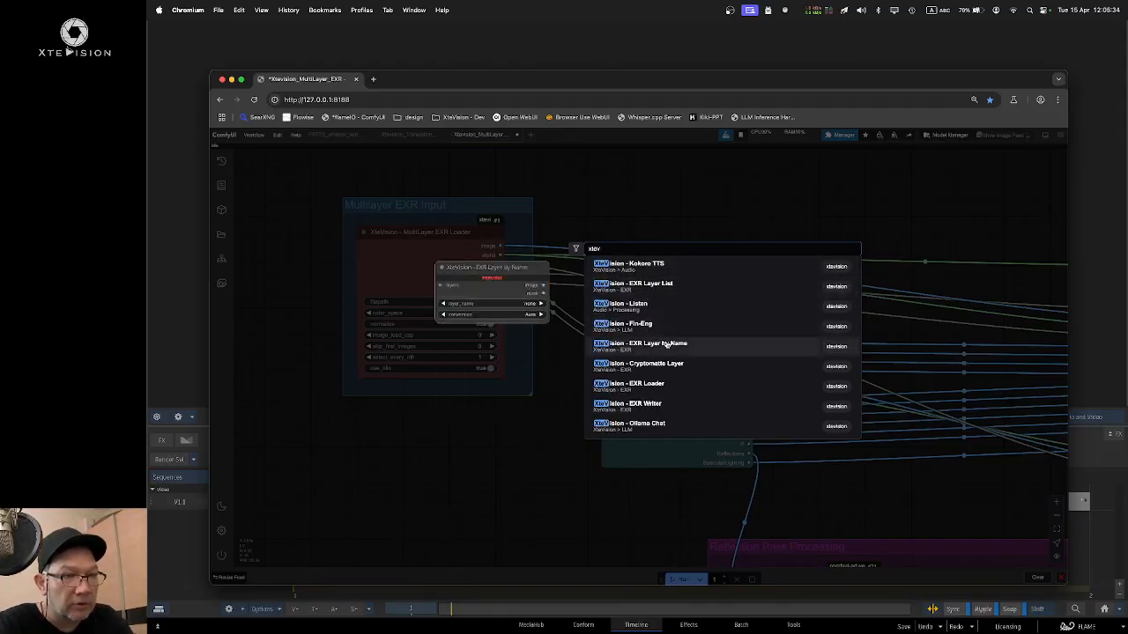
pyautogui.scroll(-3, 667, 344)
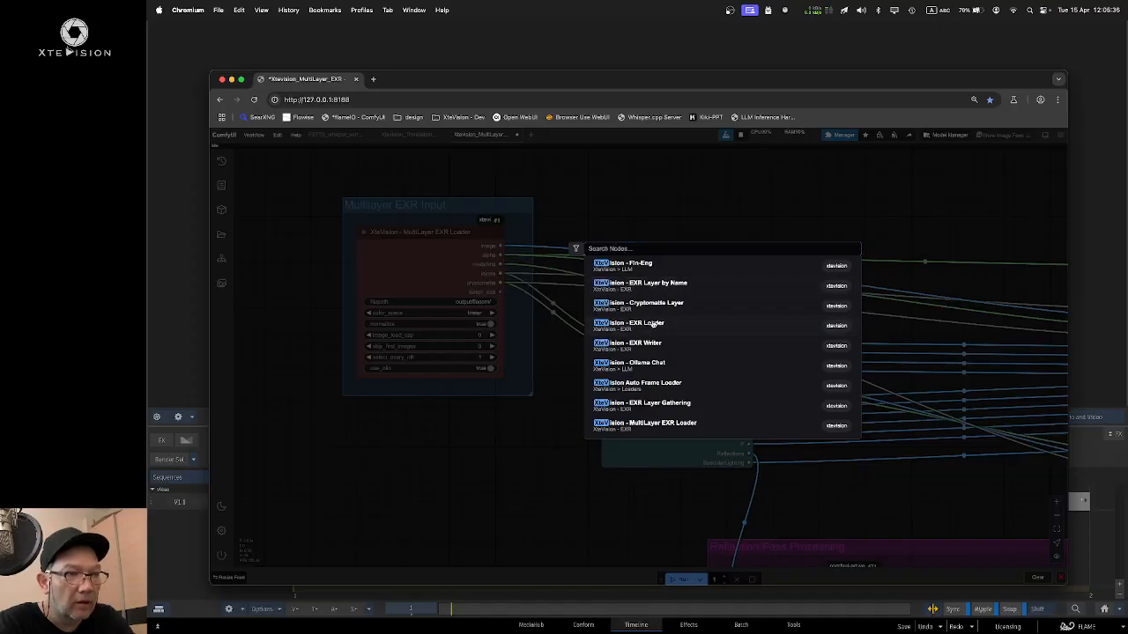
pyautogui.click(653, 324)
pyautogui.moveTo(681, 210); pyautogui.dragTo(627, 175)
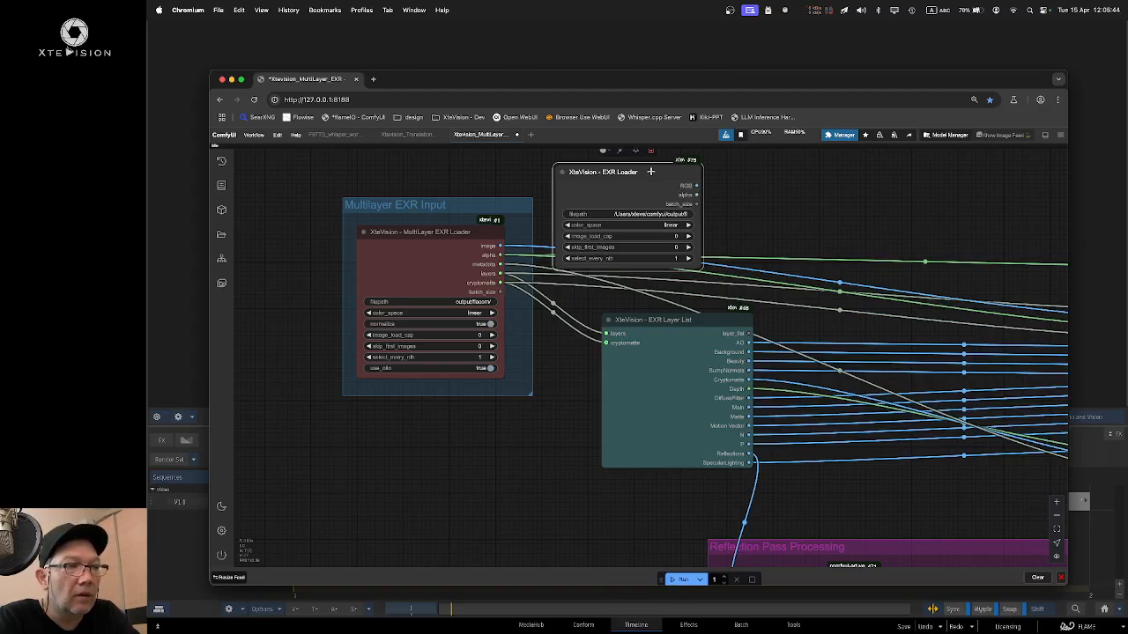
pyautogui.moveTo(651, 177); pyautogui.dragTo(660, 180)
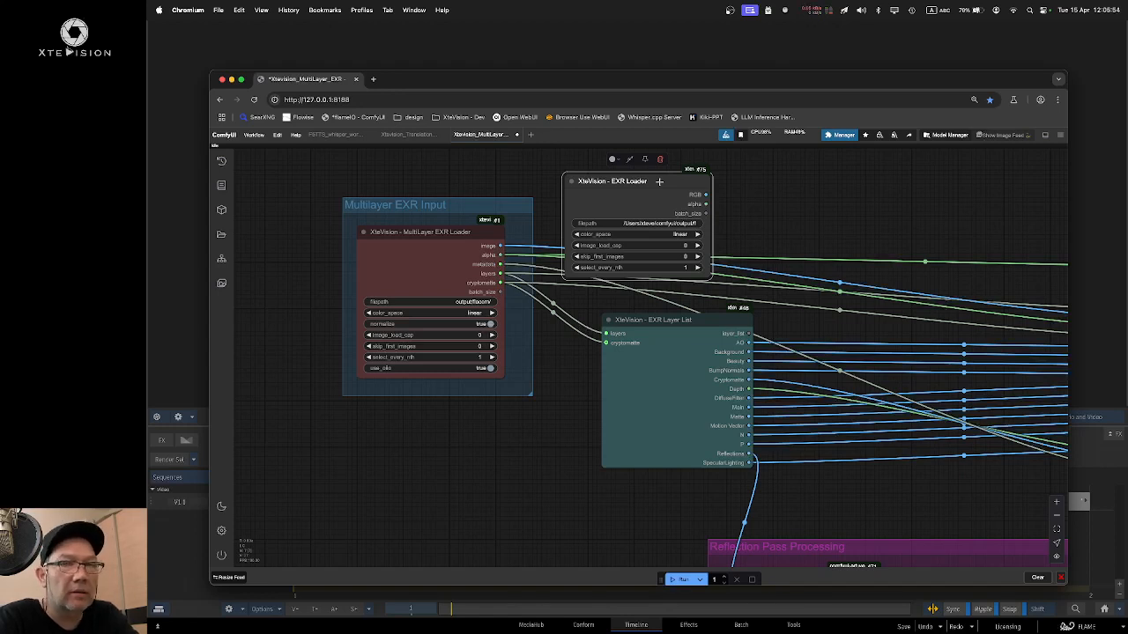
# Step: Move the XteVision - EXR Loader node below the Multilayer EXR Input group and bypass it
pyautogui.moveTo(659, 181); pyautogui.dragTo(457, 431)
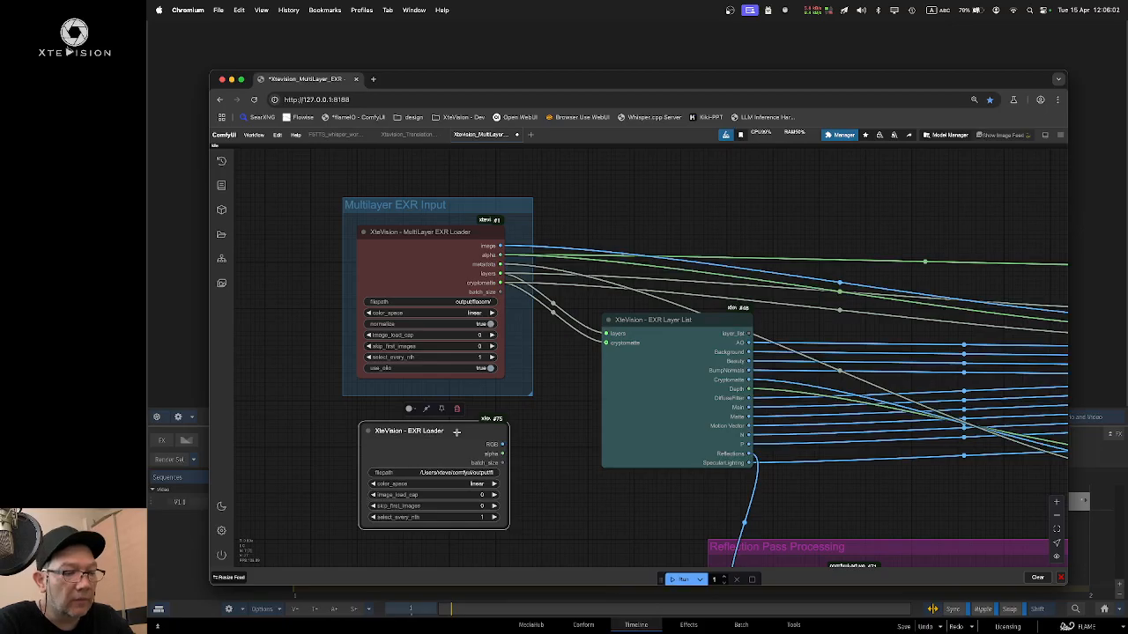
pyautogui.hotkey('ctrl', 'b')
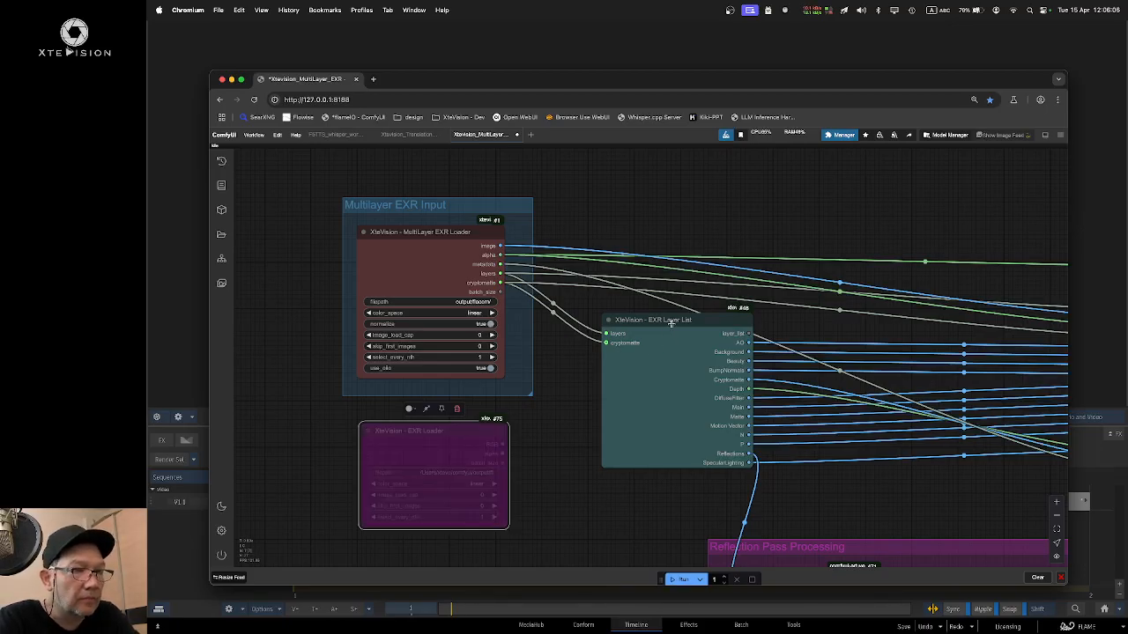
# Step: Reposition the EXR Layer List node closer to the Multilayer EXR Input group, and move the floating run controls higher on the canvas
pyautogui.moveTo(659, 320); pyautogui.dragTo(641, 223)
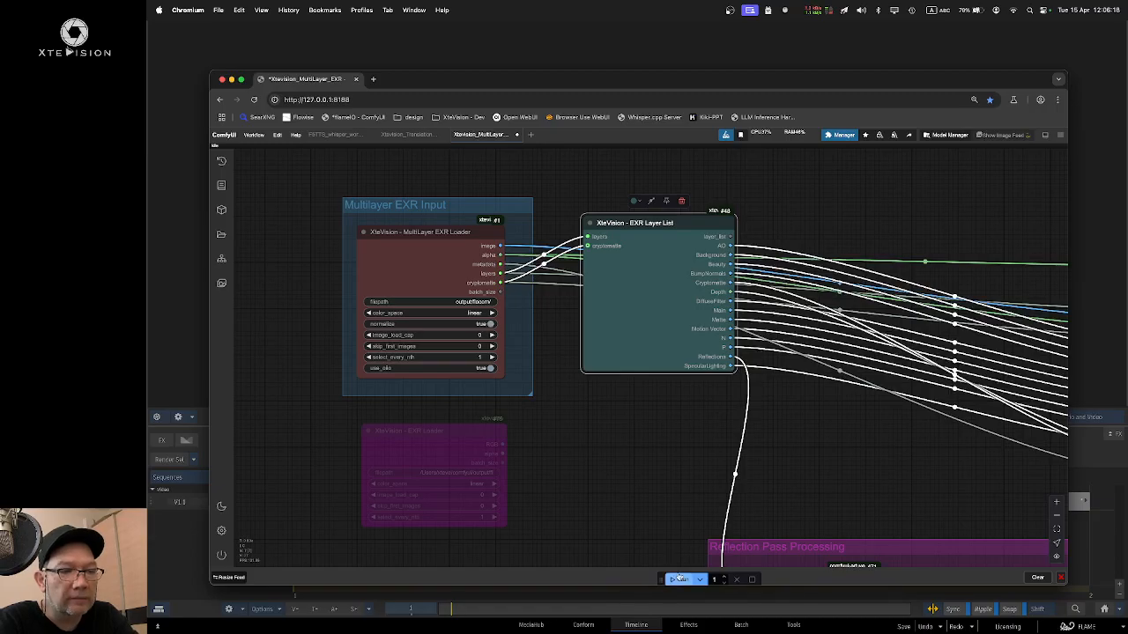
pyautogui.moveTo(660, 579); pyautogui.dragTo(656, 505)
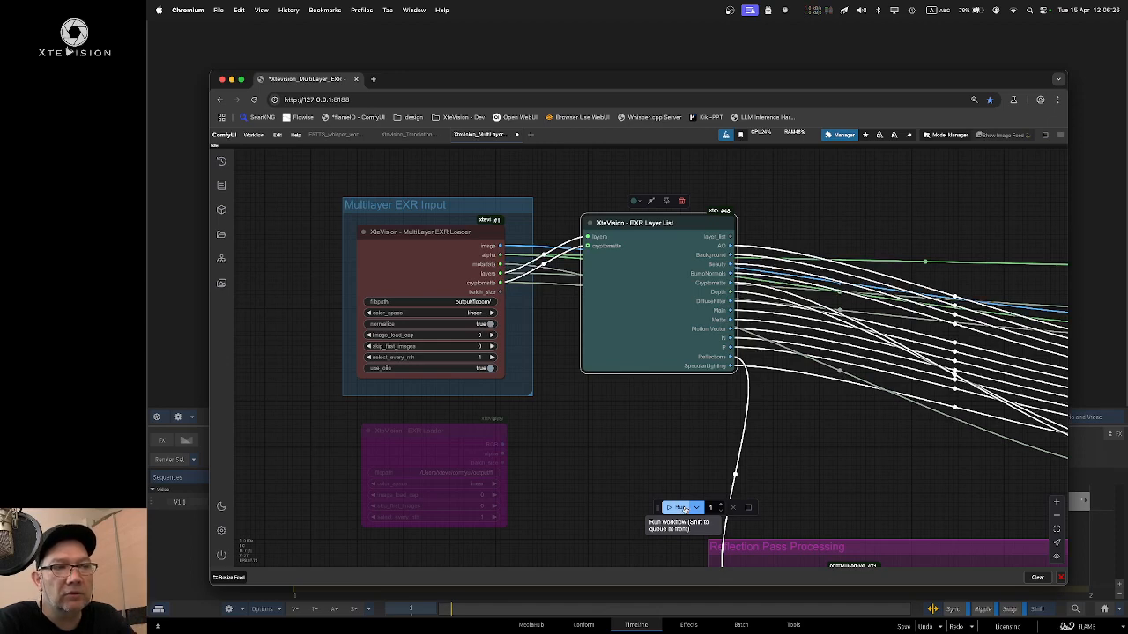
pyautogui.moveTo(677, 224); pyautogui.dragTo(661, 294)
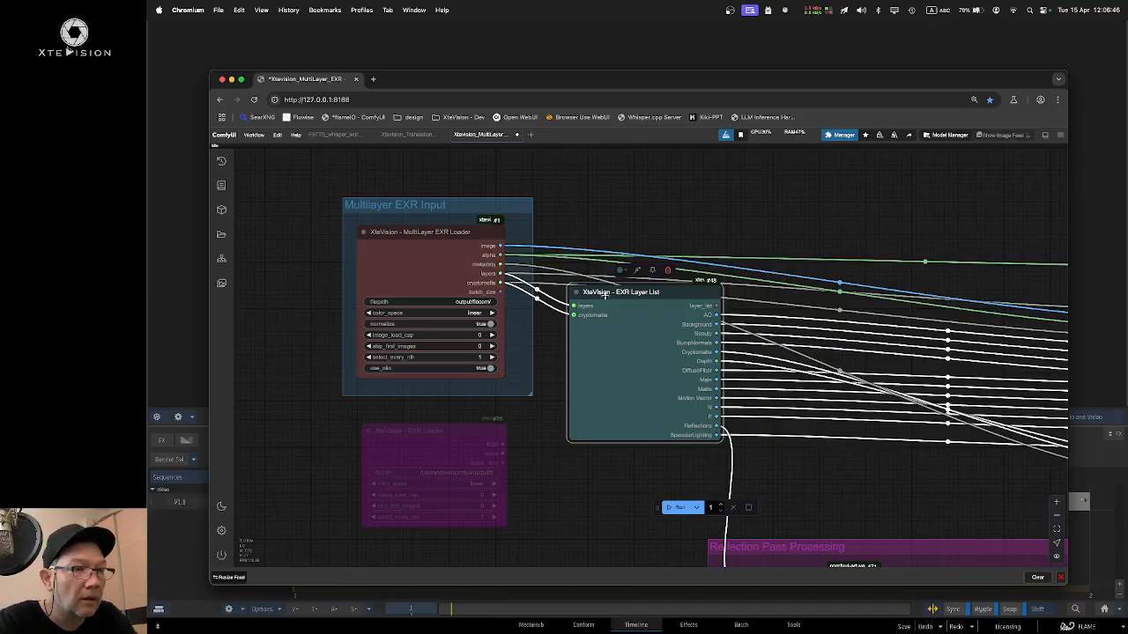
pyautogui.moveTo(605, 297)
pyautogui.mouseDown()
pyautogui.moveTo(591, 328)
pyautogui.moveTo(603, 318)
pyautogui.moveTo(595, 315)
pyautogui.moveTo(620, 310)
pyautogui.mouseUp()
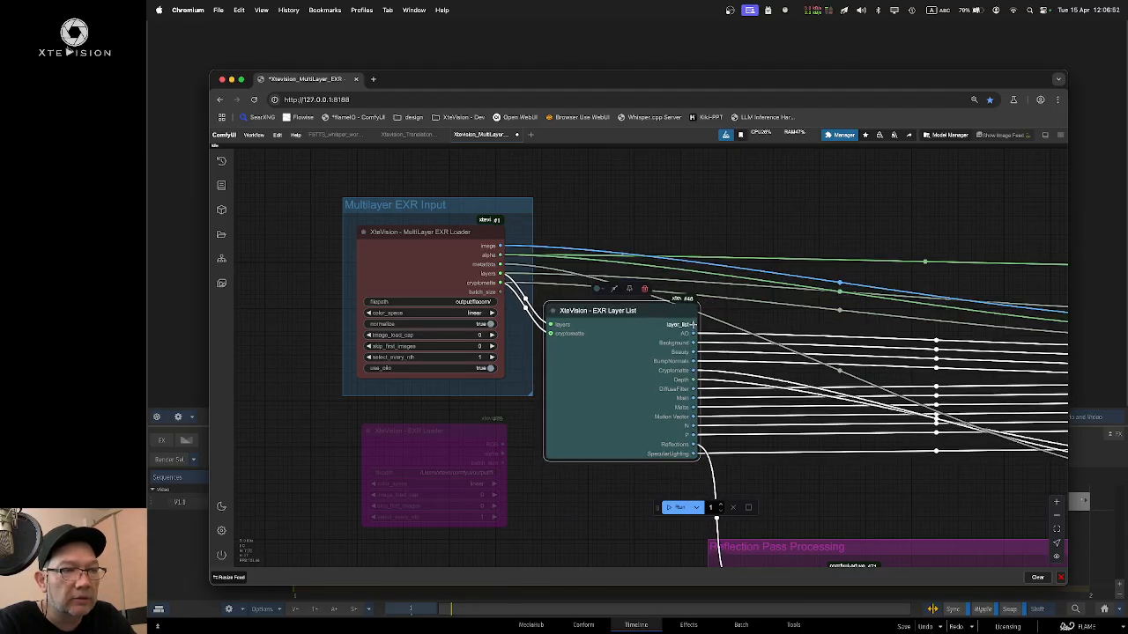
# Step: Add the comfyui_gr85 Show Text node and place it above the EXR Layer List node
pyautogui.doubleClick(743, 217)
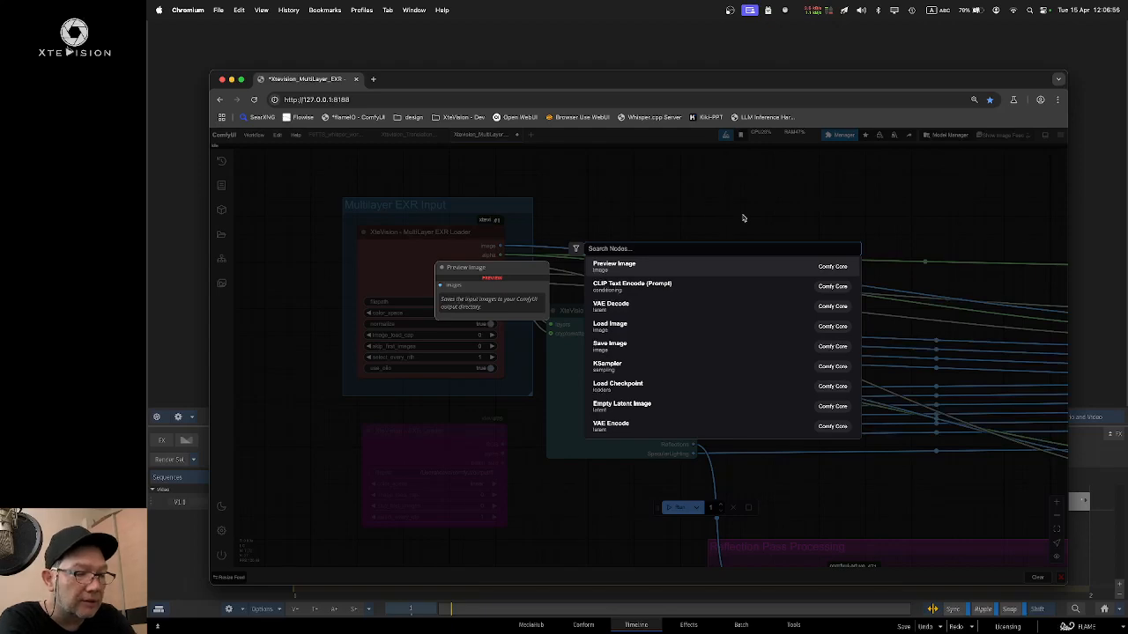
pyautogui.write('show')
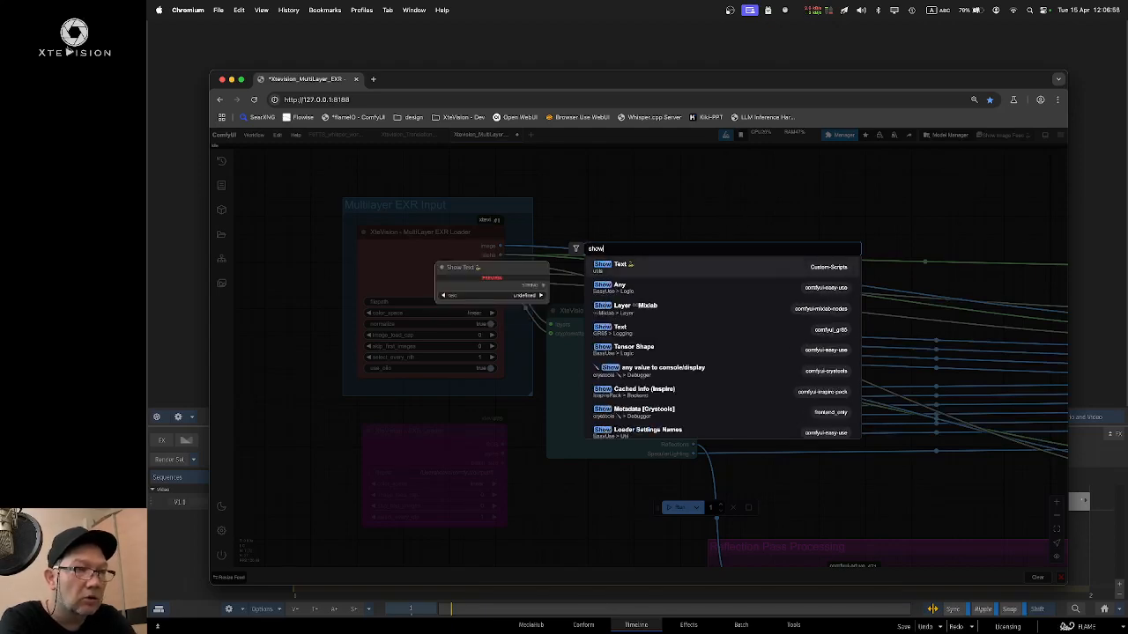
pyautogui.press('Down')
pyautogui.press('Down')
pyautogui.press('Down')
pyautogui.press('Return')
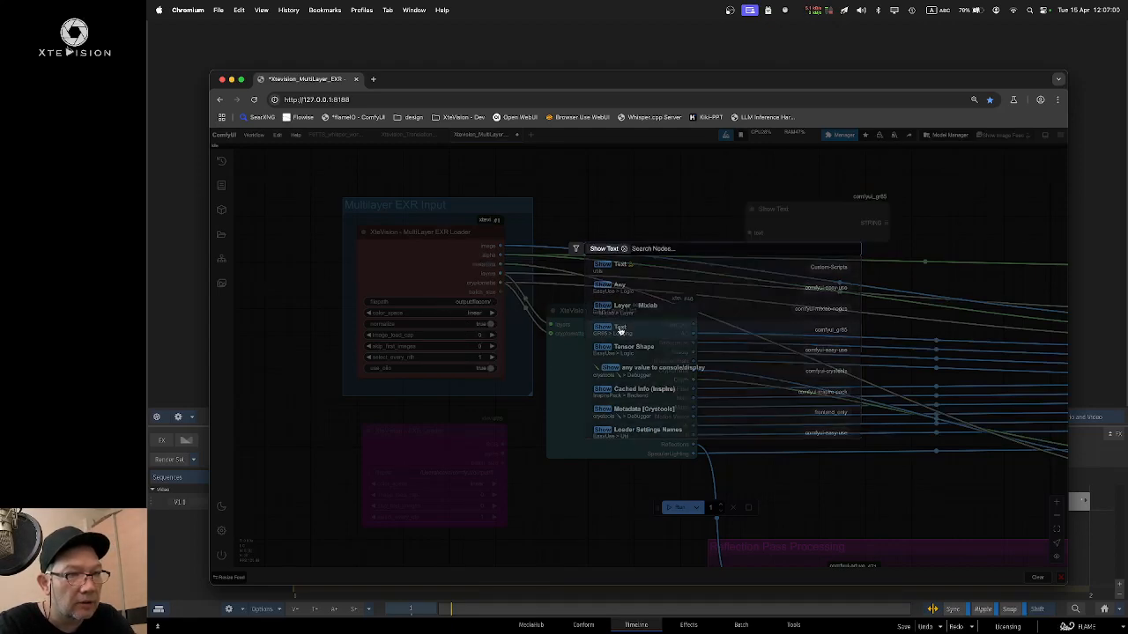
pyautogui.moveTo(814, 205); pyautogui.dragTo(752, 197)
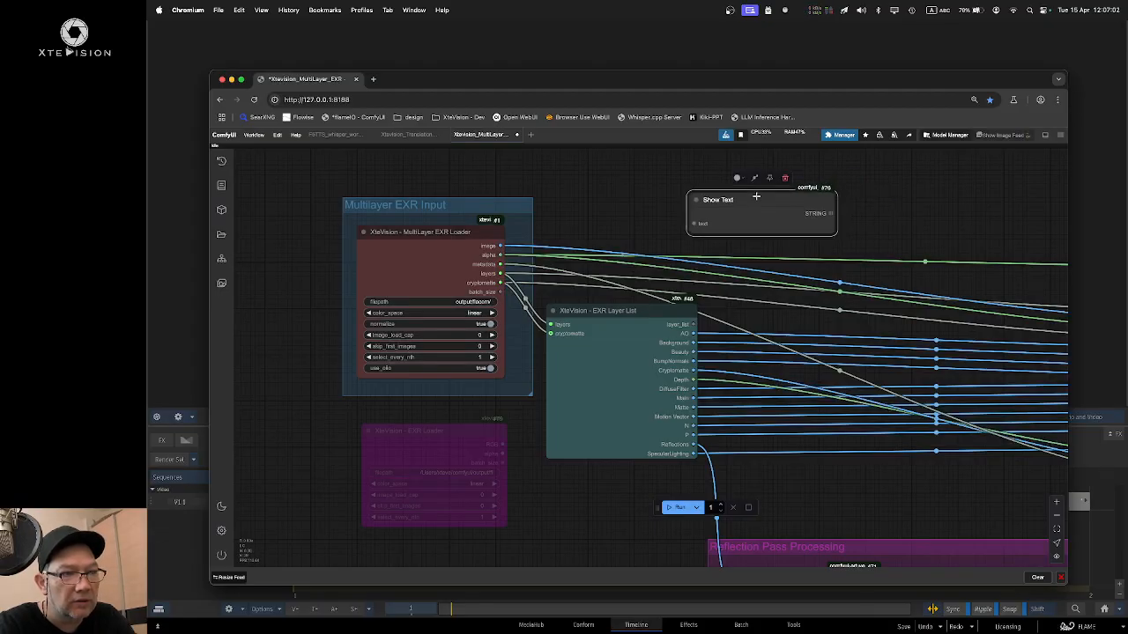
# Step: Connect the EXR Layer List's layer_list output to the Show Text node's text input and run the workflow
pyautogui.moveTo(692, 324); pyautogui.dragTo(693, 224)
pyautogui.moveTo(756, 194)
pyautogui.mouseDown()
pyautogui.moveTo(781, 195)
pyautogui.moveTo(746, 199)
pyautogui.mouseUp()
pyautogui.click(678, 508)
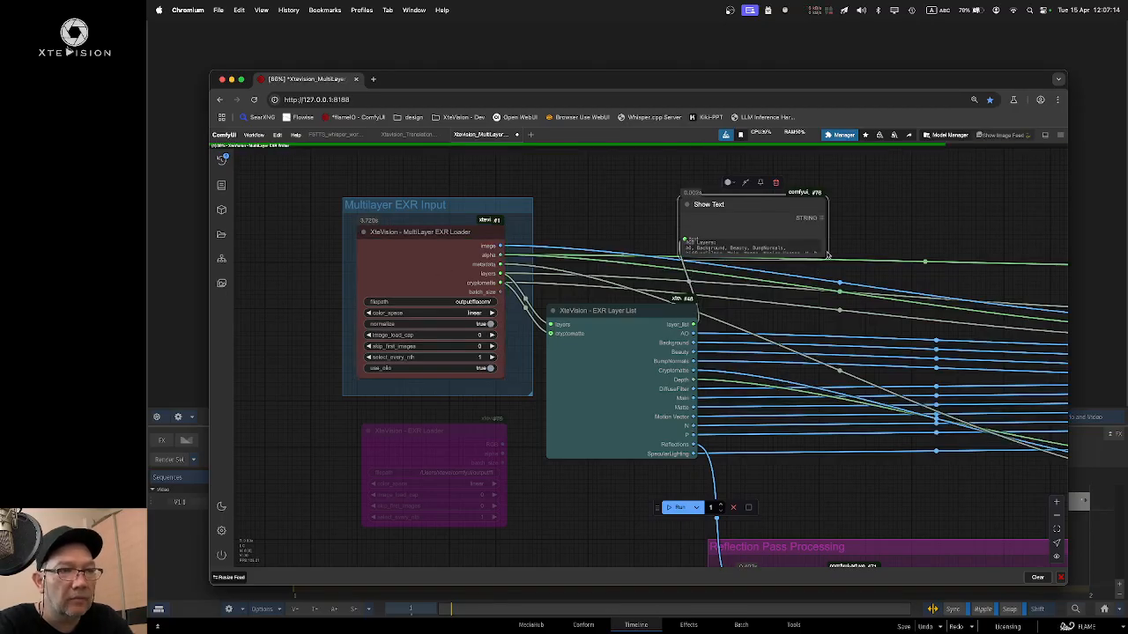
# Step: Enlarge the Show Text node to fit the whole layer list, and move it clear of the EXR Layer List node
pyautogui.scroll(2, 826, 257)
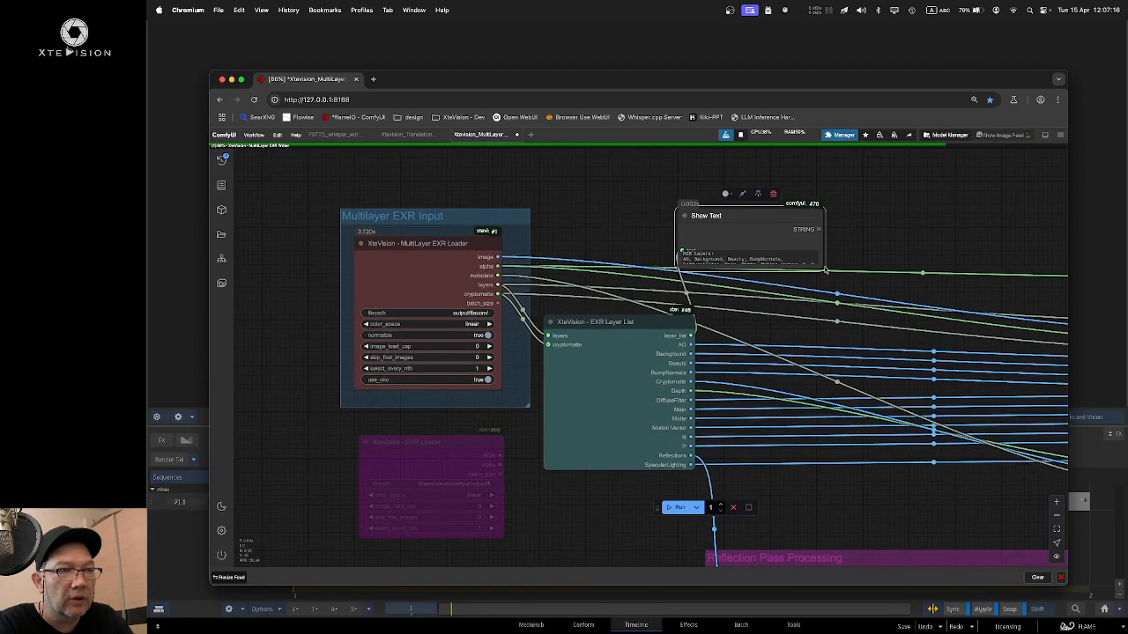
pyautogui.moveTo(823, 266); pyautogui.dragTo(860, 315)
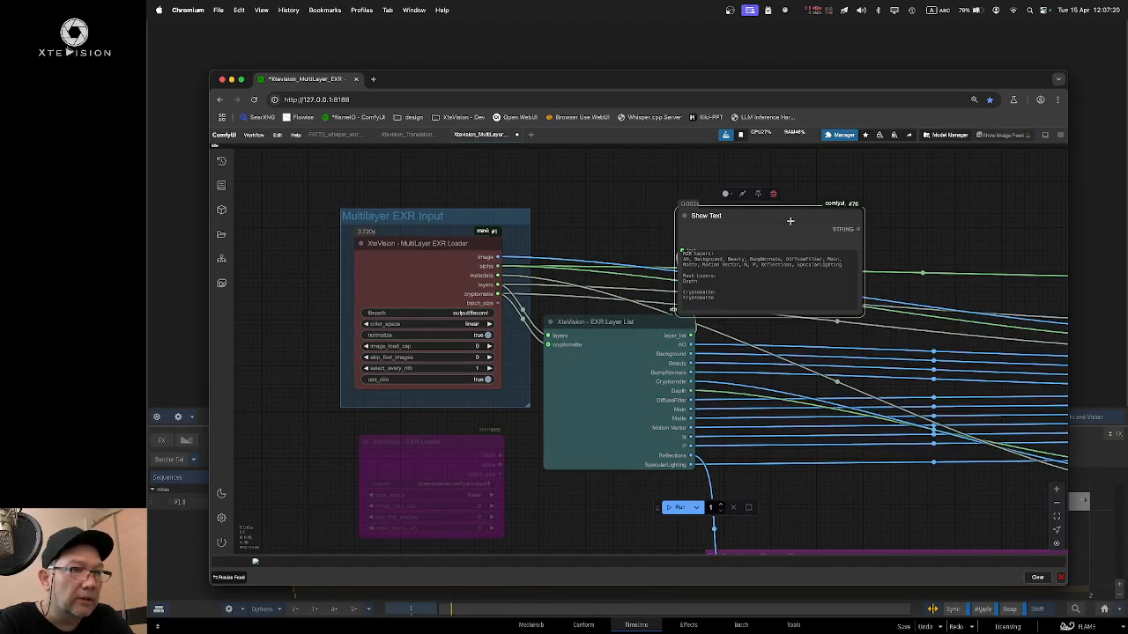
pyautogui.moveTo(790, 219); pyautogui.dragTo(828, 204)
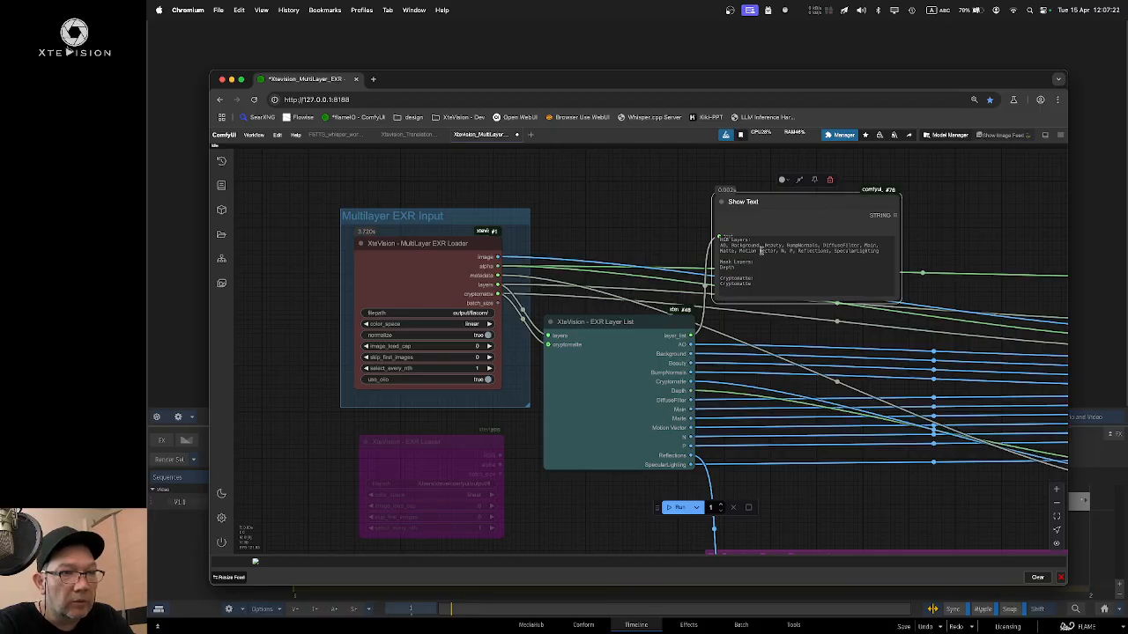
# Step: Review the RGB, mask and Cryptomatte layer names in the Show Text node, and delete that node
pyautogui.click(792, 246)
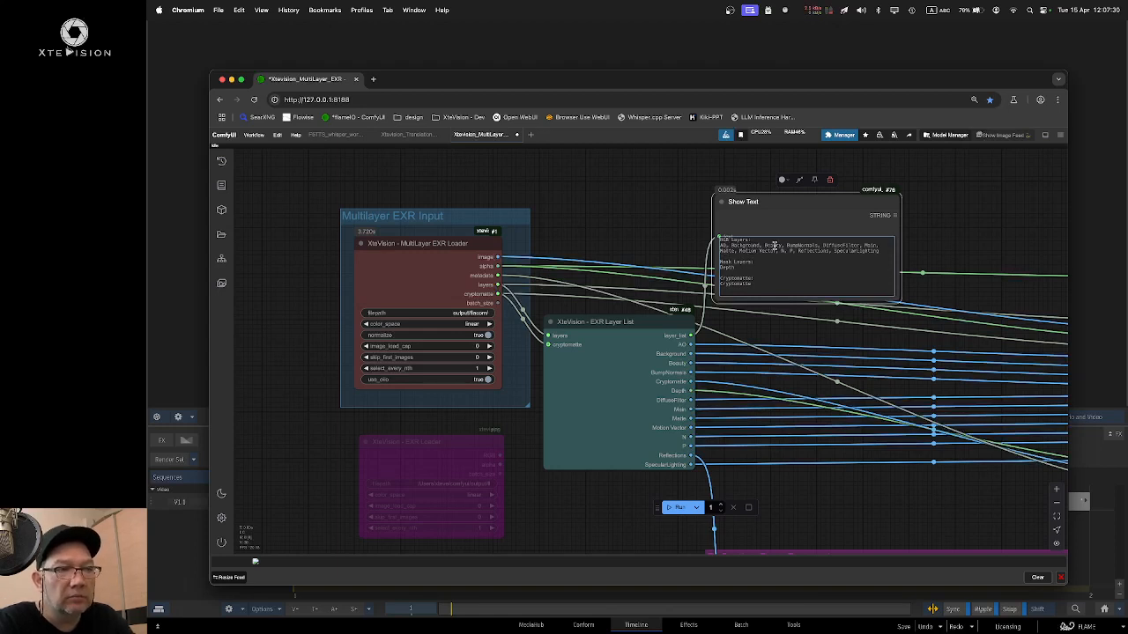
pyautogui.doubleClick(841, 246)
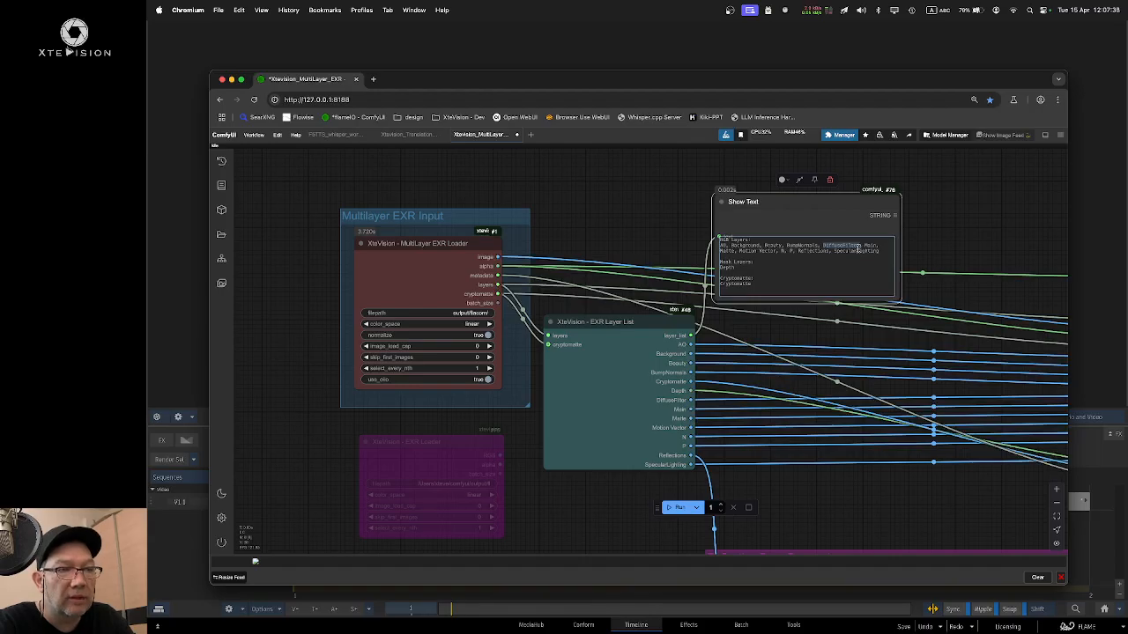
pyautogui.click(759, 265)
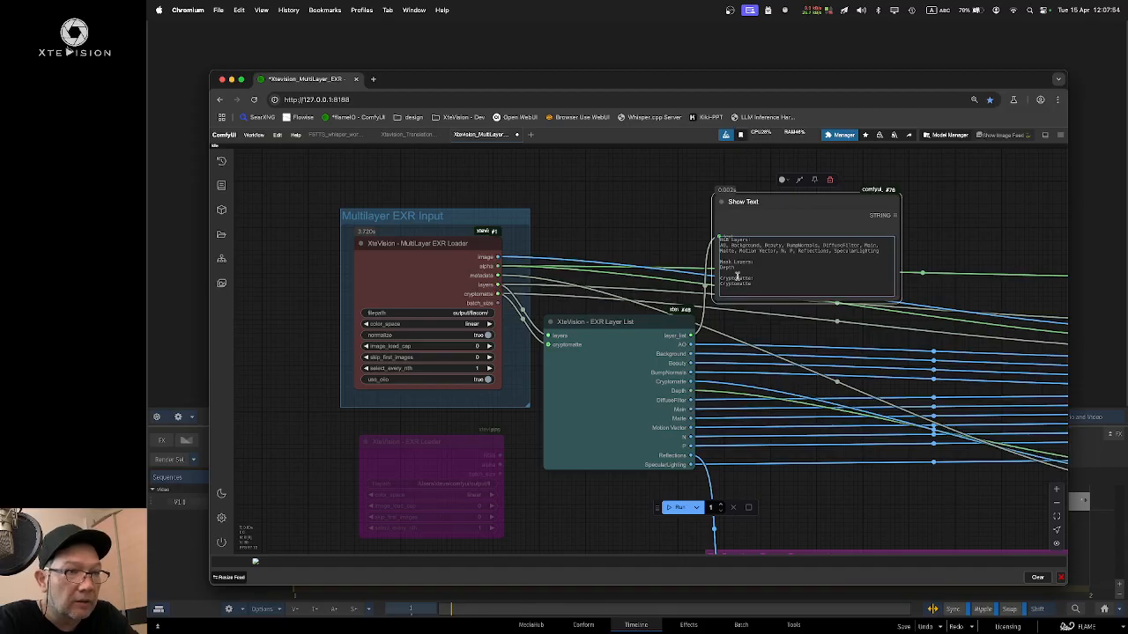
pyautogui.moveTo(792, 201)
pyautogui.mouseDown()
pyautogui.moveTo(813, 177)
pyautogui.moveTo(806, 210)
pyautogui.mouseUp()
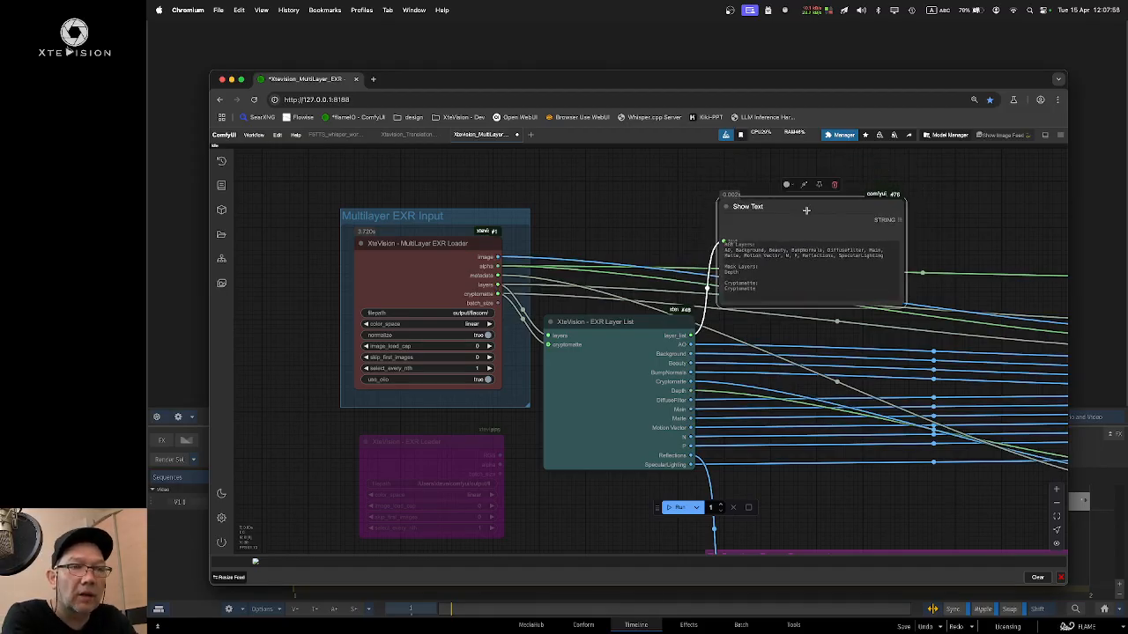
pyautogui.press('Delete')
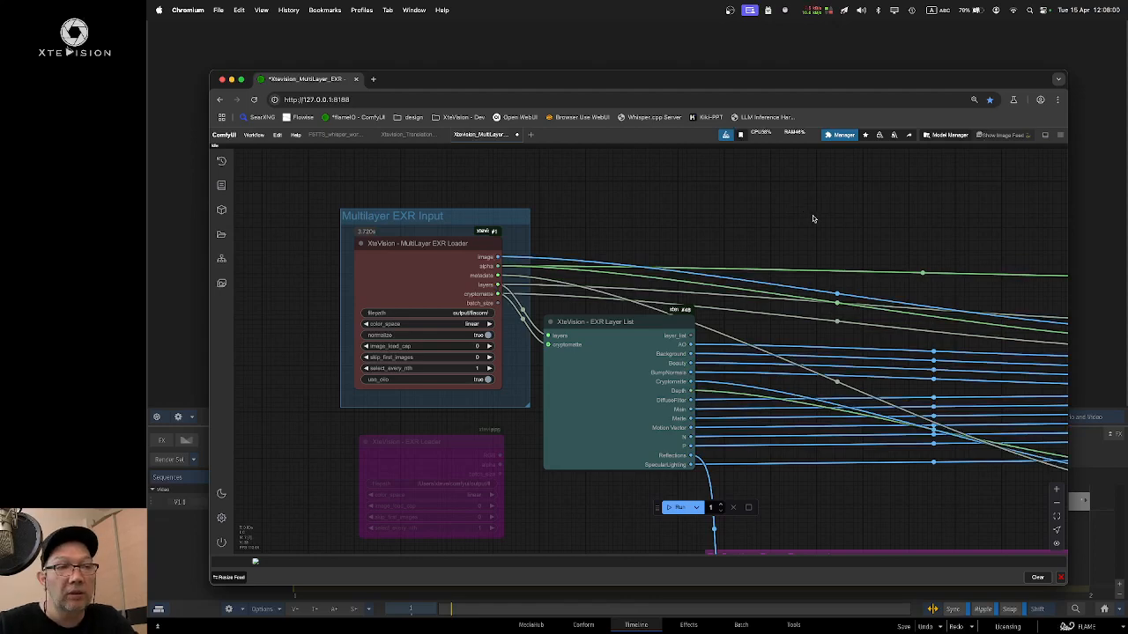
# Step: Nudge the EXR Layer List node slightly down toward the Reflection Pass Processing group
pyautogui.moveTo(851, 257); pyautogui.dragTo(763, 186)
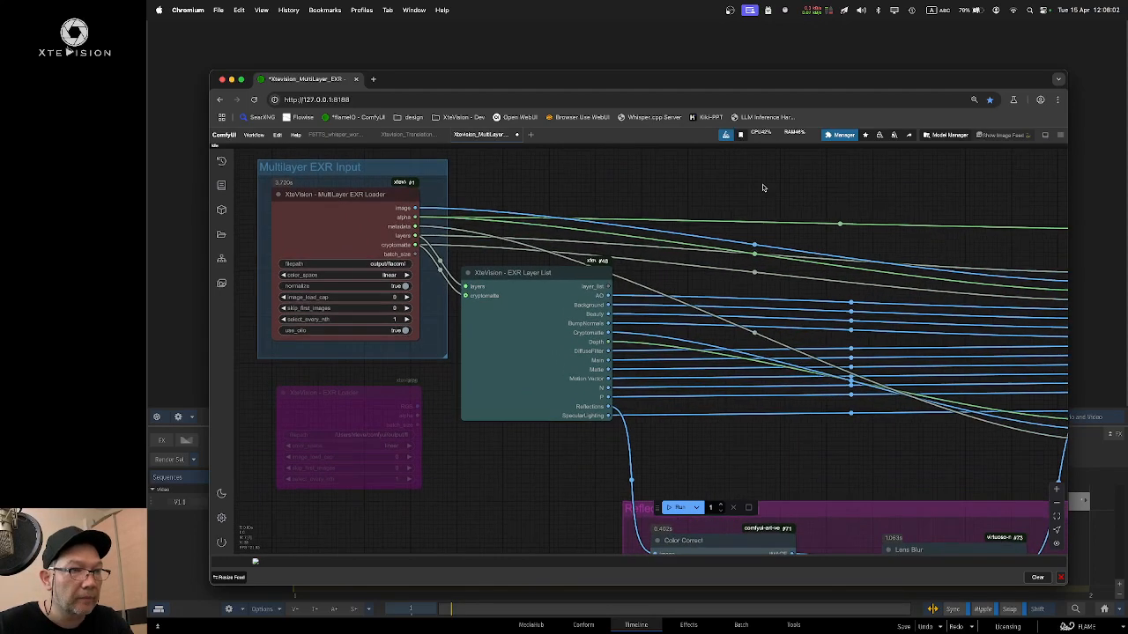
pyautogui.moveTo(802, 445); pyautogui.dragTo(763, 346)
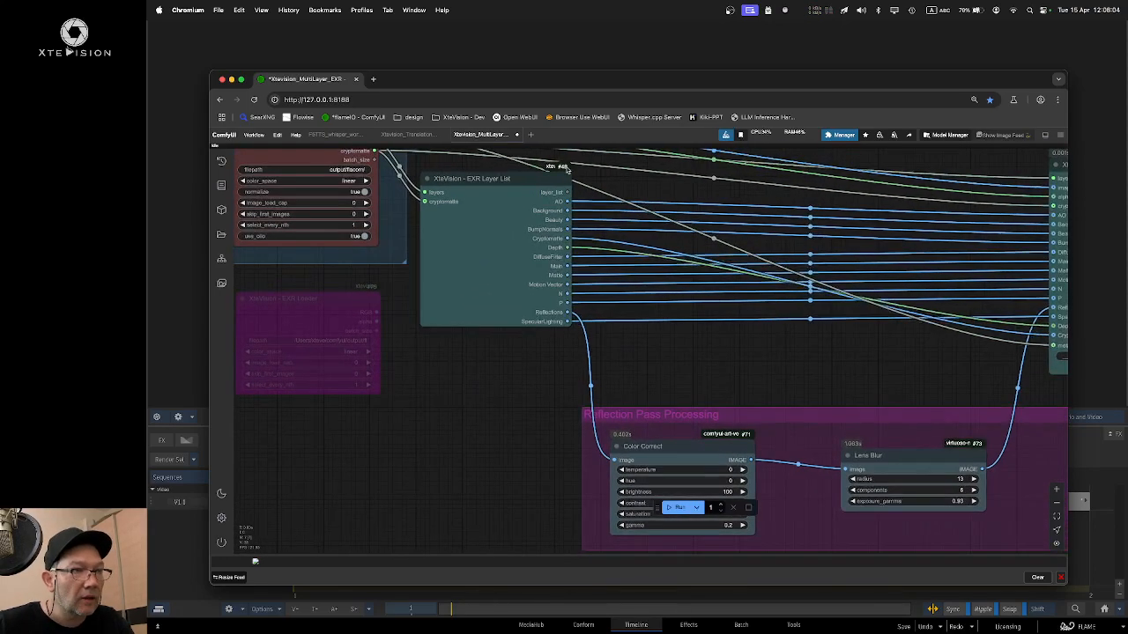
pyautogui.moveTo(519, 177); pyautogui.dragTo(512, 186)
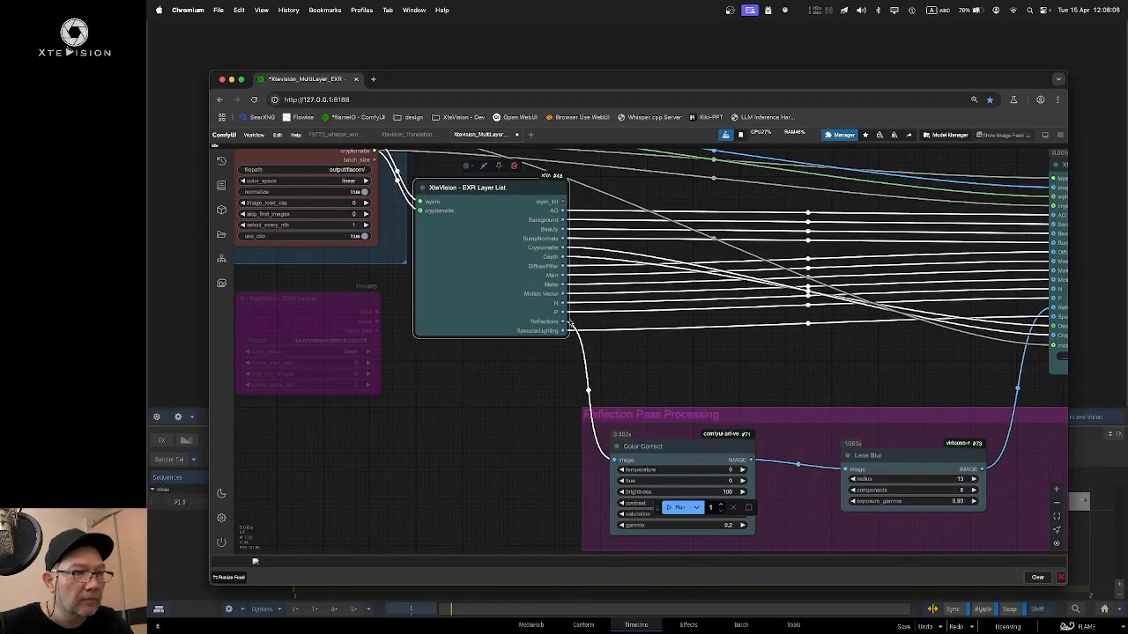
# Step: Shrink the Reflection Pass Processing group's frame around its nodes and position the group closer beneath the layer connections
pyautogui.moveTo(680, 370); pyautogui.dragTo(580, 322)
pyautogui.moveTo(549, 369); pyautogui.dragTo(564, 341)
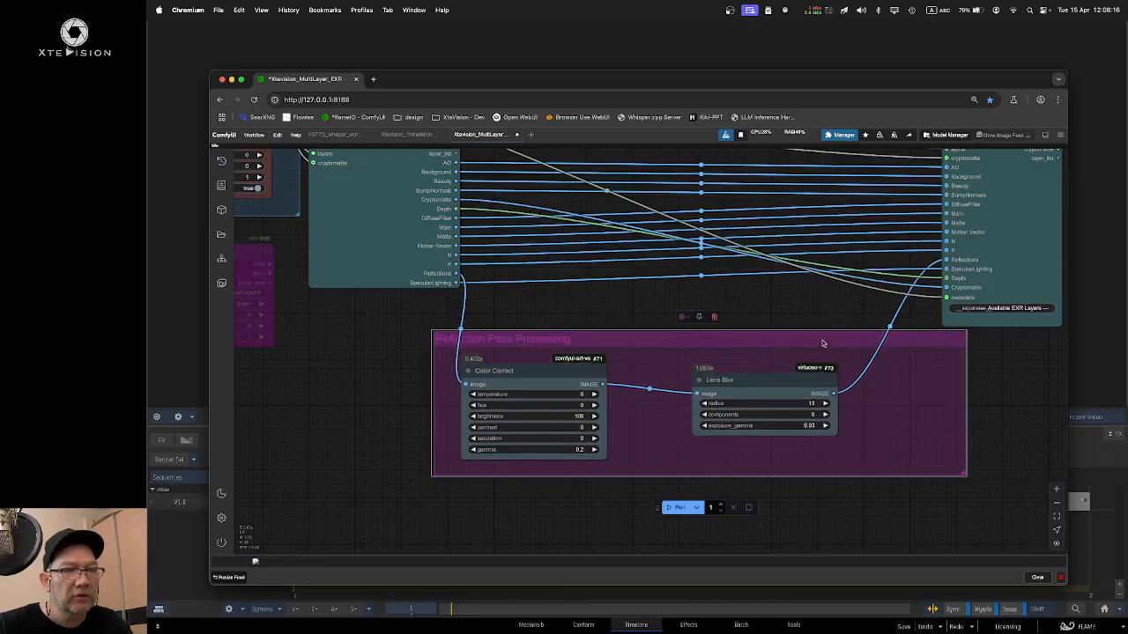
pyautogui.moveTo(829, 345); pyautogui.dragTo(804, 342)
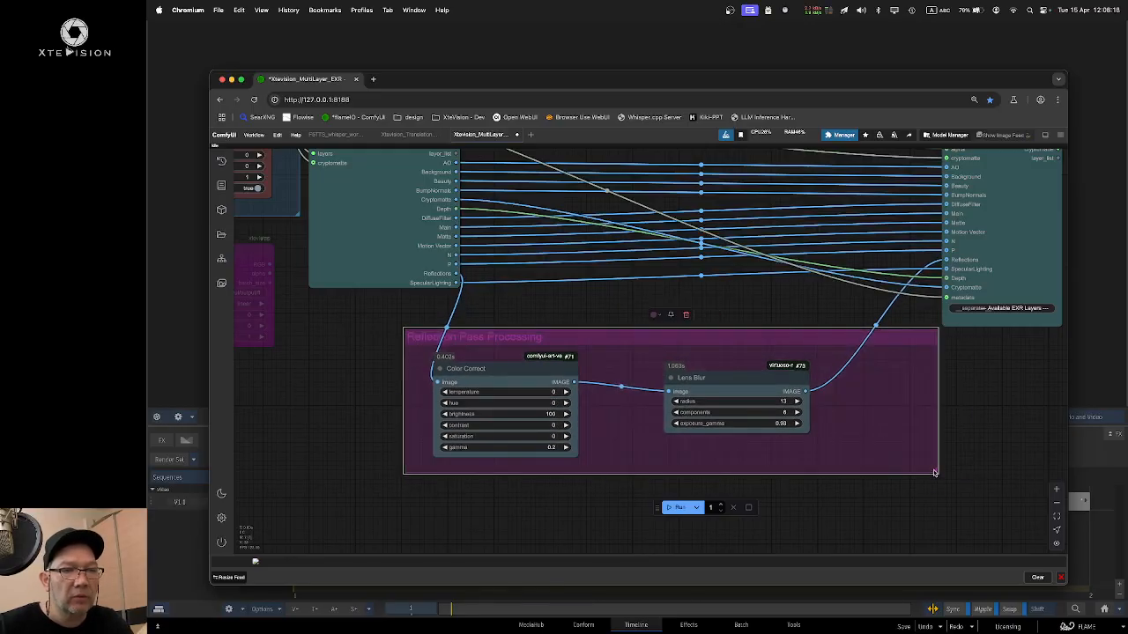
pyautogui.moveTo(933, 469); pyautogui.dragTo(849, 453)
pyautogui.moveTo(713, 334); pyautogui.dragTo(772, 319)
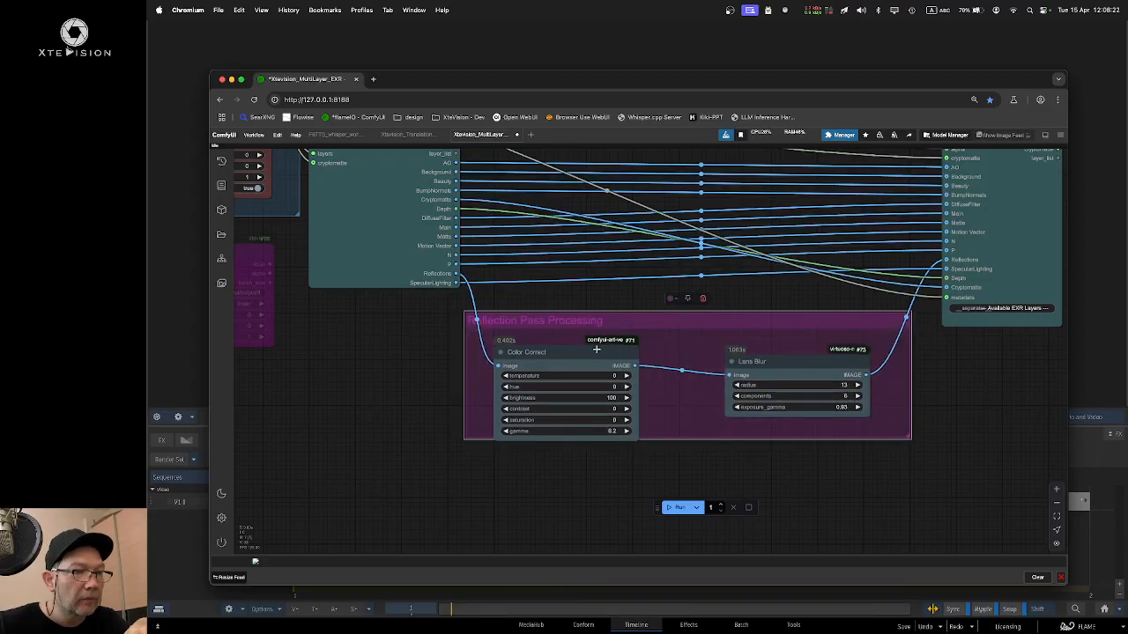
# Step: Nudge the Color Correct node up inside its group and move the Lens Blur node closer to it
pyautogui.moveTo(596, 350); pyautogui.dragTo(594, 345)
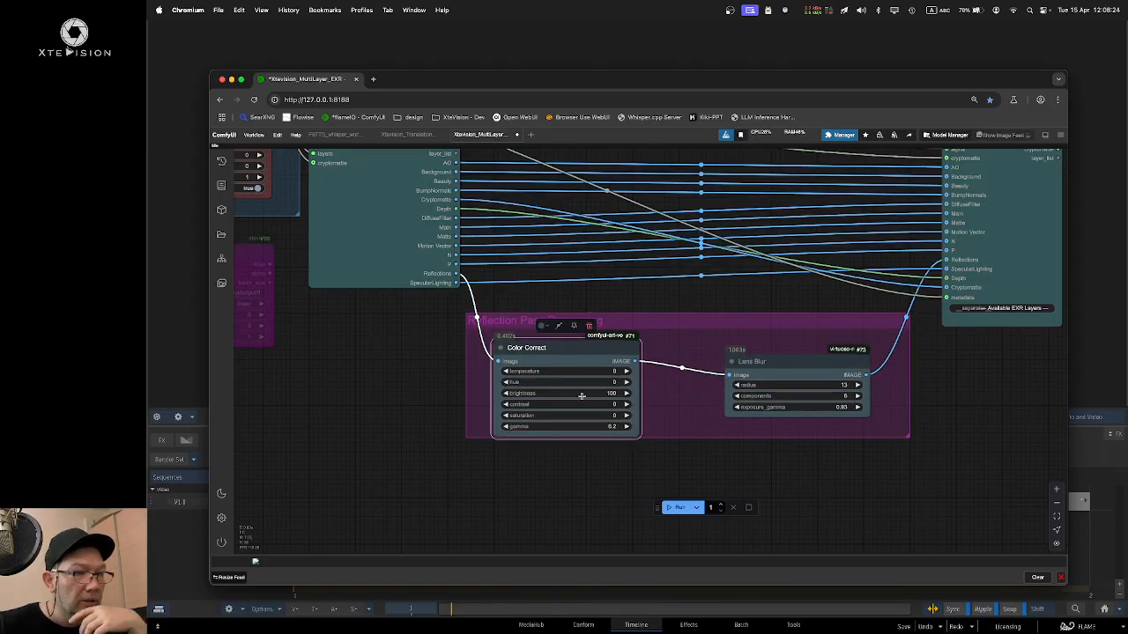
pyautogui.moveTo(693, 397); pyautogui.dragTo(617, 393)
pyautogui.moveTo(709, 366); pyautogui.dragTo(665, 353)
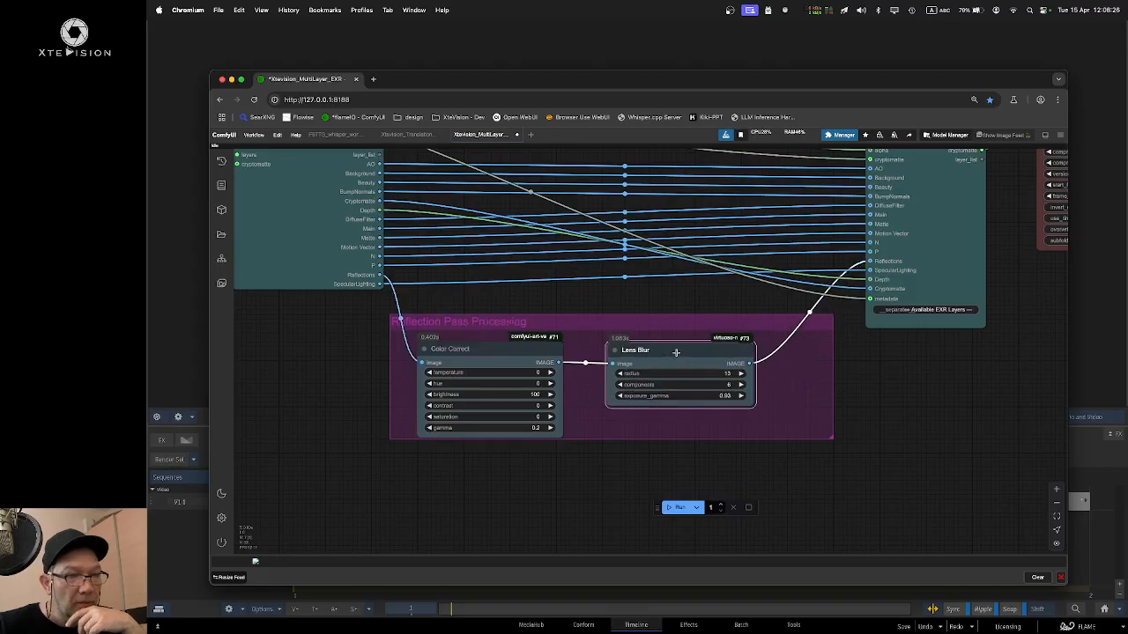
# Step: Add a Comfy Core Preview Image node beside the Reflection Pass Processing group
pyautogui.scroll(3, 780, 388)
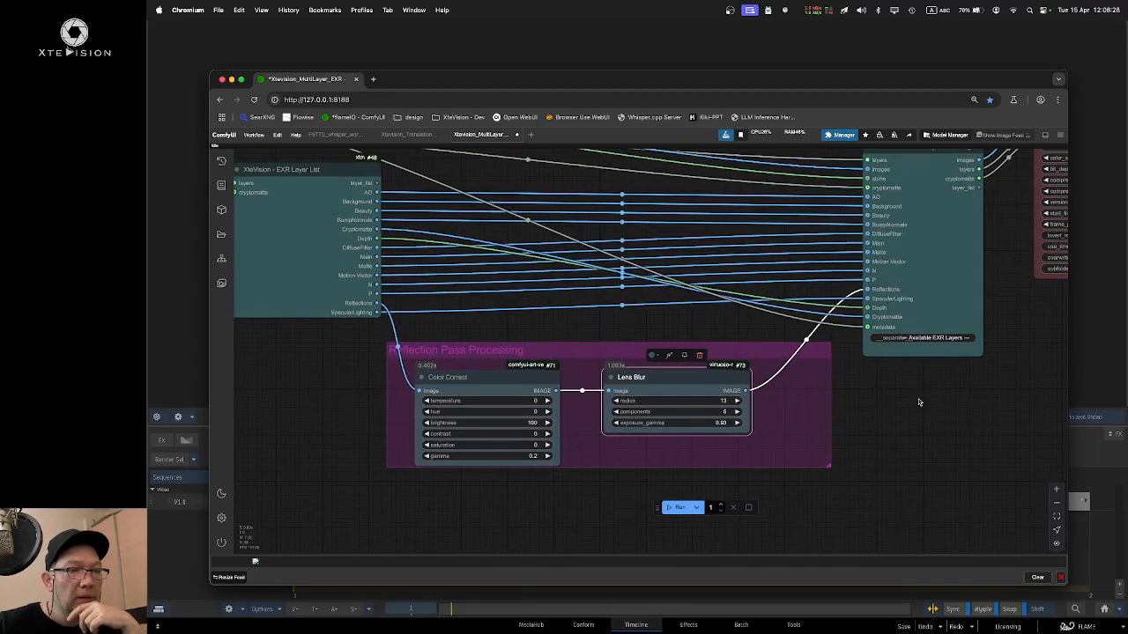
pyautogui.doubleClick(879, 405)
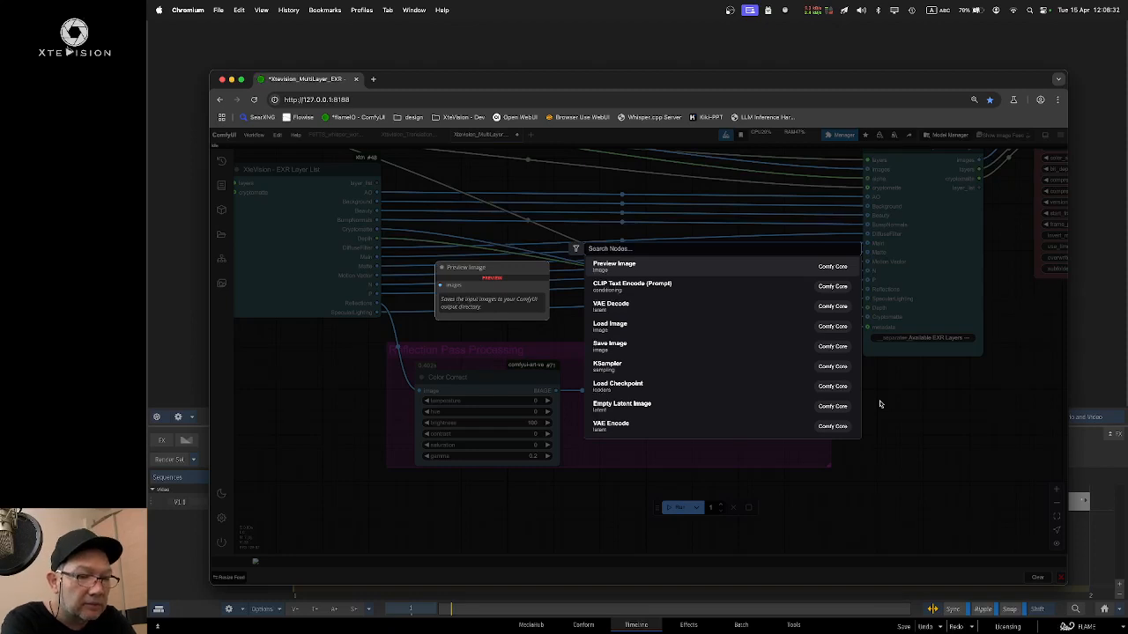
pyautogui.write('pr')
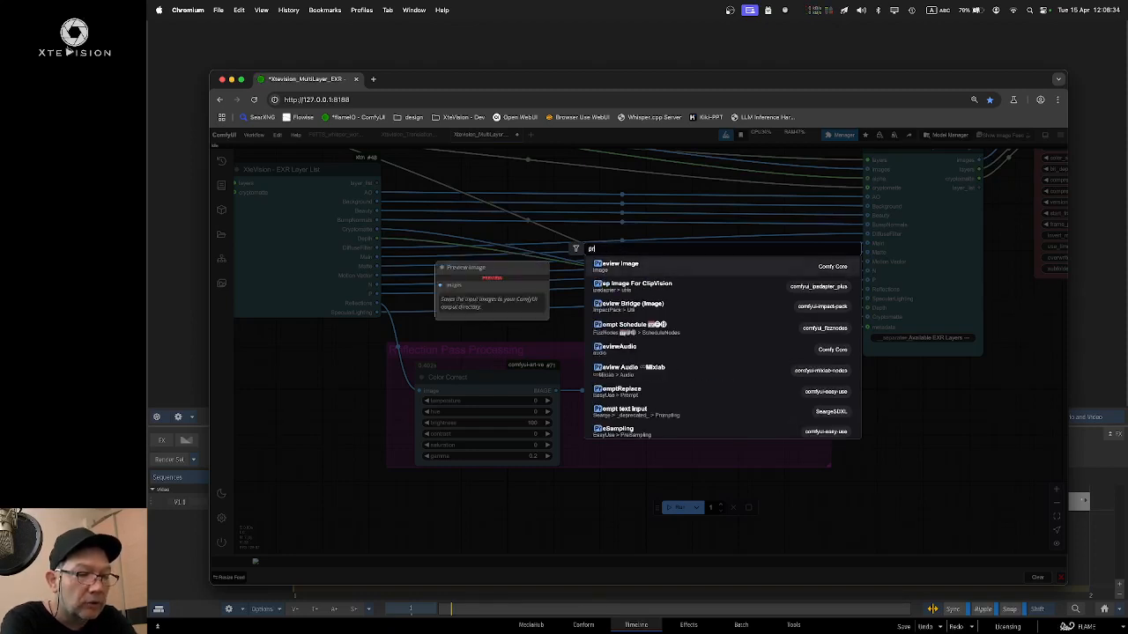
pyautogui.write('i')
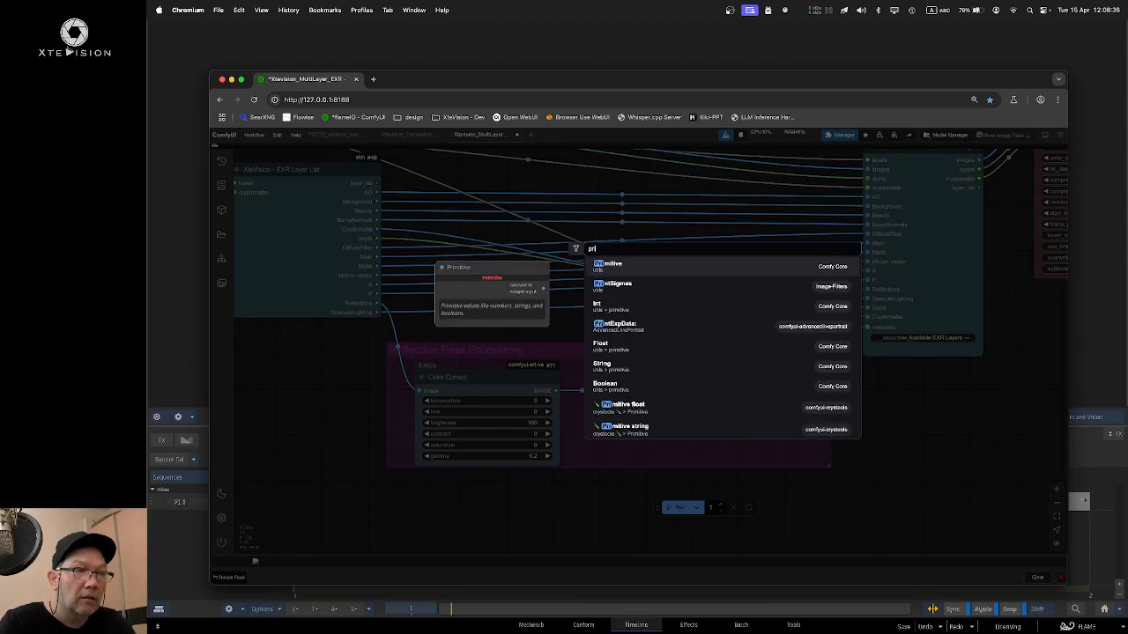
pyautogui.press('BackSpace')
pyautogui.write('e')
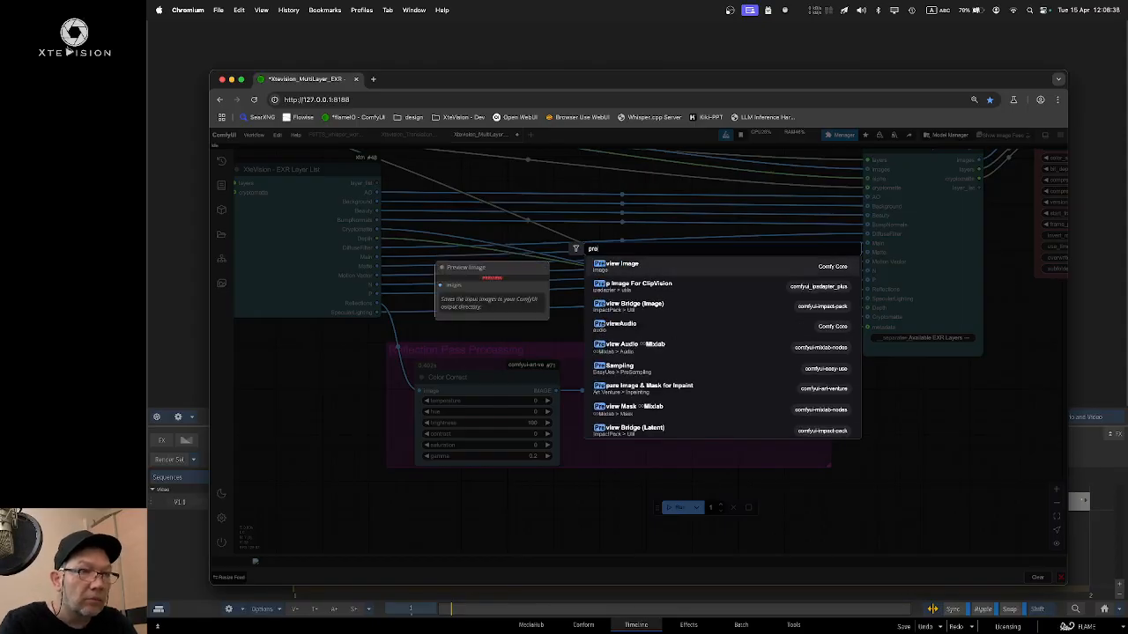
pyautogui.click(629, 264)
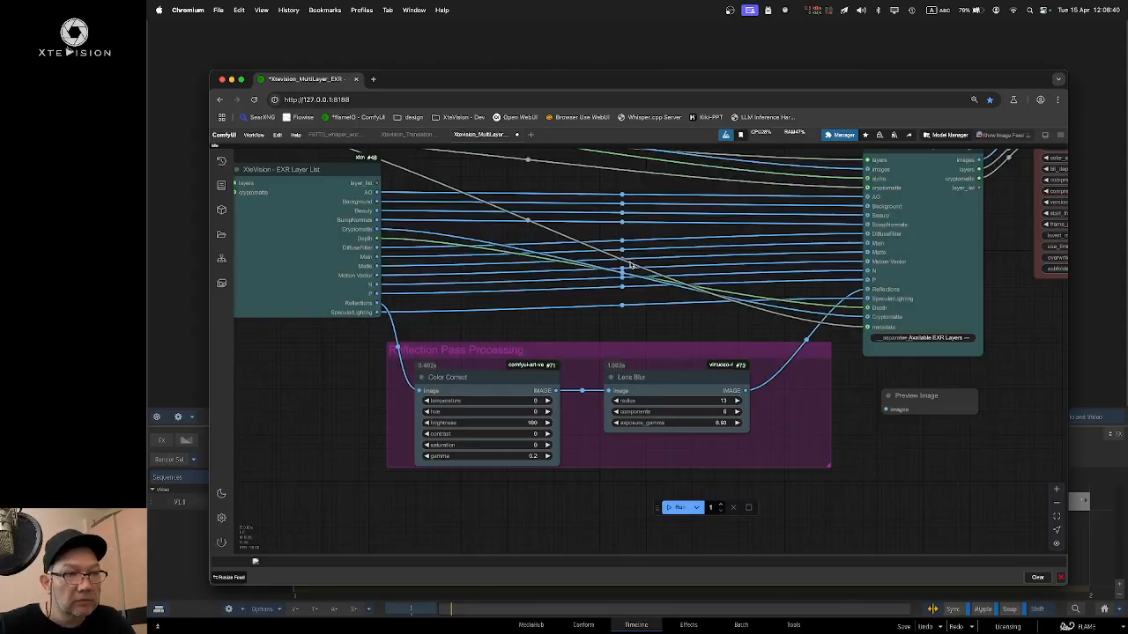
# Step: Move the Preview Image node closer to Lens Blur, connect Lens Blur's IMAGE output to it, and run the workflow
pyautogui.moveTo(940, 392); pyautogui.dragTo(892, 392)
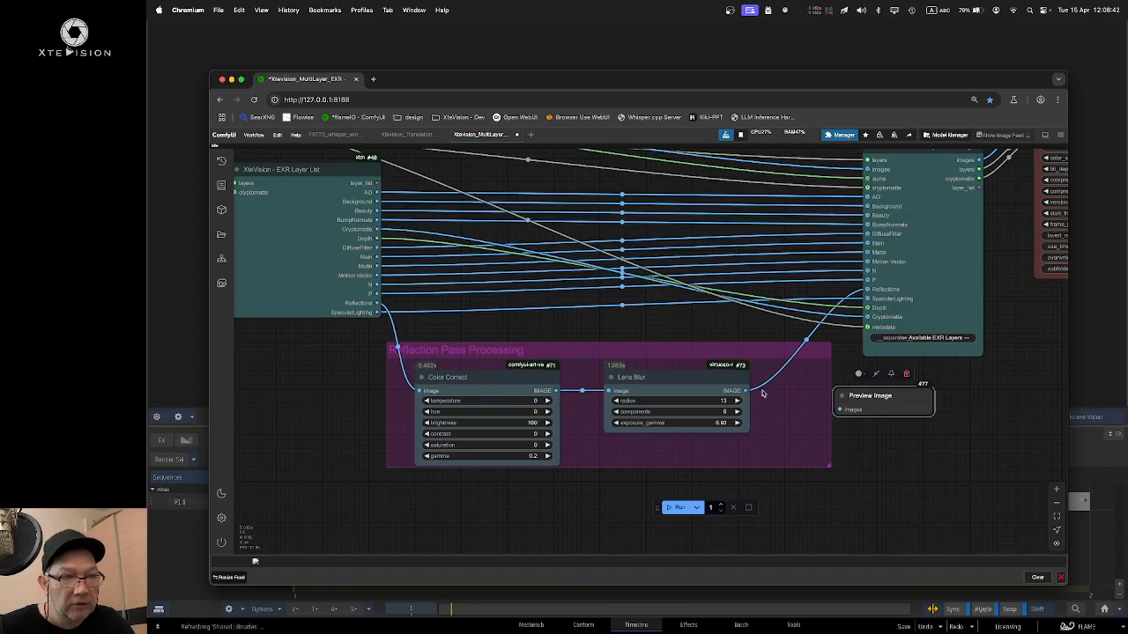
pyautogui.moveTo(746, 390); pyautogui.dragTo(846, 391)
pyautogui.click(678, 510)
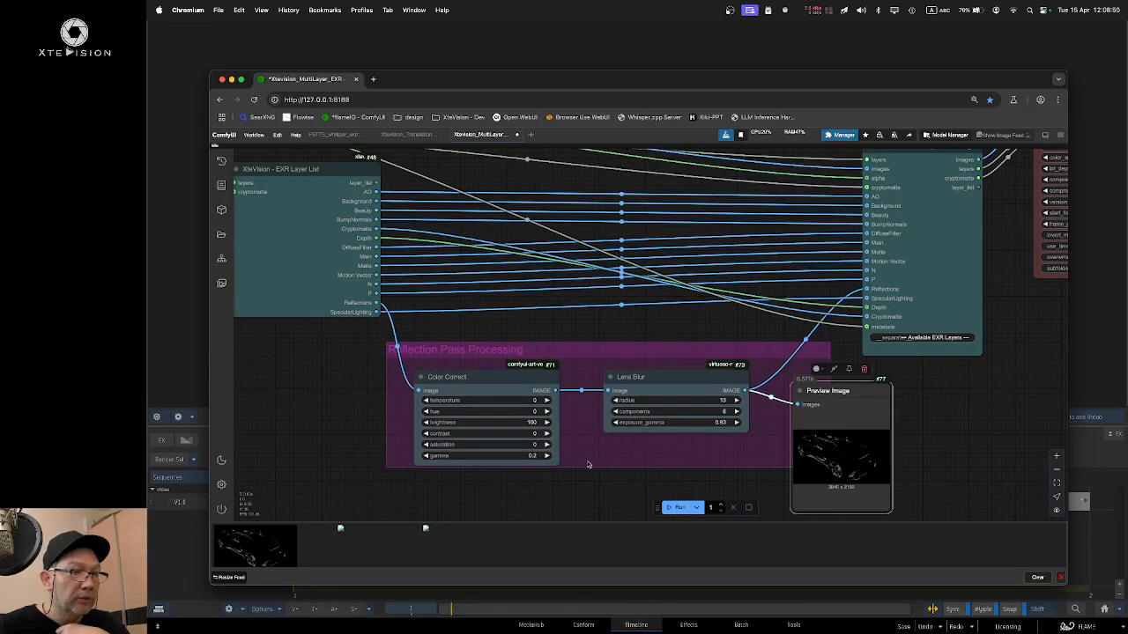
# Step: View the Lens Blur output of the reflection pass enlarged from the image feed, and close it
pyautogui.click(277, 545)
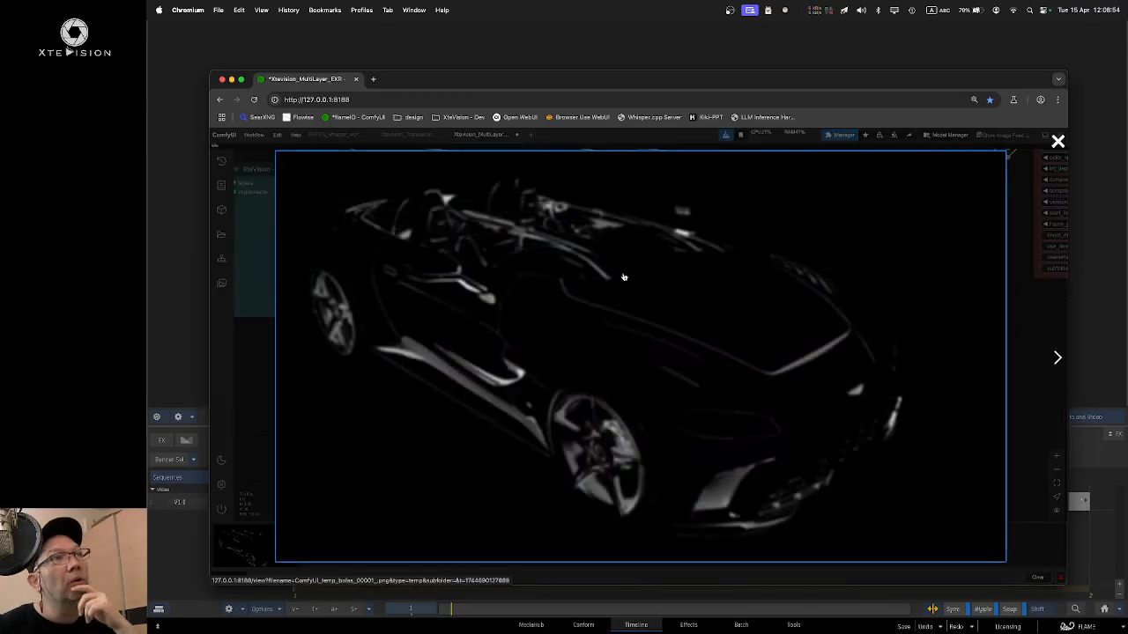
pyautogui.click(1057, 143)
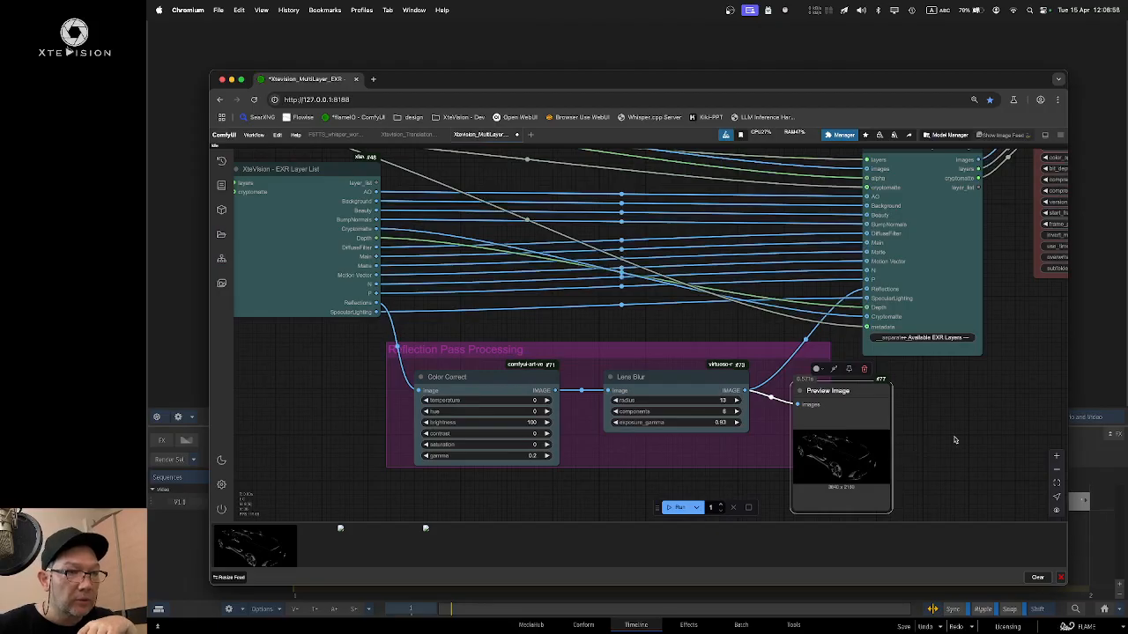
# Step: Connect the EXR Layer List's Reflections output directly to Preview Image, run the workflow, and view the unprocessed pass enlarged
pyautogui.moveTo(375, 302); pyautogui.dragTo(828, 378)
pyautogui.click(681, 508)
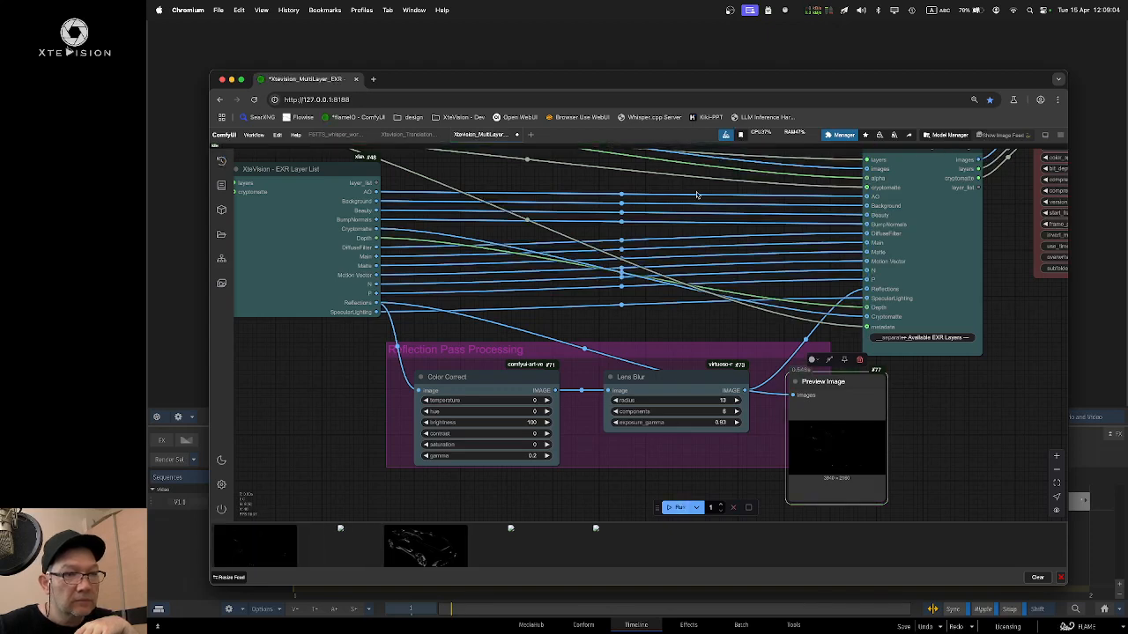
pyautogui.click(288, 543)
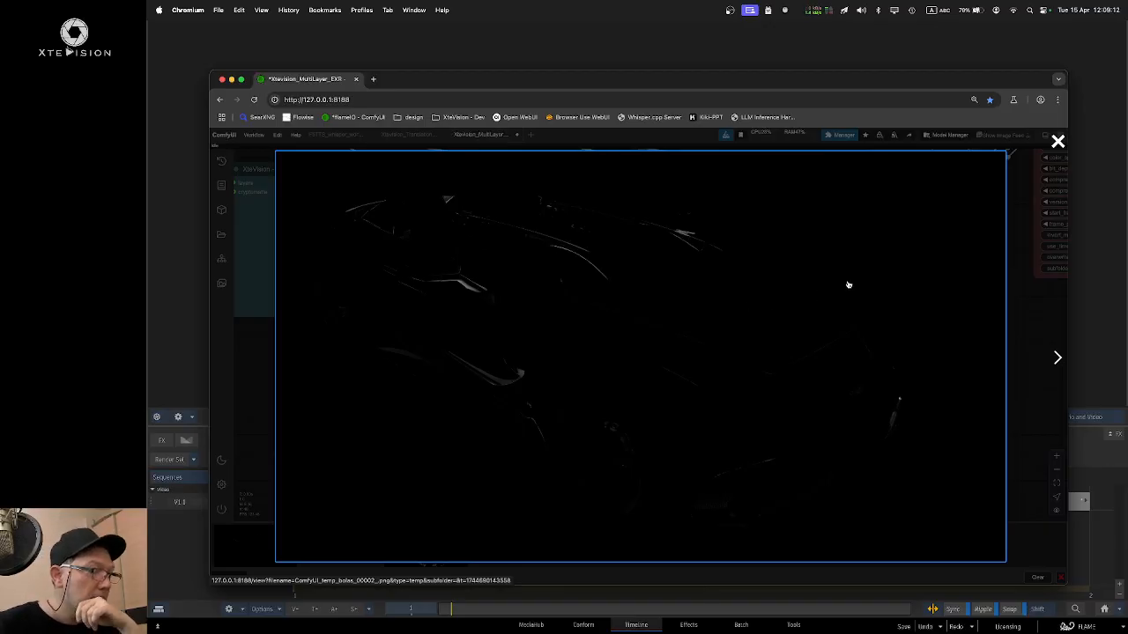
pyautogui.click(1057, 142)
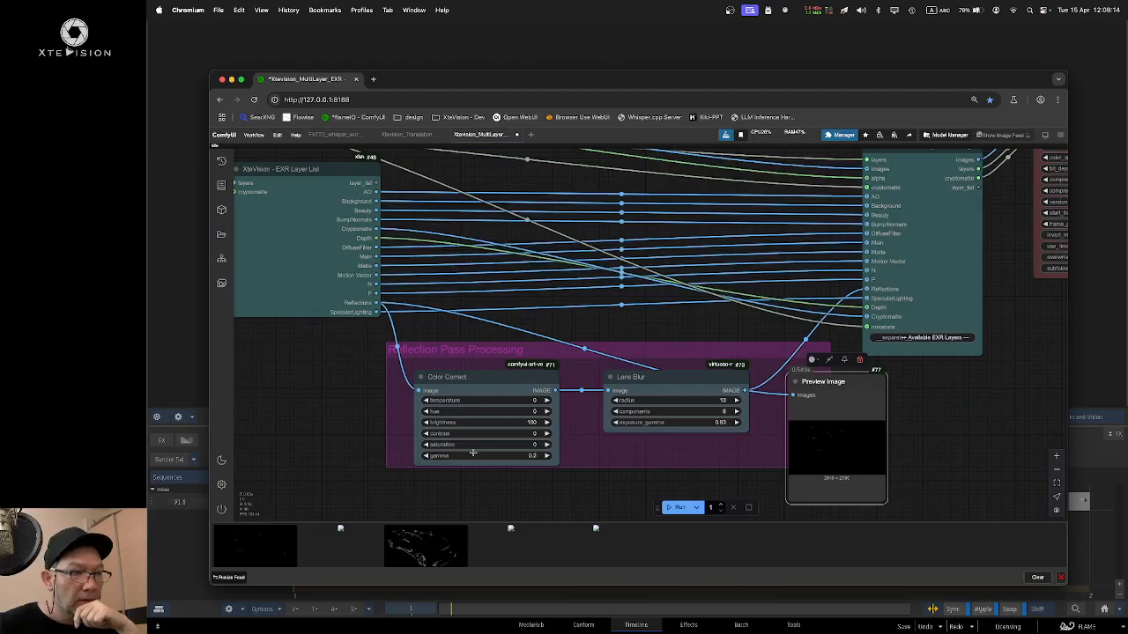
# Step: Connect Color Correct's IMAGE output to the Preview Image node, run the workflow, and view the color-corrected pass enlarged
pyautogui.click(470, 378)
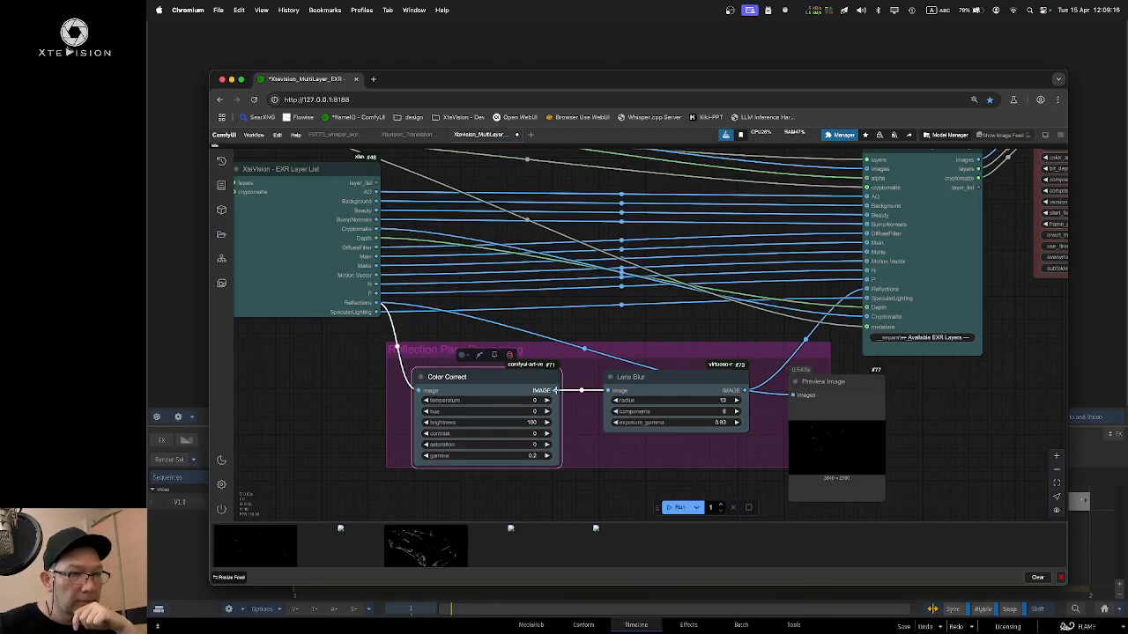
pyautogui.click(823, 384)
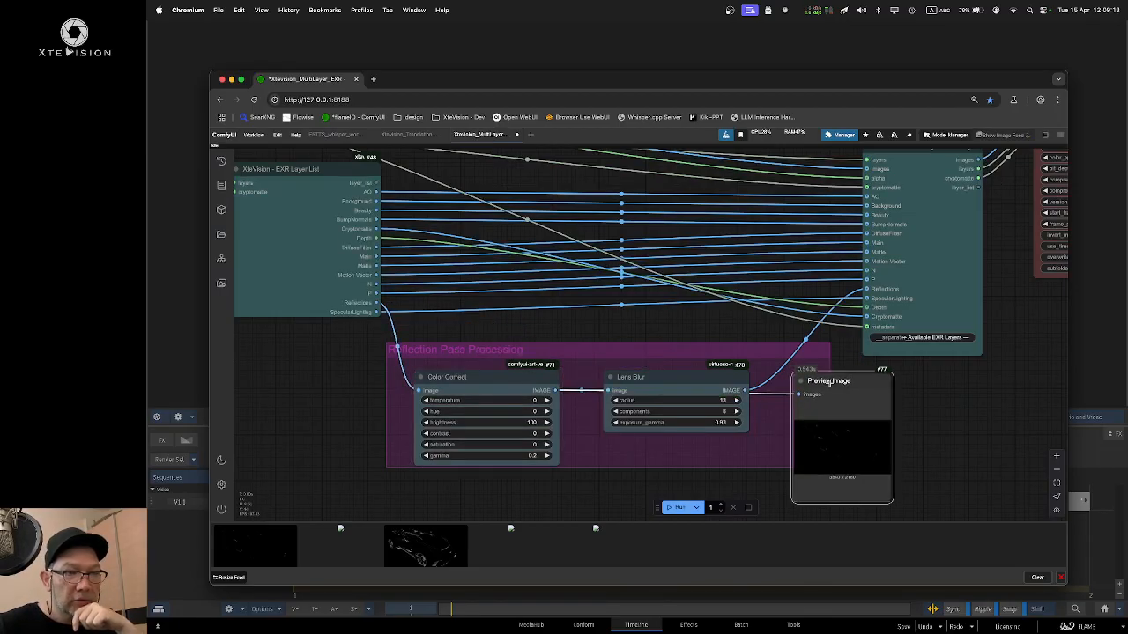
pyautogui.click(679, 507)
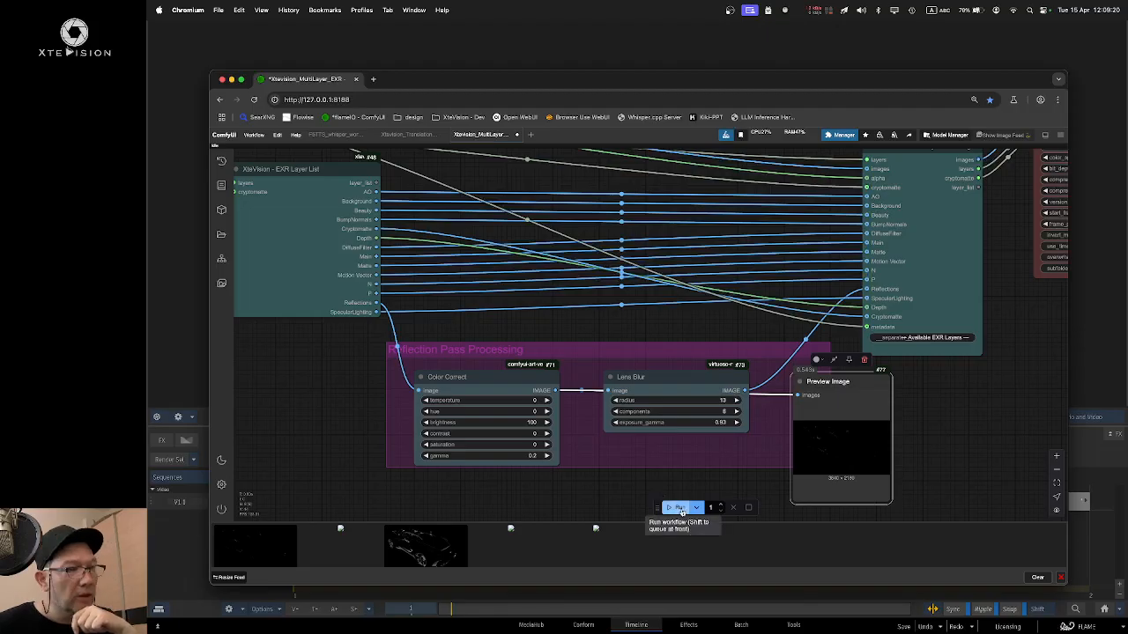
pyautogui.click(271, 553)
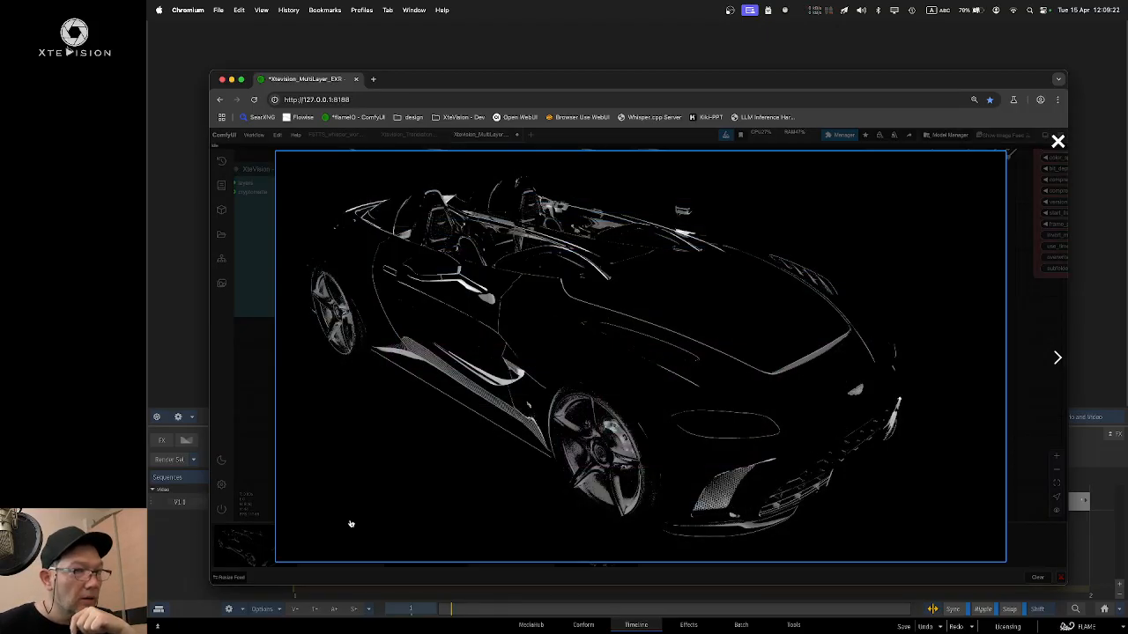
pyautogui.click(1057, 142)
# Step: Move the browser window up, switch to Flame's MediaHub, and expand and select Reel 1
pyautogui.moveTo(973, 82); pyautogui.dragTo(962, 48)
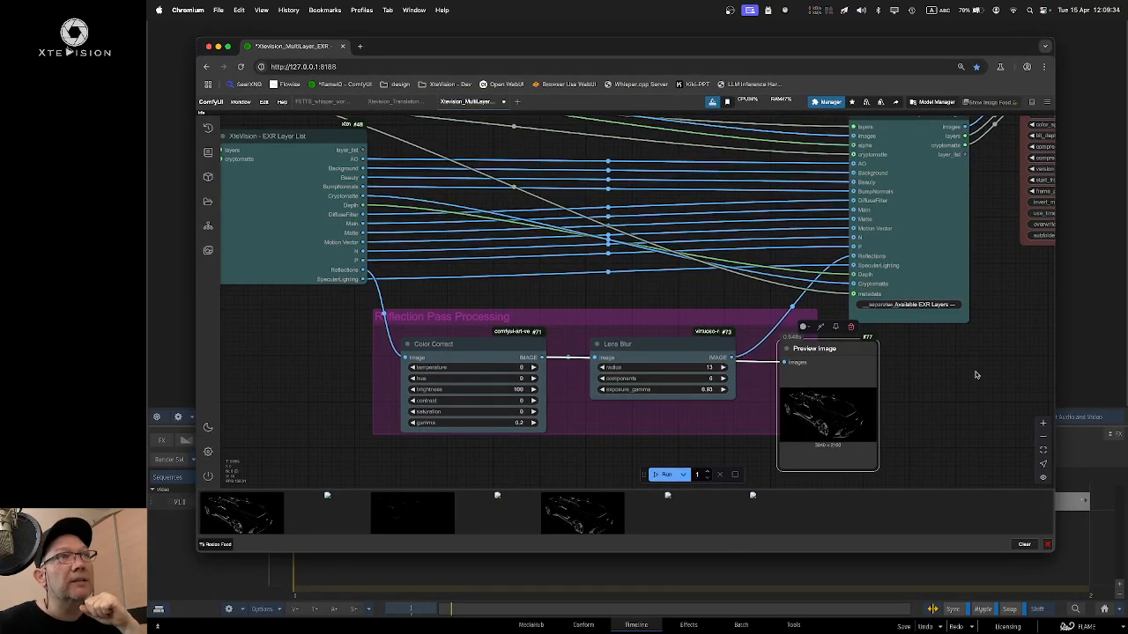
pyautogui.click(1108, 353)
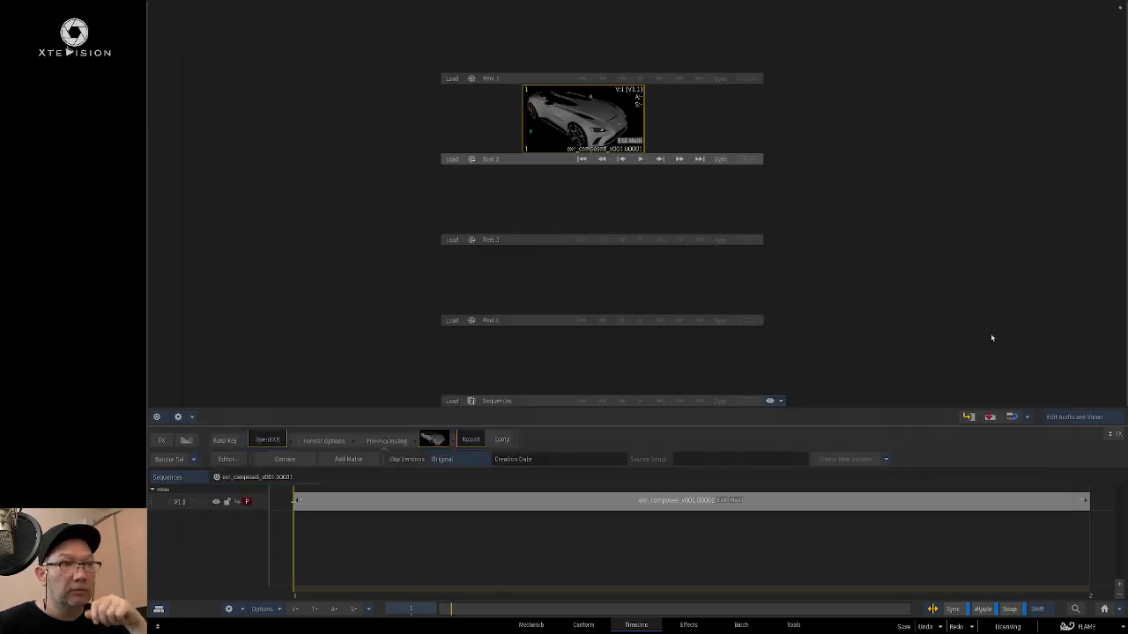
pyautogui.click(531, 625)
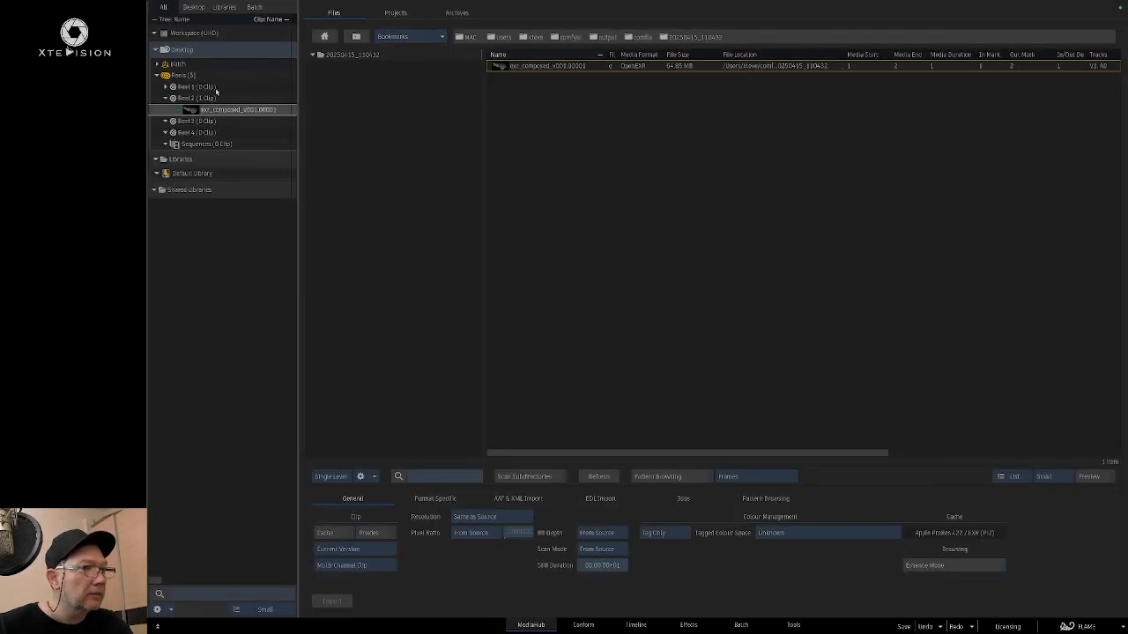
pyautogui.click(165, 87)
pyautogui.click(218, 88)
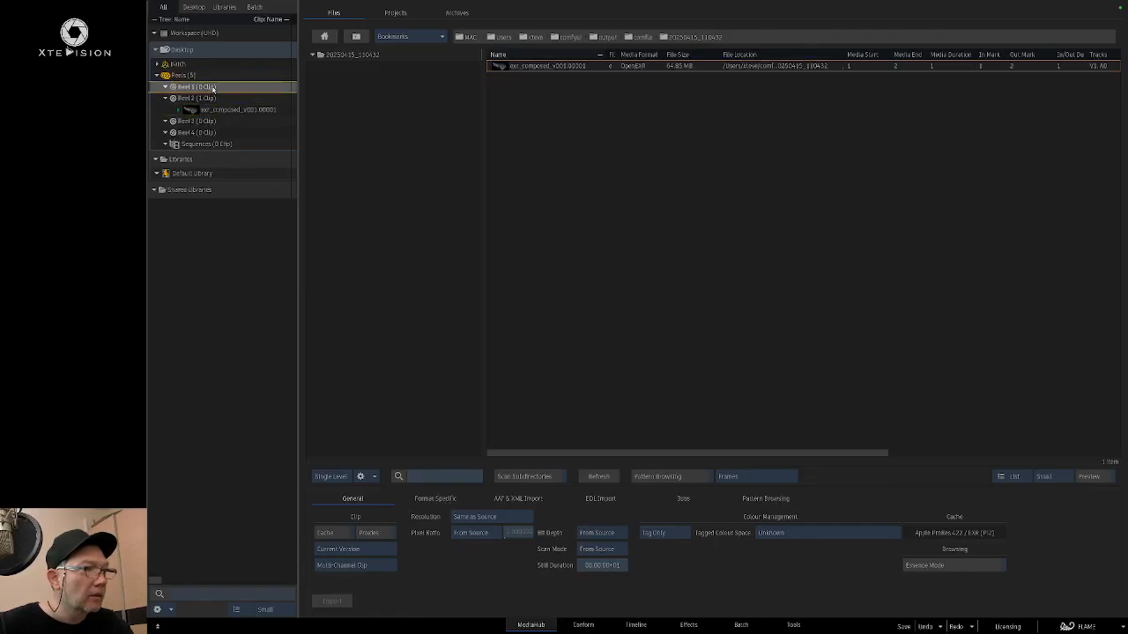
# Step: Browse from the User Home bookmark to the Desktop folder in MediaHub's file browser
pyautogui.click(407, 37)
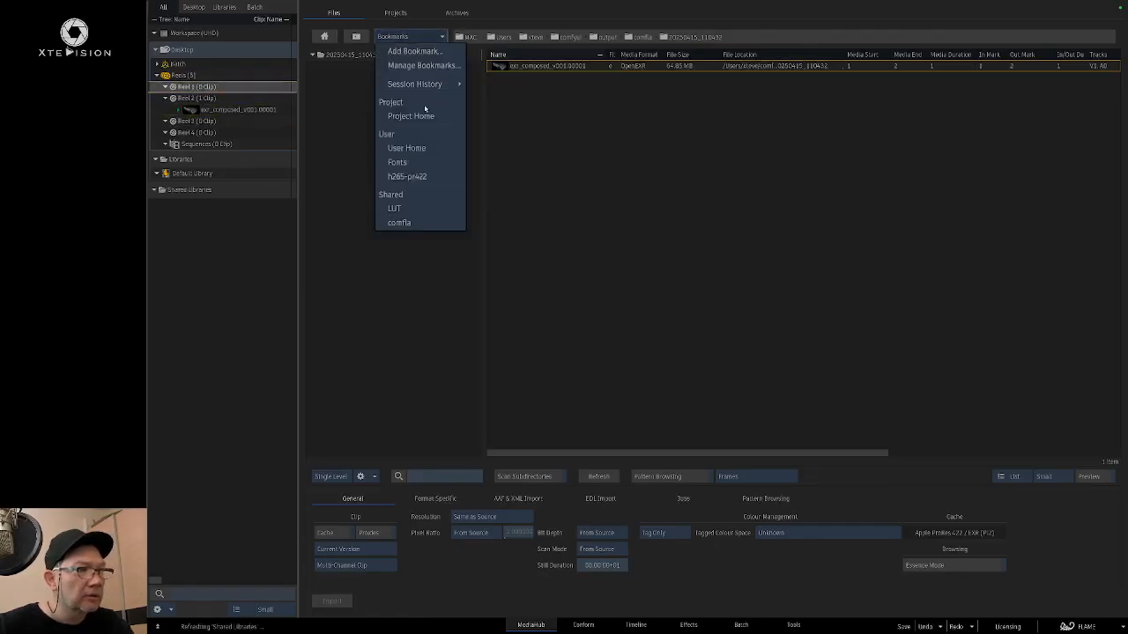
pyautogui.click(427, 148)
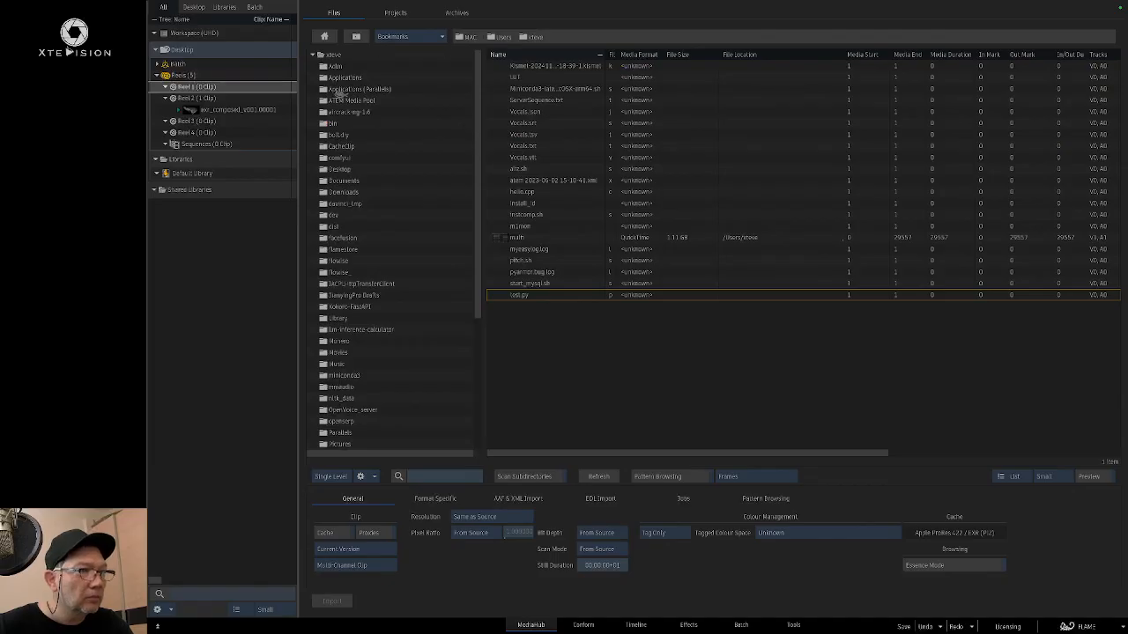
pyautogui.doubleClick(344, 168)
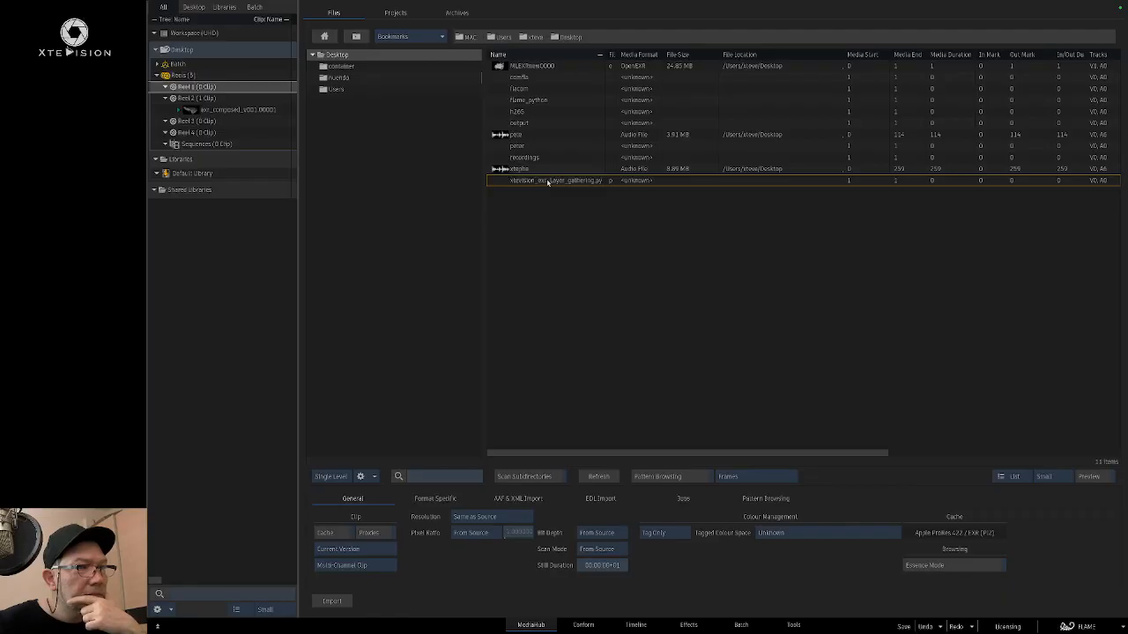
# Step: Select the MLEXRnew0000 OpenEXR clip in the Desktop folder and view its preview and clip information
pyautogui.click(547, 183)
pyautogui.click(600, 216)
pyautogui.click(534, 65)
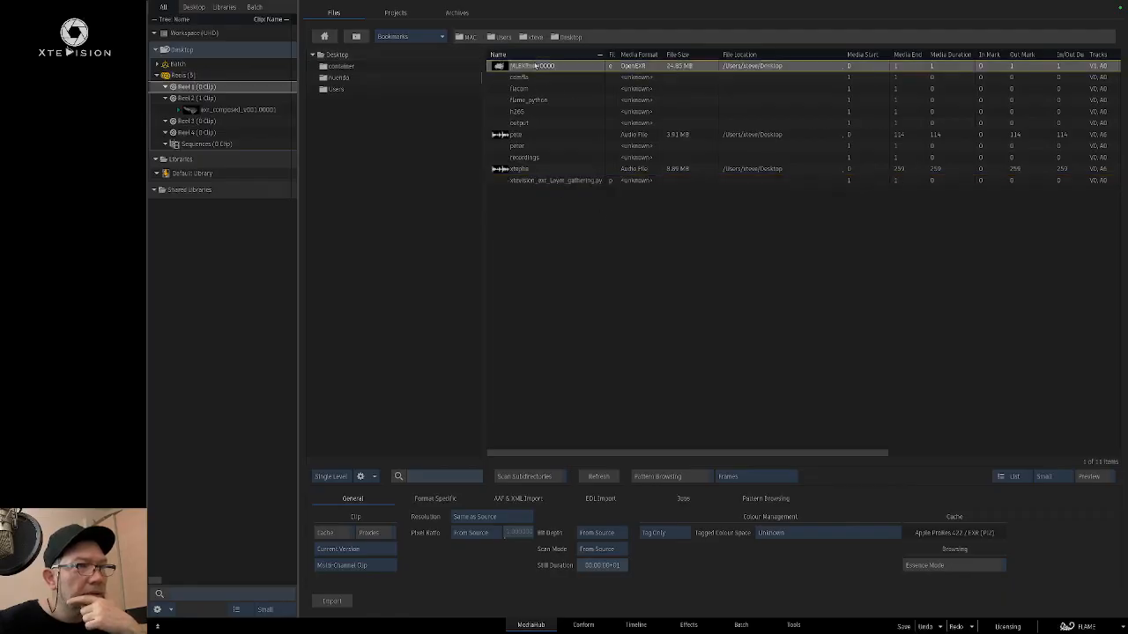
pyautogui.click(614, 206)
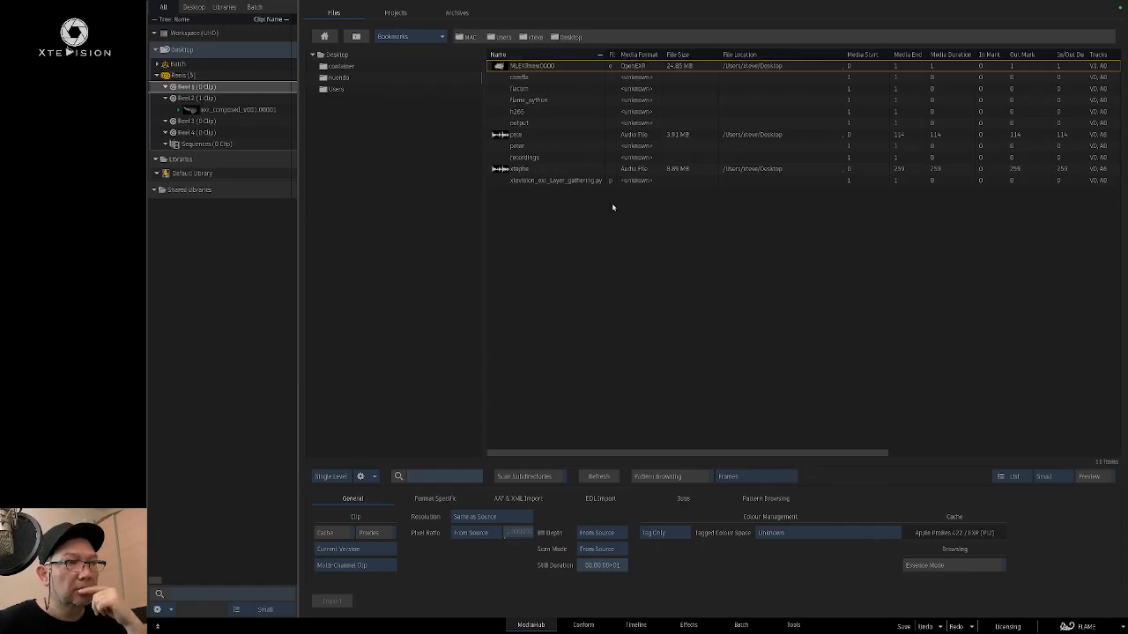
pyautogui.click(542, 68)
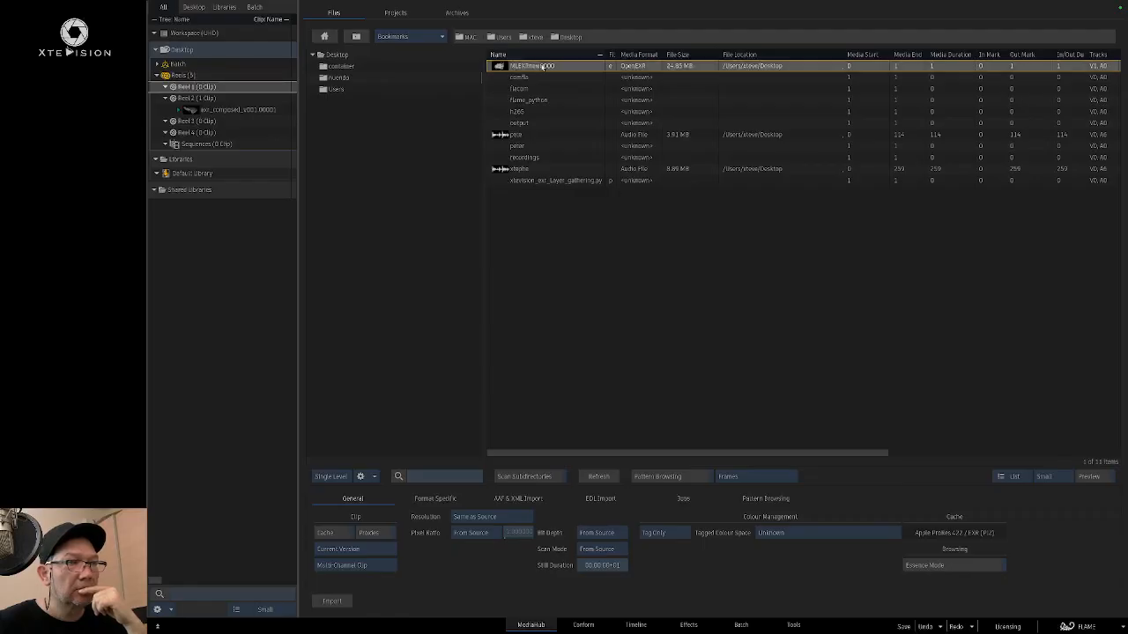
pyautogui.doubleClick(542, 67)
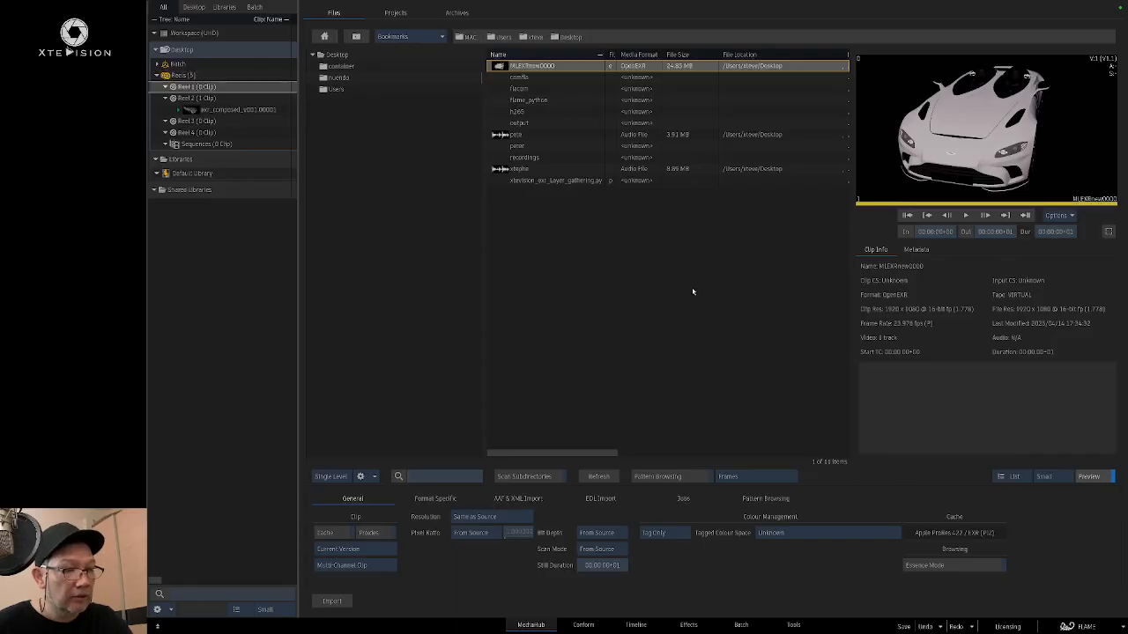
# Step: Switch to Cinema 4D and clear the RS Feedback Display window away from the Picture Viewer
pyautogui.press('super+Tab')
pyautogui.press('super+Tab')
pyautogui.press('super+Tab')
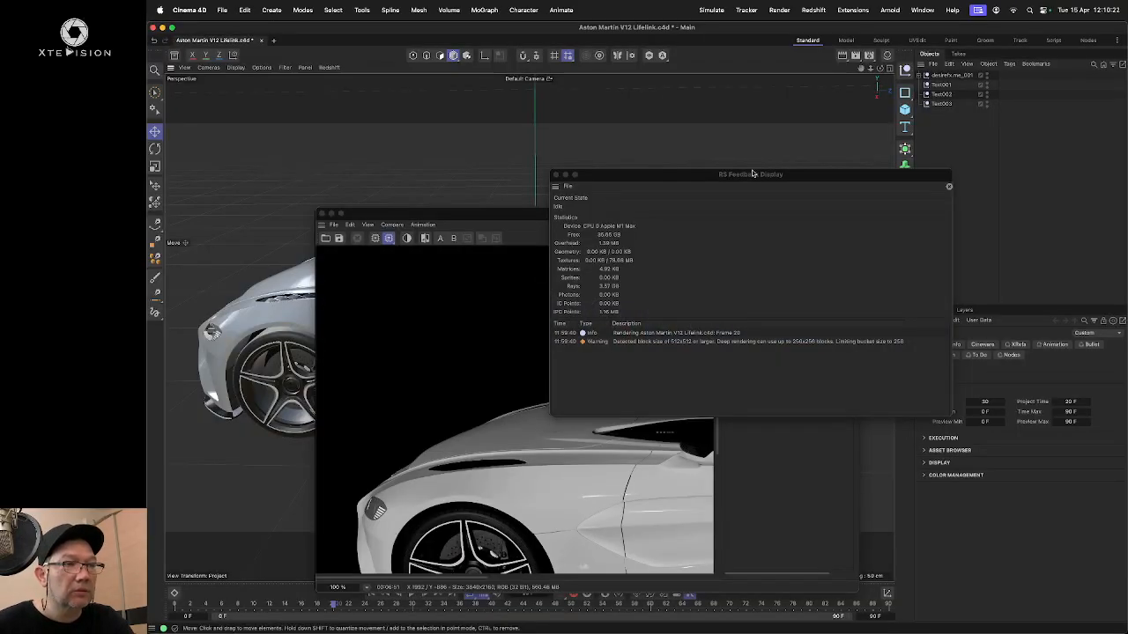
pyautogui.moveTo(757, 176); pyautogui.dragTo(709, 173)
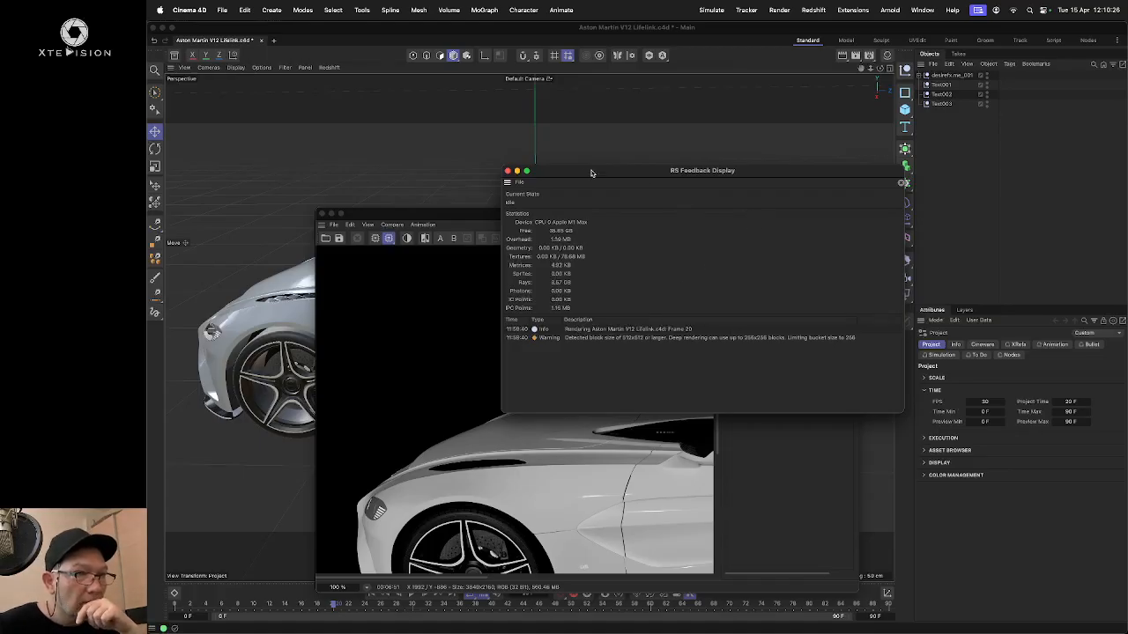
pyautogui.click(516, 172)
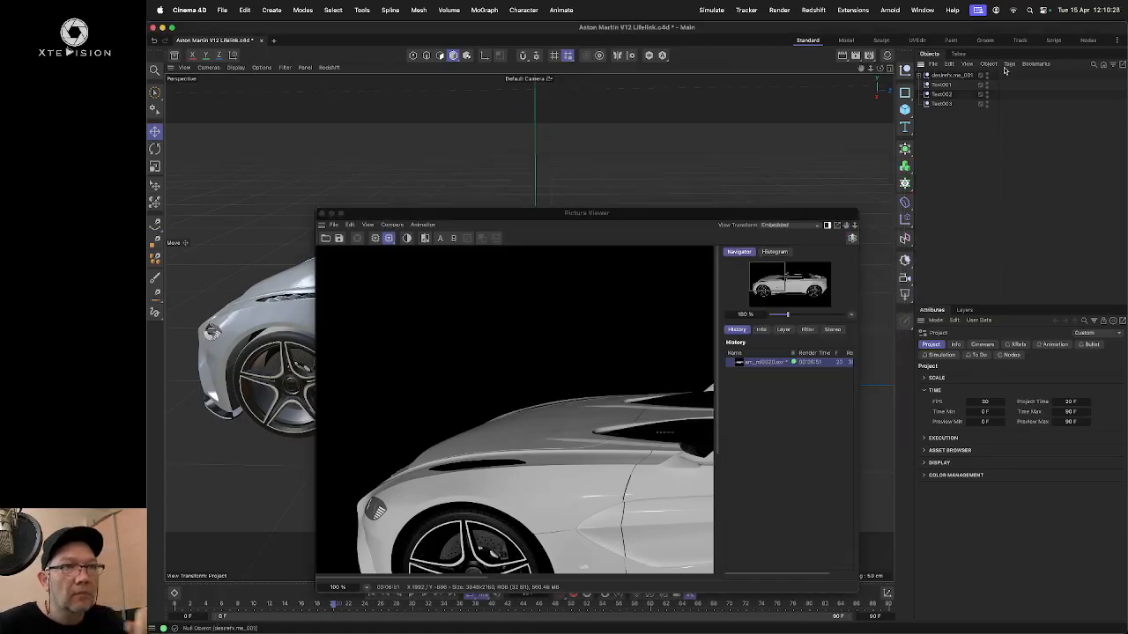
# Step: Return to the macOS desktop, open am_ml0020.exr in Preview to inspect it, and close the image
pyautogui.press('super+Tab')
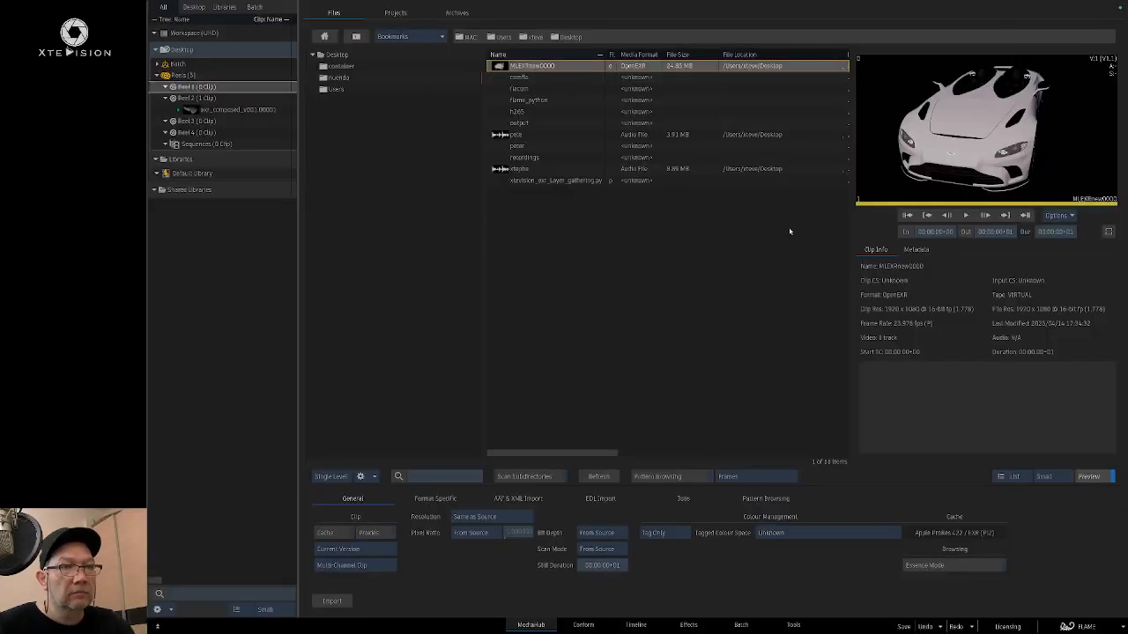
pyautogui.click(789, 231)
pyautogui.press('super+Tab')
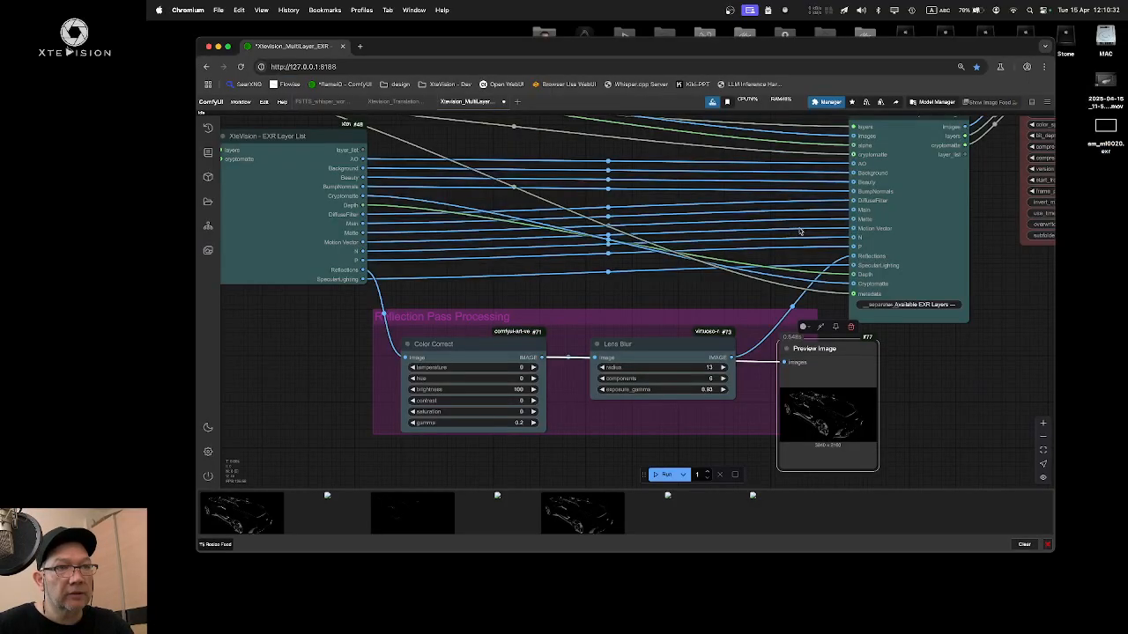
pyautogui.click(1106, 128)
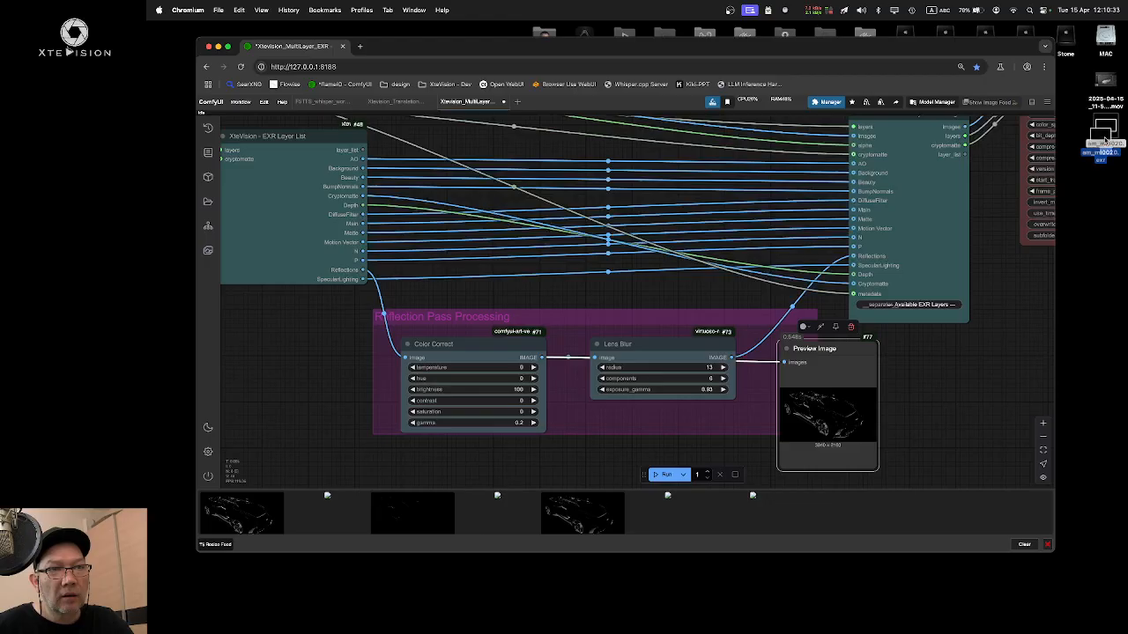
pyautogui.doubleClick(1107, 129)
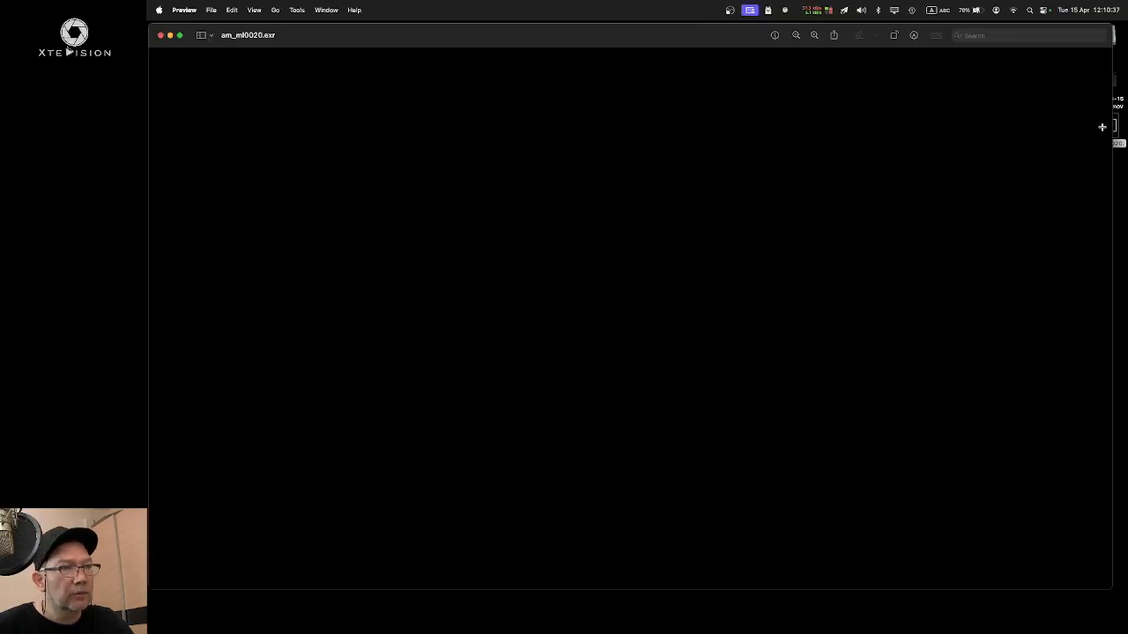
pyautogui.click(160, 35)
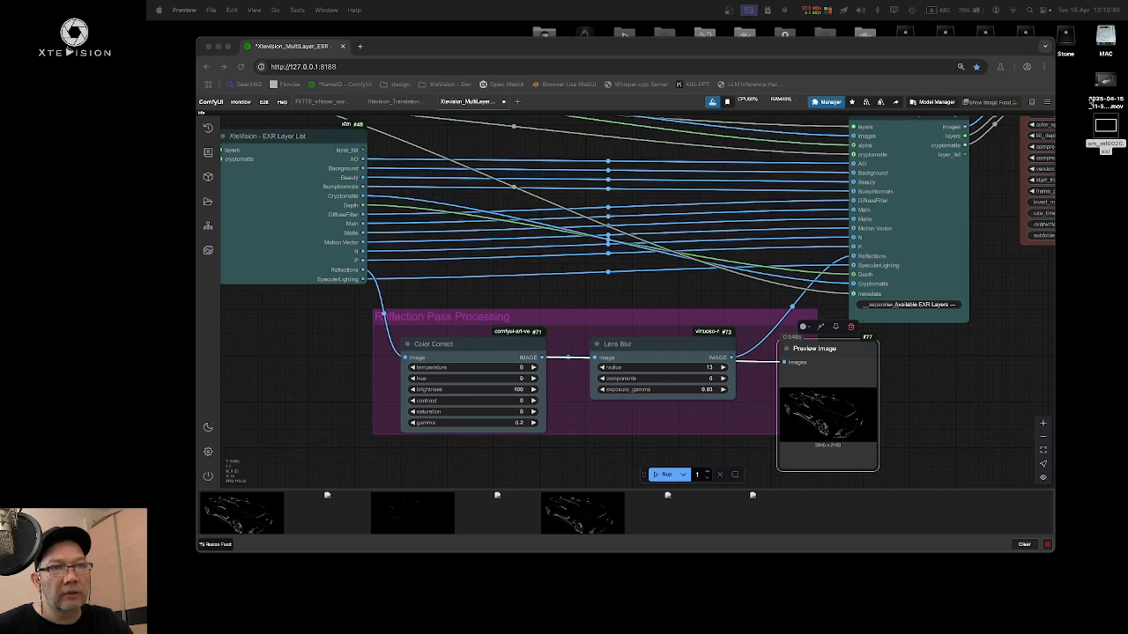
# Step: Move the browser window and am_ml0020.exr lower on the desktop, and try to open the .mov recording above the file
pyautogui.moveTo(993, 49); pyautogui.dragTo(964, 98)
pyautogui.moveTo(1108, 126); pyautogui.dragTo(1108, 171)
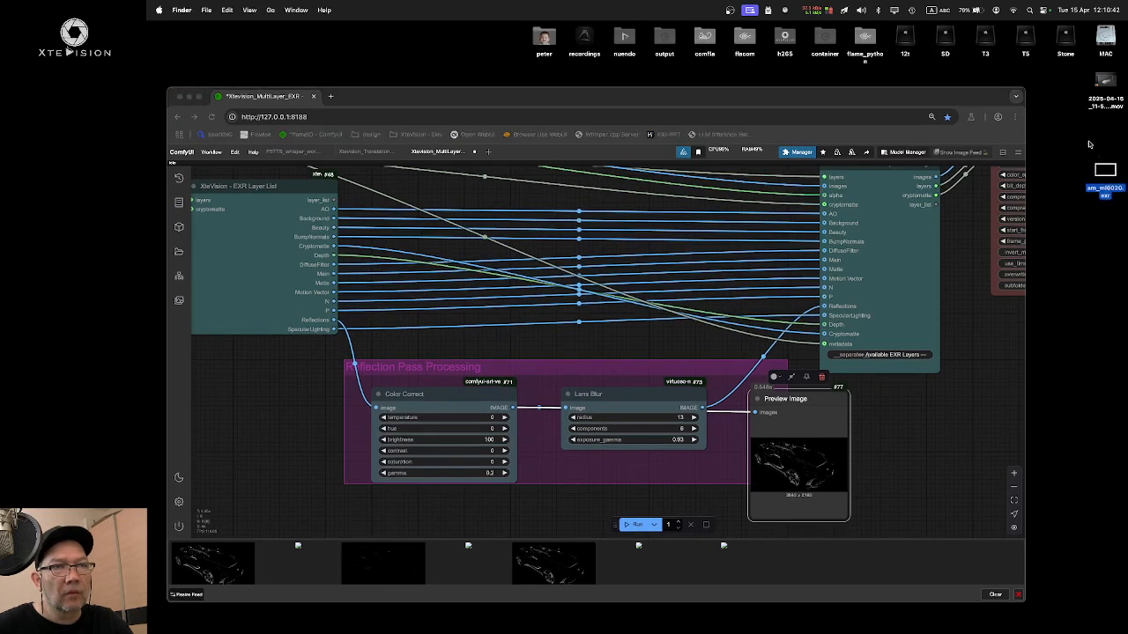
pyautogui.click(1111, 87)
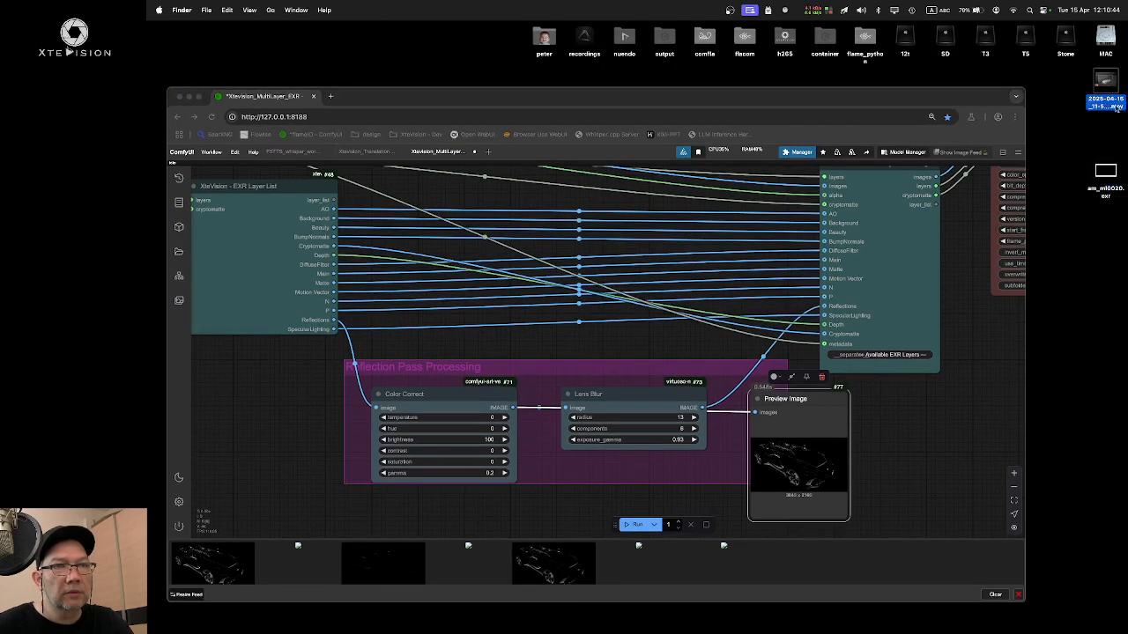
pyautogui.doubleClick(1107, 94)
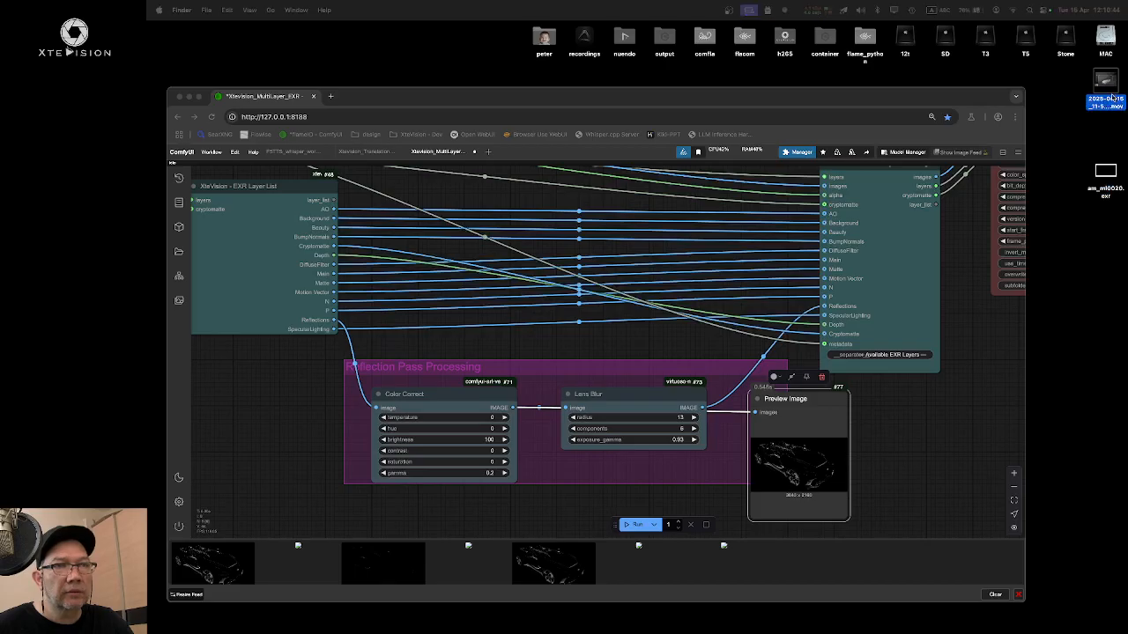
pyautogui.click(1112, 172)
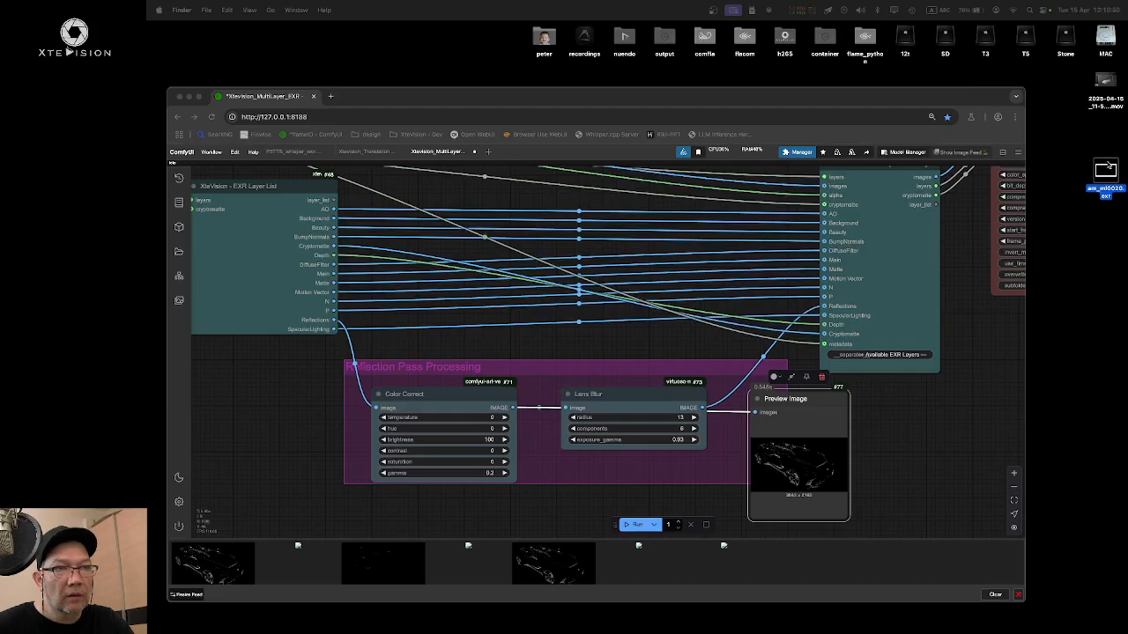
# Step: Move the browser window back up, switch to Flame, and select the Desktop folder in MediaHub's file browser
pyautogui.moveTo(868, 104); pyautogui.dragTo(882, 82)
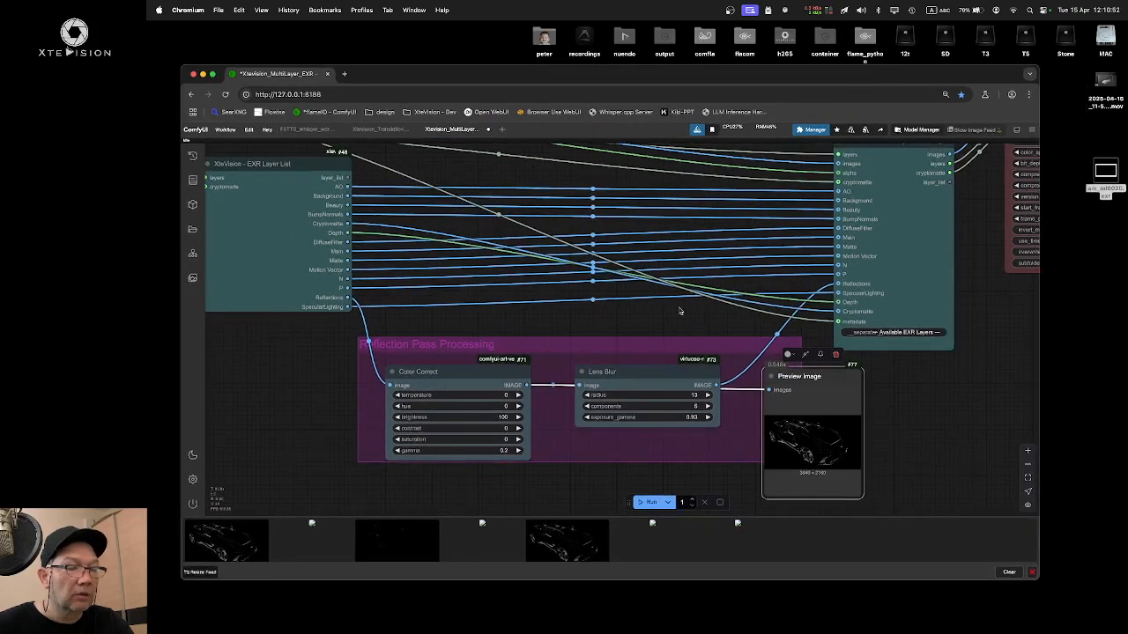
pyautogui.press('super+Tab')
pyautogui.press('super+Tab')
pyautogui.press('super+Tab')
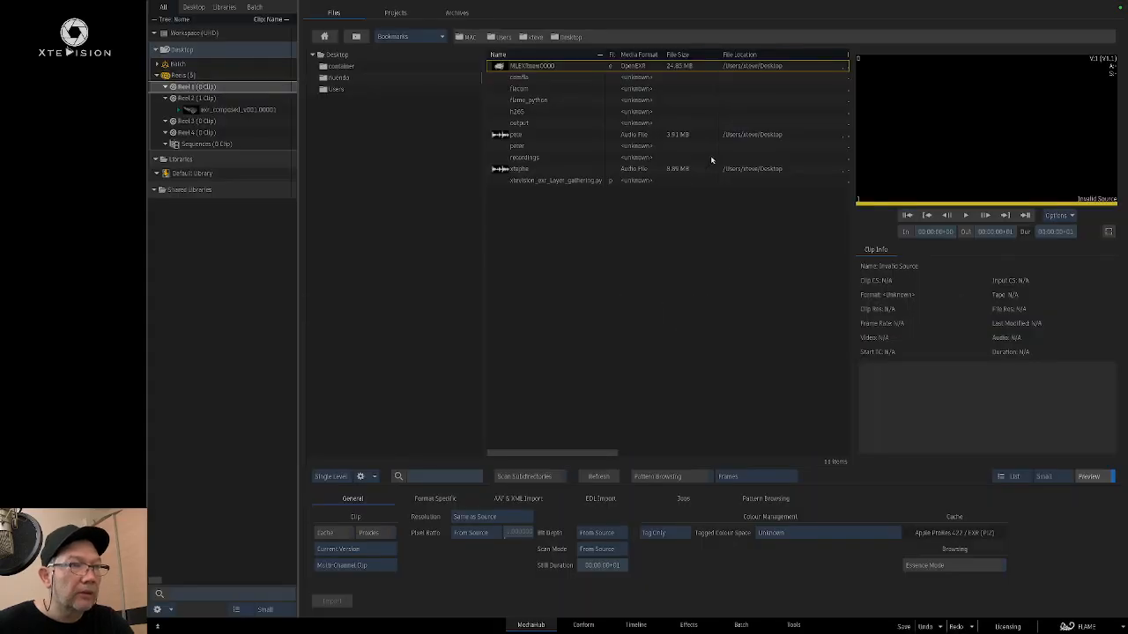
pyautogui.click(362, 56)
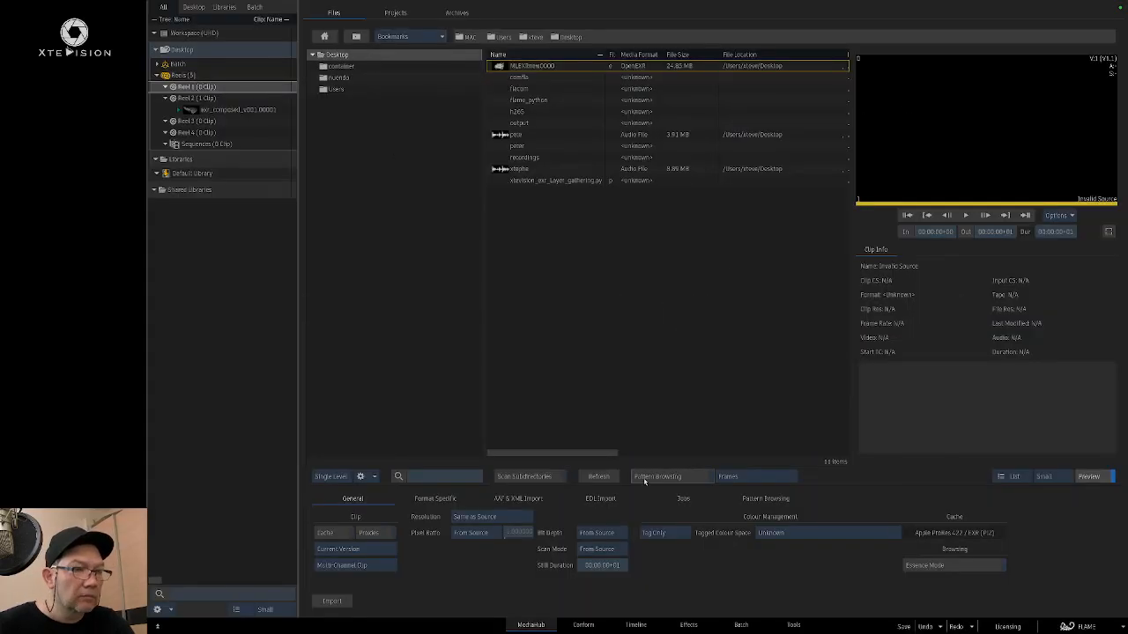
# Step: Refresh the Desktop file listing, then import am_ml0020 into Reel 1 and open the clip in the timeline
pyautogui.click(600, 476)
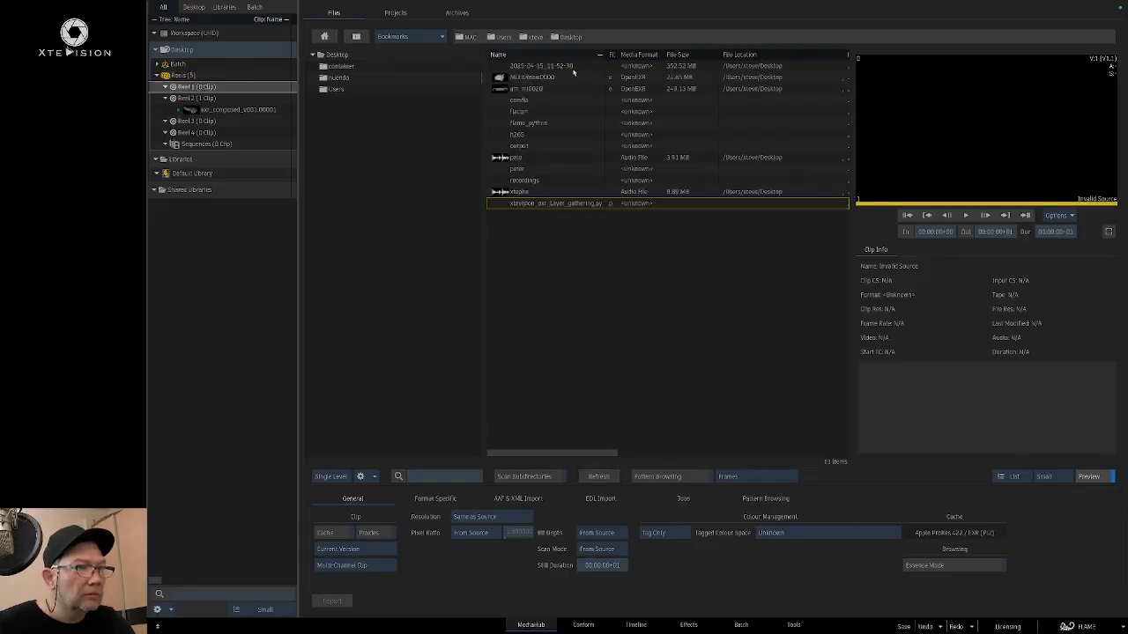
pyautogui.click(527, 90)
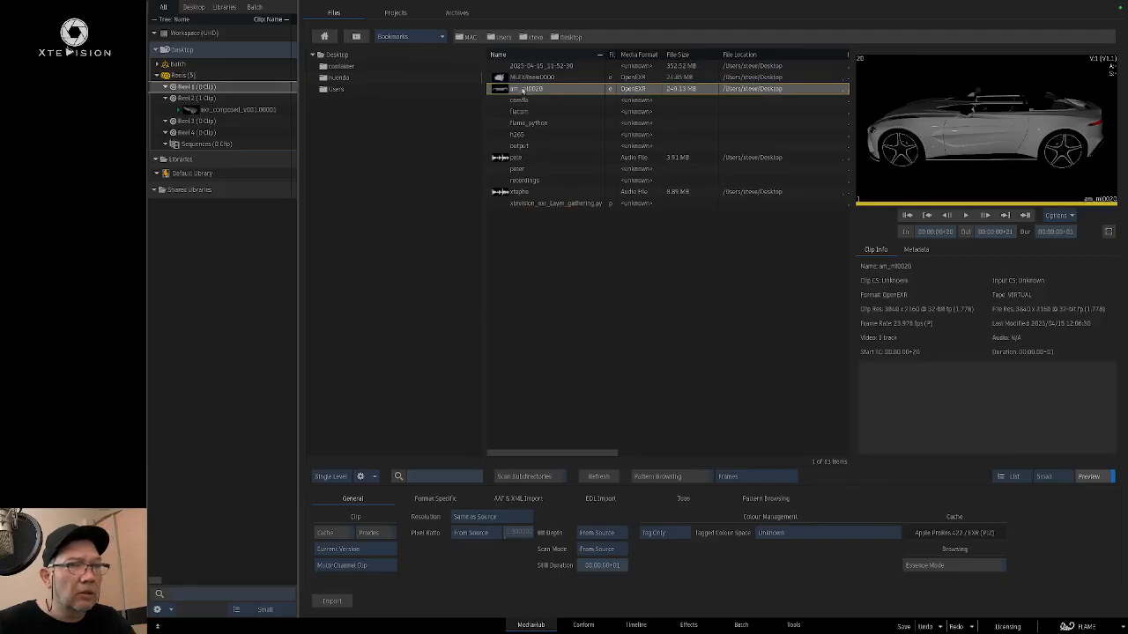
pyautogui.moveTo(522, 91); pyautogui.dragTo(239, 96)
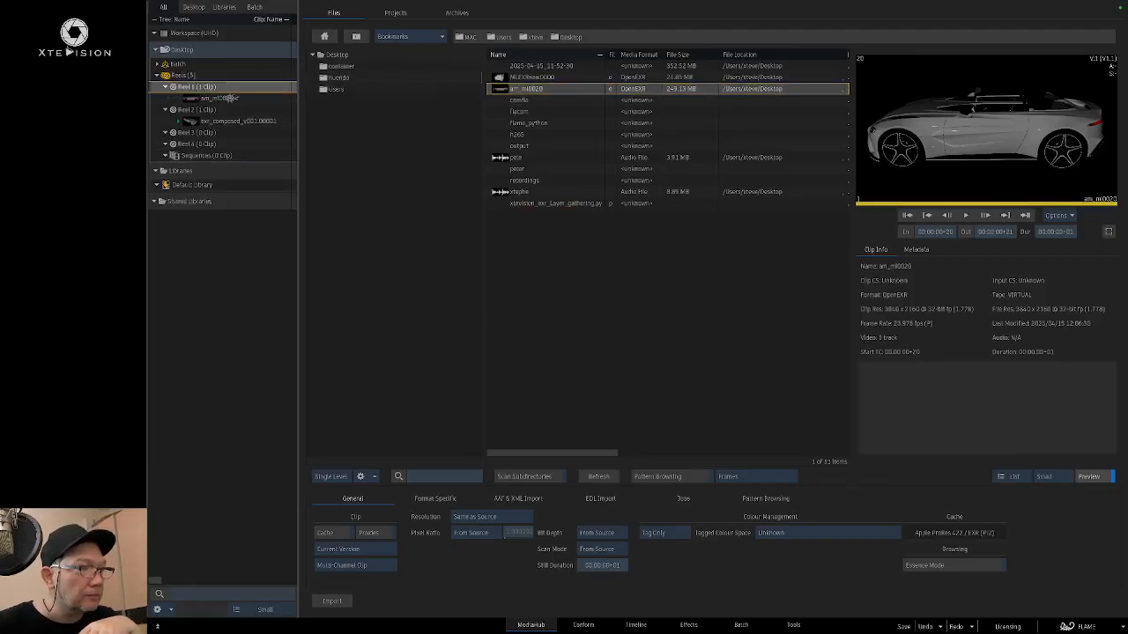
pyautogui.doubleClick(225, 99)
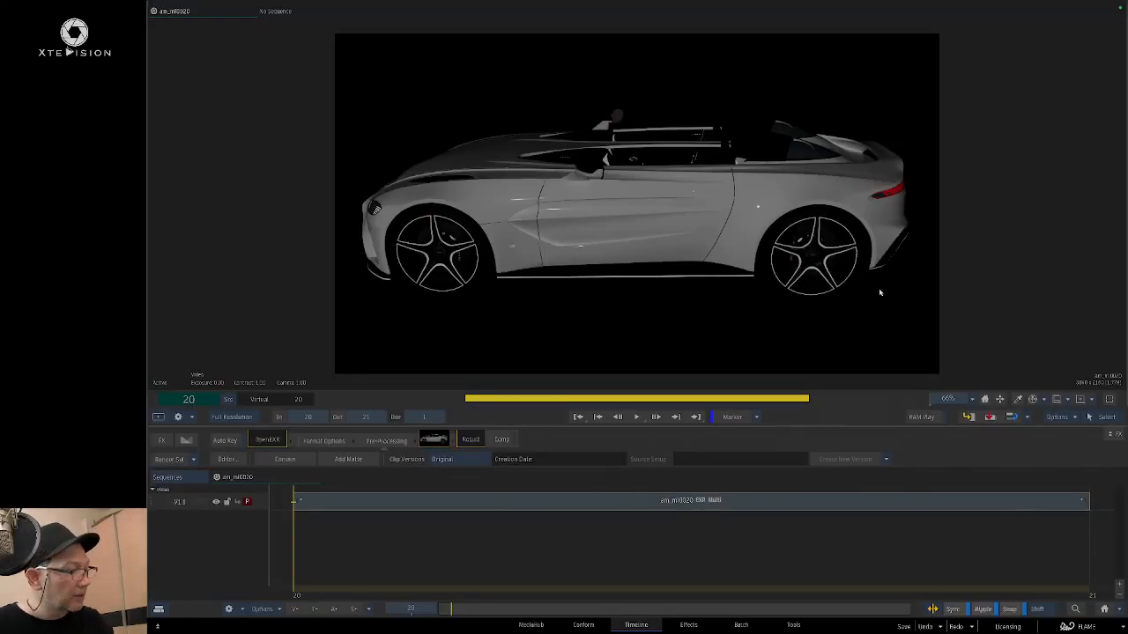
# Step: Switch to Cinema 4D, move the Picture Viewer higher, and view the am_ml0020 render at 50% zoom
pyautogui.press('super+Tab')
pyautogui.press('super+Tab')
pyautogui.press('super+Tab')
pyautogui.press('super+Tab')
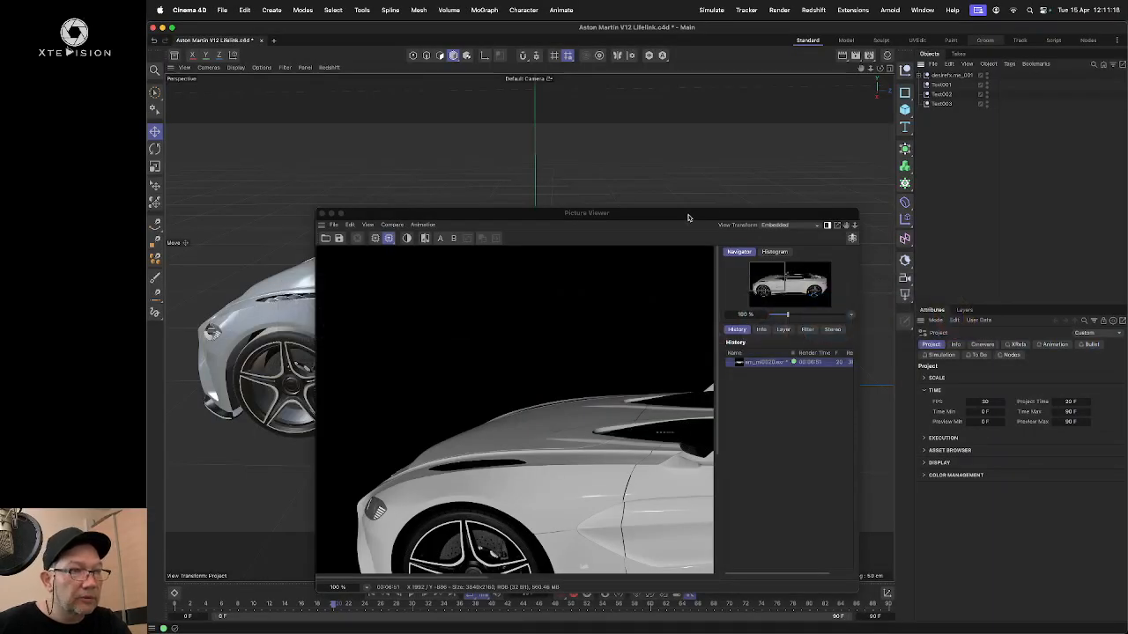
pyautogui.moveTo(693, 220); pyautogui.dragTo(706, 144)
pyautogui.click(382, 511)
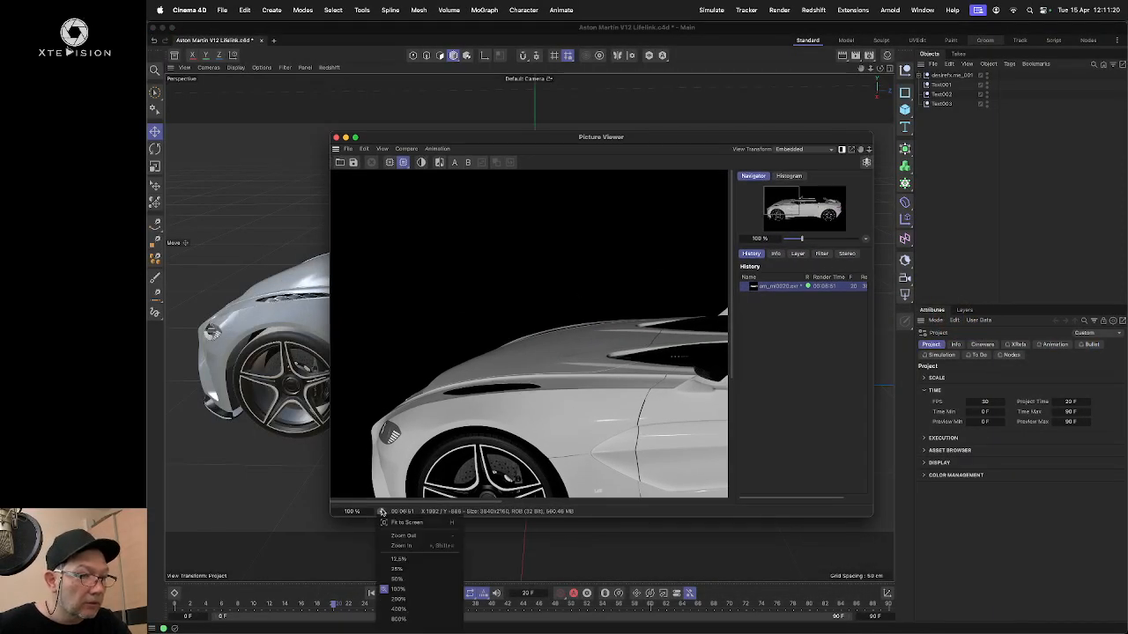
pyautogui.click(426, 580)
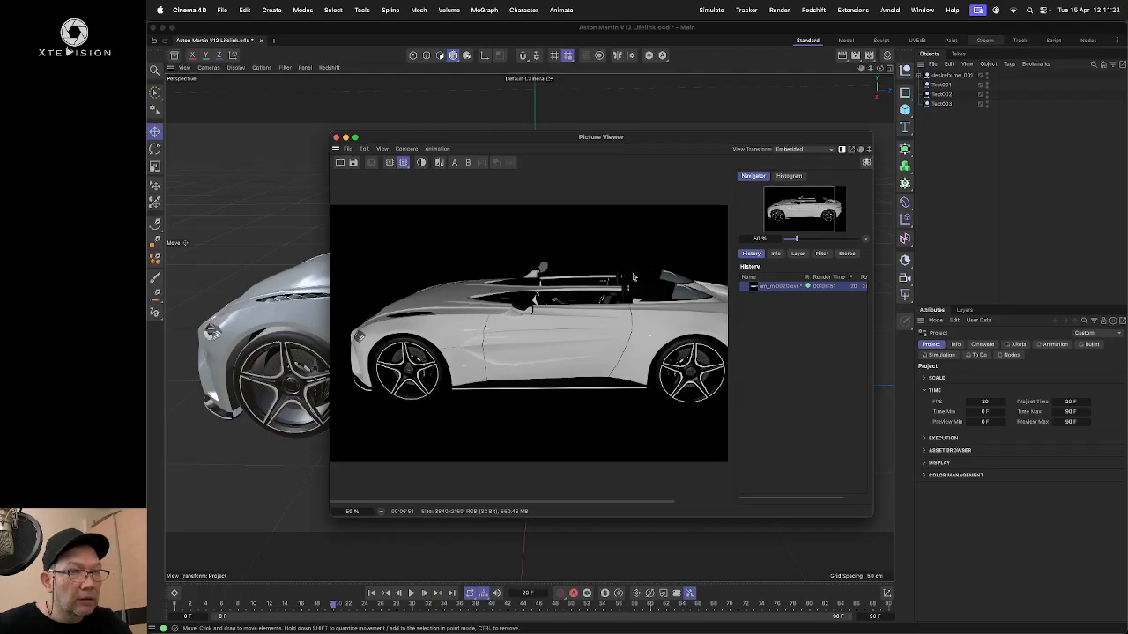
# Step: Close the Picture Viewer and quit Cinema 4D without saving the project changes
pyautogui.click(335, 137)
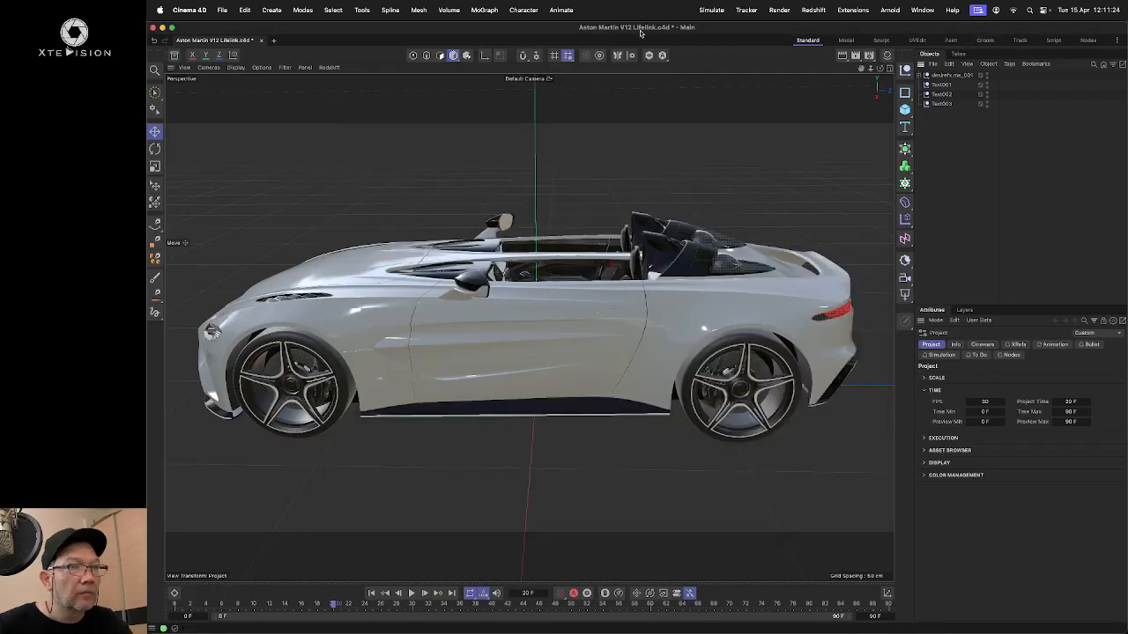
pyautogui.press('super+q')
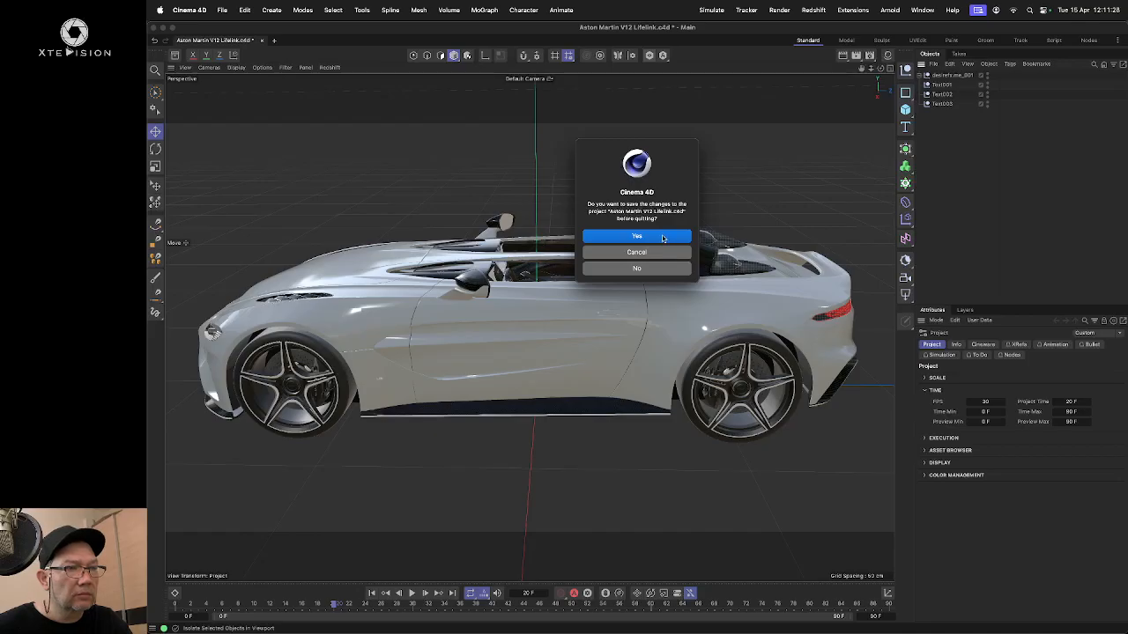
pyautogui.click(664, 270)
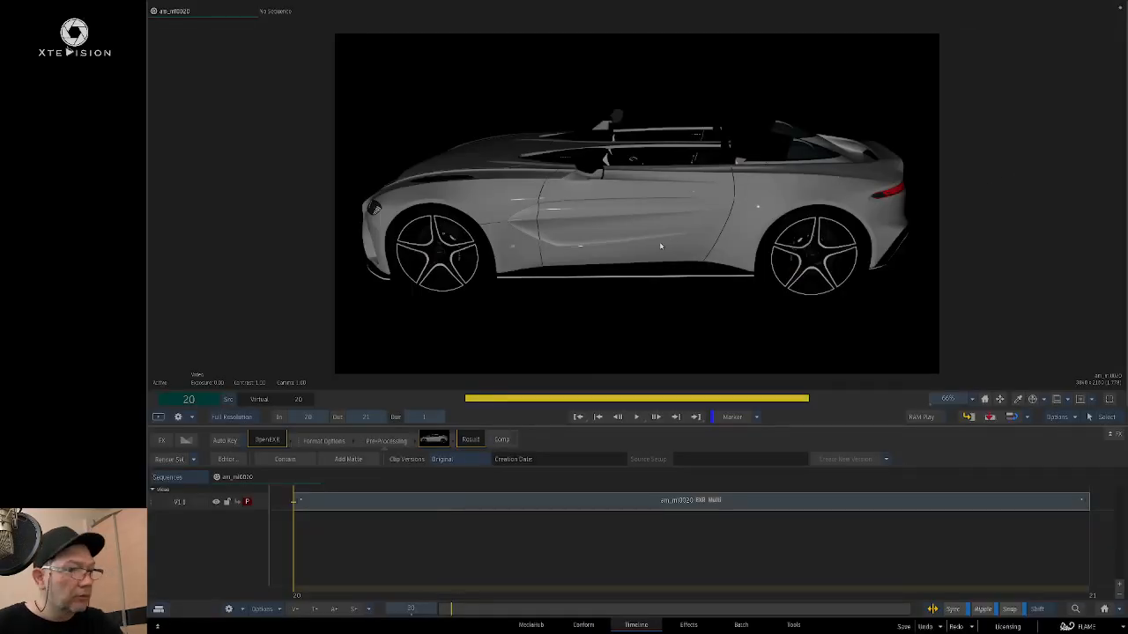
# Step: Open the am_ml0020 timeline segment in its full-screen editor and display the Beauty pass from the Read File results
pyautogui.click(770, 507)
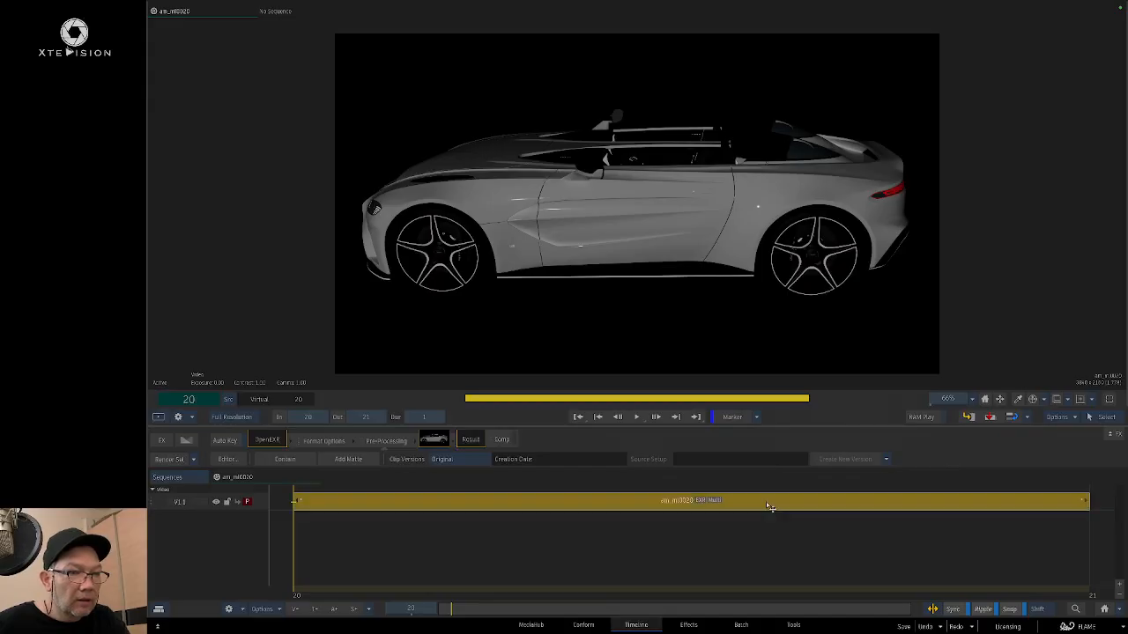
pyautogui.doubleClick(717, 501)
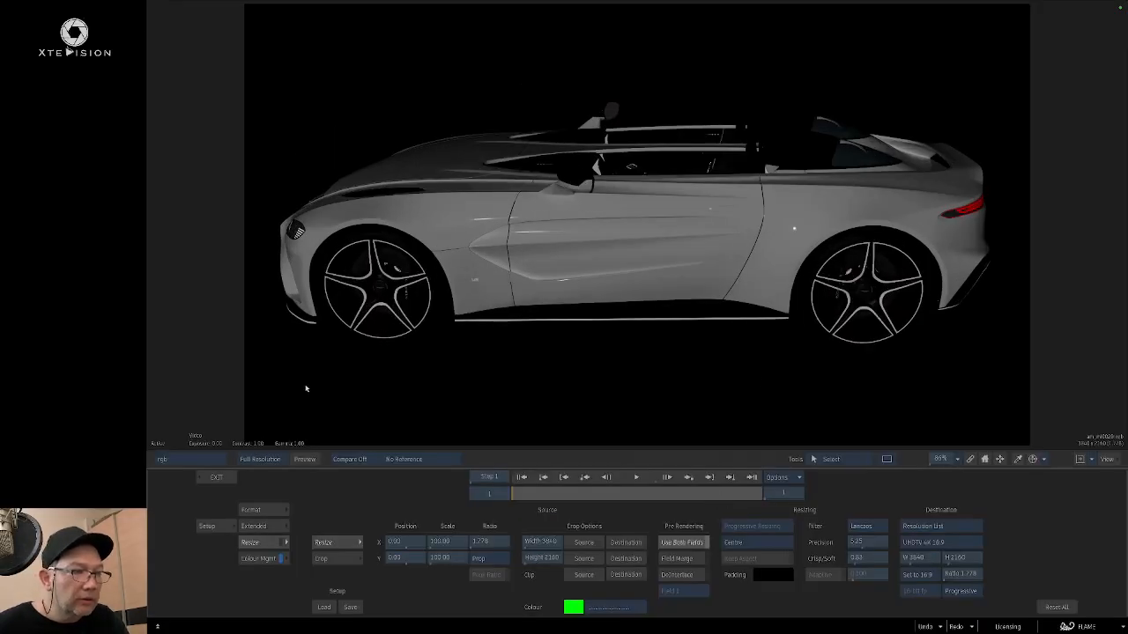
pyautogui.click(184, 464)
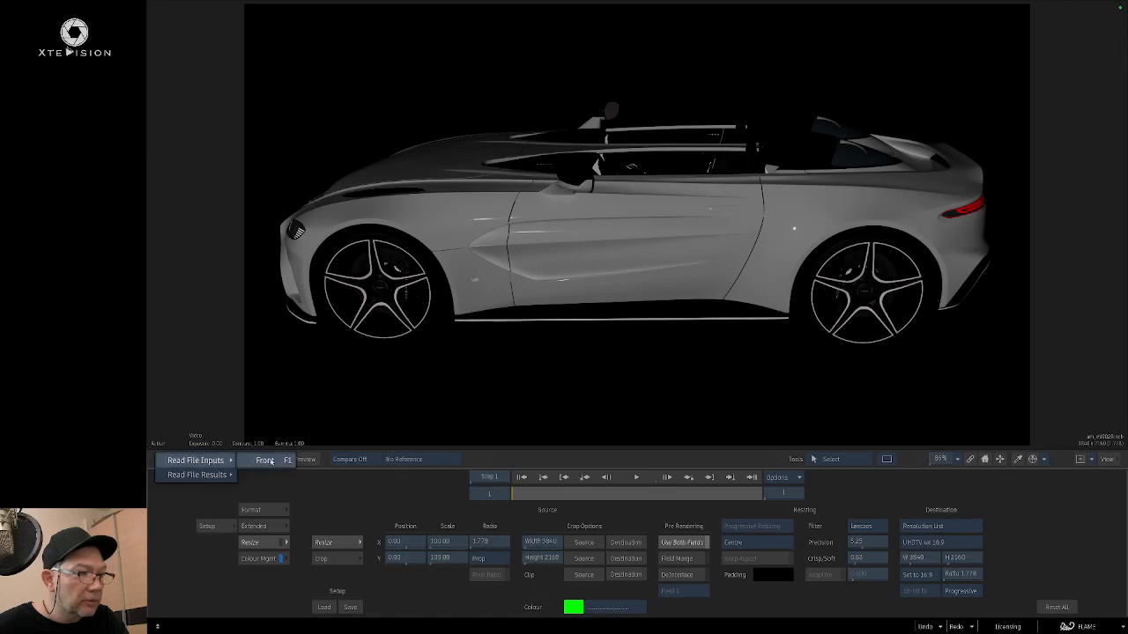
pyautogui.click(207, 459)
pyautogui.click(190, 459)
pyautogui.moveTo(199, 474)
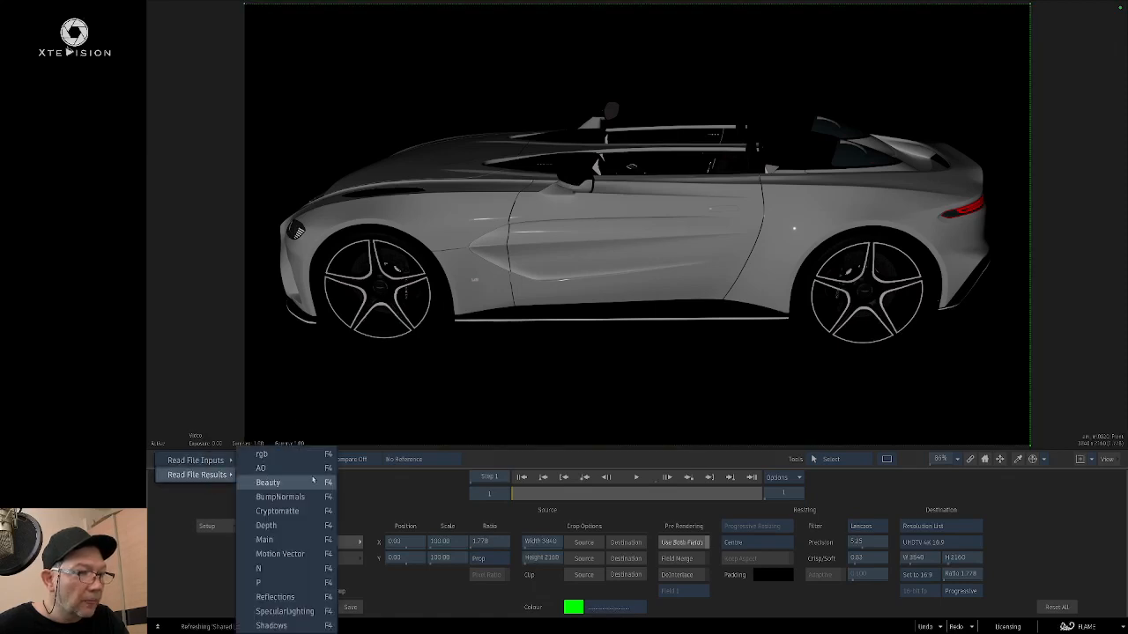
pyautogui.click(269, 482)
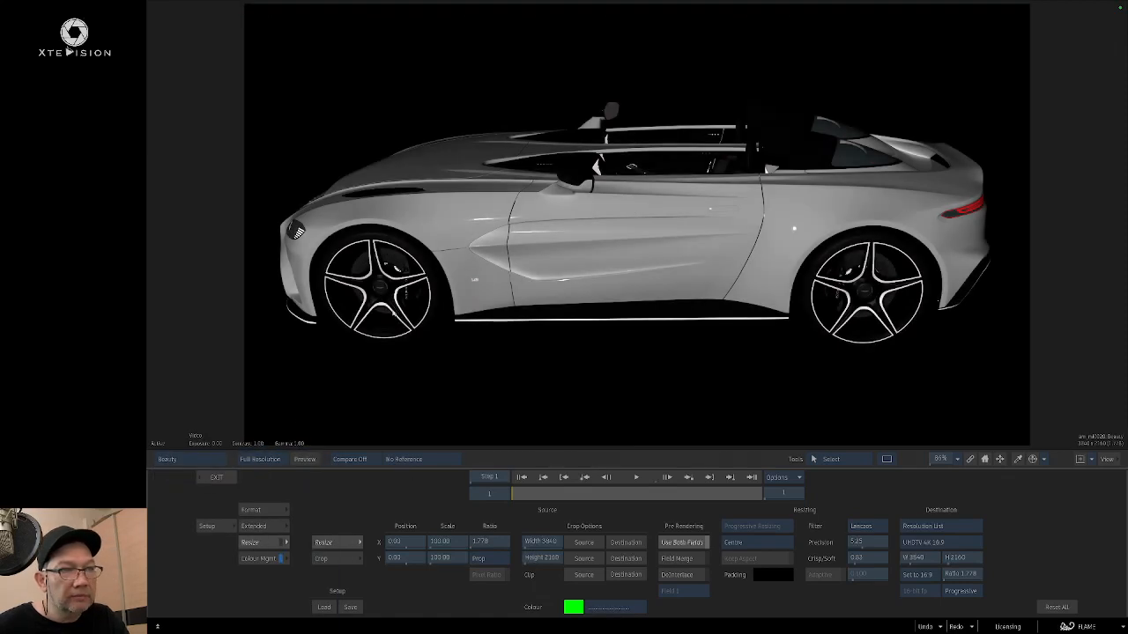
# Step: View the clip's BumpNormals pass, followed by its Cryptomatte pass
pyautogui.click(181, 459)
pyautogui.moveTo(198, 476)
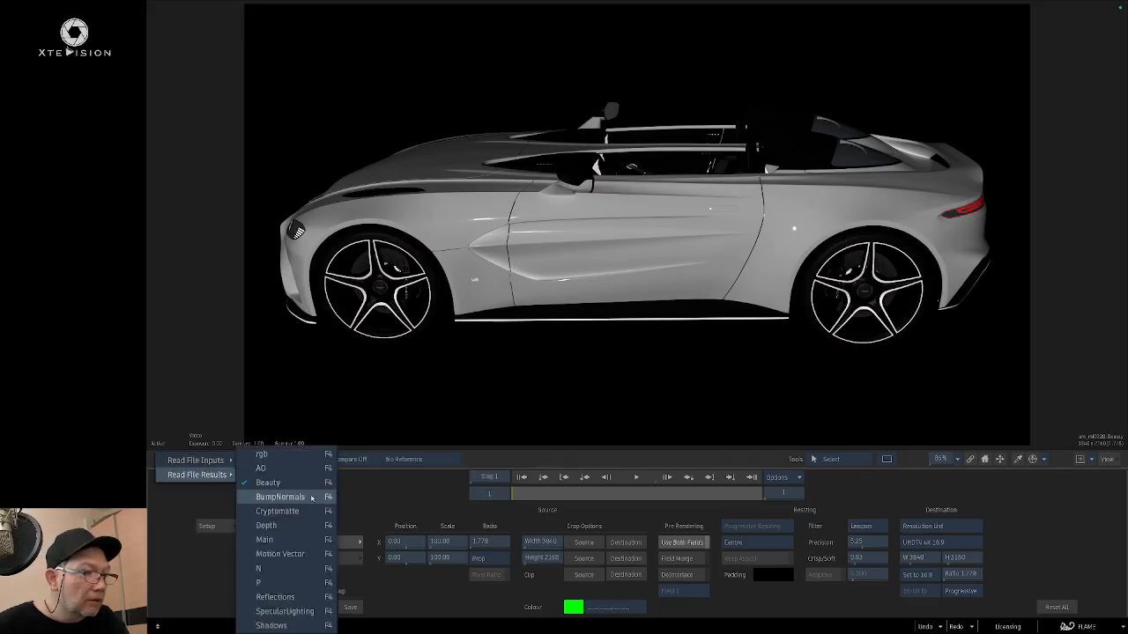
pyautogui.click(312, 500)
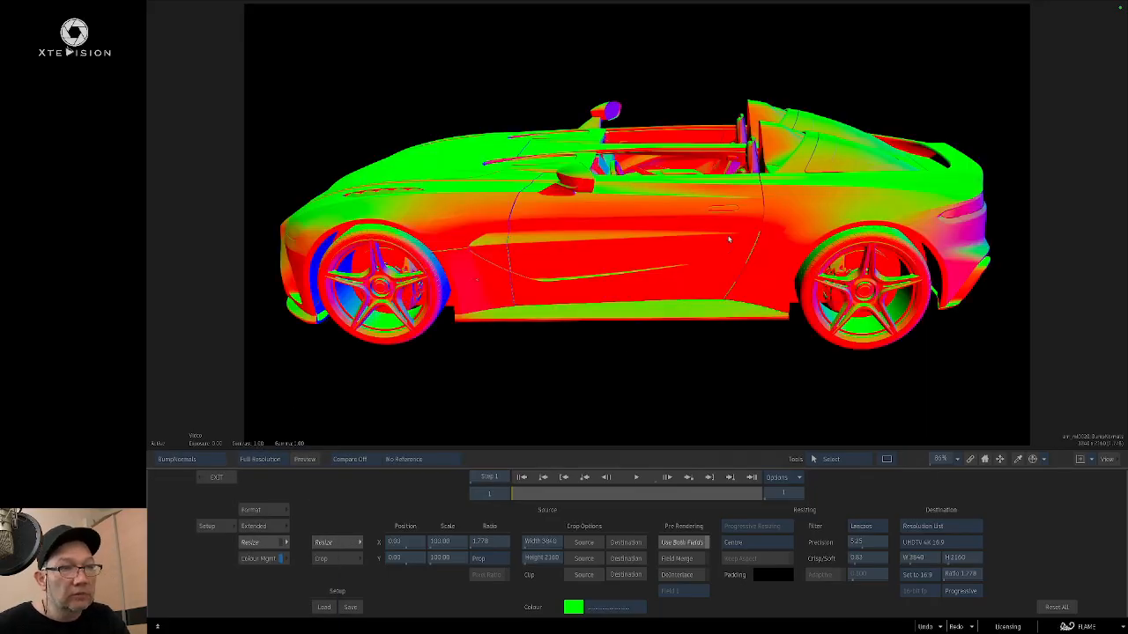
pyautogui.click(185, 459)
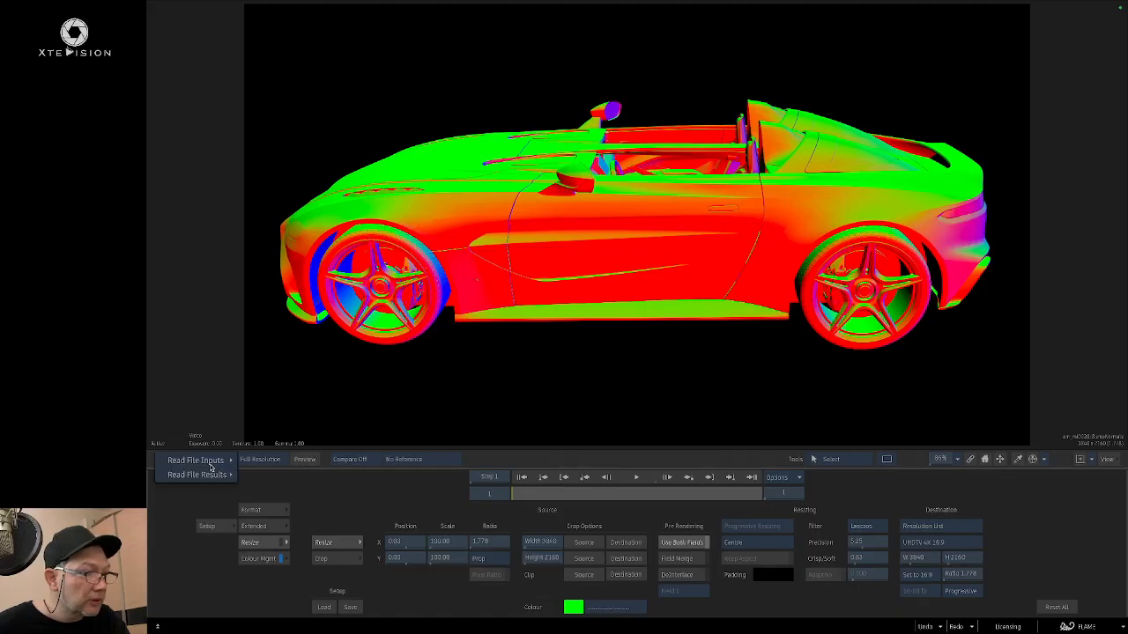
pyautogui.moveTo(198, 475)
pyautogui.click(279, 511)
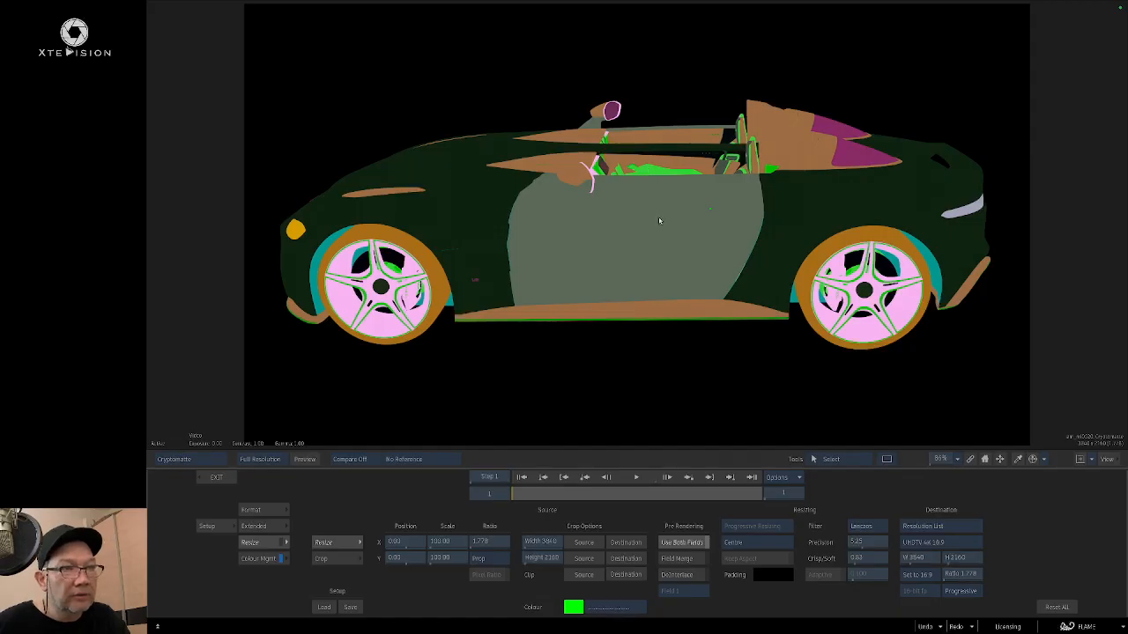
# Step: View the clip's Depth pass, followed by its Main pass
pyautogui.click(218, 459)
pyautogui.moveTo(226, 476)
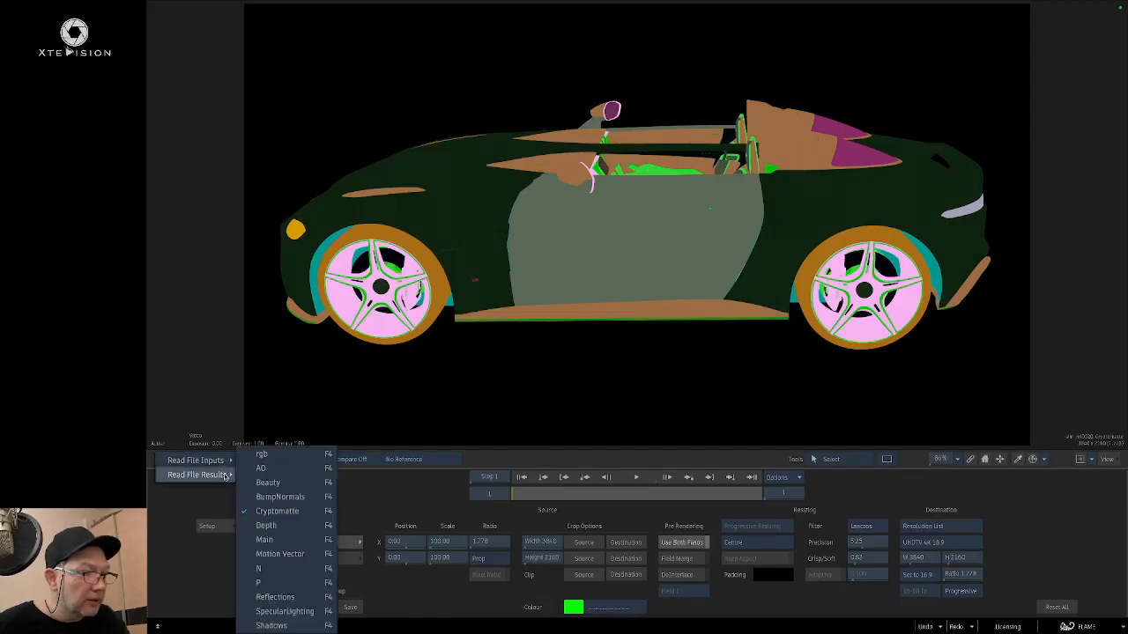
pyautogui.click(300, 526)
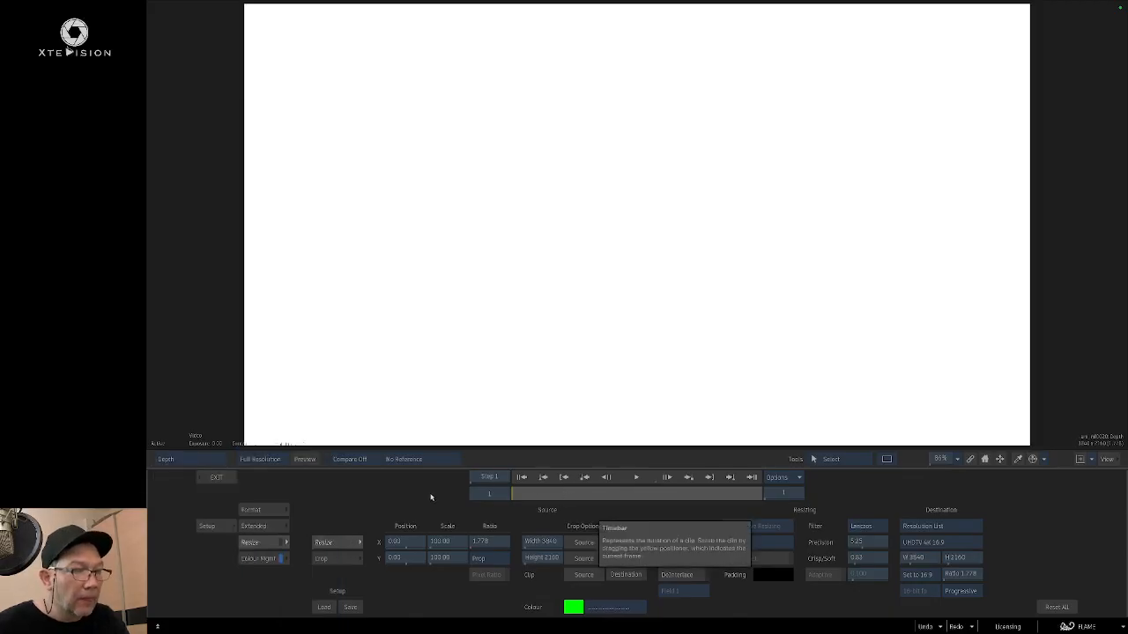
pyautogui.click(215, 462)
pyautogui.moveTo(220, 475)
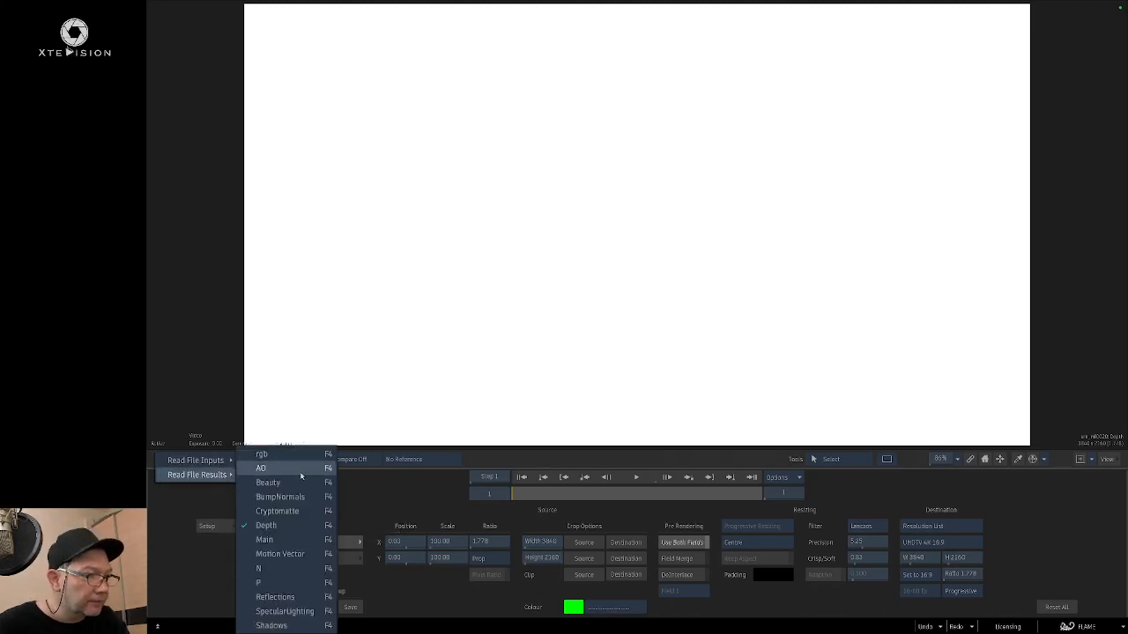
pyautogui.click(303, 540)
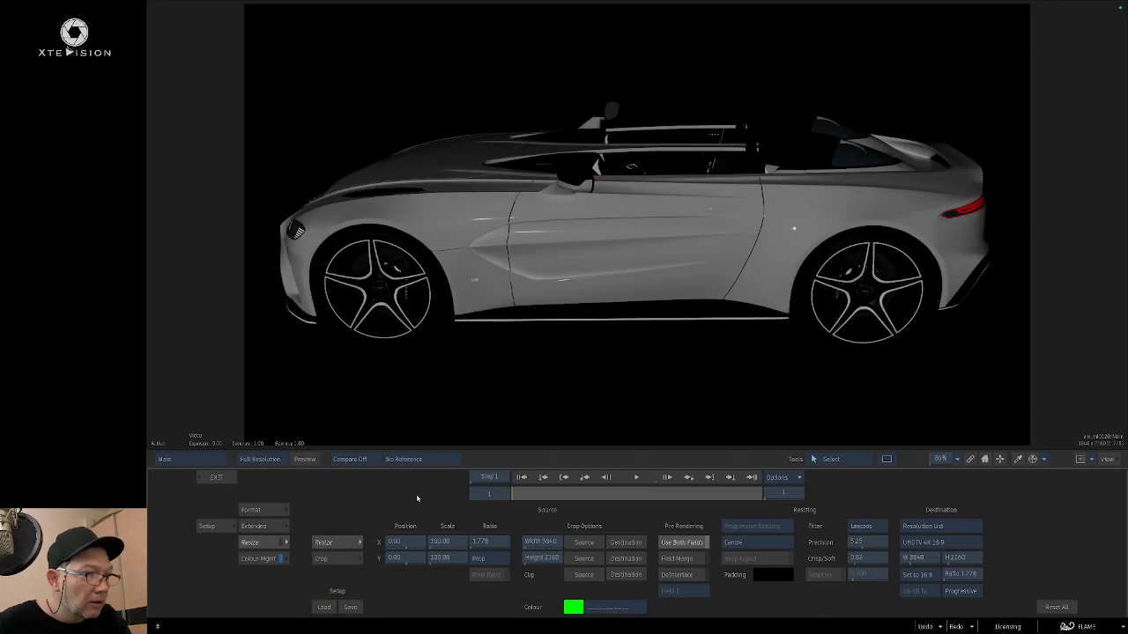
# Step: View the clip's Motion Vector pass, followed by its N (normals) pass
pyautogui.click(168, 459)
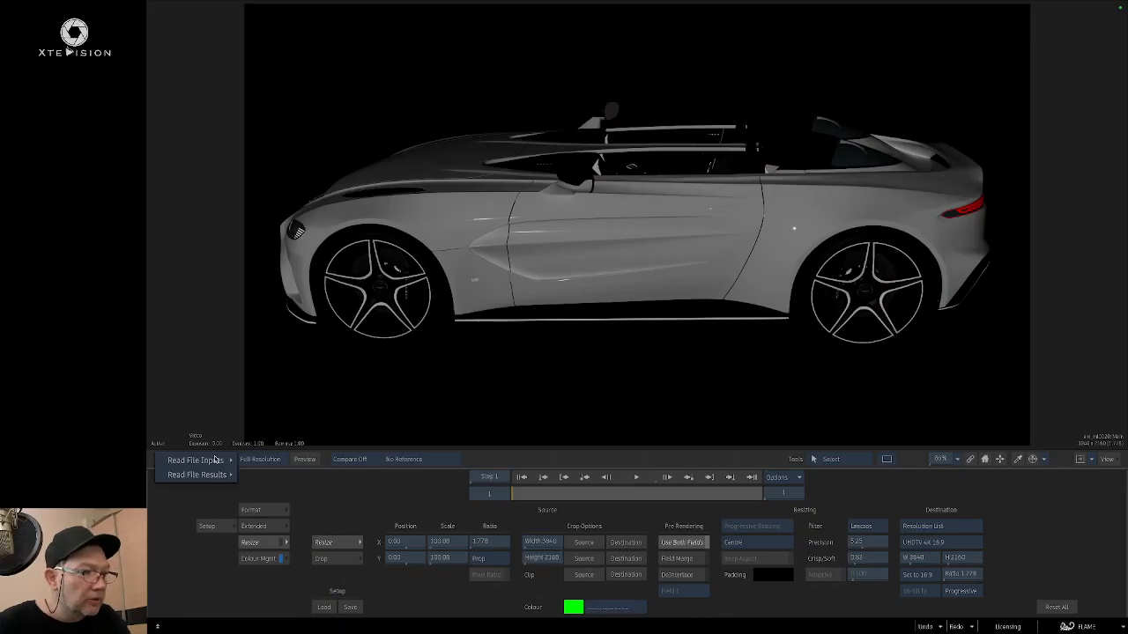
pyautogui.moveTo(207, 475)
pyautogui.click(300, 554)
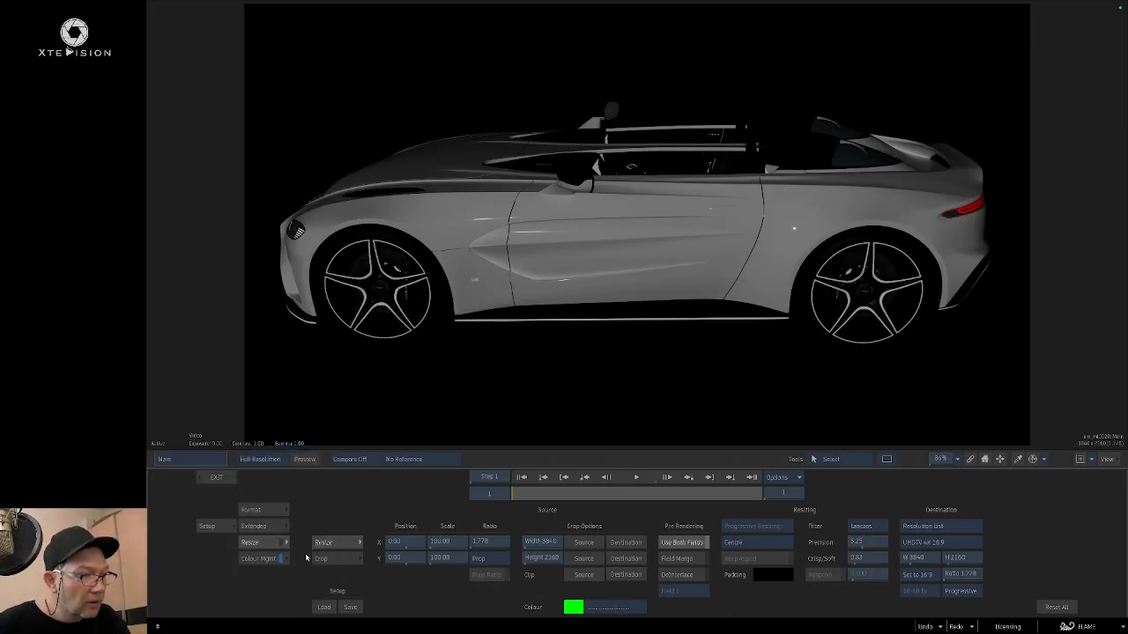
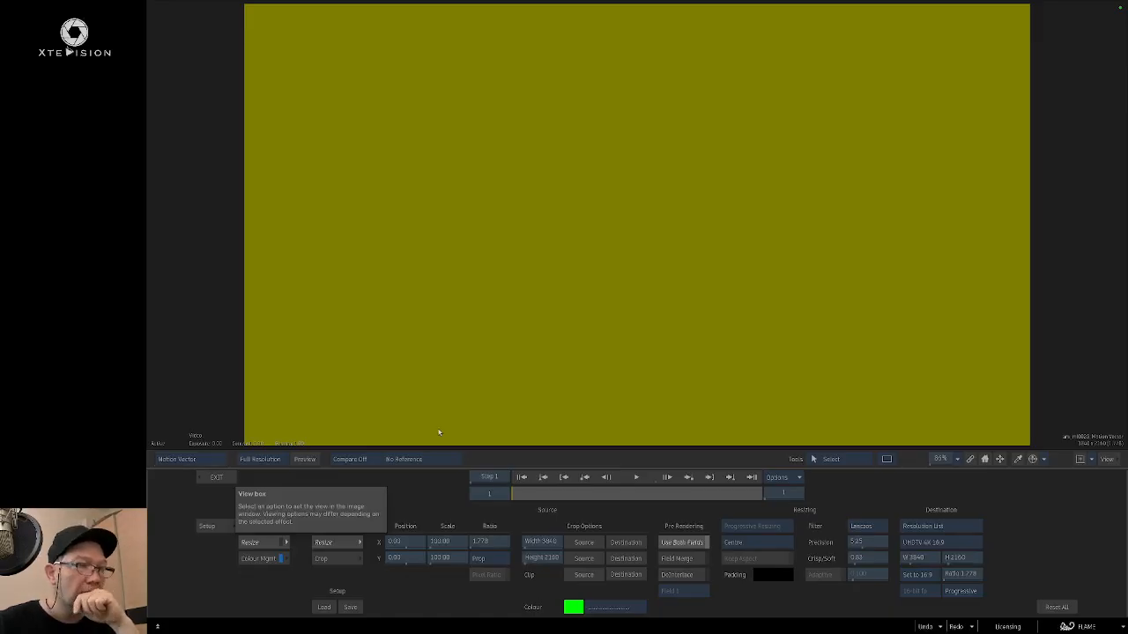
pyautogui.click(177, 459)
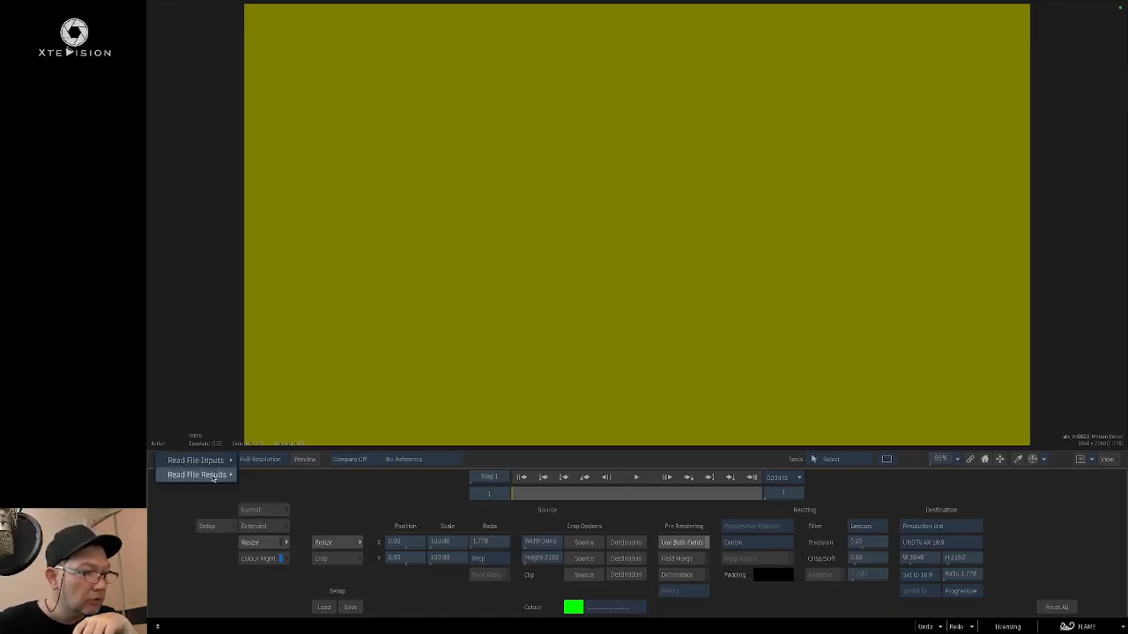
pyautogui.moveTo(199, 475)
pyautogui.click(319, 571)
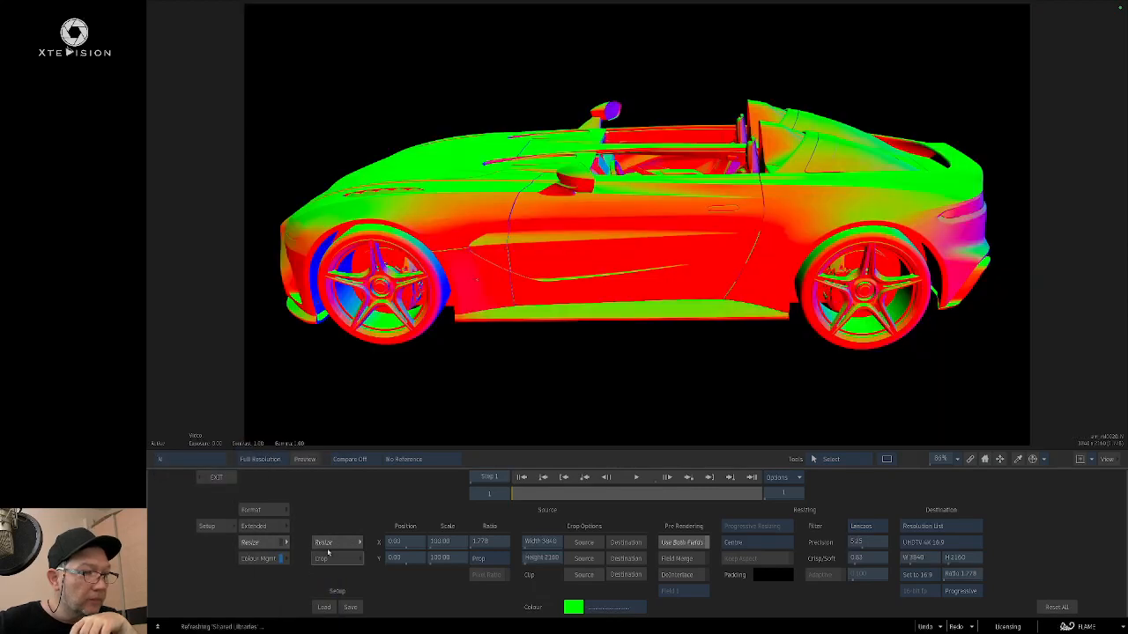
# Step: View the clip's P (position) pass, followed by its Reflections pass
pyautogui.click(216, 464)
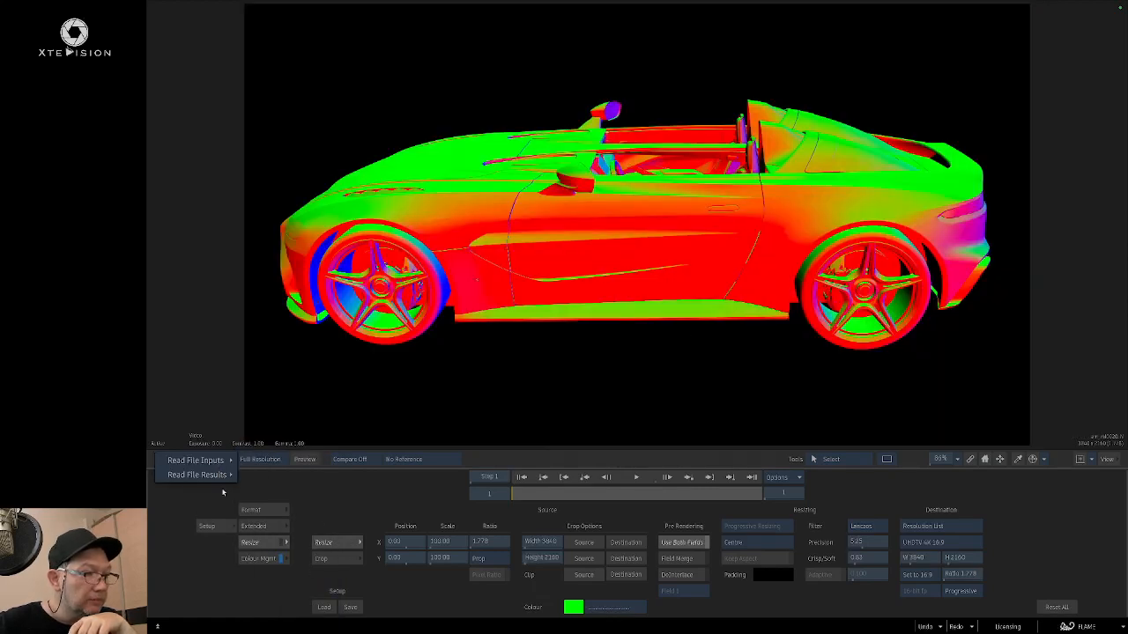
pyautogui.moveTo(226, 477)
pyautogui.click(300, 581)
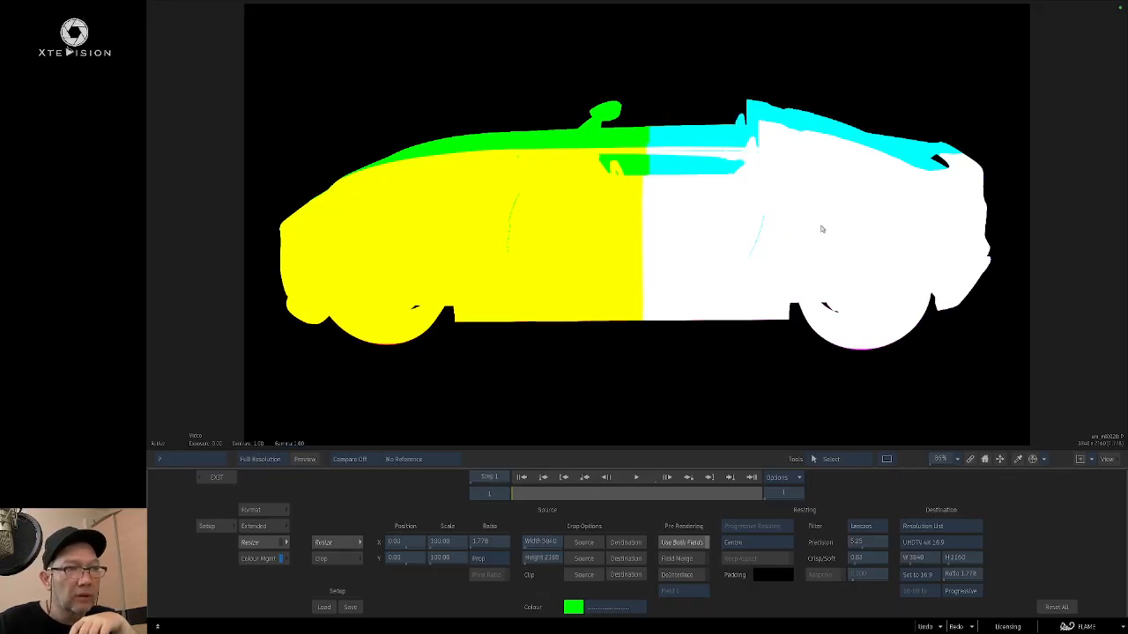
pyautogui.click(211, 459)
pyautogui.moveTo(225, 476)
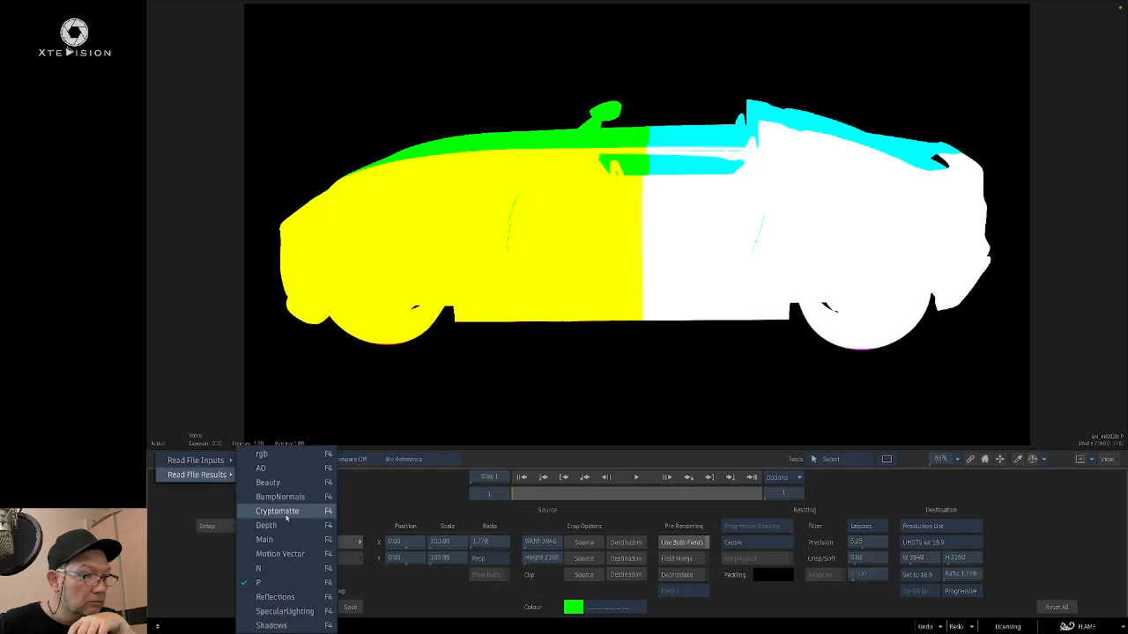
pyautogui.click(300, 583)
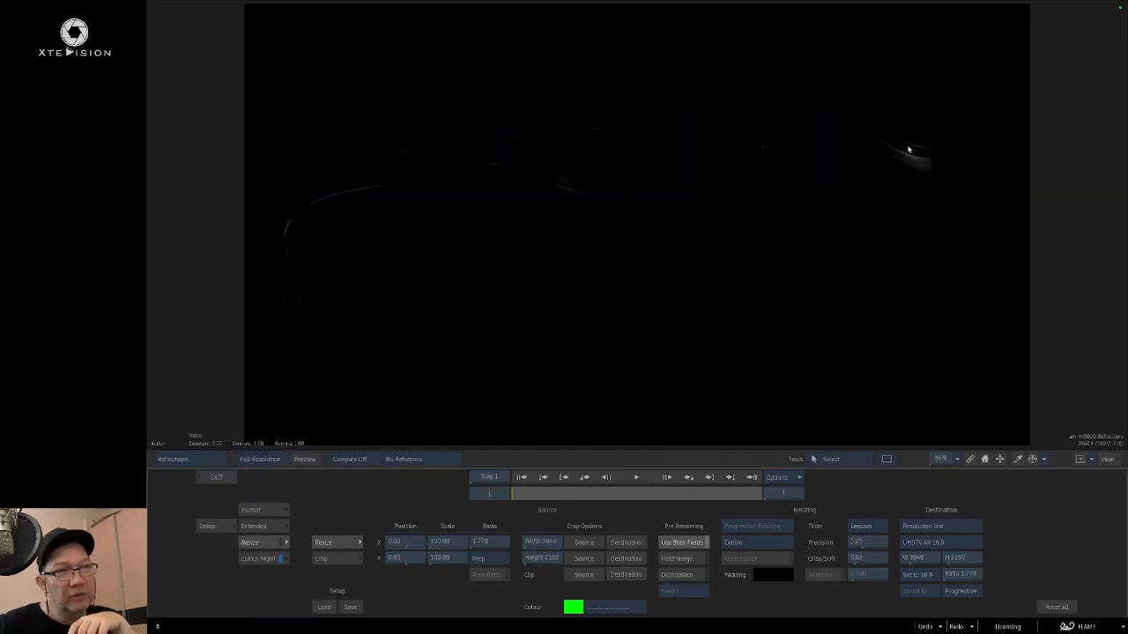
# Step: View the clip's SpecularLighting pass, followed by its Shadows pass, and return to the timeline
pyautogui.click(208, 460)
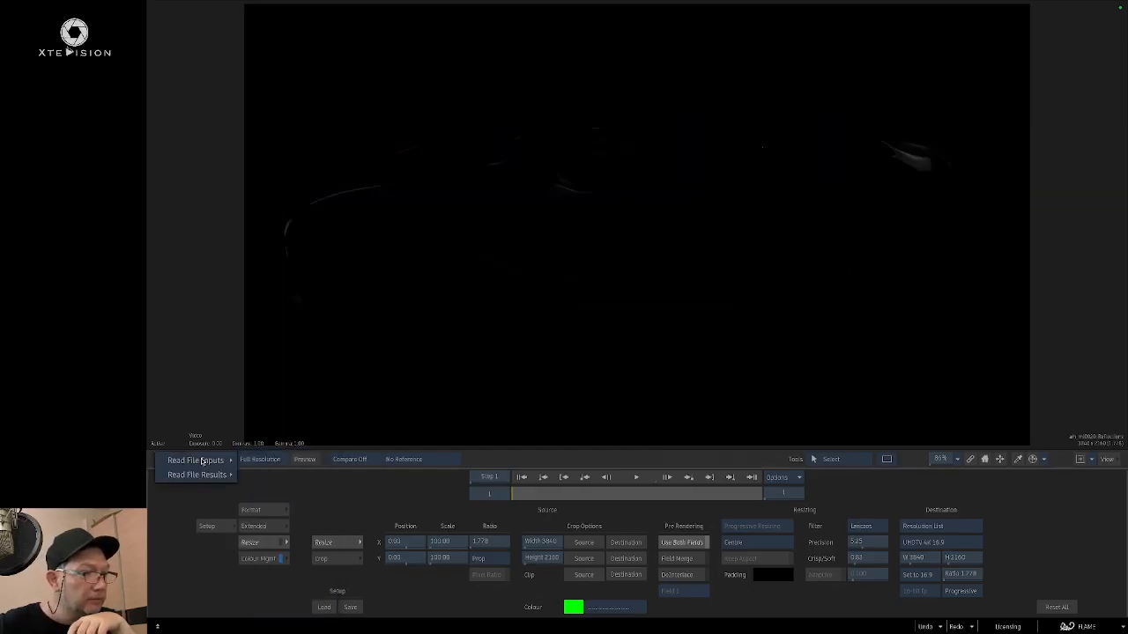
pyautogui.moveTo(214, 476)
pyautogui.click(315, 614)
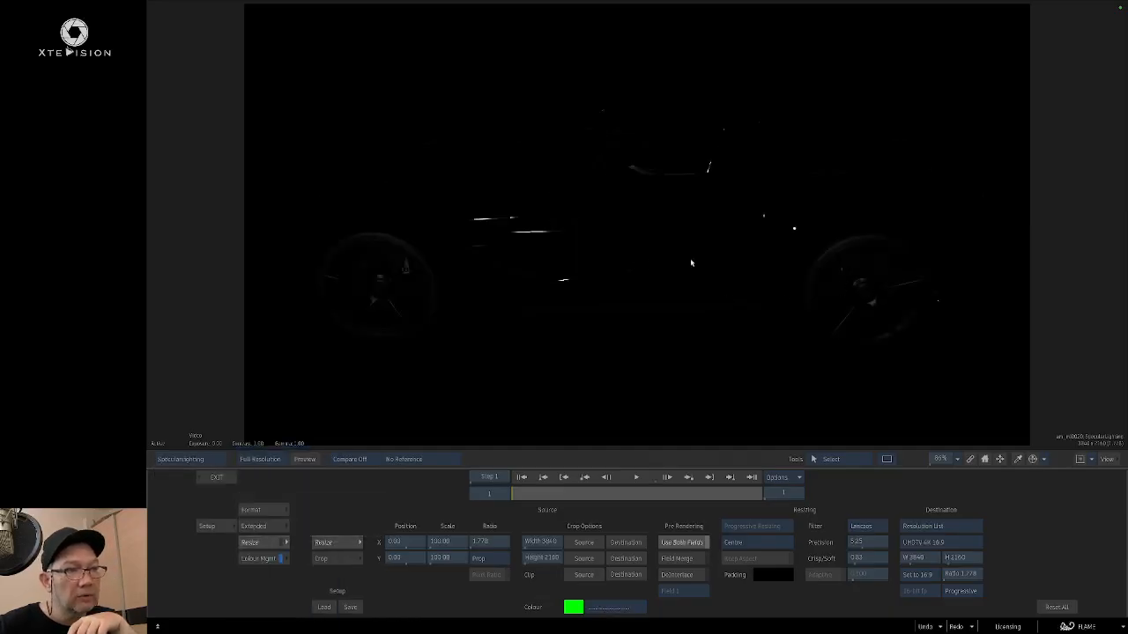
pyautogui.click(188, 461)
pyautogui.moveTo(211, 475)
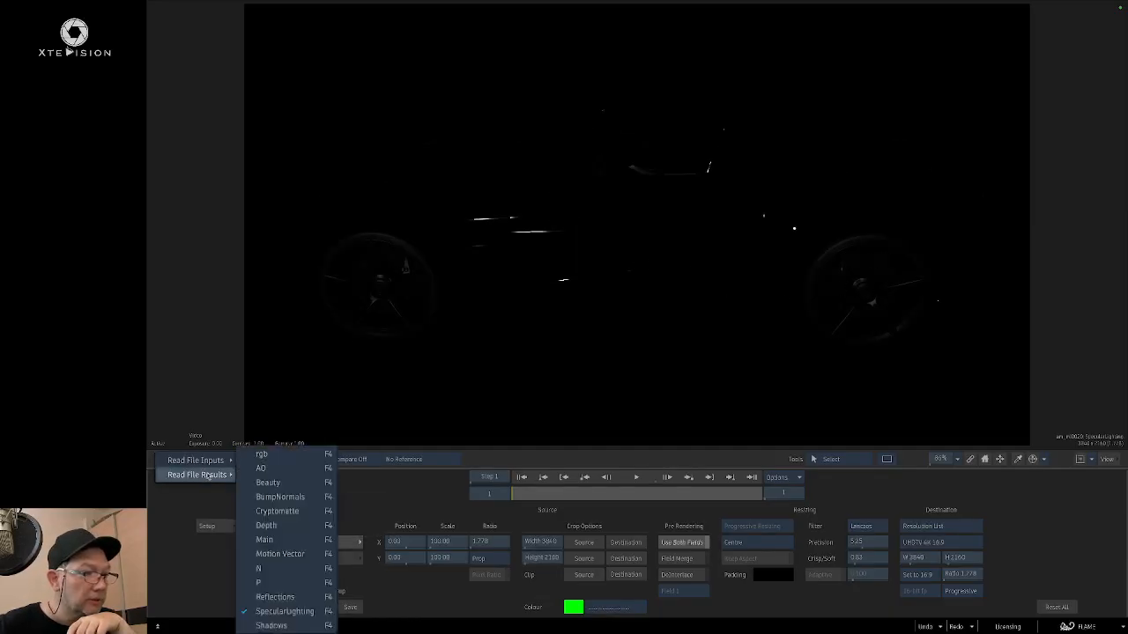
pyautogui.click(310, 625)
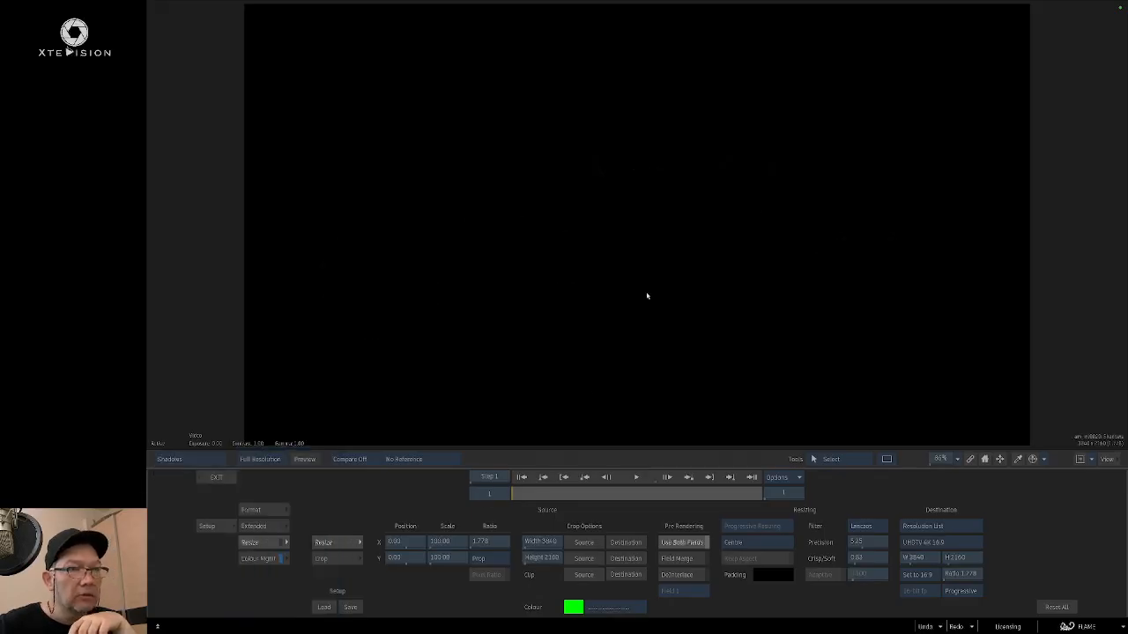
pyautogui.click(216, 477)
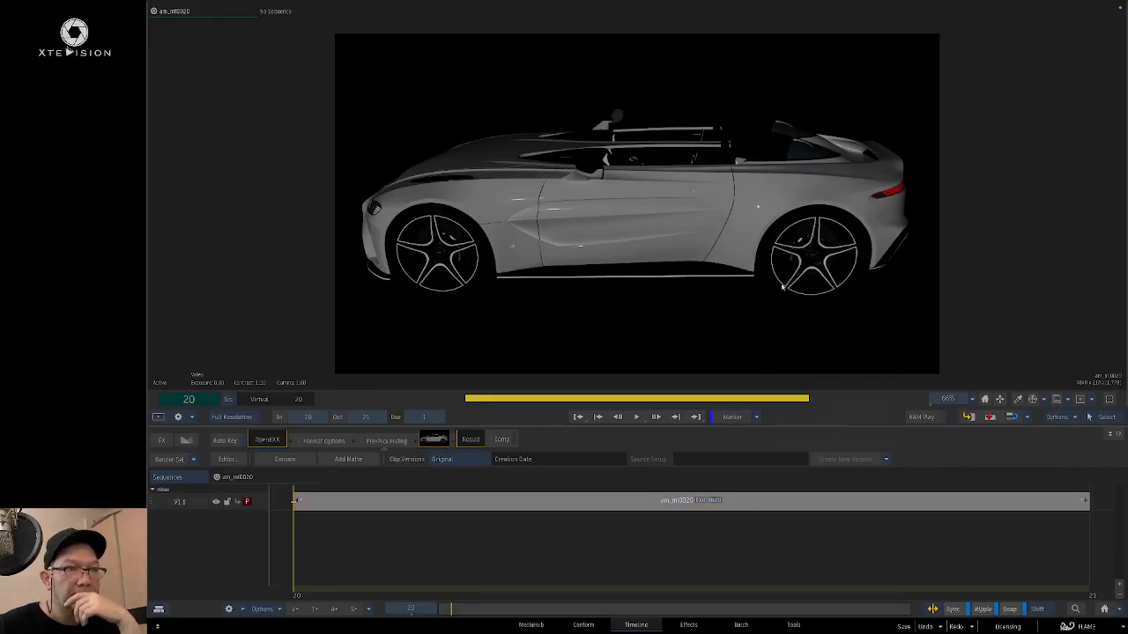
# Step: Show the reels and start the ComfyUI EXR workflow selection for the am_ml0020 clip
pyautogui.rightClick(647, 501)
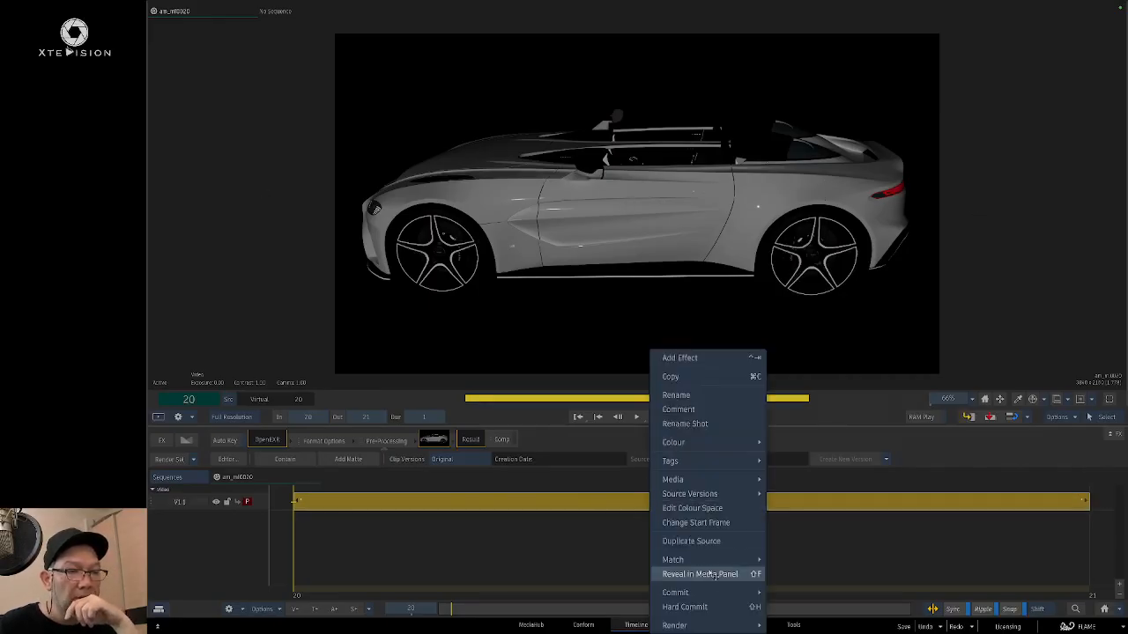
pyautogui.moveTo(146, 216)
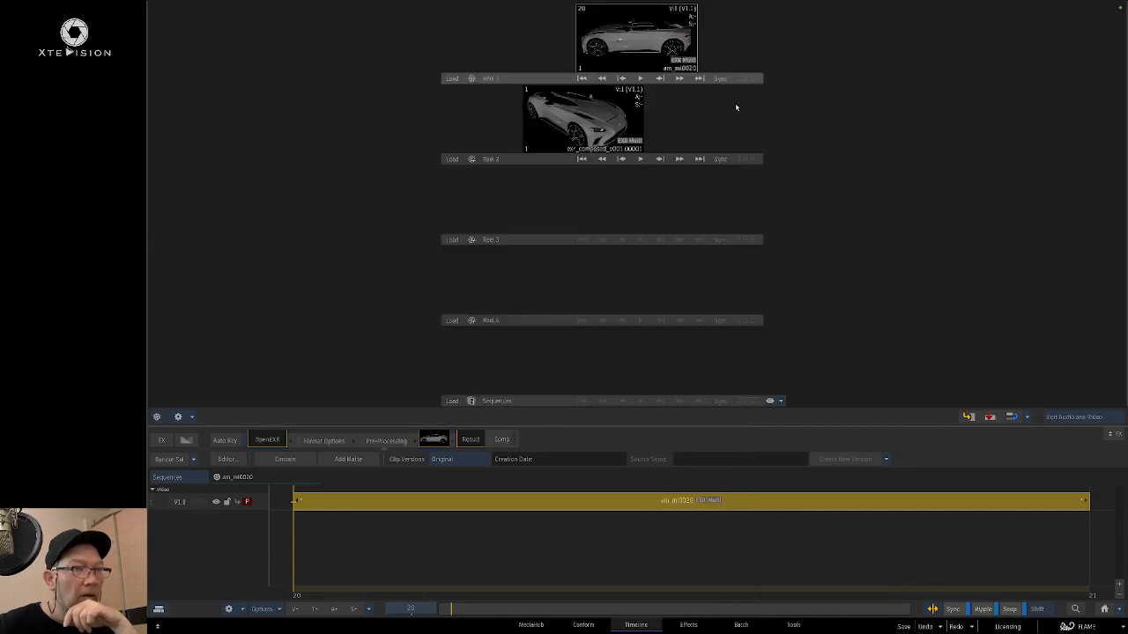
pyautogui.rightClick(606, 51)
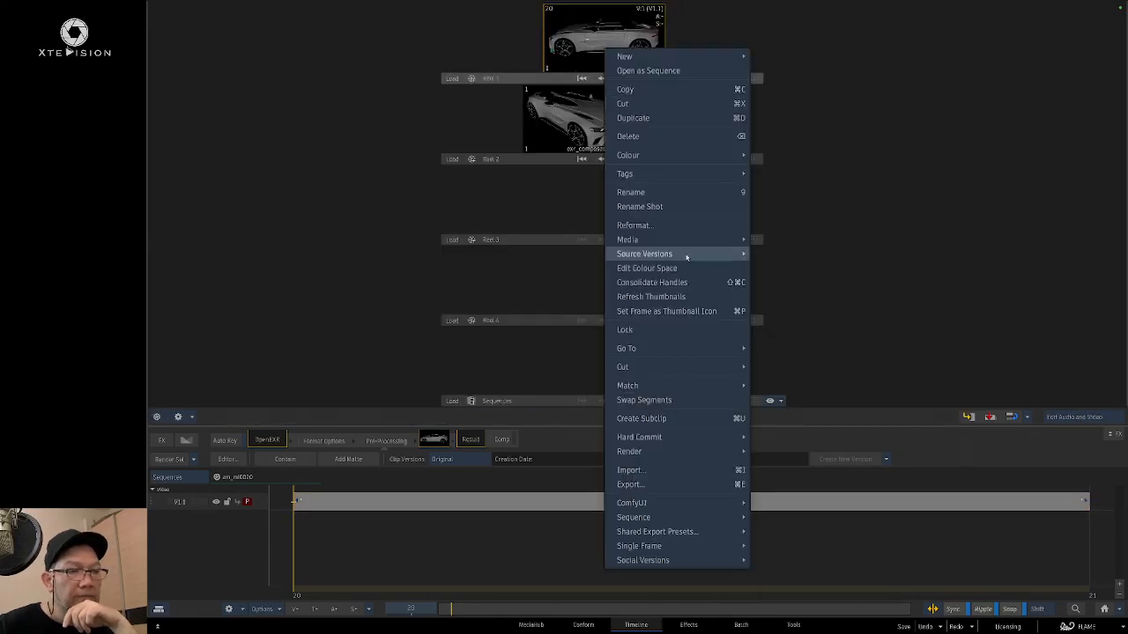
pyautogui.moveTo(739, 502)
pyautogui.click(793, 503)
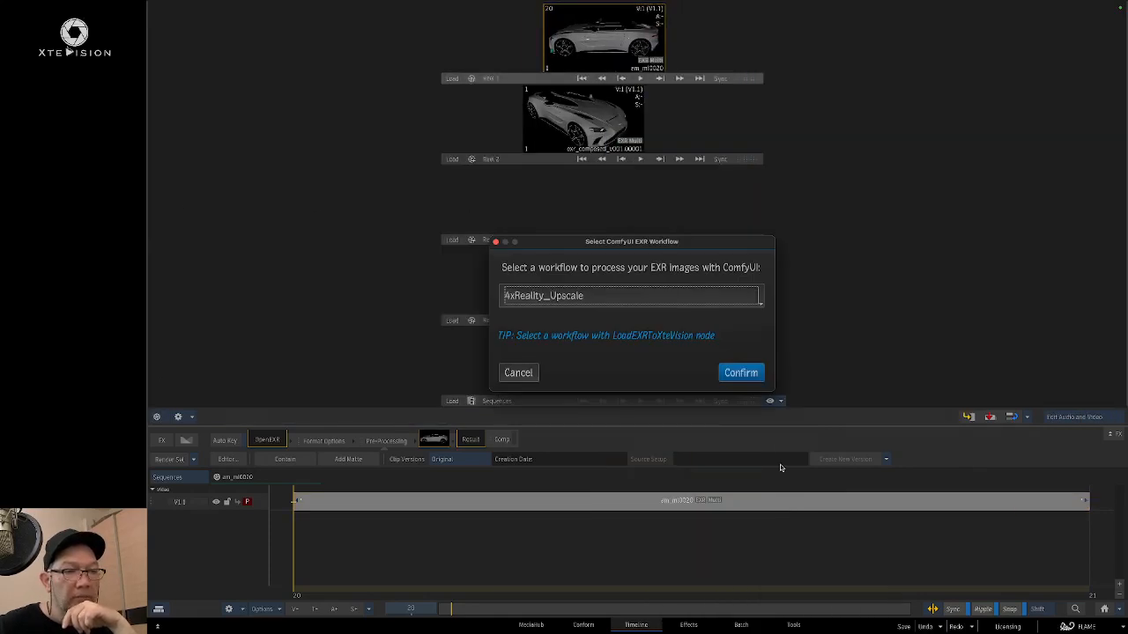
# Step: Choose the ToonYou workflow for processing the EXR images with ComfyUI and confirm it
pyautogui.click(645, 300)
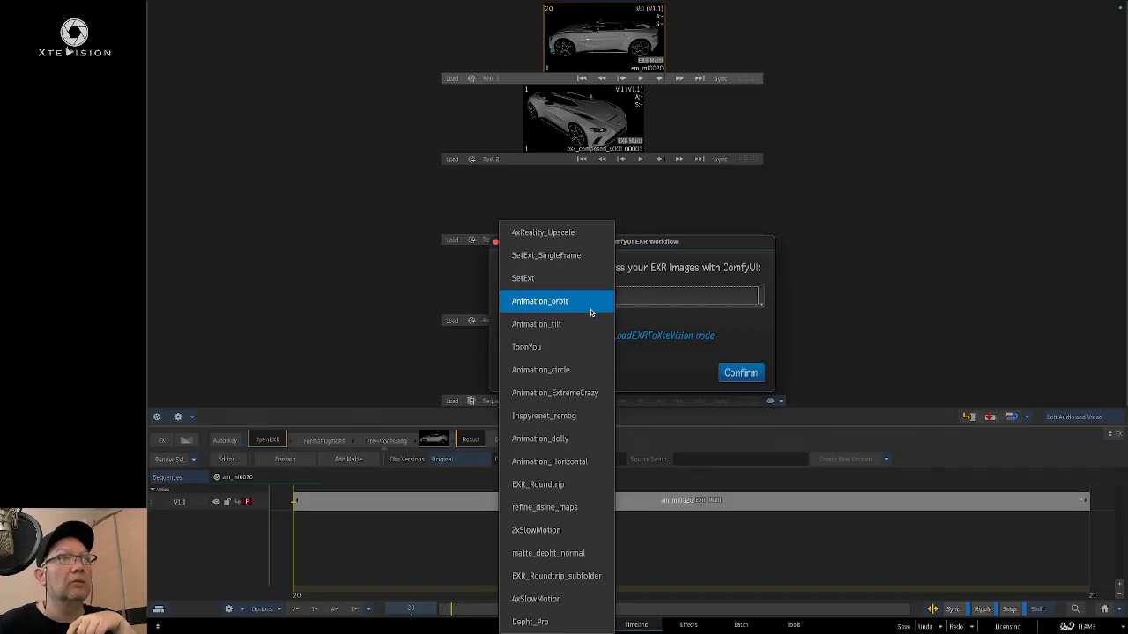
pyautogui.click(555, 233)
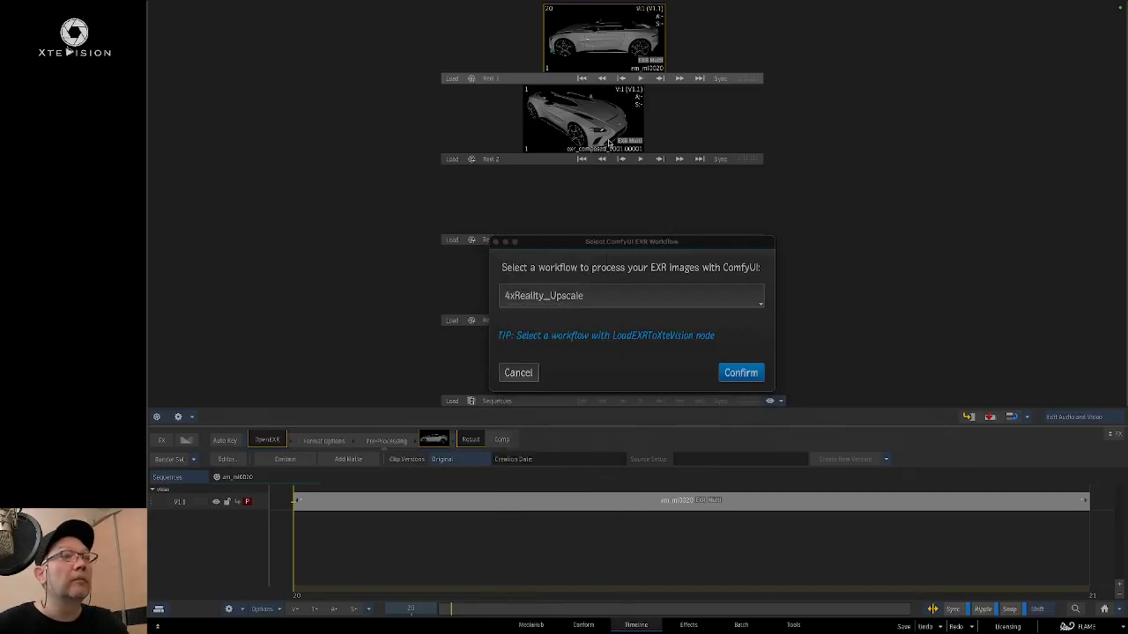
pyautogui.moveTo(657, 245); pyautogui.dragTo(659, 210)
pyautogui.click(634, 257)
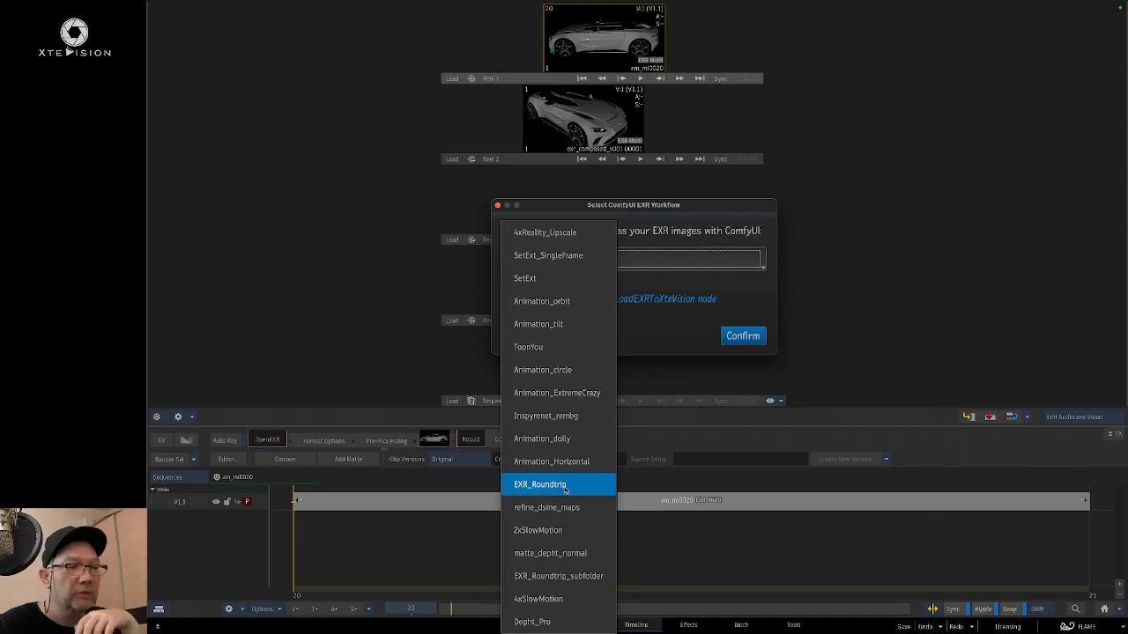
pyautogui.click(584, 346)
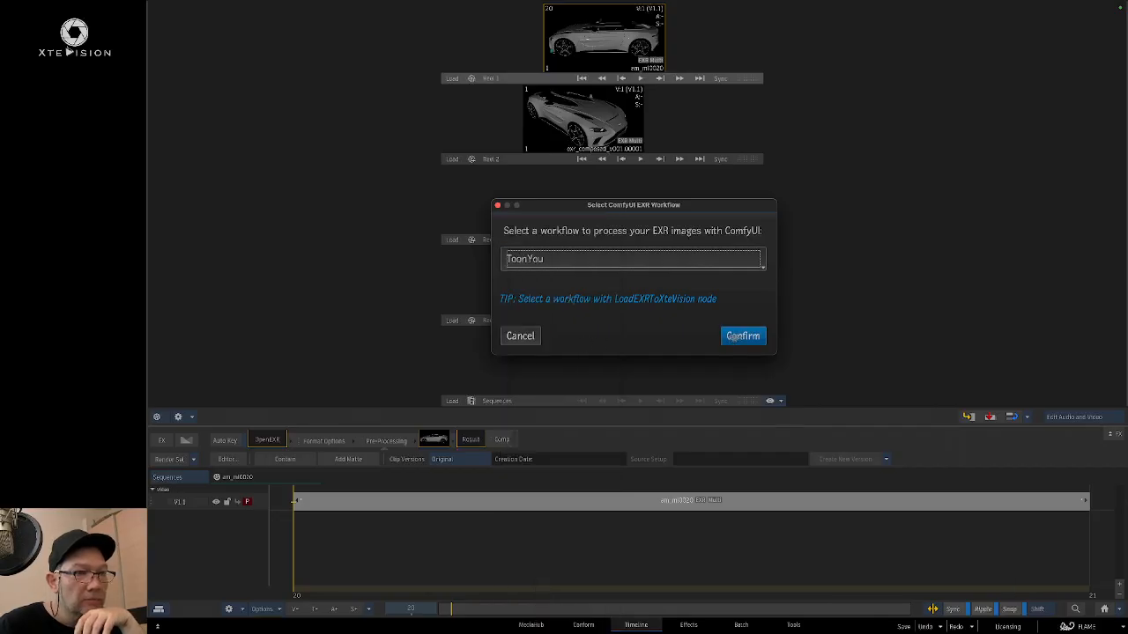
pyautogui.click(744, 336)
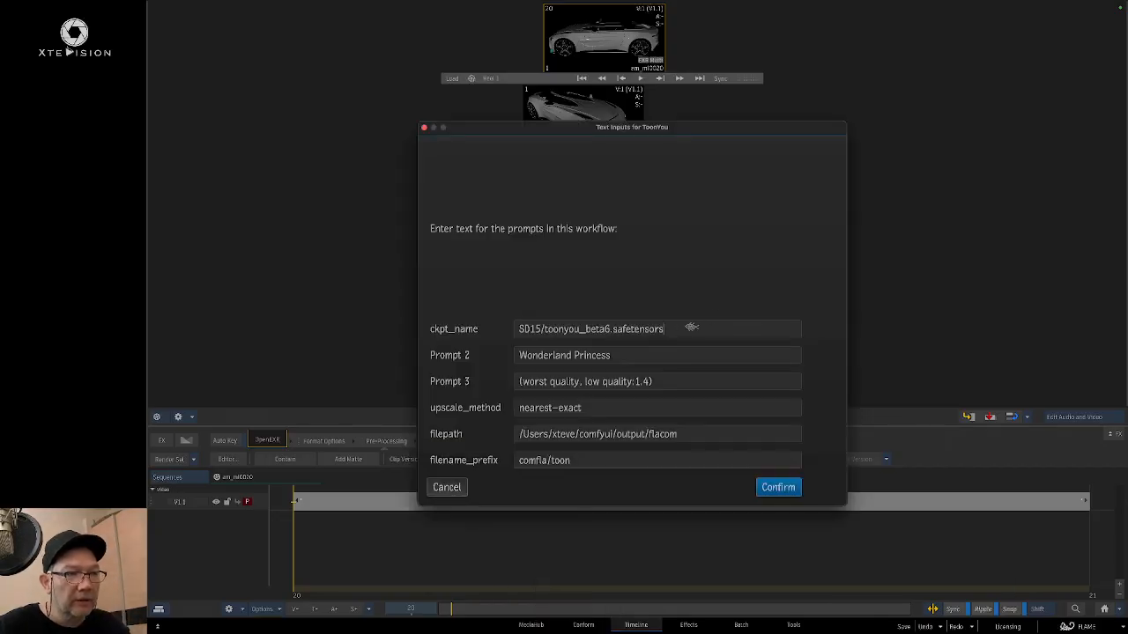
# Step: Set Prompt 2 of the ToonYou workflow to "super car"
pyautogui.click(683, 410)
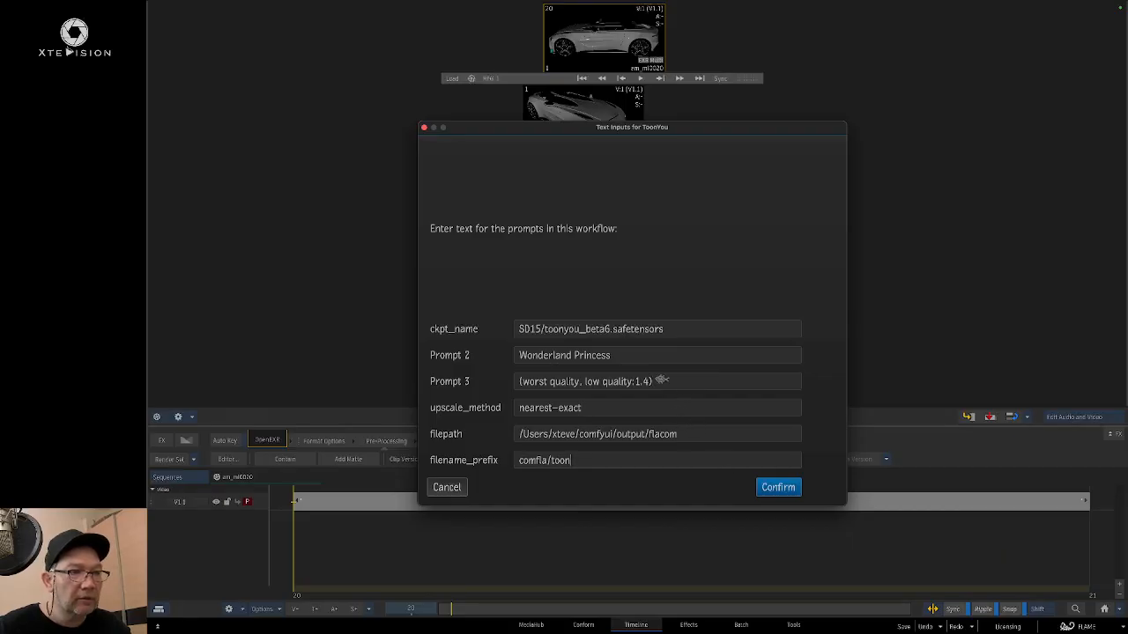
pyautogui.click(653, 357)
pyautogui.moveTo(681, 355); pyautogui.dragTo(482, 353)
pyautogui.click(665, 349)
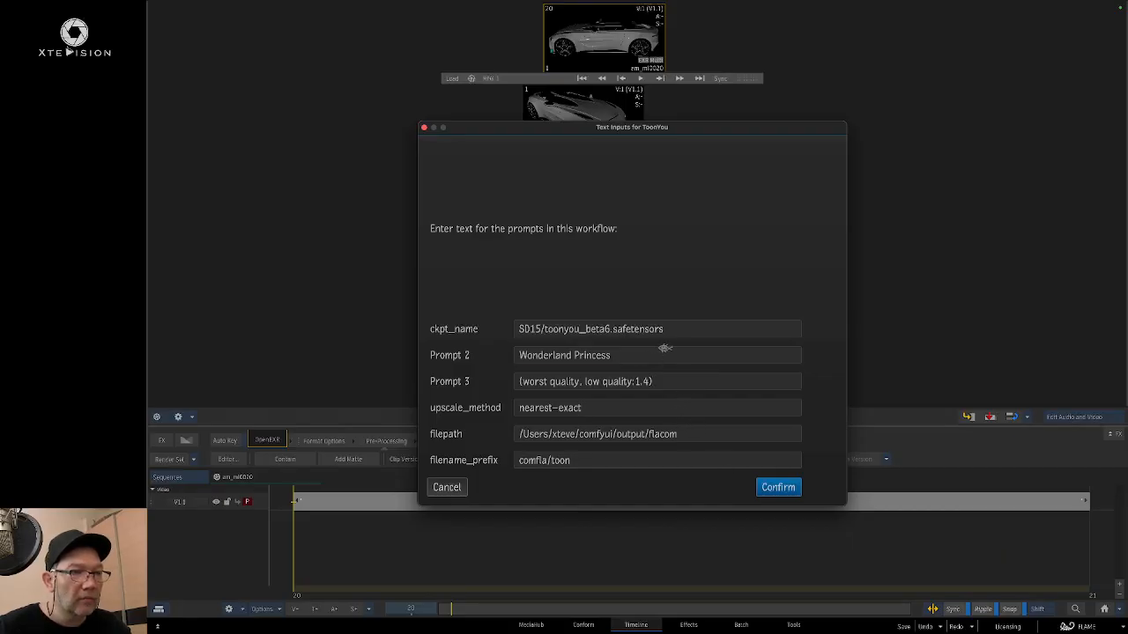
pyautogui.tripleClick(642, 355)
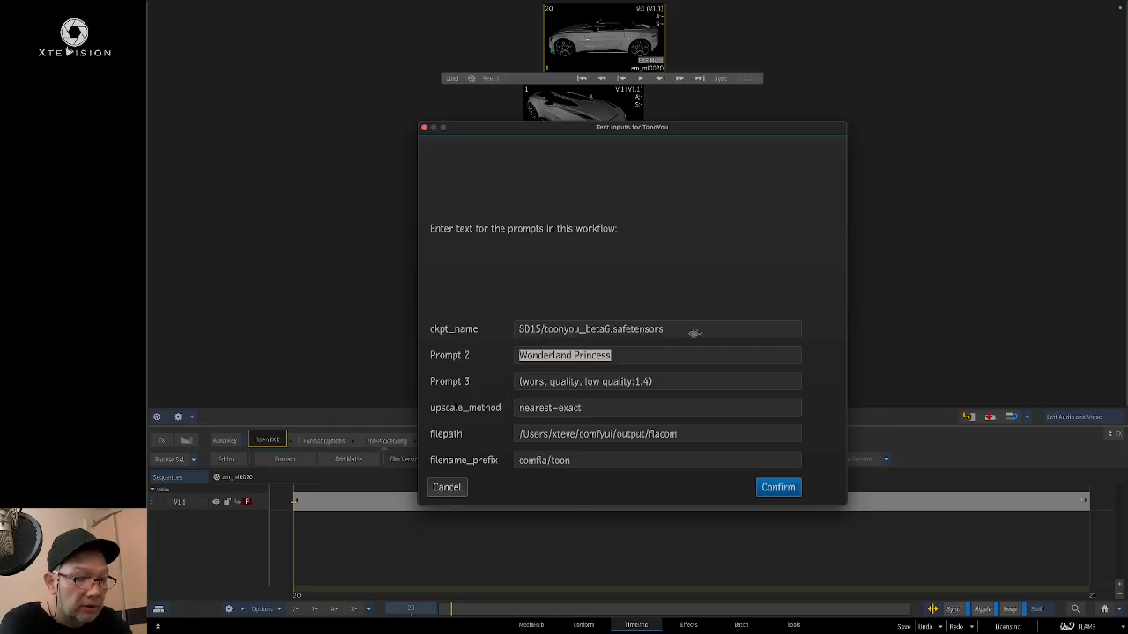
pyautogui.write('super car')
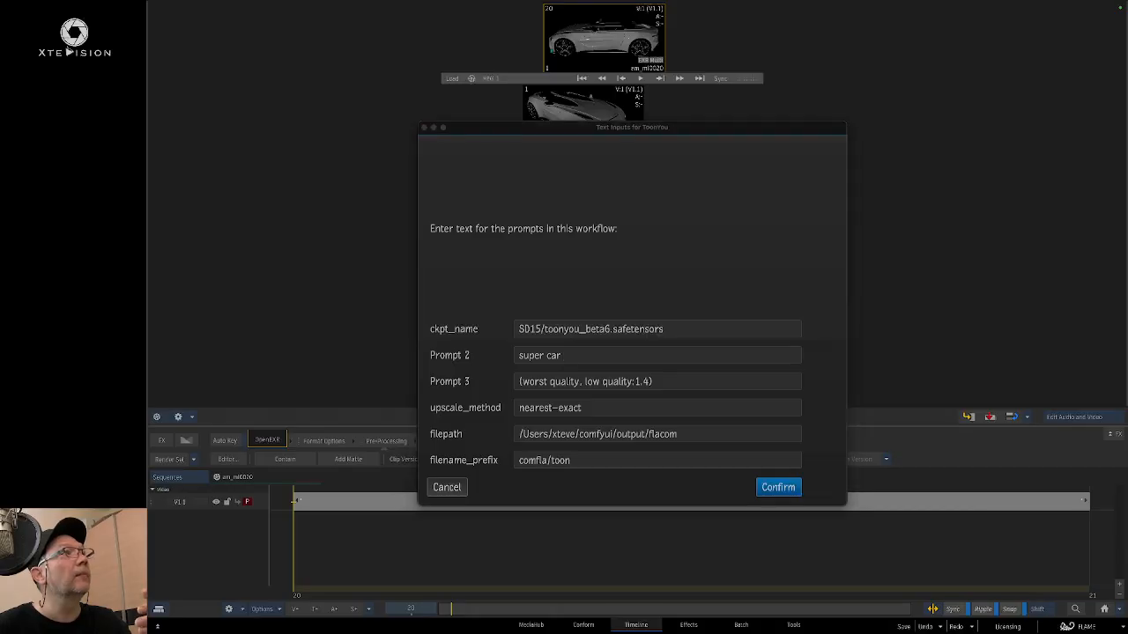
# Step: Switch to Terminal and widen its window to read the available EXR layers in the ComfyUI log
pyautogui.moveTo(147, 77); pyautogui.dragTo(389, 93)
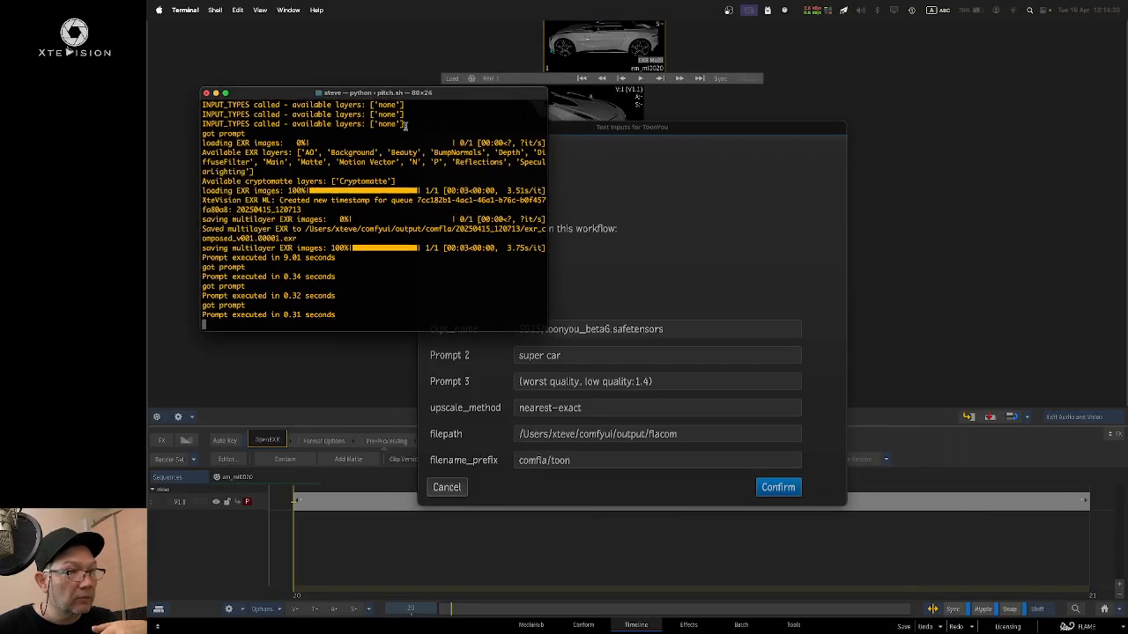
pyautogui.moveTo(547, 168); pyautogui.dragTo(1108, 116)
pyautogui.moveTo(926, 92); pyautogui.dragTo(908, 45)
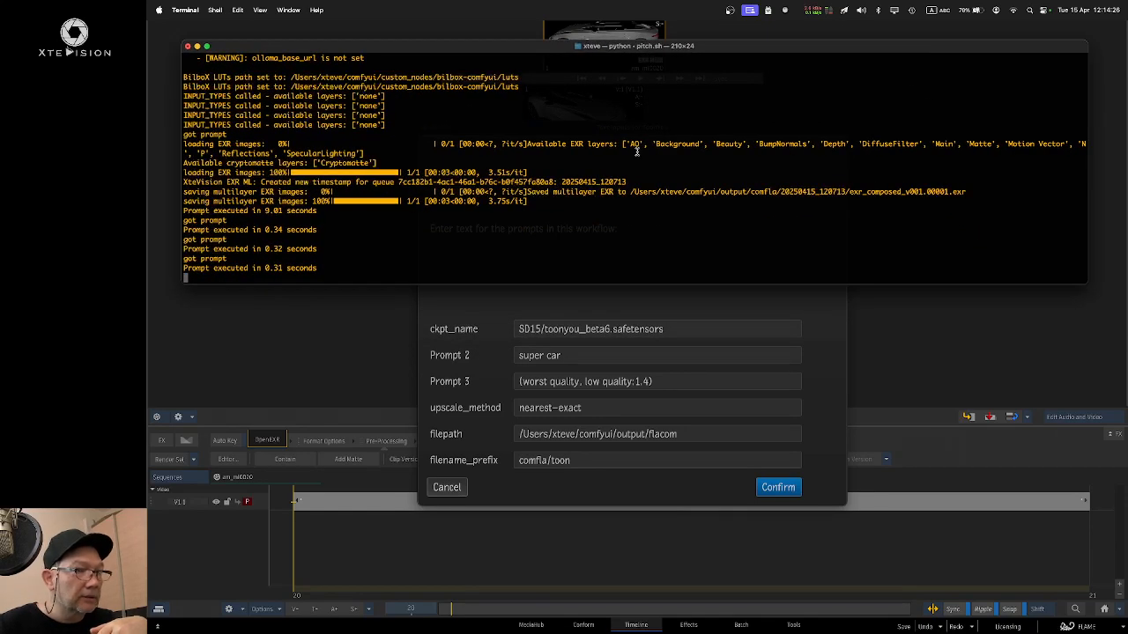
pyautogui.moveTo(509, 51); pyautogui.dragTo(495, 62)
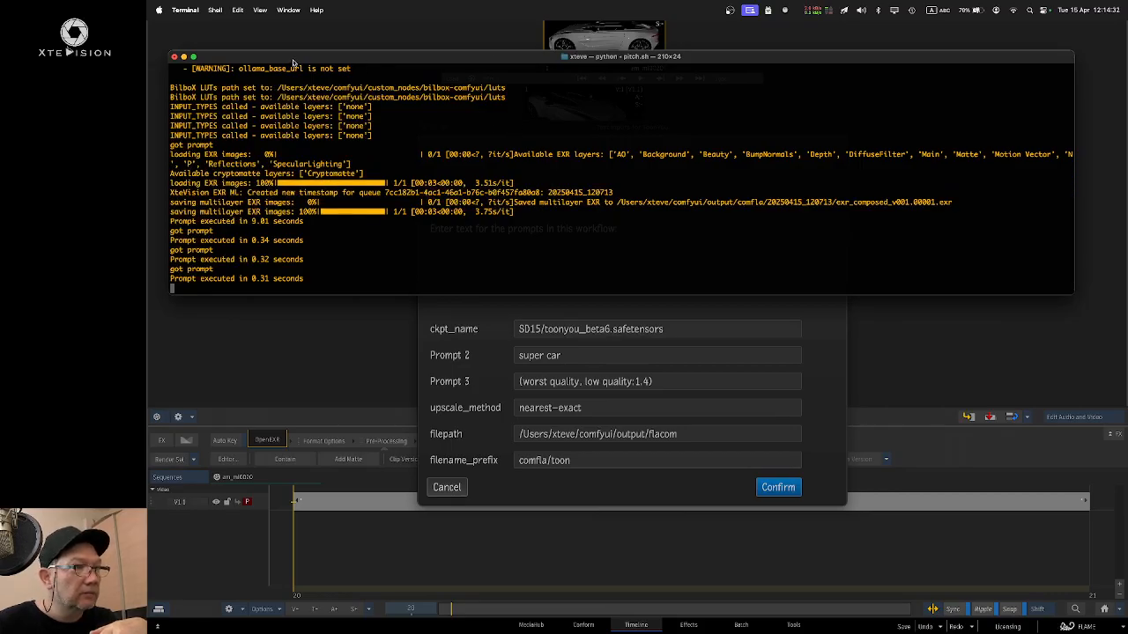
pyautogui.moveTo(293, 61); pyautogui.dragTo(298, 68)
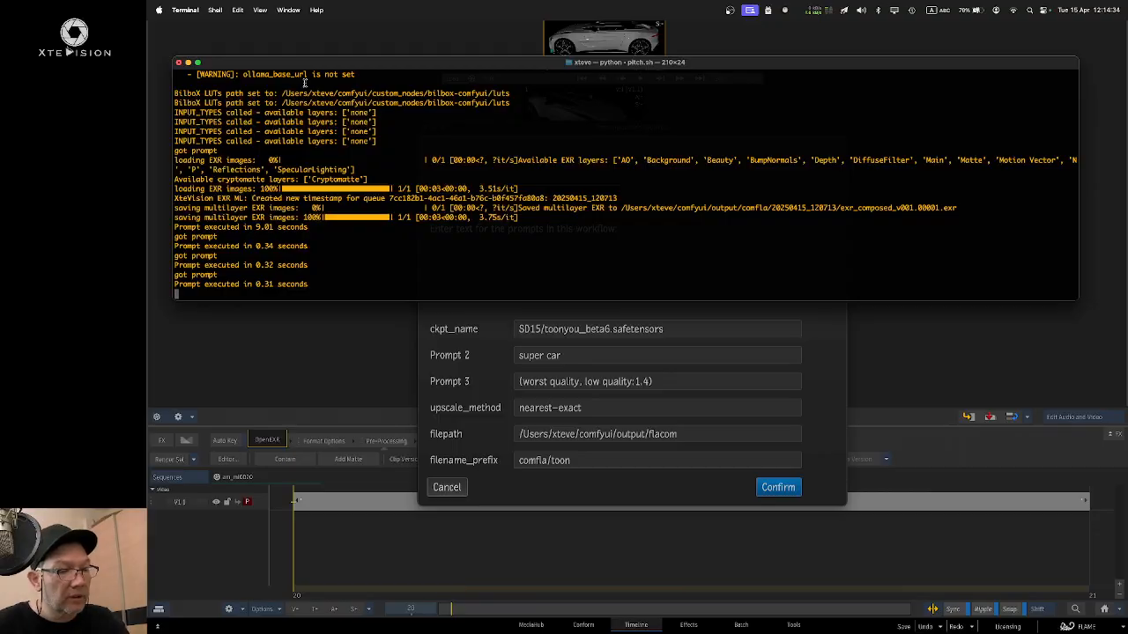
# Step: Switch to ComfyUI in Chromium and open the filepath value of the XteVision MultiLayer EXR Loader node
pyautogui.press('super+Tab')
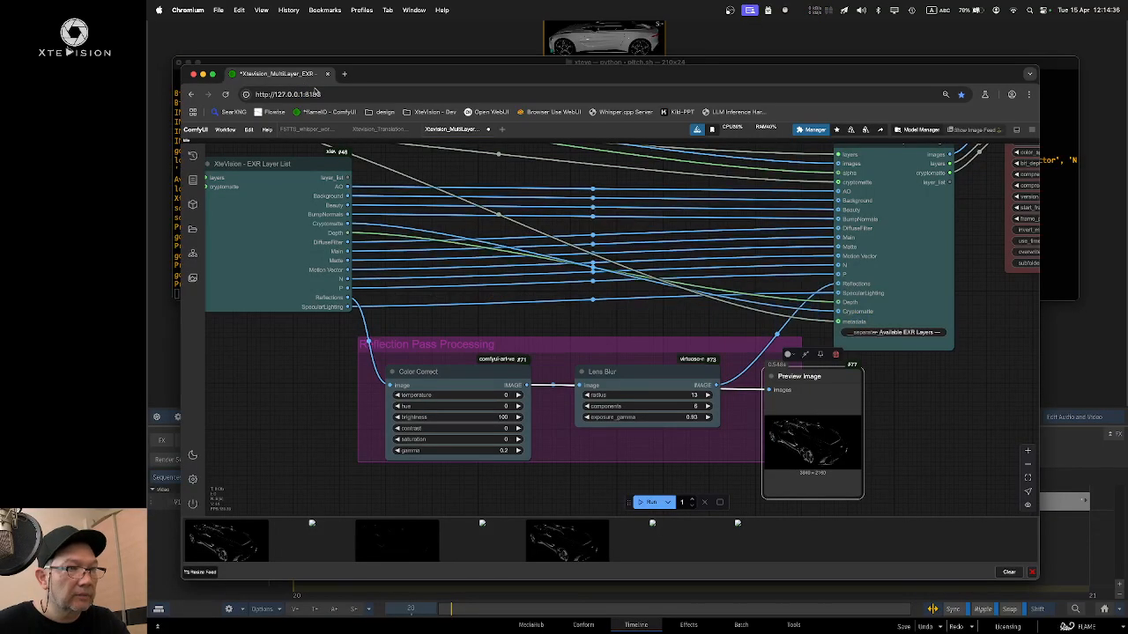
pyautogui.hscroll(-5, 564, 181)
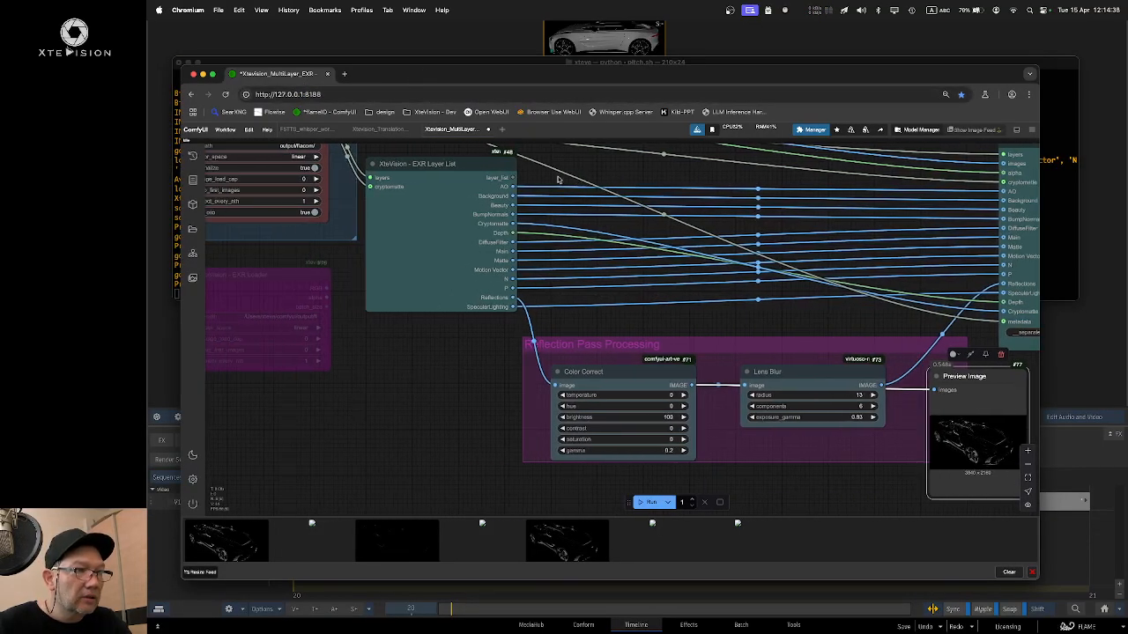
pyautogui.hscroll(-6, 557, 179)
pyautogui.scroll(4, 569, 211)
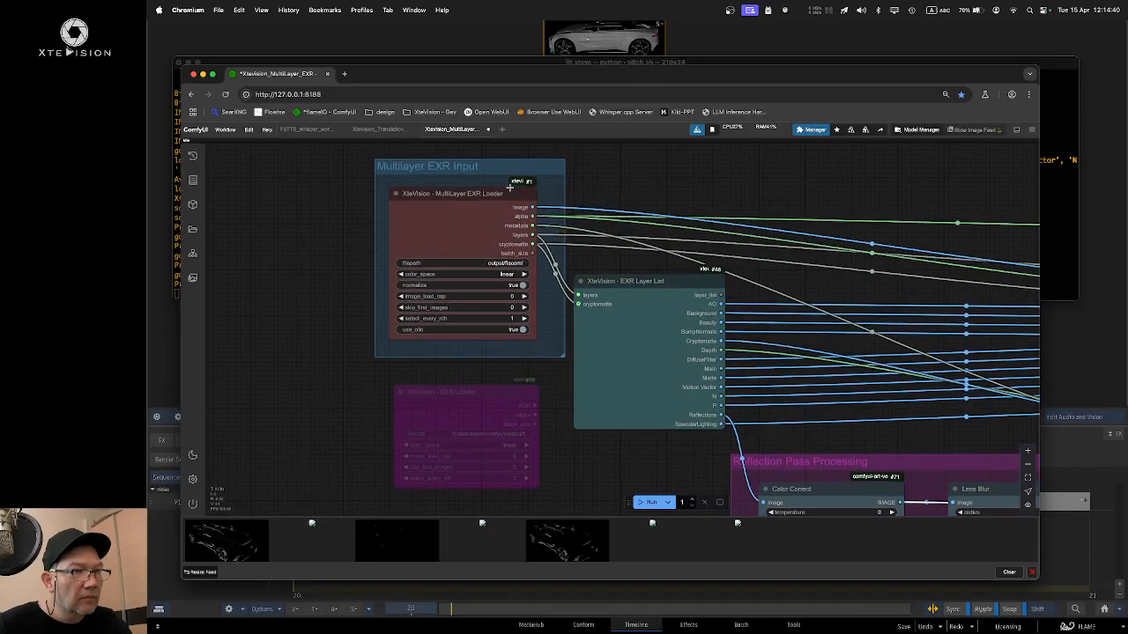
pyautogui.moveTo(491, 194); pyautogui.dragTo(489, 189)
pyautogui.click(521, 258)
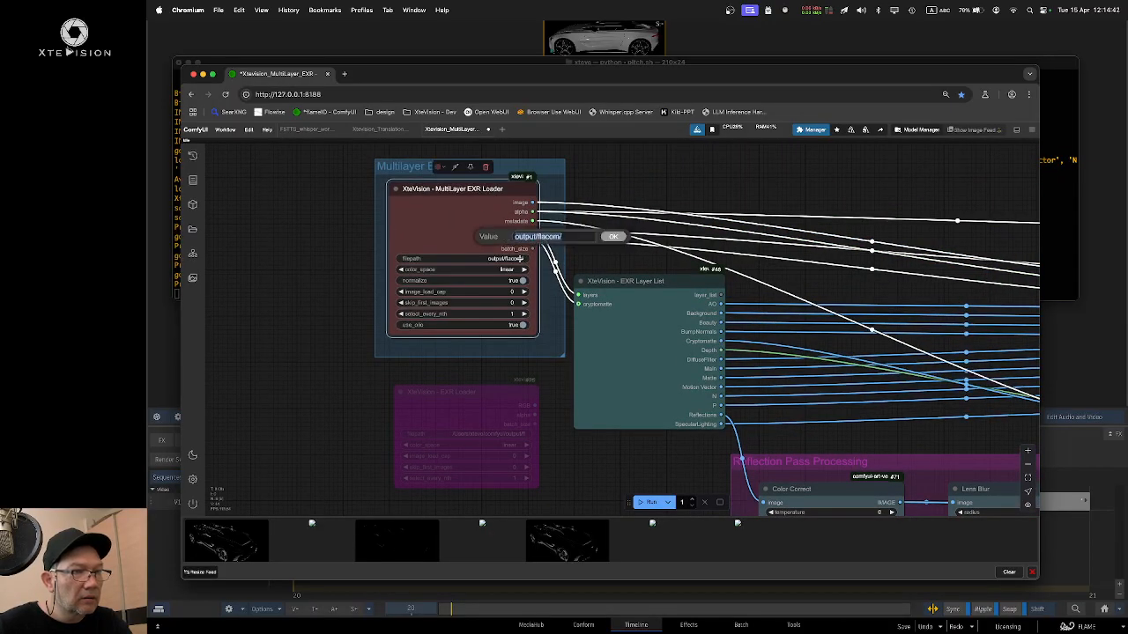
pyautogui.click(578, 236)
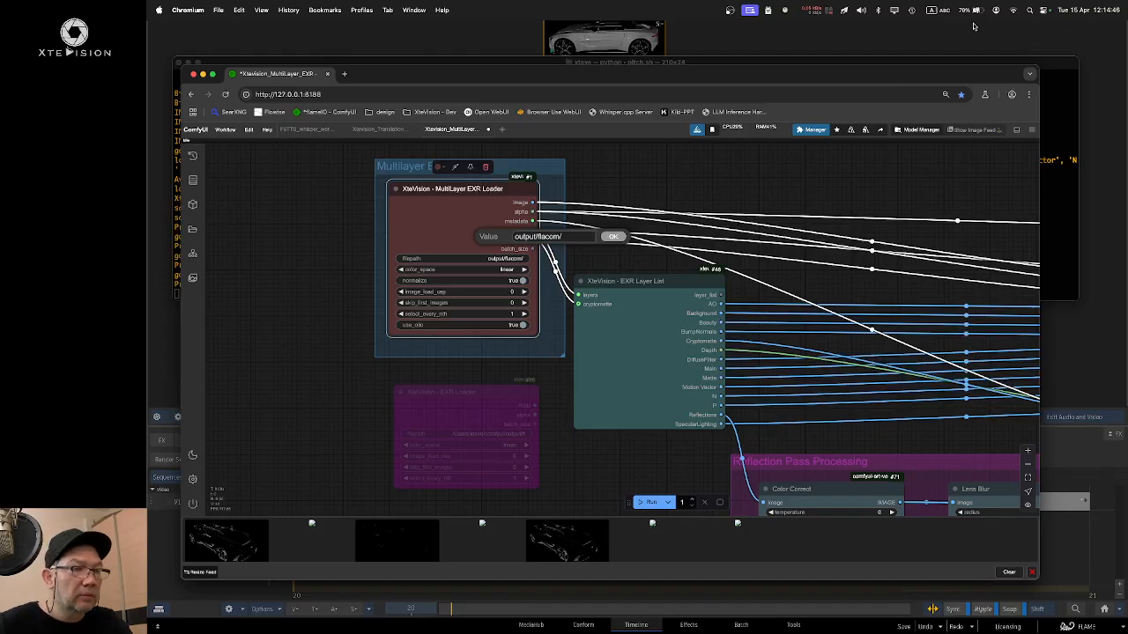
# Step: Switch to Finder and select am_ml0020.exr on the Desktop in a new window
pyautogui.press('super+Tab')
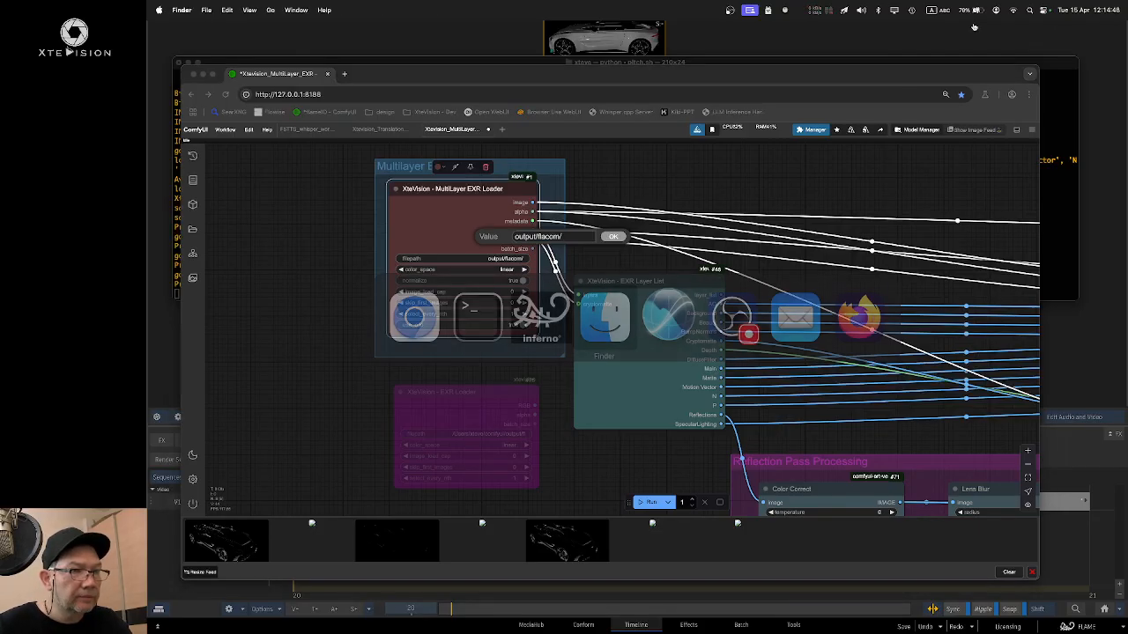
pyautogui.press('super+n')
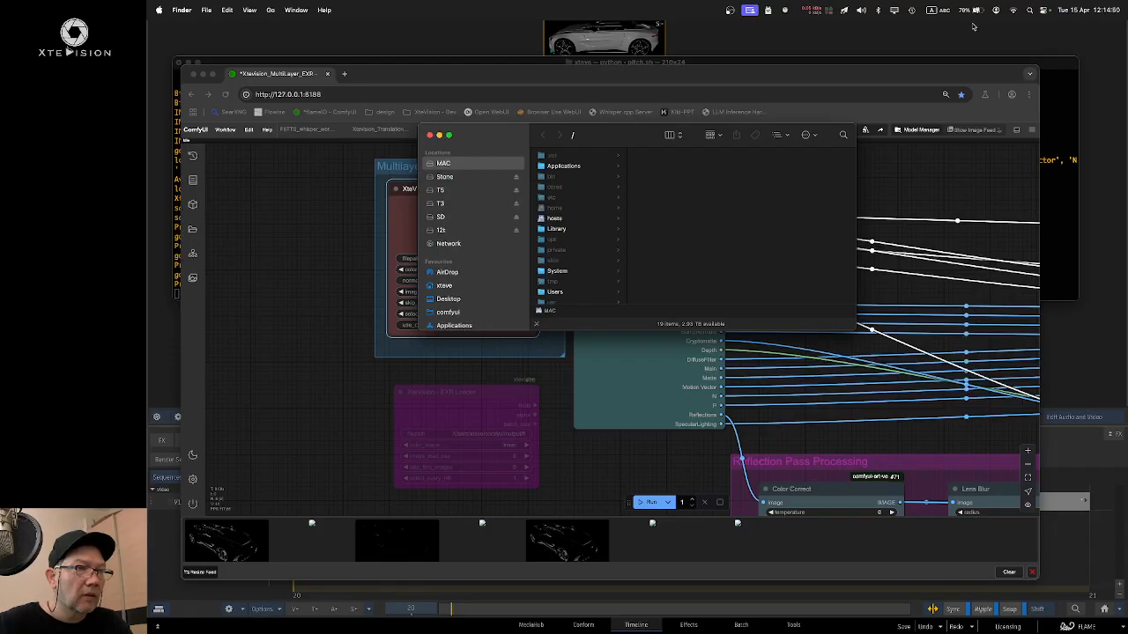
pyautogui.click(482, 304)
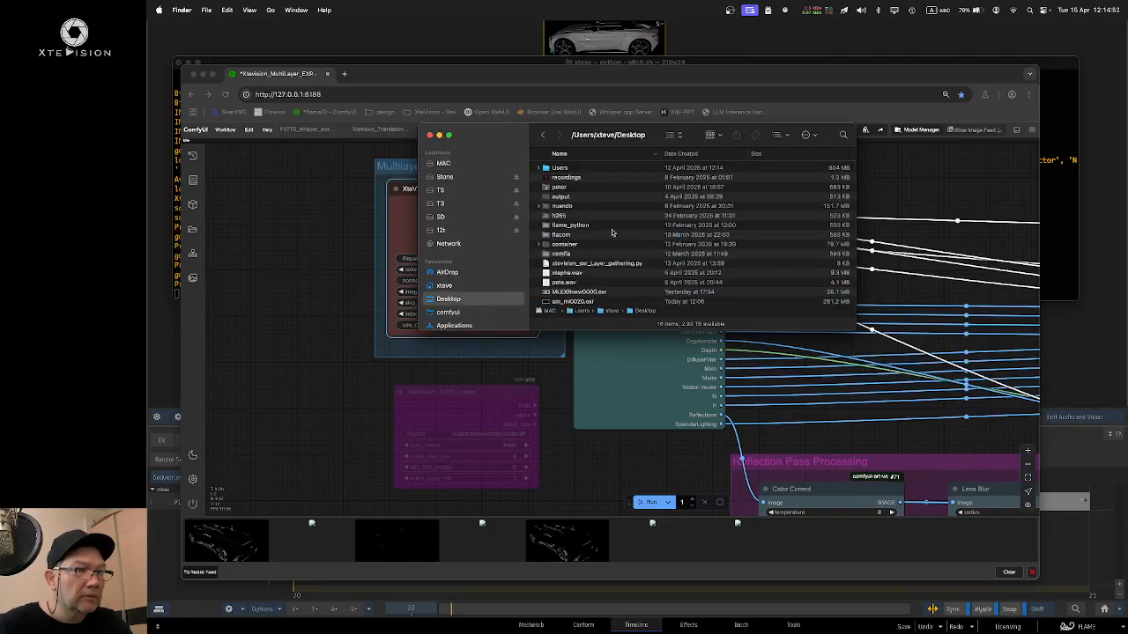
pyautogui.scroll(-3, 609, 255)
pyautogui.click(596, 285)
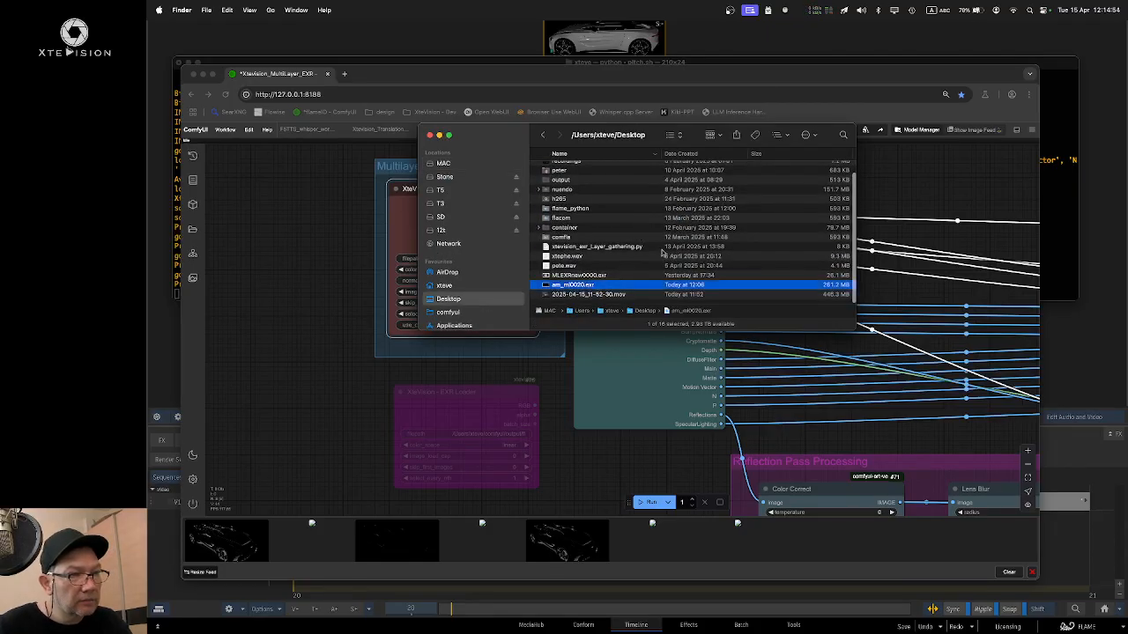
# Step: Preview am_ml0020.exr with Quick Look and close the preview
pyautogui.press('space')
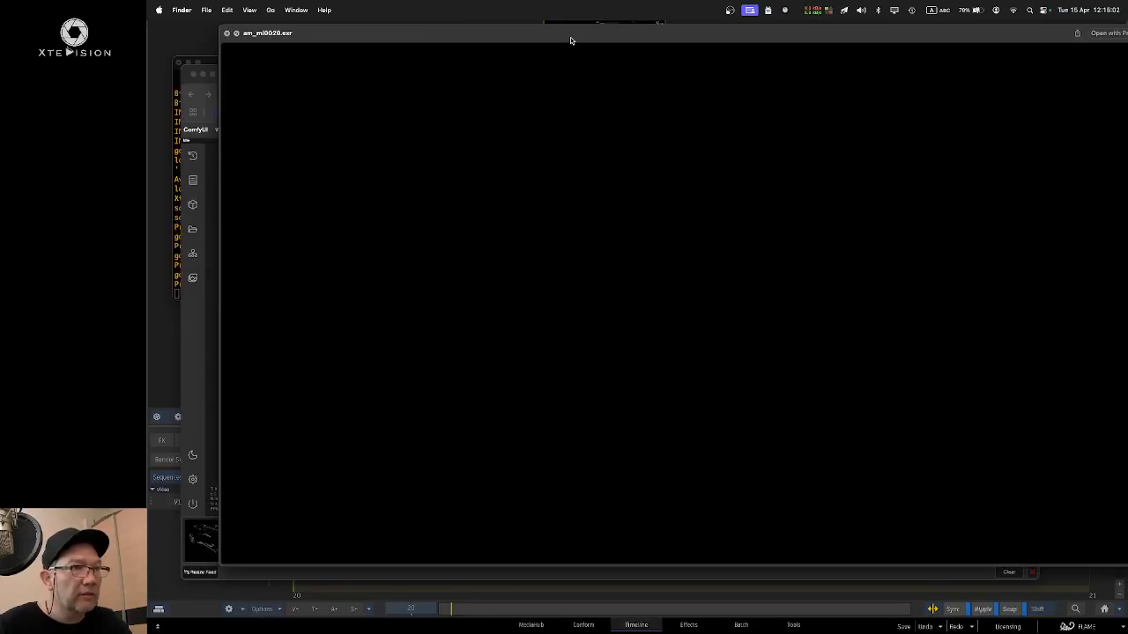
pyautogui.moveTo(570, 40); pyautogui.dragTo(529, 51)
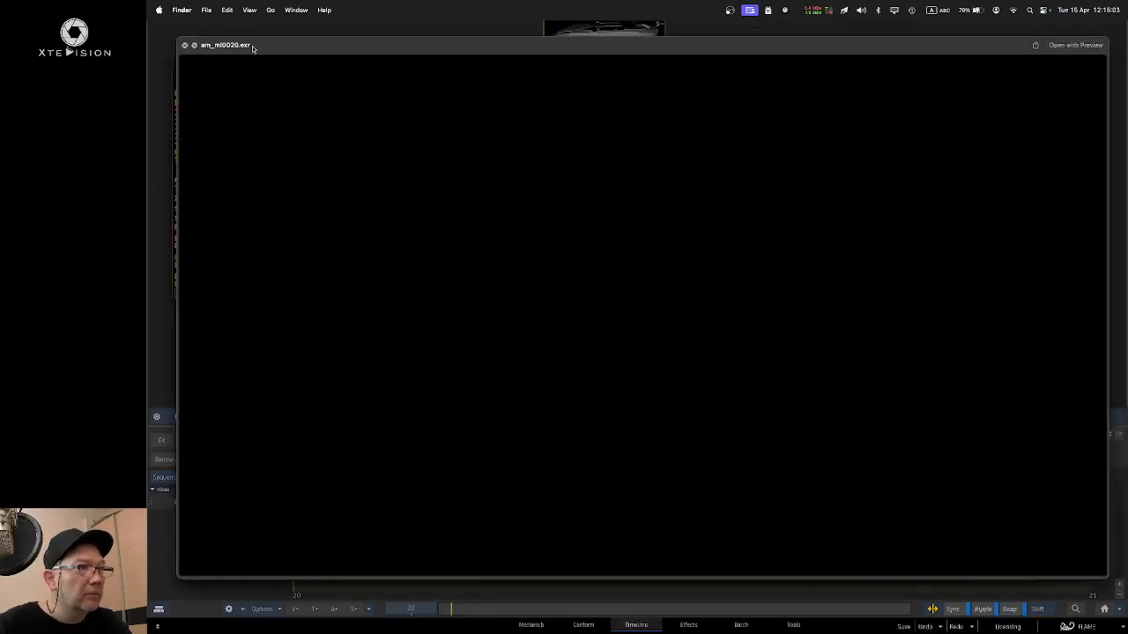
pyautogui.click(184, 45)
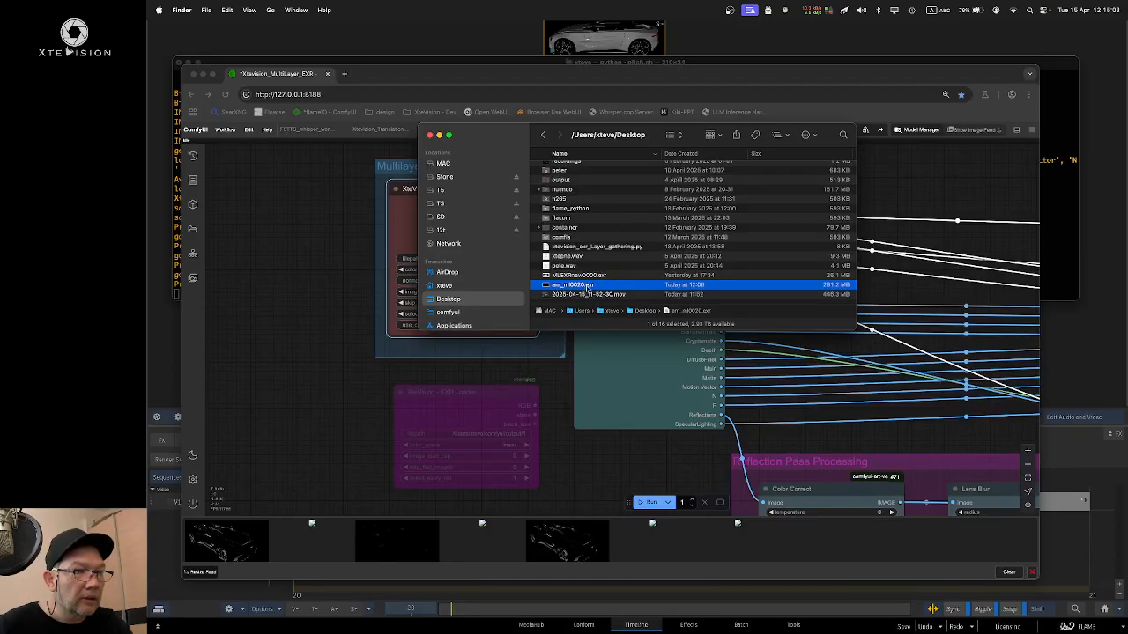
# Step: Copy am_ml0020.exr from the Desktop into the comfyui/output/flacom folder
pyautogui.rightClick(586, 289)
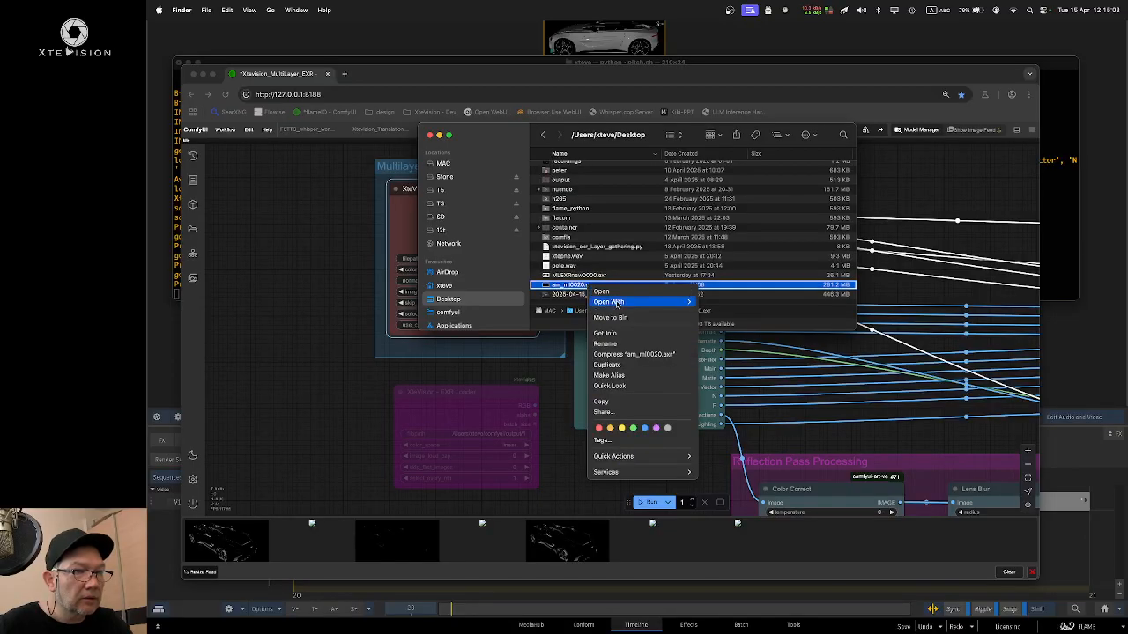
pyautogui.click(627, 404)
pyautogui.scroll(-5, 481, 260)
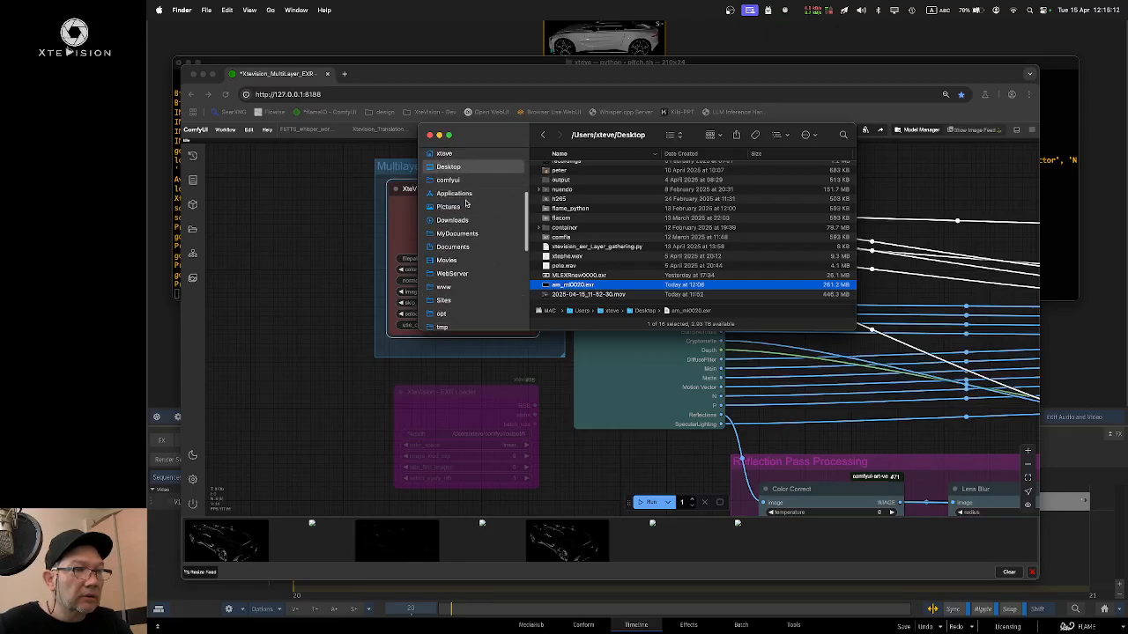
pyautogui.click(465, 180)
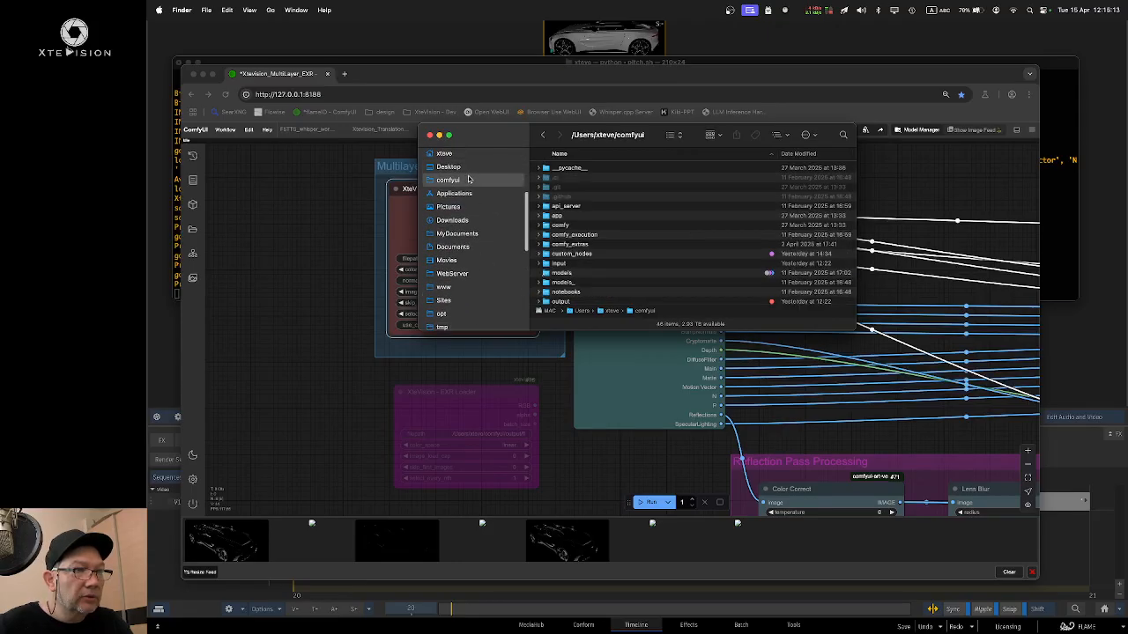
pyautogui.scroll(-3, 594, 265)
pyautogui.doubleClick(590, 247)
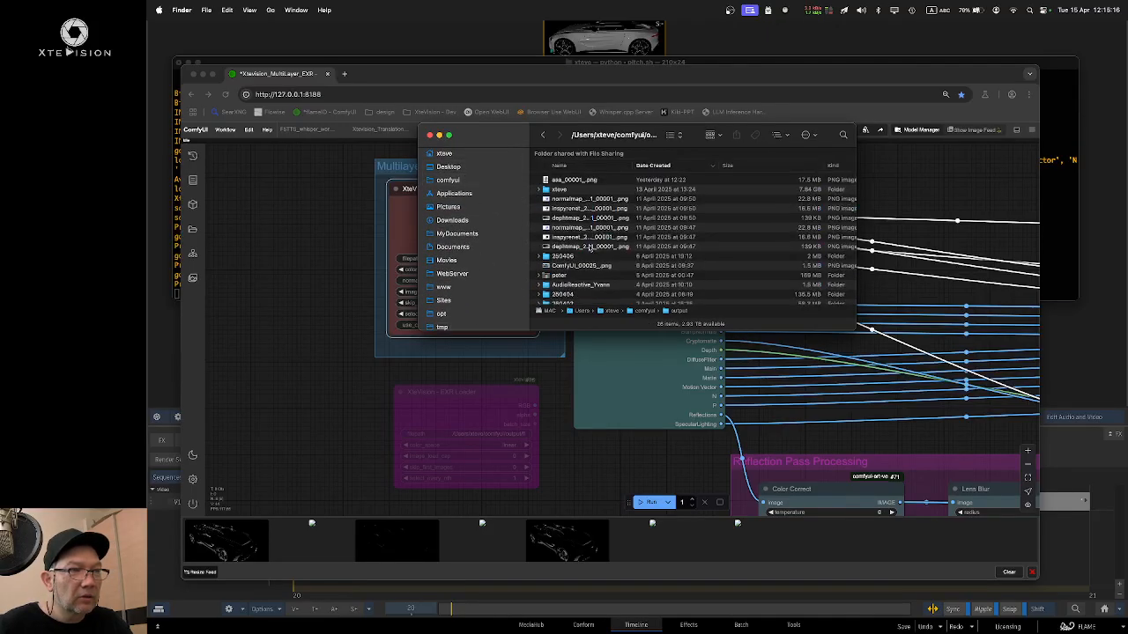
pyautogui.scroll(-6, 637, 199)
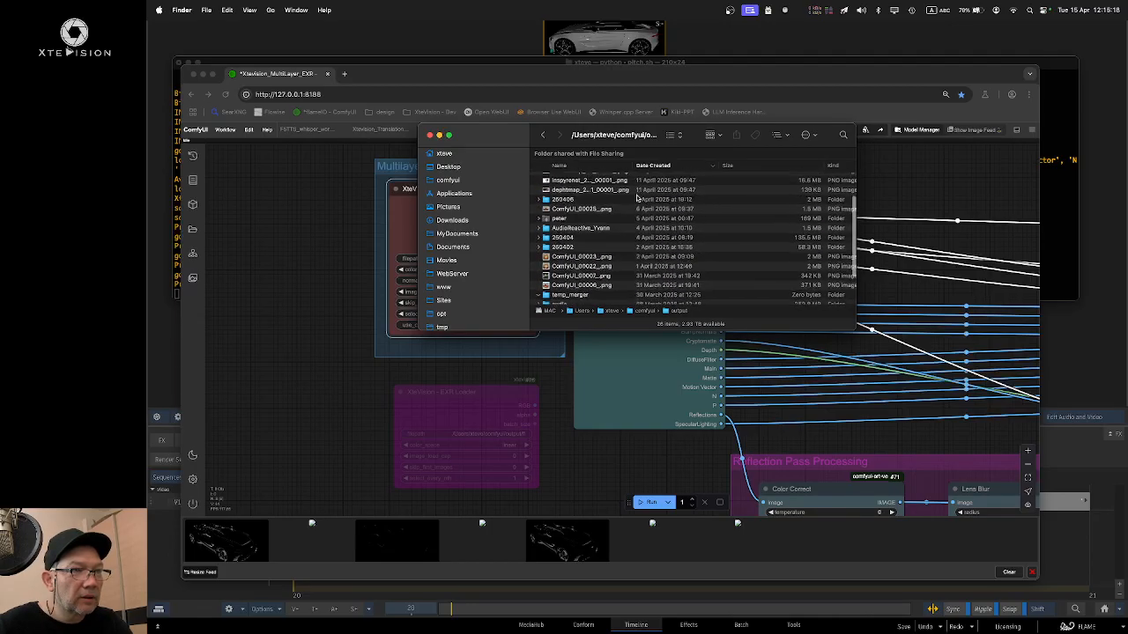
pyautogui.scroll(-1, 582, 255)
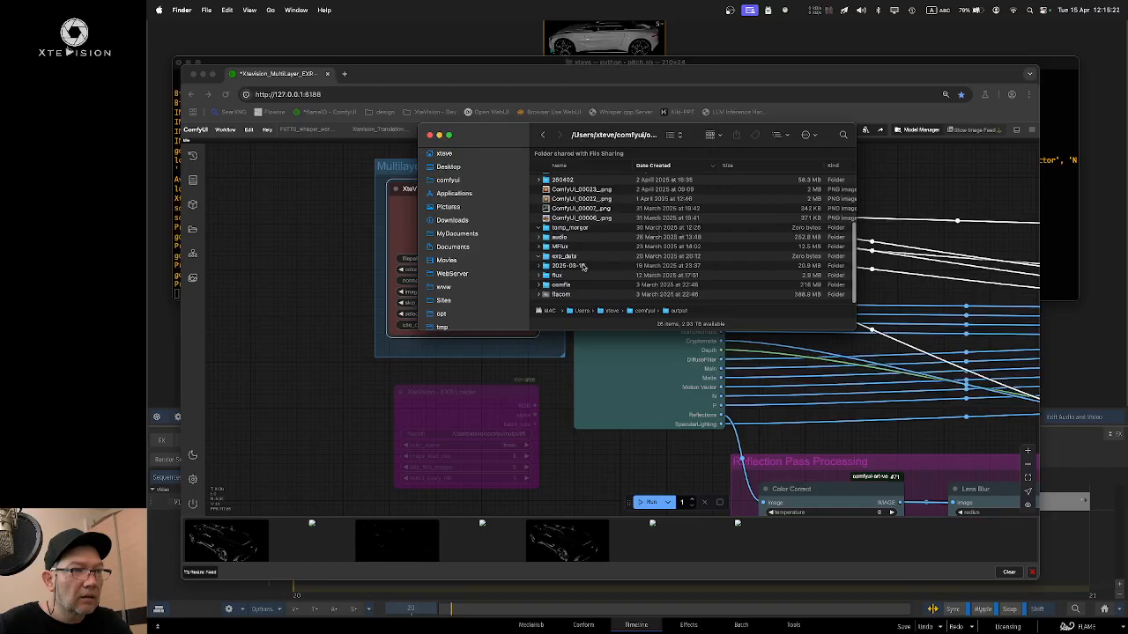
pyautogui.doubleClick(573, 297)
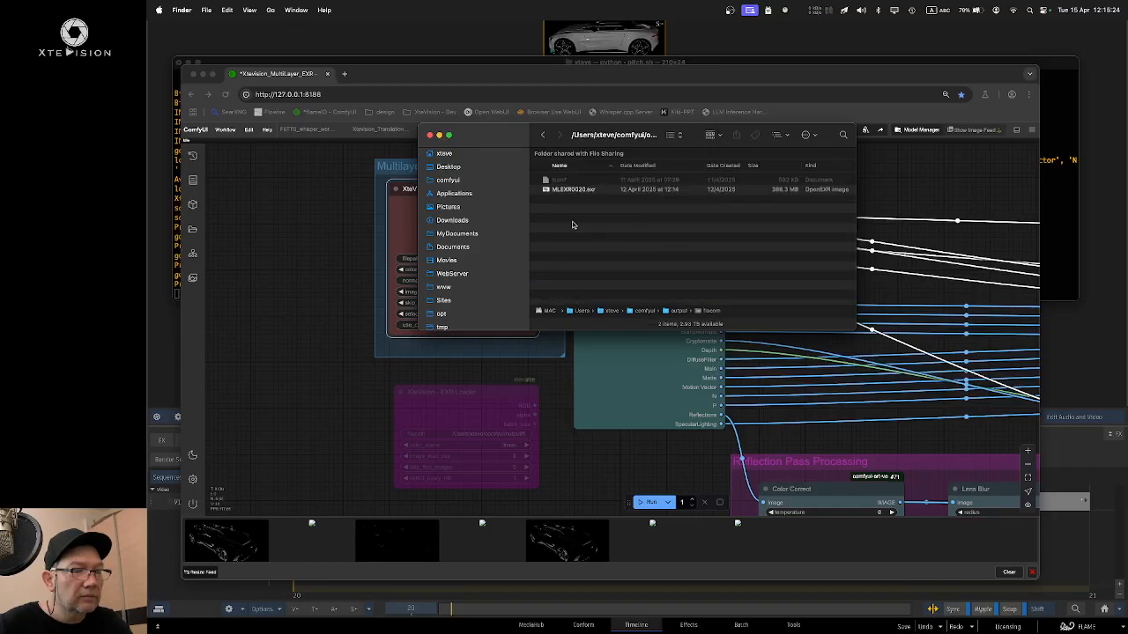
pyautogui.rightClick(575, 223)
pyautogui.click(596, 239)
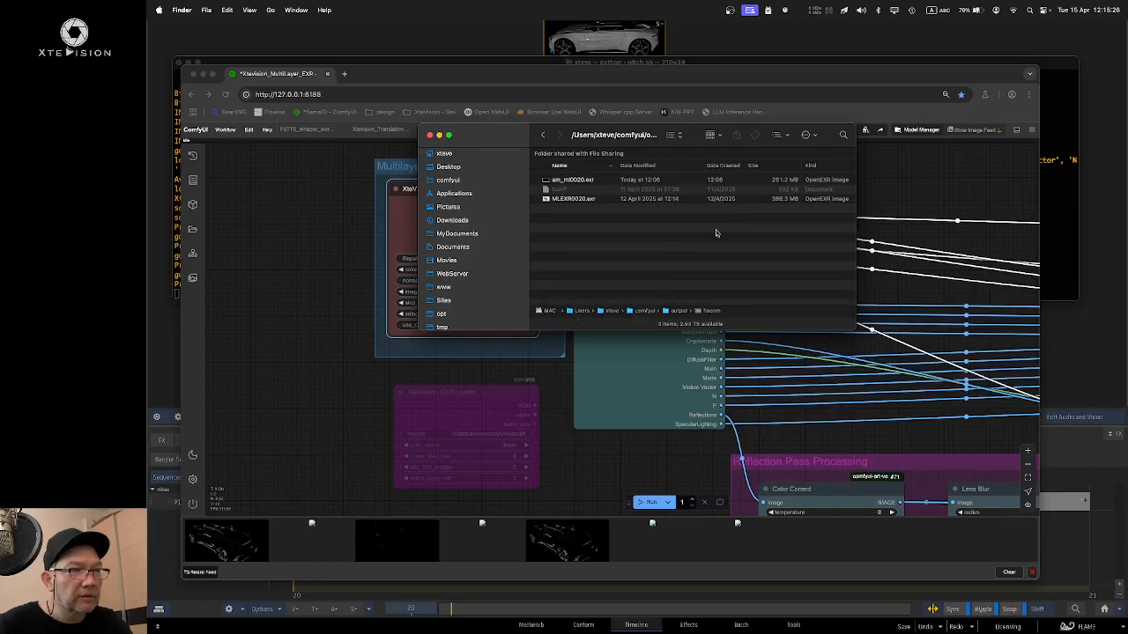
# Step: Set the MultiLayer EXR Loader's filepath in ComfyUI to output/flacom/am_ml0020.exr, taking the file name from Finder
pyautogui.click(342, 241)
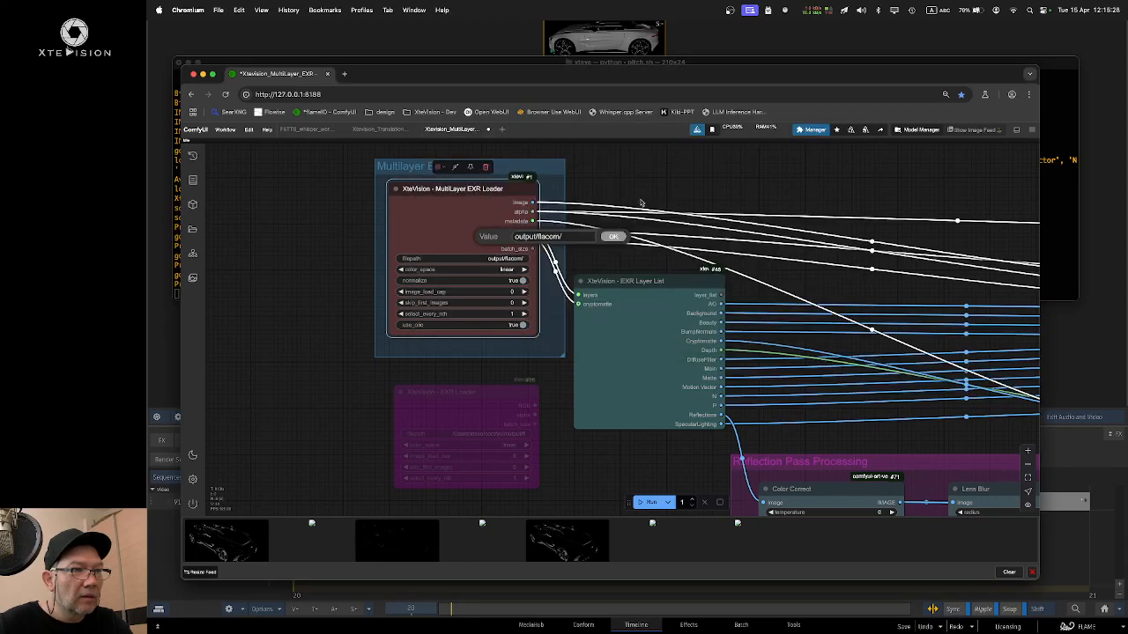
pyautogui.press('super+Tab')
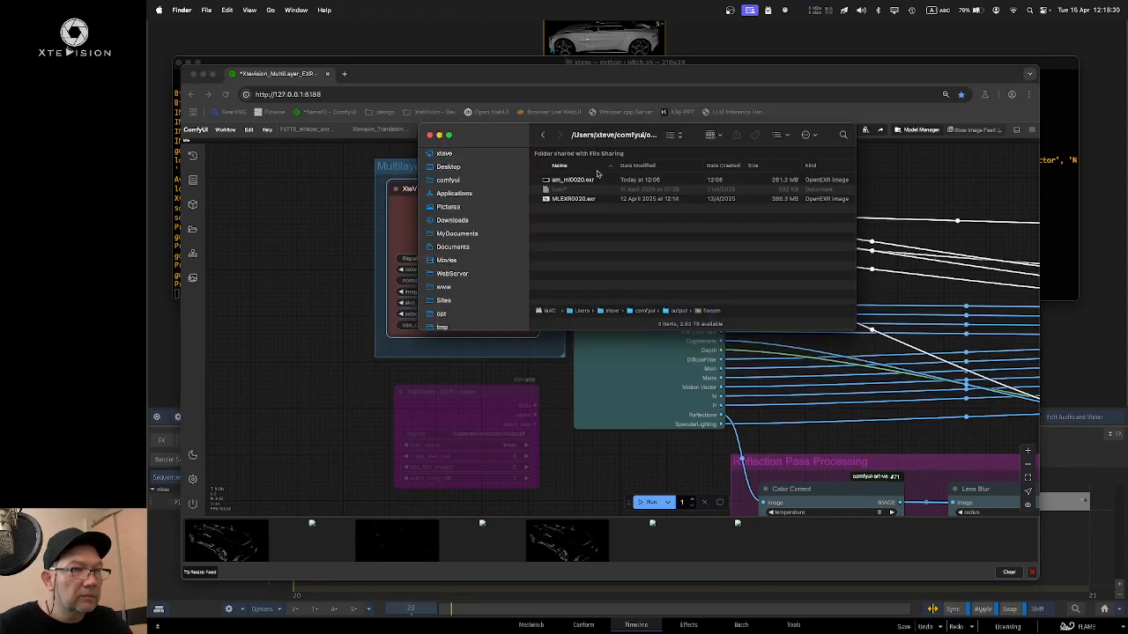
pyautogui.click(583, 179)
pyautogui.click(578, 181)
pyautogui.tripleClick(587, 180)
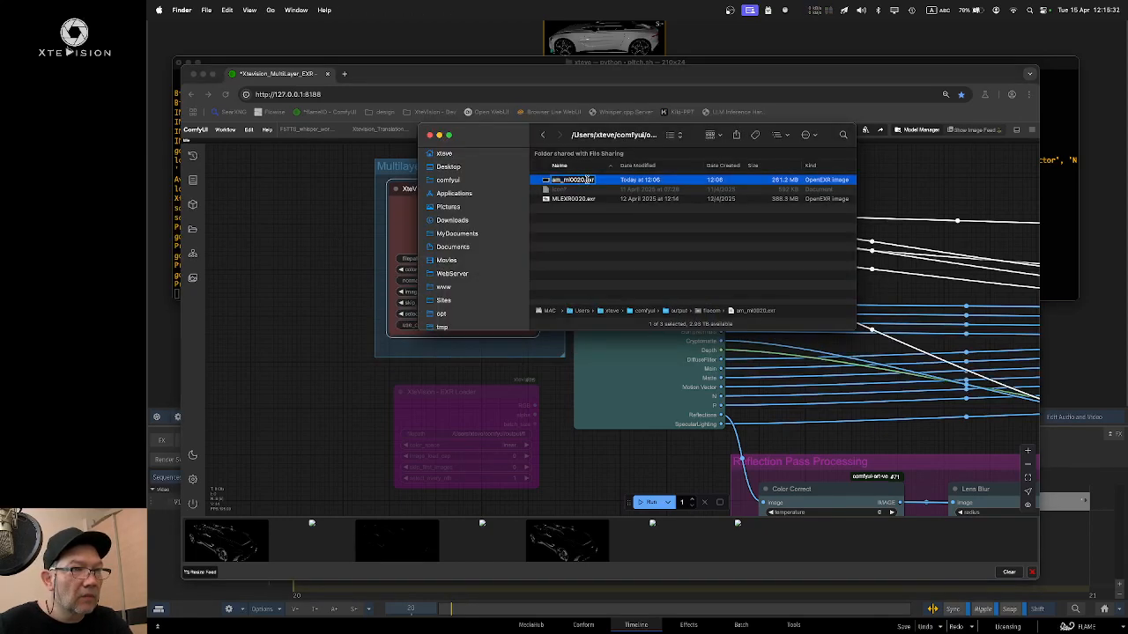
pyautogui.press('super+Tab')
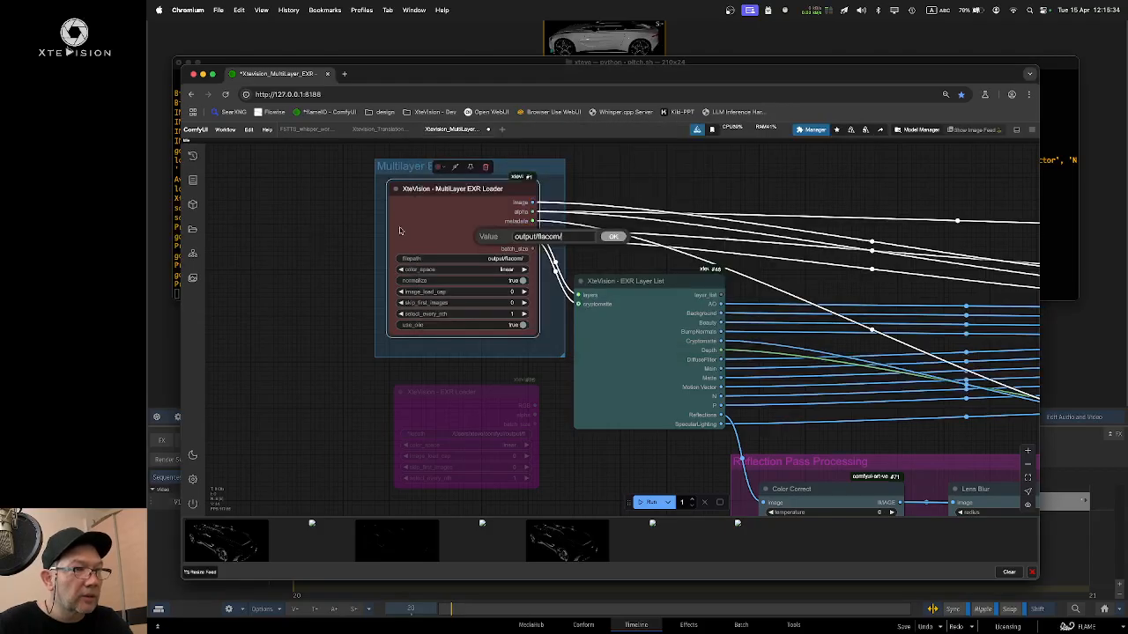
pyautogui.press('super+v')
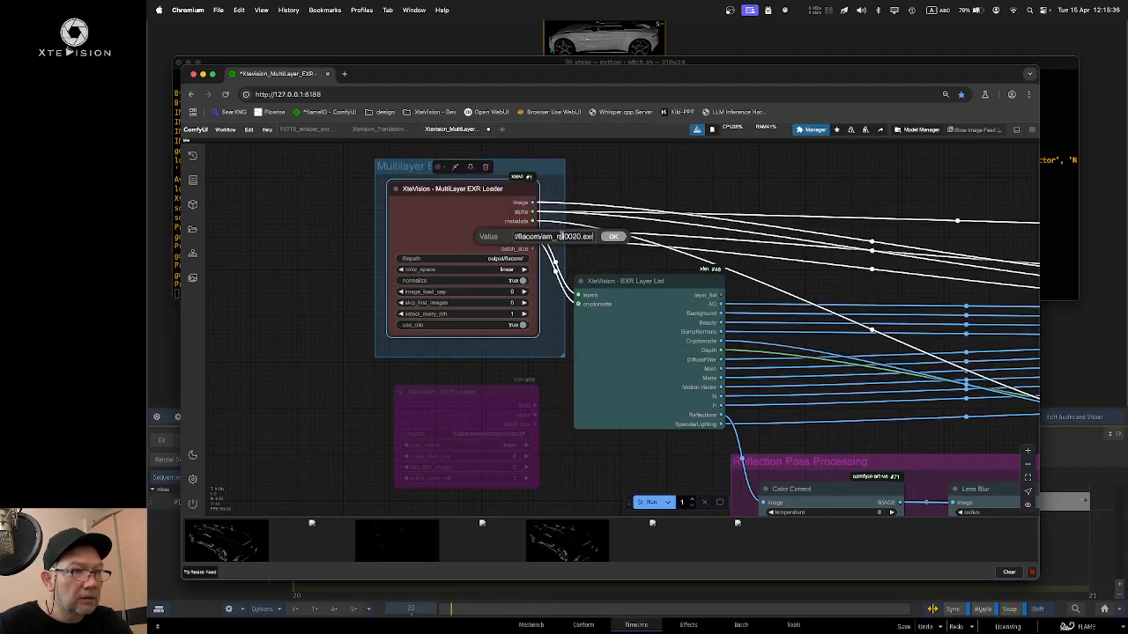
pyautogui.click(614, 238)
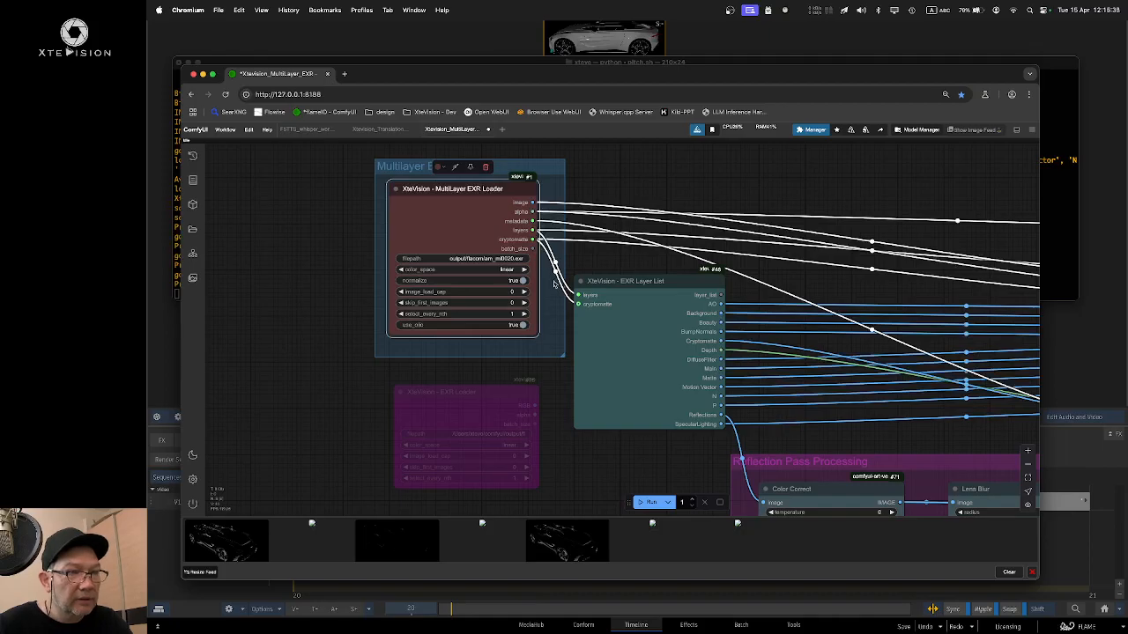
# Step: Run the workflow with the new EXR and close the ColorCorrect error dialog
pyautogui.scroll(-5, 831, 352)
pyautogui.hscroll(4, 831, 352)
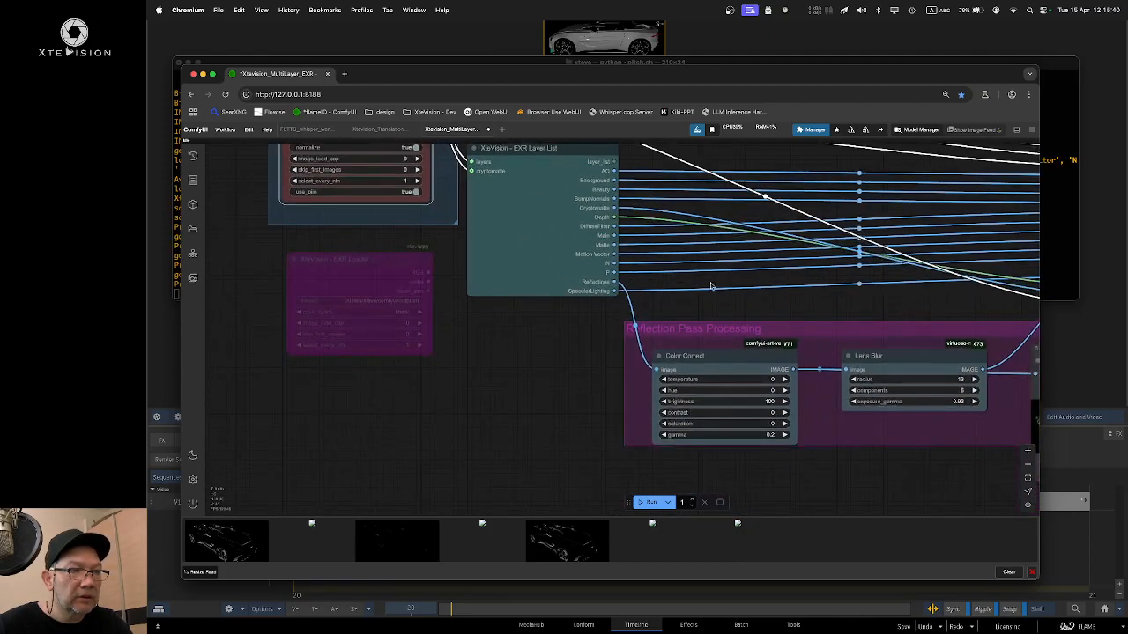
pyautogui.click(649, 502)
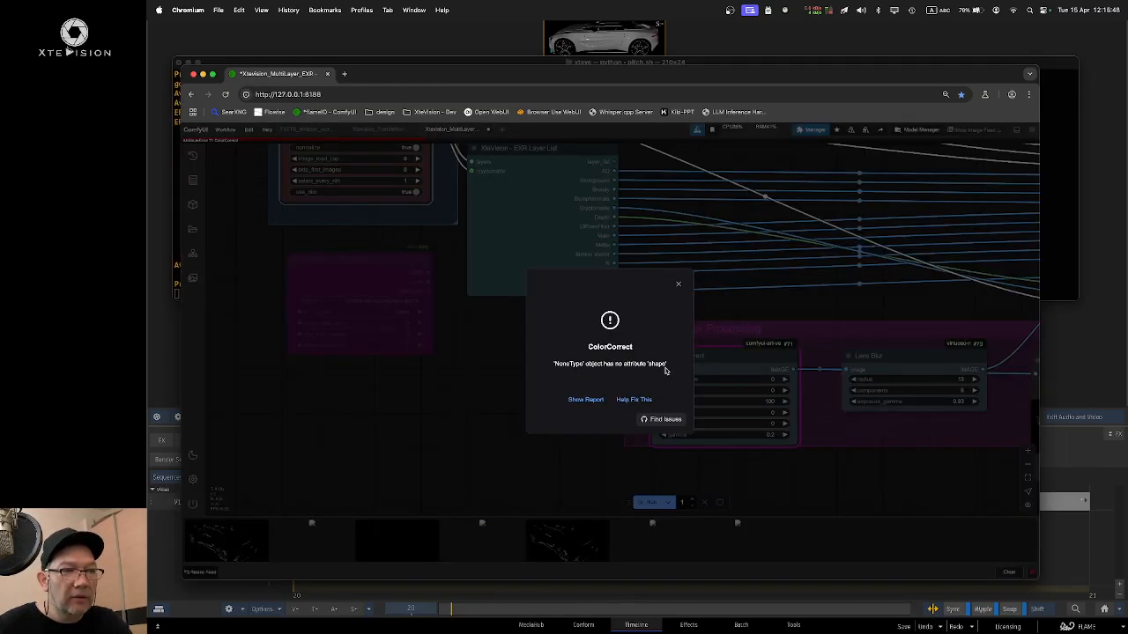
pyautogui.click(679, 285)
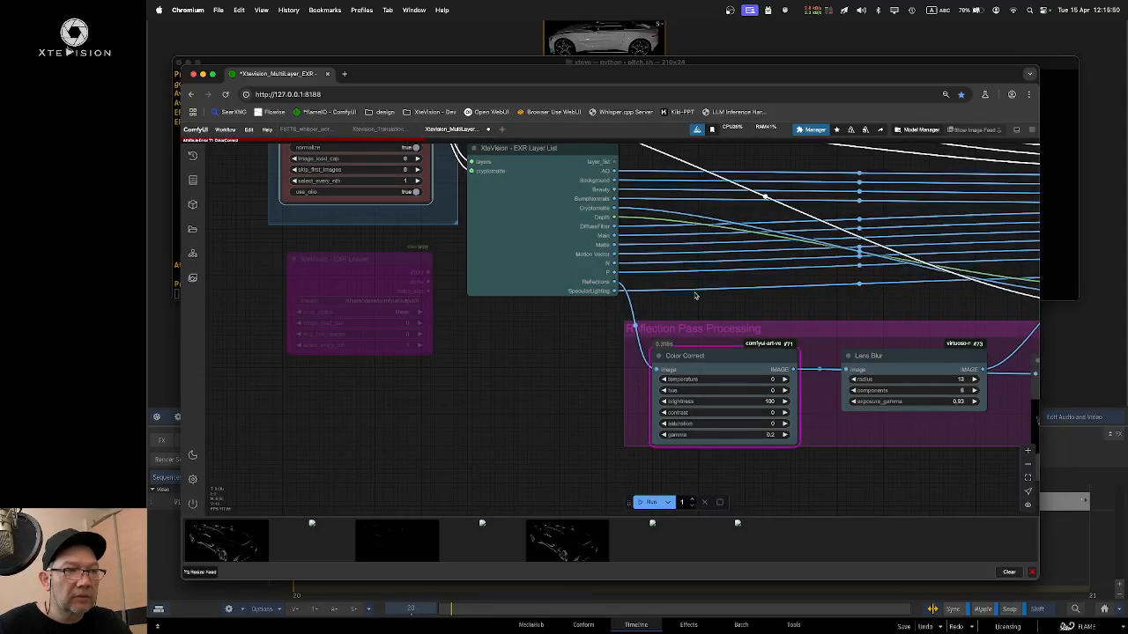
# Step: Reload the ComfyUI page and bring the EXR Layer List node's outputs into view
pyautogui.moveTo(711, 301); pyautogui.dragTo(701, 370)
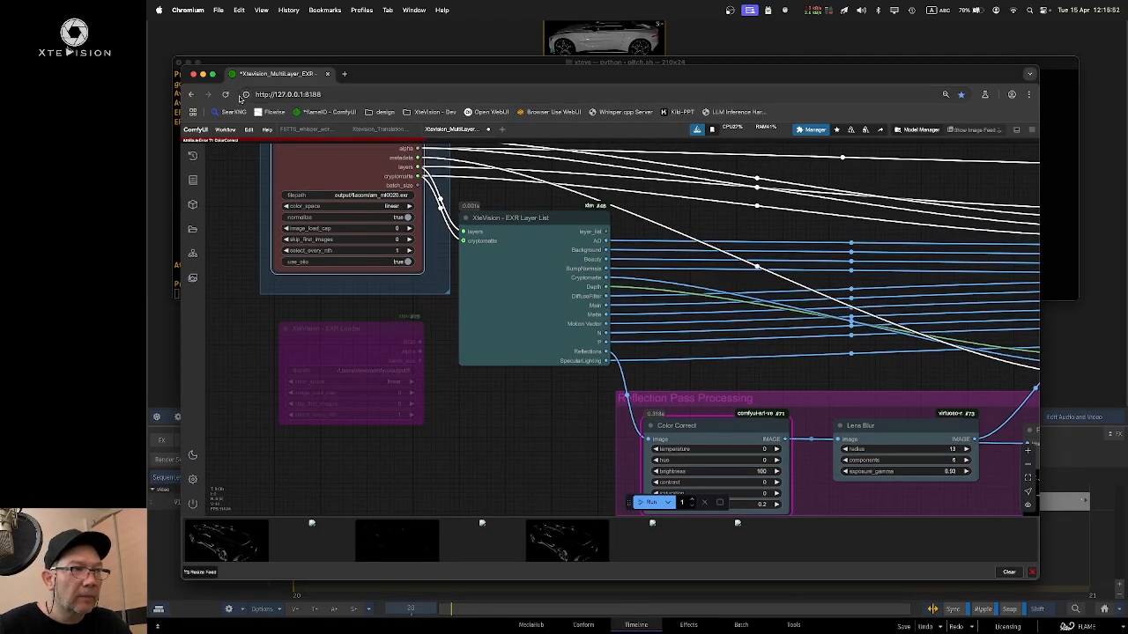
pyautogui.press('super+r')
pyautogui.click(665, 238)
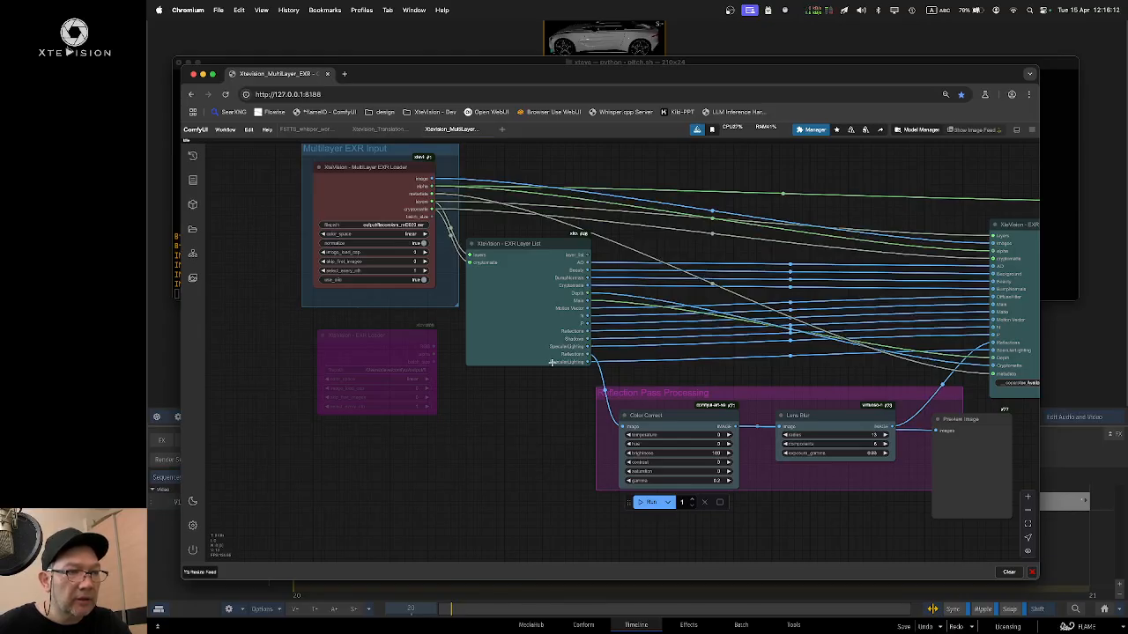
pyautogui.moveTo(570, 381); pyautogui.dragTo(568, 361)
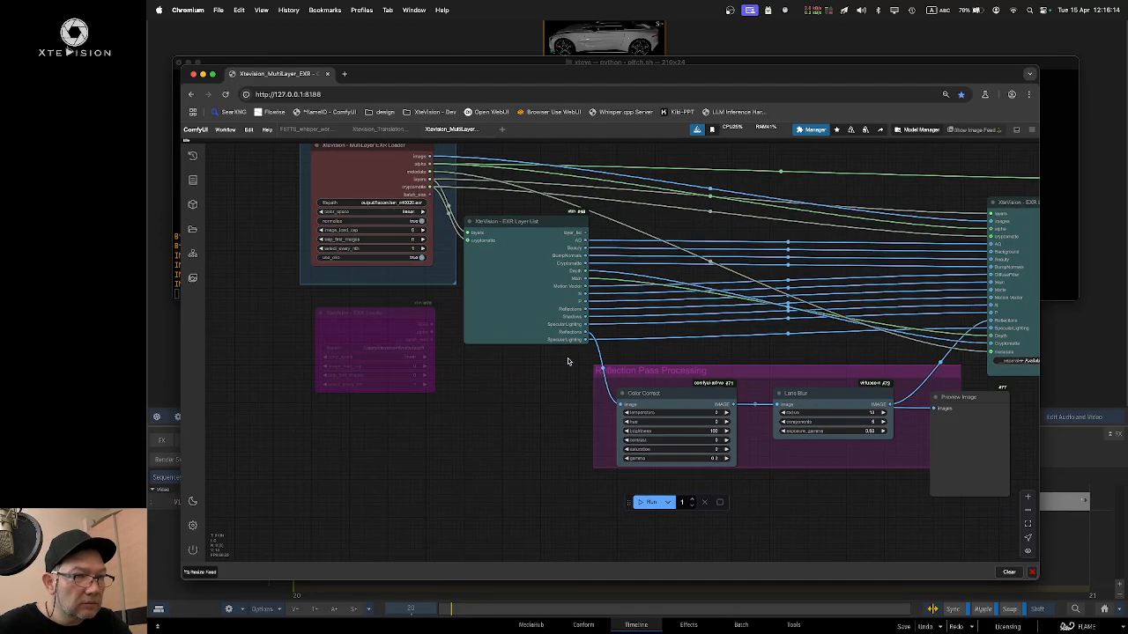
# Step: Delete the EXR Layer Gathering node and the old EXR Layer List node from the workflow
pyautogui.moveTo(554, 232); pyautogui.dragTo(574, 255)
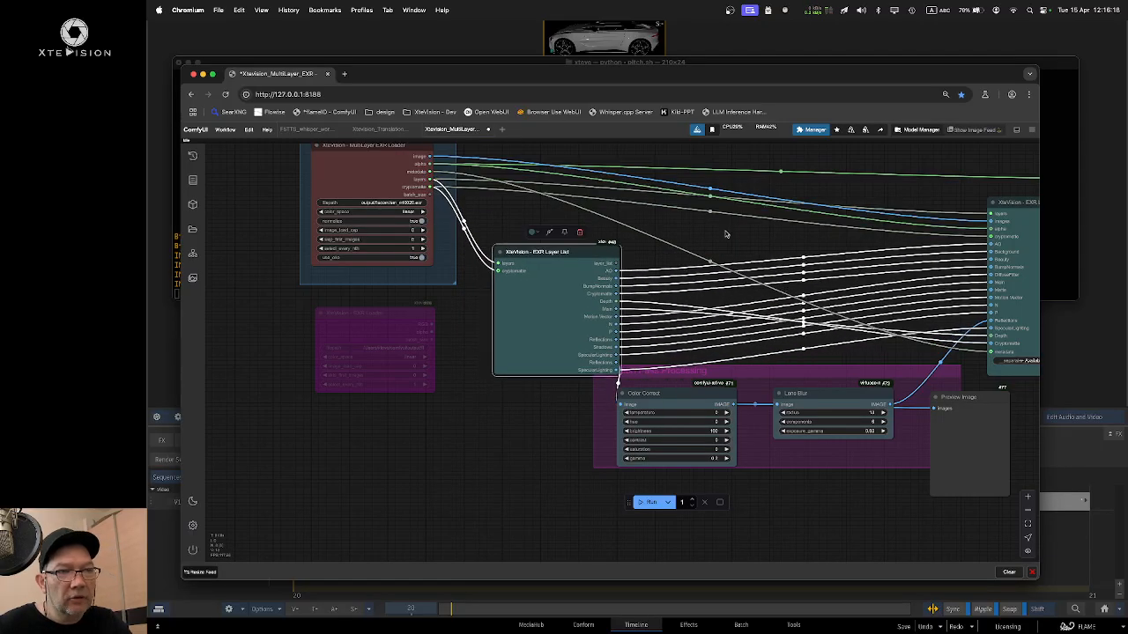
pyautogui.hscroll(5, 834, 232)
pyautogui.click(816, 201)
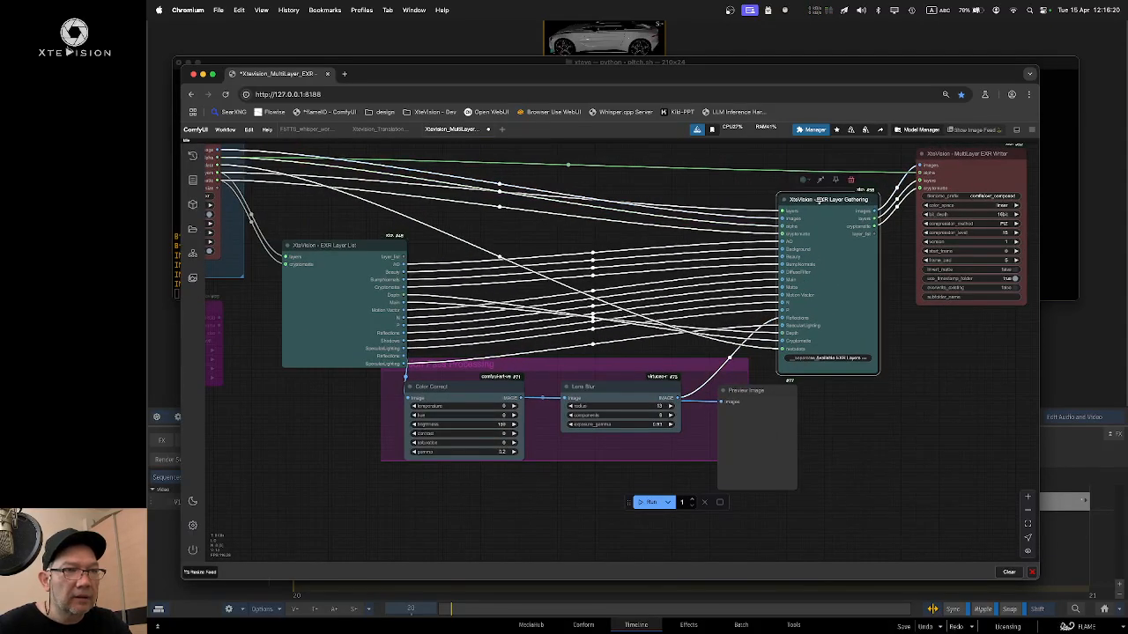
pyautogui.press('Delete')
pyautogui.press('Delete')
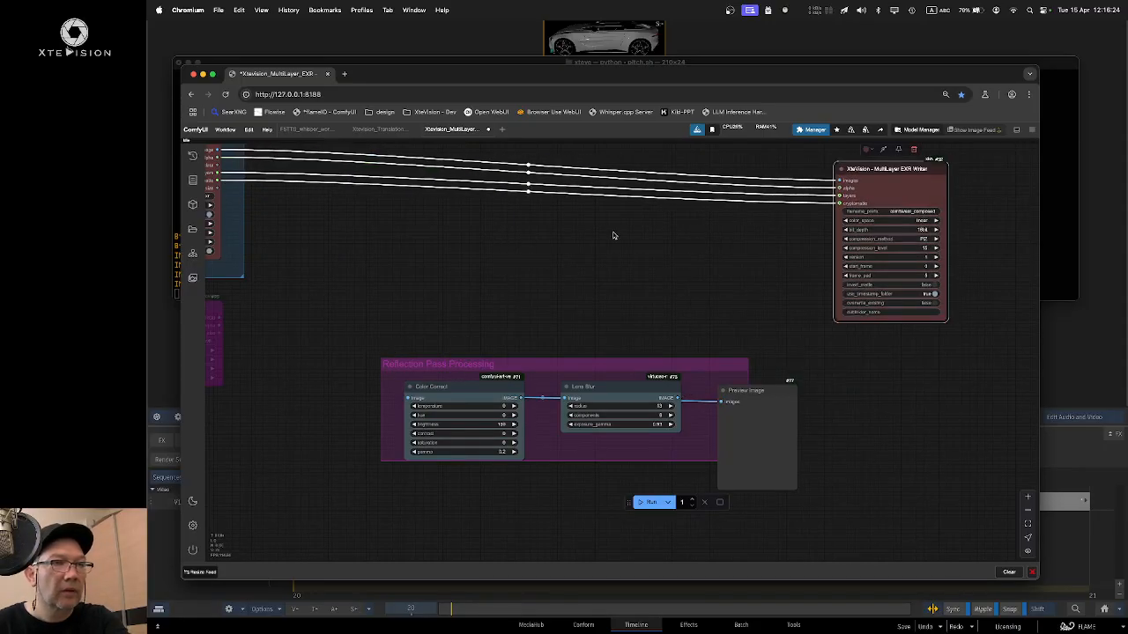
# Step: Add a new XteVision - EXR Layer List node beside the MultiLayer EXR Loader
pyautogui.moveTo(517, 244); pyautogui.dragTo(733, 290)
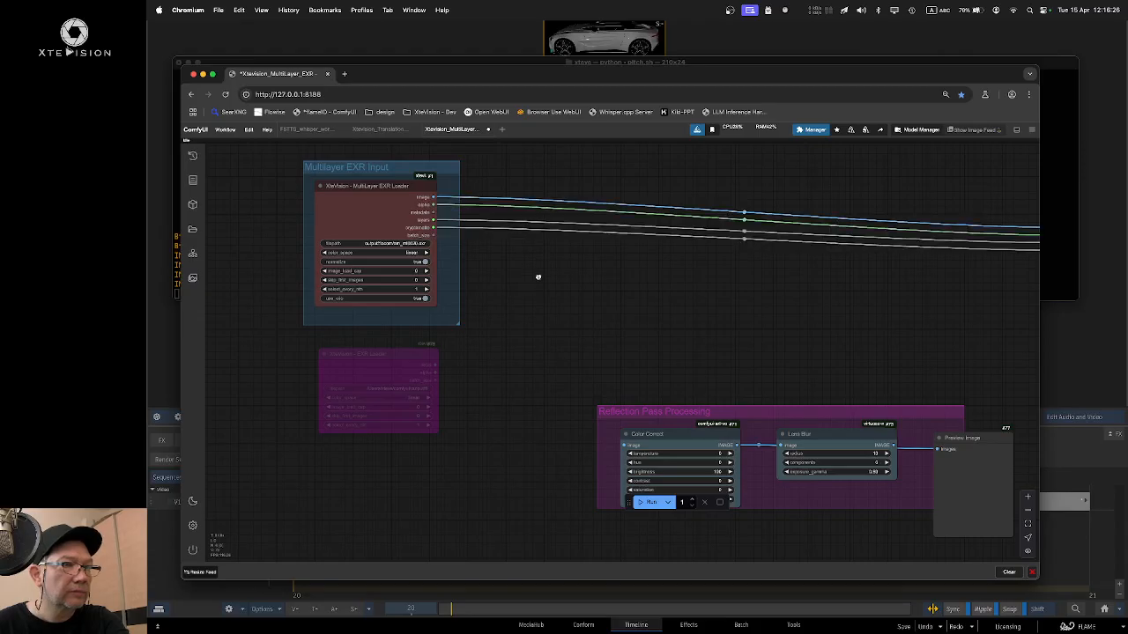
pyautogui.doubleClick(536, 279)
pyautogui.write('xtev')
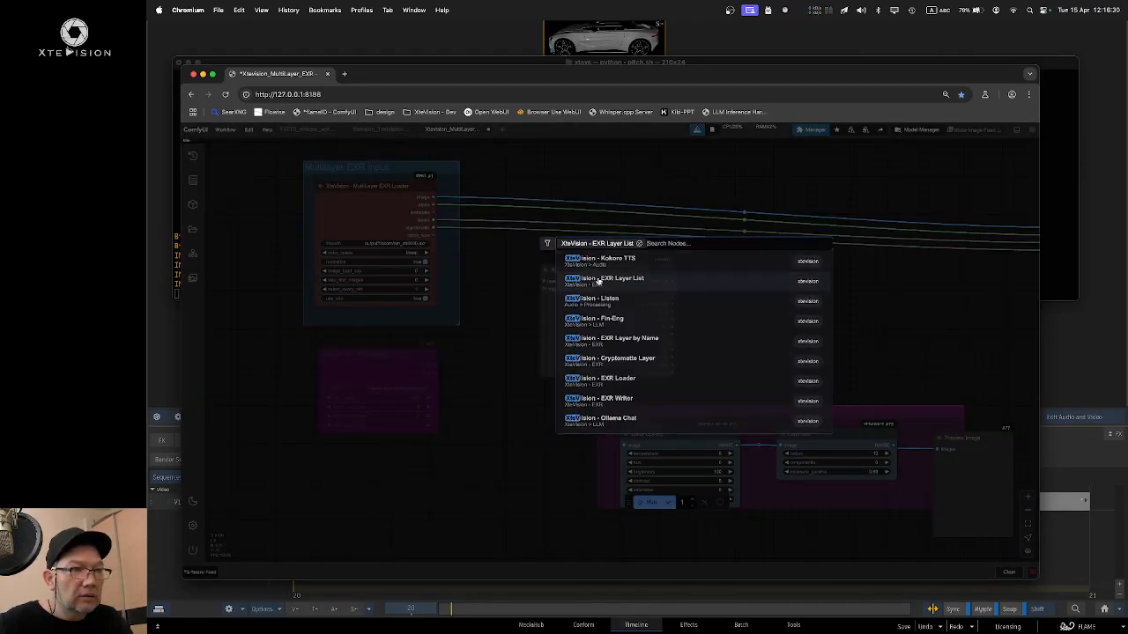
pyautogui.click(599, 282)
pyautogui.moveTo(610, 268); pyautogui.dragTo(558, 245)
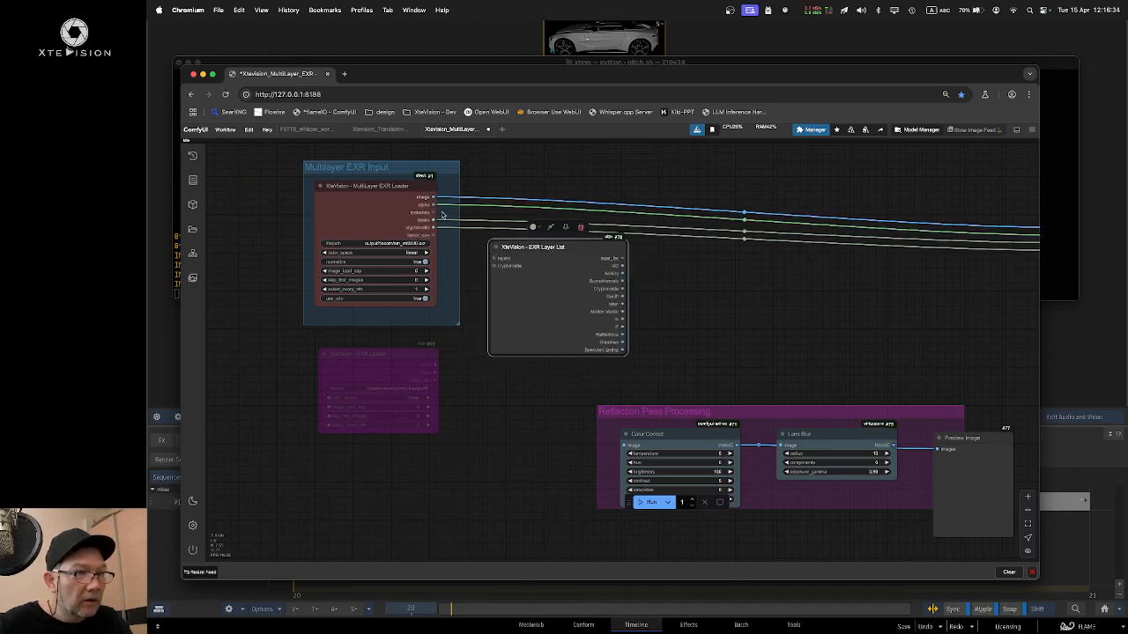
# Step: Connect the loader's layers and cryptomatte outputs to the new EXR Layer List node and run the workflow
pyautogui.moveTo(435, 219); pyautogui.dragTo(495, 258)
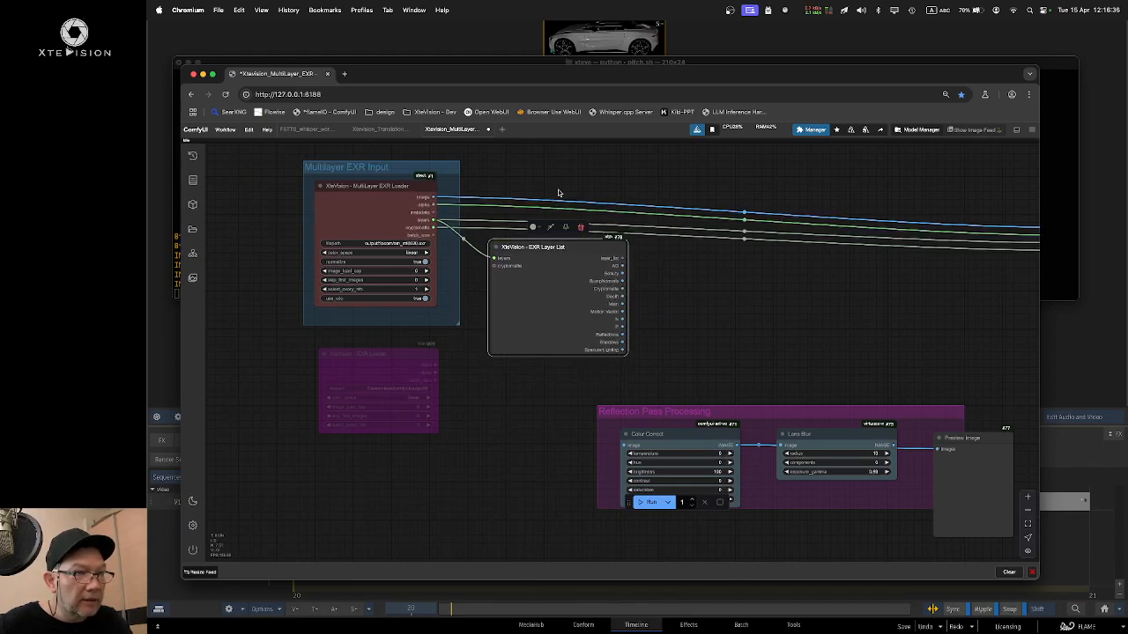
pyautogui.moveTo(434, 228); pyautogui.dragTo(494, 265)
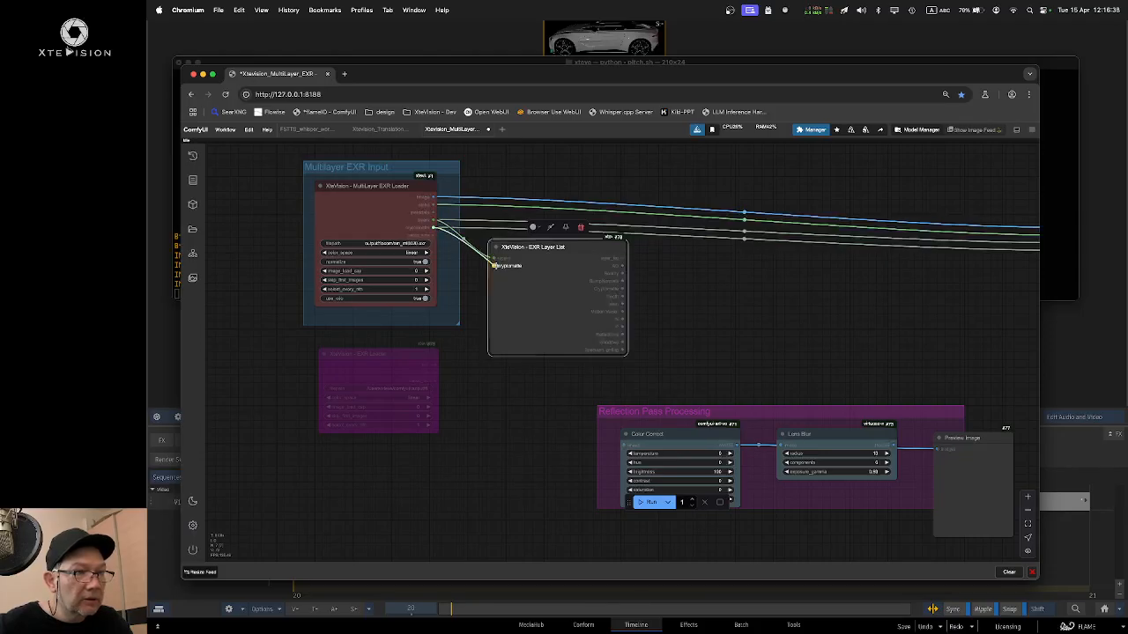
pyautogui.moveTo(586, 248); pyautogui.dragTo(578, 258)
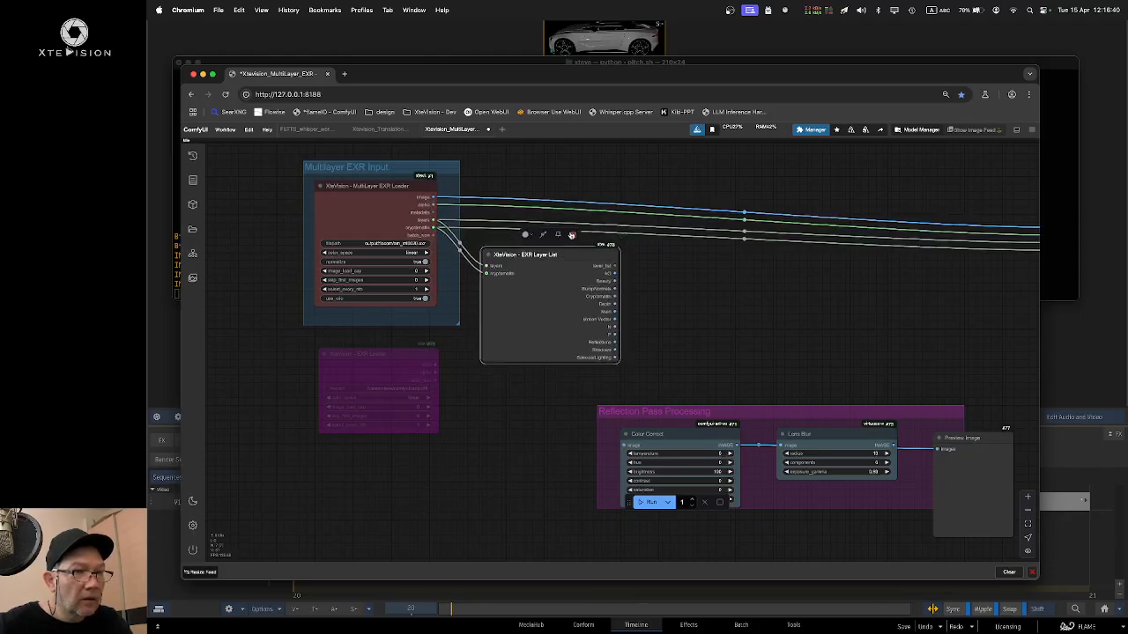
pyautogui.click(652, 502)
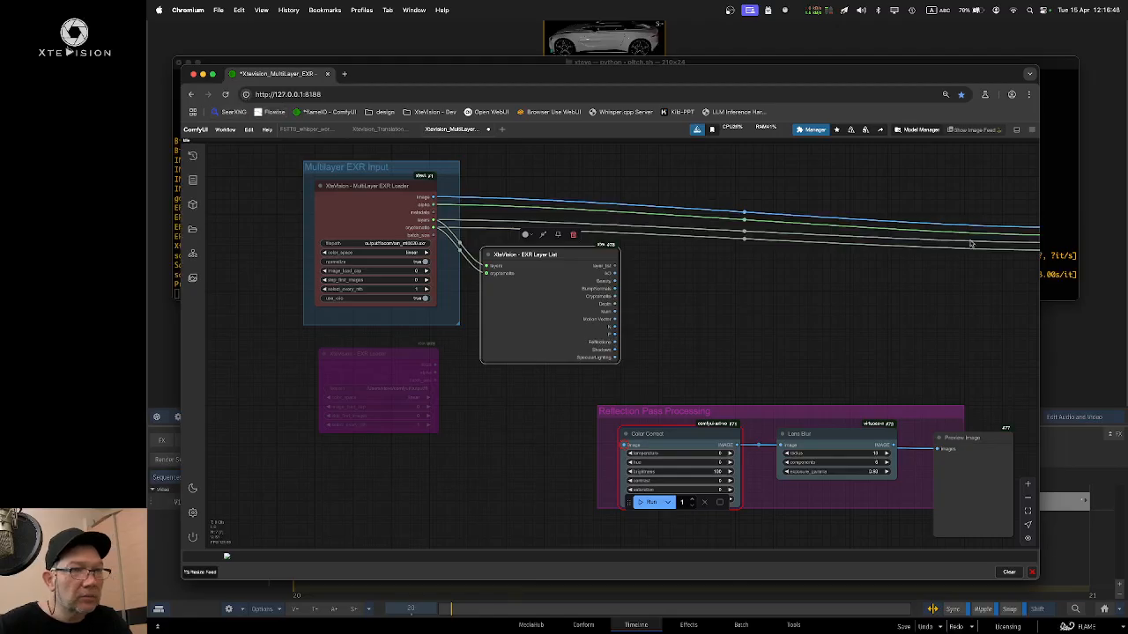
# Step: Reposition the MultiLayer EXR Writer node slightly and bypass it
pyautogui.moveTo(942, 244); pyautogui.dragTo(612, 248)
pyautogui.moveTo(809, 223); pyautogui.dragTo(806, 208)
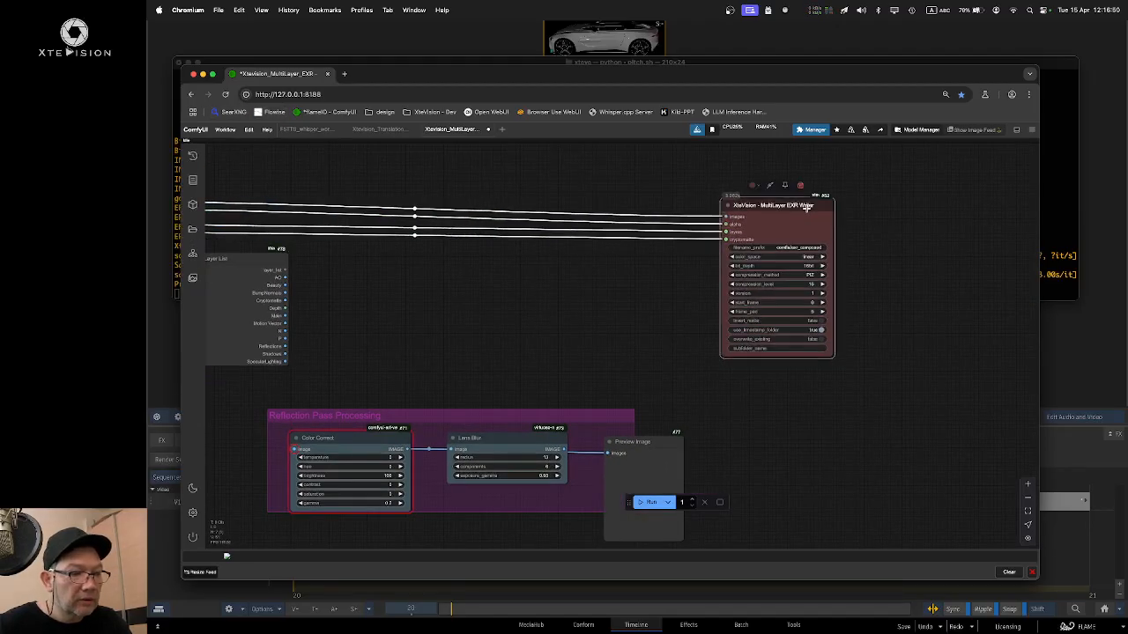
pyautogui.hotkey('ctrl', 'b')
pyautogui.moveTo(590, 277); pyautogui.dragTo(820, 252)
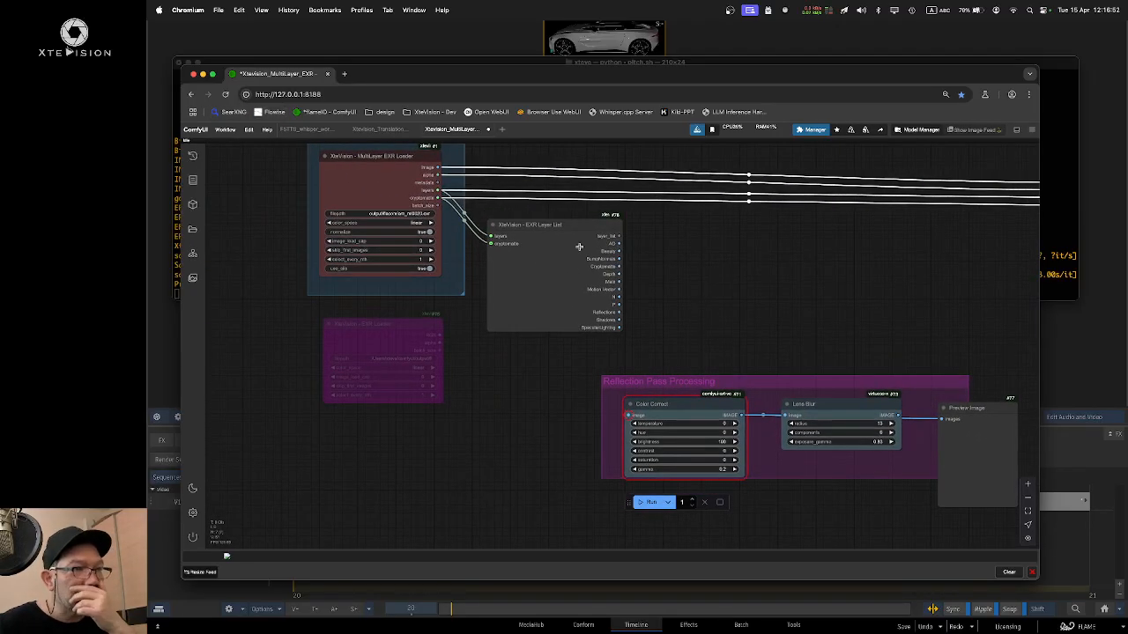
# Step: Add a Show Text node beside the EXR Layer List node and connect the layer_list output to its text input
pyautogui.moveTo(556, 225); pyautogui.dragTo(571, 233)
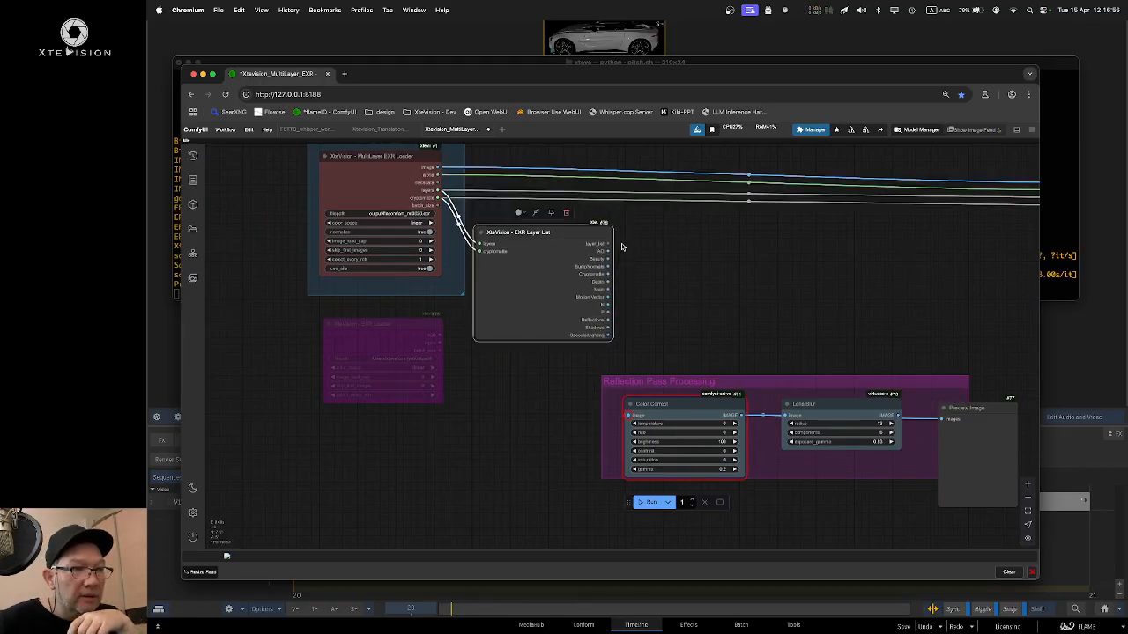
pyautogui.doubleClick(662, 237)
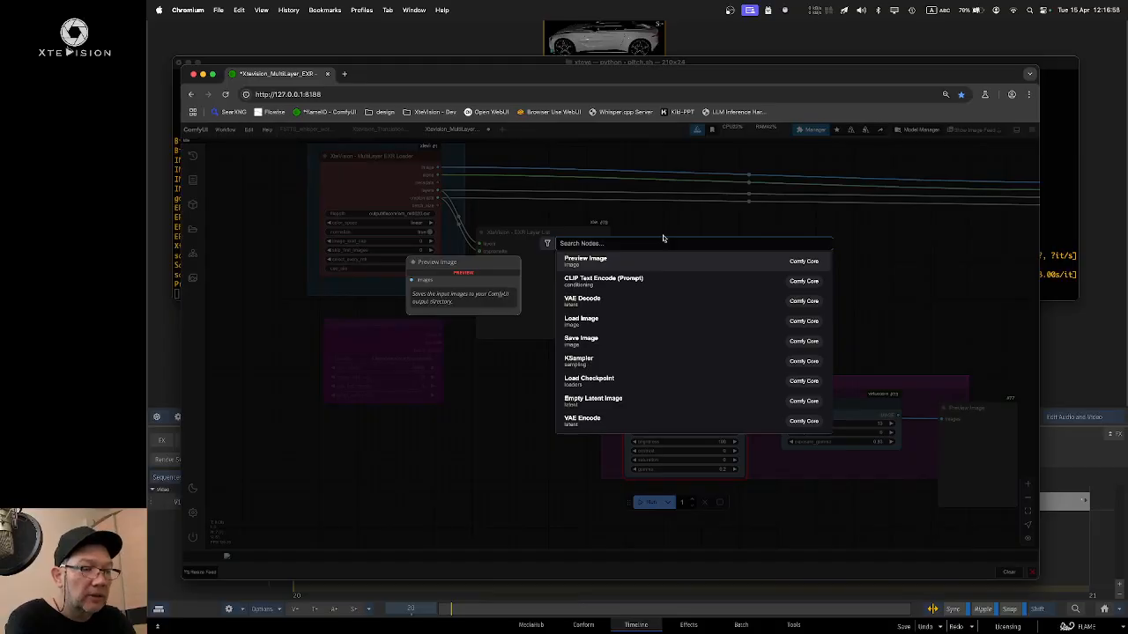
pyautogui.write('show')
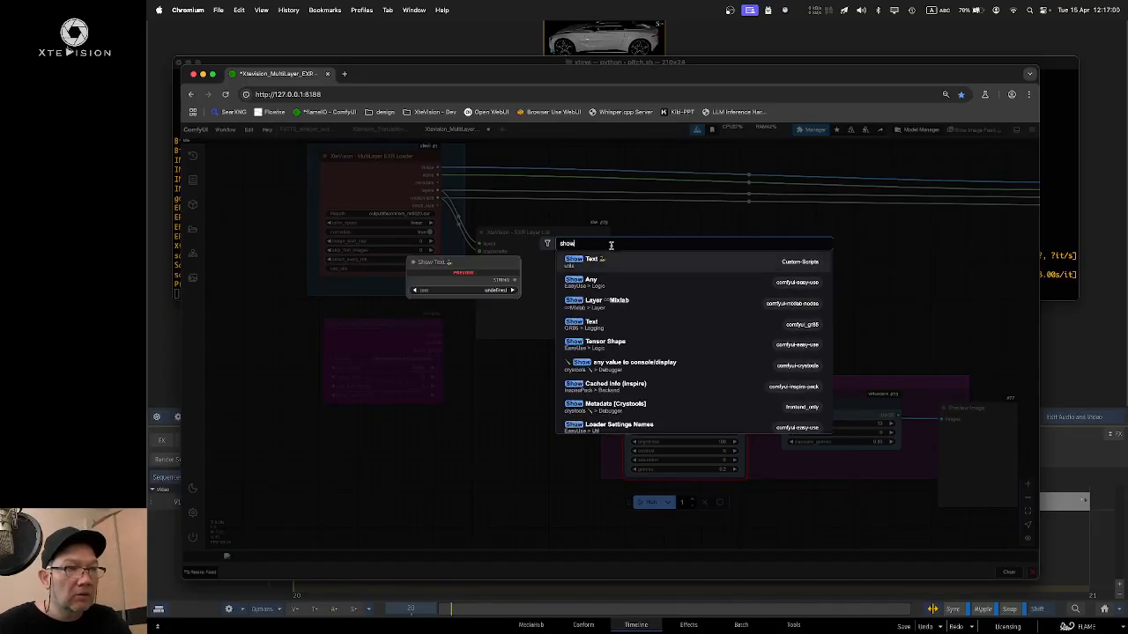
pyautogui.click(594, 262)
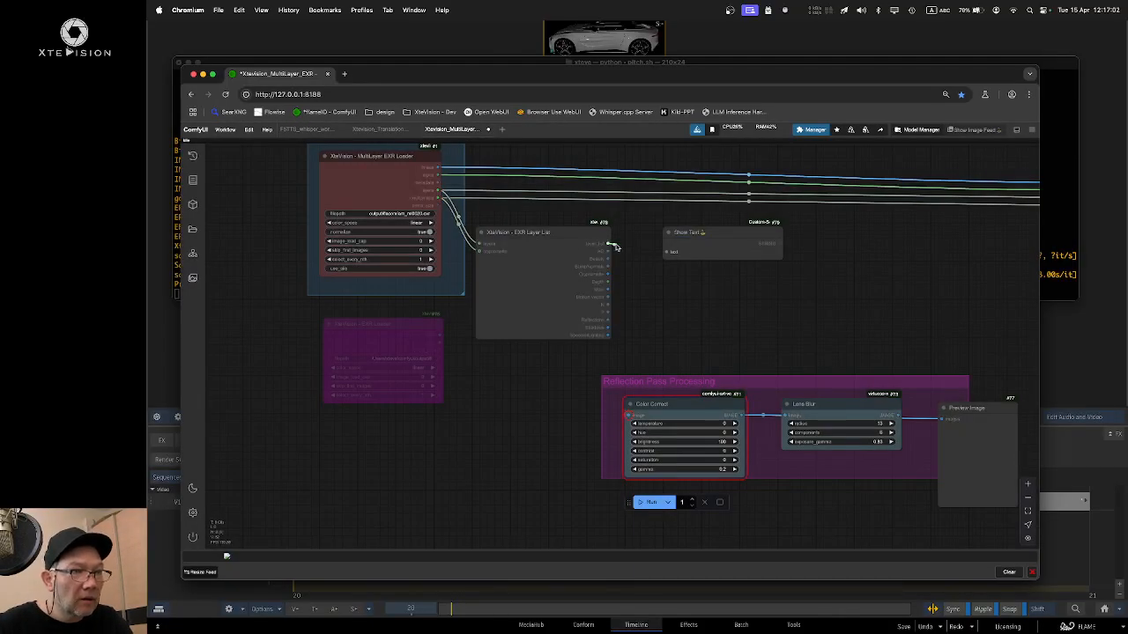
pyautogui.moveTo(608, 244); pyautogui.dragTo(668, 252)
pyautogui.moveTo(737, 232); pyautogui.dragTo(723, 209)
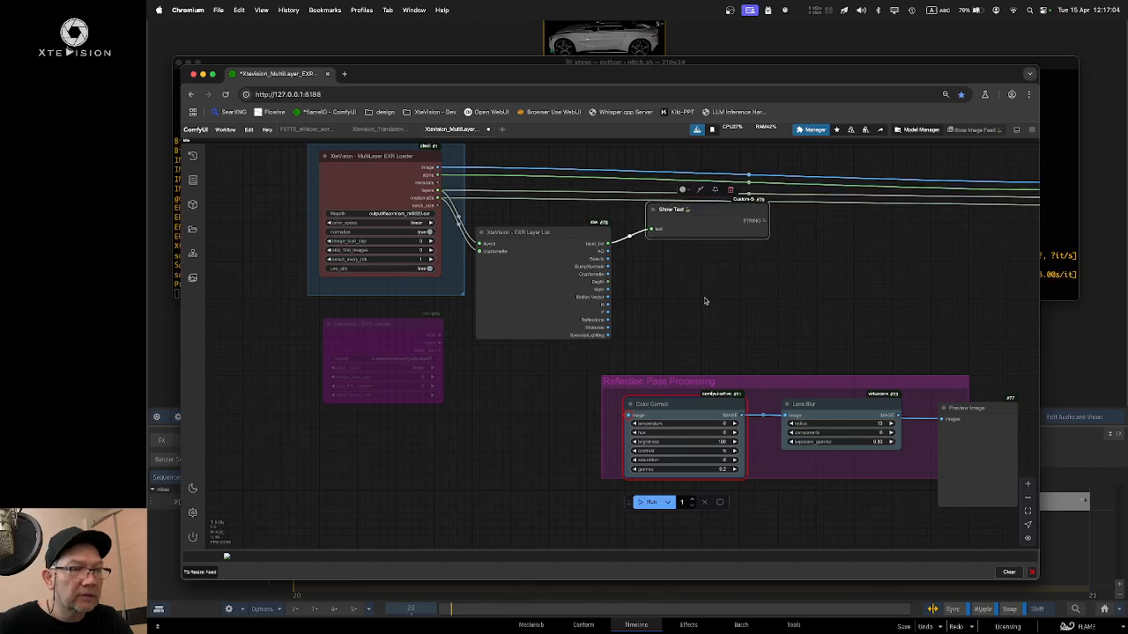
# Step: Run the workflow to read the layer names in the enlarged Show Text node, and delete that node
pyautogui.click(650, 502)
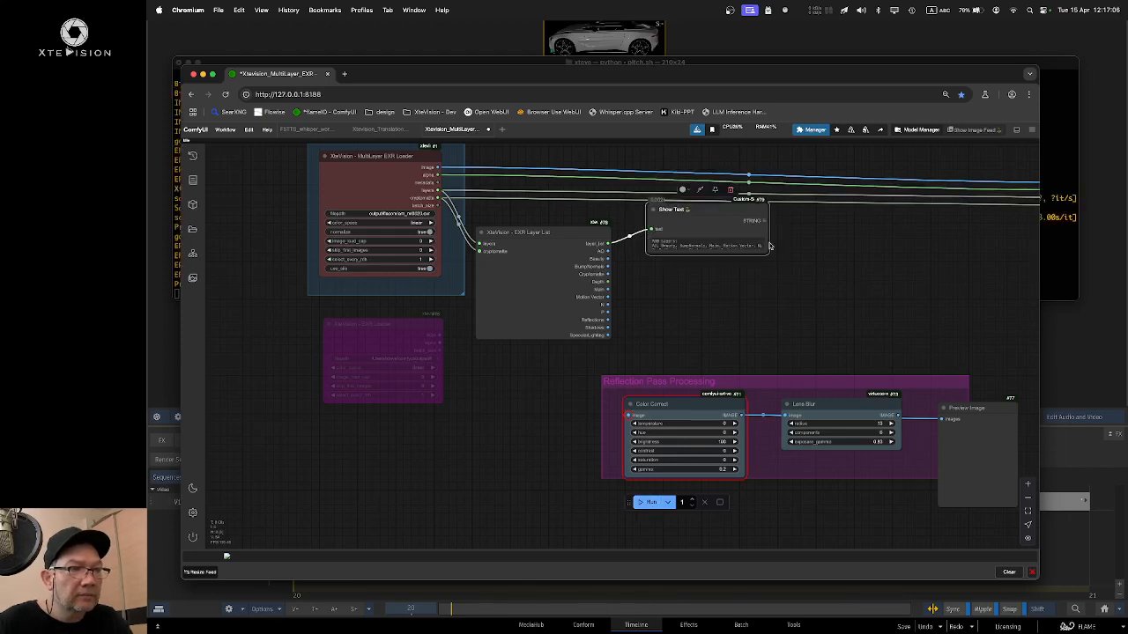
pyautogui.moveTo(767, 252); pyautogui.dragTo(824, 339)
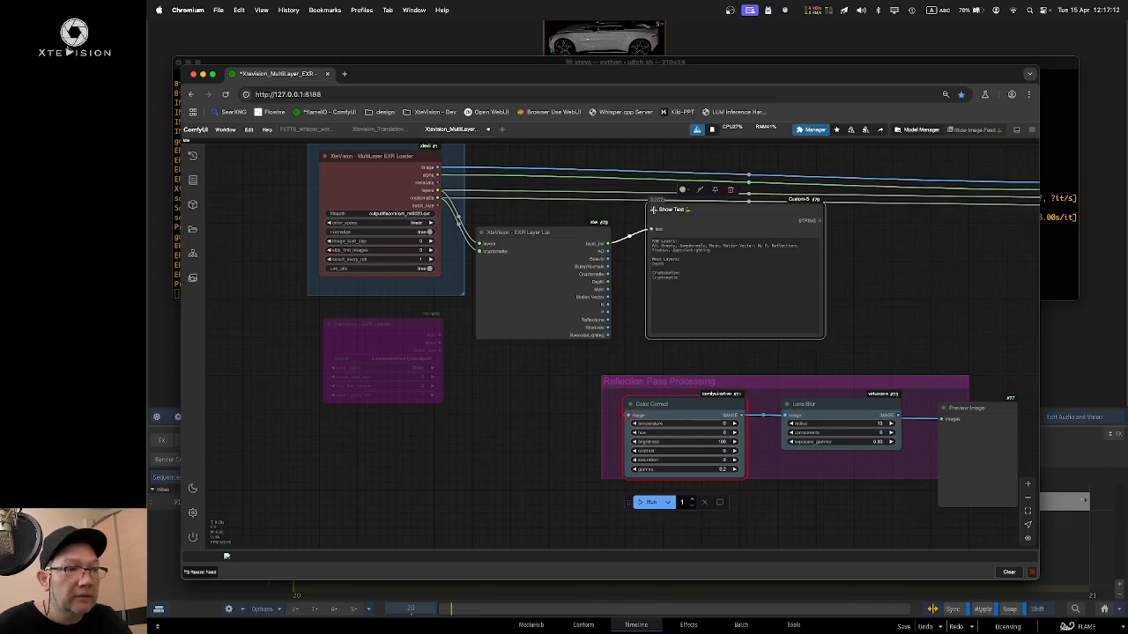
pyautogui.moveTo(723, 212); pyautogui.dragTo(709, 216)
pyautogui.press('Delete')
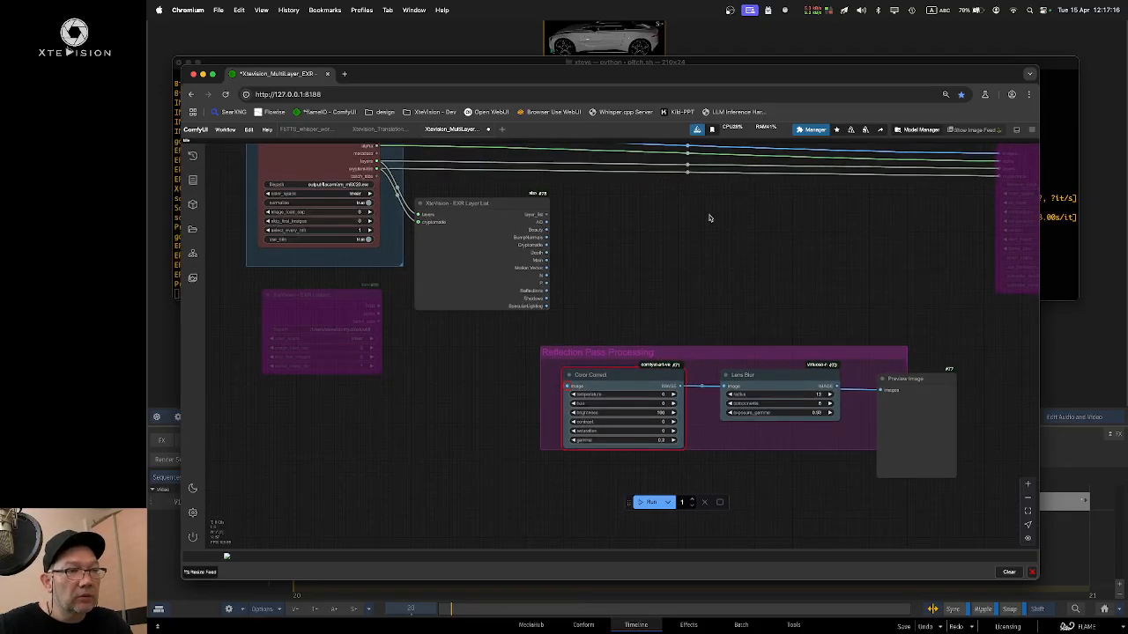
# Step: Shift the Reflection Pass Processing group and Preview Image node slightly, and connect the EXR Layer List's Reflections output to Color Correct's image input
pyautogui.moveTo(573, 356); pyautogui.dragTo(577, 336)
pyautogui.moveTo(910, 381); pyautogui.dragTo(945, 399)
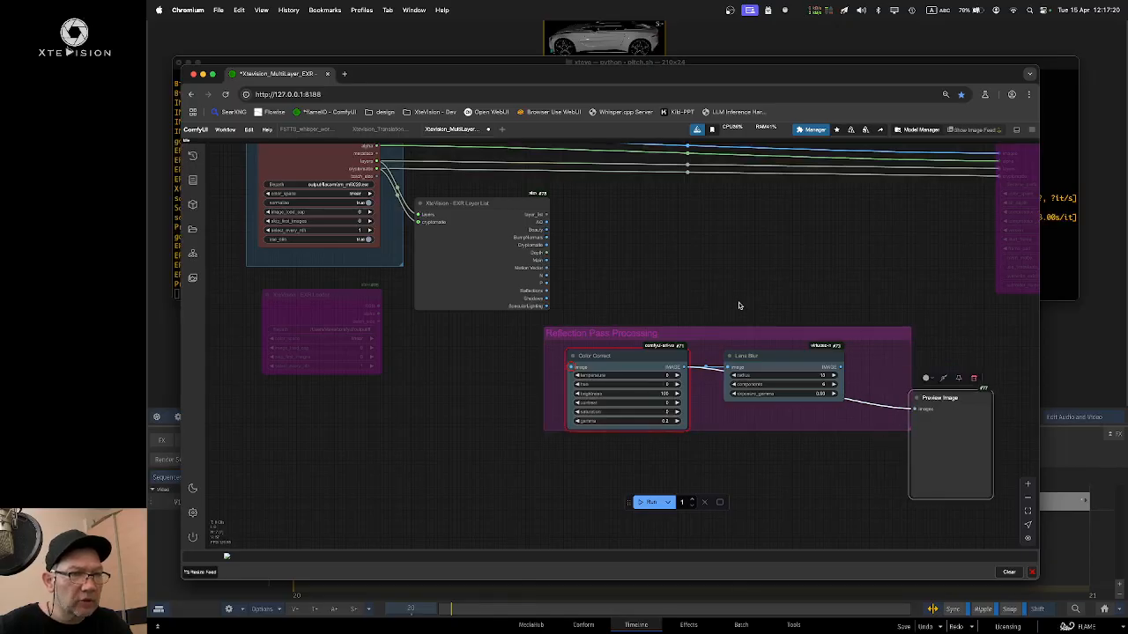
pyautogui.click(703, 268)
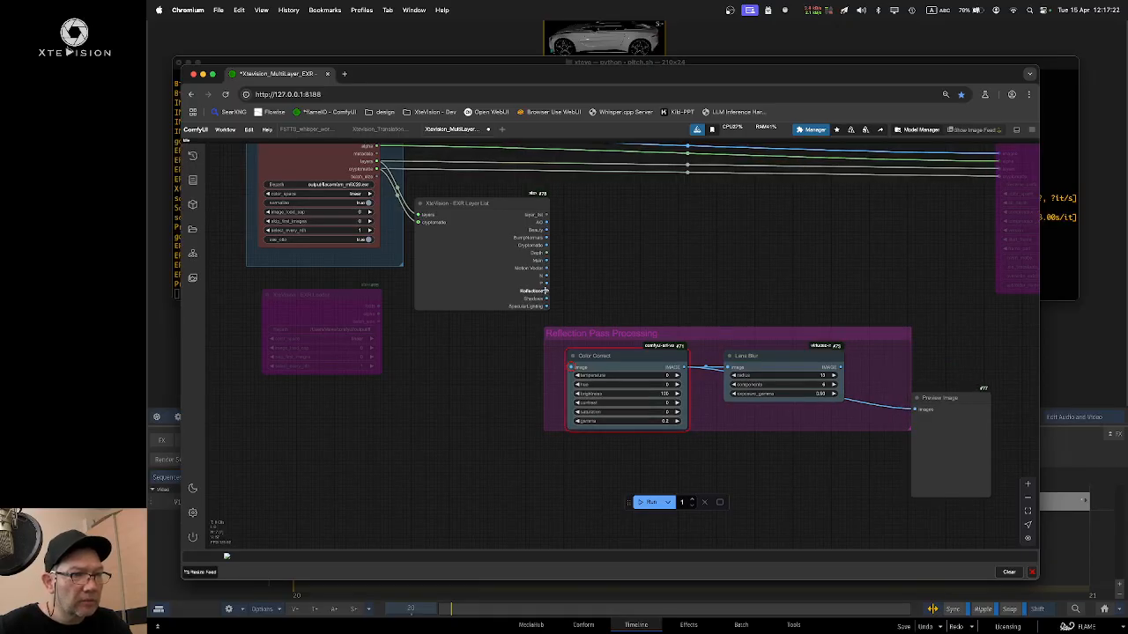
pyautogui.moveTo(547, 291); pyautogui.dragTo(572, 366)
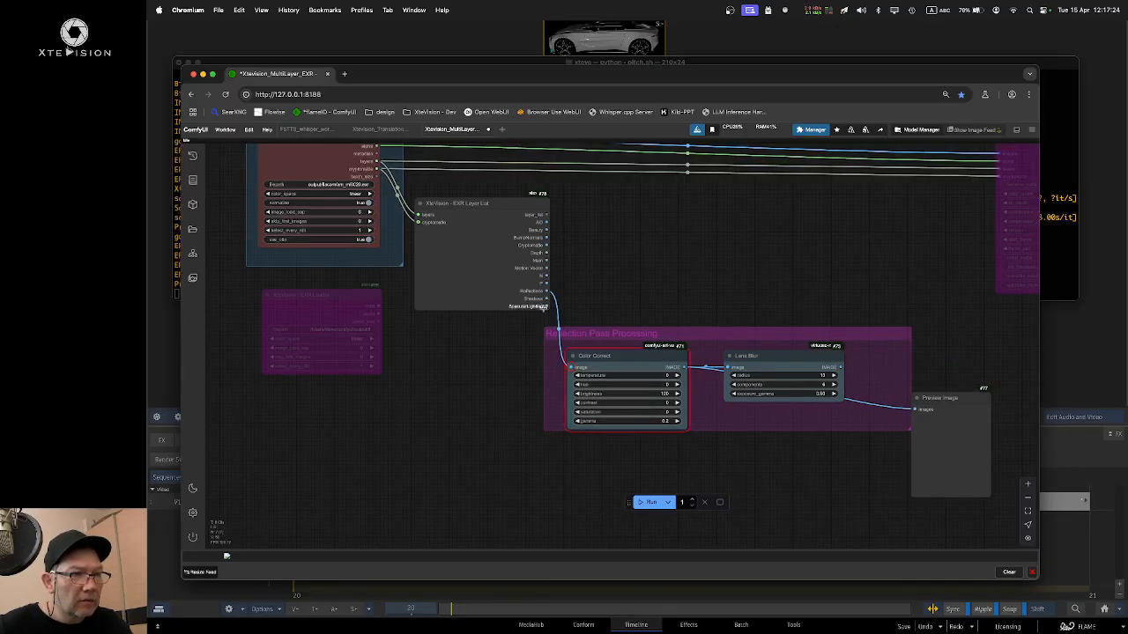
pyautogui.moveTo(544, 307); pyautogui.dragTo(561, 361)
# Step: Tidy the layout by slightly repositioning the Lens Blur, MultiLayer EXR Writer and EXR Layer List nodes
pyautogui.moveTo(761, 356)
pyautogui.mouseDown()
pyautogui.moveTo(767, 330)
pyautogui.moveTo(749, 341)
pyautogui.moveTo(753, 358)
pyautogui.mouseUp()
pyautogui.moveTo(858, 259); pyautogui.dragTo(737, 316)
pyautogui.moveTo(943, 195); pyautogui.dragTo(950, 178)
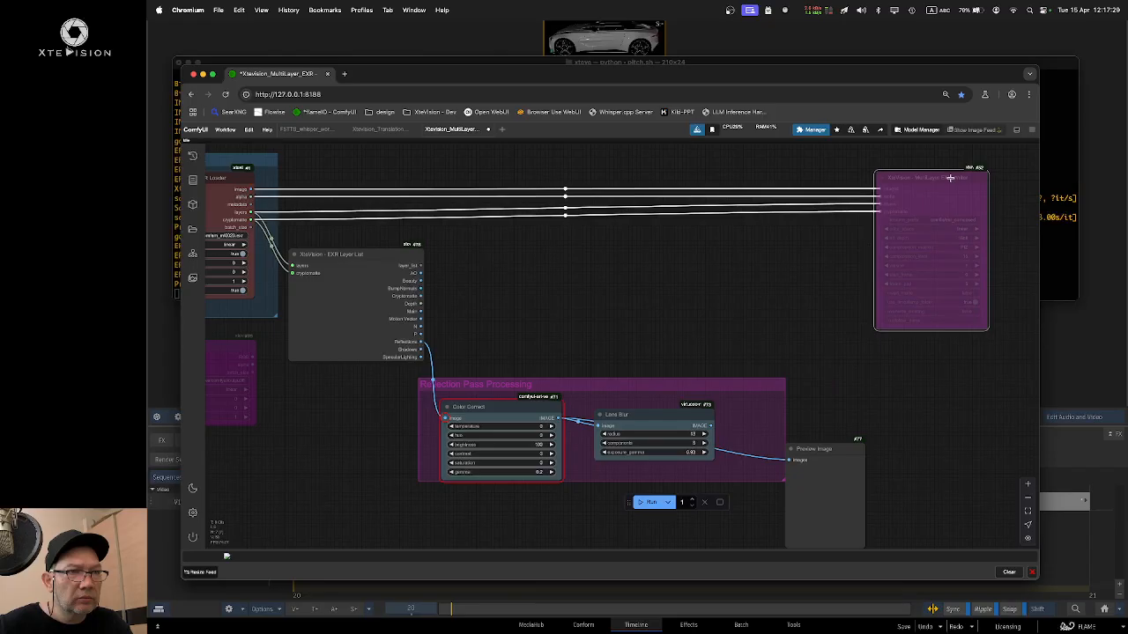
pyautogui.click(800, 271)
pyautogui.moveTo(620, 283); pyautogui.dragTo(673, 271)
pyautogui.moveTo(395, 250); pyautogui.dragTo(422, 235)
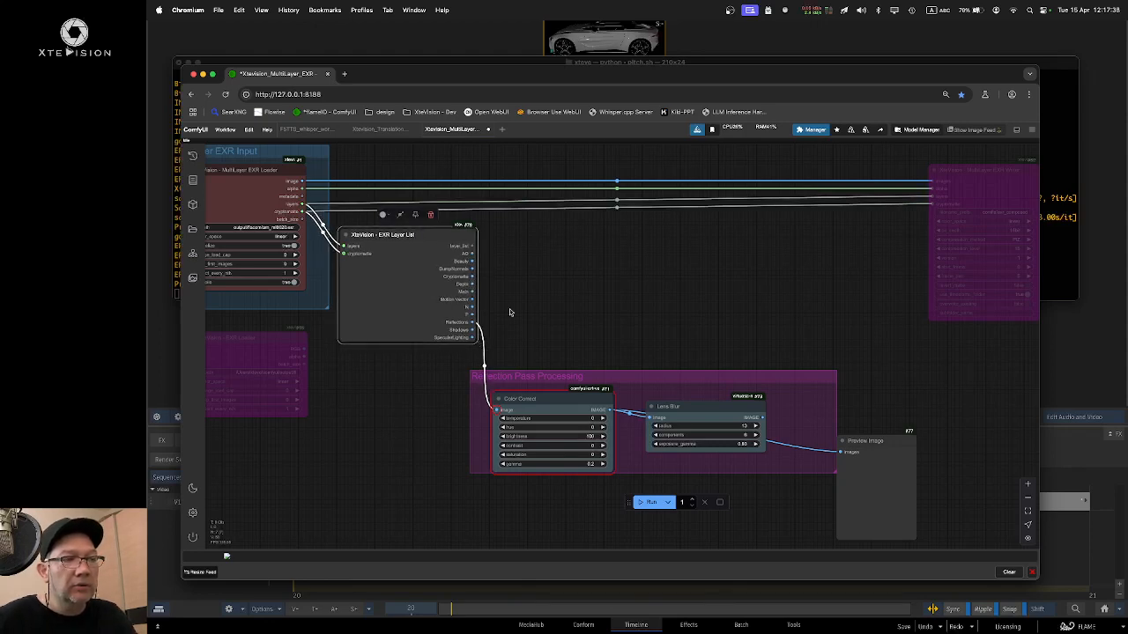
pyautogui.click(617, 295)
# Step: Add an XteVision - EXR Layer Gathering node and place it just before the bypassed MultiLayer EXR Writer
pyautogui.doubleClick(822, 280)
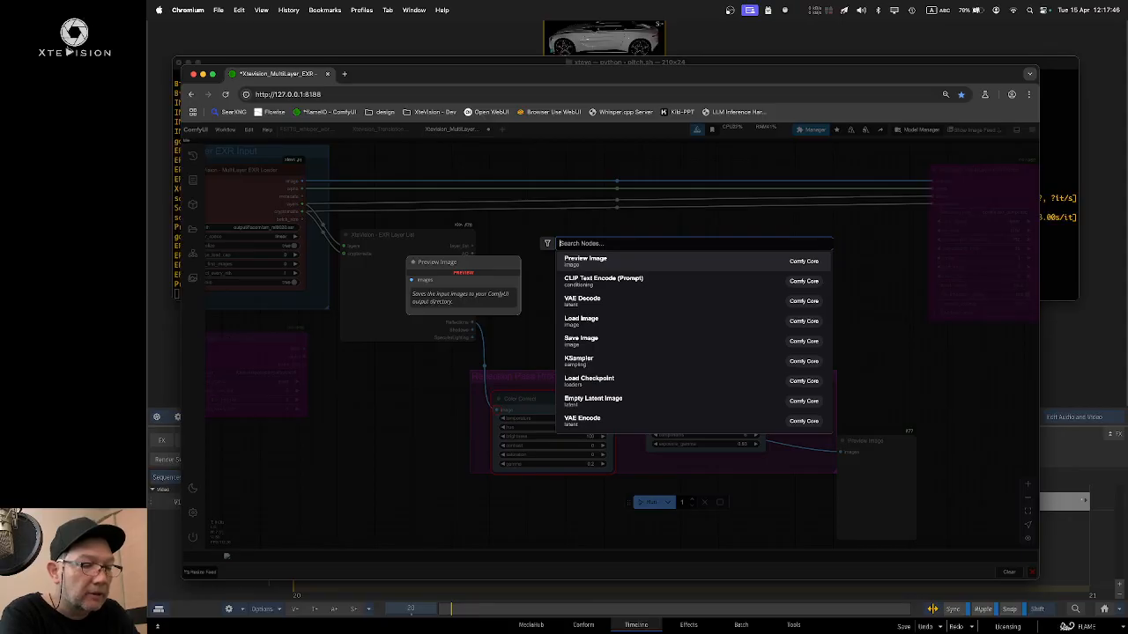
pyautogui.write('xtev')
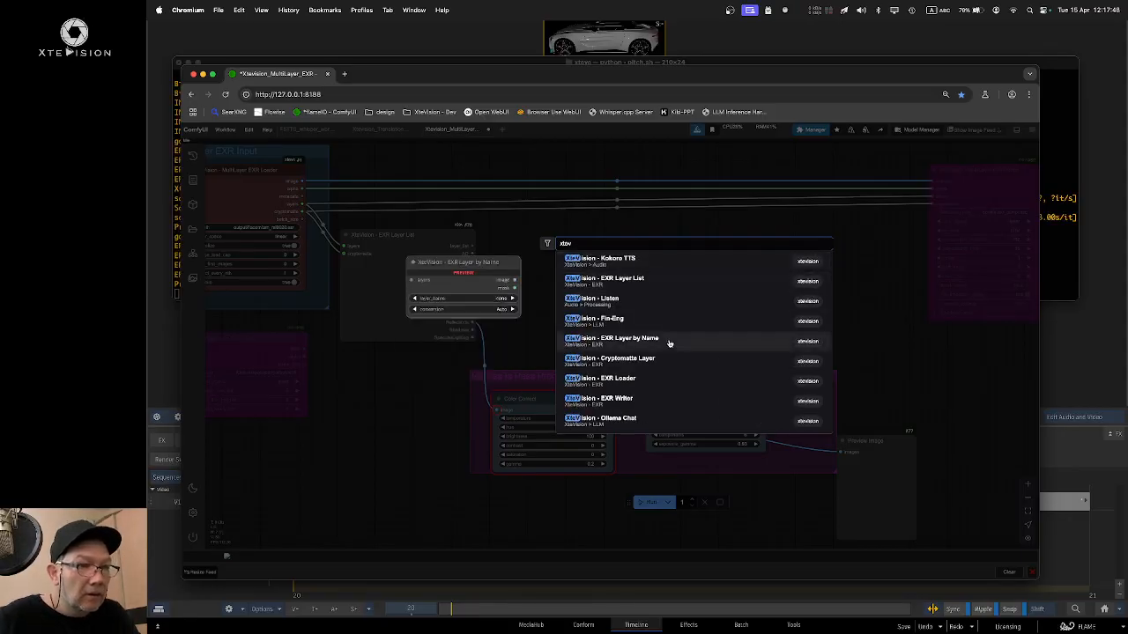
pyautogui.scroll(-5, 669, 343)
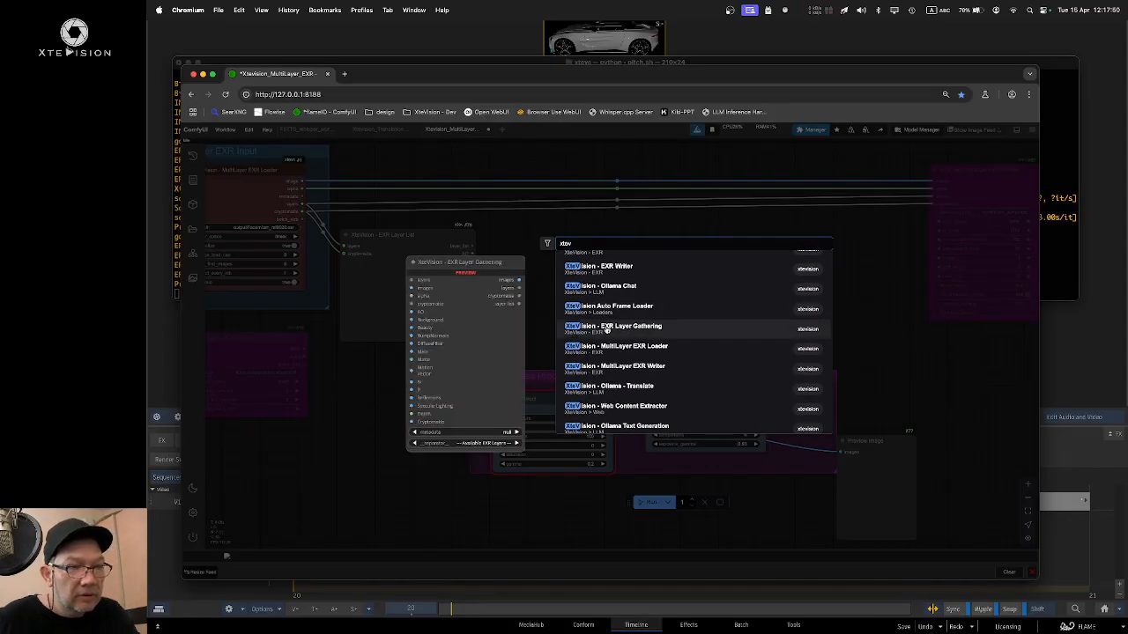
pyautogui.click(632, 328)
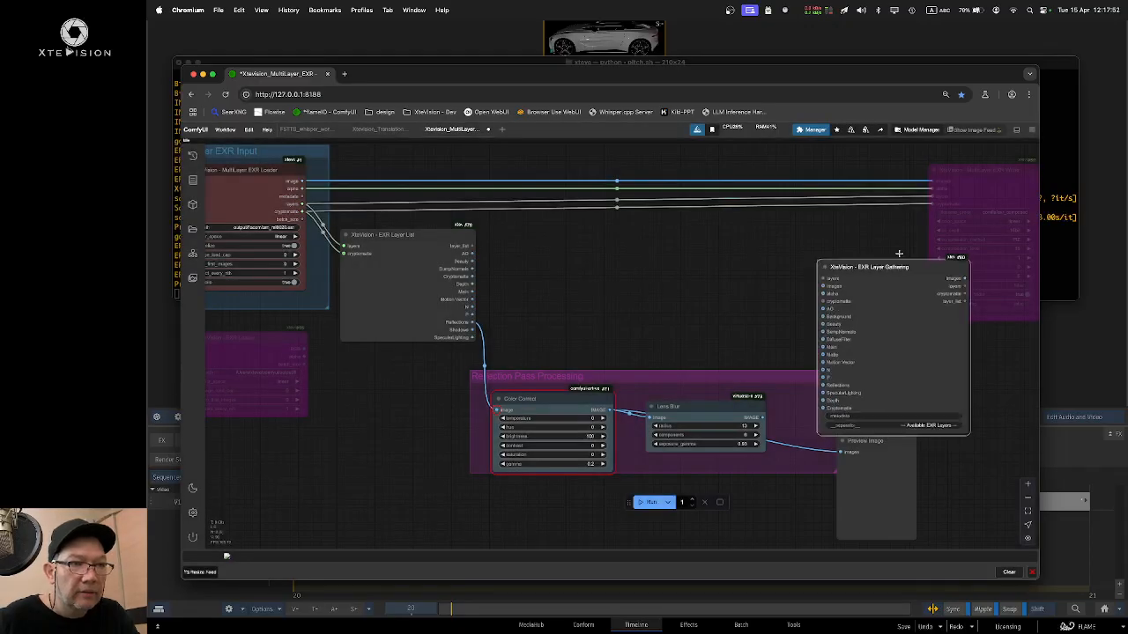
pyautogui.moveTo(904, 269); pyautogui.dragTo(847, 197)
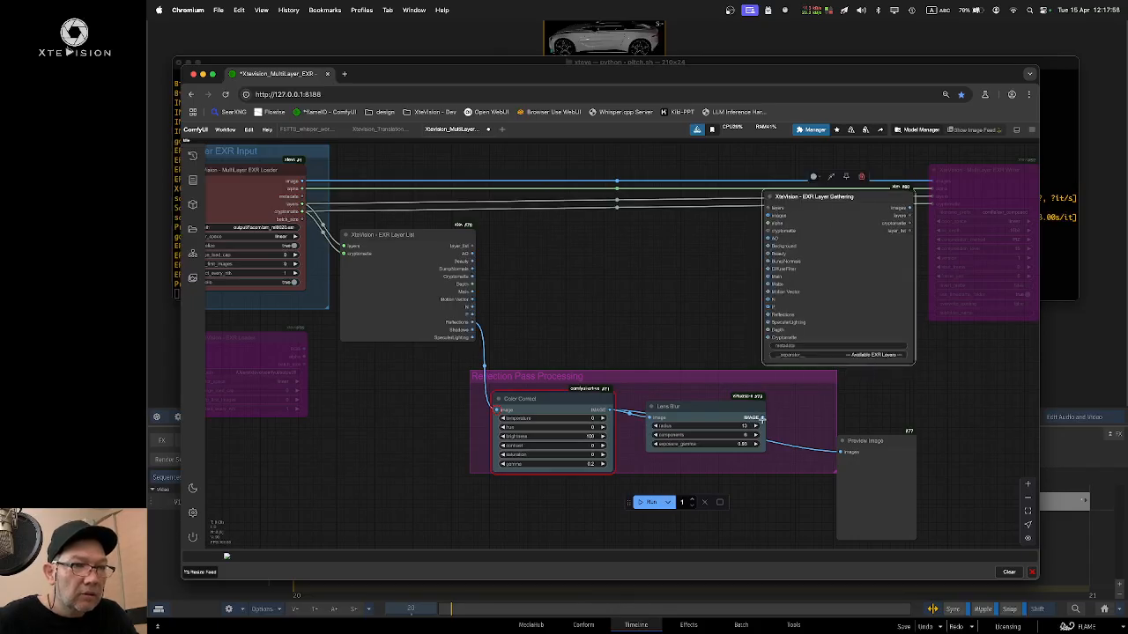
# Step: Connect Color Correct's output to the EXR Layer Gathering node's Reflections input, and Lens Blur's output to the Preview Image node
pyautogui.moveTo(697, 407); pyautogui.dragTo(687, 420)
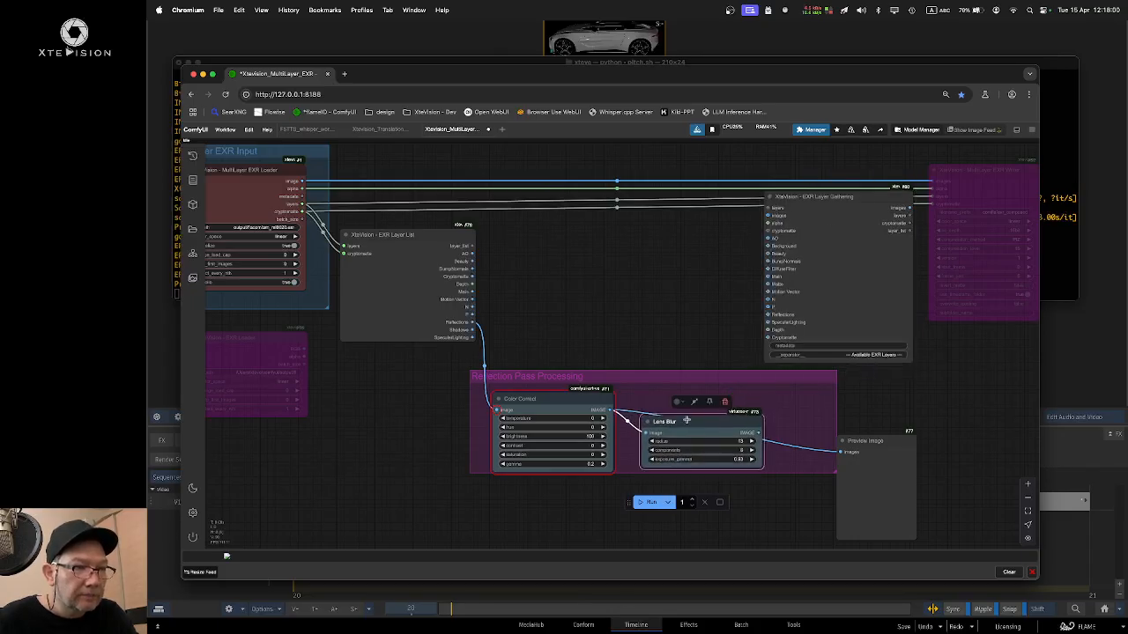
pyautogui.moveTo(610, 409); pyautogui.dragTo(767, 315)
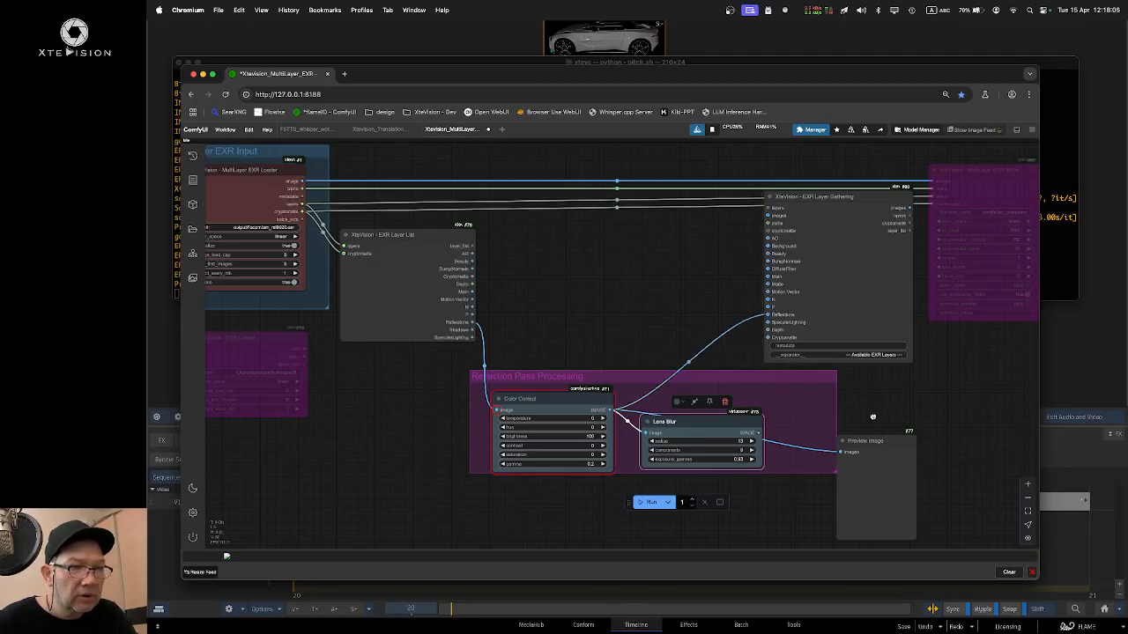
pyautogui.moveTo(873, 417); pyautogui.dragTo(865, 326)
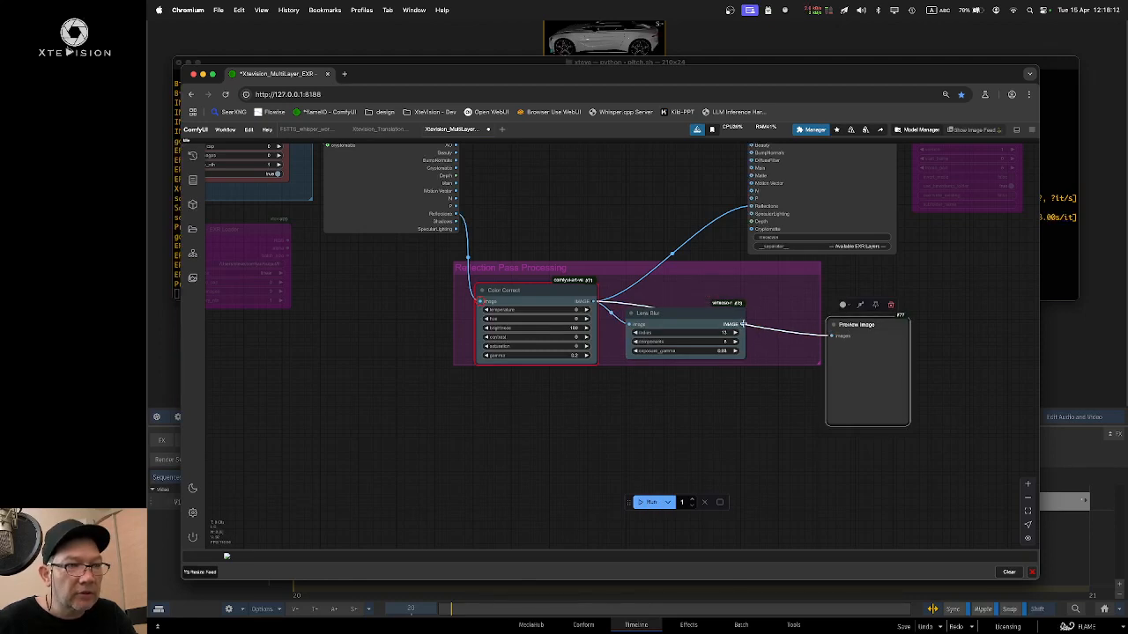
pyautogui.moveTo(742, 324); pyautogui.dragTo(823, 332)
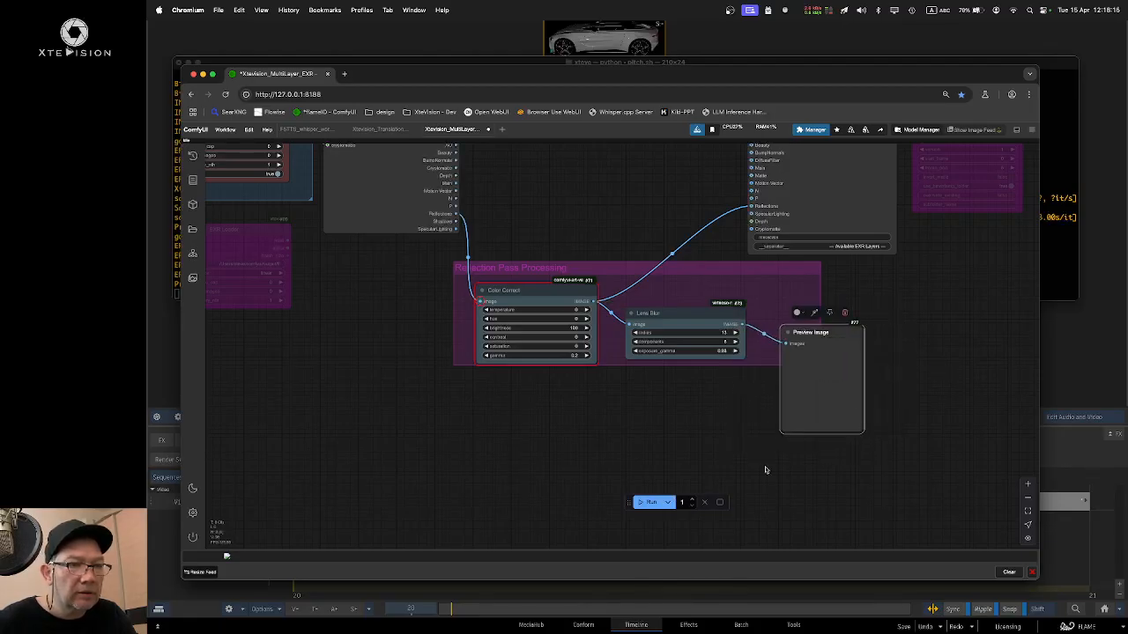
# Step: Run the workflow and examine the blurred reflection pass at full size
pyautogui.click(649, 502)
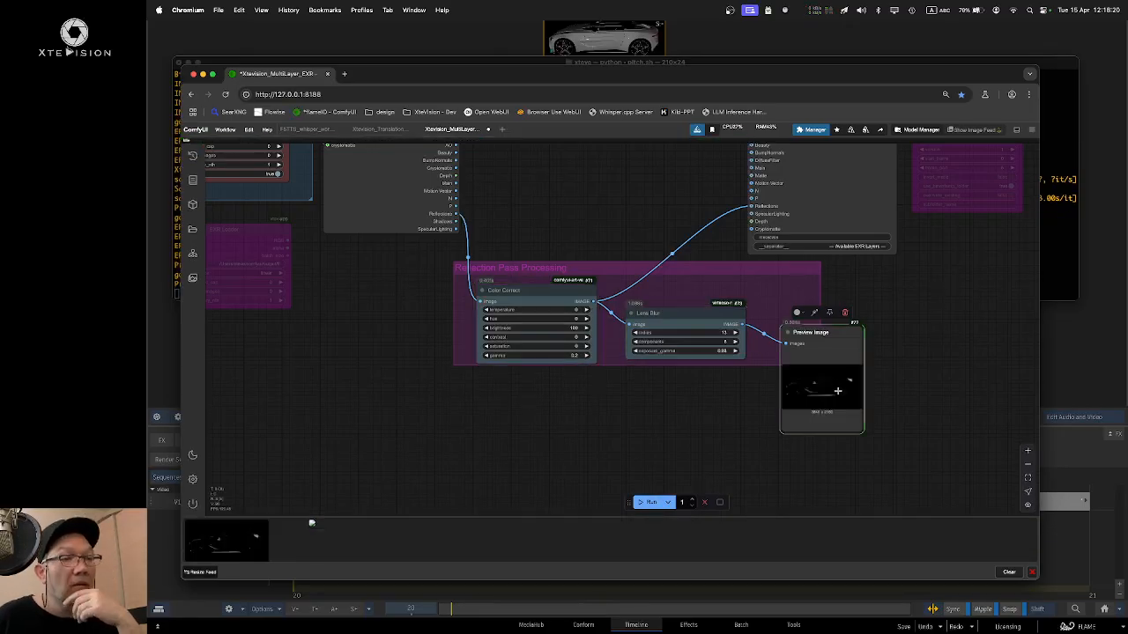
pyautogui.click(227, 528)
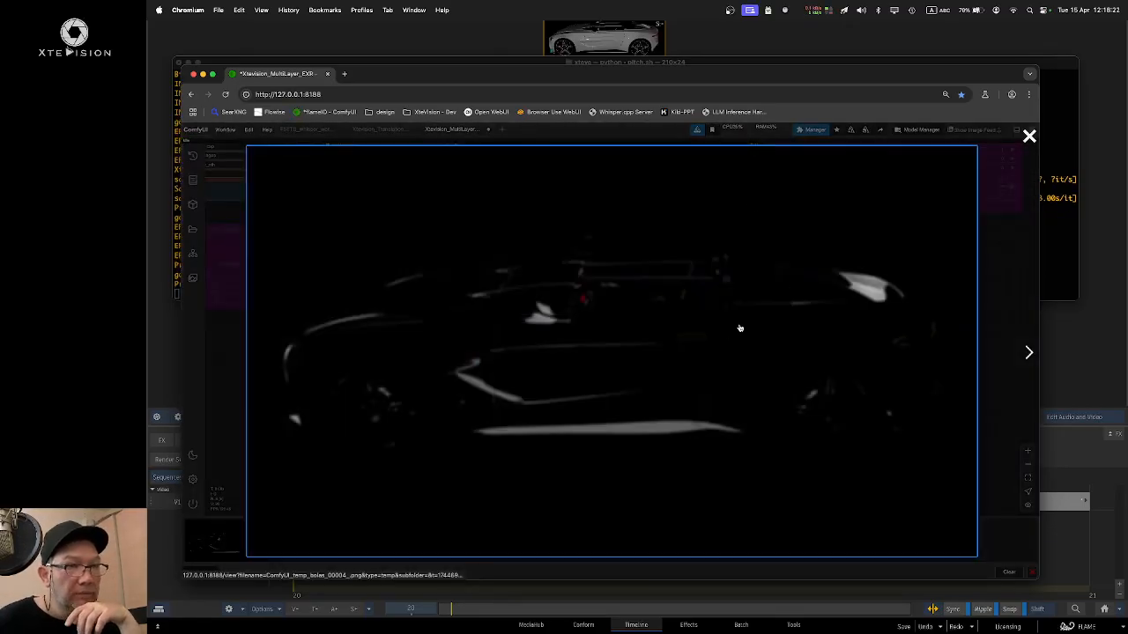
pyautogui.press('Escape')
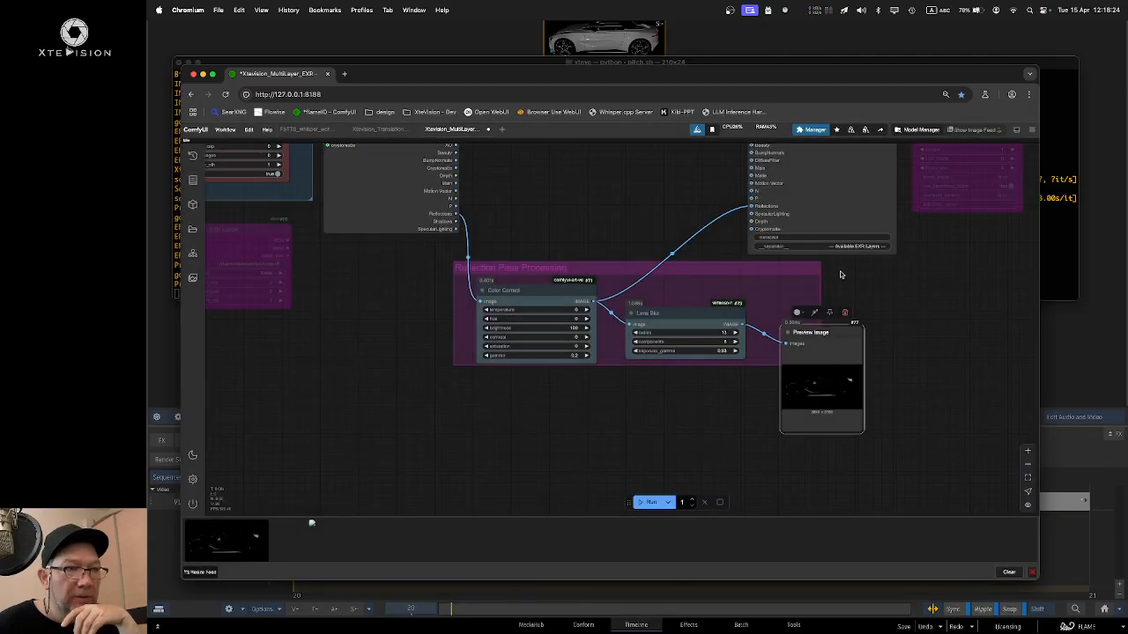
pyautogui.moveTo(835, 341); pyautogui.dragTo(846, 334)
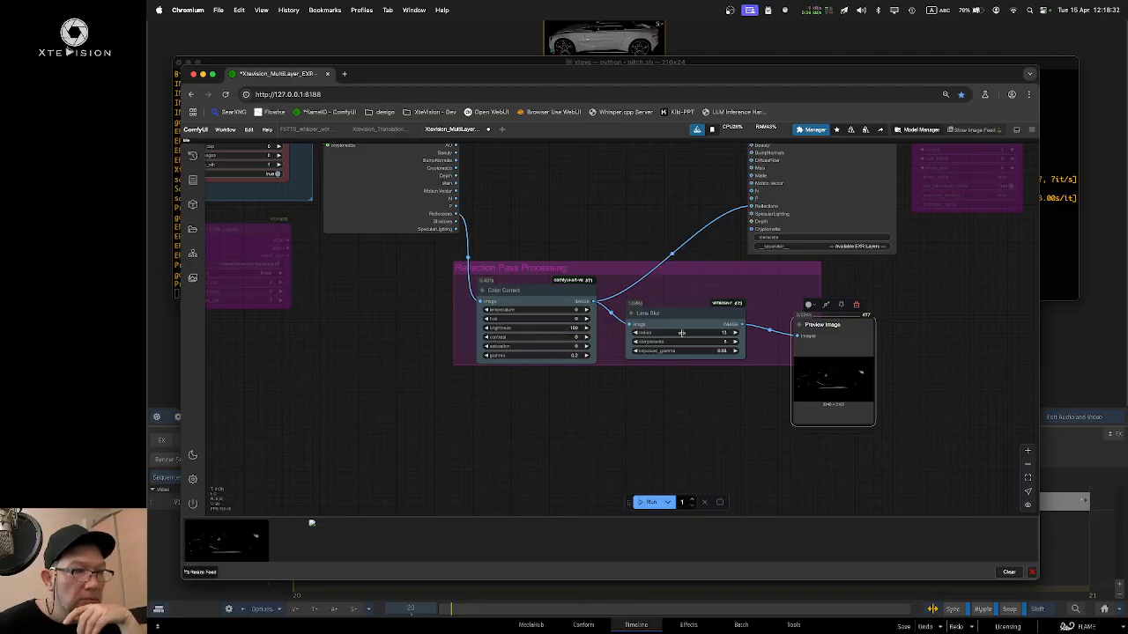
# Step: Feed Preview Image directly from Color Correct instead of Lens Blur, run the workflow and examine the enlarged unblurred reflection pass
pyautogui.moveTo(683, 312); pyautogui.dragTo(680, 346)
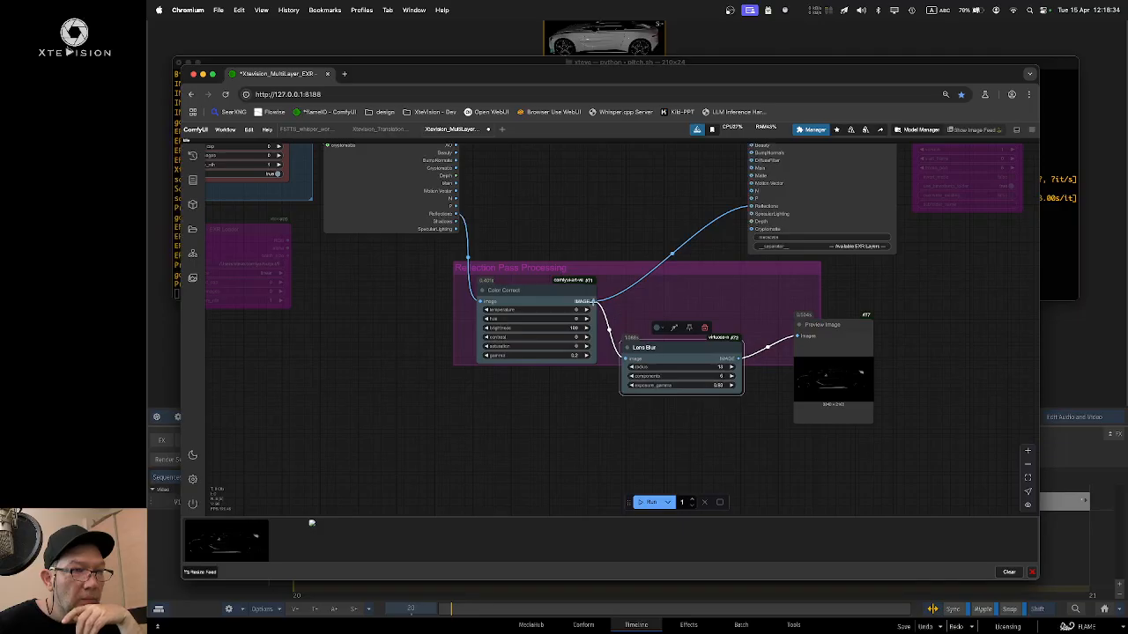
pyautogui.moveTo(595, 302); pyautogui.dragTo(797, 335)
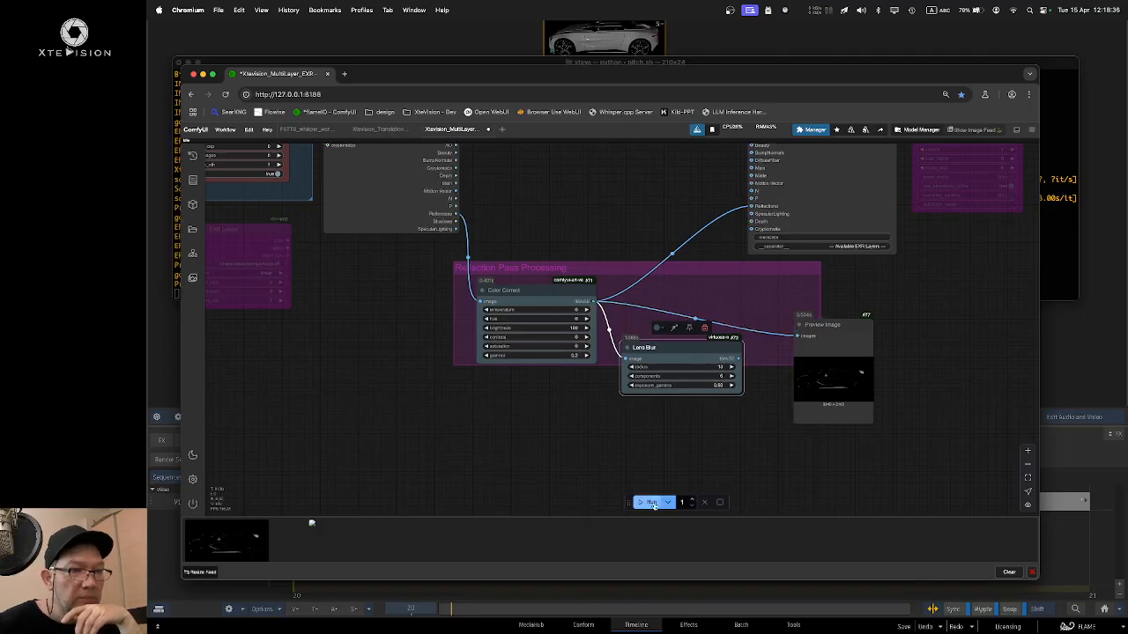
pyautogui.click(650, 502)
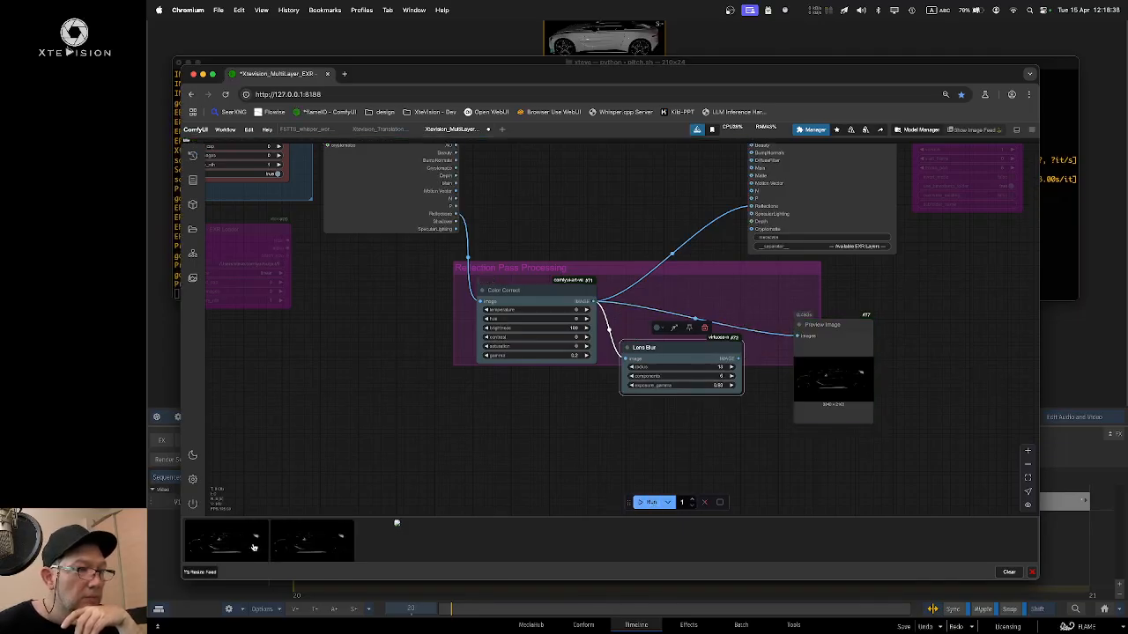
pyautogui.click(253, 547)
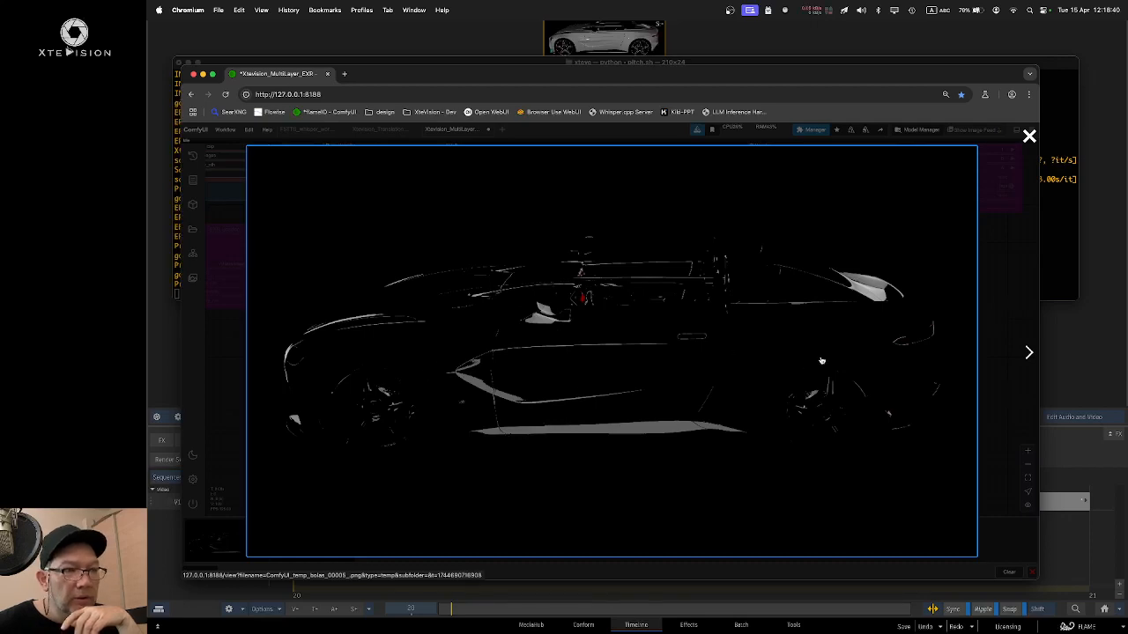
pyautogui.click(1029, 137)
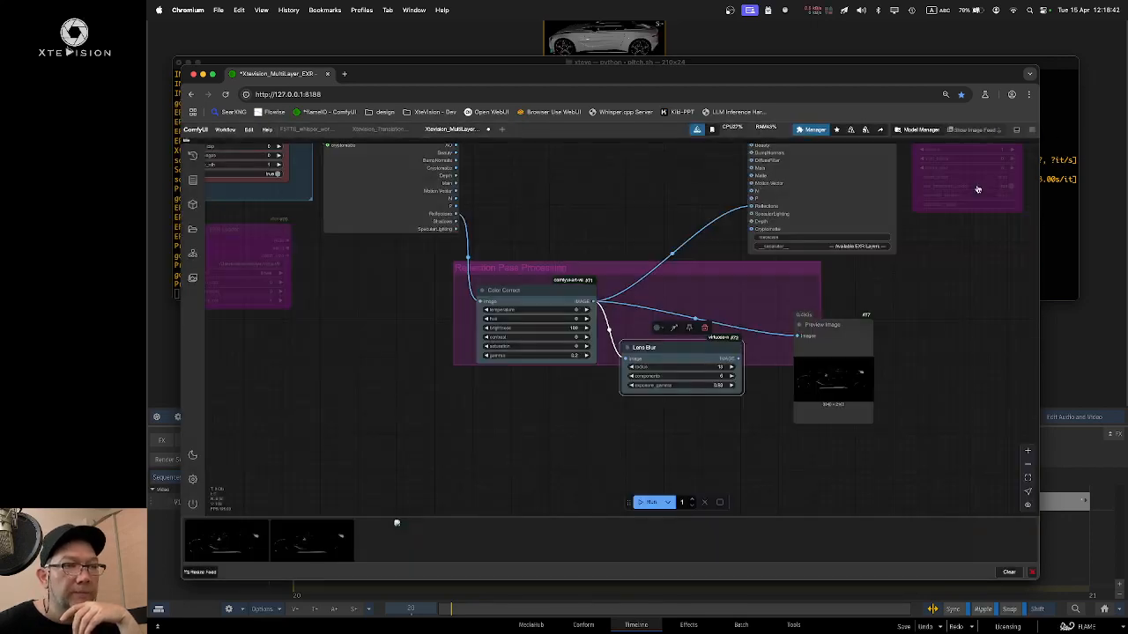
# Step: Place Preview Image beside the EXR Layer List node, connect it to the Main output and run the workflow
pyautogui.scroll(2, 610, 268)
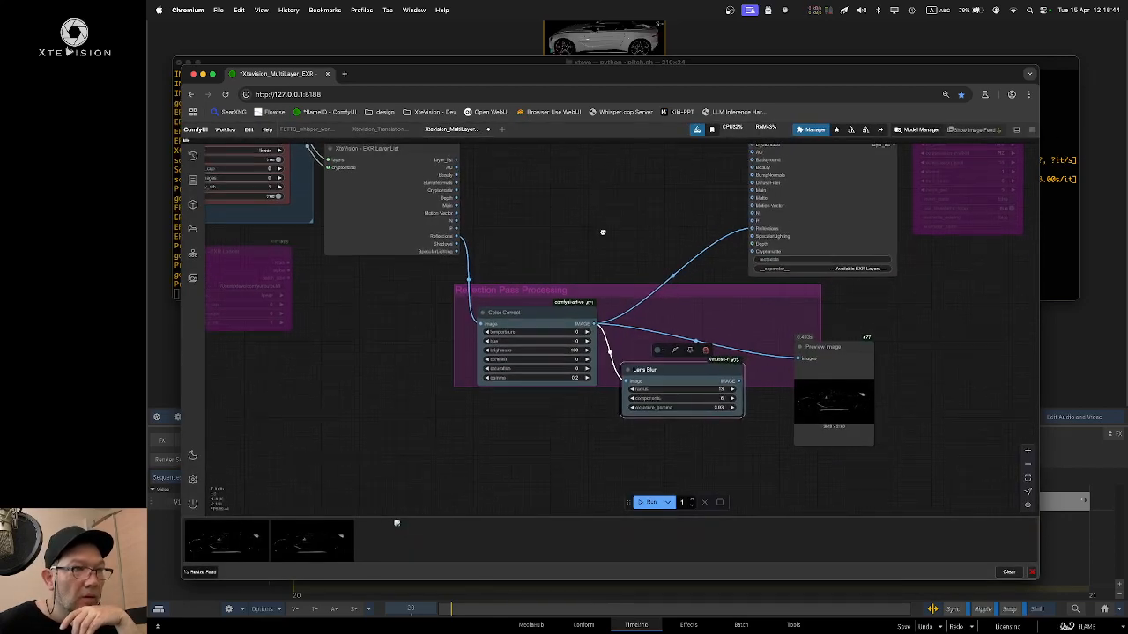
pyautogui.moveTo(457, 203); pyautogui.dragTo(575, 171)
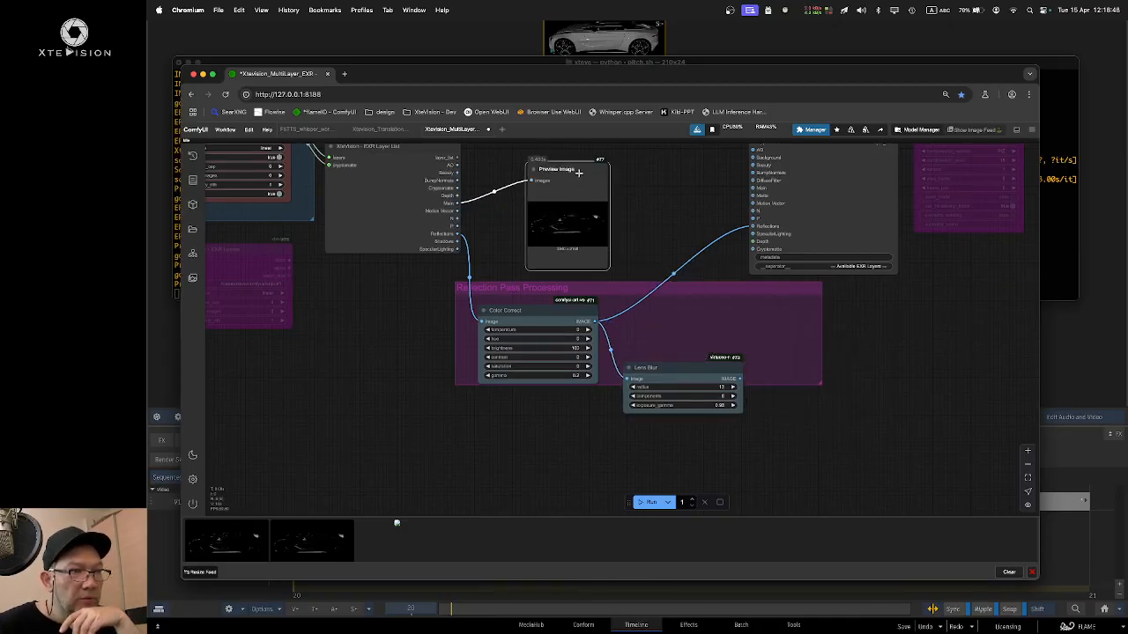
pyautogui.scroll(2, 697, 209)
pyautogui.click(652, 502)
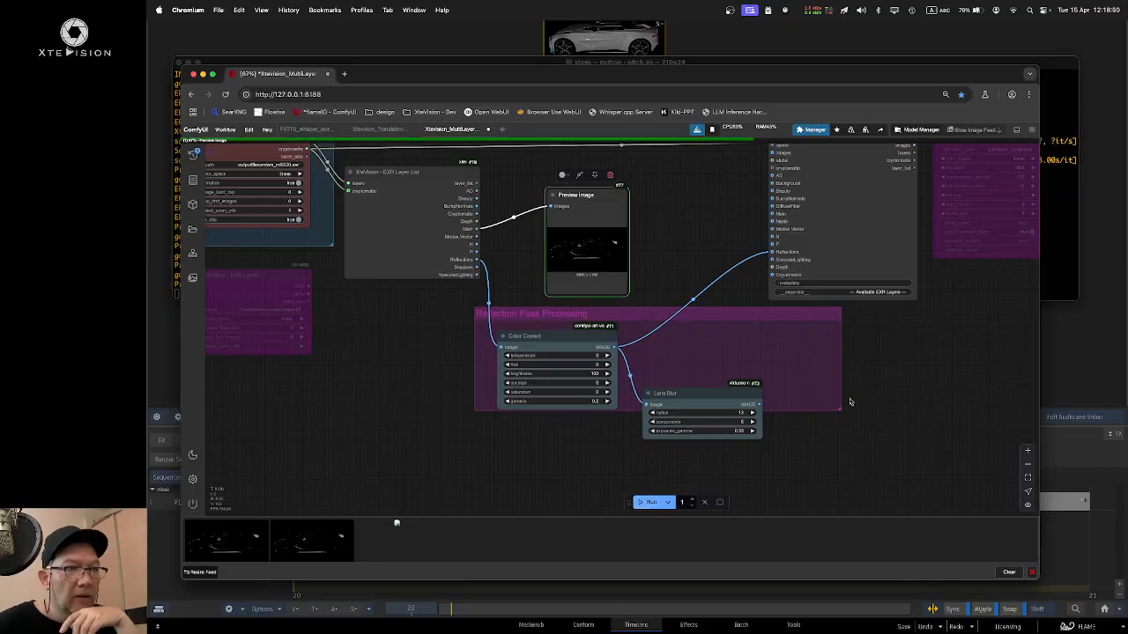
pyautogui.scroll(3, 759, 189)
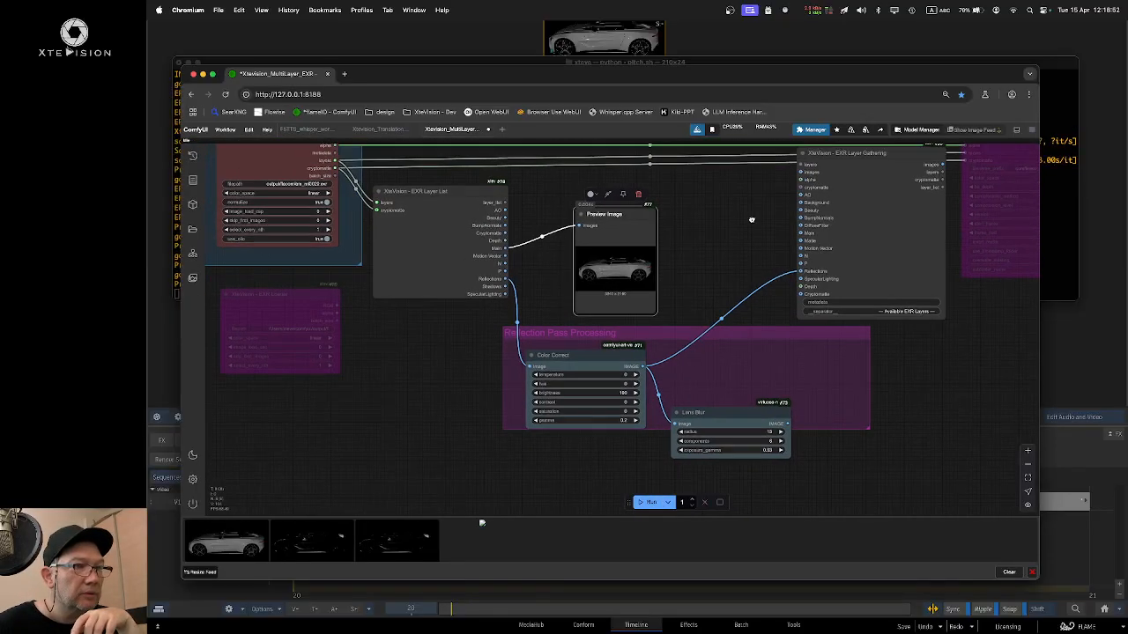
# Step: Move Preview Image closer to the EXR Layer Gathering node and connect the EXR Layer List's Main output to Color Correct's image input
pyautogui.moveTo(627, 218); pyautogui.dragTo(719, 207)
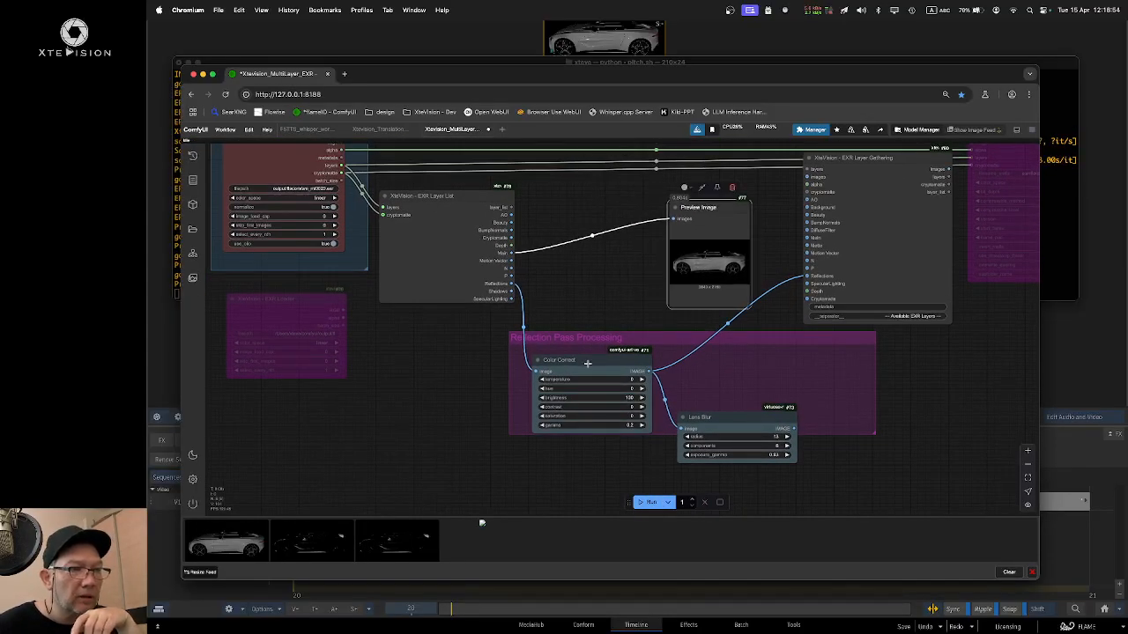
pyautogui.moveTo(586, 363); pyautogui.dragTo(587, 358)
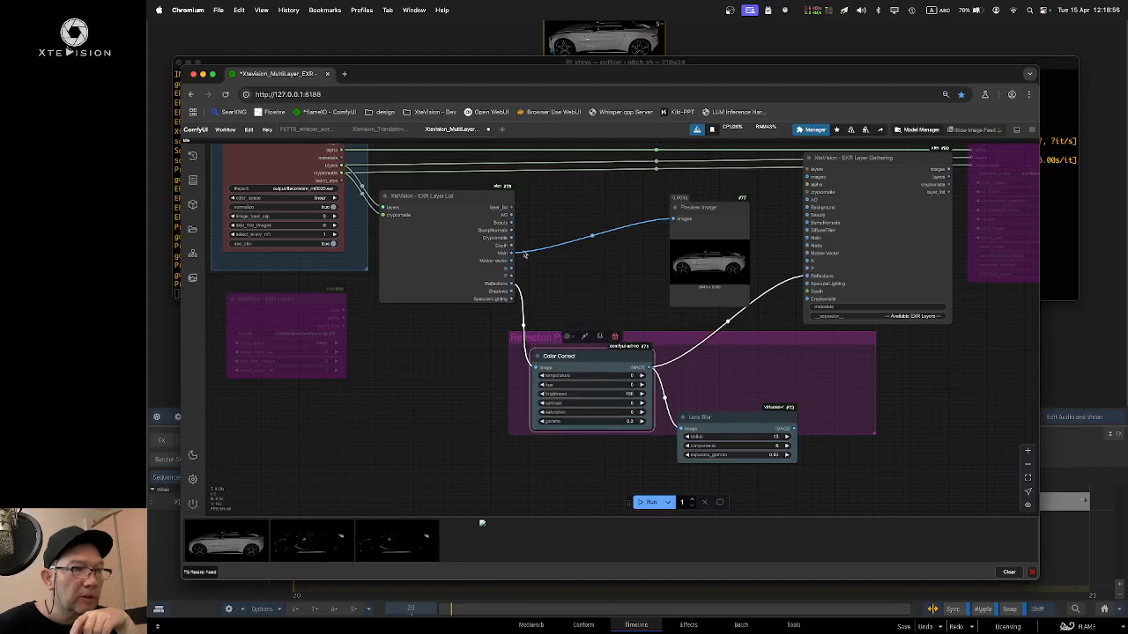
pyautogui.moveTo(518, 254); pyautogui.dragTo(535, 366)
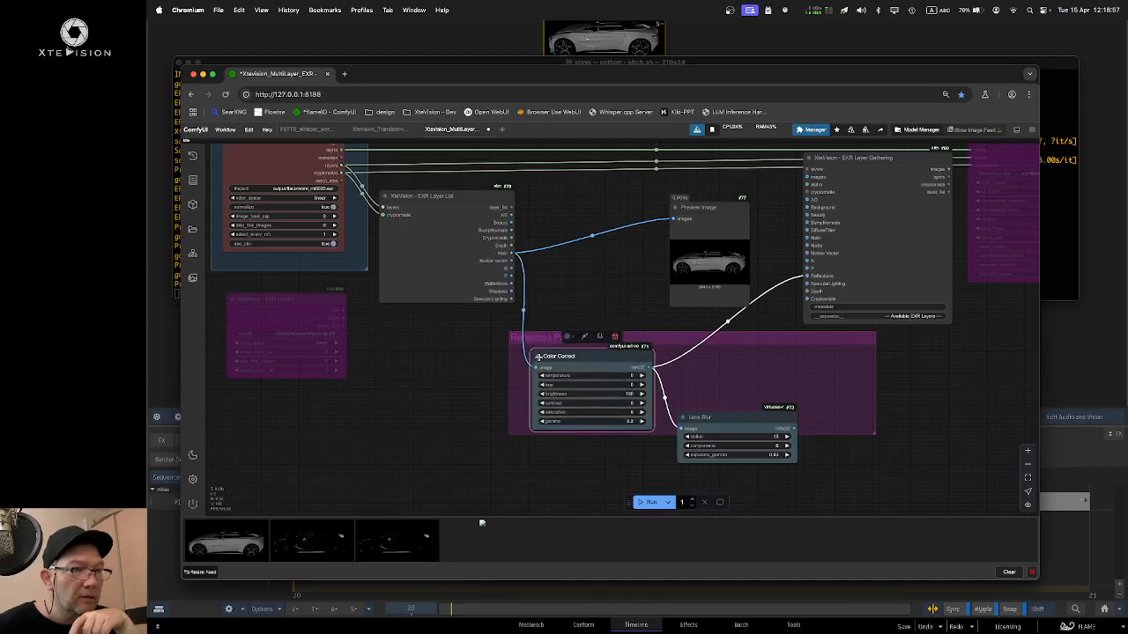
# Step: Shift the Reflection Pass Processing group slightly and retitle it "Image Pass Processing"
pyautogui.moveTo(641, 338); pyautogui.dragTo(659, 327)
pyautogui.doubleClick(637, 331)
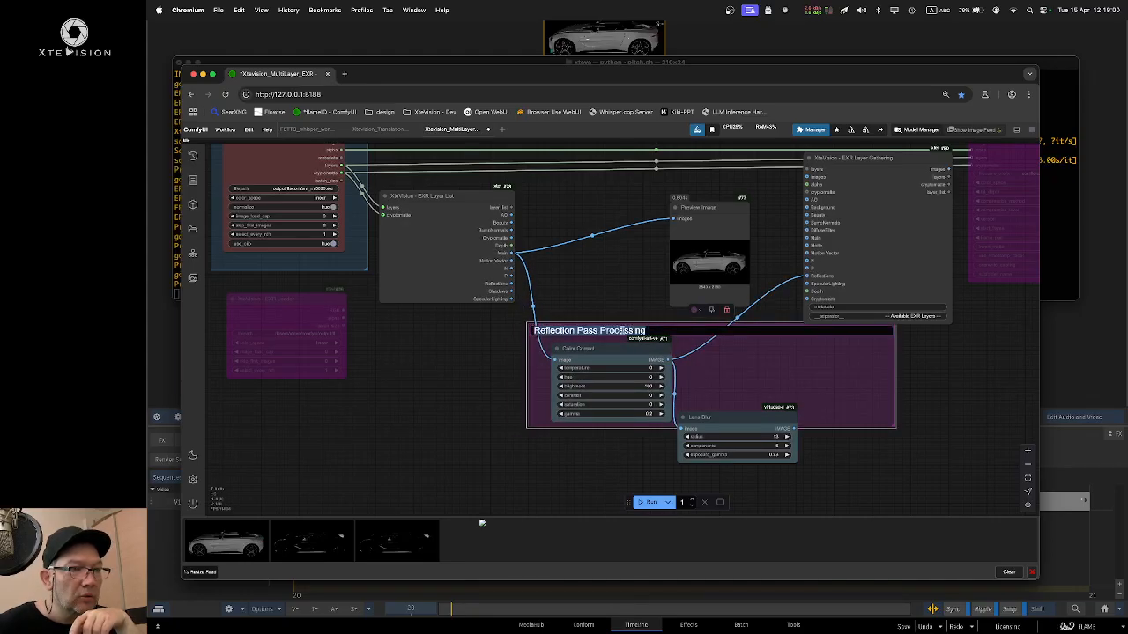
pyautogui.click(582, 331)
pyautogui.doubleClick(559, 329)
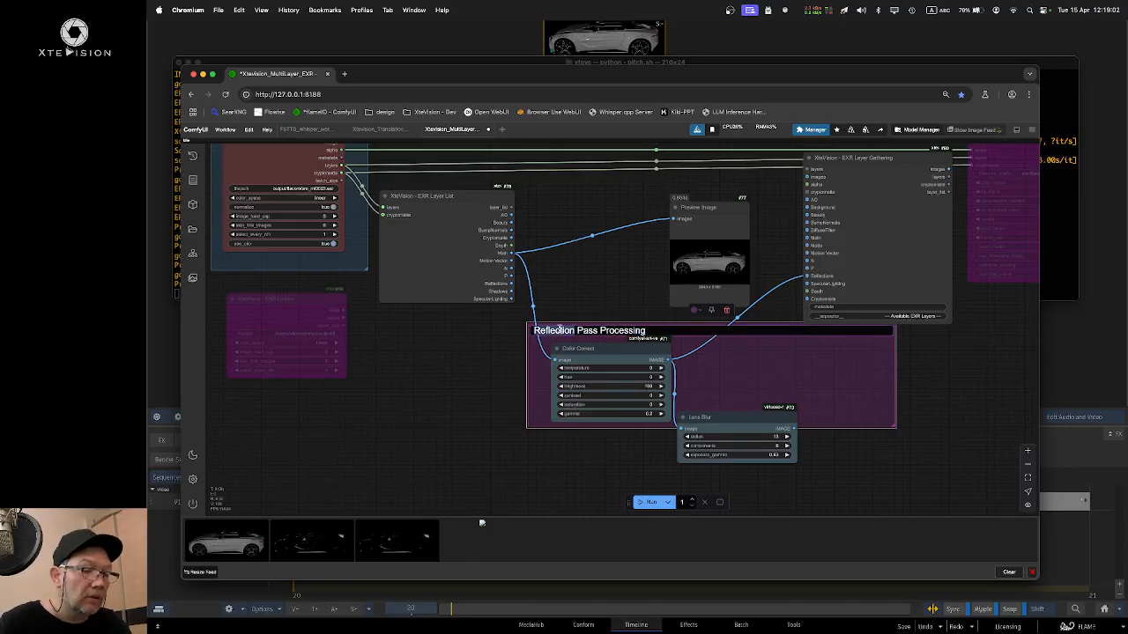
pyautogui.write('Image')
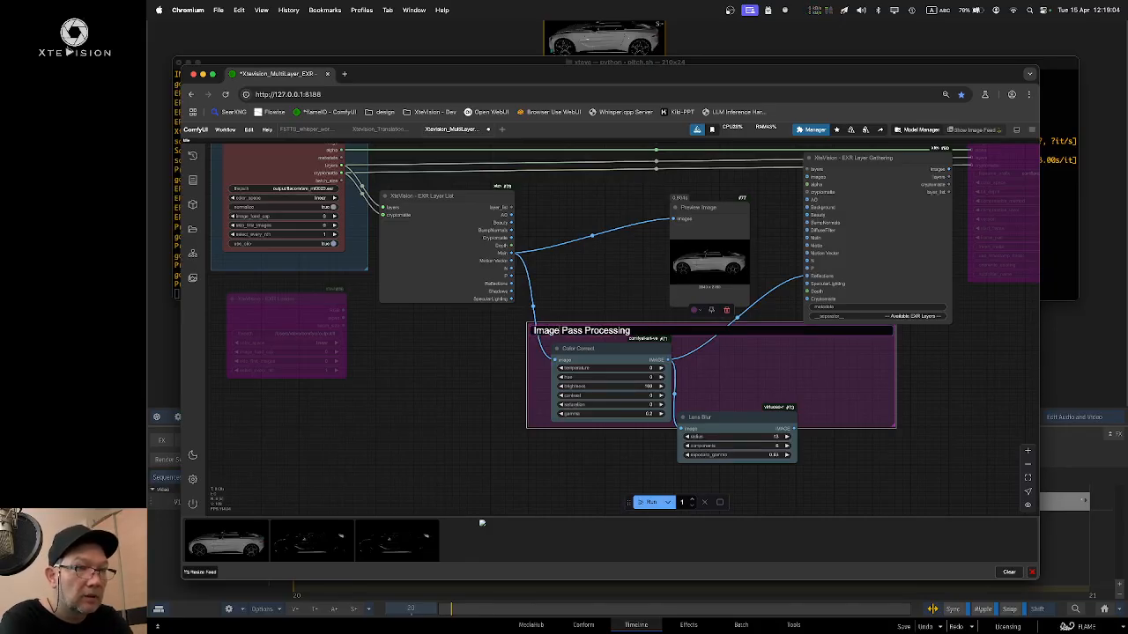
pyautogui.click(585, 279)
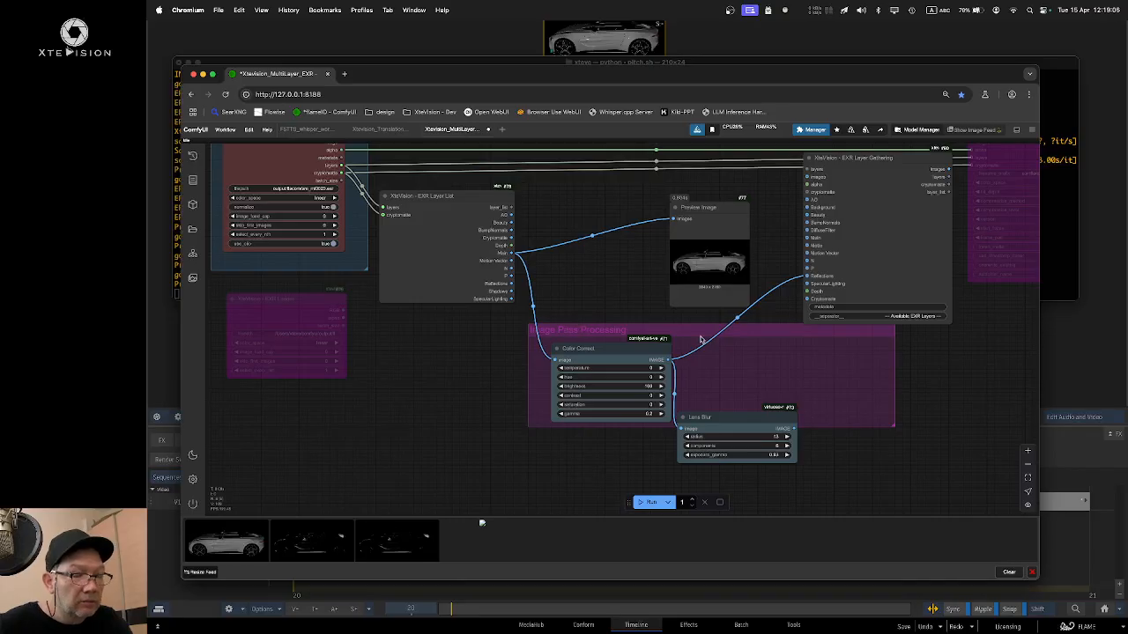
# Step: Connect Color Correct's output to Preview Image, run the workflow and examine the corrected main pass at full size
pyautogui.moveTo(628, 353); pyautogui.dragTo(622, 355)
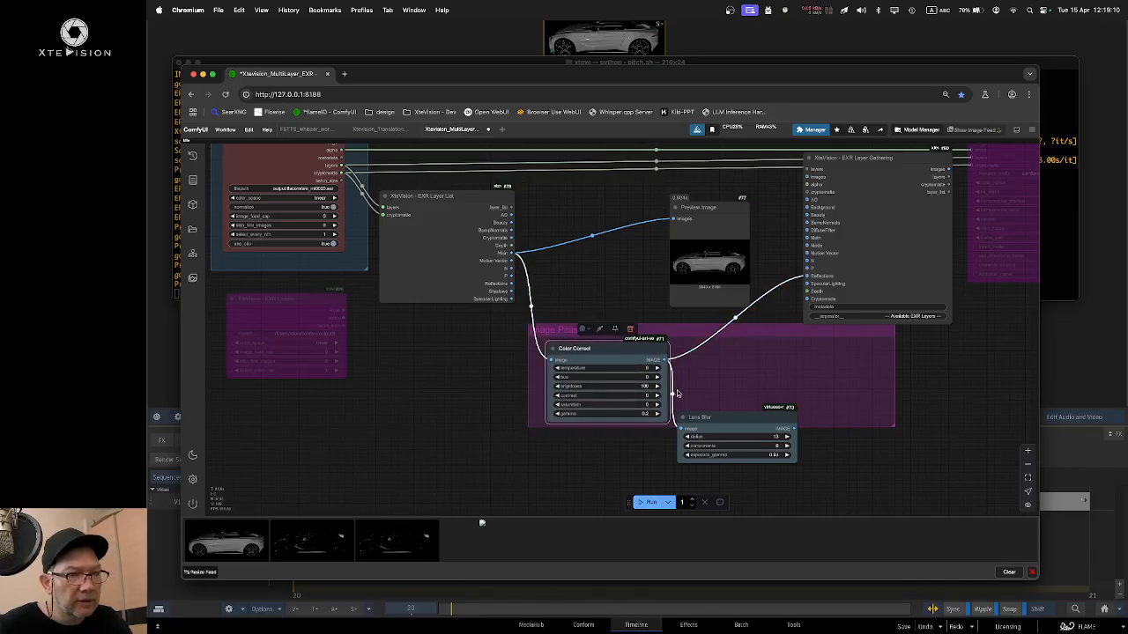
pyautogui.moveTo(667, 360); pyautogui.dragTo(680, 239)
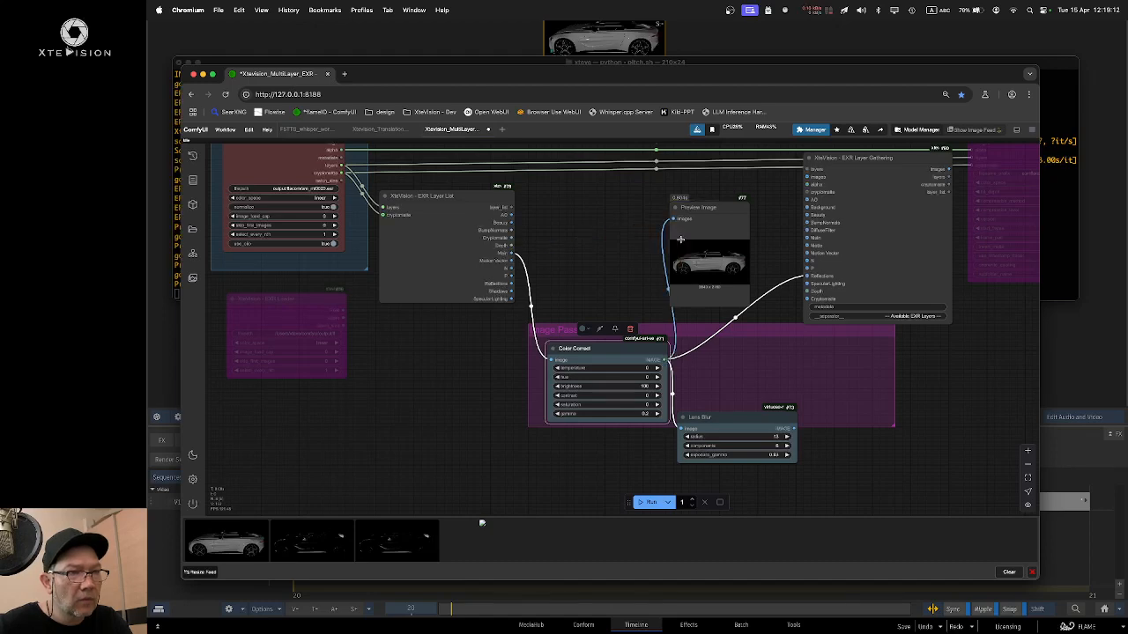
pyautogui.click(648, 502)
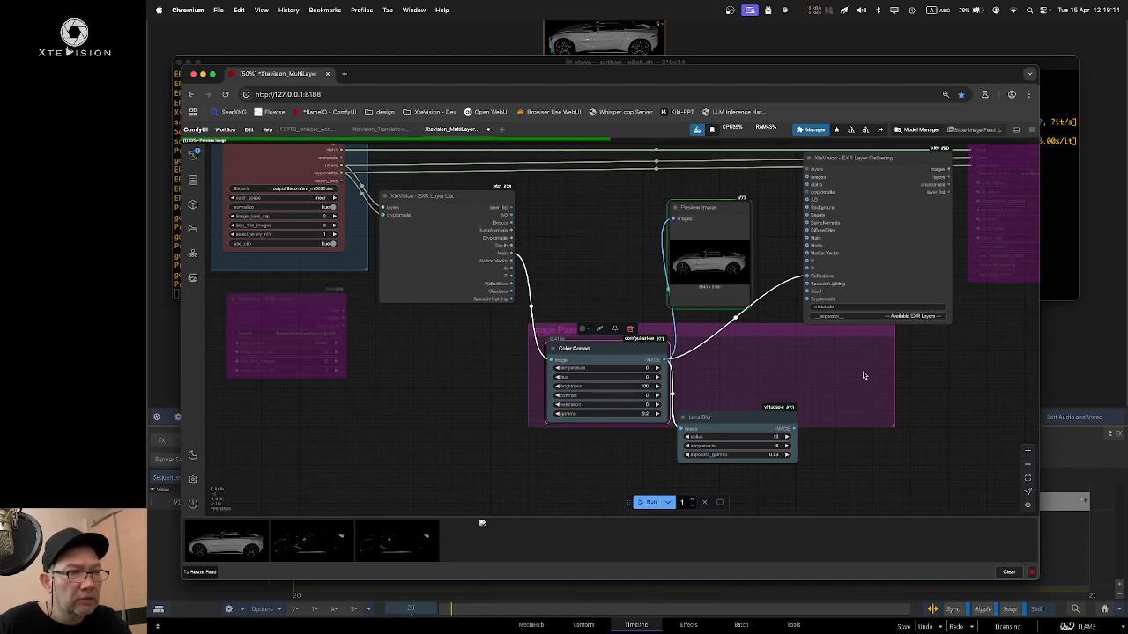
pyautogui.click(231, 541)
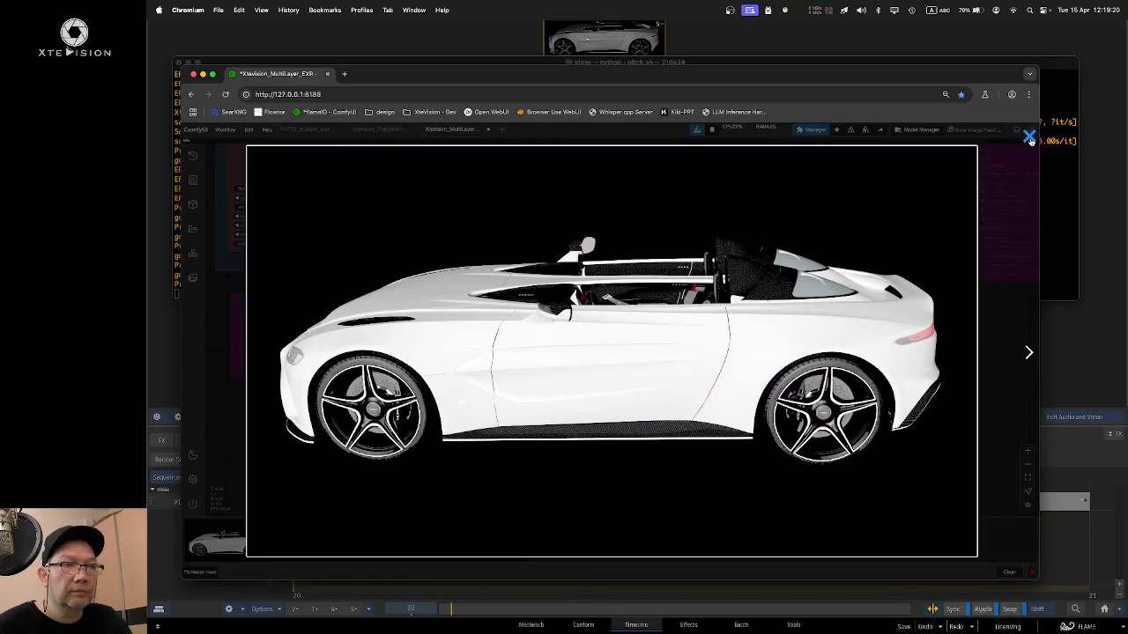
pyautogui.press('Escape')
# Step: In Color Correct, lower the brightness, set saturation to 100, raise the hue and run the workflow
pyautogui.moveTo(650, 388)
pyautogui.mouseDown()
pyautogui.moveTo(634, 385)
pyautogui.moveTo(654, 389)
pyautogui.mouseUp()
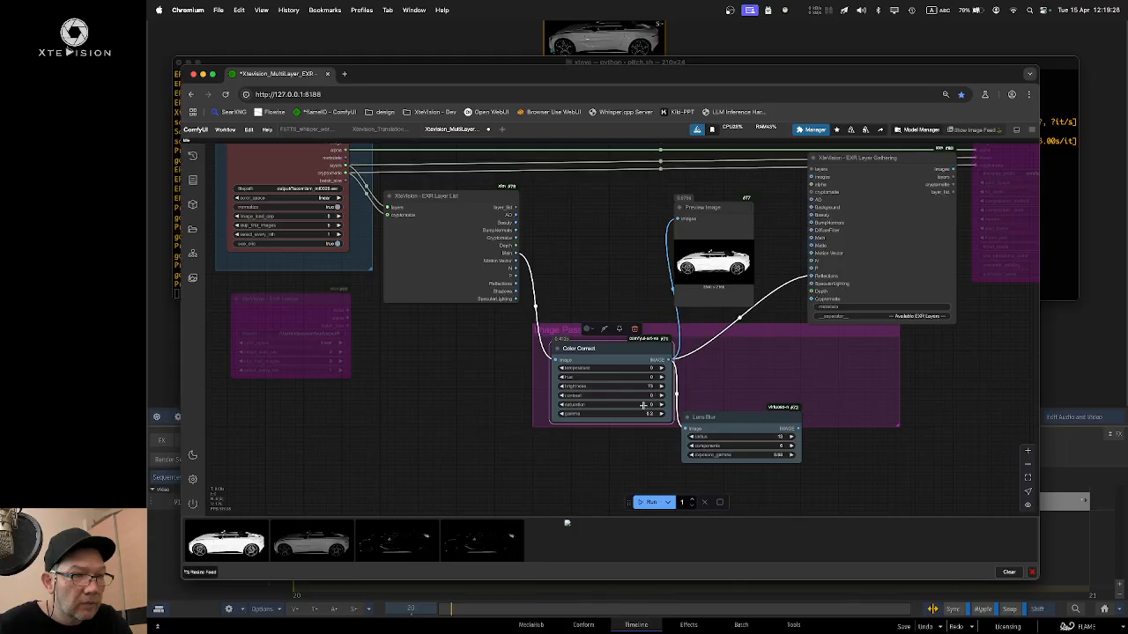
pyautogui.moveTo(643, 404); pyautogui.dragTo(701, 409)
pyautogui.moveTo(646, 376); pyautogui.dragTo(670, 379)
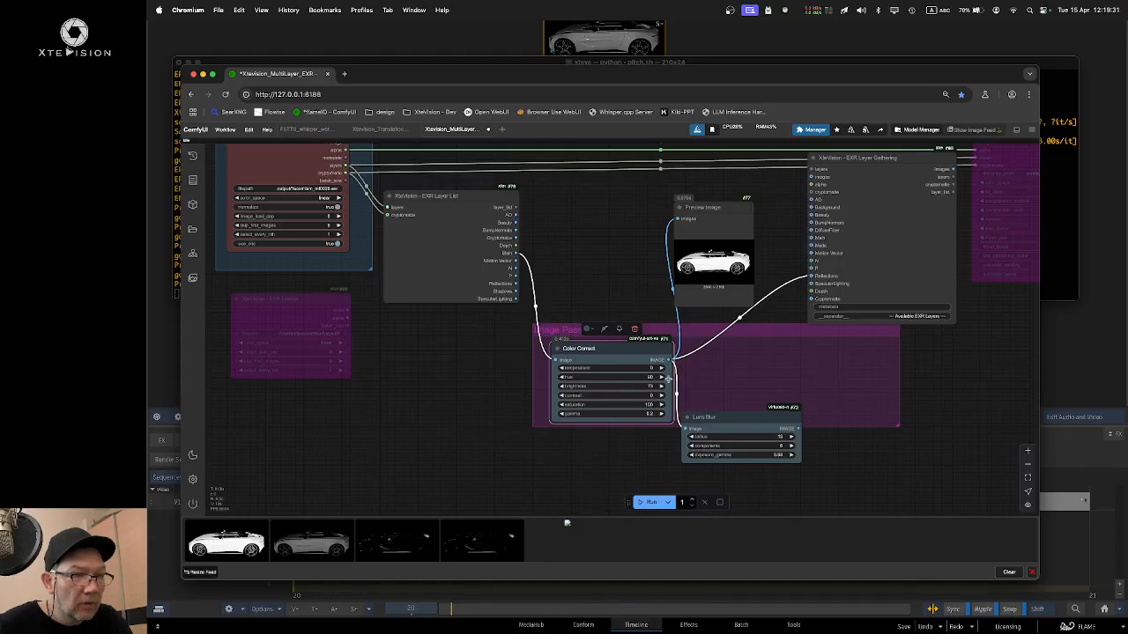
pyautogui.click(650, 502)
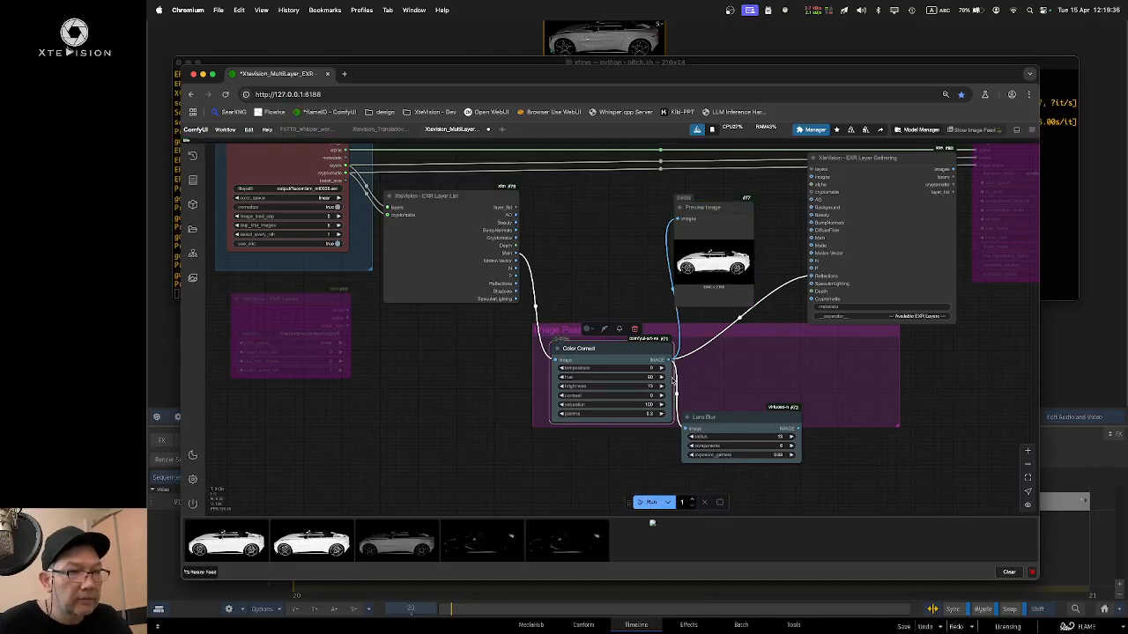
# Step: Shift Color Correct's hue to a negative value and set temperature to -100, running the workflow after each change
pyautogui.moveTo(644, 378); pyautogui.dragTo(627, 378)
pyautogui.click(650, 502)
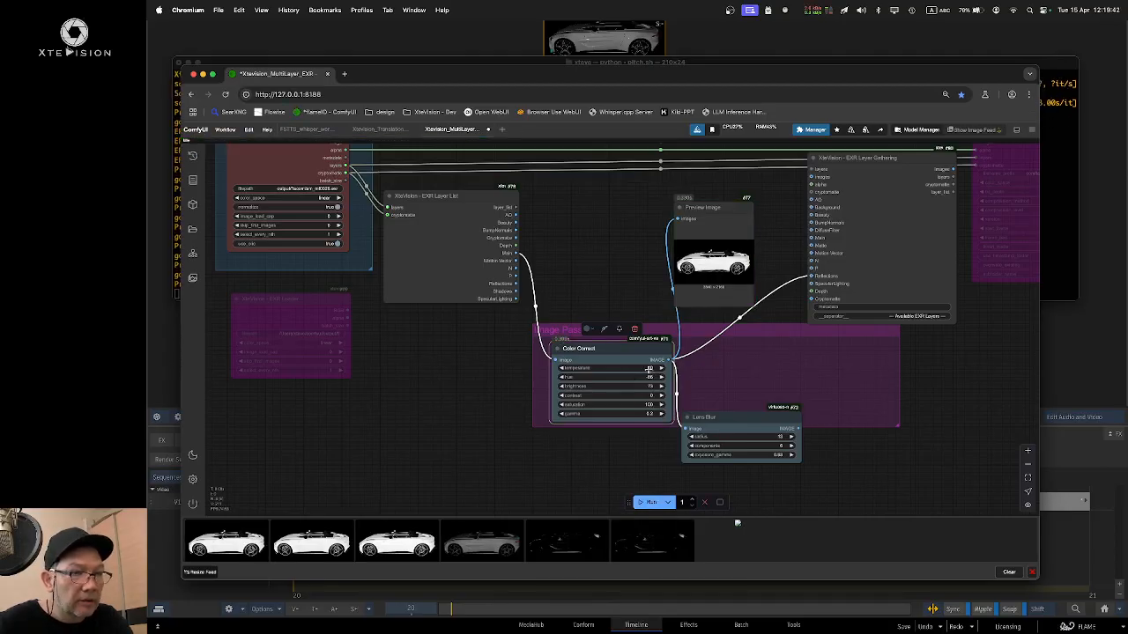
pyautogui.click(650, 502)
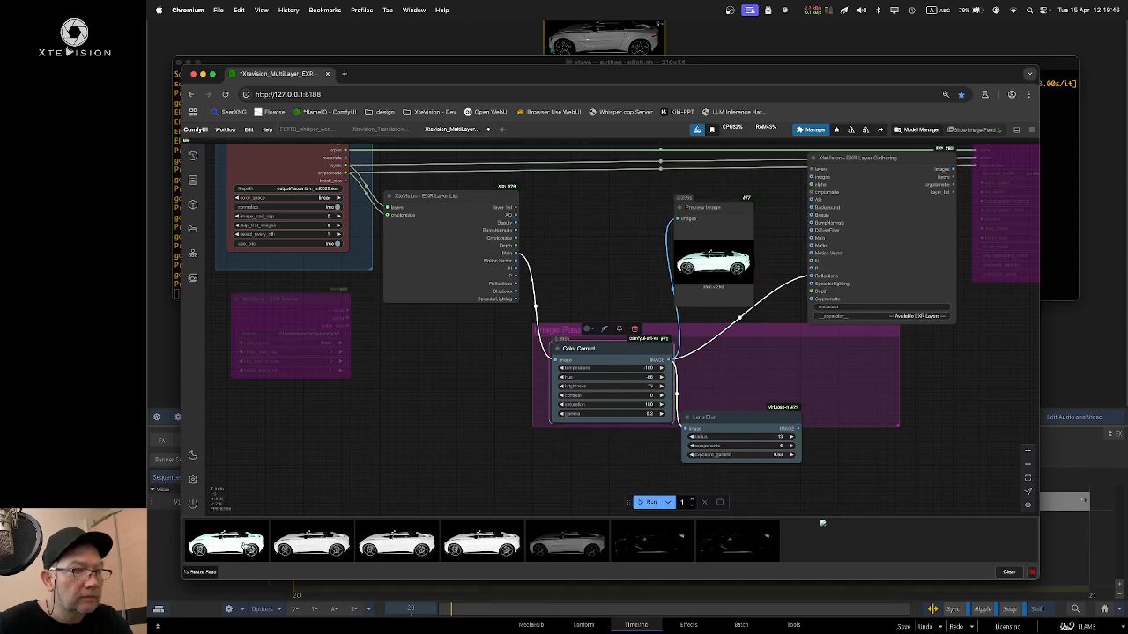
# Step: Examine the latest color-corrected car image at full size
pyautogui.click(232, 545)
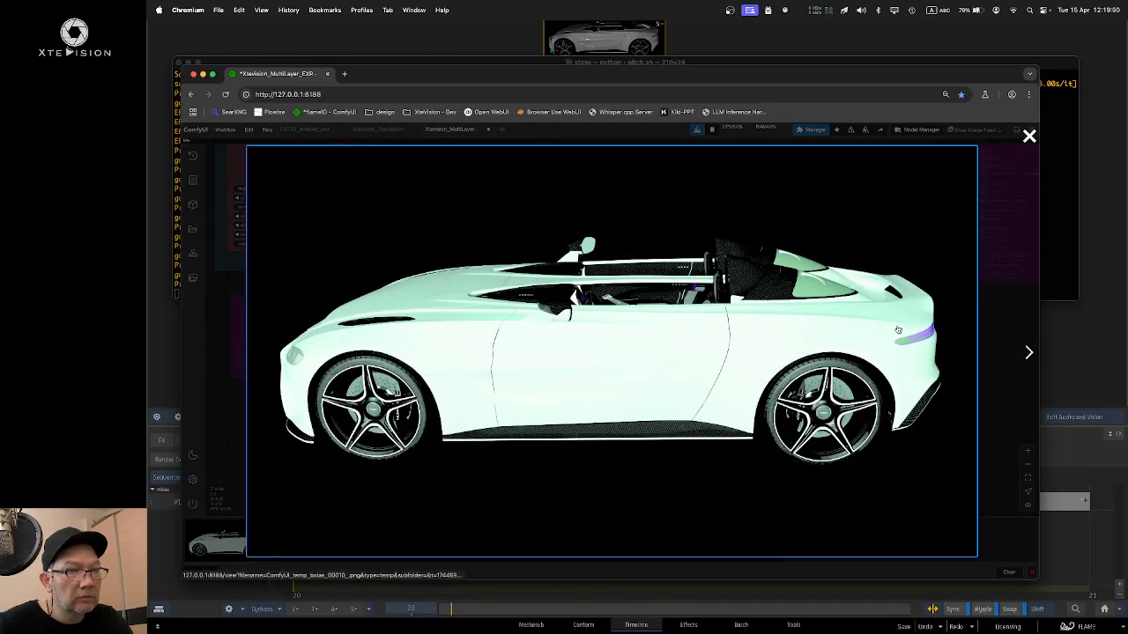
pyautogui.click(1029, 136)
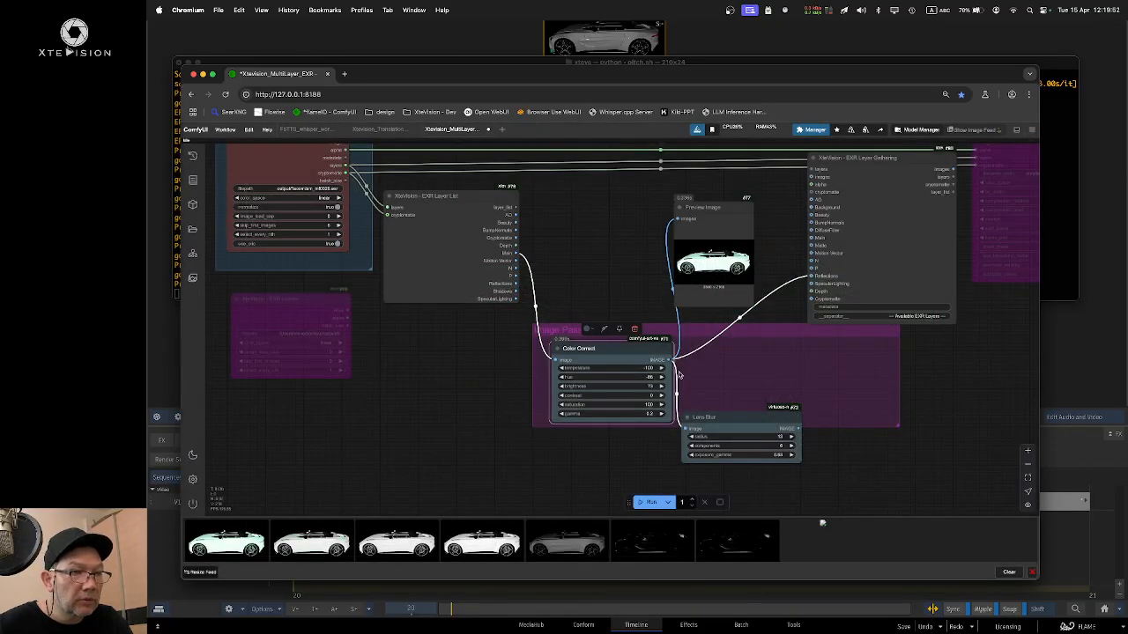
pyautogui.click(234, 540)
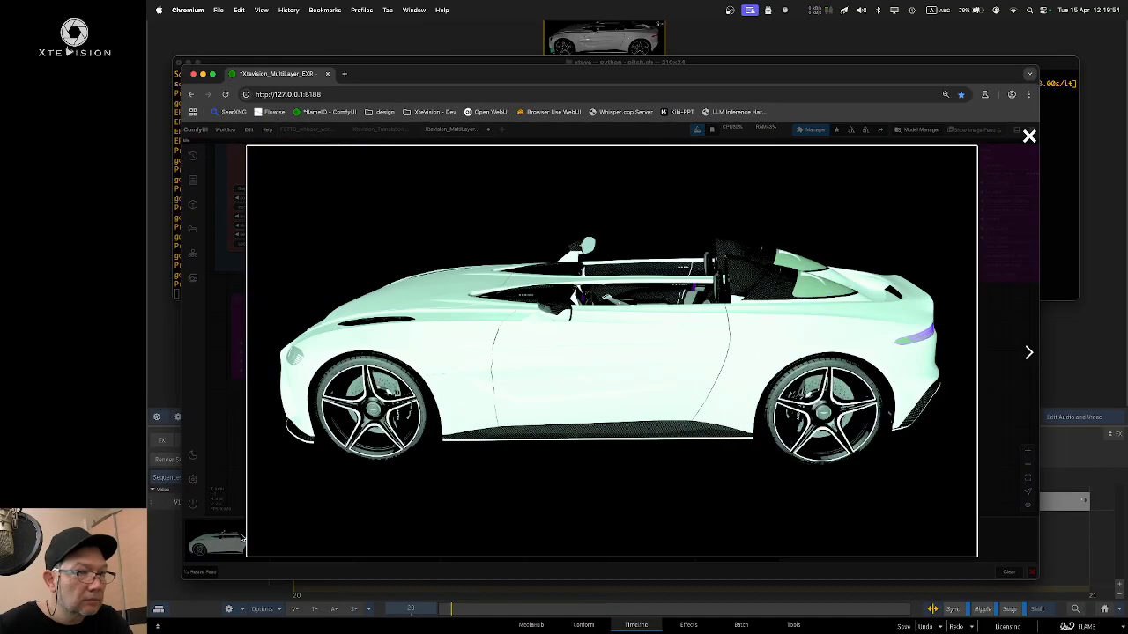
pyautogui.click(1030, 137)
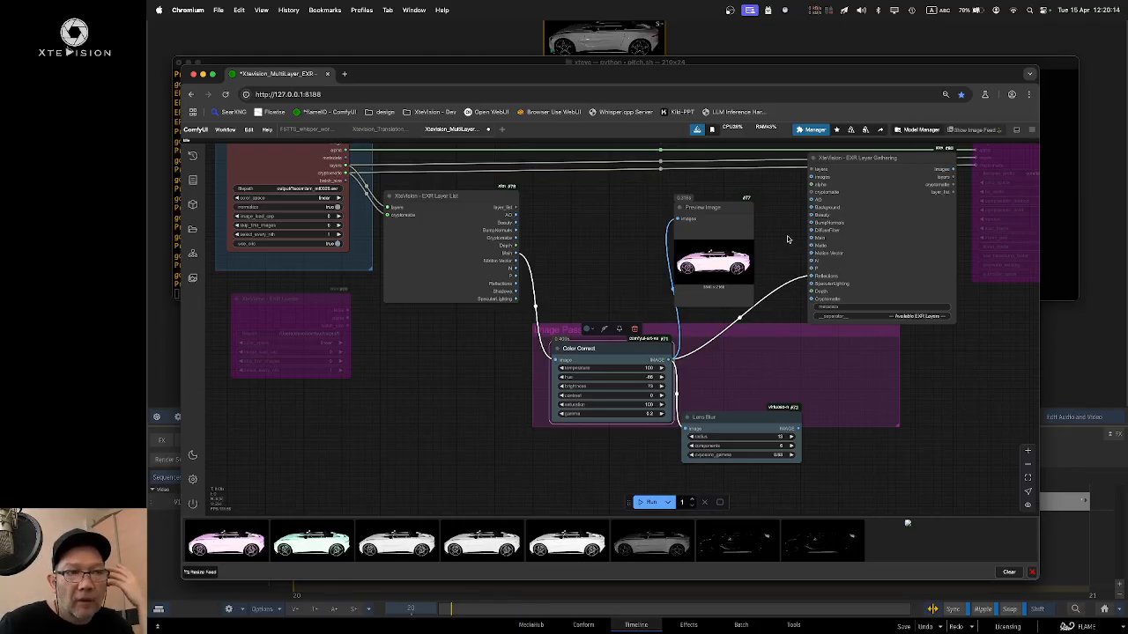
# Step: Save the workflow under the new name 15APRIL_TestSession
pyautogui.moveTo(788, 239); pyautogui.dragTo(821, 273)
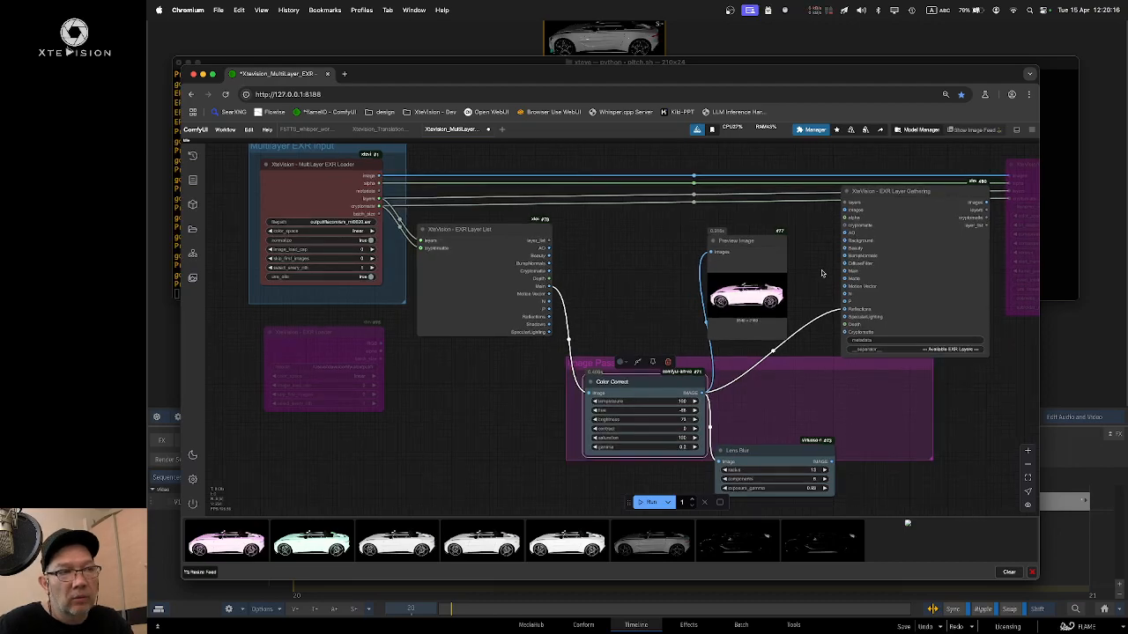
pyautogui.moveTo(641, 252); pyautogui.dragTo(636, 277)
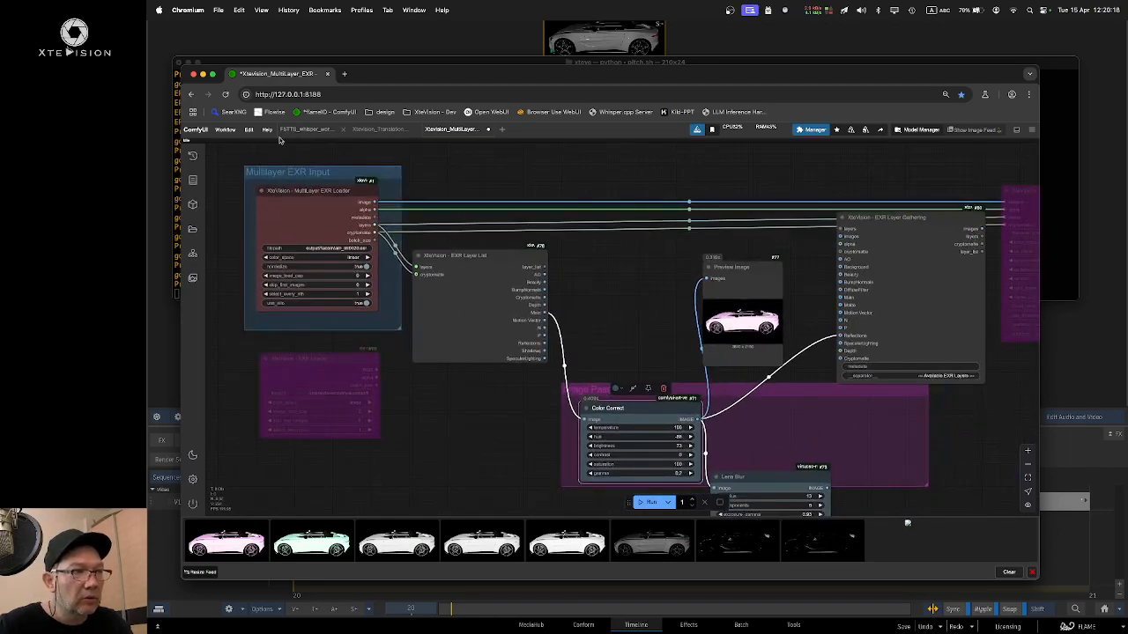
pyautogui.click(224, 130)
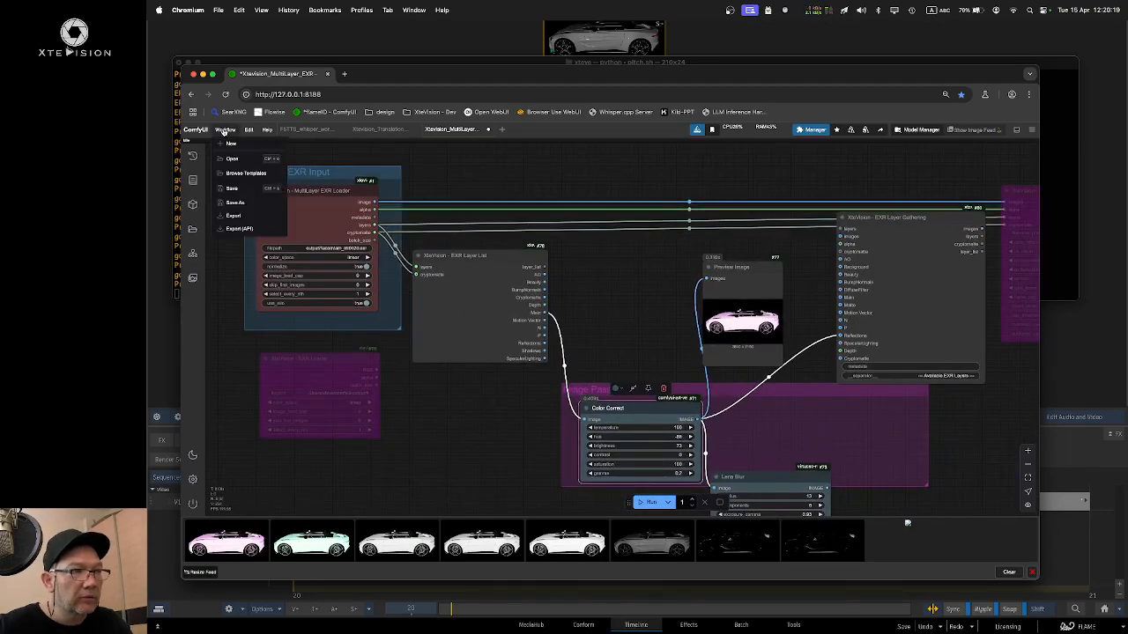
pyautogui.click(234, 203)
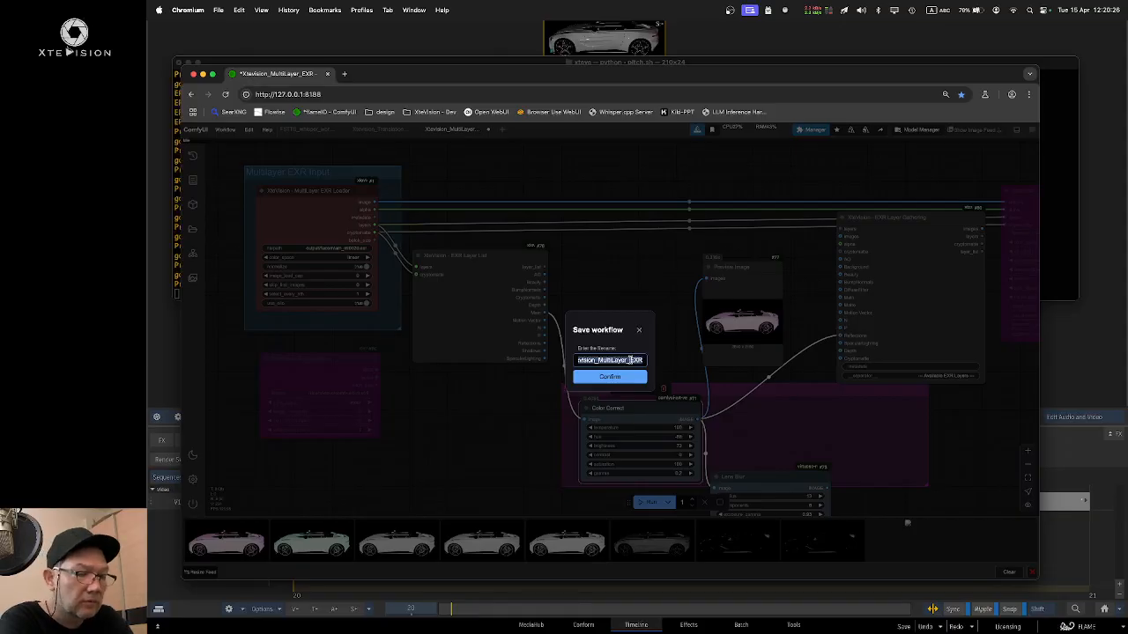
pyautogui.write('tSession')
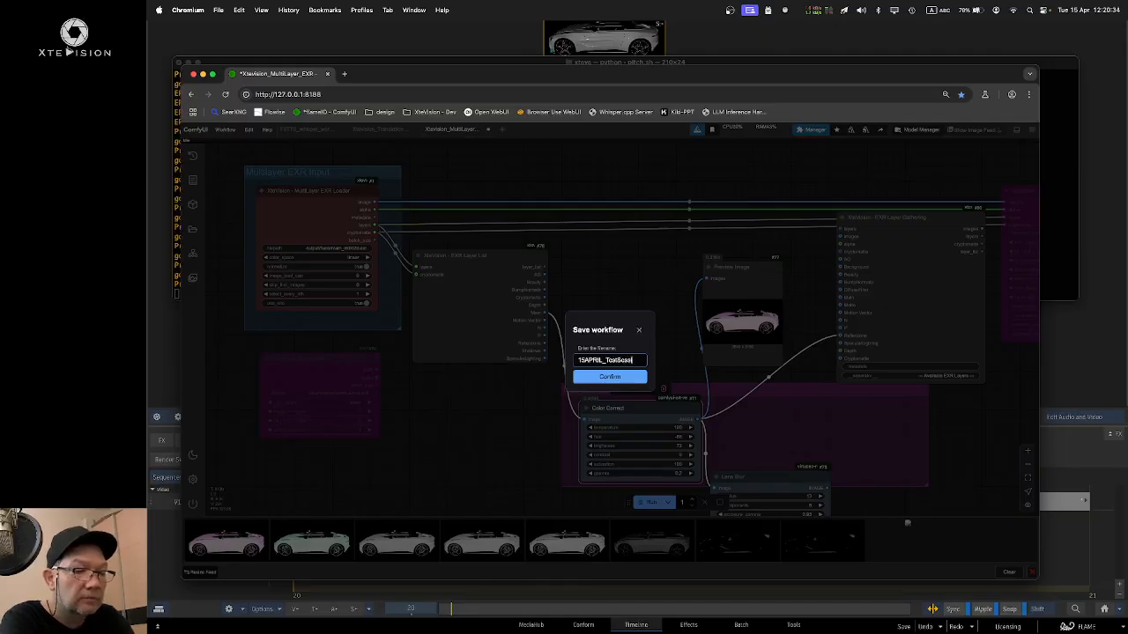
pyautogui.click(627, 377)
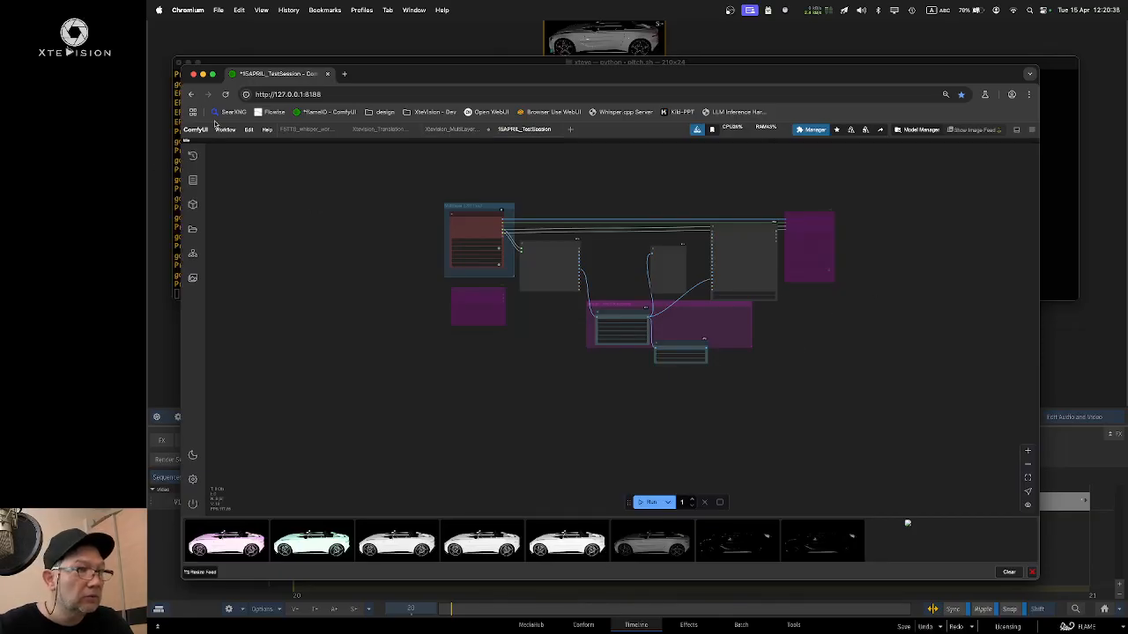
# Step: Look for 15APRIL_TestSession.json among the saved workflows and browse the contents of the XteVision folder
pyautogui.click(192, 230)
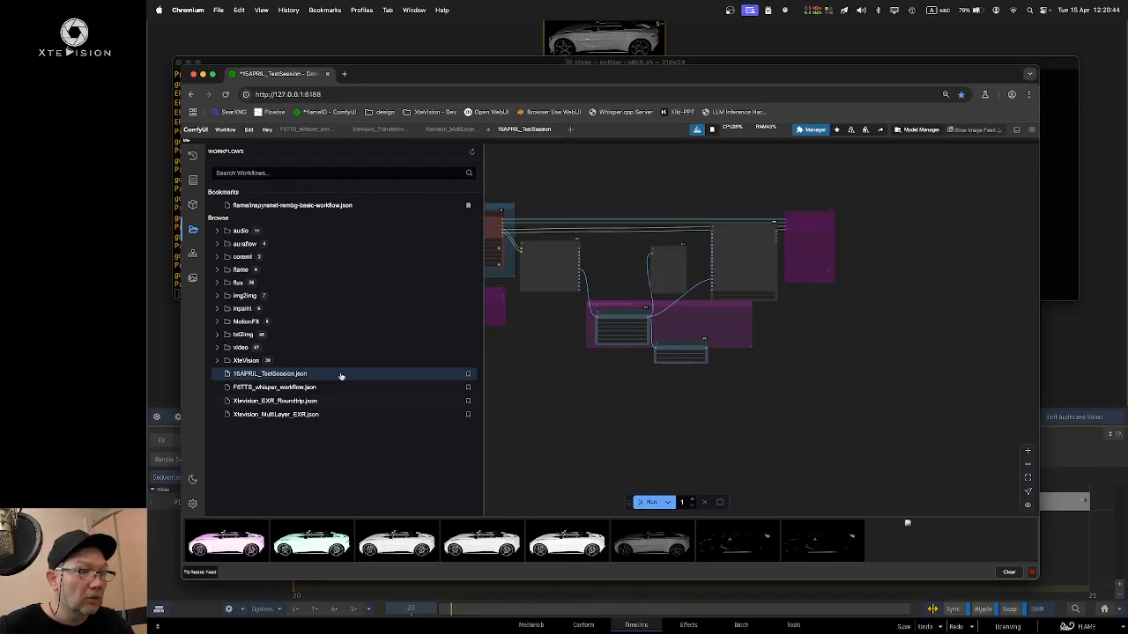
pyautogui.click(218, 361)
pyautogui.scroll(-5, 333, 361)
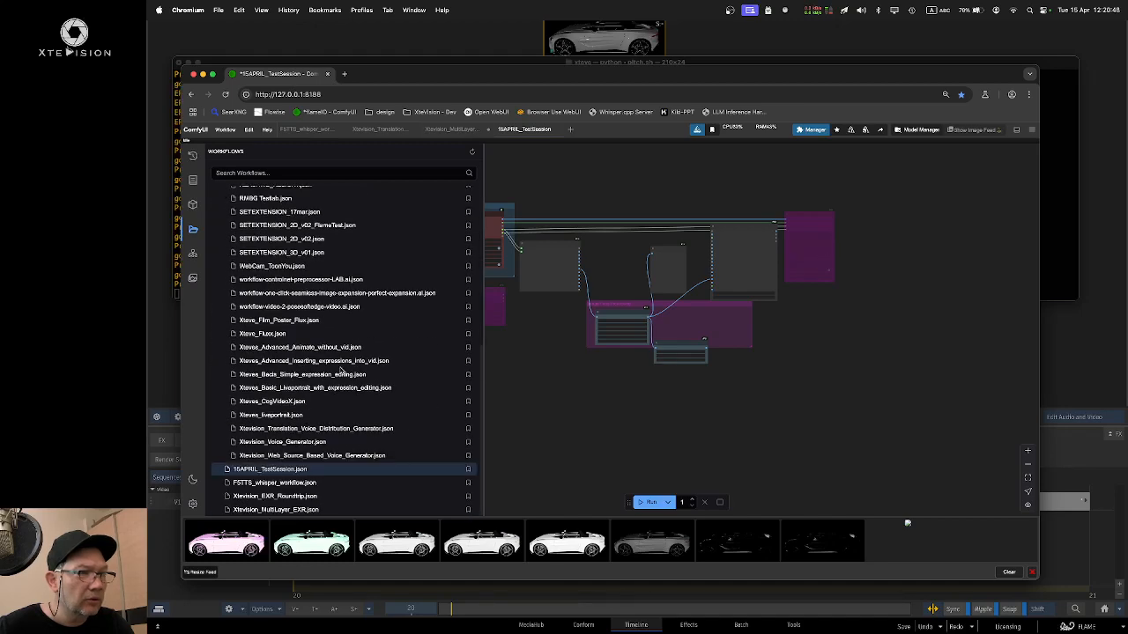
pyautogui.scroll(5, 340, 370)
pyautogui.scroll(3, 344, 317)
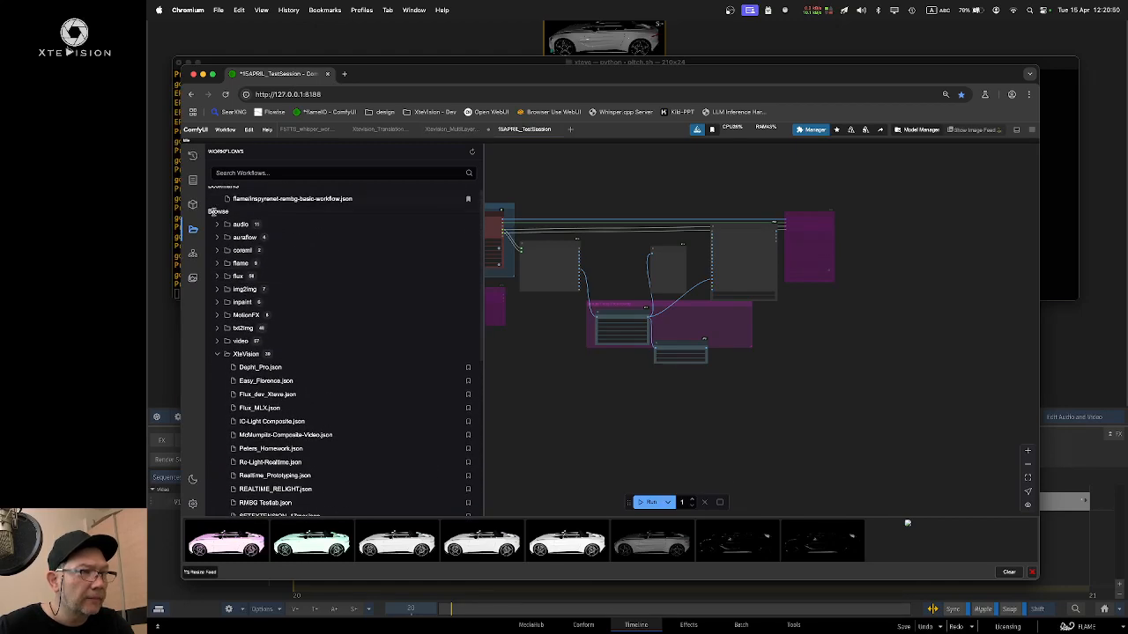
# Step: Look through the saved workflow folders such as flame, auraflow and audio, collapse them, and close the workflow browser
pyautogui.click(217, 264)
pyautogui.scroll(-1, 352, 229)
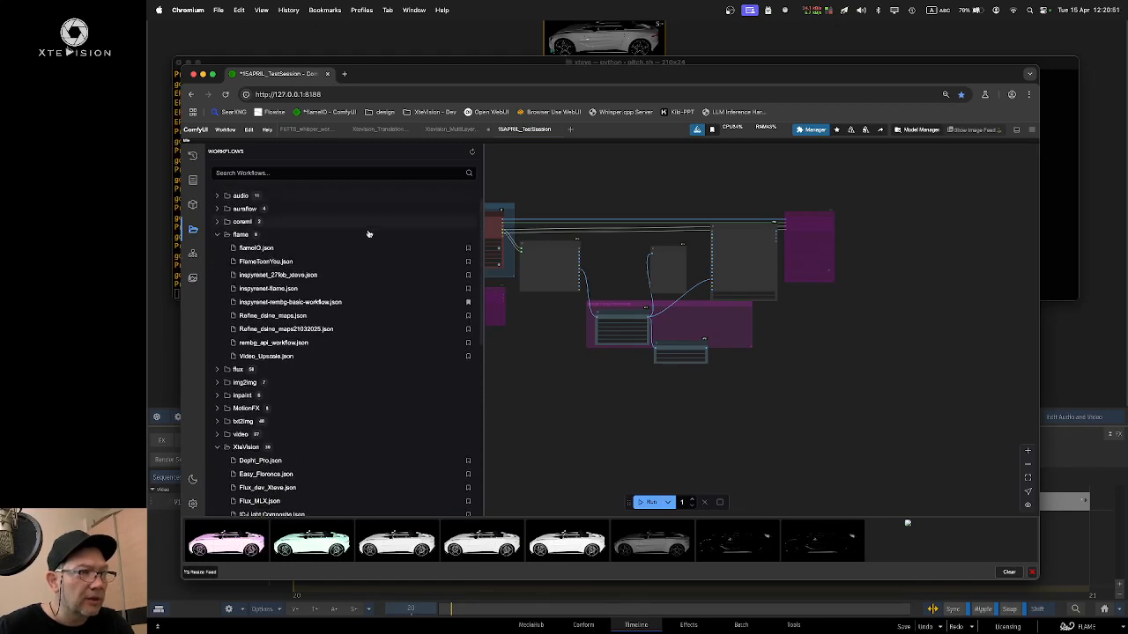
pyautogui.click(219, 206)
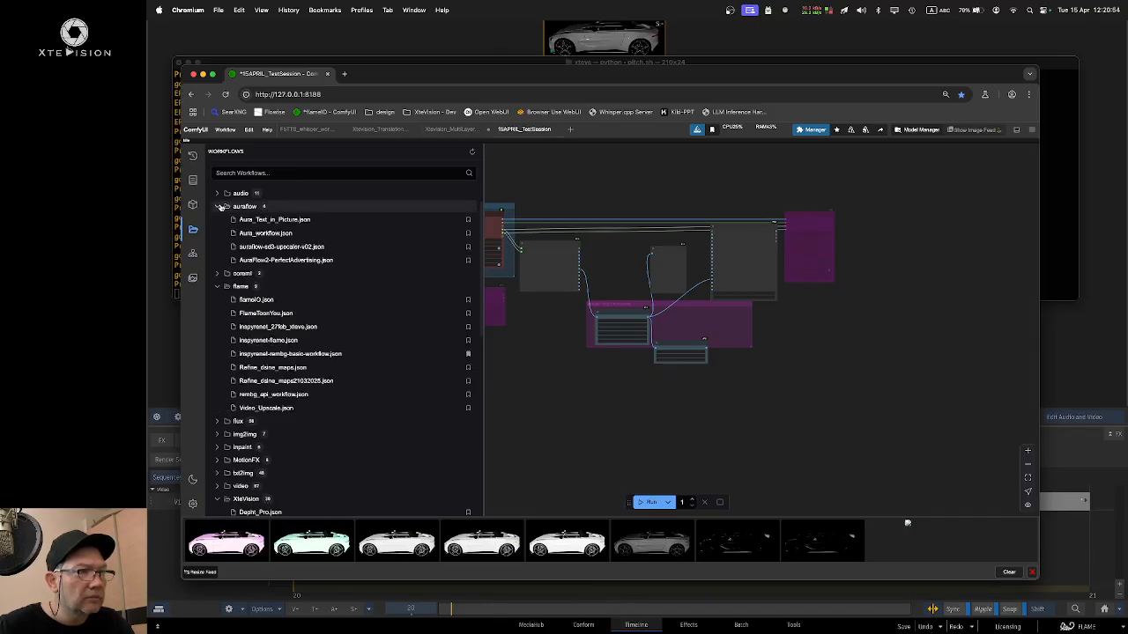
pyautogui.click(219, 206)
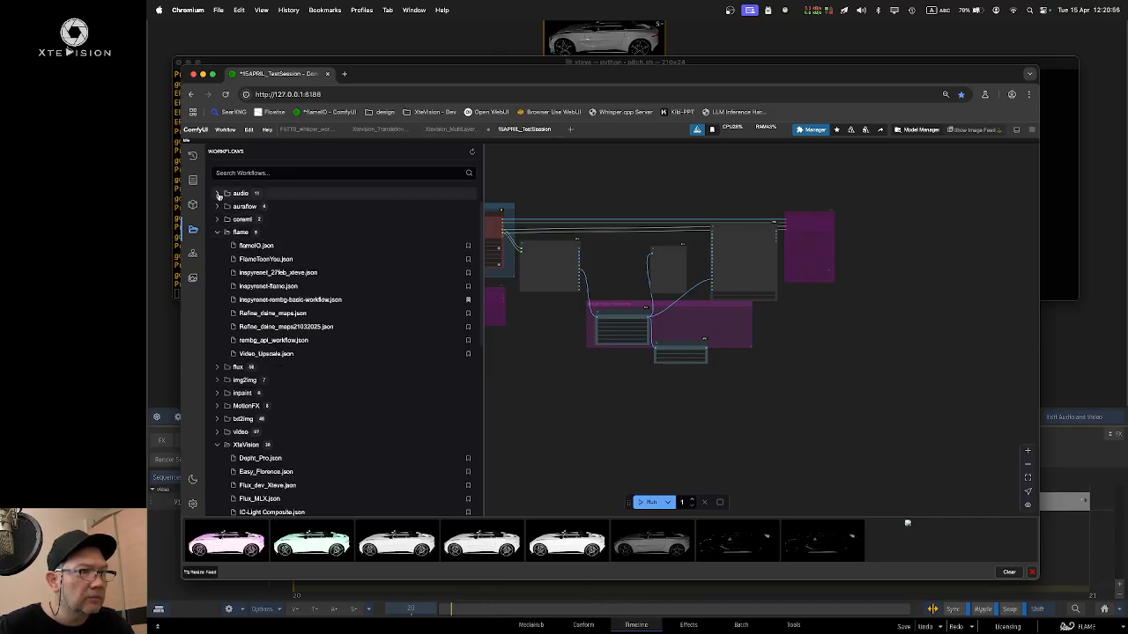
pyautogui.click(219, 194)
pyautogui.click(218, 194)
pyautogui.click(217, 231)
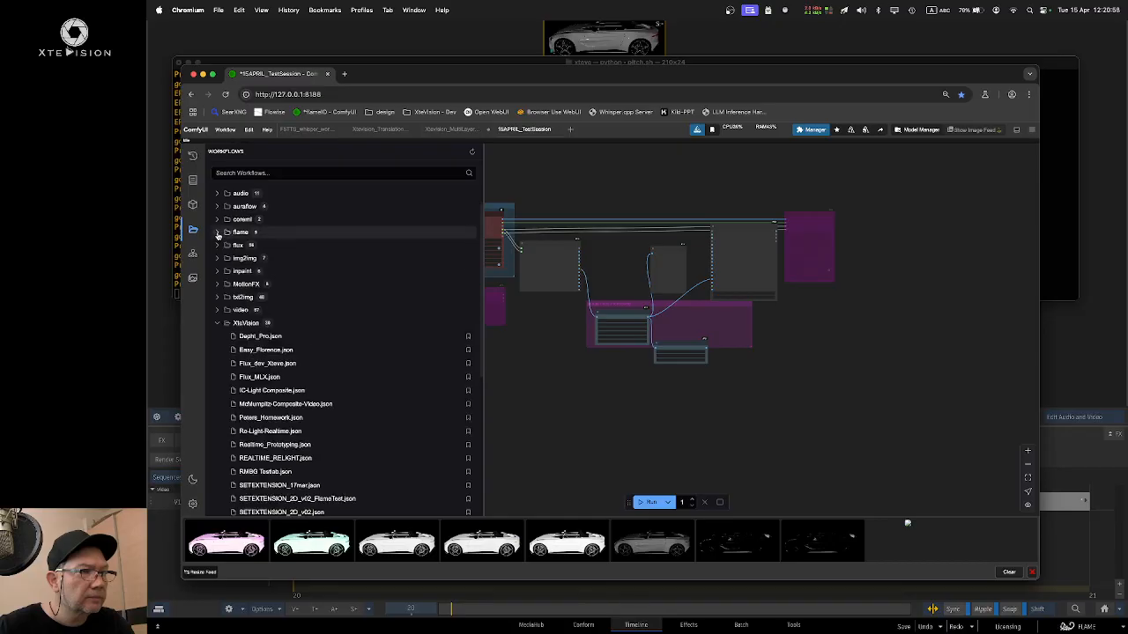
pyautogui.click(217, 325)
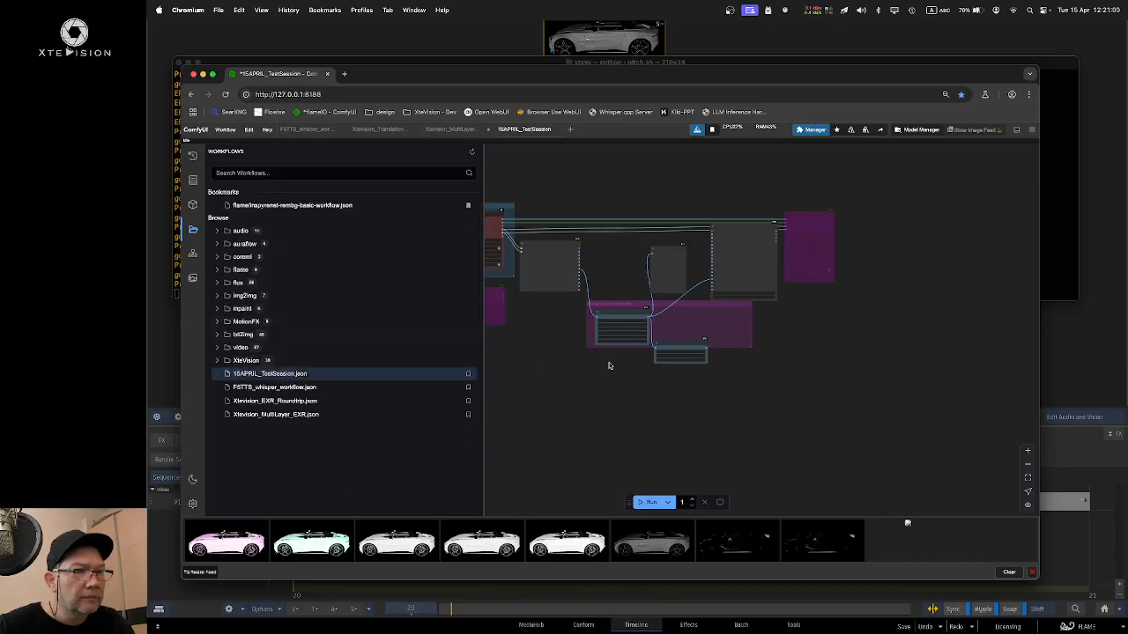
pyautogui.click(193, 229)
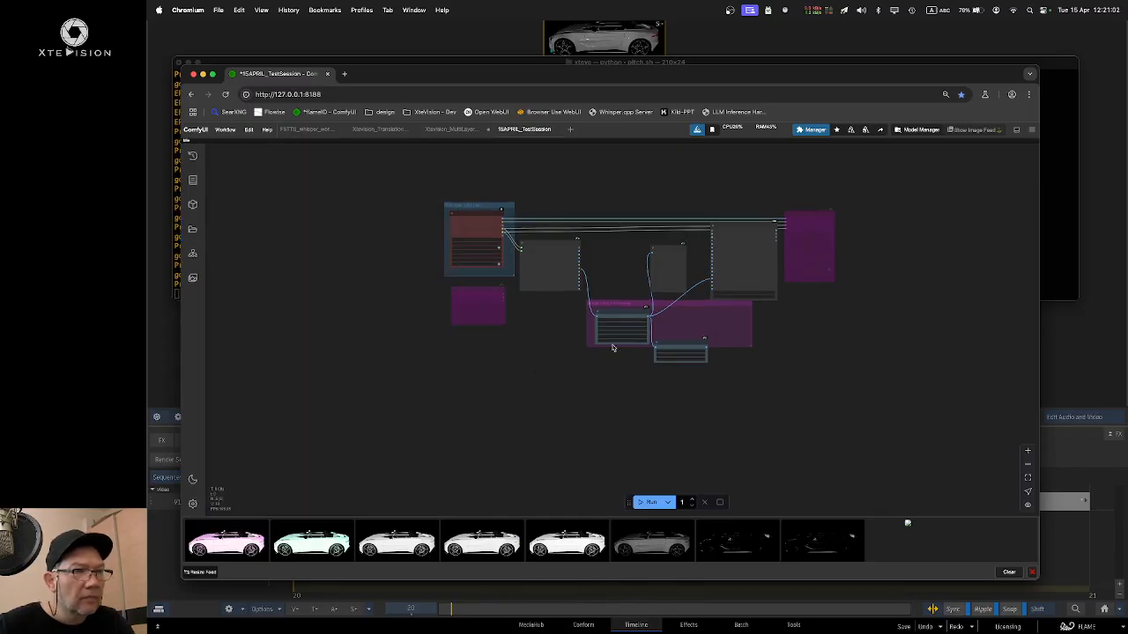
# Step: Tidy the node layout by repositioning the EXR Layer List, Preview Image and Color Correct nodes
pyautogui.scroll(8, 636, 307)
pyautogui.moveTo(476, 291); pyautogui.dragTo(932, 281)
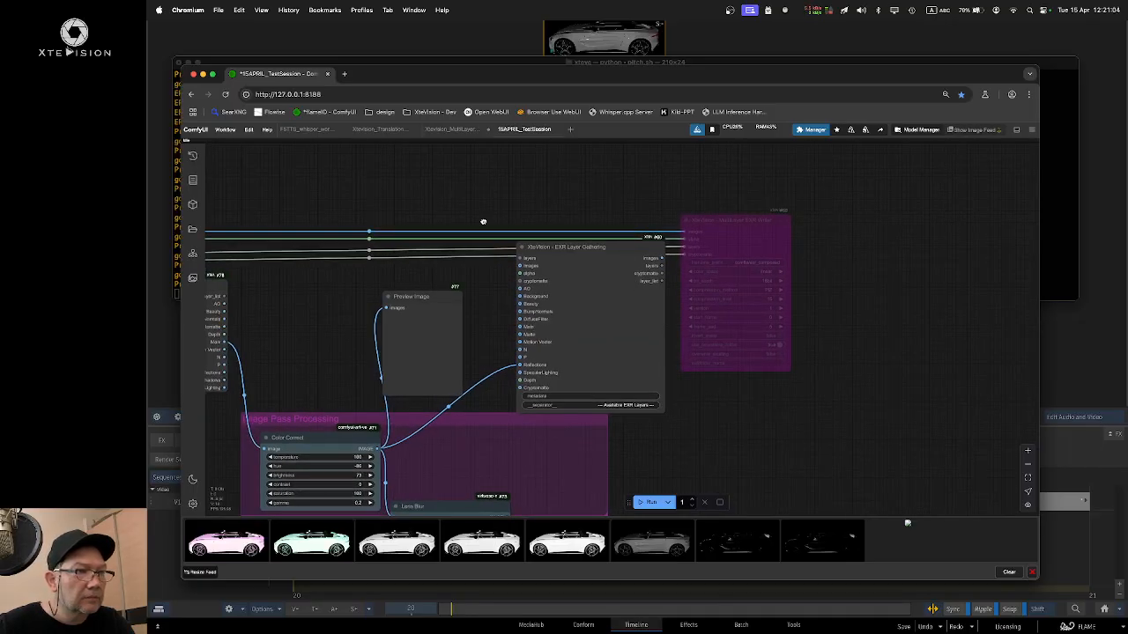
pyautogui.moveTo(483, 222); pyautogui.dragTo(790, 195)
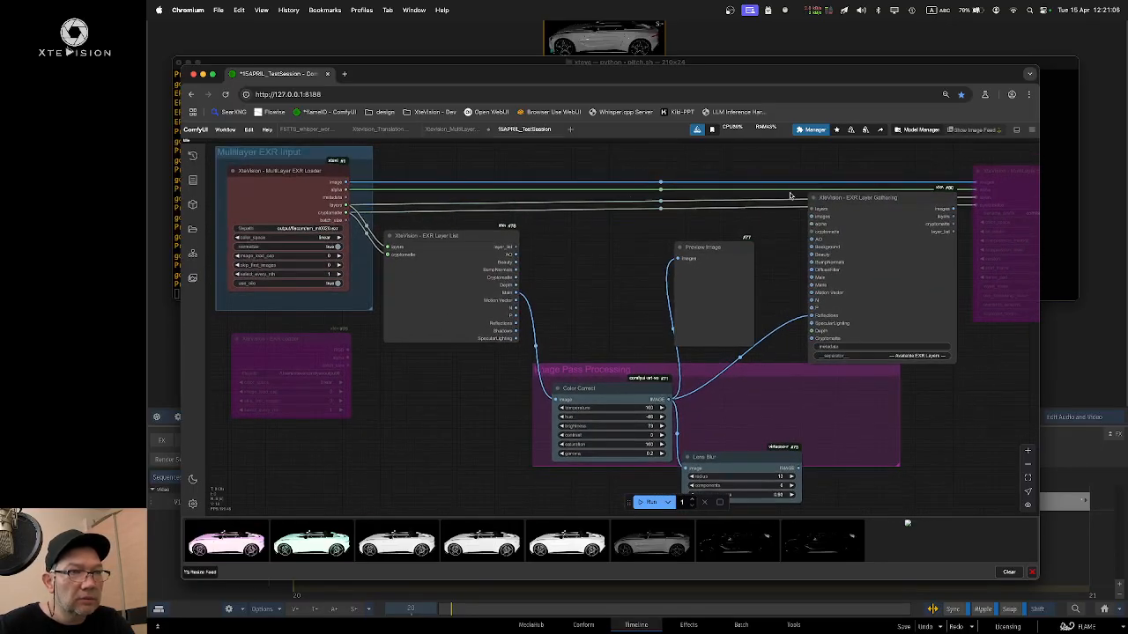
pyautogui.moveTo(459, 238); pyautogui.dragTo(455, 221)
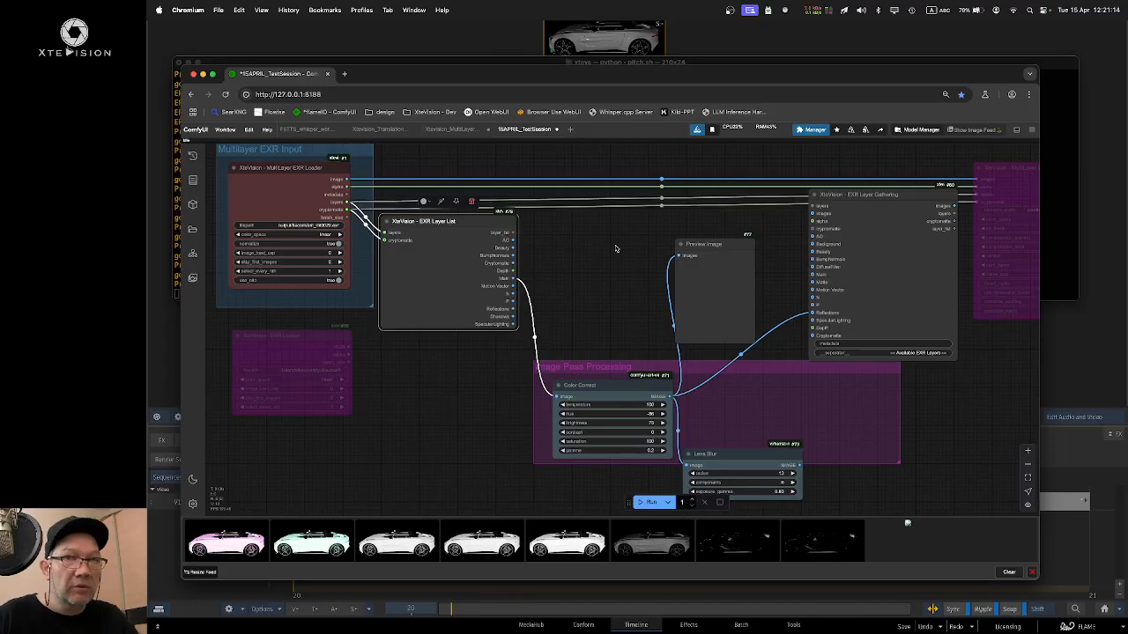
pyautogui.moveTo(716, 245); pyautogui.dragTo(731, 225)
pyautogui.click(630, 381)
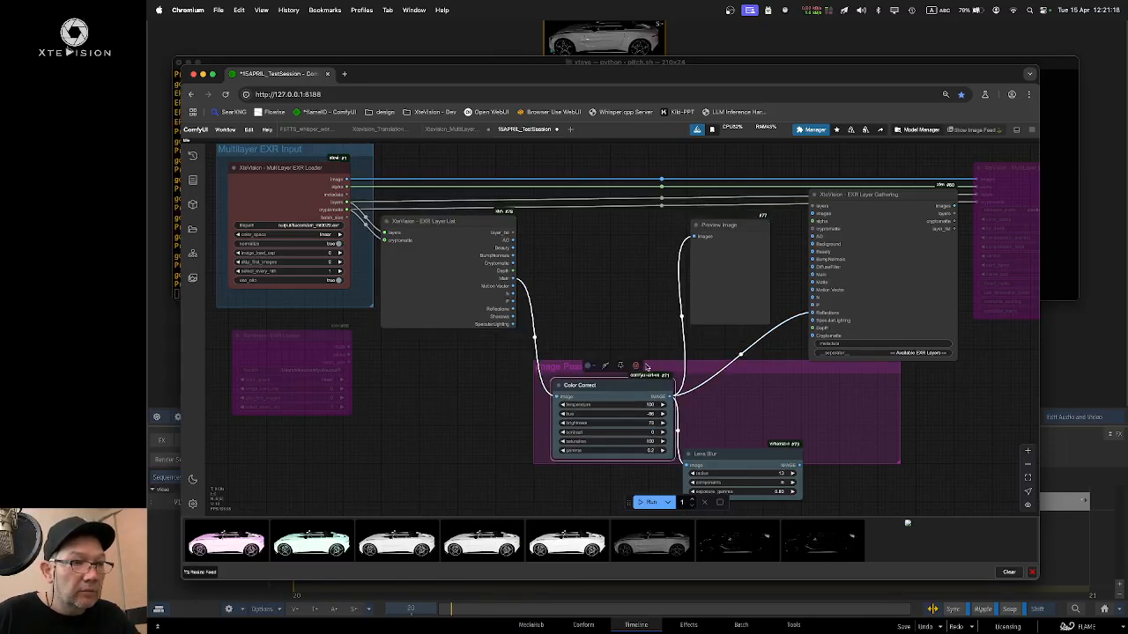
pyautogui.moveTo(626, 382); pyautogui.dragTo(618, 382)
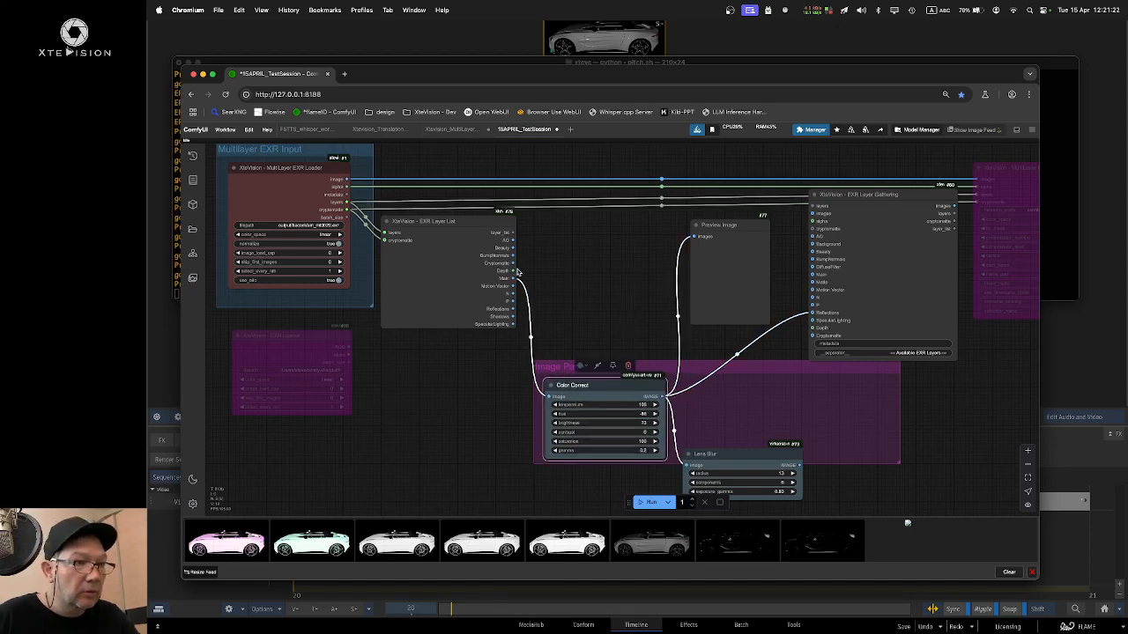
pyautogui.moveTo(513, 270); pyautogui.dragTo(566, 269)
pyautogui.click(568, 257)
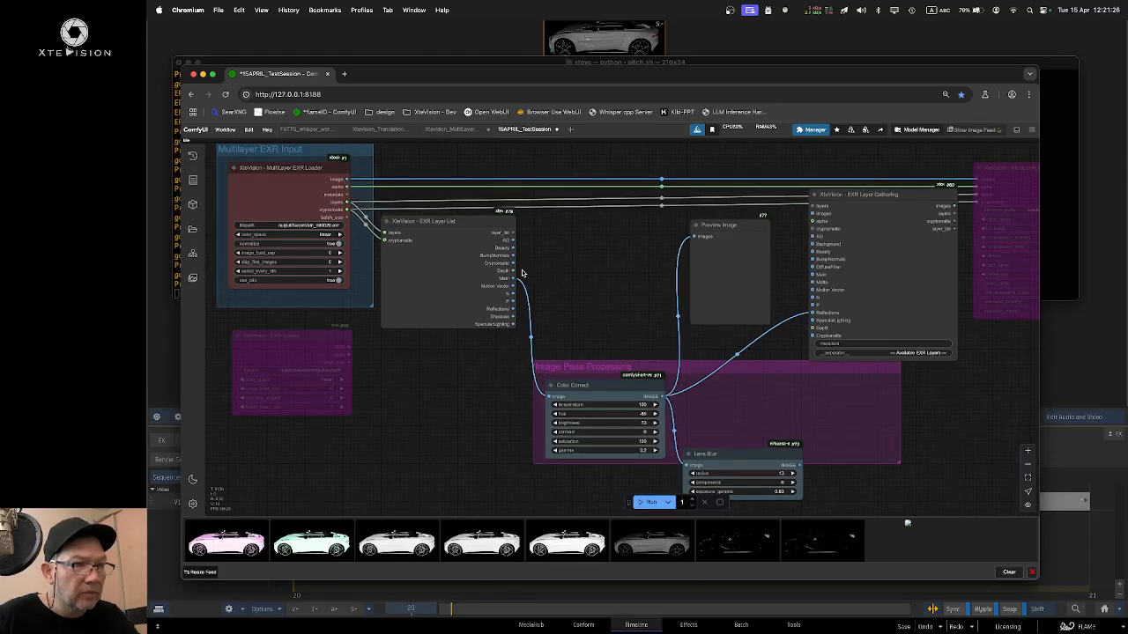
pyautogui.rightClick(574, 276)
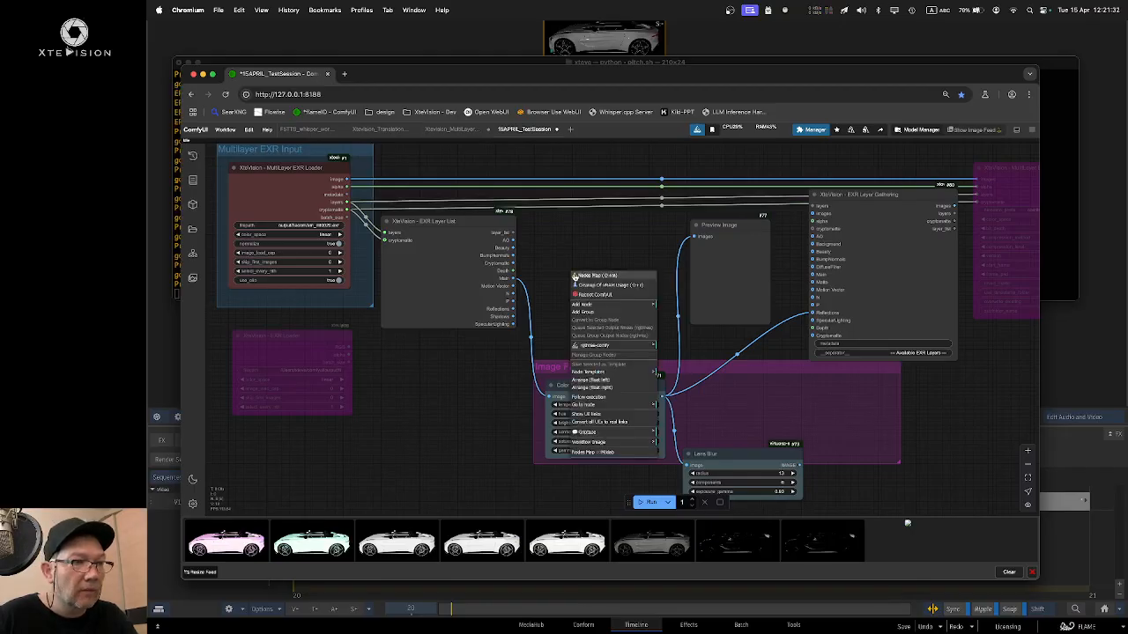
pyautogui.click(587, 252)
# Step: Add a Convert Mask to Image node and wire the EXR Layer List's Depth output through it into Preview Image
pyautogui.doubleClick(588, 251)
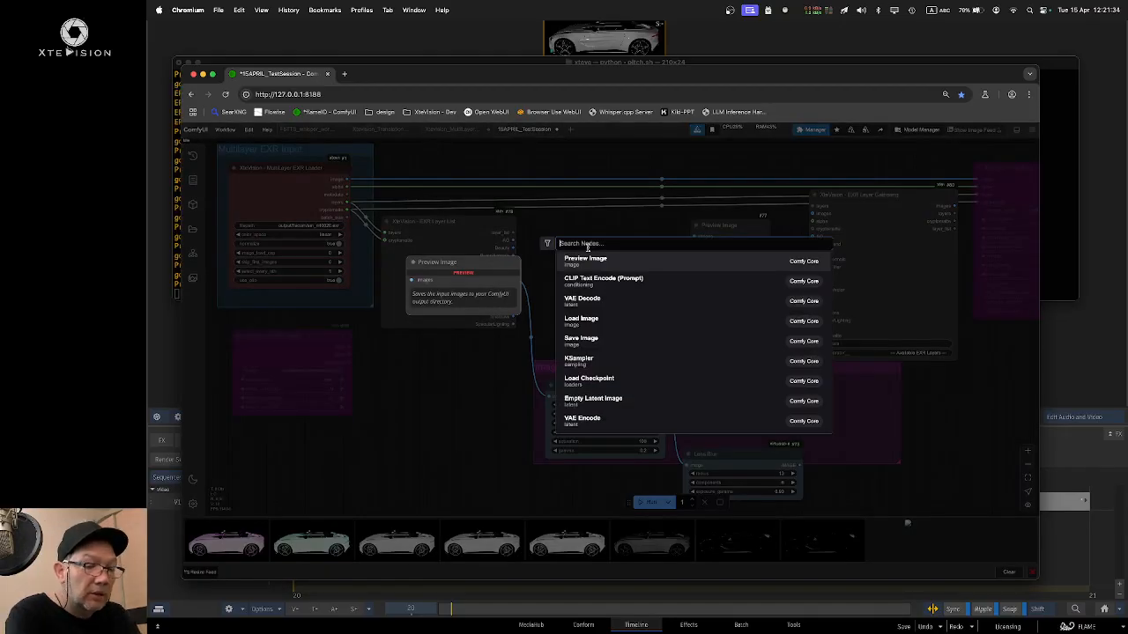
pyautogui.write('mask')
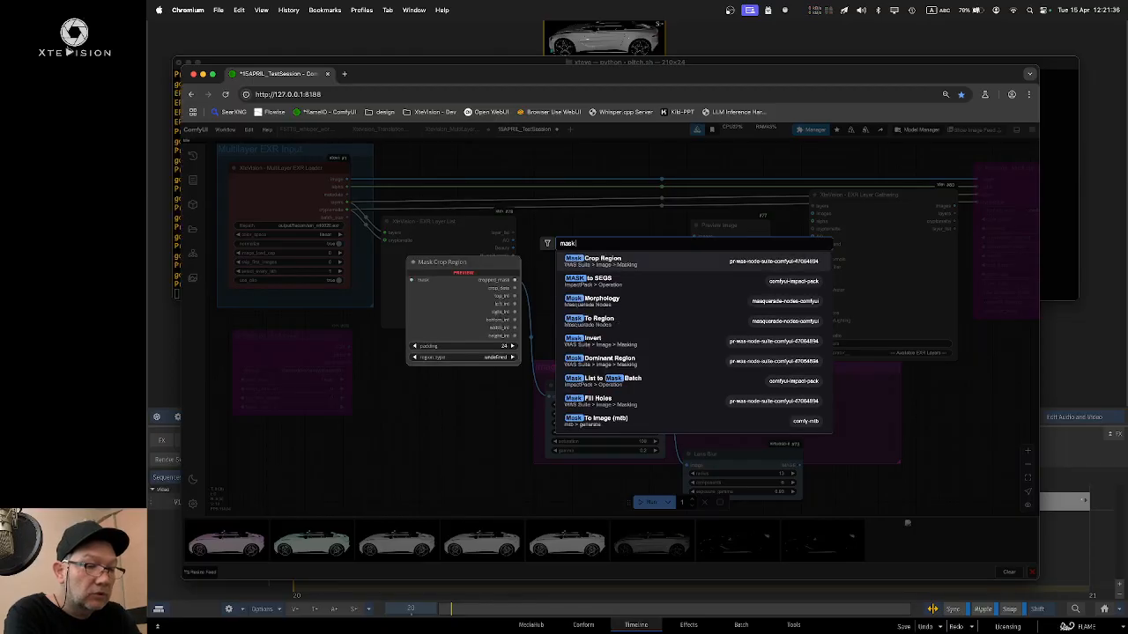
pyautogui.write(' to')
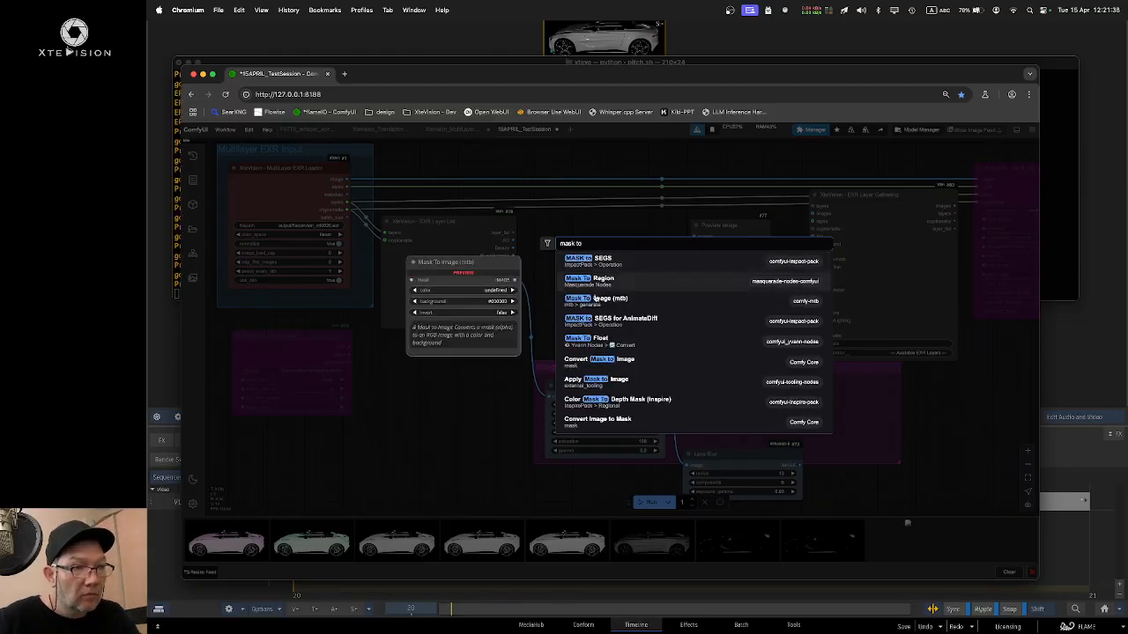
pyautogui.click(609, 361)
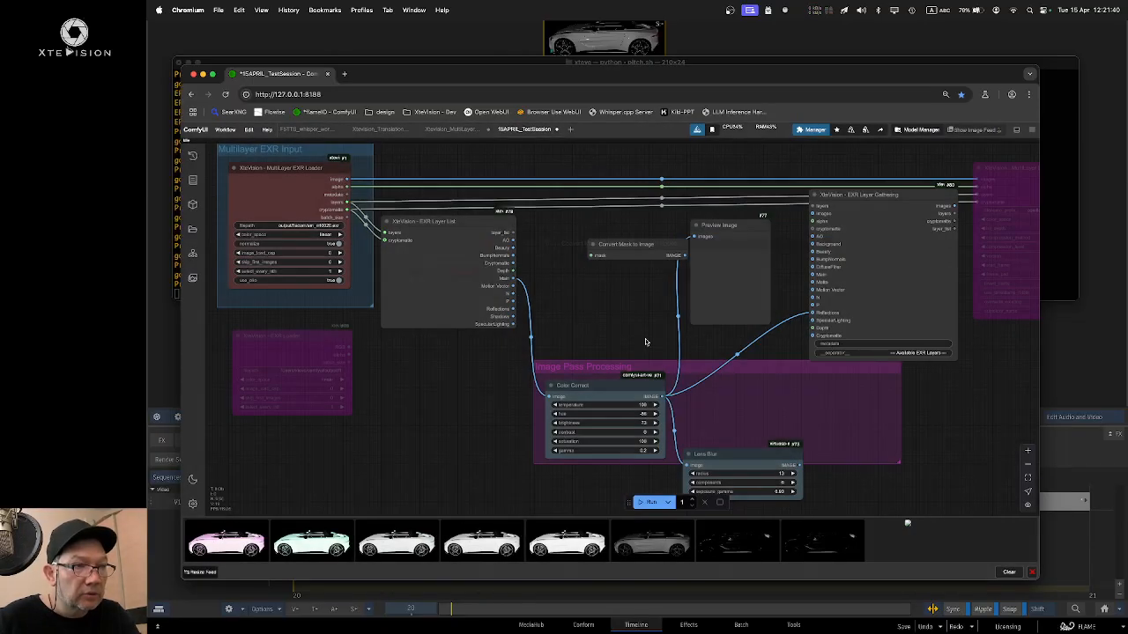
pyautogui.moveTo(649, 250); pyautogui.dragTo(608, 244)
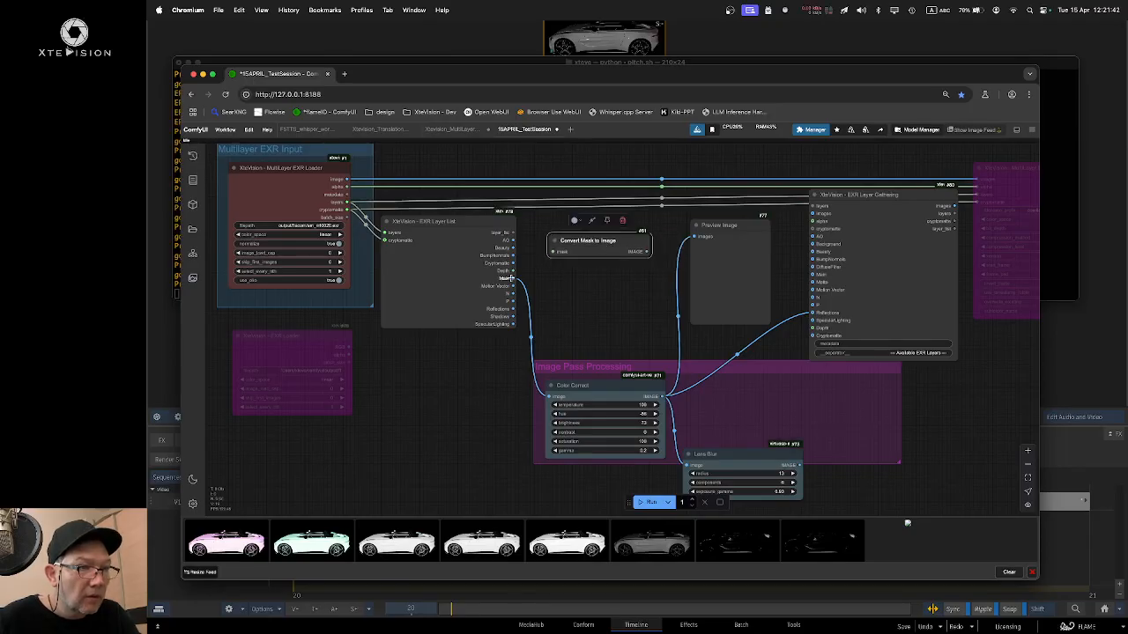
pyautogui.moveTo(513, 271); pyautogui.dragTo(719, 234)
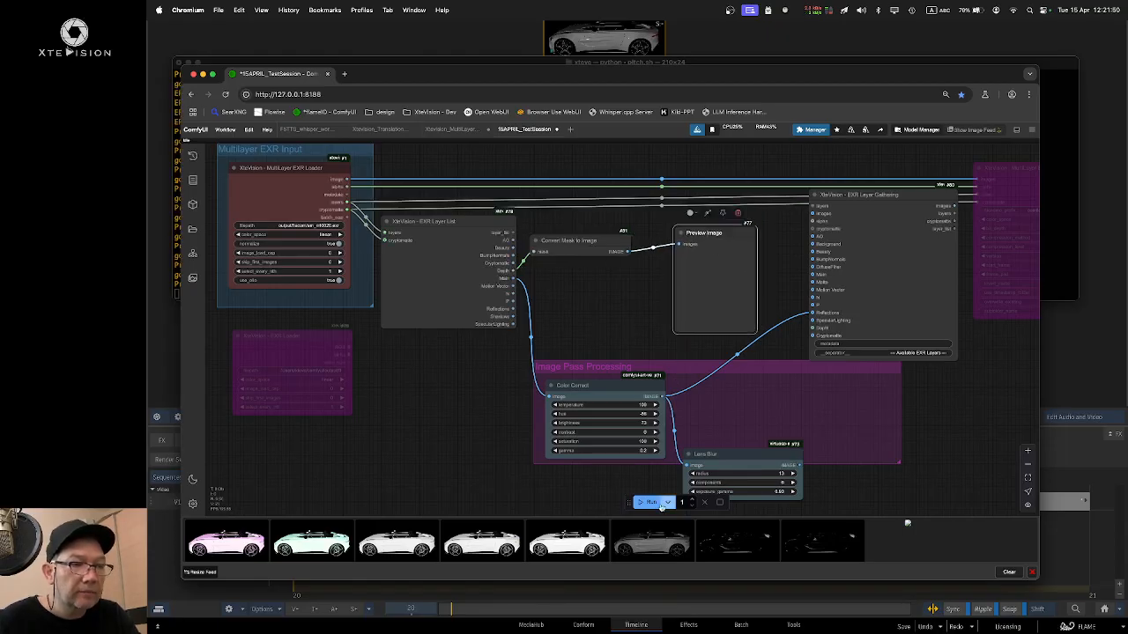
# Step: Run the workflow and inspect the generated depth pass image enlarged from the image feed
pyautogui.click(669, 501)
pyautogui.click(644, 516)
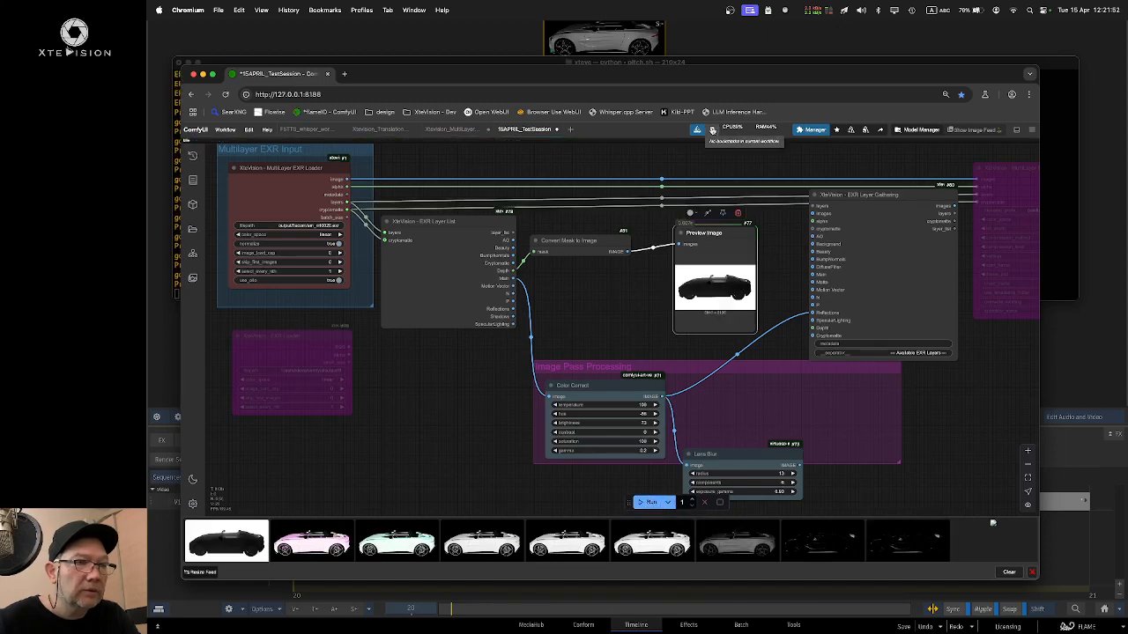
pyautogui.click(234, 534)
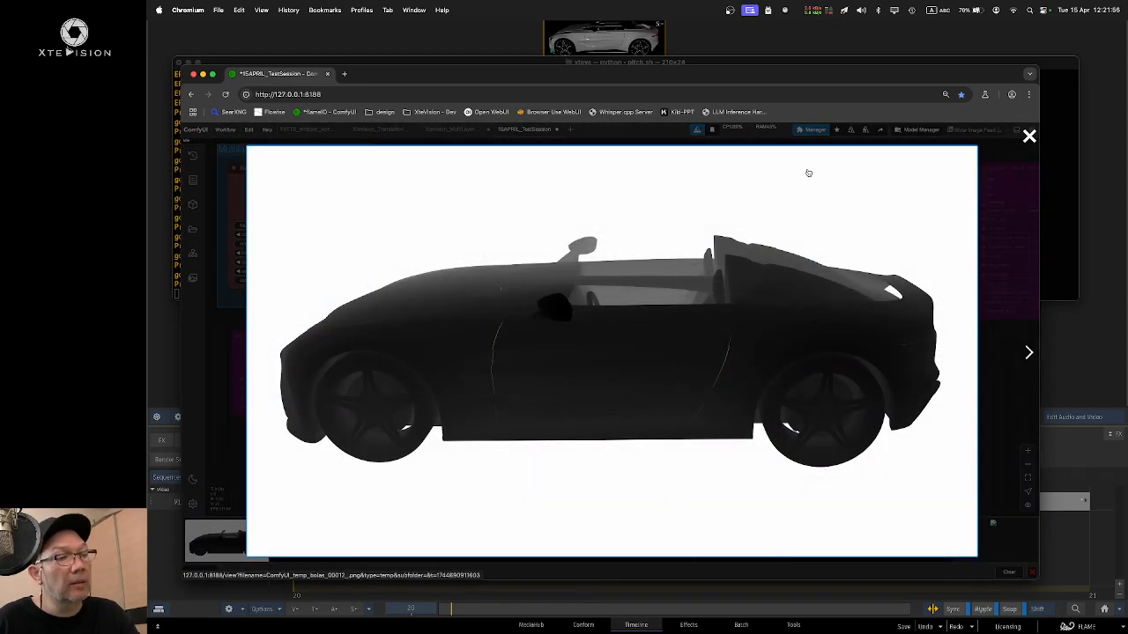
pyautogui.click(1029, 134)
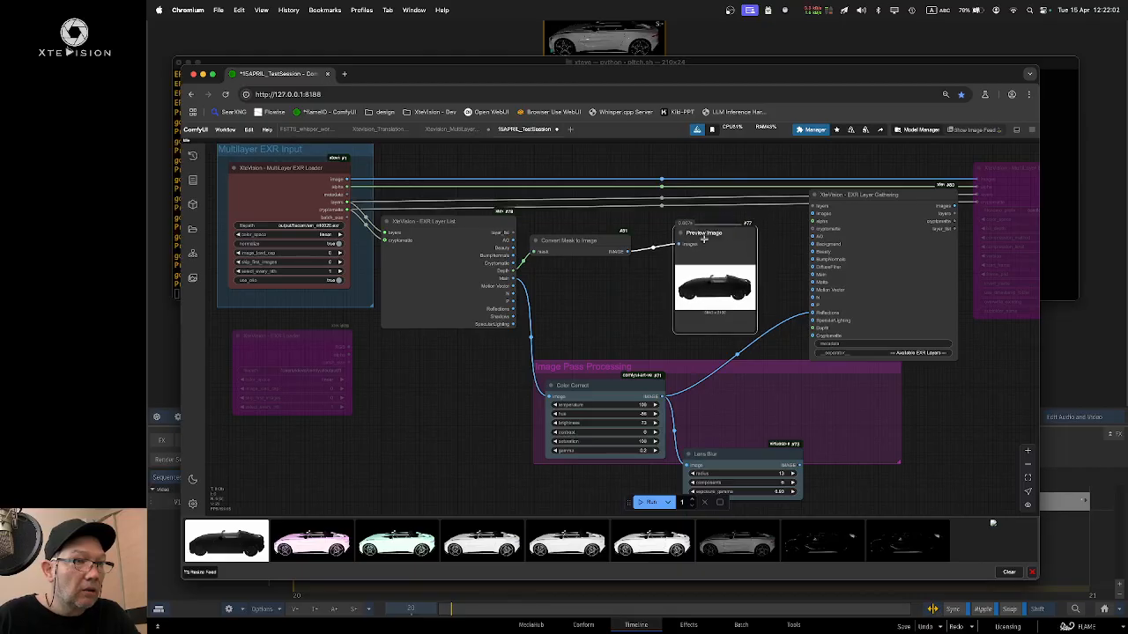
# Step: Delete the Convert Mask to Image and Preview Image nodes from the graph
pyautogui.moveTo(584, 242); pyautogui.dragTo(587, 253)
pyautogui.moveTo(722, 233)
pyautogui.mouseDown()
pyautogui.moveTo(715, 273)
pyautogui.moveTo(730, 245)
pyautogui.mouseUp()
pyautogui.click(599, 255)
pyautogui.press('Delete')
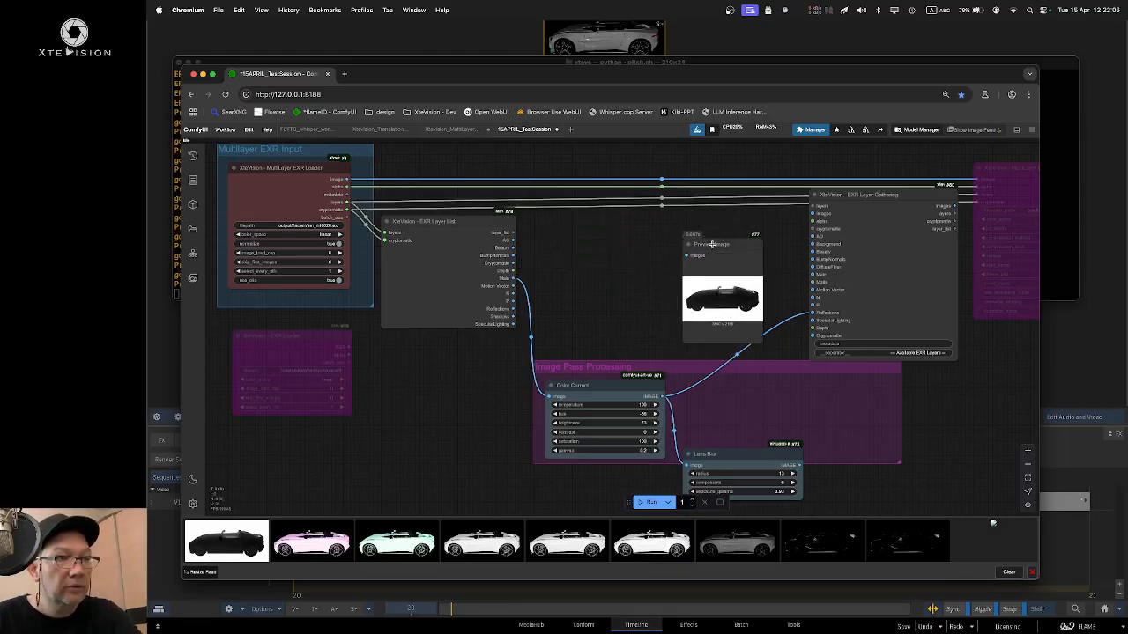
pyautogui.click(713, 245)
pyautogui.press('Delete')
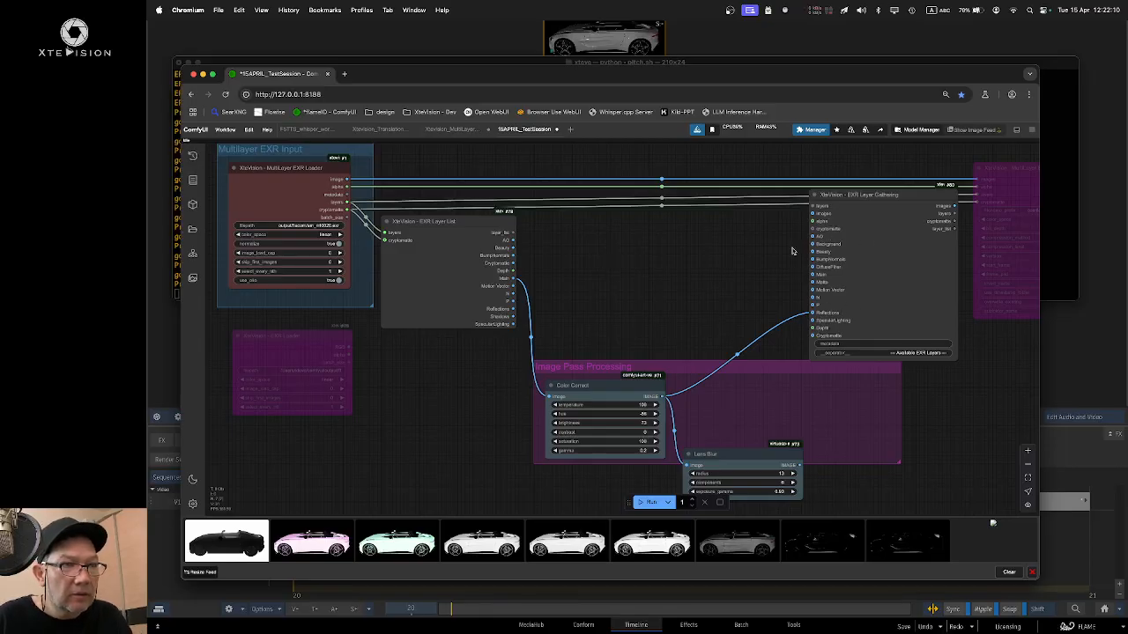
# Step: Connect the EXR Layer List's Depth, AO, Beauty and BumpNormals outputs to the matching inputs of EXR Layer Gathering
pyautogui.moveTo(855, 198); pyautogui.dragTo(832, 190)
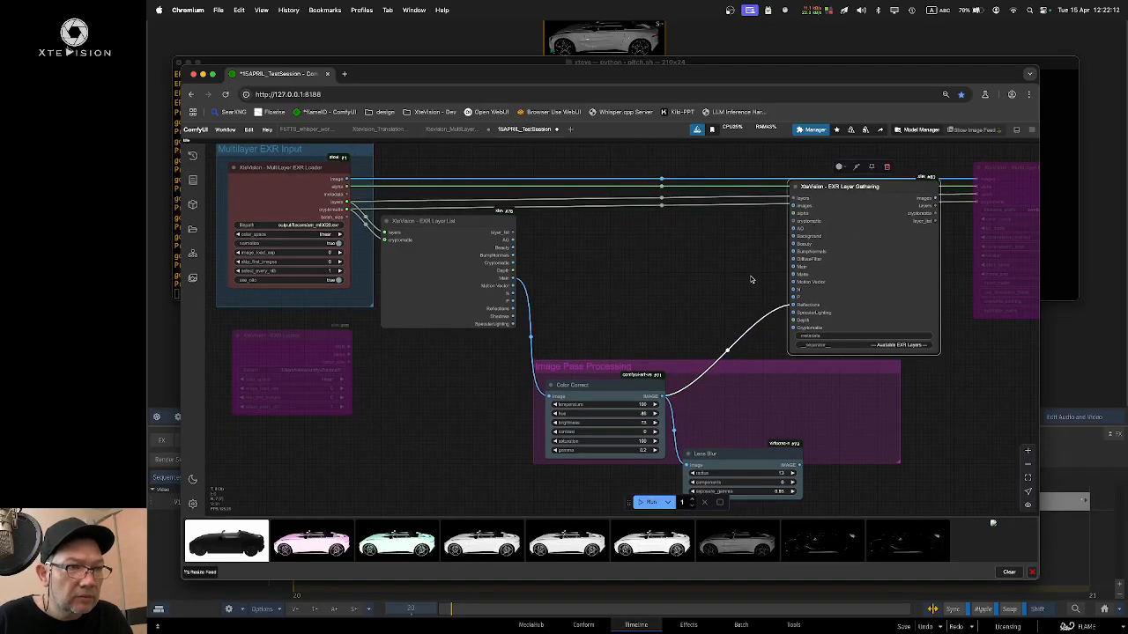
pyautogui.moveTo(518, 271); pyautogui.dragTo(796, 320)
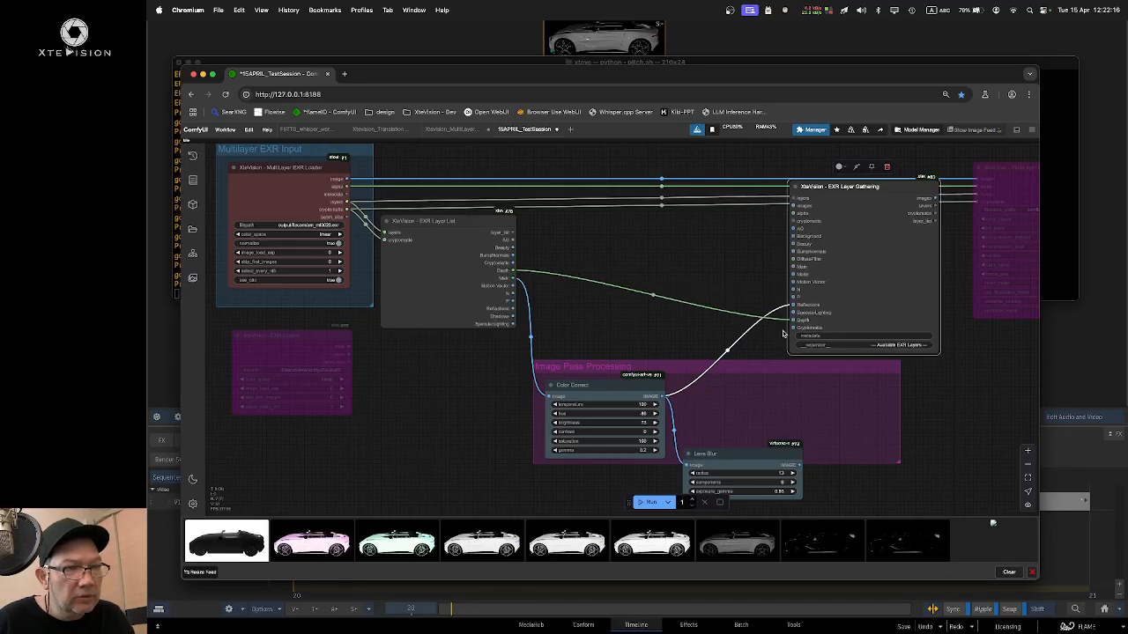
pyautogui.moveTo(512, 238); pyautogui.dragTo(793, 229)
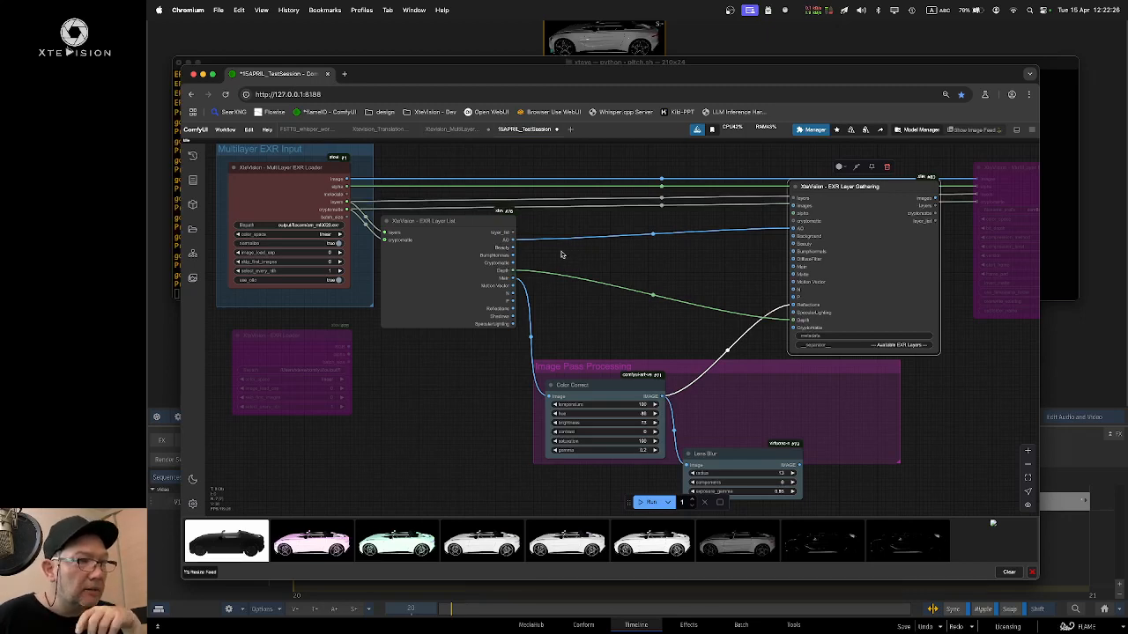
pyautogui.moveTo(512, 247); pyautogui.dragTo(792, 244)
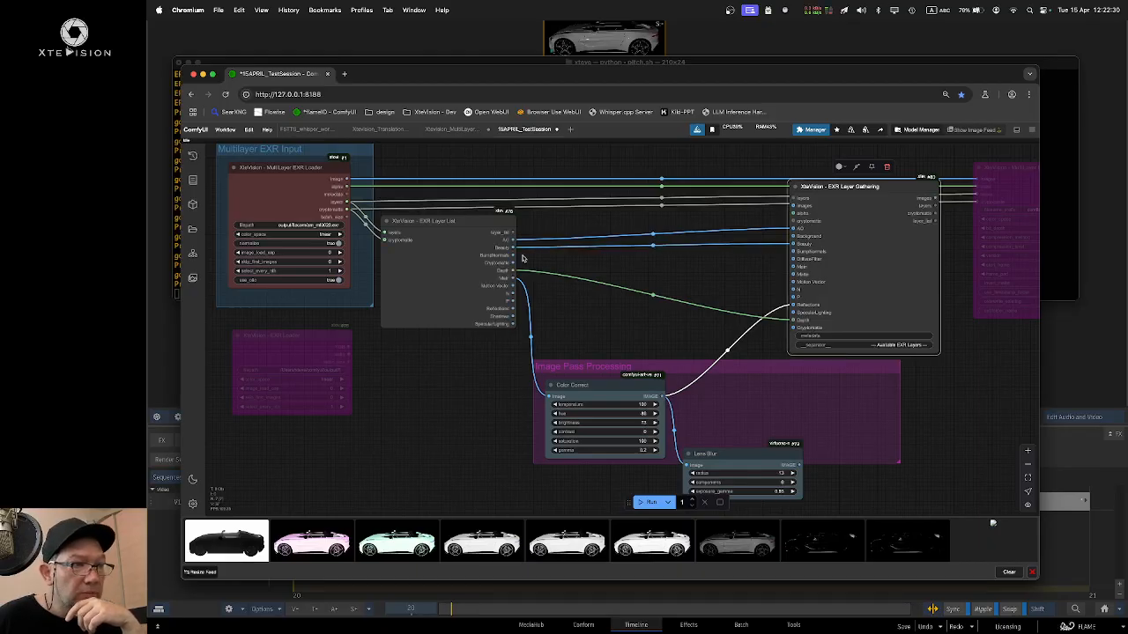
pyautogui.moveTo(512, 255); pyautogui.dragTo(792, 251)
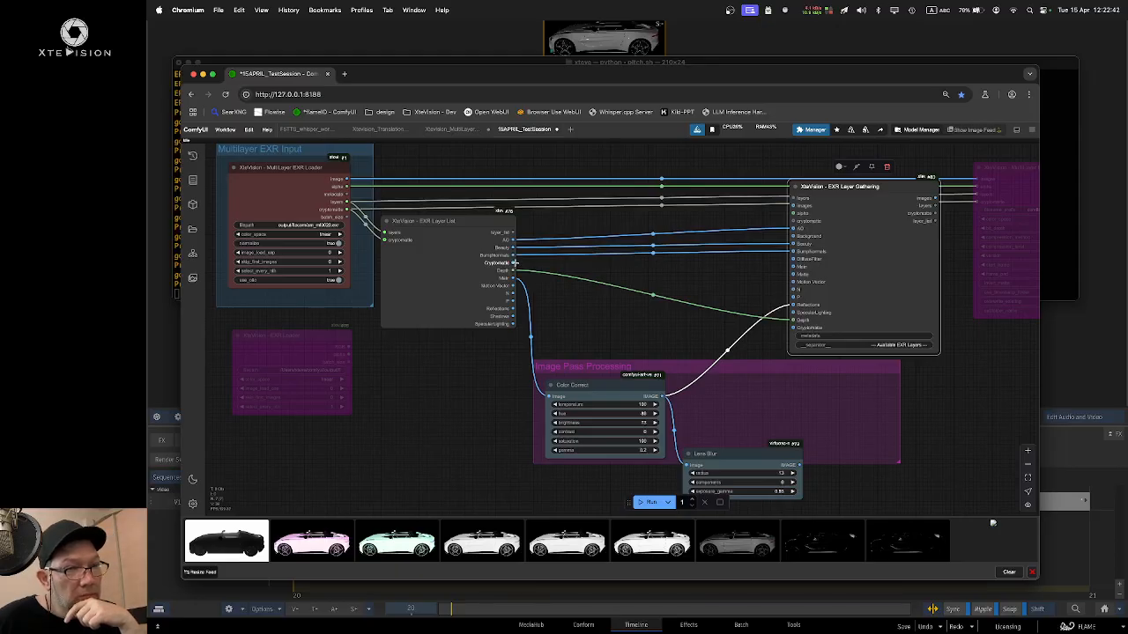
# Step: Connect the EXR Layer List's Cryptomatte, Main, N and P outputs to the matching inputs of EXR Layer Gathering
pyautogui.moveTo(513, 263); pyautogui.dragTo(793, 327)
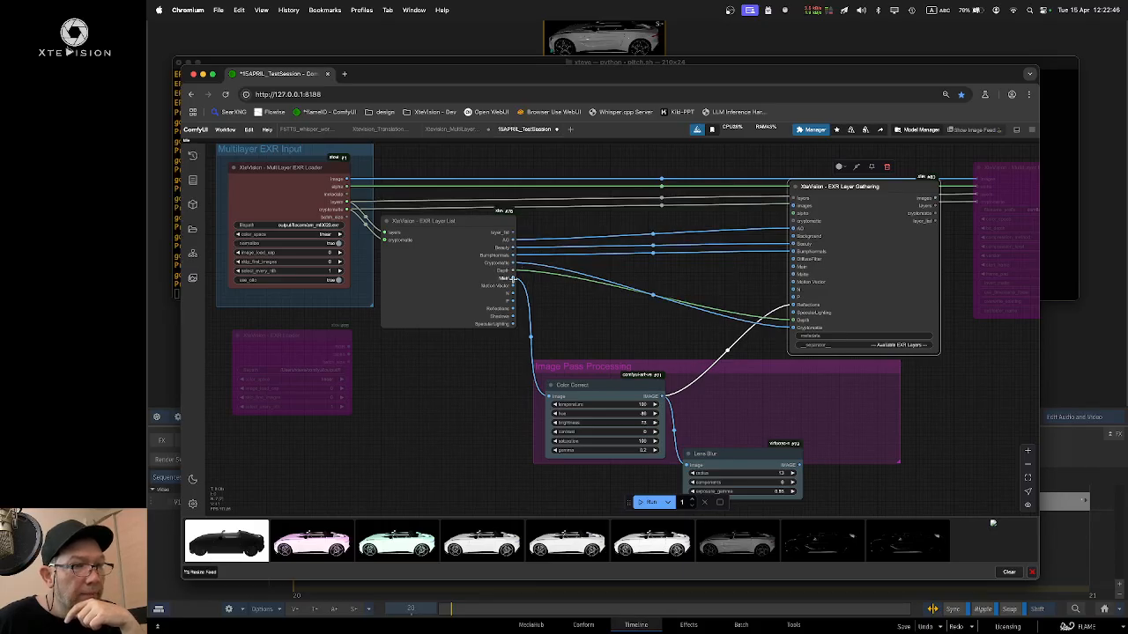
pyautogui.moveTo(514, 278); pyautogui.dragTo(798, 266)
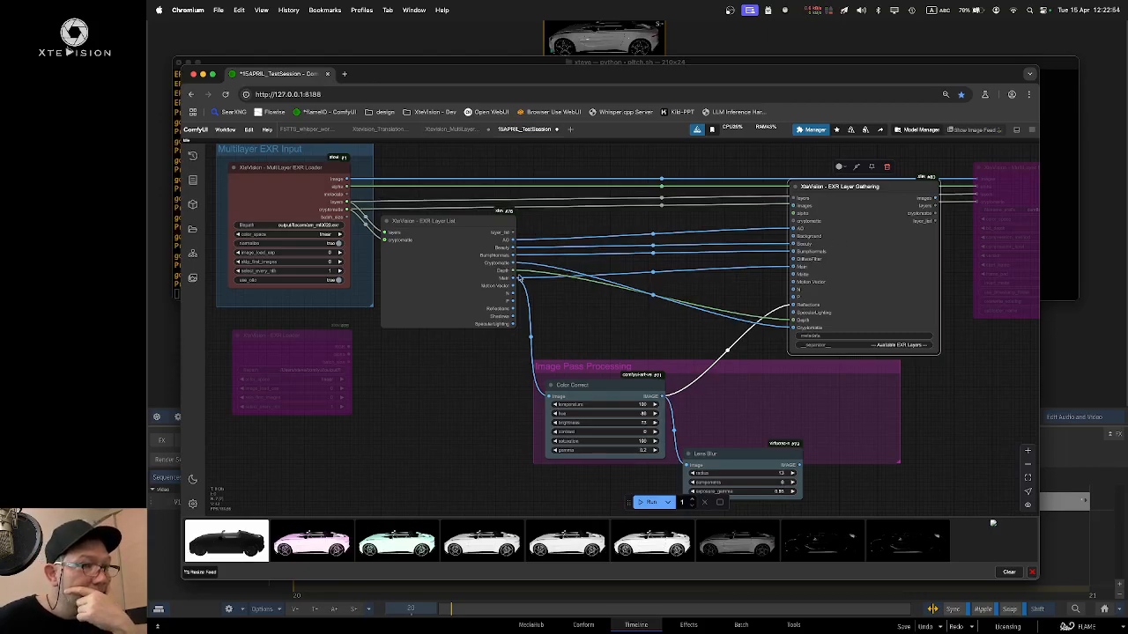
pyautogui.moveTo(514, 294); pyautogui.dragTo(794, 289)
pyautogui.moveTo(514, 301); pyautogui.dragTo(794, 298)
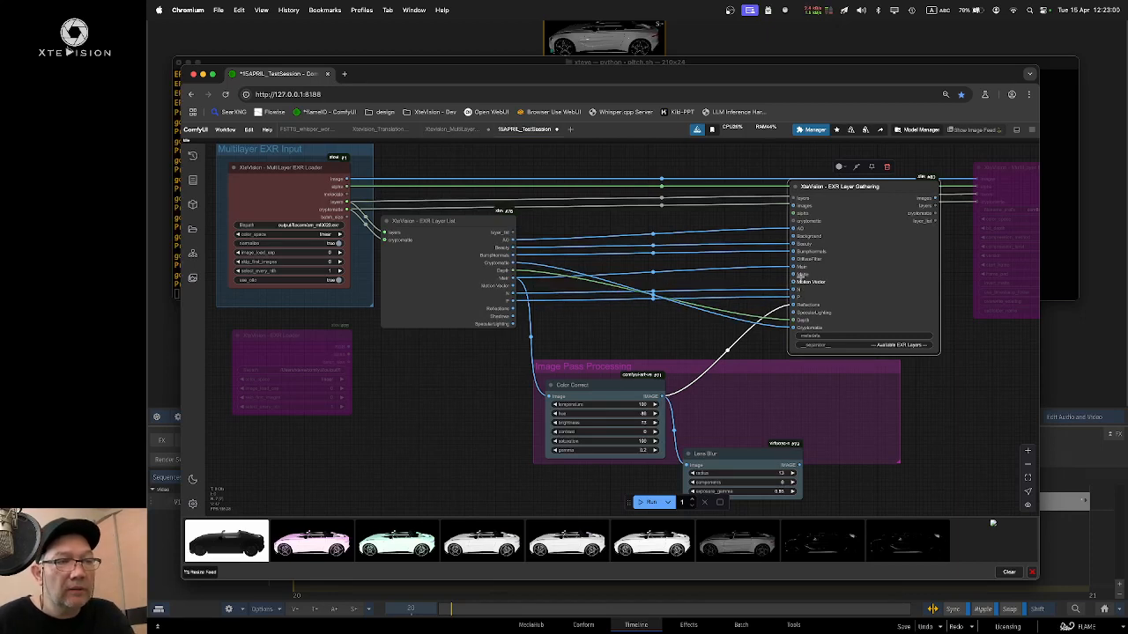
# Step: Rearrange the EXR Layer Gathering node, the EXR Layer List node and the Image Pass Processing group closer together
pyautogui.moveTo(857, 191); pyautogui.dragTo(860, 188)
pyautogui.moveTo(437, 226); pyautogui.dragTo(443, 215)
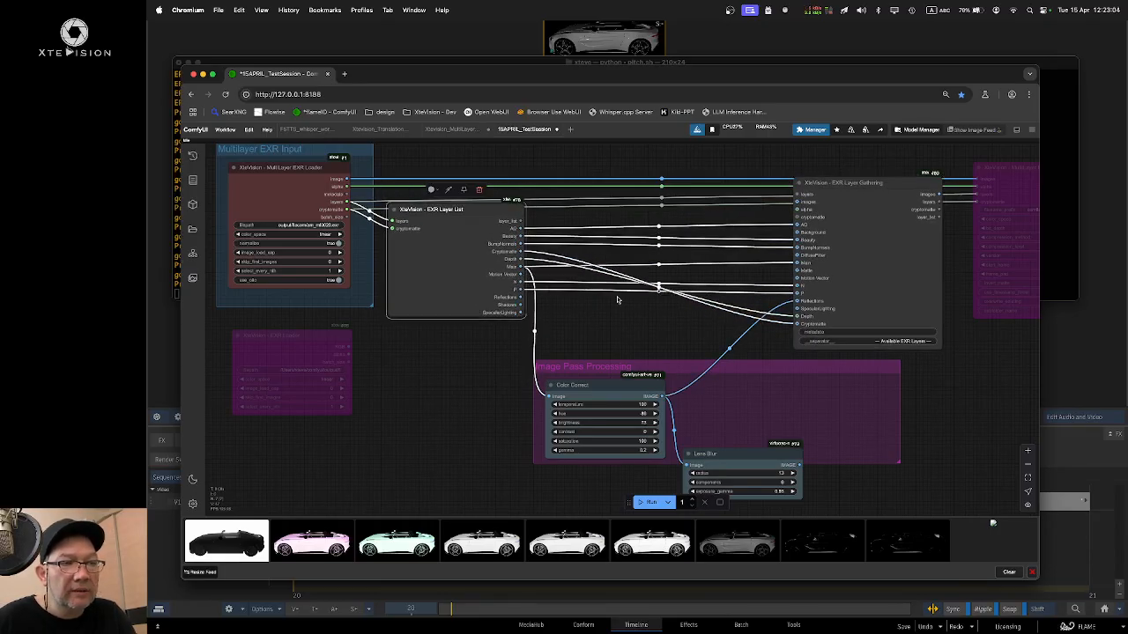
pyautogui.moveTo(661, 369)
pyautogui.mouseDown()
pyautogui.moveTo(626, 369)
pyautogui.moveTo(645, 367)
pyautogui.mouseUp()
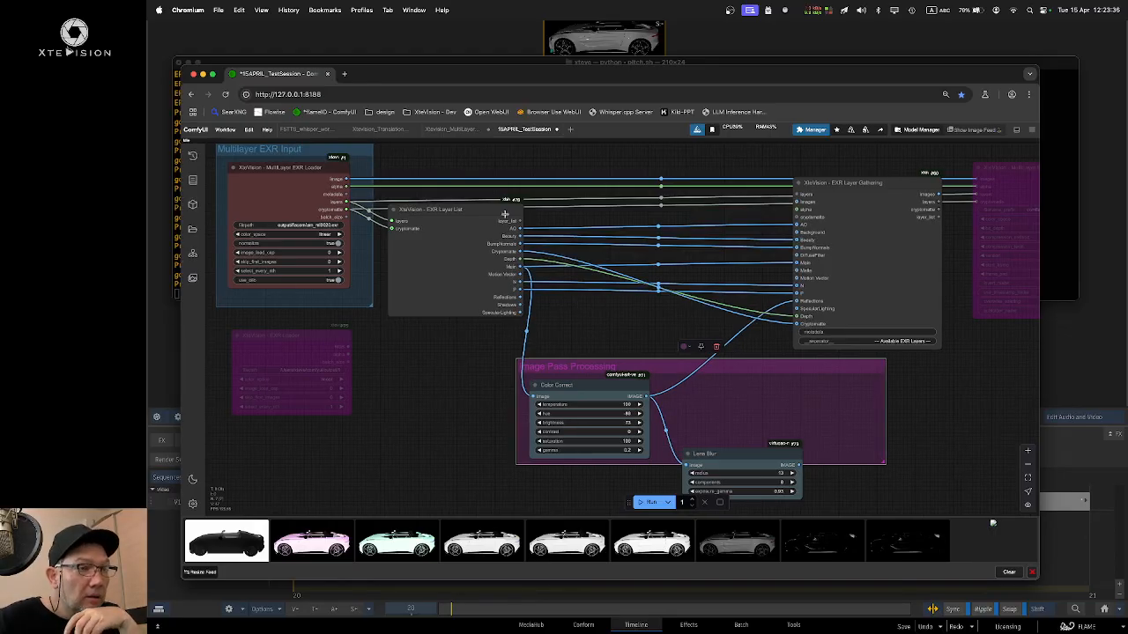
pyautogui.moveTo(502, 212); pyautogui.dragTo(491, 211)
pyautogui.moveTo(868, 180); pyautogui.dragTo(802, 193)
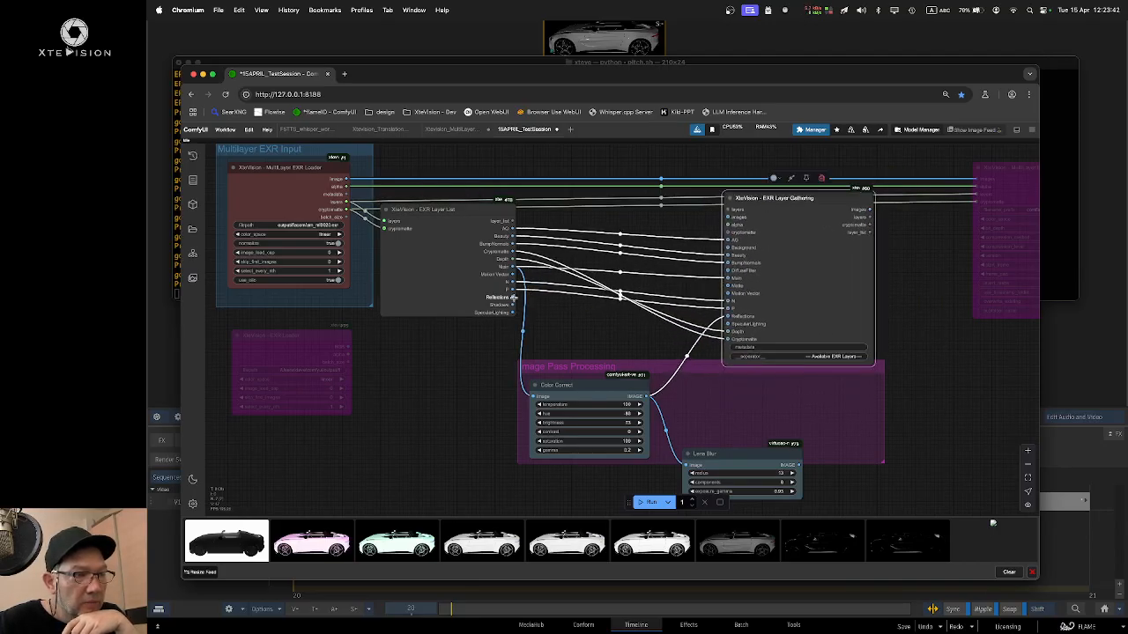
# Step: Route the Color Correct output into the Reflections input of EXR Layer Gathering and delete the Lens Blur node
pyautogui.moveTo(513, 297); pyautogui.dragTo(729, 316)
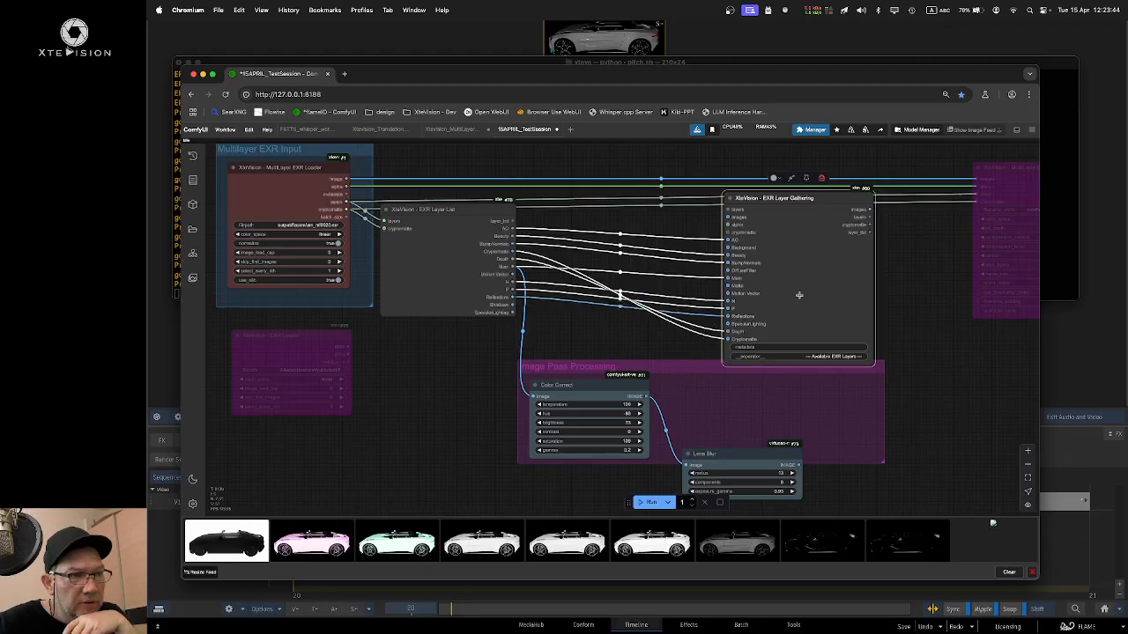
pyautogui.moveTo(646, 396); pyautogui.dragTo(730, 331)
pyautogui.moveTo(739, 450); pyautogui.dragTo(739, 401)
pyautogui.press('Delete')
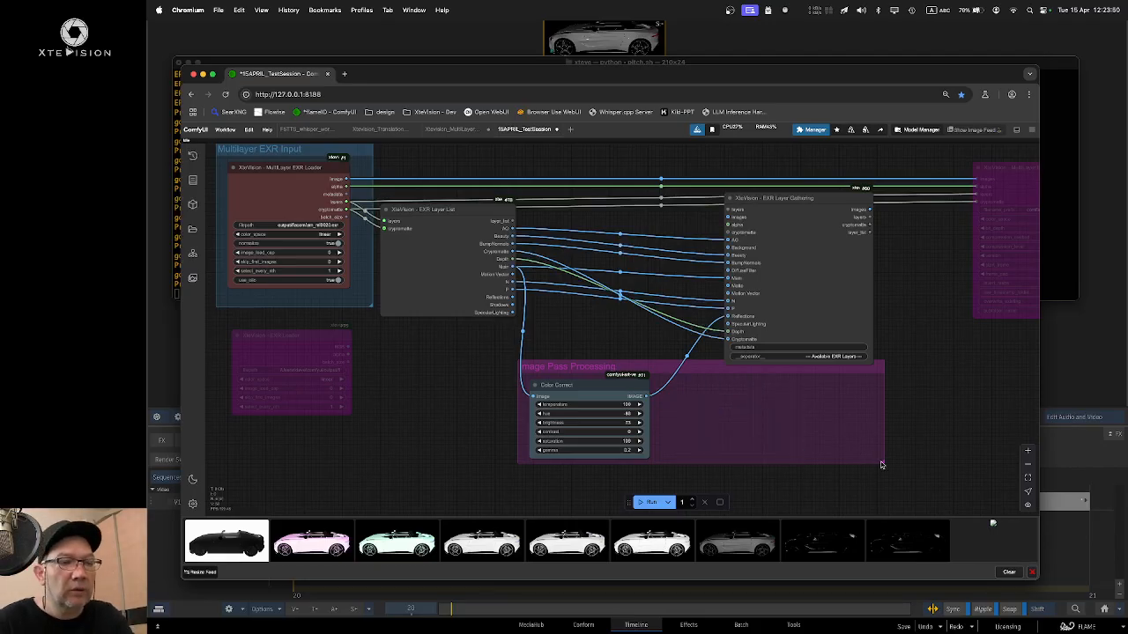
# Step: Shrink the Image Pass Processing group to fit the Color Correct node and move both closer to the EXR Layer List
pyautogui.moveTo(882, 461); pyautogui.dragTo(700, 468)
pyautogui.moveTo(628, 377); pyautogui.dragTo(629, 350)
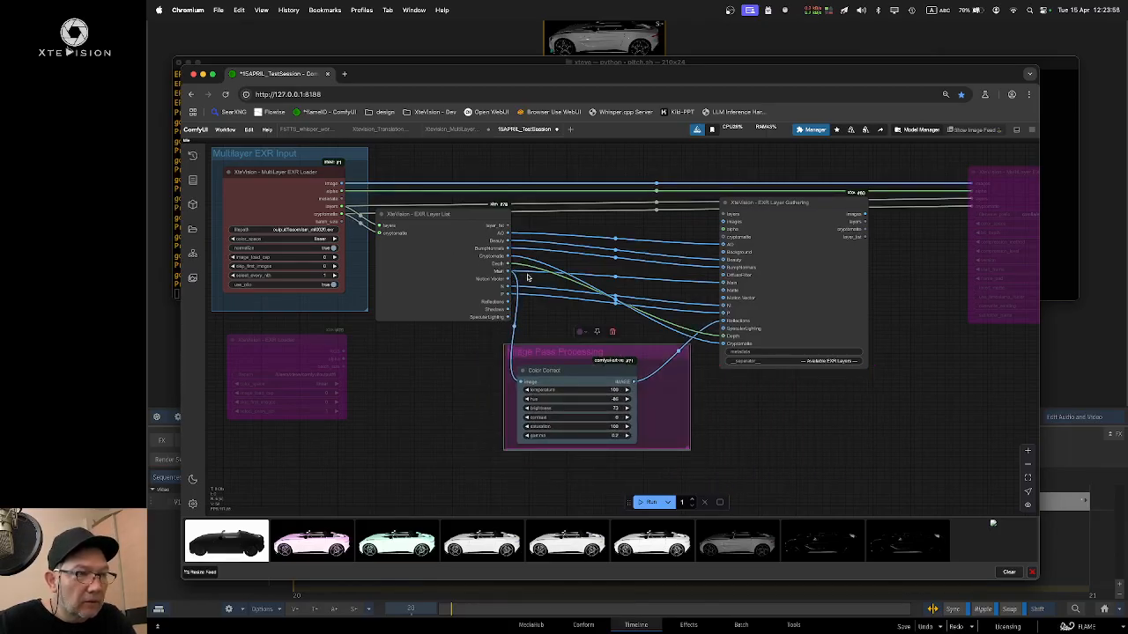
pyautogui.moveTo(569, 369); pyautogui.dragTo(579, 367)
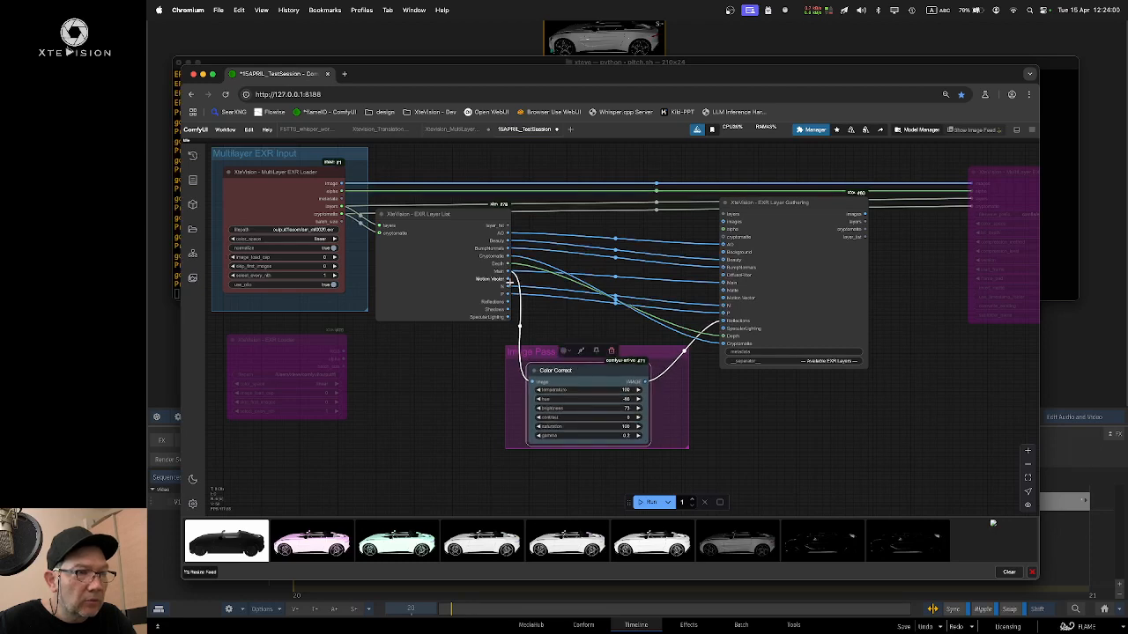
# Step: Connect the EXR Layer List's Reflections output to Color Correct's image input and shift the EXR Layer Gathering node lower
pyautogui.moveTo(507, 302); pyautogui.dragTo(532, 381)
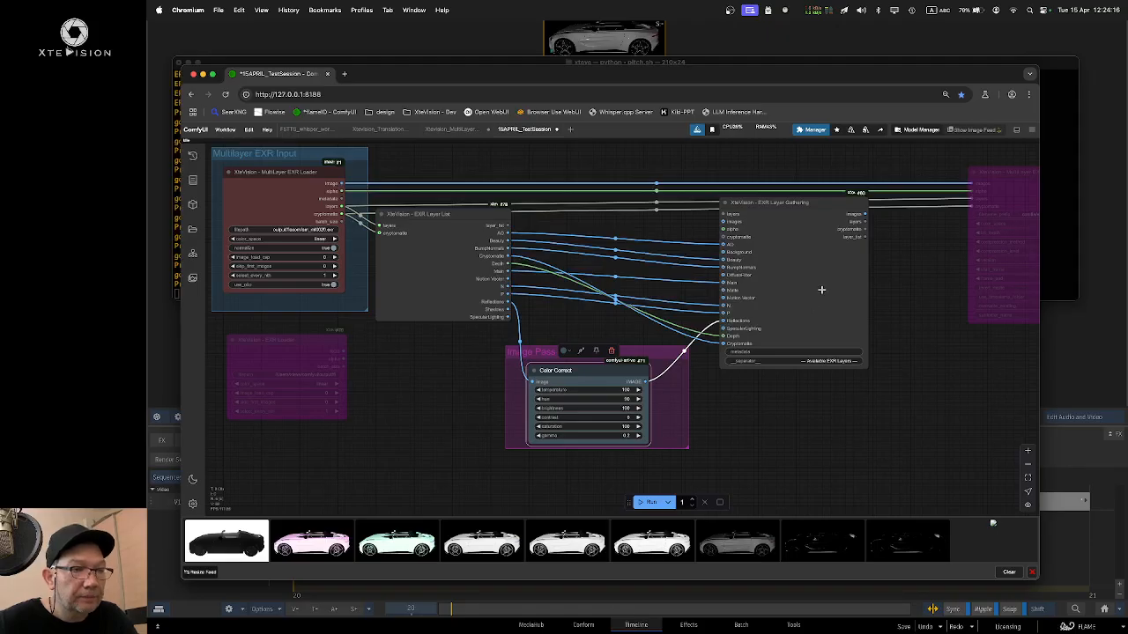
pyautogui.moveTo(821, 289)
pyautogui.mouseDown()
pyautogui.moveTo(856, 312)
pyautogui.moveTo(828, 335)
pyautogui.moveTo(812, 309)
pyautogui.moveTo(819, 290)
pyautogui.moveTo(819, 301)
pyautogui.mouseUp()
pyautogui.moveTo(801, 213); pyautogui.dragTo(793, 238)
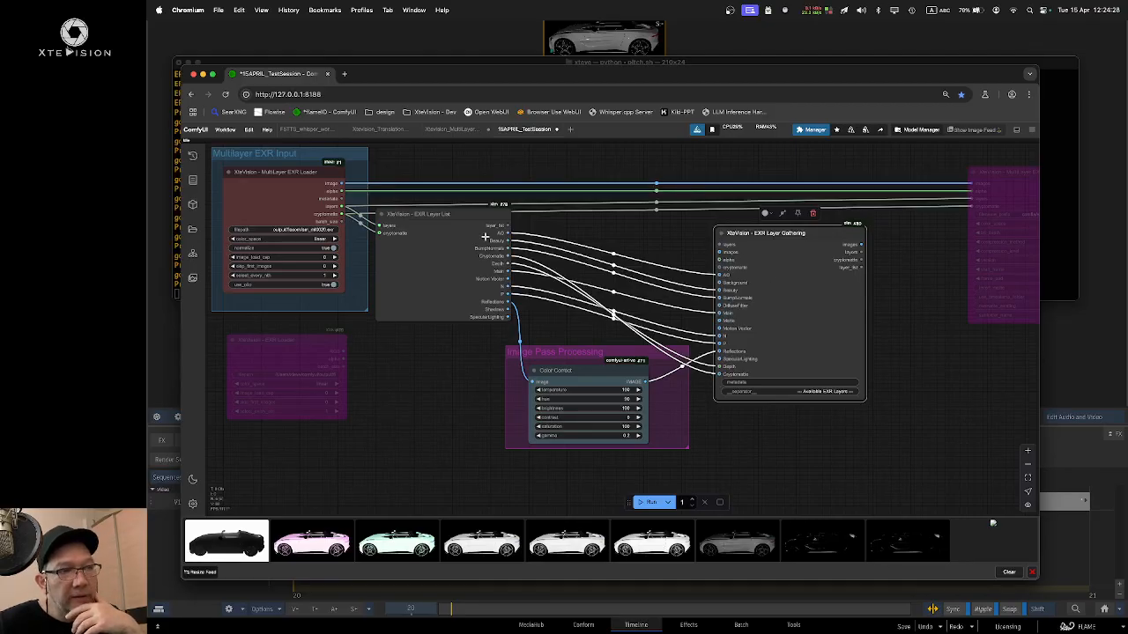
pyautogui.moveTo(804, 234); pyautogui.dragTo(803, 231)
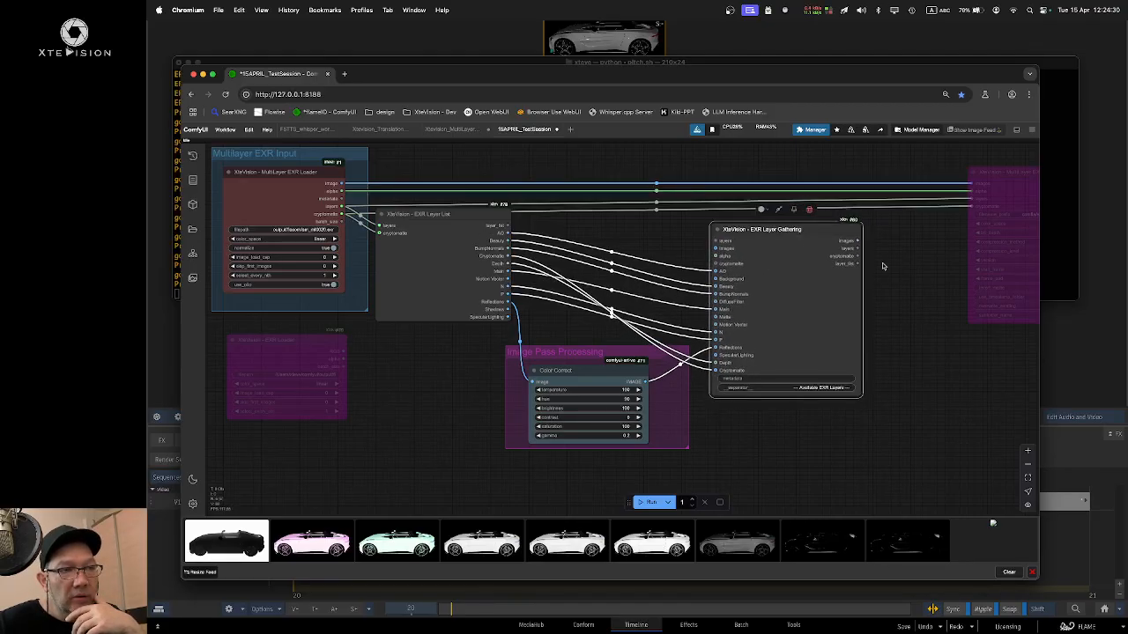
# Step: Re-enable the bypassed MultiLayer EXR Writer node and move it closer to the EXR Layer Gathering node
pyautogui.moveTo(917, 262); pyautogui.dragTo(776, 286)
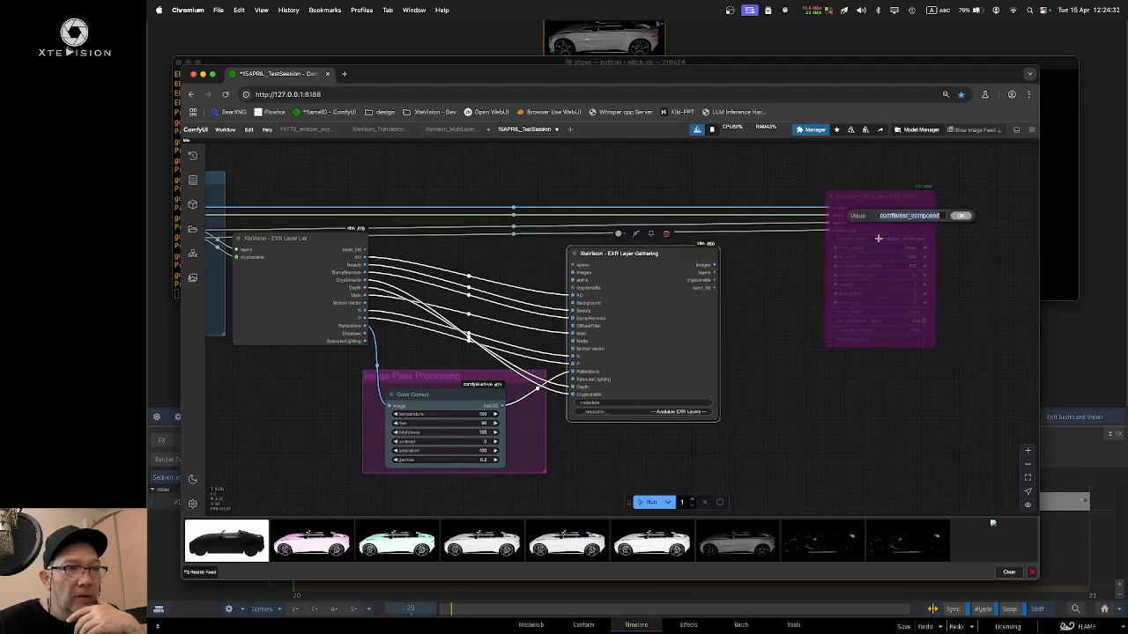
pyautogui.click(885, 195)
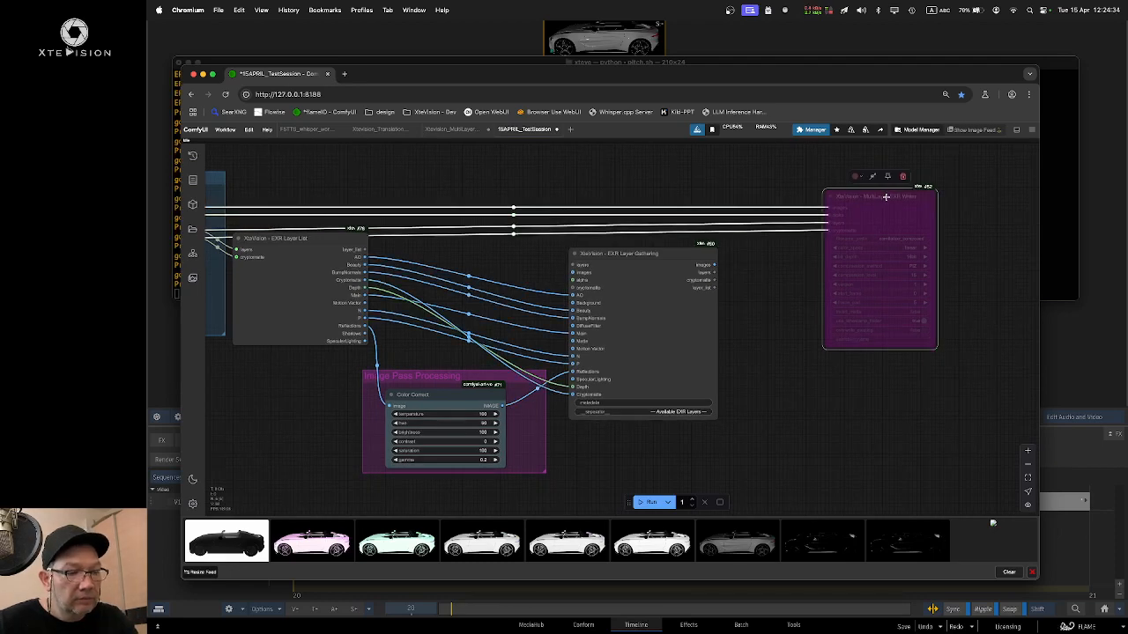
pyautogui.hotkey('ctrl', 'b')
pyautogui.moveTo(885, 196); pyautogui.dragTo(863, 196)
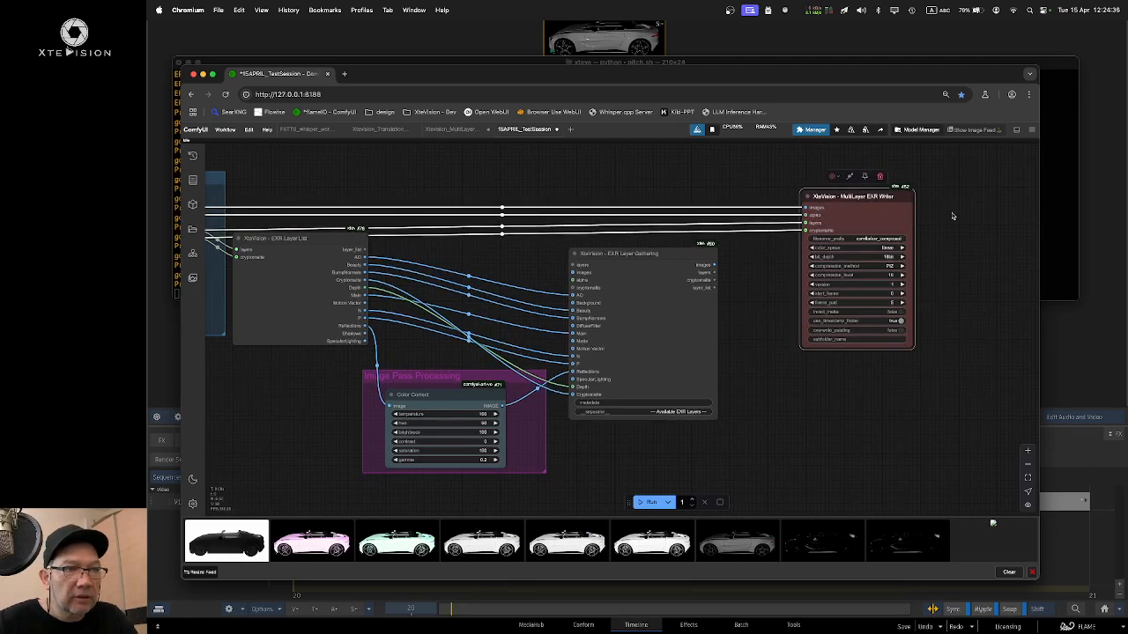
pyautogui.doubleClick(939, 211)
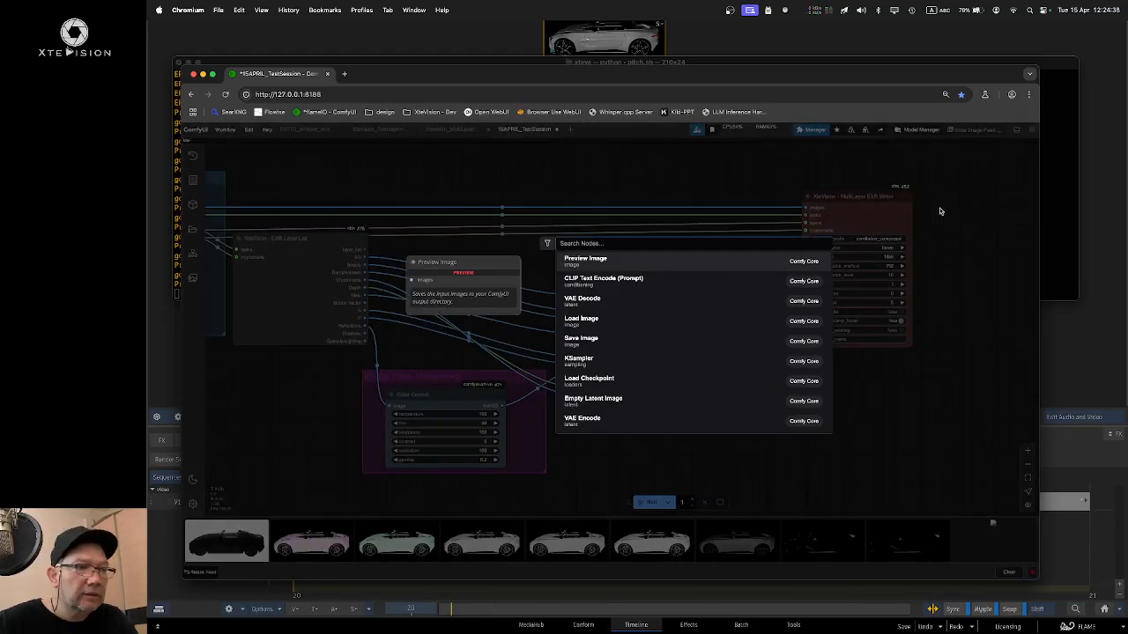
pyautogui.write('xtev')
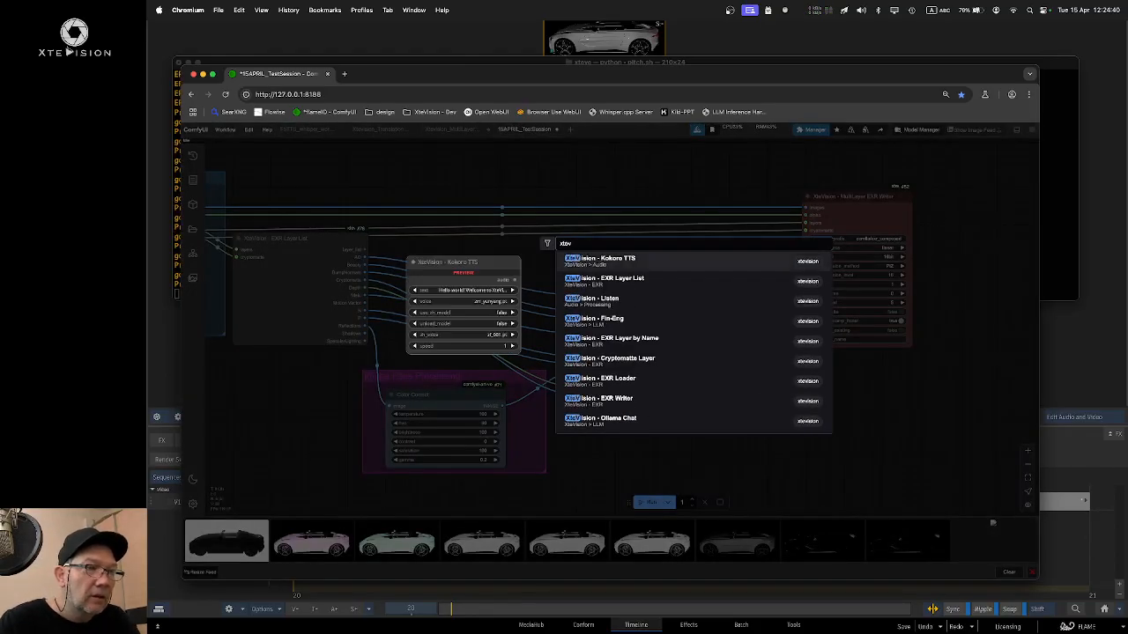
pyautogui.scroll(-4, 617, 317)
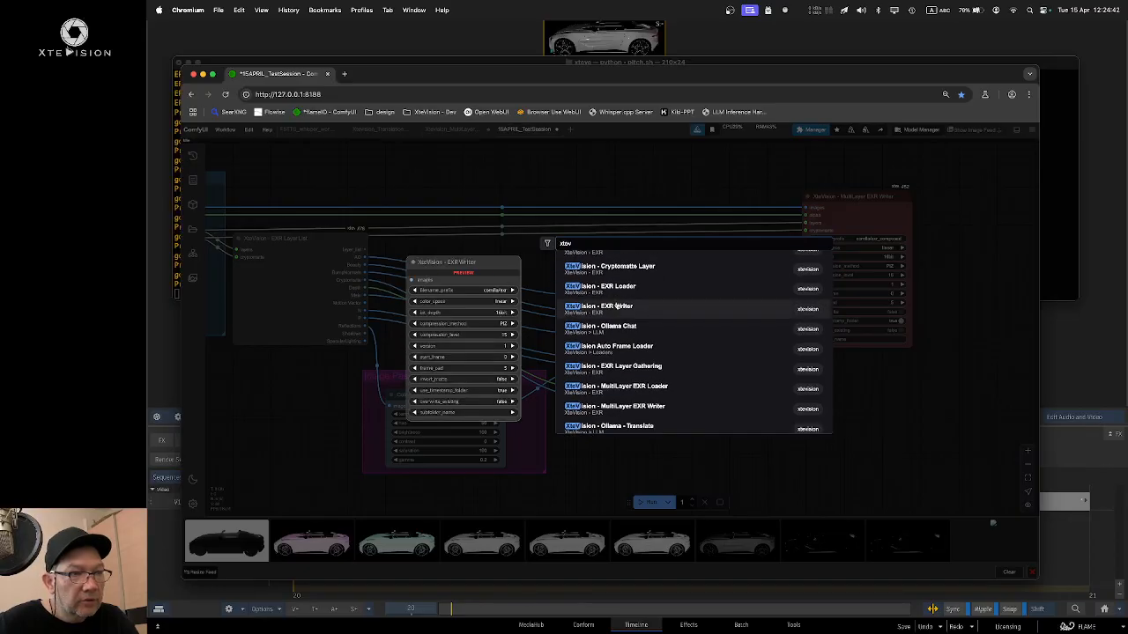
pyautogui.click(612, 307)
pyautogui.moveTo(975, 183); pyautogui.dragTo(796, 355)
pyautogui.click(832, 393)
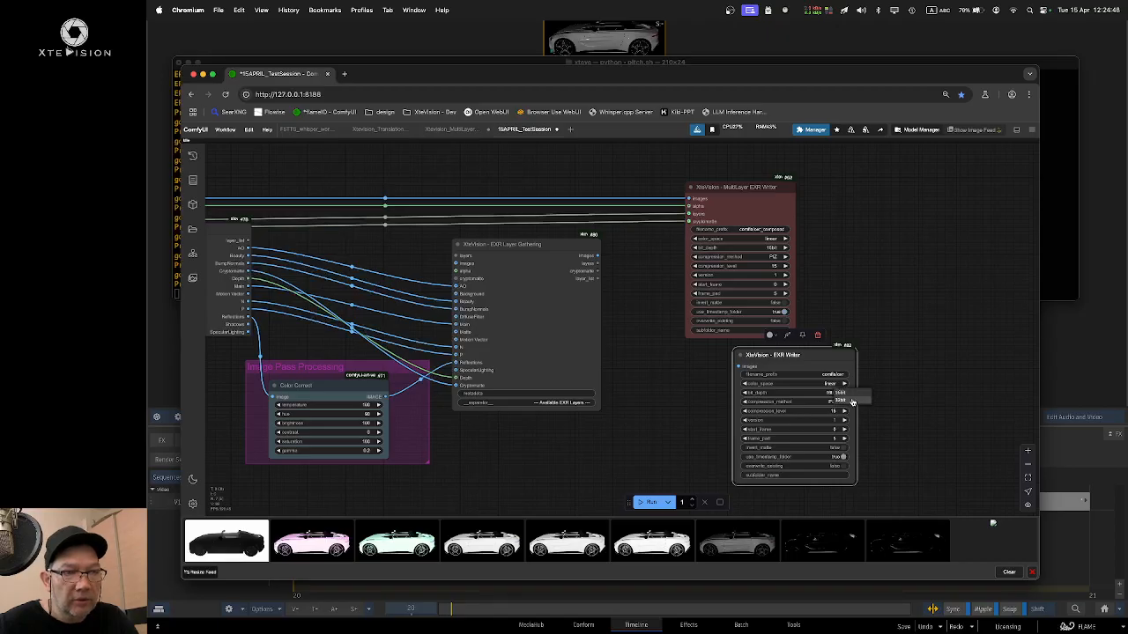
pyautogui.click(851, 401)
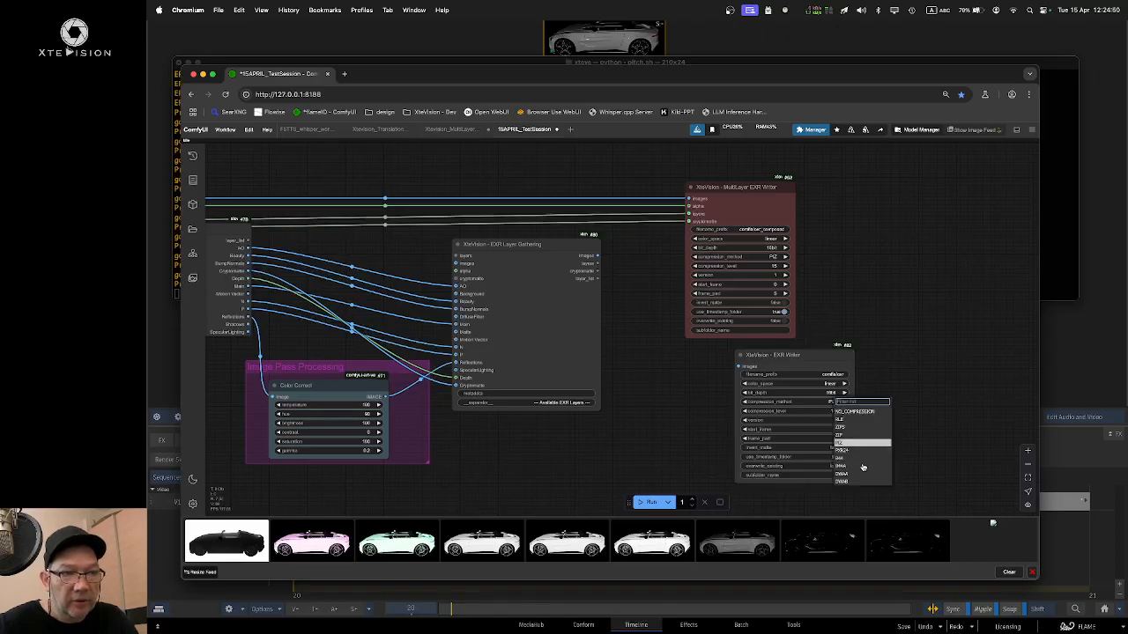
pyautogui.moveTo(840, 363); pyautogui.dragTo(900, 319)
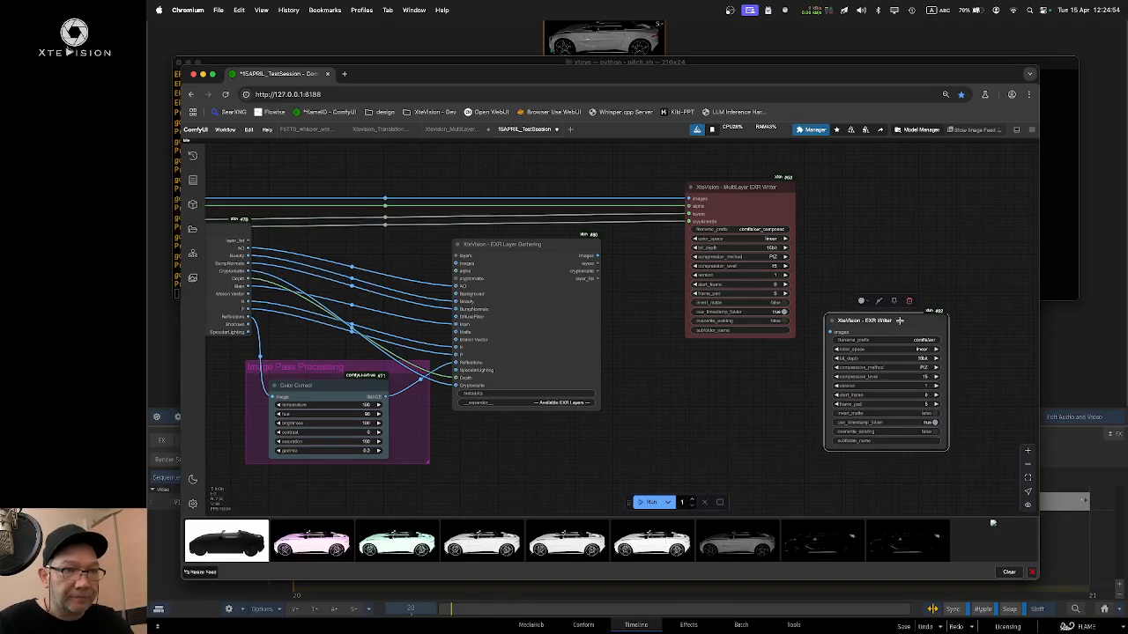
pyautogui.press('Delete')
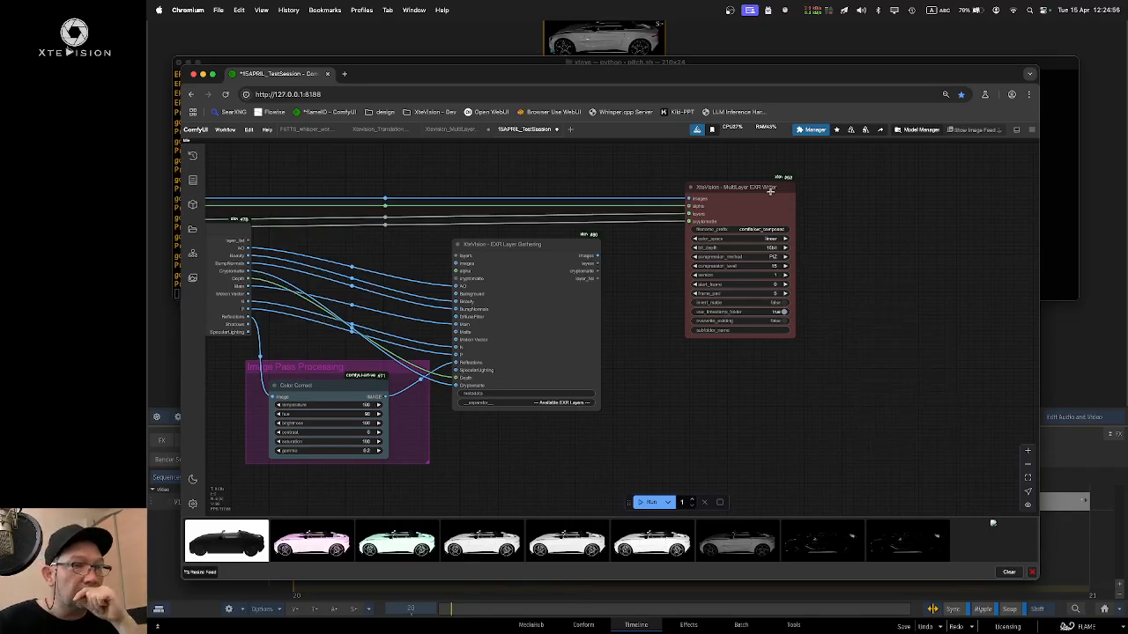
# Step: Reposition the red MultiLayer EXR Writer node slightly closer to the EXR Layer Gathering node
pyautogui.moveTo(756, 186); pyautogui.dragTo(759, 178)
pyautogui.moveTo(871, 195); pyautogui.dragTo(977, 185)
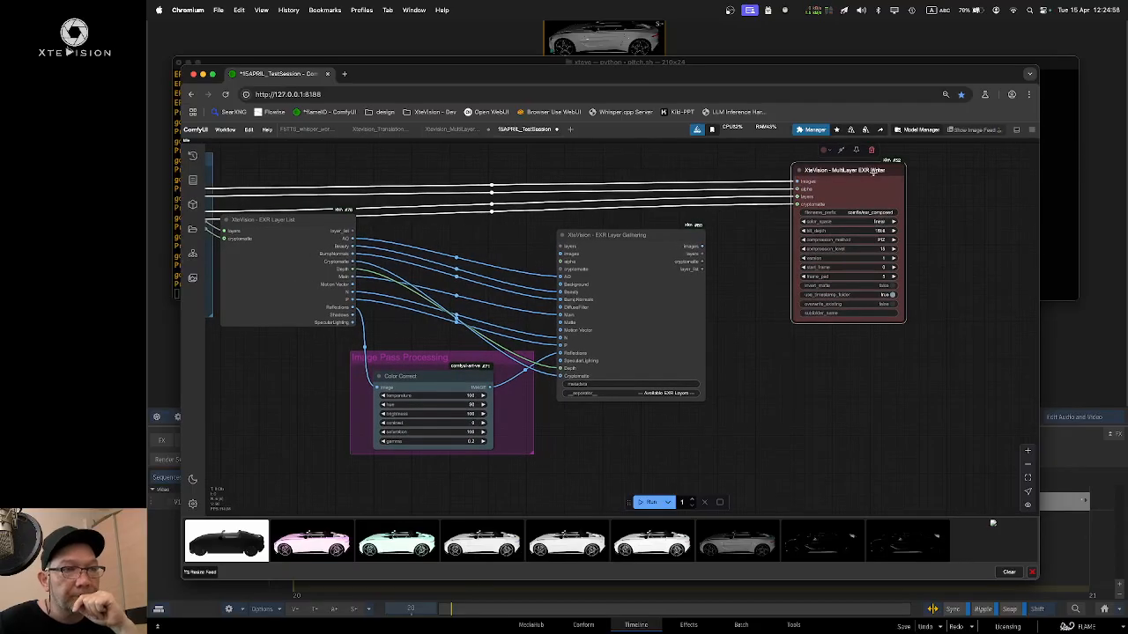
pyautogui.moveTo(859, 170); pyautogui.dragTo(837, 189)
# Step: Add a second XteVision - MultiLayer EXR Writer node in the empty space beyond the existing red writer
pyautogui.moveTo(919, 251); pyautogui.dragTo(919, 248)
pyautogui.doubleClick(919, 247)
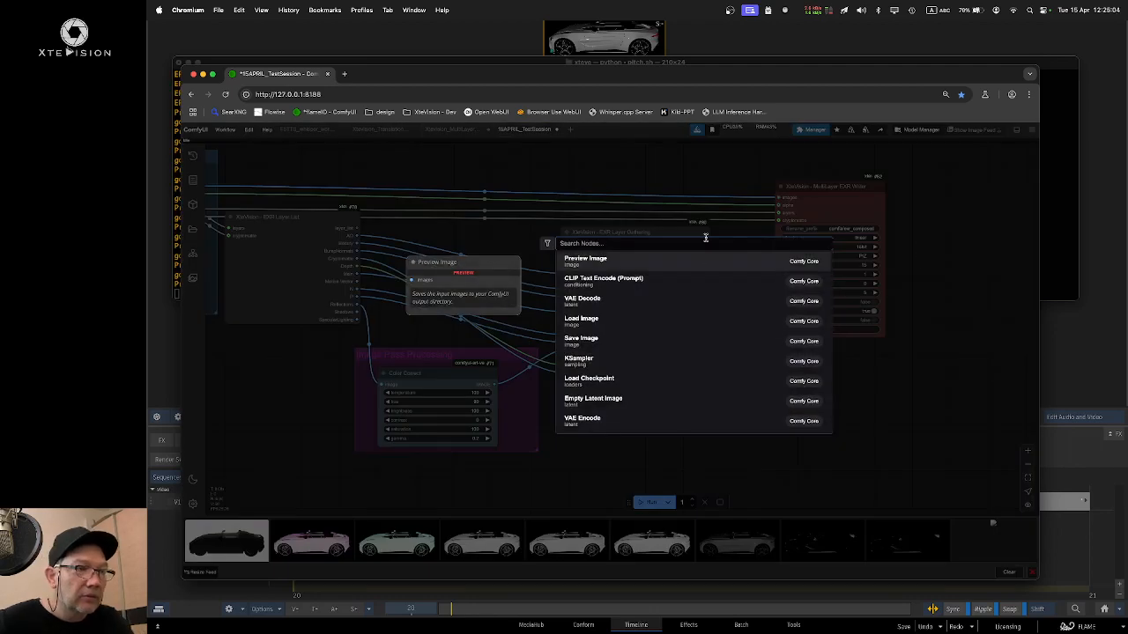
pyautogui.write('xtev')
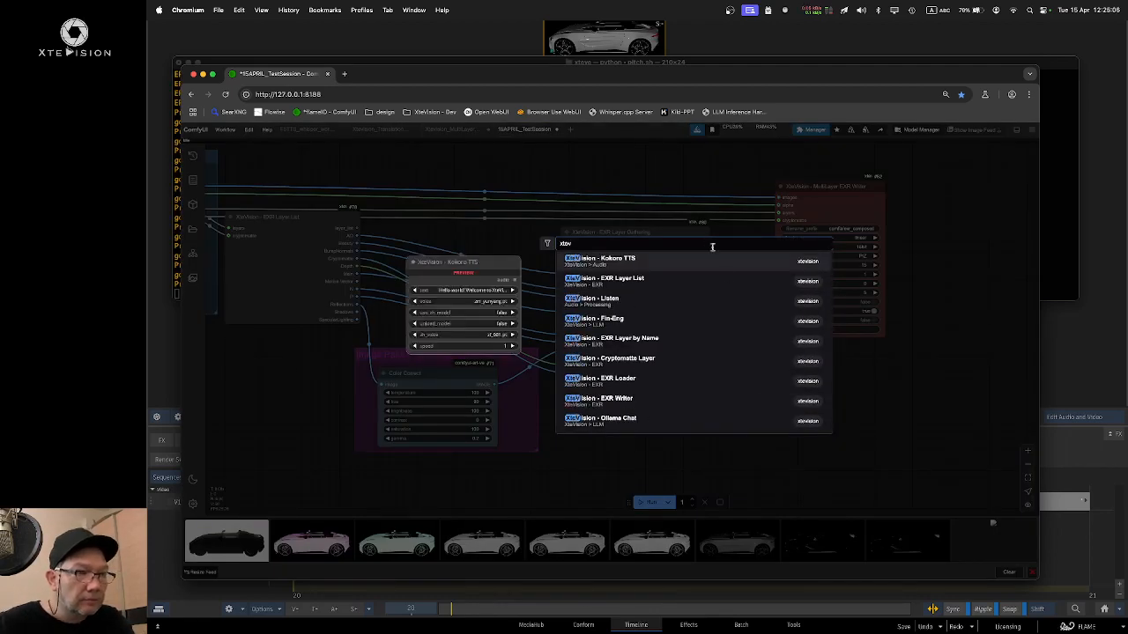
pyautogui.scroll(-3, 725, 291)
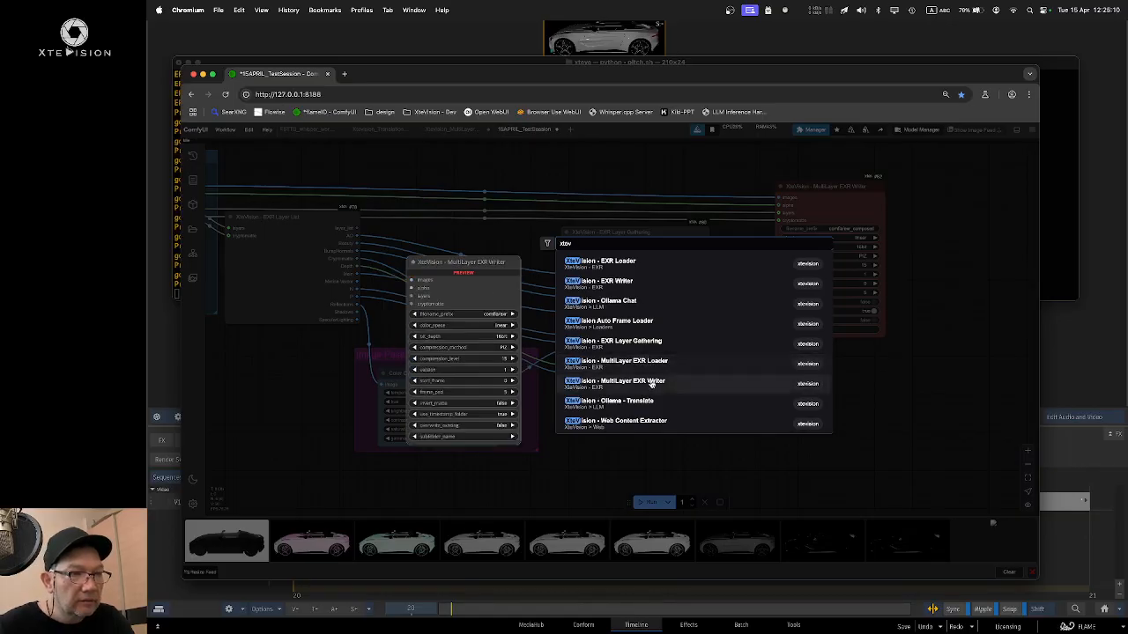
pyautogui.click(650, 380)
pyautogui.hscroll(3, 846, 335)
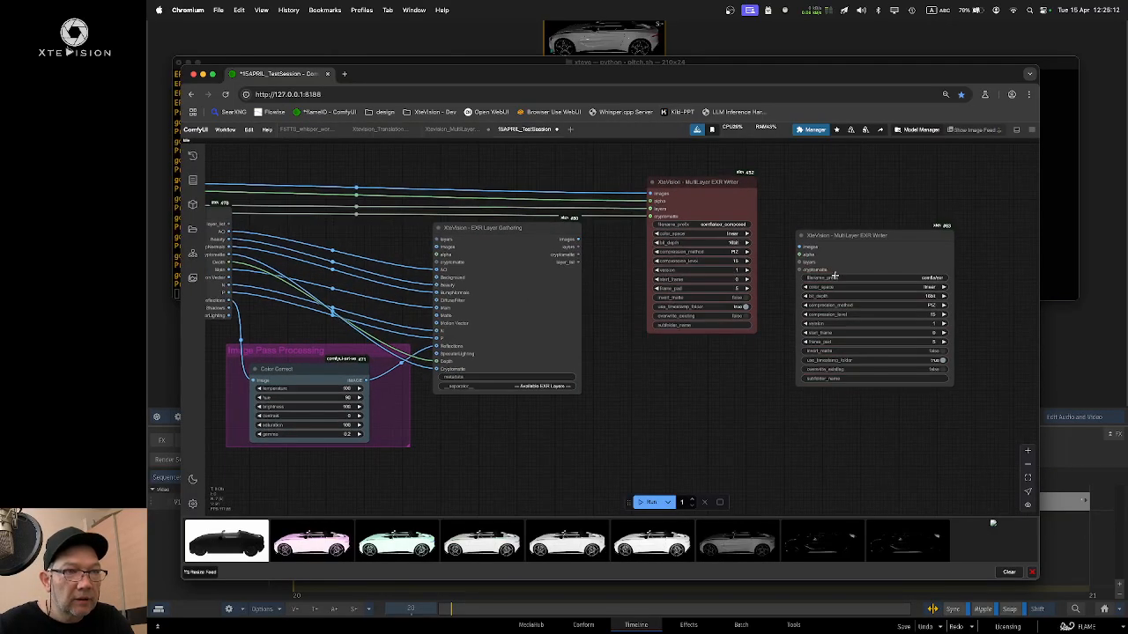
# Step: Color the new MultiLayer EXR Writer node brown and align it beside the red writer
pyautogui.click(854, 237)
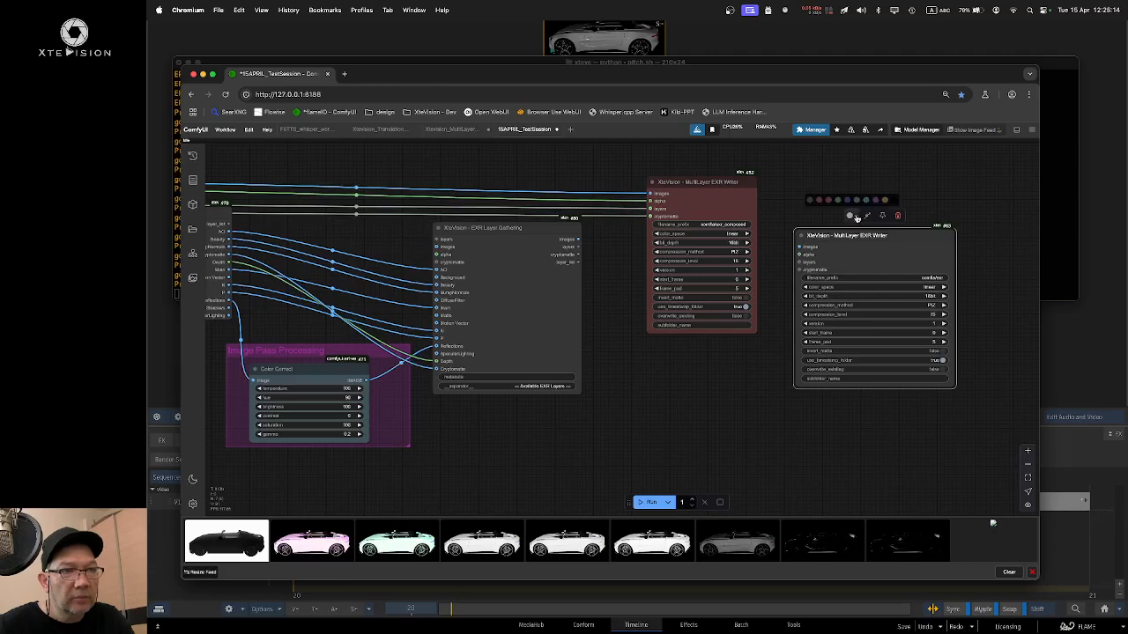
pyautogui.click(886, 201)
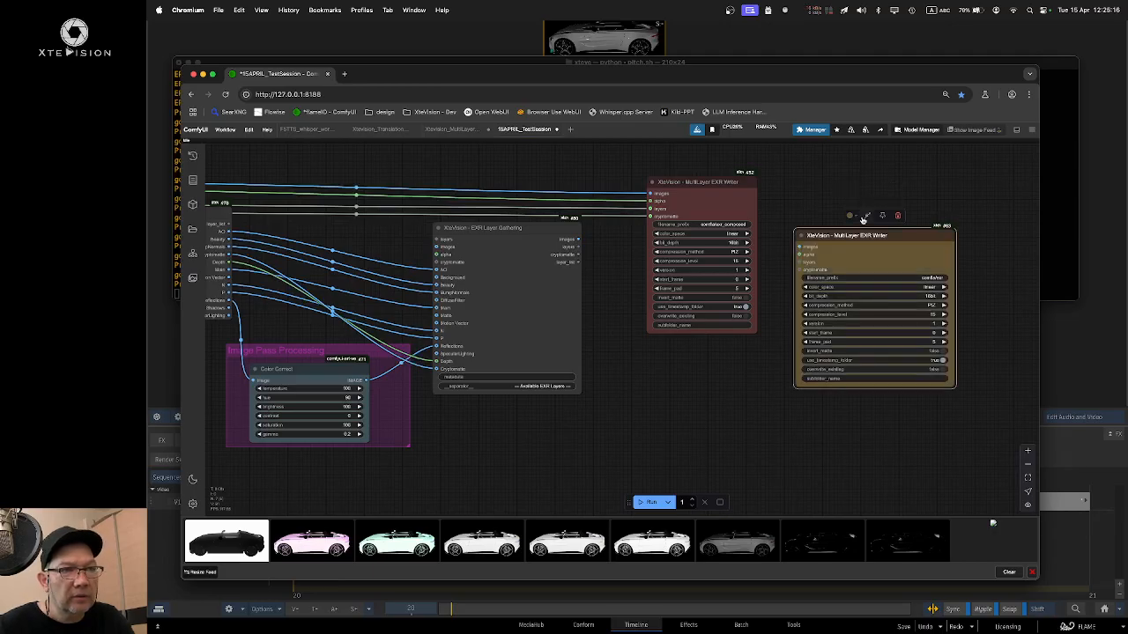
pyautogui.click(858, 218)
pyautogui.click(833, 201)
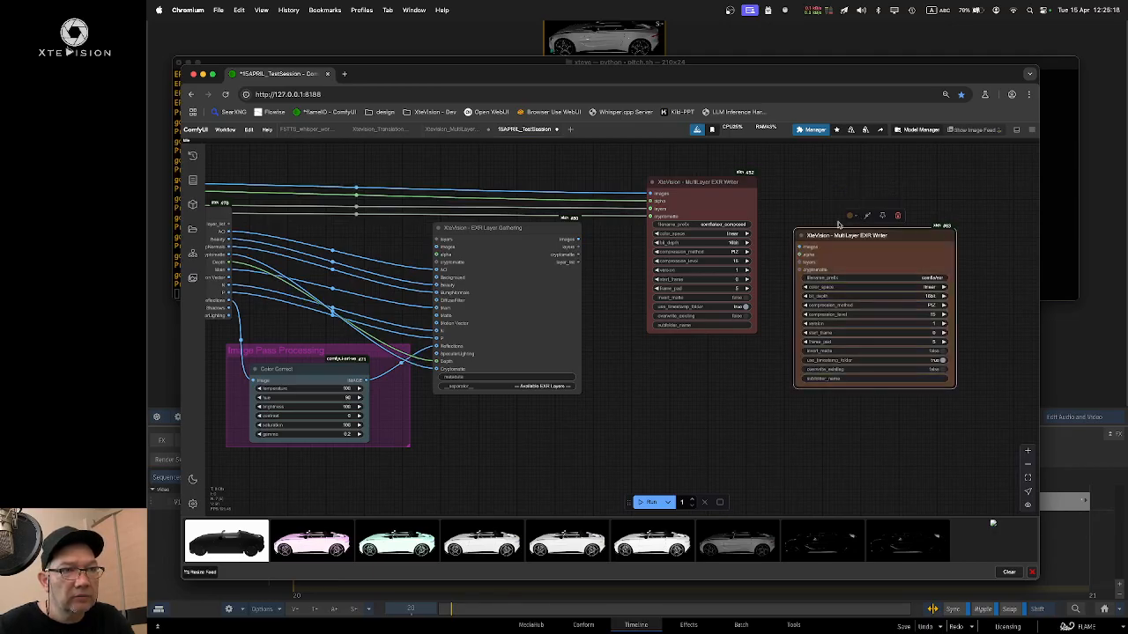
pyautogui.moveTo(858, 238); pyautogui.dragTo(845, 187)
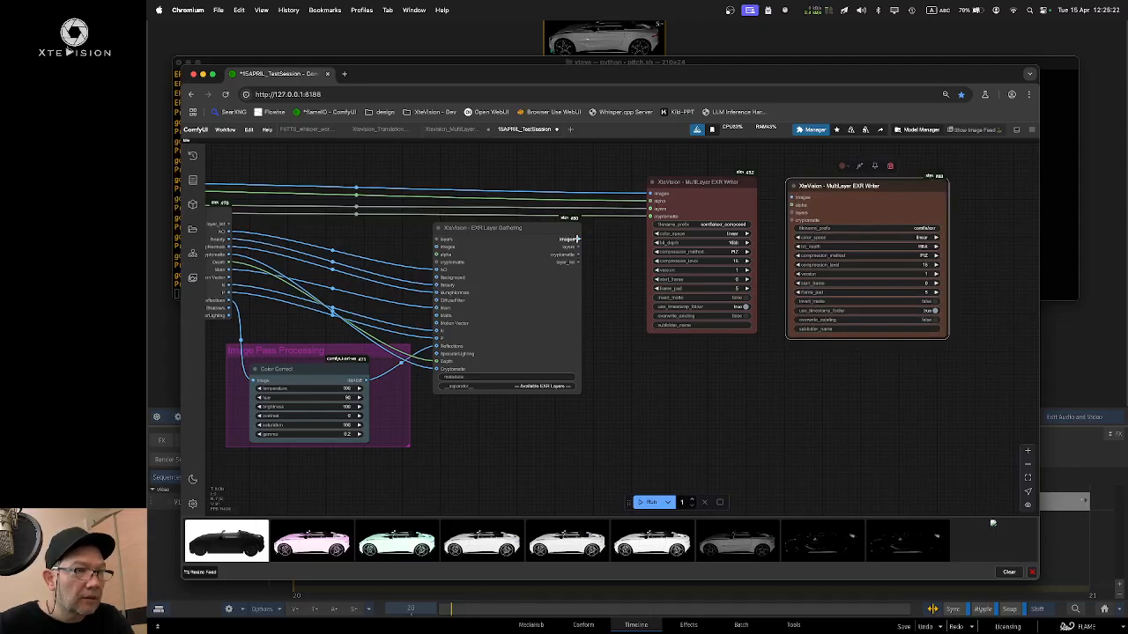
# Step: Connect EXR Layer Gathering's images output to the brown MultiLayer EXR Writer and move that writer below the red one
pyautogui.moveTo(578, 239); pyautogui.dragTo(820, 194)
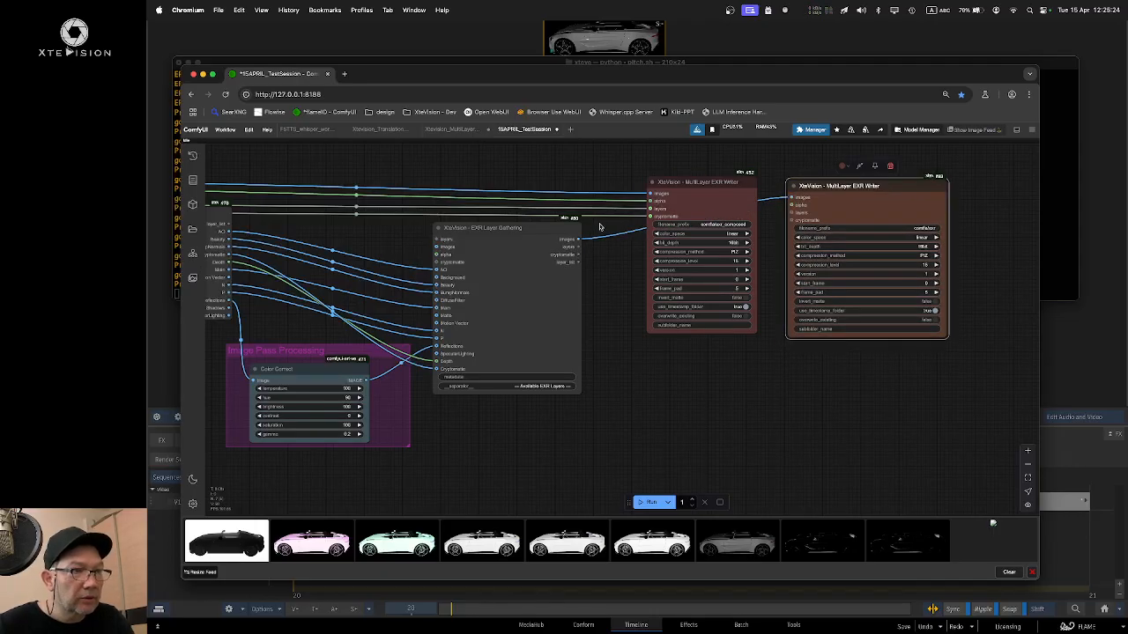
pyautogui.hscroll(-5, 428, 226)
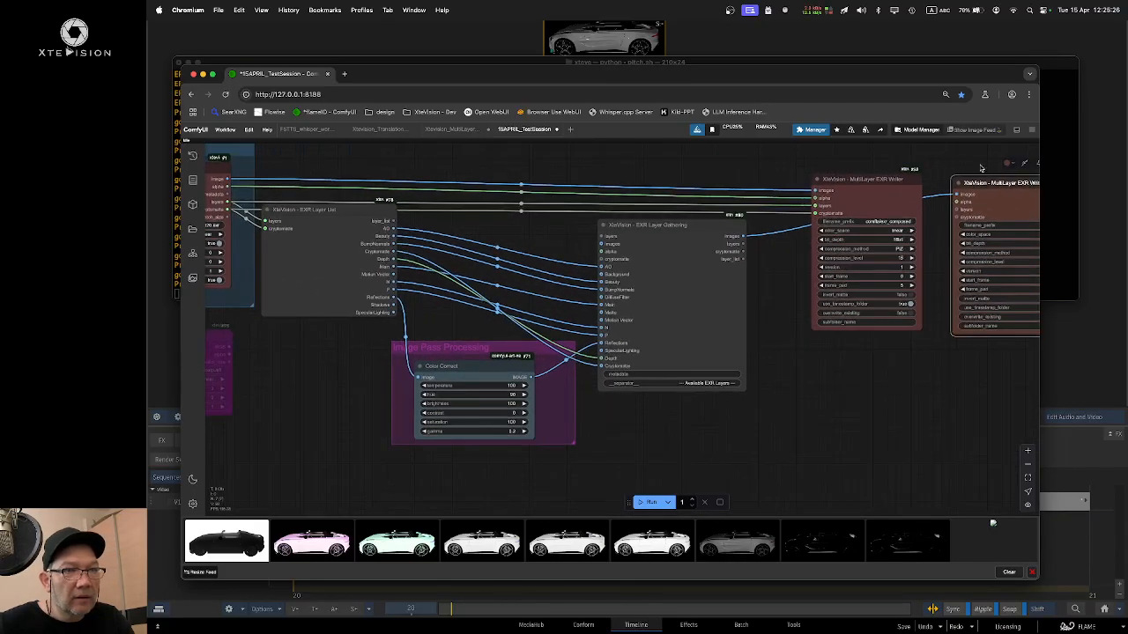
pyautogui.moveTo(1004, 183); pyautogui.dragTo(888, 359)
pyautogui.hscroll(-3, 849, 232)
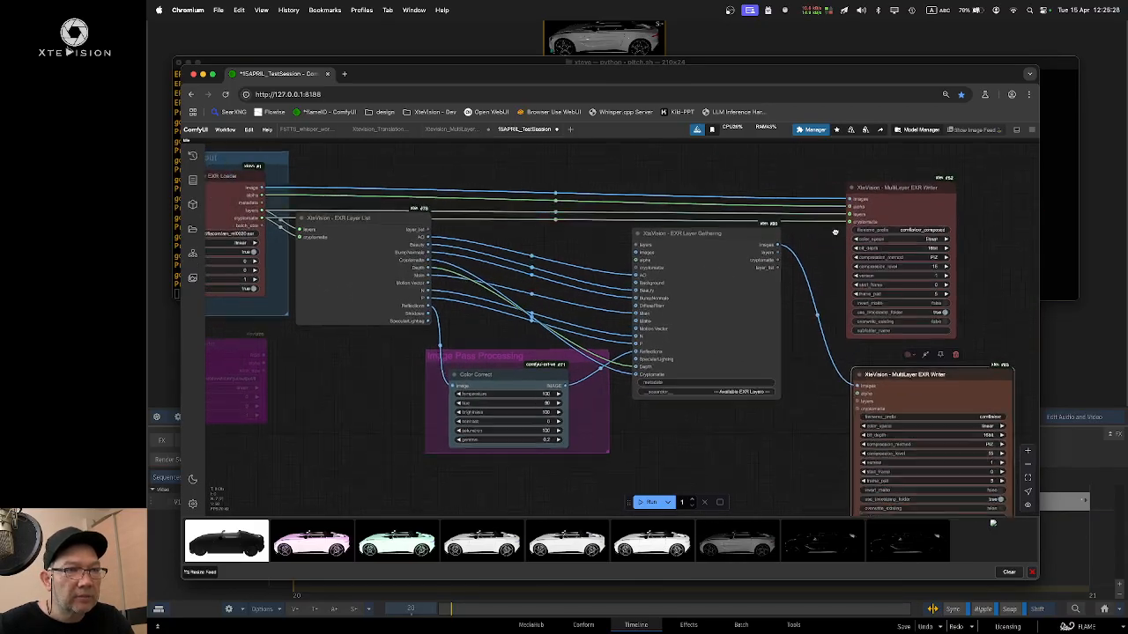
pyautogui.moveTo(850, 233); pyautogui.dragTo(840, 223)
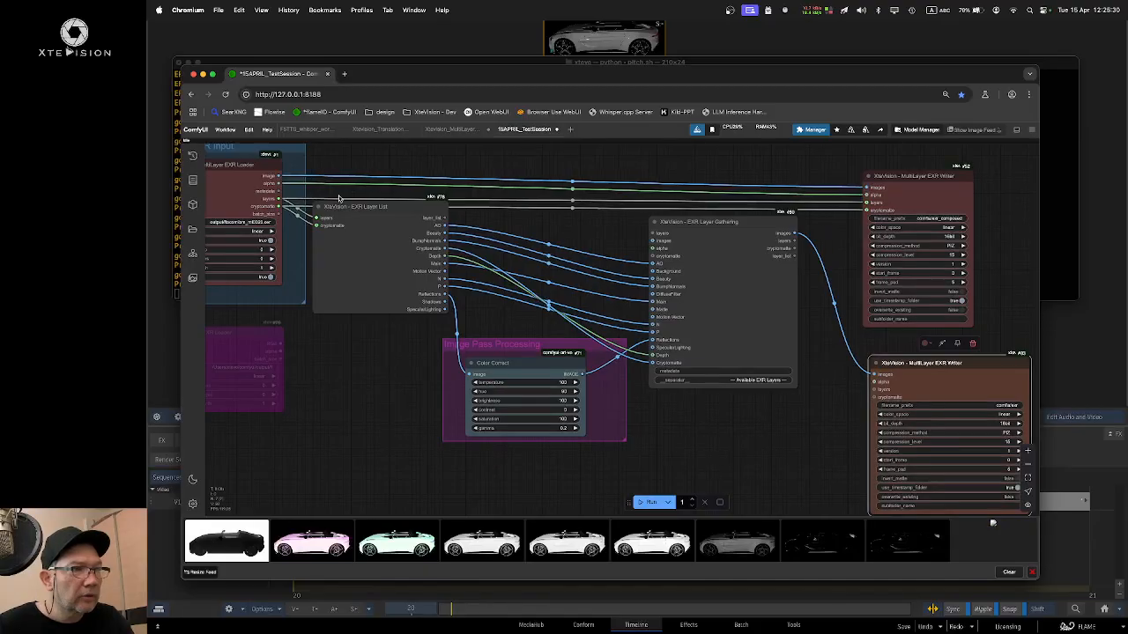
# Step: Connect the MultiLayer EXR Loader's alpha output to the brown writer's alpha input and nudge the EXR Layer Gathering node
pyautogui.moveTo(280, 183); pyautogui.dragTo(911, 388)
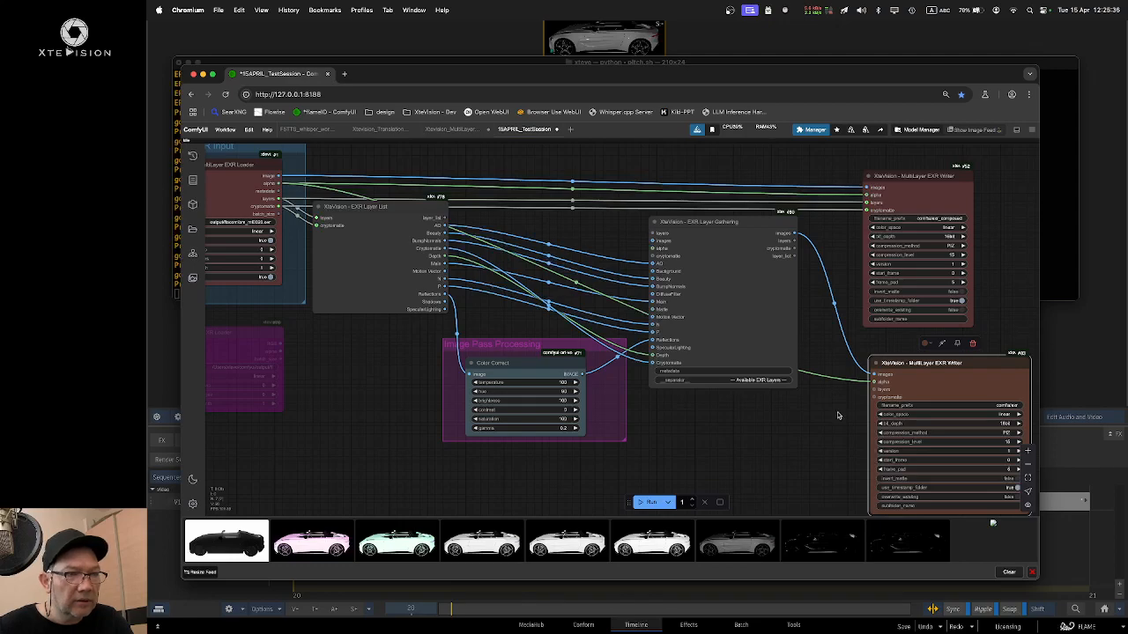
pyautogui.moveTo(832, 395); pyautogui.dragTo(824, 364)
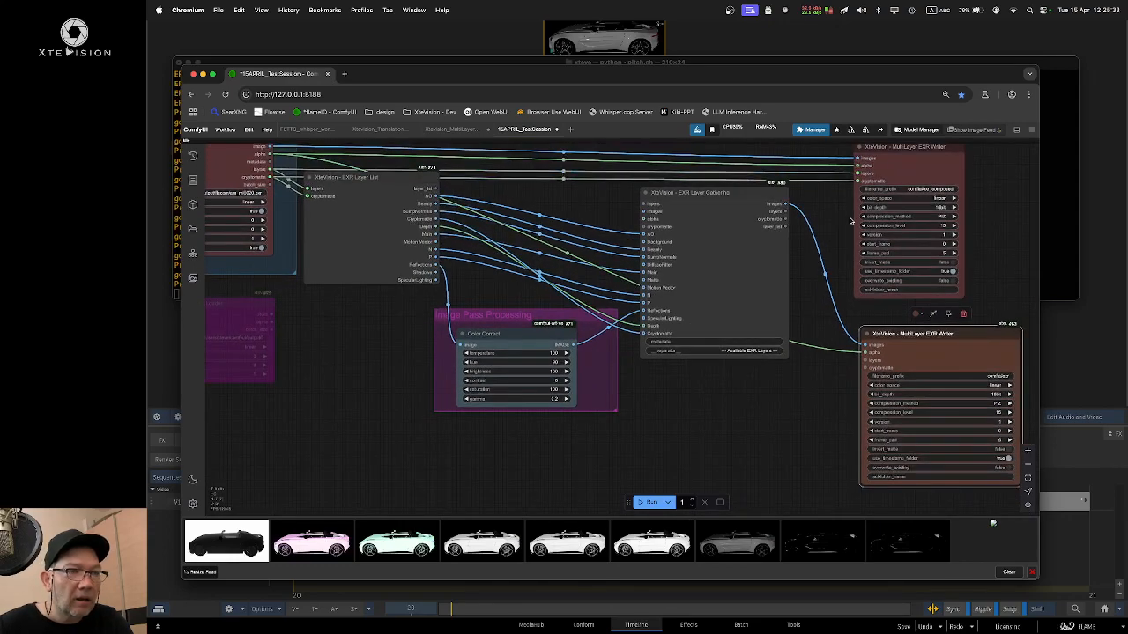
pyautogui.moveTo(746, 195); pyautogui.dragTo(756, 202)
pyautogui.moveTo(564, 203); pyautogui.dragTo(597, 221)
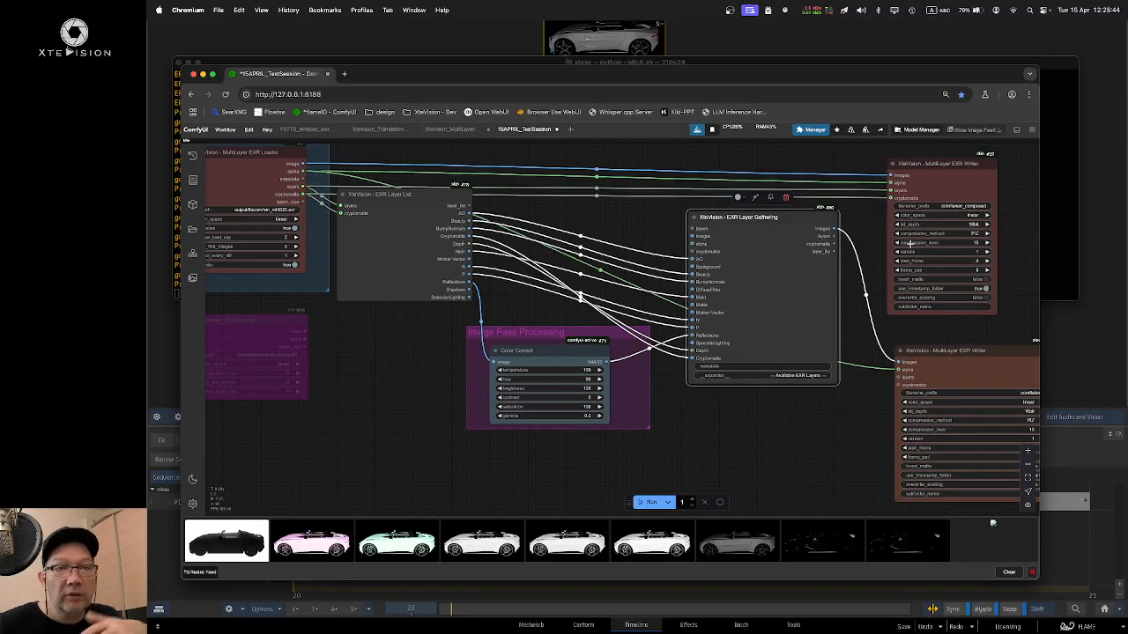
# Step: Connect EXR Layer Gathering's layers output to the layers input of the brown MultiLayer EXR Writer
pyautogui.moveTo(793, 221); pyautogui.dragTo(797, 227)
pyautogui.moveTo(873, 239); pyautogui.dragTo(746, 209)
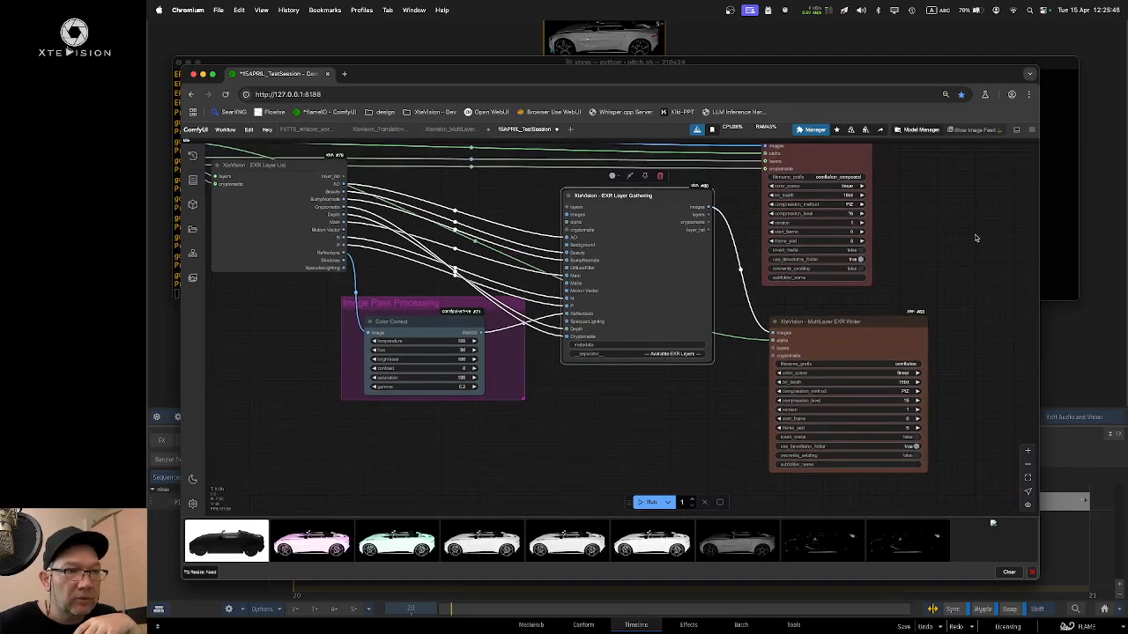
pyautogui.moveTo(976, 238); pyautogui.dragTo(951, 236)
pyautogui.moveTo(684, 212); pyautogui.dragTo(750, 345)
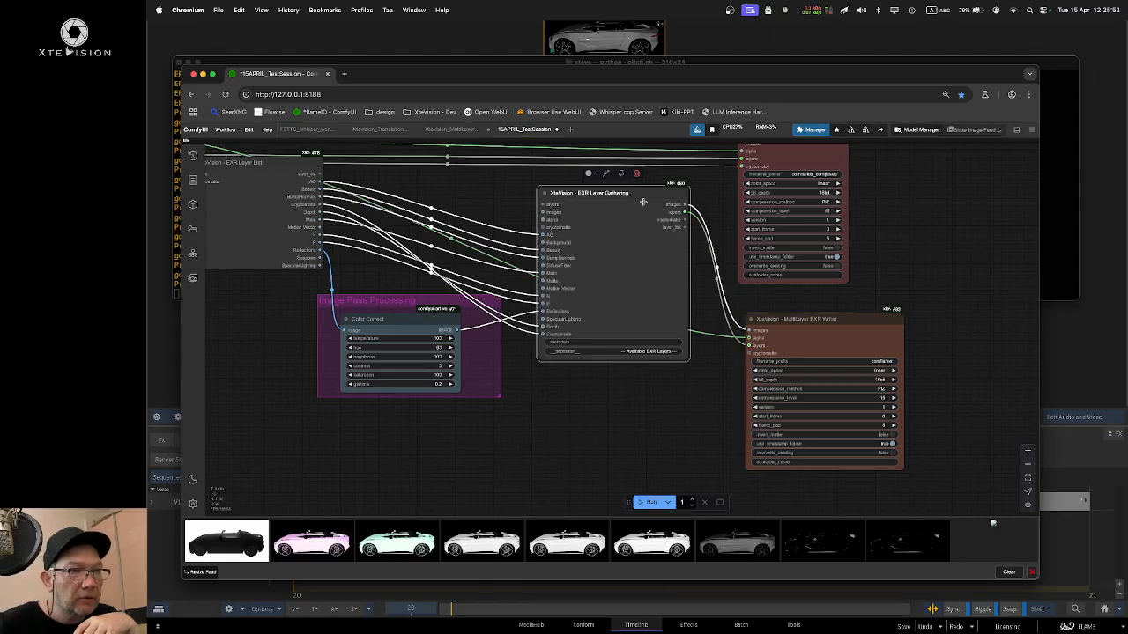
# Step: Connect EXR Layer Gathering's cryptomatte output to the brown MultiLayer EXR Writer's cryptomatte input and reposition the gathering node
pyautogui.moveTo(653, 195); pyautogui.dragTo(607, 196)
pyautogui.moveTo(660, 245); pyautogui.dragTo(794, 346)
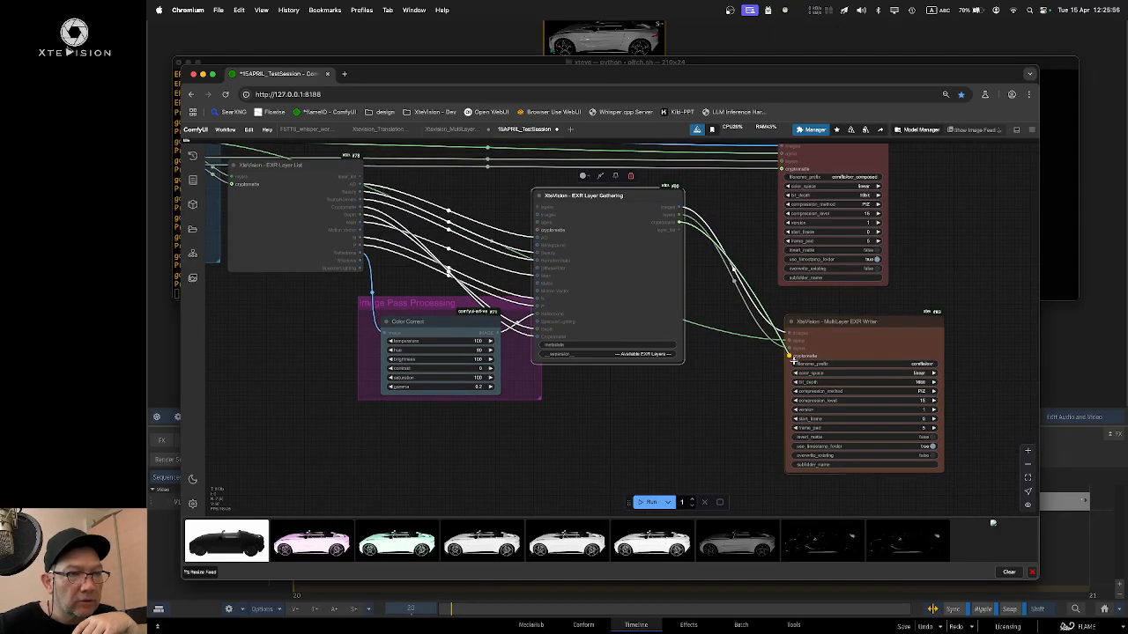
pyautogui.moveTo(620, 200); pyautogui.dragTo(685, 202)
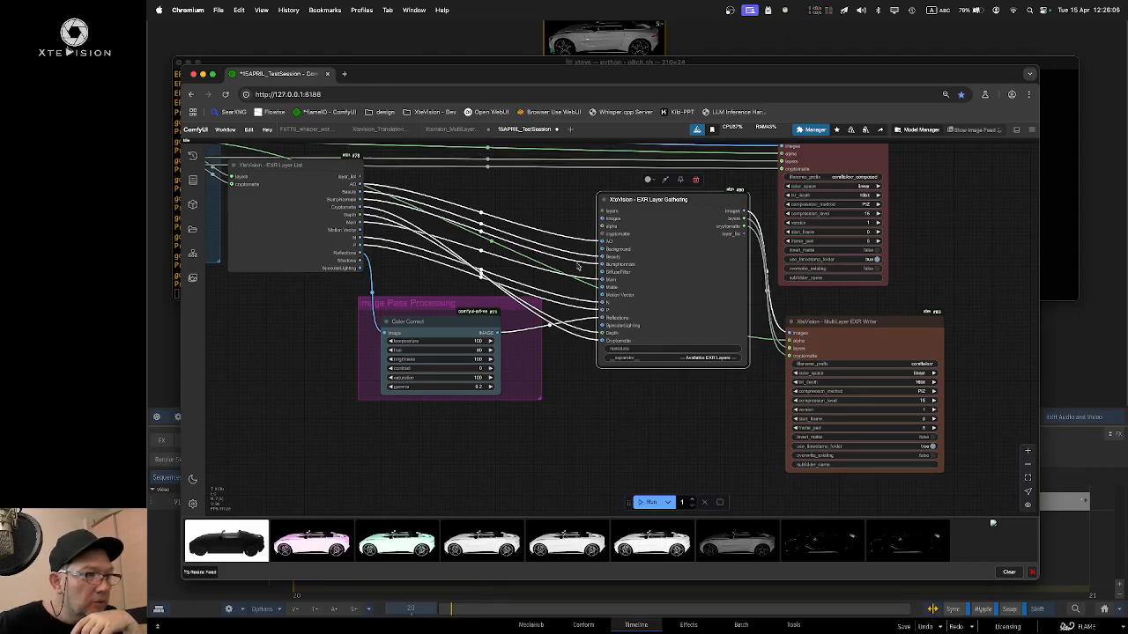
# Step: Bypass the red MultiLayer EXR Writer after shifting it slightly upward, and move the brown writer up beneath it
pyautogui.moveTo(481, 247); pyautogui.dragTo(562, 290)
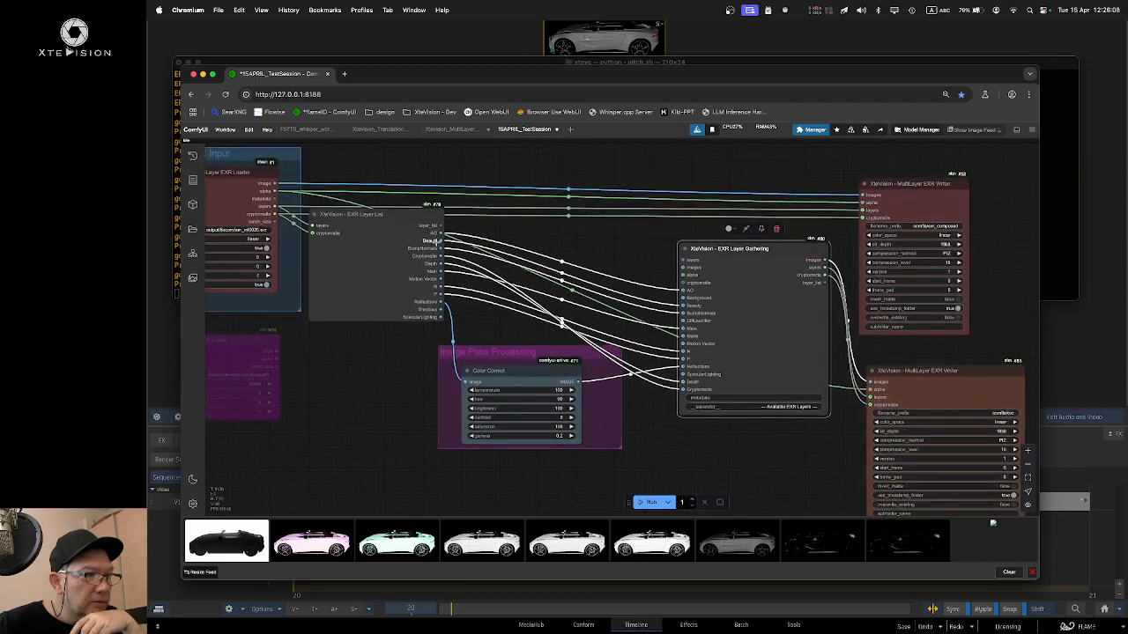
pyautogui.scroll(-3, 644, 236)
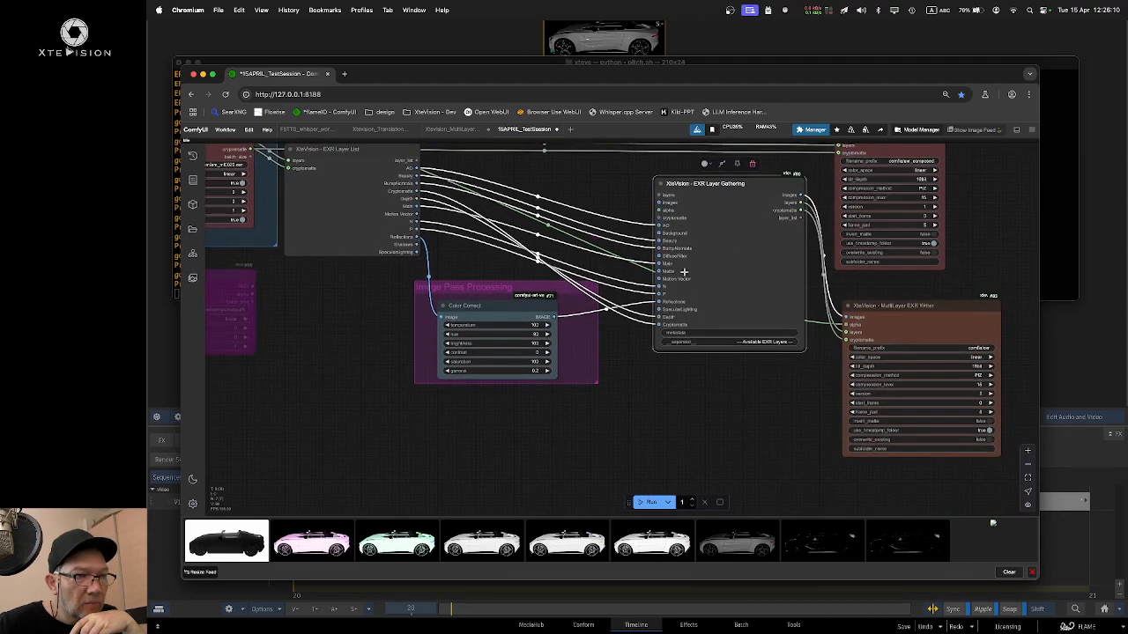
pyautogui.hscroll(3, 767, 378)
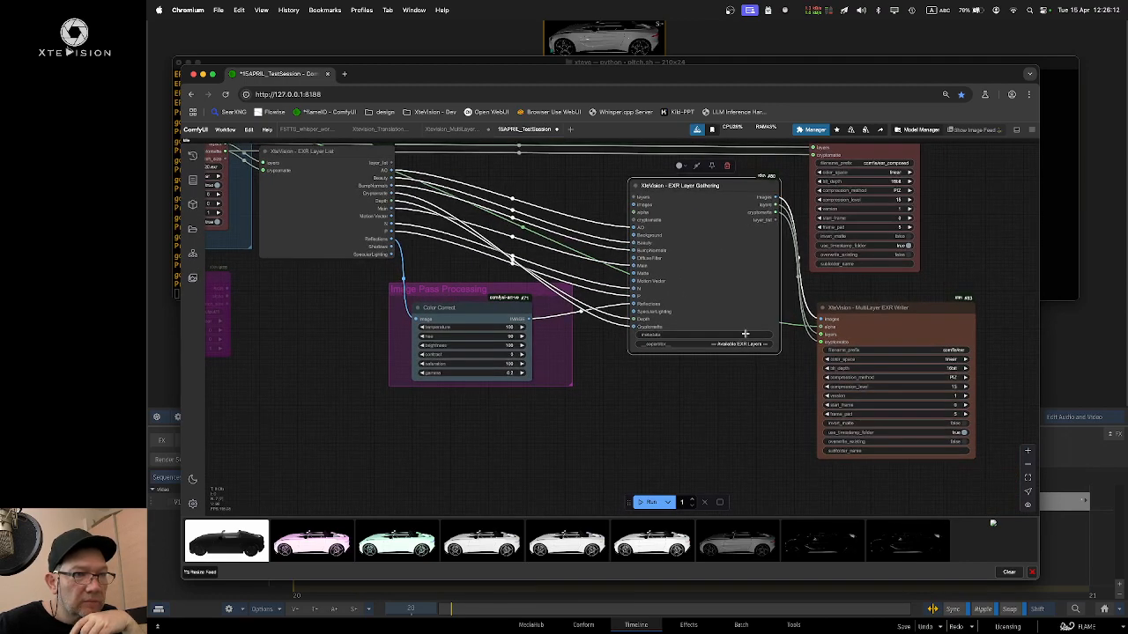
pyautogui.scroll(4, 798, 242)
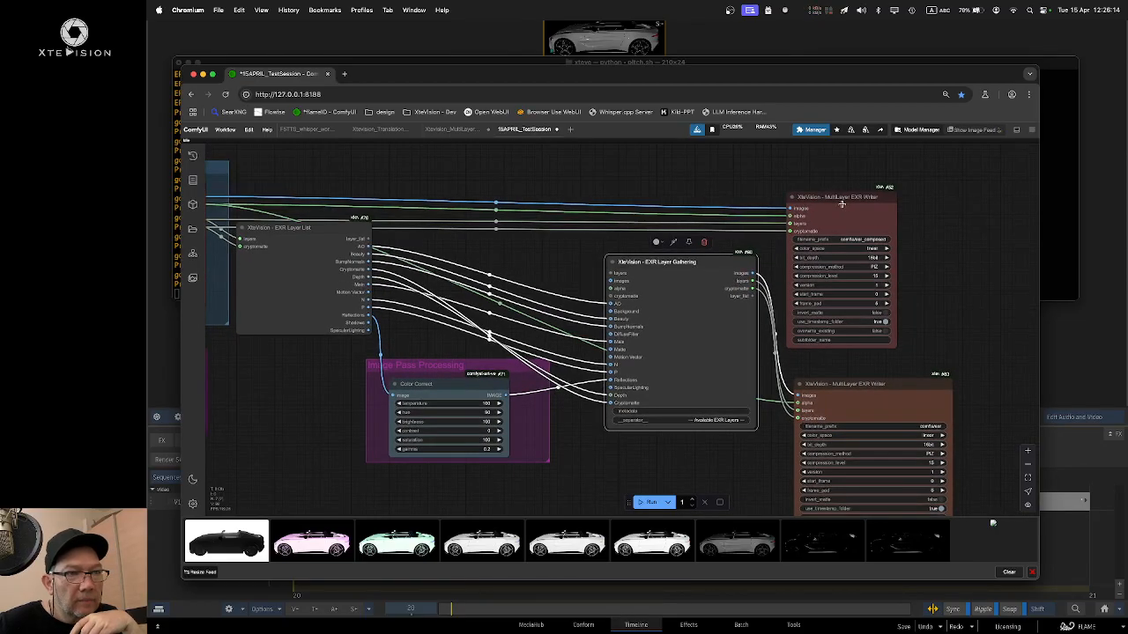
pyautogui.moveTo(844, 197); pyautogui.dragTo(846, 182)
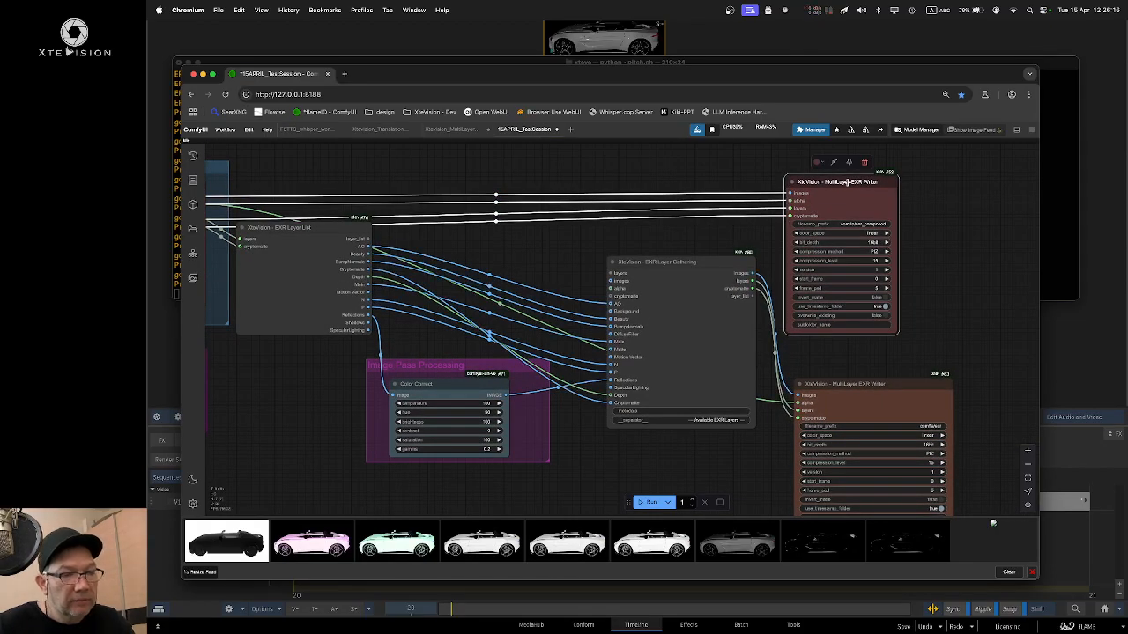
pyautogui.hotkey('ctrl', 'b')
pyautogui.moveTo(915, 391); pyautogui.dragTo(937, 346)
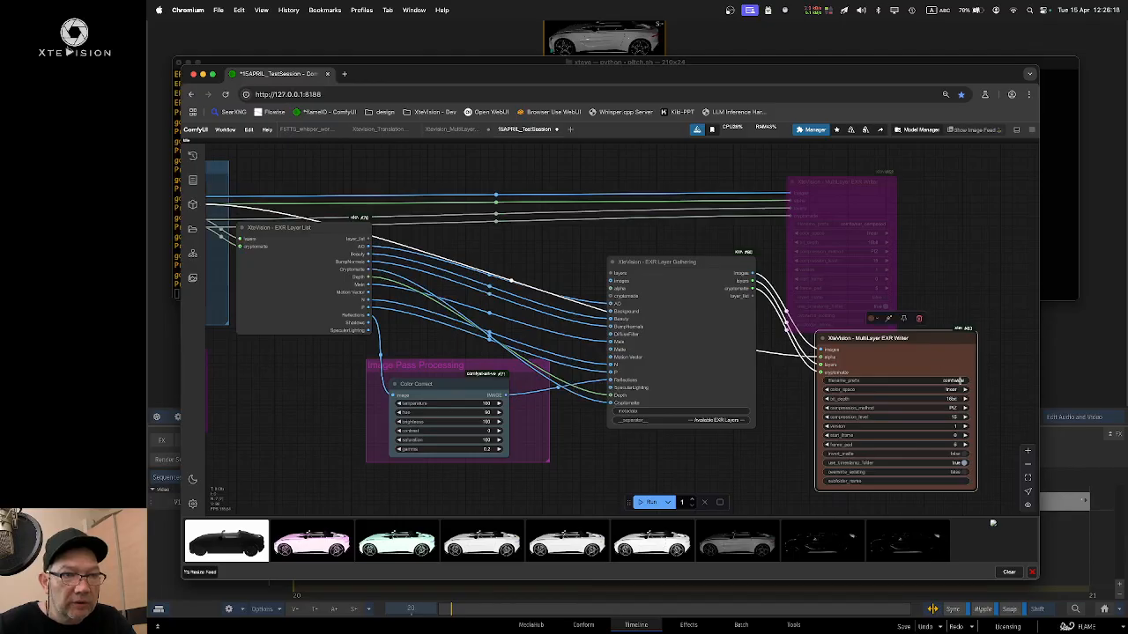
pyautogui.click(956, 380)
pyautogui.click(1011, 358)
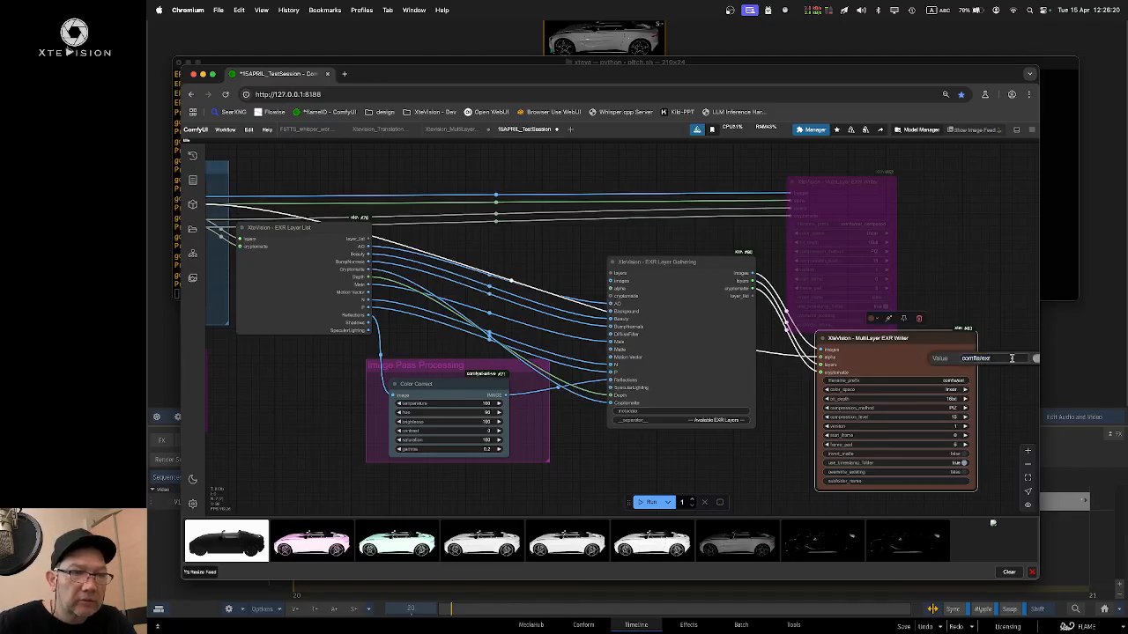
pyautogui.press('BackSpace')
pyautogui.press('BackSpace')
pyautogui.press('BackSpace')
pyautogui.press('BackSpace')
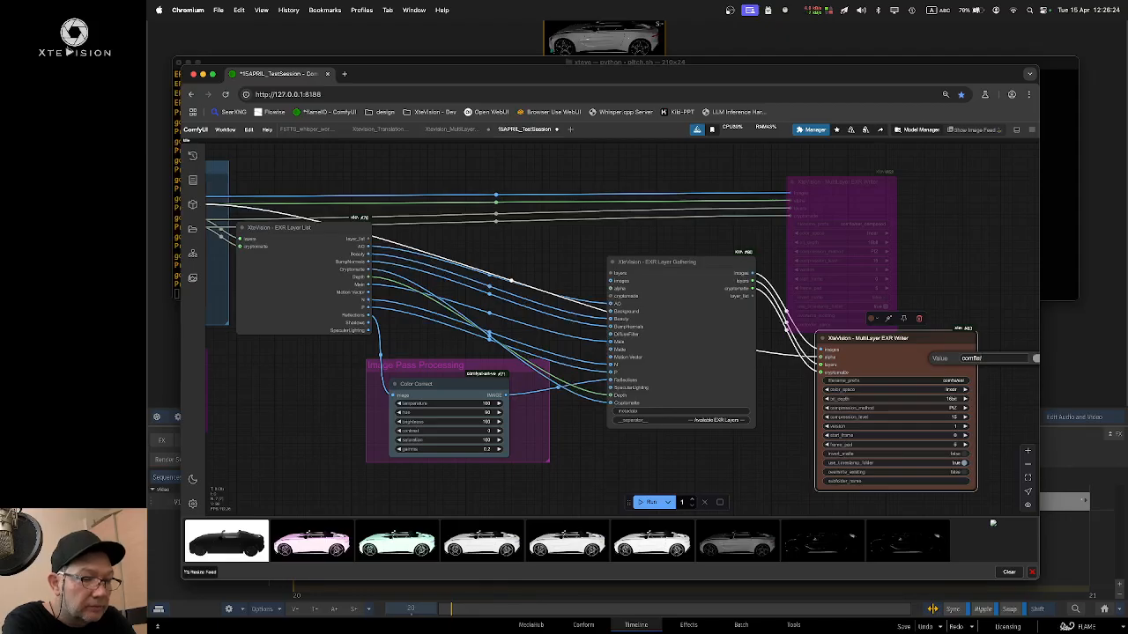
pyautogui.write('/g2f')
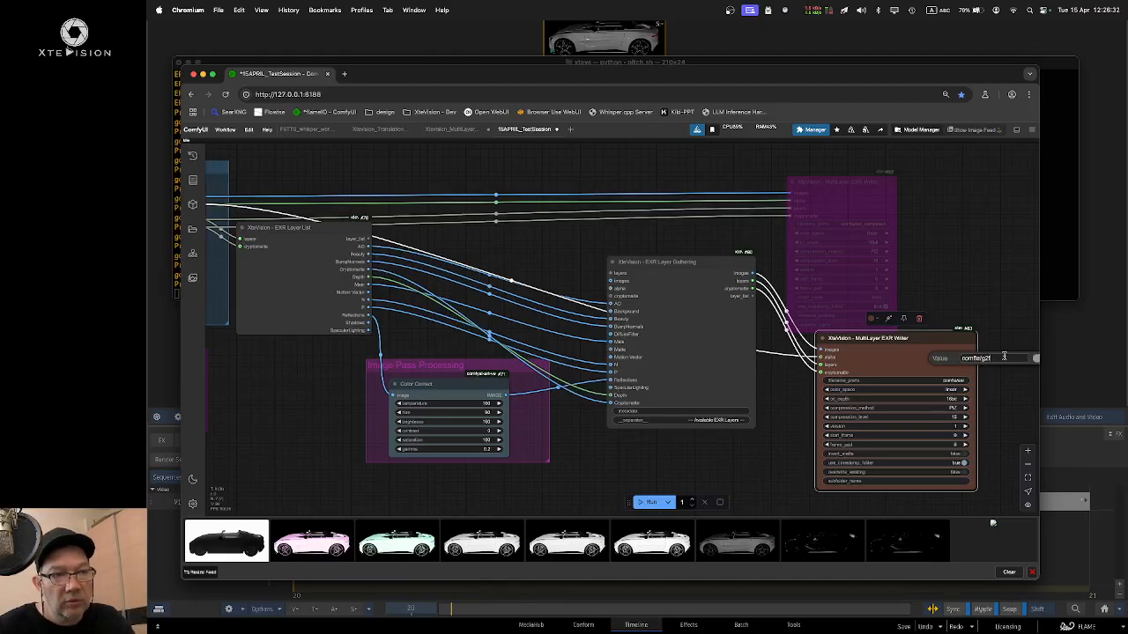
pyautogui.click(1012, 303)
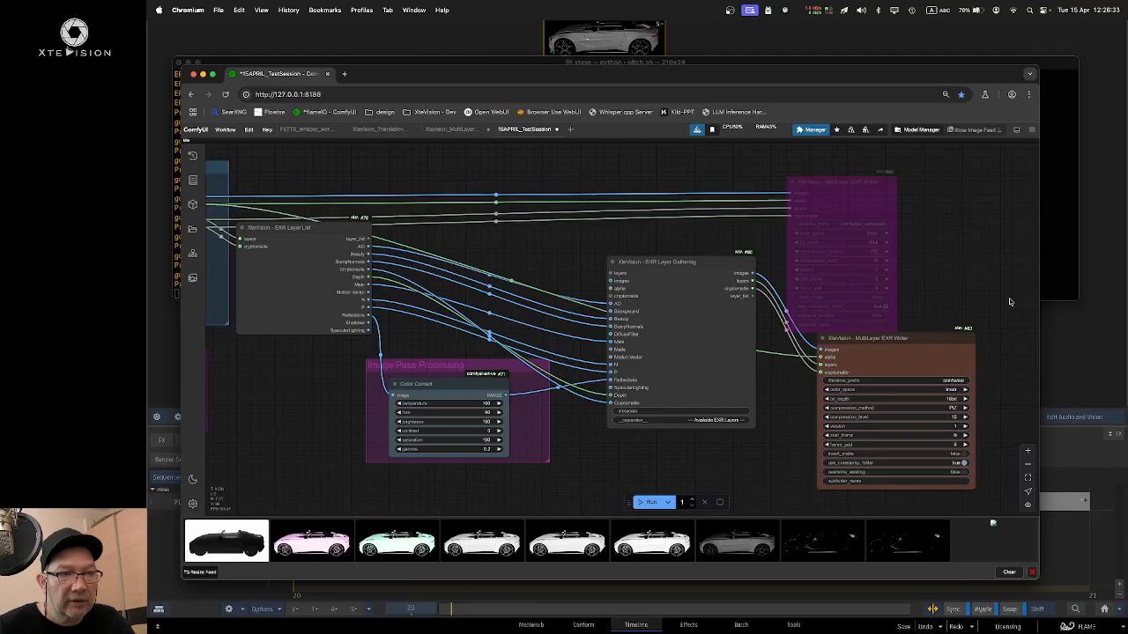
# Step: Set the brown MultiLayer EXR Writer's filename prefix to comfla/g2f
pyautogui.click(964, 379)
pyautogui.click(1001, 358)
pyautogui.press('BackSpace')
pyautogui.press('BackSpace')
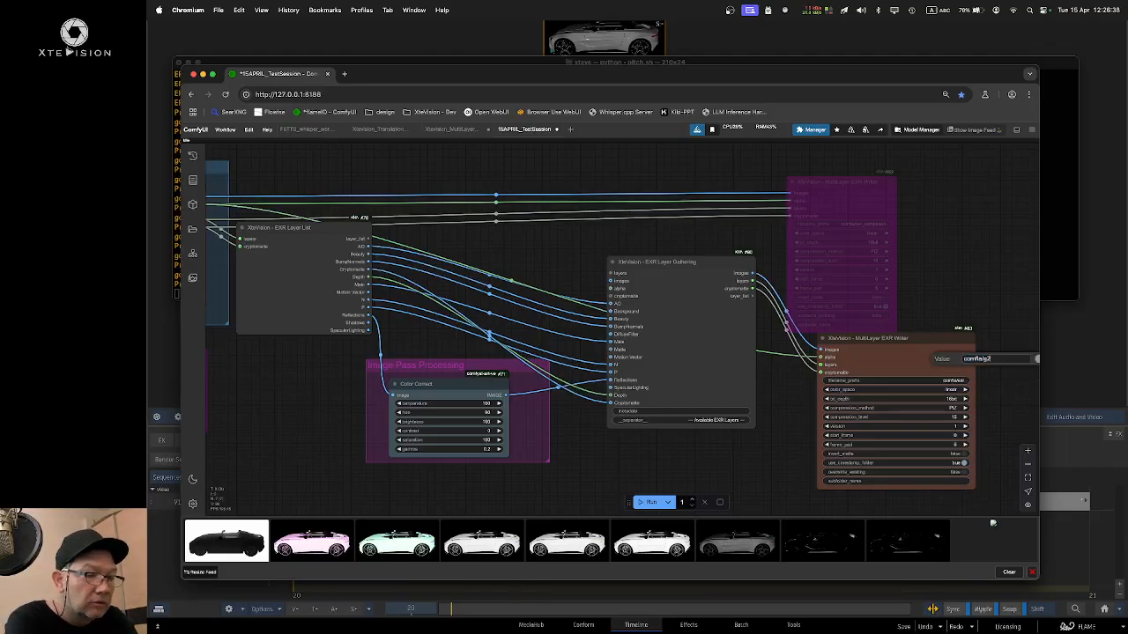
pyautogui.press('Return')
# Step: Set the brown MultiLayer EXR Writer's bit depth to 32bit
pyautogui.hscroll(5, 993, 248)
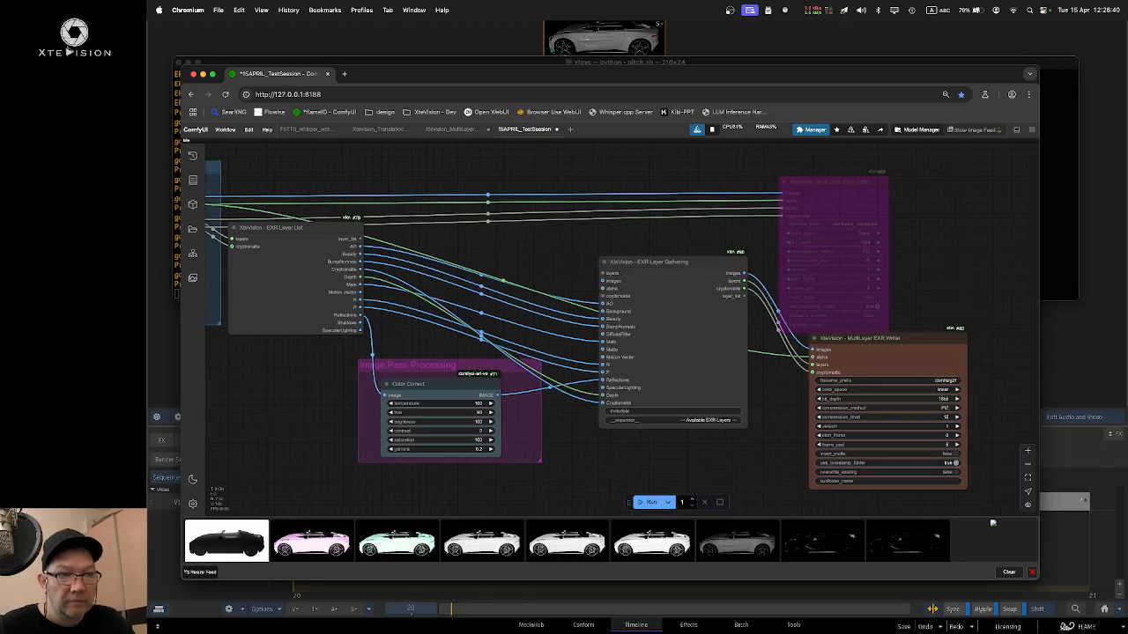
pyautogui.hscroll(5, 969, 265)
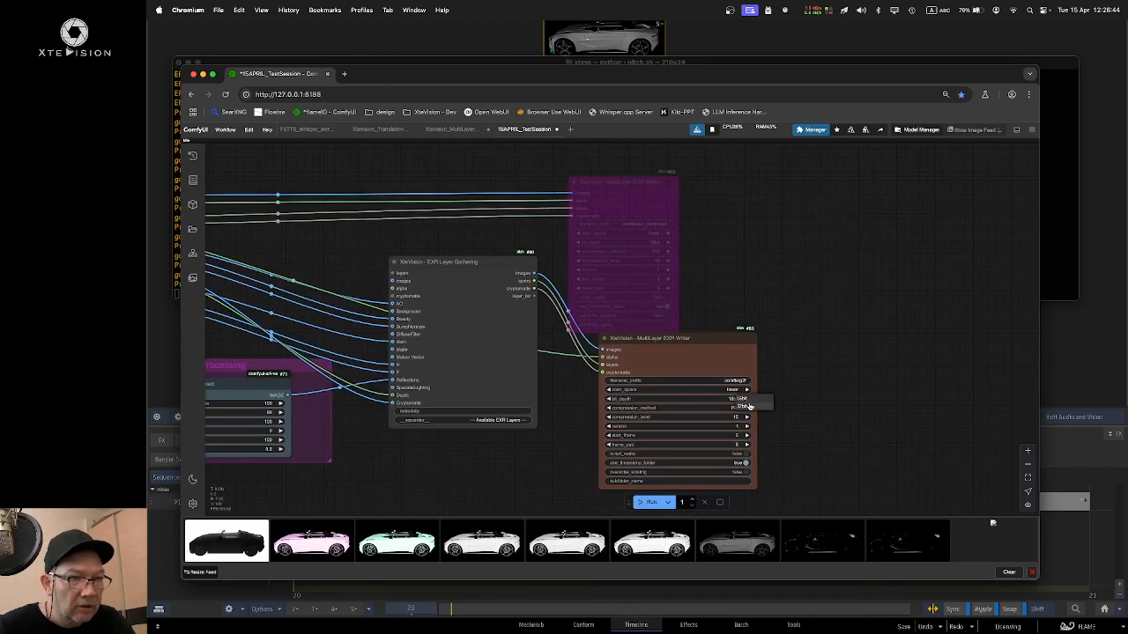
pyautogui.click(746, 399)
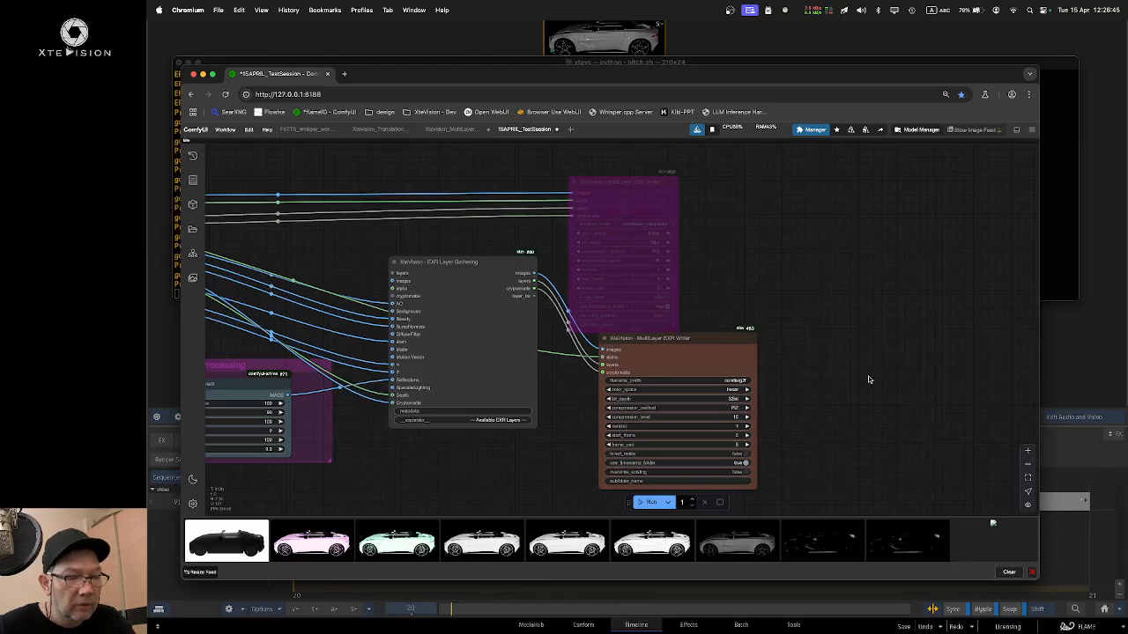
# Step: Try NO_COMPRESSION as the brown writer's compression method and return it to PIZ
pyautogui.click(735, 409)
pyautogui.click(773, 421)
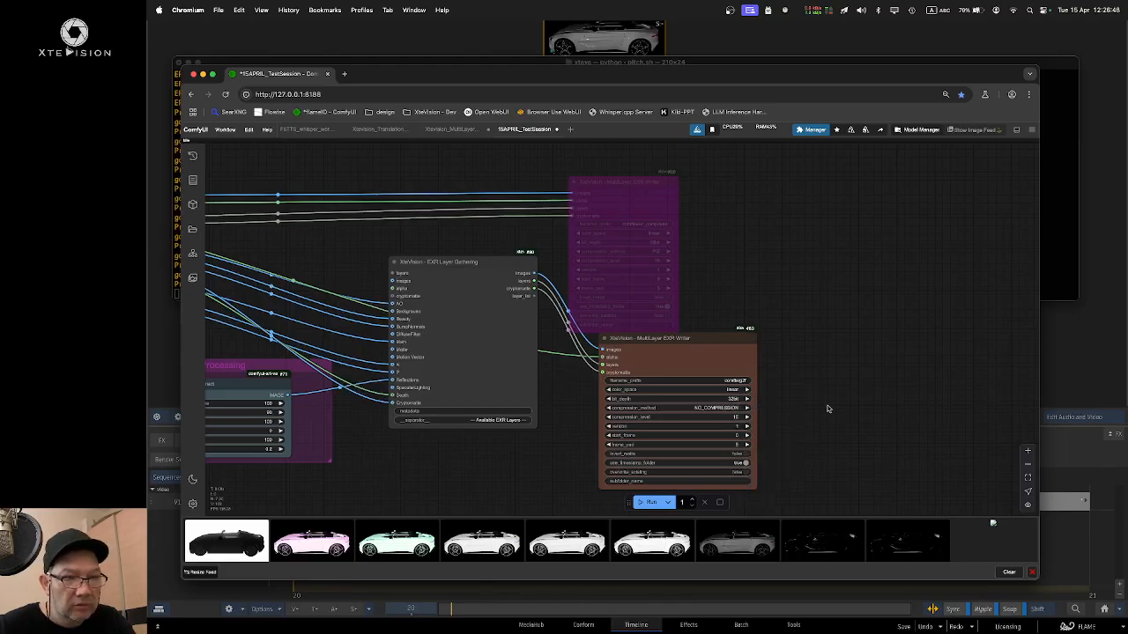
pyautogui.click(732, 408)
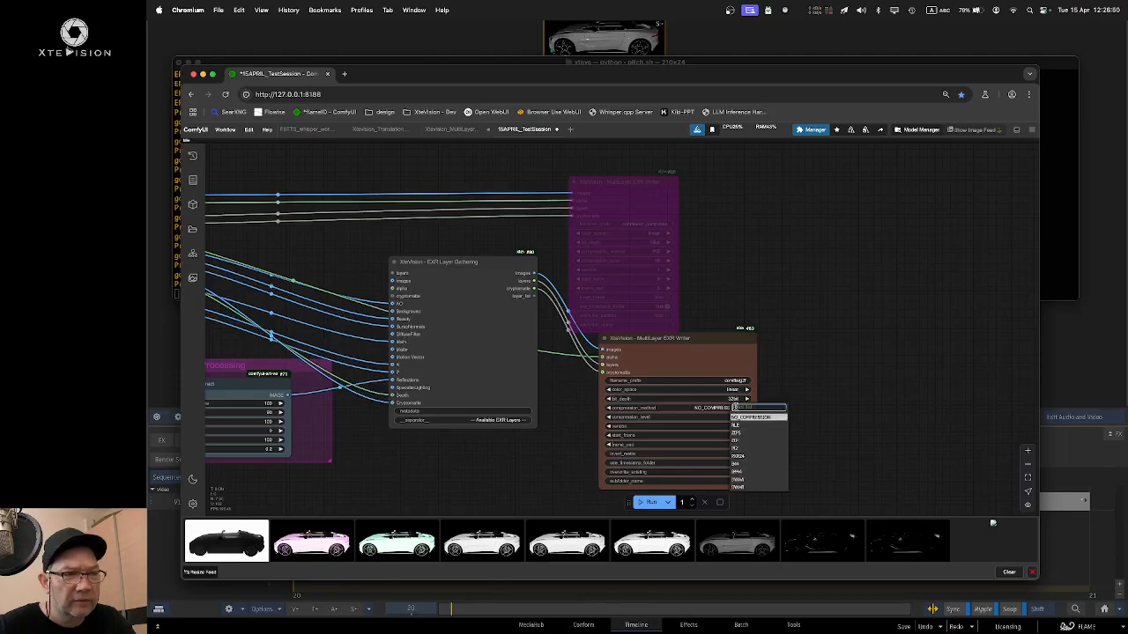
pyautogui.click(748, 449)
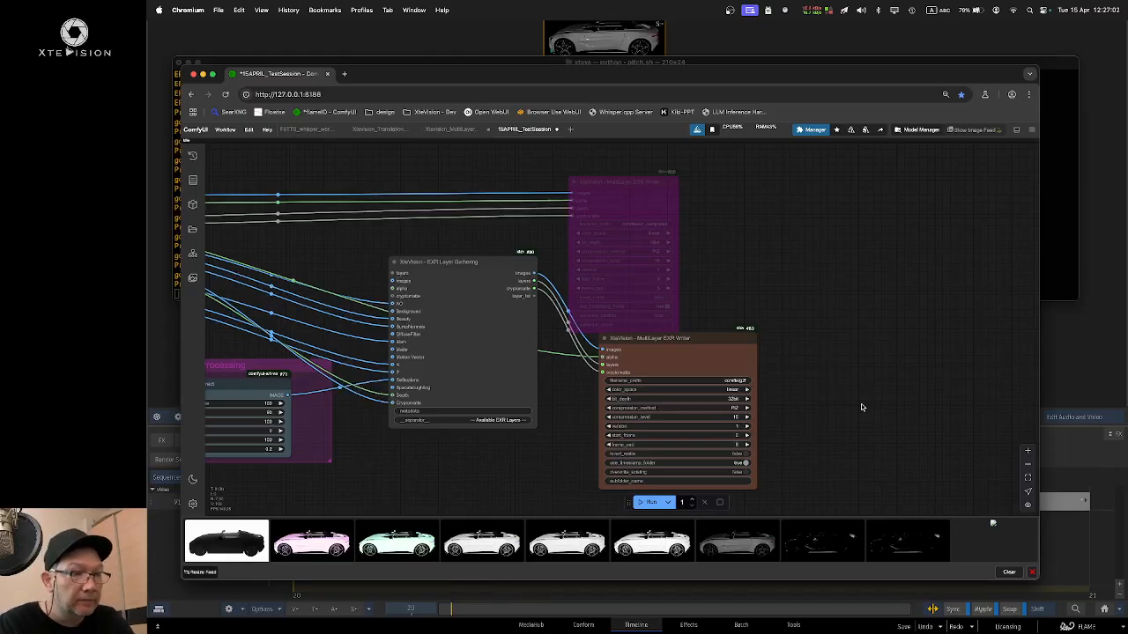
pyautogui.click(738, 428)
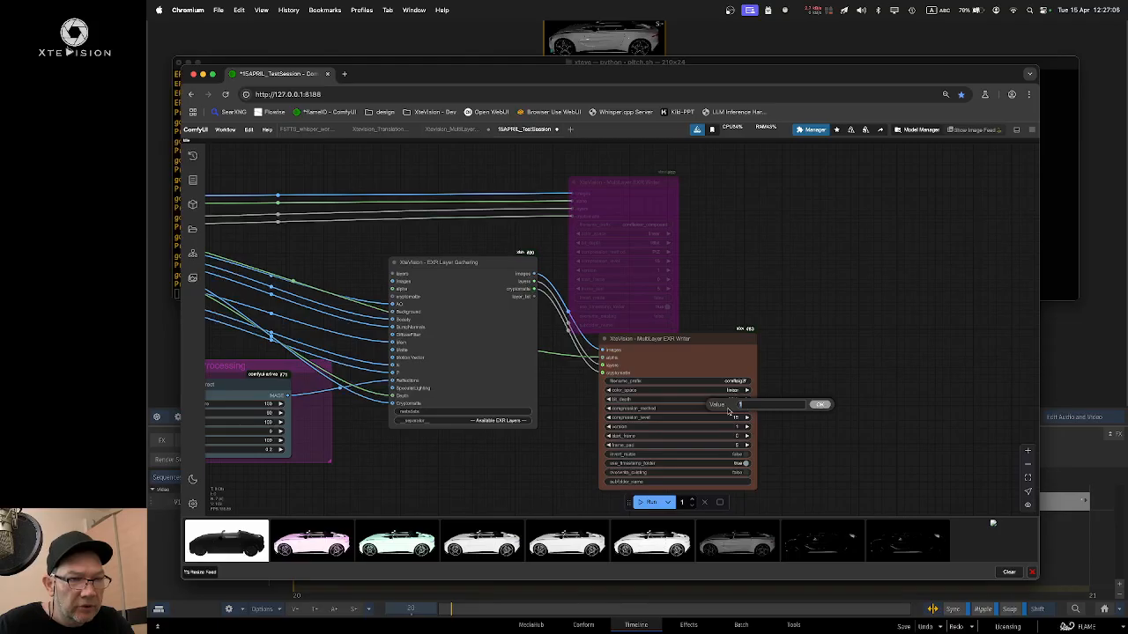
pyautogui.click(824, 405)
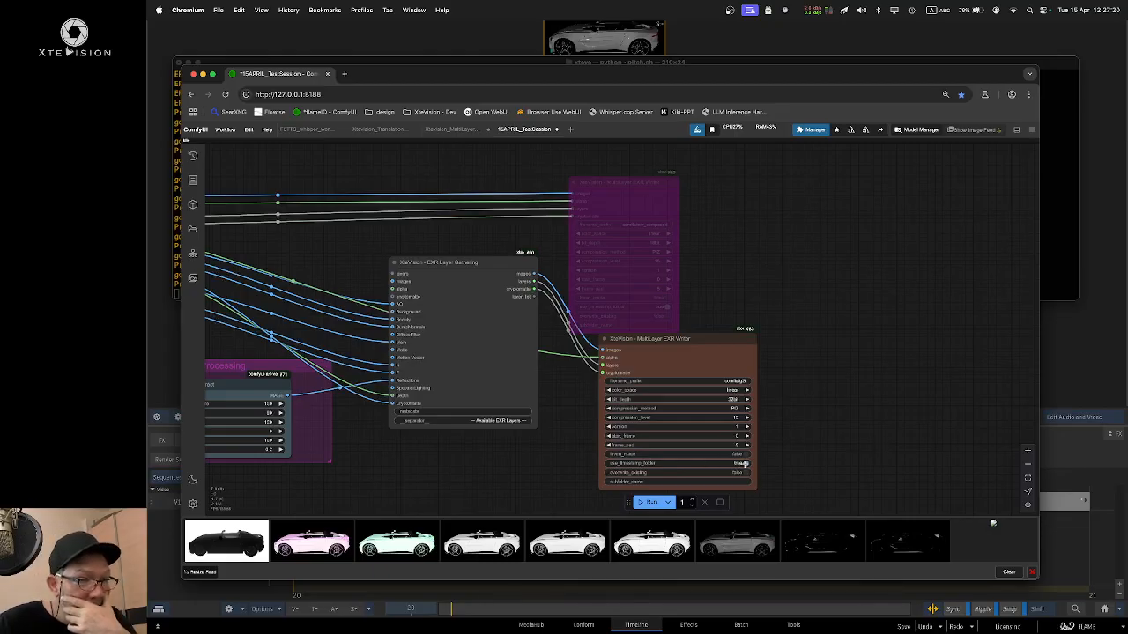
pyautogui.click(745, 463)
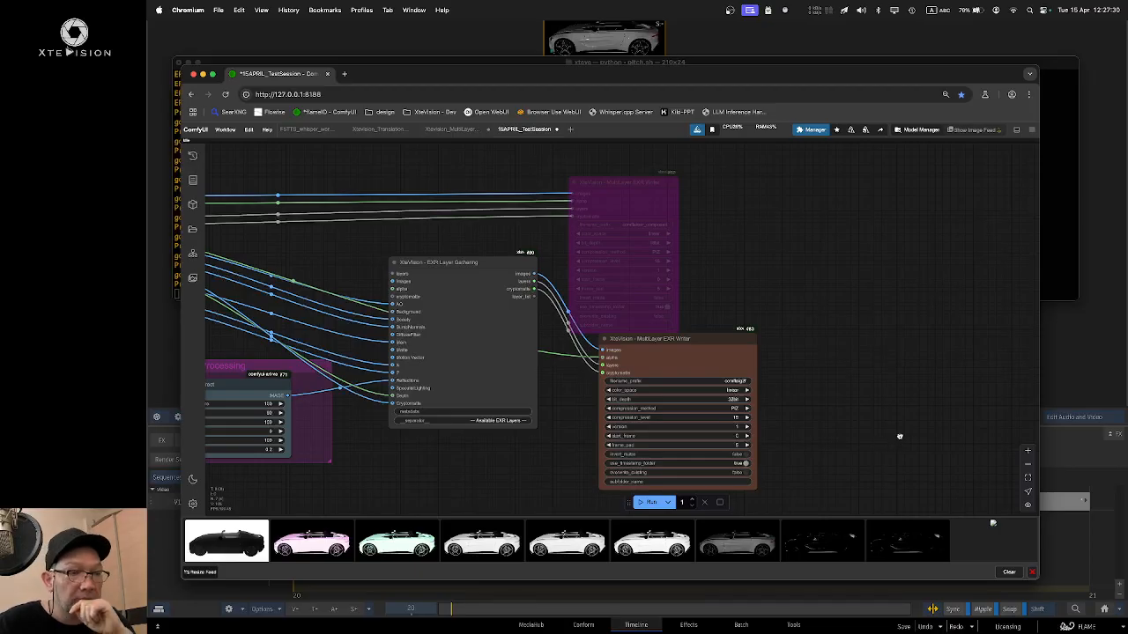
# Step: Switch to Finder and open the comfla folder inside the comfyui output folder
pyautogui.press('super+Tab')
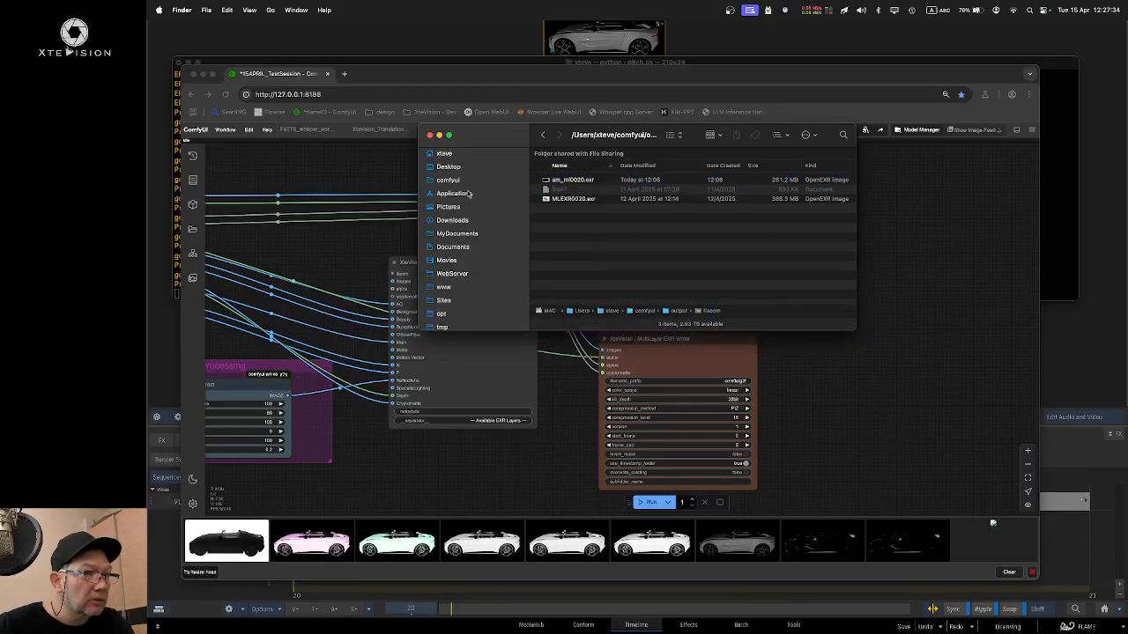
pyautogui.click(471, 181)
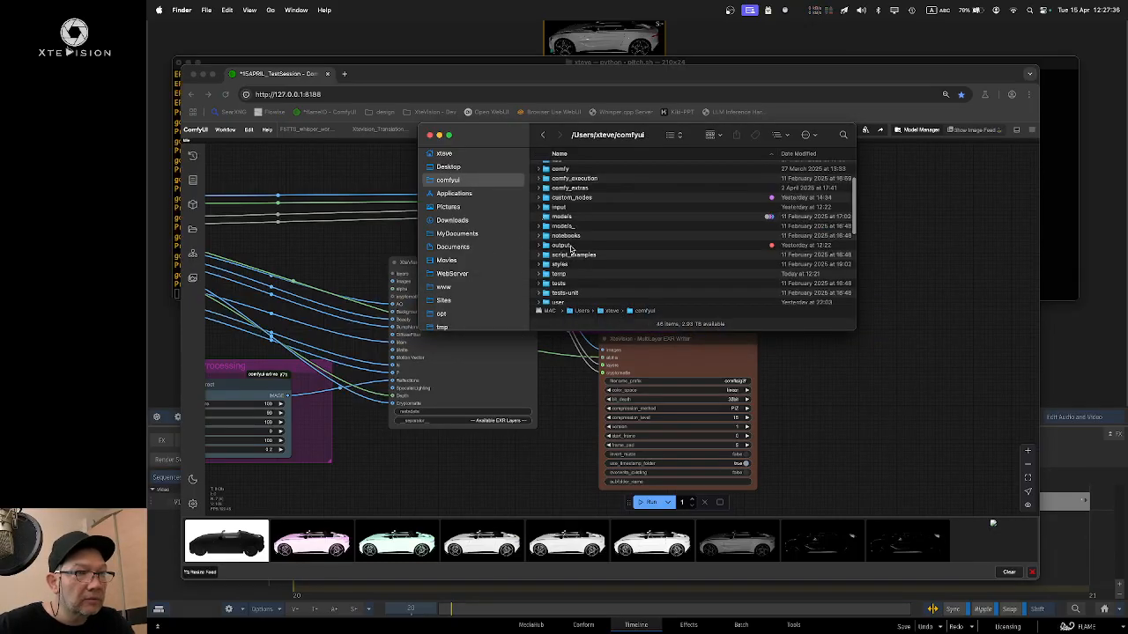
pyautogui.doubleClick(571, 247)
pyautogui.scroll(5, 599, 251)
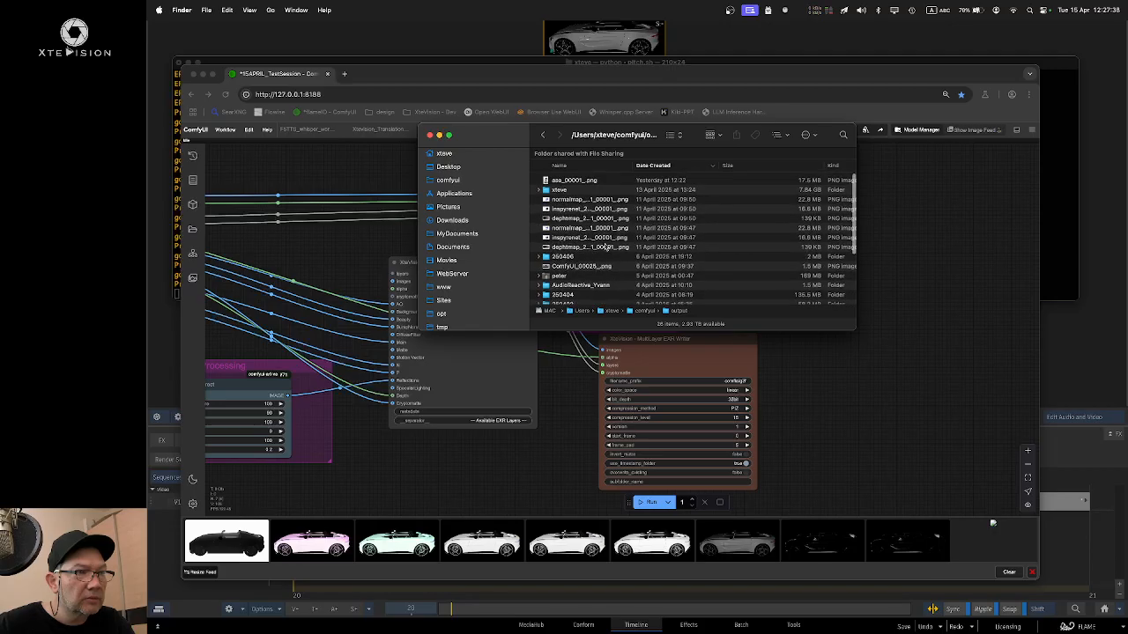
pyautogui.scroll(-5, 604, 250)
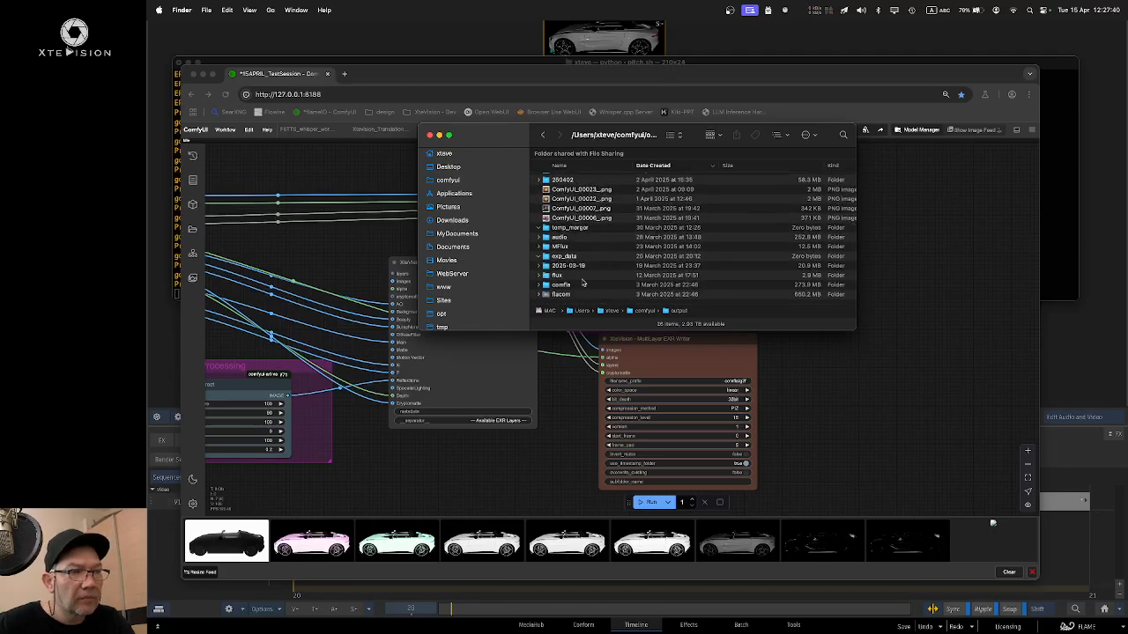
pyautogui.doubleClick(594, 284)
# Step: Delete all four timestamped folders from comfla and move the Finder window clear of the brown writer node
pyautogui.click(630, 212)
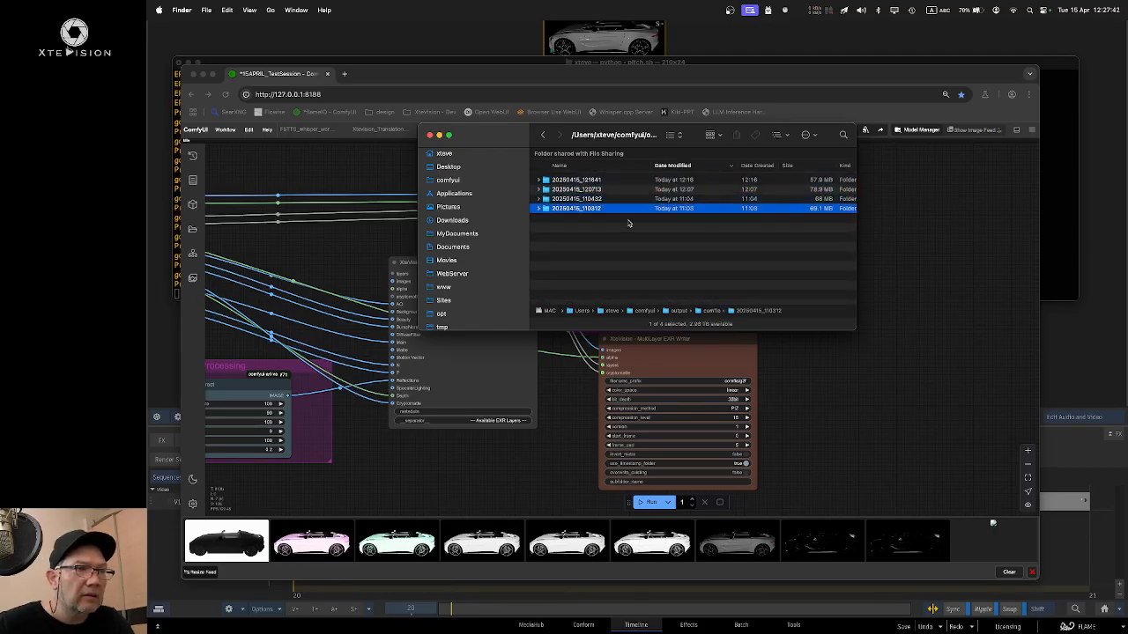
pyautogui.moveTo(608, 235); pyautogui.dragTo(597, 175)
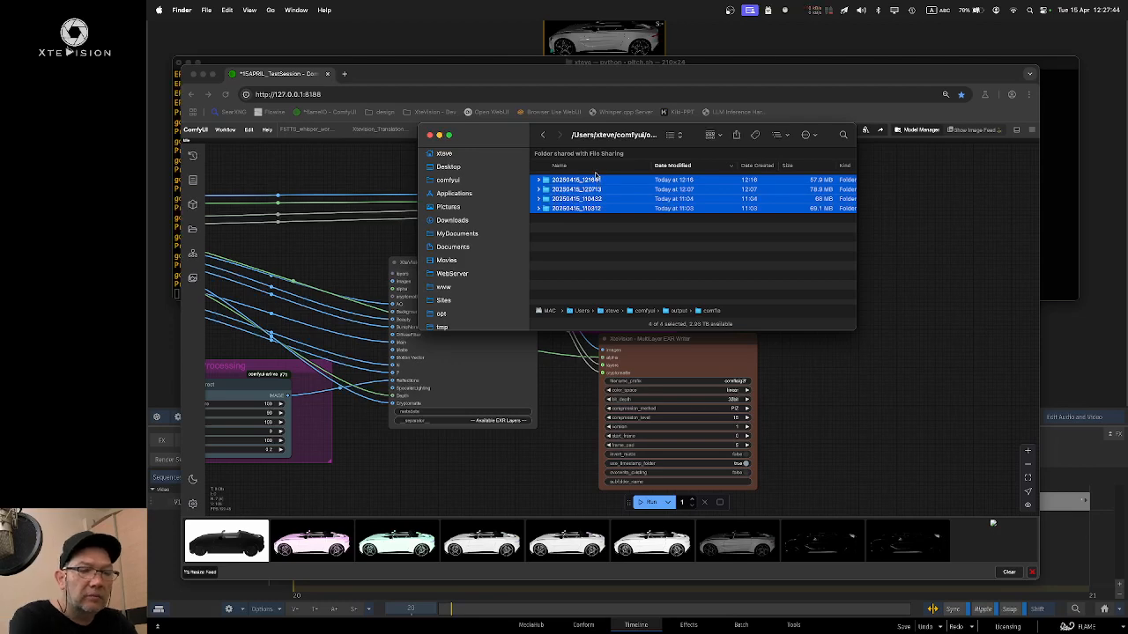
pyautogui.press('super+BackSpace')
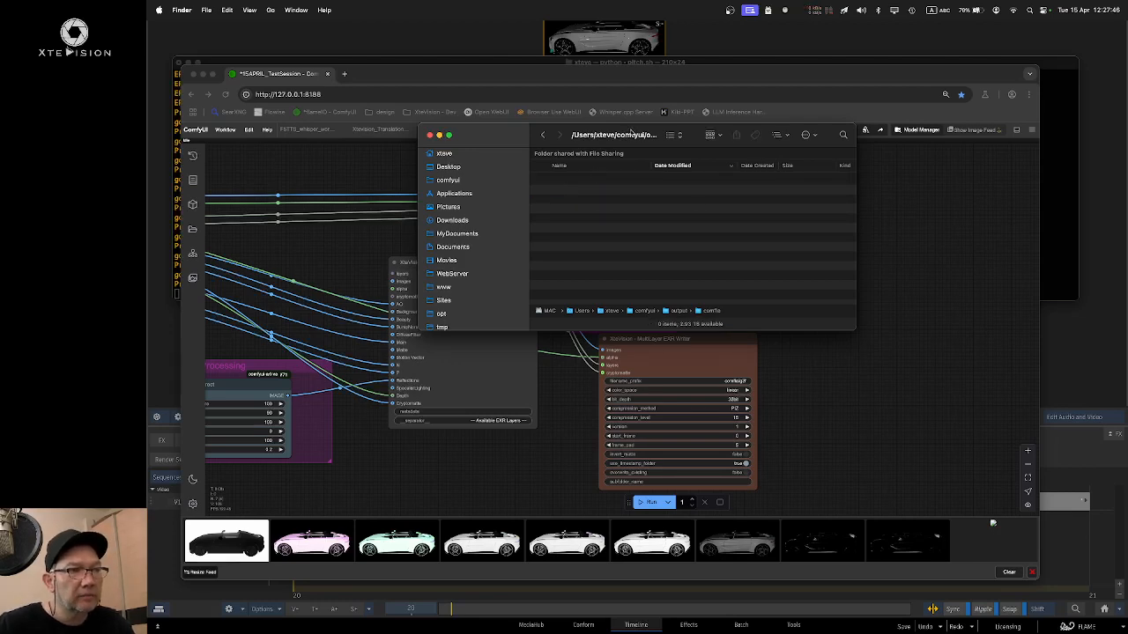
pyautogui.moveTo(633, 133); pyautogui.dragTo(695, 163)
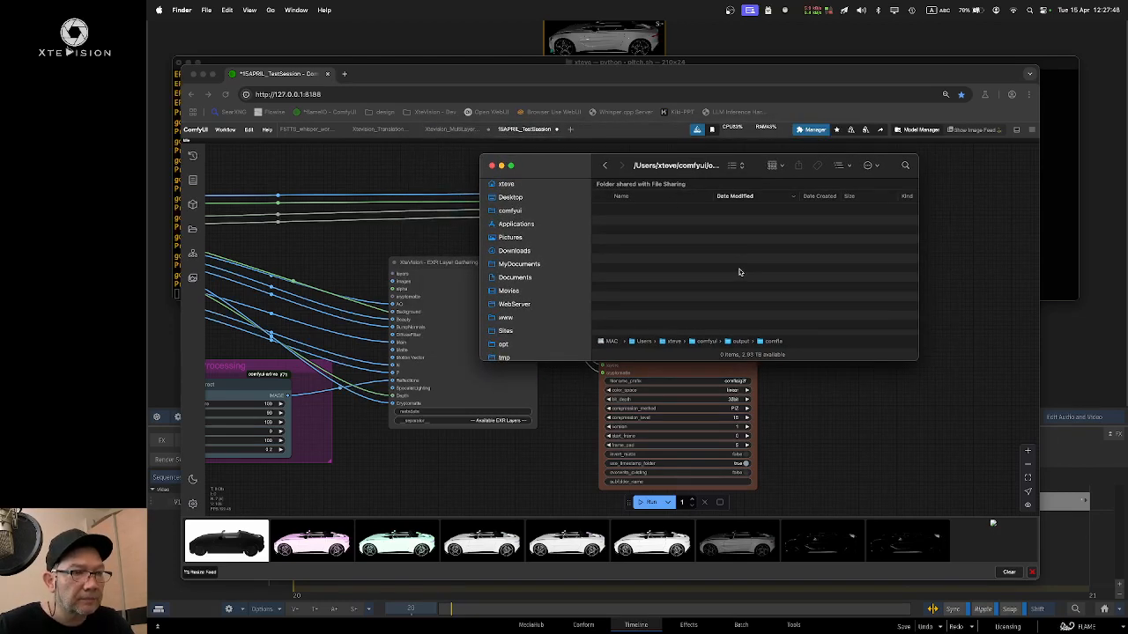
pyautogui.moveTo(569, 167); pyautogui.dragTo(739, 67)
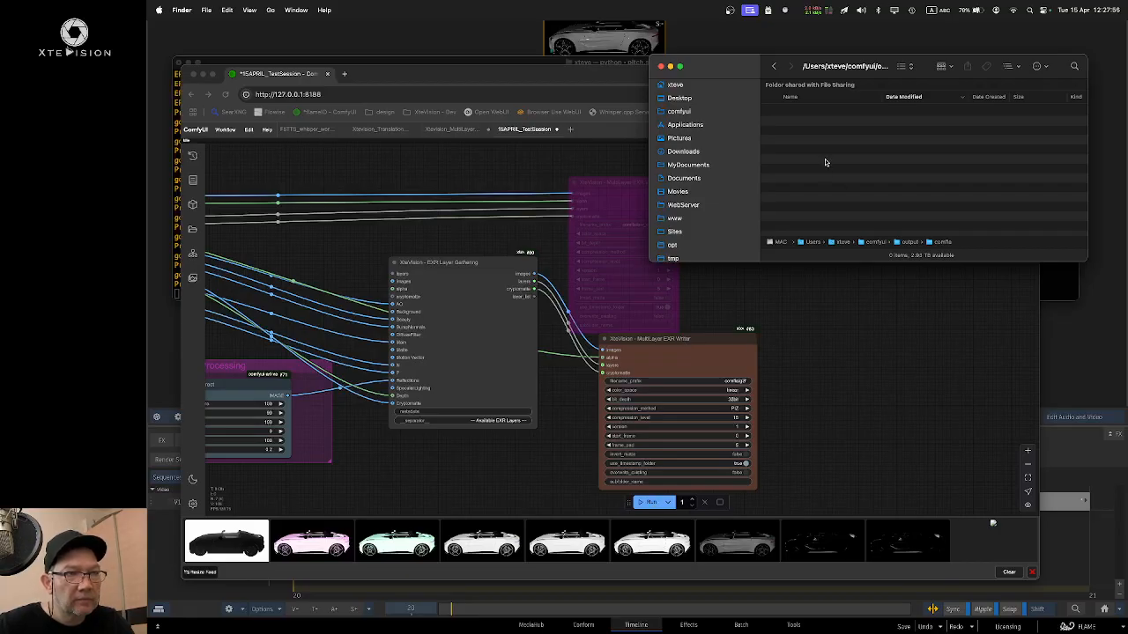
pyautogui.moveTo(842, 68); pyautogui.dragTo(848, 78)
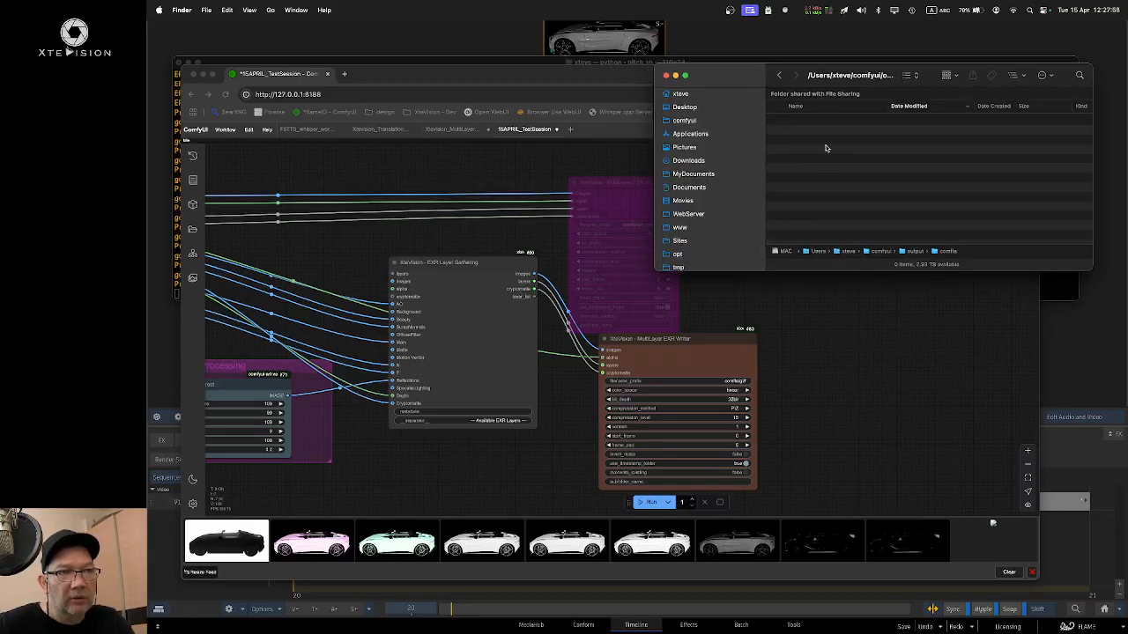
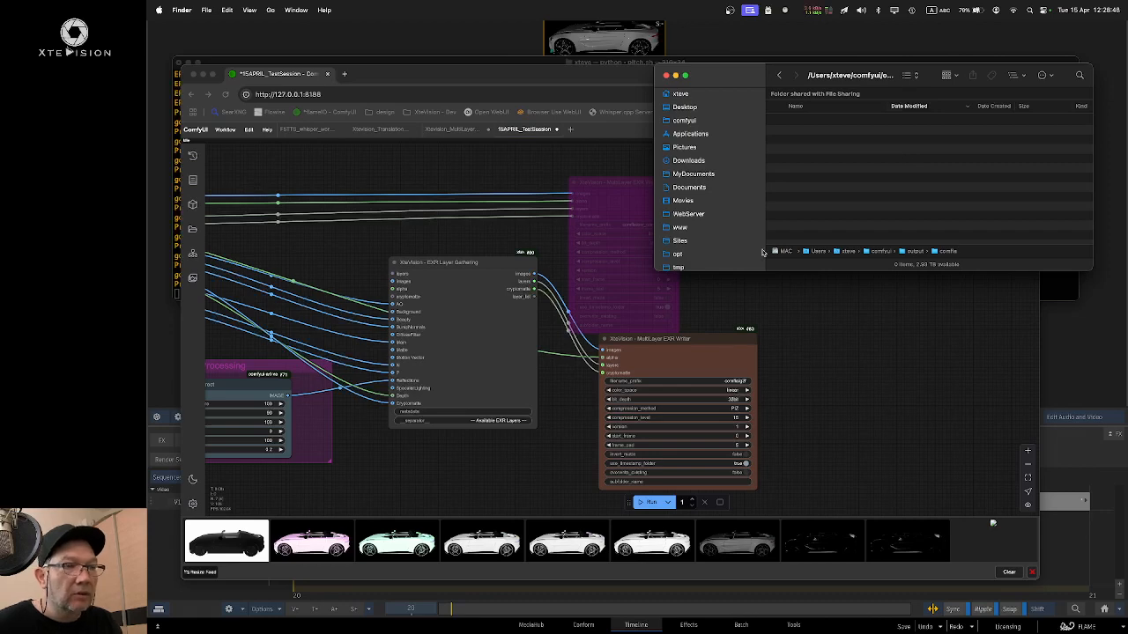
# Step: Switch back to ComfyUI and try to run the workflow once
pyautogui.click(651, 503)
pyautogui.click(652, 504)
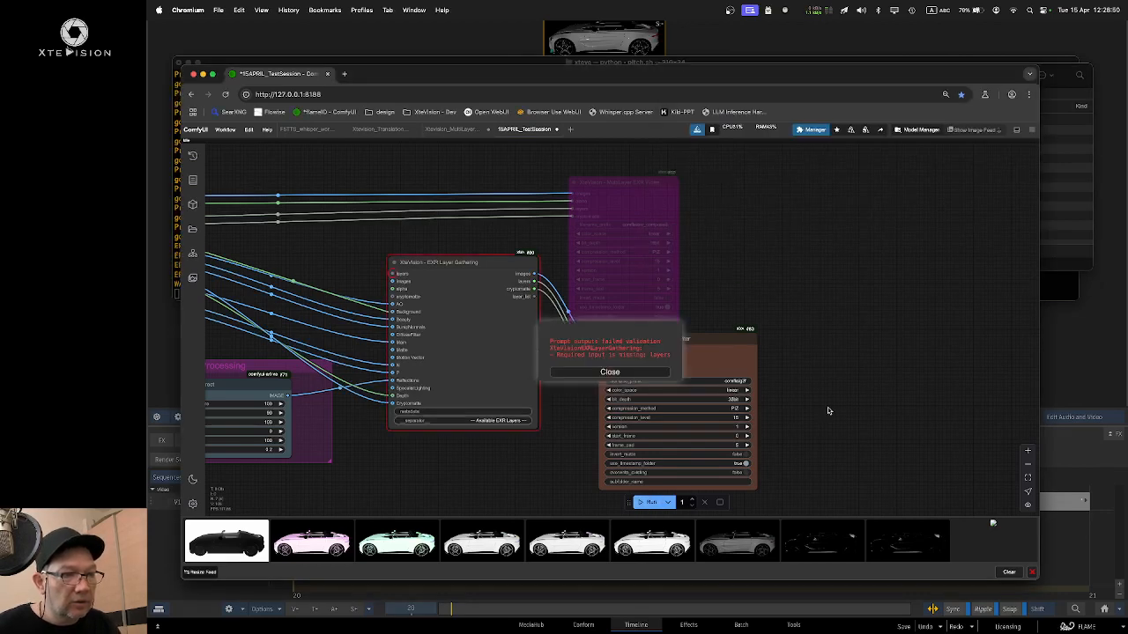
pyautogui.click(621, 375)
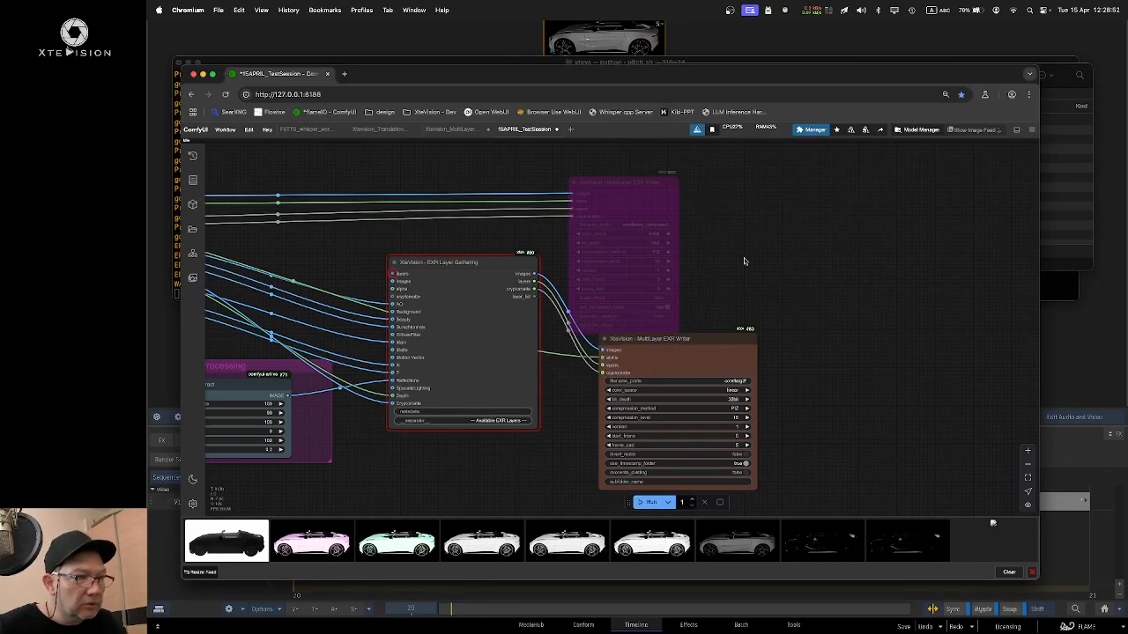
# Step: Move the EXR Layer Gathering node up beside the muted purple writer node, above the Color Correct group
pyautogui.moveTo(493, 262); pyautogui.dragTo(489, 259)
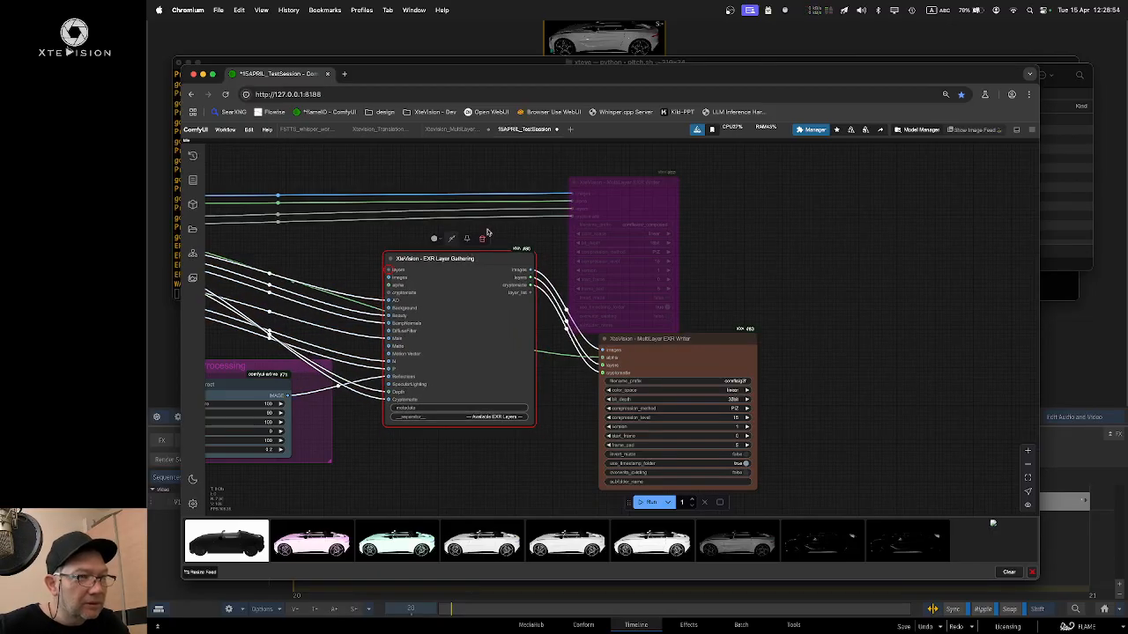
pyautogui.moveTo(813, 252); pyautogui.dragTo(1055, 271)
pyautogui.moveTo(573, 262); pyautogui.dragTo(634, 267)
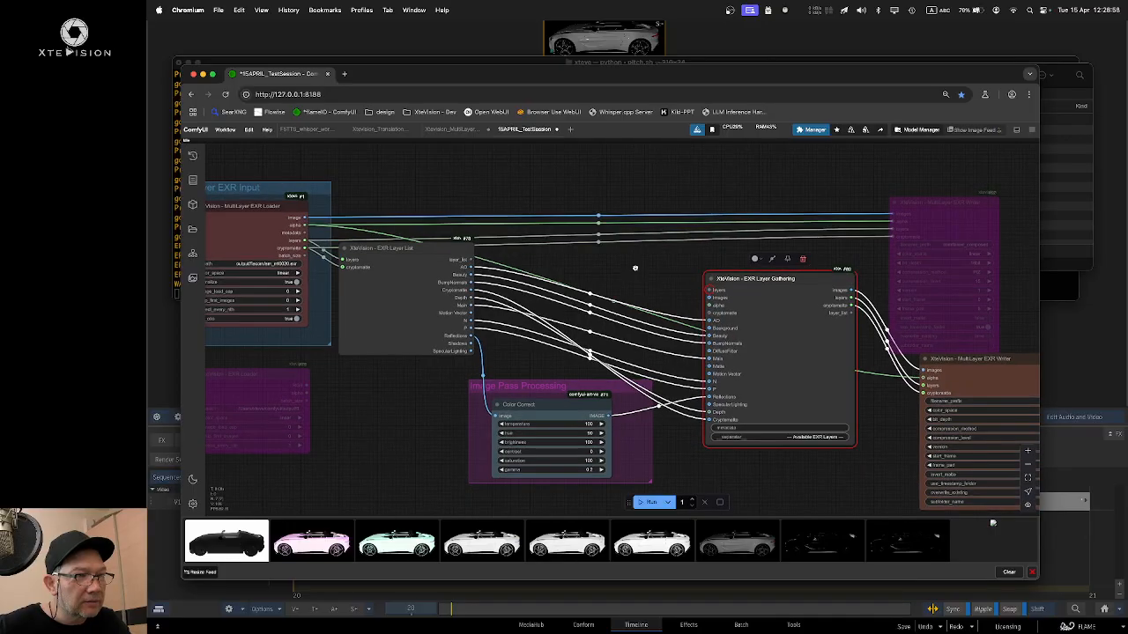
pyautogui.moveTo(779, 281); pyautogui.dragTo(808, 161)
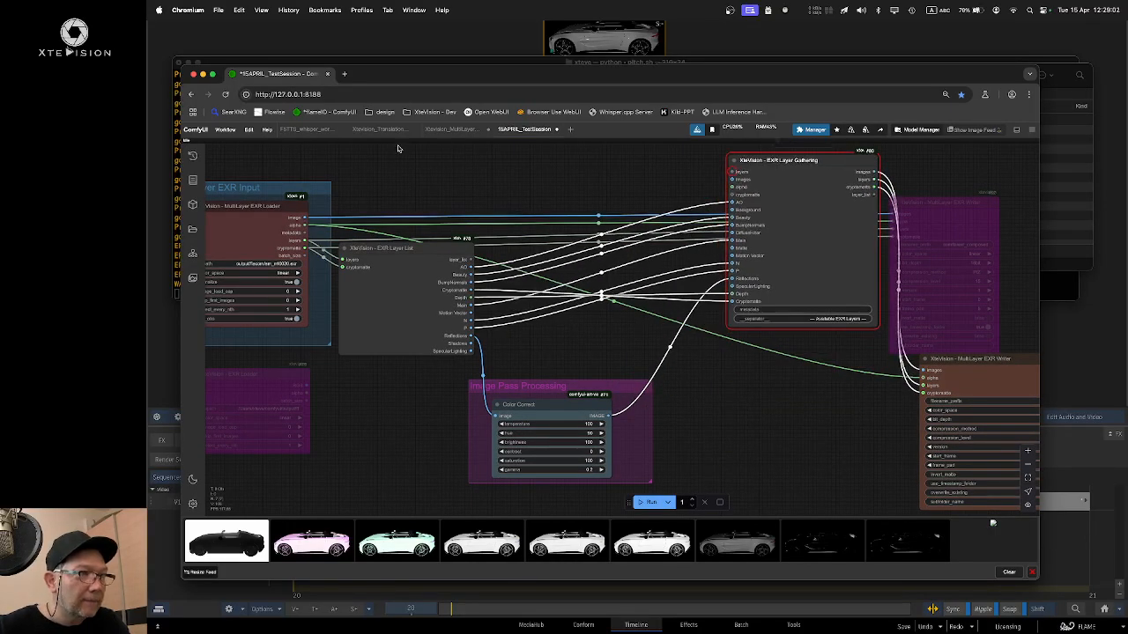
pyautogui.moveTo(400, 148); pyautogui.dragTo(434, 151)
# Step: Connect the MultiLayer EXR Loader's layers, image, alpha and cryptomatte outputs to the matching inputs of EXR Layer Gathering
pyautogui.moveTo(348, 242); pyautogui.dragTo(821, 163)
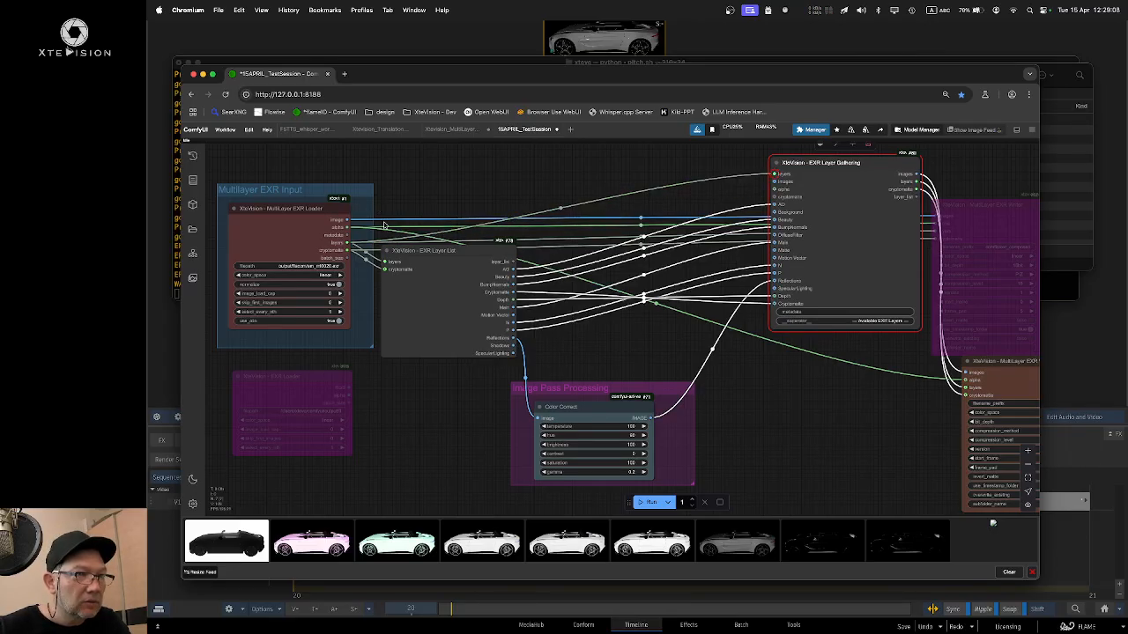
pyautogui.moveTo(348, 220); pyautogui.dragTo(775, 182)
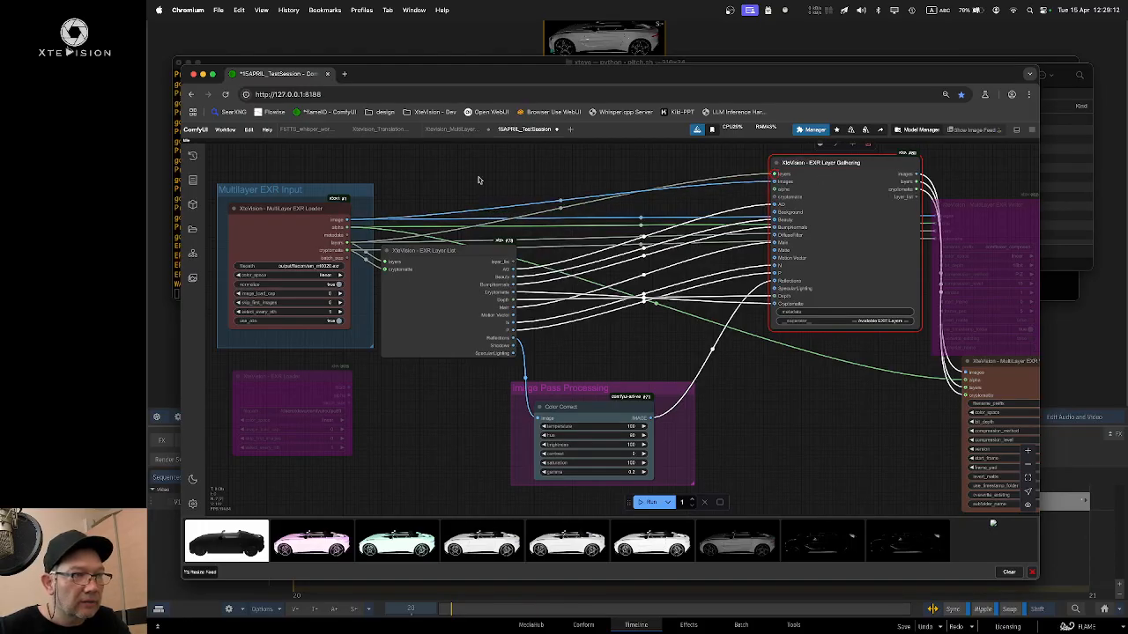
pyautogui.moveTo(349, 226); pyautogui.dragTo(777, 189)
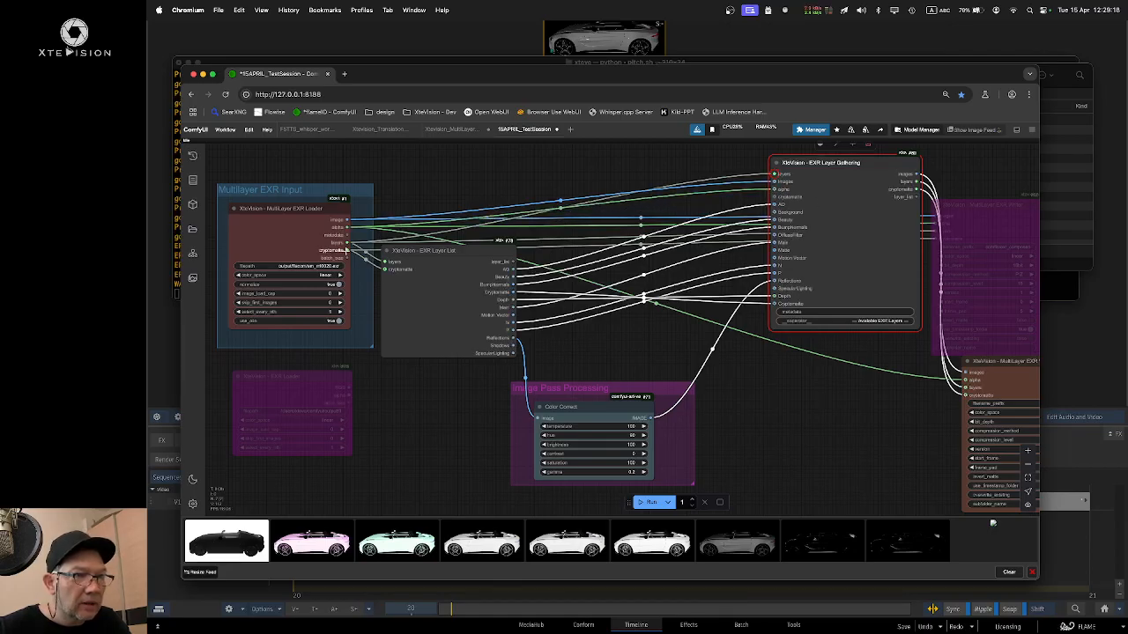
pyautogui.moveTo(347, 250); pyautogui.dragTo(774, 197)
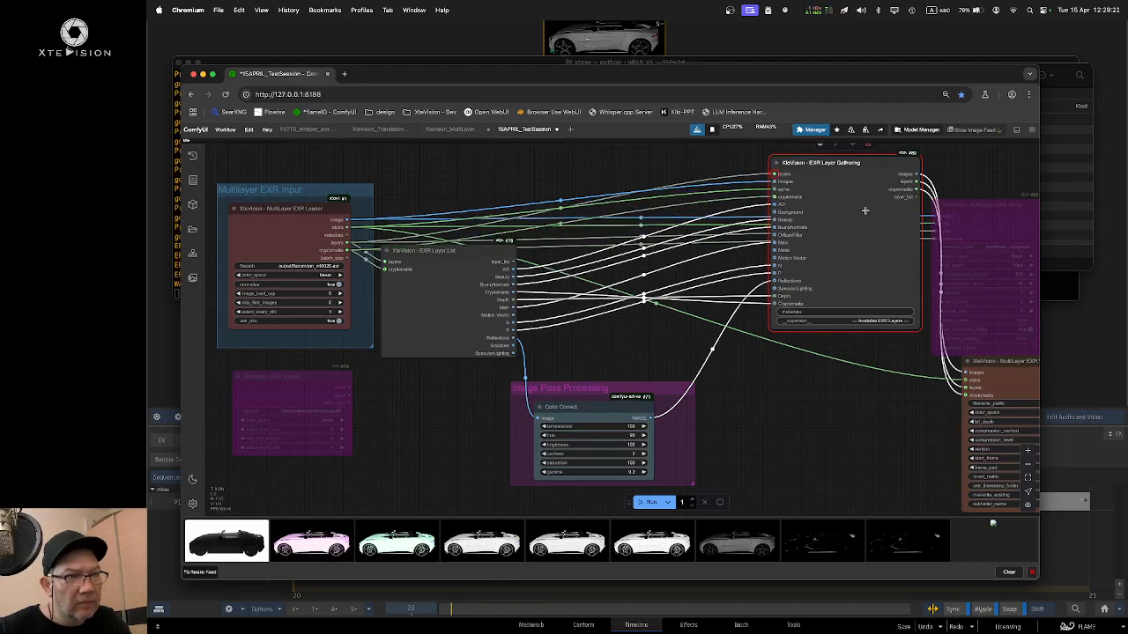
# Step: Reposition the EXR Layer Gathering node midway between the EXR Layer List node and the two writer nodes
pyautogui.hscroll(5, 877, 408)
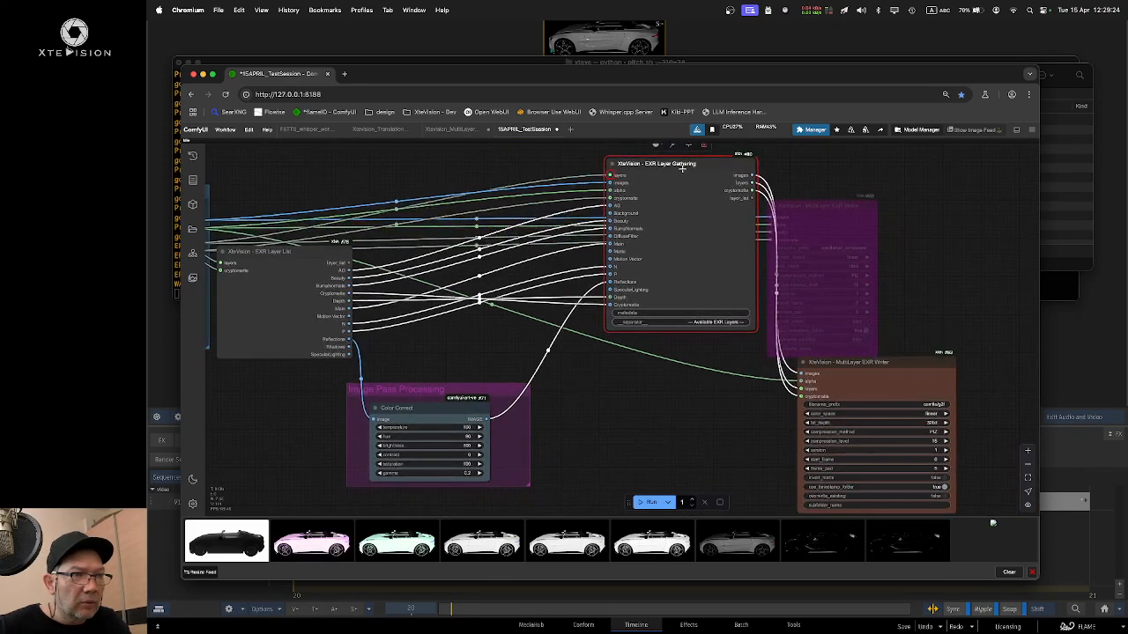
pyautogui.moveTo(695, 304); pyautogui.dragTo(677, 319)
pyautogui.hscroll(-5, 544, 205)
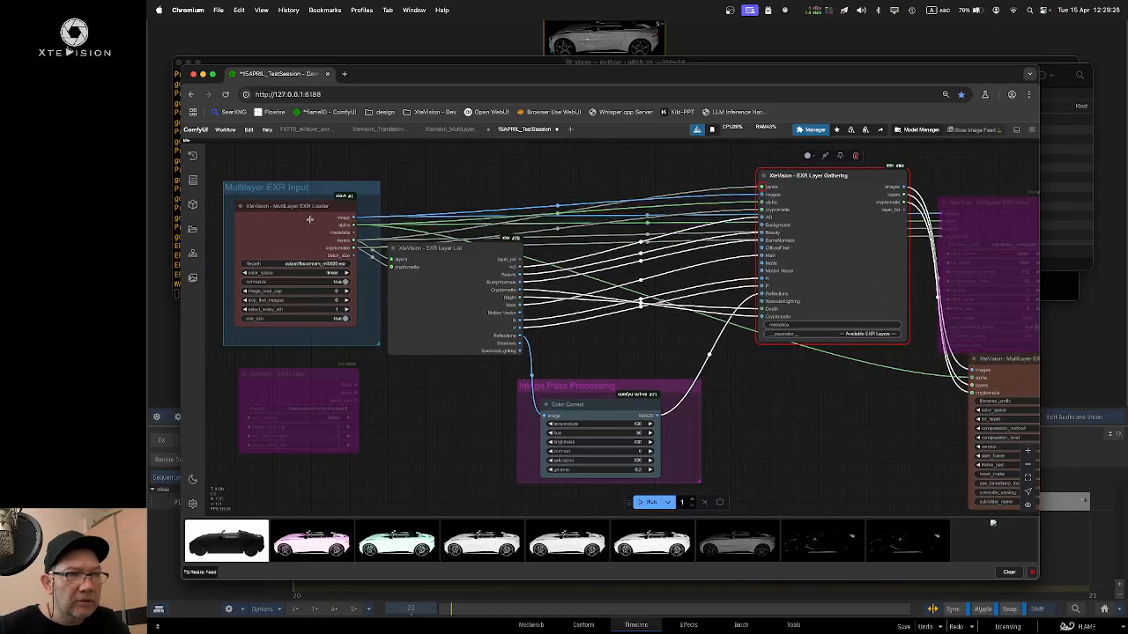
pyautogui.moveTo(591, 181); pyautogui.dragTo(423, 185)
pyautogui.moveTo(686, 179); pyautogui.dragTo(636, 195)
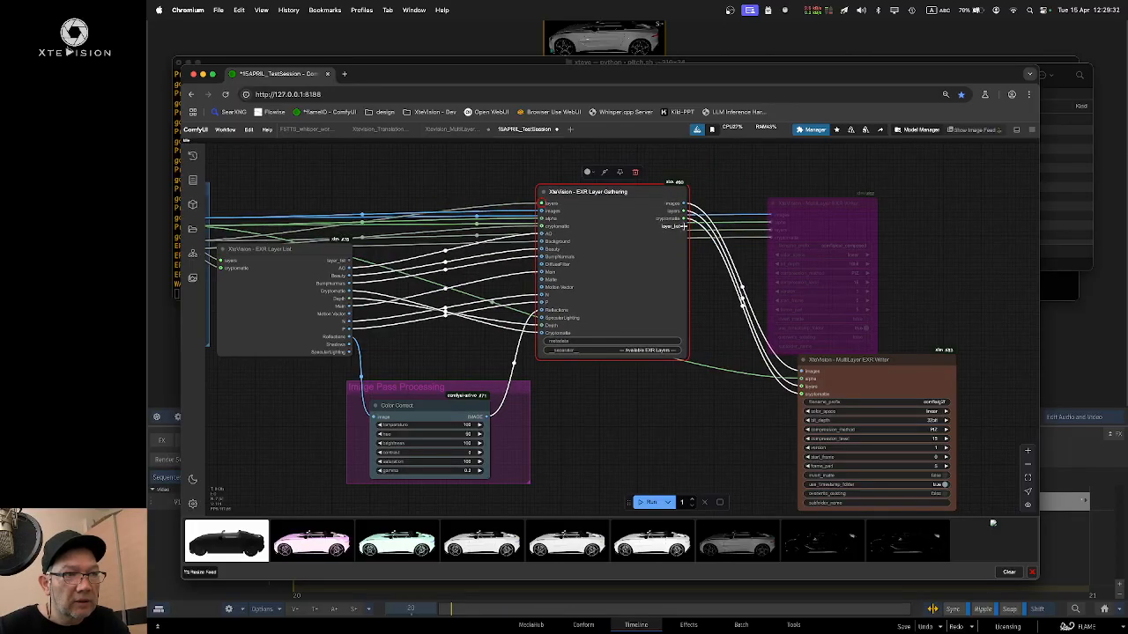
# Step: Run the workflow once to write the regathered layers, leaving the Gathering node's layer_list output unconnected
pyautogui.moveTo(688, 228); pyautogui.dragTo(724, 172)
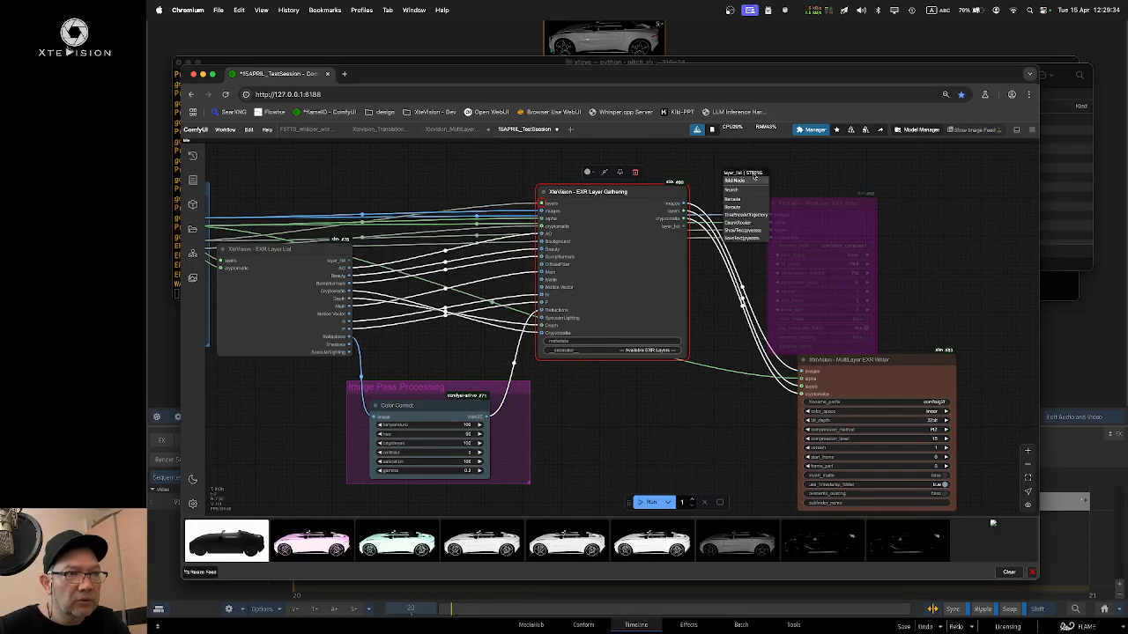
pyautogui.click(810, 168)
pyautogui.scroll(-2, 744, 419)
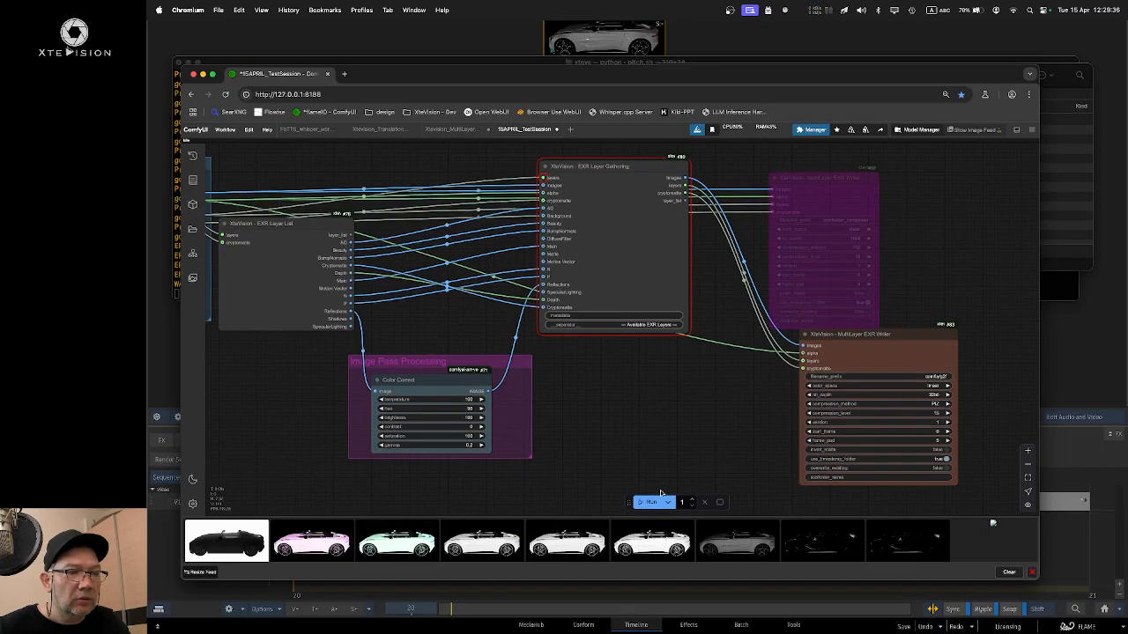
pyautogui.click(650, 502)
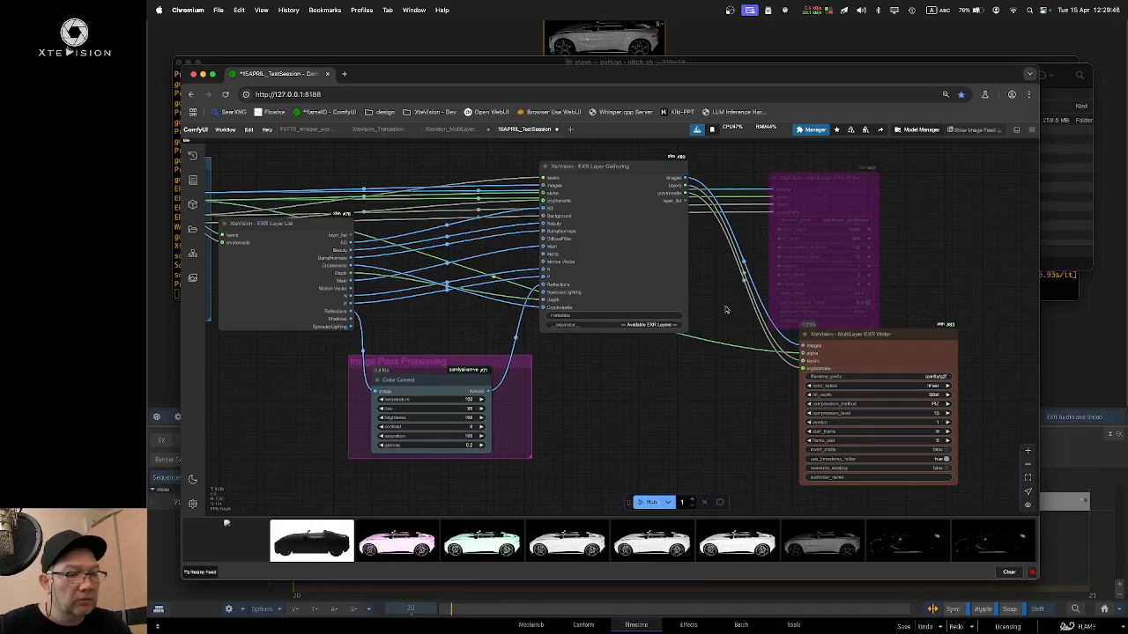
# Step: Switch to Finder and open the new 20250415_122937 folder inside comfla
pyautogui.press('super+Tab')
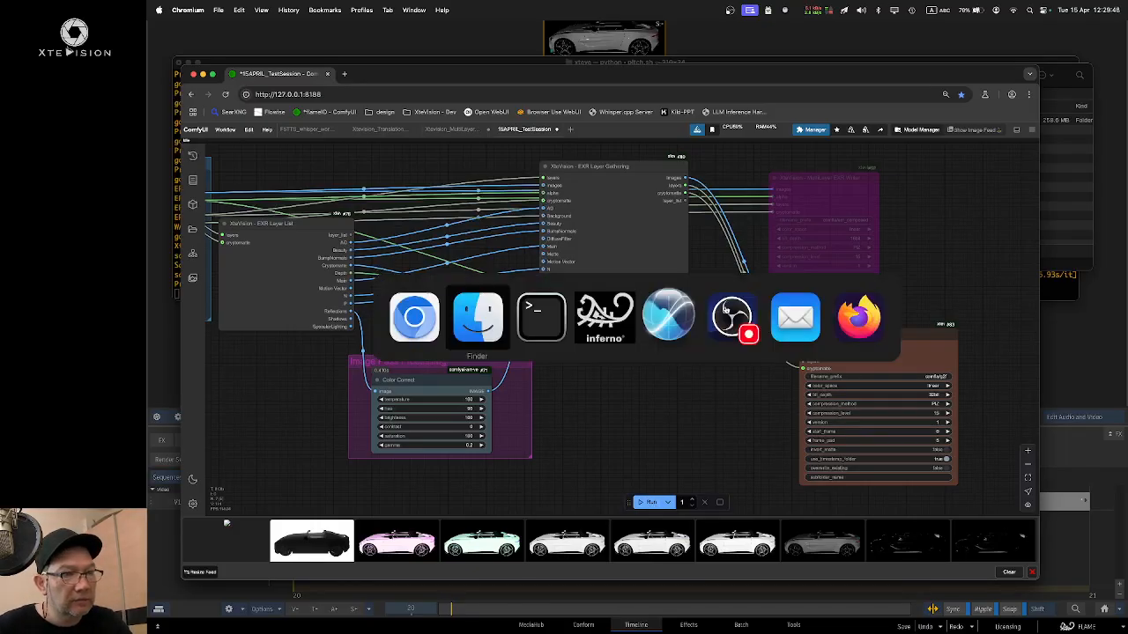
pyautogui.click(469, 318)
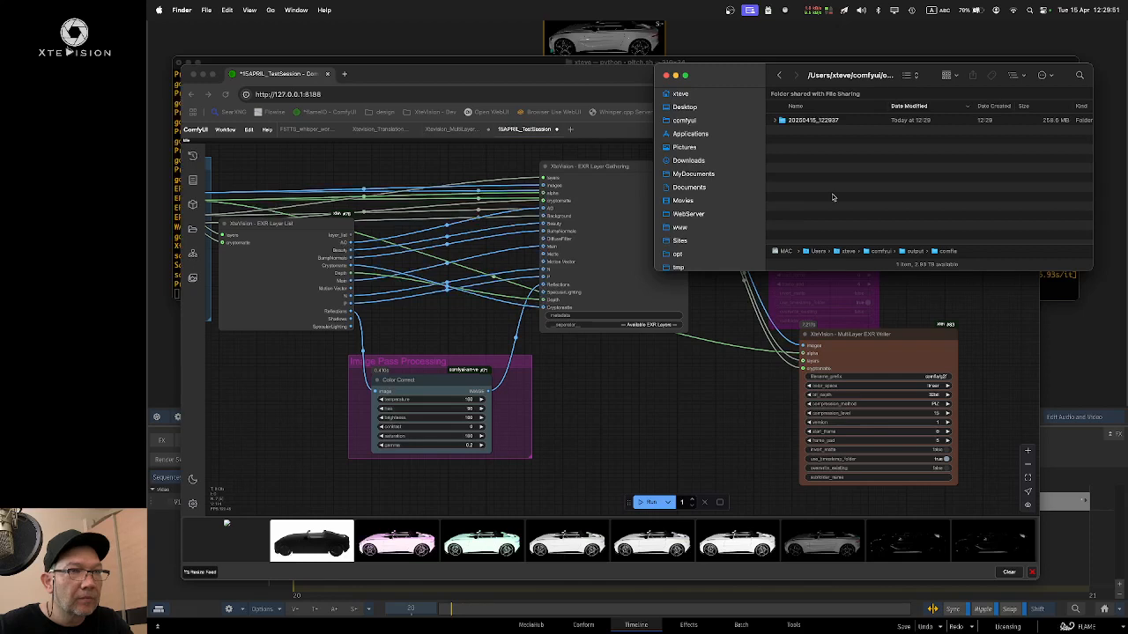
pyautogui.click(811, 124)
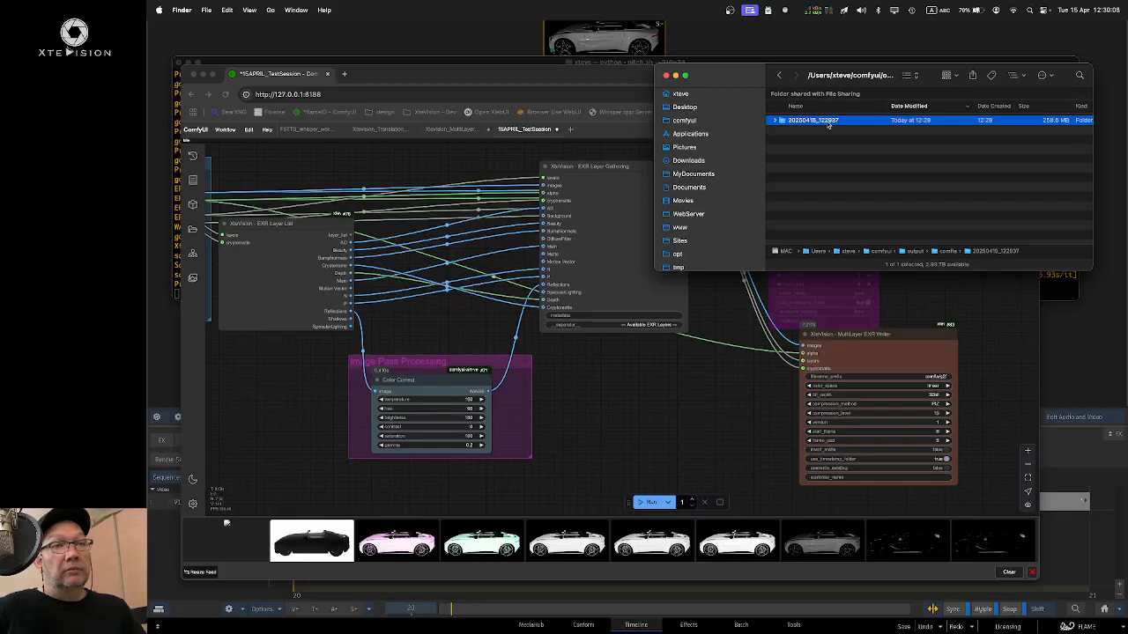
pyautogui.doubleClick(828, 122)
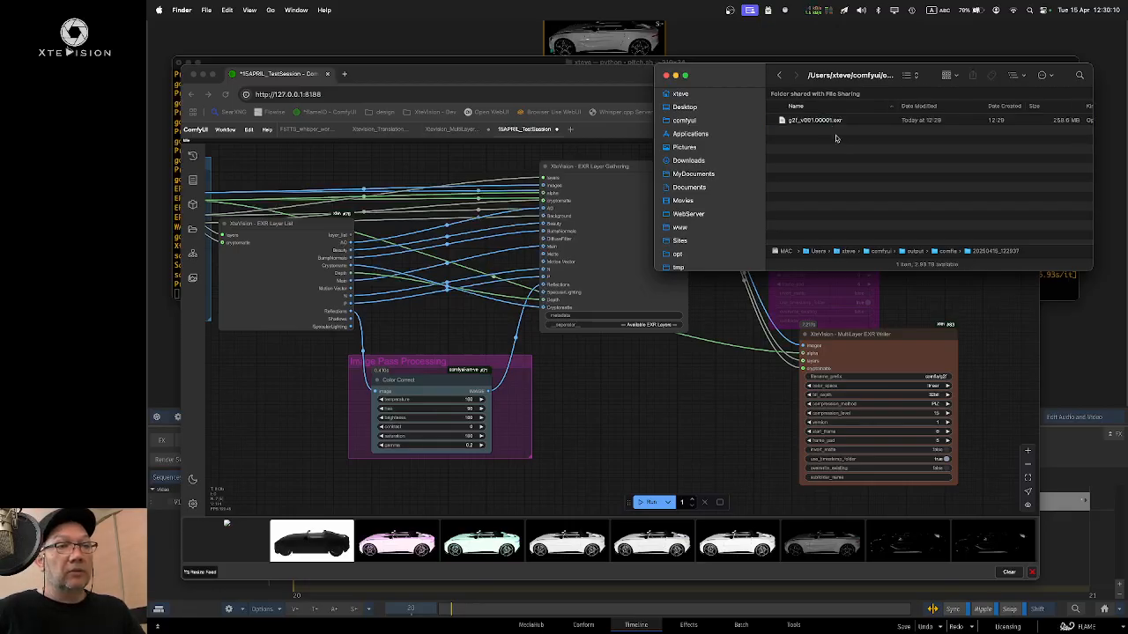
# Step: Preview the g2f_v001.00001.exr file and close the preview
pyautogui.click(827, 122)
pyautogui.press('space')
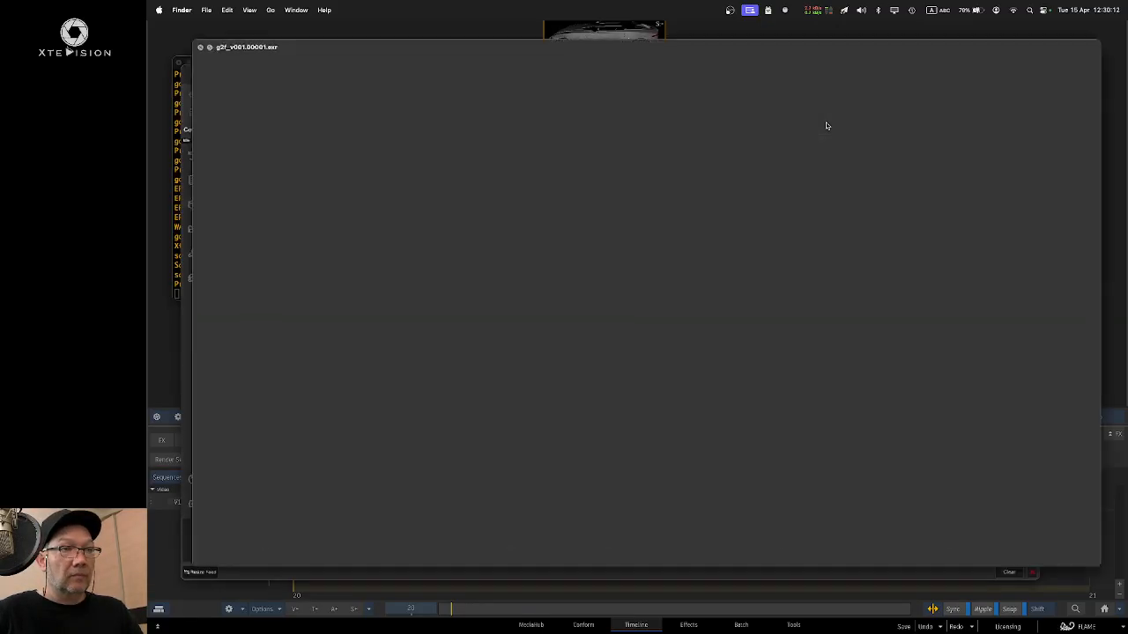
pyautogui.press('space')
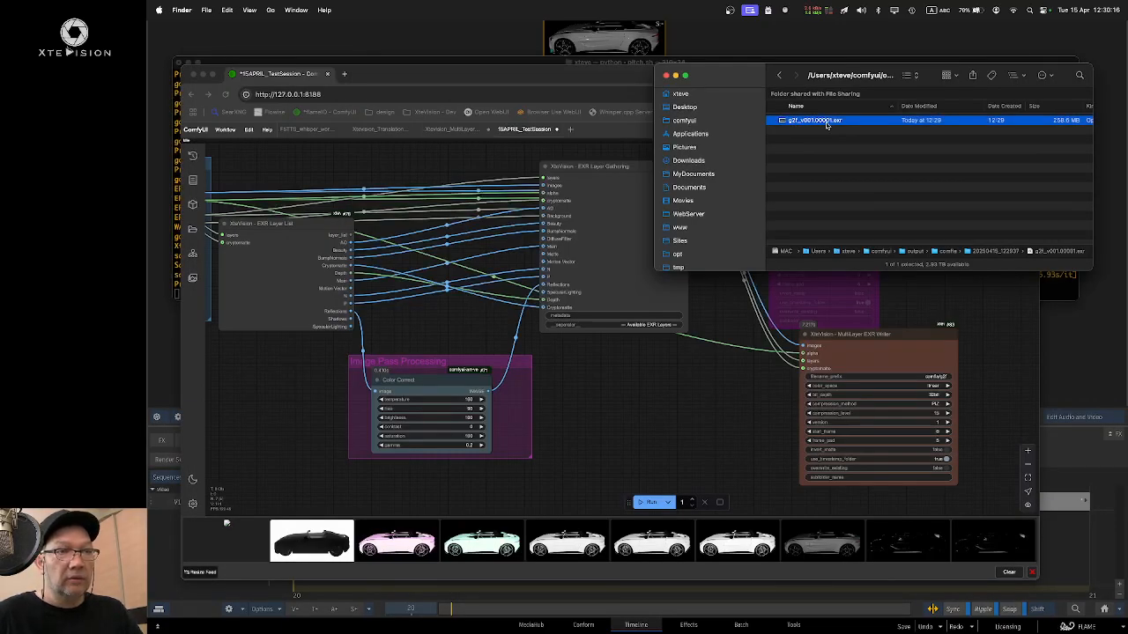
pyautogui.click(860, 138)
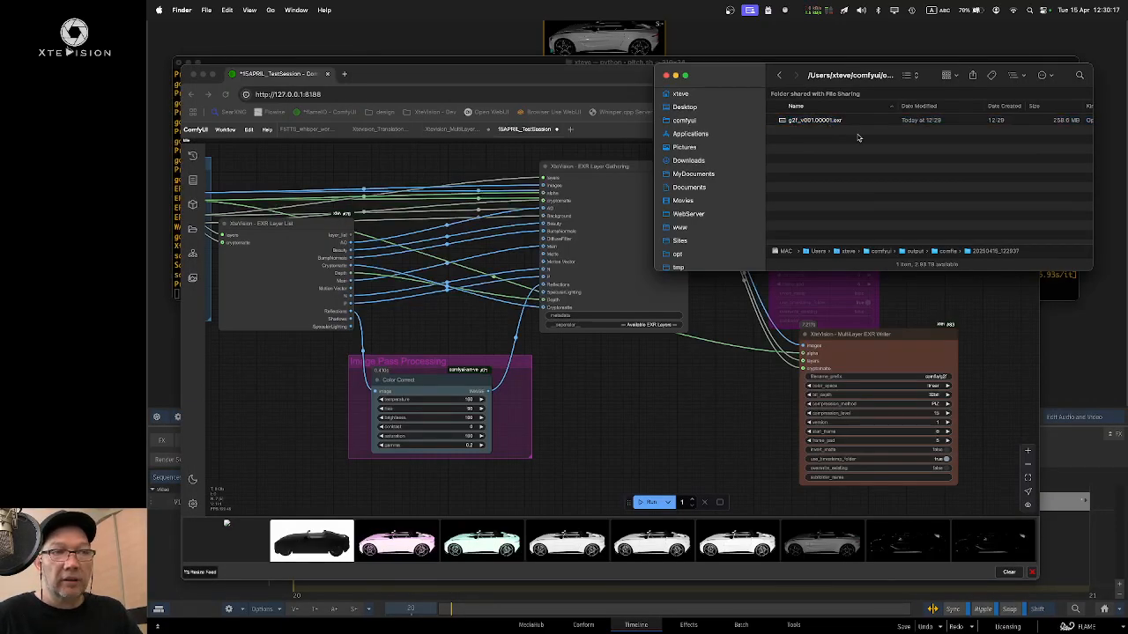
# Step: Switch to Flame, cancel the ToonYou text inputs dialog and delete the clips from Reel 1 and Reel 2
pyautogui.click(1110, 217)
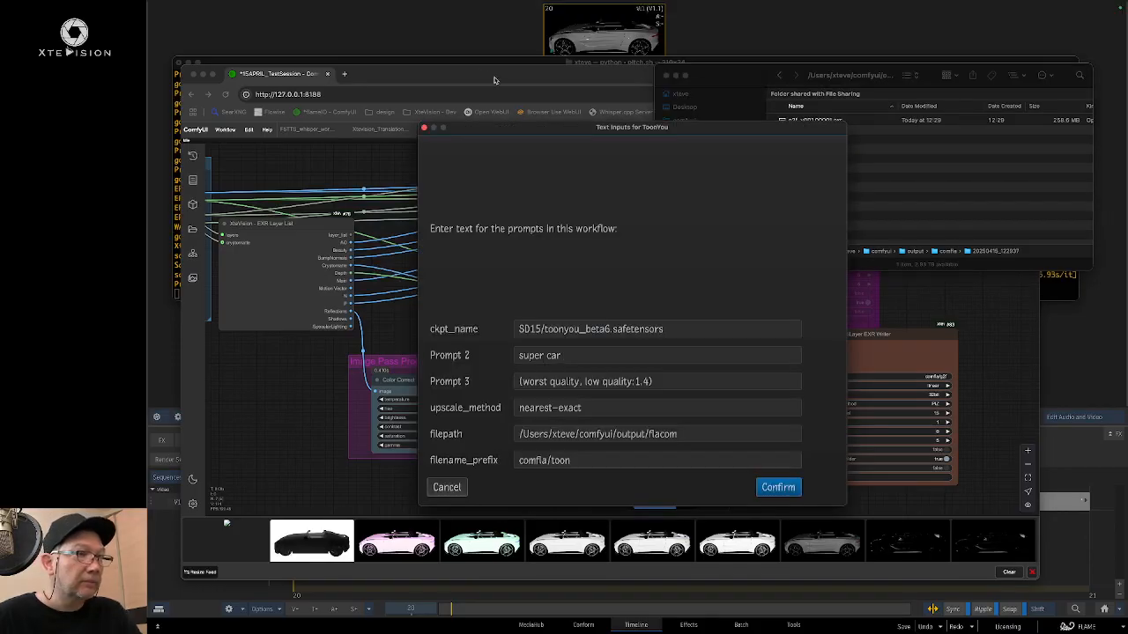
pyautogui.click(451, 489)
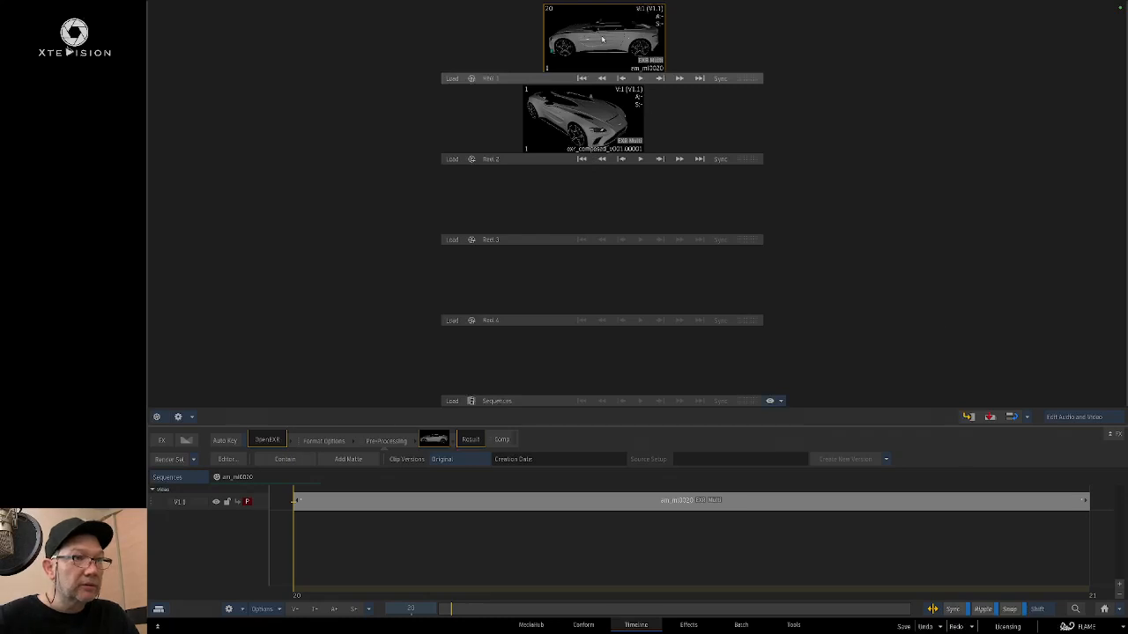
pyautogui.moveTo(600, 38); pyautogui.dragTo(763, 633)
pyautogui.moveTo(608, 123); pyautogui.dragTo(711, 633)
# Step: Import g2f_v001.00001 from the 20250415_122937 folder of the comfla bookmark into Reel 1
pyautogui.click(532, 624)
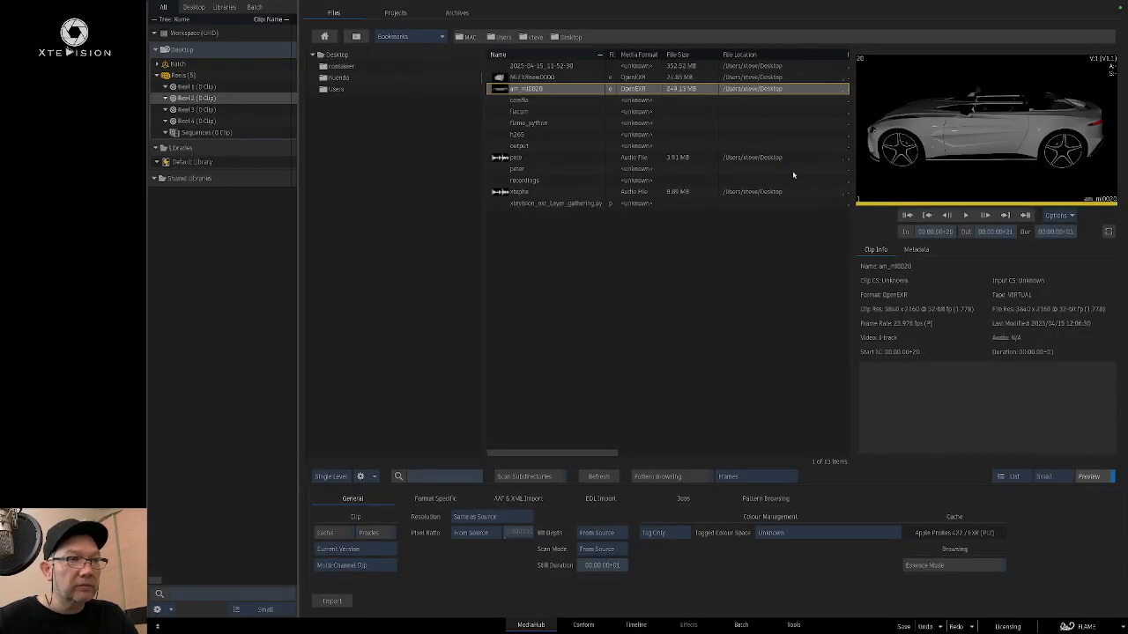
pyautogui.click(400, 36)
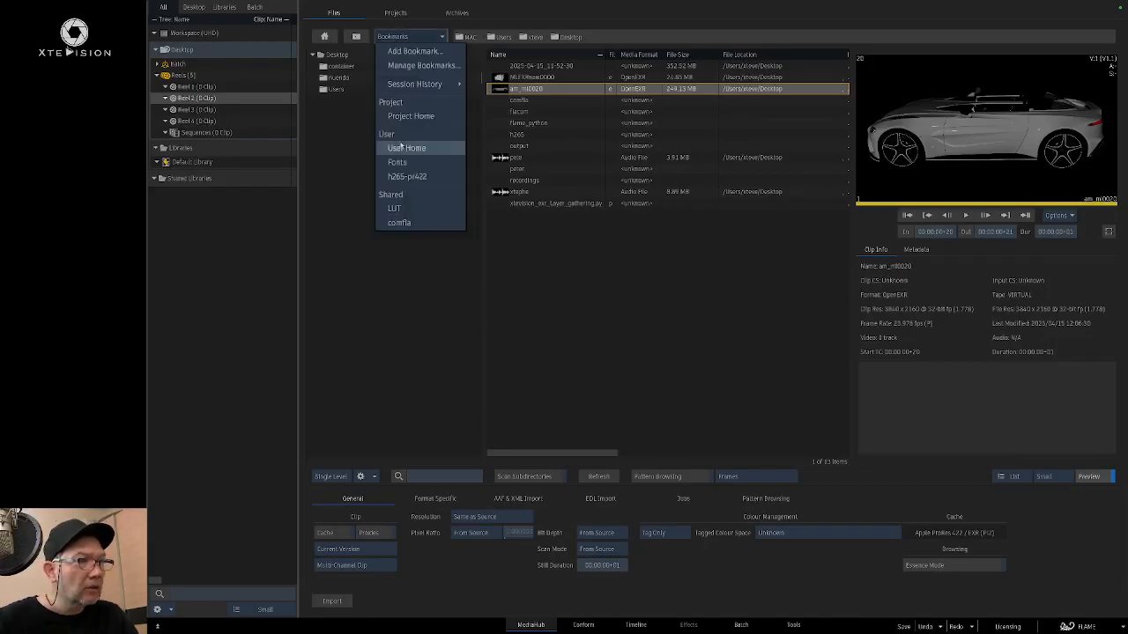
pyautogui.click(435, 222)
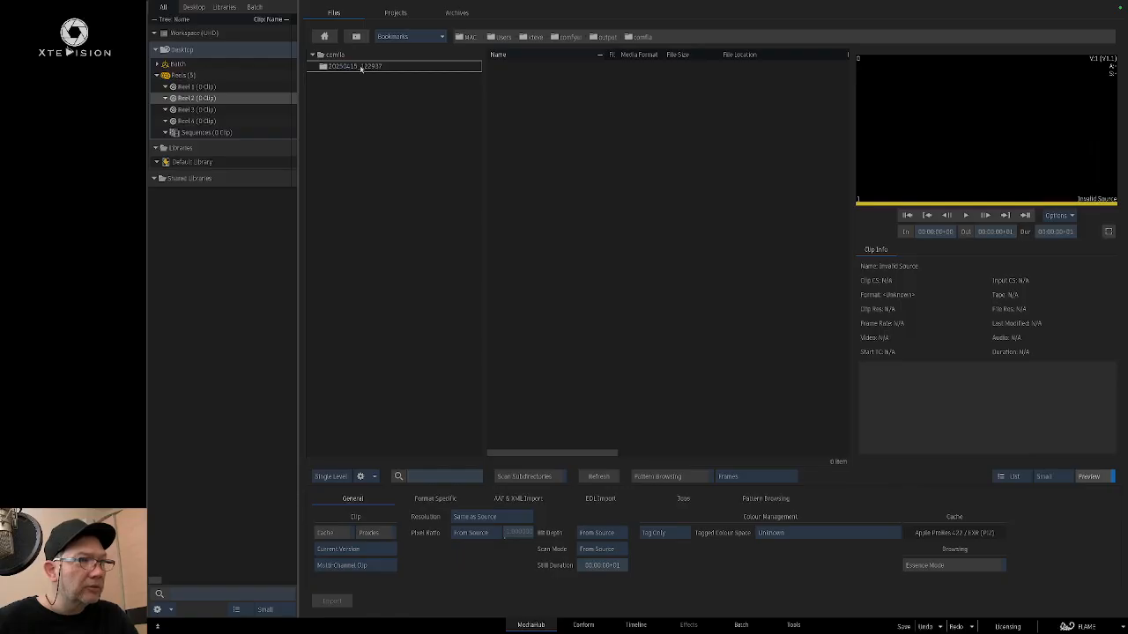
pyautogui.doubleClick(360, 67)
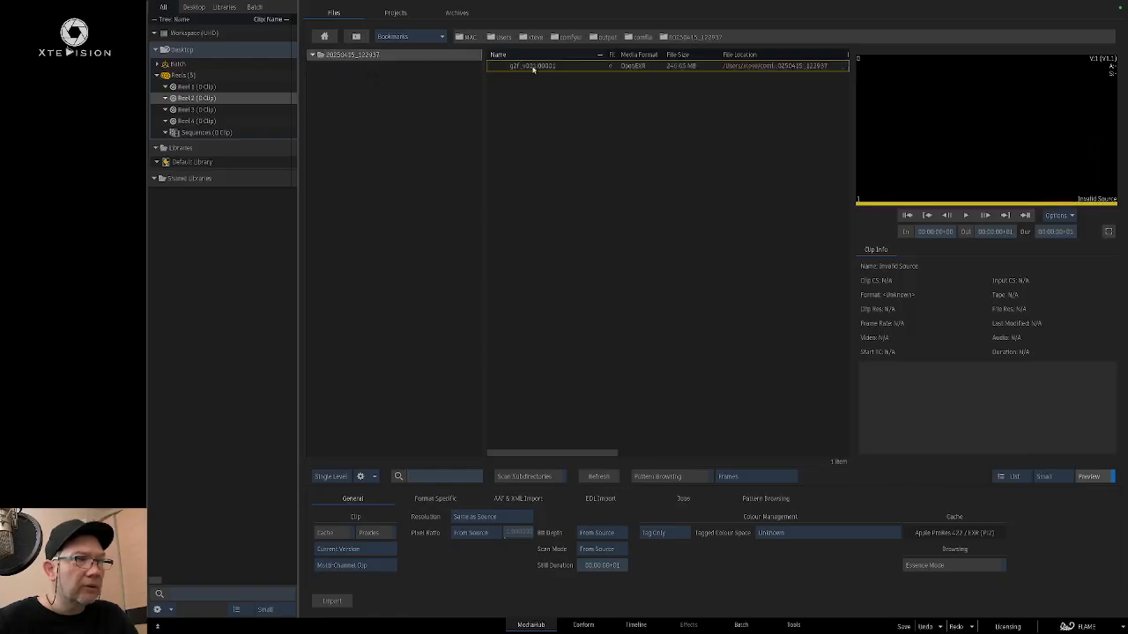
pyautogui.click(533, 68)
pyautogui.moveTo(533, 68); pyautogui.dragTo(211, 87)
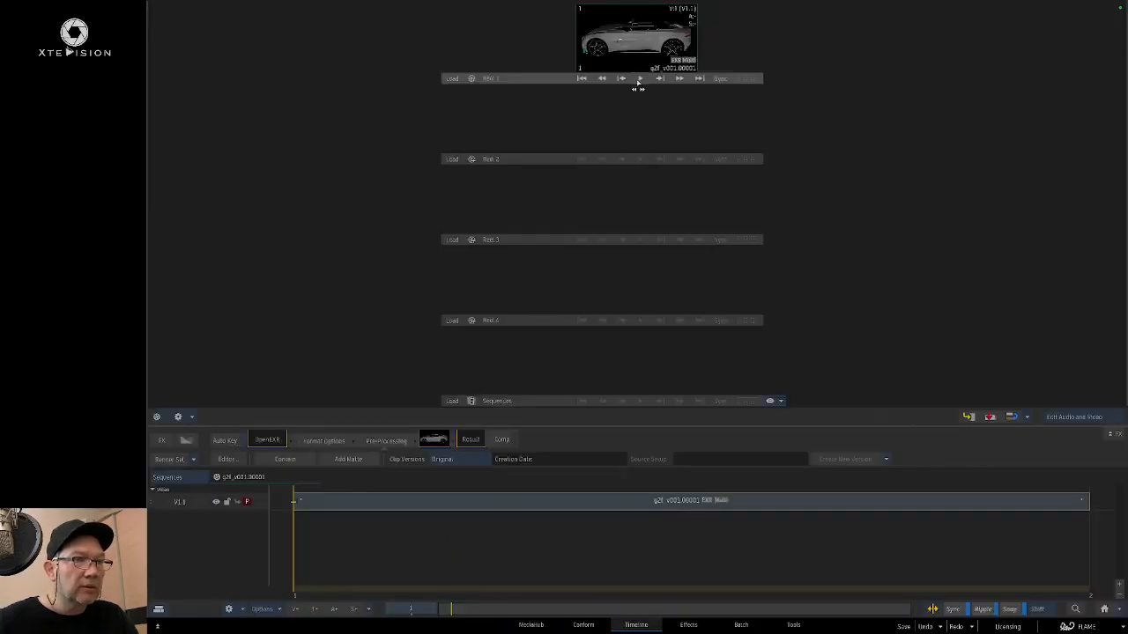
# Step: View the g2f_v001.00001 clip in the player and open its timeline segment in the OpenEXR source editor
pyautogui.moveTo(642, 43); pyautogui.dragTo(608, 151)
pyautogui.moveTo(615, 47); pyautogui.dragTo(613, 195)
pyautogui.doubleClick(613, 196)
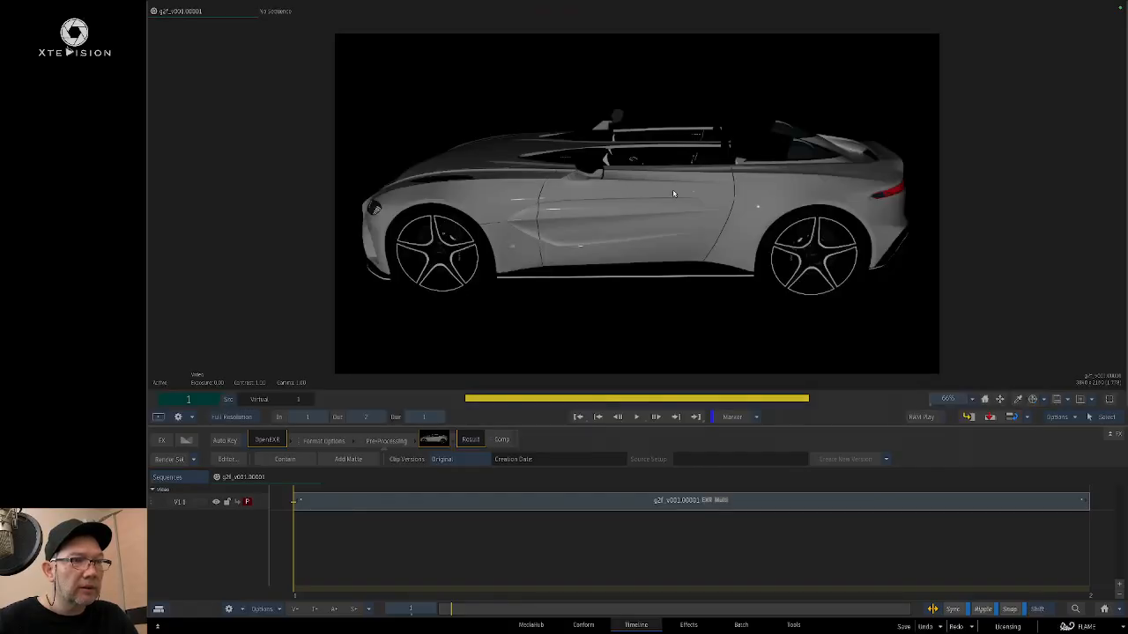
pyautogui.click(717, 500)
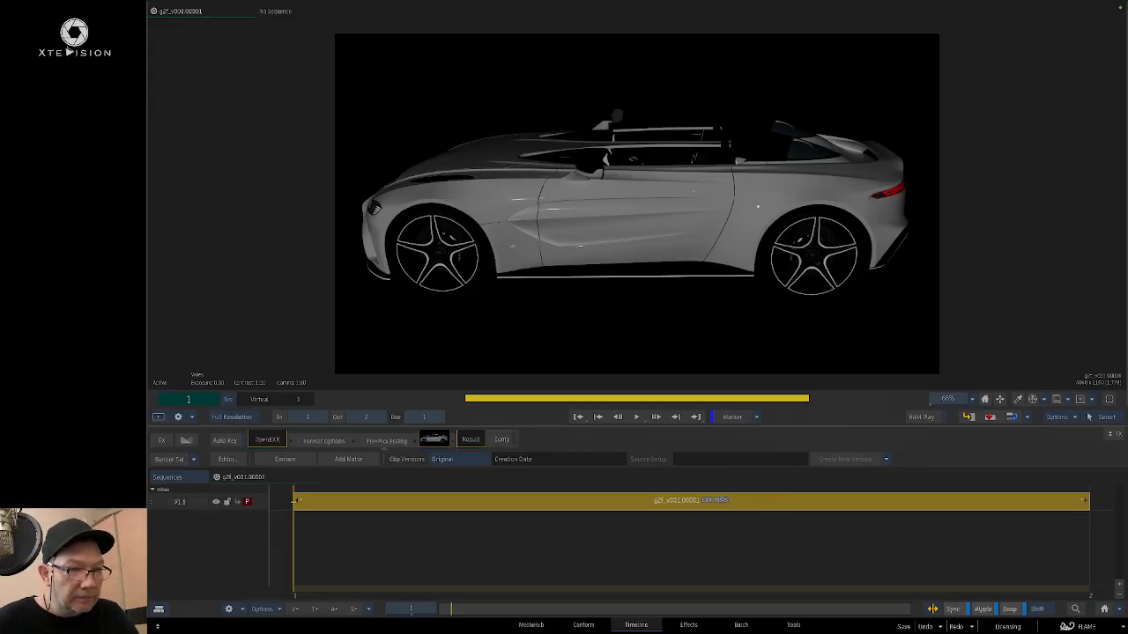
pyautogui.doubleClick(722, 501)
# Step: View the Beauty, rgba_alpha and rgba file results of the clip one after another
pyautogui.click(198, 461)
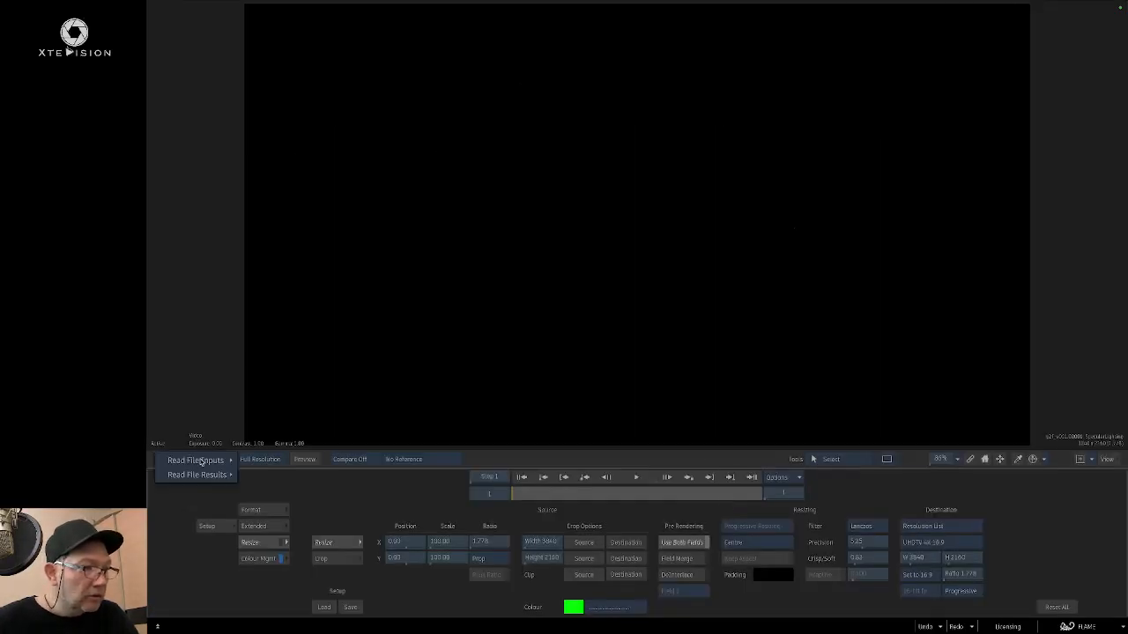
pyautogui.moveTo(199, 475)
pyautogui.click(273, 483)
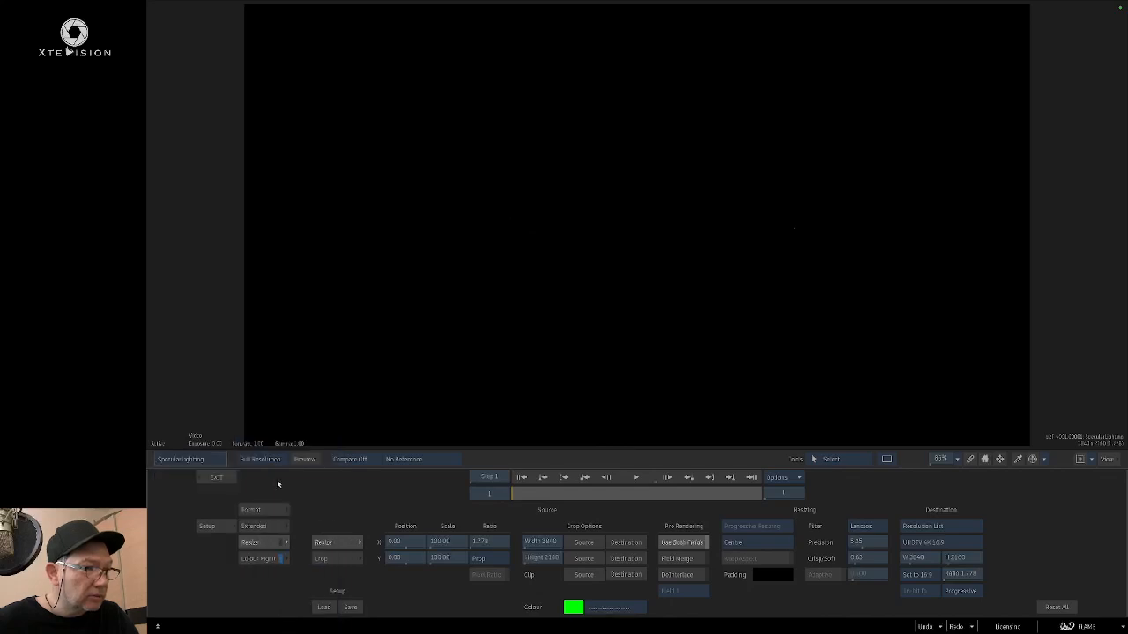
pyautogui.click(199, 460)
pyautogui.moveTo(214, 475)
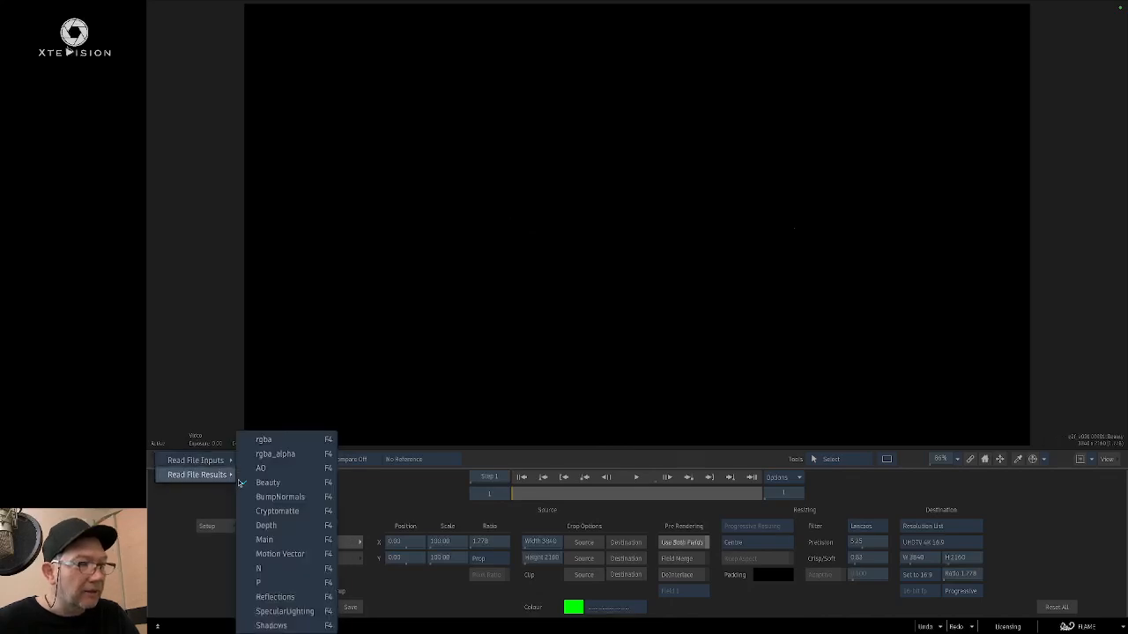
pyautogui.click(287, 459)
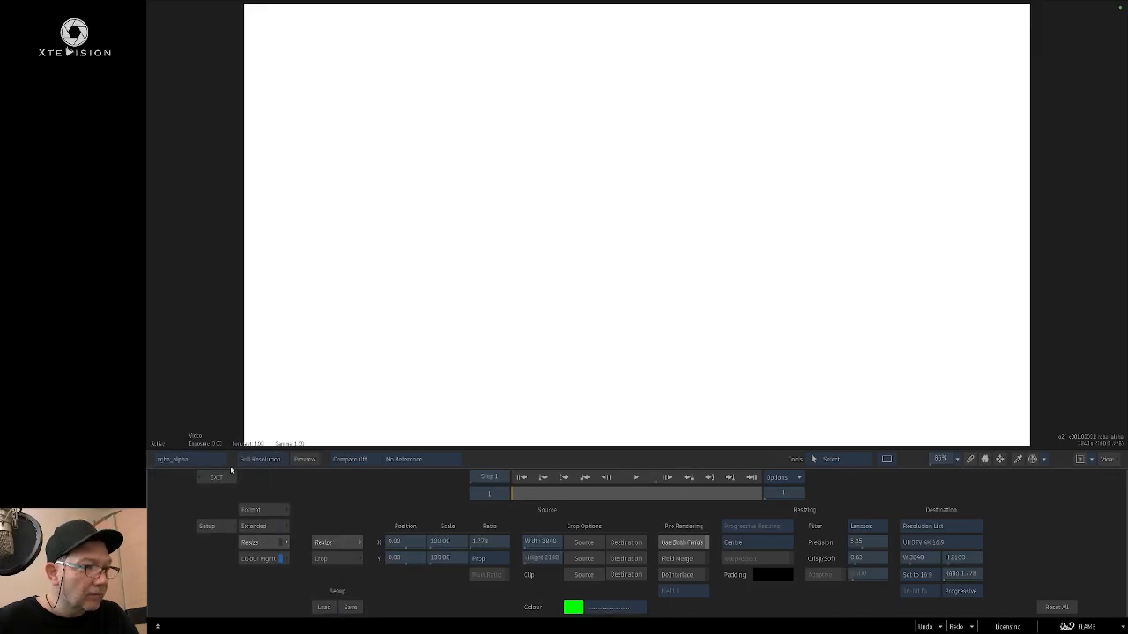
pyautogui.click(203, 460)
pyautogui.moveTo(245, 474)
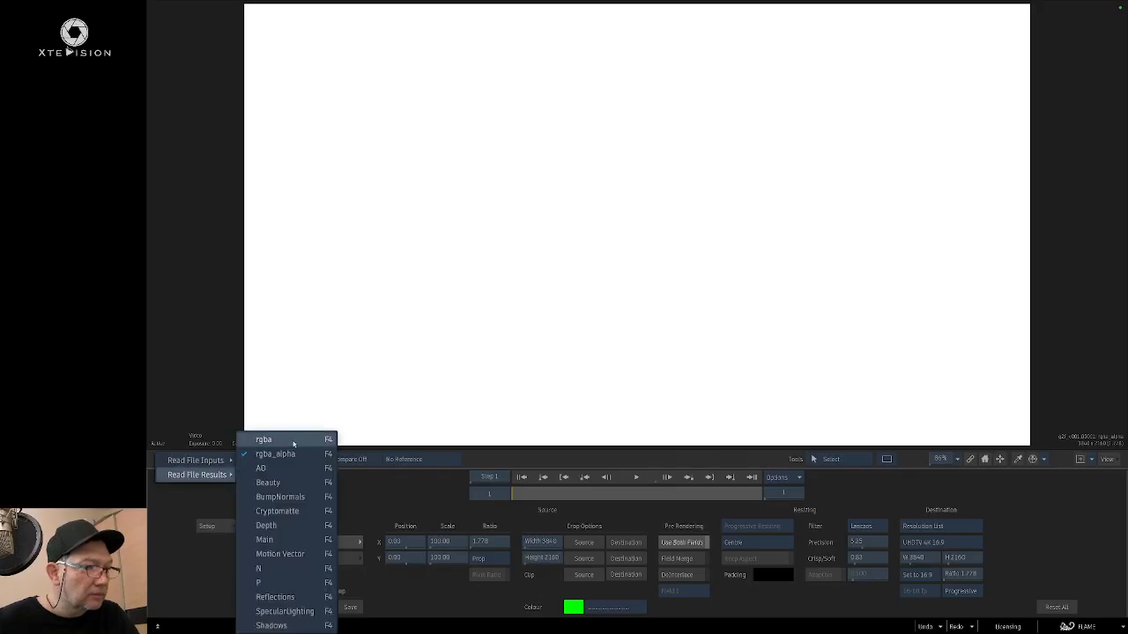
pyautogui.click(264, 439)
# Step: View the Cryptomatte and Motion Vector file results of the clip
pyautogui.click(194, 464)
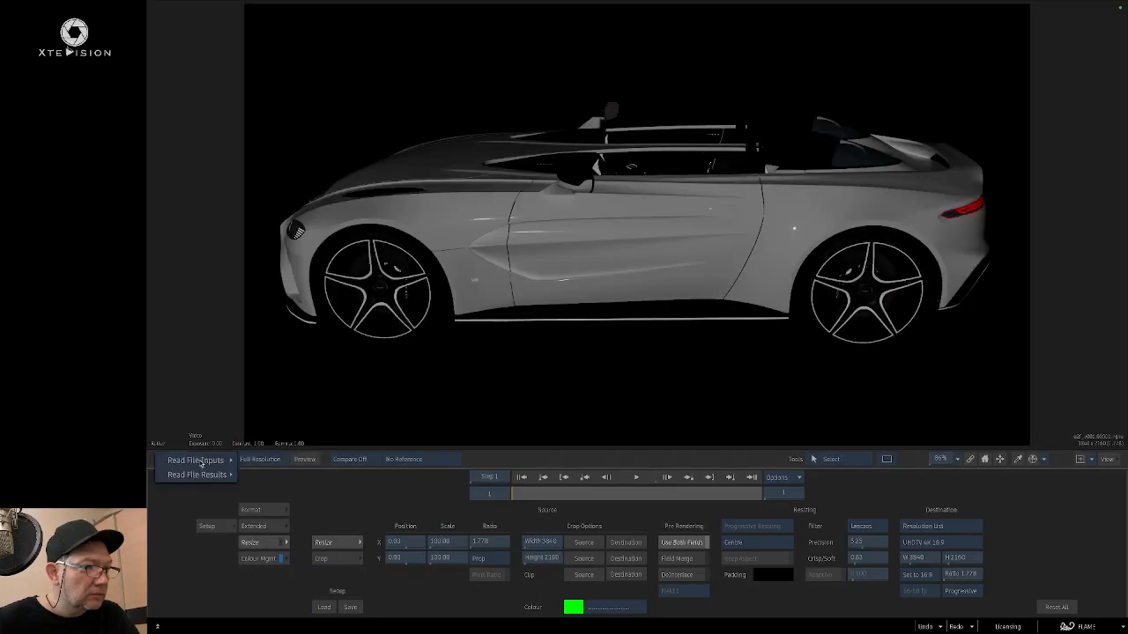
pyautogui.moveTo(220, 475)
pyautogui.click(299, 509)
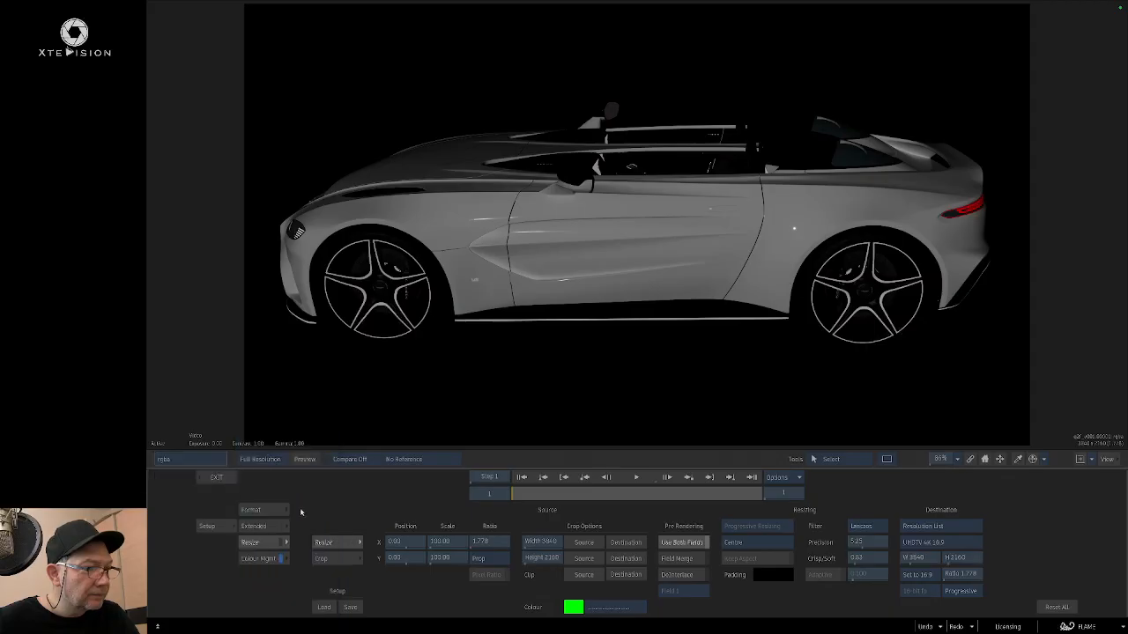
pyautogui.click(208, 462)
pyautogui.moveTo(220, 475)
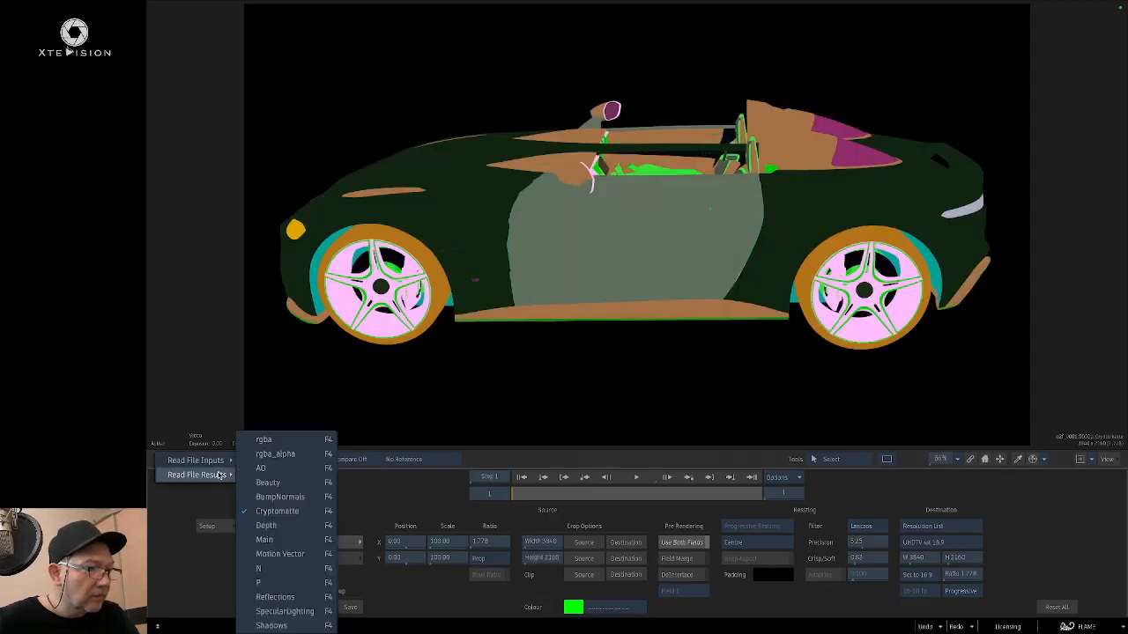
pyautogui.click(296, 555)
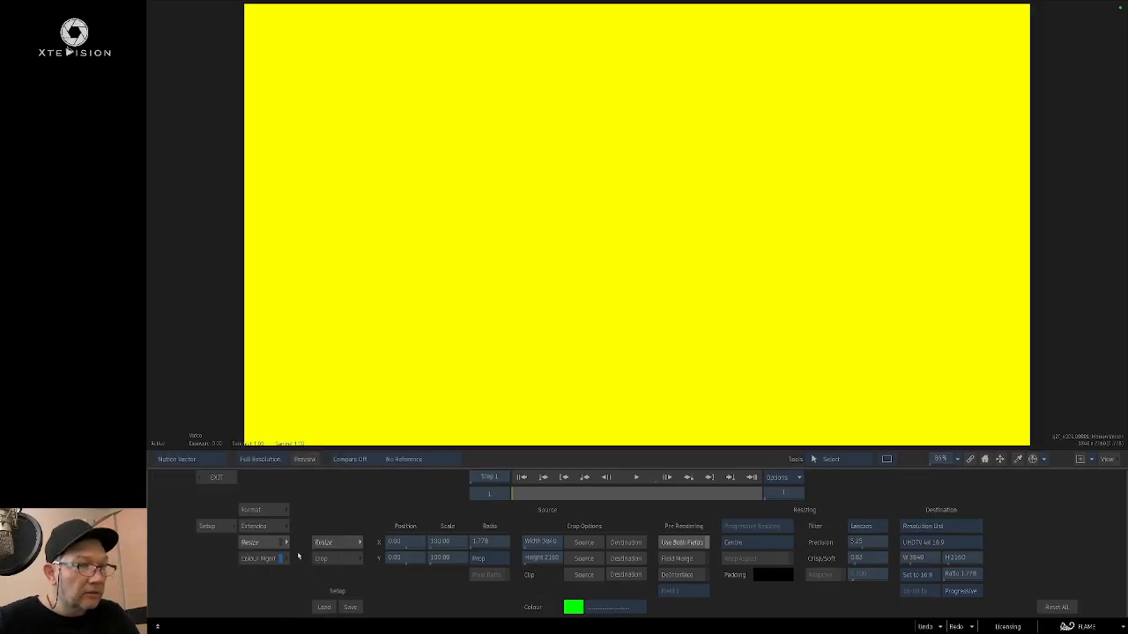
# Step: View the N file result and toggle colour management off and back on to compare the normals
pyautogui.click(192, 460)
pyautogui.moveTo(207, 475)
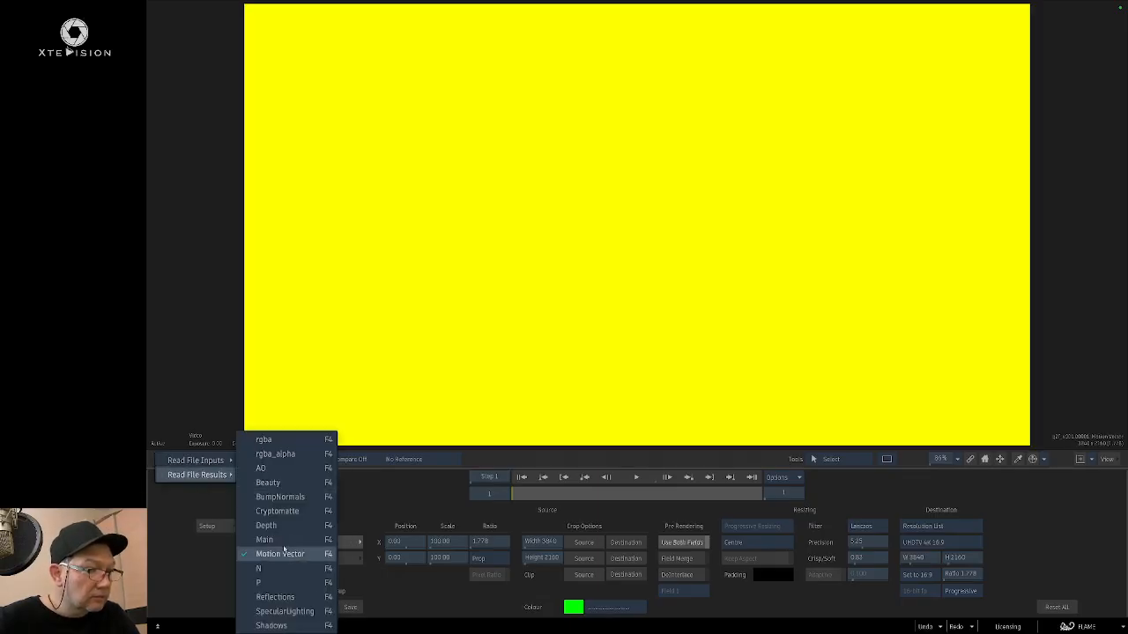
pyautogui.click(289, 570)
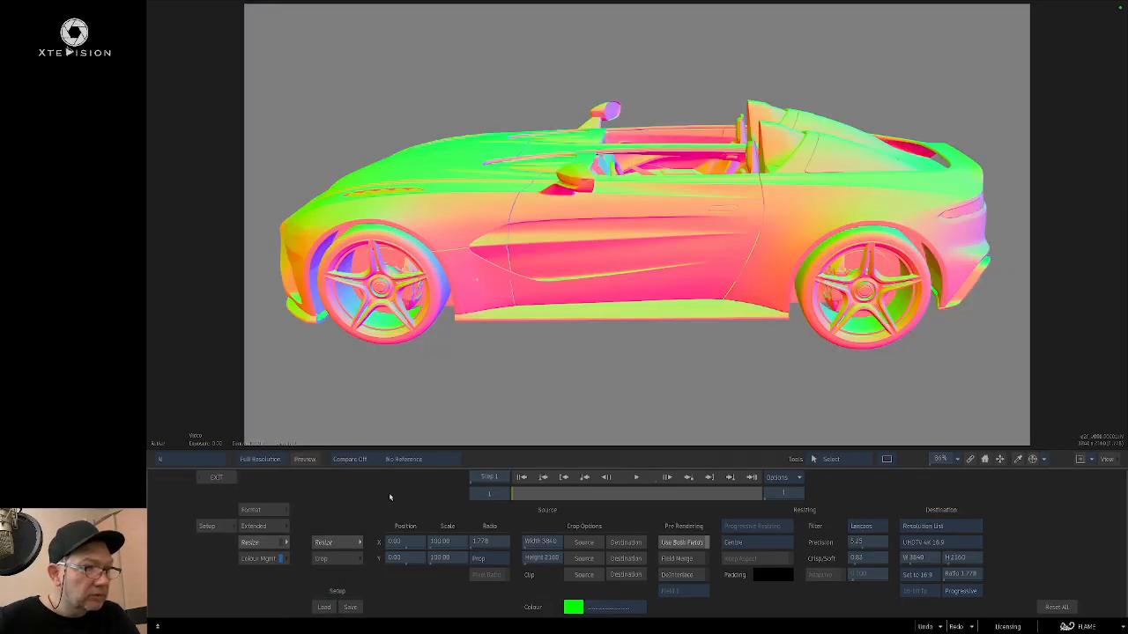
pyautogui.click(281, 559)
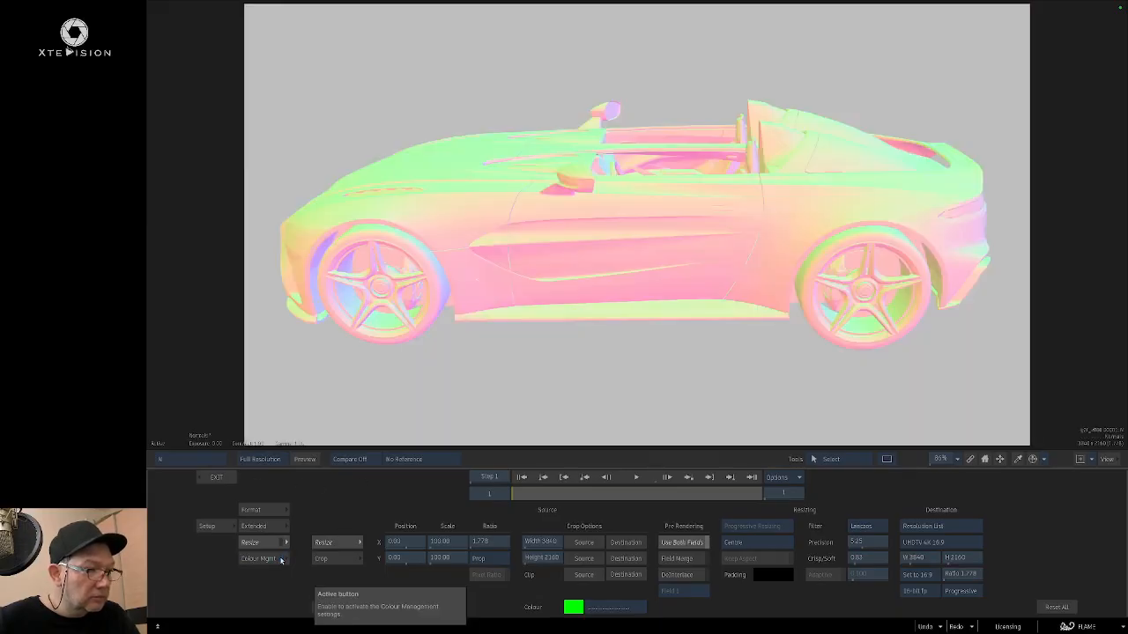
pyautogui.click(281, 560)
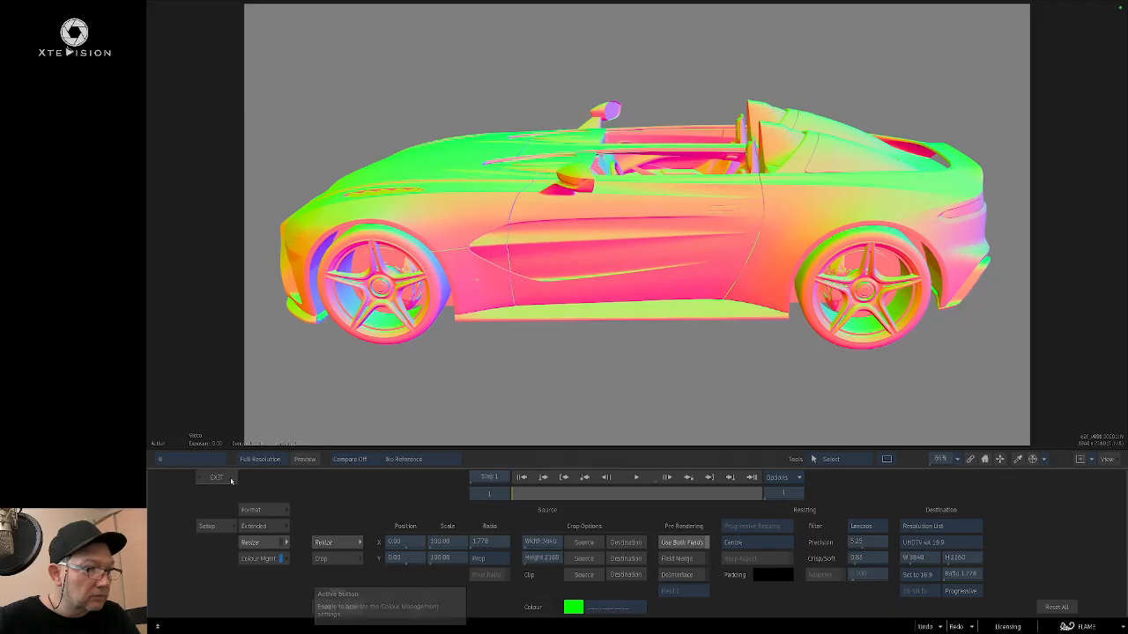
# Step: View the P and Reflections file results, exit the source editor and deselect the timeline segment
pyautogui.click(163, 459)
pyautogui.moveTo(202, 475)
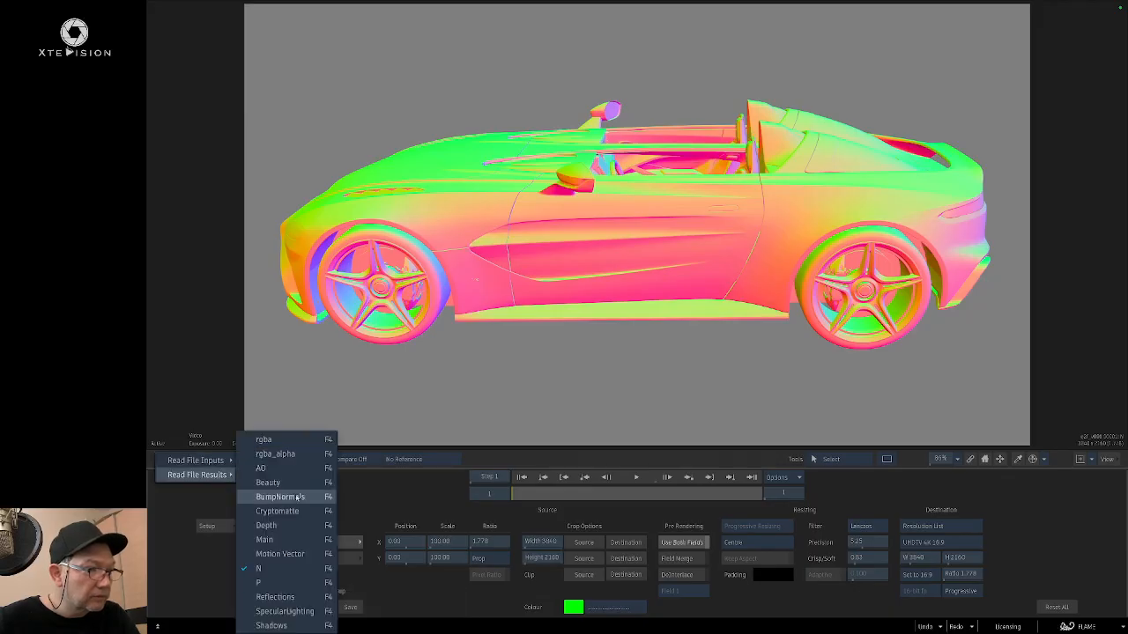
pyautogui.click(294, 583)
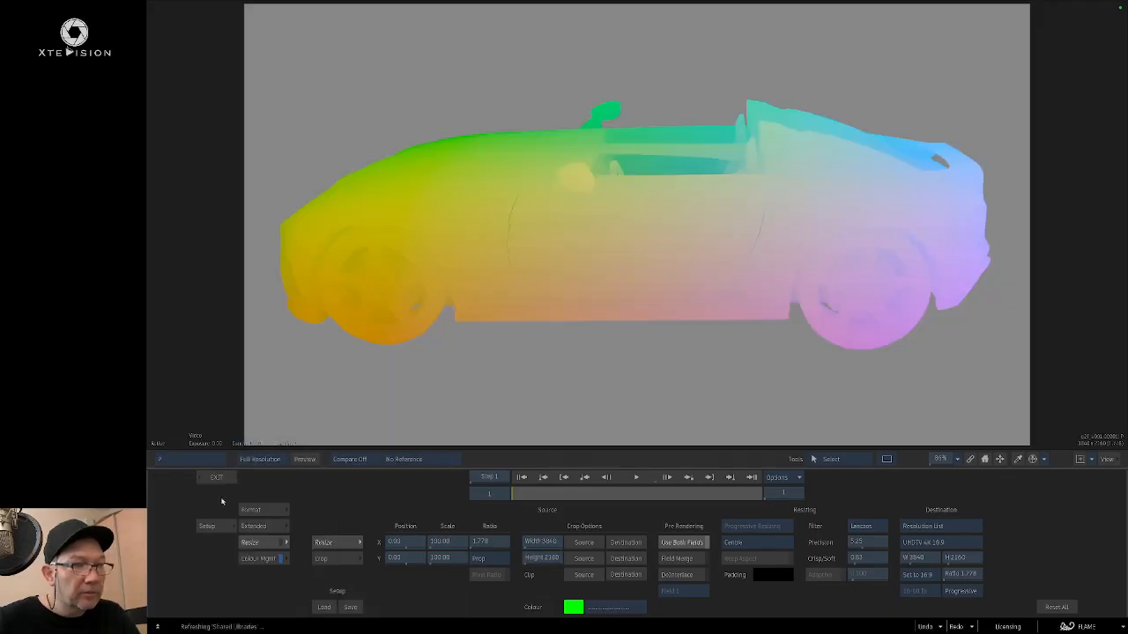
pyautogui.click(198, 461)
pyautogui.moveTo(201, 476)
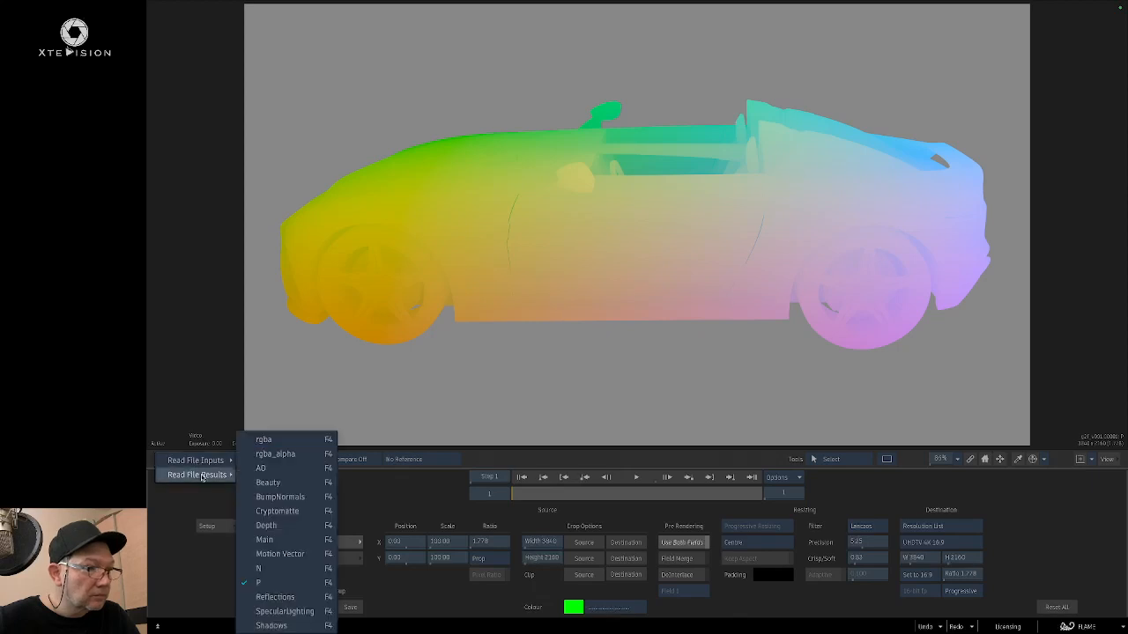
pyautogui.click(275, 597)
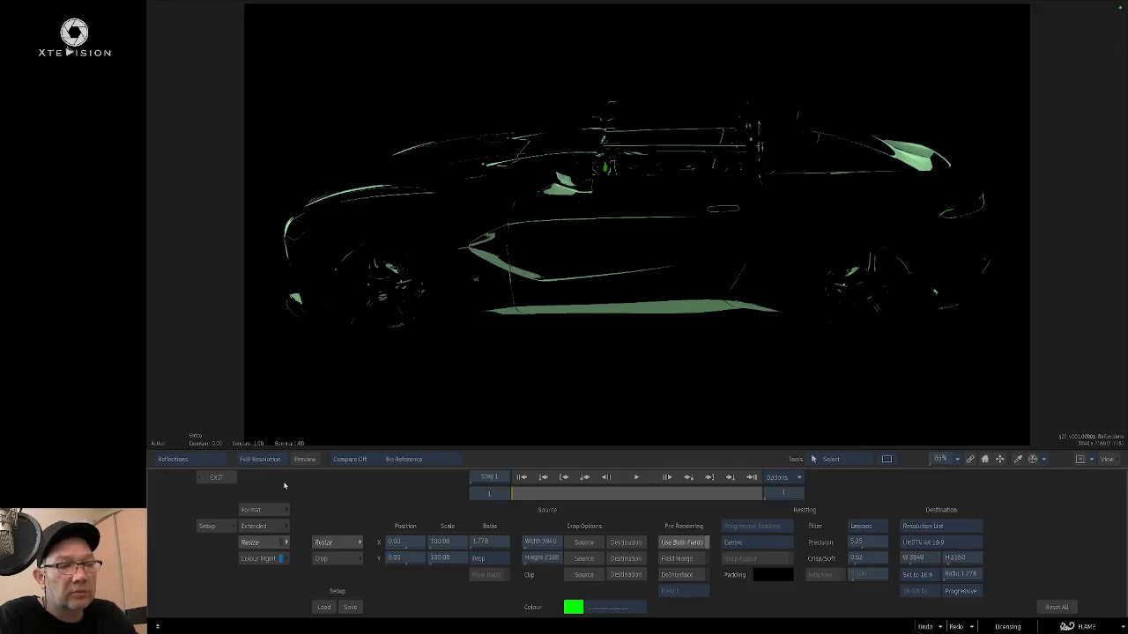
pyautogui.click(232, 478)
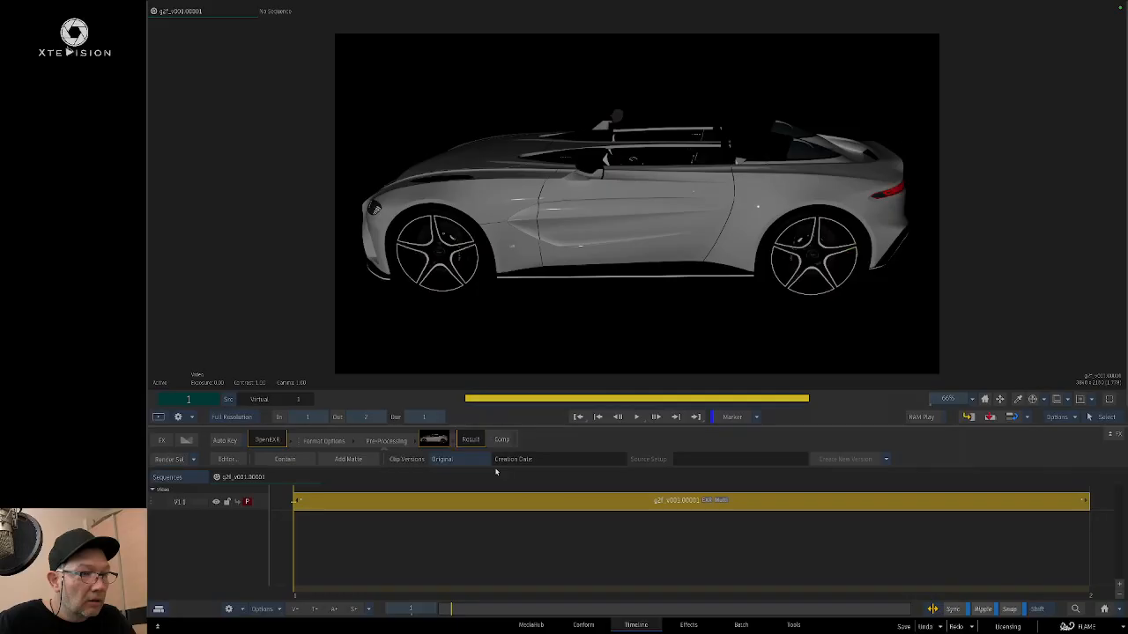
pyautogui.click(486, 569)
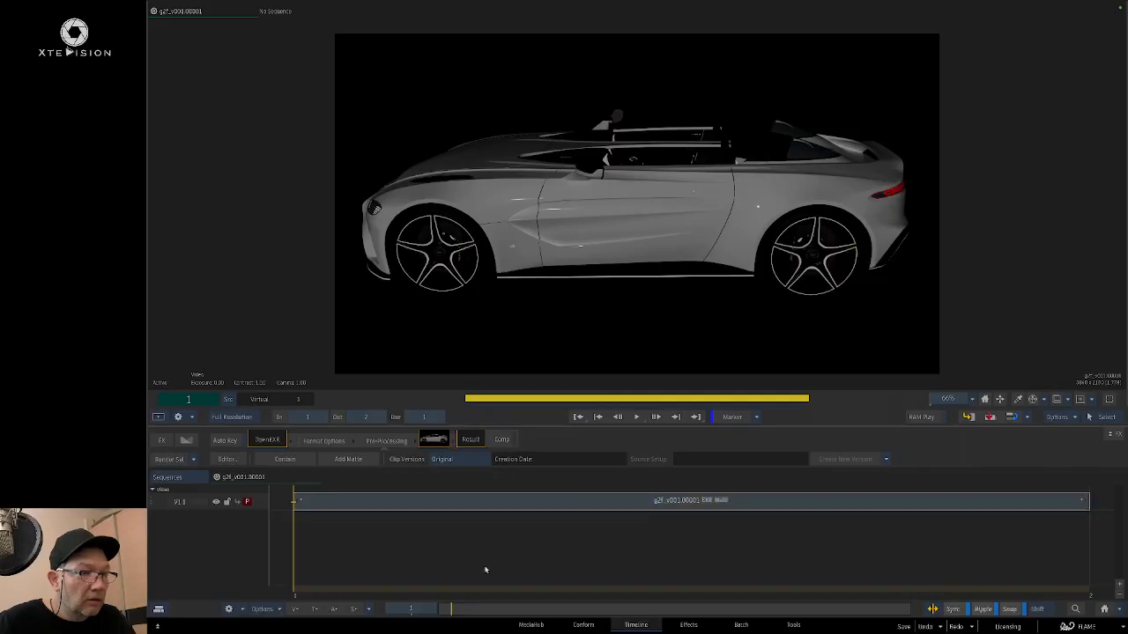
# Step: Return to the MediaHub and browse up from the comfla output folder to the MAC root
pyautogui.click(532, 625)
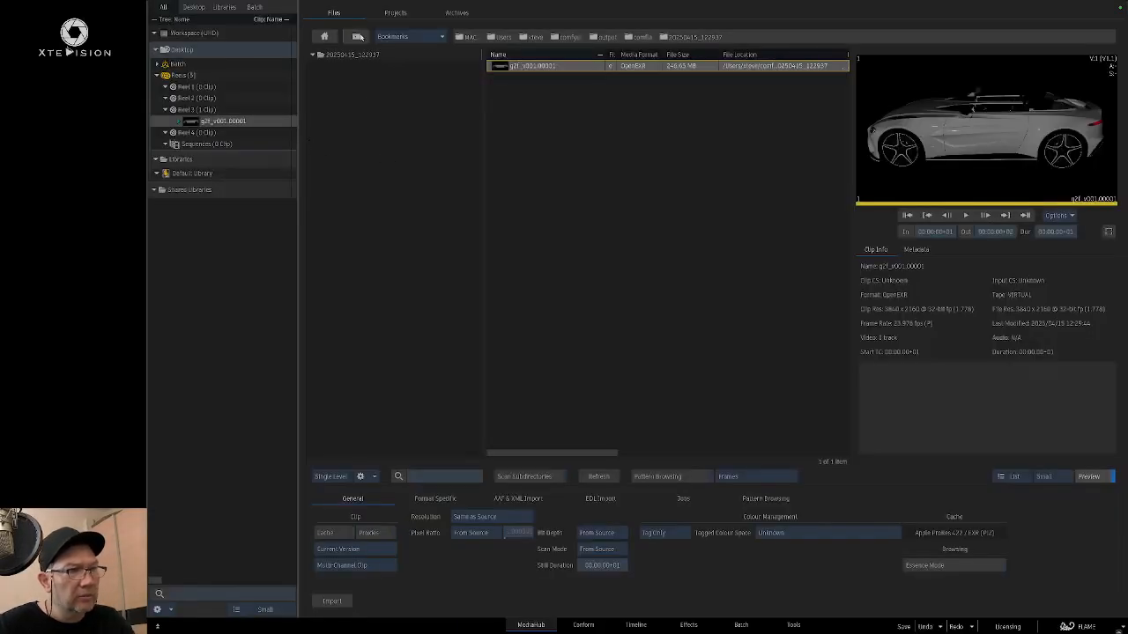
pyautogui.click(358, 36)
pyautogui.click(358, 36)
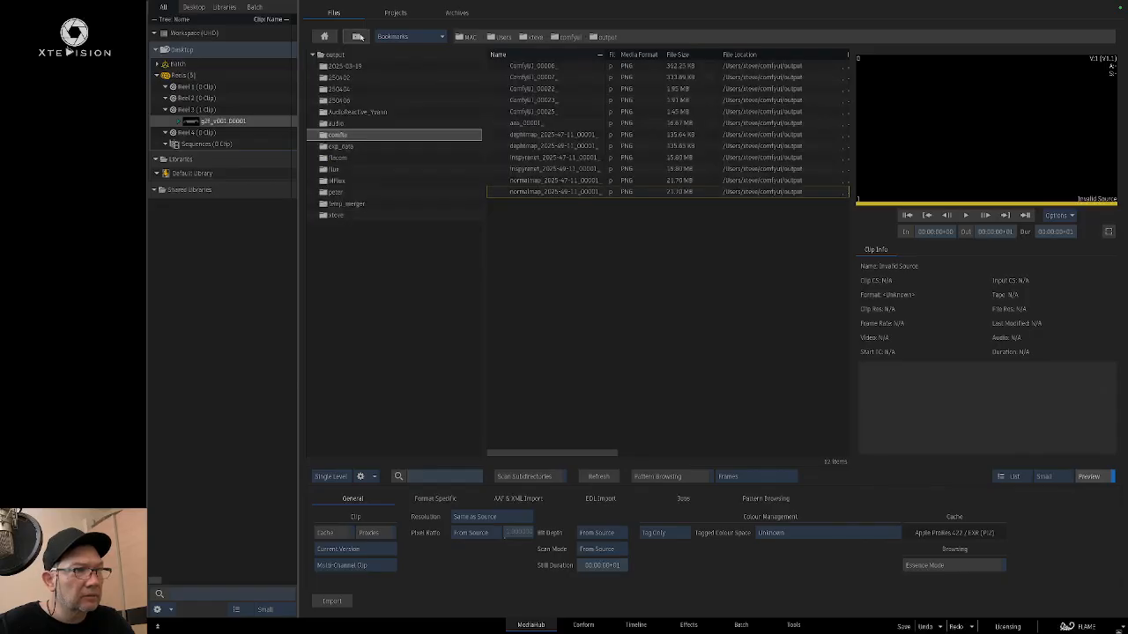
pyautogui.click(358, 36)
pyautogui.click(357, 36)
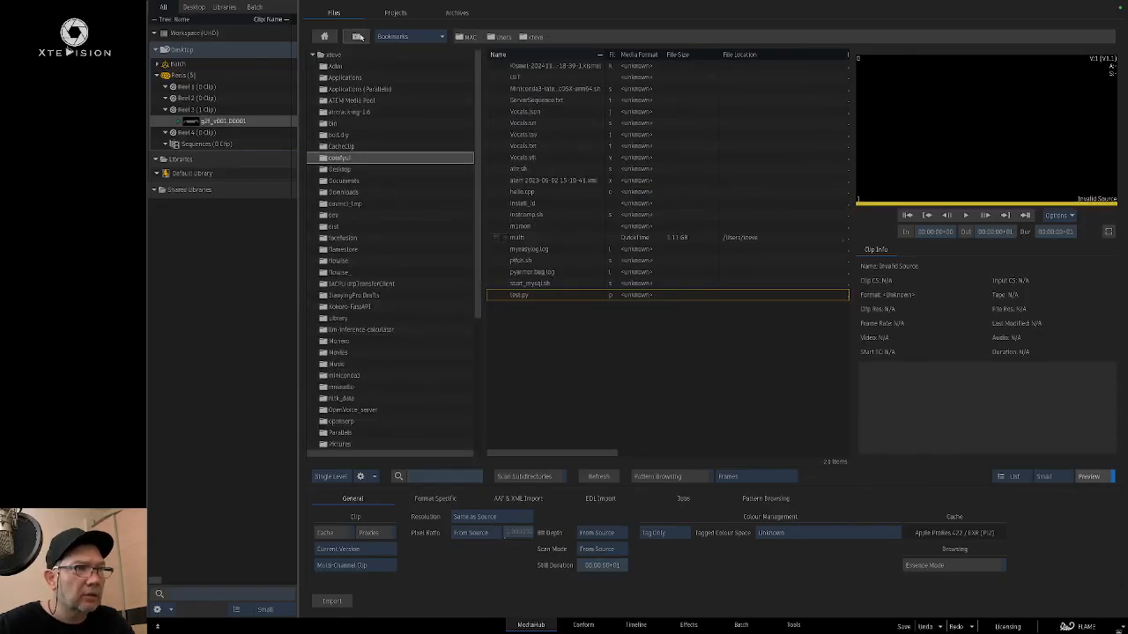
pyautogui.click(358, 37)
pyautogui.click(357, 37)
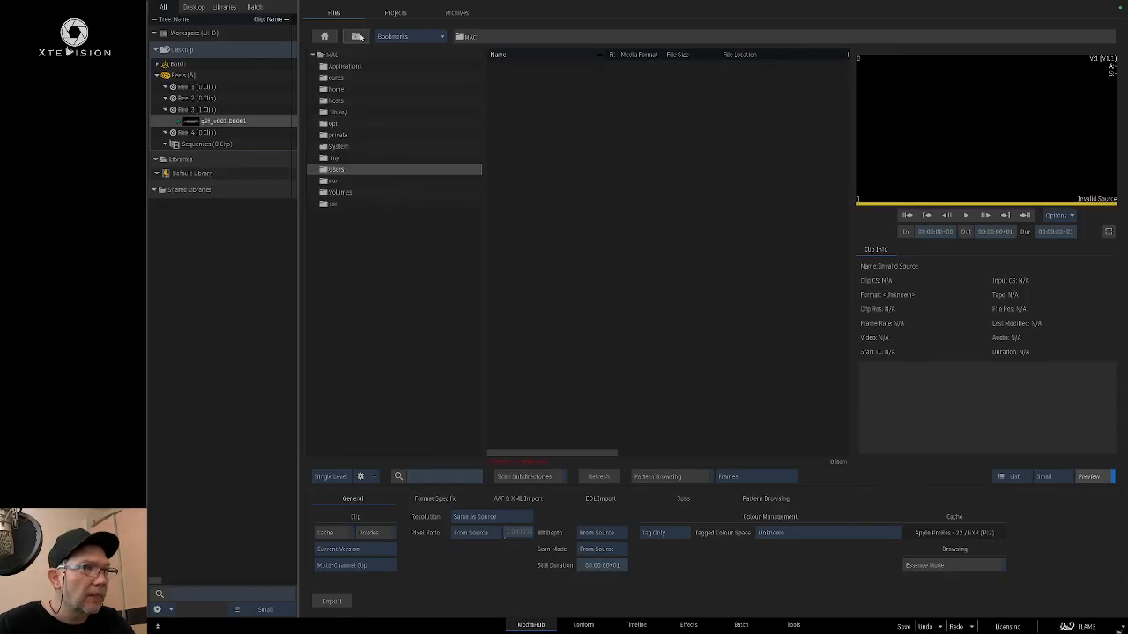
pyautogui.click(410, 36)
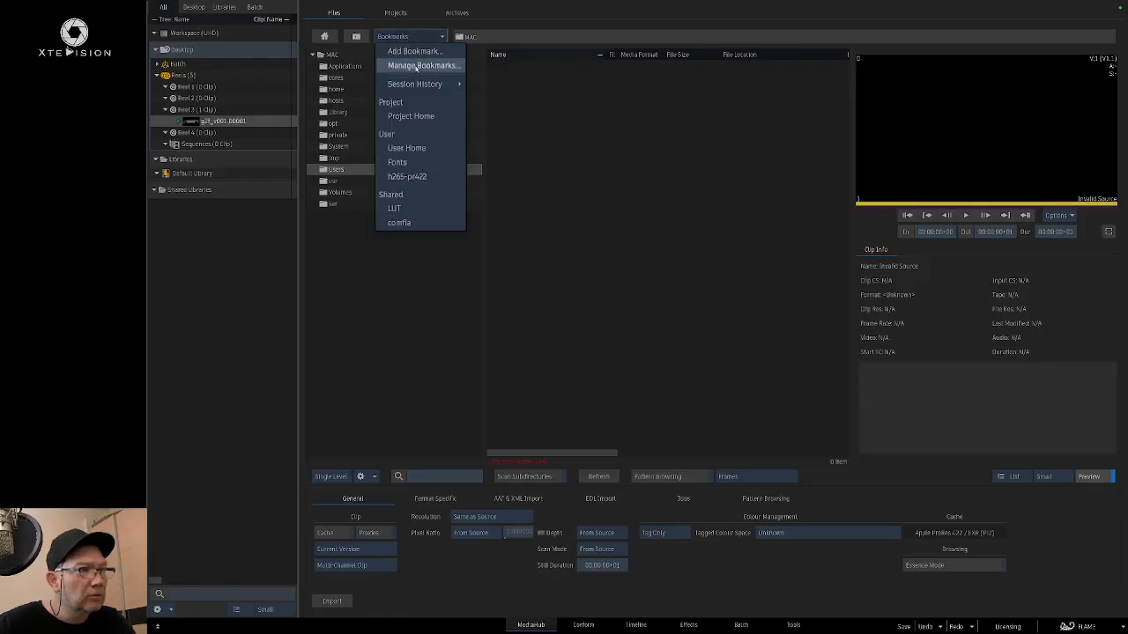
pyautogui.click(403, 240)
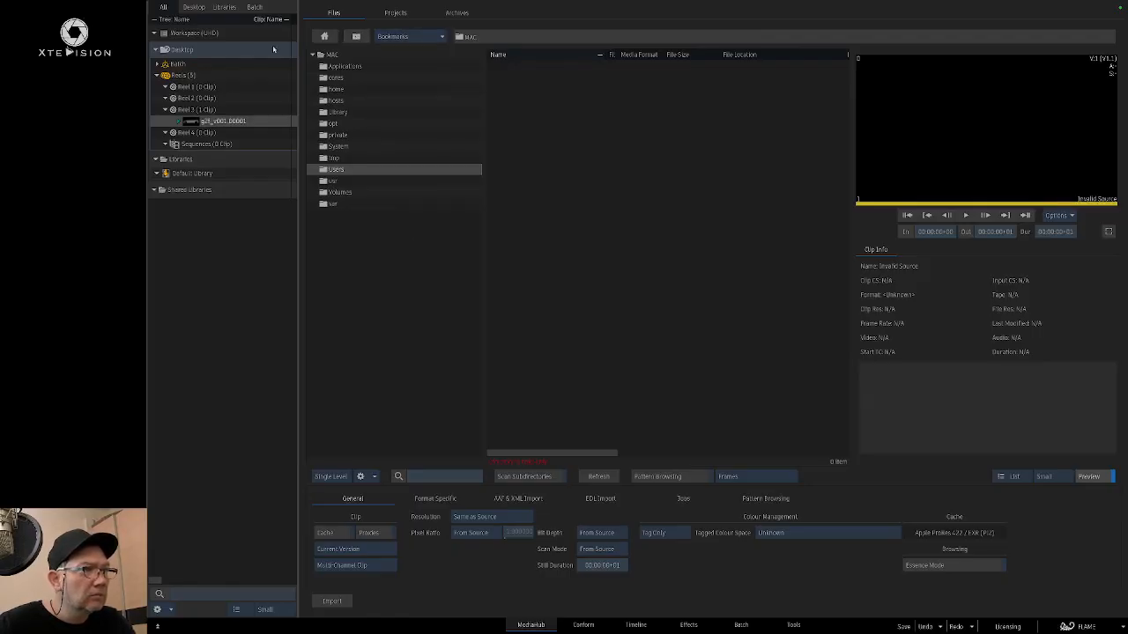
# Step: Open the footage folder on the 12T drive under Volumes
pyautogui.doubleClick(365, 191)
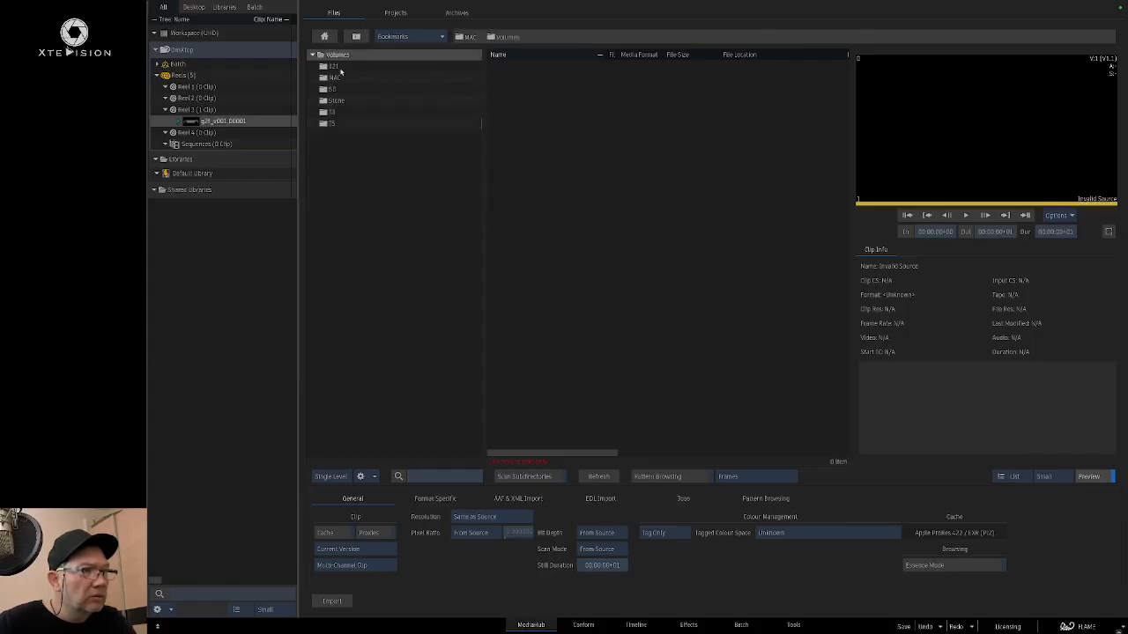
pyautogui.doubleClick(342, 68)
pyautogui.doubleClick(341, 79)
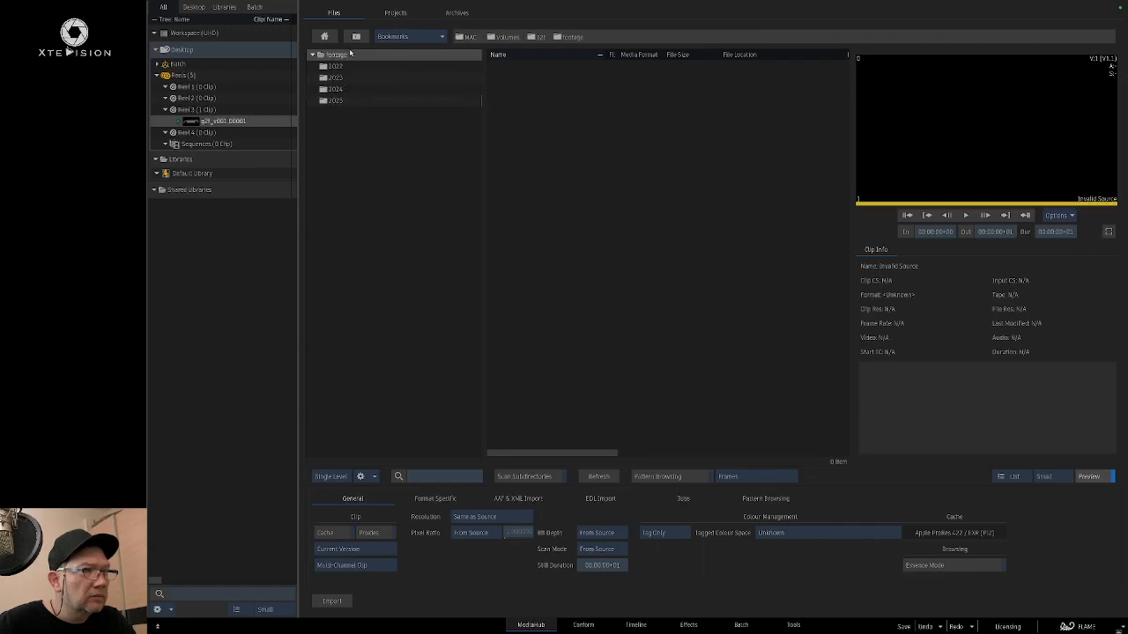
# Step: Look into the 2022, 2023 and 2024 subfolders and return to the footage folder
pyautogui.doubleClick(341, 67)
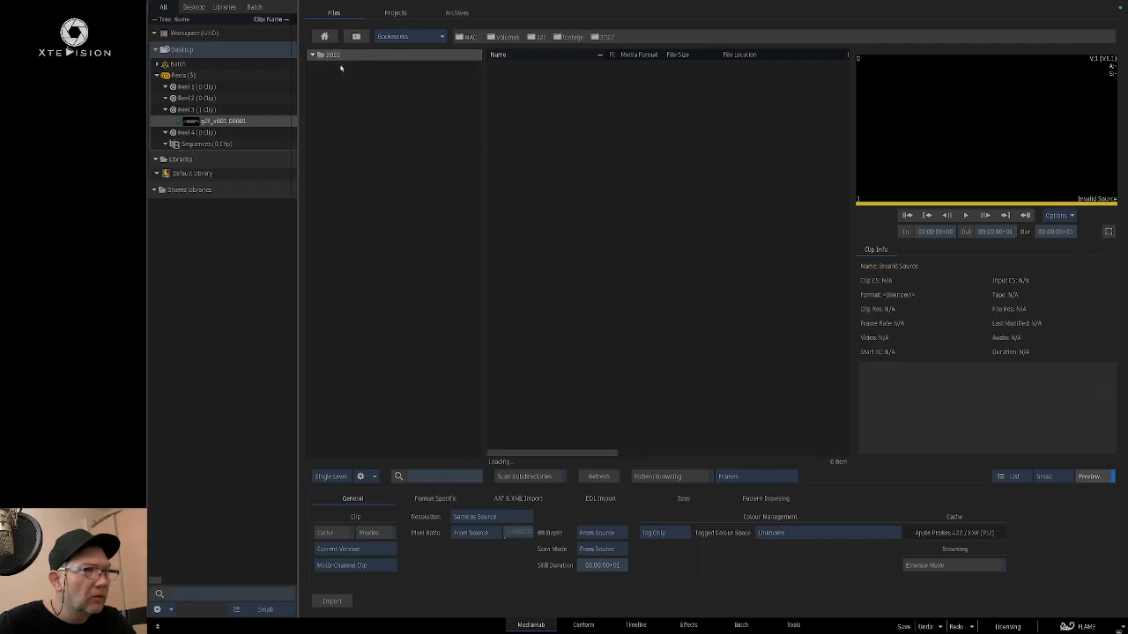
pyautogui.click(356, 36)
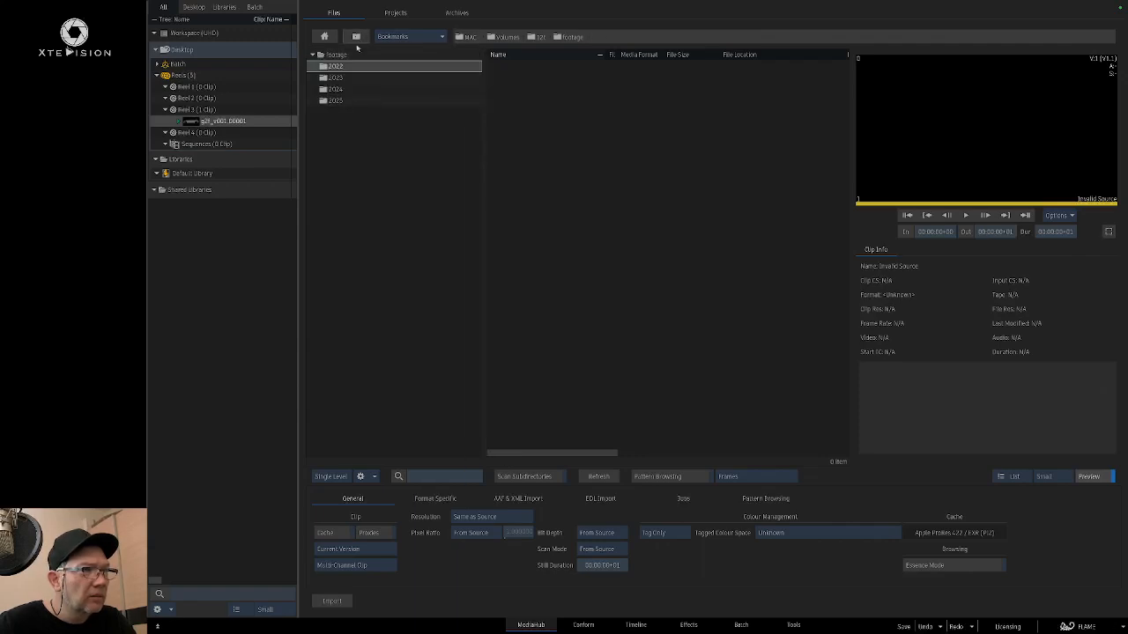
pyautogui.doubleClick(353, 79)
pyautogui.click(356, 36)
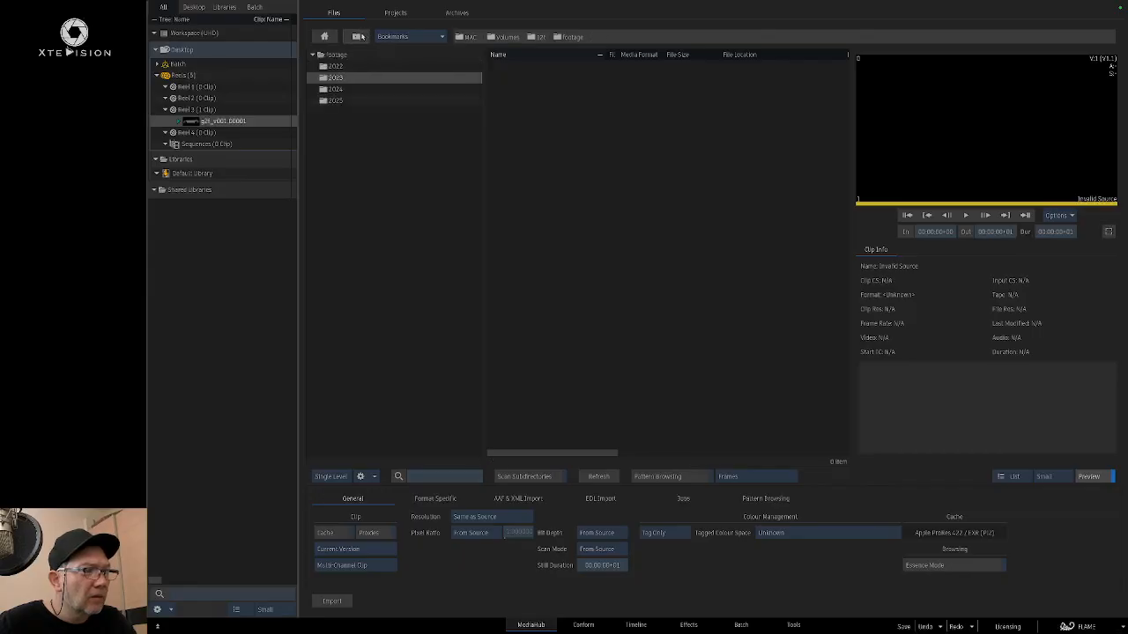
pyautogui.click(350, 89)
pyautogui.doubleClick(351, 89)
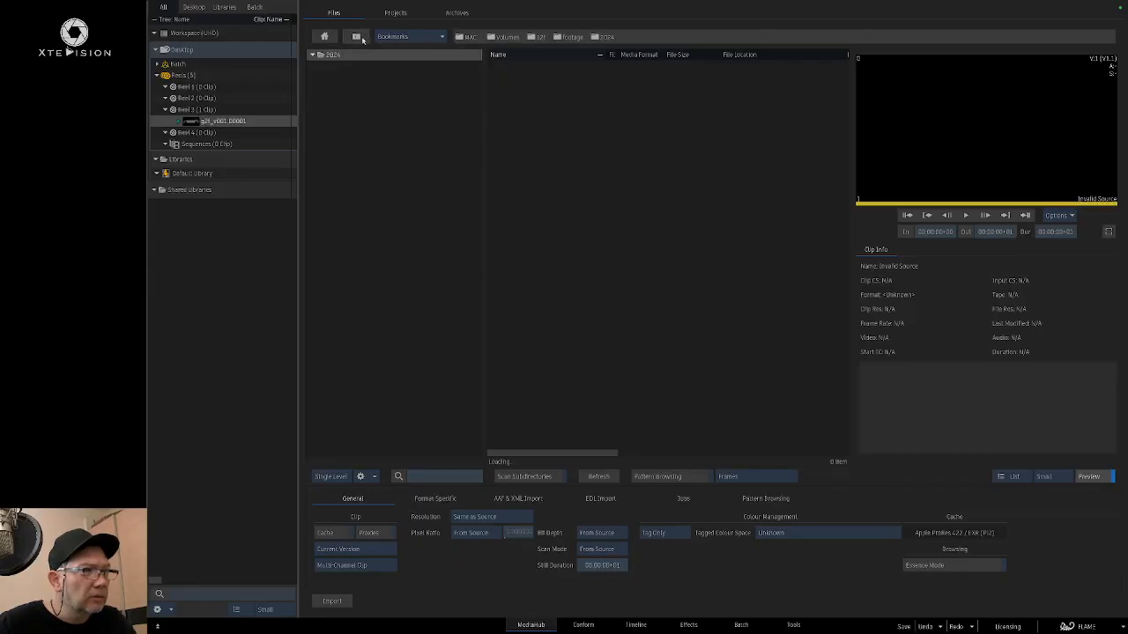
pyautogui.click(356, 36)
pyautogui.click(356, 36)
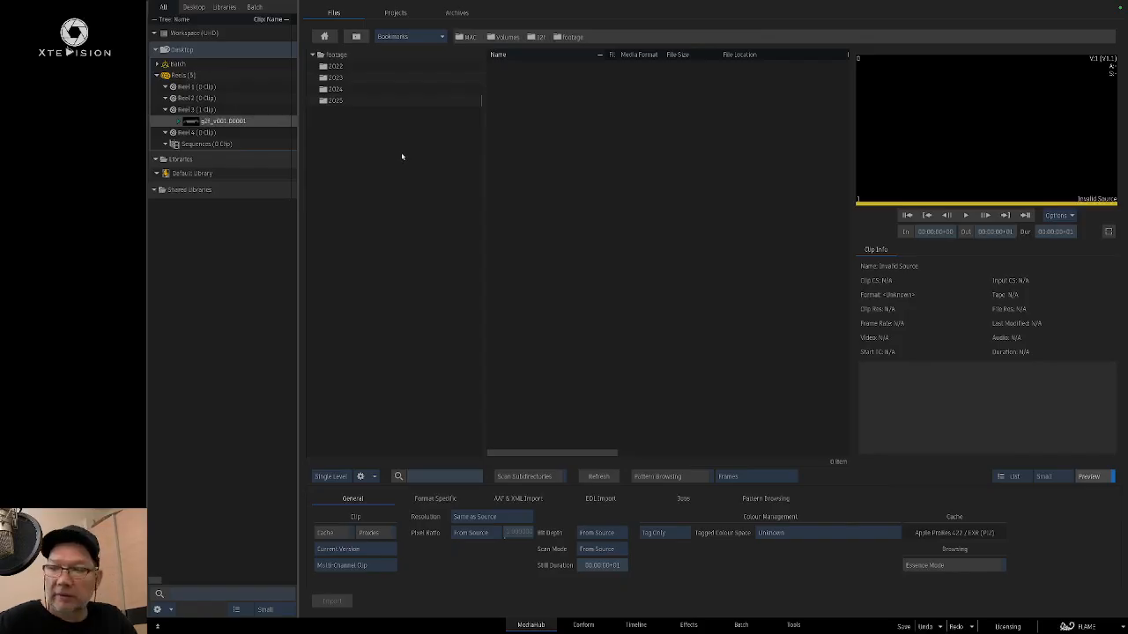
# Step: Open the 101_FUJI folder inside the 2023-01-26 shoot folder of the 2023 footage
pyautogui.doubleClick(356, 81)
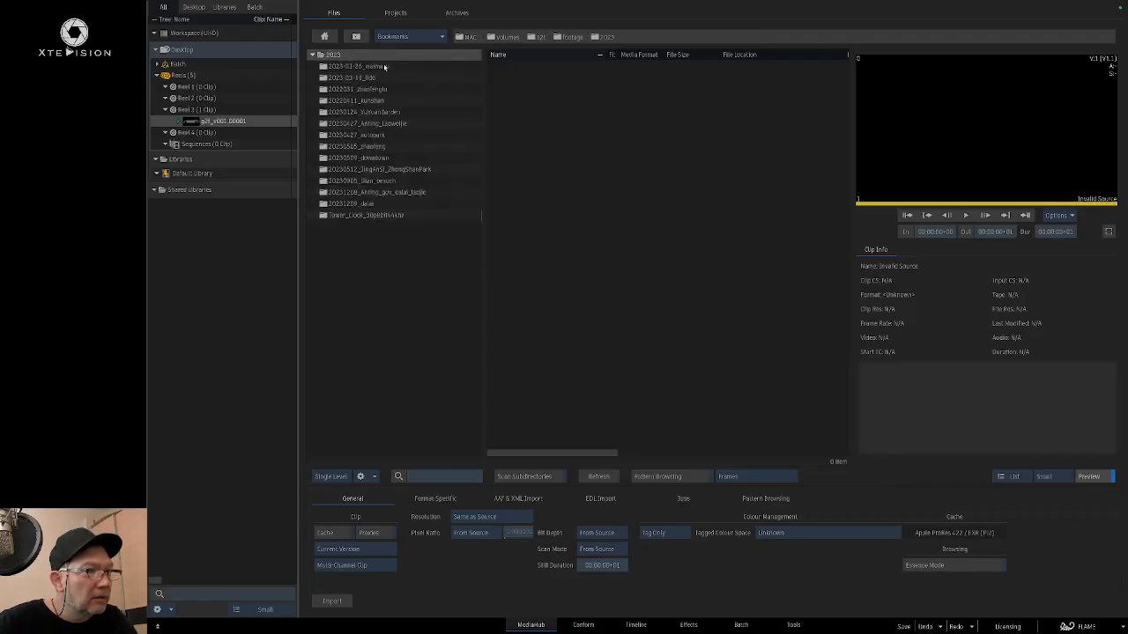
pyautogui.doubleClick(385, 66)
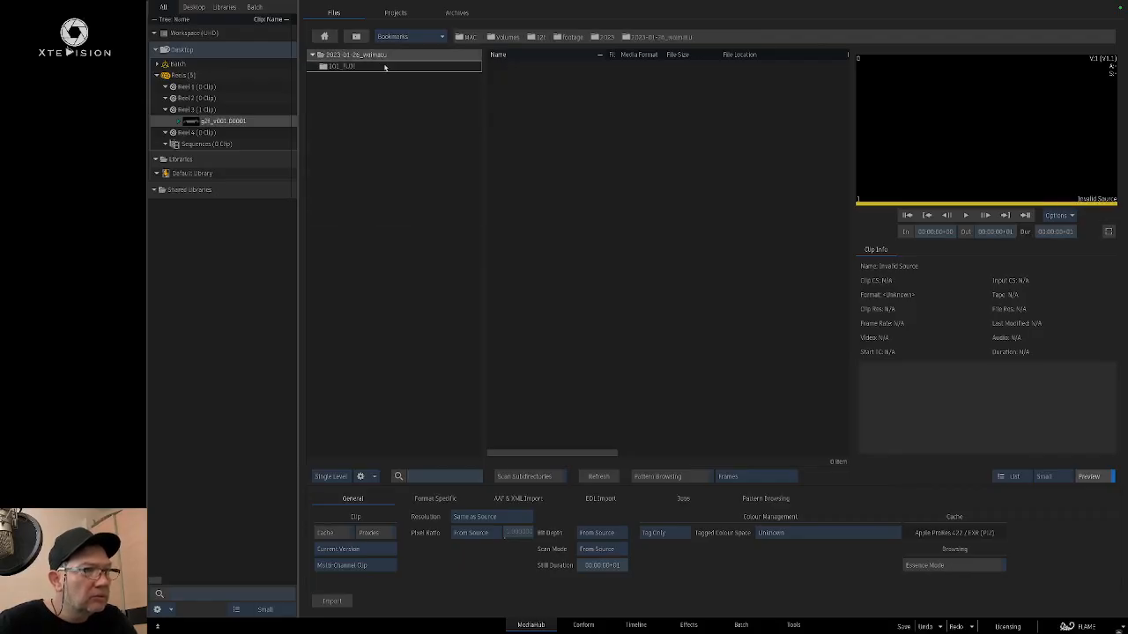
pyautogui.doubleClick(380, 70)
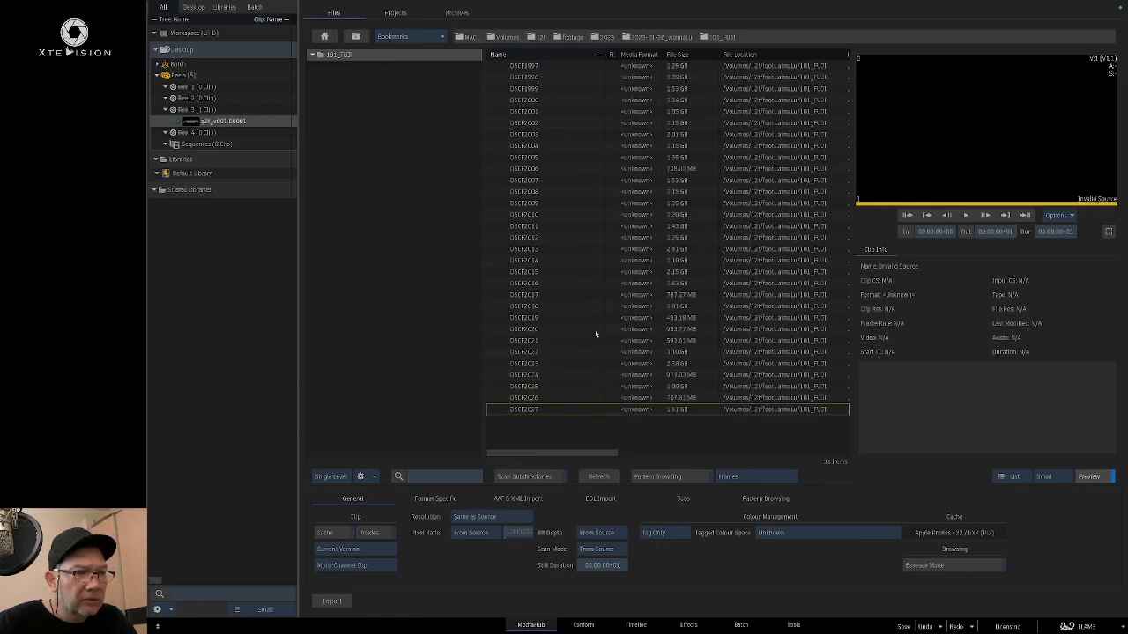
# Step: Import the DSCF2026 clip from the 101_FUJI folder through the H.265 HEVC import option
pyautogui.click(533, 397)
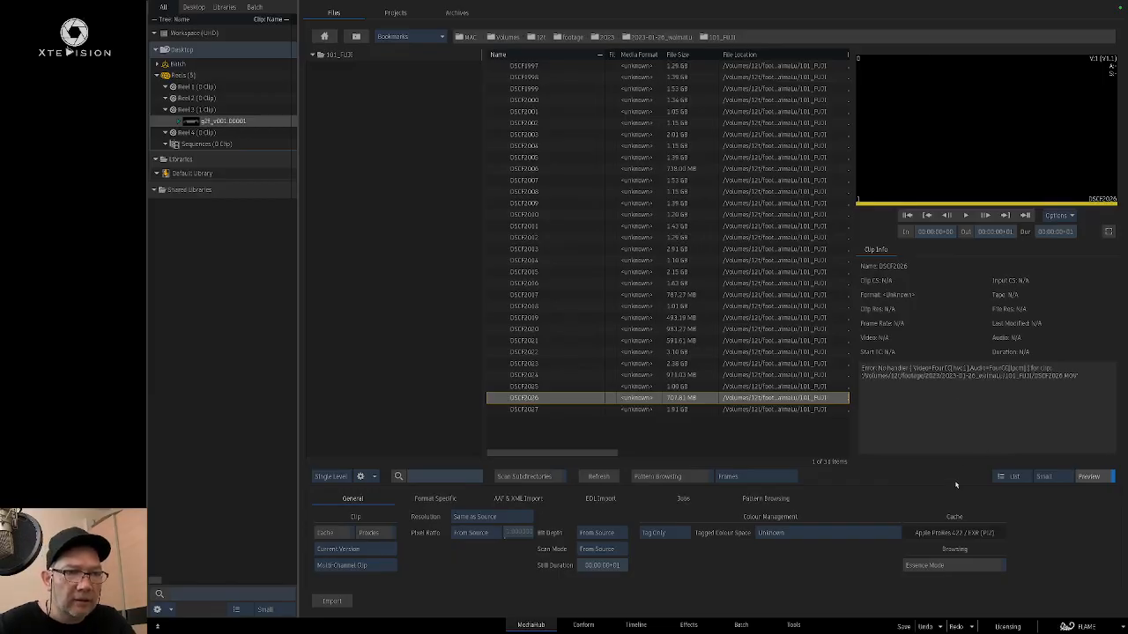
pyautogui.rightClick(539, 400)
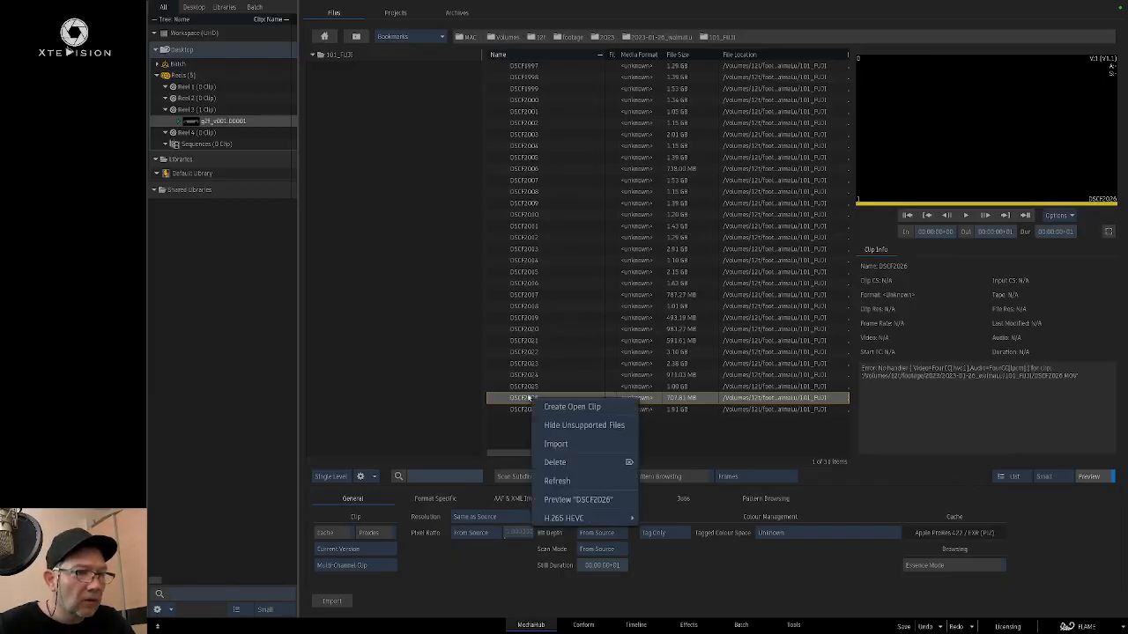
pyautogui.moveTo(607, 517)
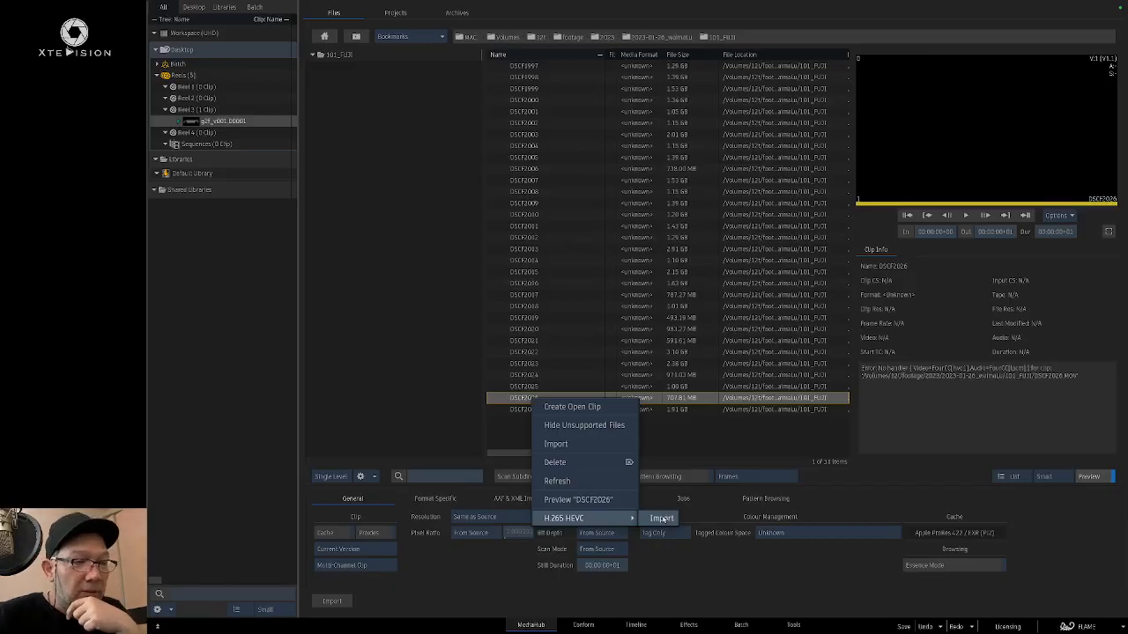
pyautogui.click(662, 518)
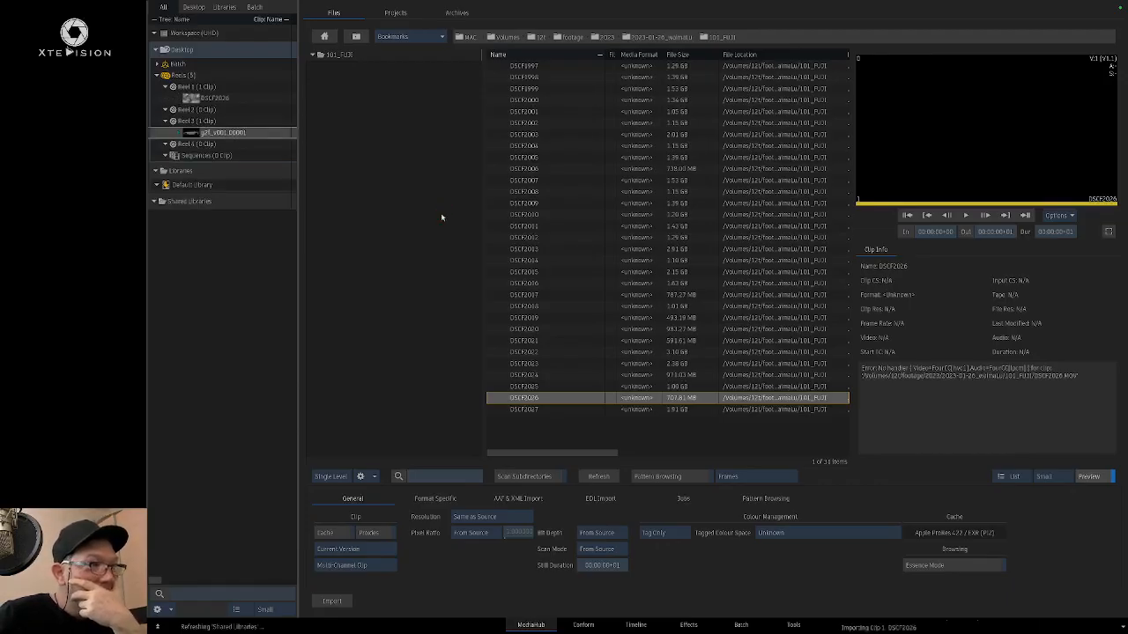
# Step: Open the imported DSCF2026 clip from Reel 1 in the timeline and play through it to its end
pyautogui.doubleClick(225, 99)
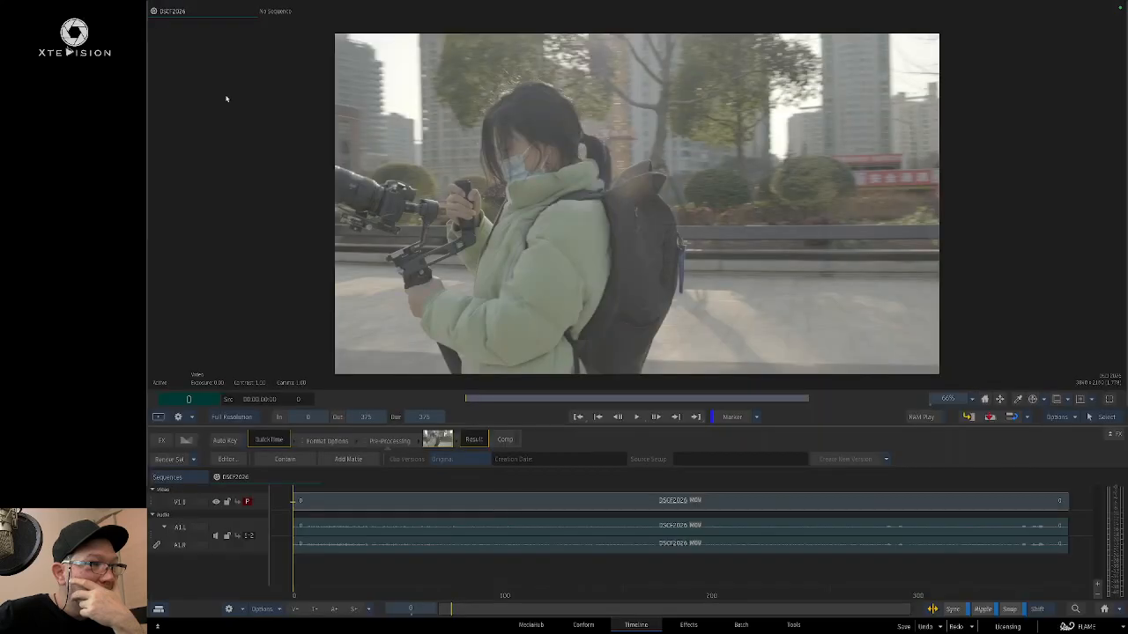
pyautogui.moveTo(499, 399); pyautogui.dragTo(651, 404)
pyautogui.moveTo(781, 274)
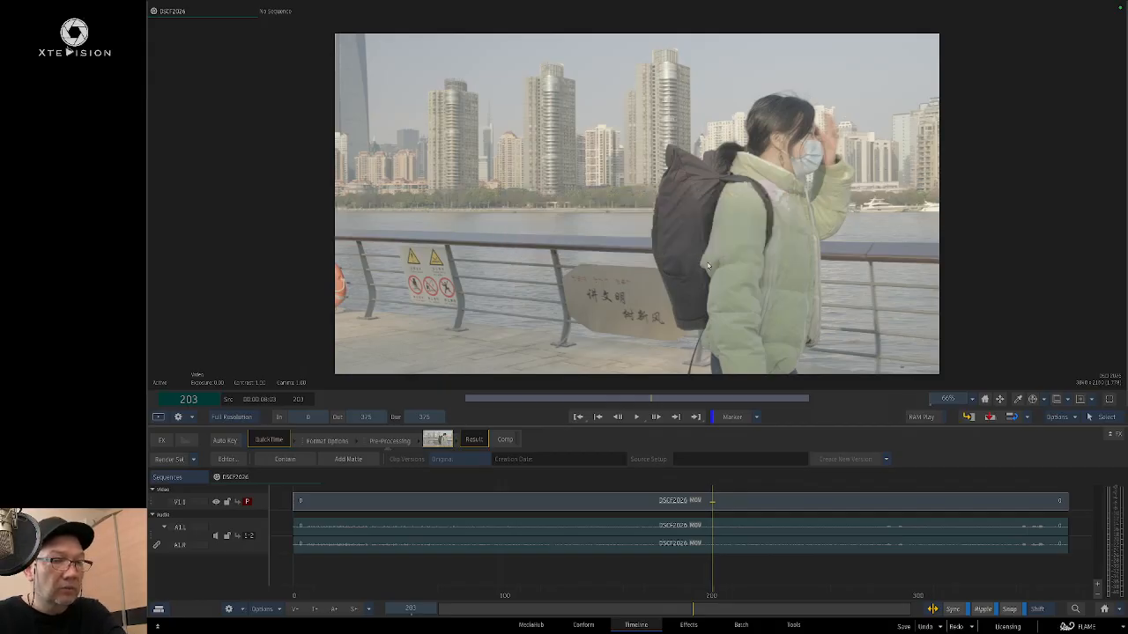
pyautogui.press('space')
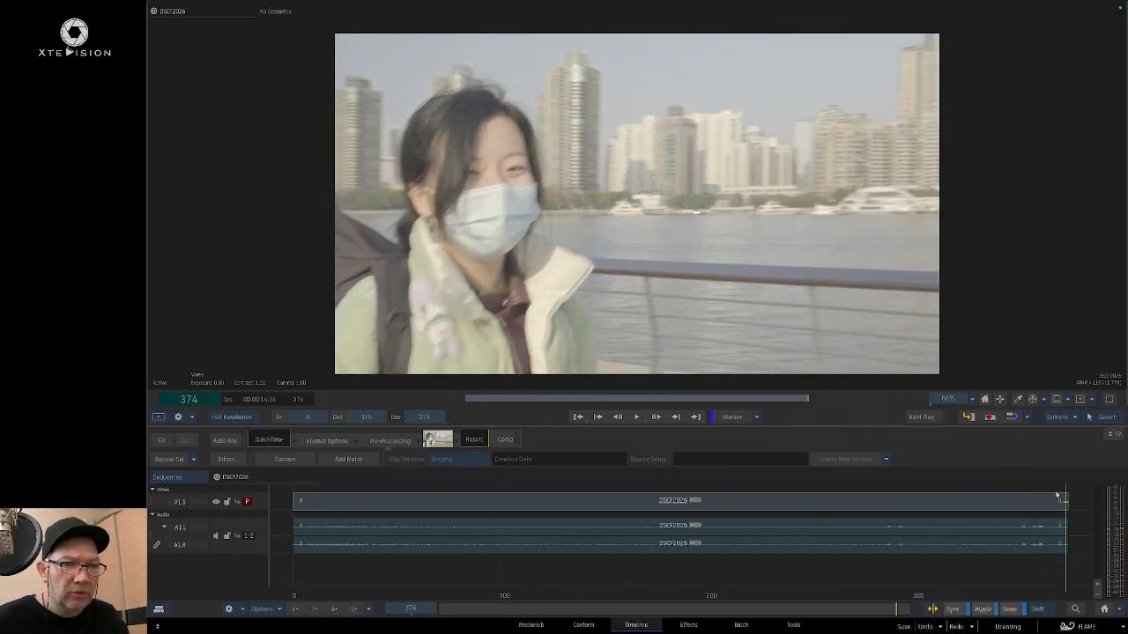
# Step: Try trimming the end of DSCF2026 to its first 100 frames and scrub through the remaining section
pyautogui.moveTo(1068, 502); pyautogui.dragTo(486, 517)
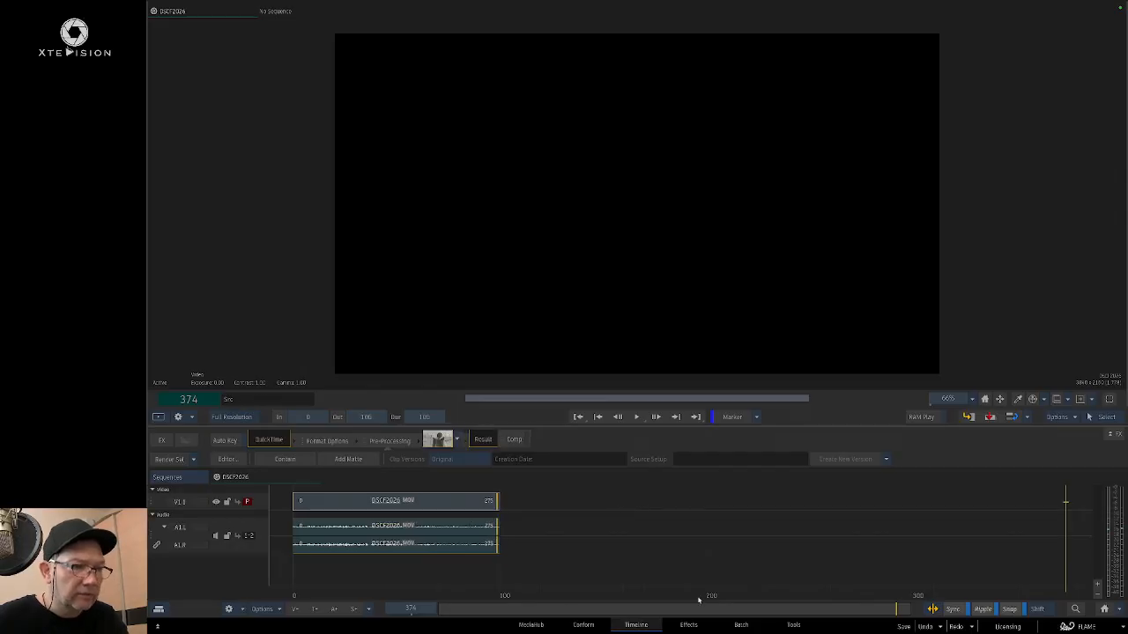
pyautogui.moveTo(457, 592); pyautogui.dragTo(375, 596)
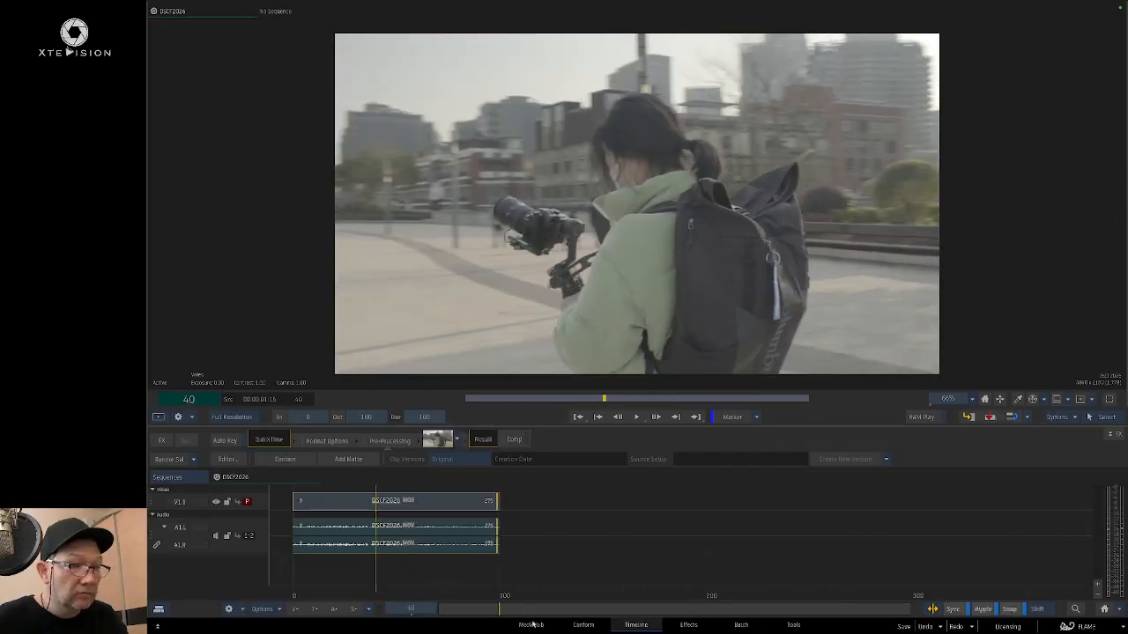
pyautogui.moveTo(581, 609); pyautogui.dragTo(505, 538)
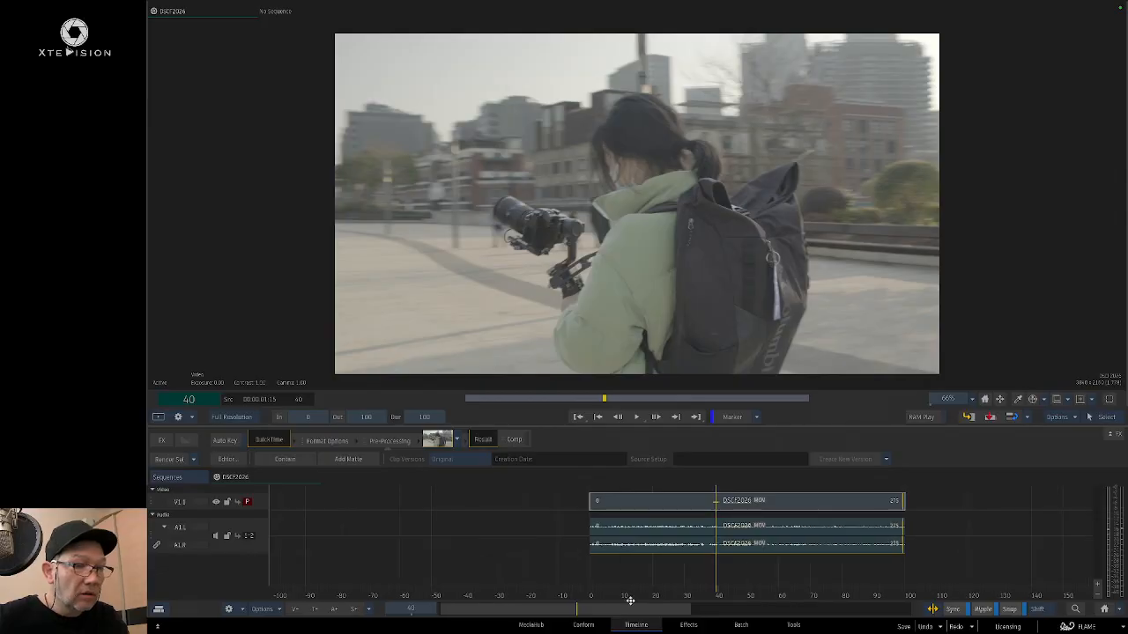
pyautogui.moveTo(609, 596); pyautogui.dragTo(851, 603)
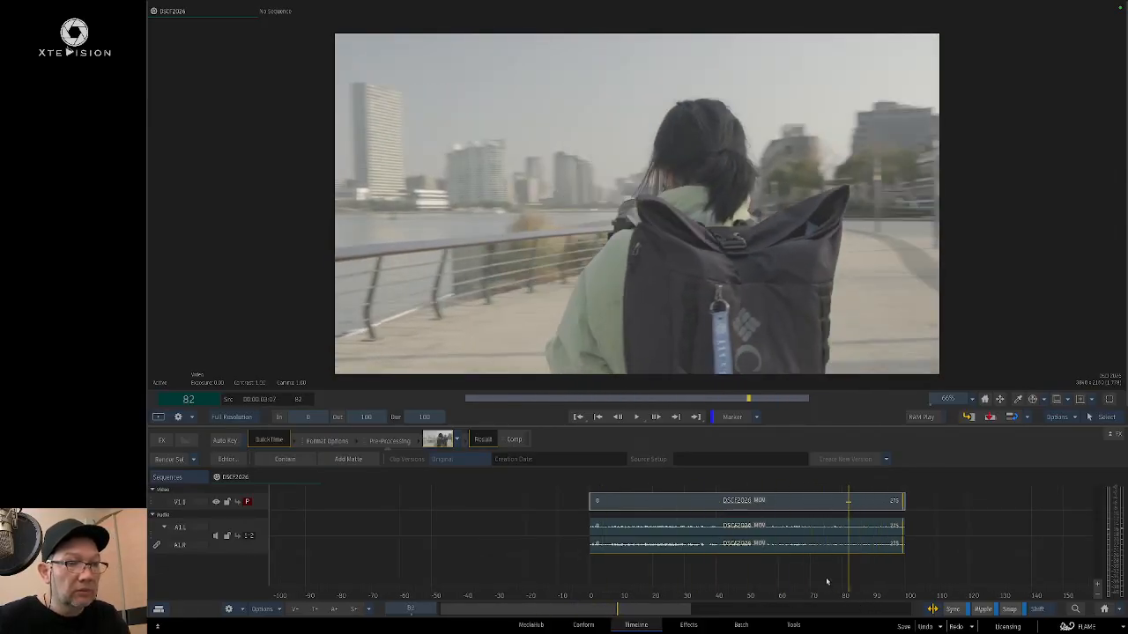
pyautogui.click(753, 502)
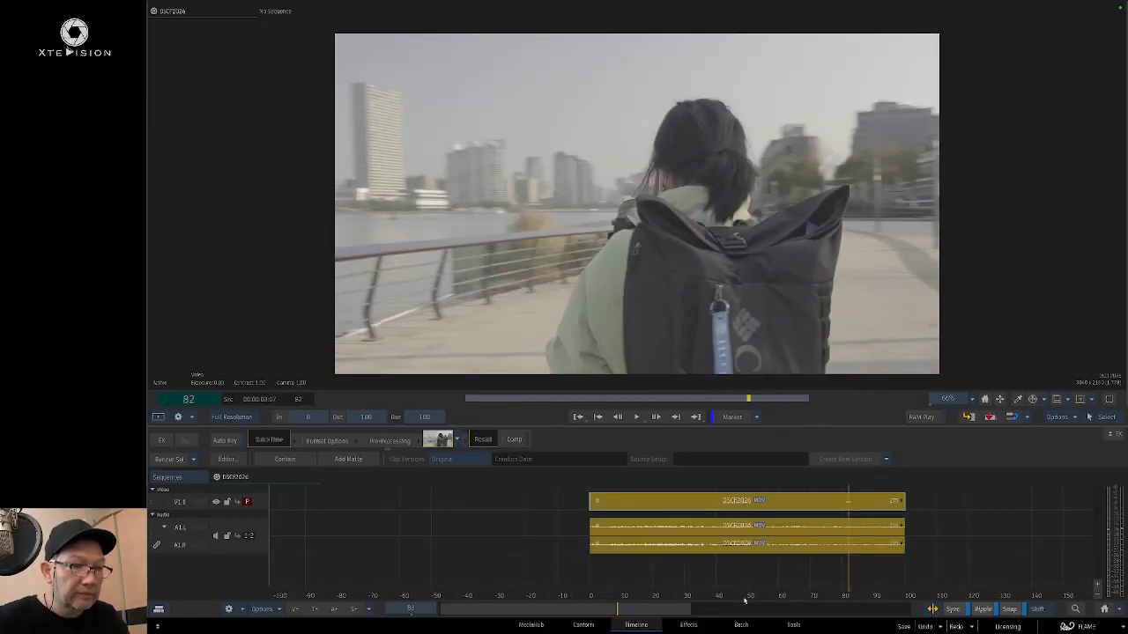
# Step: Extend the end of the DSCF2026 segment back out to about its full length
pyautogui.moveTo(899, 501); pyautogui.dragTo(1086, 502)
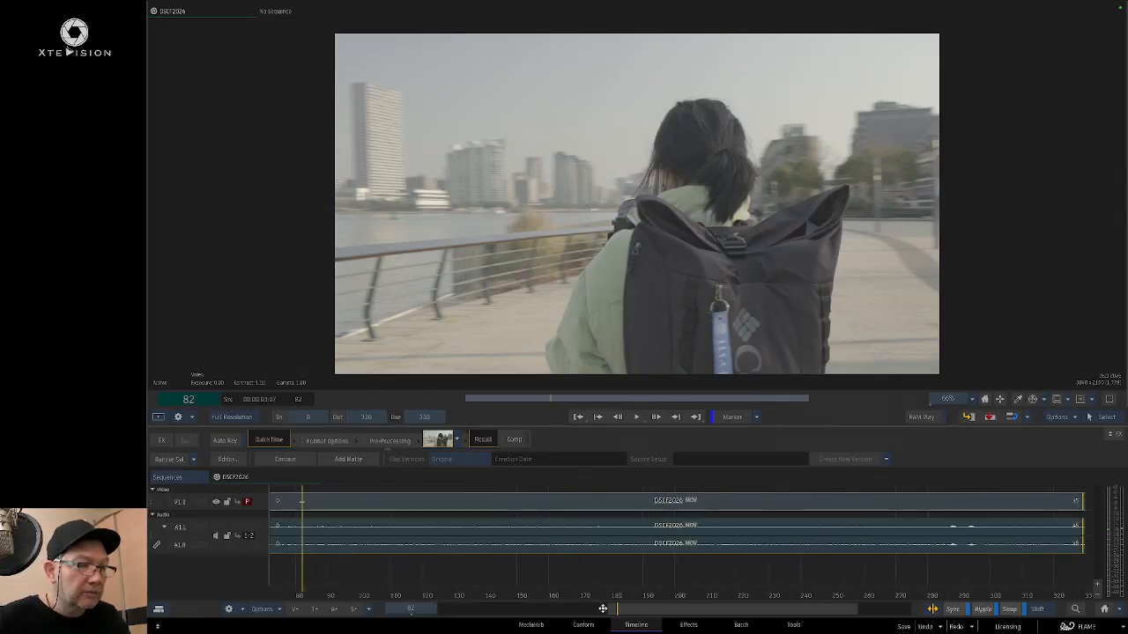
pyautogui.moveTo(619, 609); pyautogui.dragTo(469, 609)
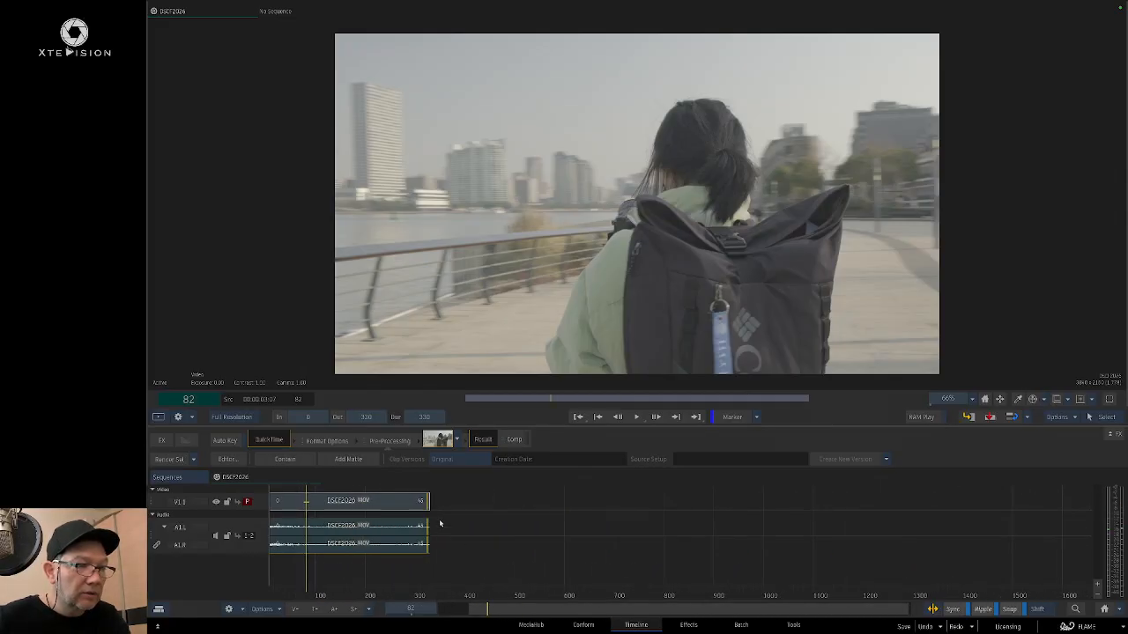
pyautogui.moveTo(428, 523); pyautogui.dragTo(926, 488)
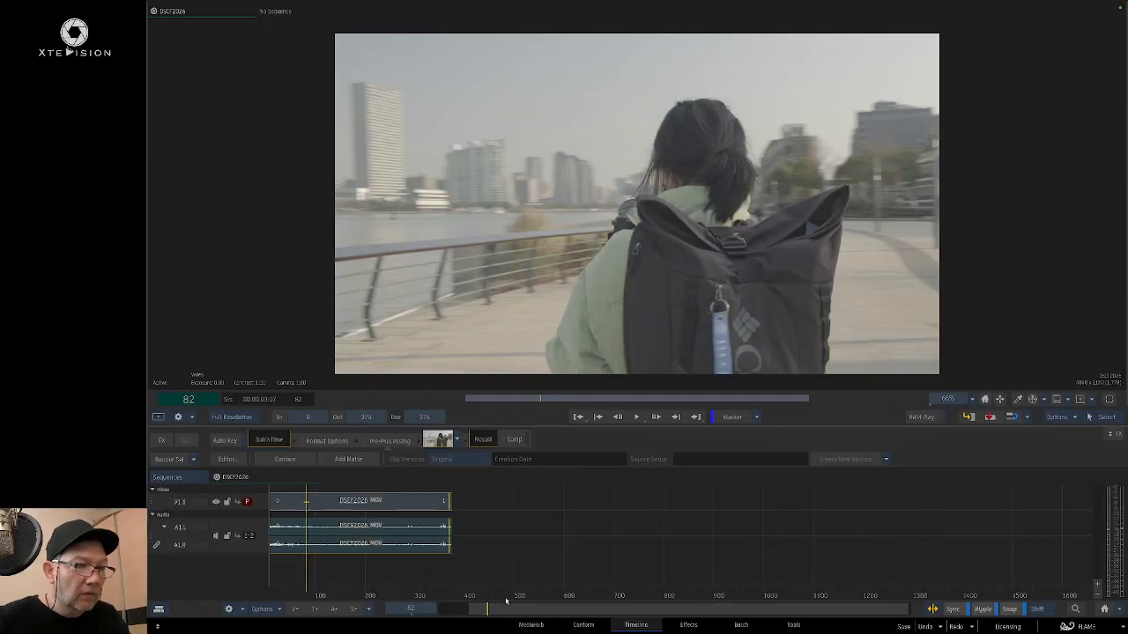
# Step: Trim the DSCF2026 segment to the closer shot by the river, starting at frame 271 and ending at frame 344
pyautogui.moveTo(501, 609); pyautogui.dragTo(561, 599)
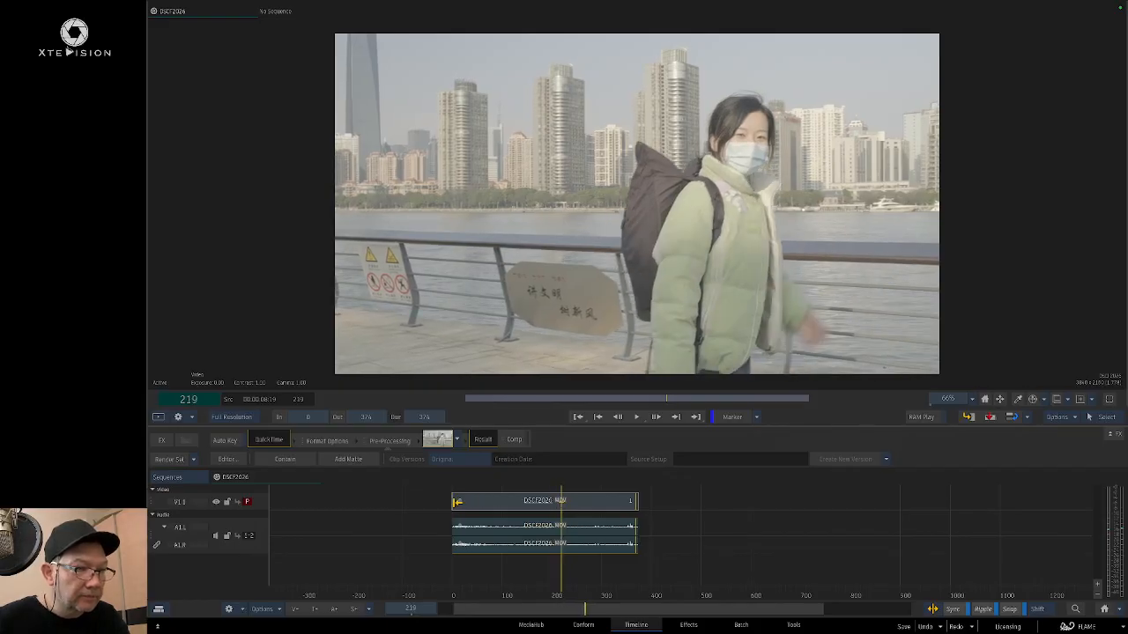
pyautogui.moveTo(456, 502); pyautogui.dragTo(593, 502)
pyautogui.click(495, 596)
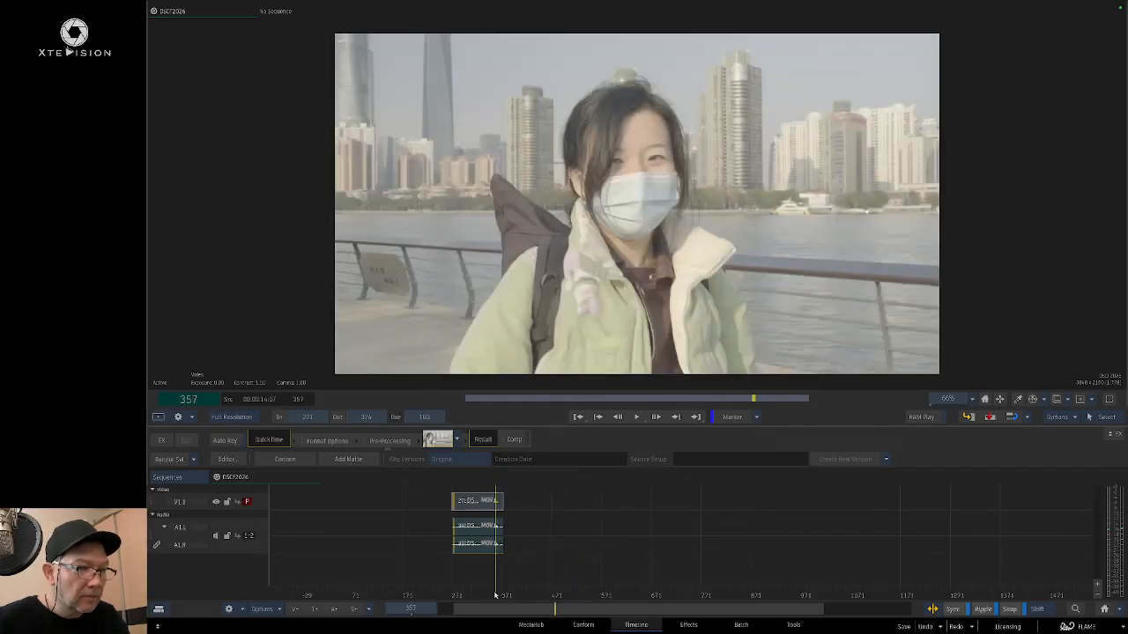
pyautogui.press('space')
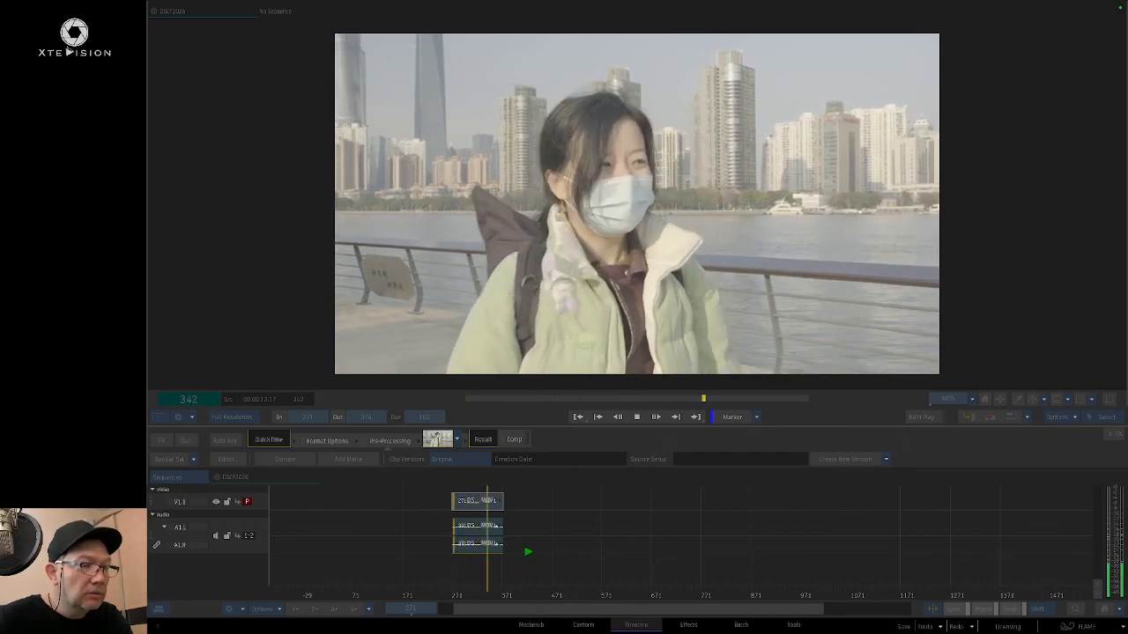
pyautogui.press('space')
pyautogui.moveTo(503, 501); pyautogui.dragTo(488, 501)
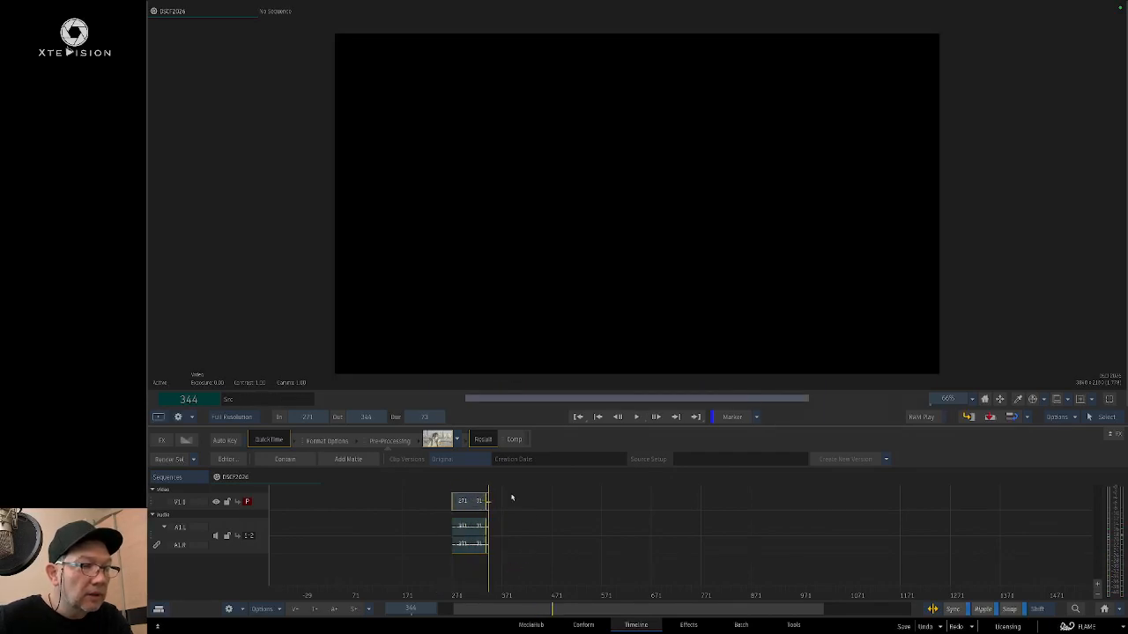
# Step: Play back the trimmed segment from near its start to check the chosen range
pyautogui.click(474, 596)
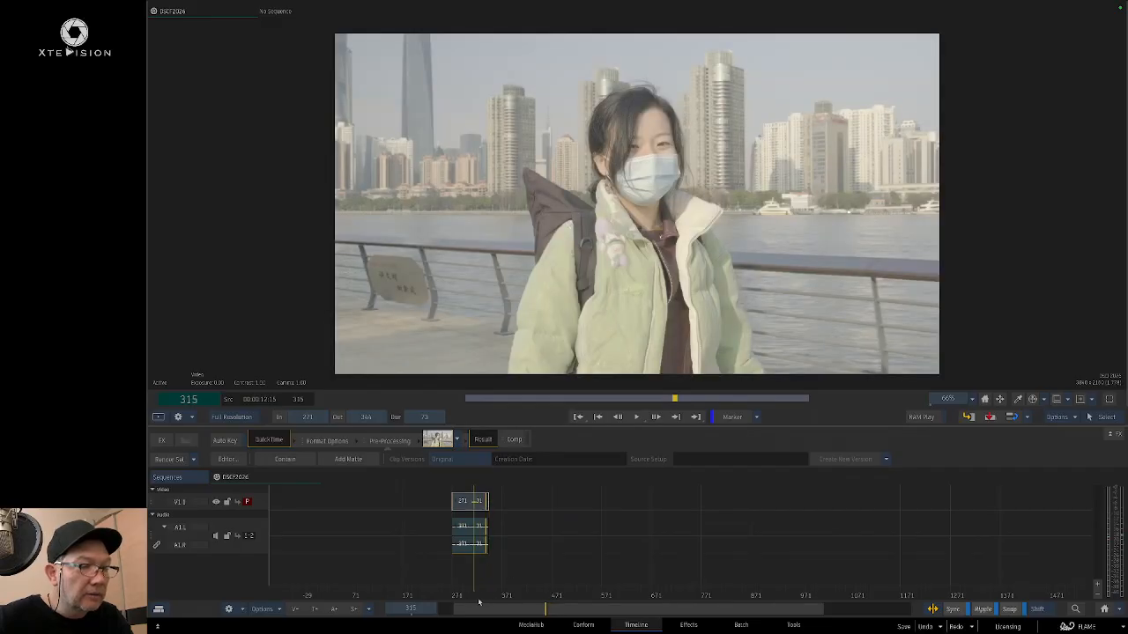
pyautogui.moveTo(492, 608); pyautogui.dragTo(431, 516)
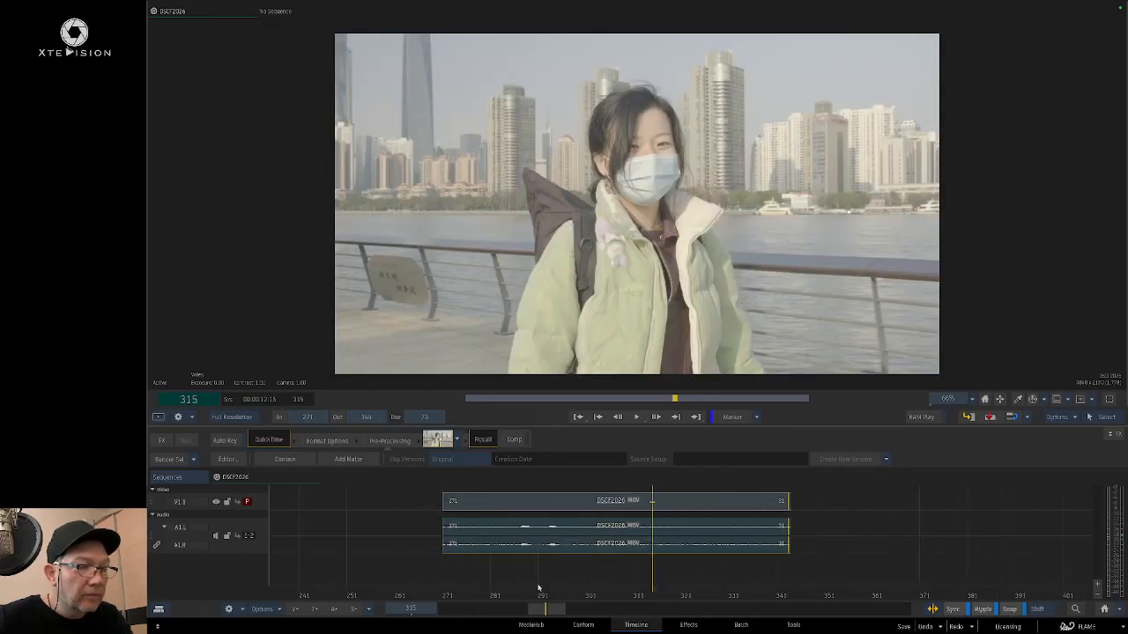
pyautogui.moveTo(532, 592); pyautogui.dragTo(449, 586)
pyautogui.press('space')
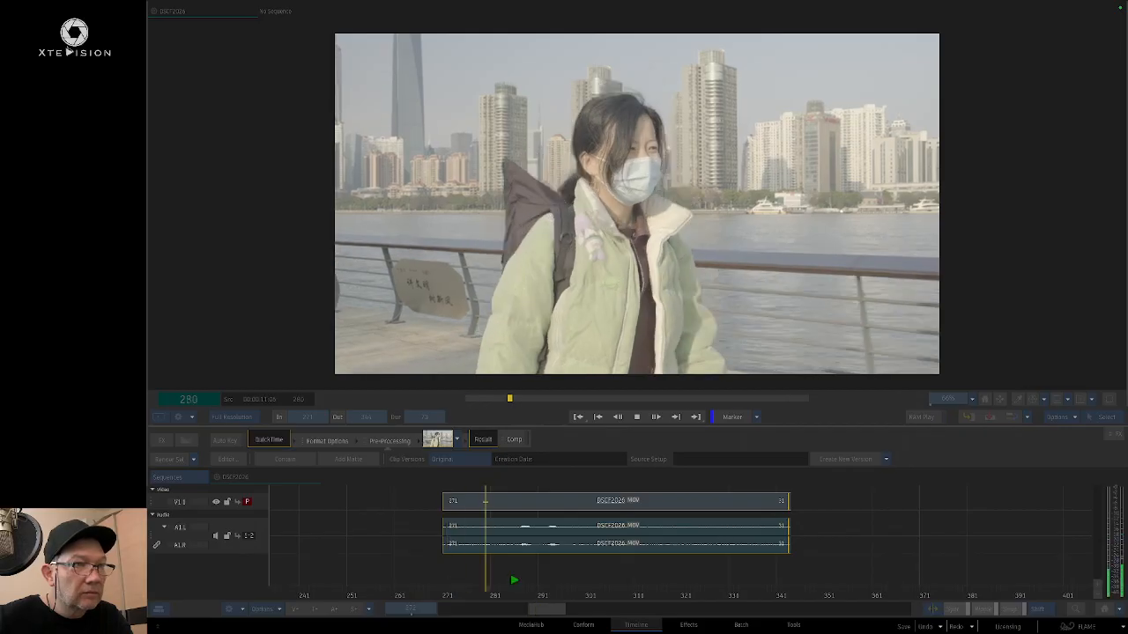
pyautogui.press('space')
pyautogui.click(500, 502)
pyautogui.moveTo(151, 185)
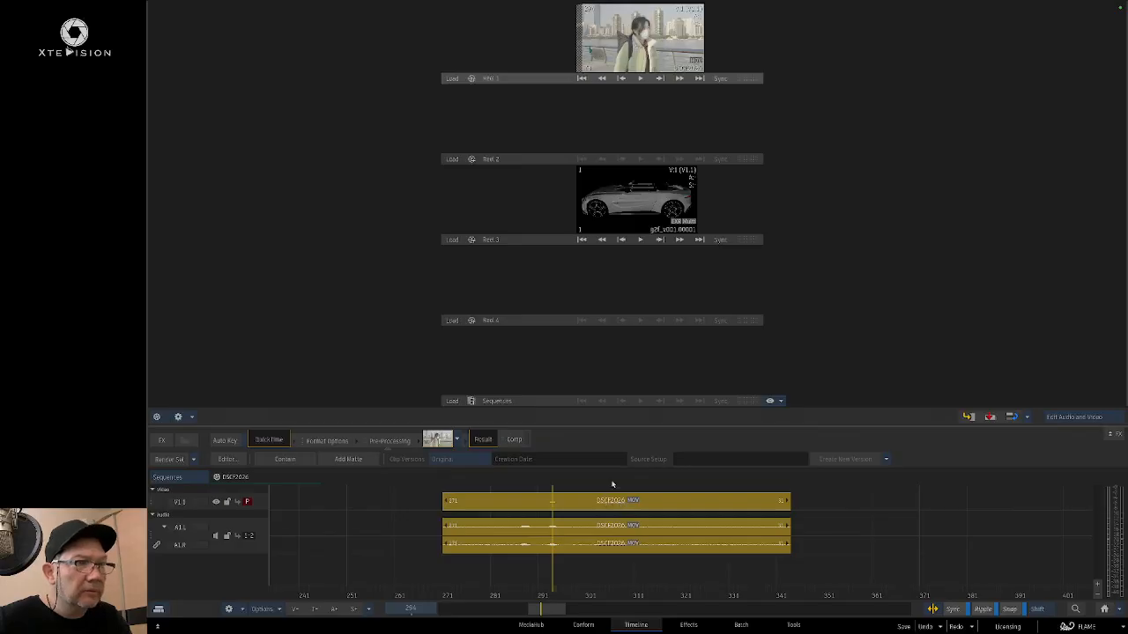
pyautogui.click(625, 21)
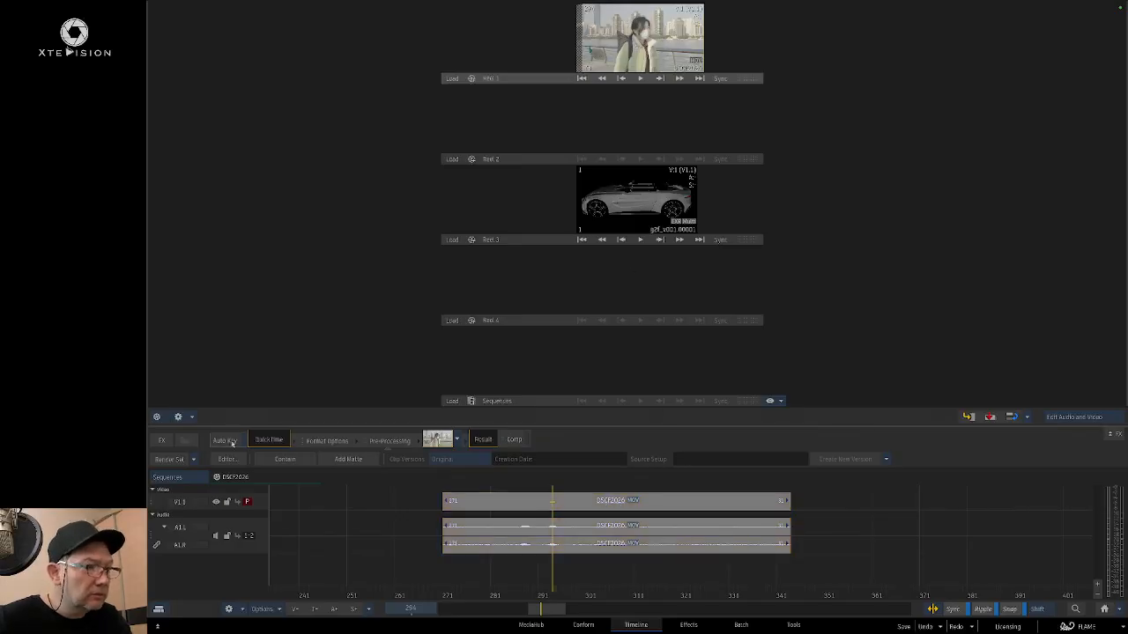
pyautogui.doubleClick(531, 512)
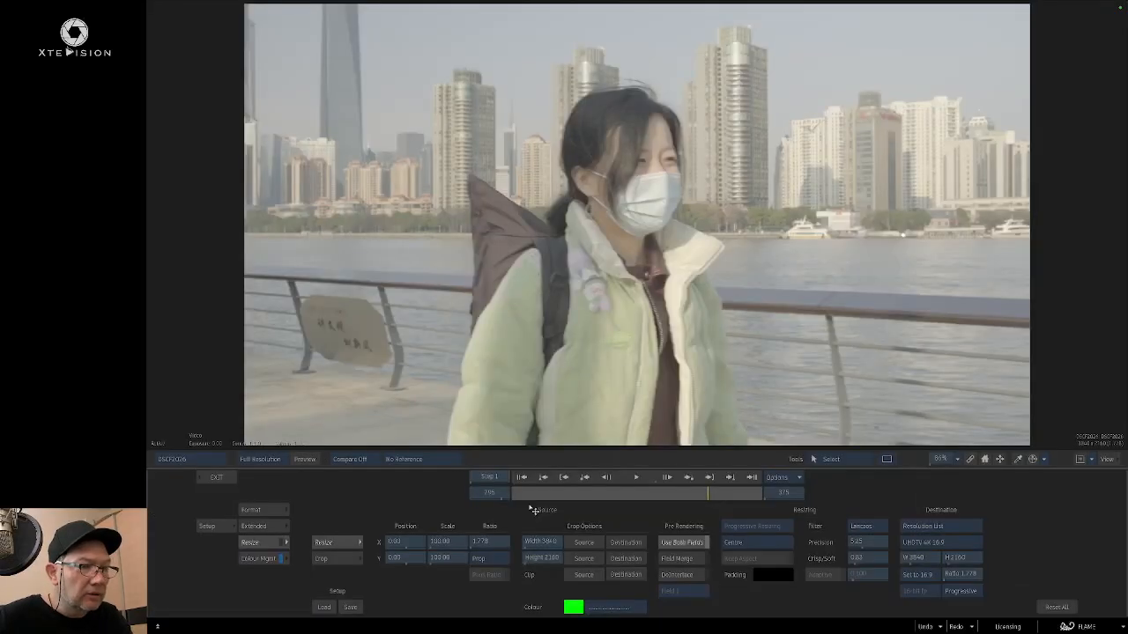
pyautogui.click(217, 476)
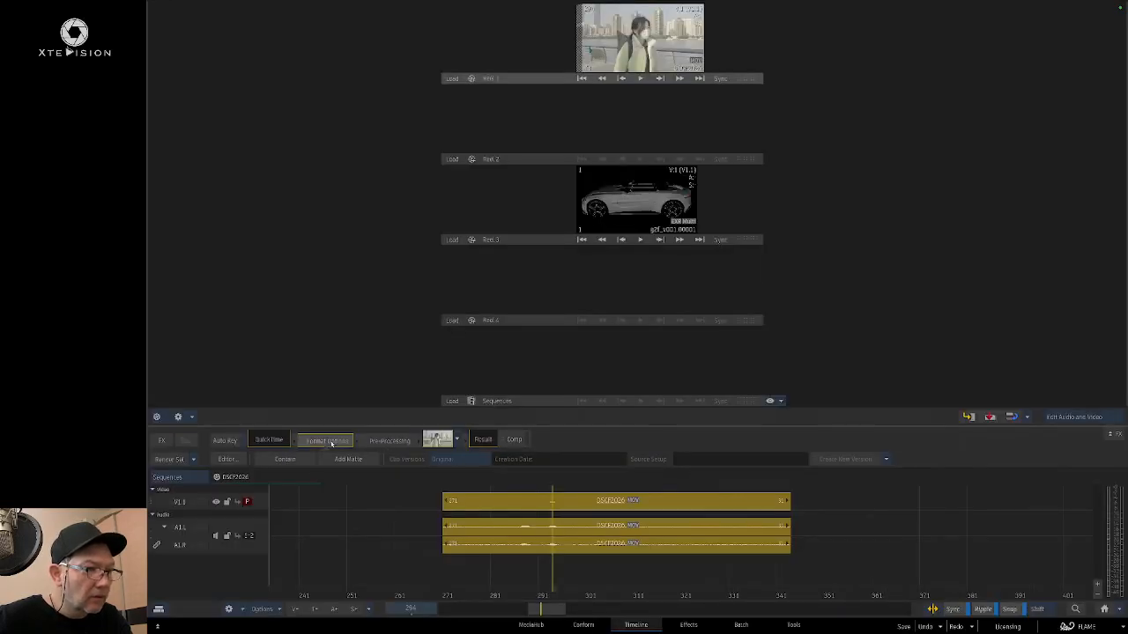
# Step: Open the editor for the trimmed segment's format options and set its colour management mode to 3D LUT
pyautogui.click(222, 460)
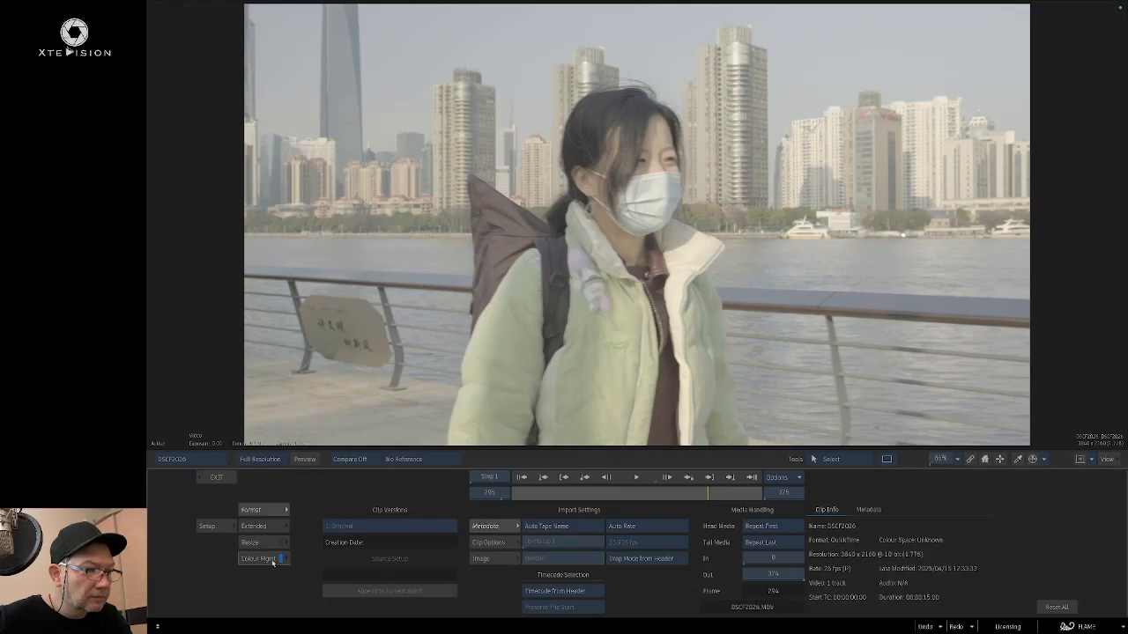
pyautogui.click(268, 558)
pyautogui.click(317, 544)
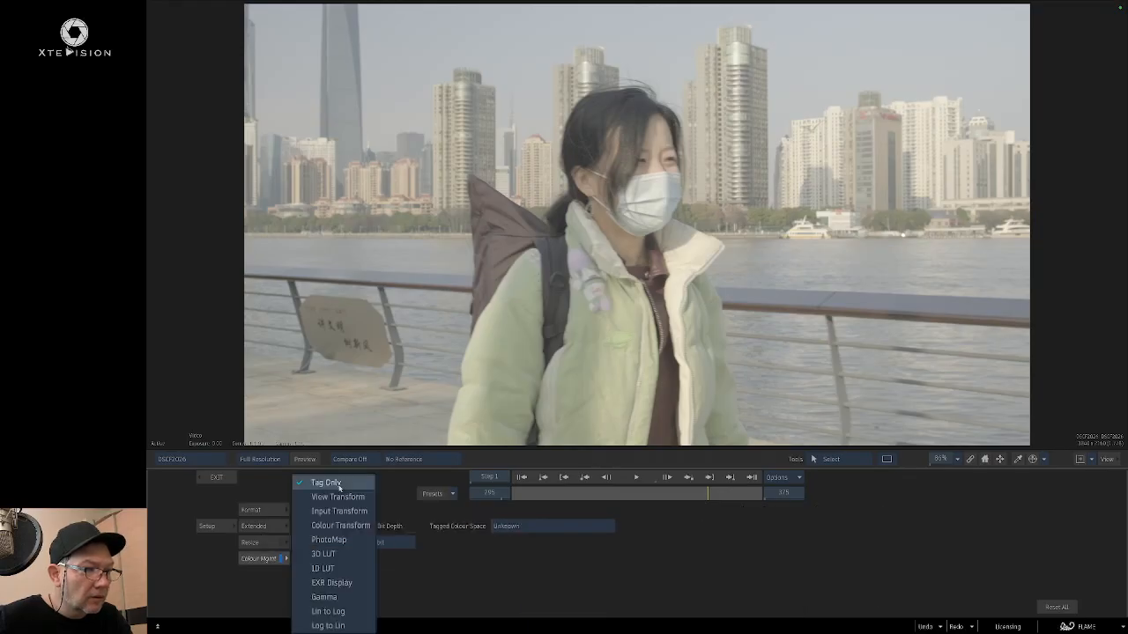
pyautogui.click(341, 555)
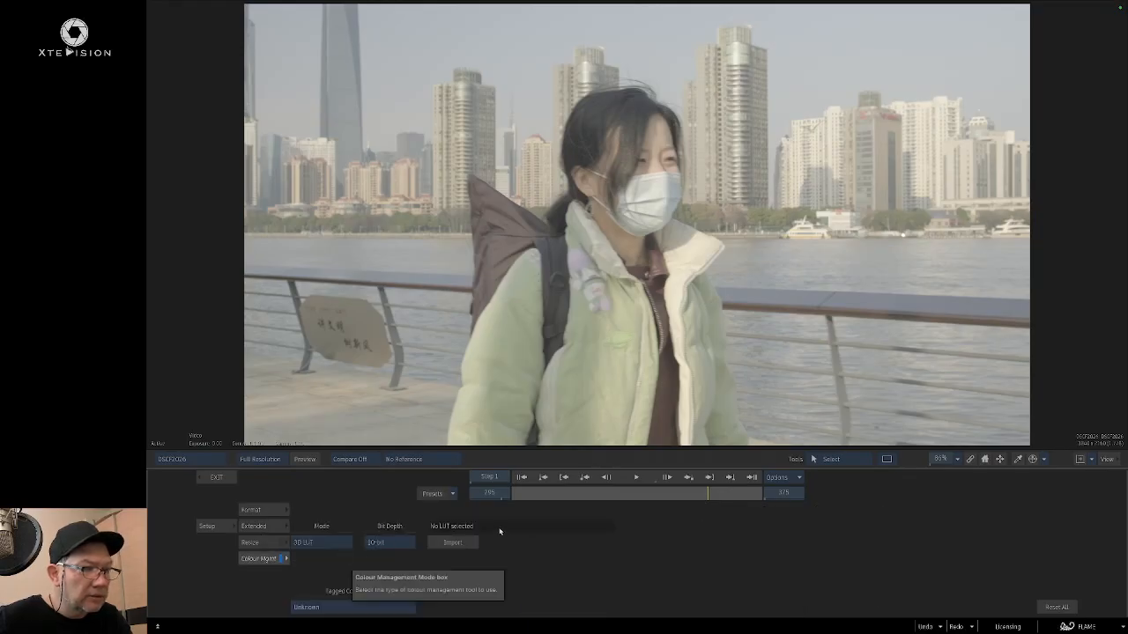
# Step: Import XT3_FLog_FGamut_to_ETERNA_BT.709_33grid_V.1.00.cube from the X-T3 subfolder of the Fujifilm folder in the shared LUT bookmark
pyautogui.click(454, 544)
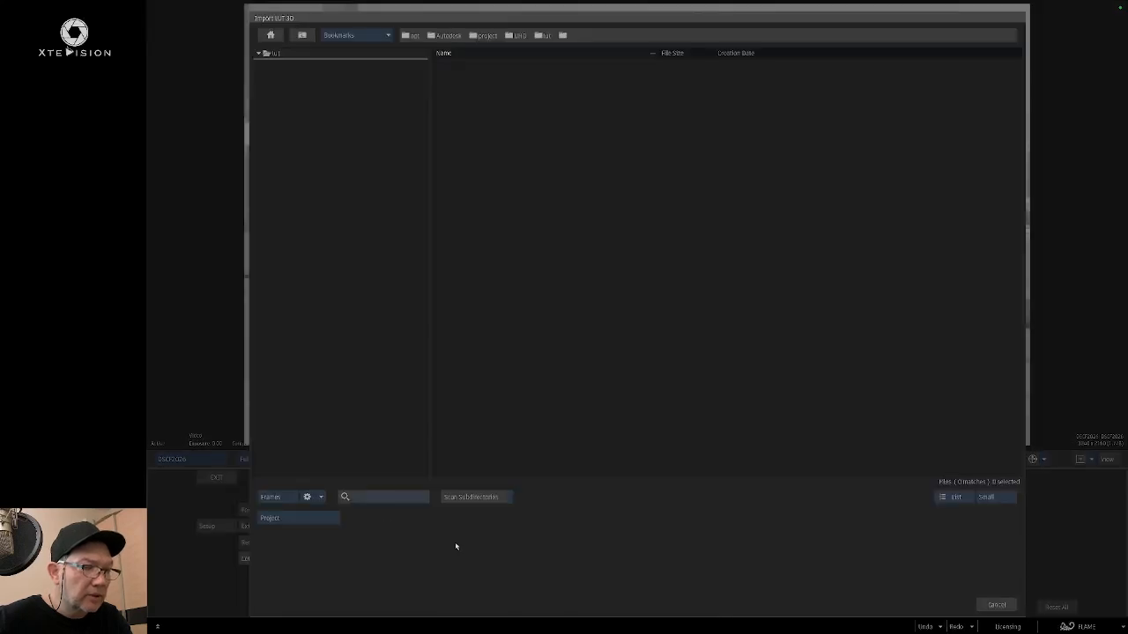
pyautogui.click(347, 37)
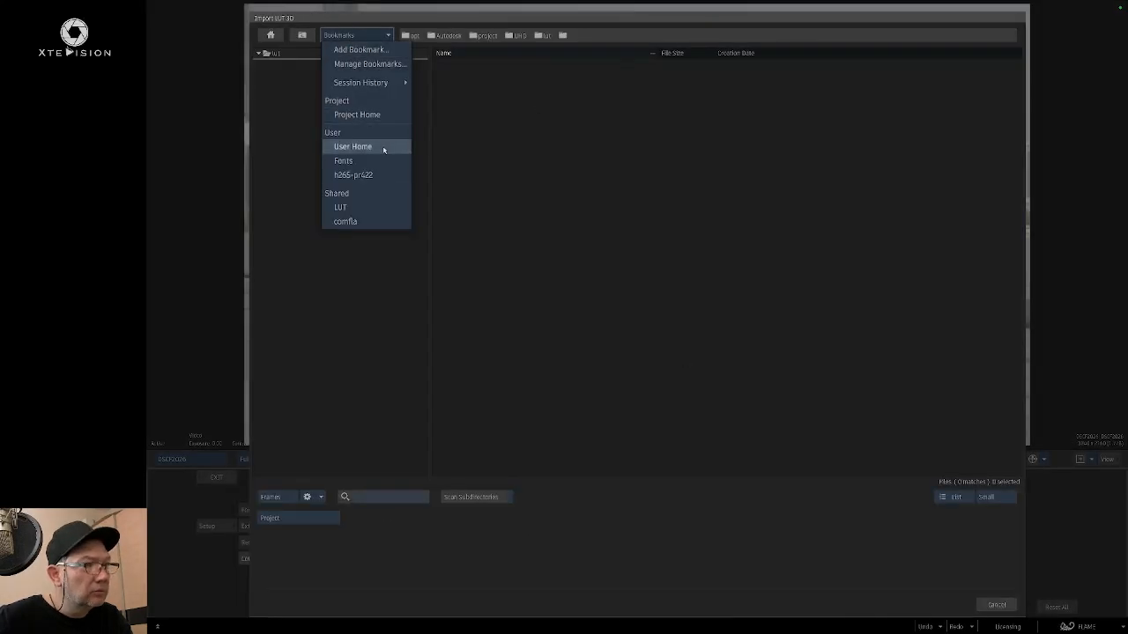
pyautogui.click(389, 208)
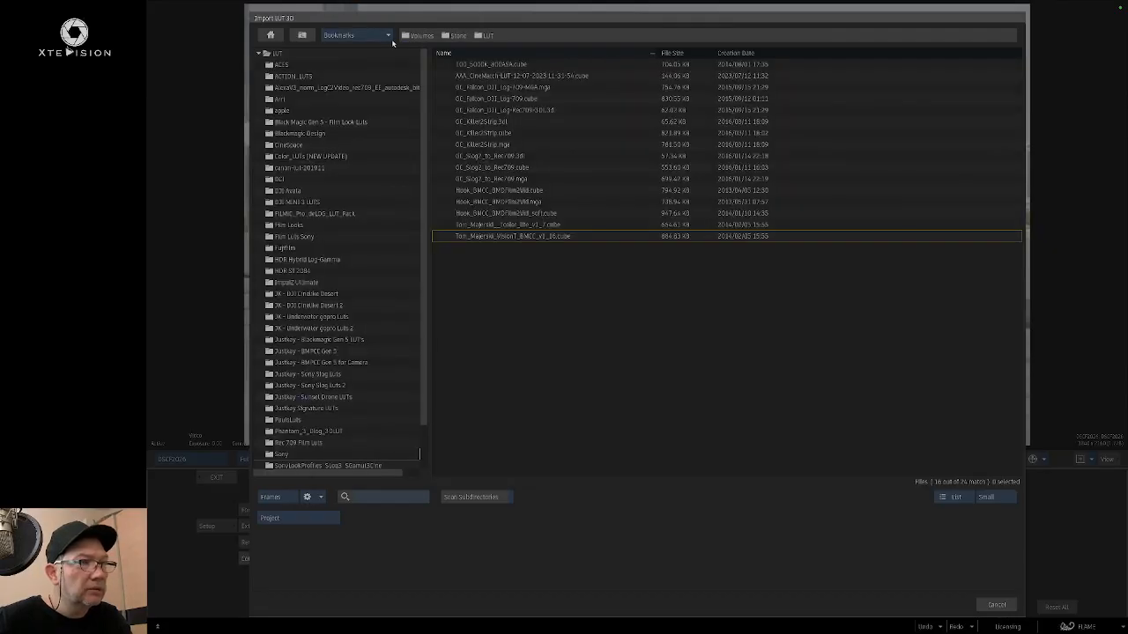
pyautogui.doubleClick(316, 250)
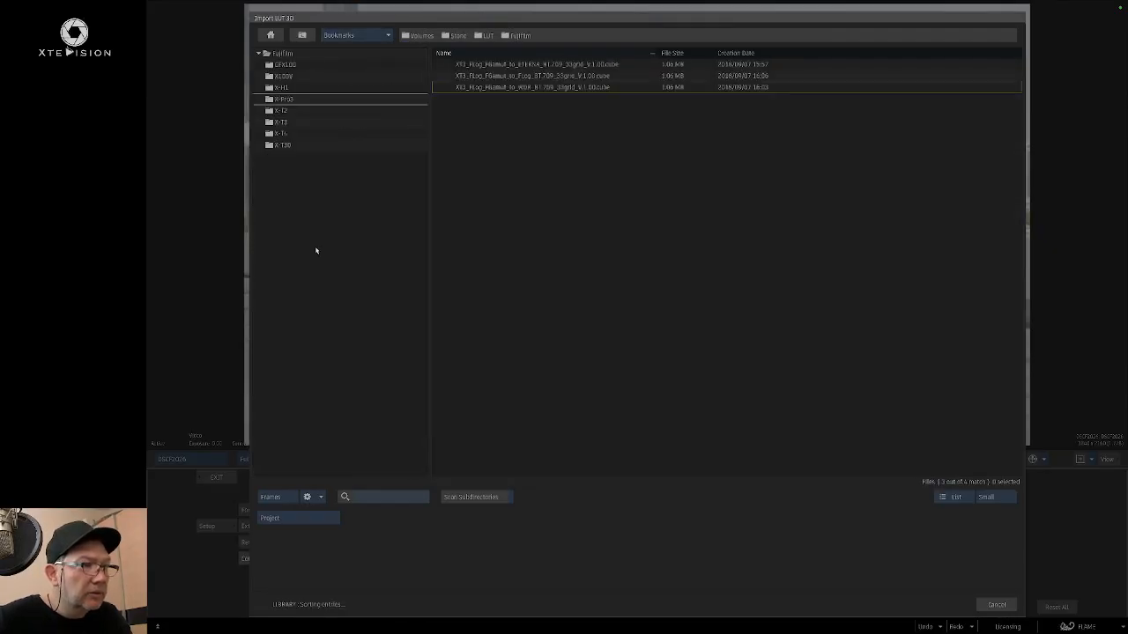
pyautogui.doubleClick(296, 123)
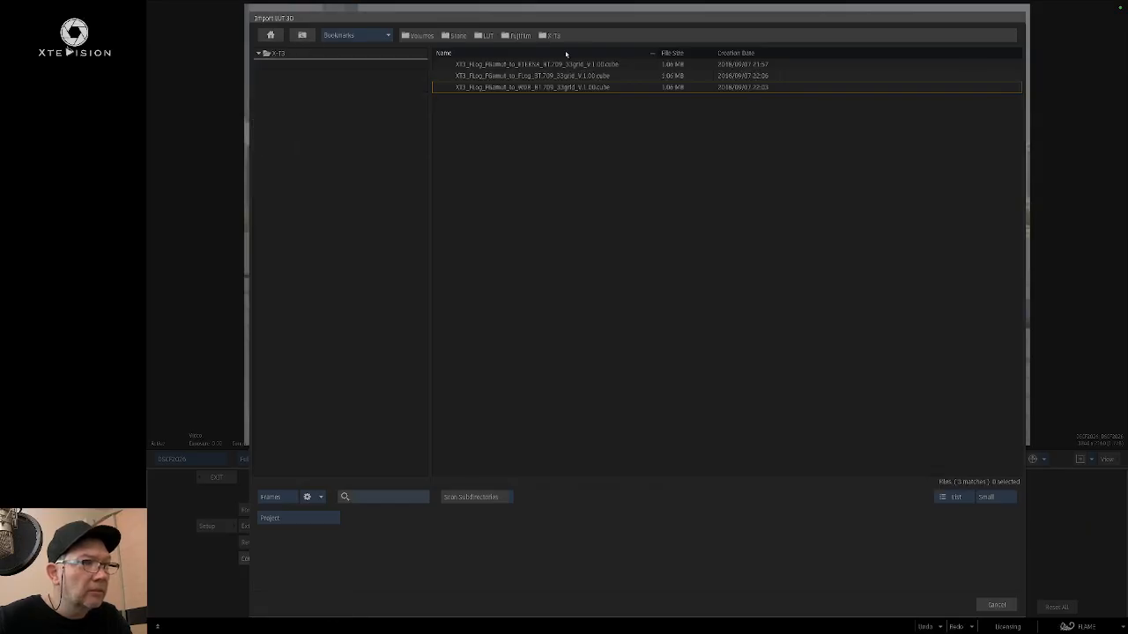
pyautogui.doubleClick(602, 64)
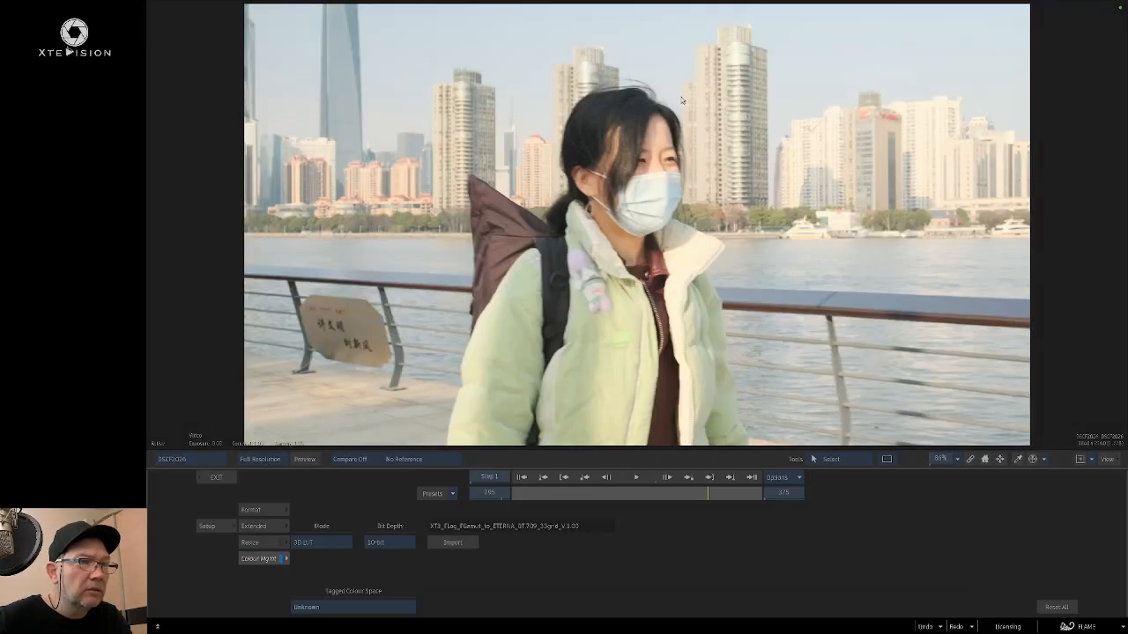
# Step: Leave the segment's format options editor after checking the LUT in playback, and move the DSCF2026 clip to Reel 2
pyautogui.moveTo(702, 494); pyautogui.dragTo(756, 496)
pyautogui.click(217, 478)
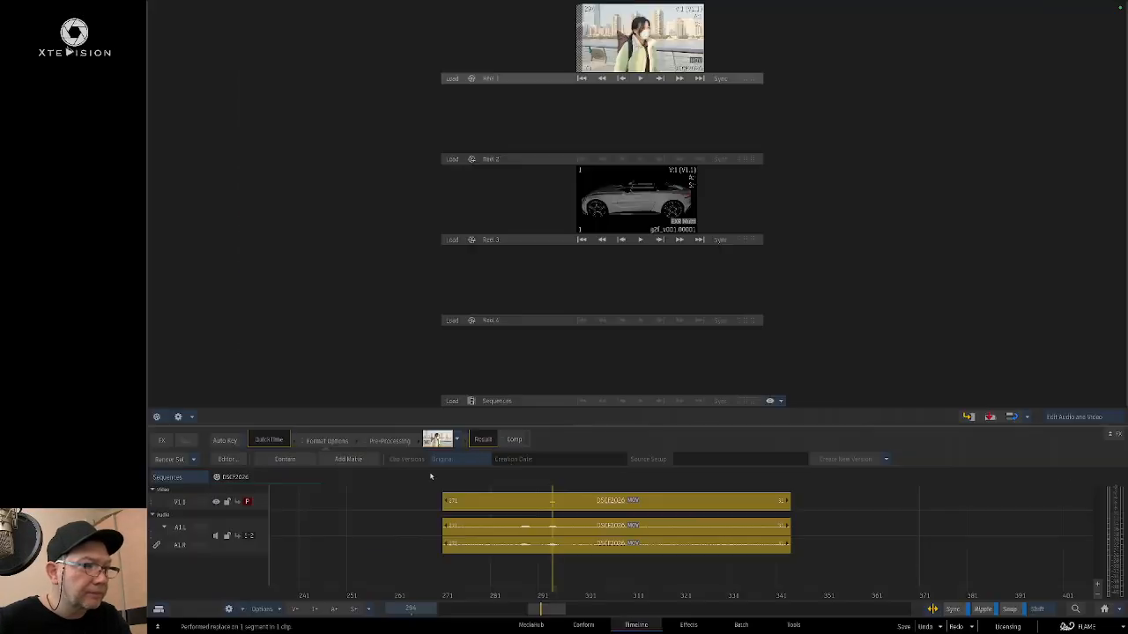
pyautogui.moveTo(520, 596); pyautogui.dragTo(633, 555)
pyautogui.doubleClick(640, 55)
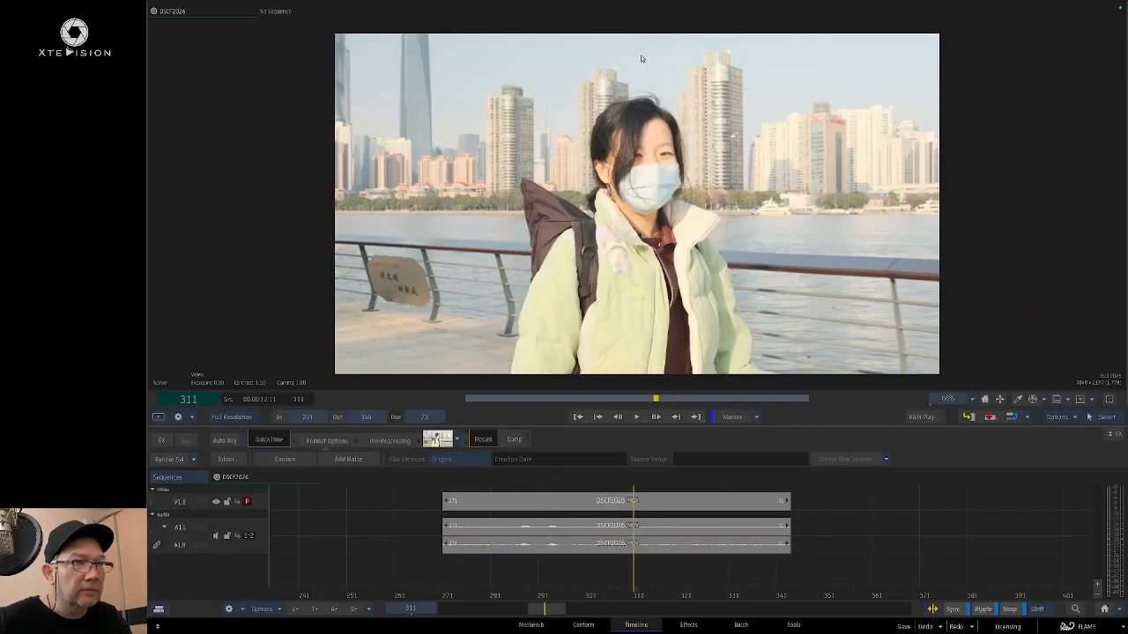
pyautogui.press('space')
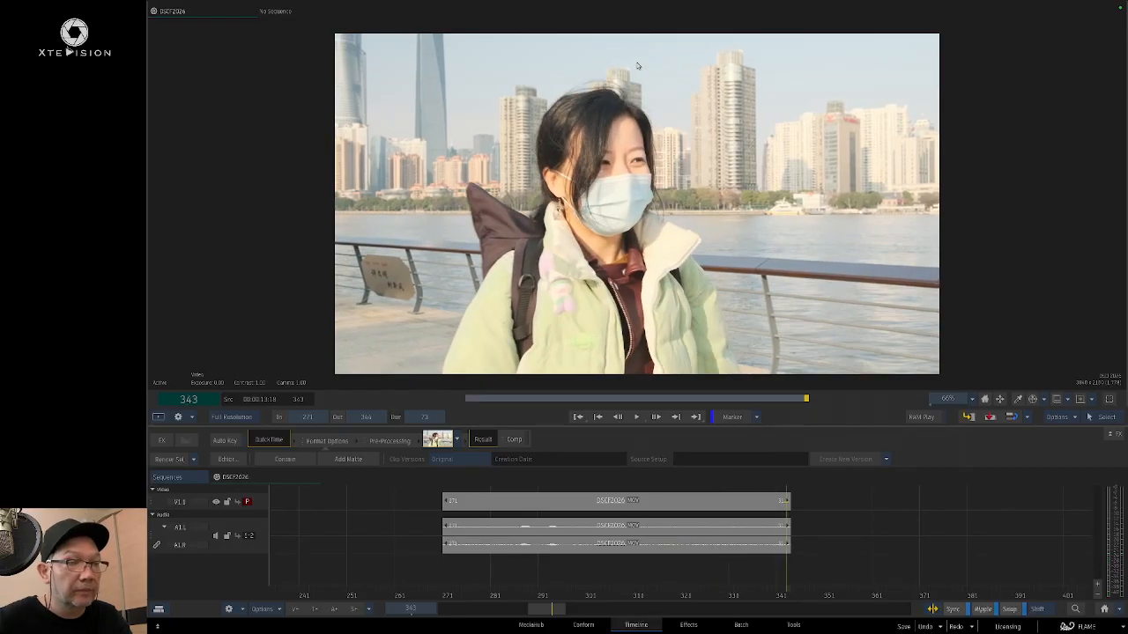
pyautogui.moveTo(754, 590); pyautogui.dragTo(563, 541)
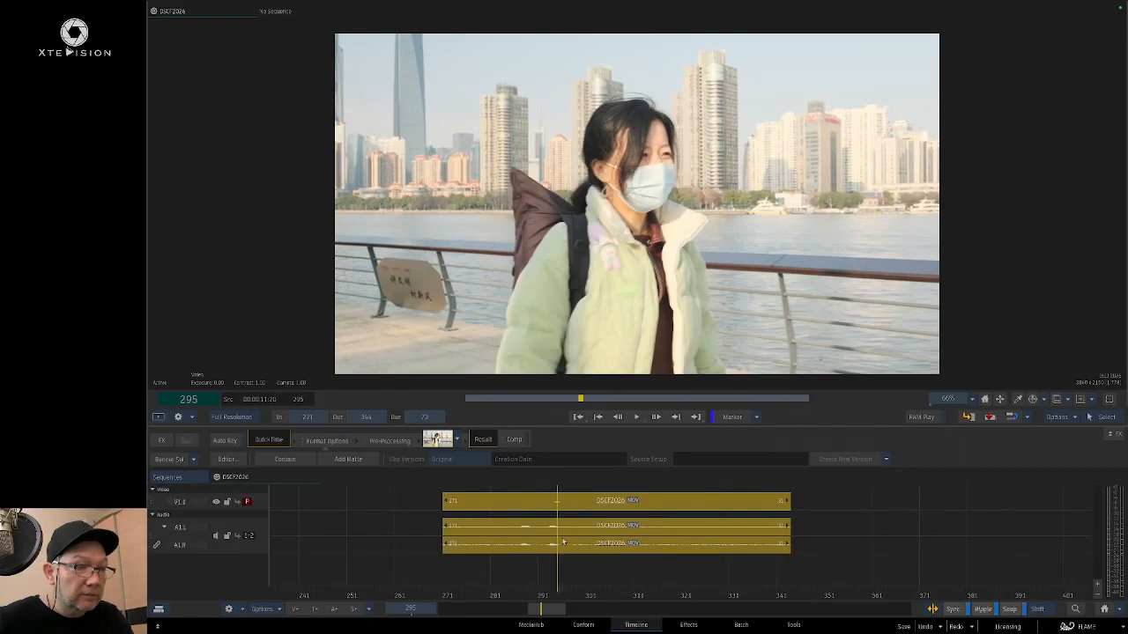
pyautogui.press('Escape')
pyautogui.moveTo(643, 40); pyautogui.dragTo(518, 121)
# Step: Try to process the DSCF2026 clip with ComfyUI using the EXR_Roundtrip workflow, accepting its preset filepath and filename prefix
pyautogui.rightClick(514, 100)
pyautogui.moveTo(571, 108)
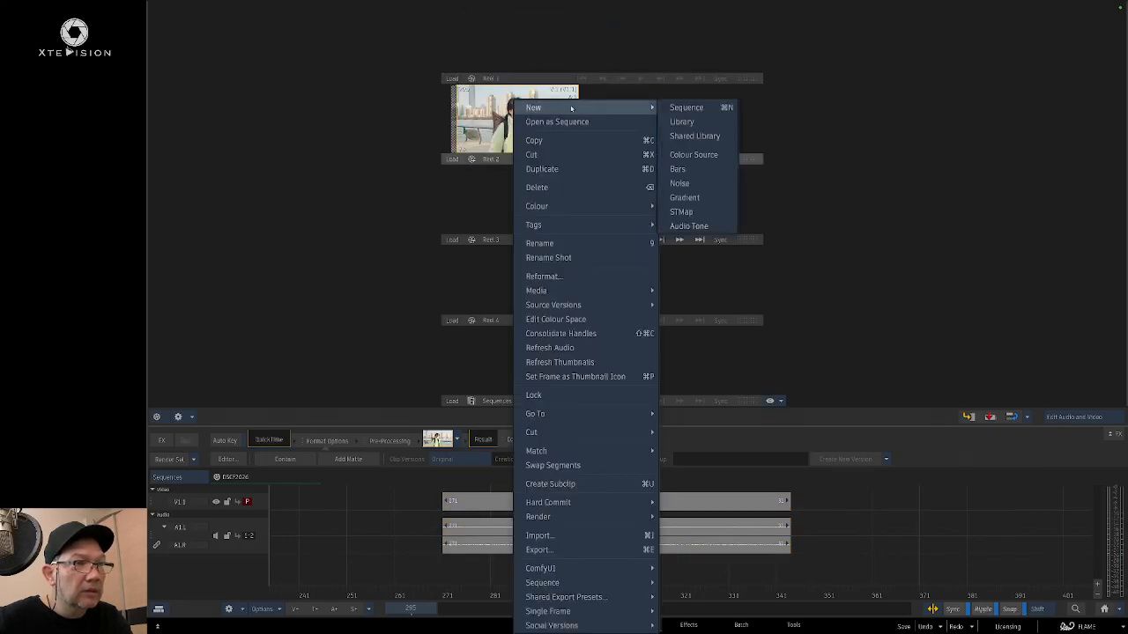
pyautogui.moveTo(625, 571)
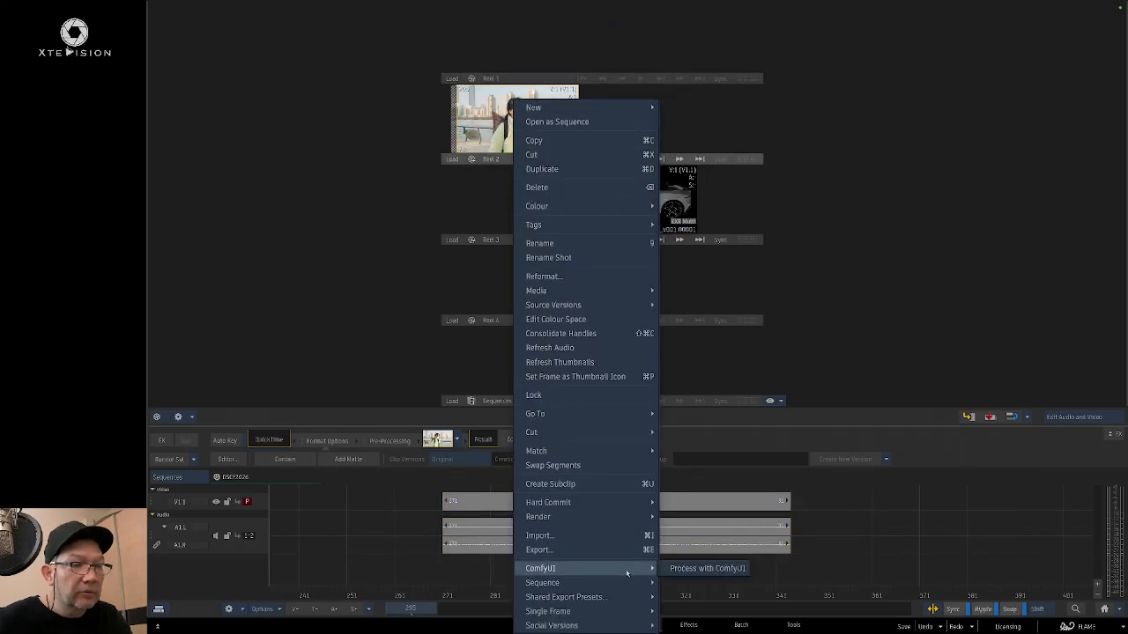
pyautogui.click(703, 569)
pyautogui.click(646, 296)
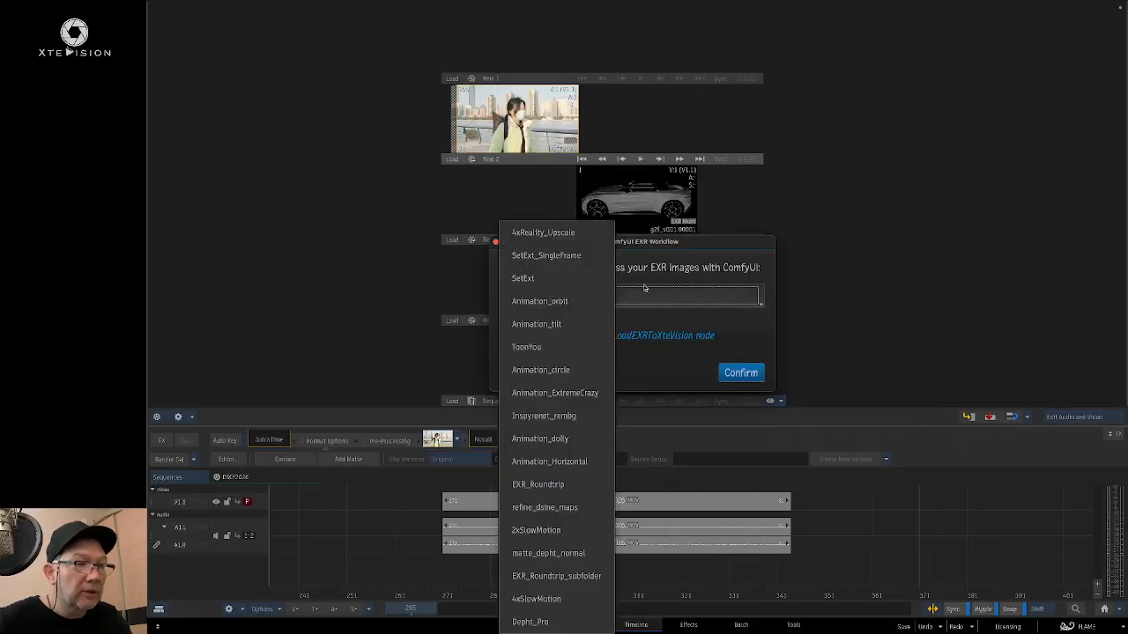
pyautogui.click(555, 484)
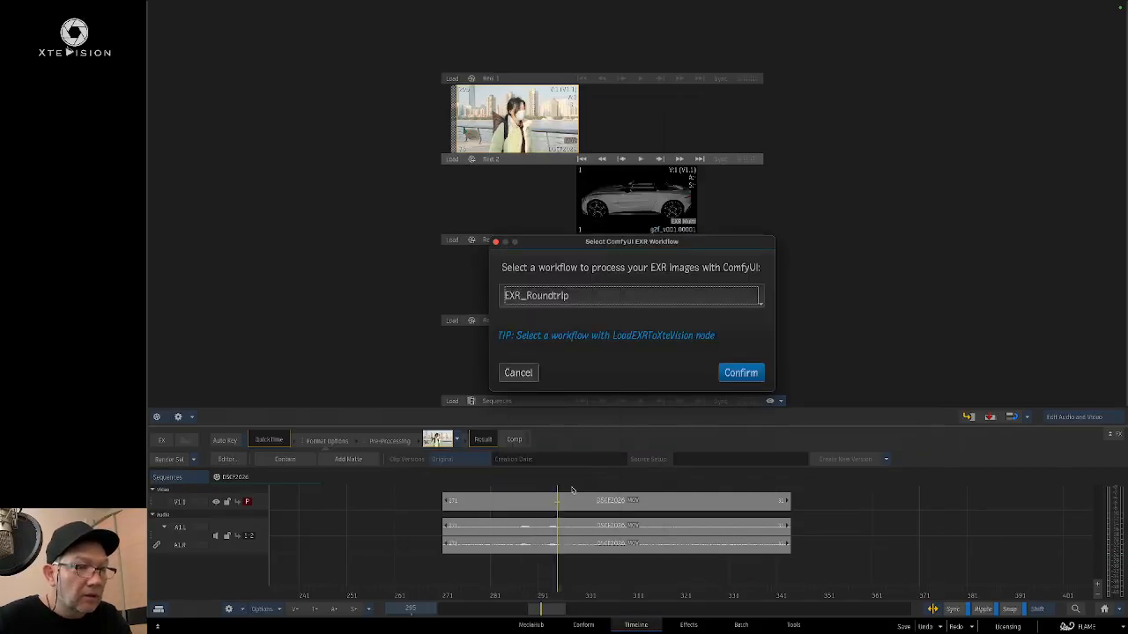
pyautogui.click(740, 373)
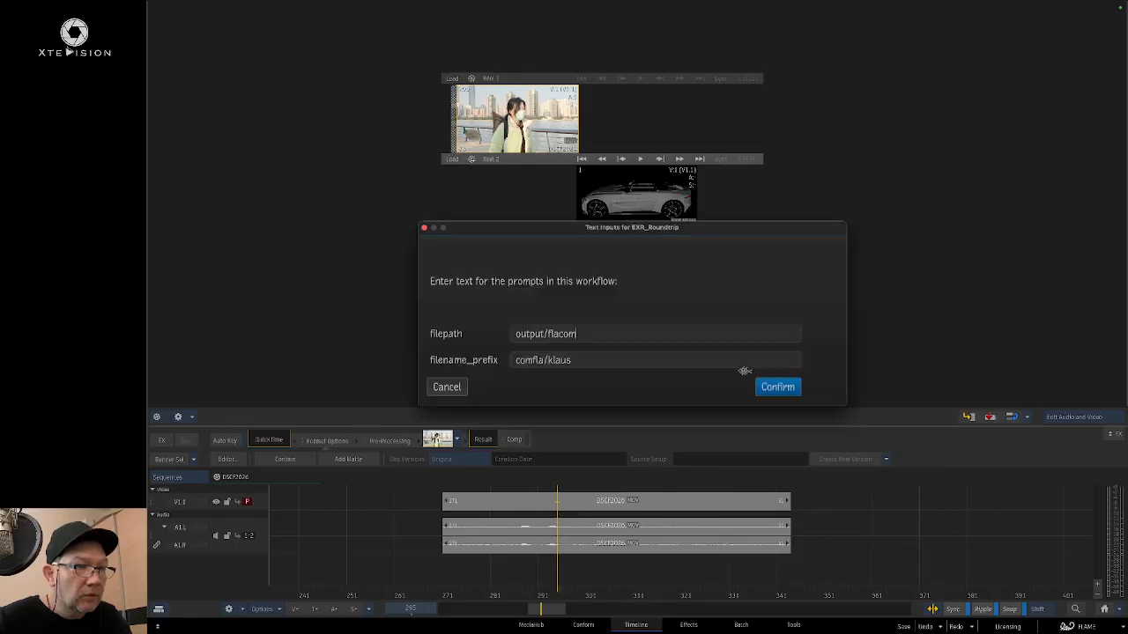
pyautogui.click(621, 332)
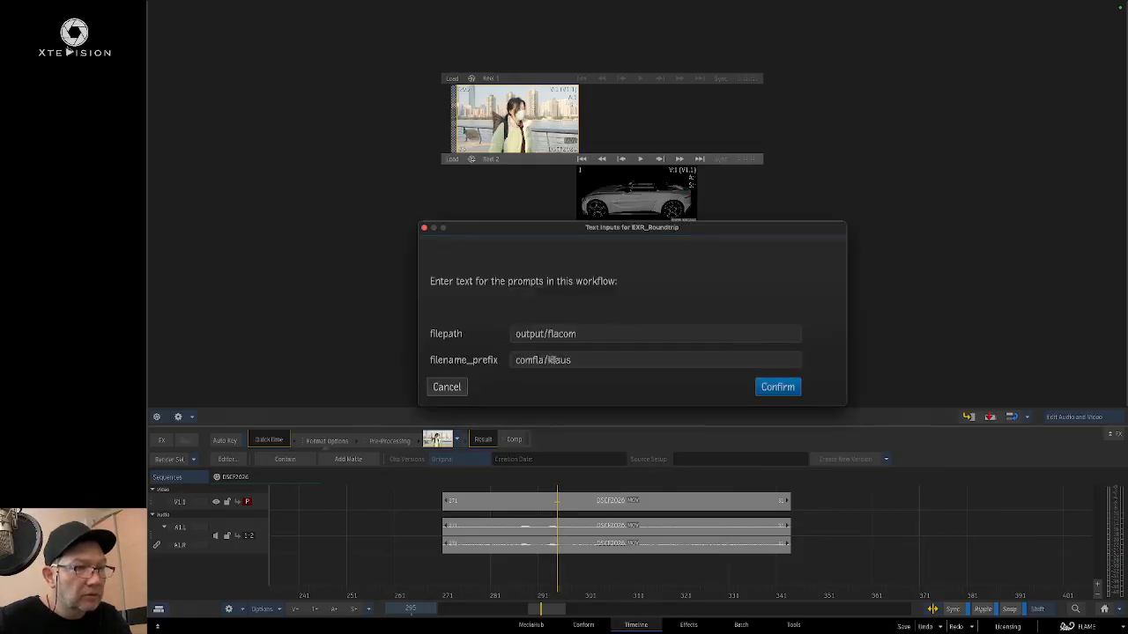
pyautogui.click(783, 390)
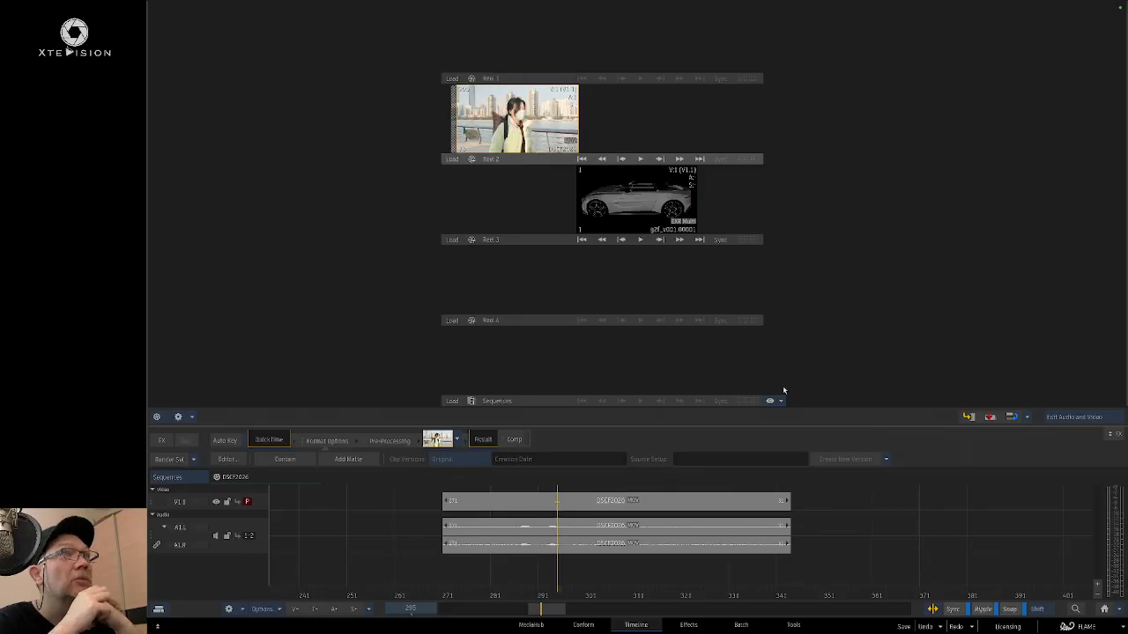
# Step: Check the ComfyUI log in Terminal and look through the comfyui output folder in Finder for the processed result
pyautogui.press('super+Tab')
pyautogui.press('super+Tab')
pyautogui.press('super+Tab')
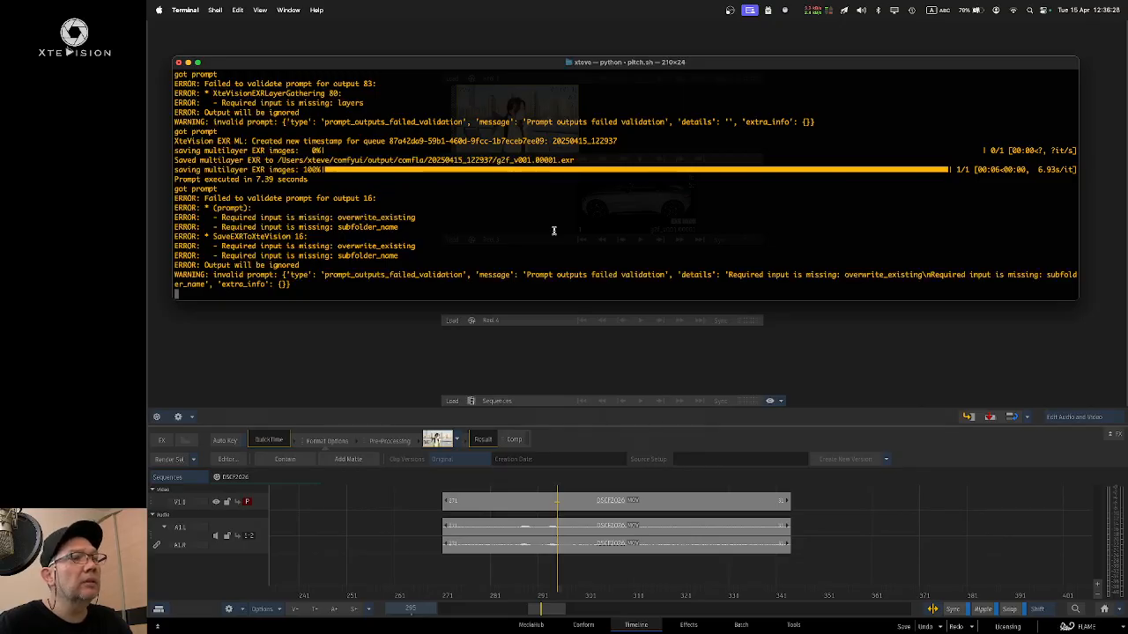
pyautogui.press('super+Tab')
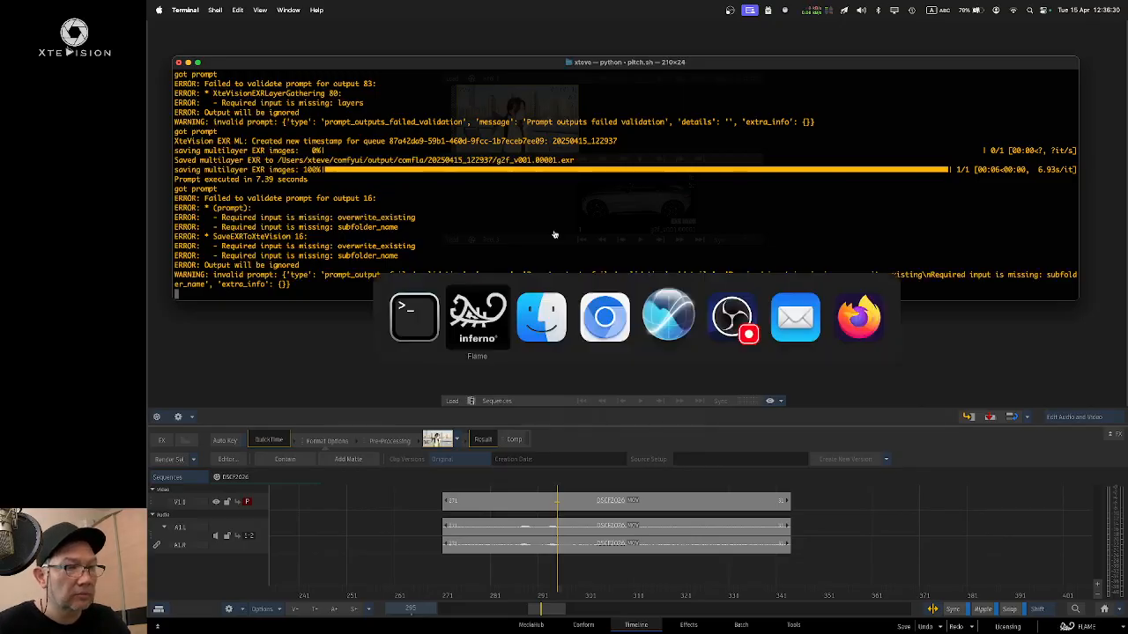
pyautogui.press('super+Tab')
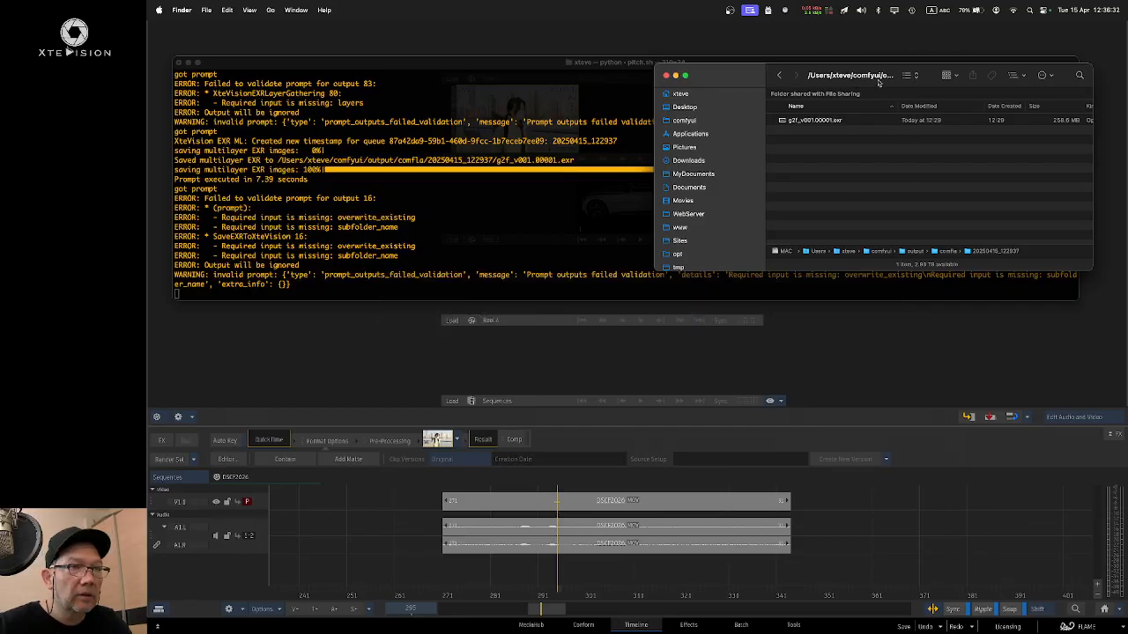
pyautogui.click(779, 77)
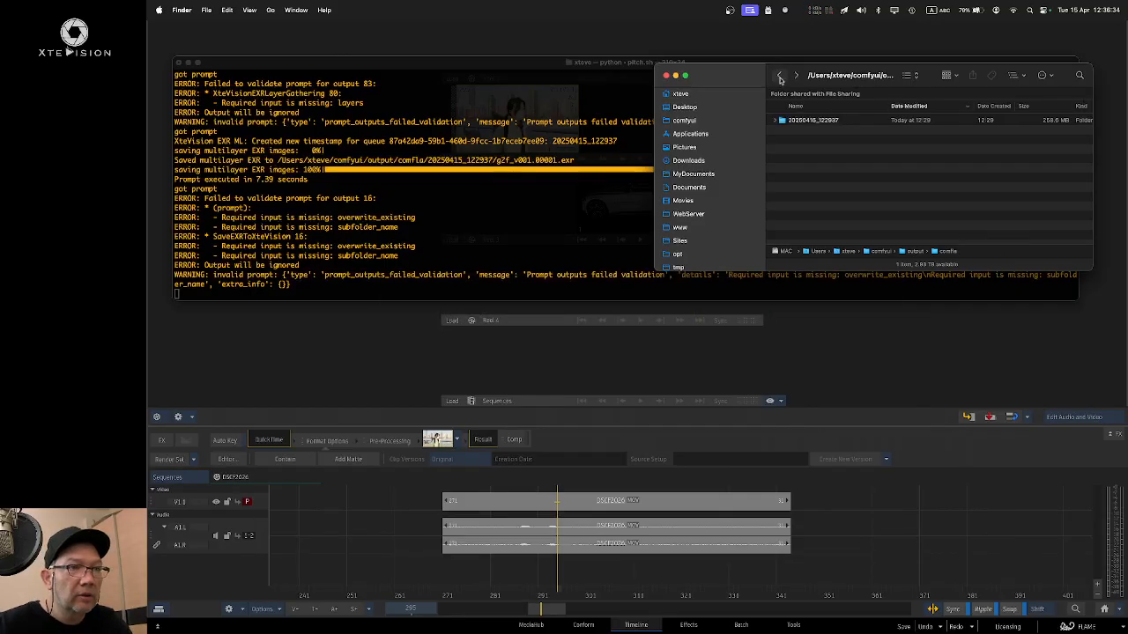
pyautogui.click(779, 77)
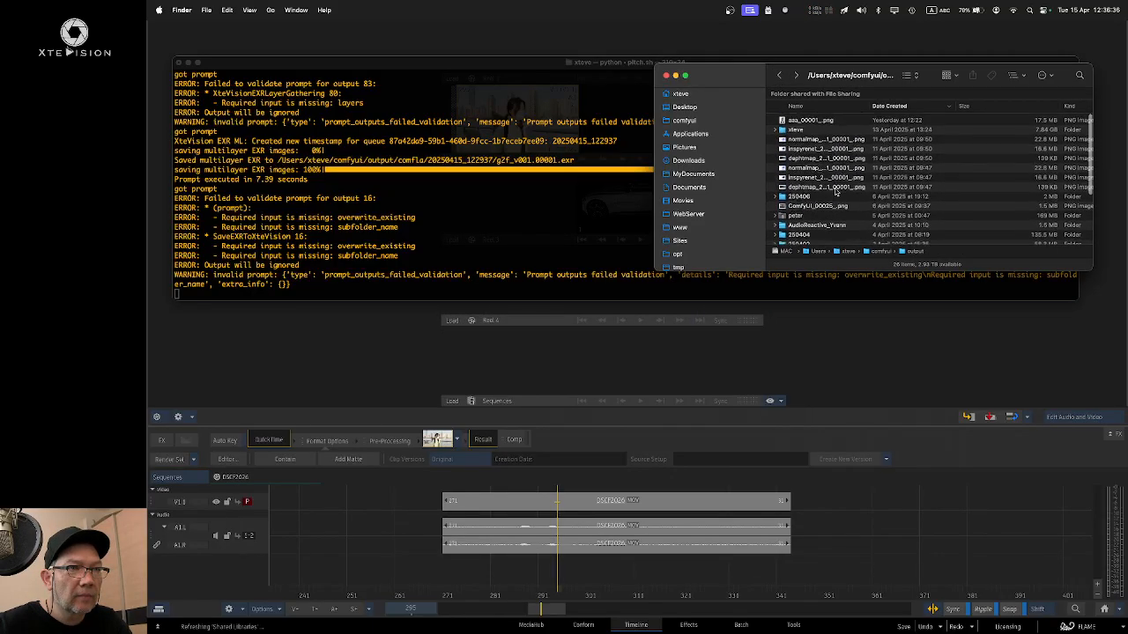
pyautogui.click(820, 352)
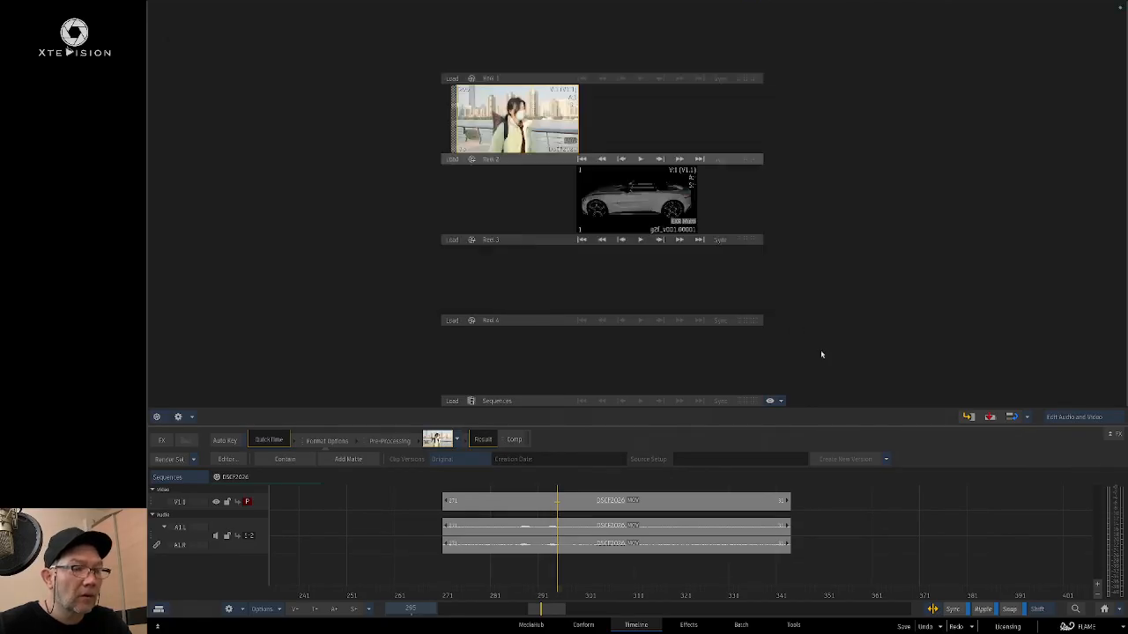
# Step: Switch to ComfyUI in Chromium and create a new blank workflow
pyautogui.press('super+Tab')
pyautogui.press('super+Tab')
pyautogui.press('super+Tab')
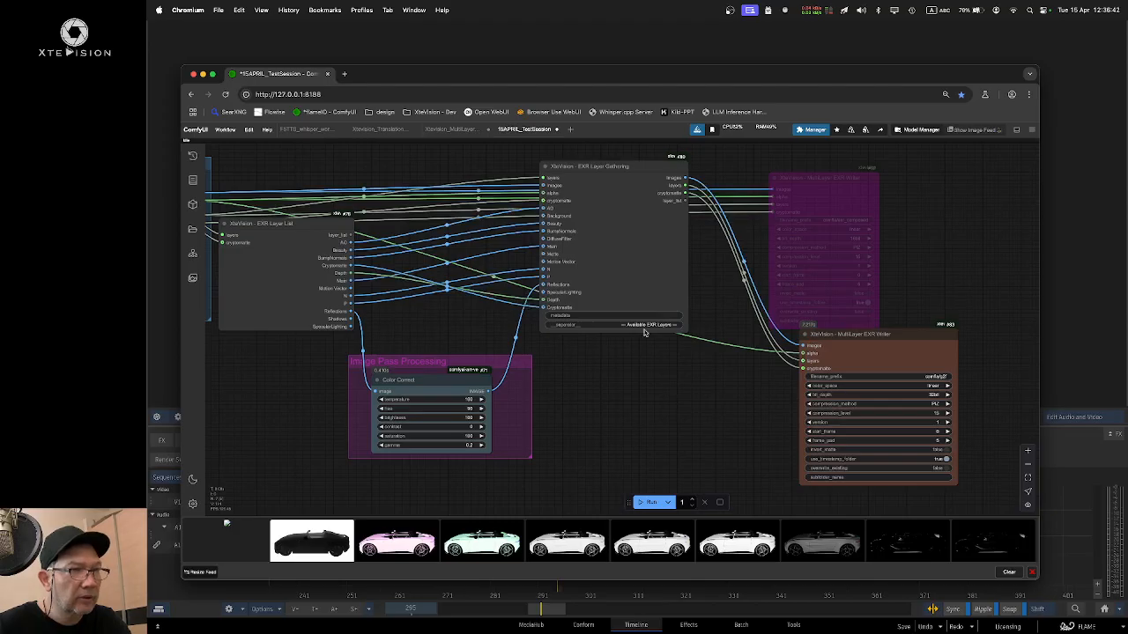
pyautogui.click(570, 129)
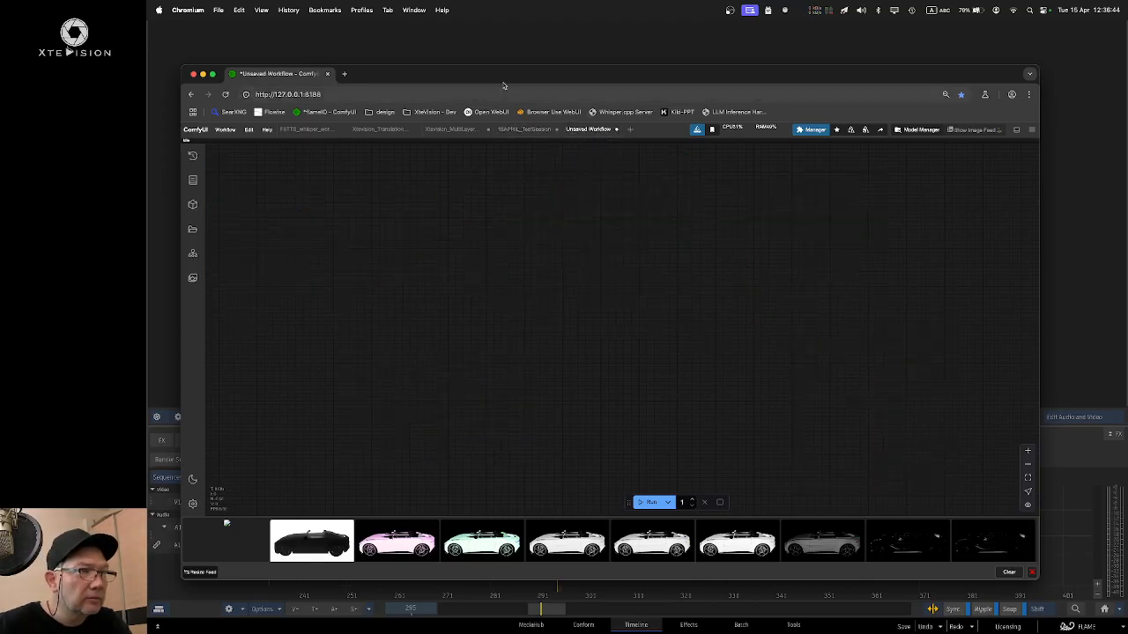
pyautogui.moveTo(519, 77)
pyautogui.mouseDown()
pyautogui.moveTo(538, 73)
pyautogui.moveTo(529, 67)
pyautogui.mouseUp()
# Step: Switch to Finder and examine the files in the workflows folder of flame_comfyui, reached through the flame_python shortcut on the Desktop
pyautogui.press('super+Tab')
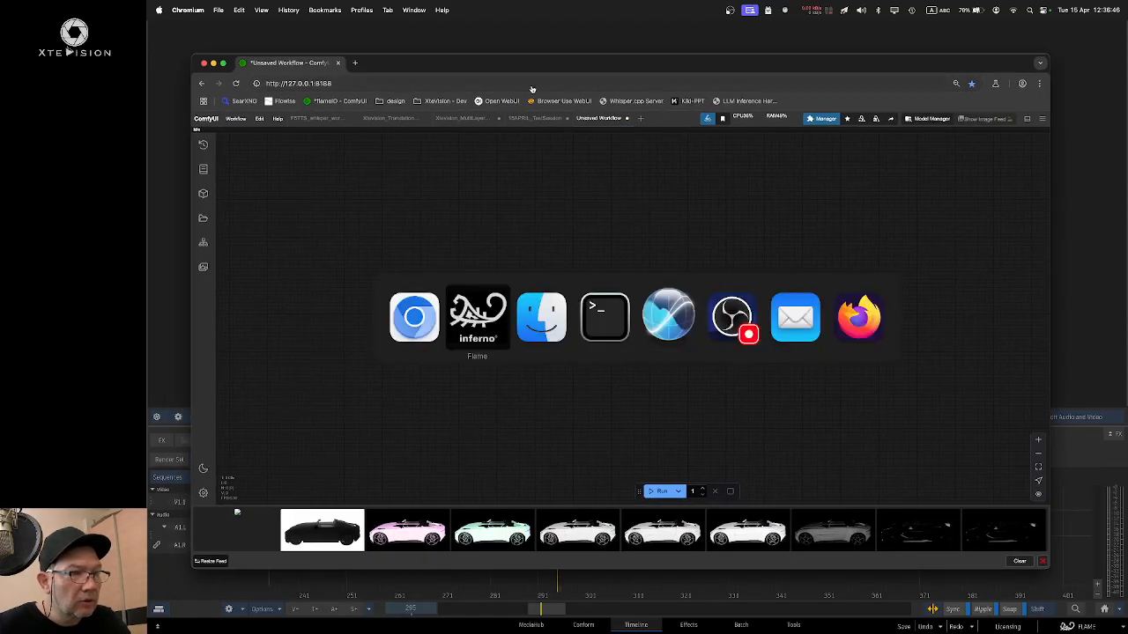
pyautogui.press('super+Tab')
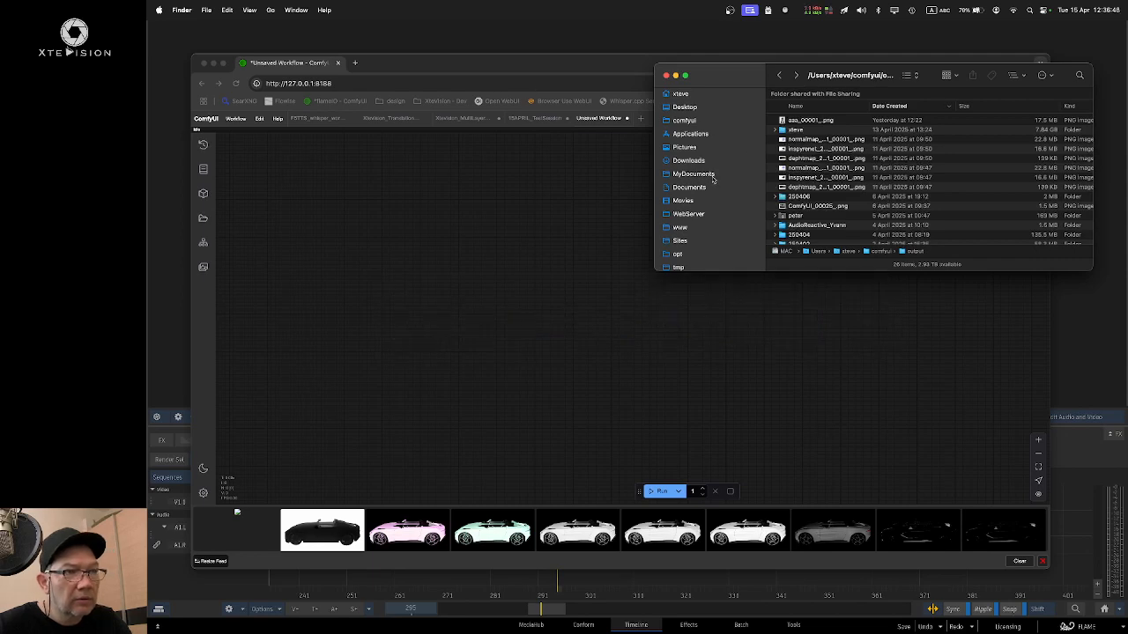
pyautogui.click(690, 107)
pyautogui.click(835, 151)
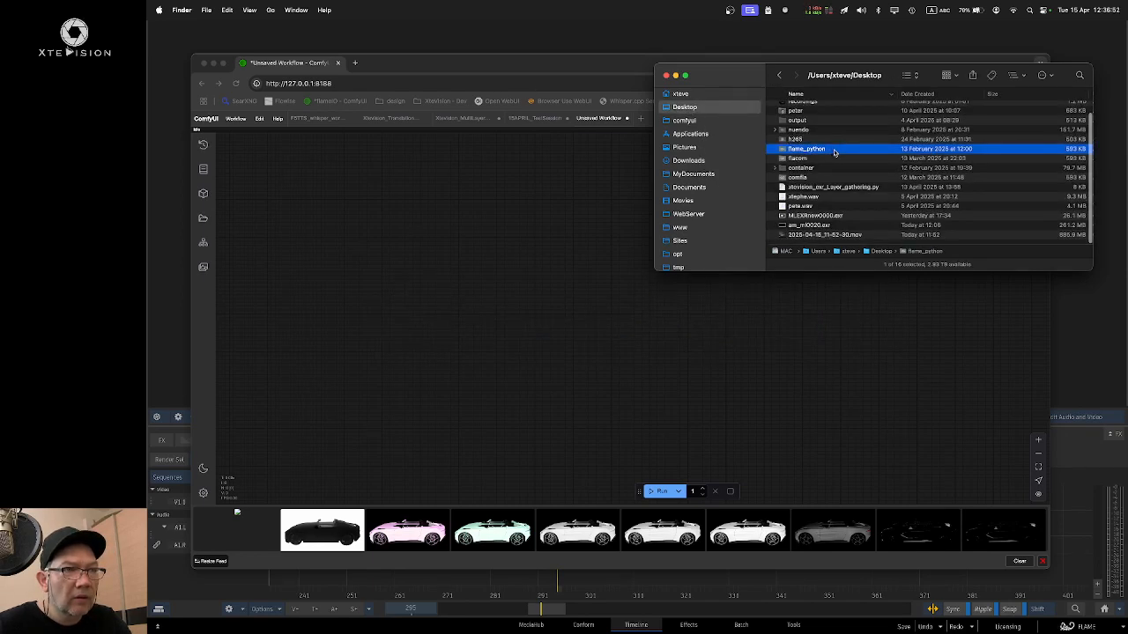
pyautogui.doubleClick(834, 151)
pyautogui.doubleClick(834, 157)
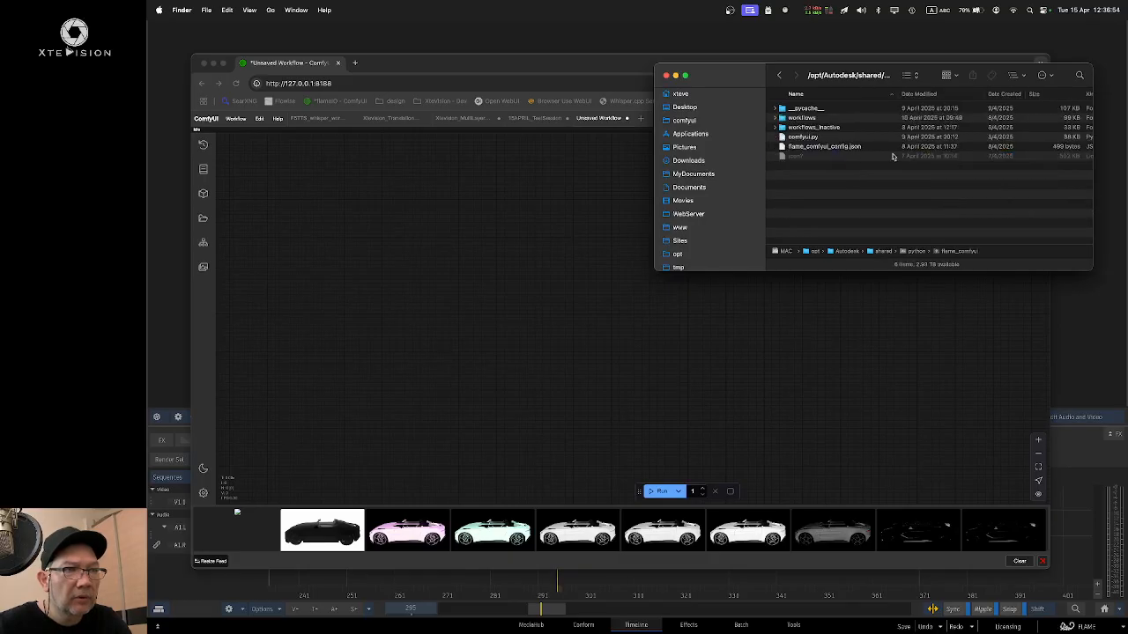
pyautogui.doubleClick(812, 119)
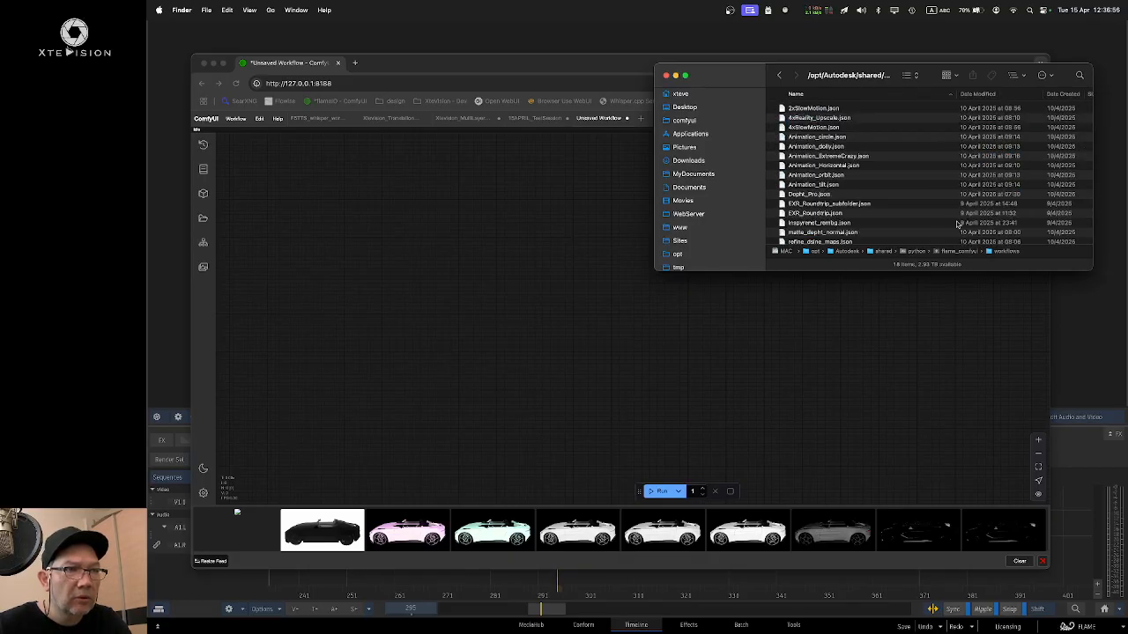
pyautogui.moveTo(1092, 271); pyautogui.dragTo(1119, 405)
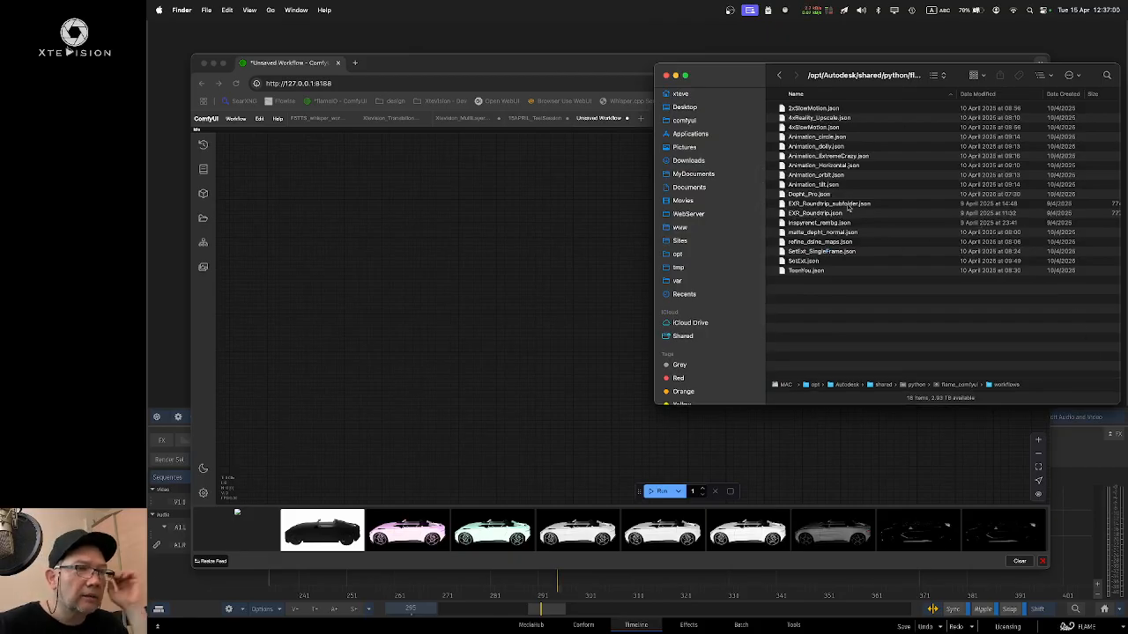
pyautogui.click(619, 220)
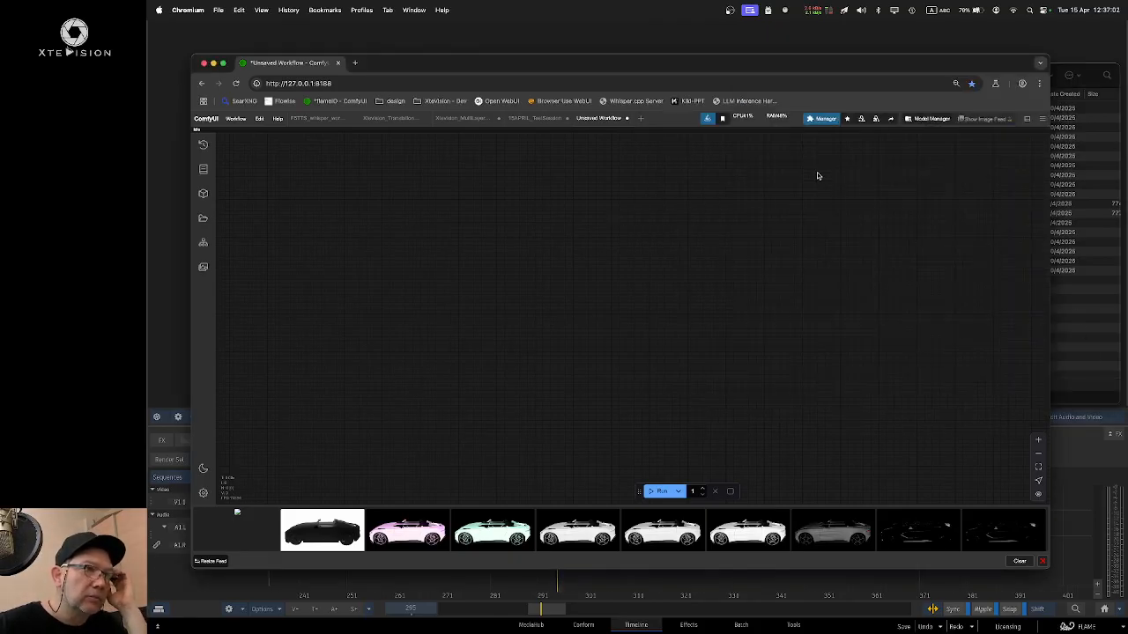
# Step: Switch to Flame and try to process the DSCF2026 clip with the EXR_Roundtrip_subfolder ComfyUI workflow, accepting its text inputs
pyautogui.click(1062, 445)
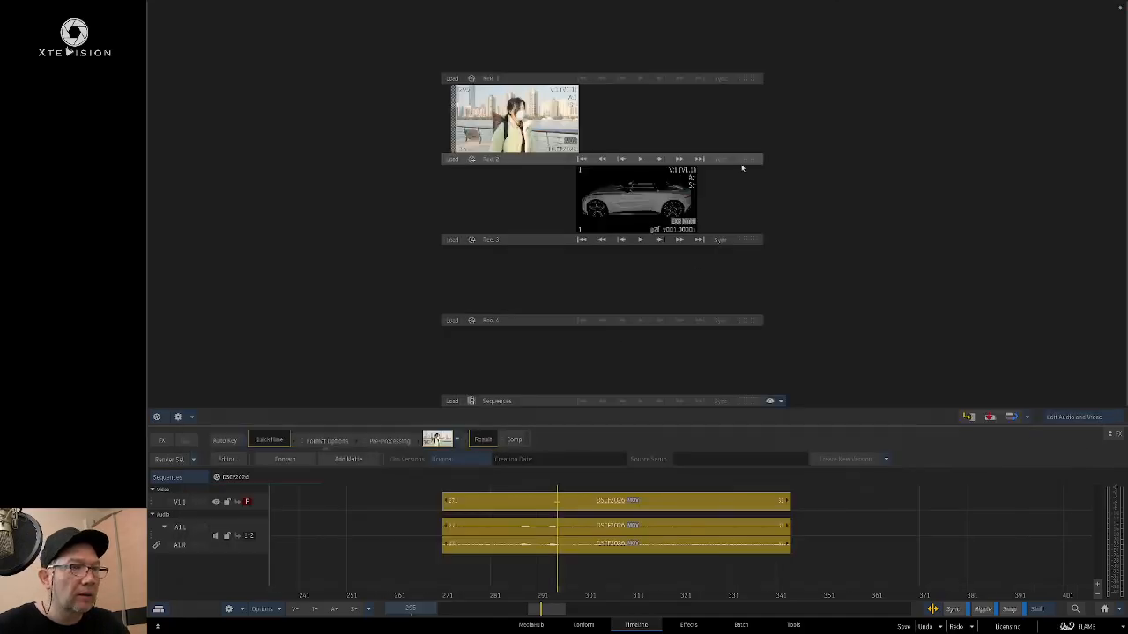
pyautogui.click(545, 118)
pyautogui.rightClick(503, 116)
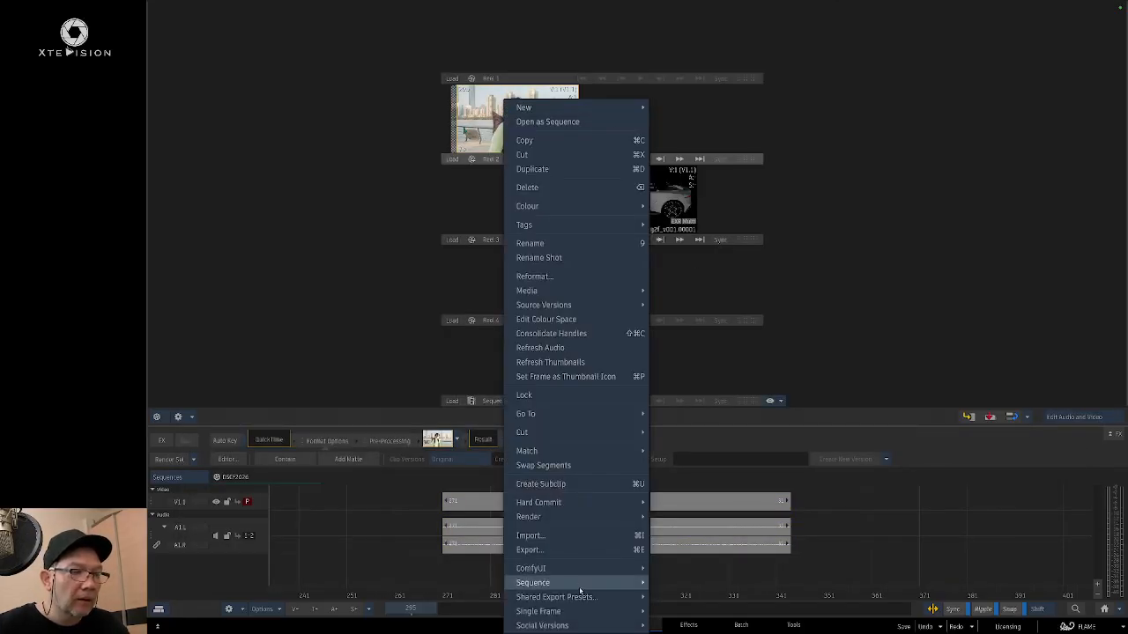
pyautogui.moveTo(586, 570)
pyautogui.click(696, 569)
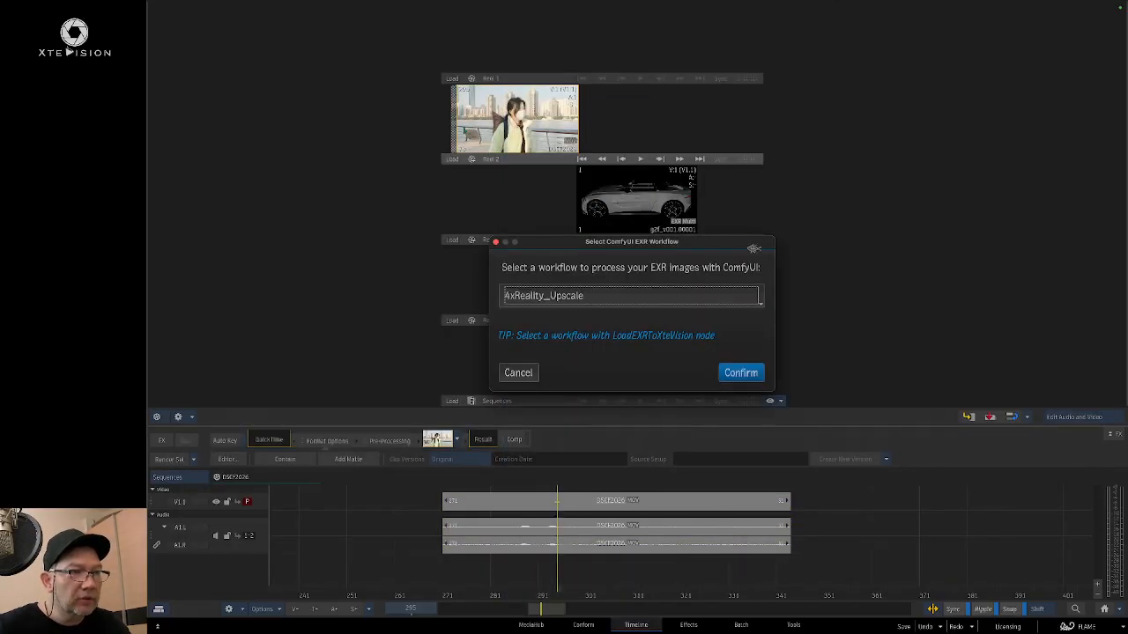
pyautogui.click(623, 300)
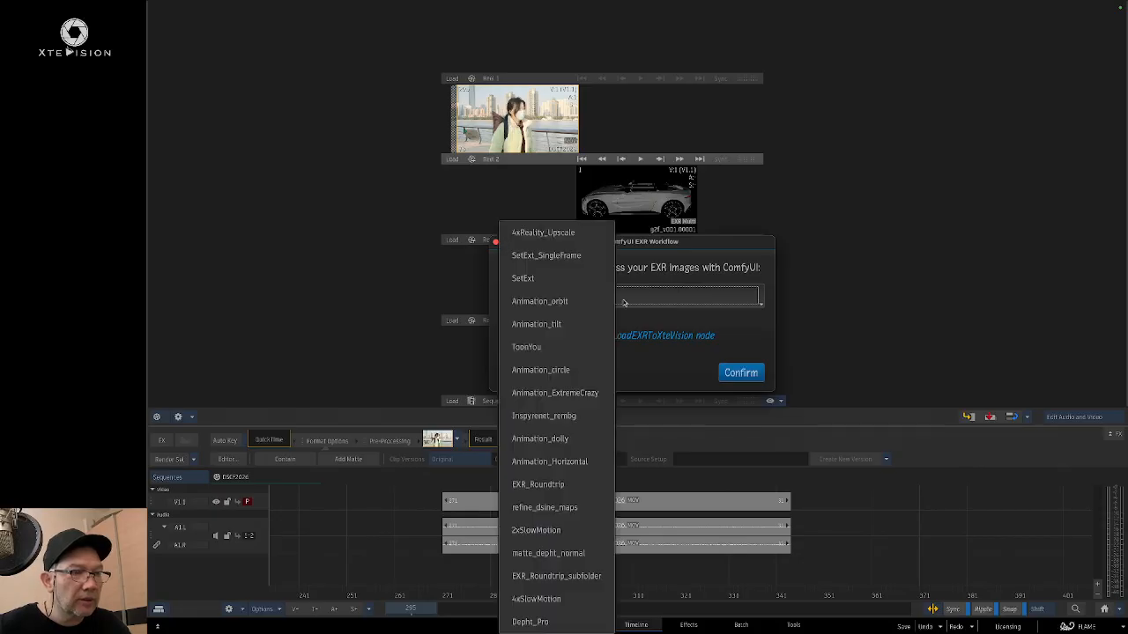
pyautogui.click(592, 577)
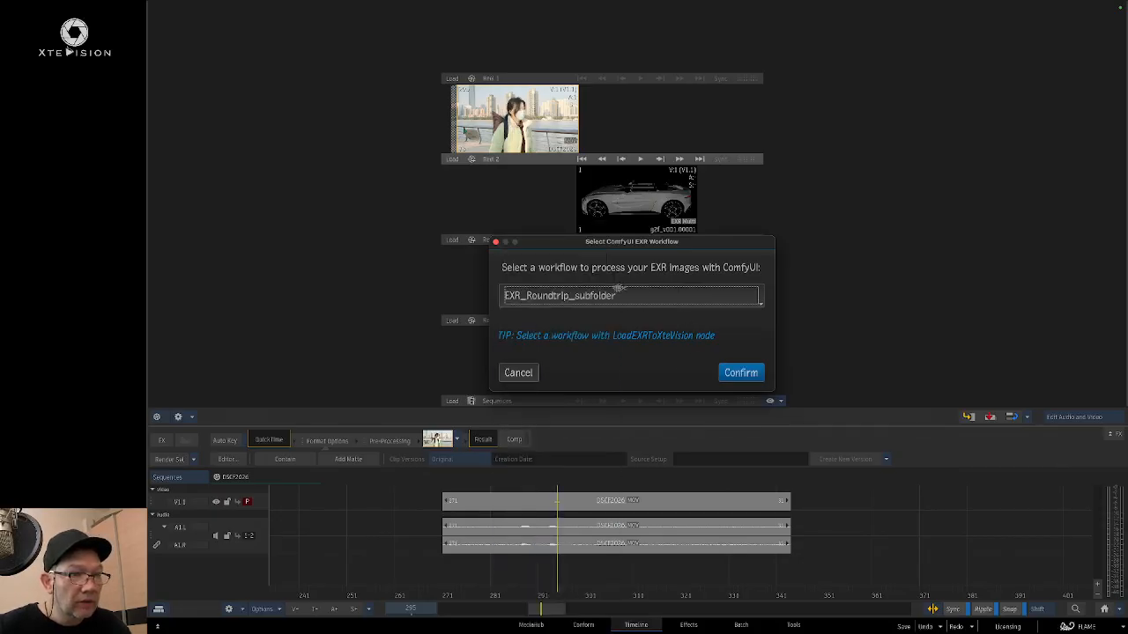
pyautogui.click(748, 374)
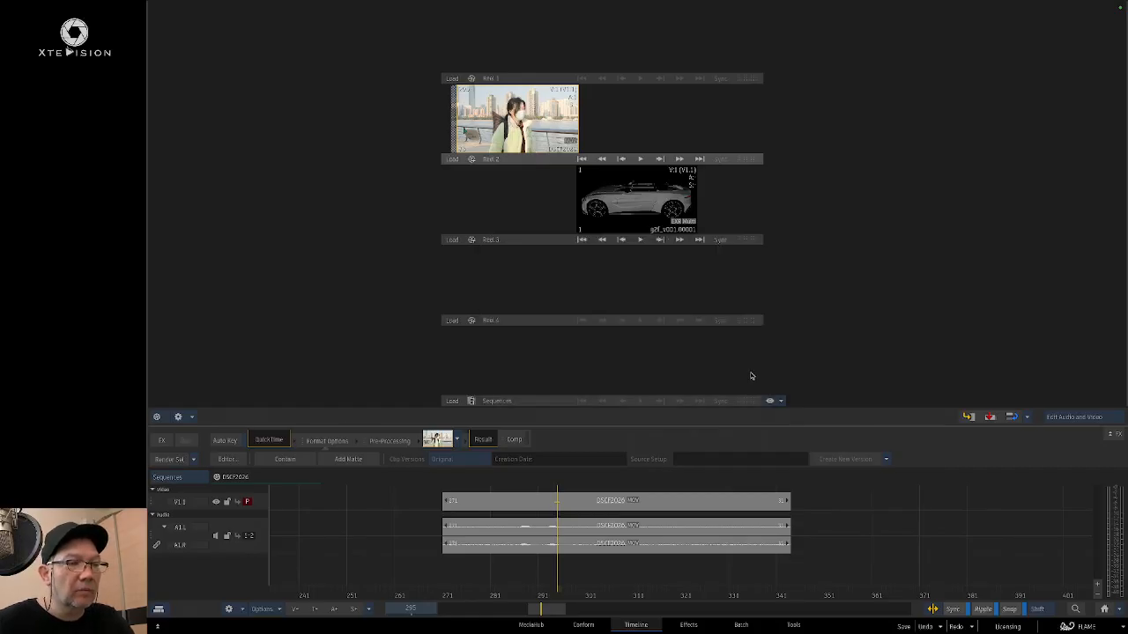
pyautogui.click(781, 362)
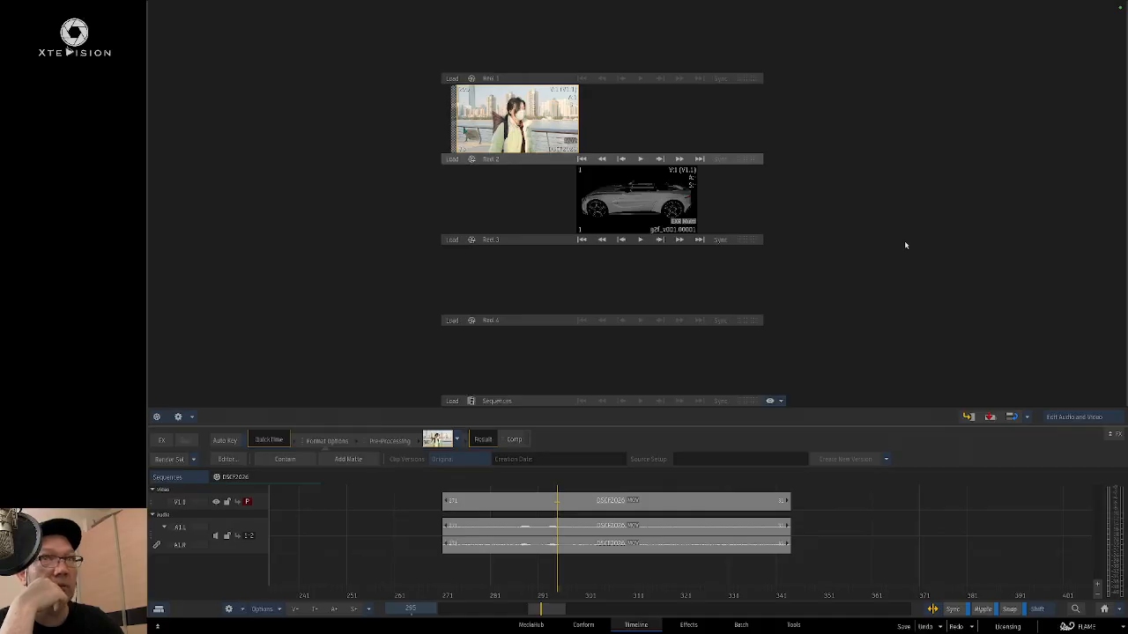
# Step: Switch to Terminal, examine the ComfyUI log for the subfolder workflow run, and return to Flame
pyautogui.press('super+Tab')
pyautogui.press('super+Tab')
pyautogui.press('super+Tab')
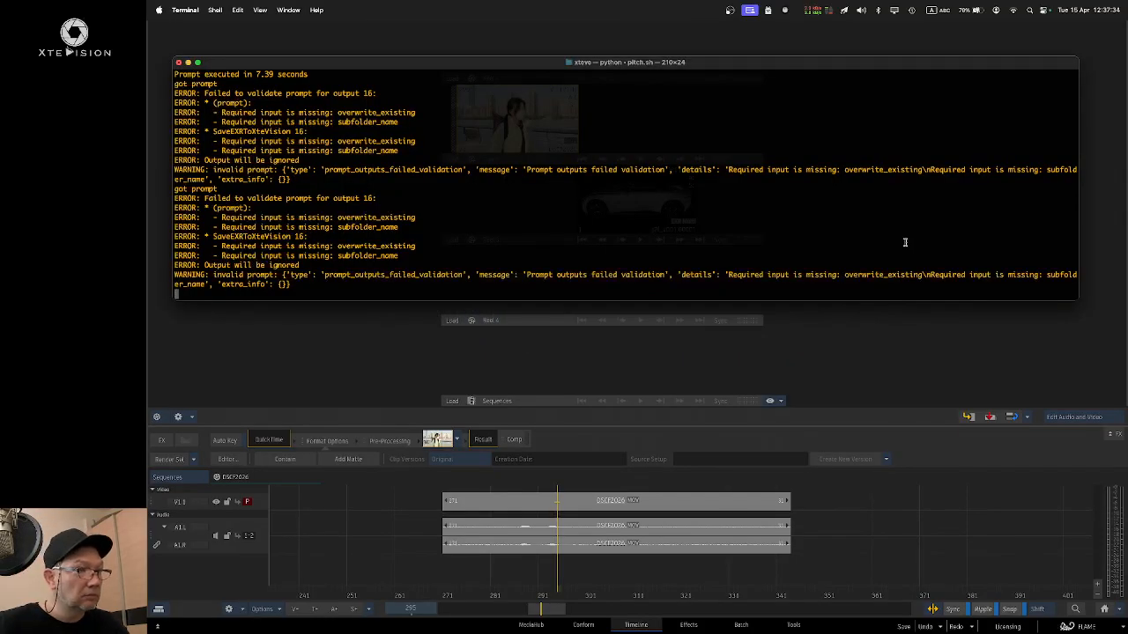
pyautogui.moveTo(771, 63); pyautogui.dragTo(759, 330)
pyautogui.click(762, 123)
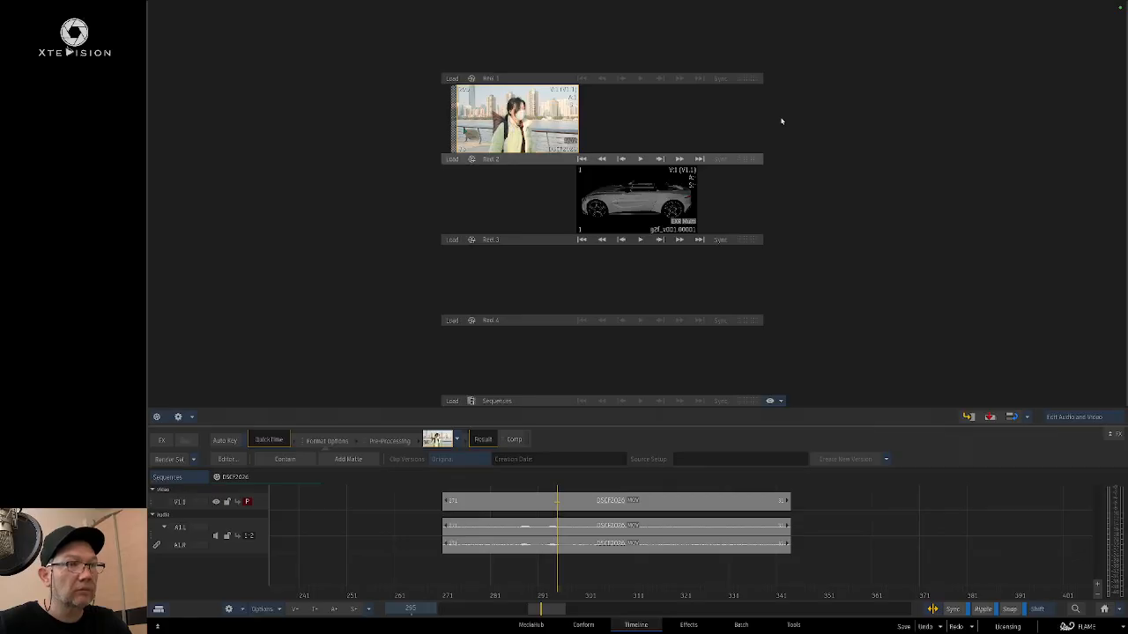
# Step: Switch to the blank ComfyUI workflow in Chromium
pyautogui.press('super+Tab')
pyautogui.press('super+Tab')
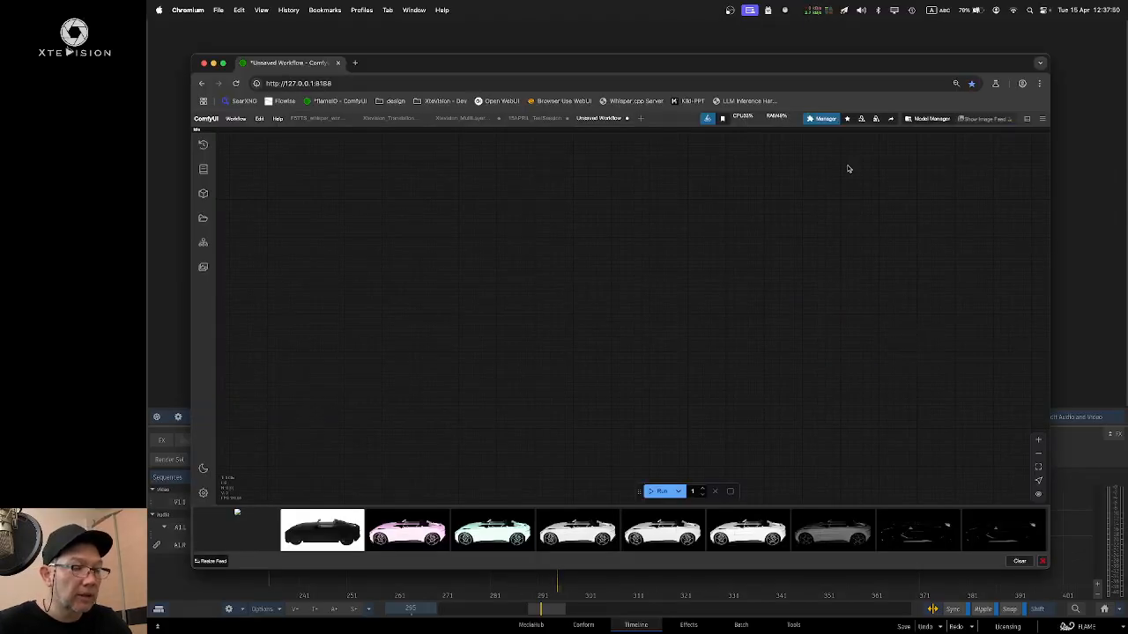
pyautogui.moveTo(304, 622)
pyautogui.click(205, 622)
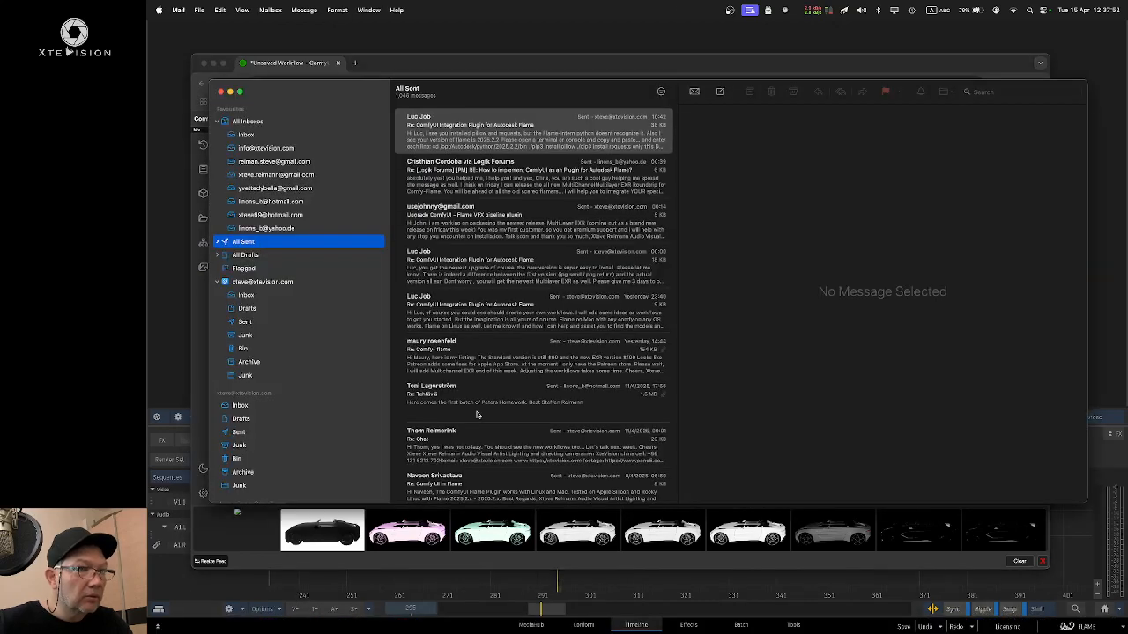
pyautogui.click(716, 215)
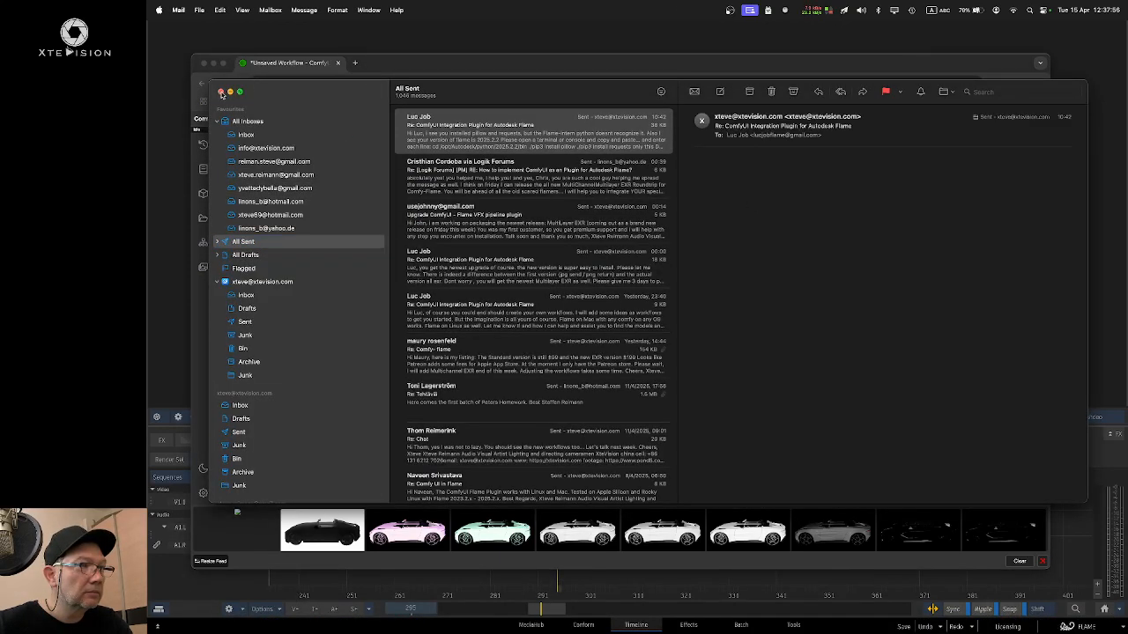
pyautogui.click(221, 91)
# Step: Load EXR_Roundtrip_subfolder.json from Finder's workflows folder into ComfyUI and examine the settings of its EXR Loader and EXR Writer nodes
pyautogui.moveTo(261, 629)
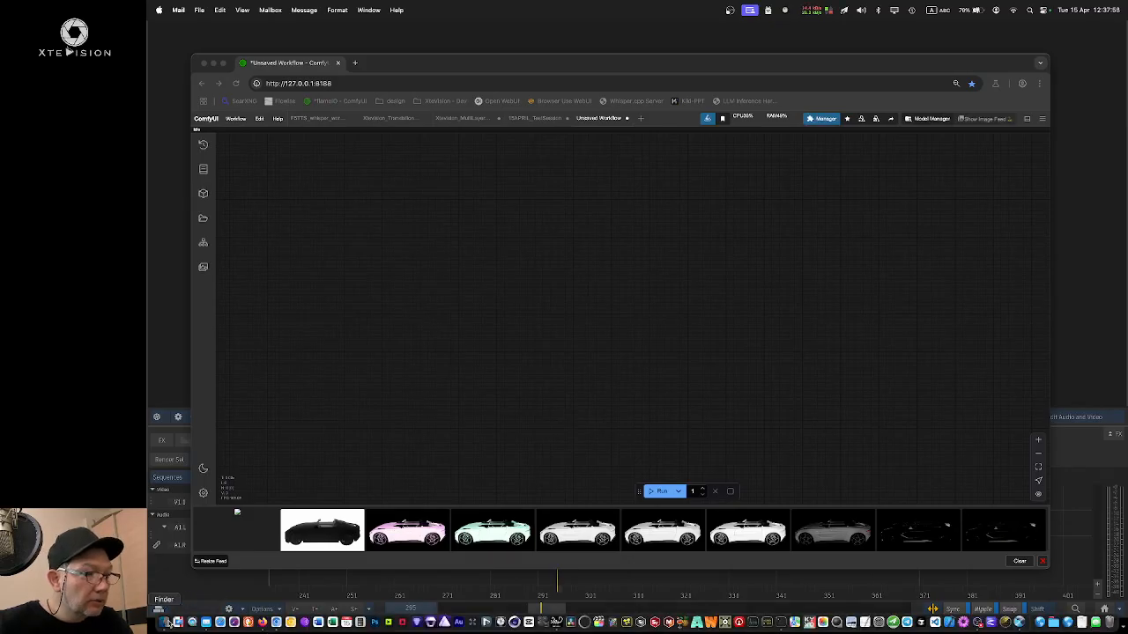
pyautogui.click(164, 622)
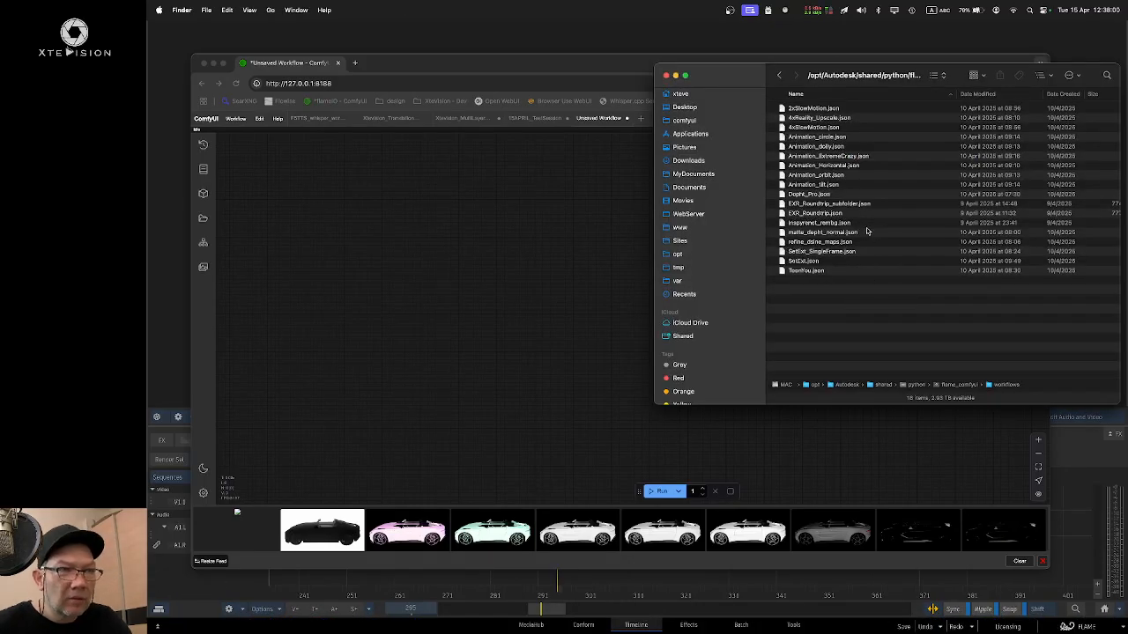
pyautogui.moveTo(846, 204); pyautogui.dragTo(544, 260)
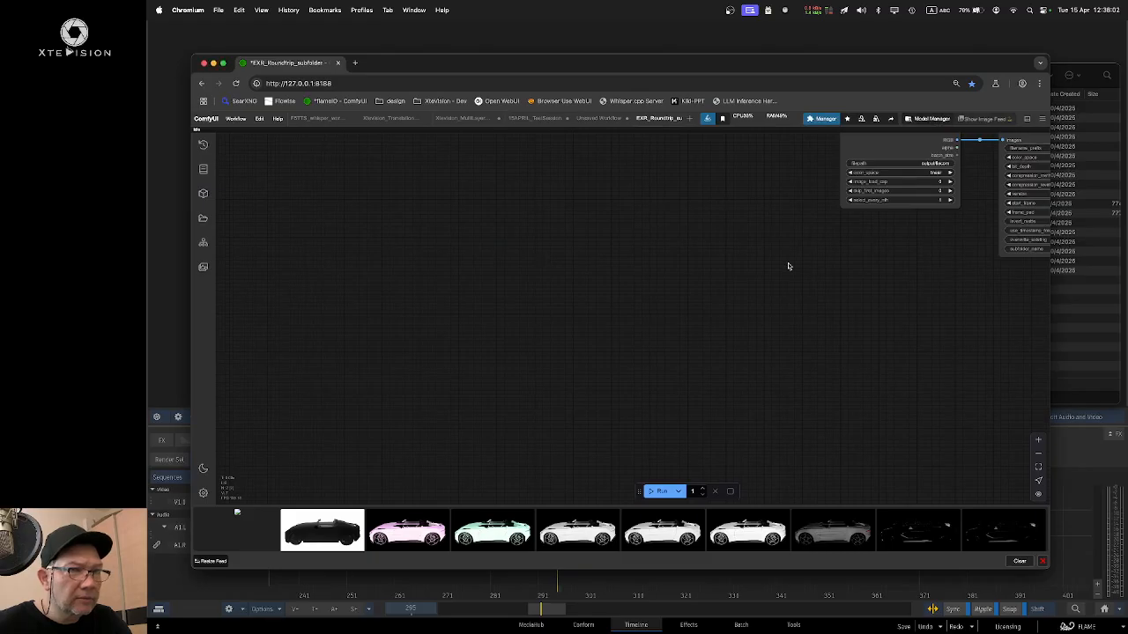
pyautogui.moveTo(713, 236); pyautogui.dragTo(938, 252)
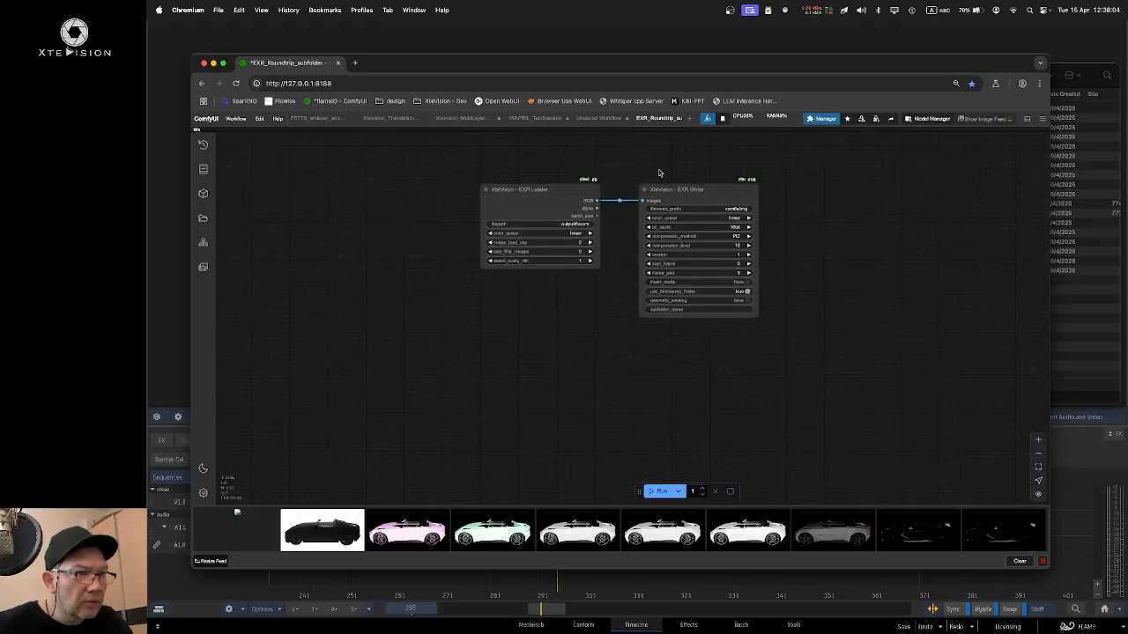
pyautogui.moveTo(621, 160); pyautogui.dragTo(617, 188)
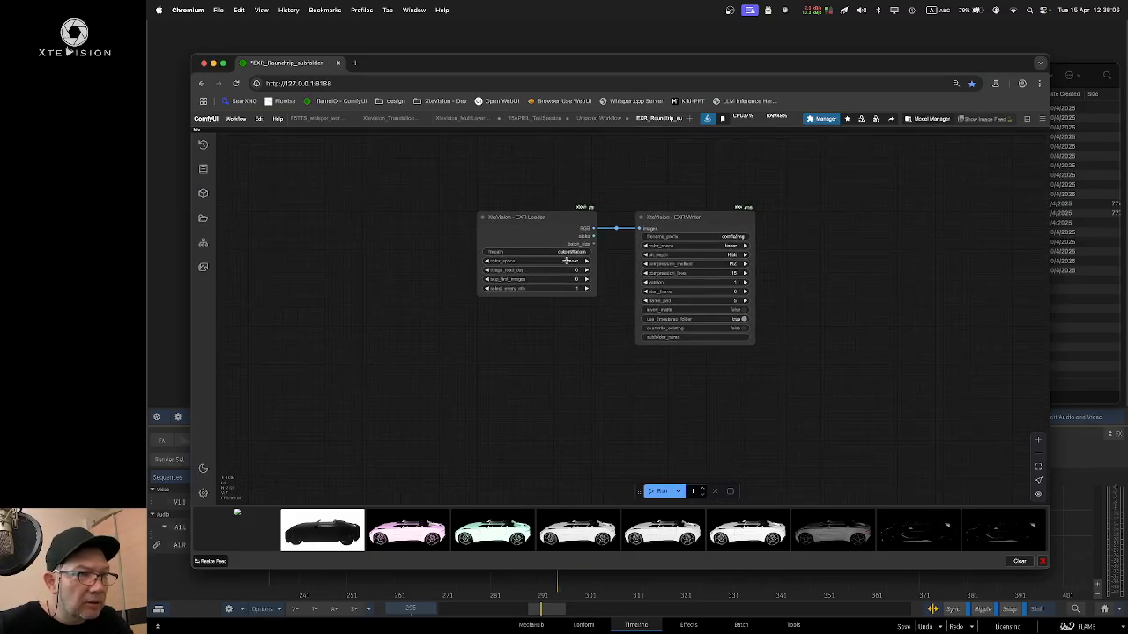
pyautogui.moveTo(716, 216); pyautogui.dragTo(738, 216)
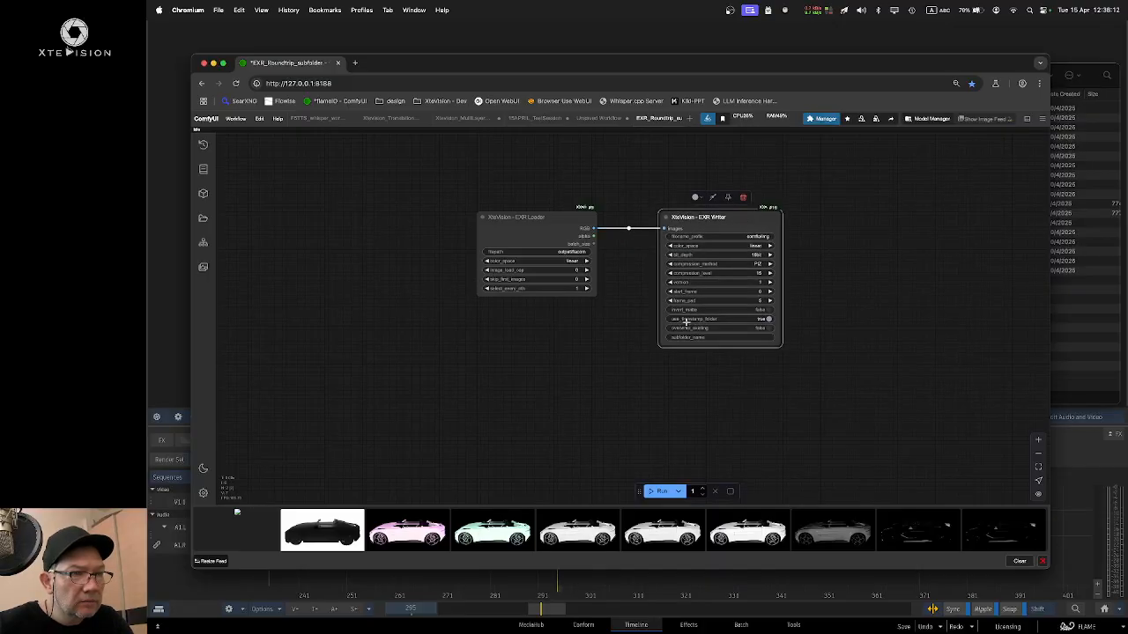
pyautogui.click(842, 324)
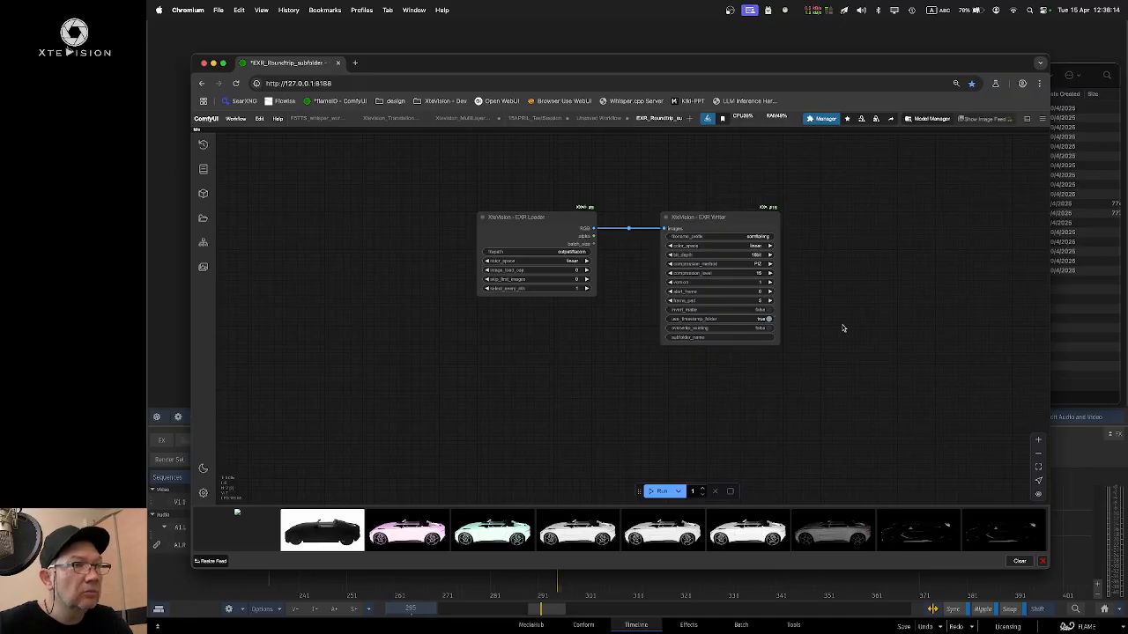
pyautogui.moveTo(842, 327); pyautogui.dragTo(841, 325)
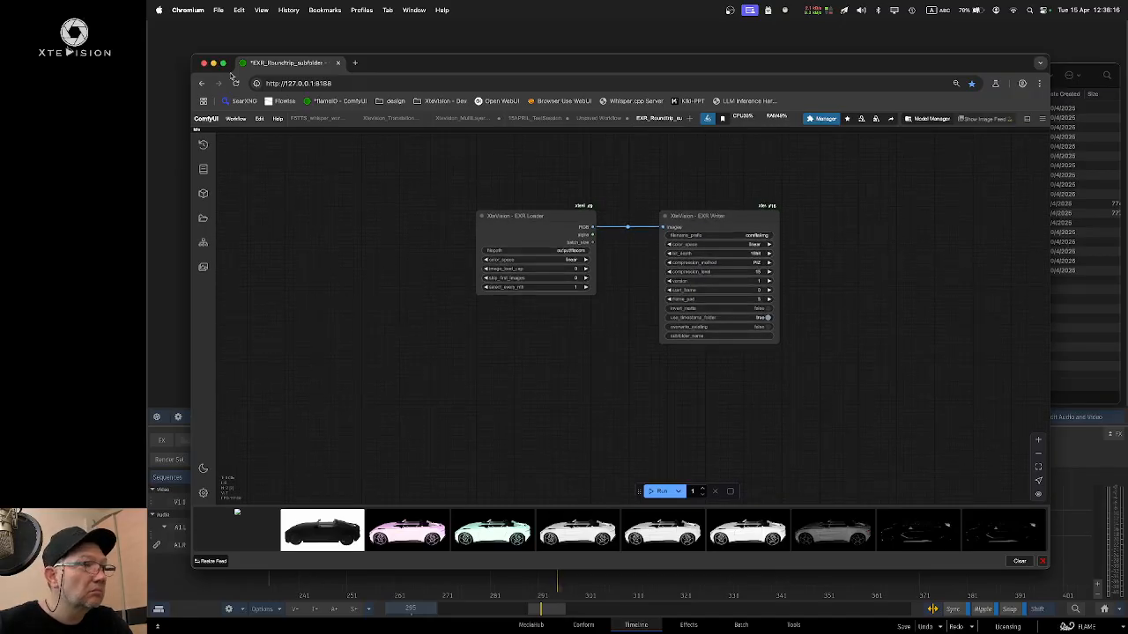
# Step: Close the ComfyUI browser window without saving the workflow changes and return to Flame
pyautogui.click(204, 65)
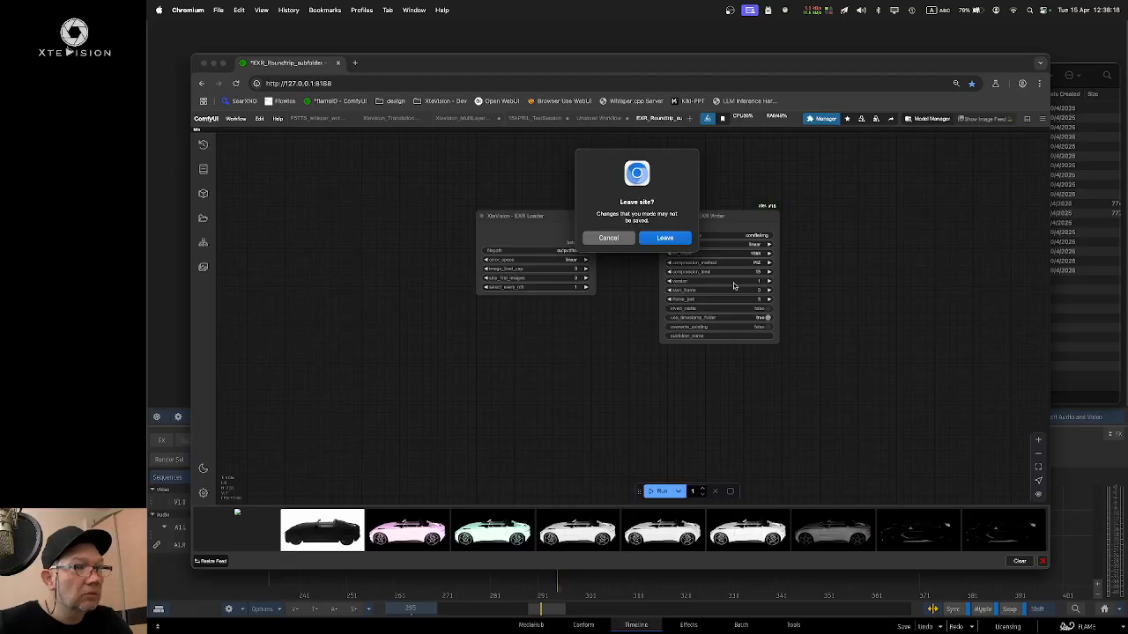
pyautogui.click(674, 238)
pyautogui.click(844, 307)
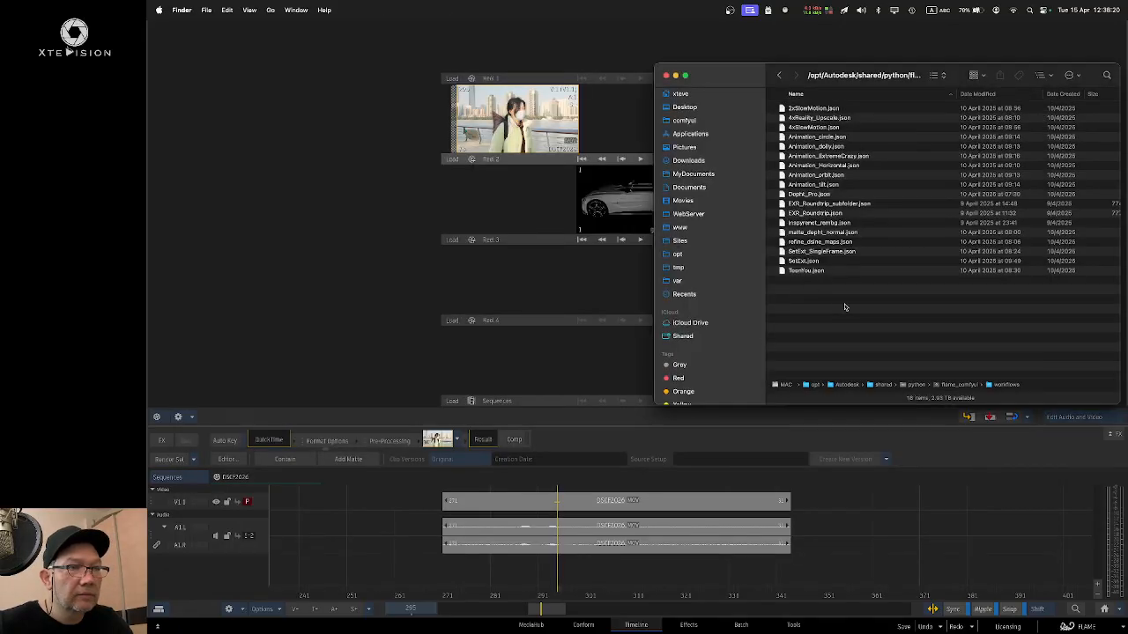
pyautogui.click(471, 210)
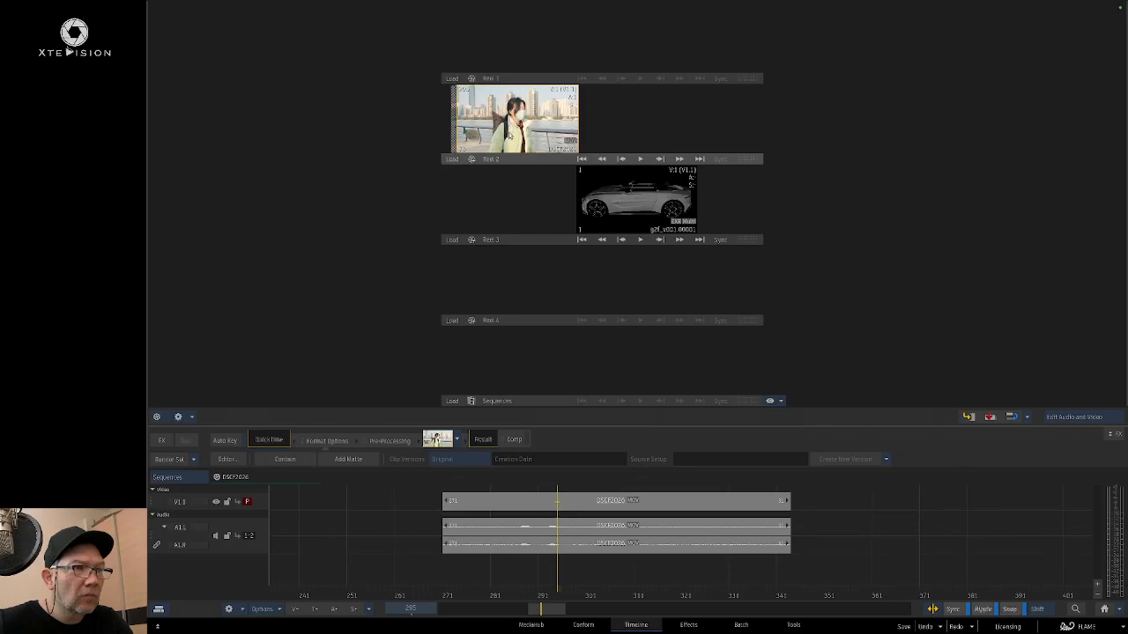
# Step: Switch to Finder and open the exported frames folder through the flacom shortcut on the Desktop
pyautogui.press('super+Tab')
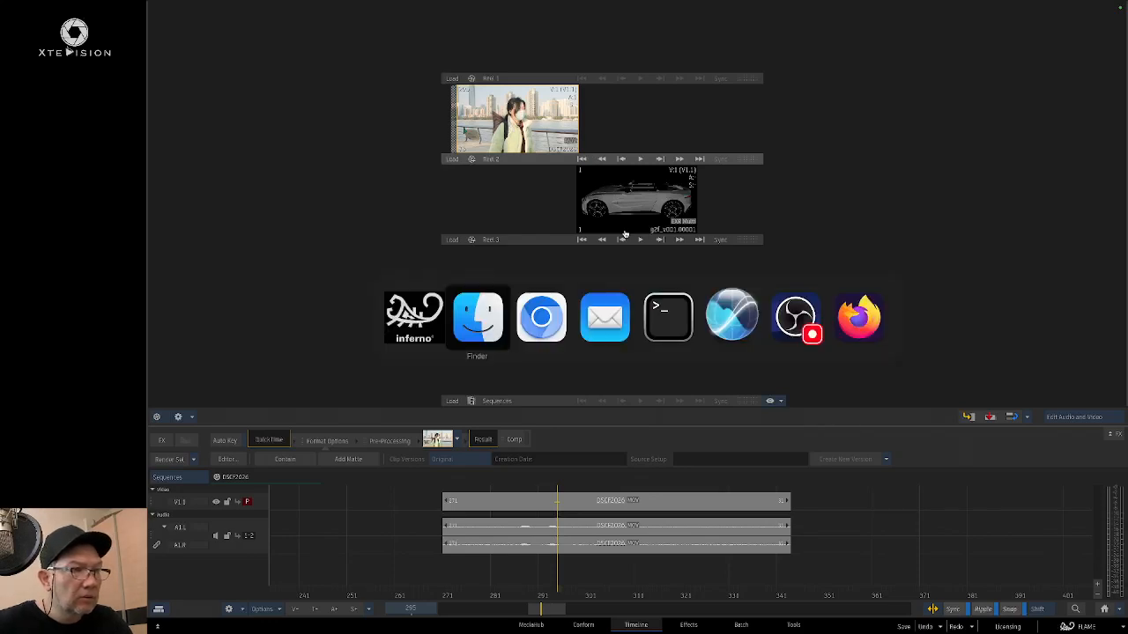
pyautogui.press('super+Tab')
pyautogui.press('super+Tab')
pyautogui.press('super+Tab')
pyautogui.press('super+Tab')
pyautogui.press('super+Tab')
pyautogui.press('super+Tab')
pyautogui.press('super+Tab')
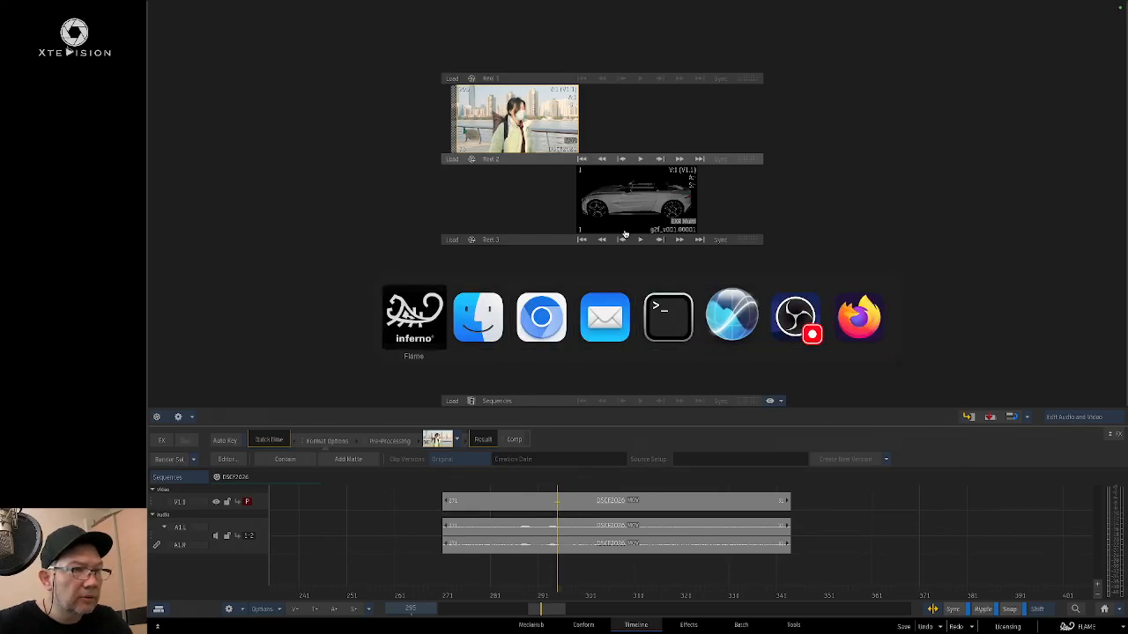
pyautogui.press('super+Tab')
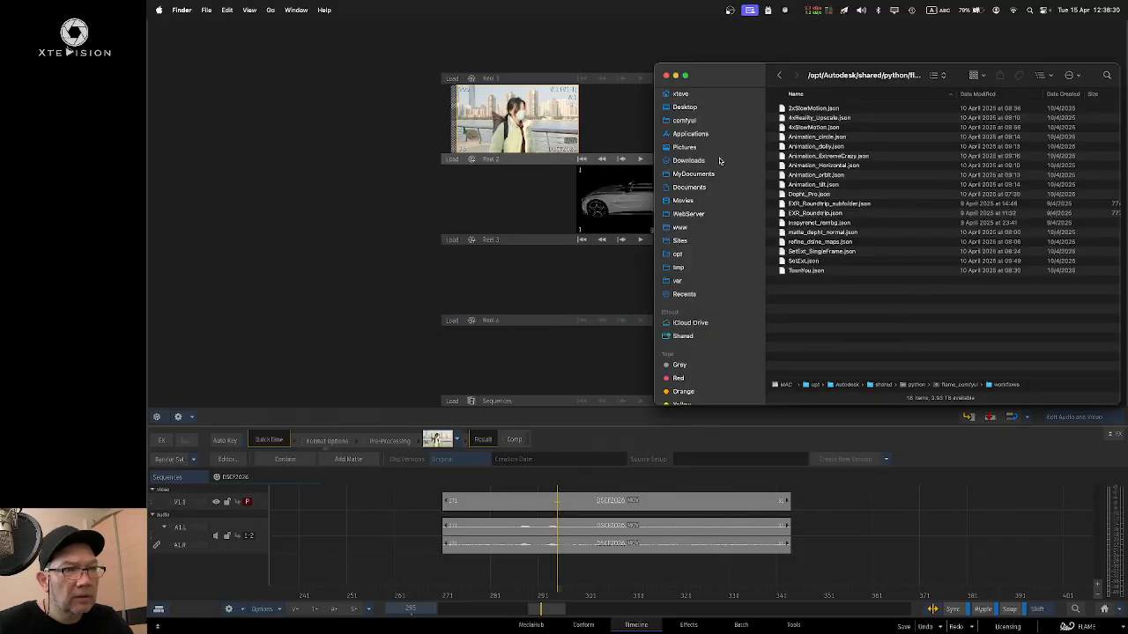
pyautogui.click(696, 110)
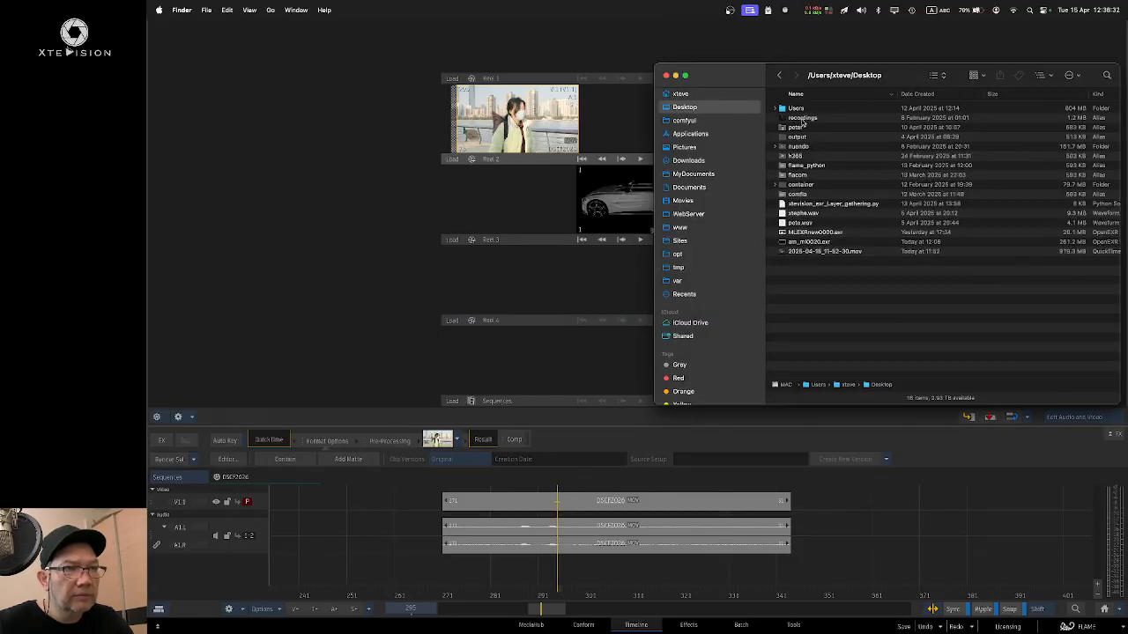
pyautogui.click(816, 177)
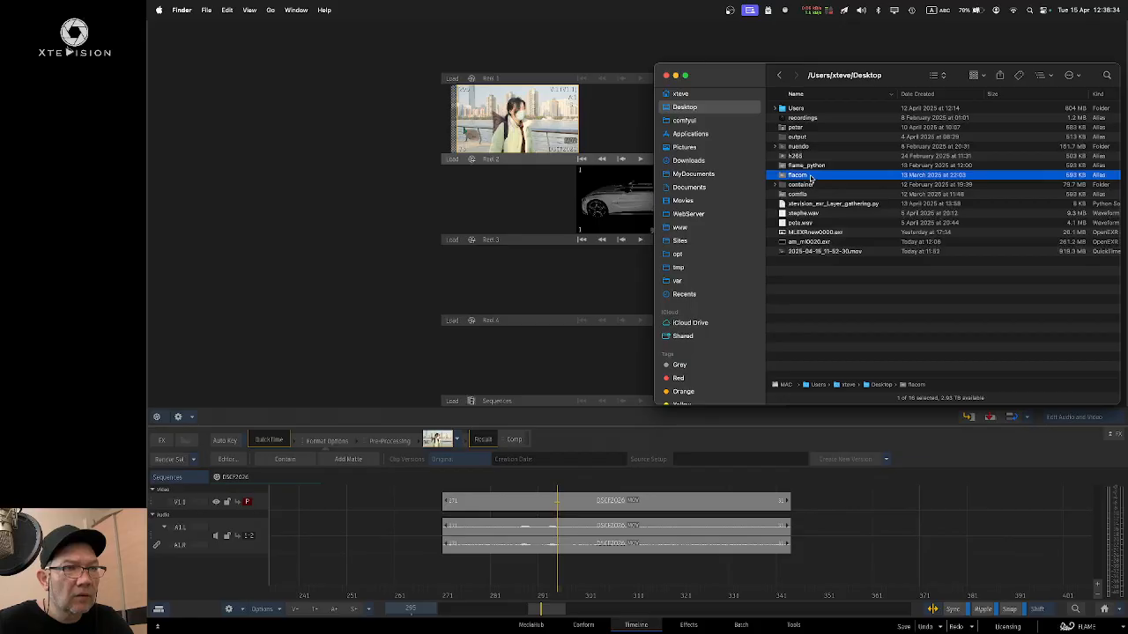
pyautogui.doubleClick(820, 177)
# Step: Preview several DSCF2026 EXR frames, including 0, 3, 9 and 10, look through the whole sequence, and return to Flame
pyautogui.press('Down')
pyautogui.press('space')
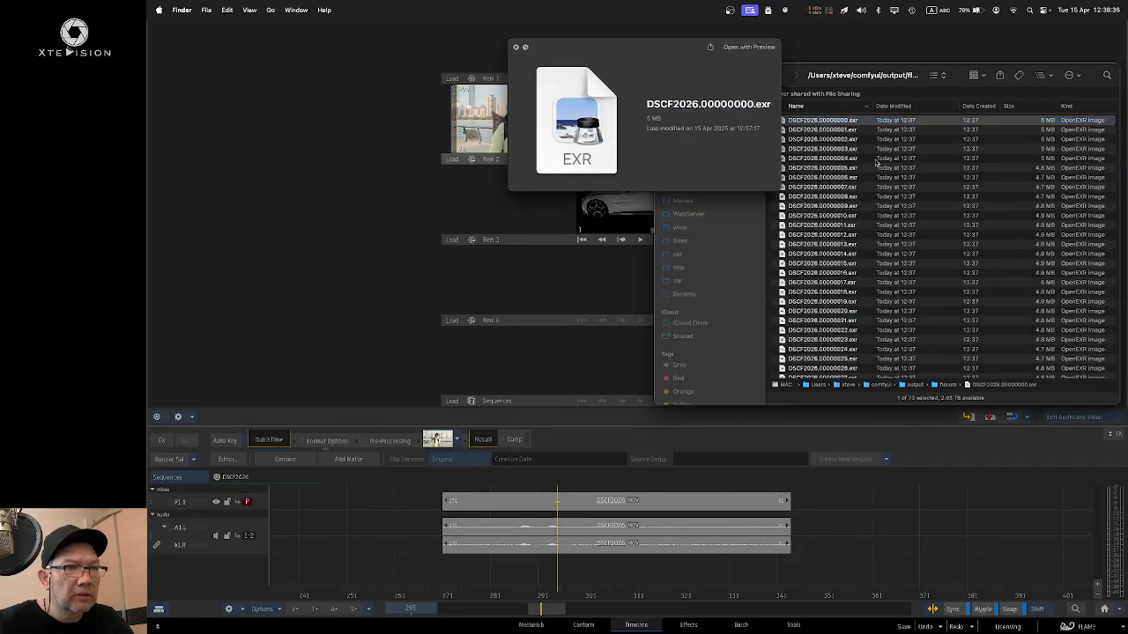
pyautogui.press('space')
pyautogui.click(828, 150)
pyautogui.press('space')
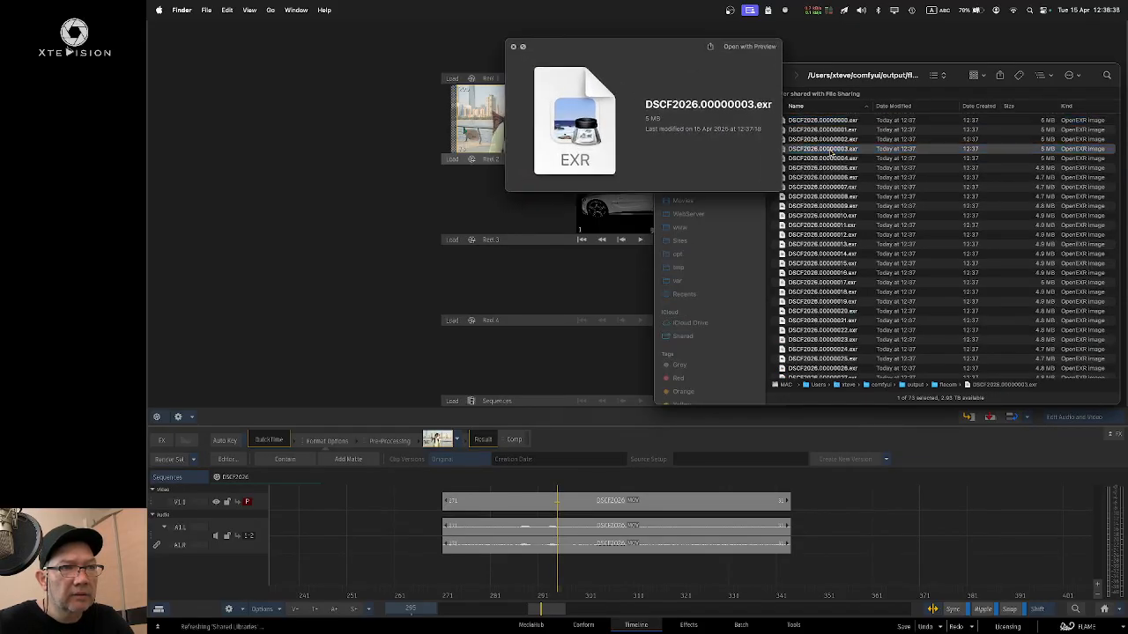
pyautogui.press('space')
pyautogui.press('space')
pyautogui.press('space')
pyautogui.click(847, 168)
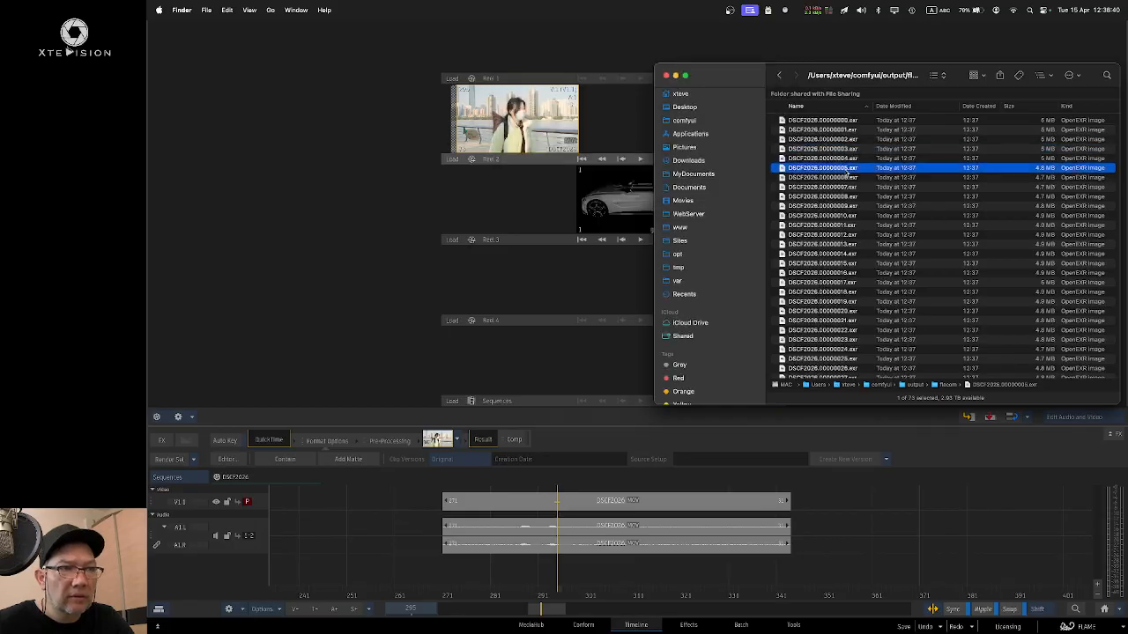
pyautogui.press('space')
pyautogui.press('space')
pyautogui.click(847, 177)
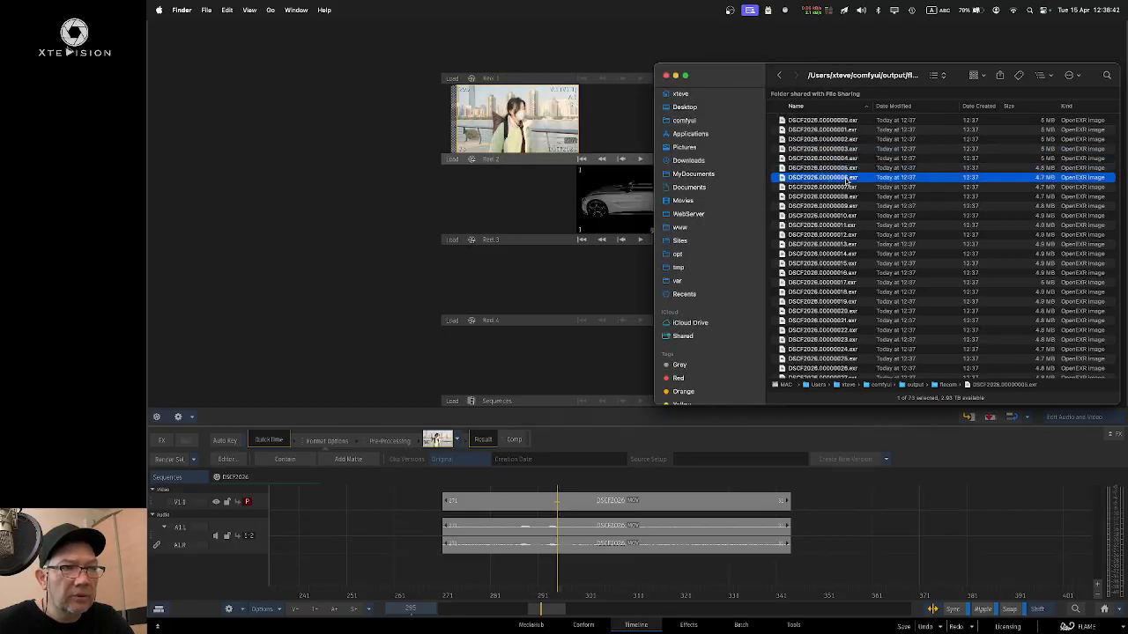
pyautogui.press('space')
pyautogui.press('space')
pyautogui.click(847, 205)
pyautogui.press('space')
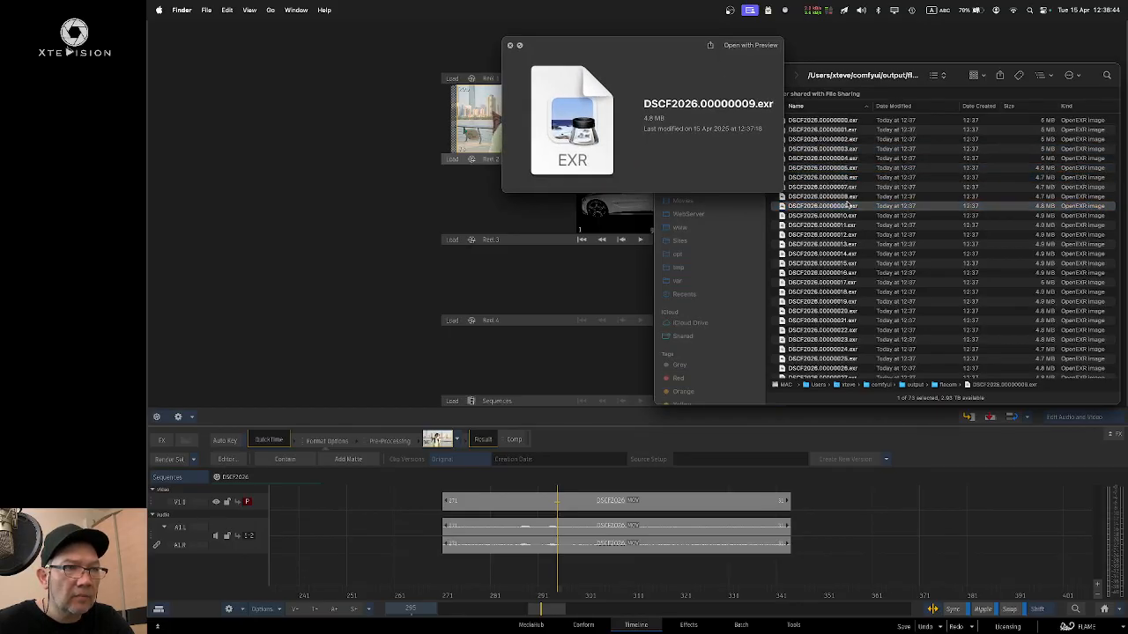
pyautogui.press('space')
pyautogui.click(847, 215)
pyautogui.press('space')
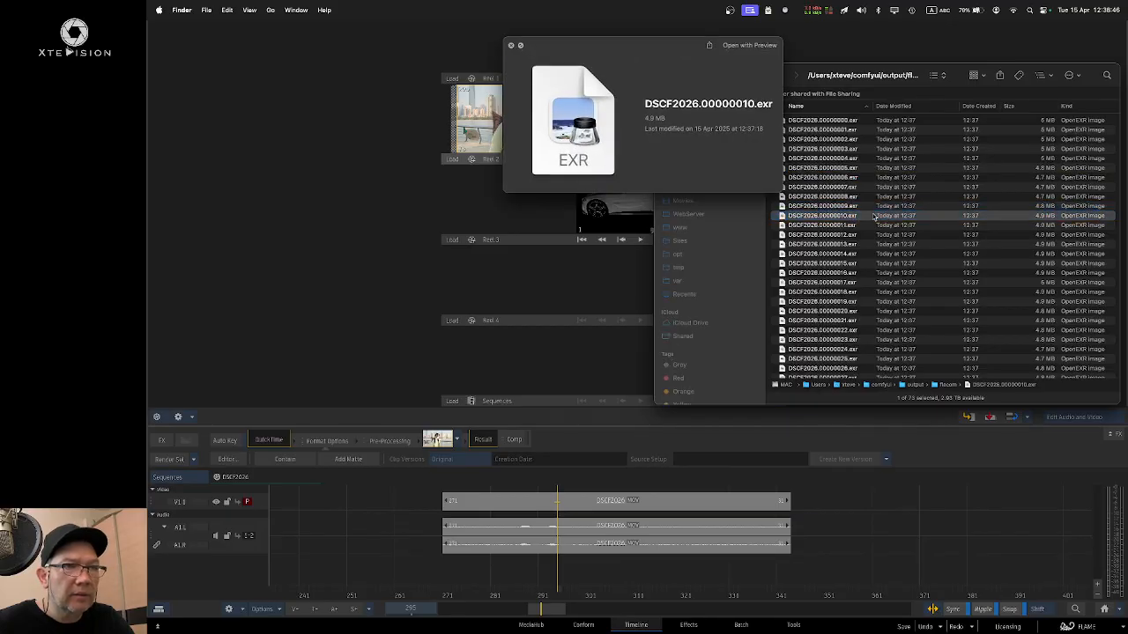
pyautogui.press('space')
pyautogui.scroll(-3, 862, 185)
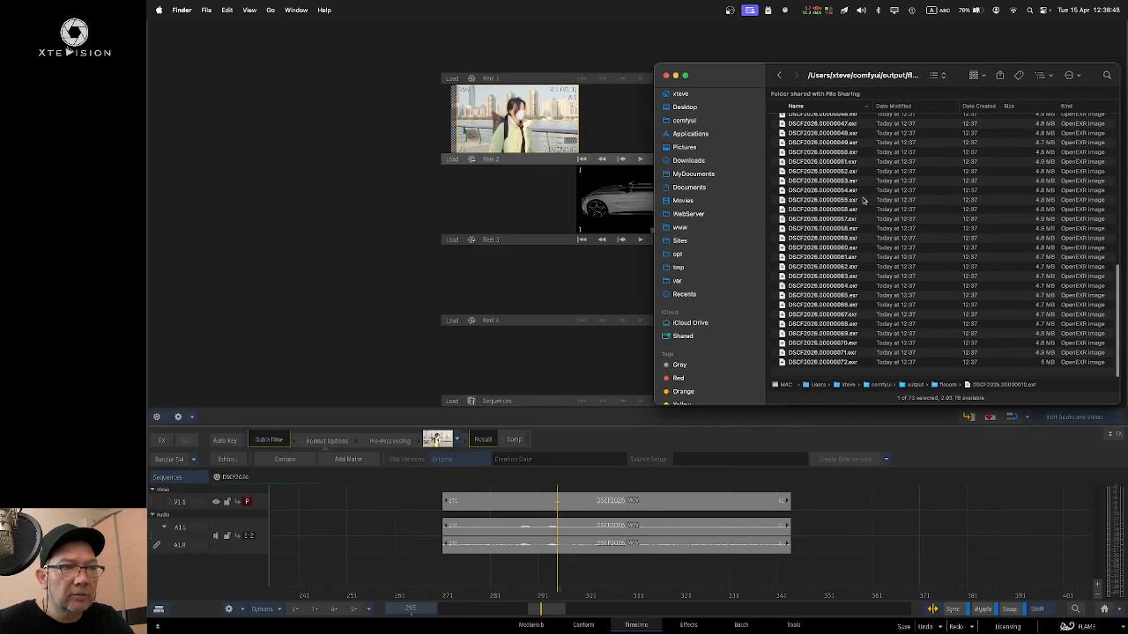
pyautogui.scroll(3, 864, 196)
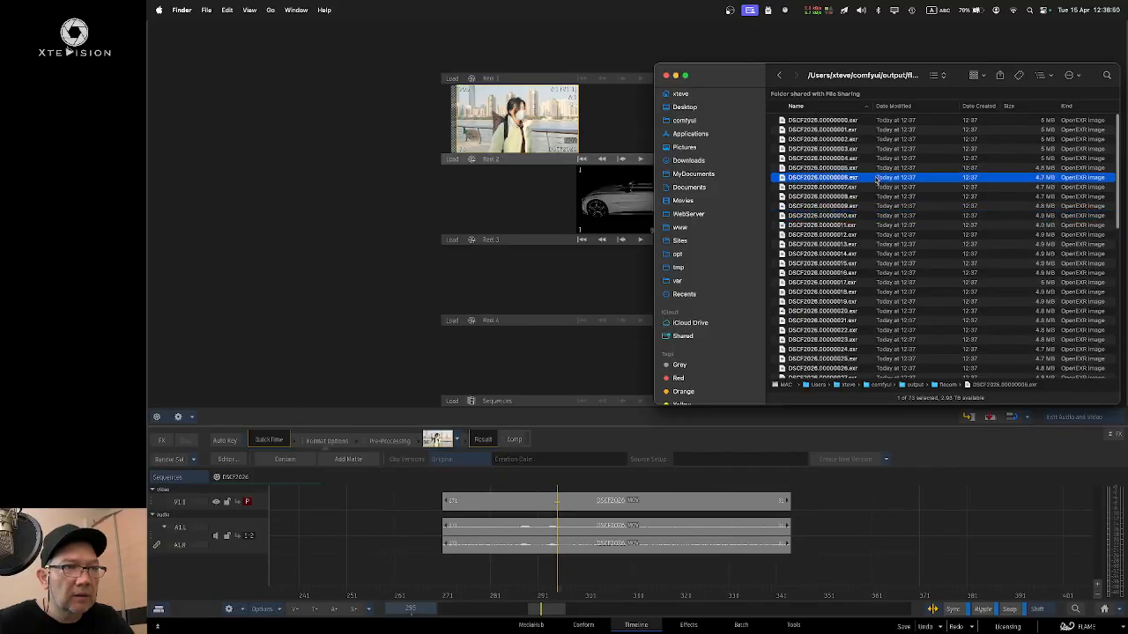
pyautogui.click(415, 159)
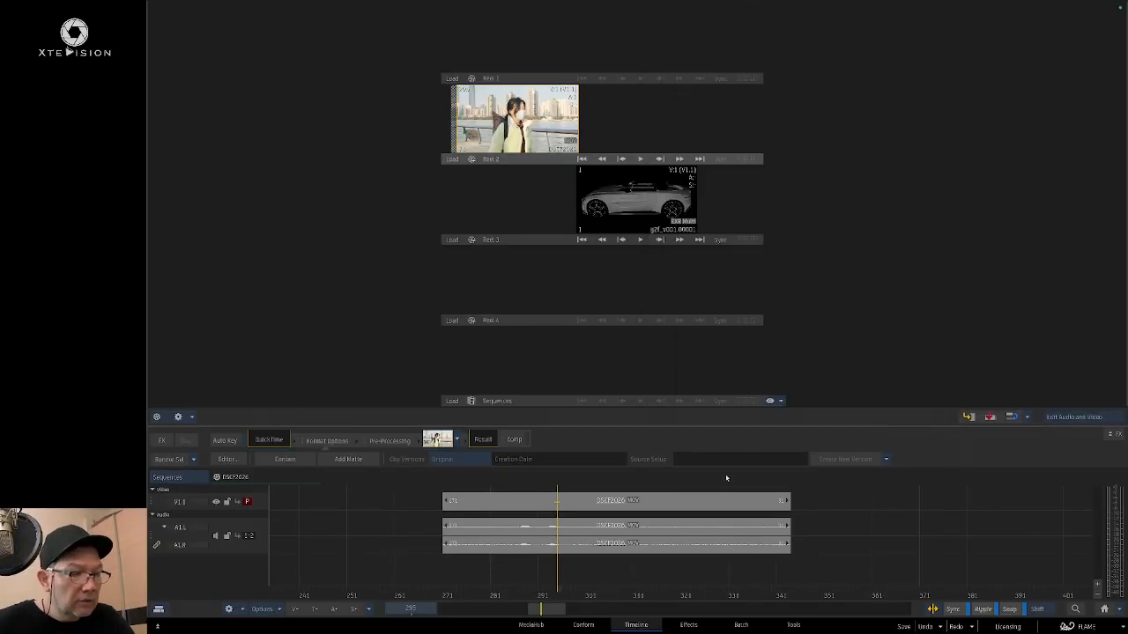
# Step: Switch to Terminal, examine the prompt validation errors, and stop the running ComfyUI server
pyautogui.press('super+Tab')
pyautogui.press('super+Tab')
pyautogui.press('super+Tab')
pyautogui.press('super+Tab')
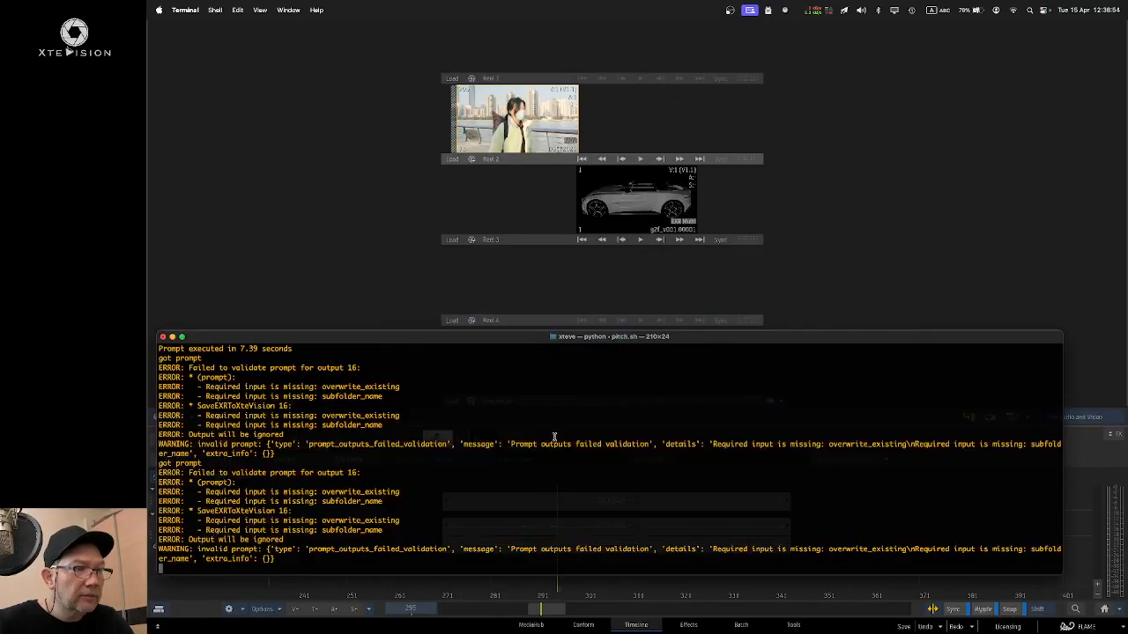
pyautogui.moveTo(622, 339); pyautogui.dragTo(655, 283)
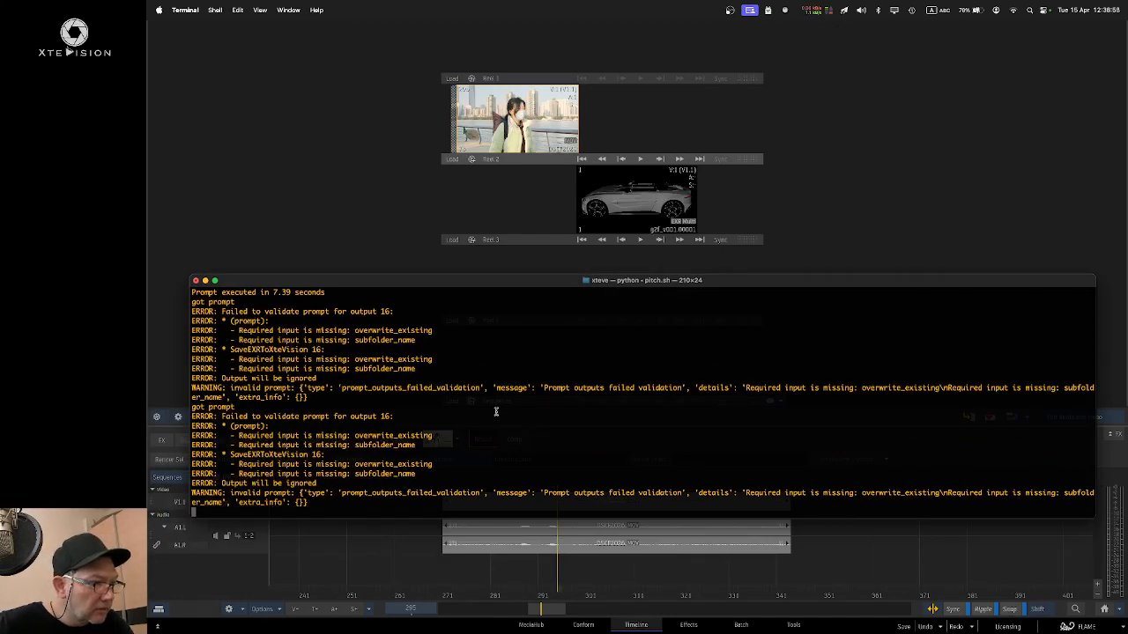
pyautogui.hotkey('ctrl', 'c')
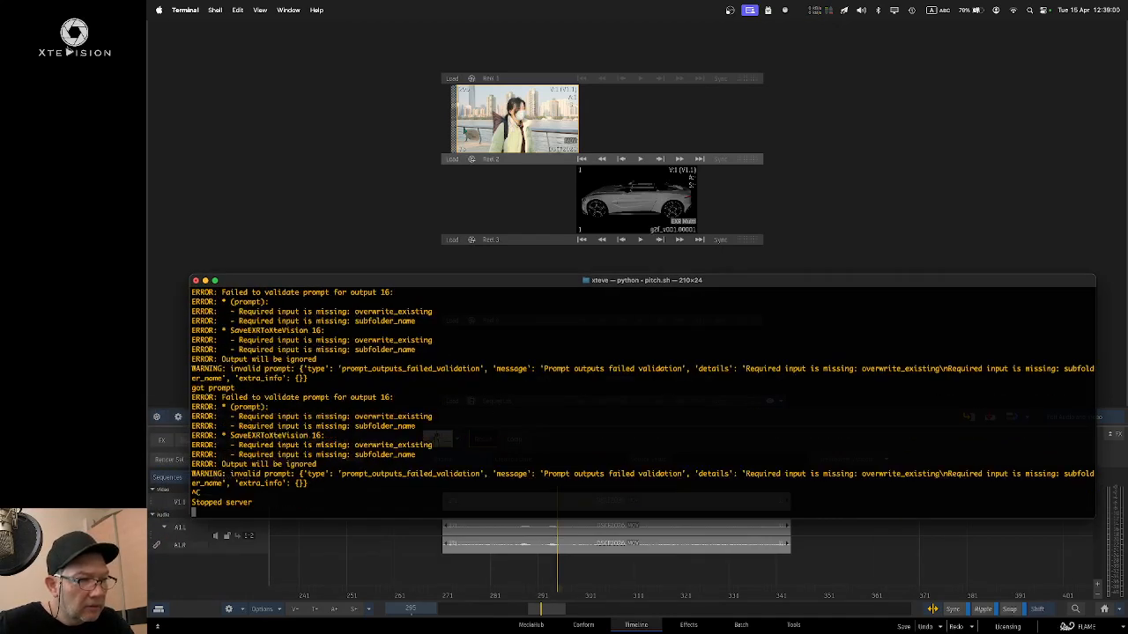
pyautogui.hotkey('ctrl', 'c')
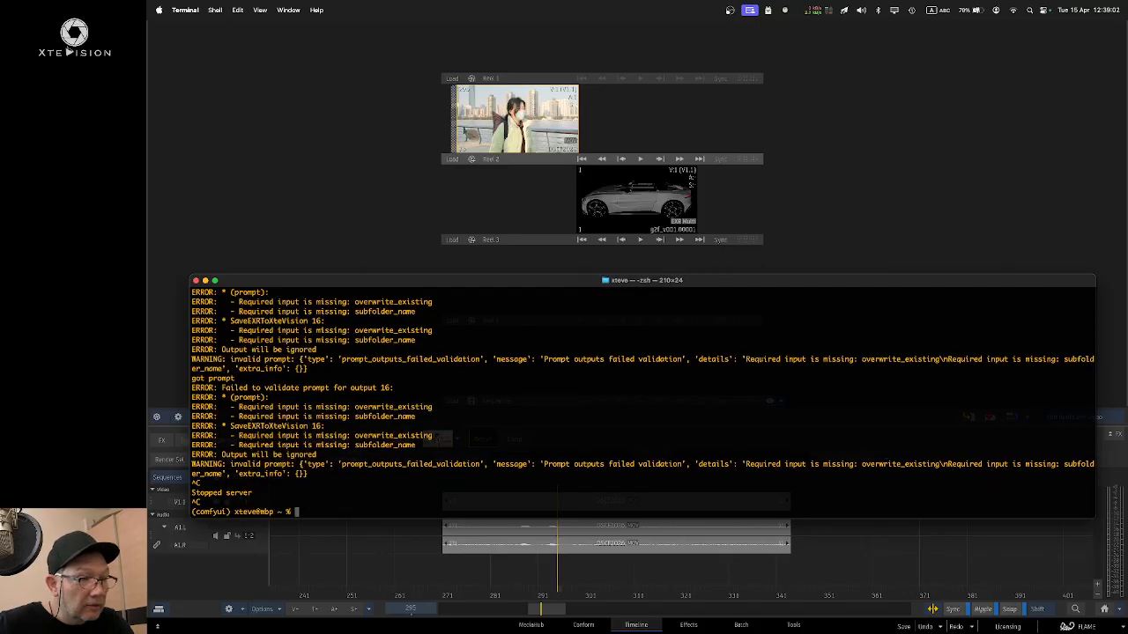
# Step: Discard the entered ./pitch.sh command and clear the terminal screen with the clear command
pyautogui.write('./pitch.sh')
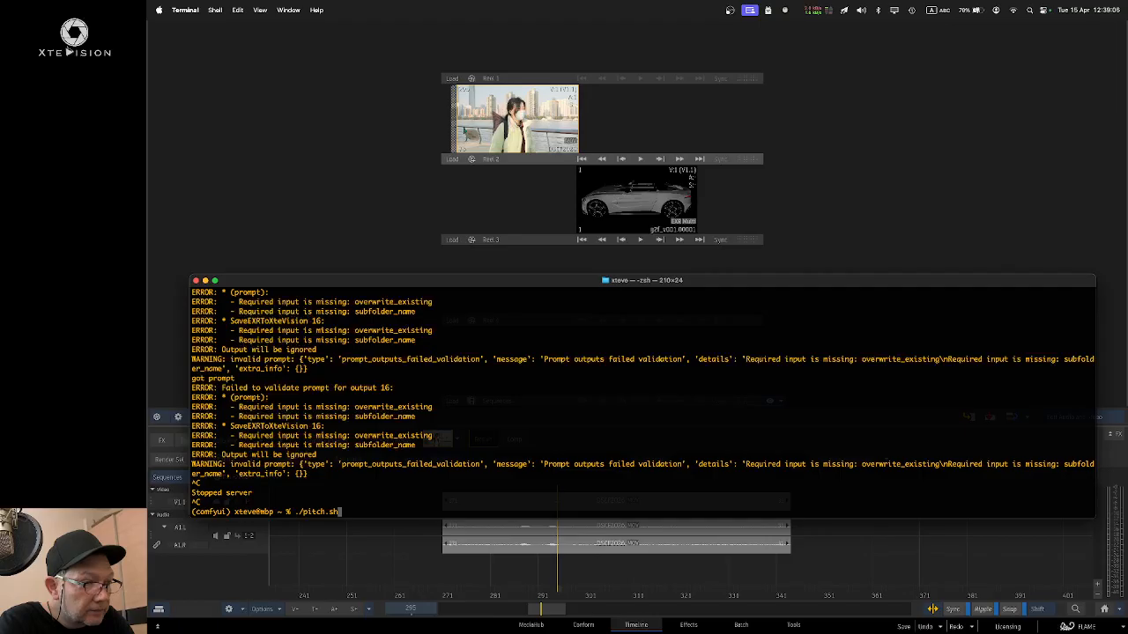
pyautogui.hotkey('ctrl', 'u')
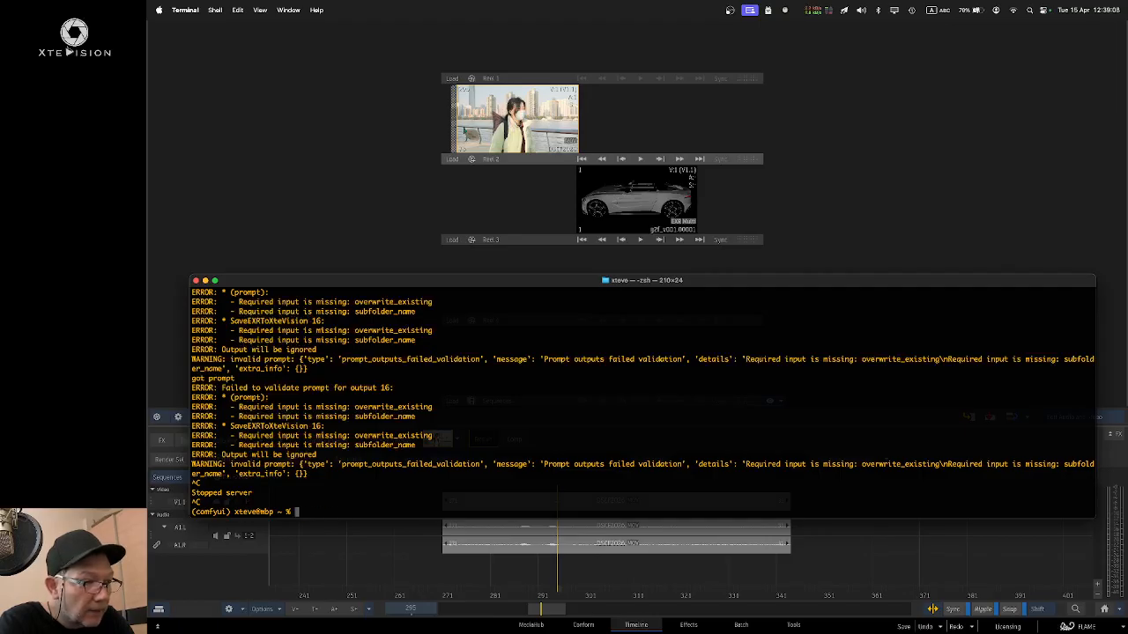
pyautogui.write('clear')
pyautogui.press('Return')
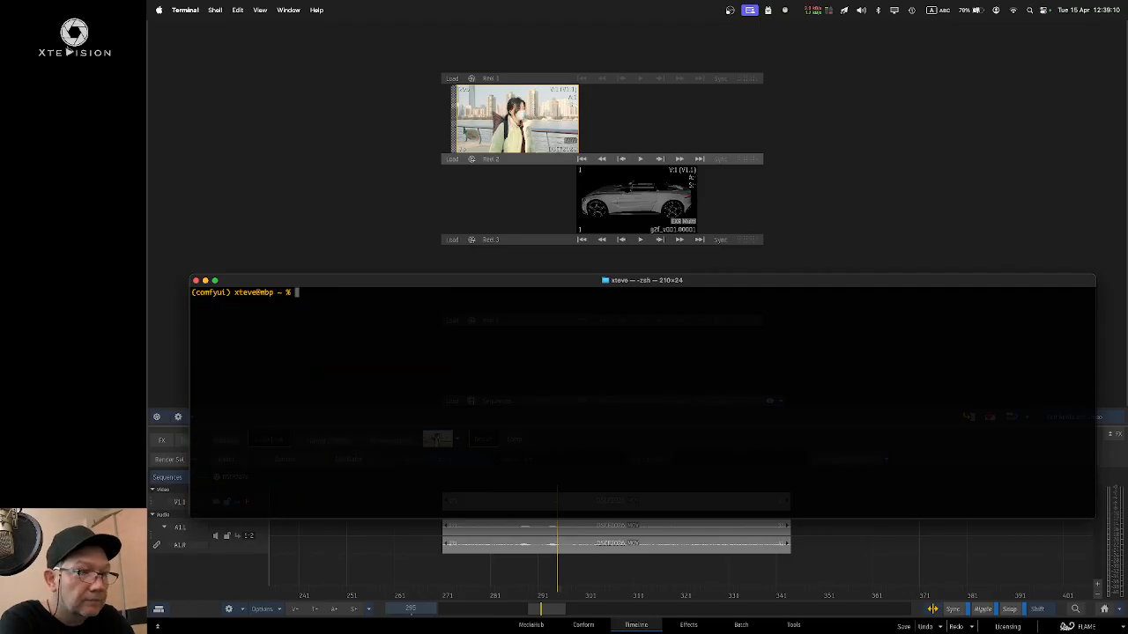
# Step: Open a second Terminal window, place it above the existing one, and widen it to about 136 columns
pyautogui.press('super+n')
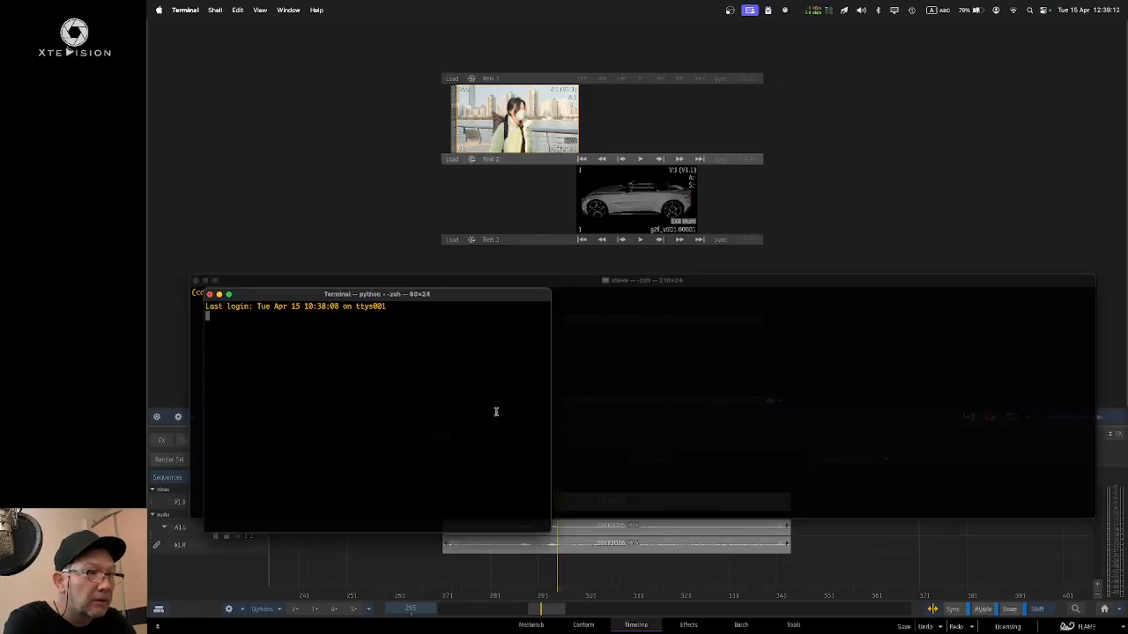
pyautogui.moveTo(445, 293); pyautogui.dragTo(417, 25)
pyautogui.moveTo(587, 281); pyautogui.dragTo(571, 309)
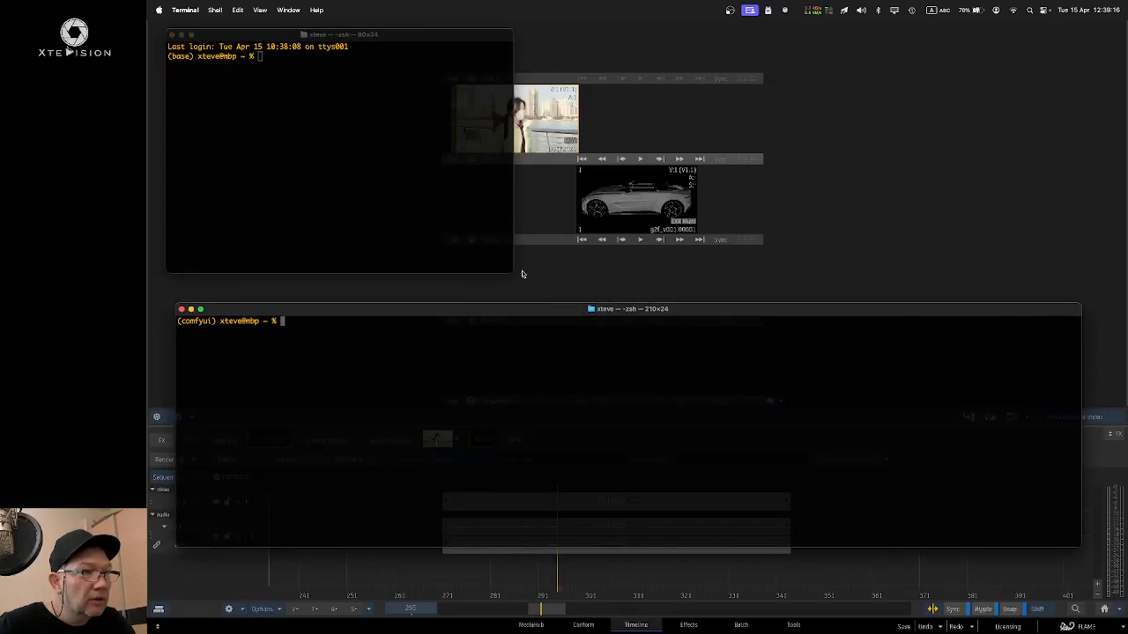
pyautogui.moveTo(510, 272); pyautogui.dragTo(753, 282)
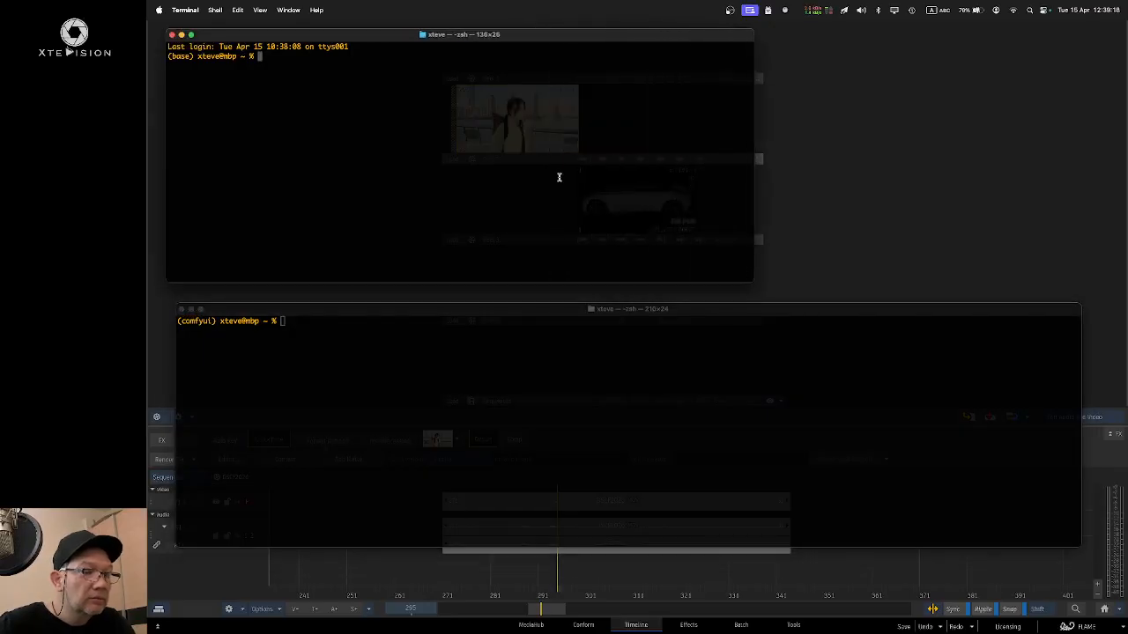
# Step: Follow the log file /tmp/flame_comfyui_final.log with tail -f in the new Terminal window
pyautogui.write('tail -f')
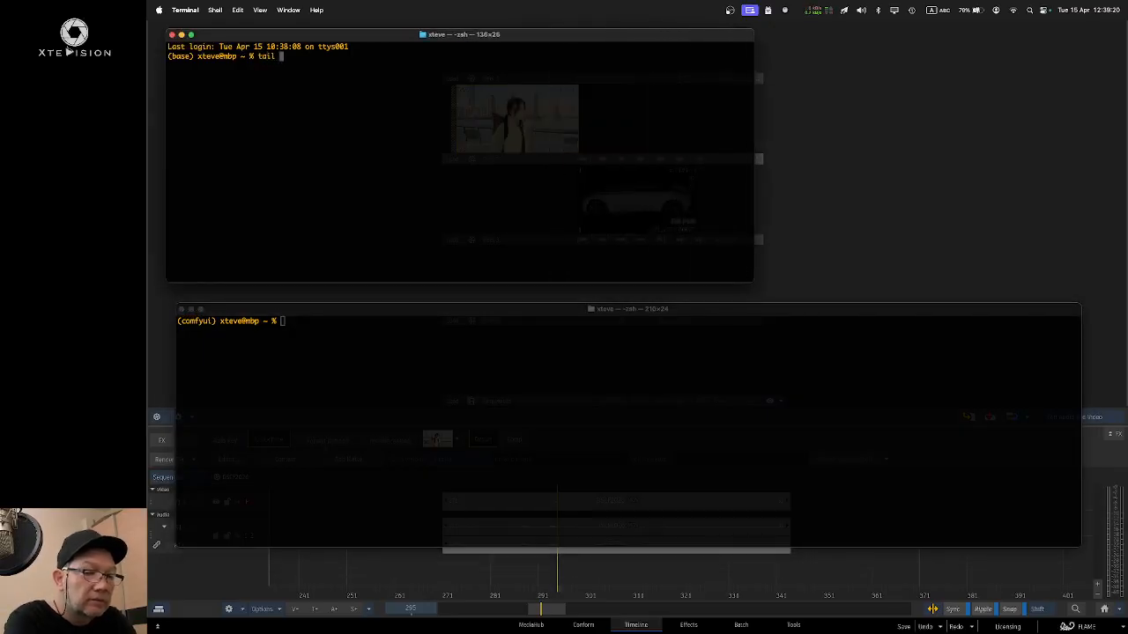
pyautogui.write('t')
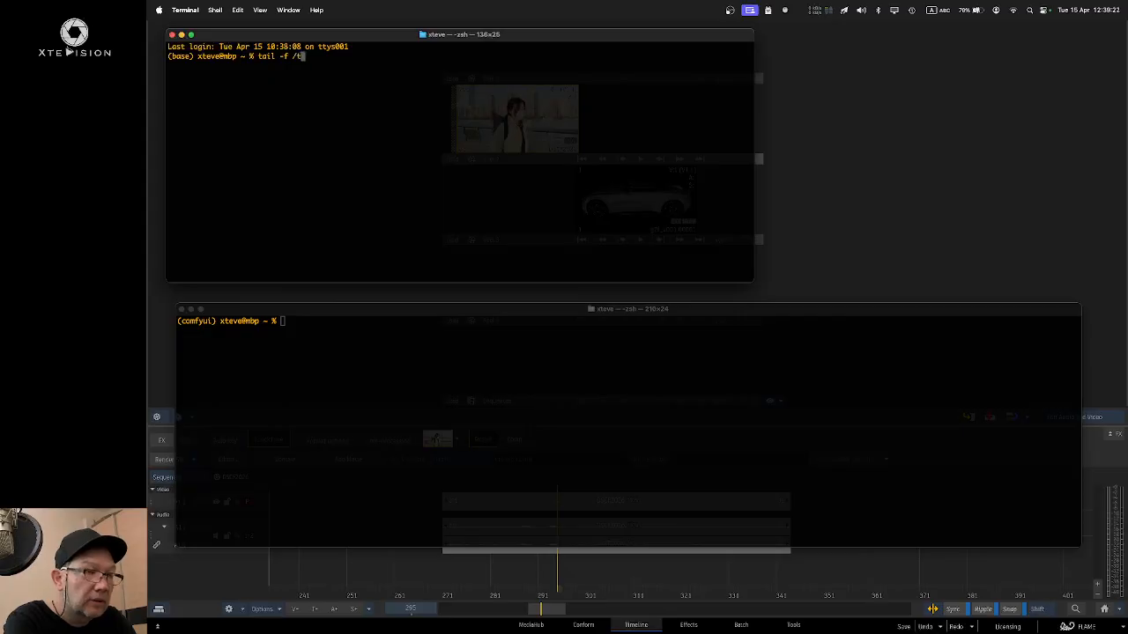
pyautogui.write('mp/fla')
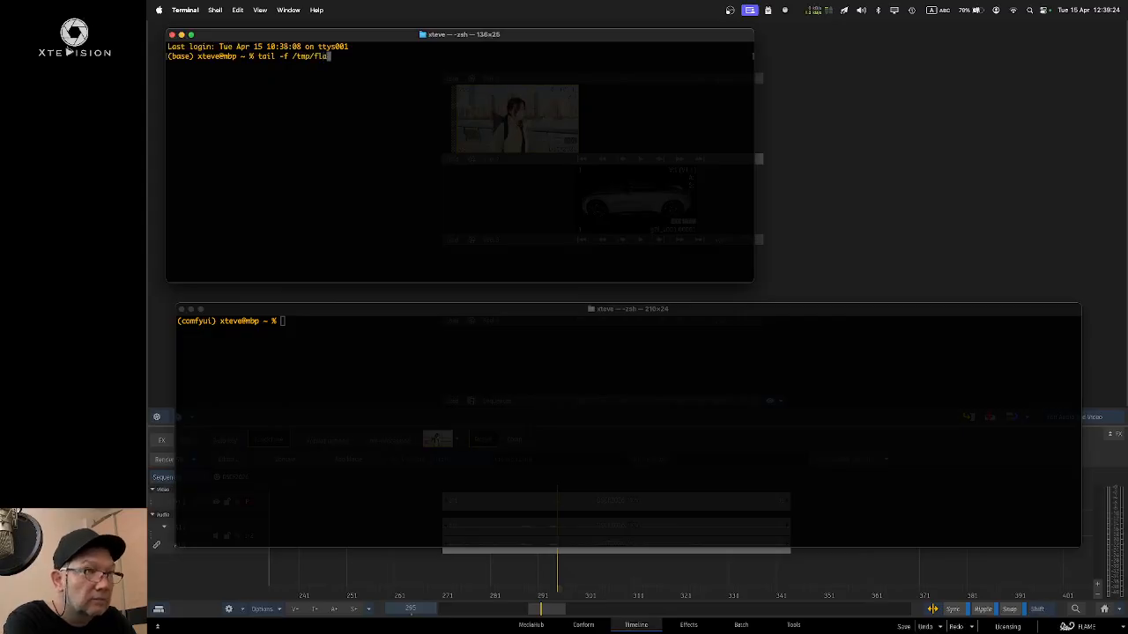
pyautogui.press('Tab')
pyautogui.press('Tab')
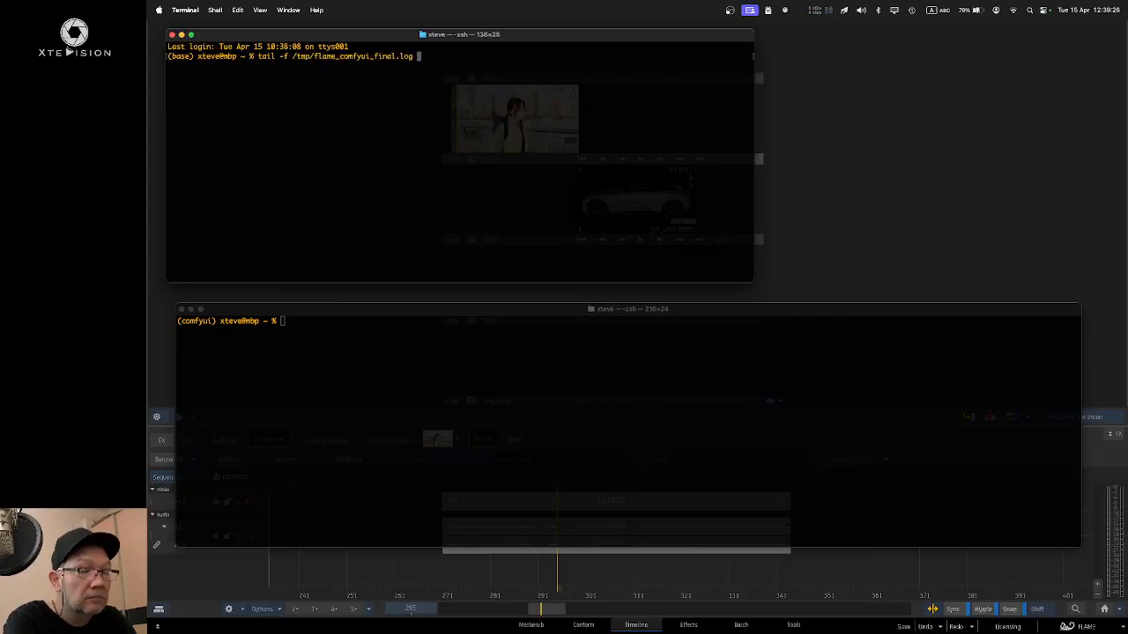
pyautogui.press('Return')
# Step: Start the ComfyUI server with ./pitch.sh in the comfyui environment window and set the ShadowsocksX proxy to Auto Mode
pyautogui.click(434, 373)
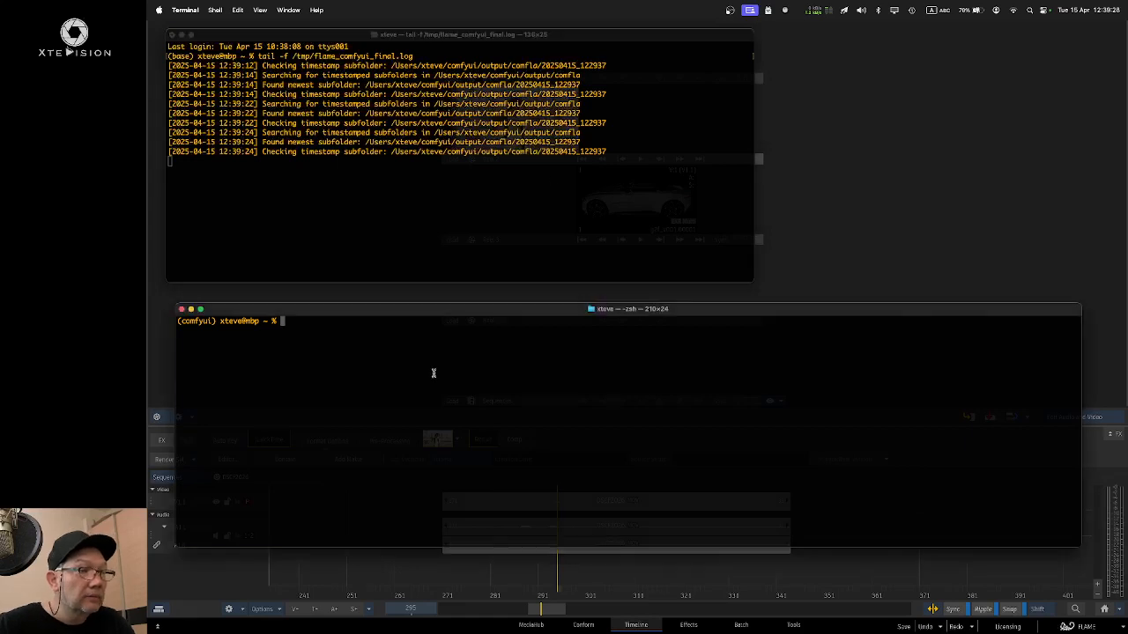
pyautogui.write('./pitch.sh')
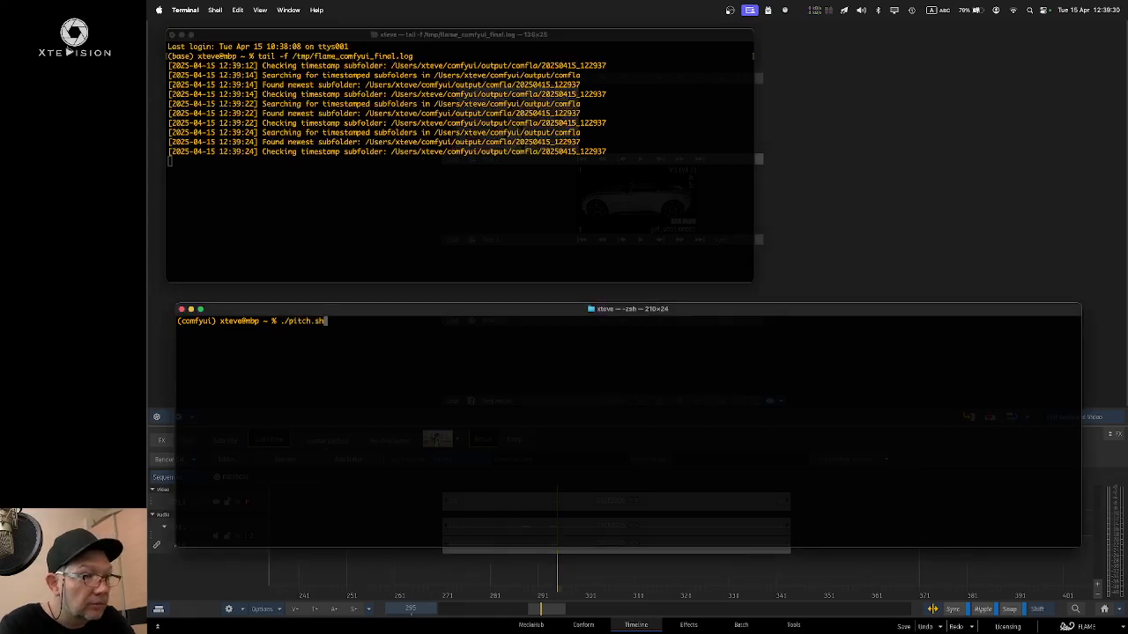
pyautogui.press('Return')
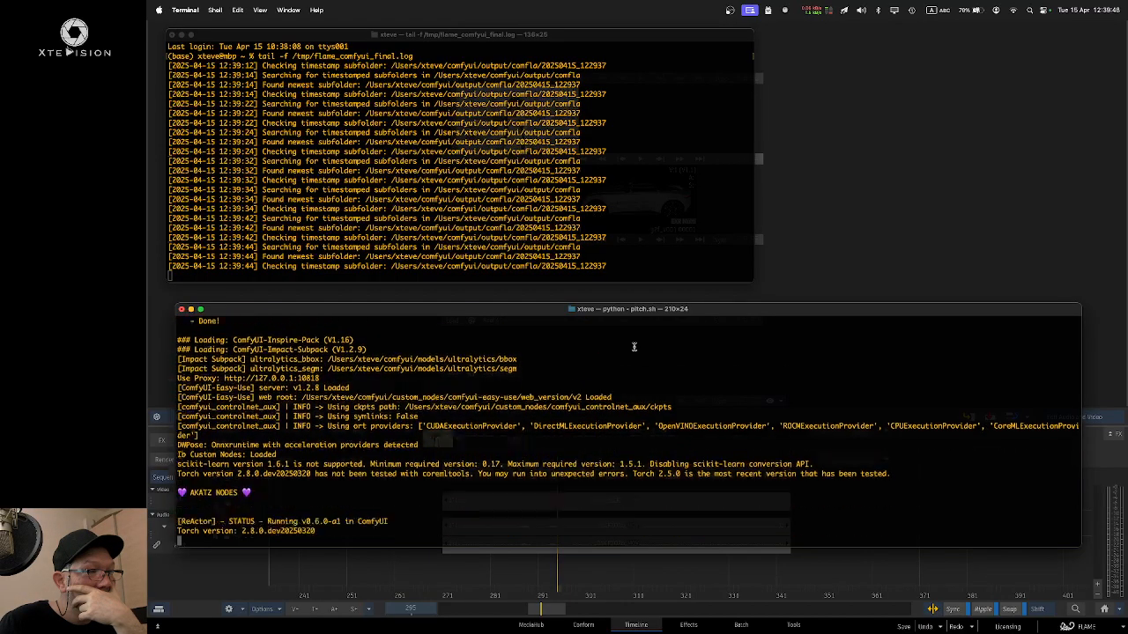
pyautogui.click(844, 9)
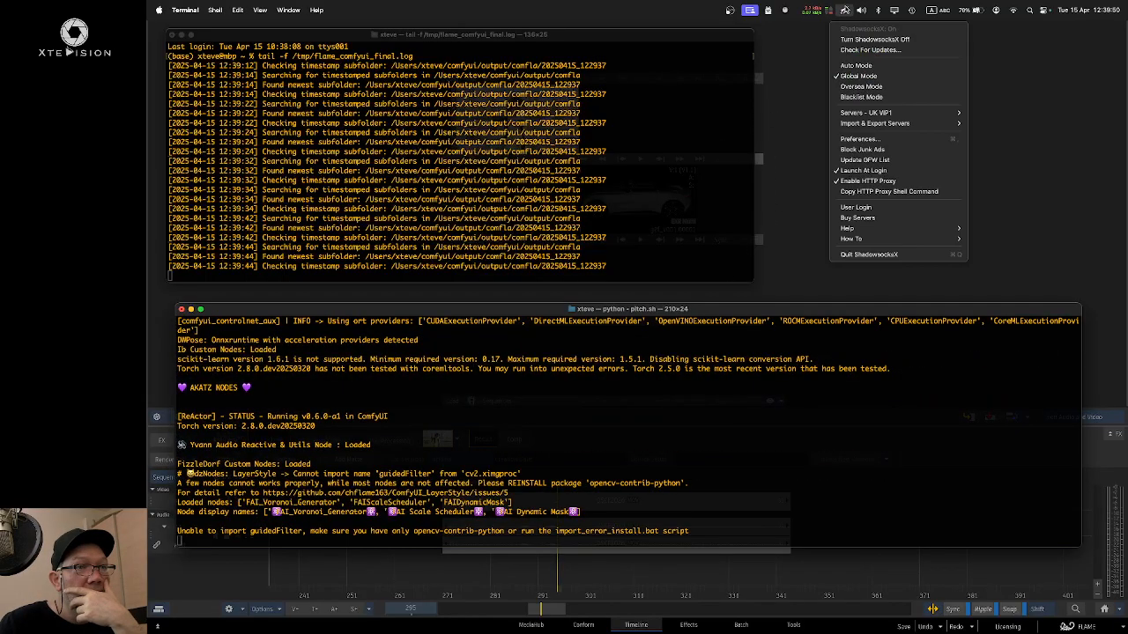
pyautogui.click(867, 66)
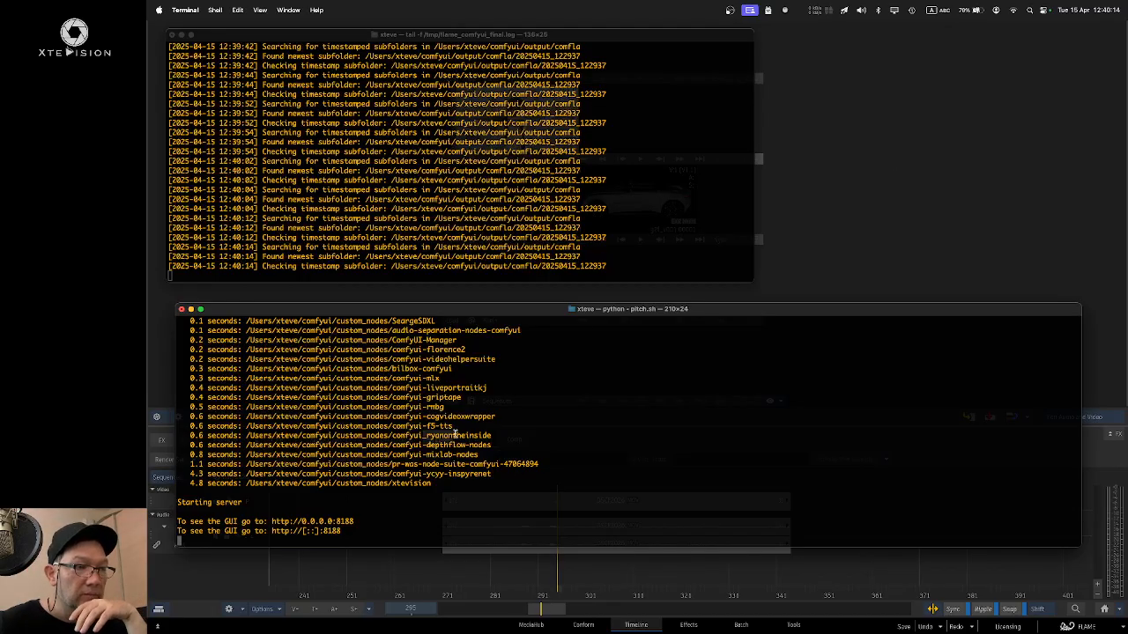
# Step: Bring up and dismiss the DSCF2026 clip's options in Flame, then switch to Terminal and check the new log entries
pyautogui.click(884, 202)
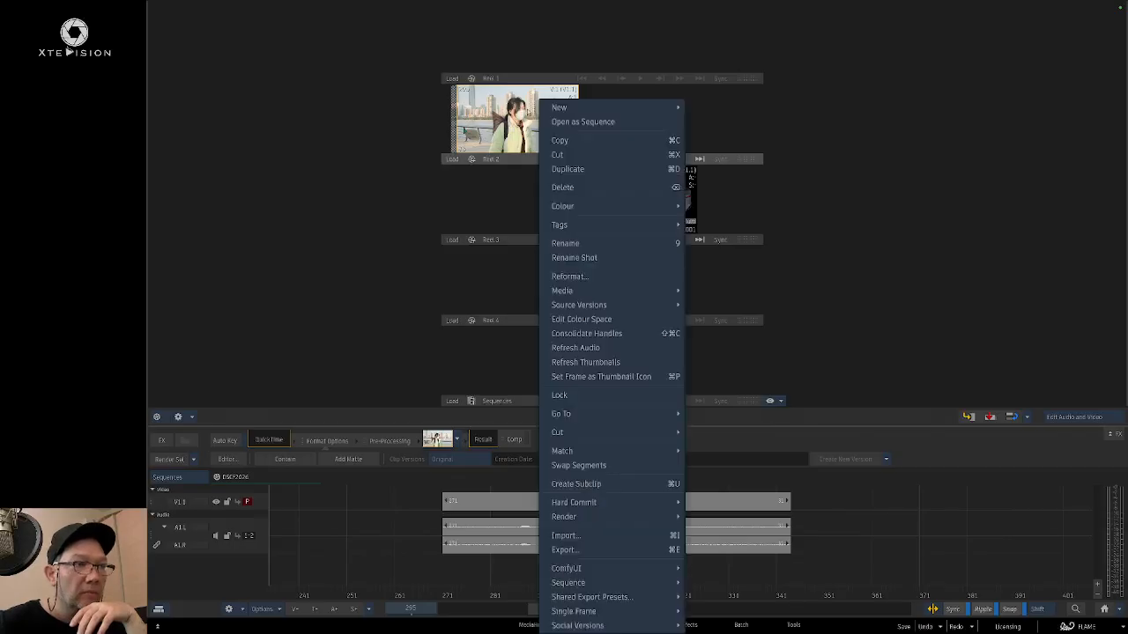
pyautogui.rightClick(539, 101)
pyautogui.click(828, 237)
pyautogui.press('super+Tab')
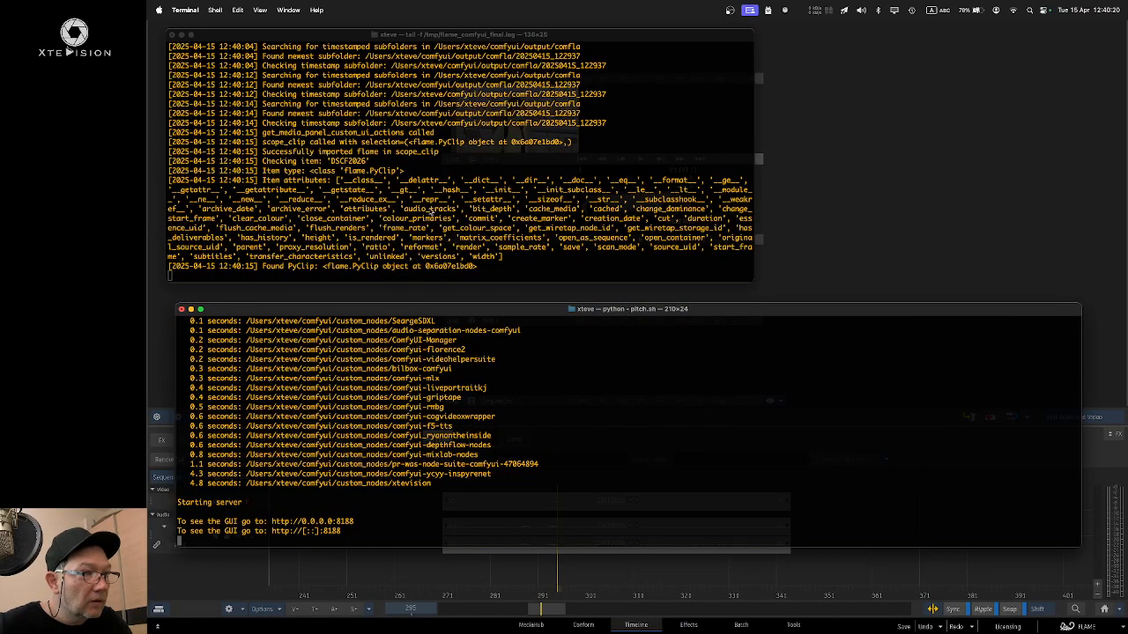
pyautogui.scroll(5, 383, 177)
pyautogui.scroll(-5, 353, 178)
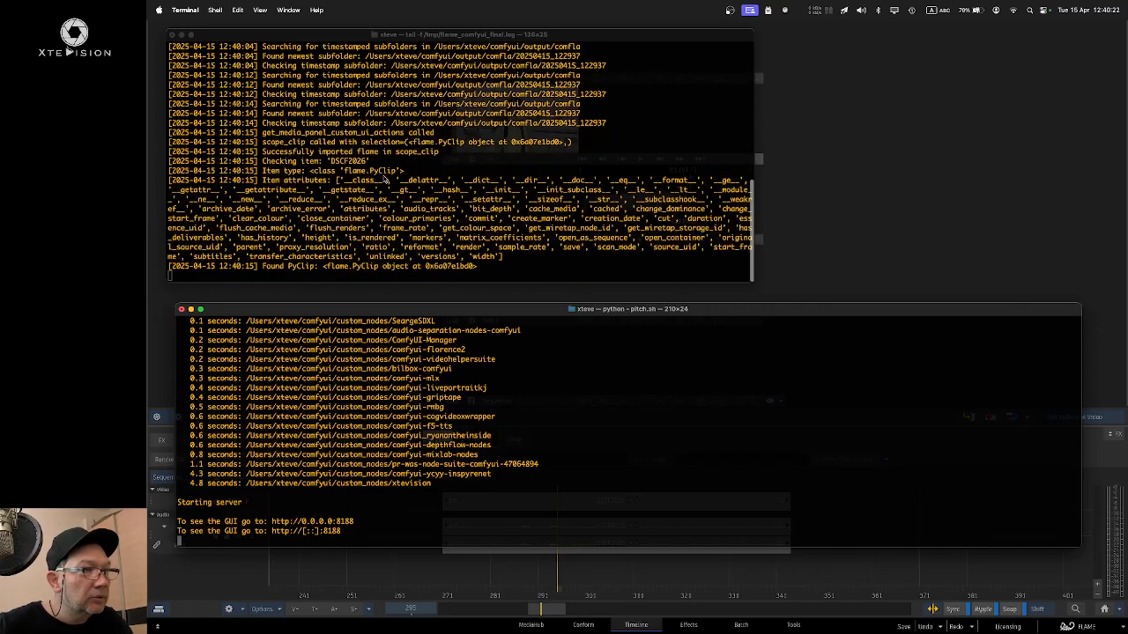
# Step: Send the DSCF2026 clip from Flame to ComfyUI with the EXR_Roundtrip_subfolder workflow and confirm the export
pyautogui.click(877, 222)
pyautogui.rightClick(522, 102)
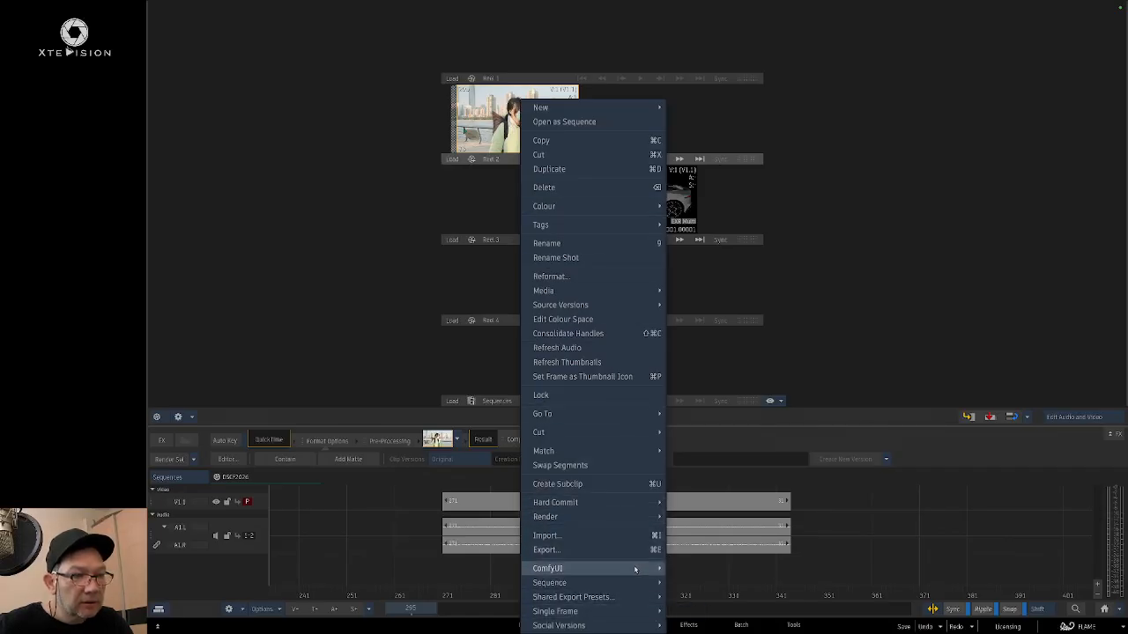
pyautogui.moveTo(652, 568)
pyautogui.click(701, 569)
pyautogui.click(655, 297)
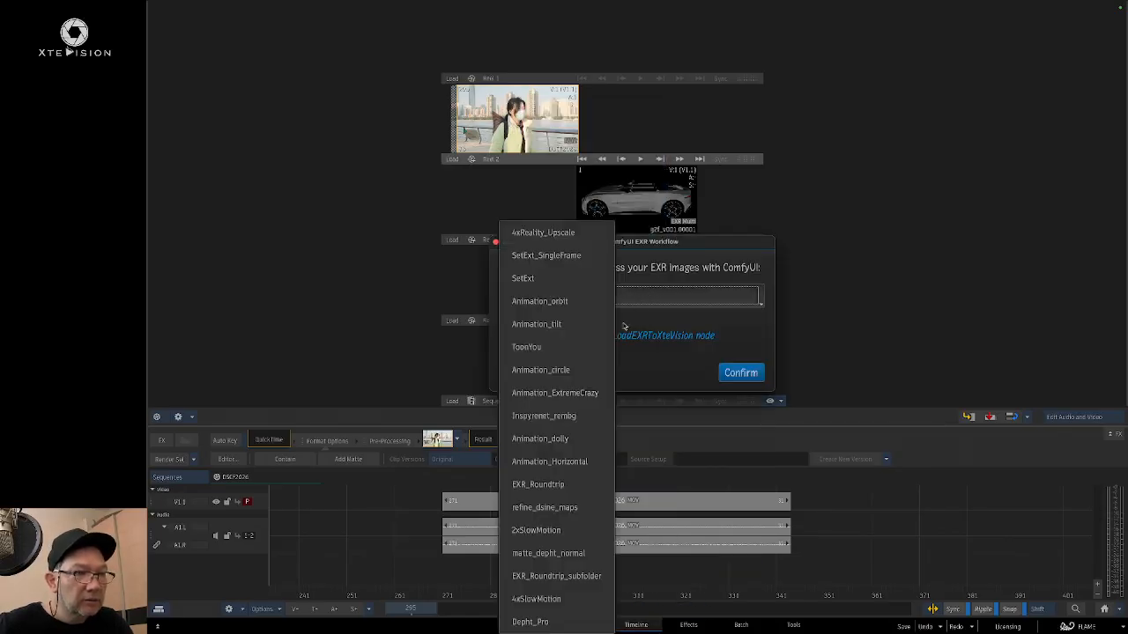
pyautogui.click(599, 574)
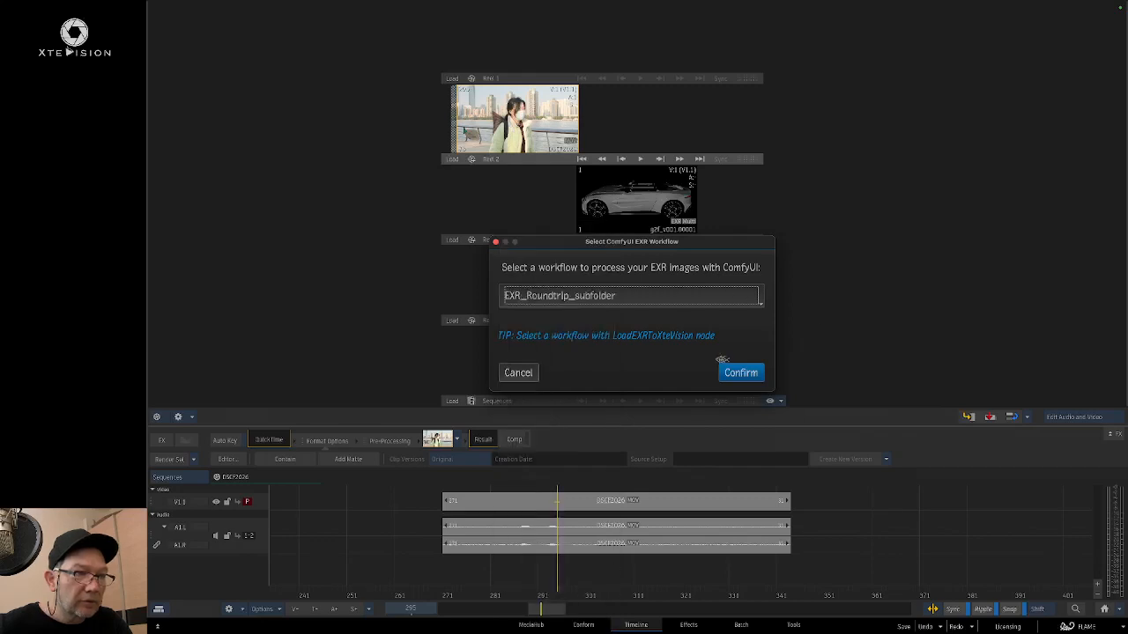
pyautogui.click(740, 372)
pyautogui.click(791, 363)
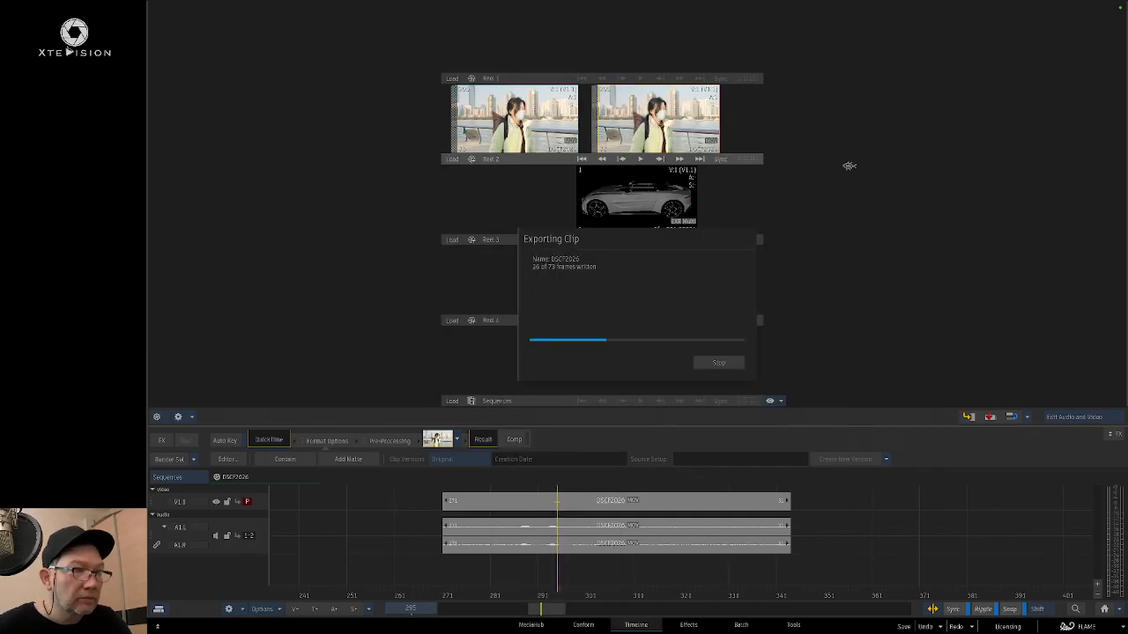
# Step: Switch to Terminal, examine the prompt validation errors, and move the log window down over the server window
pyautogui.press('super+Tab')
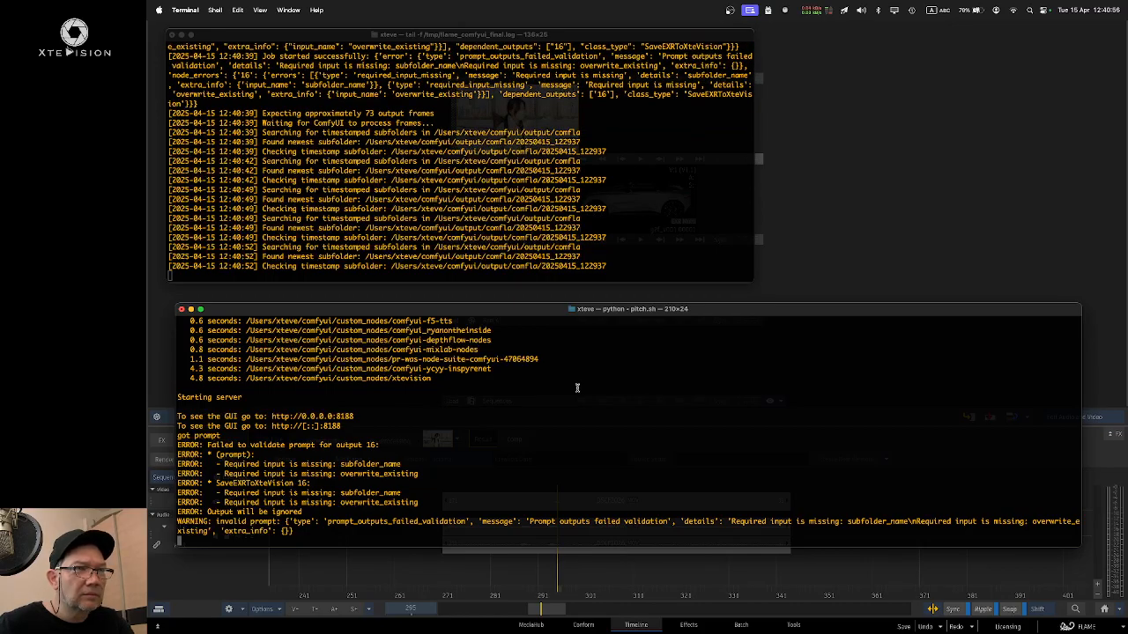
pyautogui.moveTo(576, 37); pyautogui.dragTo(602, 319)
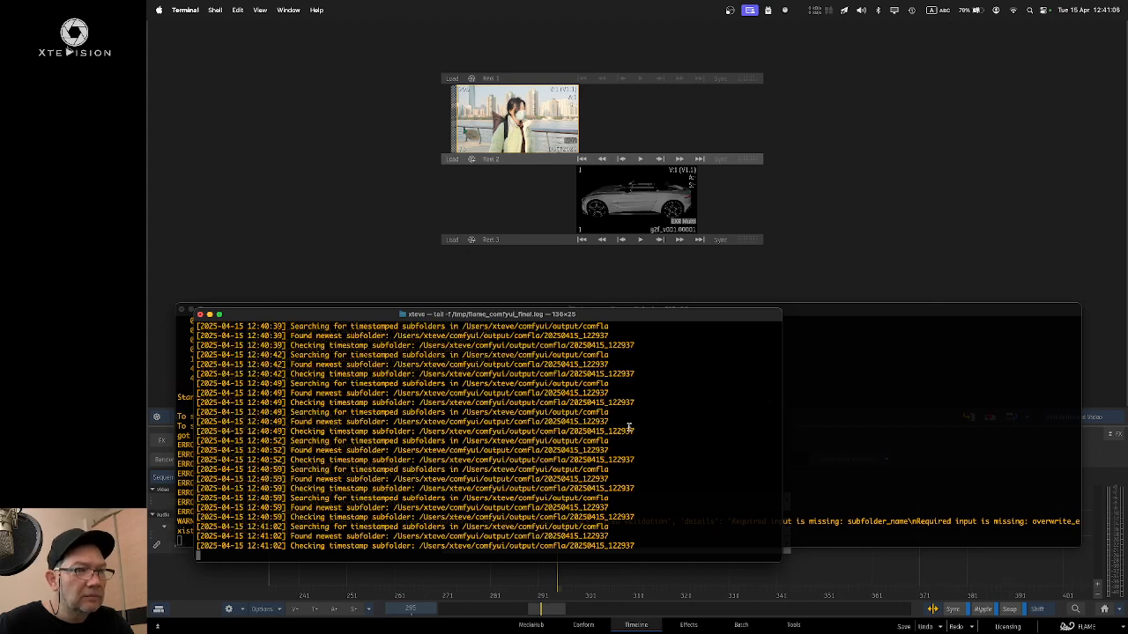
# Step: Switch to Finder, inspect the 20250415_122937 output folder through the comfla shortcut on the Desktop, and return to the Desktop folder
pyautogui.press('super+Tab')
pyautogui.press('super+Tab')
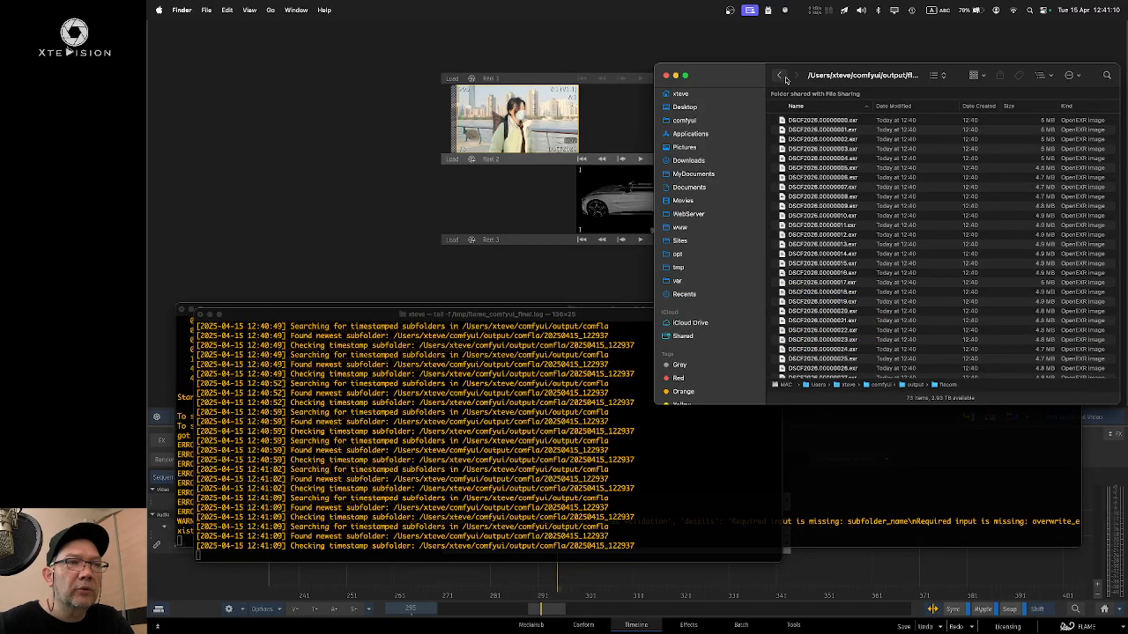
pyautogui.click(780, 77)
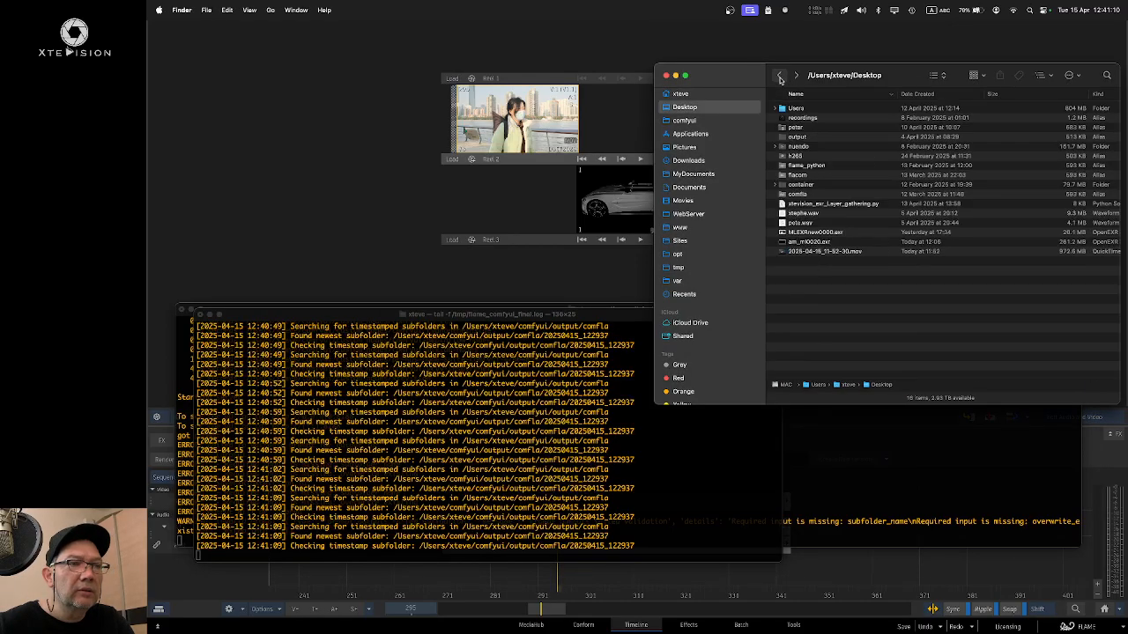
pyautogui.doubleClick(811, 195)
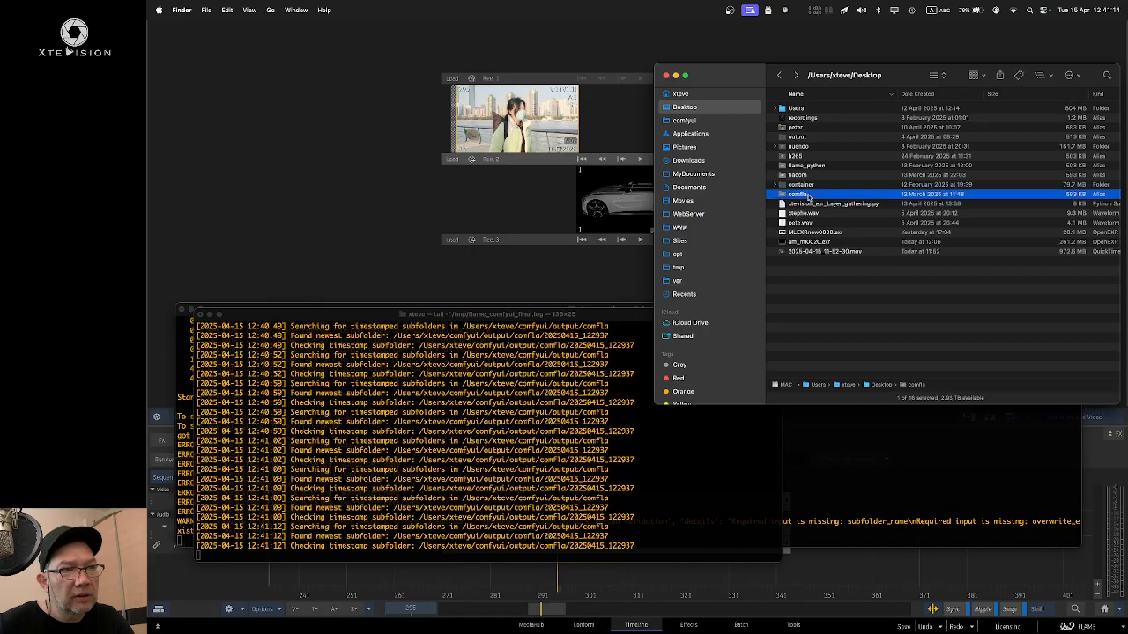
pyautogui.click(824, 121)
pyautogui.doubleClick(824, 122)
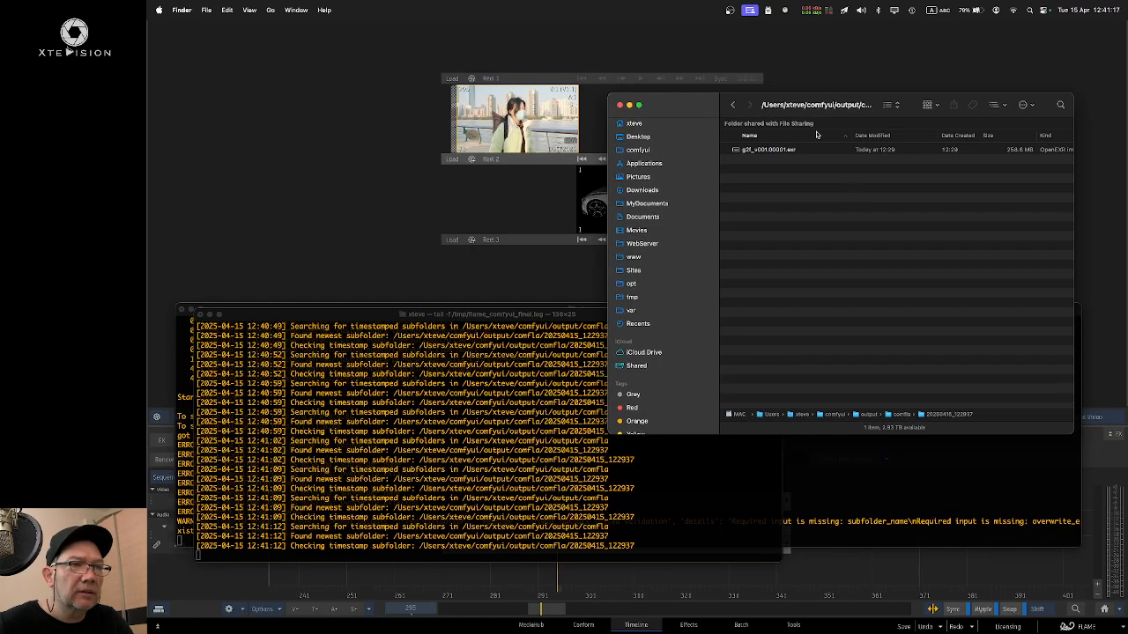
pyautogui.click(733, 105)
pyautogui.click(732, 104)
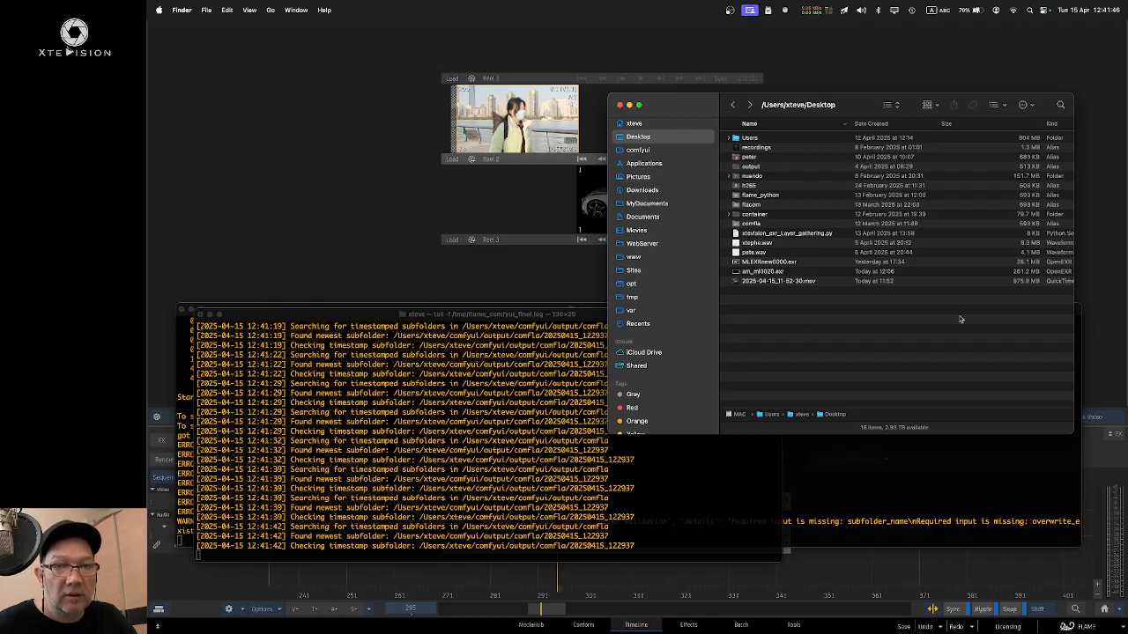
# Step: Return to Flame, switch to Chromium, and open a browser window
pyautogui.click(400, 222)
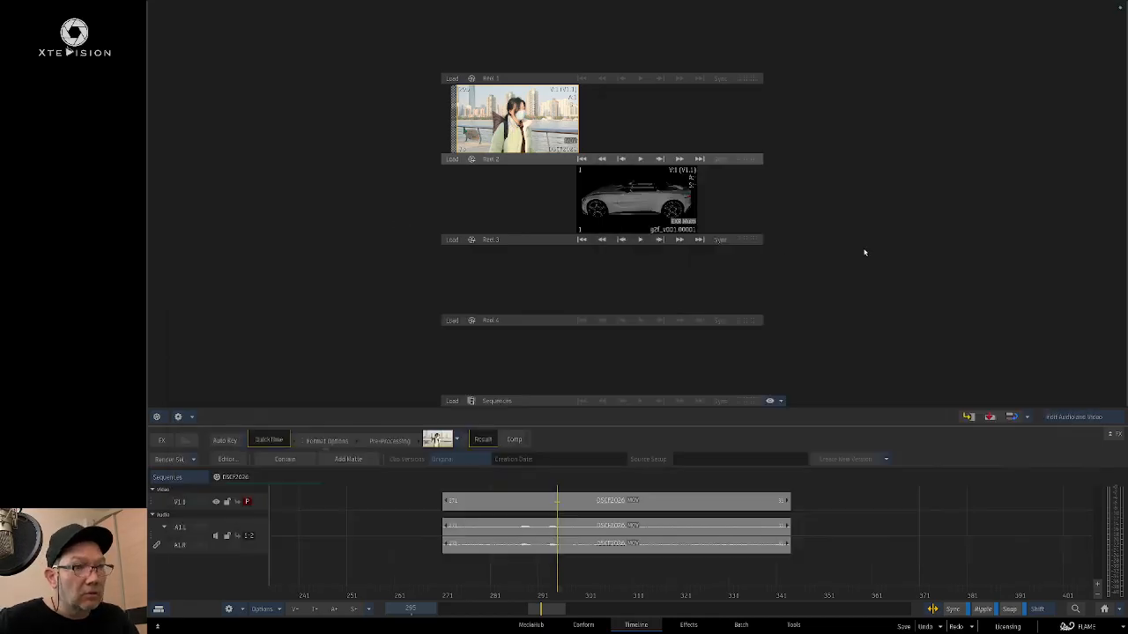
pyautogui.press('super+Tab')
pyautogui.press('super+Tab')
pyautogui.press('super+Tab')
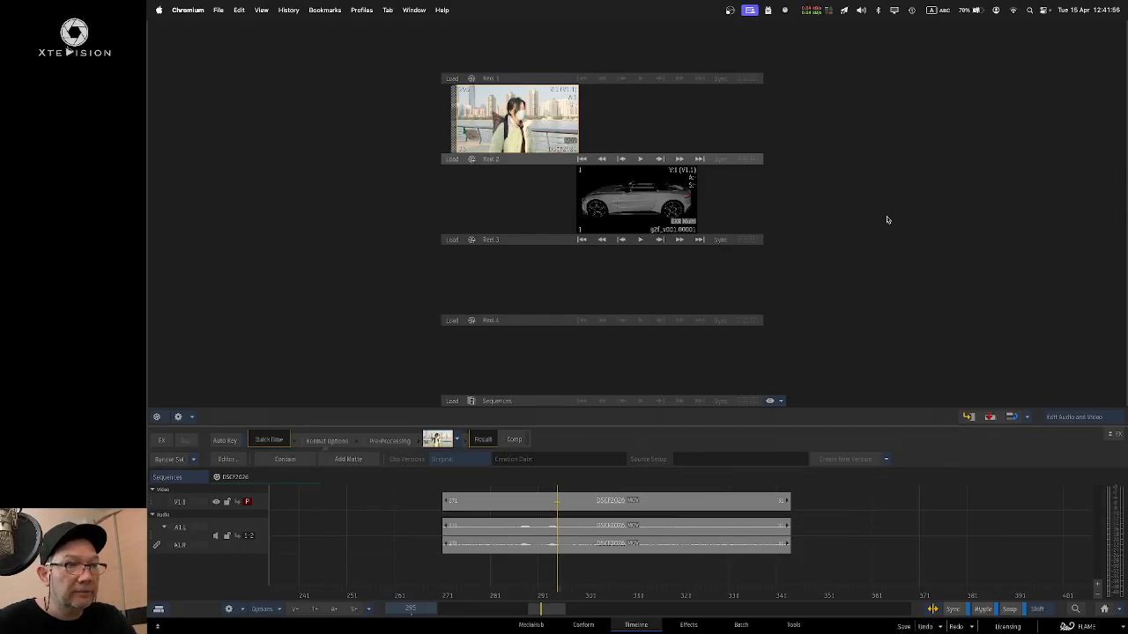
pyautogui.press('super+Tab')
pyautogui.press('super+Tab')
pyautogui.press('super+Tab')
pyautogui.press('super+Tab')
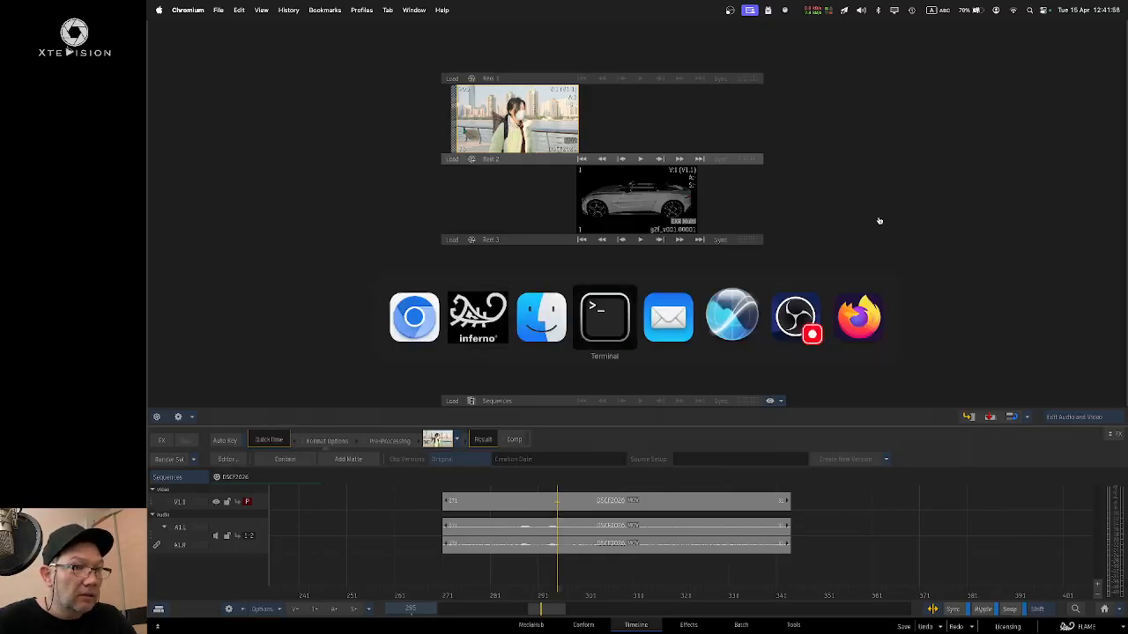
pyautogui.press('super+Tab')
pyautogui.press('super+Tab')
pyautogui.press('super+Tab')
pyautogui.press('super+Tab')
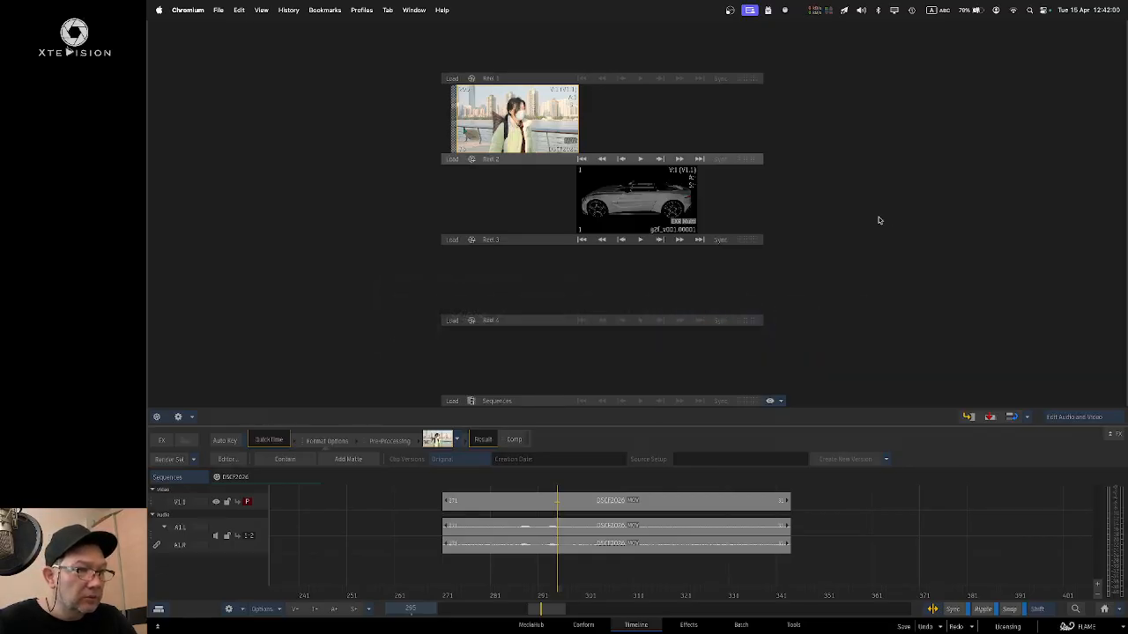
pyautogui.moveTo(333, 622)
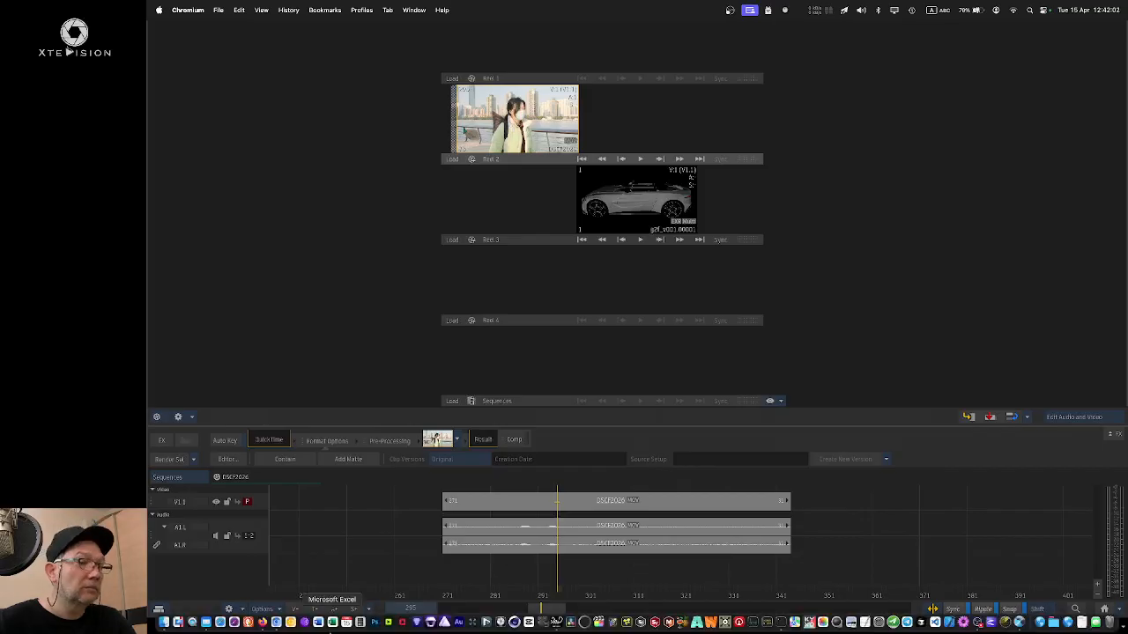
pyautogui.click(276, 622)
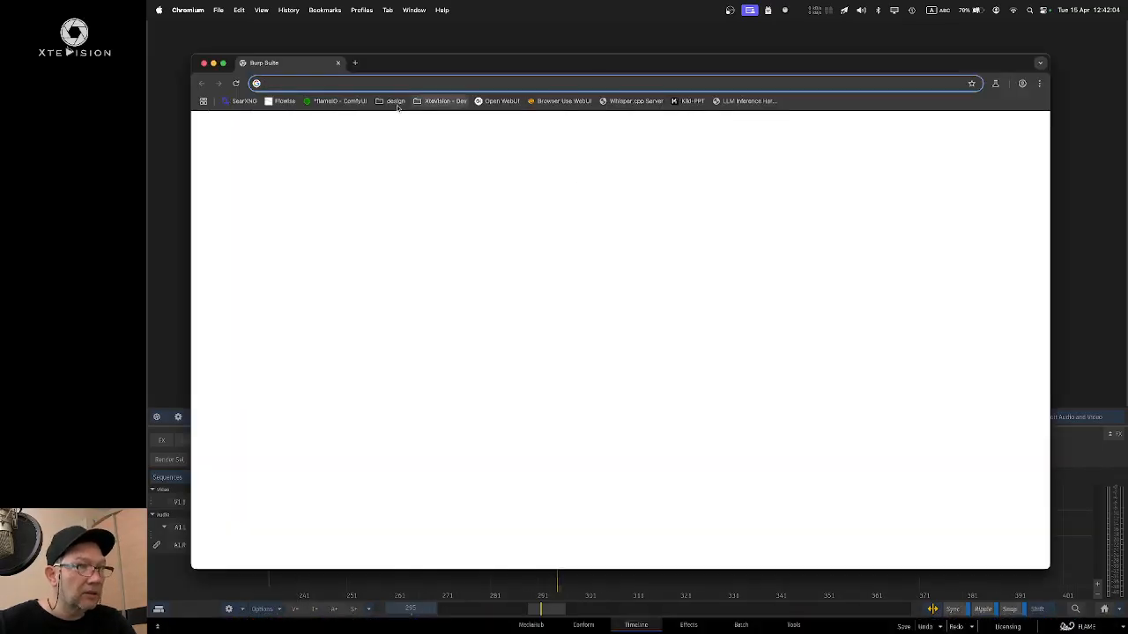
# Step: Open the bookmarked ComfyUI page at 127.0.0.1:8188 and fit the EXR_Roundtrip_subfolder workflow's nodes in the view
pyautogui.click(337, 101)
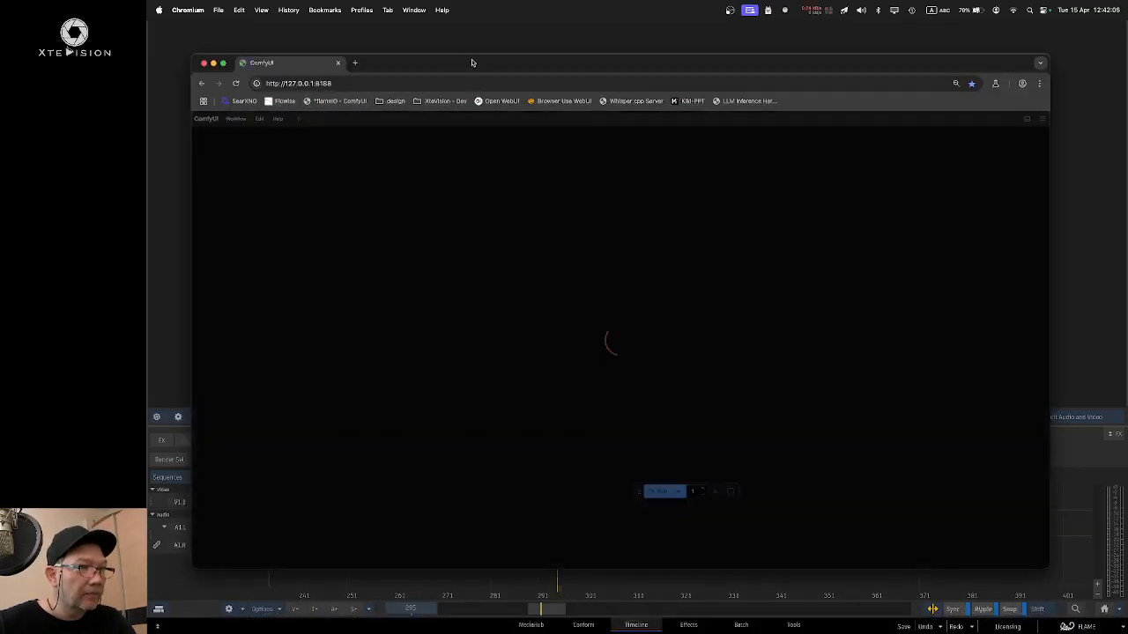
pyautogui.moveTo(470, 61); pyautogui.dragTo(490, 47)
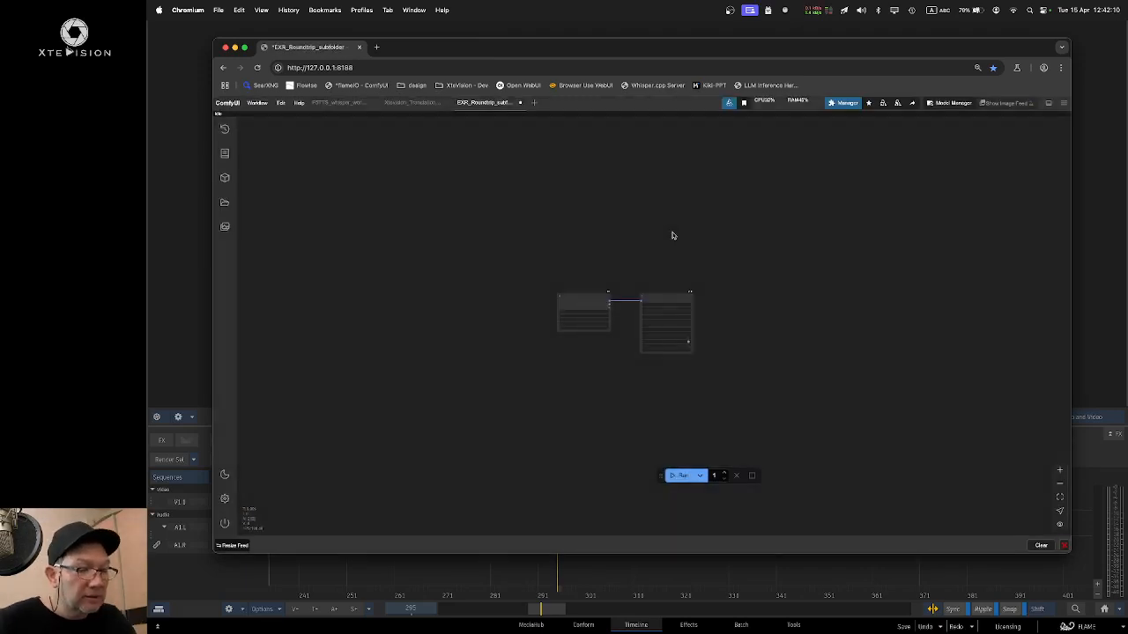
pyautogui.press('.')
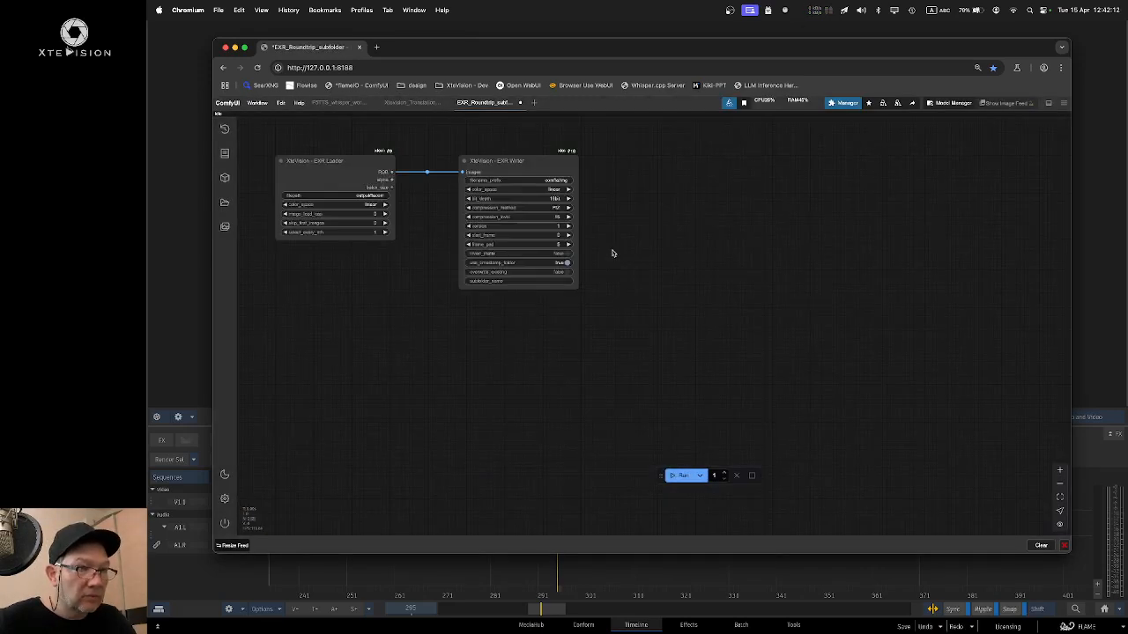
# Step: Delete the XteVision EXR Writer and EXR Loader nodes from the workflow
pyautogui.moveTo(613, 254); pyautogui.dragTo(770, 285)
pyautogui.click(667, 191)
pyautogui.press('Delete')
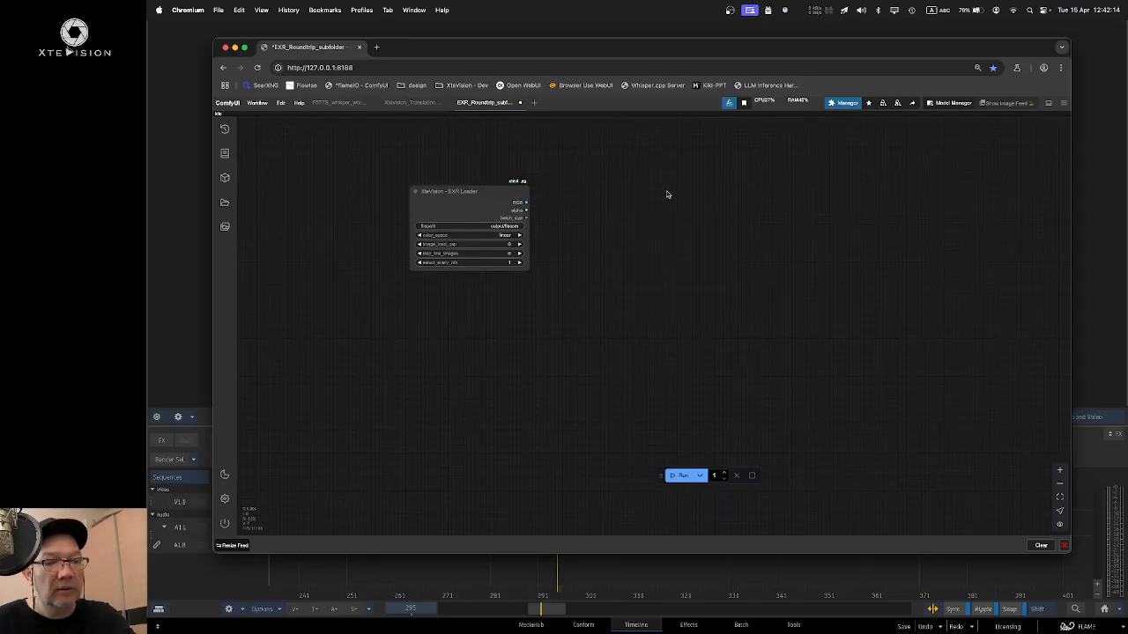
pyautogui.click(454, 190)
pyautogui.press('Delete')
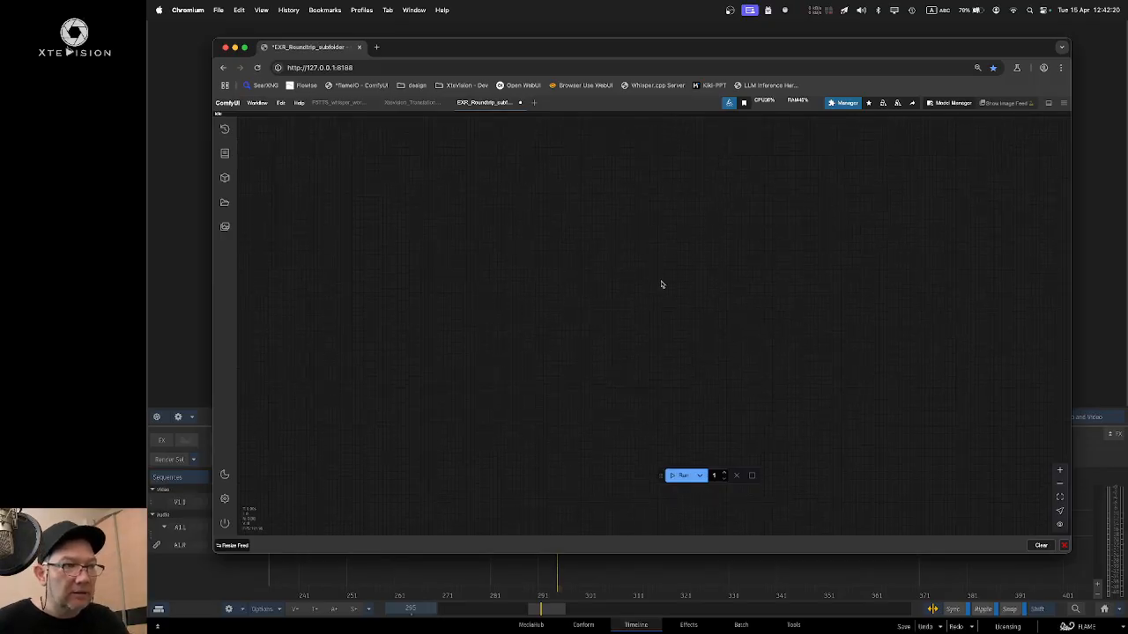
# Step: Add an XteVision - MultiLayer EXR Loader node and place it on the canvas with free space beside it for a second node
pyautogui.doubleClick(634, 269)
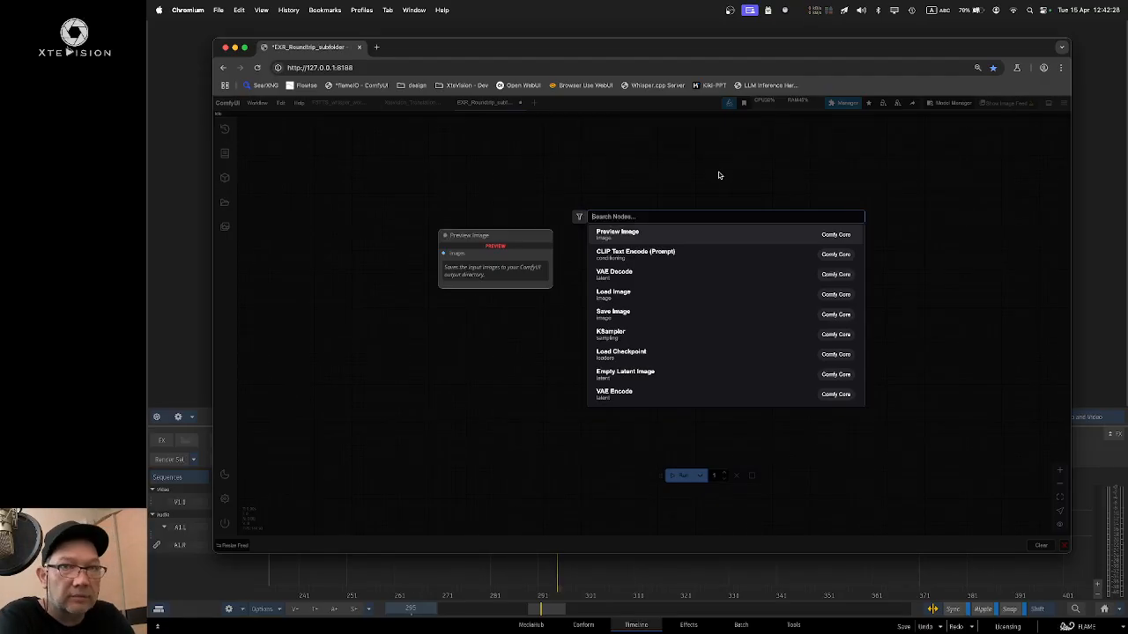
pyautogui.write('xtev')
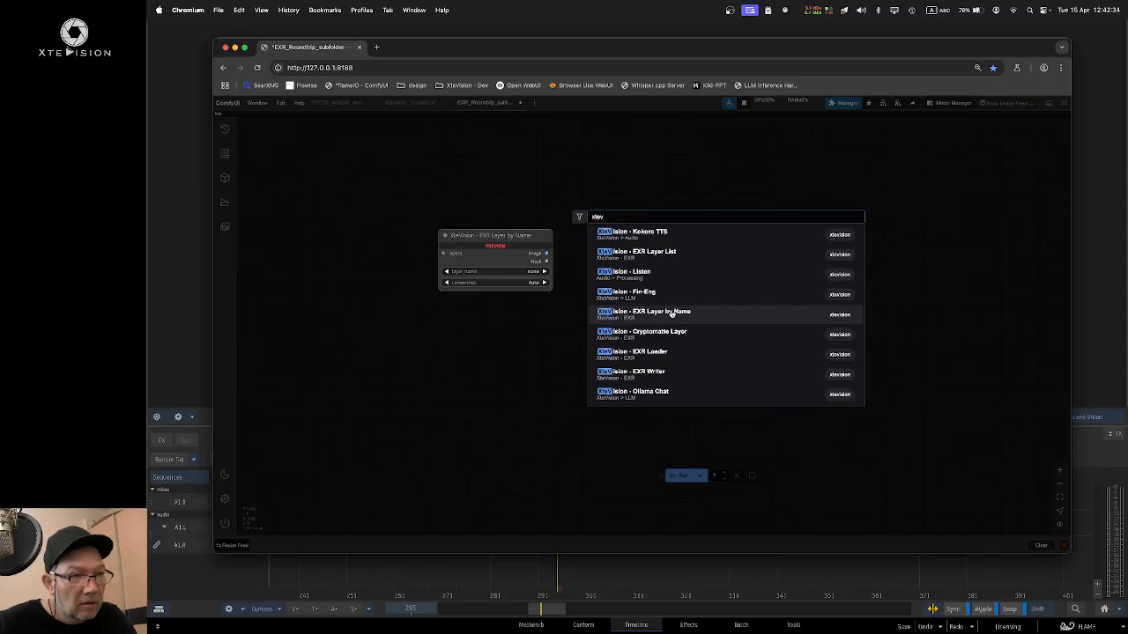
pyautogui.scroll(-2, 682, 321)
pyautogui.scroll(-3, 682, 321)
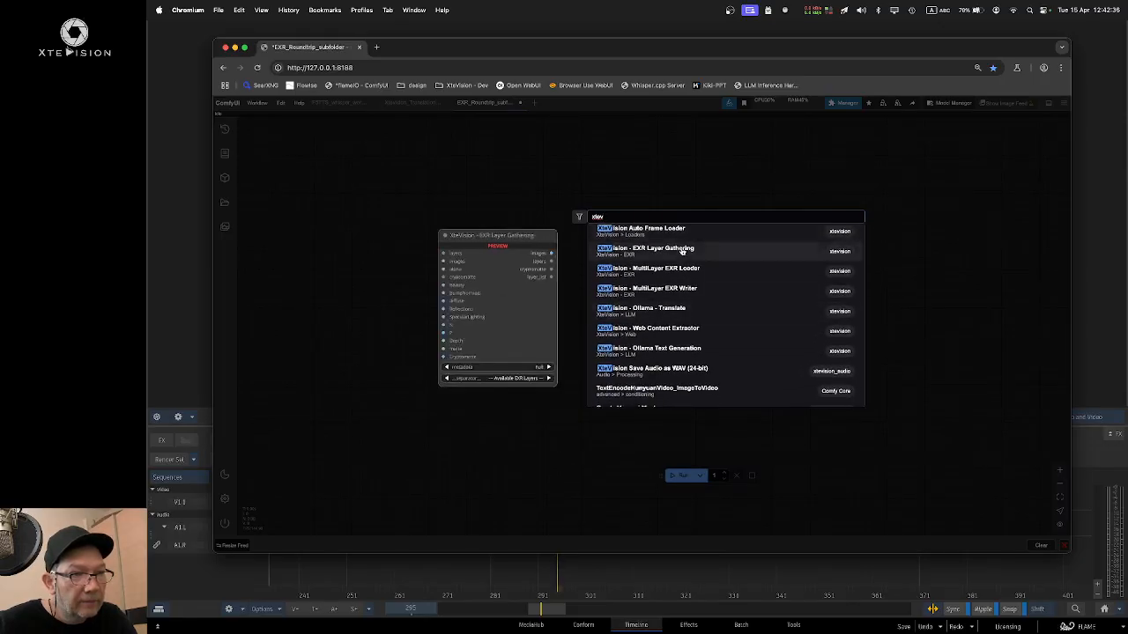
pyautogui.click(664, 271)
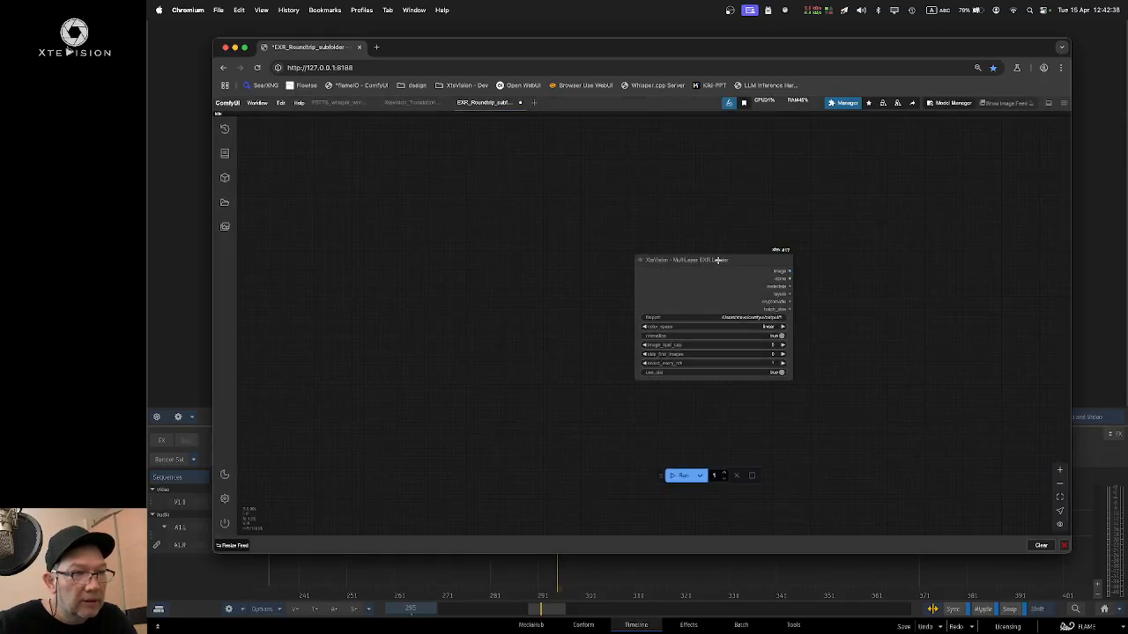
pyautogui.moveTo(715, 257); pyautogui.dragTo(434, 248)
pyautogui.click(744, 277)
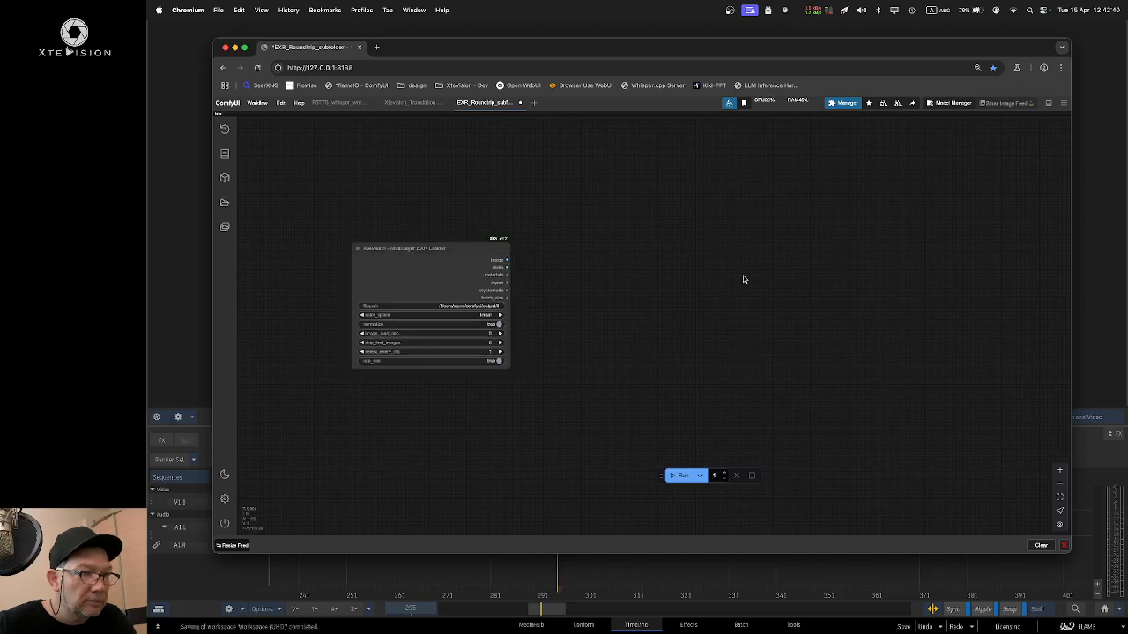
# Step: Add an XteVision - MultiLayer EXR Writer node and line it up opposite the MultiLayer EXR Loader
pyautogui.doubleClick(743, 276)
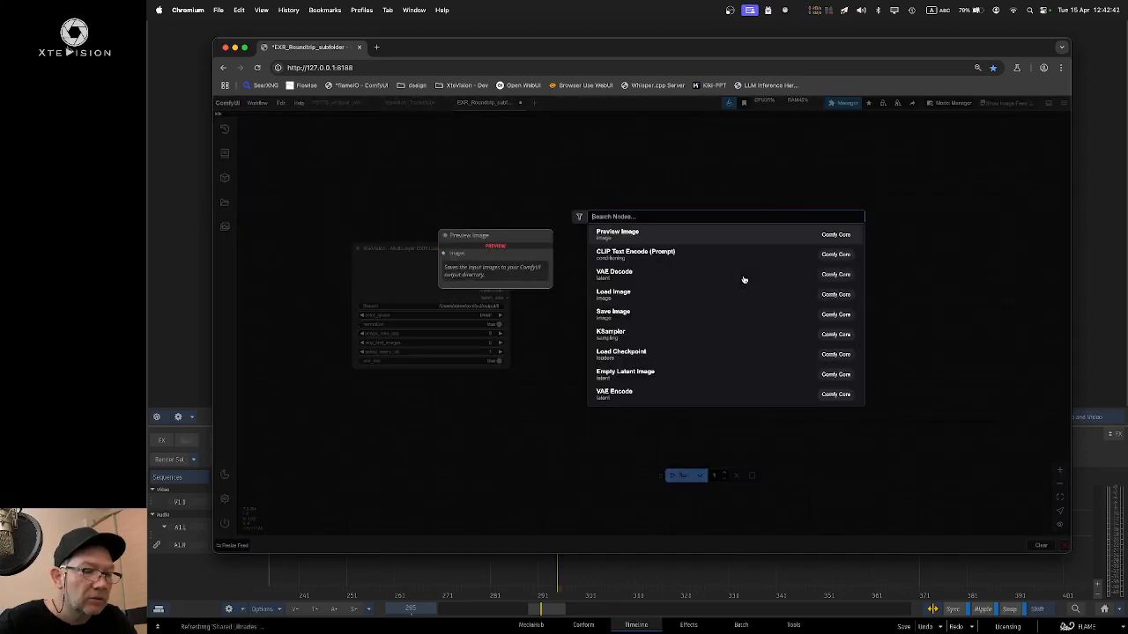
pyautogui.write('Mul')
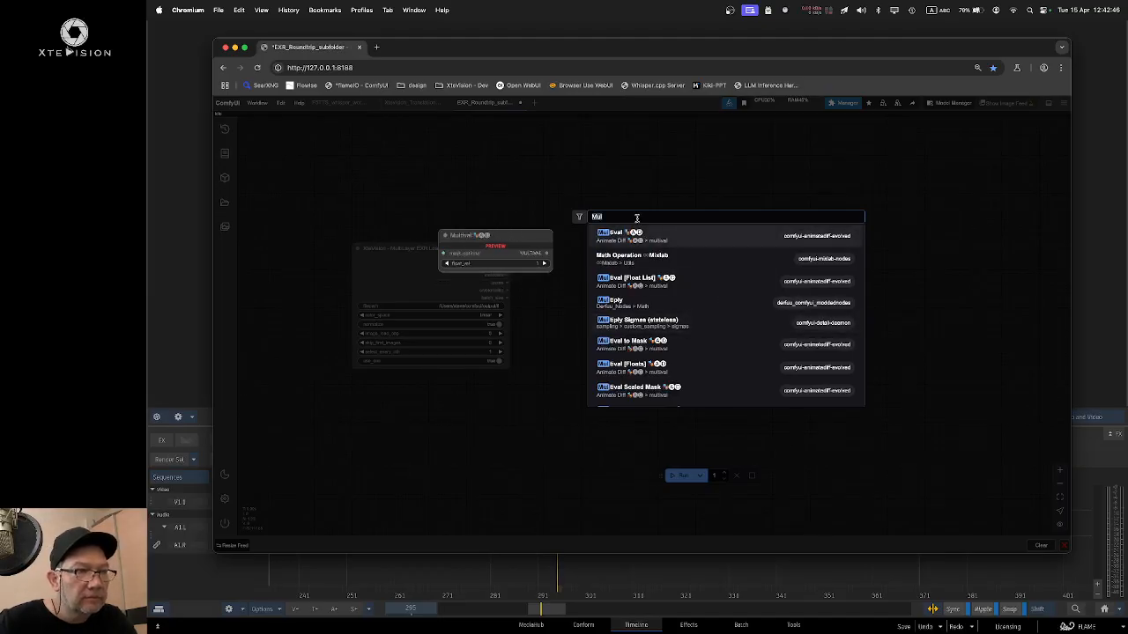
pyautogui.press('BackSpace')
pyautogui.press('BackSpace')
pyautogui.press('BackSpace')
pyautogui.write('Xtev')
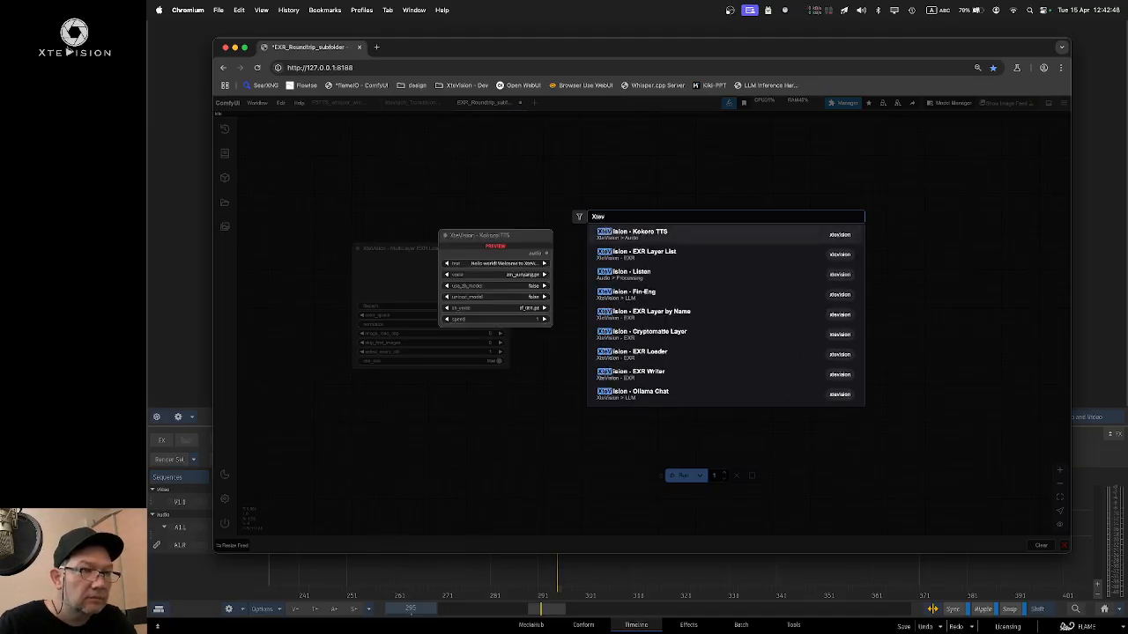
pyautogui.scroll(-6, 720, 277)
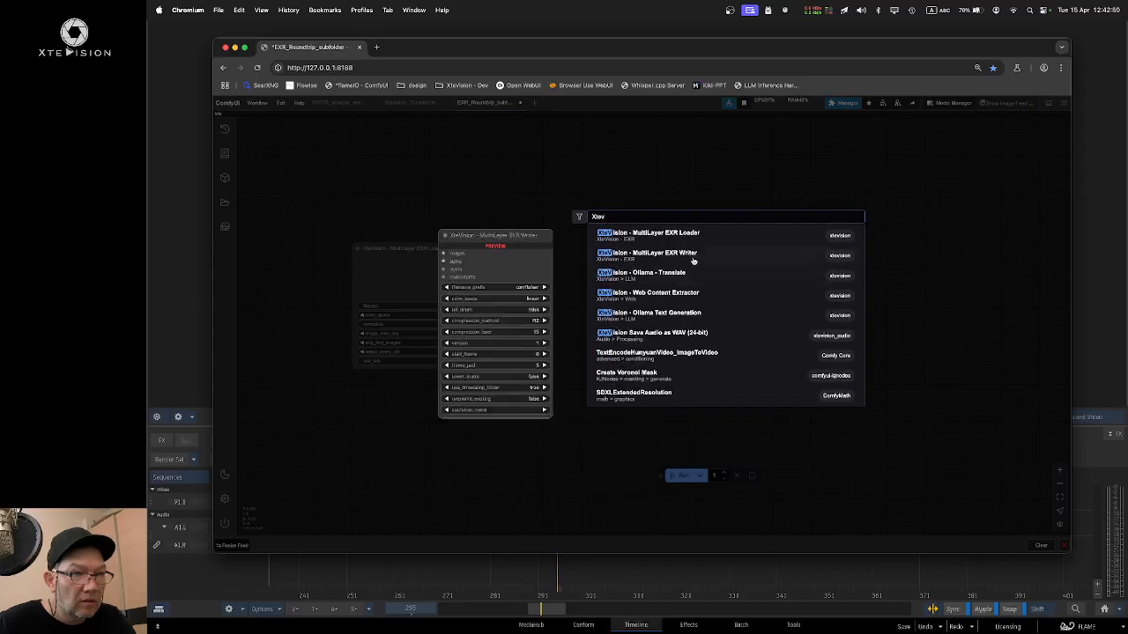
pyautogui.click(677, 254)
pyautogui.moveTo(812, 271); pyautogui.dragTo(804, 244)
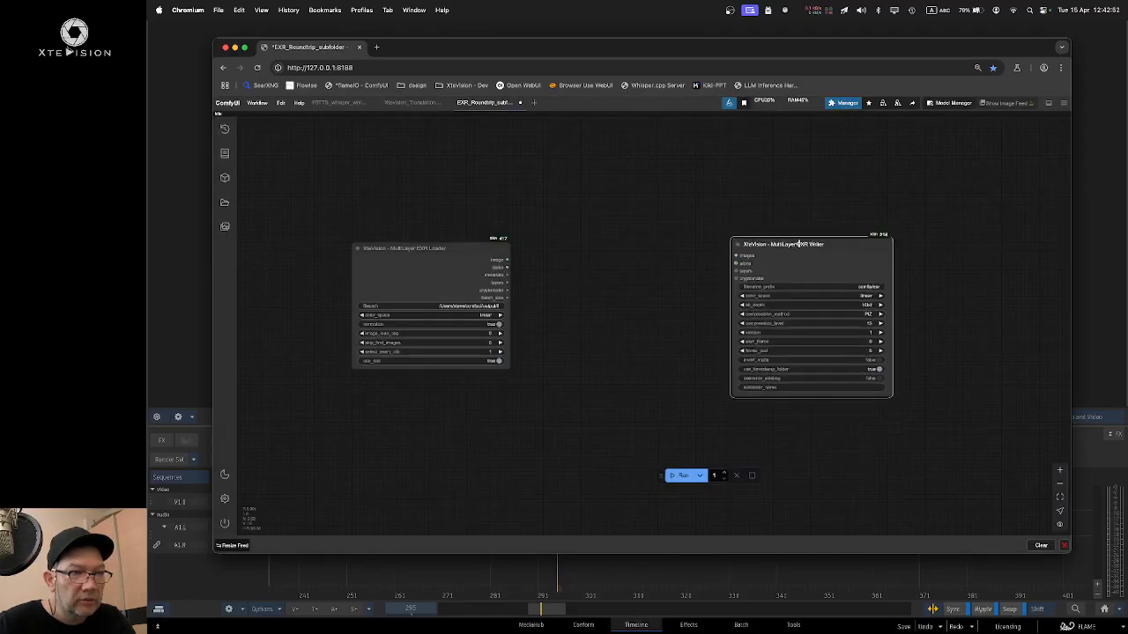
pyautogui.moveTo(463, 251); pyautogui.dragTo(436, 248)
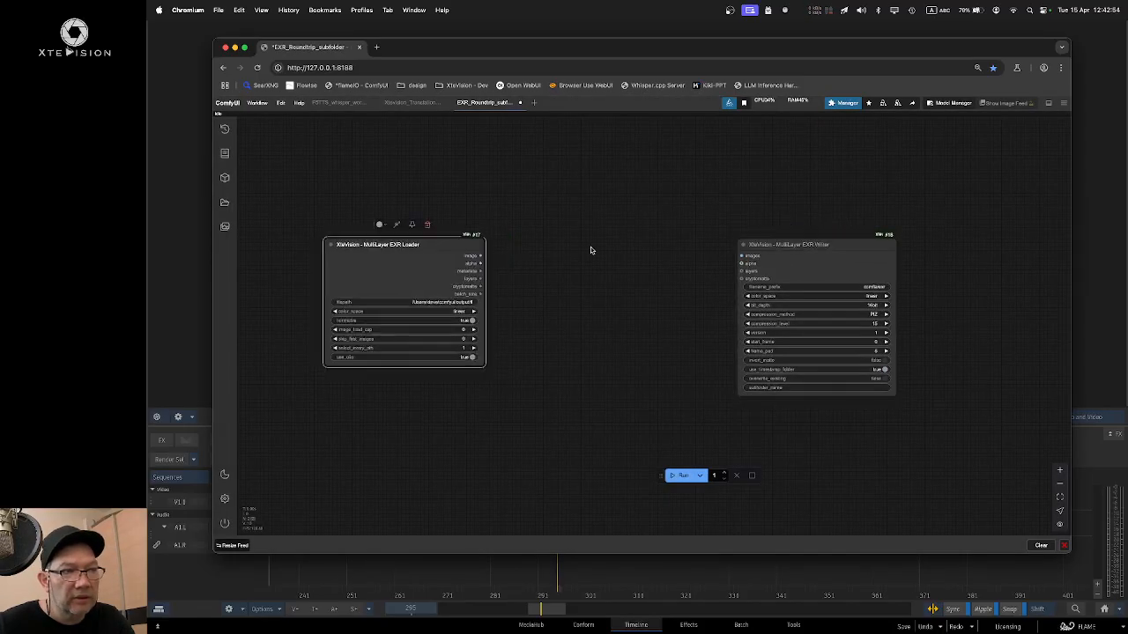
pyautogui.moveTo(802, 247); pyautogui.dragTo(794, 236)
# Step: Colour the MultiLayer EXR Loader and MultiLayer EXR Writer nodes purple
pyautogui.click(429, 244)
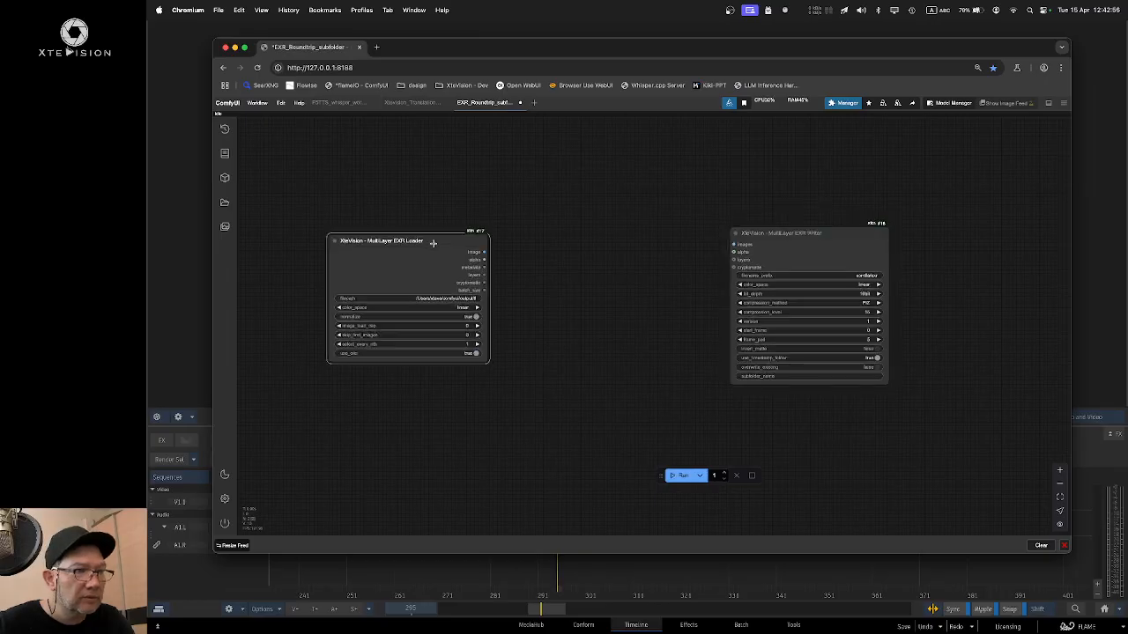
pyautogui.click(385, 221)
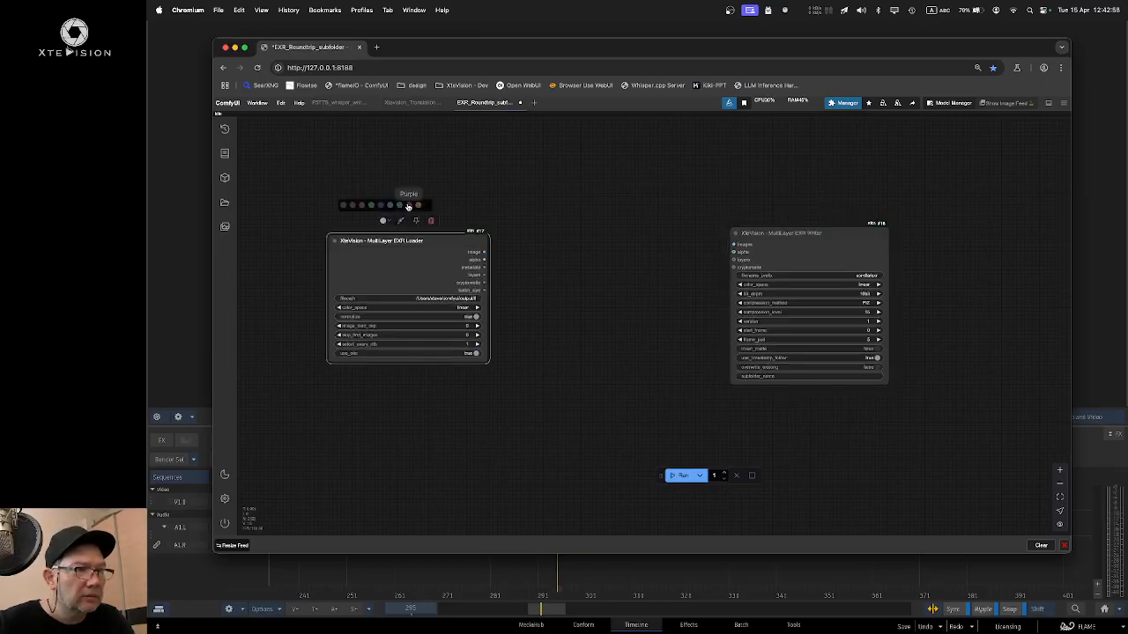
pyautogui.click(409, 204)
pyautogui.click(784, 234)
pyautogui.click(785, 212)
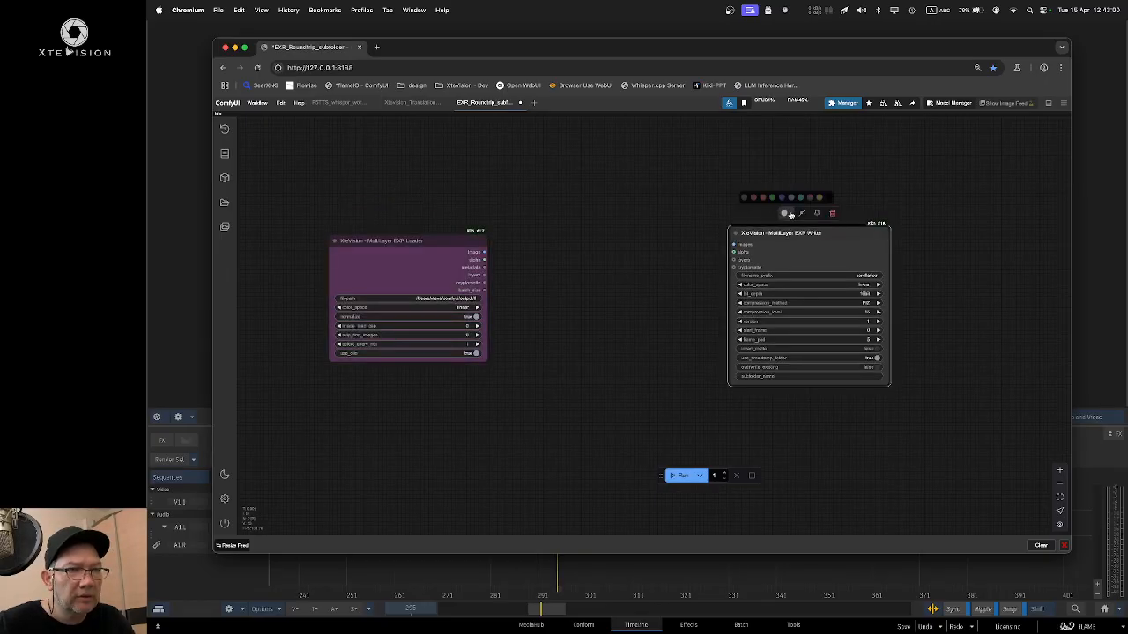
pyautogui.click(808, 196)
pyautogui.moveTo(828, 235)
pyautogui.mouseDown()
pyautogui.moveTo(809, 231)
pyautogui.moveTo(817, 225)
pyautogui.mouseUp()
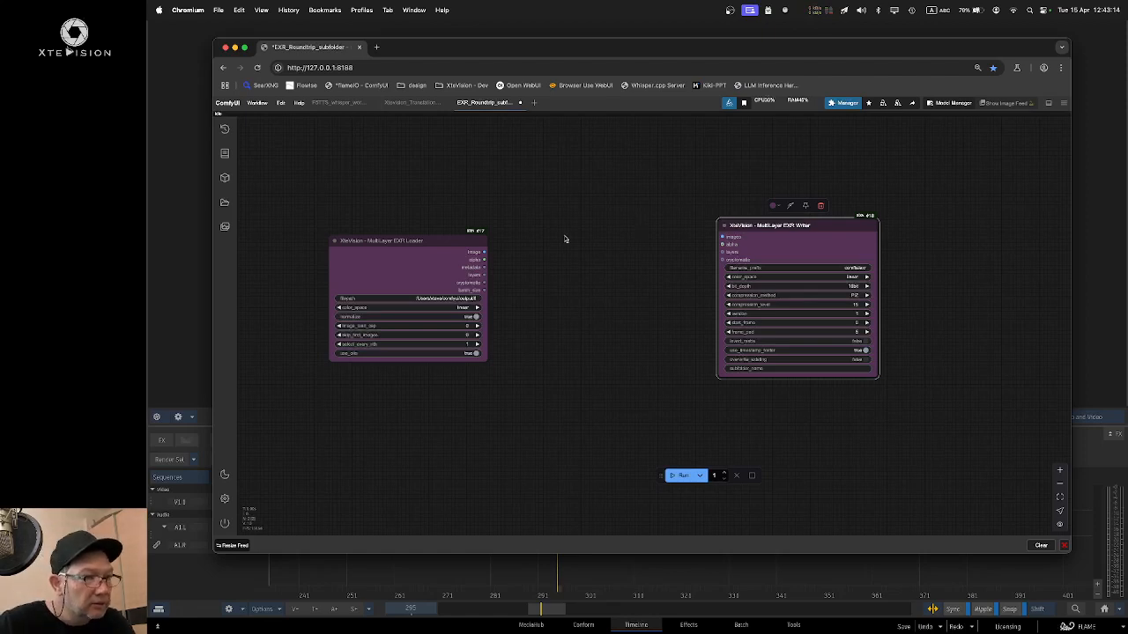
# Step: Set the MultiLayer EXR Loader's filepath to output/flacom and its image_load_cap to 3
pyautogui.click(421, 247)
pyautogui.click(435, 294)
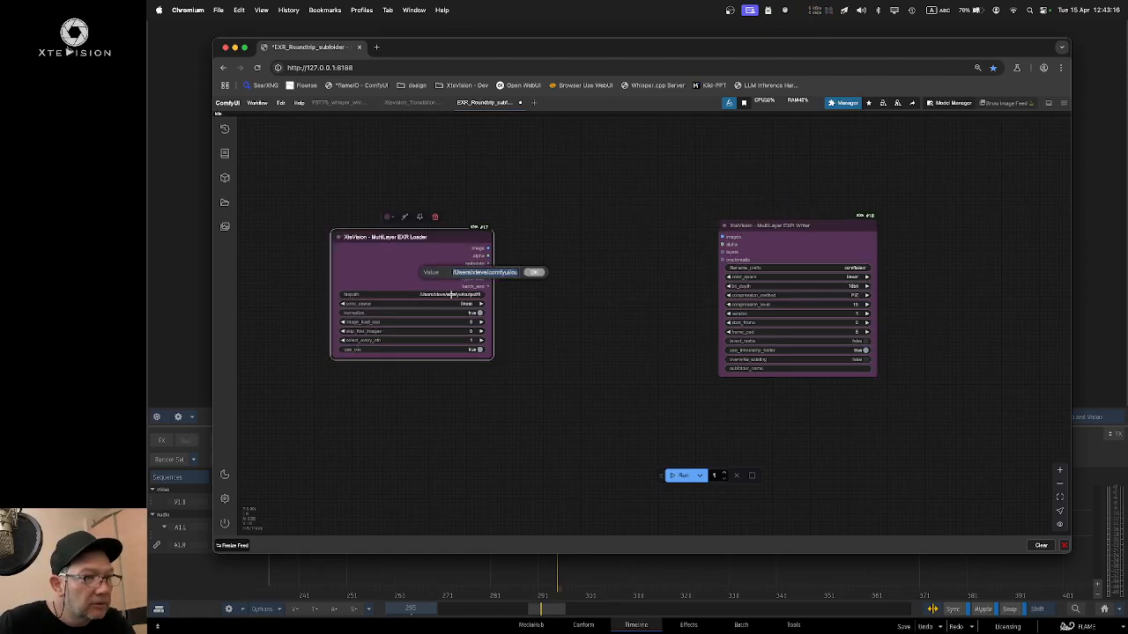
pyautogui.click(506, 273)
pyautogui.moveTo(491, 273); pyautogui.dragTo(389, 276)
pyautogui.press('BackSpace')
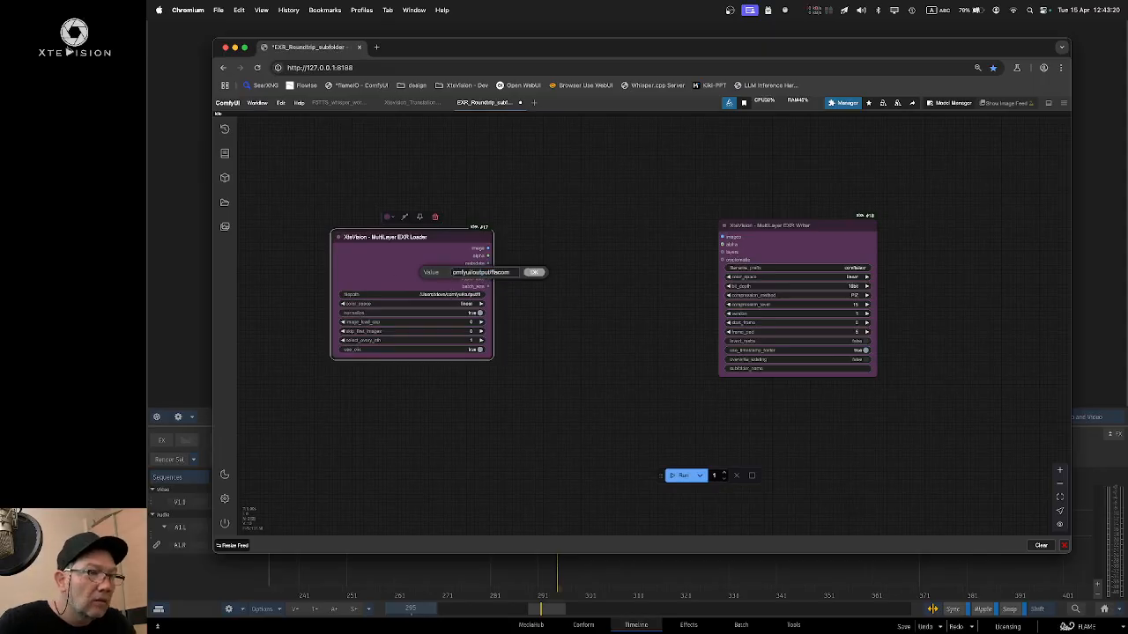
pyautogui.hscroll(-1, 509, 273)
pyautogui.moveTo(515, 273); pyautogui.dragTo(402, 274)
pyautogui.press('BackSpace')
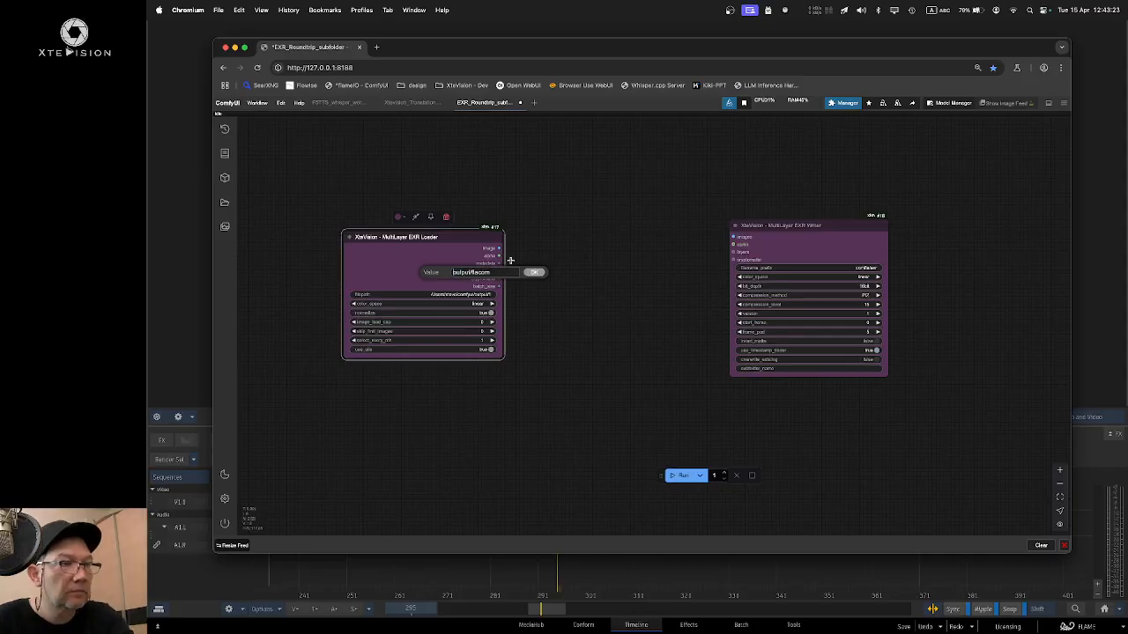
pyautogui.click(539, 274)
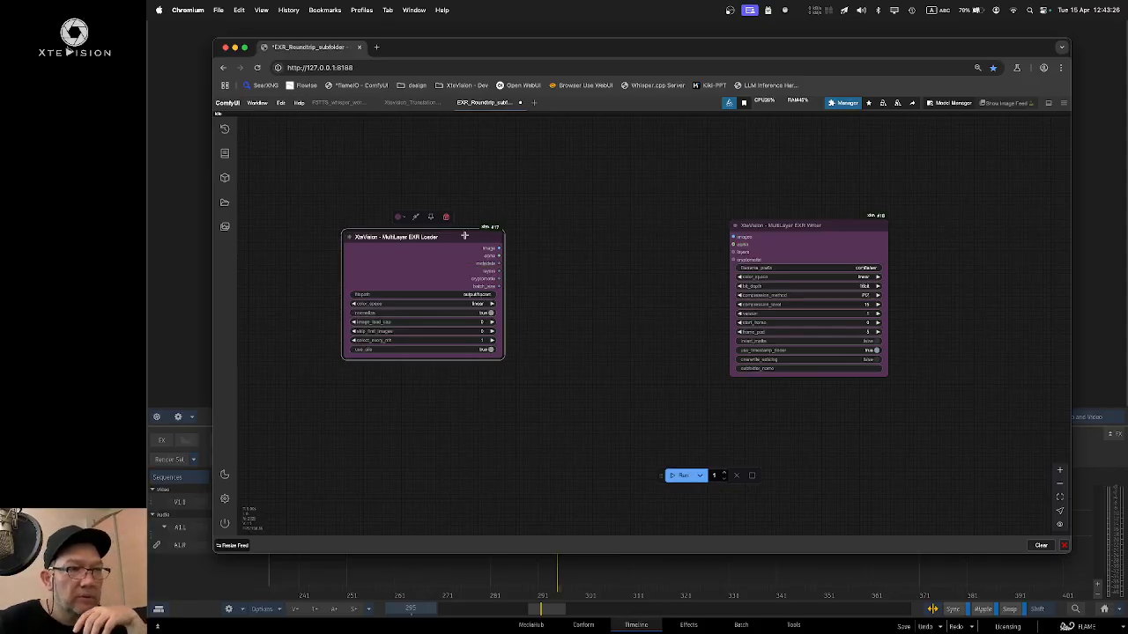
pyautogui.moveTo(464, 236); pyautogui.dragTo(464, 217)
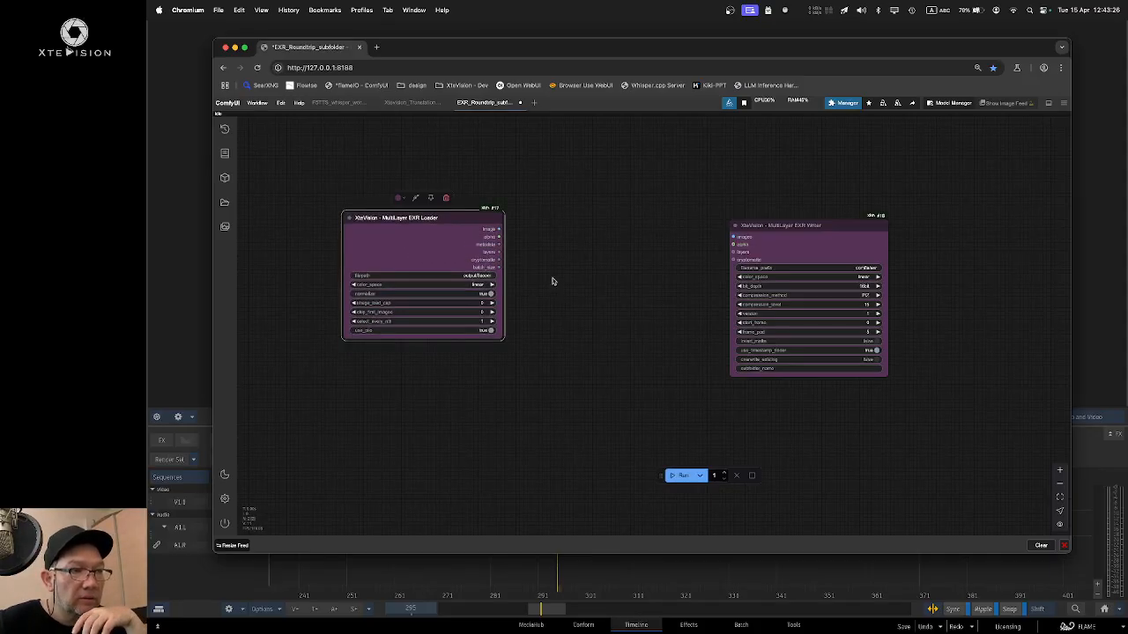
pyautogui.click(491, 303)
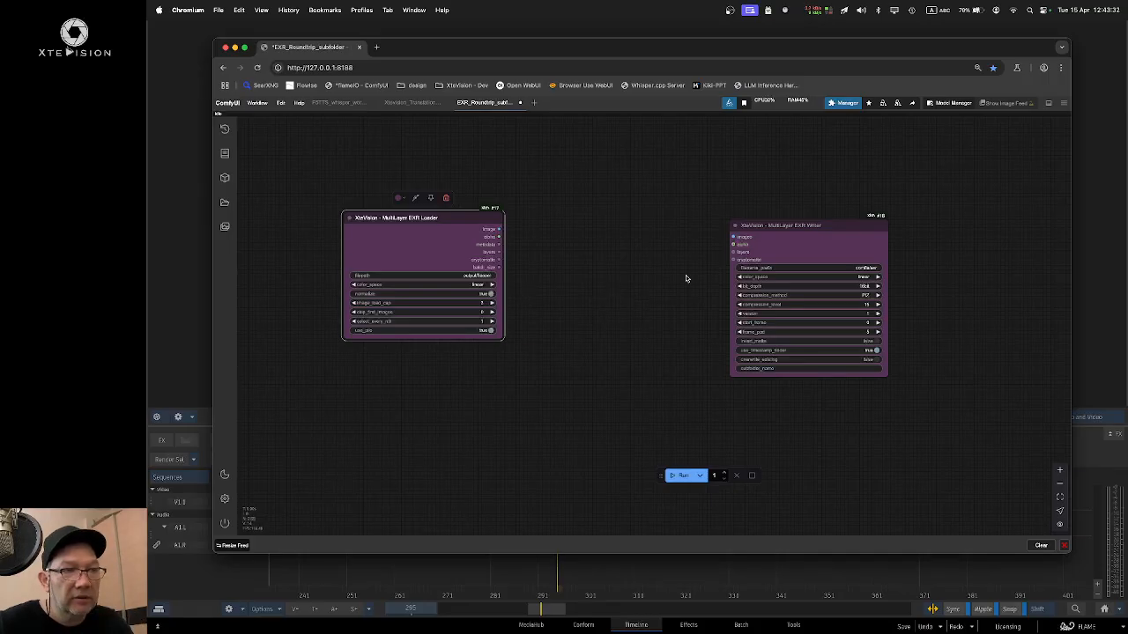
# Step: Connect the loader's image, alpha, layers and cryptomatte outputs to the matching inputs of the MultiLayer EXR Writer
pyautogui.moveTo(792, 227); pyautogui.dragTo(767, 212)
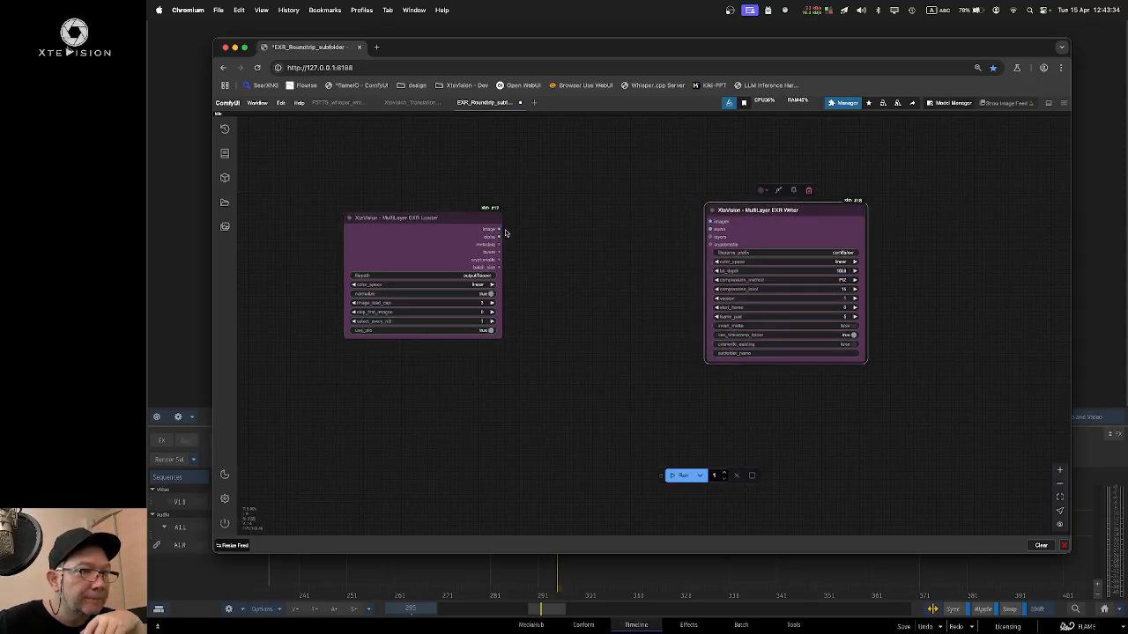
pyautogui.moveTo(498, 229); pyautogui.dragTo(708, 221)
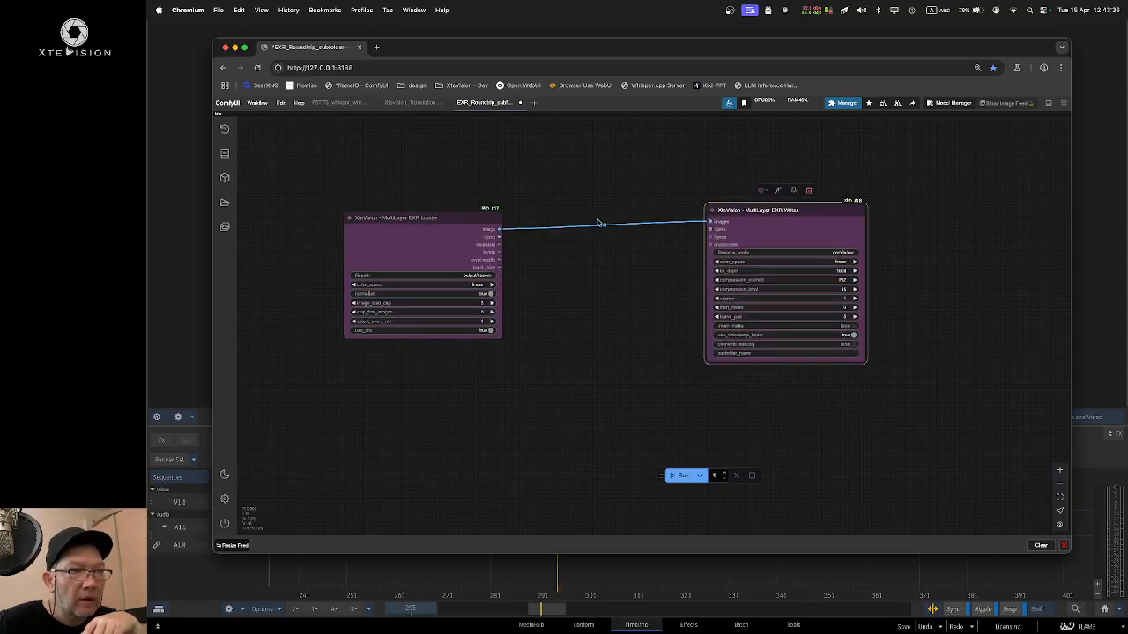
pyautogui.moveTo(499, 236); pyautogui.dragTo(710, 229)
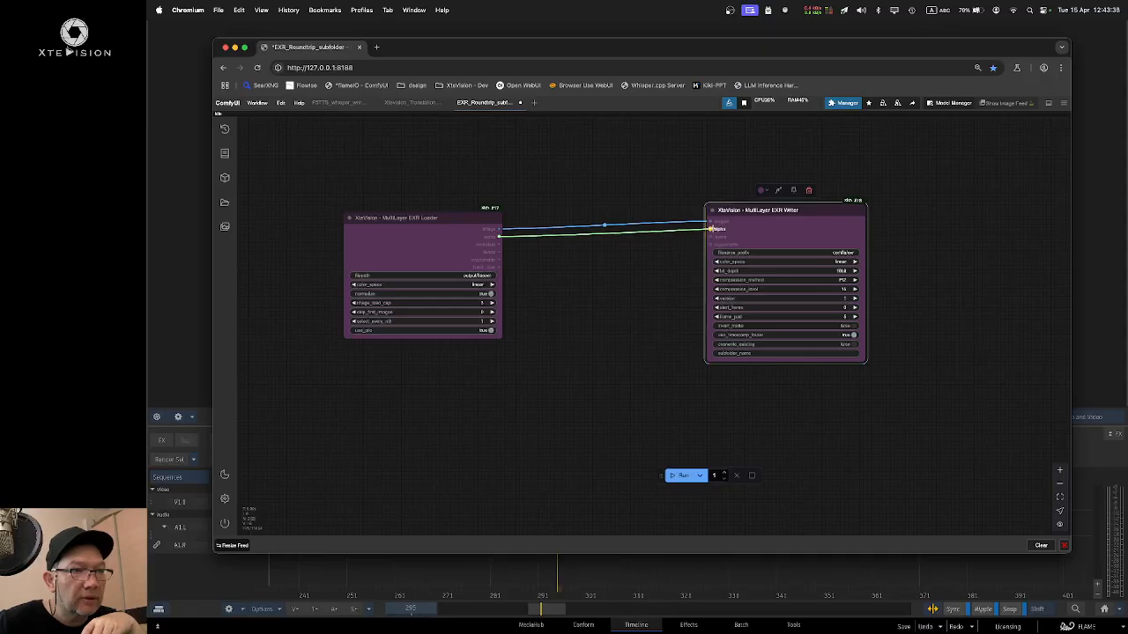
pyautogui.moveTo(498, 253); pyautogui.dragTo(710, 237)
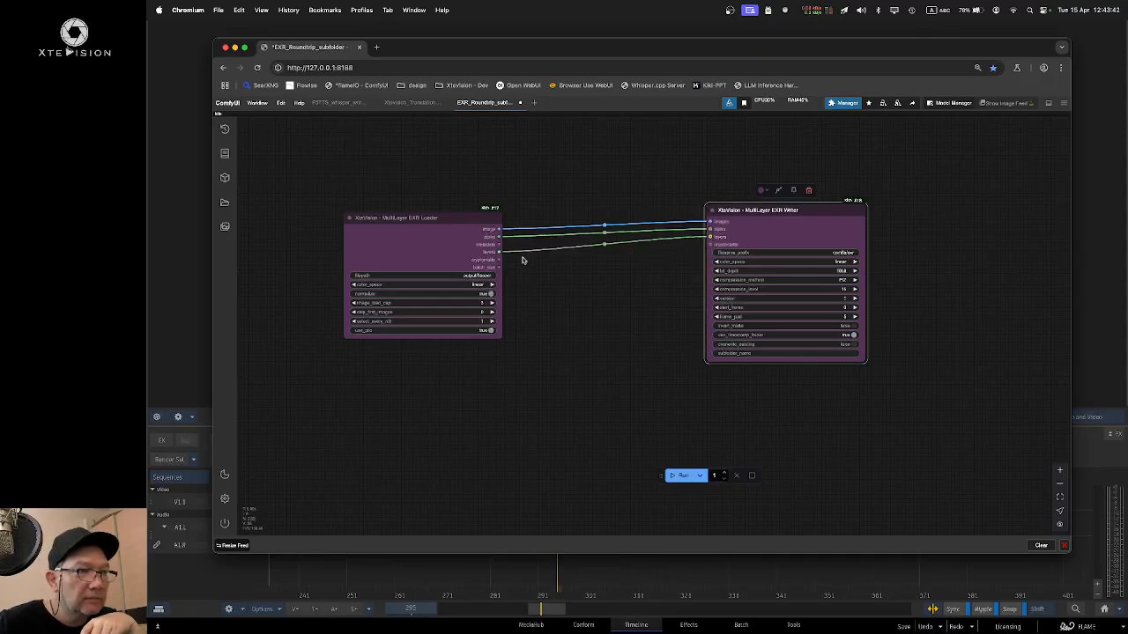
pyautogui.moveTo(499, 259); pyautogui.dragTo(712, 244)
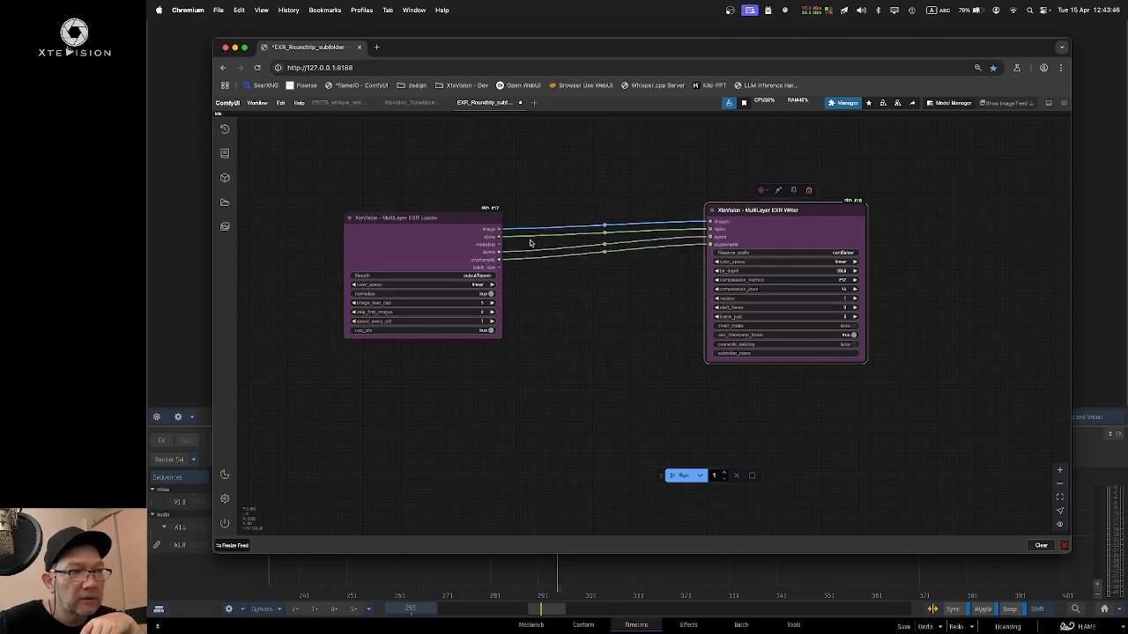
pyautogui.moveTo(414, 218); pyautogui.dragTo(397, 214)
# Step: Add a Show Text node above the connections and link the loader's metadata output to its text input
pyautogui.doubleClick(621, 190)
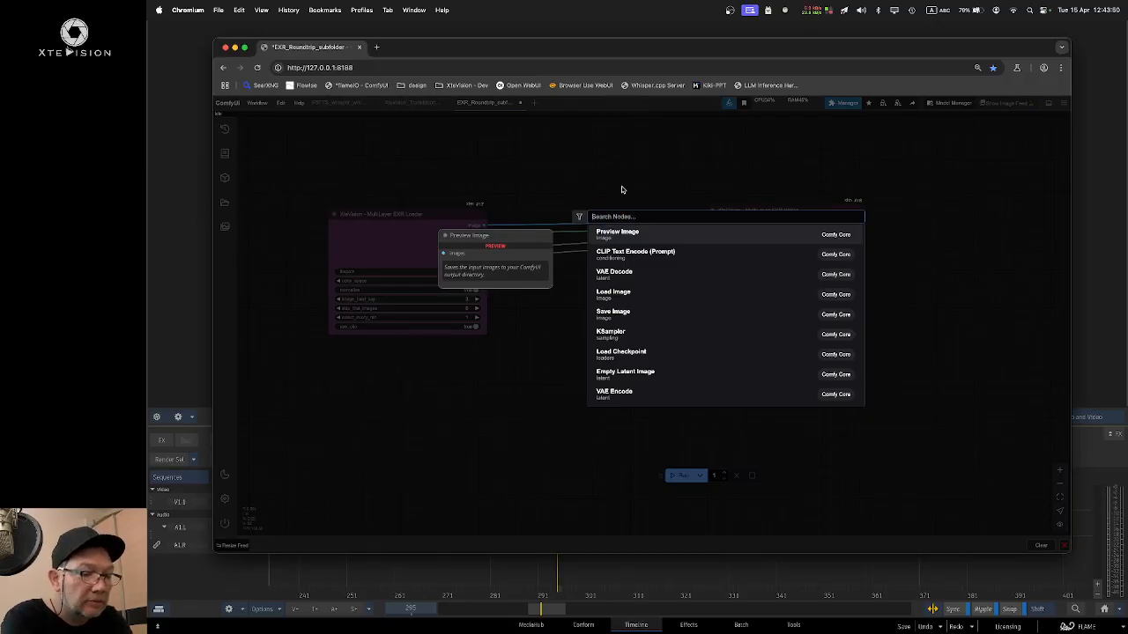
pyautogui.write('show')
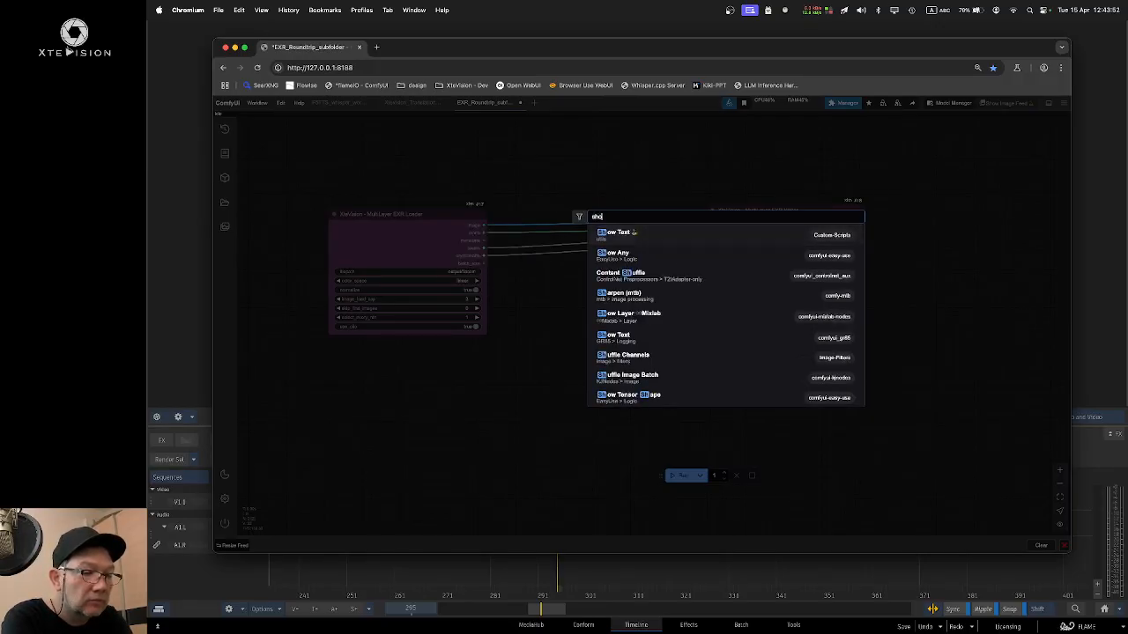
pyautogui.click(623, 238)
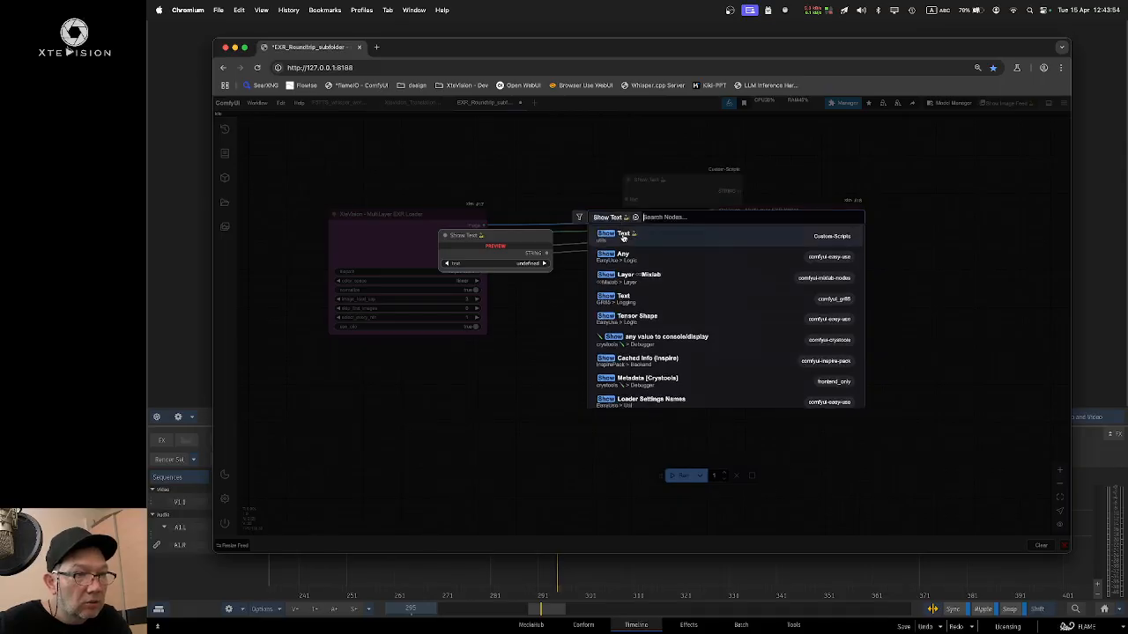
pyautogui.moveTo(678, 182); pyautogui.dragTo(626, 156)
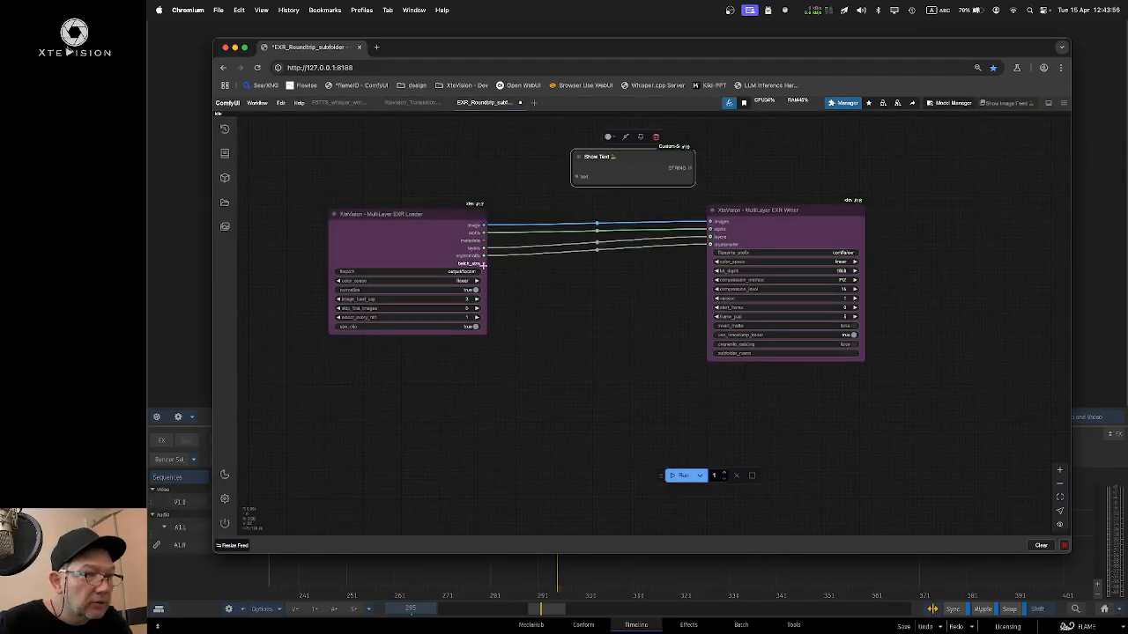
pyautogui.moveTo(483, 240); pyautogui.dragTo(577, 177)
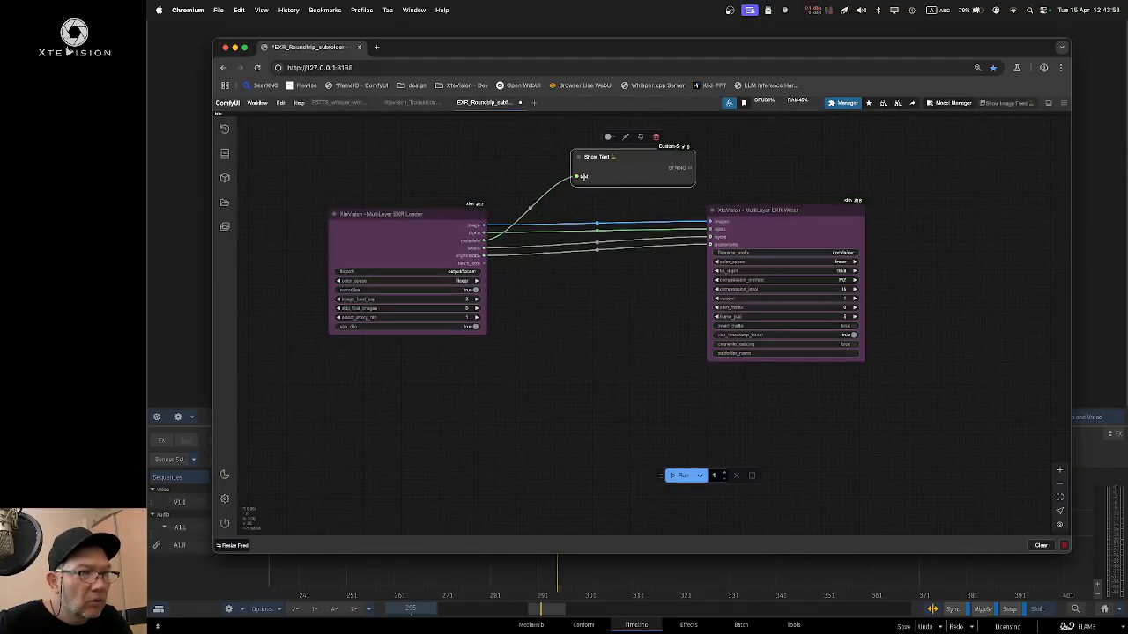
pyautogui.moveTo(670, 153); pyautogui.dragTo(662, 156)
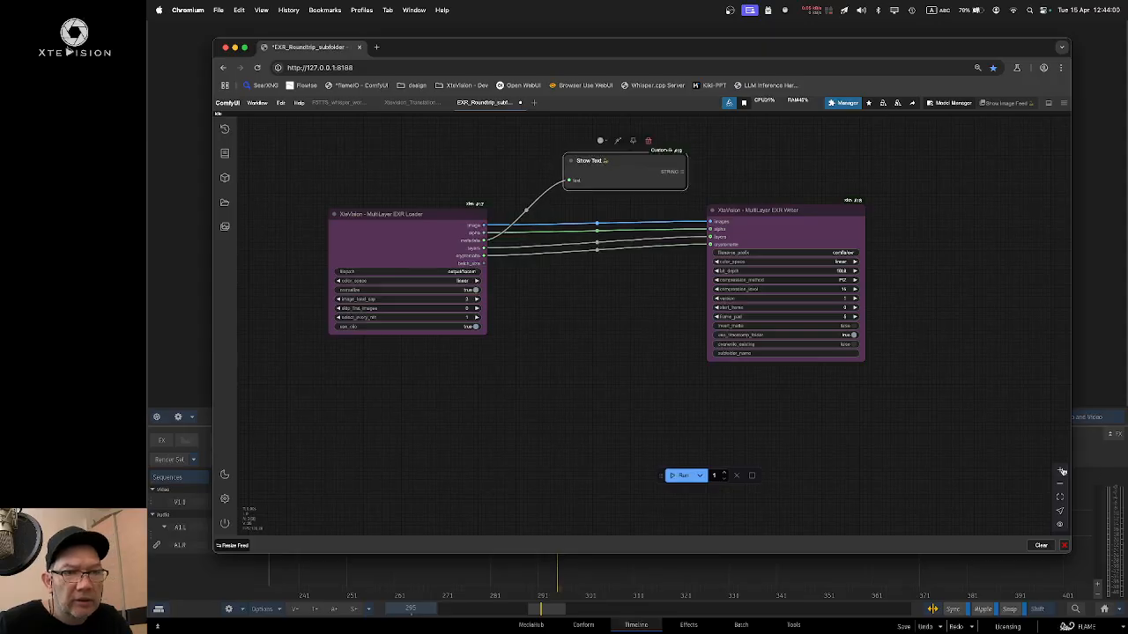
pyautogui.scroll(3, 876, 414)
pyautogui.moveTo(826, 405); pyautogui.dragTo(947, 487)
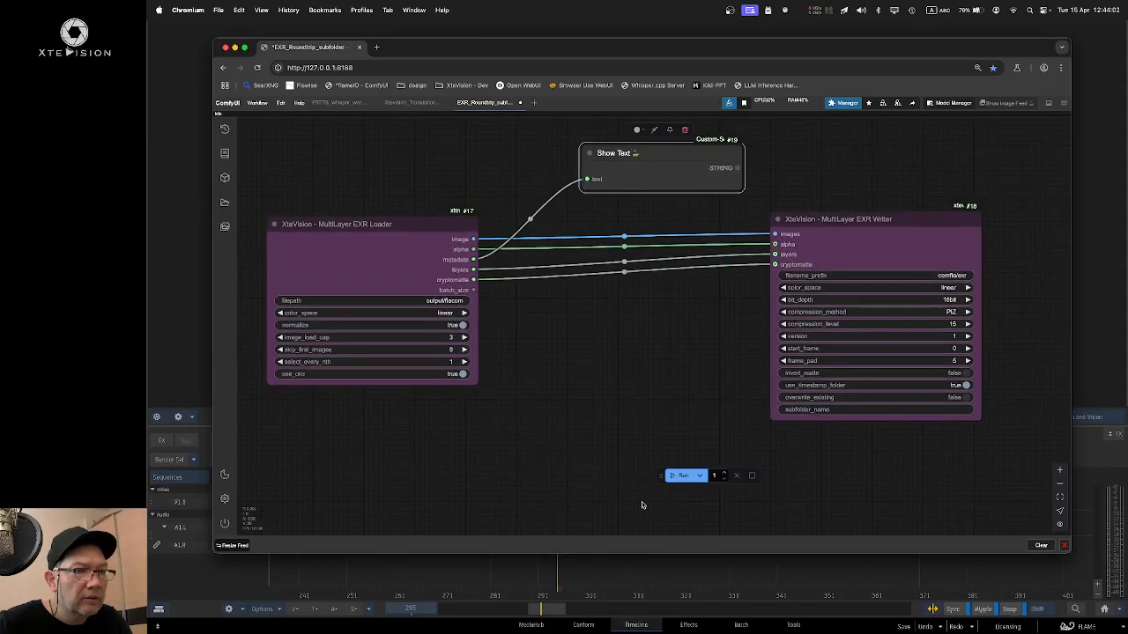
# Step: Run the workflow and enlarge and reposition the Show Text node to read the EXR metadata
pyautogui.click(679, 476)
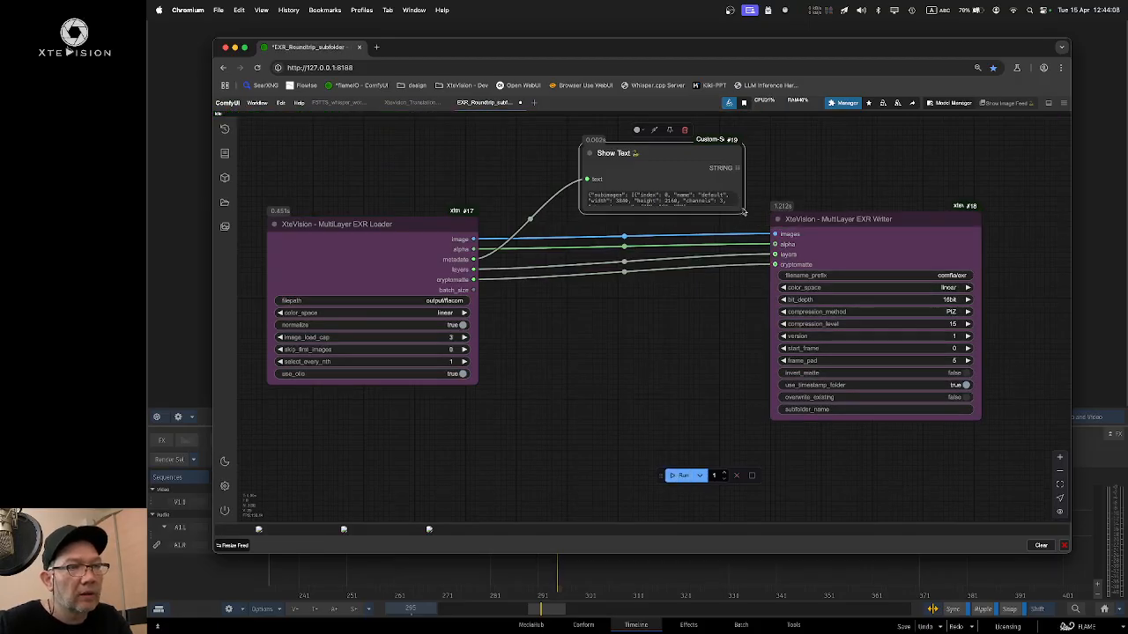
pyautogui.moveTo(742, 208); pyautogui.dragTo(759, 322)
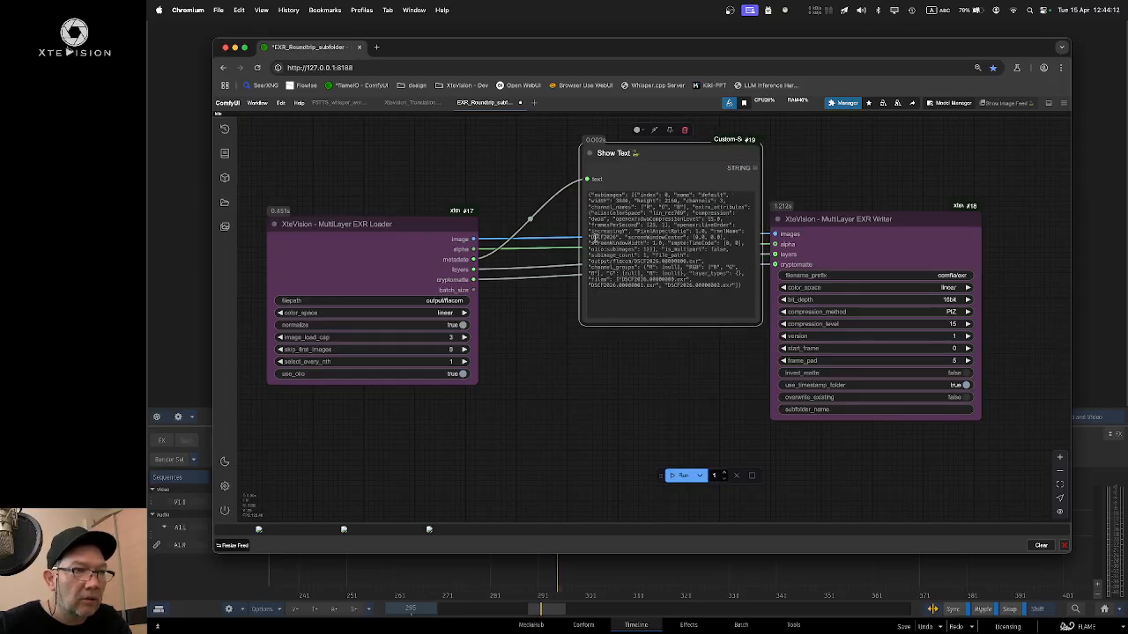
pyautogui.moveTo(656, 151); pyautogui.dragTo(620, 167)
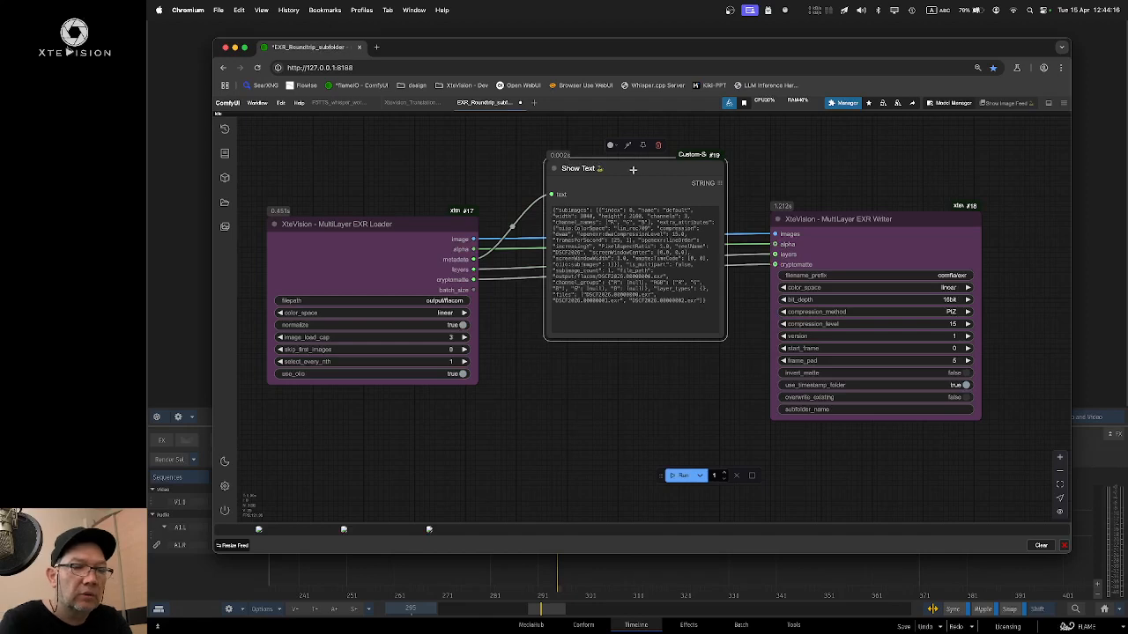
# Step: Delete the Show Text node from the workflow
pyautogui.press('Delete')
pyautogui.scroll(-1, 634, 171)
pyautogui.moveTo(634, 169); pyautogui.dragTo(678, 172)
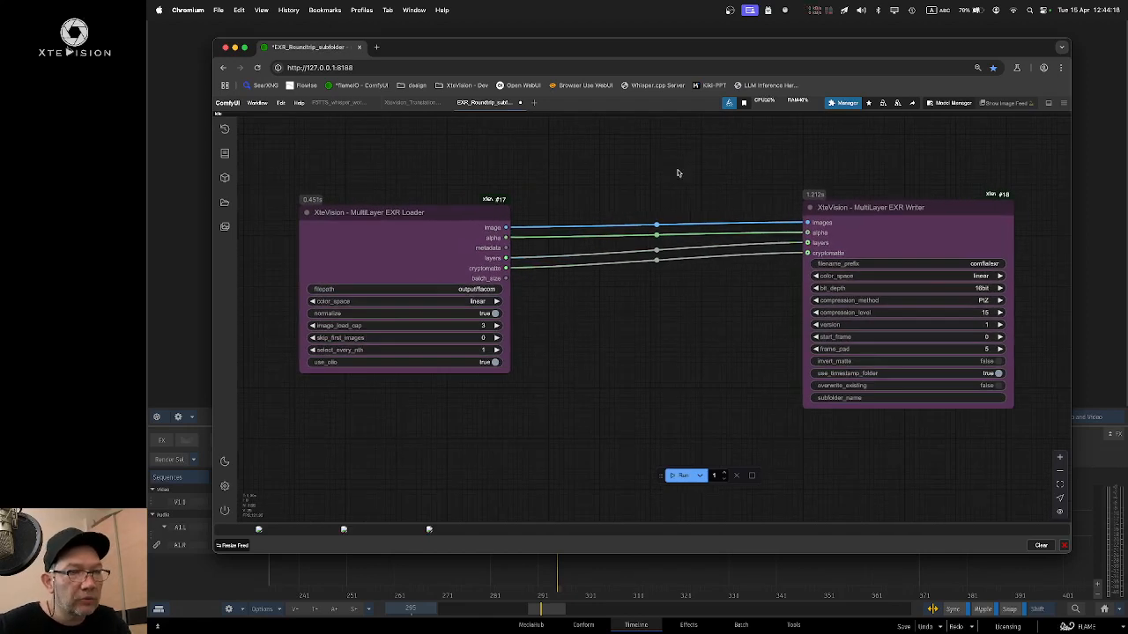
# Step: Switch to Finder, open the newest timestamped folder in the comfla output folder and preview its three EXR frames
pyautogui.press('super+Tab')
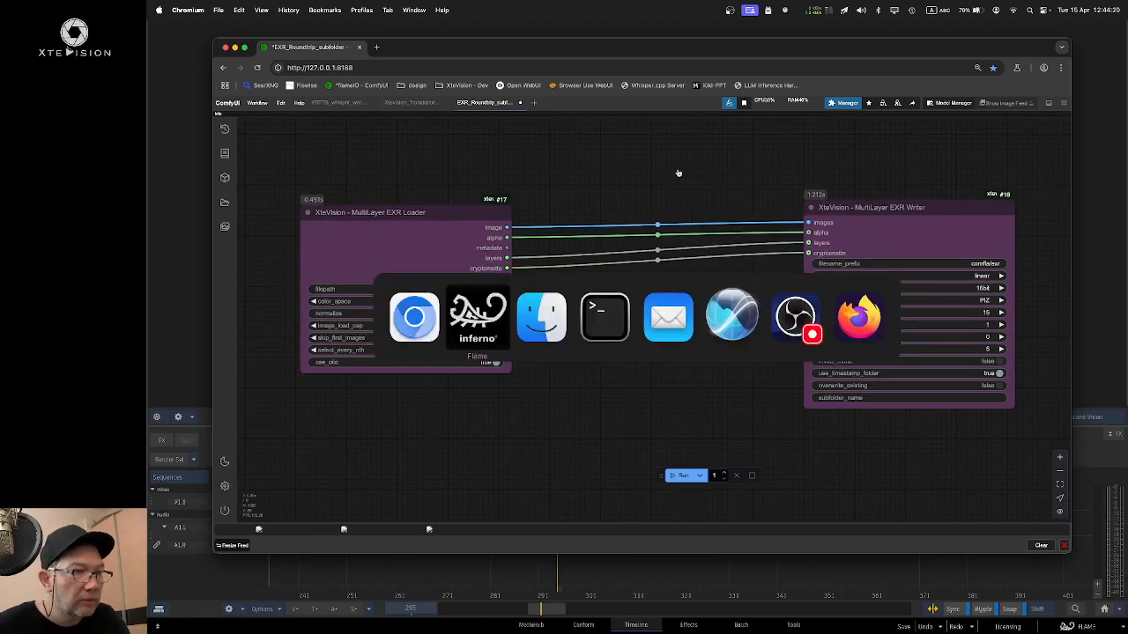
pyautogui.press('super+Tab')
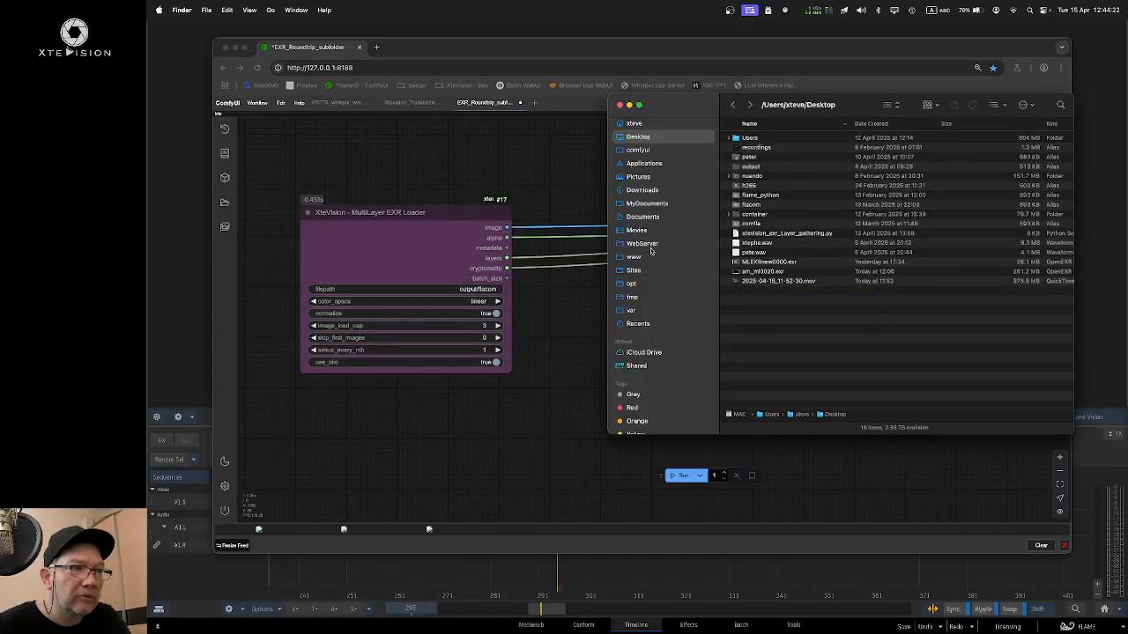
pyautogui.doubleClick(751, 225)
pyautogui.click(790, 152)
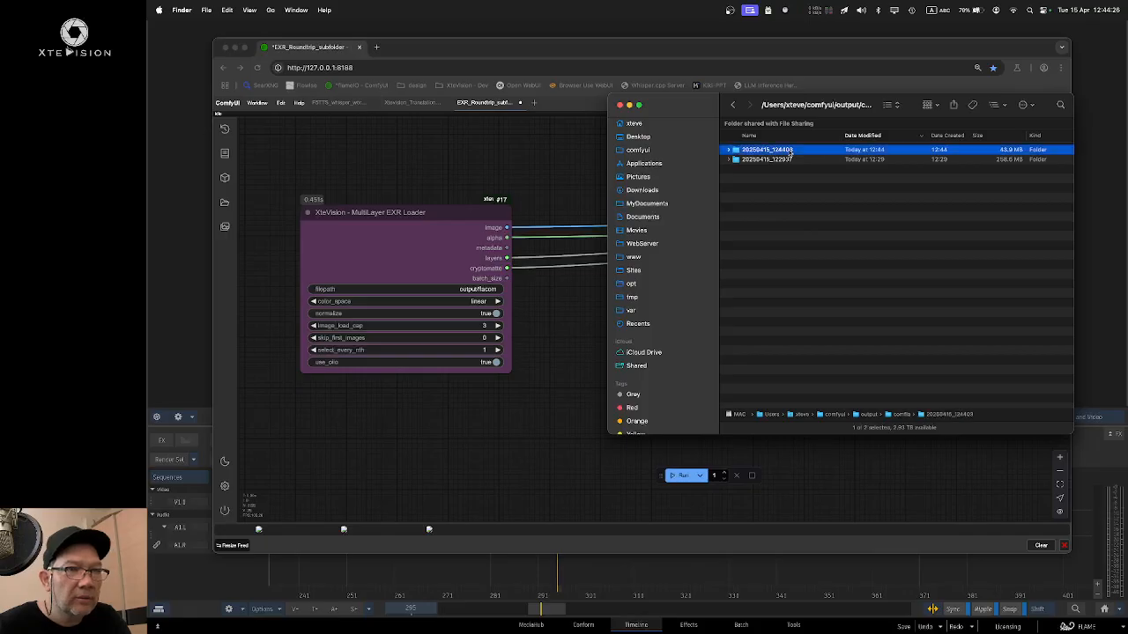
pyautogui.doubleClick(791, 151)
pyautogui.click(789, 153)
pyautogui.press('space')
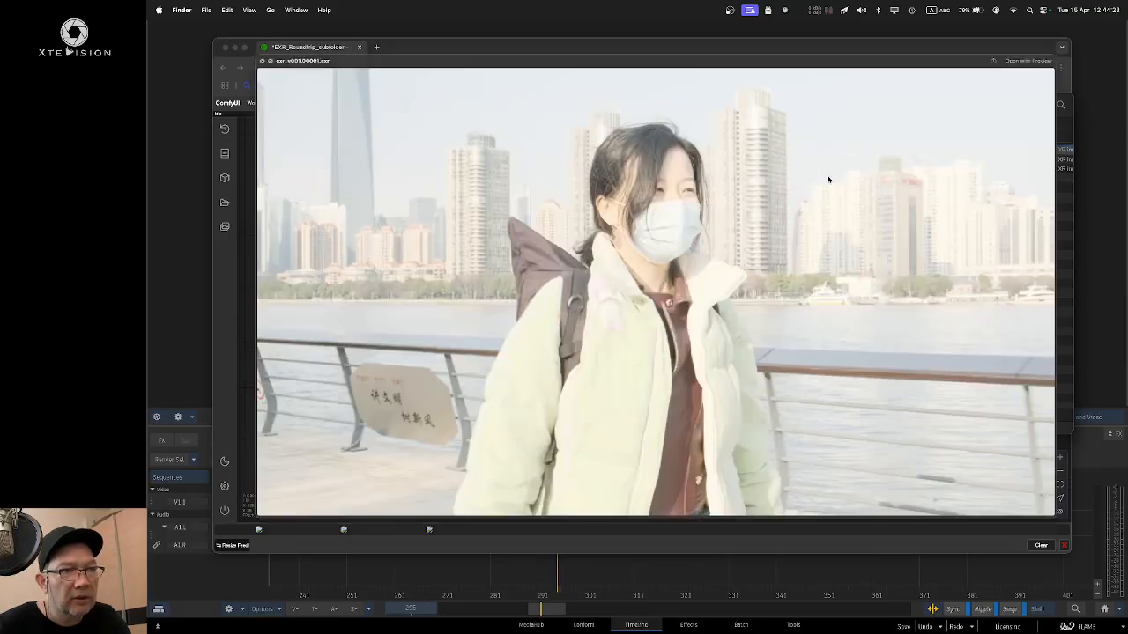
pyautogui.press('Down')
pyautogui.press('Down')
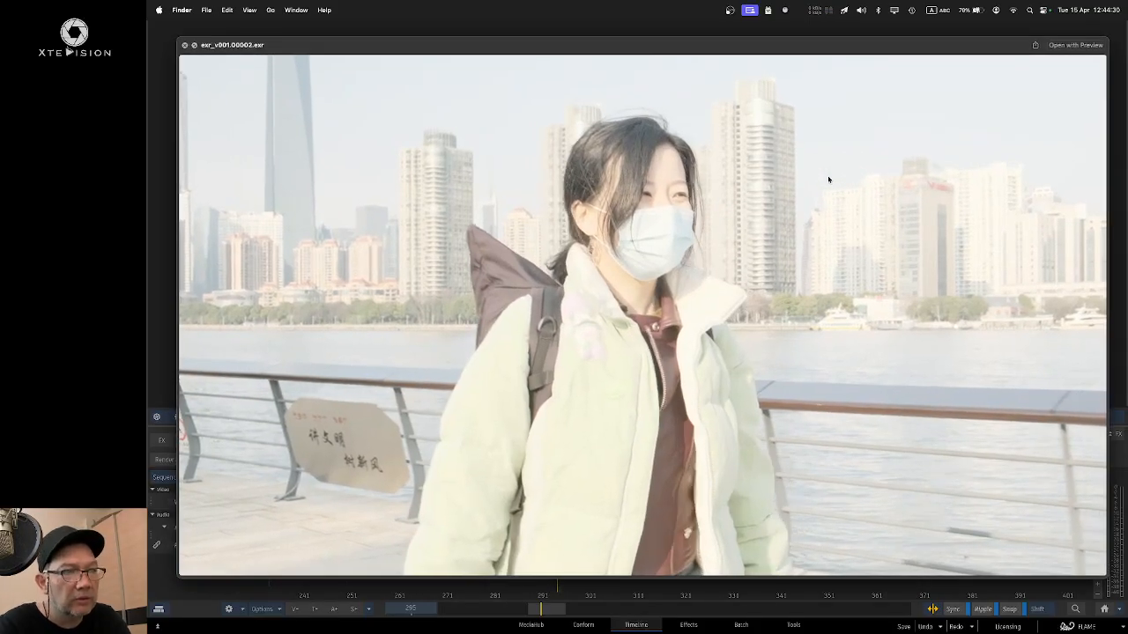
pyautogui.press('space')
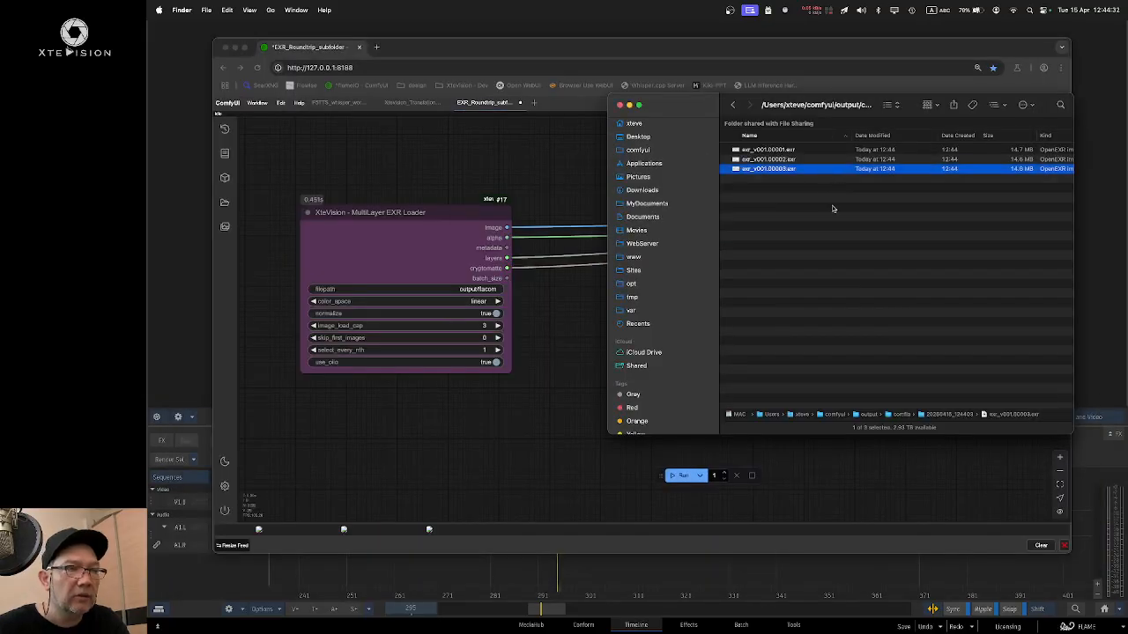
# Step: Delete all timestamped render folders from the comfla output folder
pyautogui.click(833, 204)
pyautogui.press('super+a')
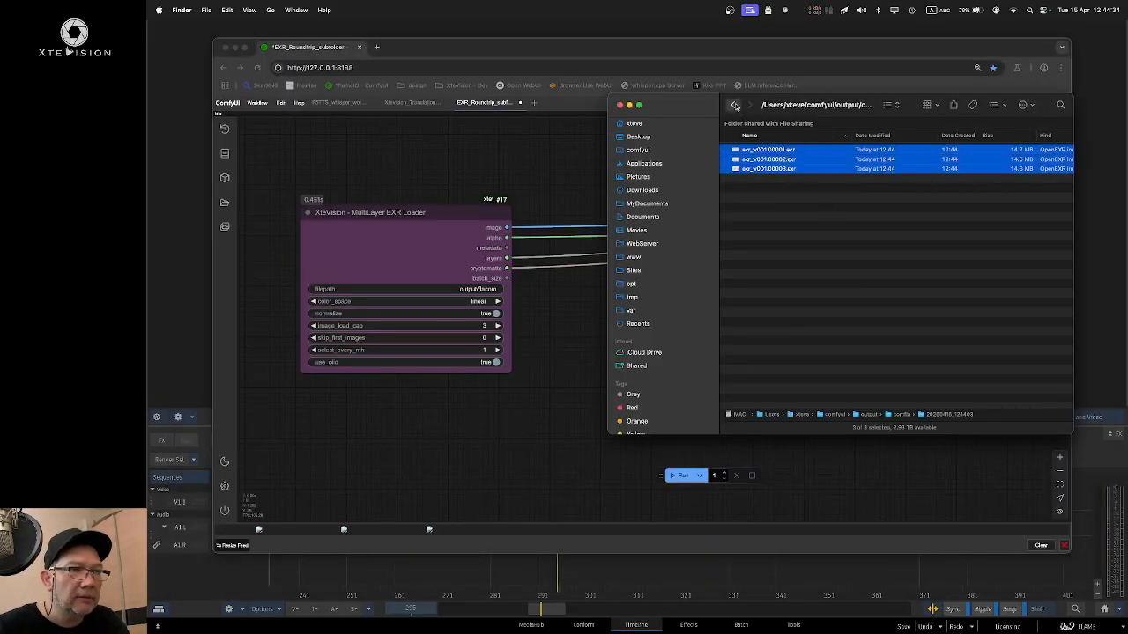
pyautogui.click(732, 104)
pyautogui.press('super+a')
pyautogui.press('super+BackSpace')
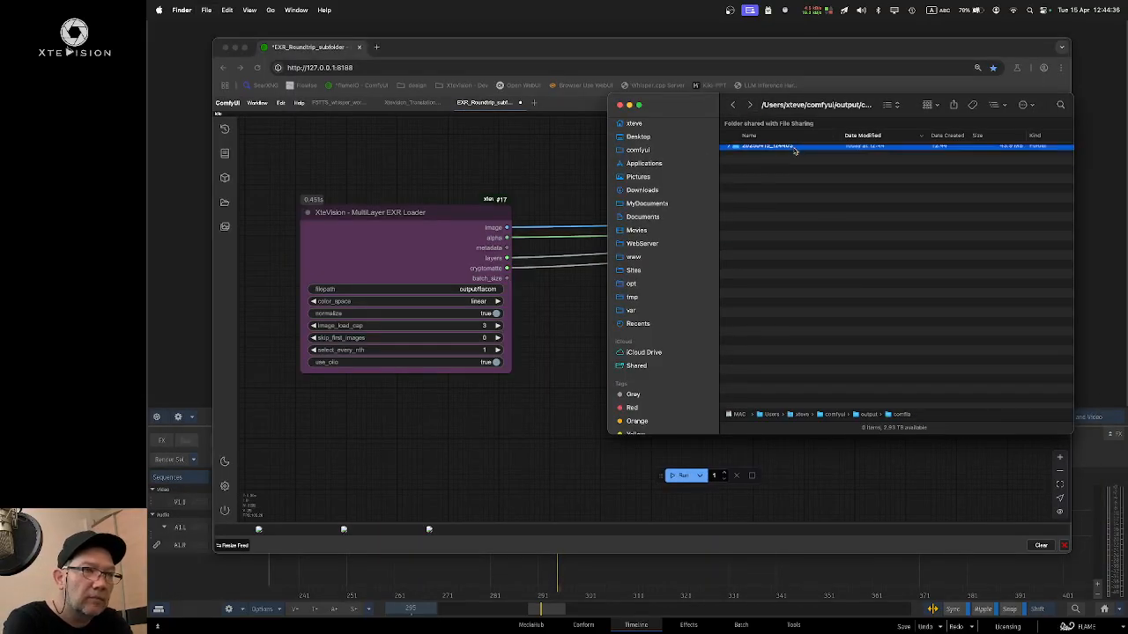
# Step: Return to the ComfyUI workflow and align the MultiLayer EXR Loader and Writer nodes at the same height
pyautogui.click(539, 222)
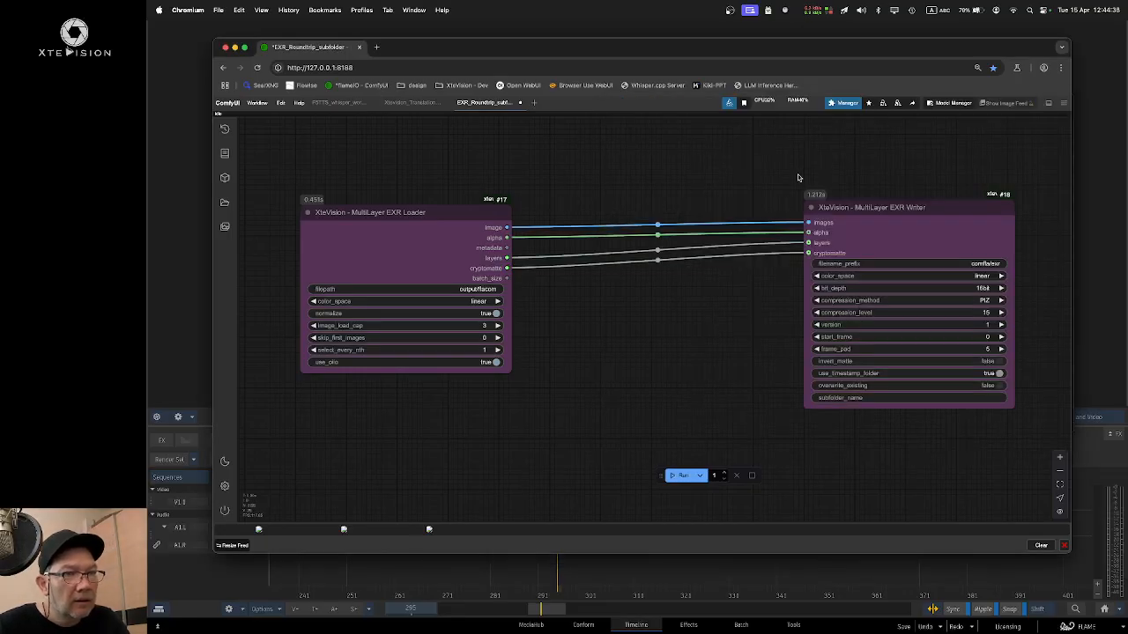
pyautogui.moveTo(437, 209); pyautogui.dragTo(437, 174)
pyautogui.moveTo(864, 206); pyautogui.dragTo(859, 191)
pyautogui.moveTo(423, 177); pyautogui.dragTo(438, 186)
pyautogui.moveTo(891, 192); pyautogui.dragTo(891, 187)
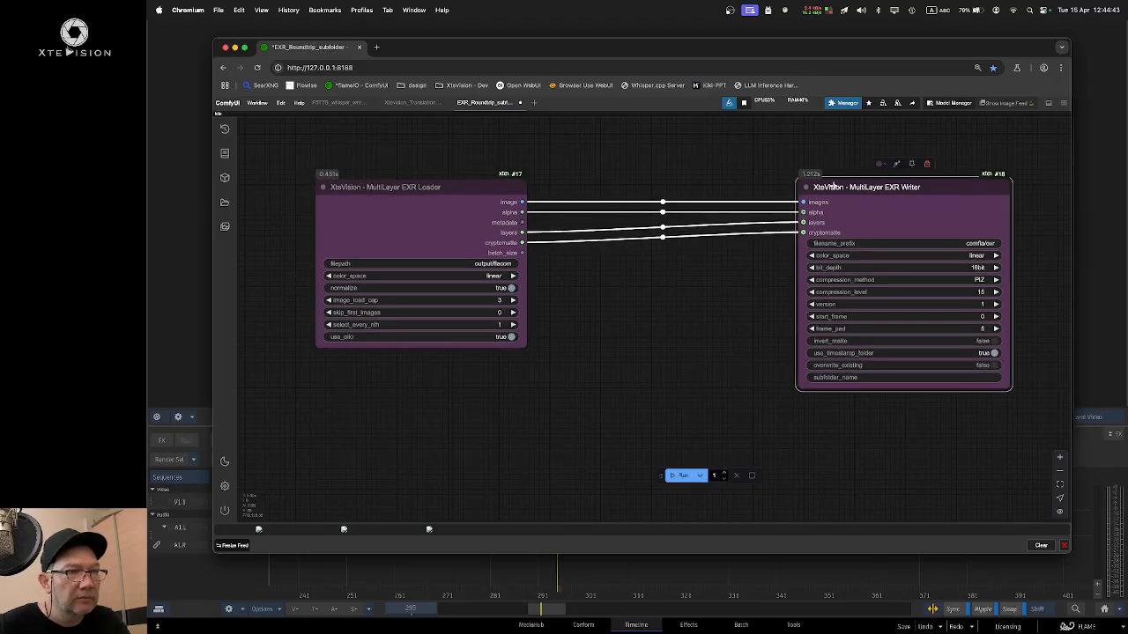
pyautogui.click(716, 173)
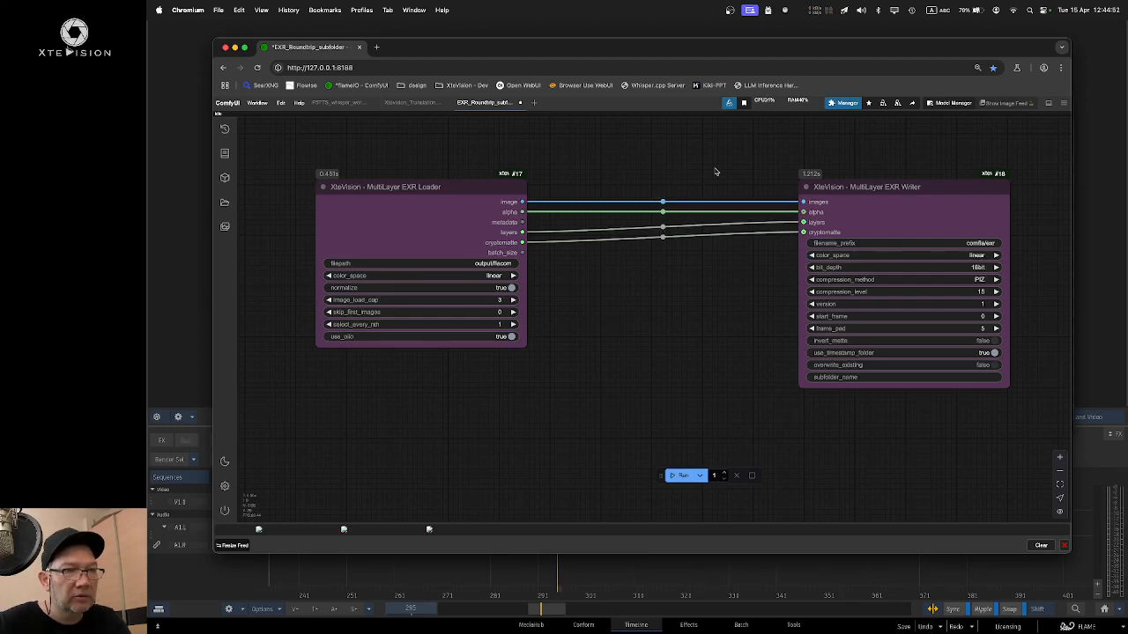
pyautogui.scroll(1, 693, 174)
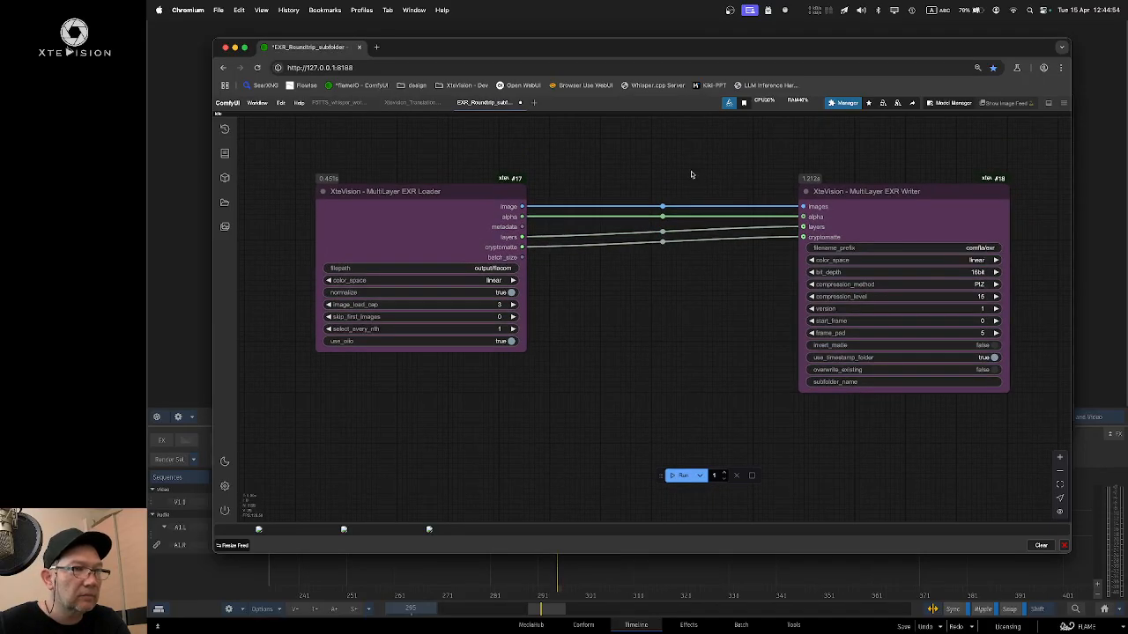
pyautogui.click(997, 248)
pyautogui.click(1043, 226)
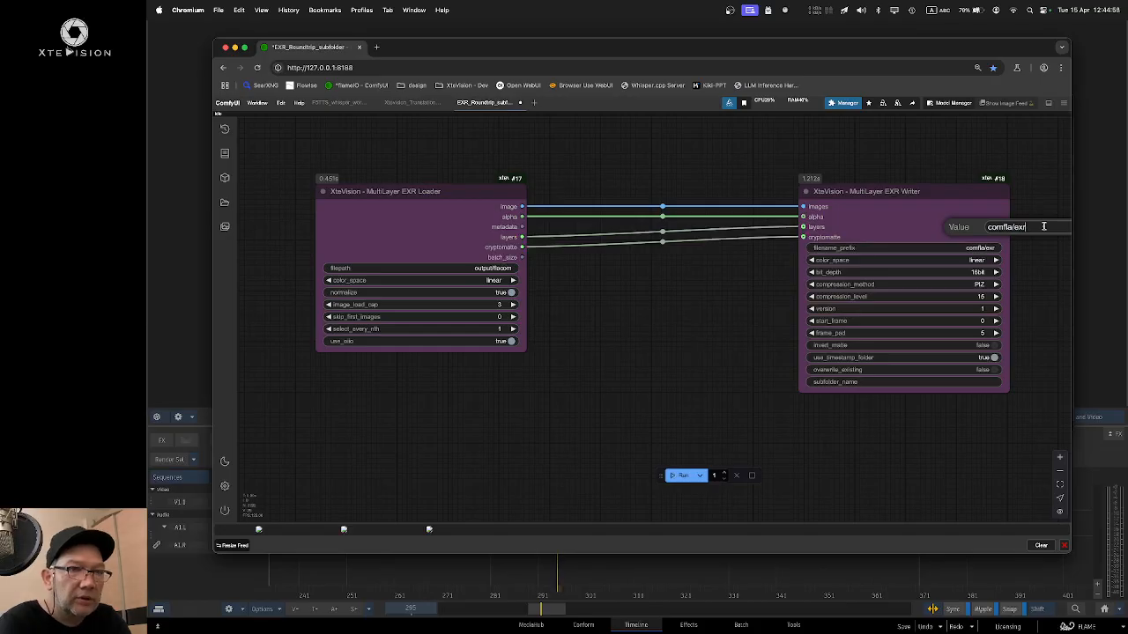
pyautogui.press('BackSpace')
pyautogui.press('BackSpace')
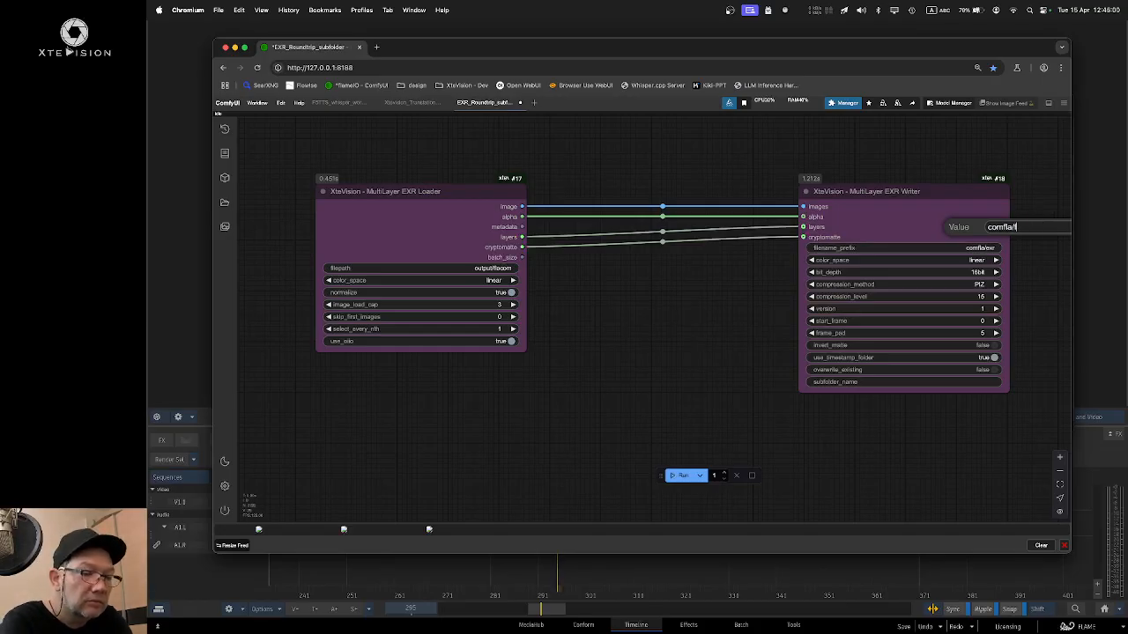
pyautogui.write('footage')
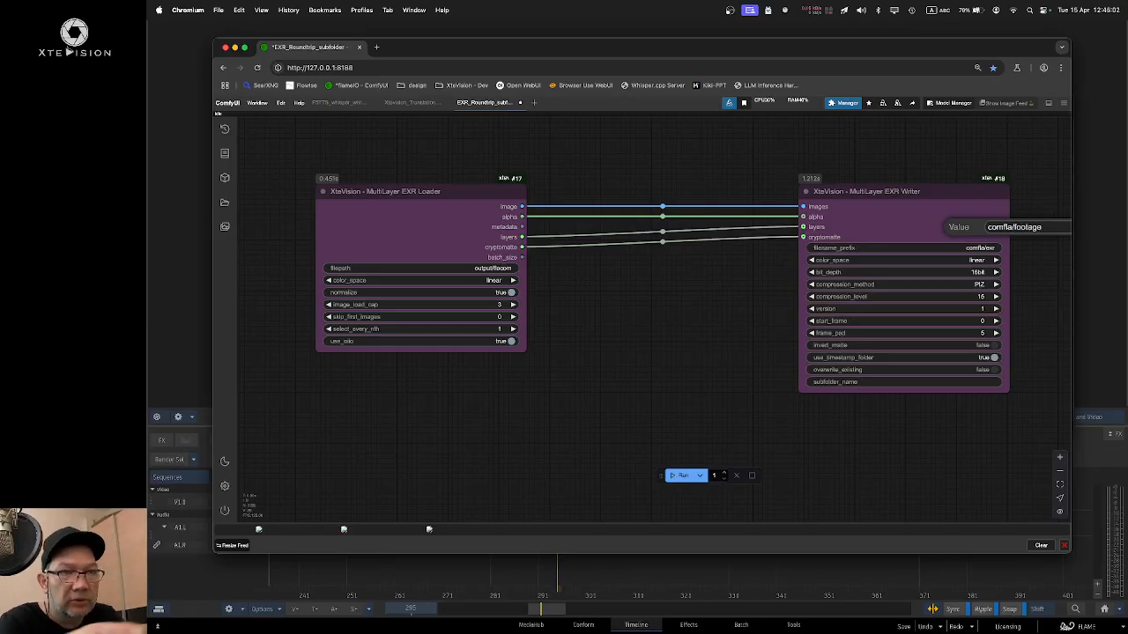
pyautogui.click(482, 269)
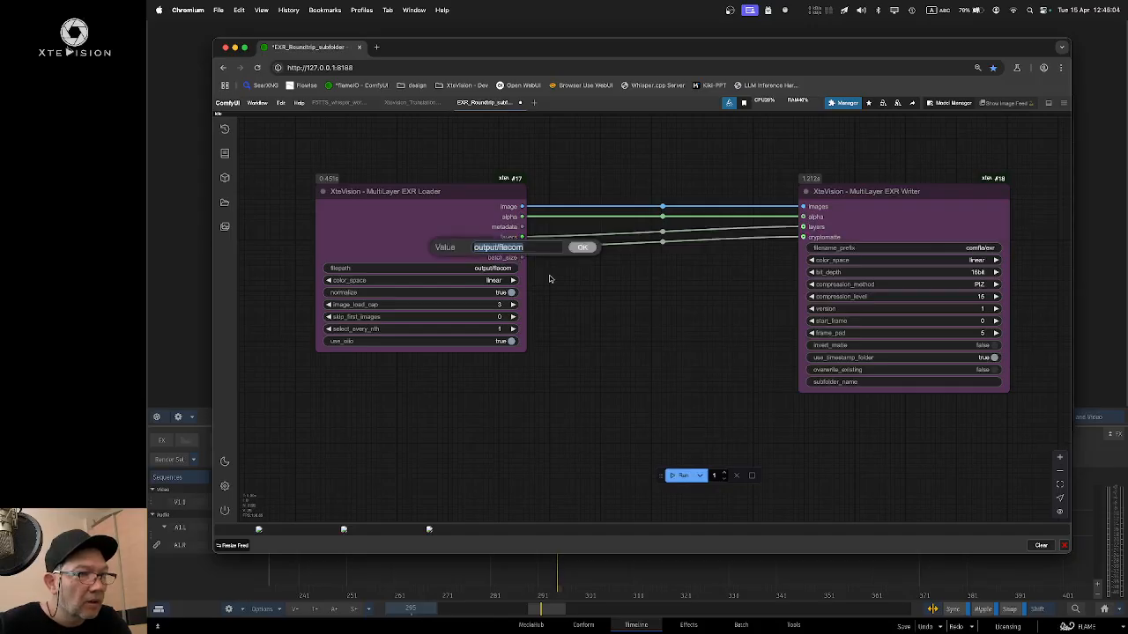
pyautogui.moveTo(476, 195); pyautogui.dragTo(477, 190)
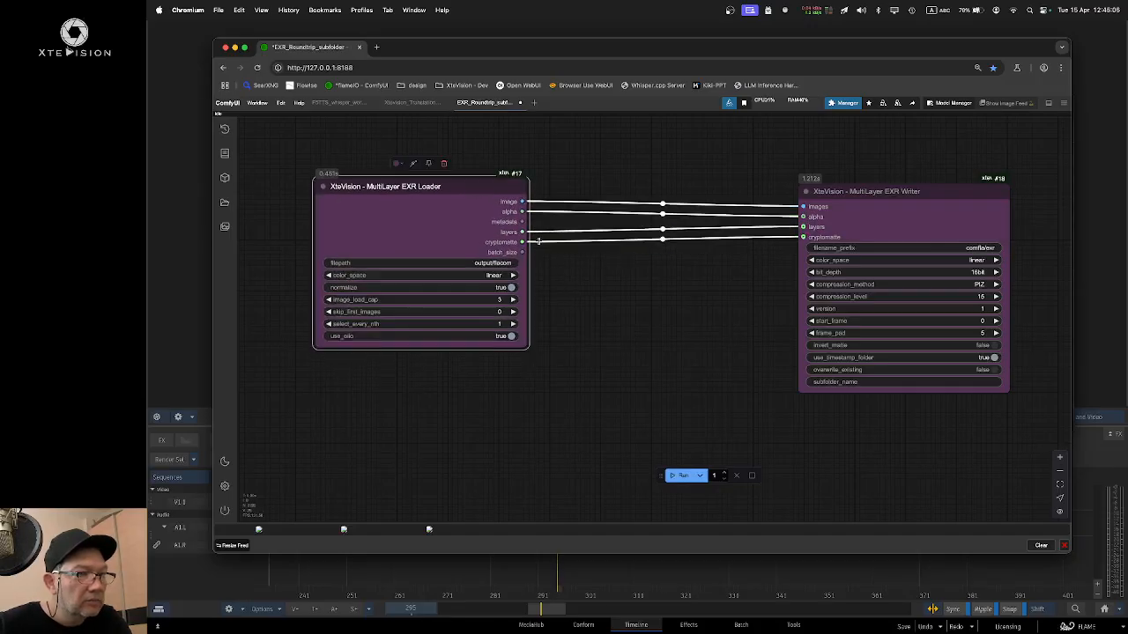
pyautogui.click(705, 377)
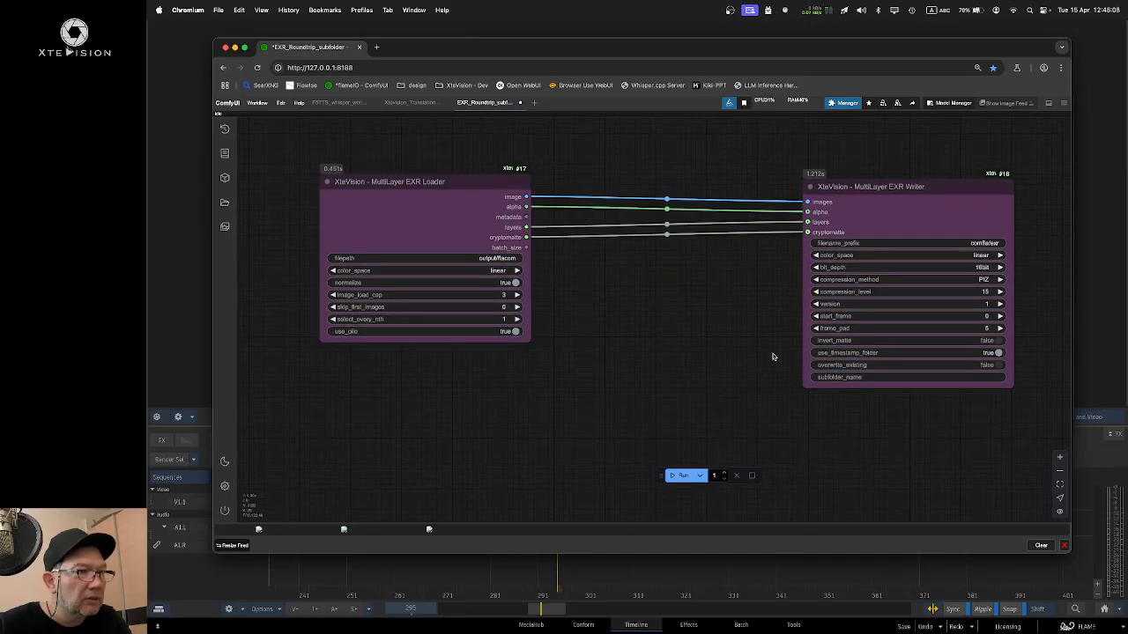
# Step: Export the workflow in API format as MLEXR_IO
pyautogui.click(259, 104)
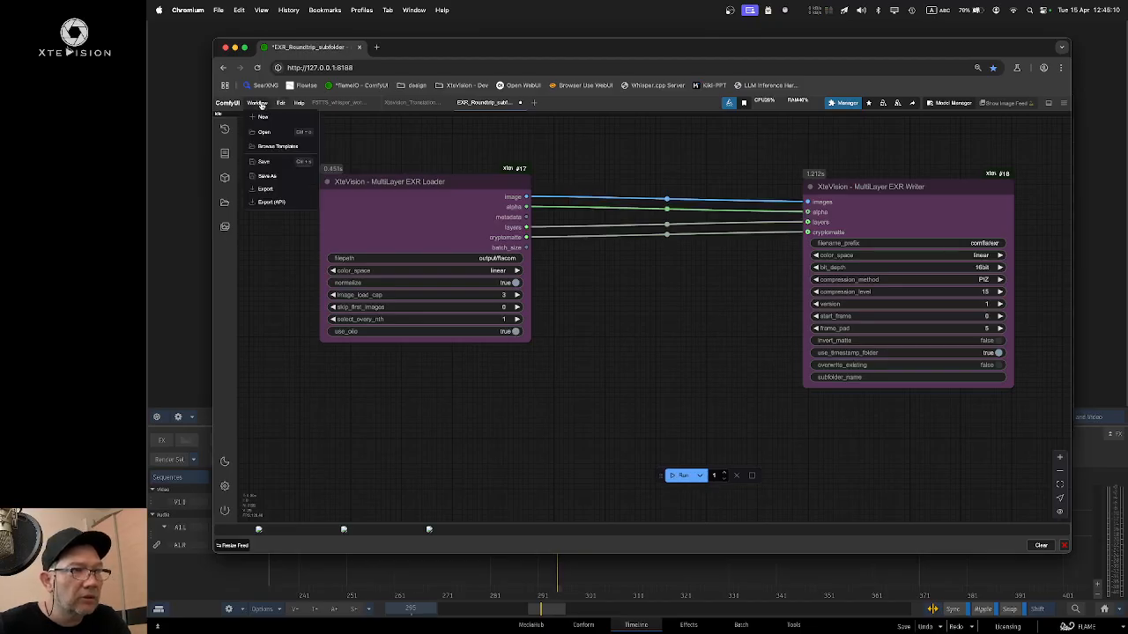
pyautogui.click(281, 204)
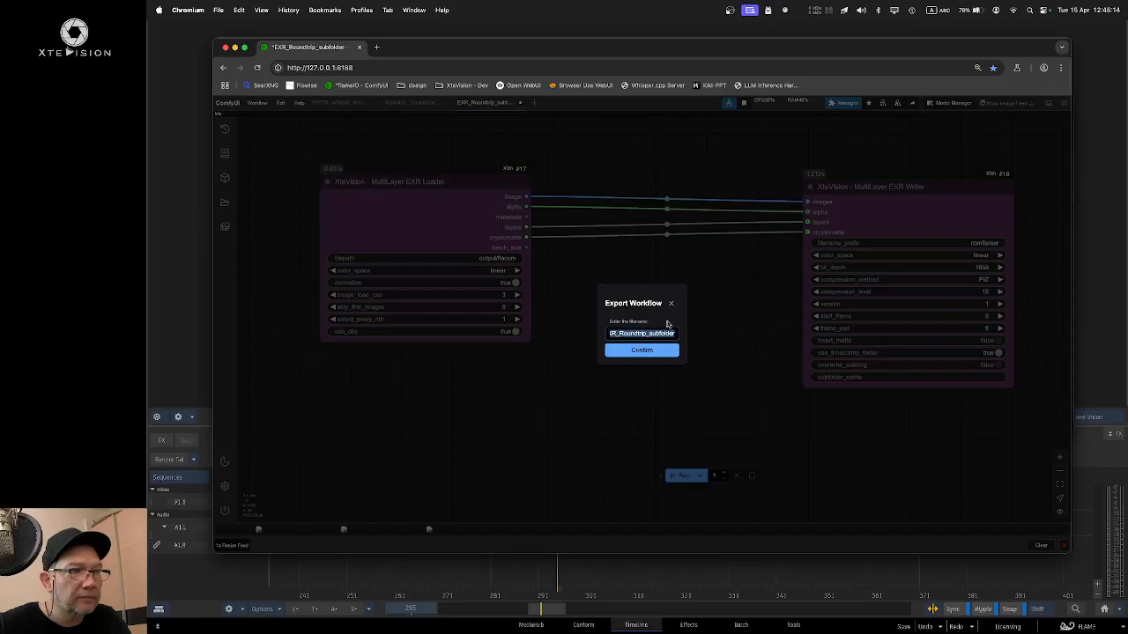
pyautogui.press('BackSpace')
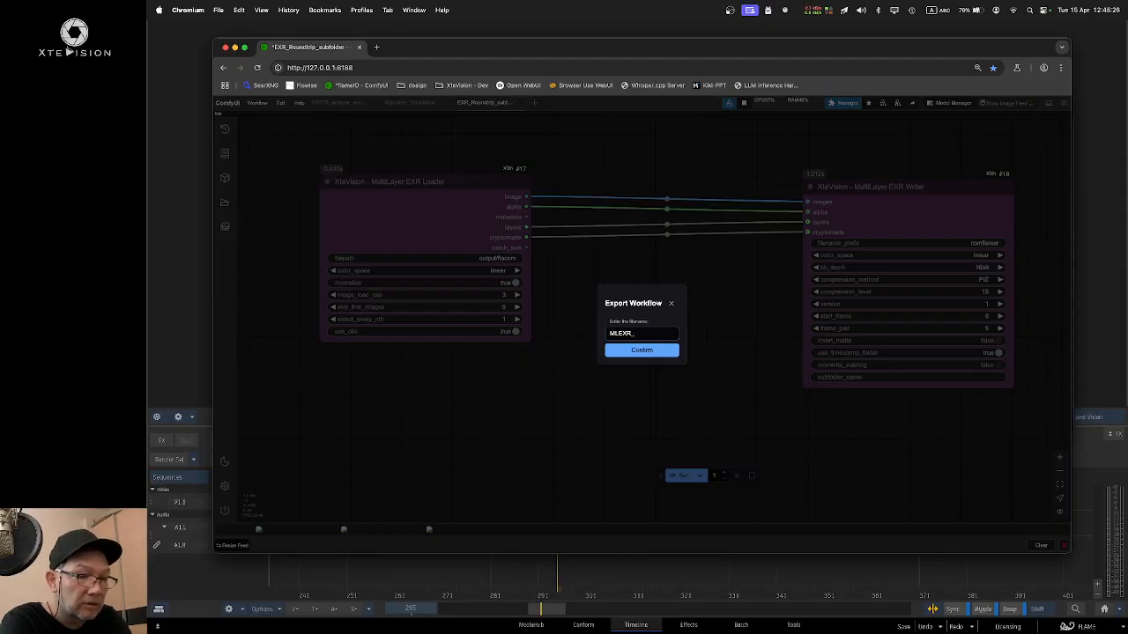
pyautogui.click(648, 352)
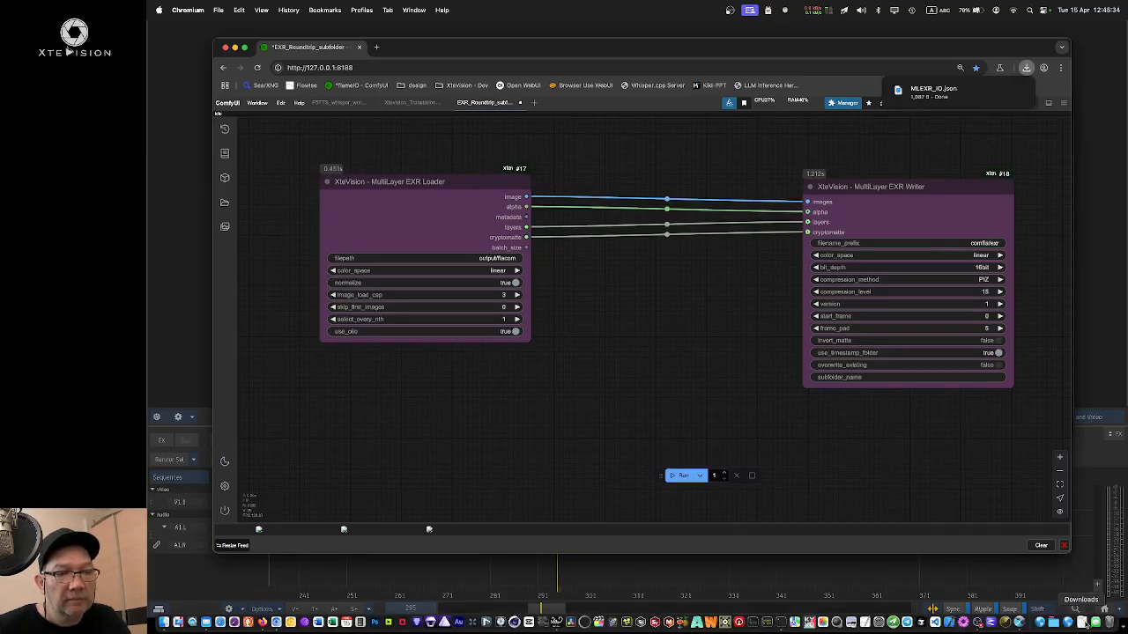
# Step: Open the Downloads folder in Finder to locate the exported MLEXR_IO.json
pyautogui.click(1084, 622)
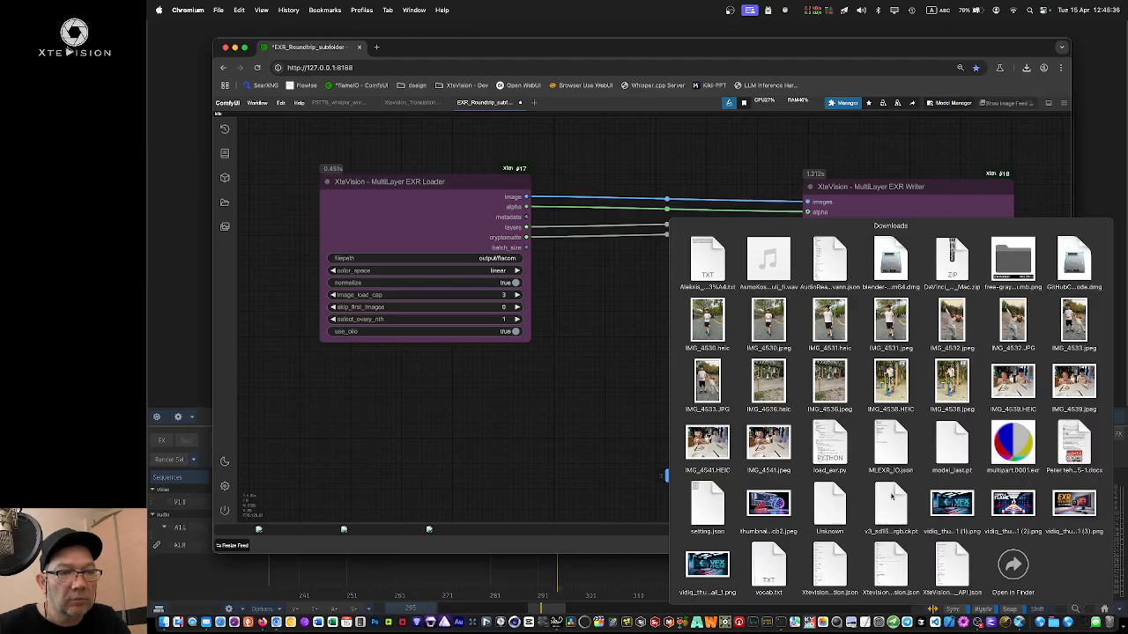
pyautogui.click(1018, 568)
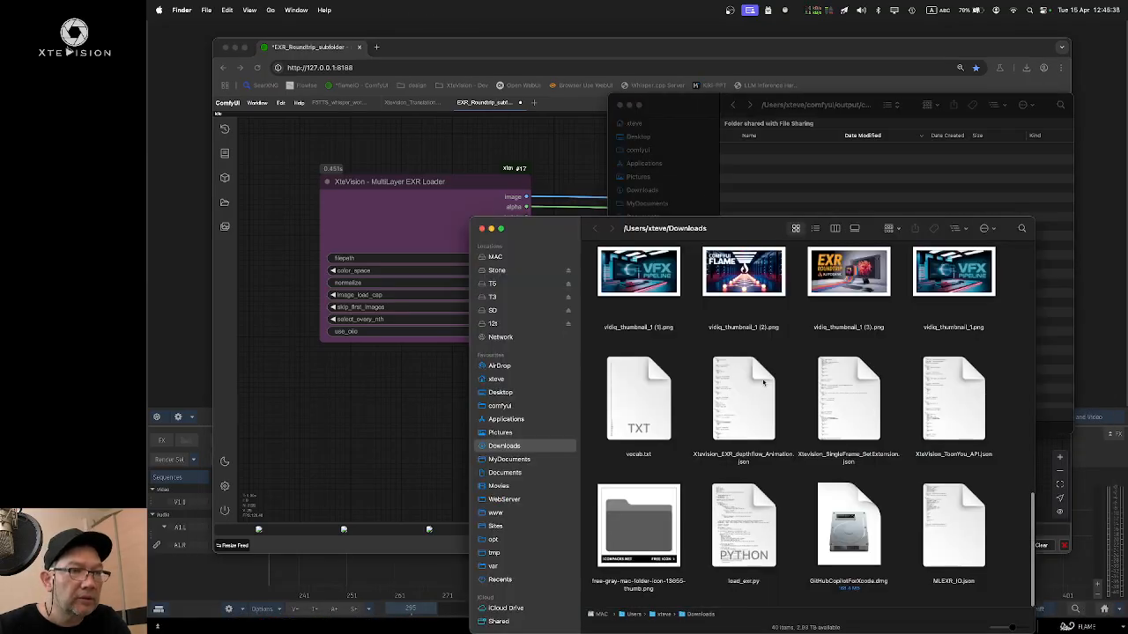
pyautogui.scroll(10, 798, 337)
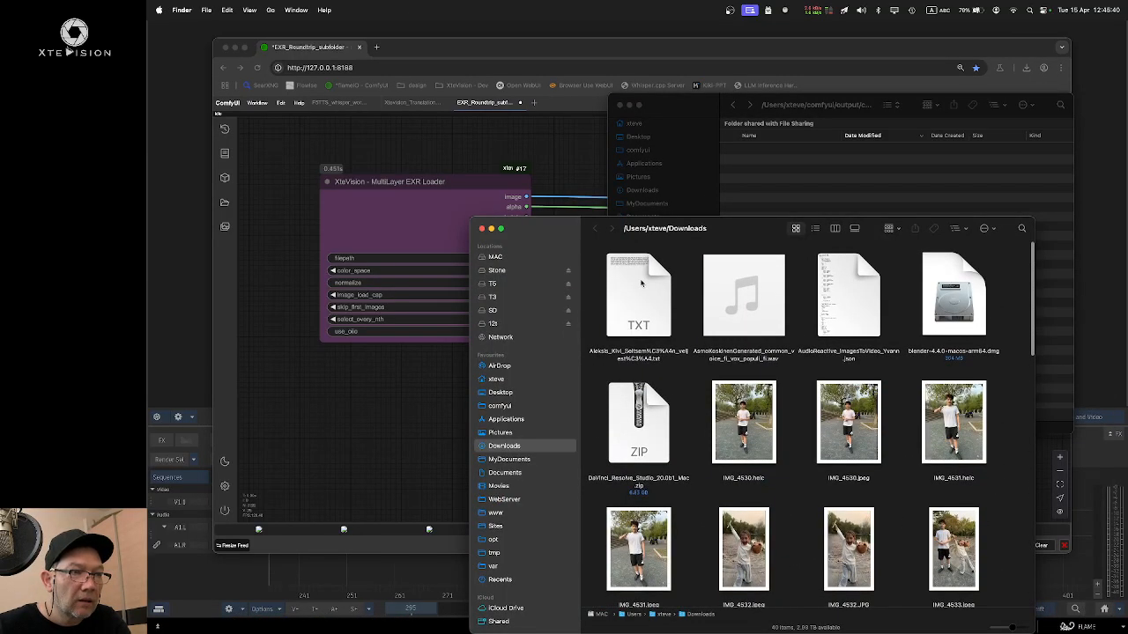
# Step: Preview the contents of MLEXR_IO.json in the Downloads folder
pyautogui.scroll(-10, 793, 331)
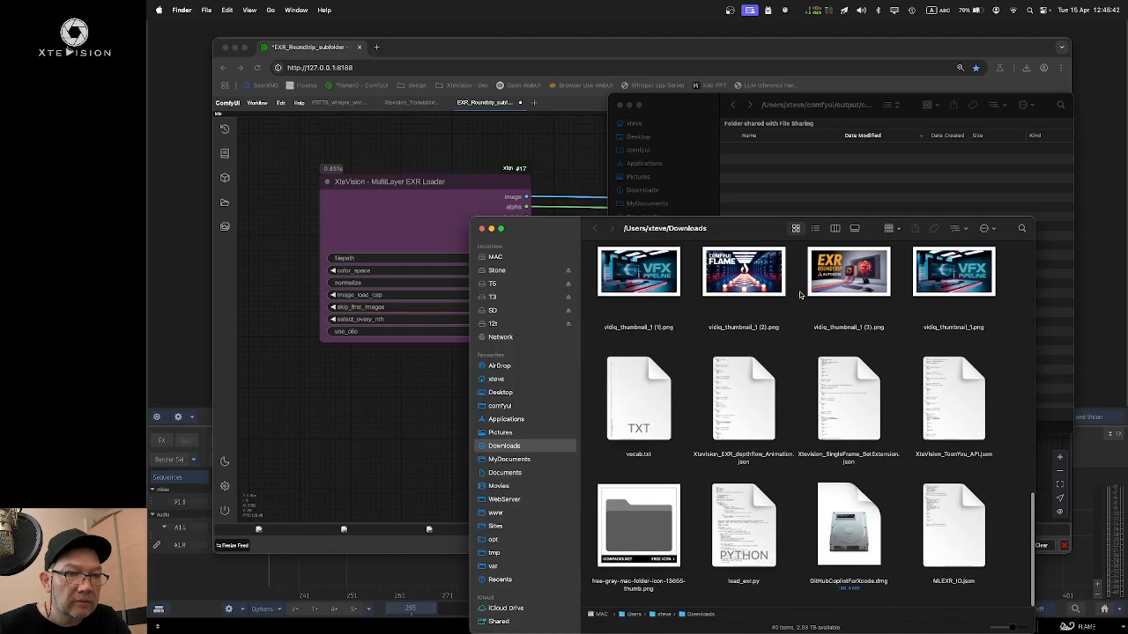
pyautogui.click(951, 509)
pyautogui.press('space')
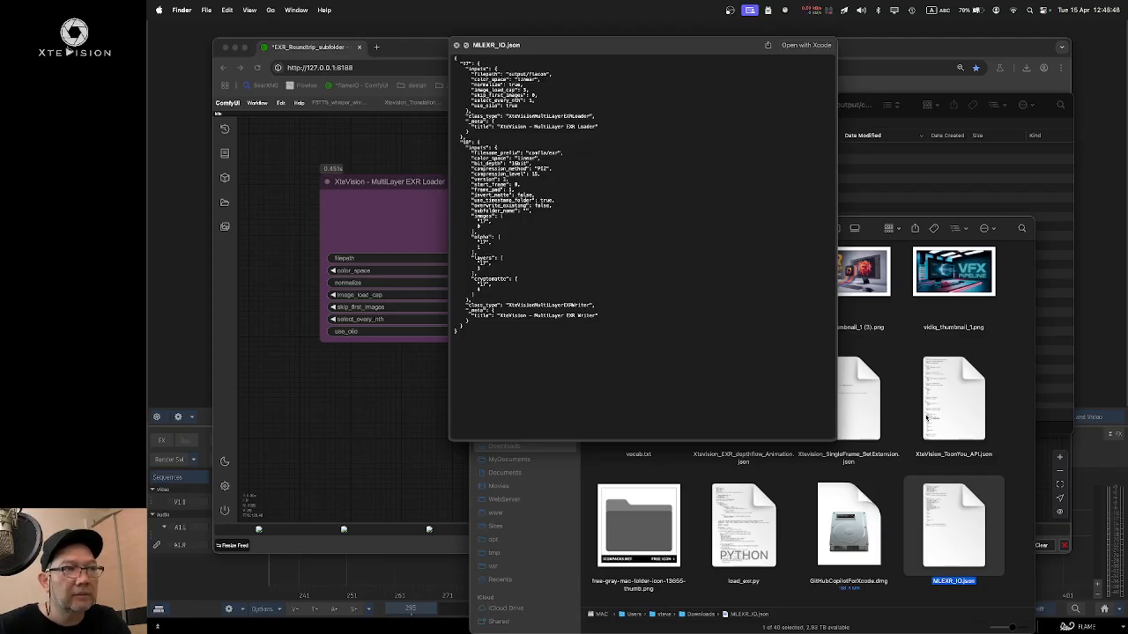
pyautogui.press('space')
pyautogui.press('space')
pyautogui.press('space')
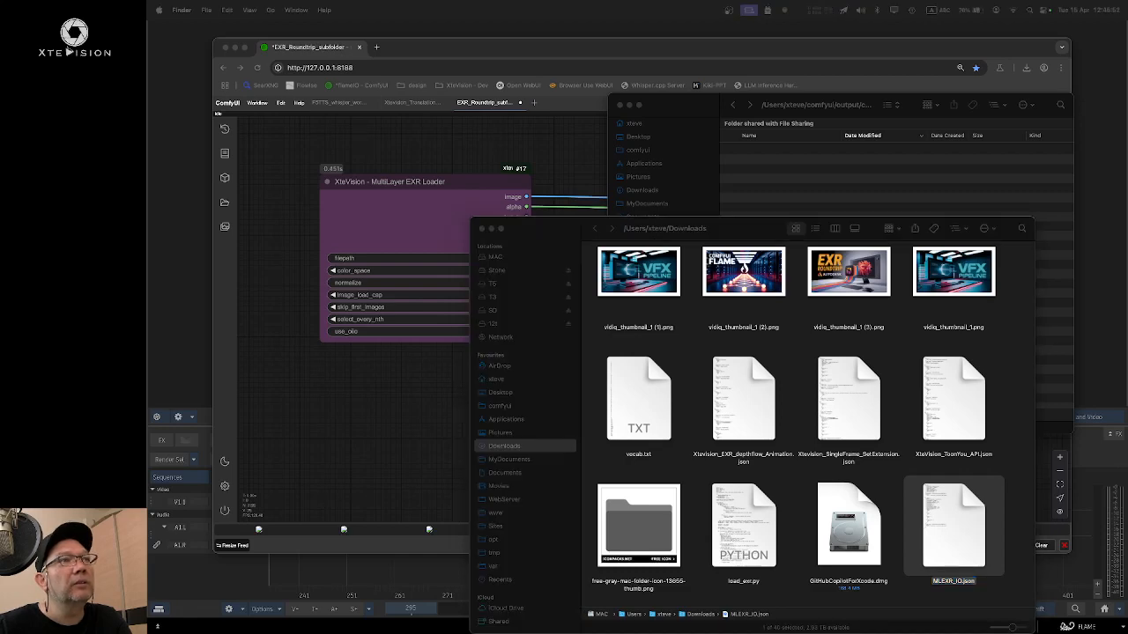
# Step: In the other Finder window, open the workflows folder inside flame_comfyui under /opt/Autodesk/shared/python
pyautogui.click(984, 50)
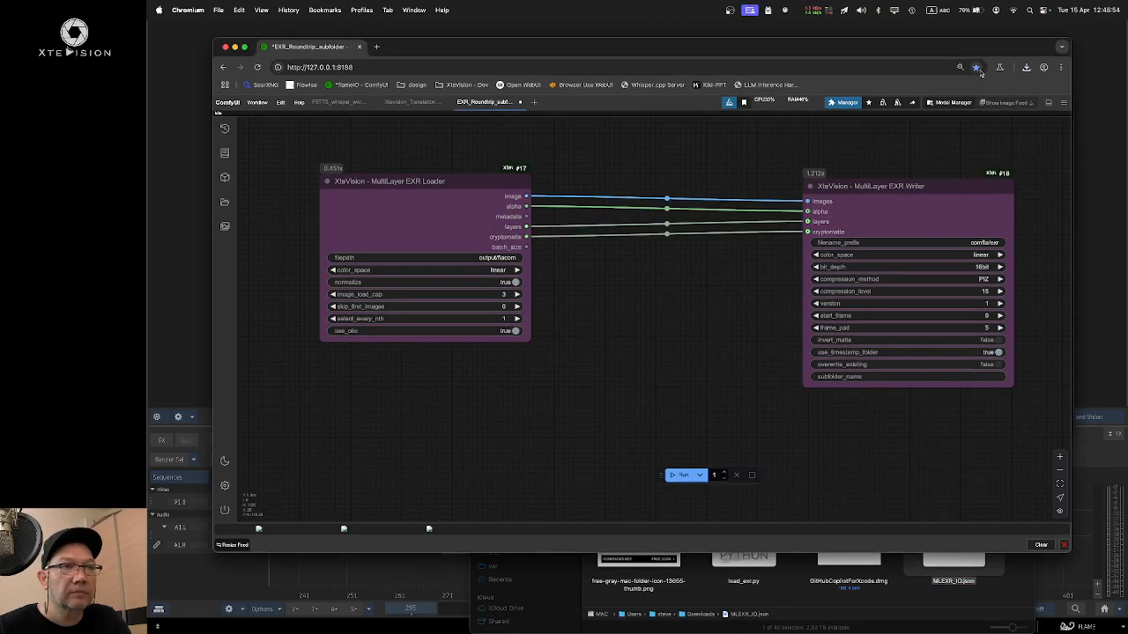
pyautogui.press('super+Tab')
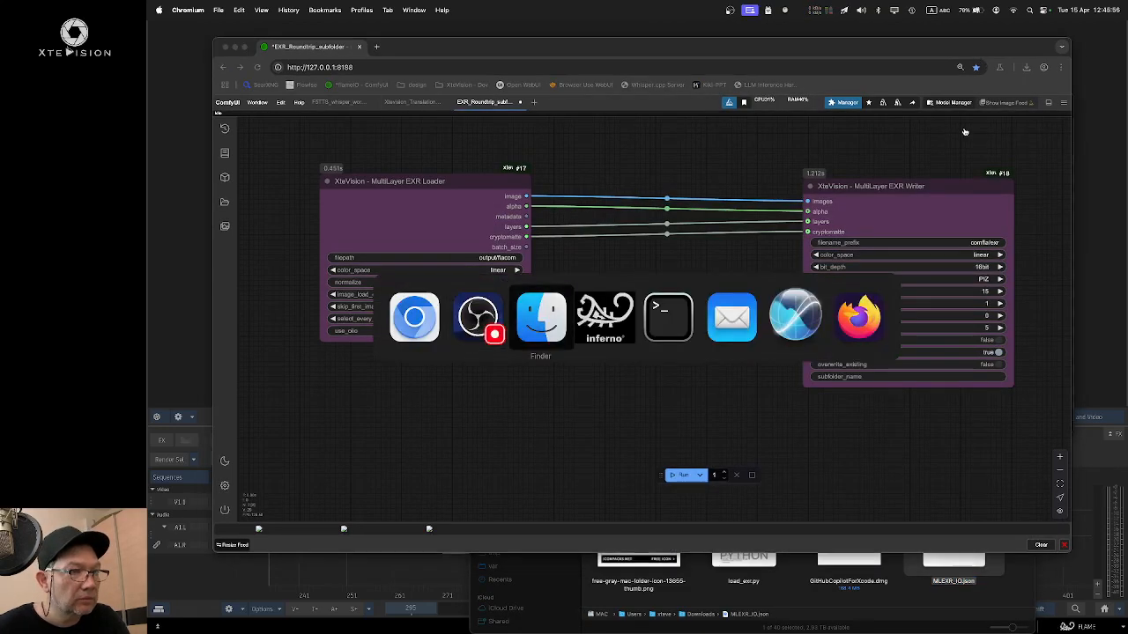
pyautogui.click(916, 131)
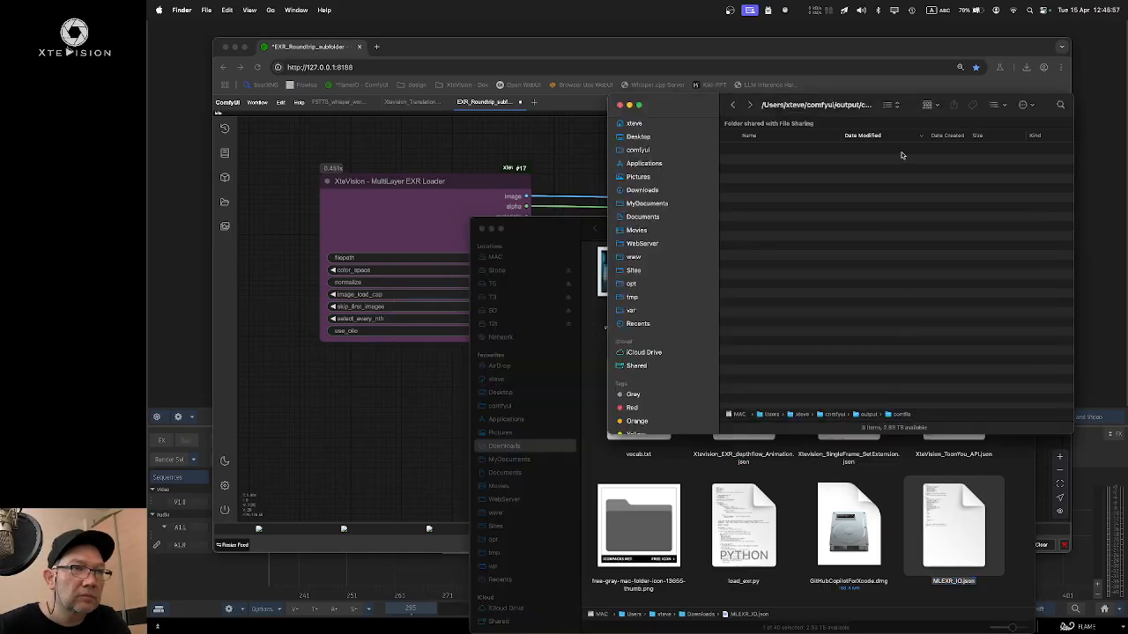
pyautogui.click(733, 105)
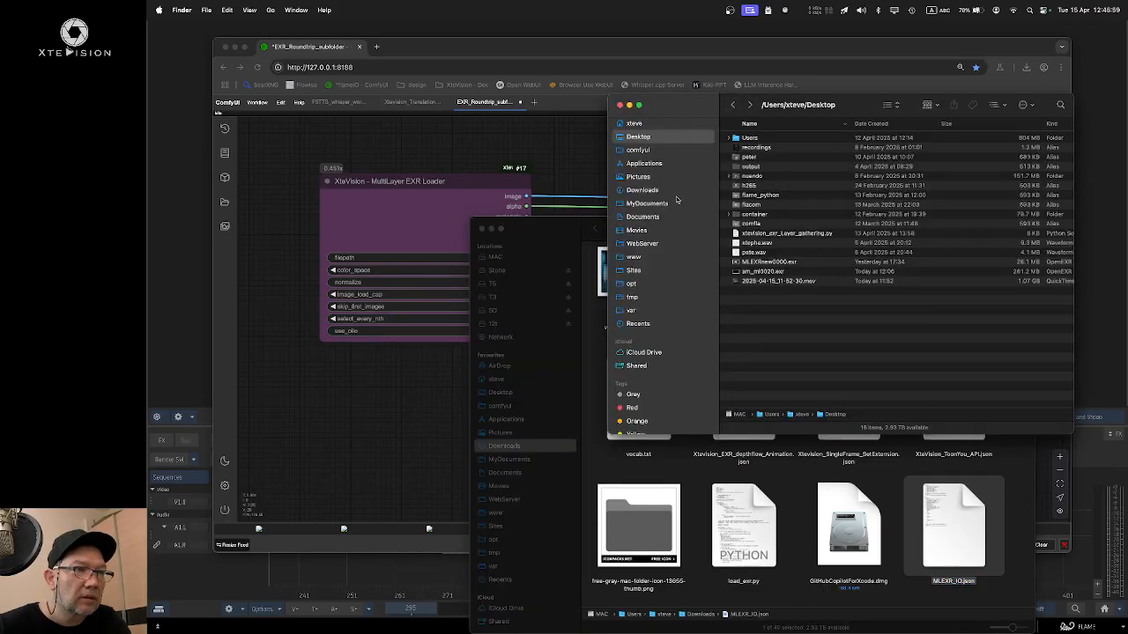
pyautogui.doubleClick(765, 196)
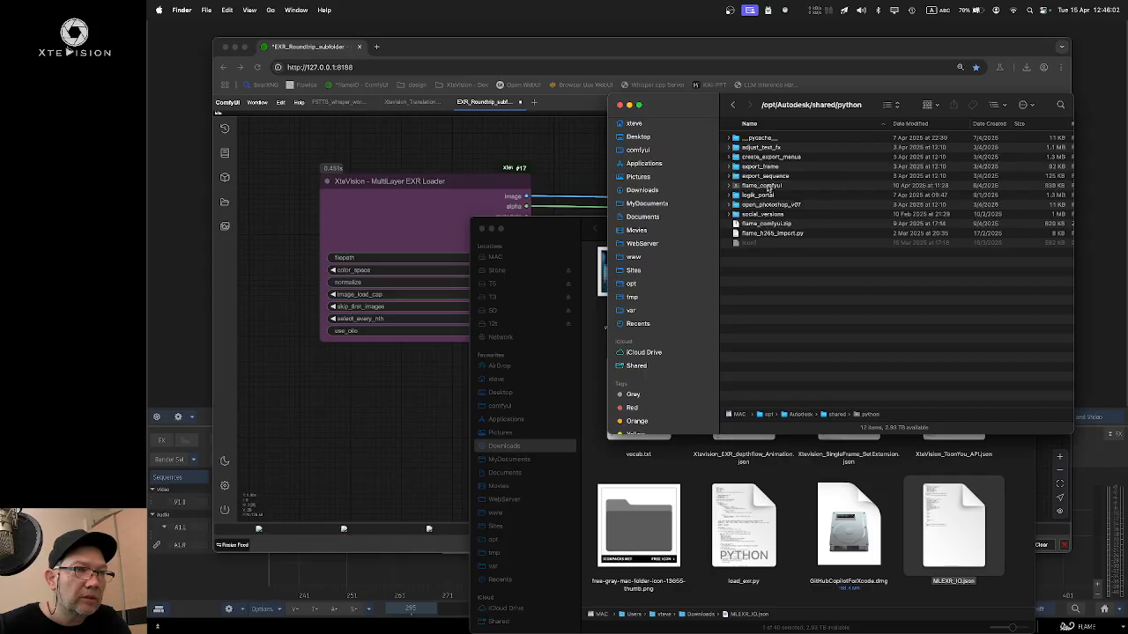
pyautogui.doubleClick(772, 186)
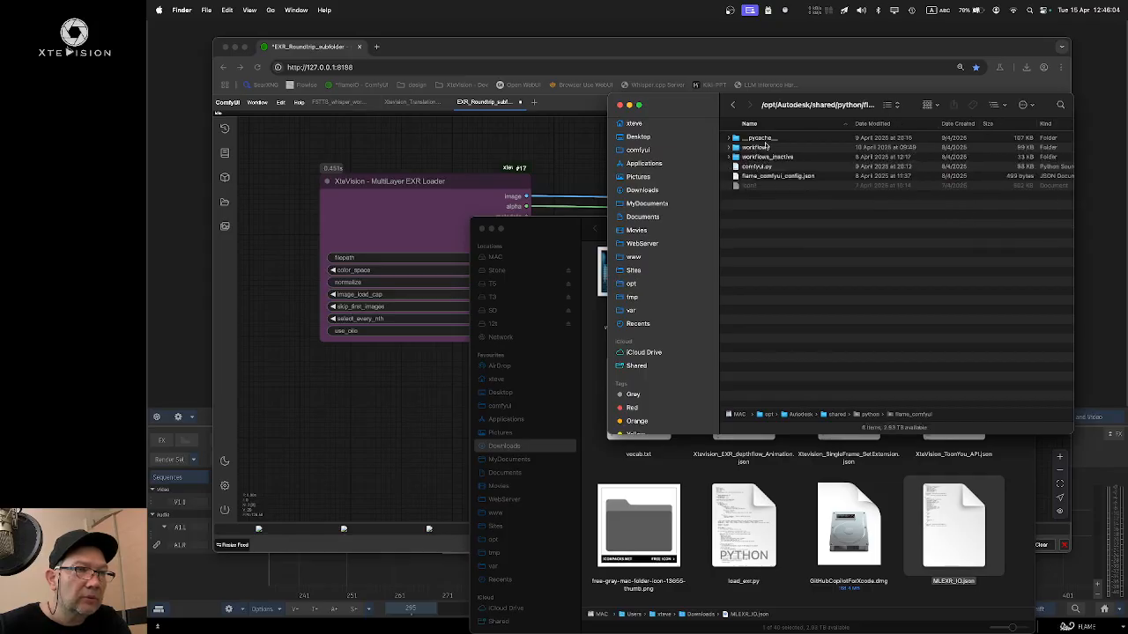
pyautogui.click(765, 148)
pyautogui.doubleClick(766, 148)
# Step: Move MLEXR_IO.json from Downloads into the flame_comfyui workflows folder
pyautogui.click(806, 466)
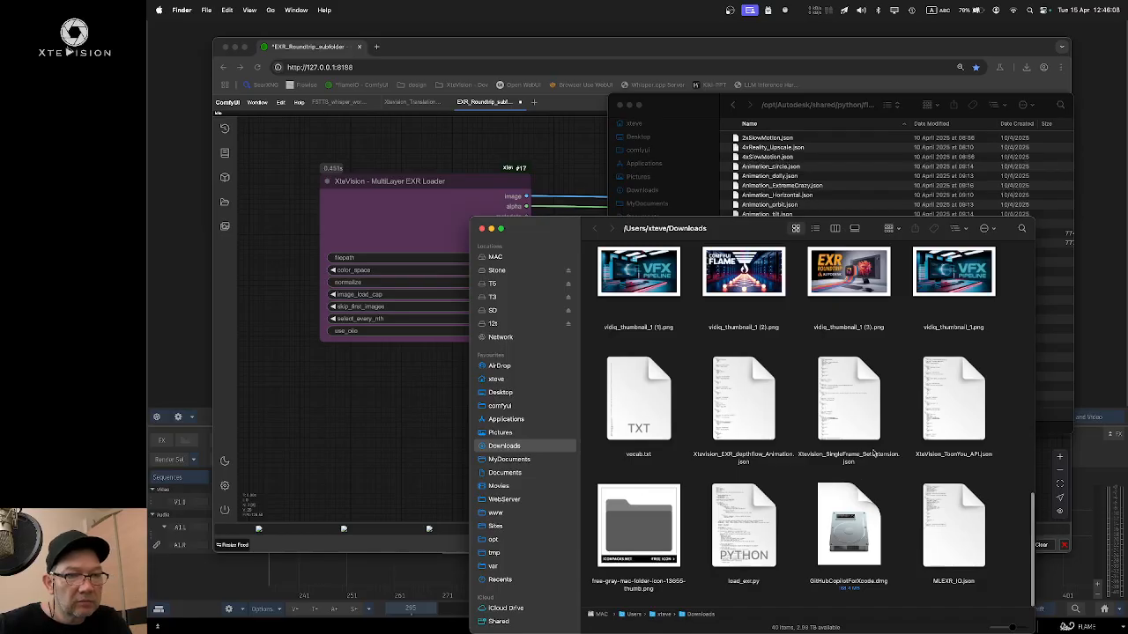
pyautogui.click(960, 508)
pyautogui.moveTo(960, 509); pyautogui.dragTo(824, 189)
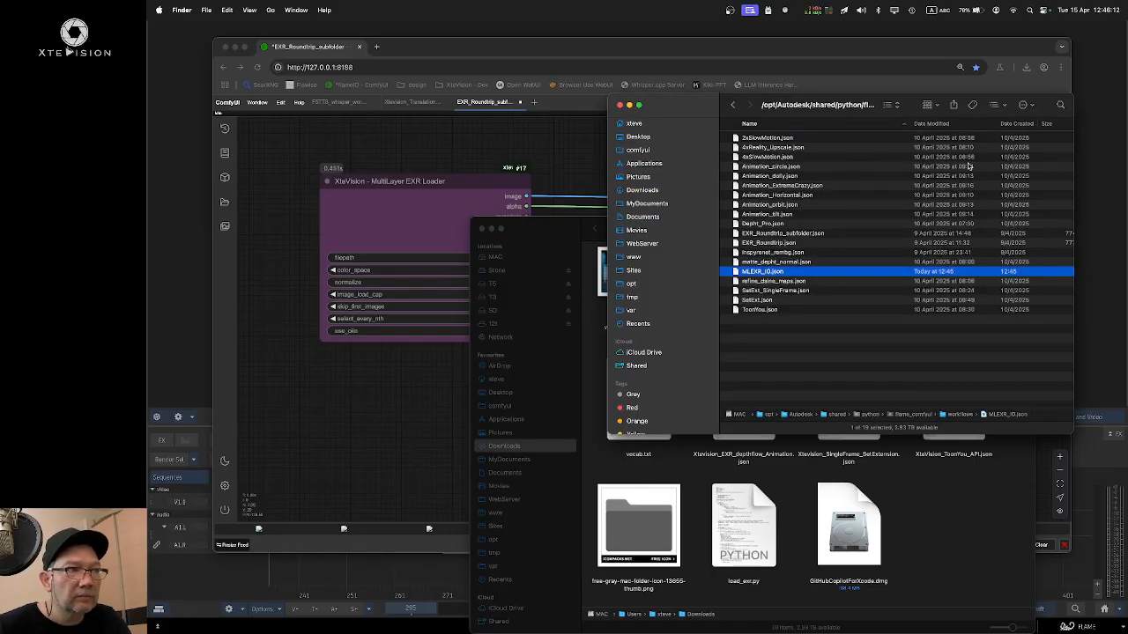
# Step: Switch to Flame and start Process with ComfyUI on the DSCF2026 clip of the woman by the waterfront
pyautogui.click(594, 54)
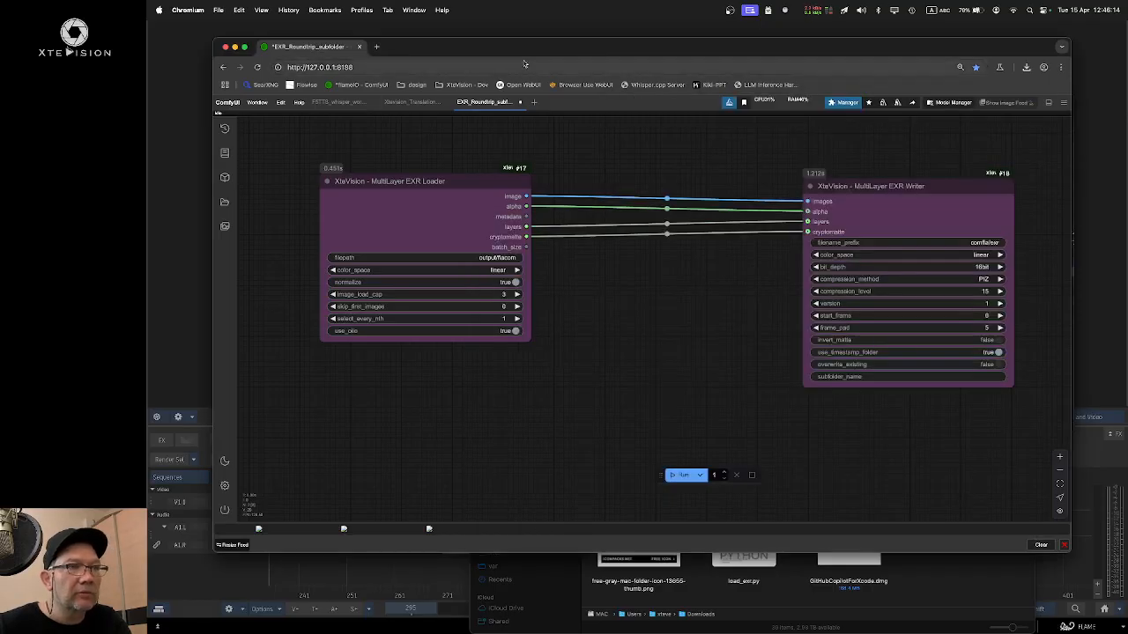
pyautogui.click(201, 176)
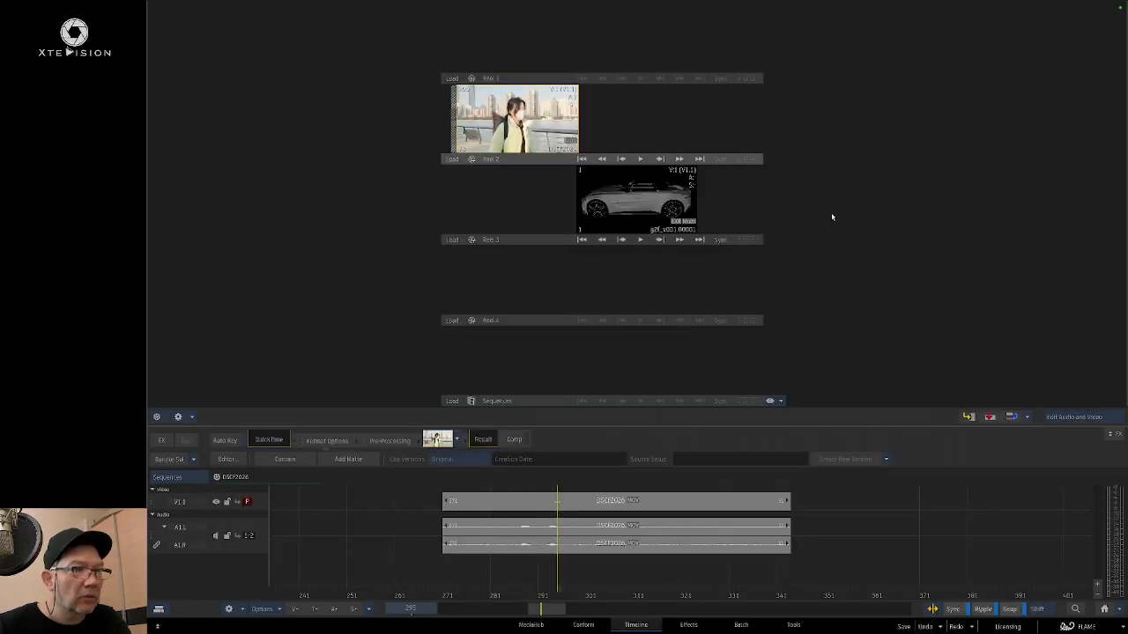
pyautogui.moveTo(498, 108); pyautogui.dragTo(483, 108)
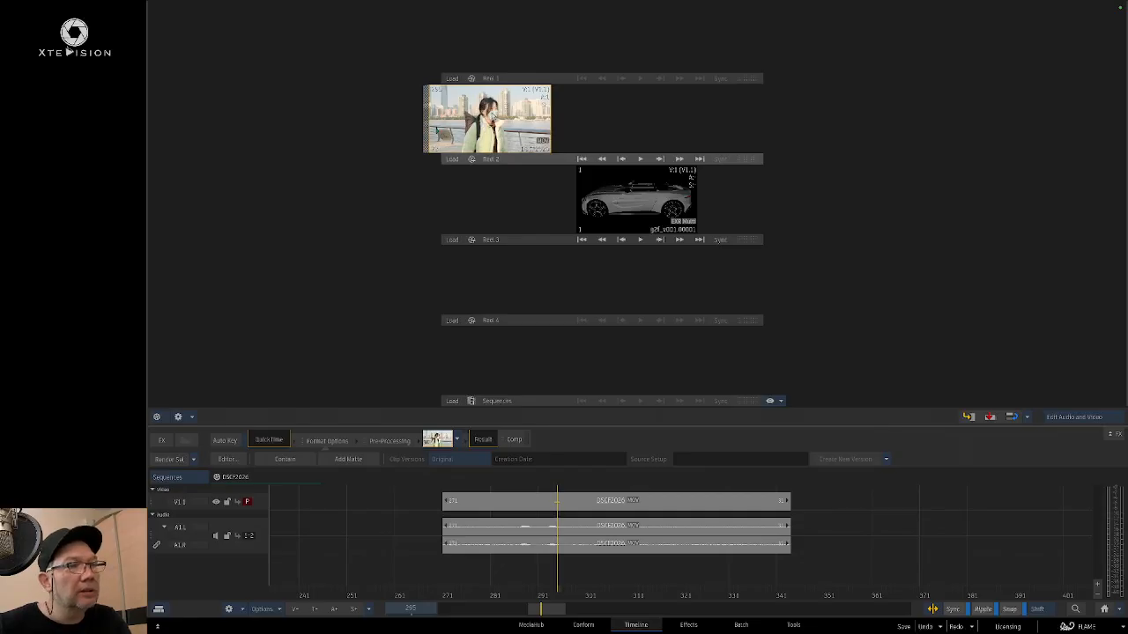
pyautogui.rightClick(497, 100)
pyautogui.moveTo(599, 568)
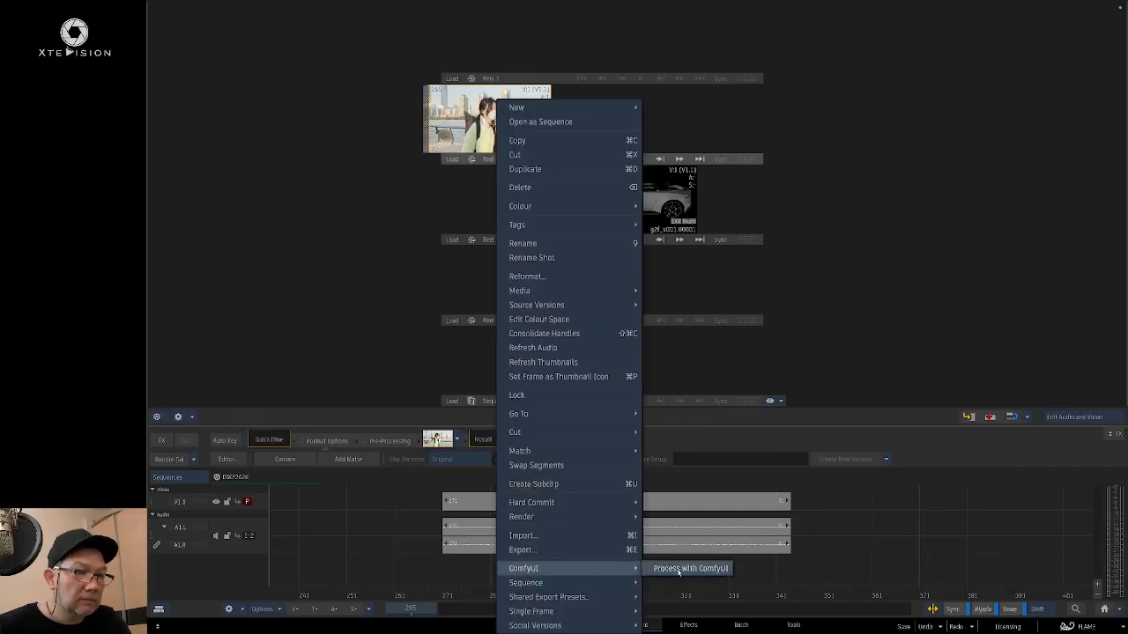
pyautogui.click(679, 568)
# Step: Choose the MLEXR_IO workflow and submit it with the filepath output/flacom
pyautogui.click(616, 294)
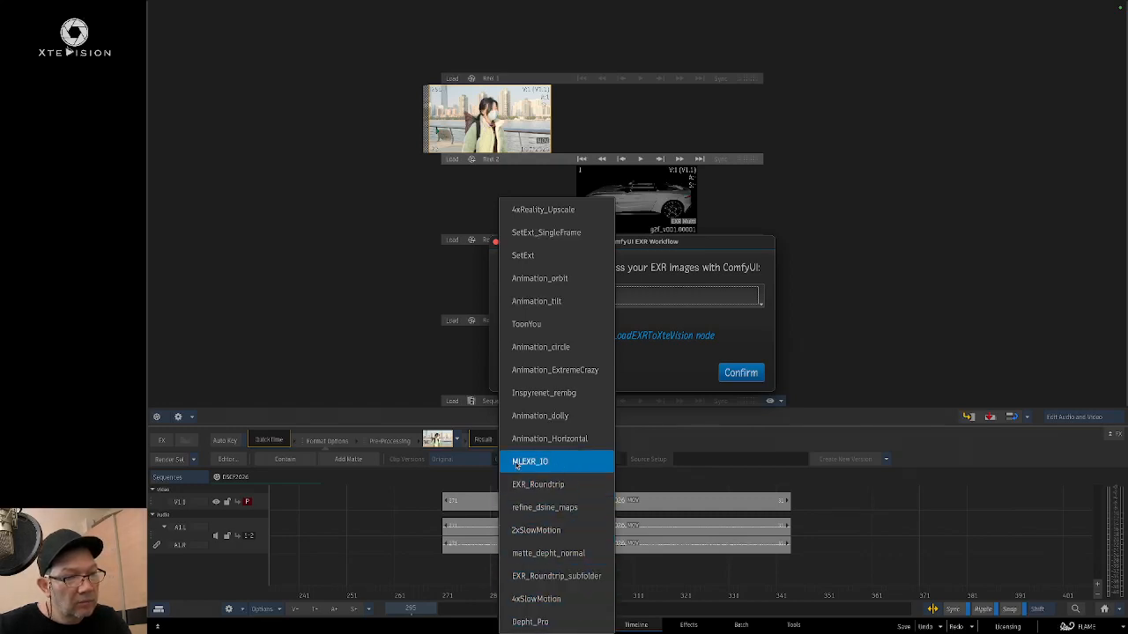
pyautogui.click(543, 463)
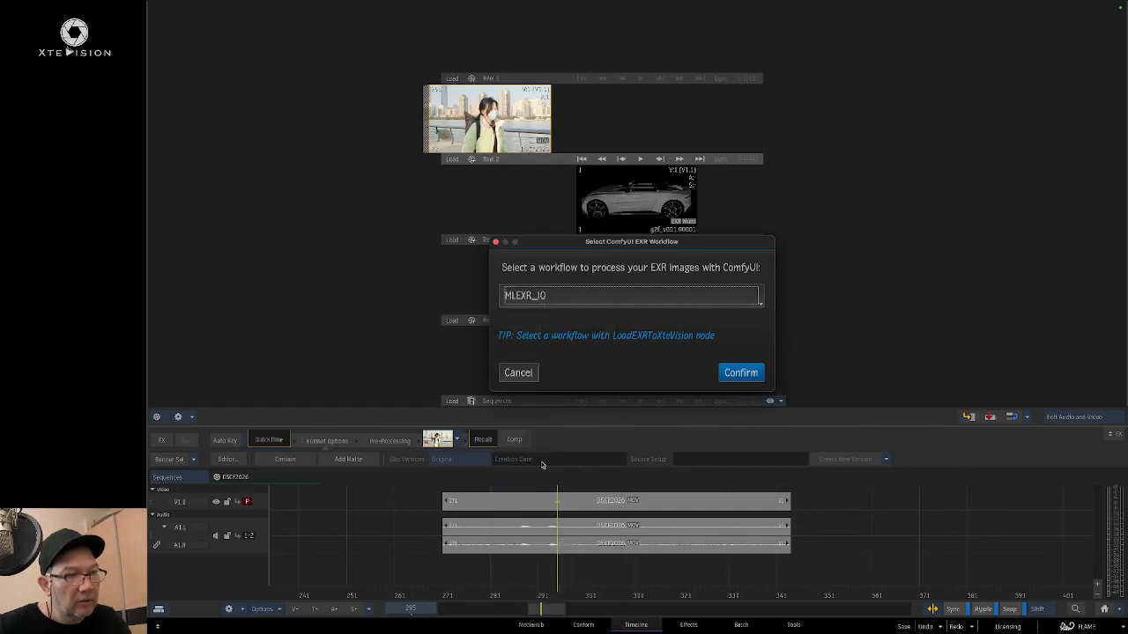
pyautogui.click(741, 373)
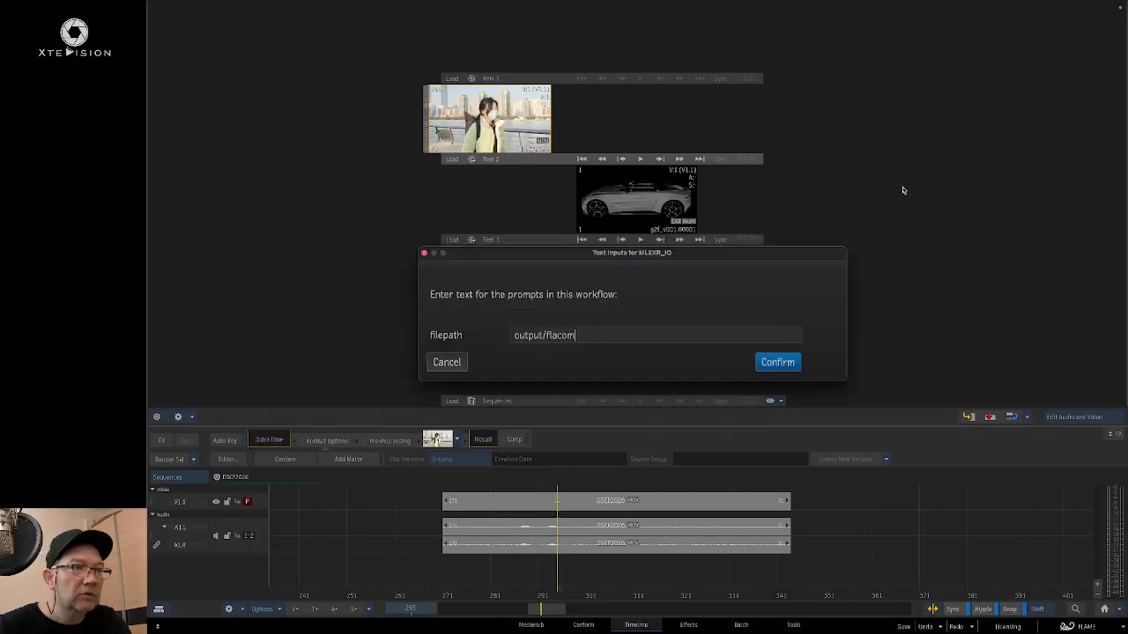
pyautogui.click(781, 361)
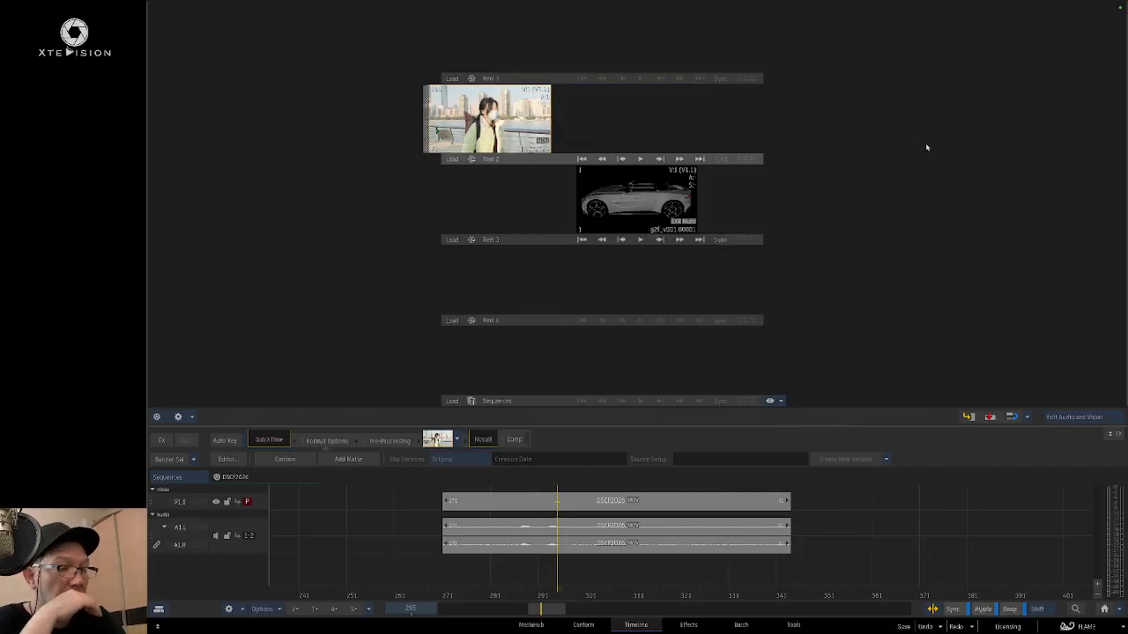
# Step: Switch to Terminal and check the Flame ComfyUI log for the processing job's status
pyautogui.press('super+Tab')
pyautogui.press('super+Tab')
pyautogui.press('super+Tab')
pyautogui.press('super+Tab')
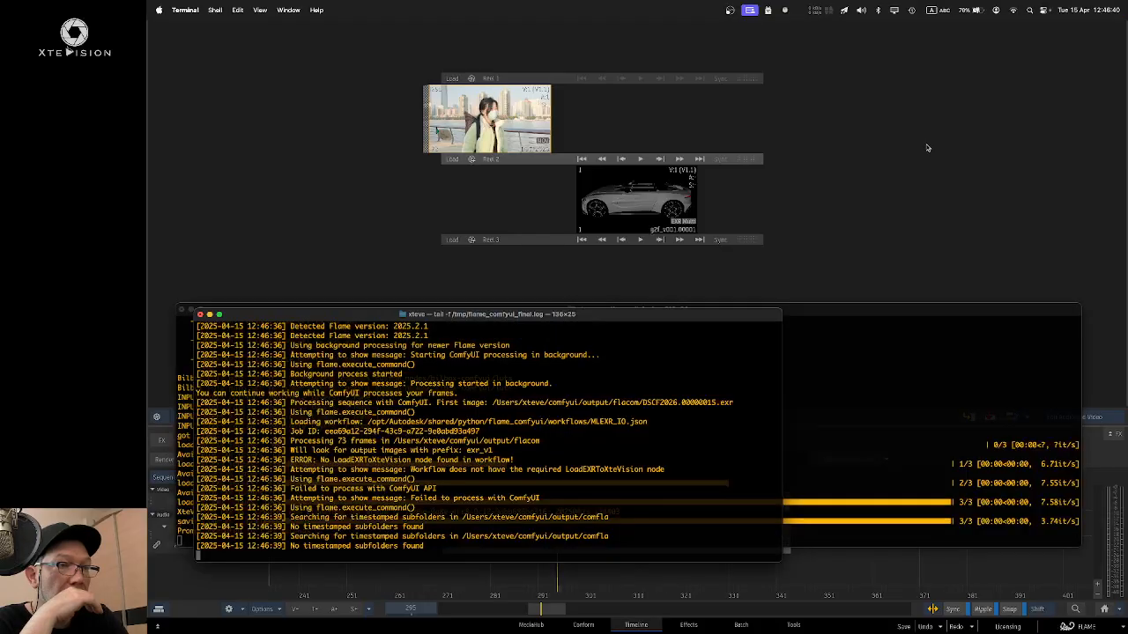
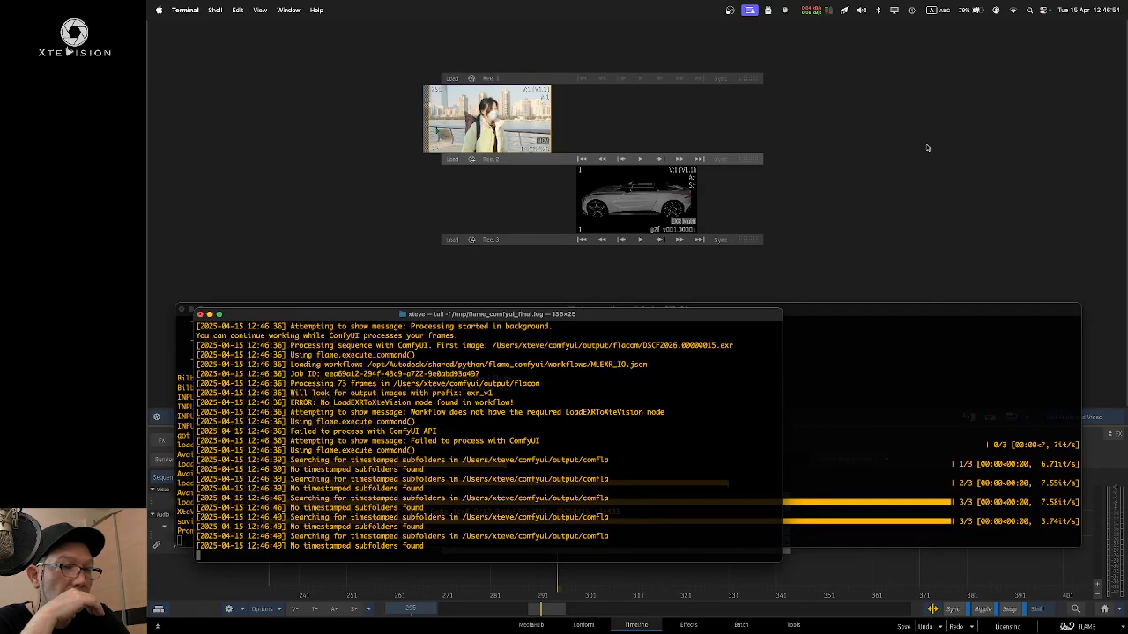
# Step: Switch to Finder and check the comfla folder inside comfyui/output for rendered results
pyautogui.press('super+Tab')
pyautogui.press('super+Tab')
pyautogui.press('super+Tab')
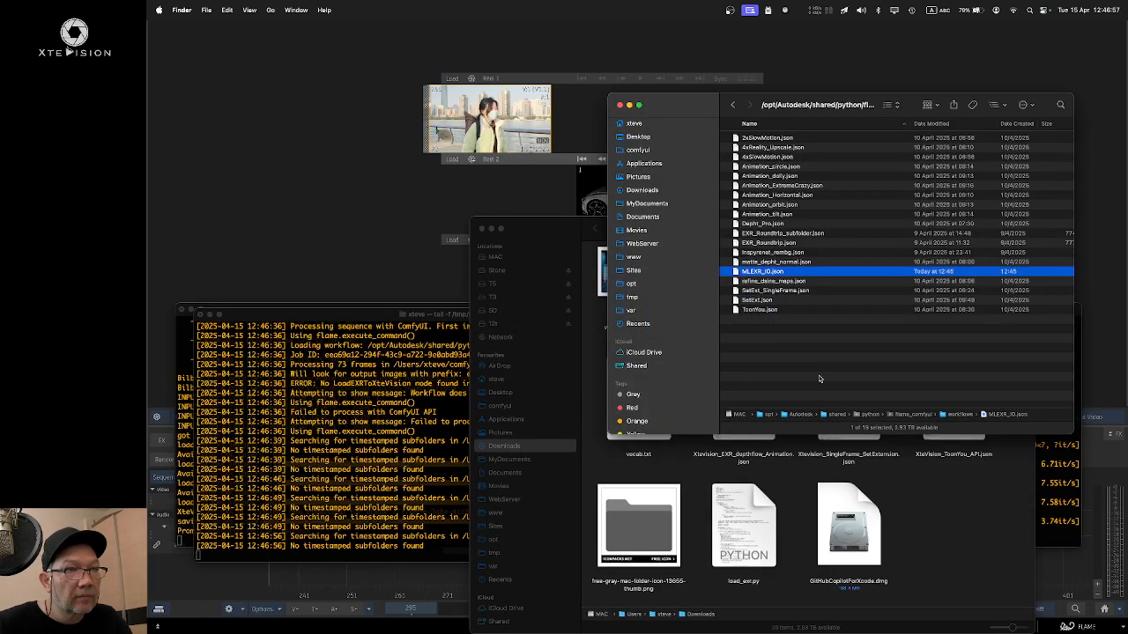
pyautogui.click(818, 379)
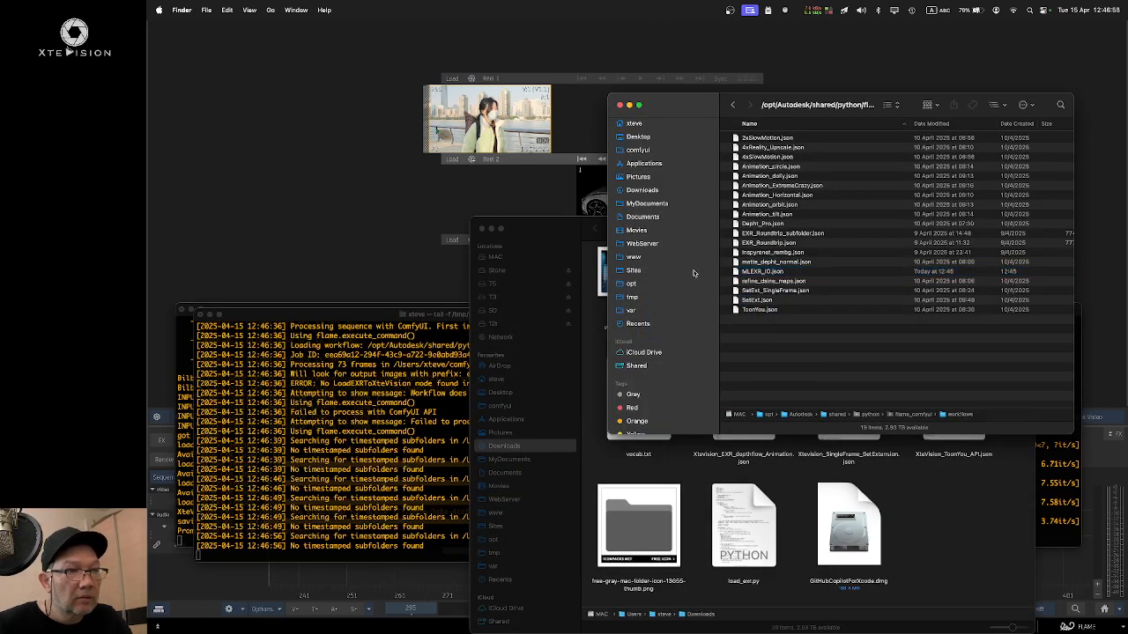
pyautogui.click(660, 152)
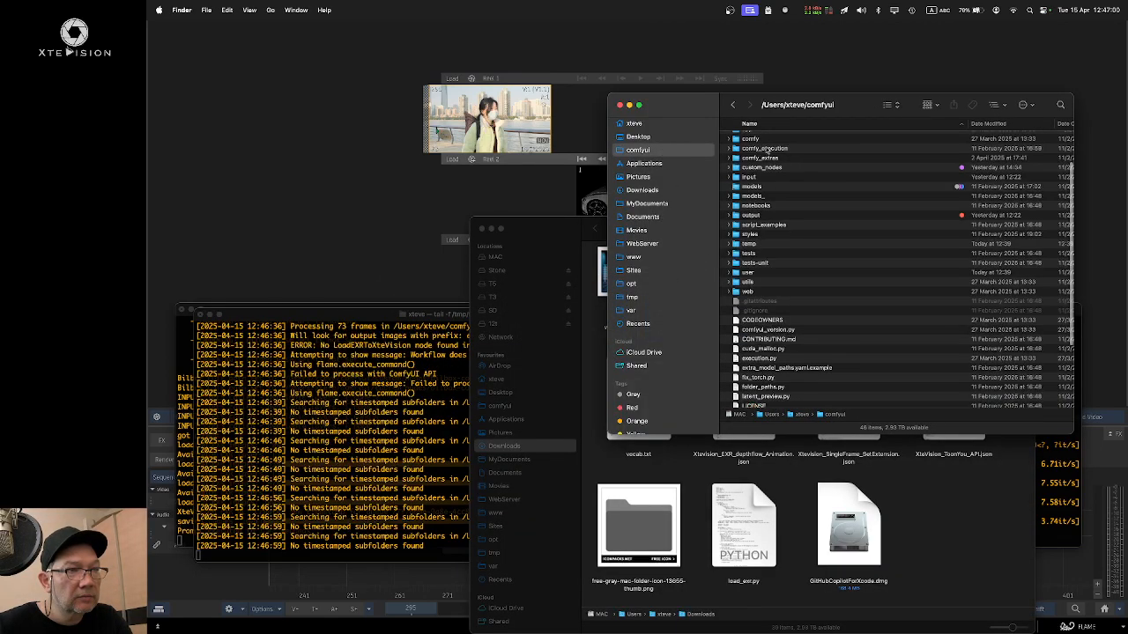
pyautogui.doubleClick(784, 217)
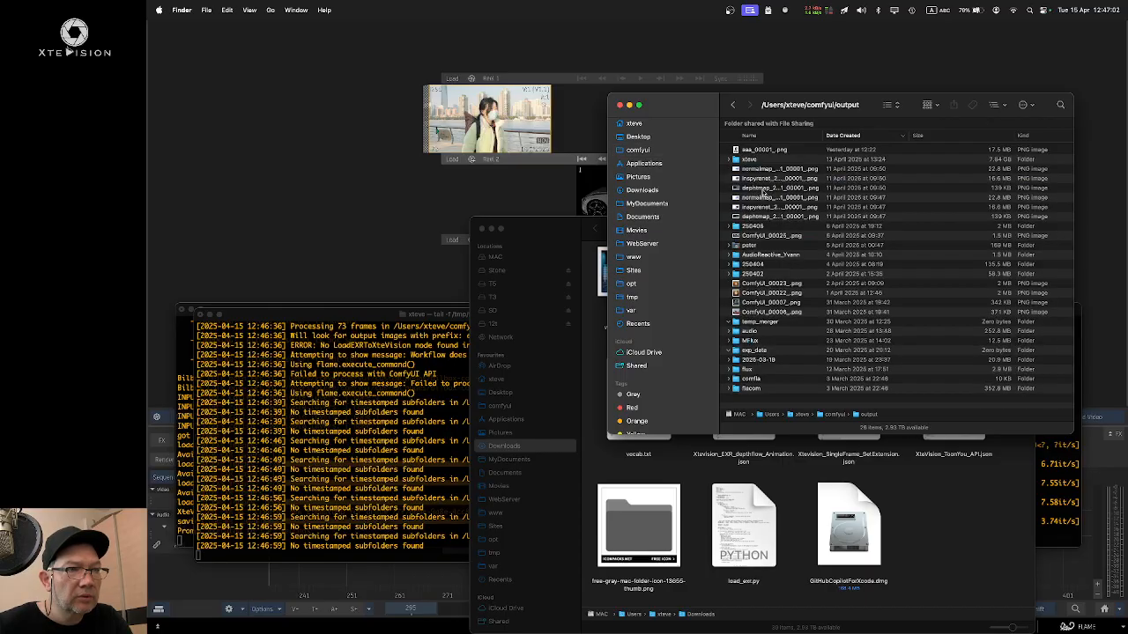
pyautogui.doubleClick(764, 378)
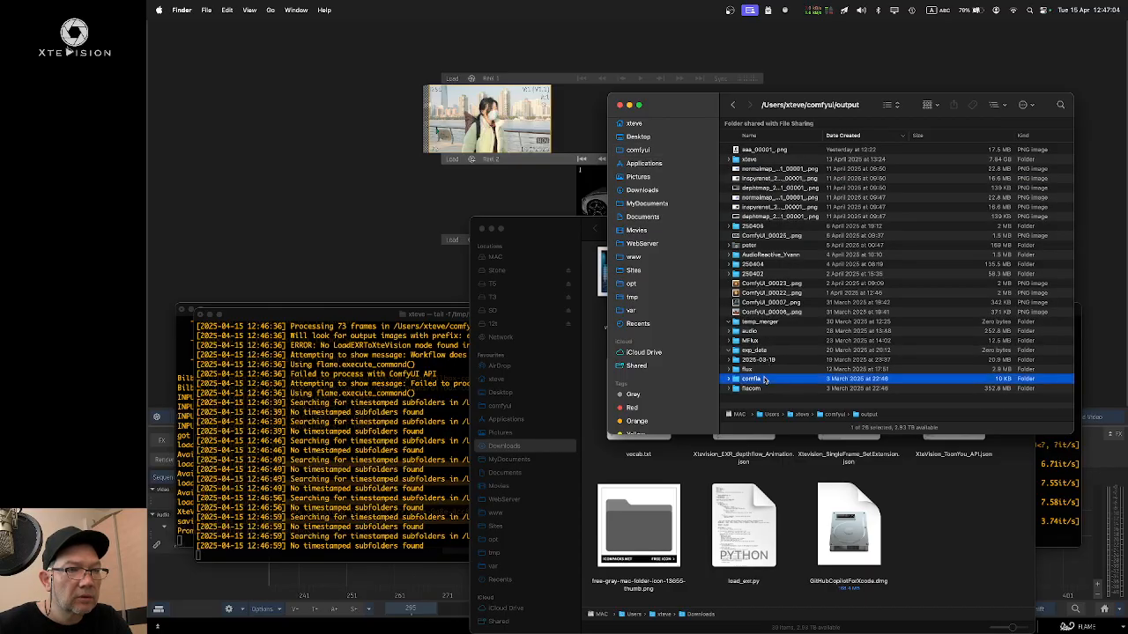
pyautogui.moveTo(802, 110); pyautogui.dragTo(831, 76)
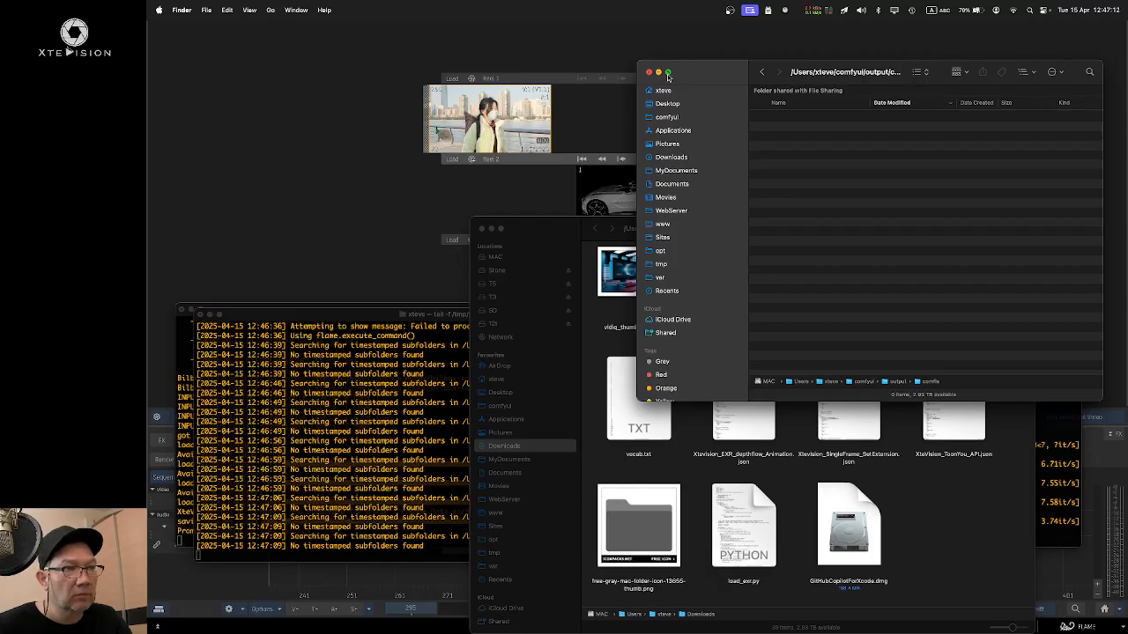
# Step: Return to the flame_comfyui workflows folder and open MLEXR_IO.json in TextMate
pyautogui.click(760, 71)
pyautogui.click(760, 71)
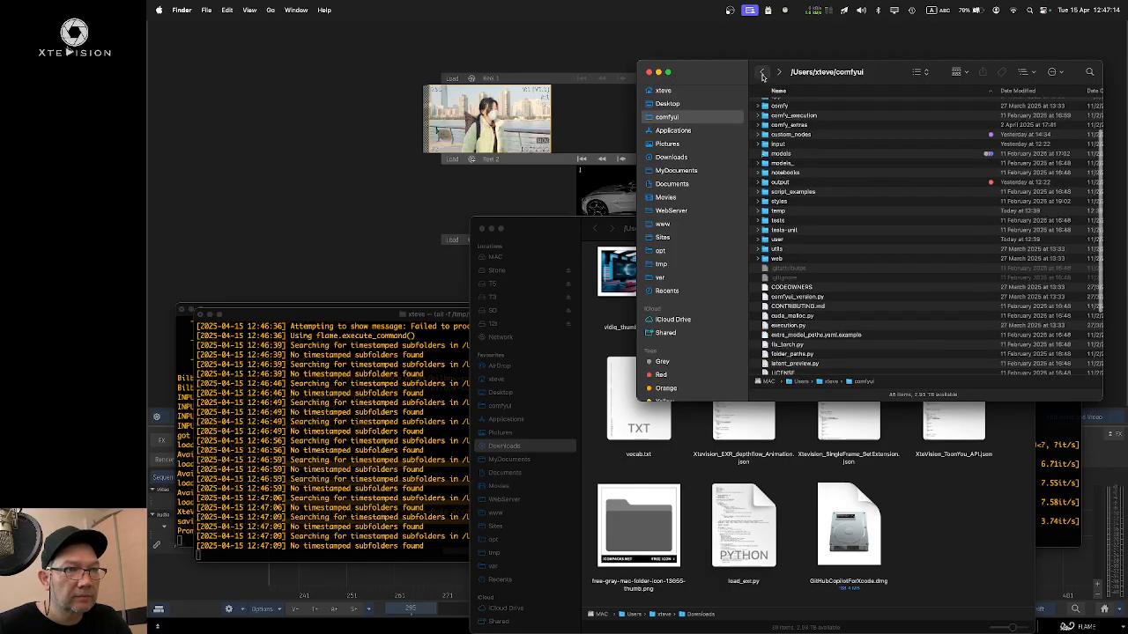
pyautogui.scroll(3, 828, 132)
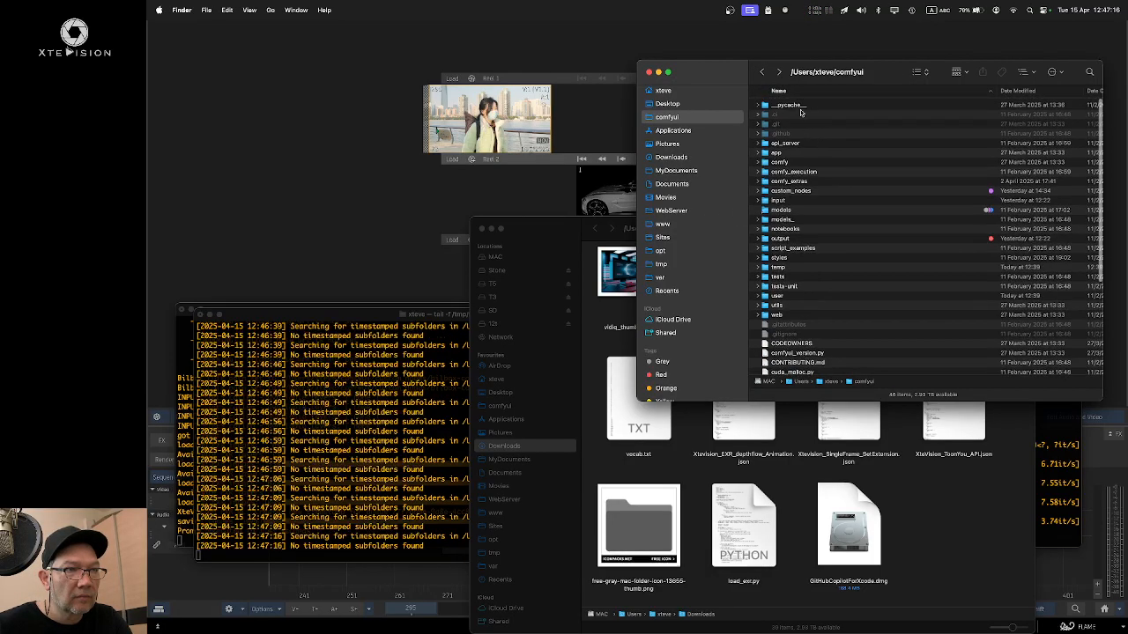
pyautogui.click(763, 72)
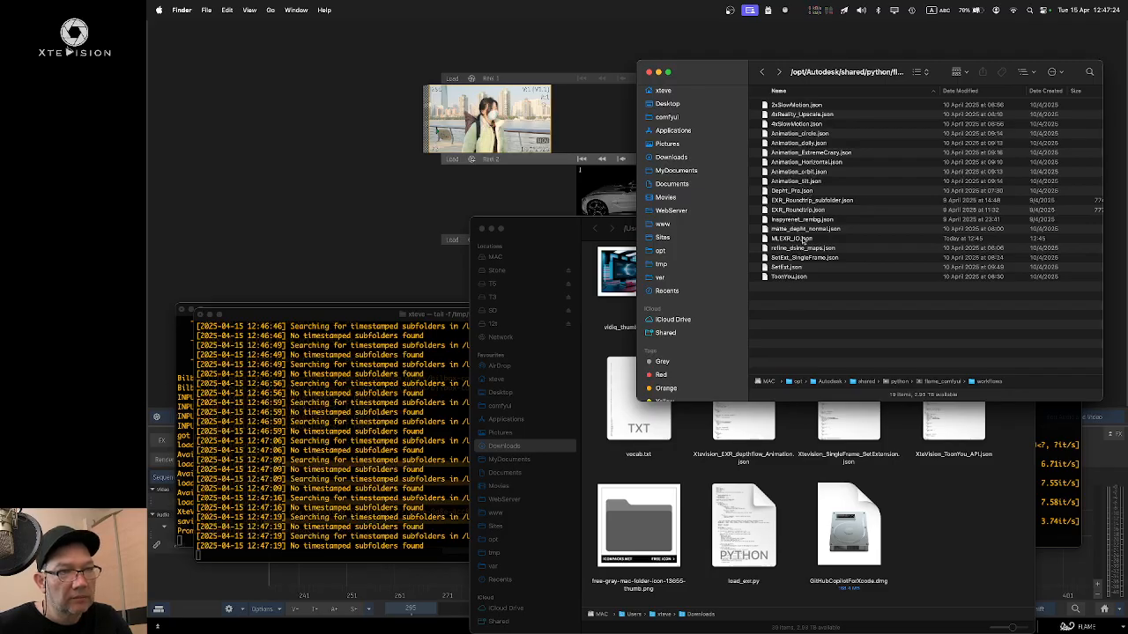
pyautogui.click(803, 239)
pyautogui.rightClick(796, 240)
pyautogui.moveTo(828, 256)
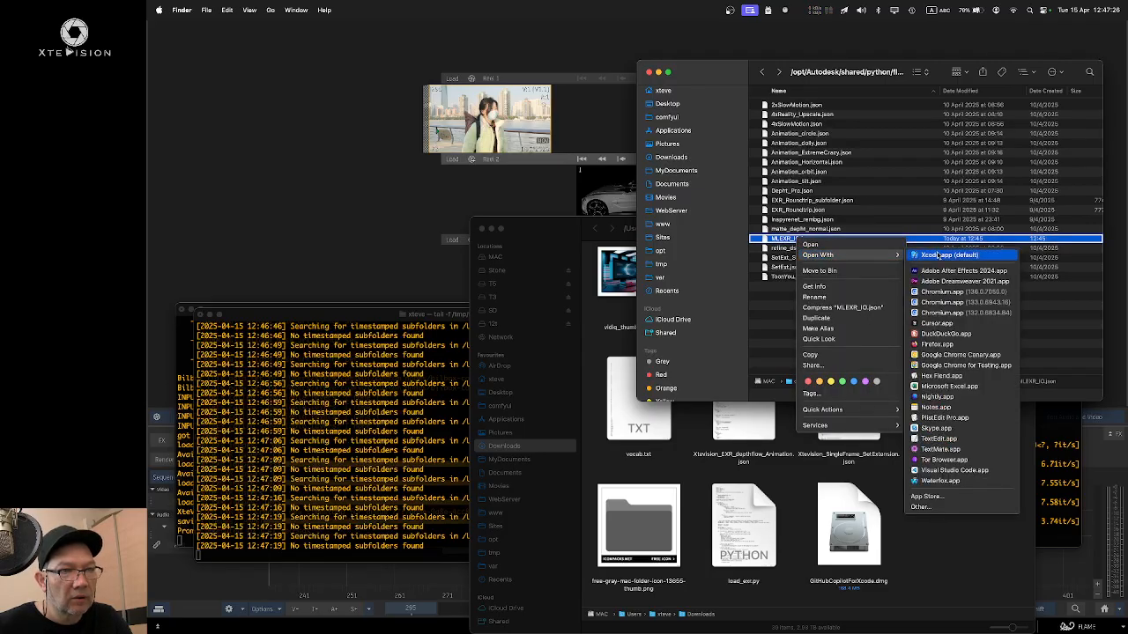
pyautogui.click(940, 448)
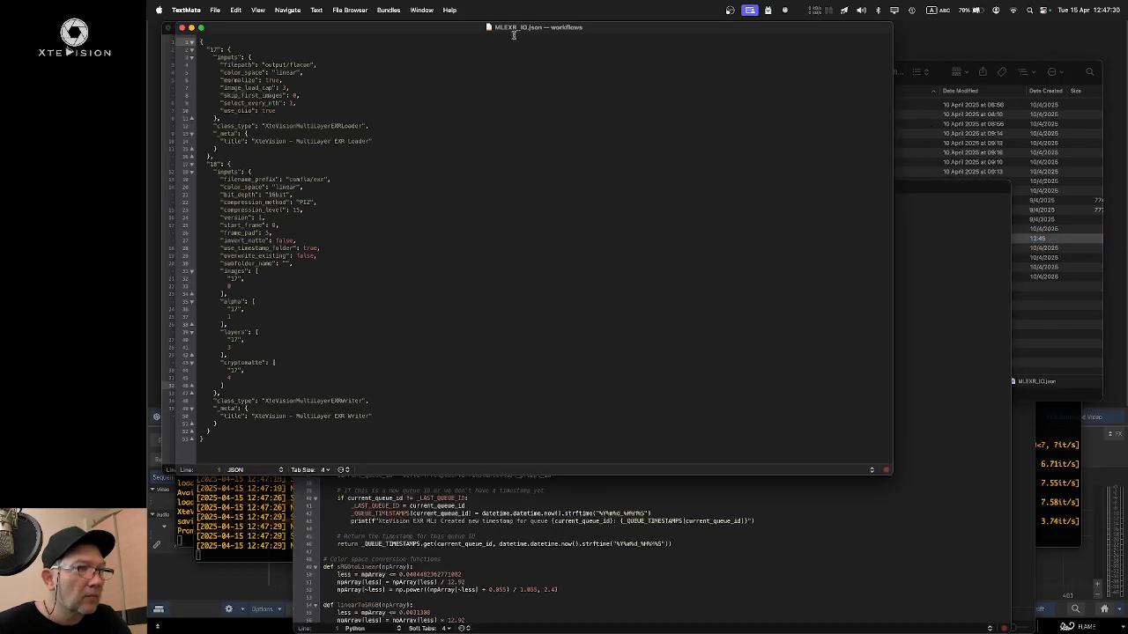
# Step: Close the untitled document without saving it and select the loader's filepath value output/flacom in MLEXR_IO.json
pyautogui.moveTo(513, 33); pyautogui.dragTo(695, 57)
pyautogui.click(168, 29)
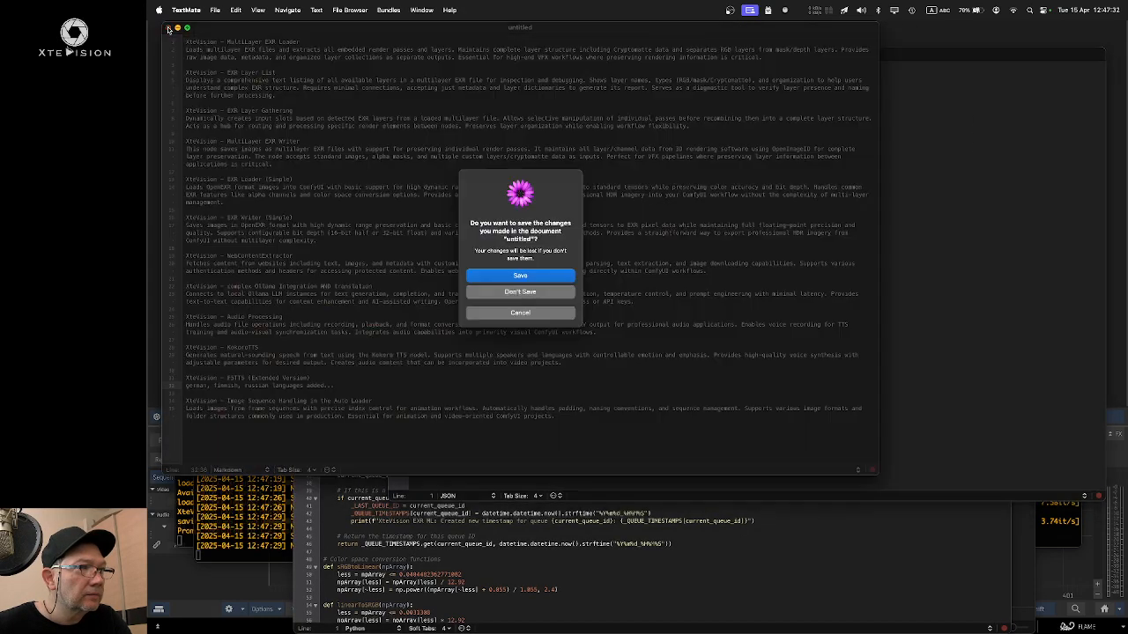
pyautogui.click(556, 291)
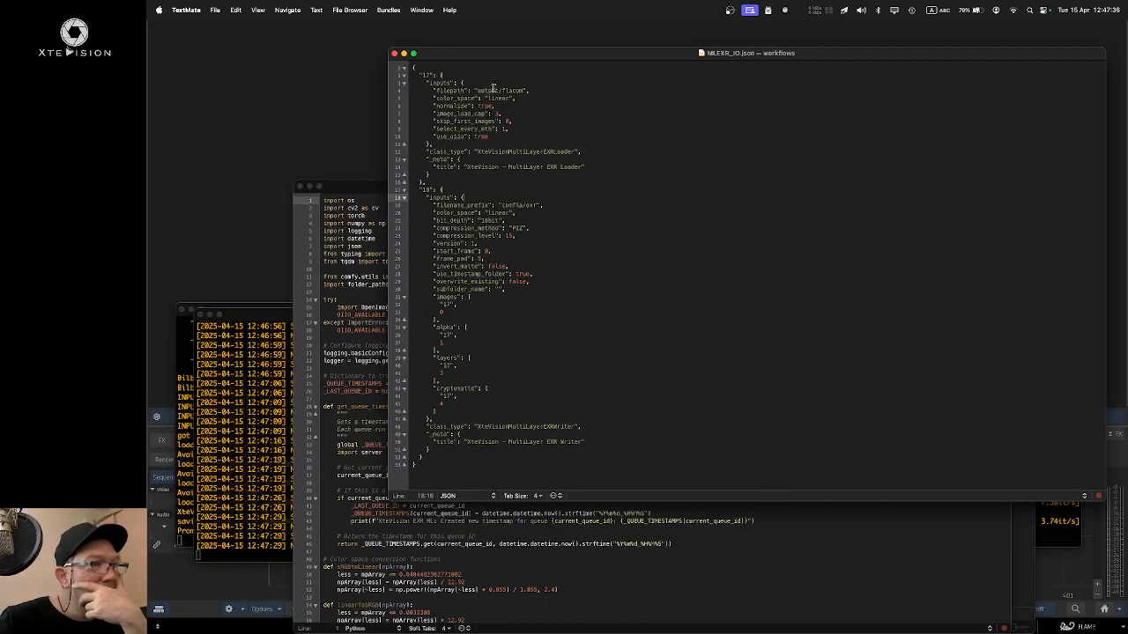
pyautogui.moveTo(476, 92); pyautogui.dragTo(525, 92)
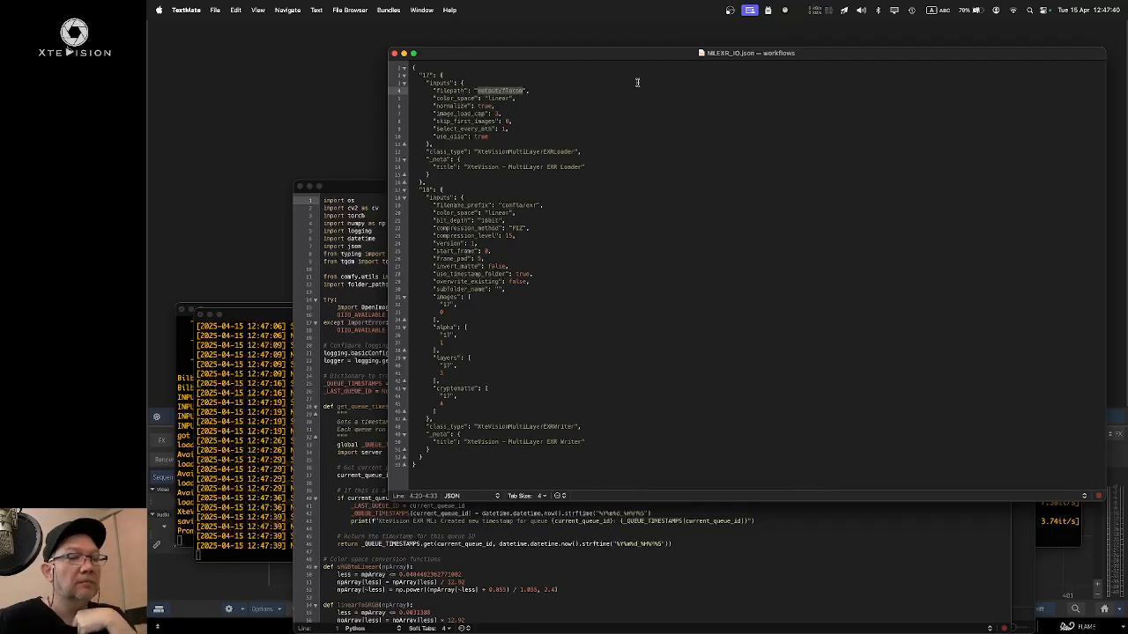
# Step: Clear the loader's filepath value, shorten the writer's filename_prefix to exr, and save MLEXR_IO.json
pyautogui.press('BackSpace')
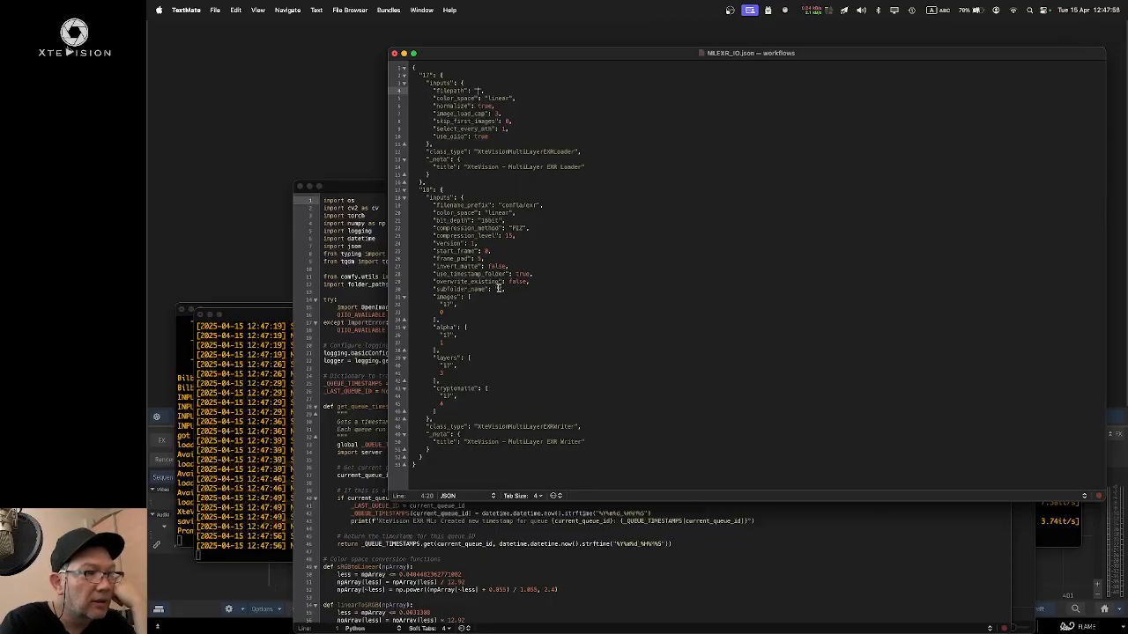
pyautogui.click(498, 288)
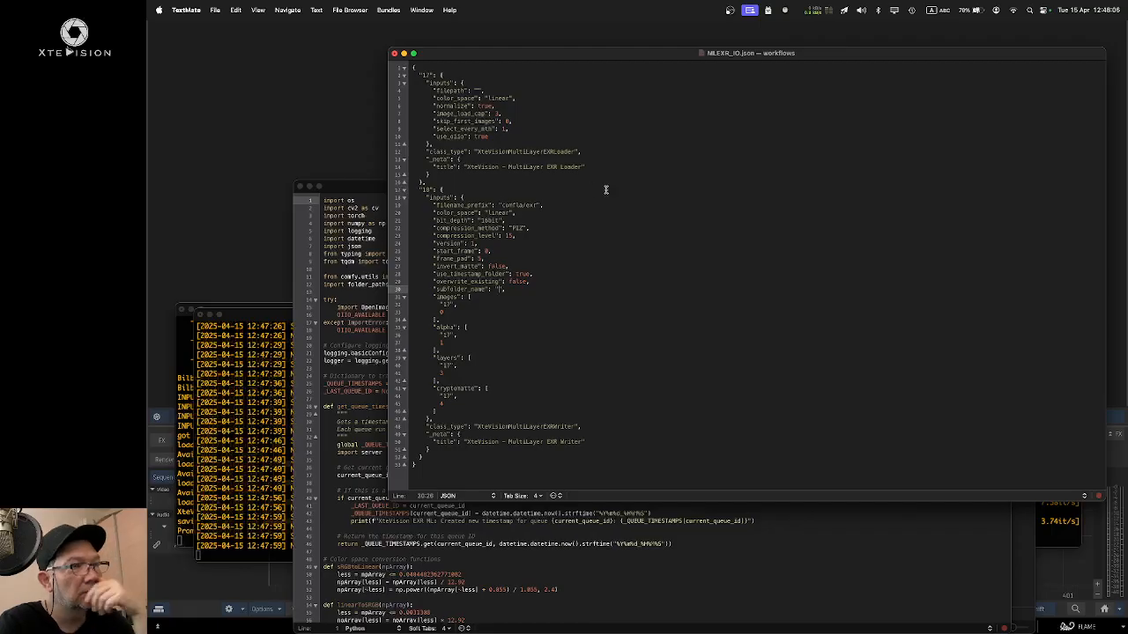
pyautogui.click(527, 206)
pyautogui.moveTo(527, 205); pyautogui.dragTo(505, 205)
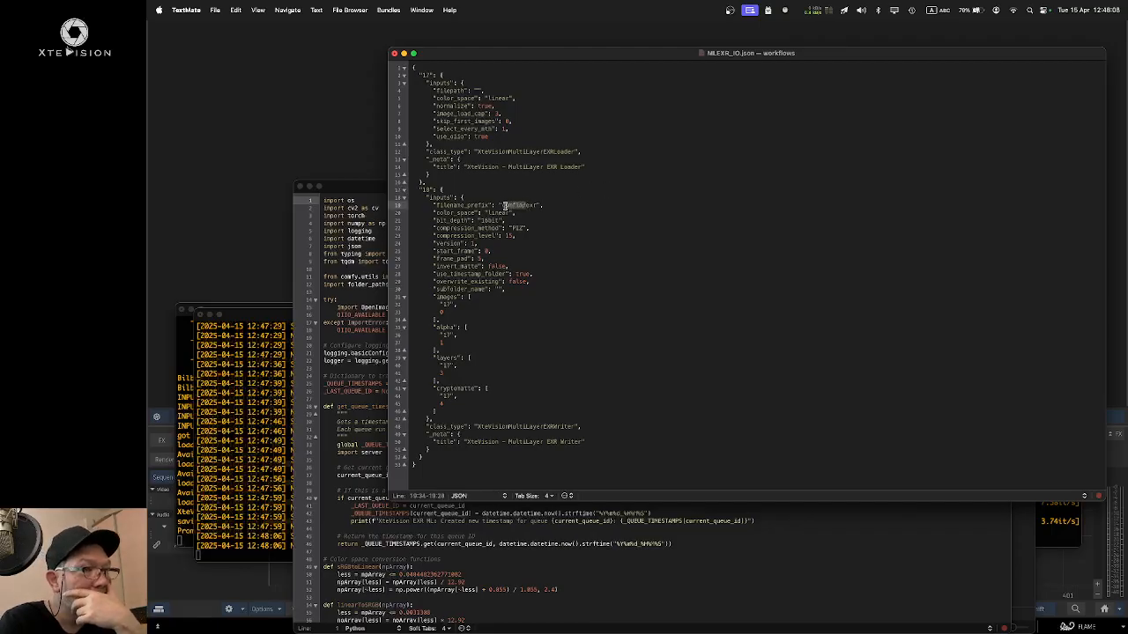
pyautogui.press('BackSpace')
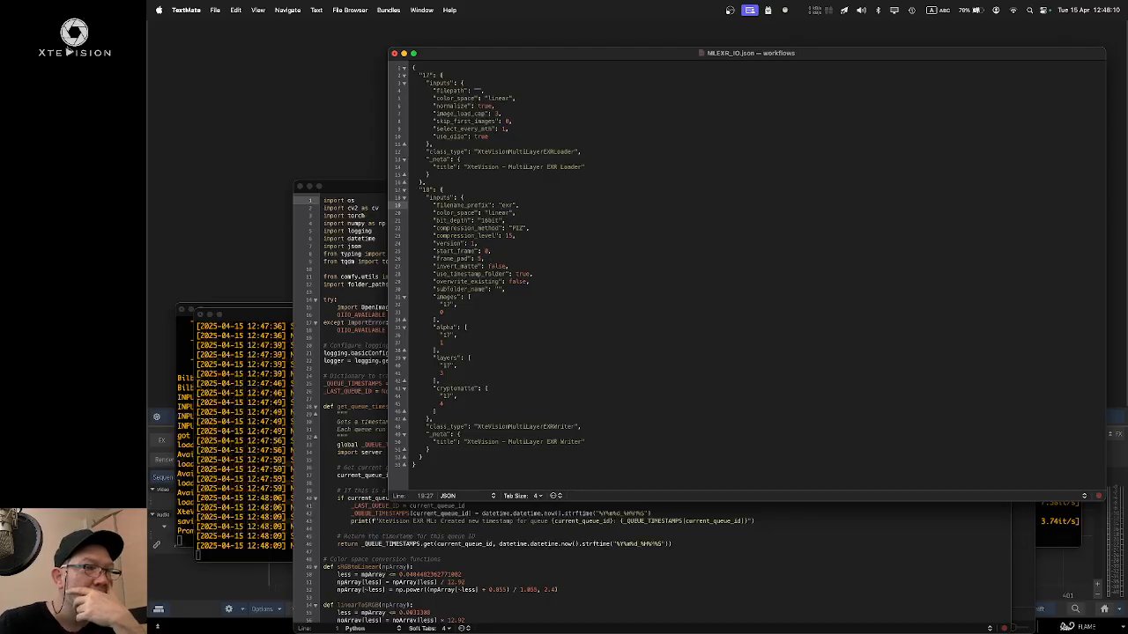
pyautogui.click(680, 230)
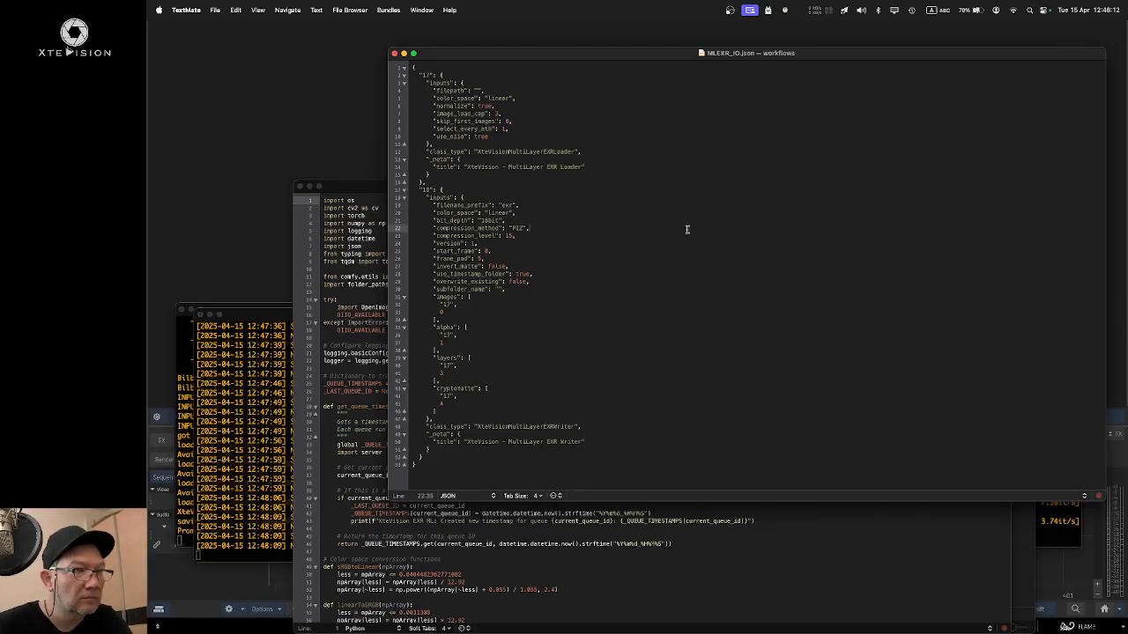
# Step: Switch to Flame and send the clip of the masked woman to ComfyUI with the MLEXR_IO workflow
pyautogui.click(310, 156)
pyautogui.rightClick(497, 104)
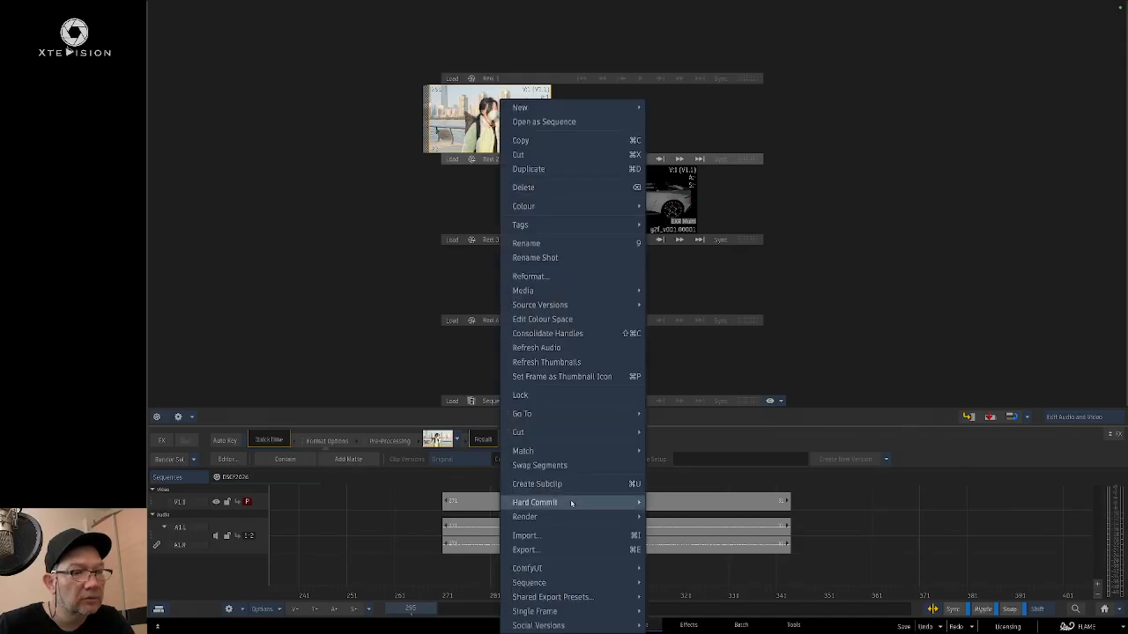
pyautogui.moveTo(579, 569)
pyautogui.click(680, 569)
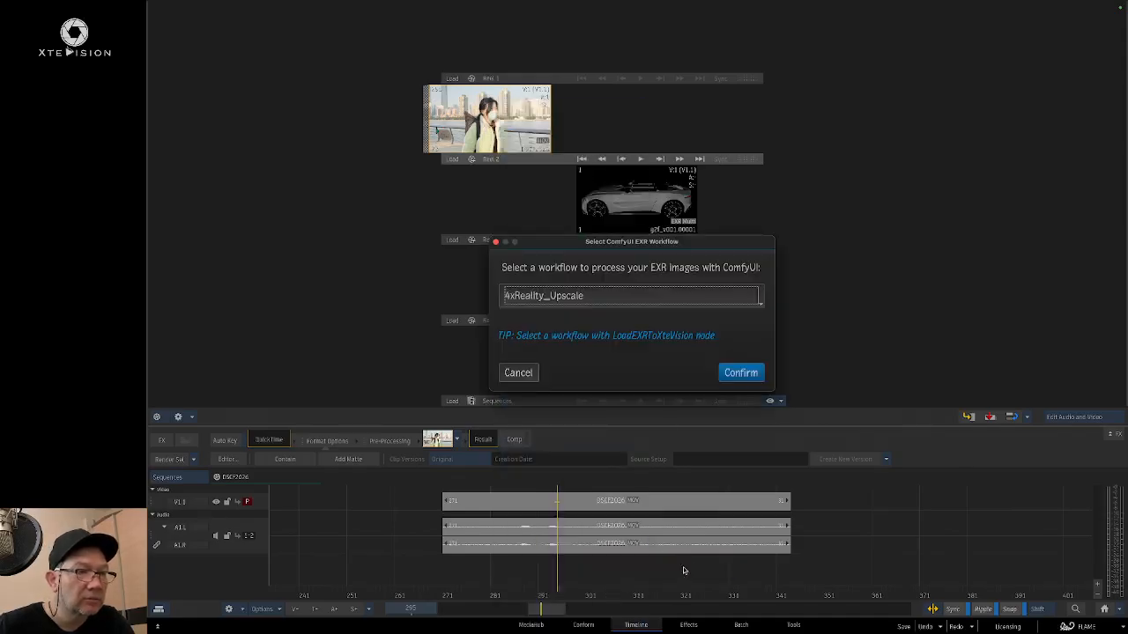
pyautogui.click(590, 300)
pyautogui.click(564, 459)
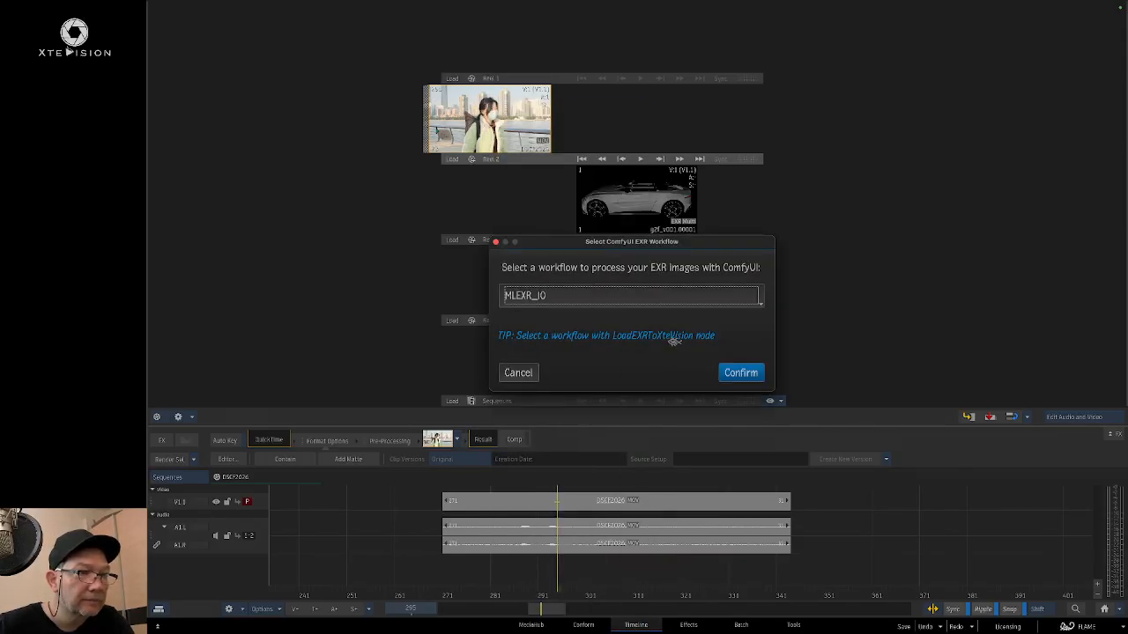
pyautogui.click(740, 372)
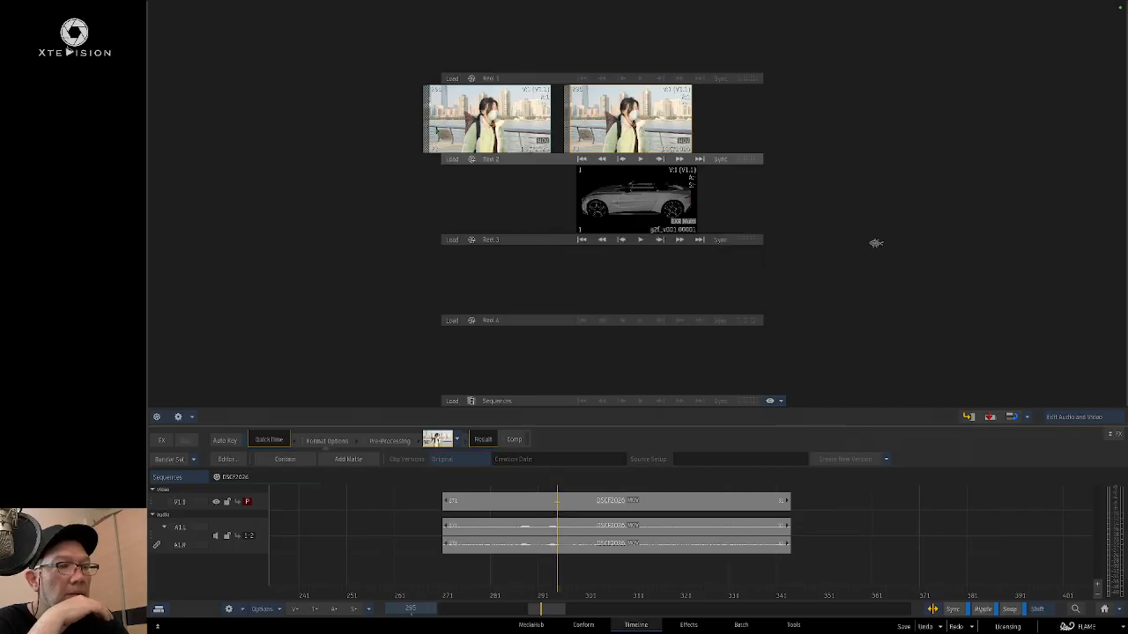
# Step: Switch to Terminal and examine both the ComfyUI server output and the Flame ComfyUI log for the new job
pyautogui.press('super+Tab')
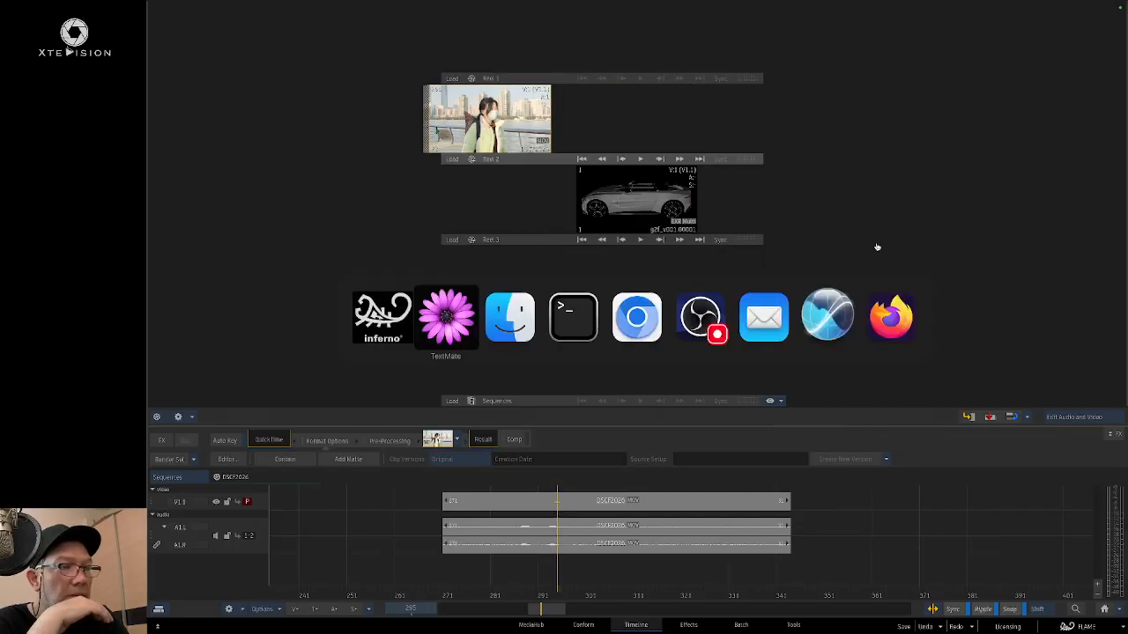
pyautogui.press('super+Tab')
pyautogui.press('super+Tab')
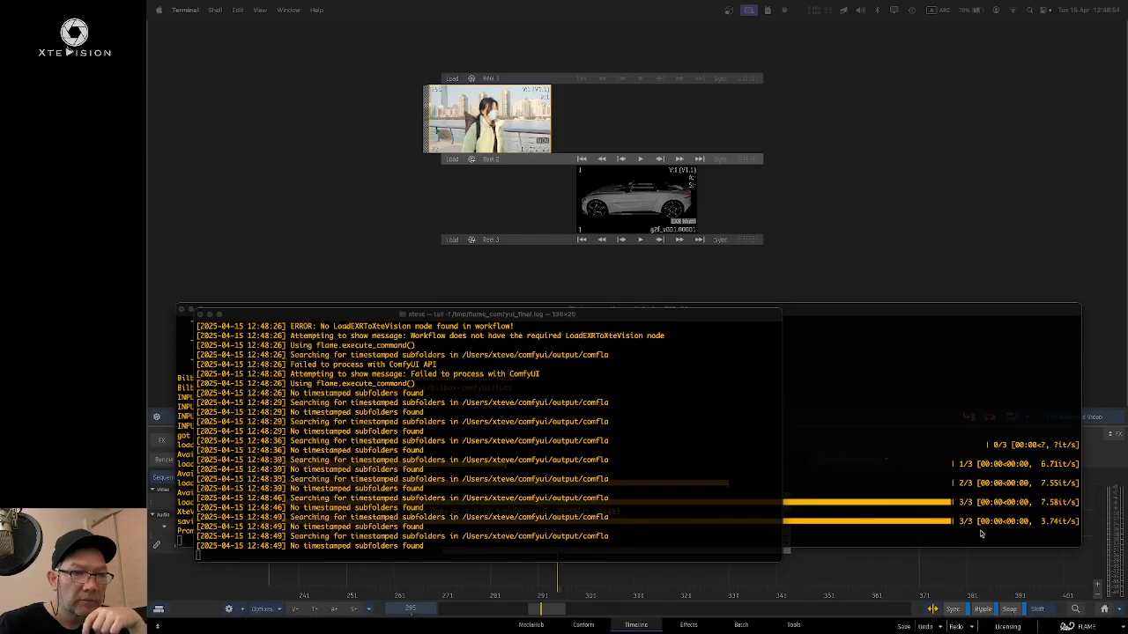
pyautogui.click(941, 467)
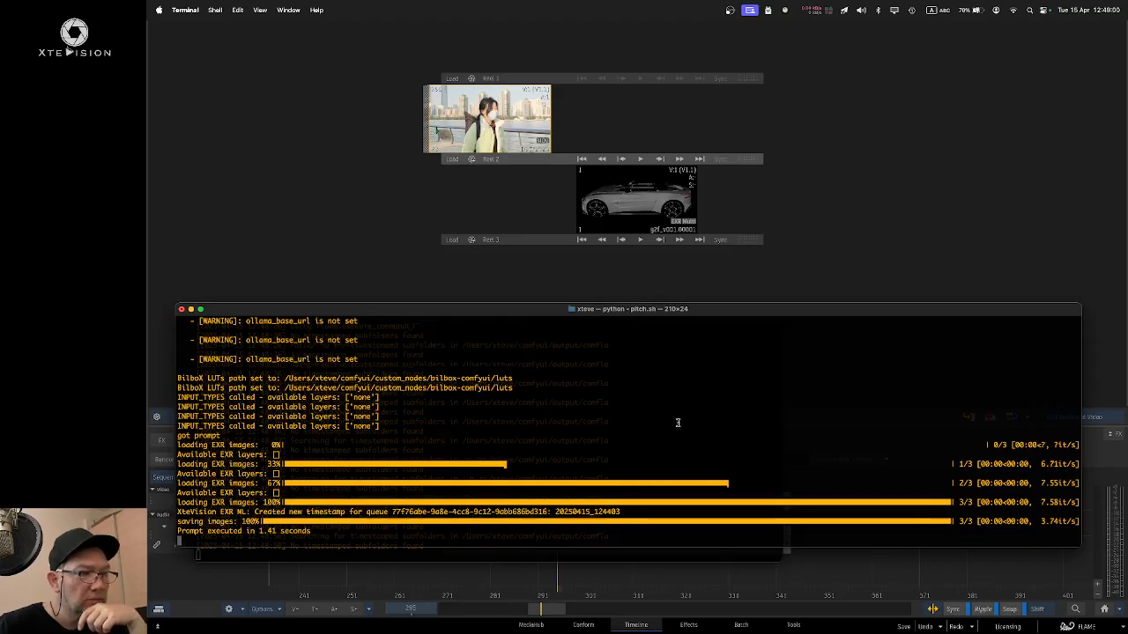
pyautogui.moveTo(460, 310); pyautogui.dragTo(462, 80)
pyautogui.click(527, 511)
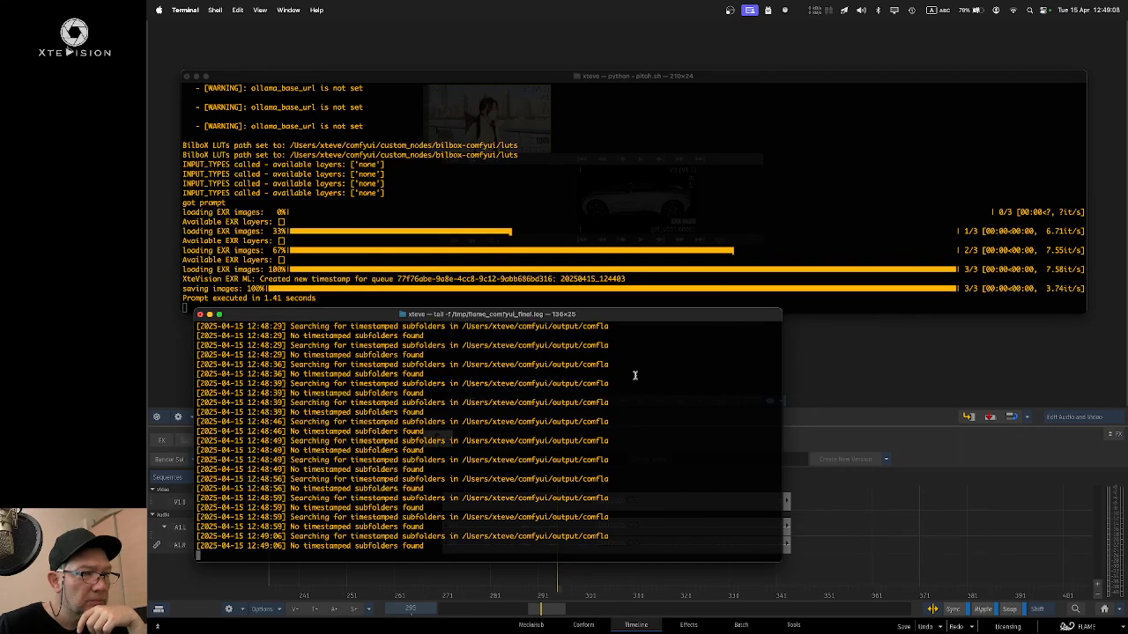
# Step: Switch to Finder and open the comfla output folder through its Desktop alias to check for rendered results
pyautogui.press('super+Tab')
pyautogui.press('super+Tab')
pyautogui.press('super+Tab')
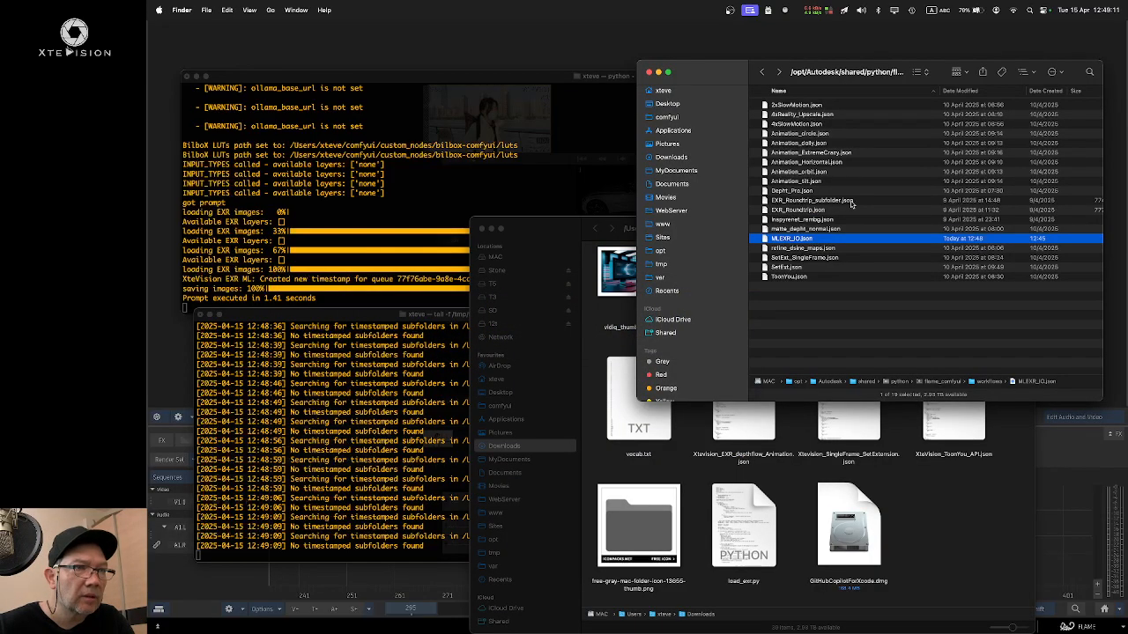
pyautogui.click(763, 72)
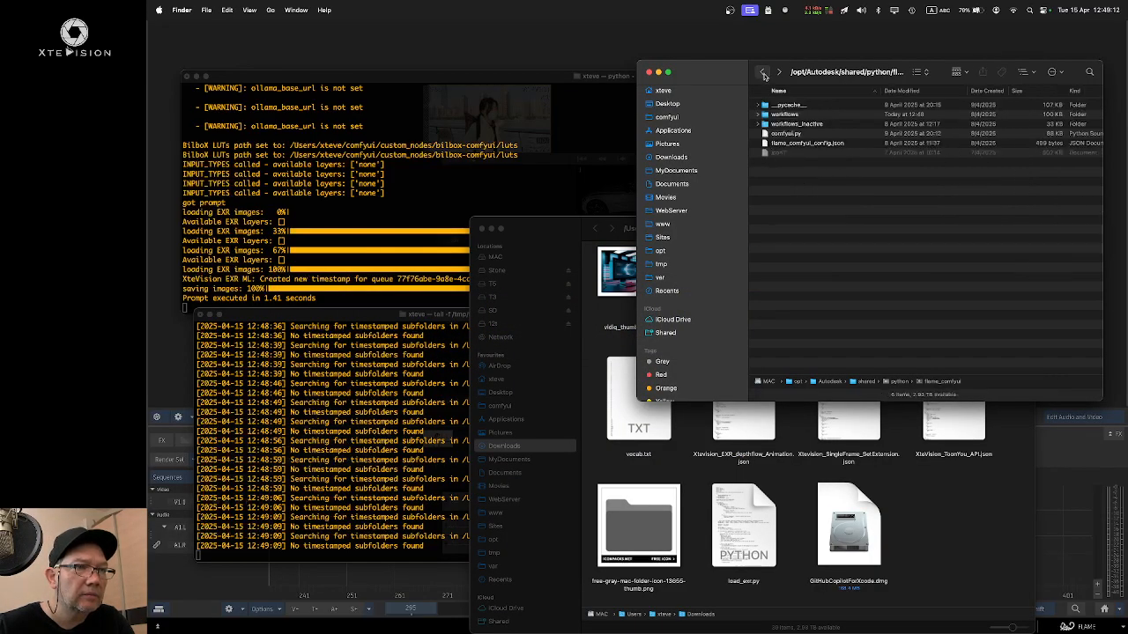
pyautogui.click(699, 158)
pyautogui.click(698, 106)
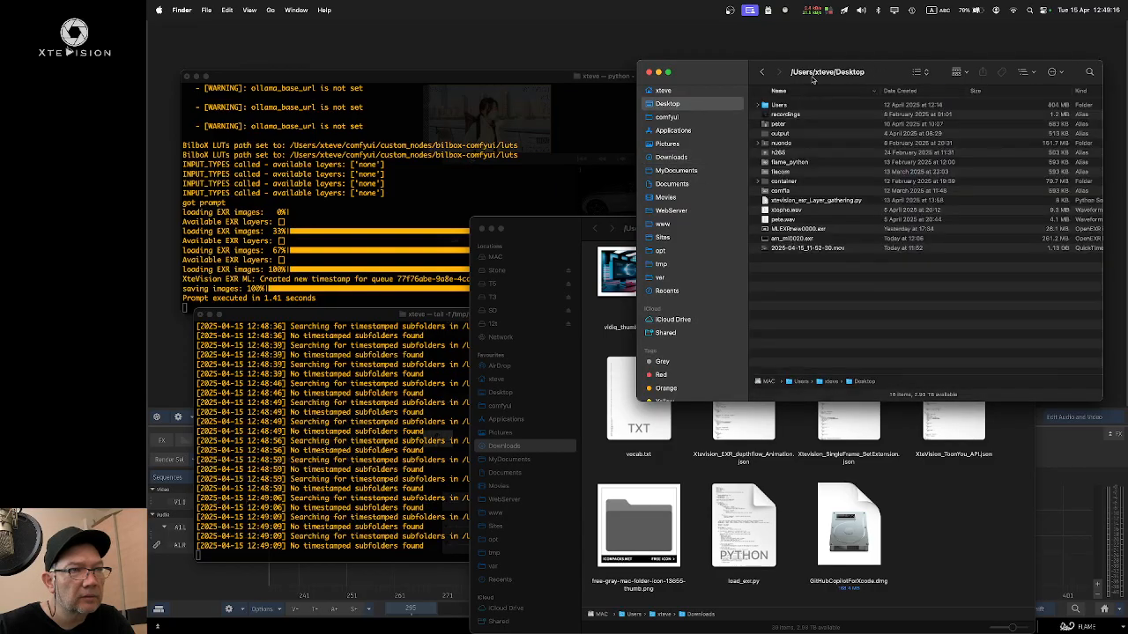
pyautogui.doubleClick(789, 190)
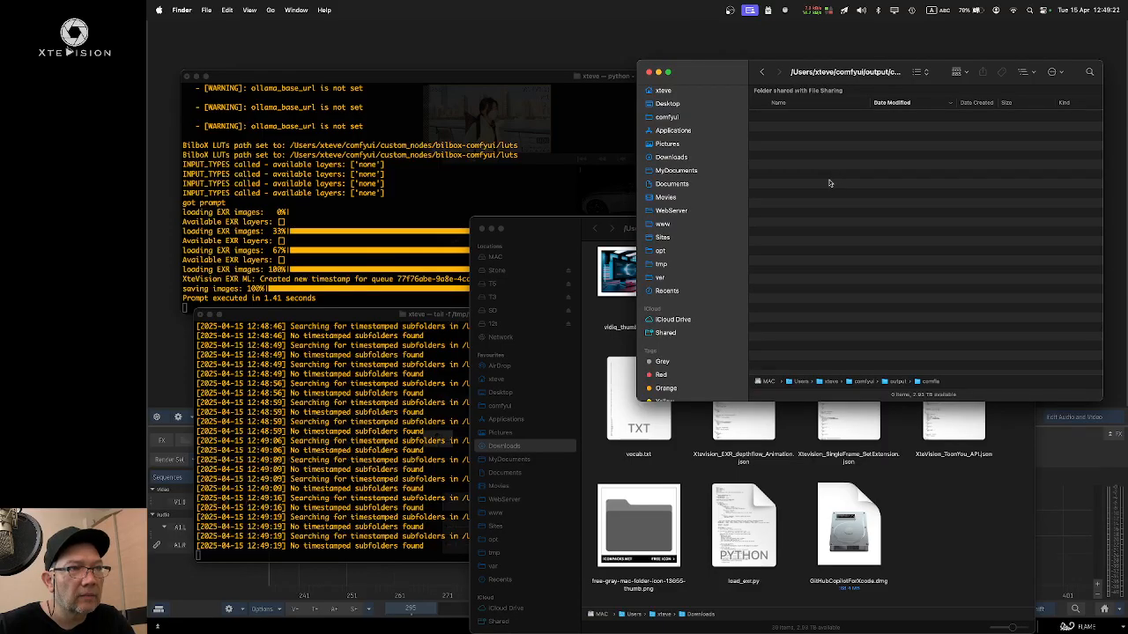
# Step: Switch to ComfyUI in Chromium and set the MultiLayer EXR Loader's image_load_cap to 0
pyautogui.moveTo(515, 631)
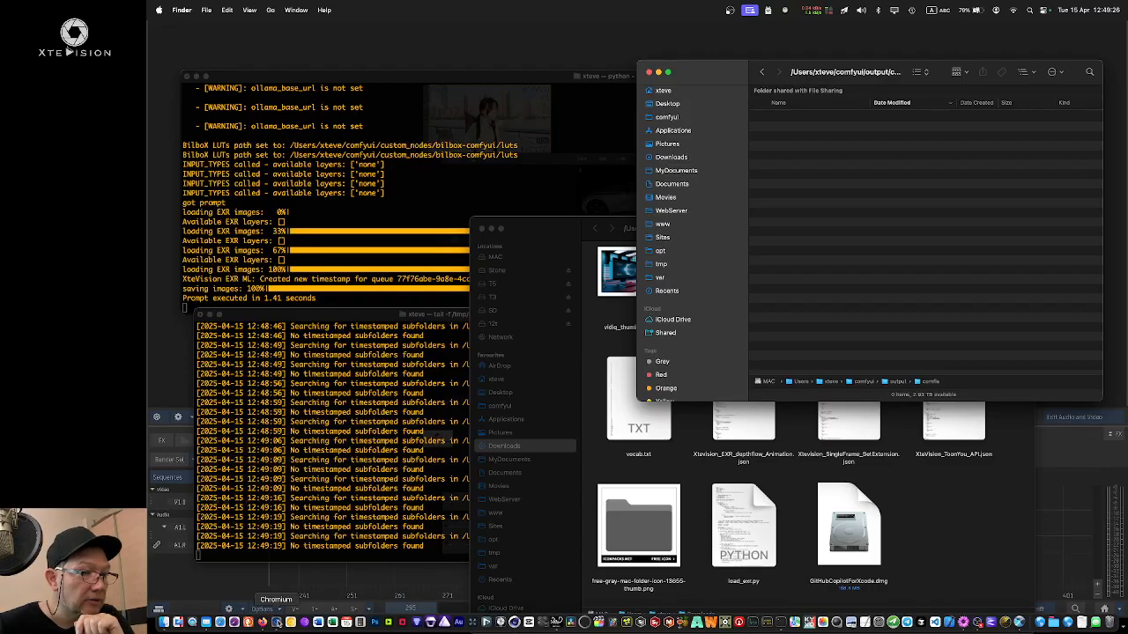
pyautogui.click(275, 622)
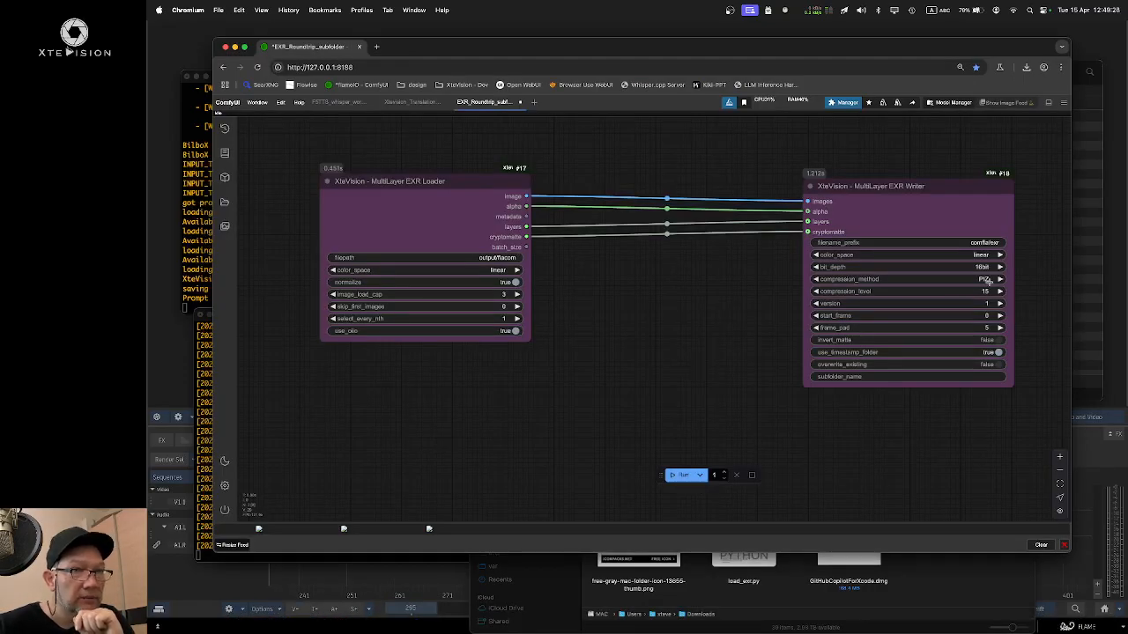
pyautogui.moveTo(637, 257); pyautogui.dragTo(637, 256)
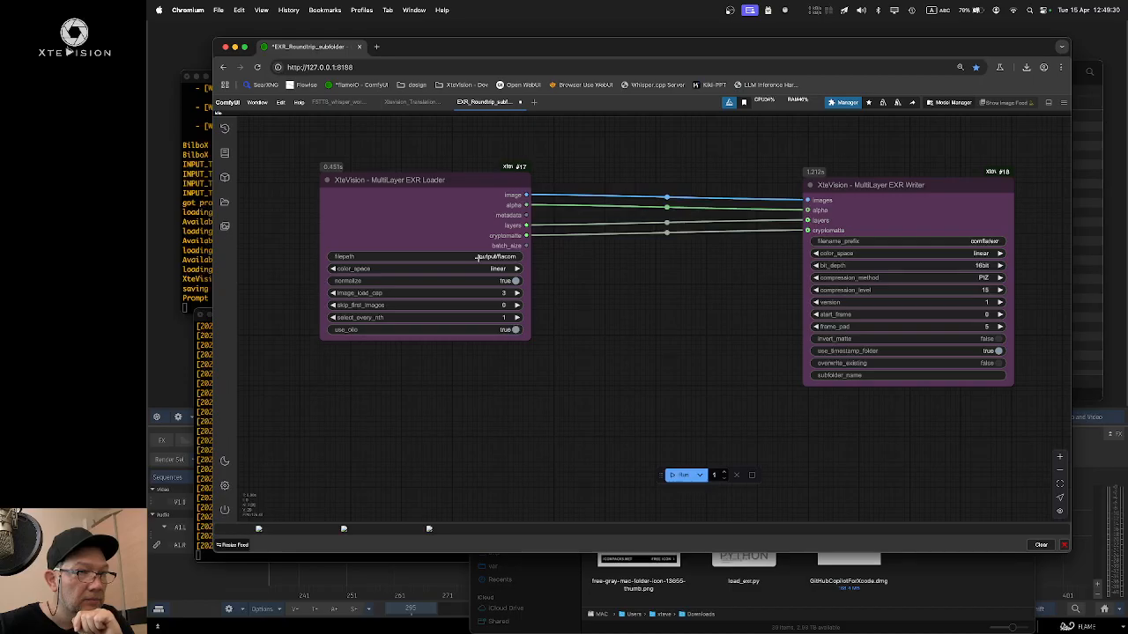
pyautogui.click(333, 293)
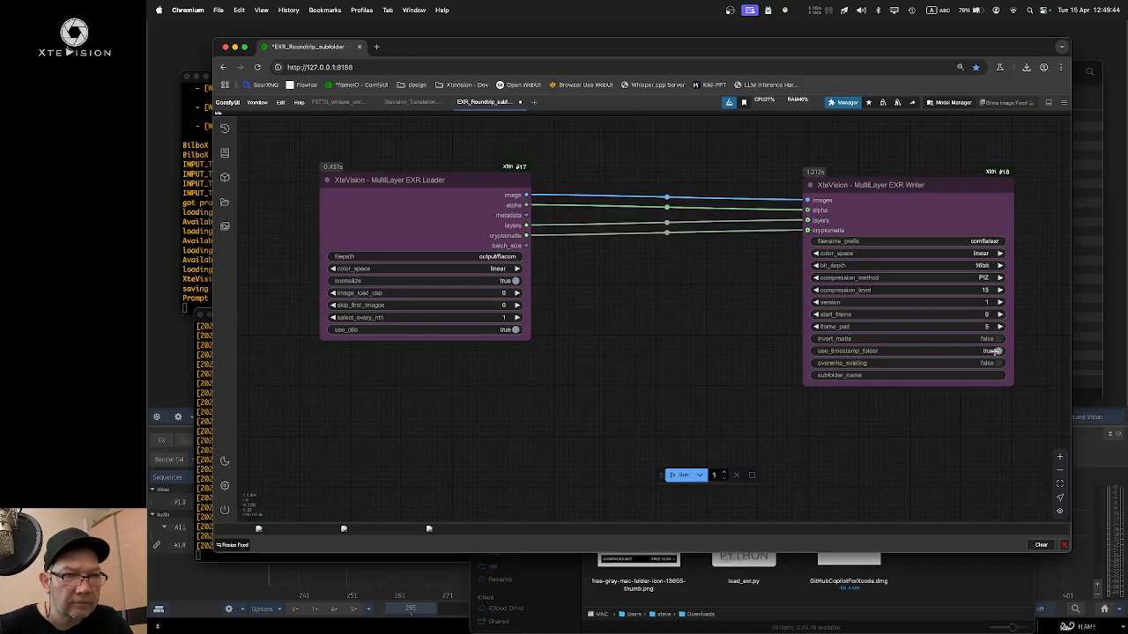
# Step: Set the MultiLayer EXR Writer's subfolder_name to a and run the workflow
pyautogui.click(898, 375)
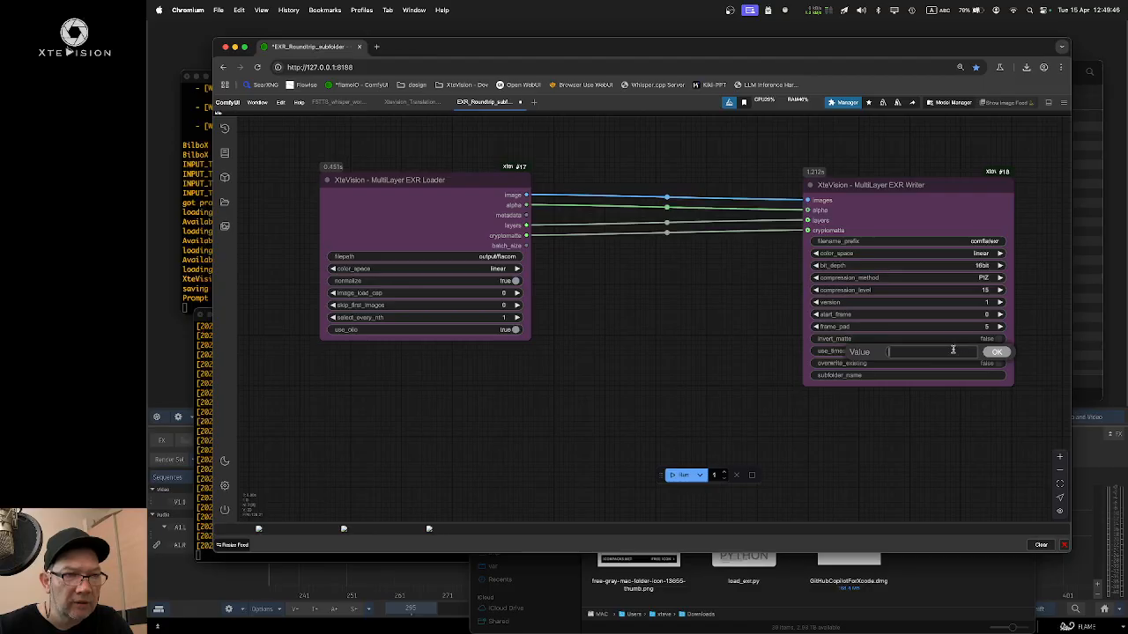
pyautogui.write('a')
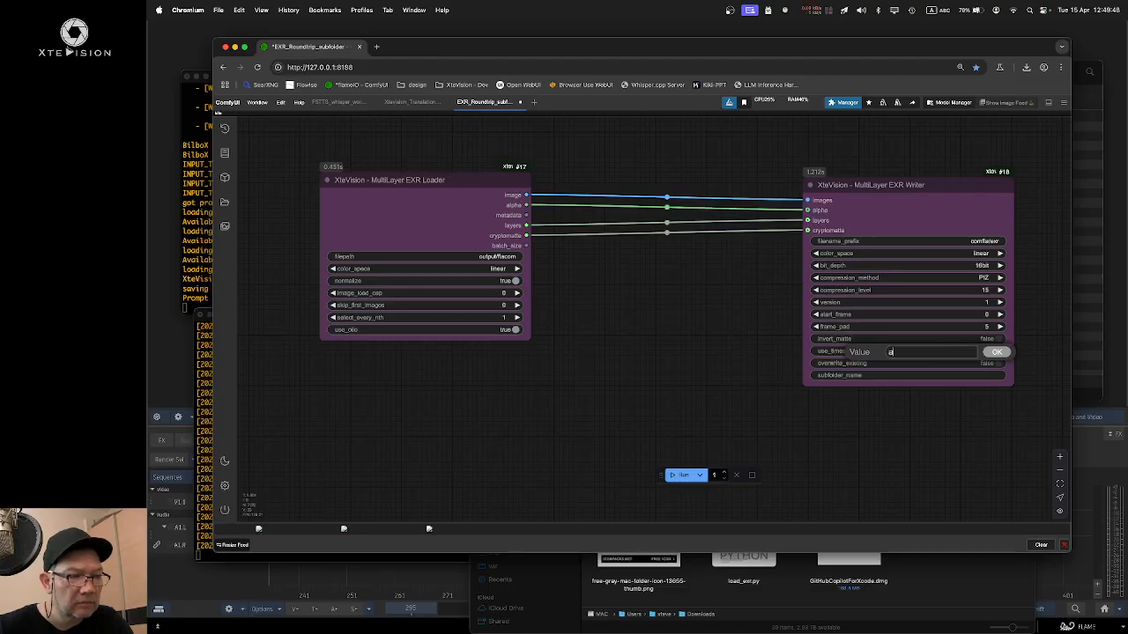
pyautogui.click(997, 352)
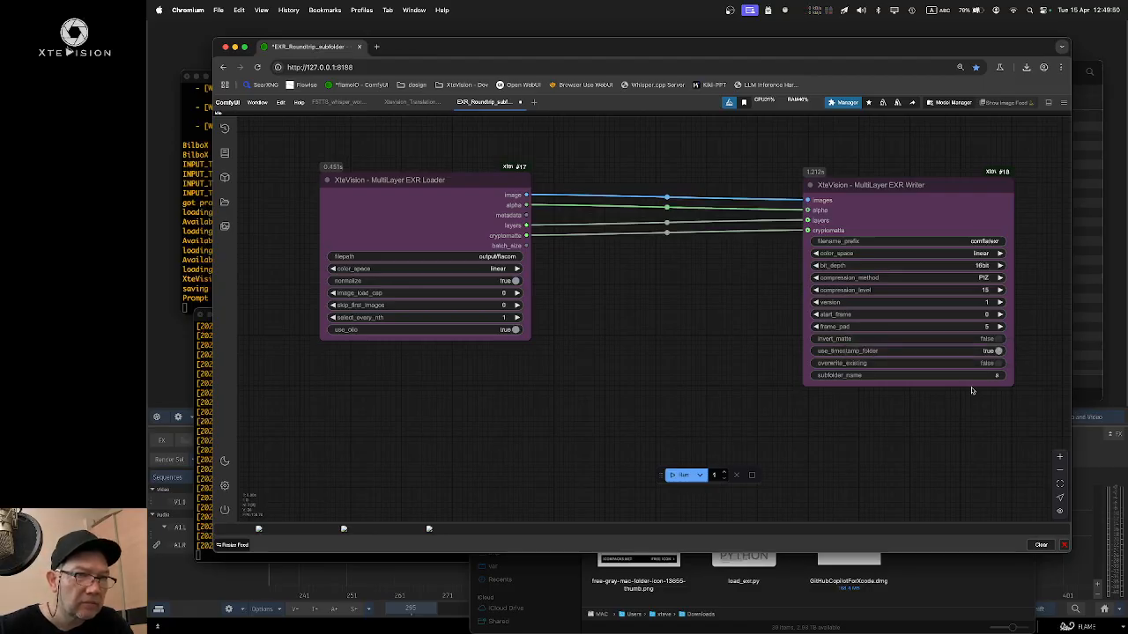
pyautogui.click(696, 474)
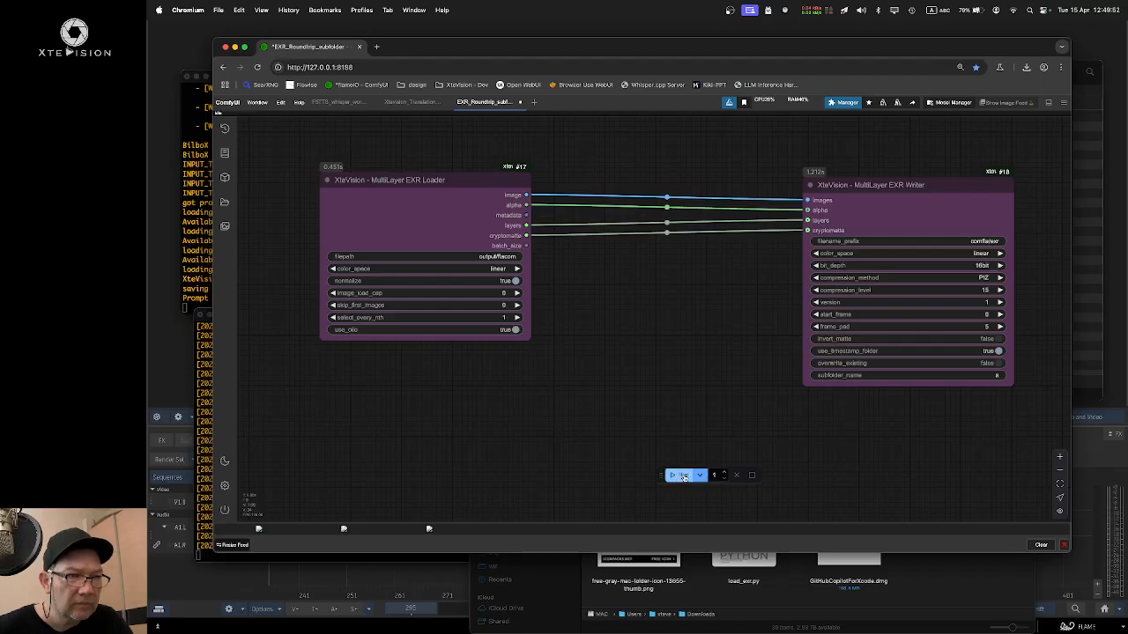
# Step: Check the ComfyUI server's Terminal output for the run's progress, and return to the workflow in Chromium
pyautogui.click(202, 214)
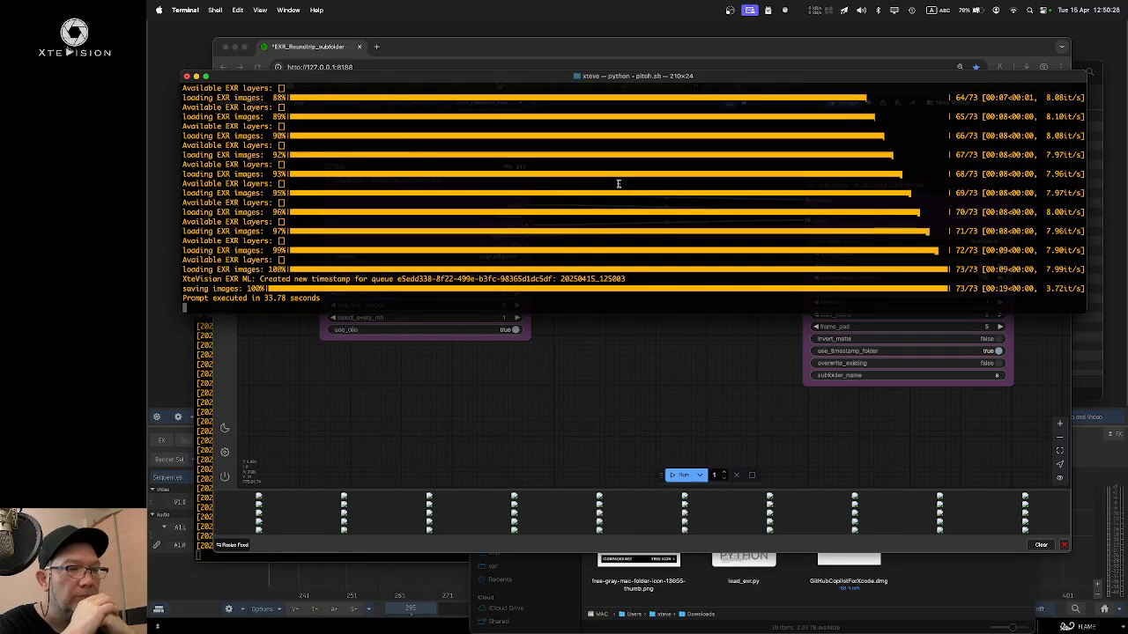
pyautogui.click(672, 316)
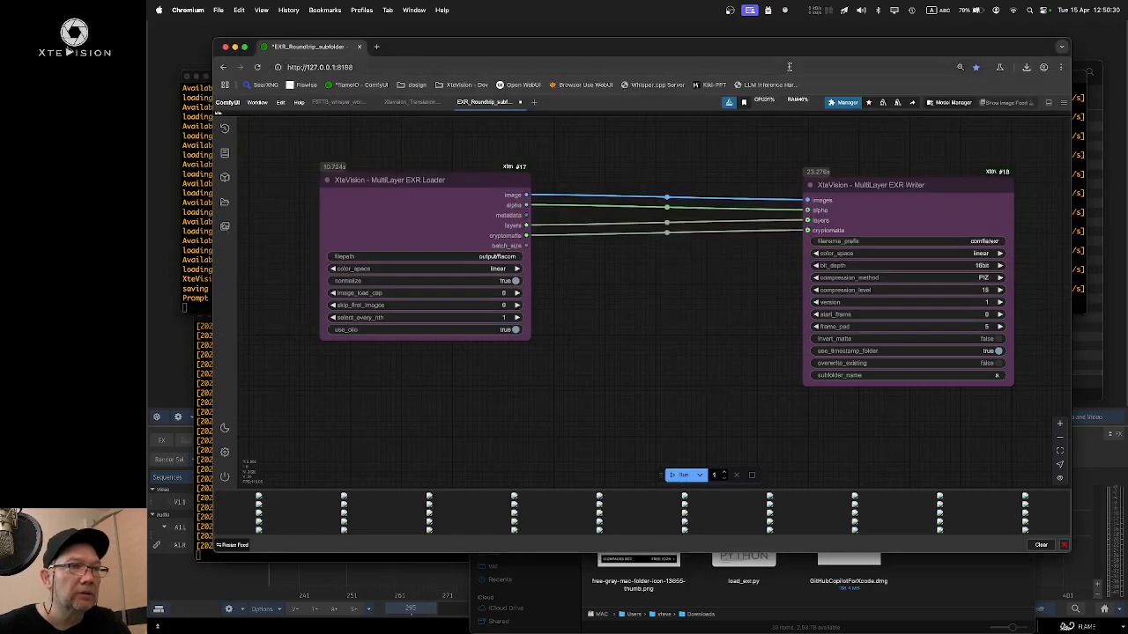
pyautogui.moveTo(800, 53); pyautogui.dragTo(801, 108)
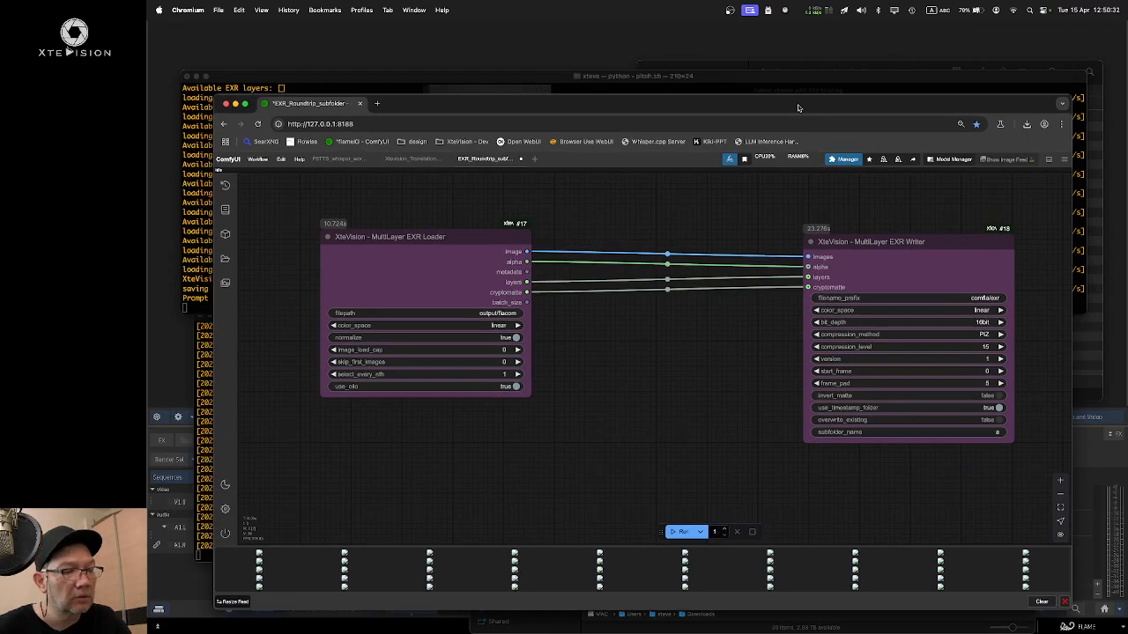
# Step: Switch to Finder and open subfolder a inside the new timestamped folder in comfla
pyautogui.press('super+Tab')
pyautogui.press('super+Tab')
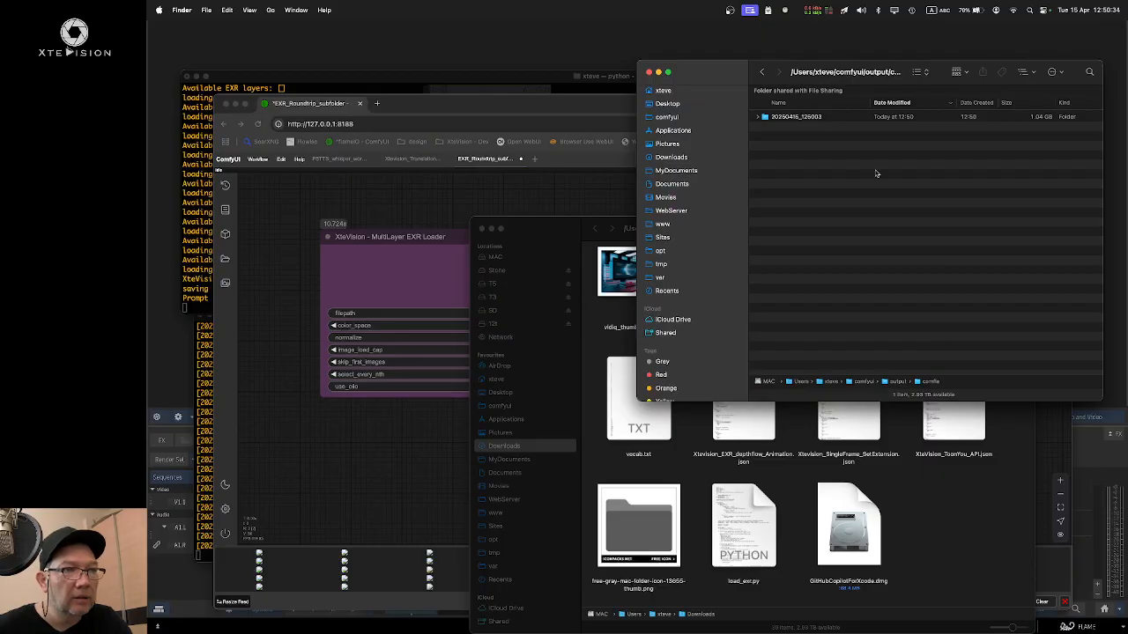
pyautogui.doubleClick(815, 116)
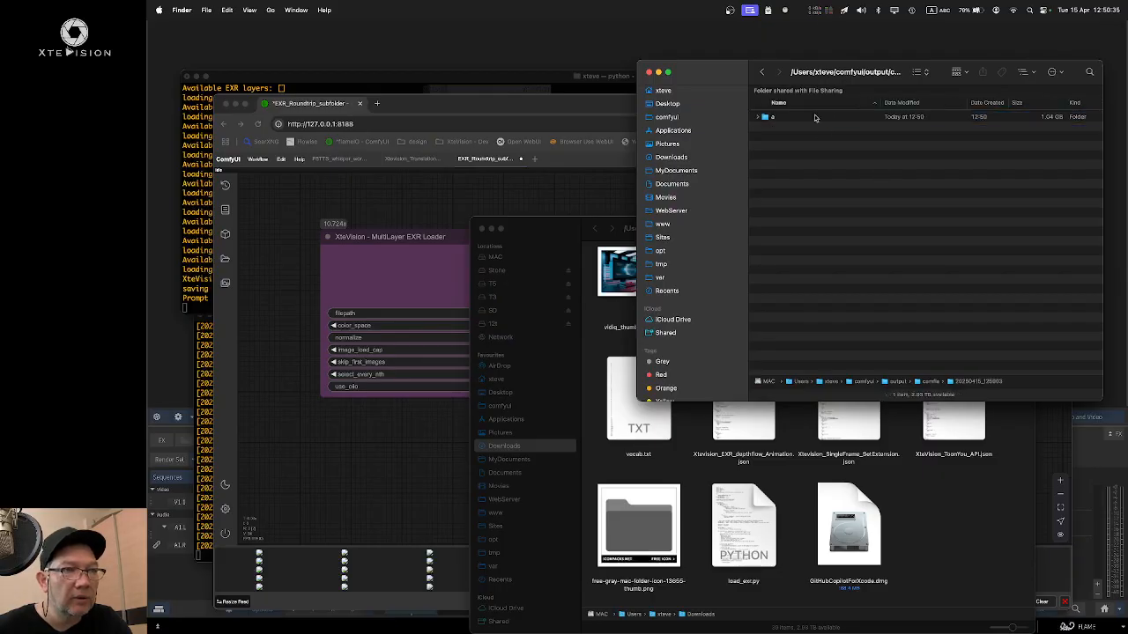
pyautogui.doubleClick(769, 118)
# Step: Preview rendered frames exr_v001.00002.exr and exr_v001.00010.exr, and go back up to the comfla folder
pyautogui.click(878, 127)
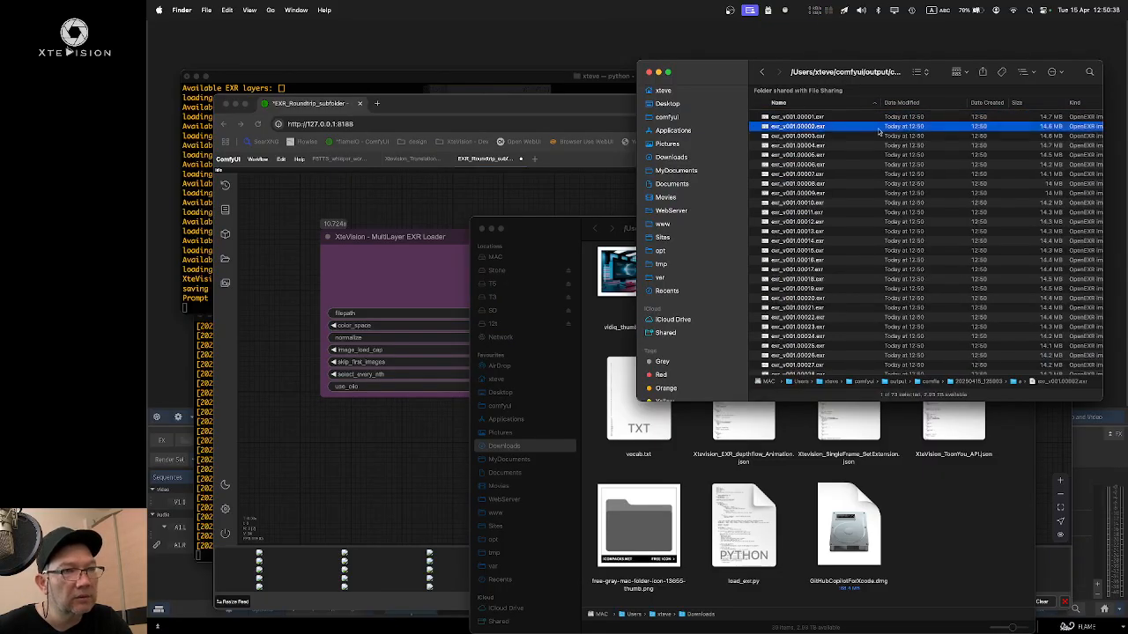
pyautogui.press('space')
pyautogui.press('space')
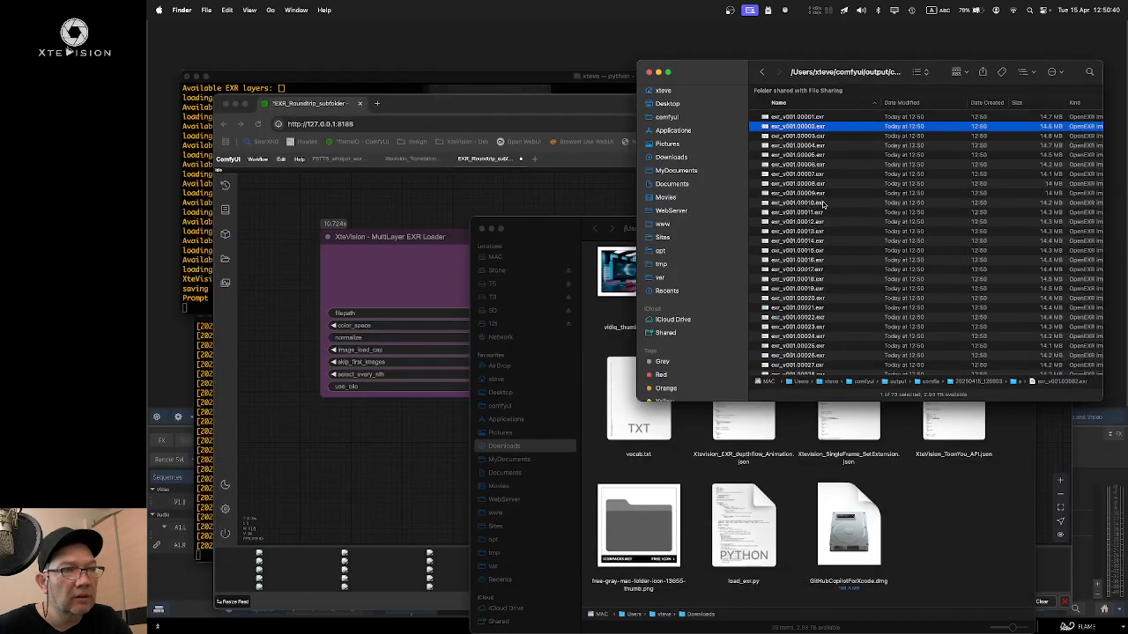
pyautogui.click(822, 204)
pyautogui.press('space')
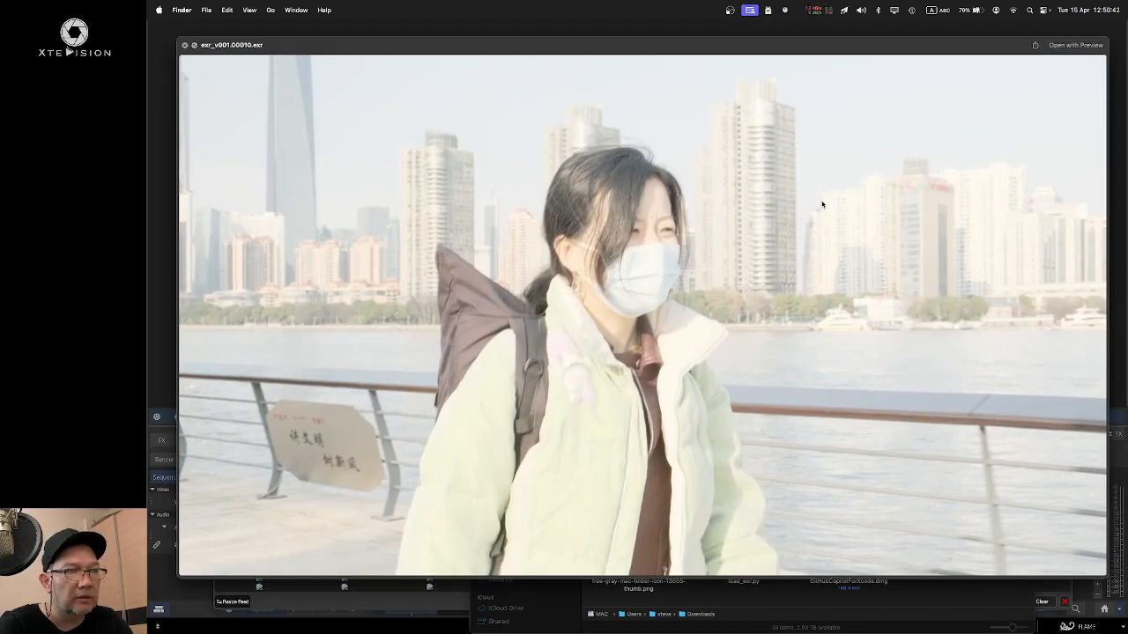
pyautogui.press('space')
pyautogui.press('Down')
pyautogui.press('Down')
pyautogui.press('Down')
pyautogui.press('Down')
pyautogui.press('Down')
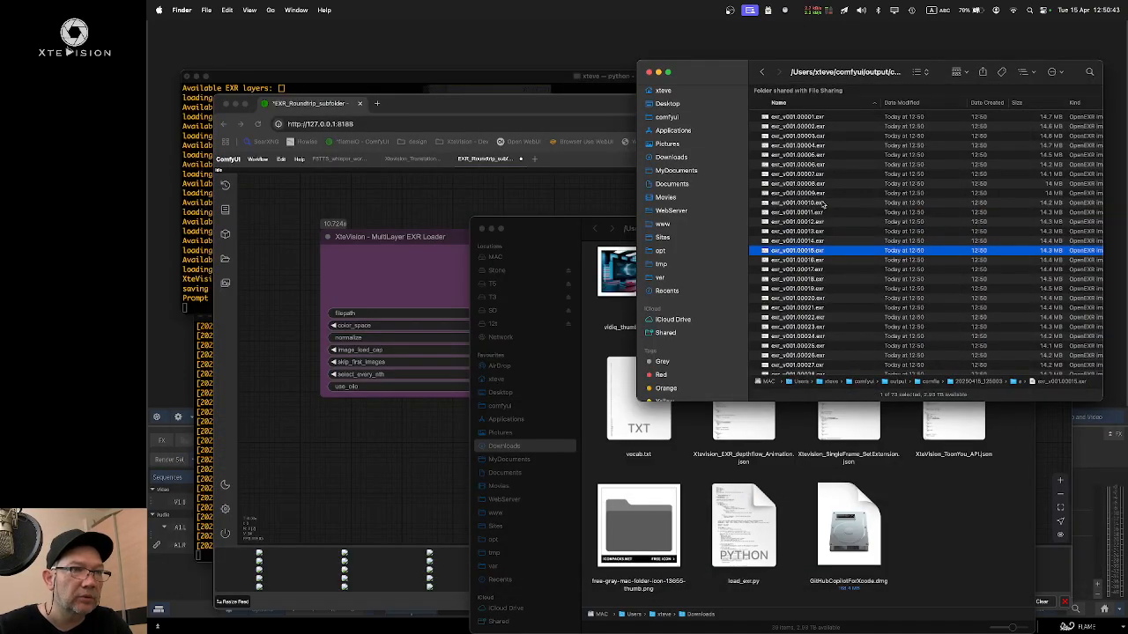
pyautogui.click(762, 71)
pyautogui.click(762, 71)
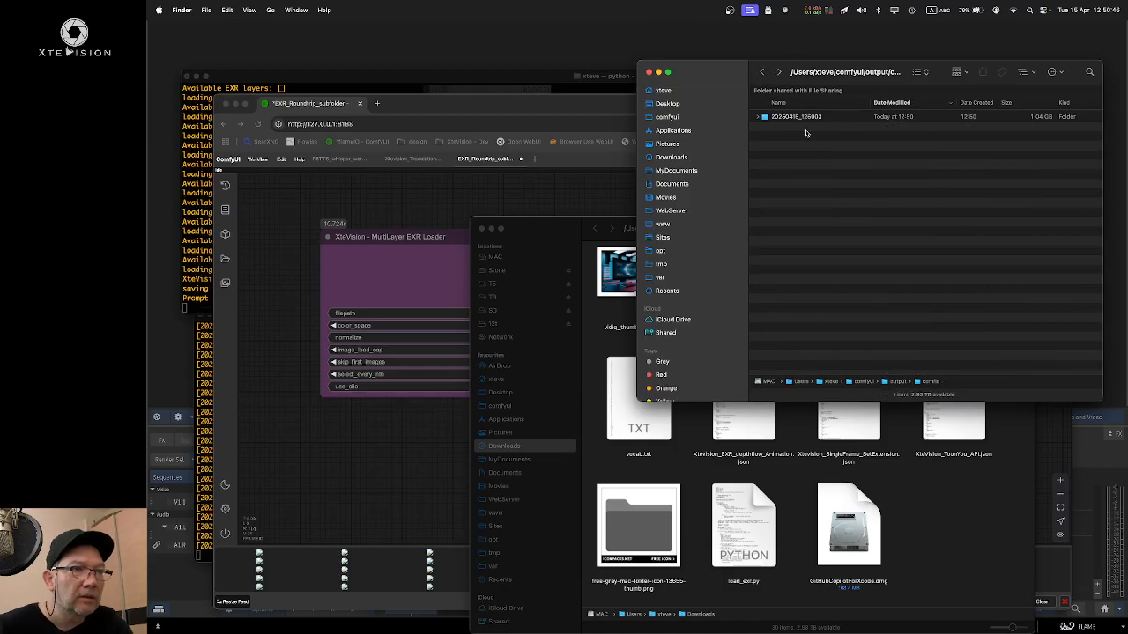
# Step: Delete the timestamped output folder from comfla, empty the Trash, and close that Finder window
pyautogui.rightClick(809, 116)
pyautogui.click(863, 134)
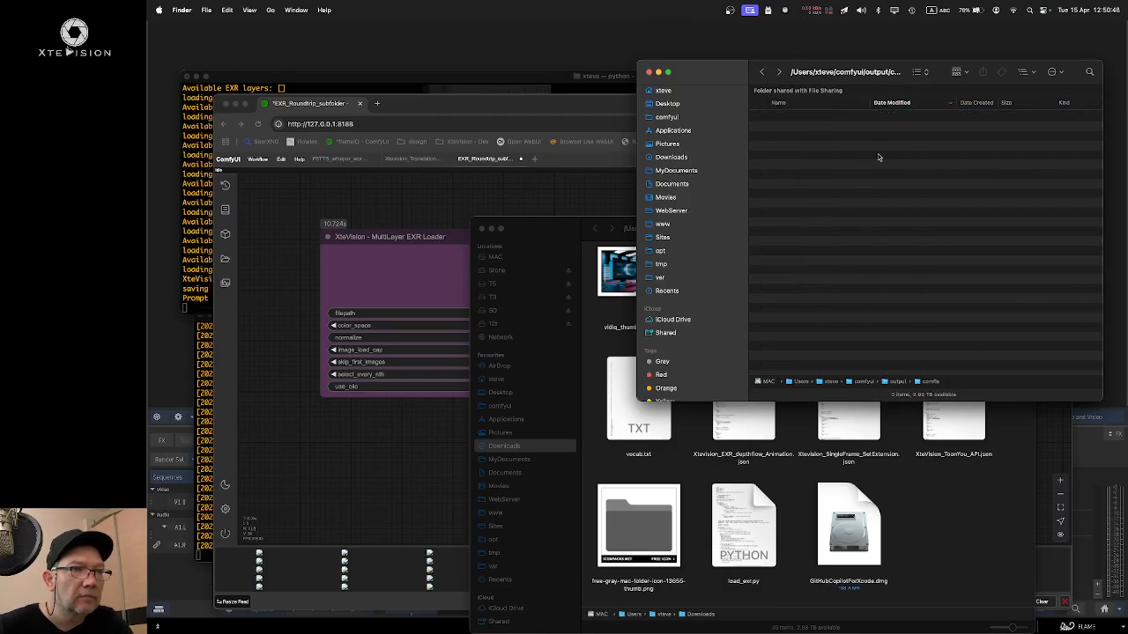
pyautogui.rightClick(1110, 624)
pyautogui.click(1104, 598)
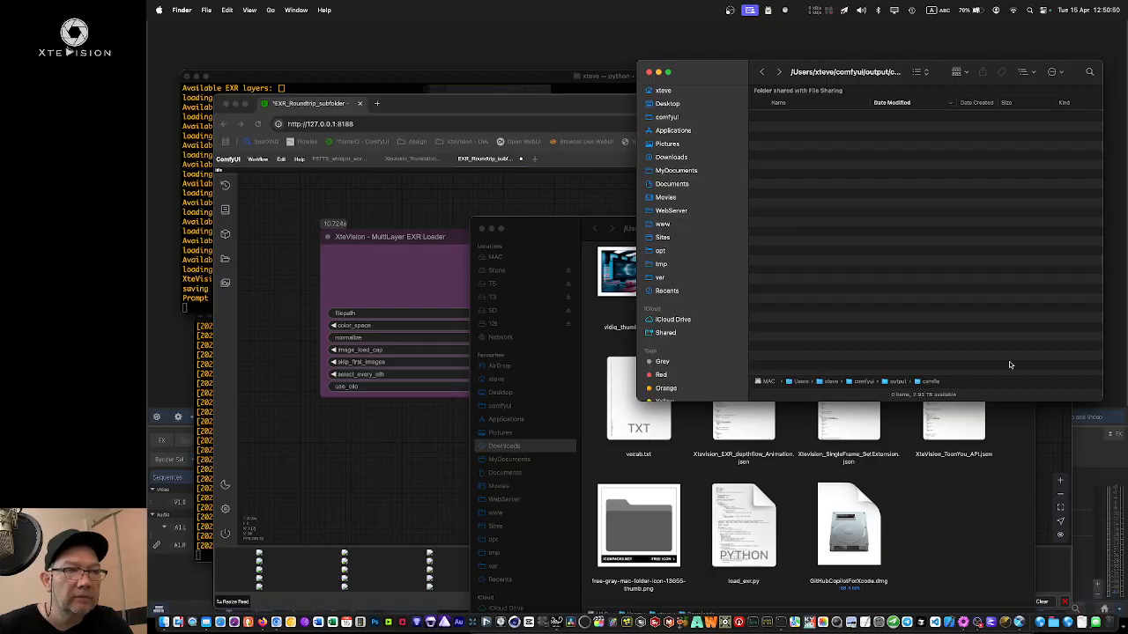
pyautogui.click(669, 246)
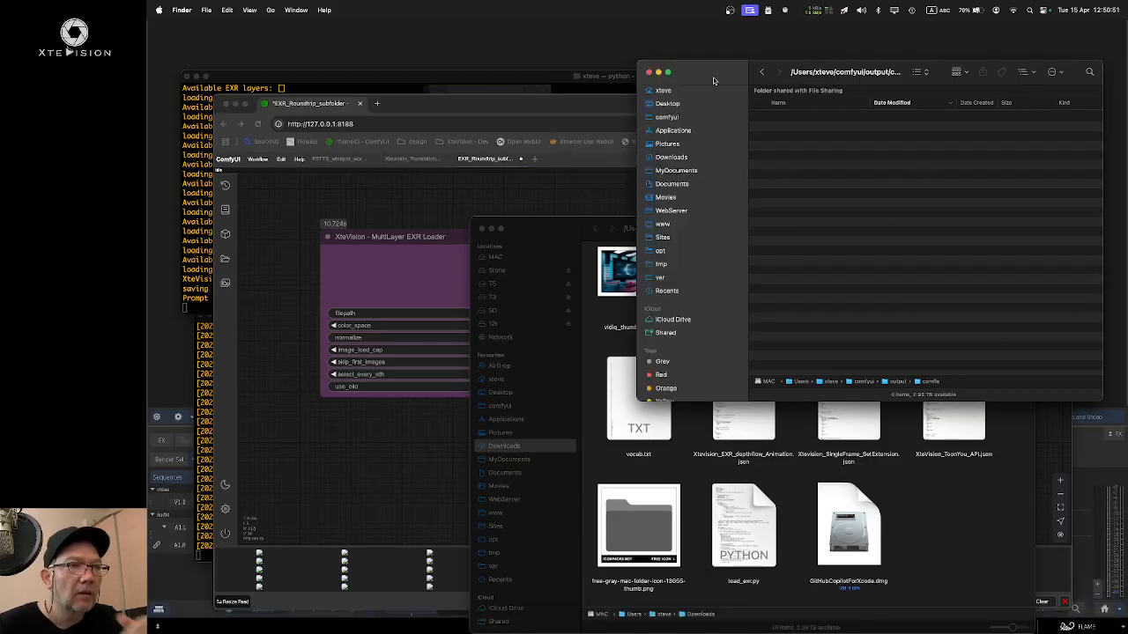
pyautogui.click(649, 72)
# Step: Return to ComfyUI in Chromium and export the workflow in API format with the filename MLEXR
pyautogui.moveTo(540, 229); pyautogui.dragTo(642, 248)
pyautogui.click(603, 199)
pyautogui.click(257, 160)
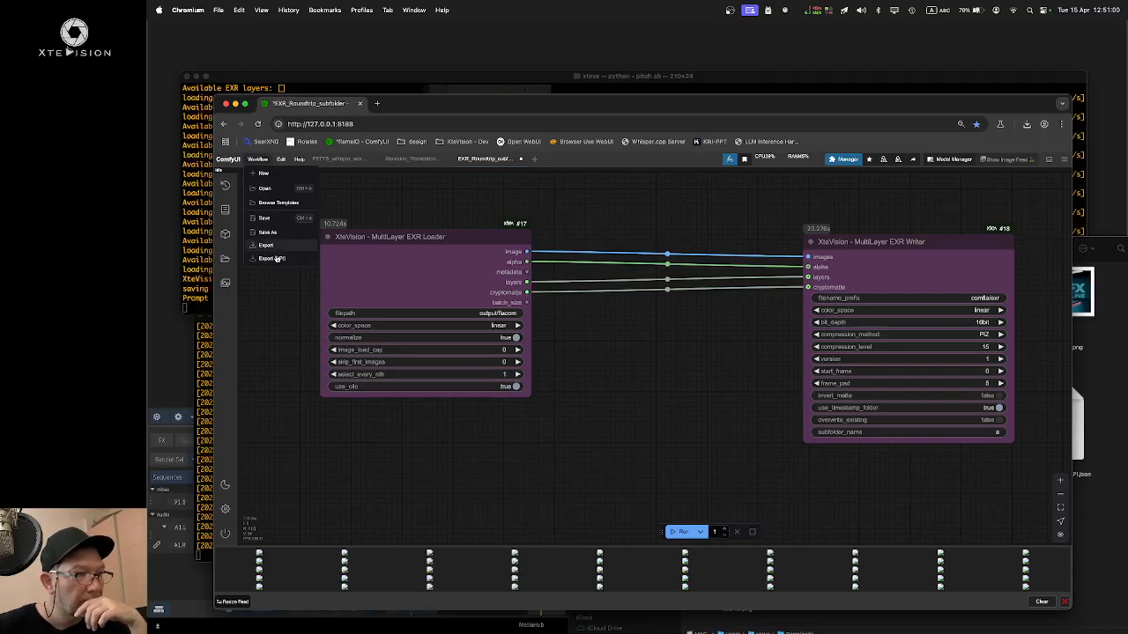
pyautogui.click(273, 259)
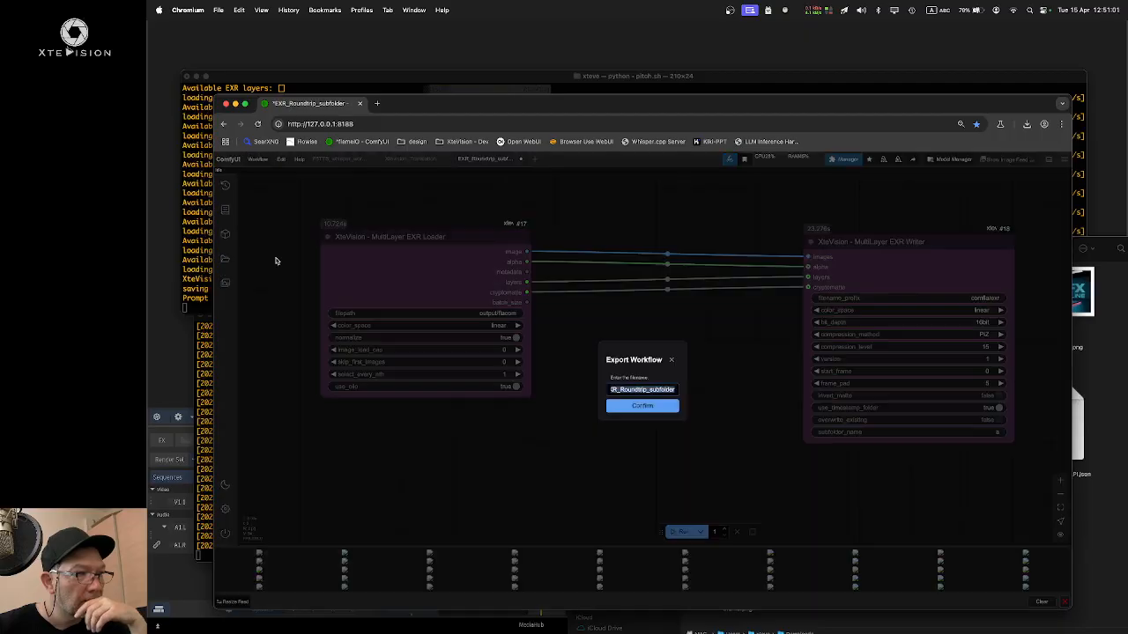
pyautogui.doubleClick(659, 388)
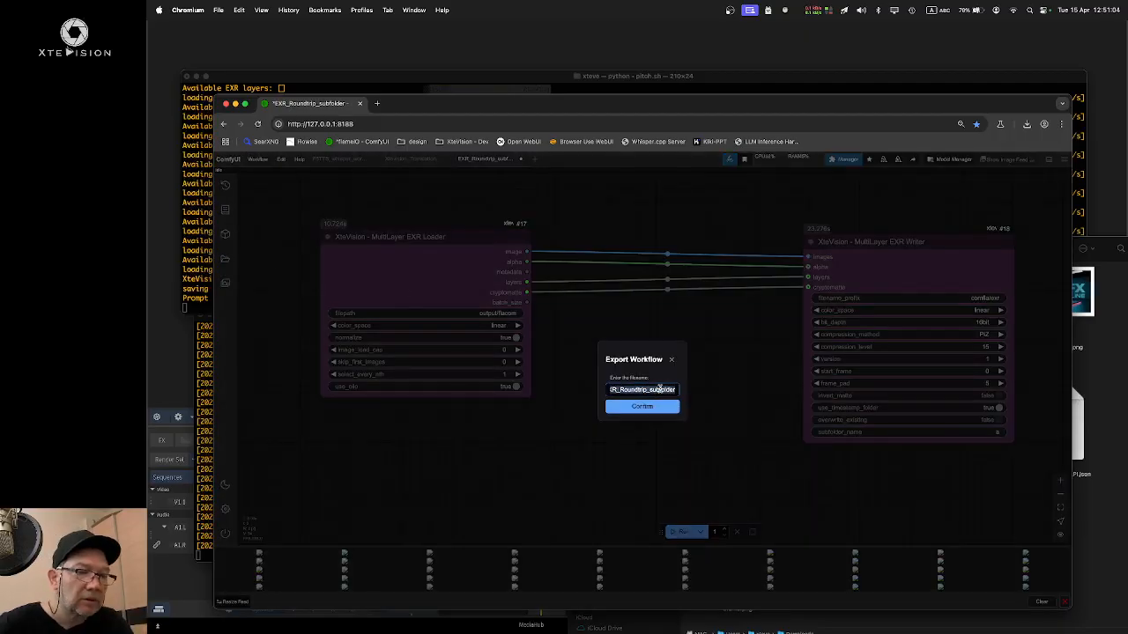
pyautogui.press('BackSpace')
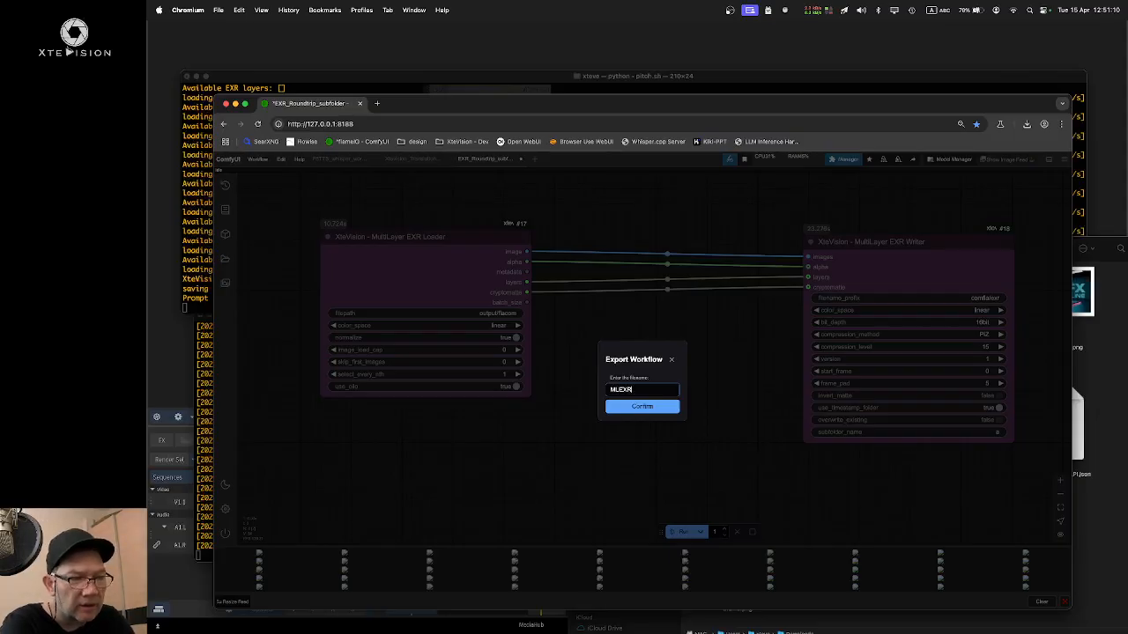
pyautogui.click(657, 411)
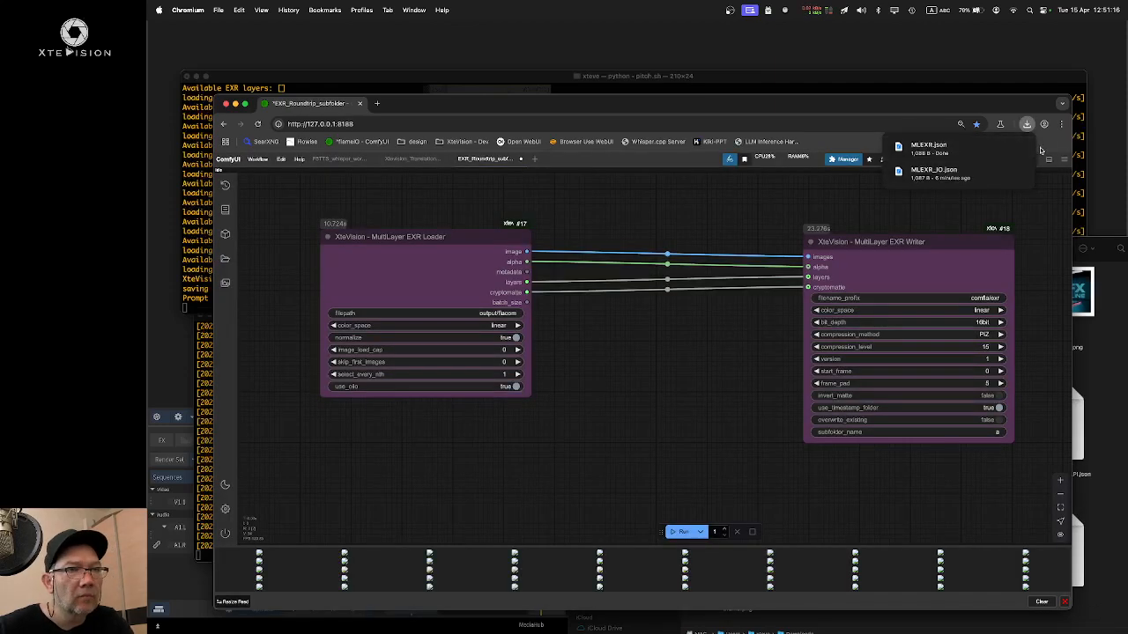
# Step: Reveal the downloaded MLEXR.json in Finder and move it into /opt/Autodesk/shared/python/flame_comfyui/workflows
pyautogui.click(1003, 148)
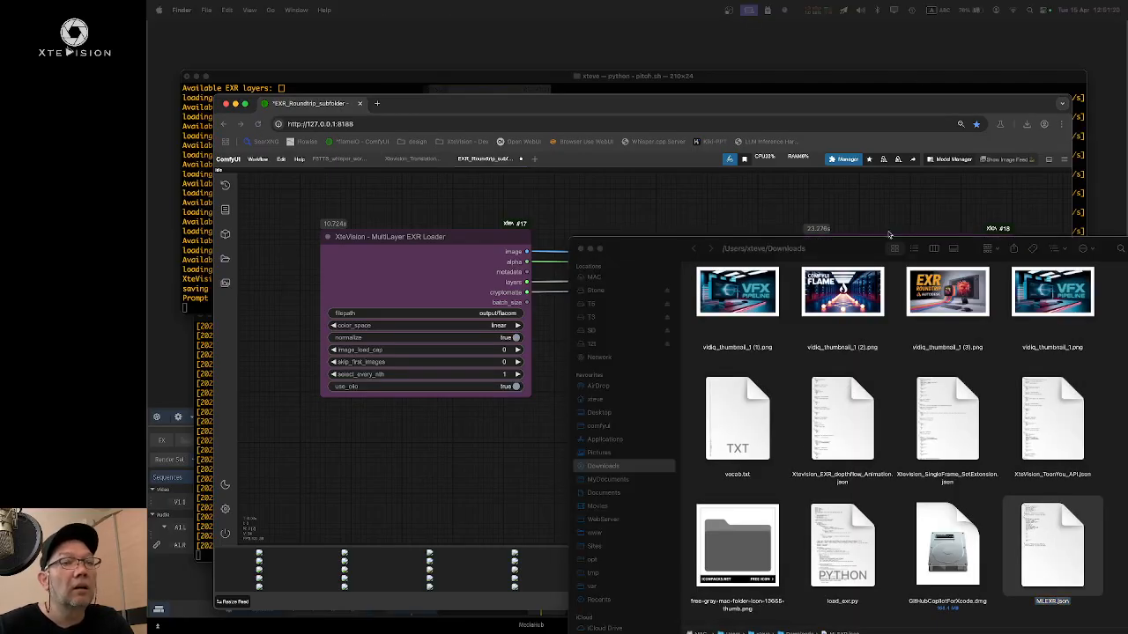
pyautogui.moveTo(875, 262); pyautogui.dragTo(749, 236)
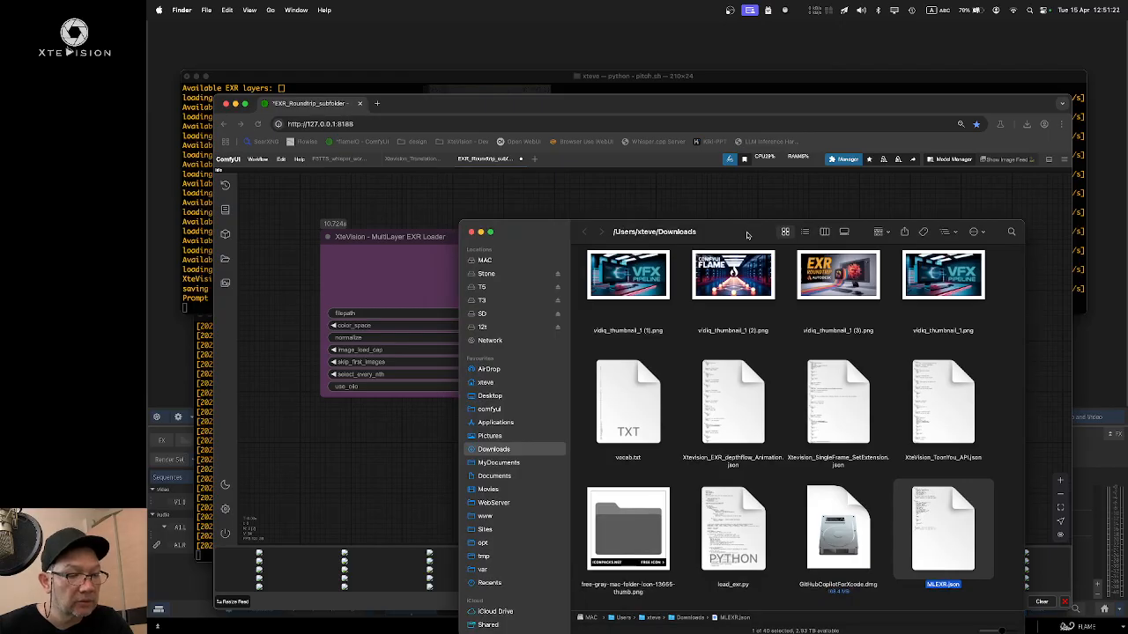
pyautogui.press('super+n')
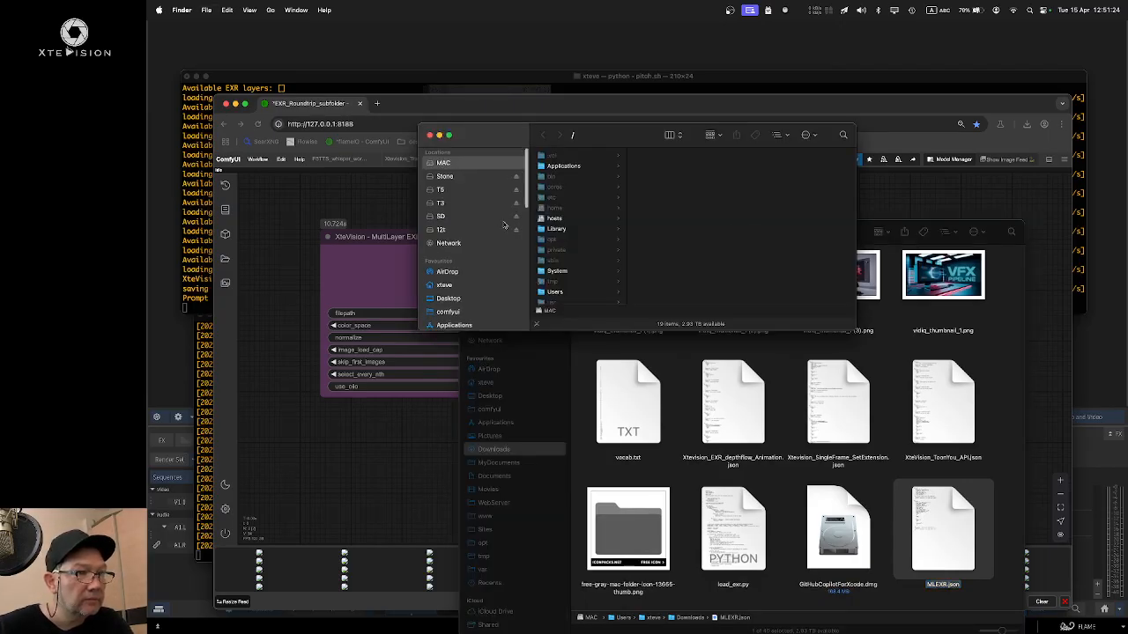
pyautogui.click(492, 304)
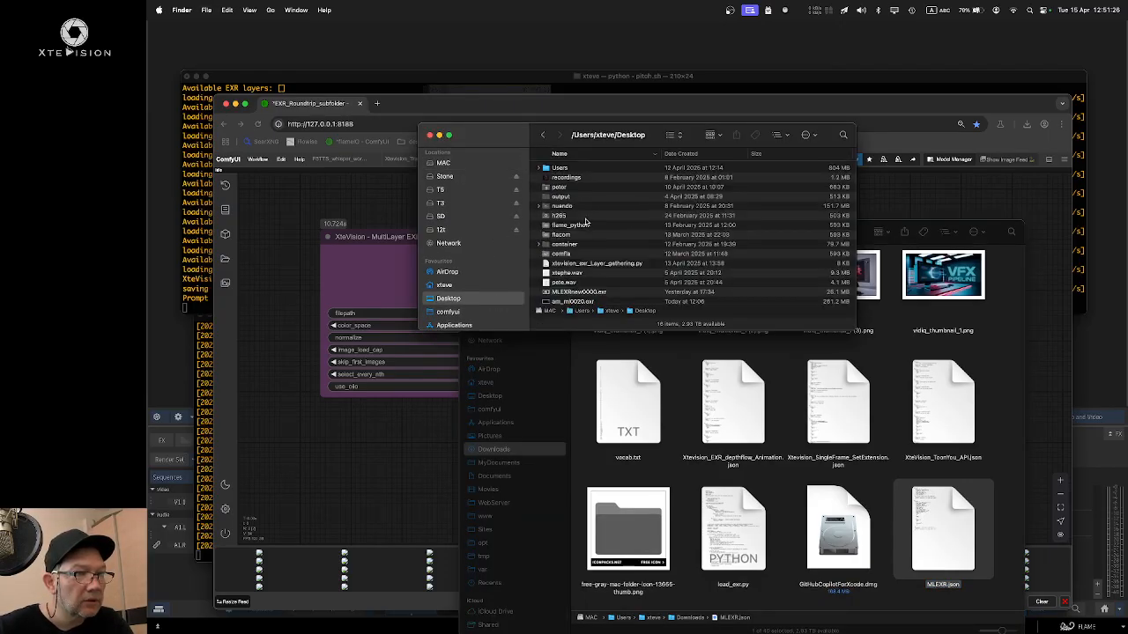
pyautogui.moveTo(508, 138); pyautogui.dragTo(554, 138)
pyautogui.doubleClick(634, 216)
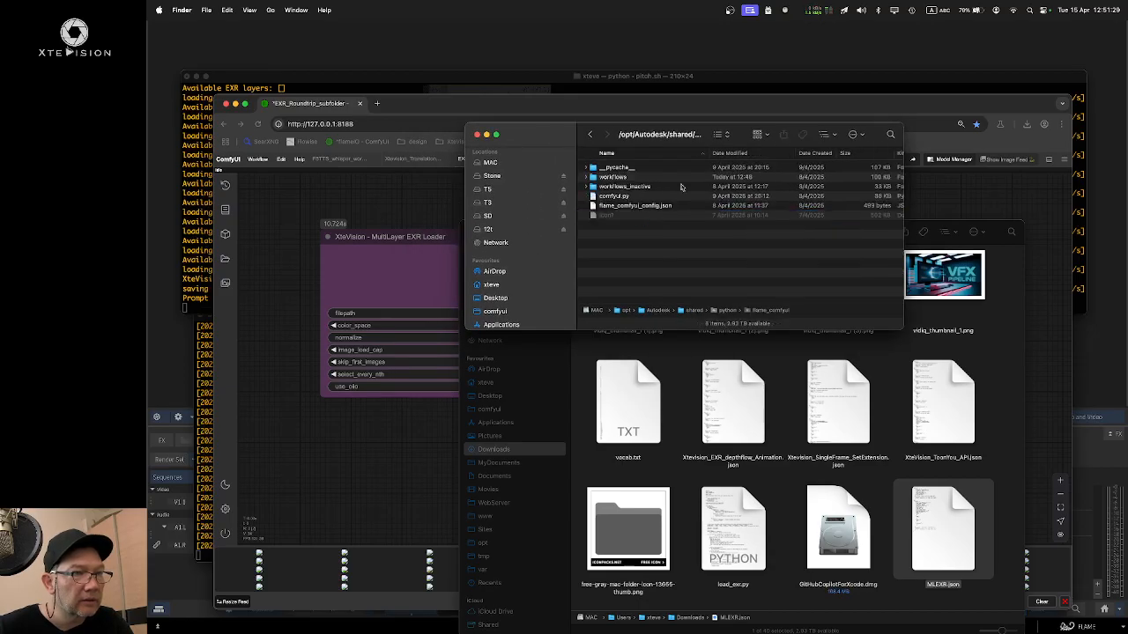
pyautogui.doubleClick(624, 179)
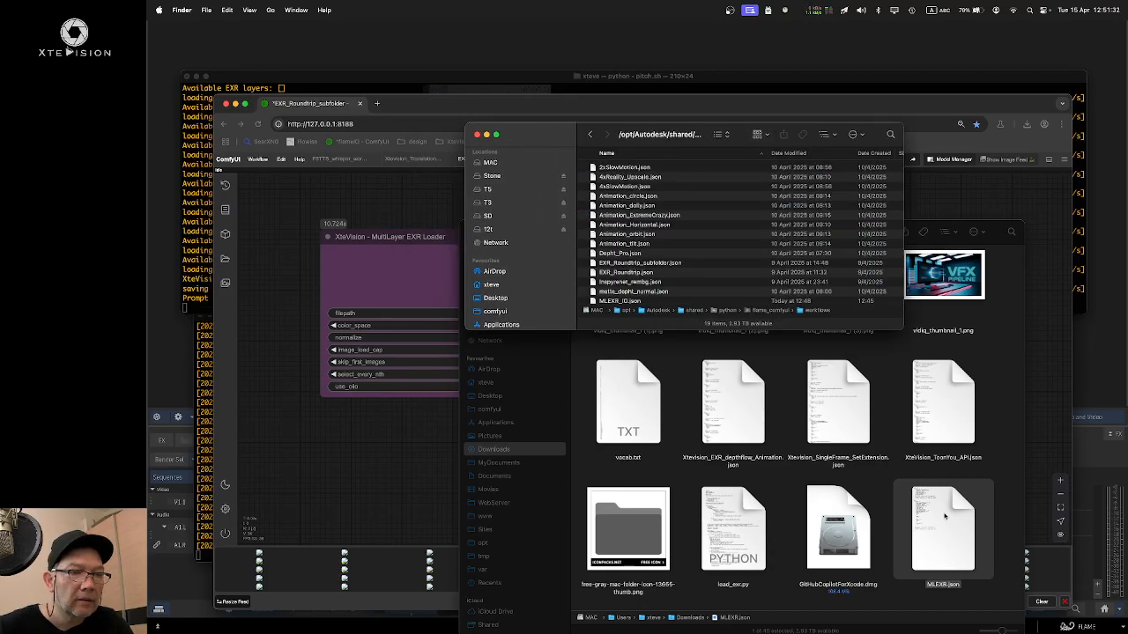
pyautogui.moveTo(945, 516); pyautogui.dragTo(702, 230)
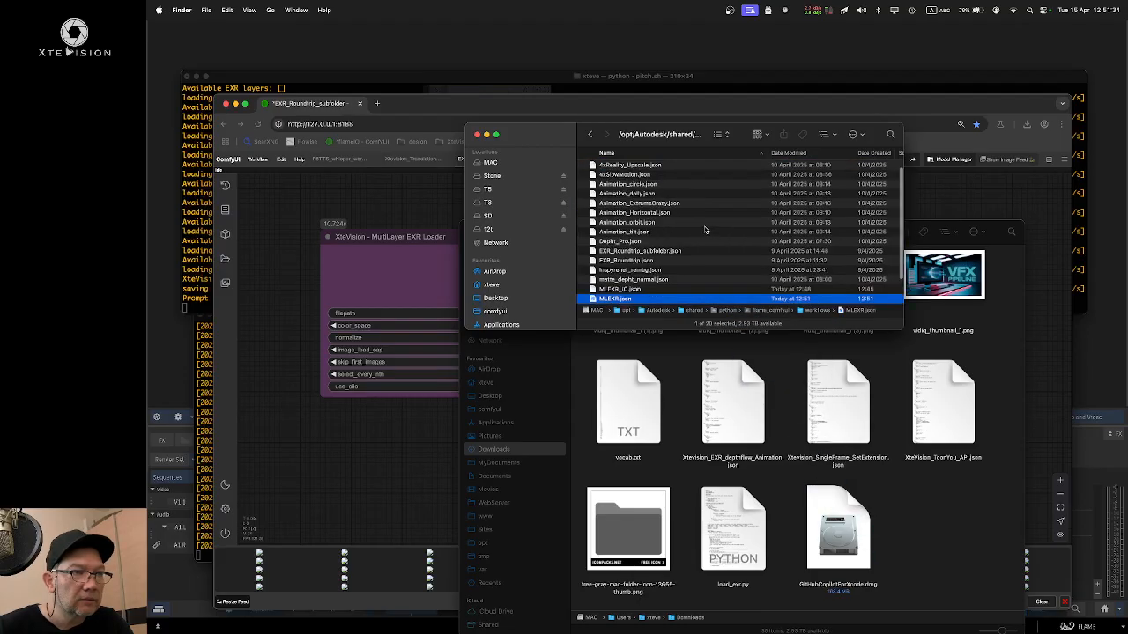
# Step: Delete the older MLEXR_IO.json from the workflows folder and check the remaining workflow files
pyautogui.click(657, 290)
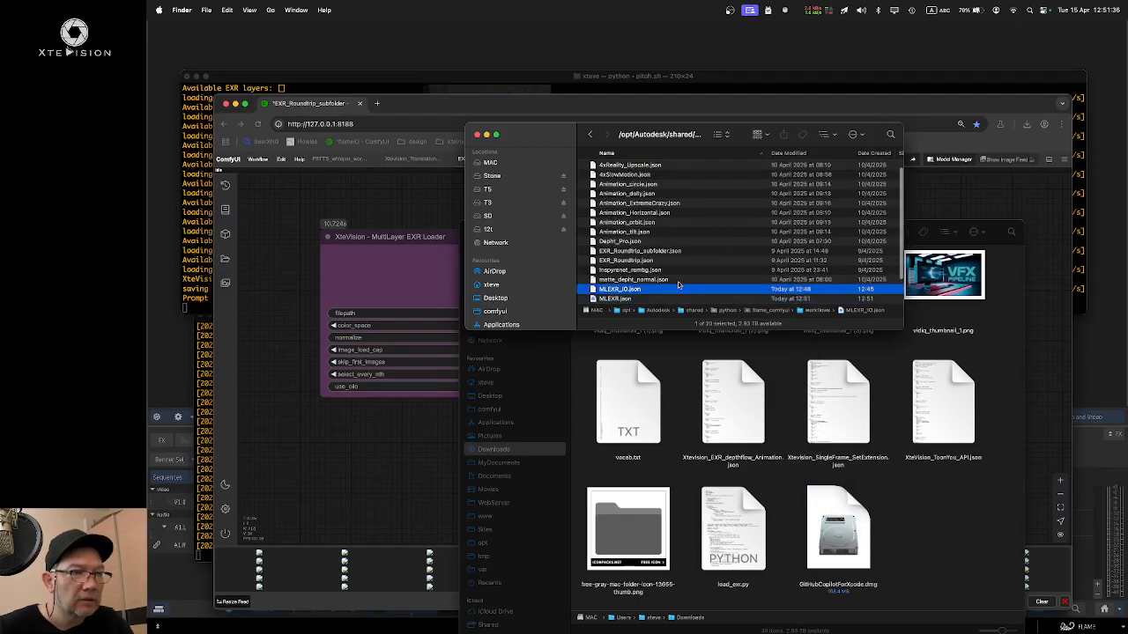
pyautogui.press('super+BackSpace')
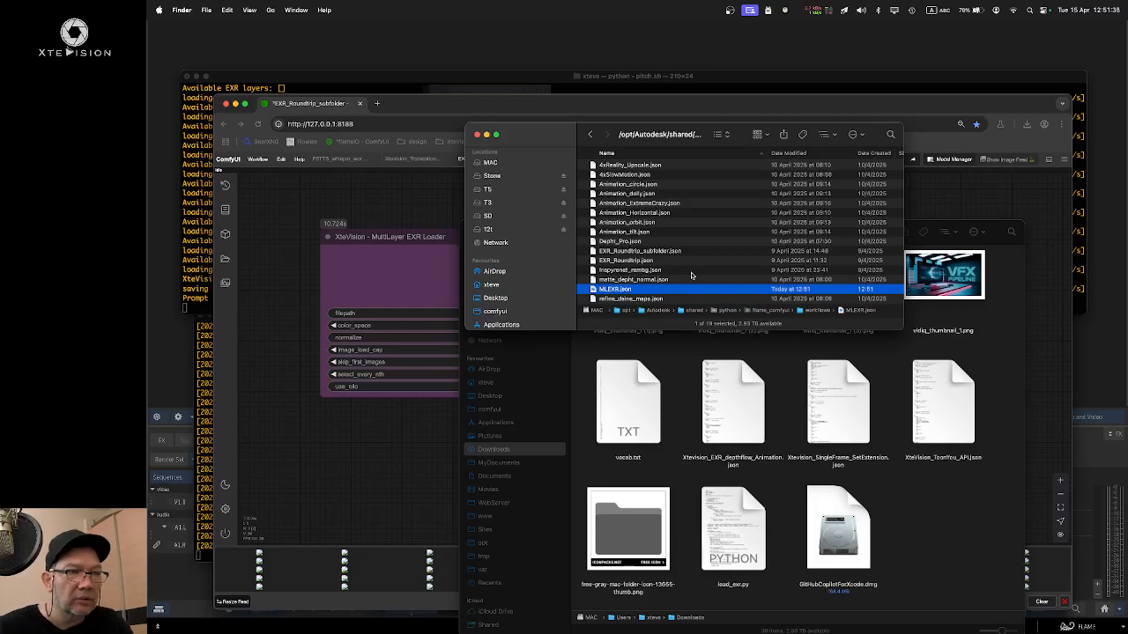
pyautogui.scroll(-3, 737, 247)
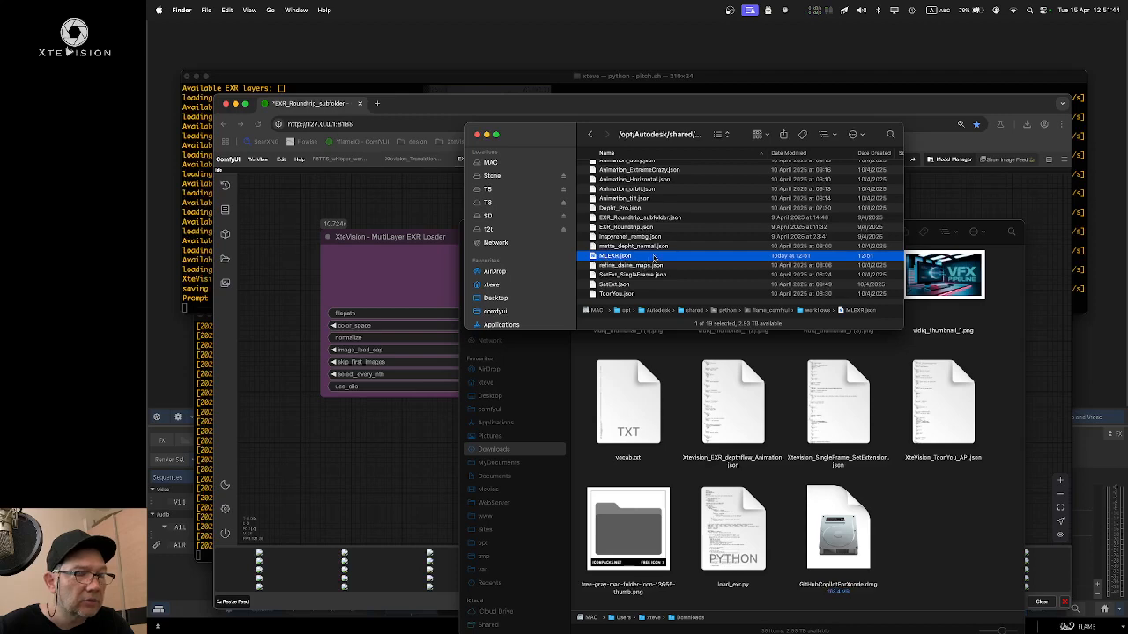
# Step: Switch to the ComfyUI server's Terminal, stop the server, clear the output, and restart it with ./pitch.sh
pyautogui.click(435, 195)
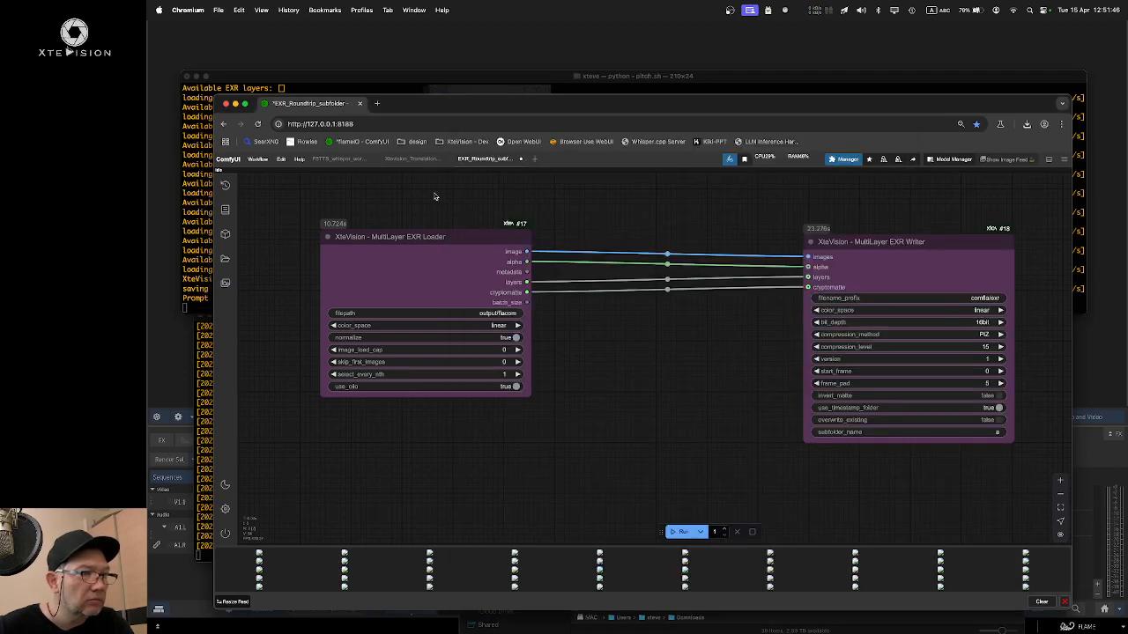
pyautogui.click(561, 82)
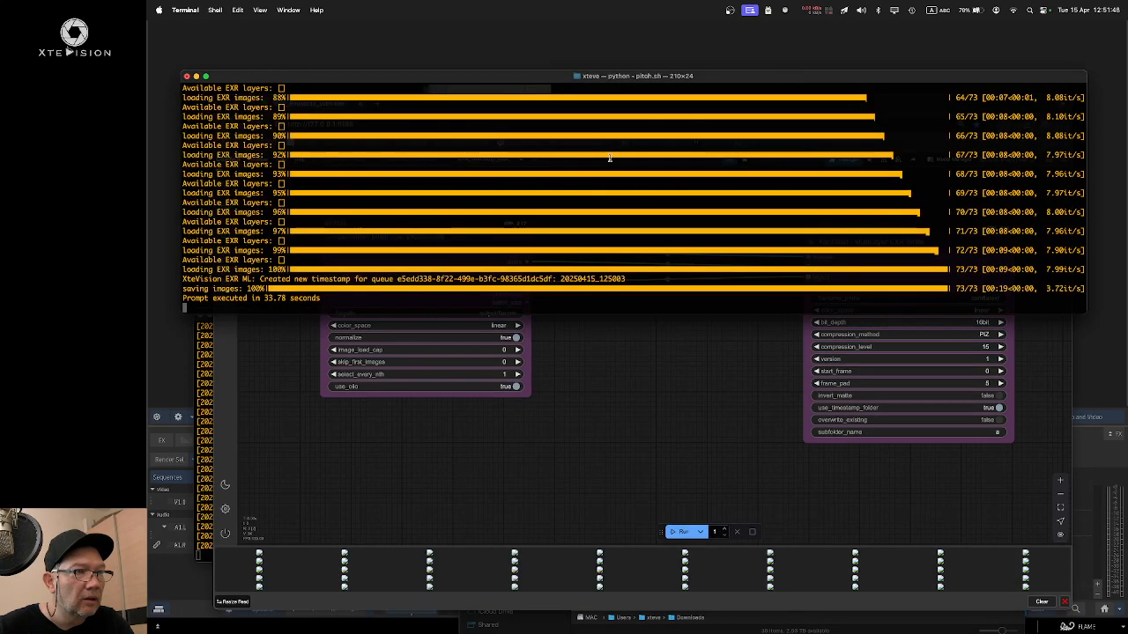
pyautogui.hotkey('ctrl', 'c')
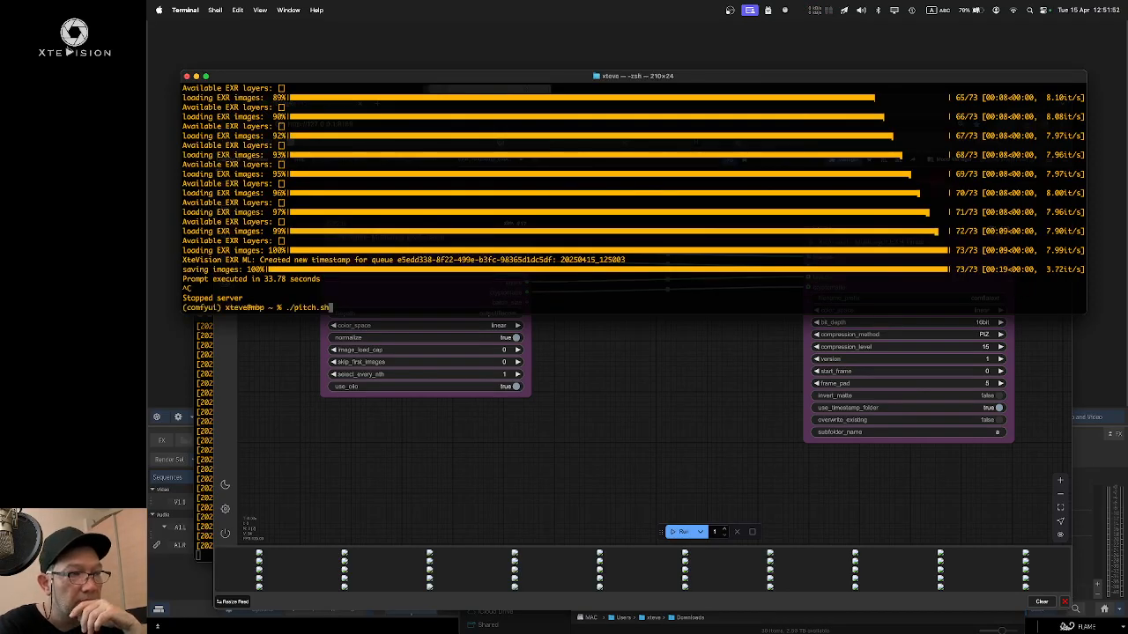
pyautogui.write('c')
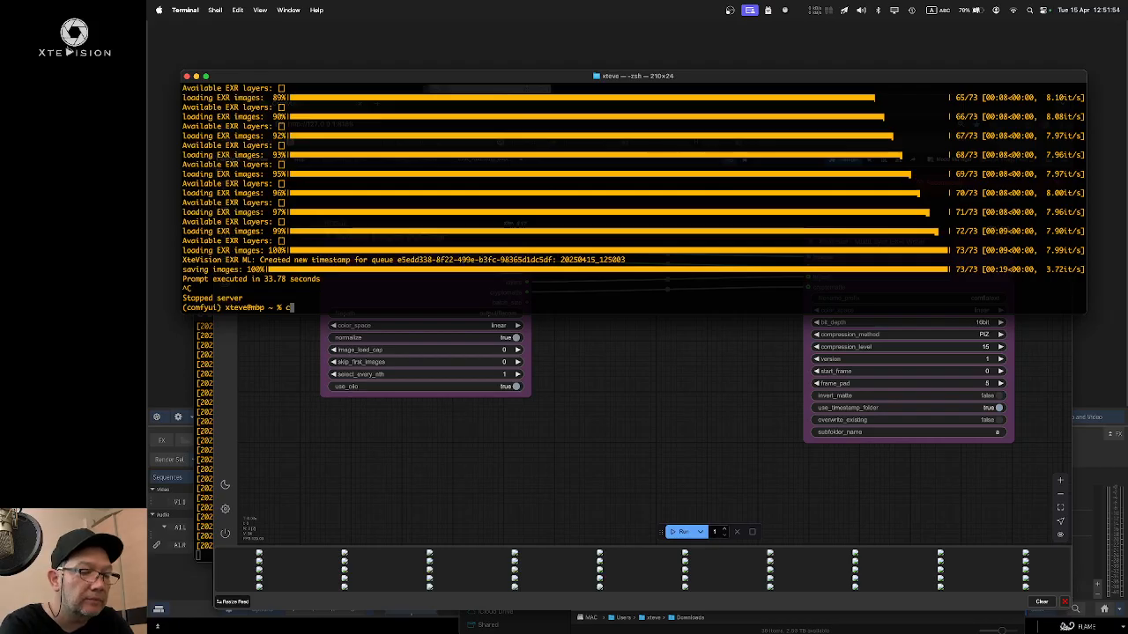
pyautogui.write('clear')
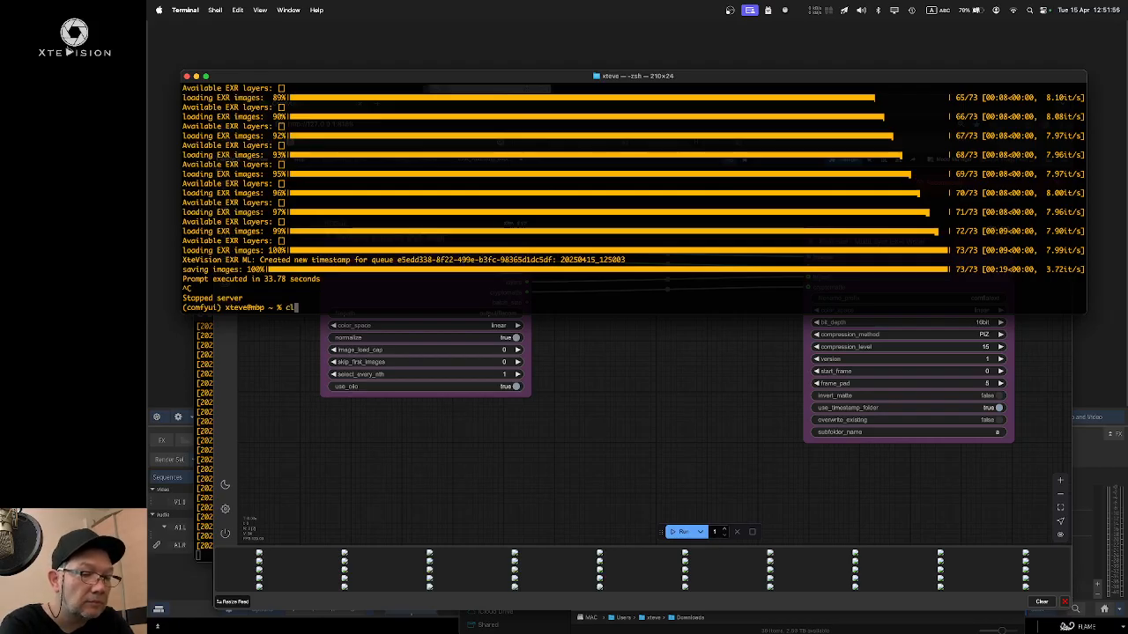
pyautogui.press('Return')
pyautogui.write('./pitch.sh')
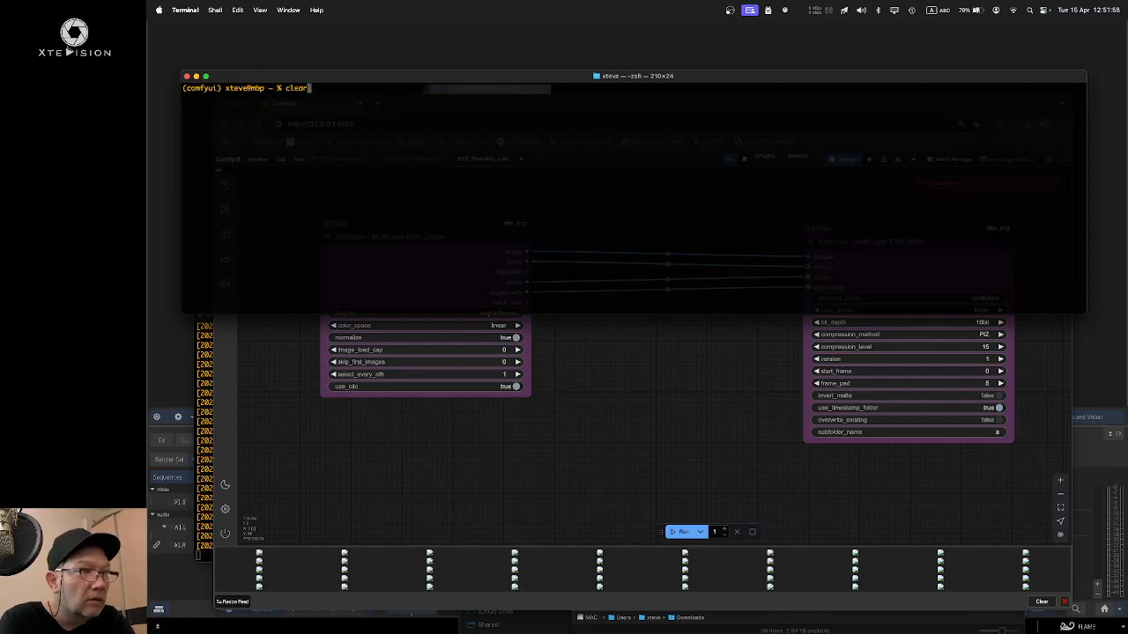
pyautogui.press('Return')
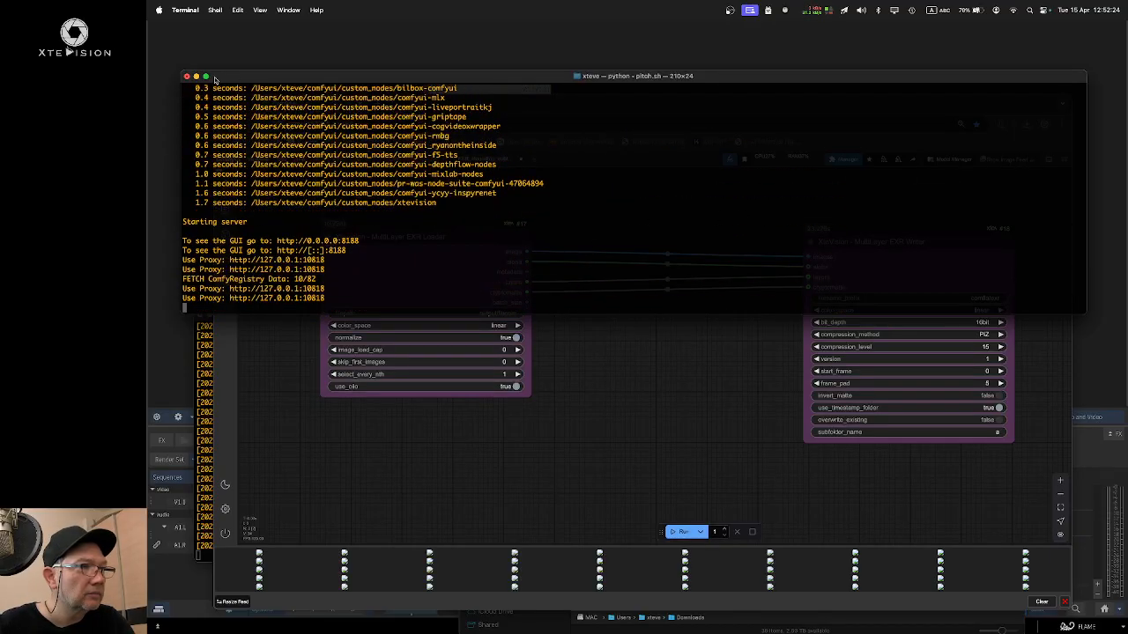
# Step: Check the flame_comfyui_final.log output in the second Terminal window for the timestamped subfolder search
pyautogui.click(710, 382)
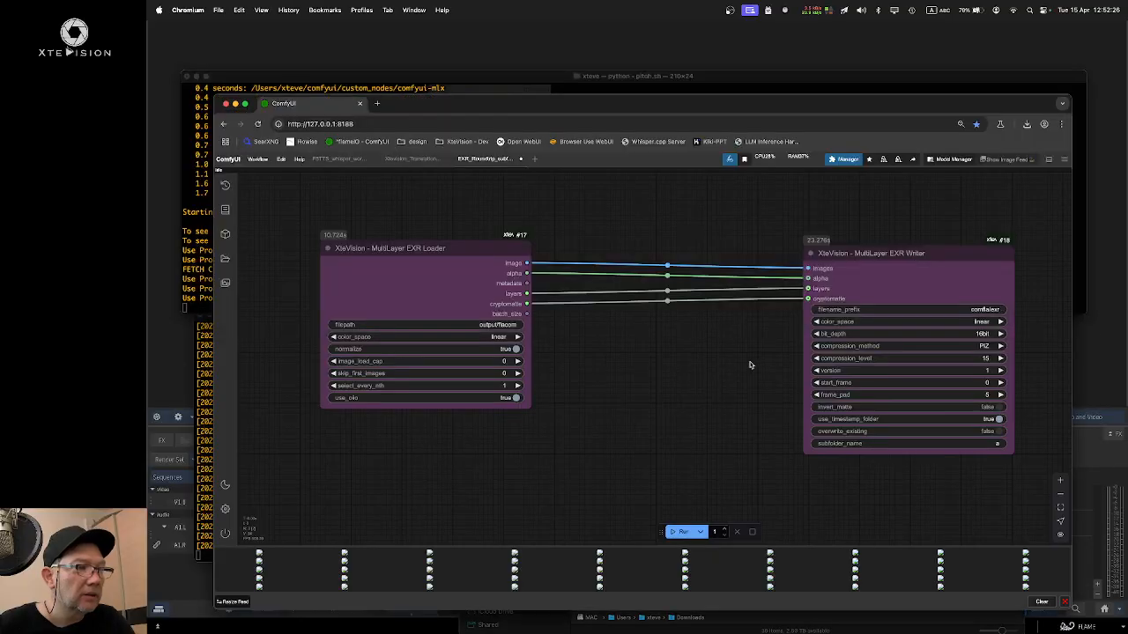
pyautogui.click(206, 392)
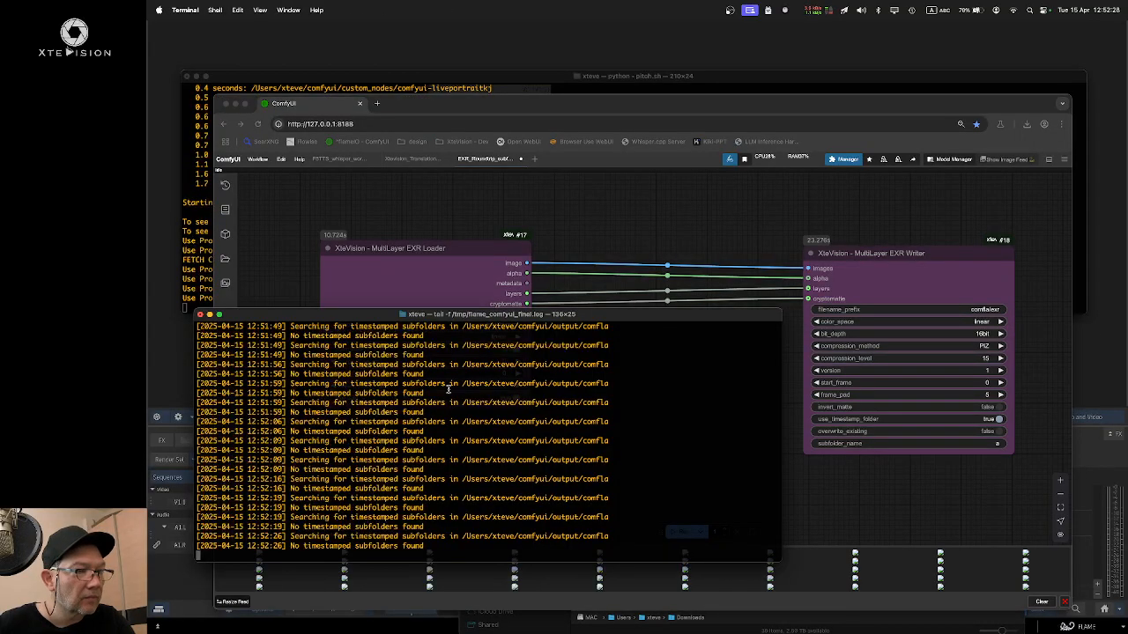
pyautogui.scroll(10, 448, 389)
pyautogui.scroll(-10, 447, 388)
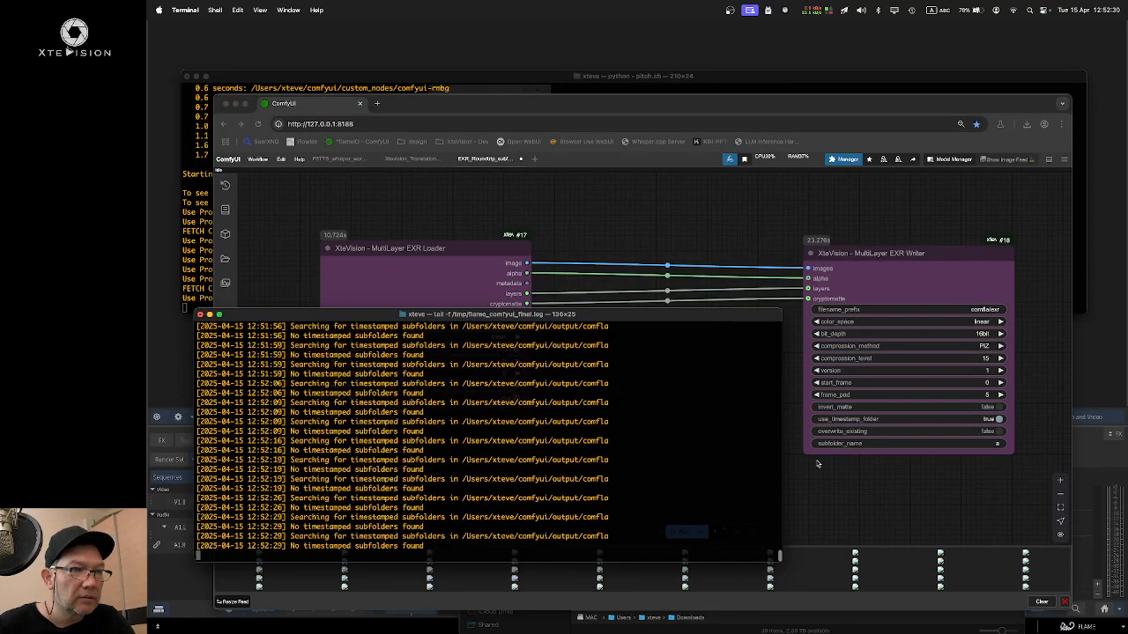
# Step: Close the ComfyUI browser tab, move the server Terminal clear of the log window, and switch to Flame
pyautogui.click(818, 463)
pyautogui.moveTo(601, 108); pyautogui.dragTo(606, 75)
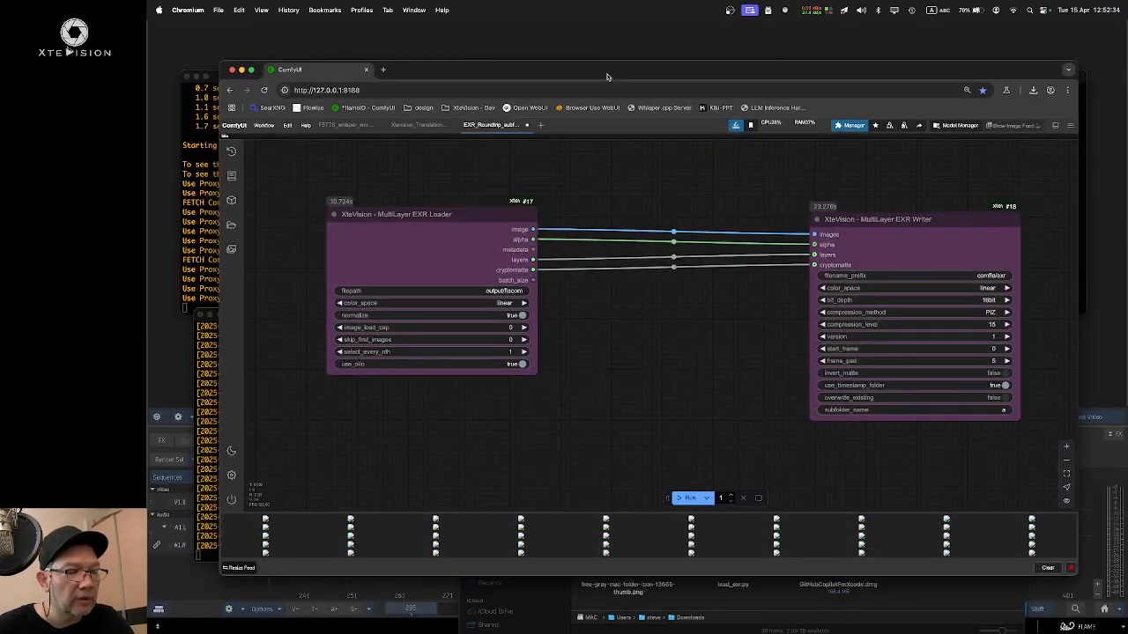
pyautogui.press('super+w')
pyautogui.click(677, 237)
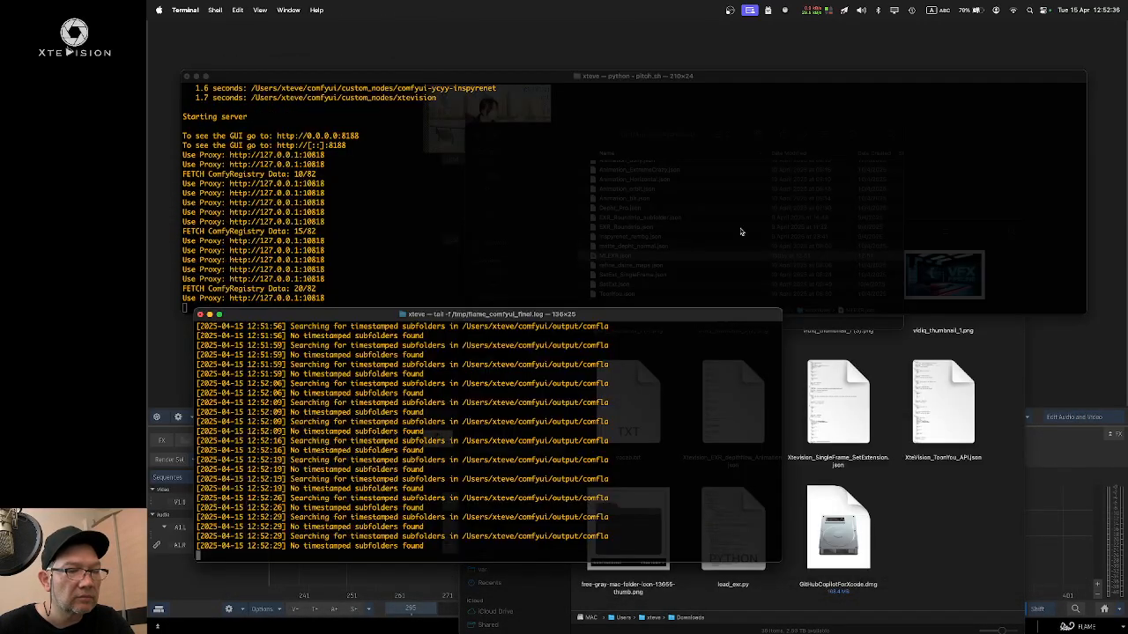
pyautogui.moveTo(772, 71); pyautogui.dragTo(782, 31)
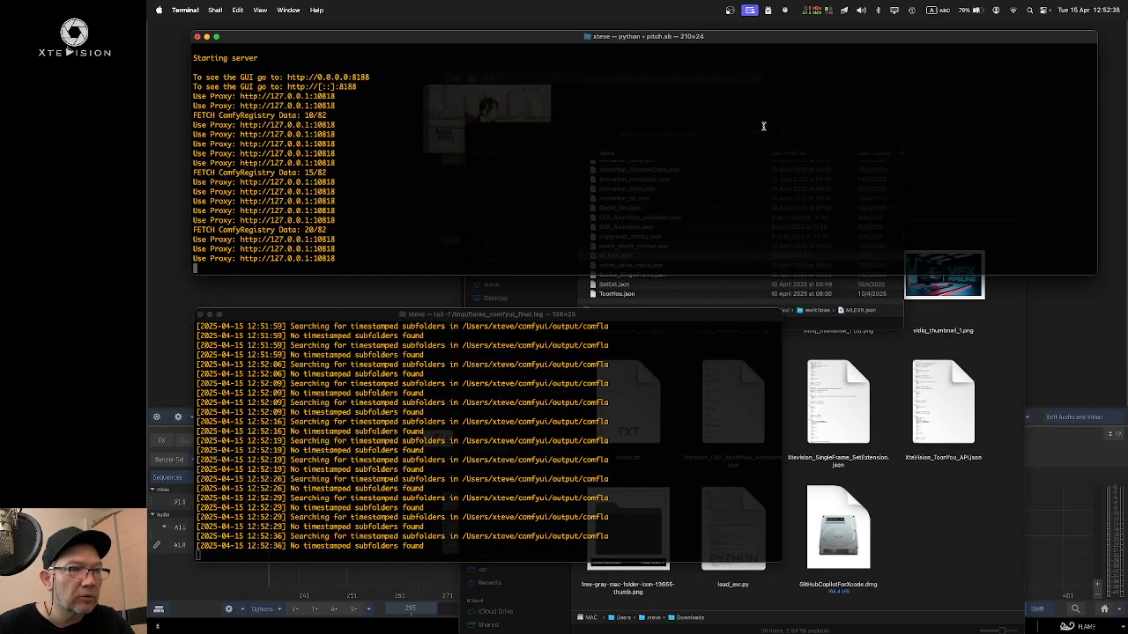
pyautogui.click(1047, 365)
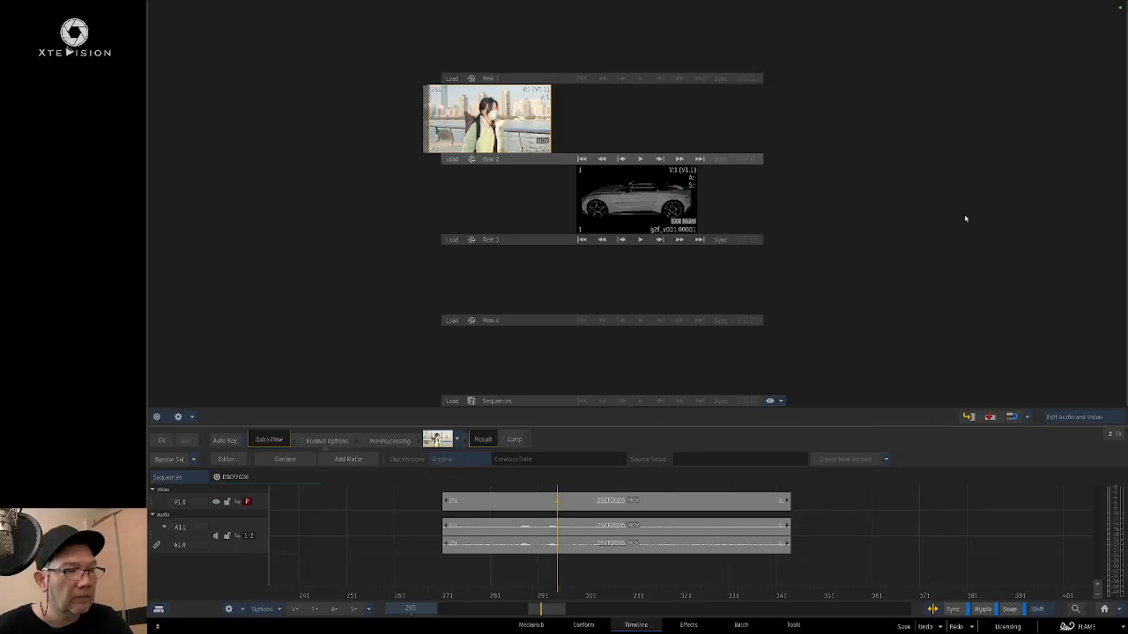
# Step: Switch to Finder, open the flacom output folder from the Desktop, and delete all of its exported EXR frames
pyautogui.press('super+Tab')
pyautogui.press('super+Tab')
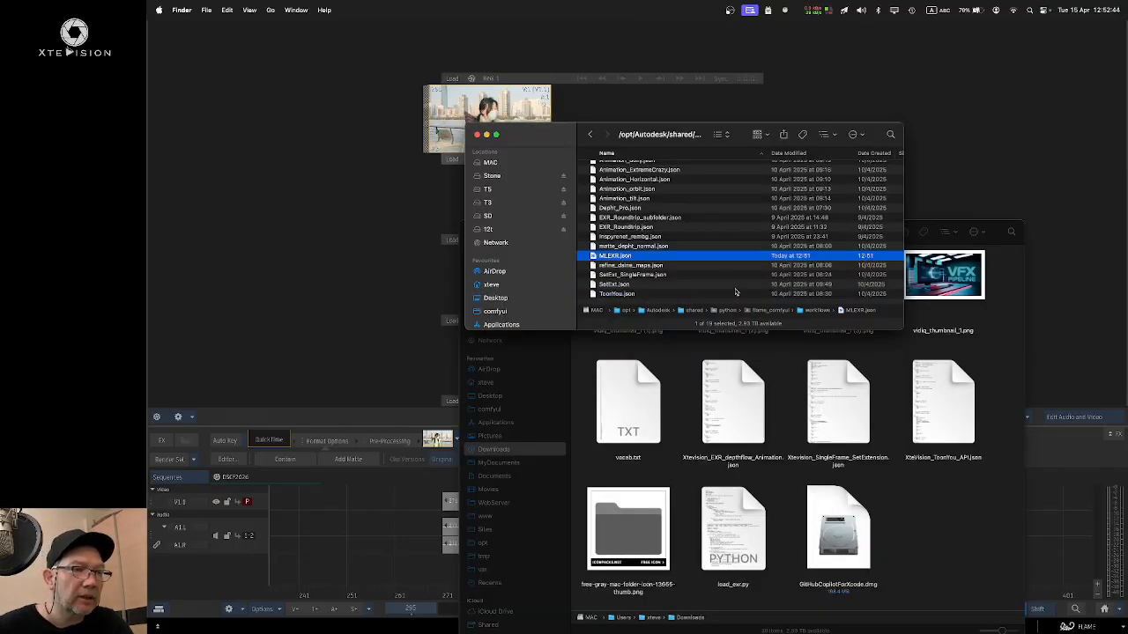
pyautogui.click(903, 480)
pyautogui.click(517, 410)
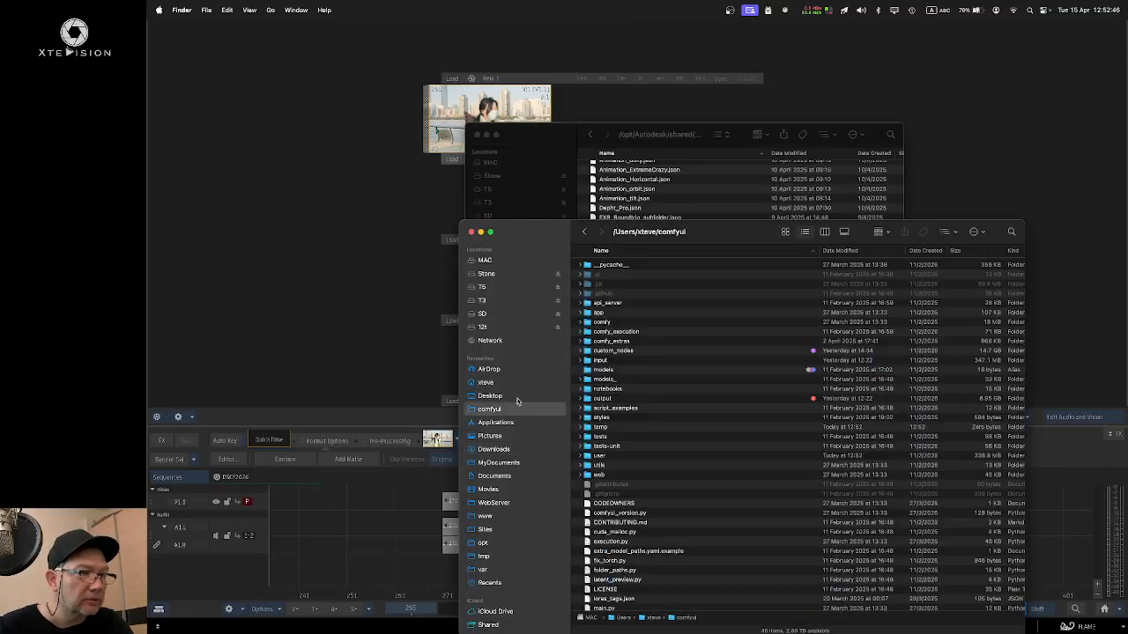
pyautogui.click(516, 397)
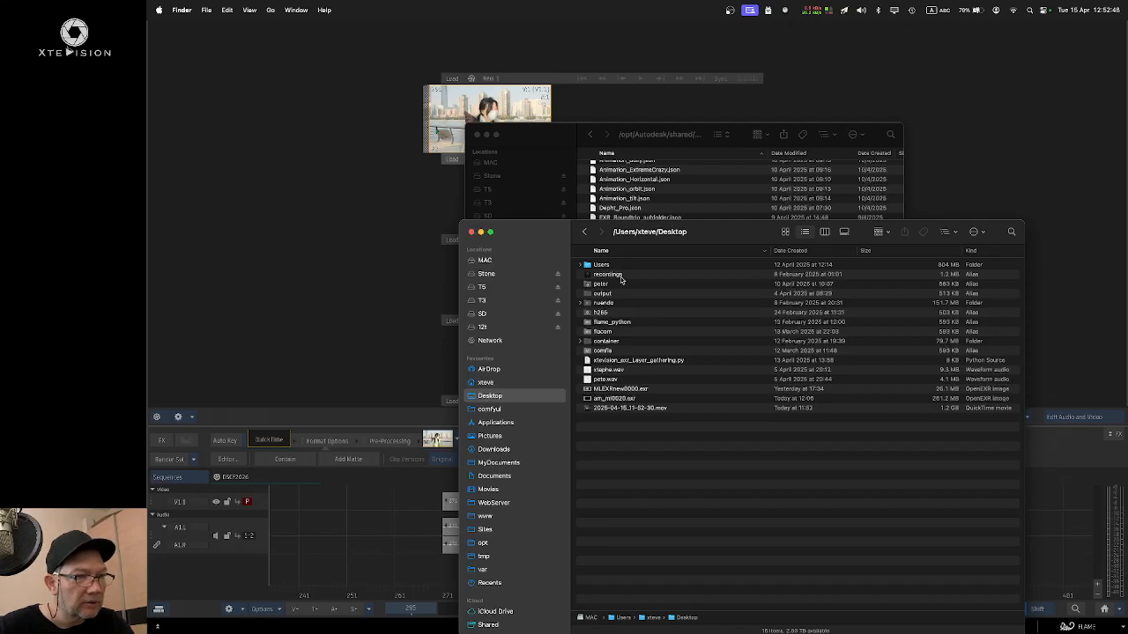
pyautogui.click(617, 332)
pyautogui.doubleClick(617, 333)
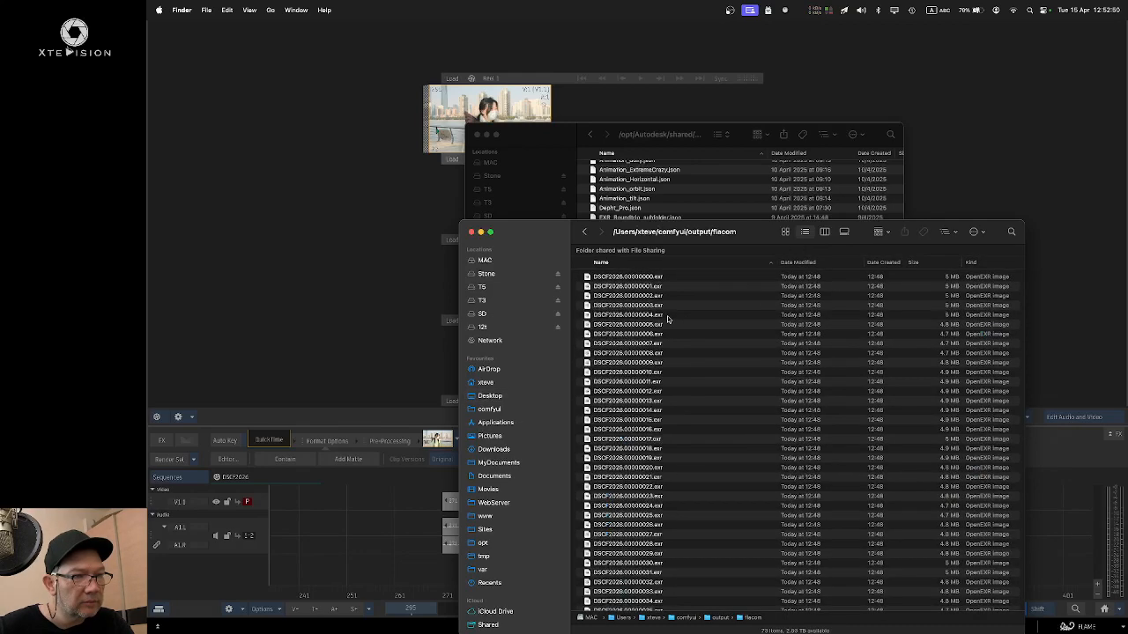
pyautogui.click(668, 319)
pyautogui.press('super+a')
pyautogui.press('super+BackSpace')
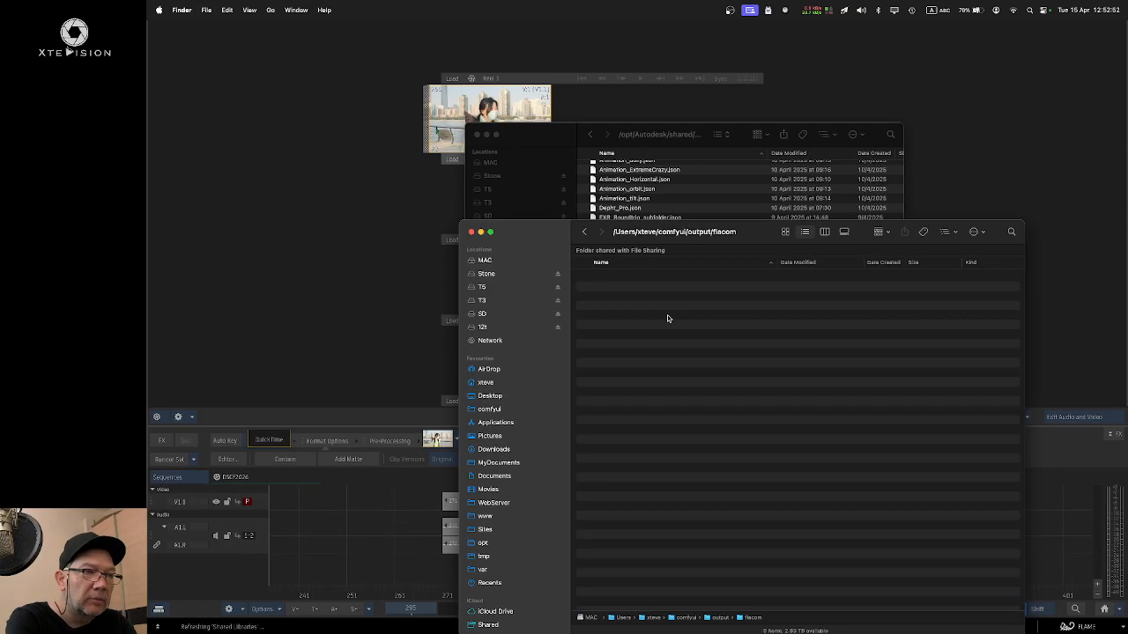
# Step: Check the comfla output folder for leftover files, and close both Finder windows to return to Flame
pyautogui.click(586, 234)
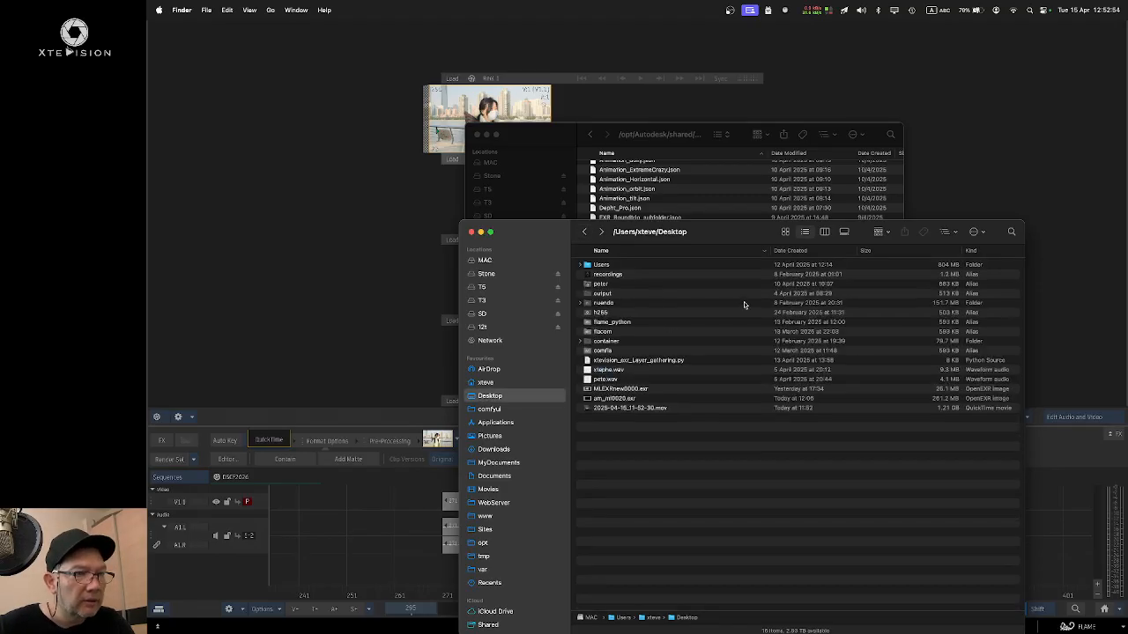
pyautogui.doubleClick(617, 350)
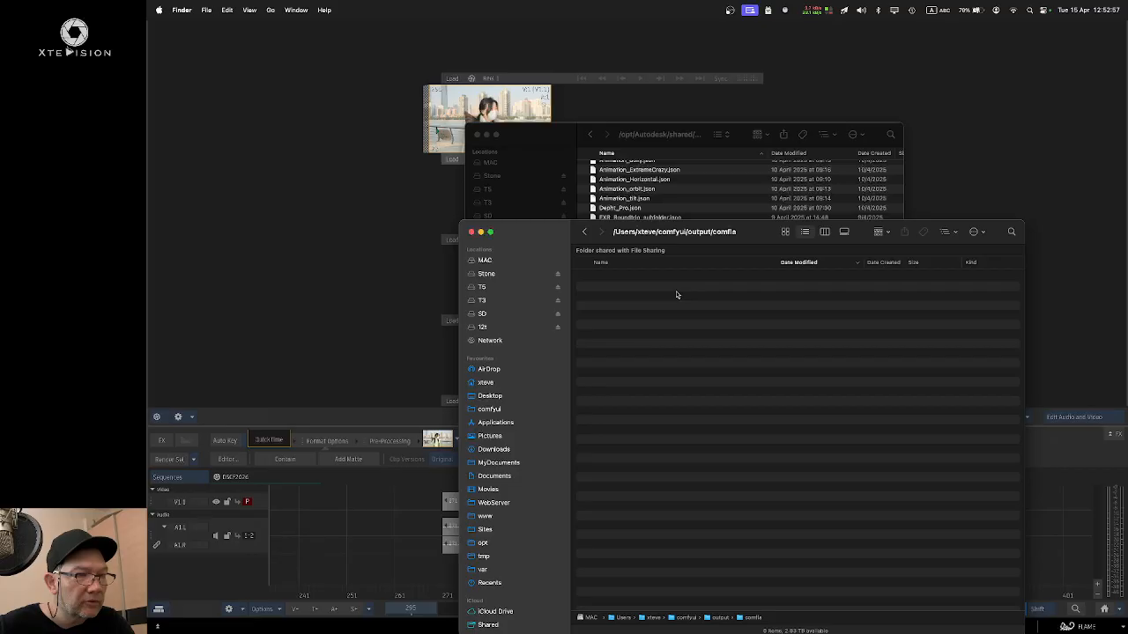
pyautogui.click(586, 233)
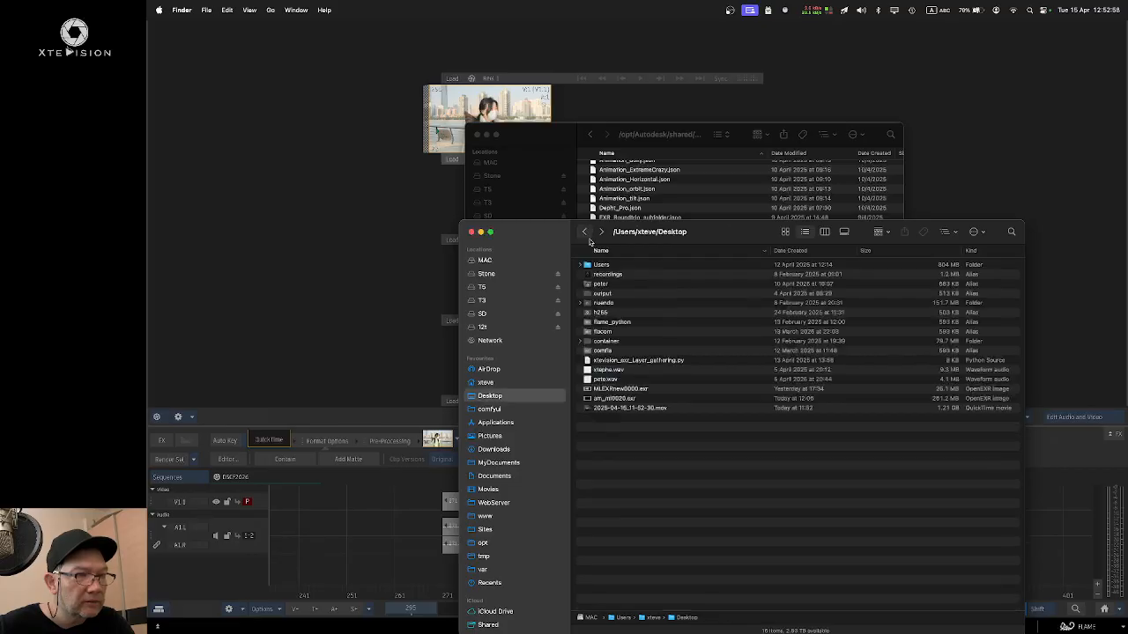
pyautogui.click(473, 232)
pyautogui.press('super+w')
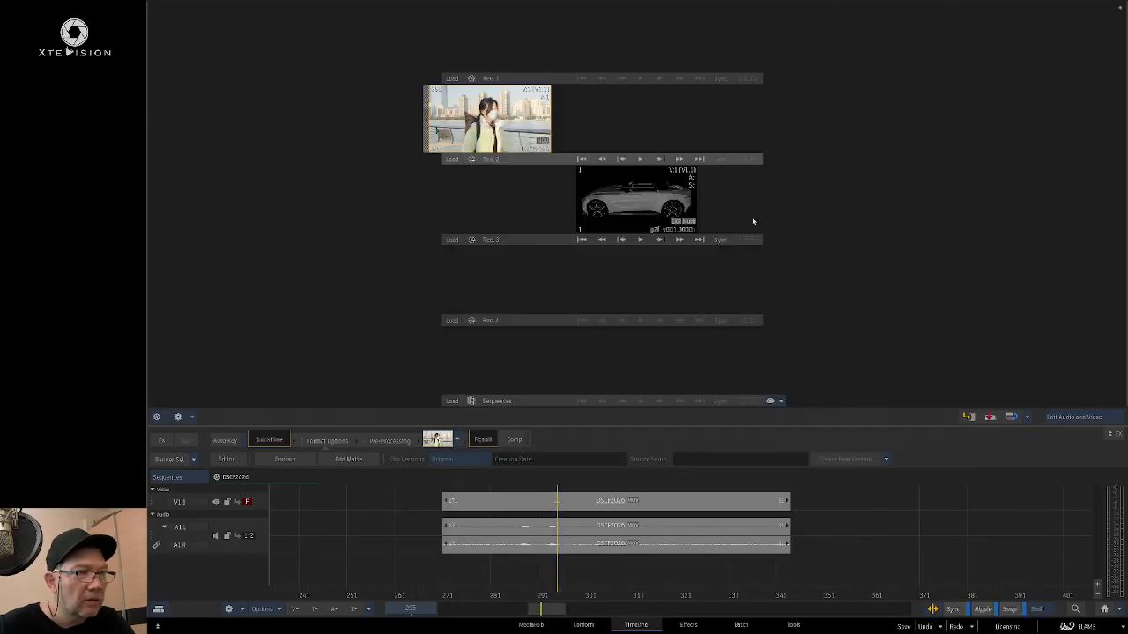
pyautogui.click(1095, 615)
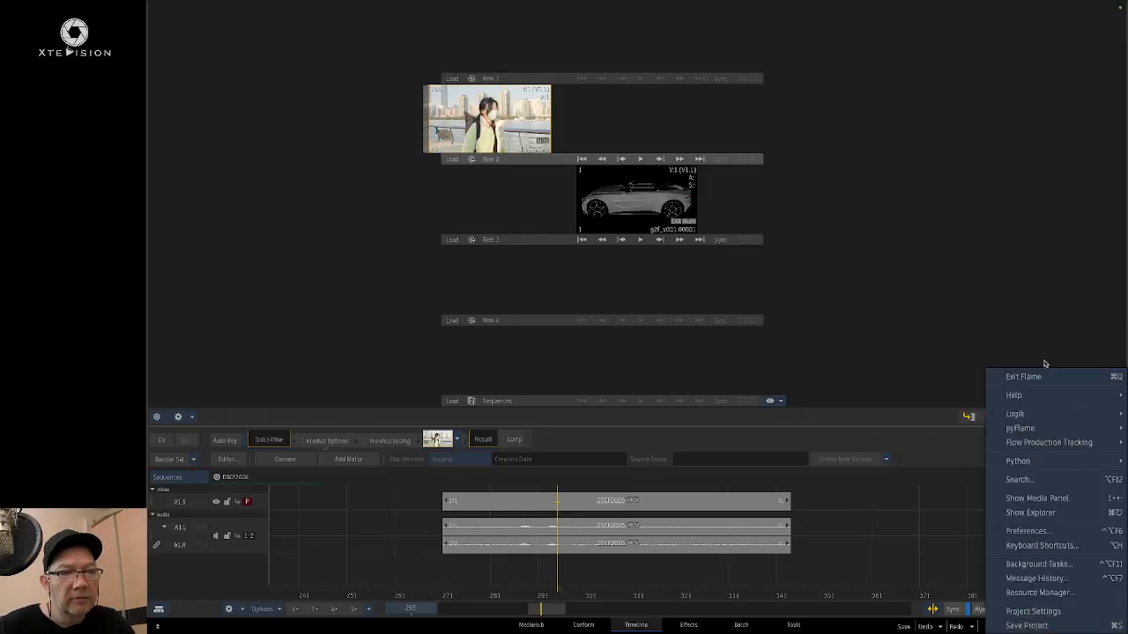
pyautogui.moveTo(1037, 468)
pyautogui.click(947, 476)
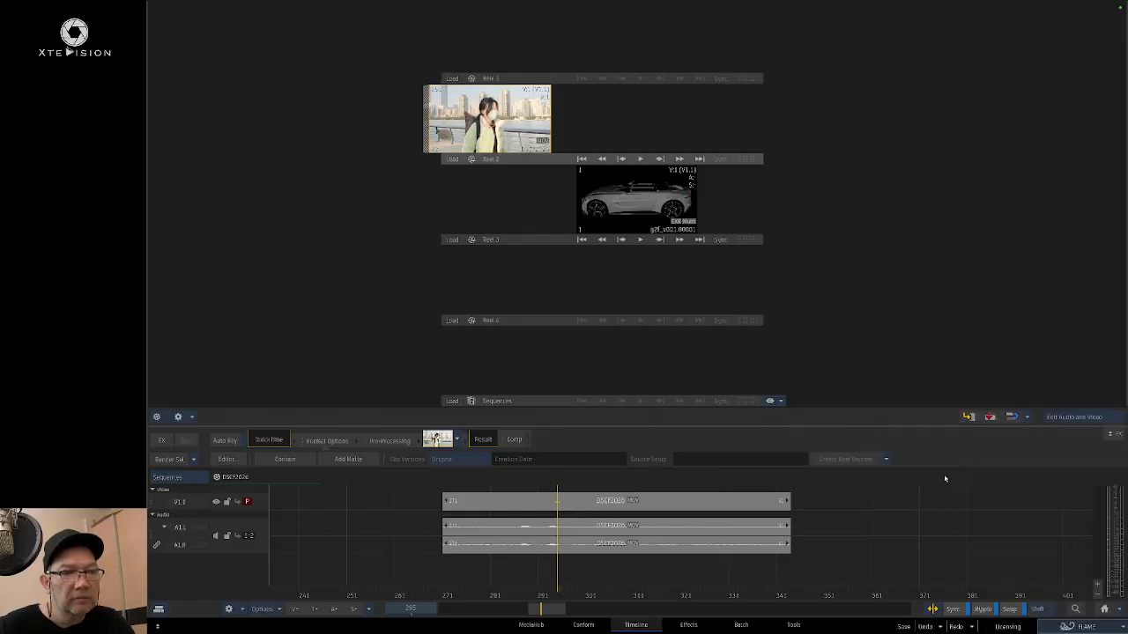
# Step: Send the DSCF2026 clip to ComfyUI's EXR processing with the MLEXR workflow and the filepath output/flacom
pyautogui.rightClick(481, 117)
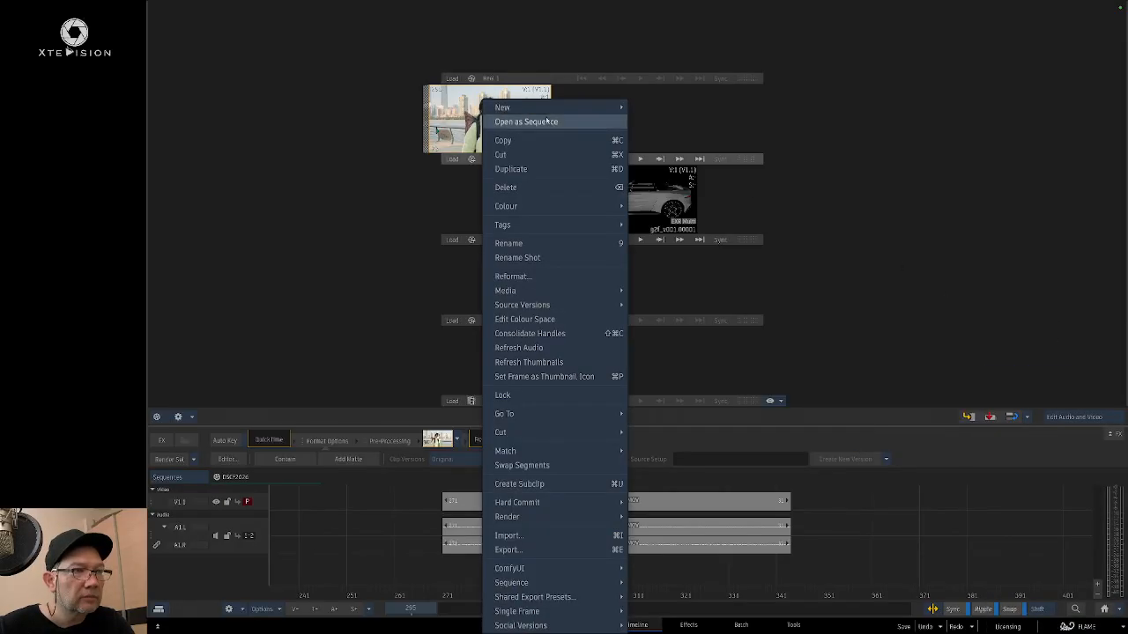
pyautogui.moveTo(566, 568)
pyautogui.click(673, 568)
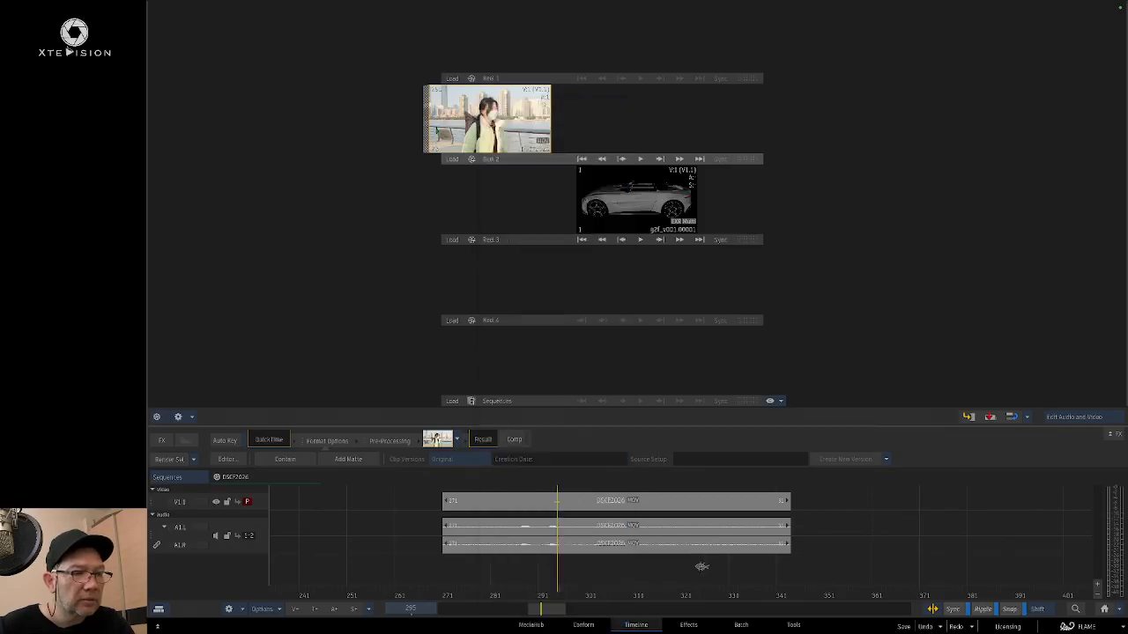
pyautogui.click(602, 298)
pyautogui.click(555, 461)
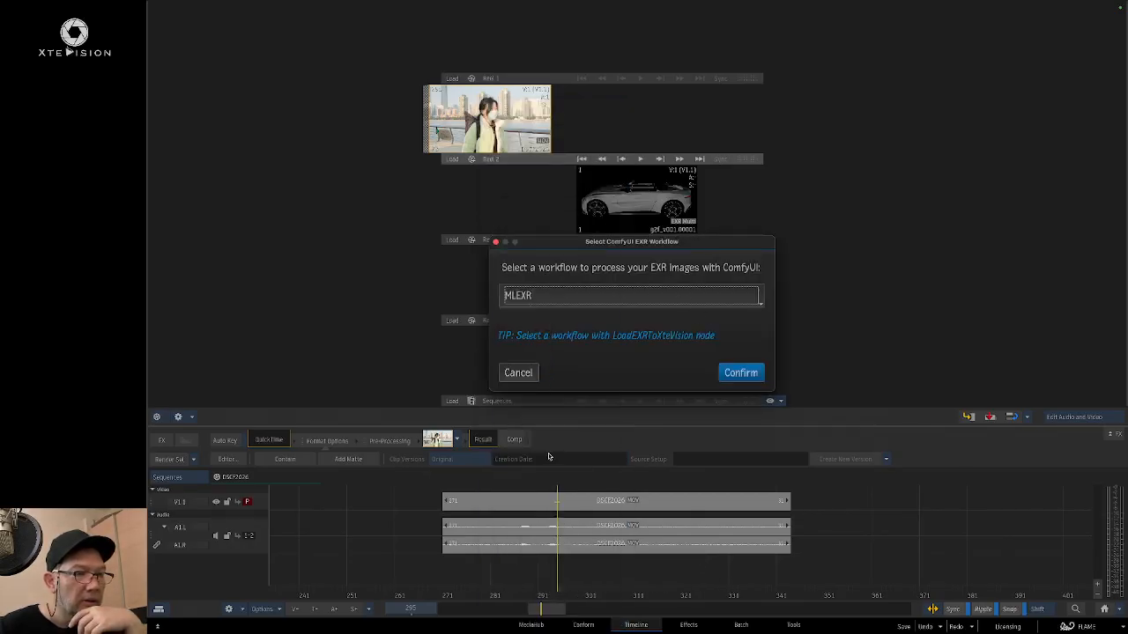
pyautogui.click(756, 380)
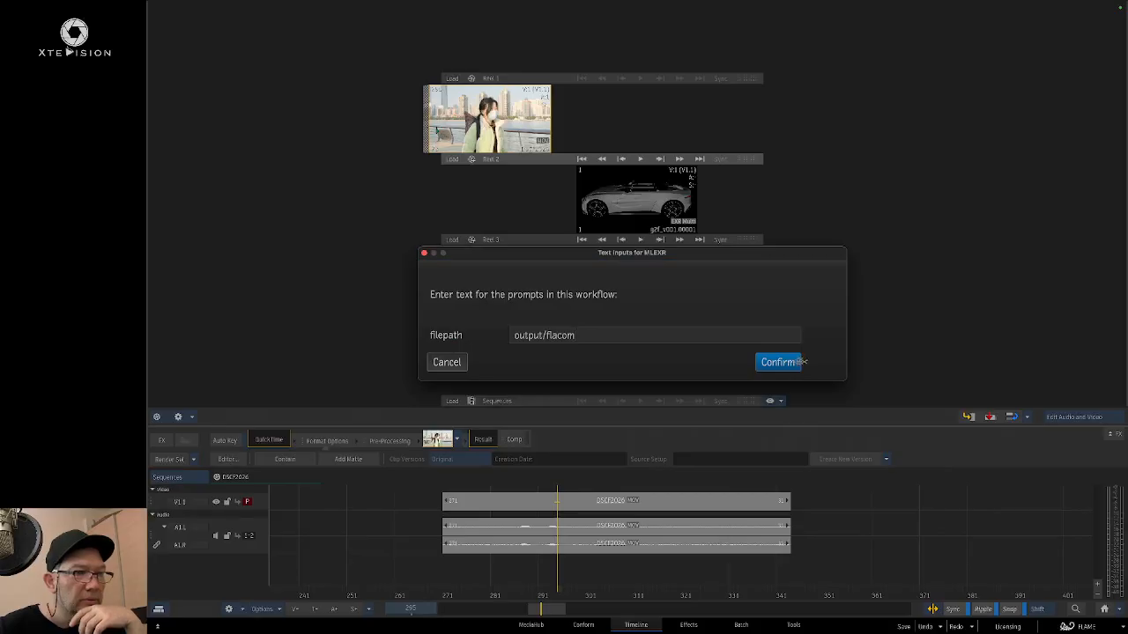
pyautogui.click(781, 360)
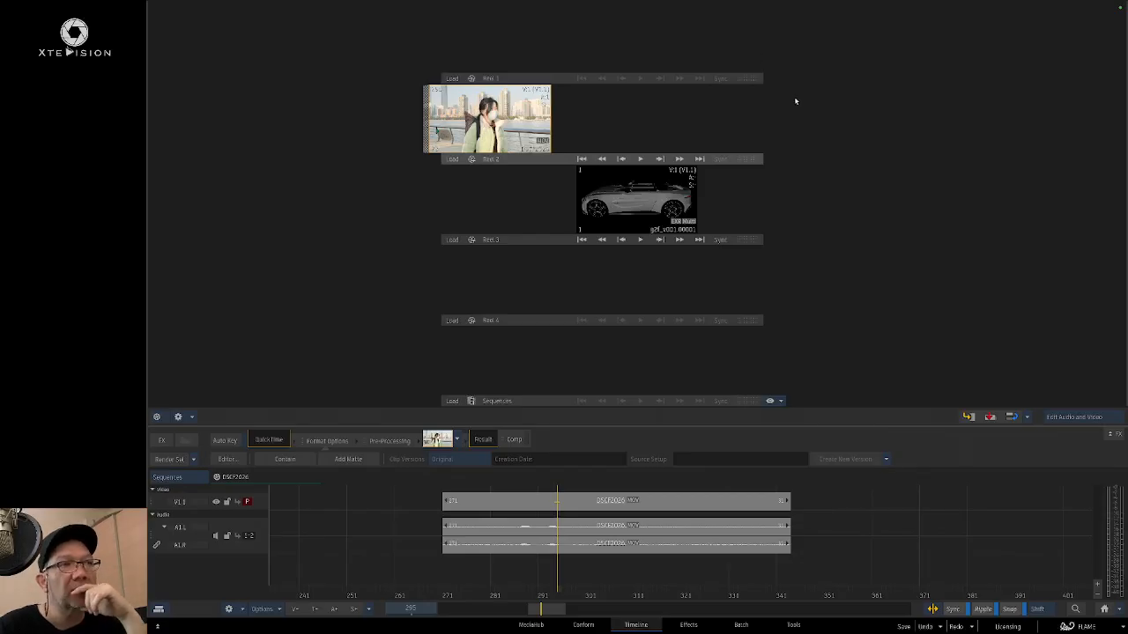
# Step: Switch to Finder, open the comfla output folder from the Desktop to check for results, and move the window aside
pyautogui.press('super+Tab')
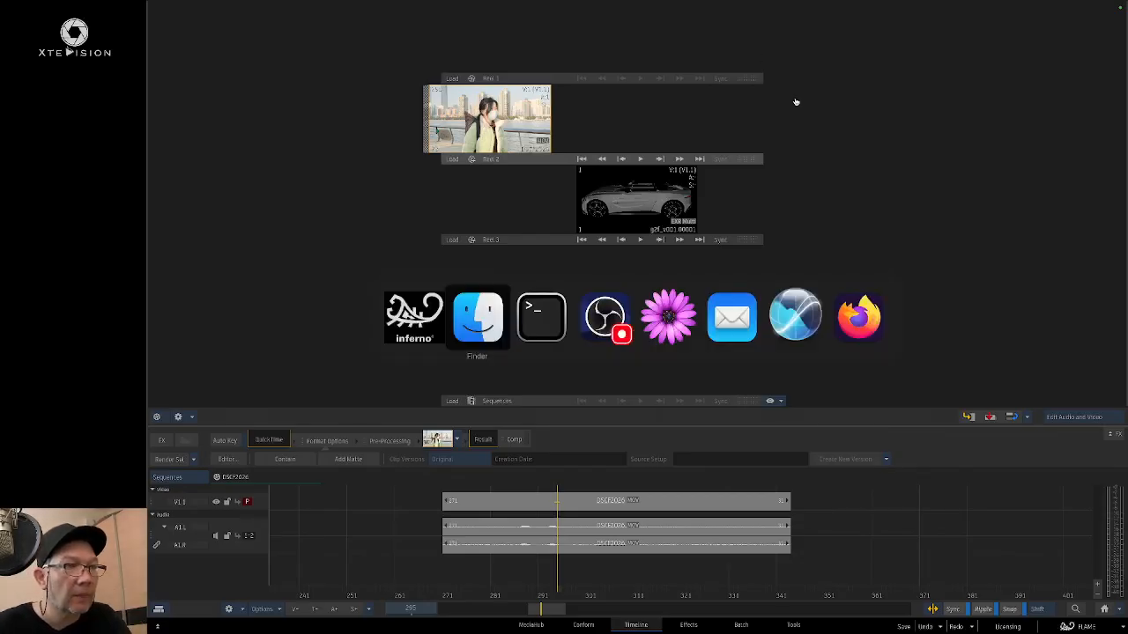
pyautogui.moveTo(684, 131); pyautogui.dragTo(738, 170)
pyautogui.click(581, 334)
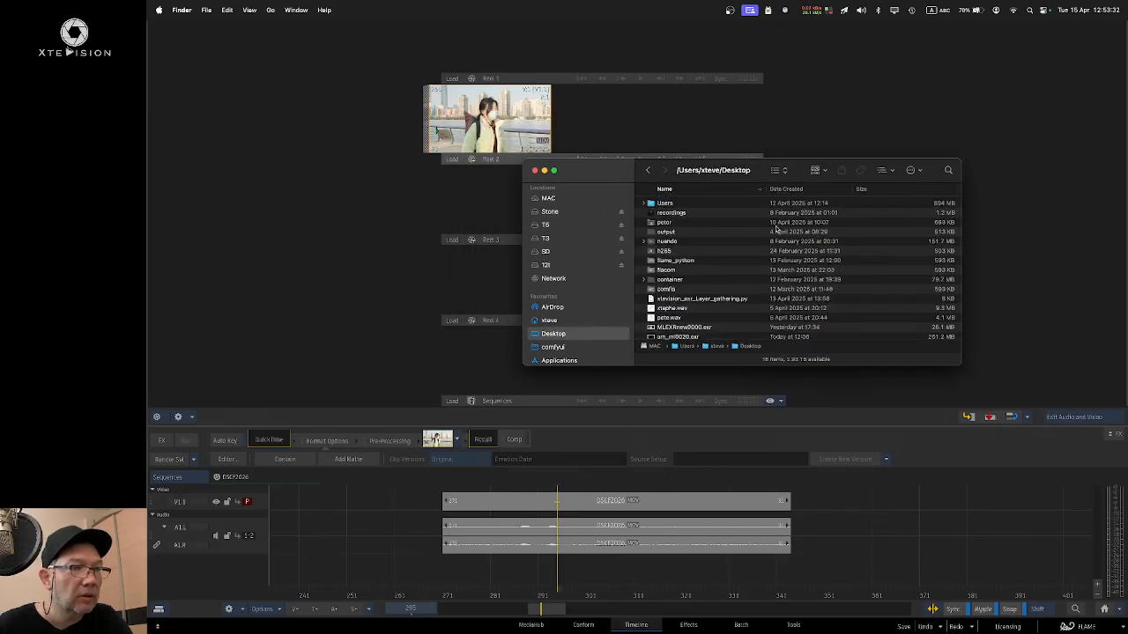
pyautogui.scroll(-1, 713, 238)
pyautogui.doubleClick(692, 275)
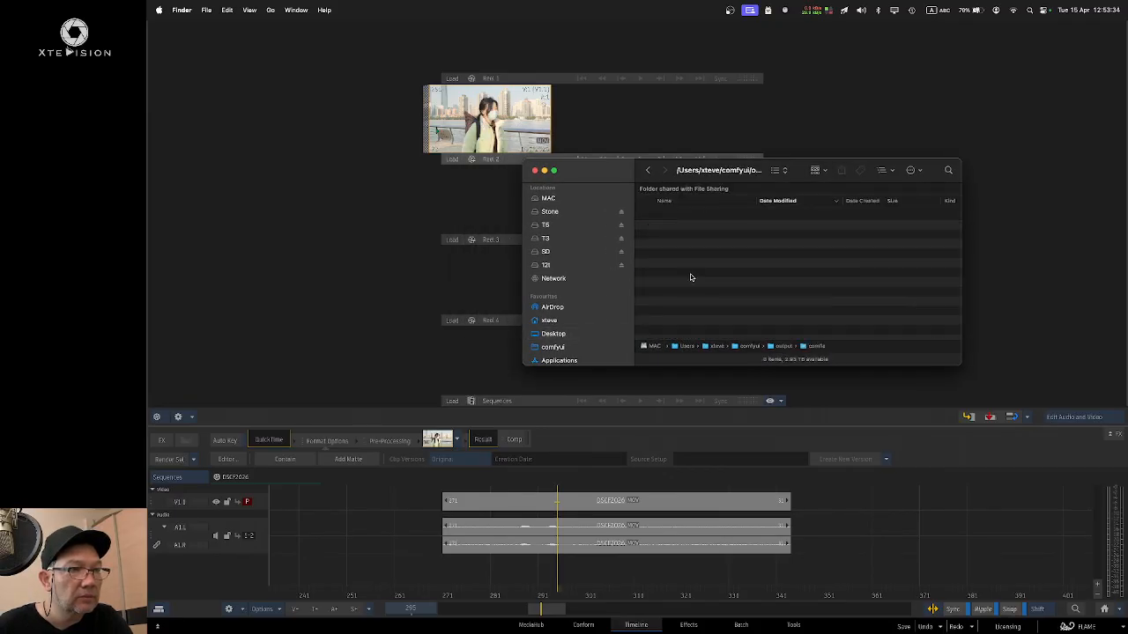
pyautogui.moveTo(718, 180); pyautogui.dragTo(812, 197)
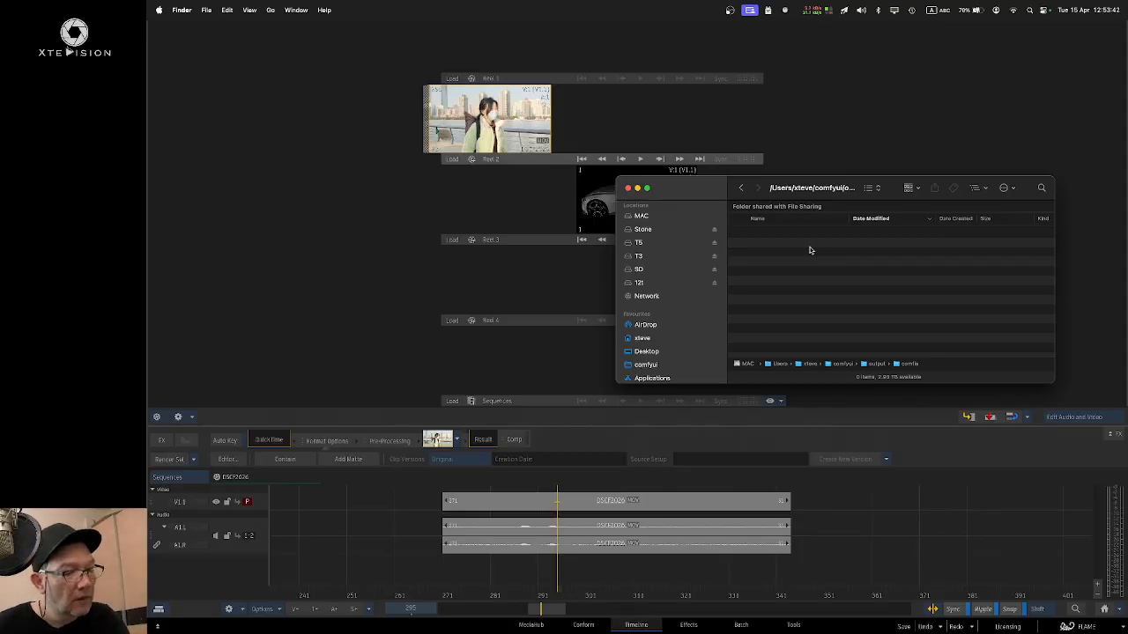
# Step: Switch to Terminal and examine the ComfyUI server's startup output for custom node loading and any sign of the submitted job
pyautogui.press('super+Tab')
pyautogui.press('super+Tab')
pyautogui.scroll(5, 569, 194)
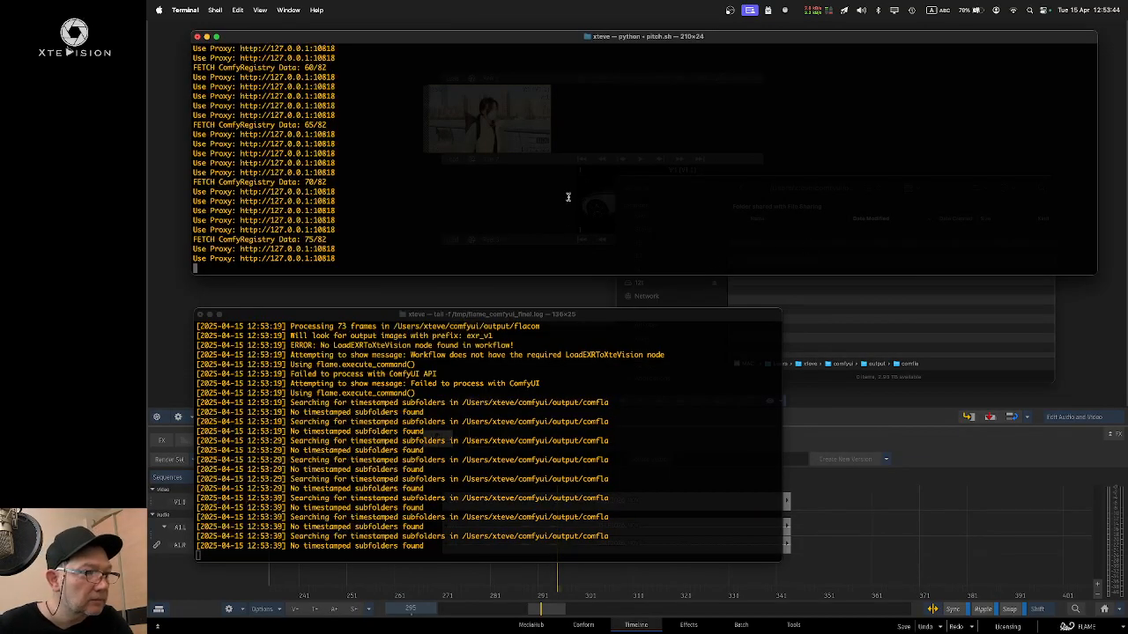
pyautogui.scroll(10, 454, 193)
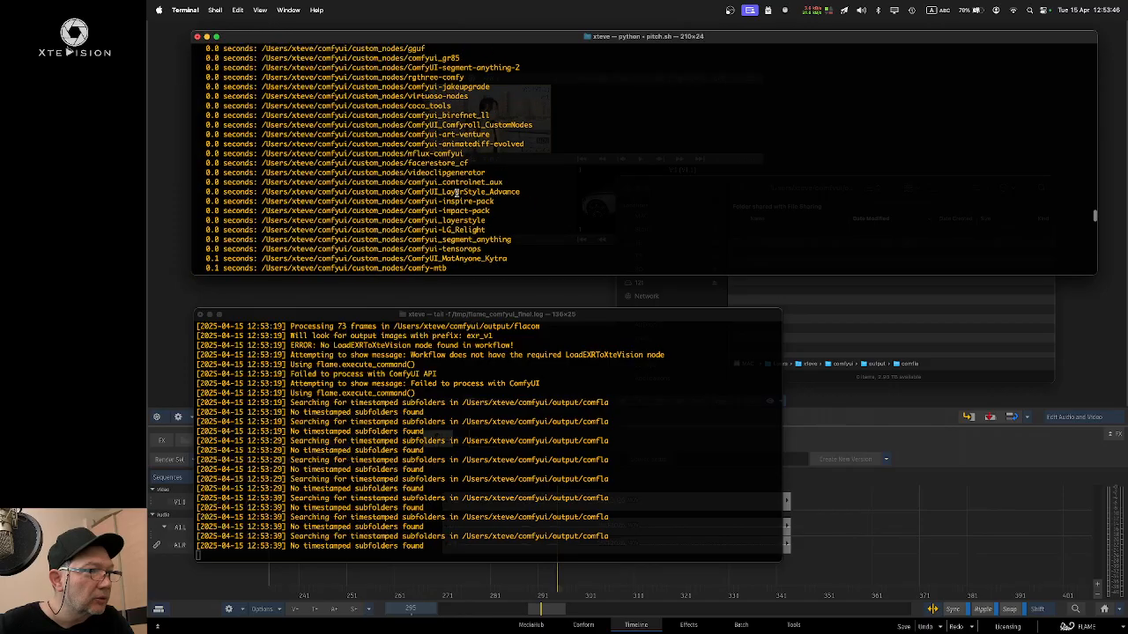
pyautogui.scroll(-15, 450, 204)
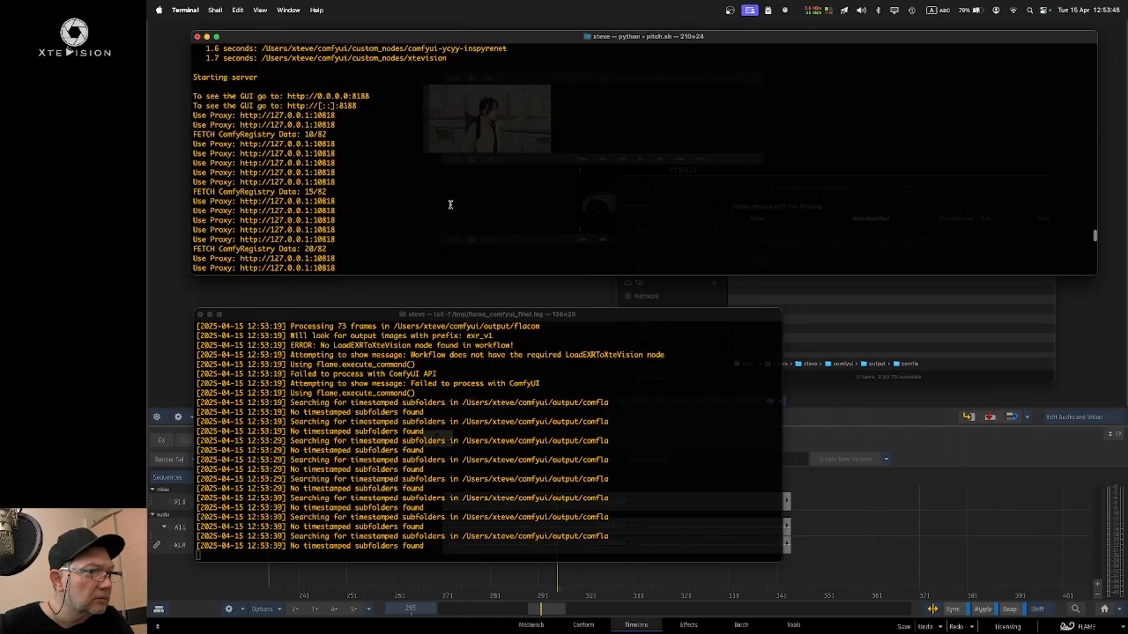
pyautogui.scroll(-8, 449, 205)
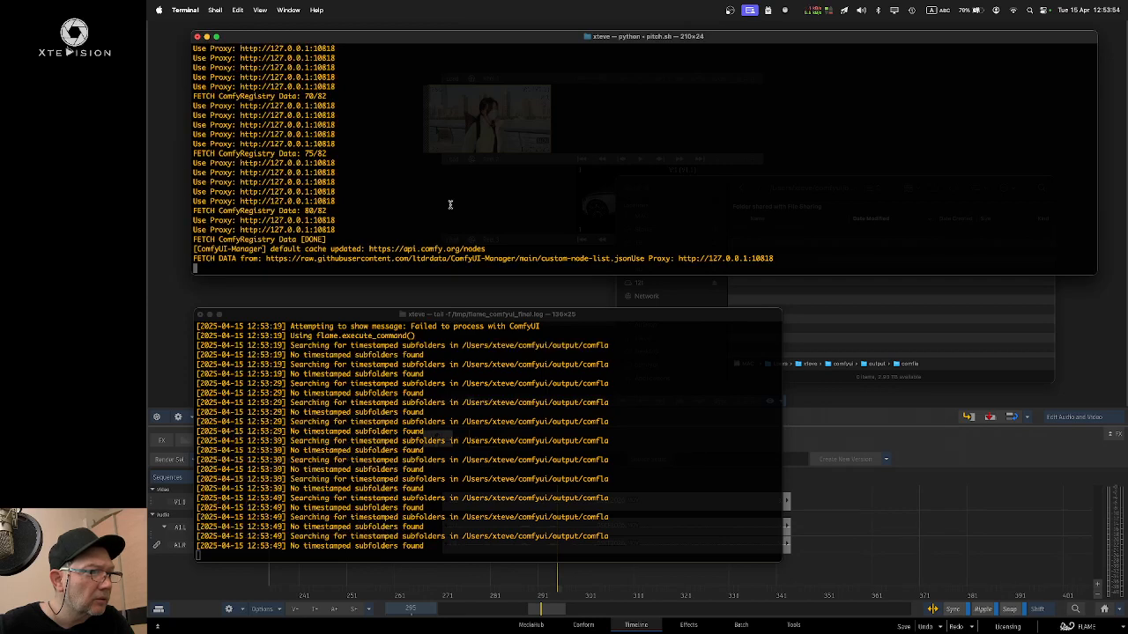
pyautogui.click(569, 483)
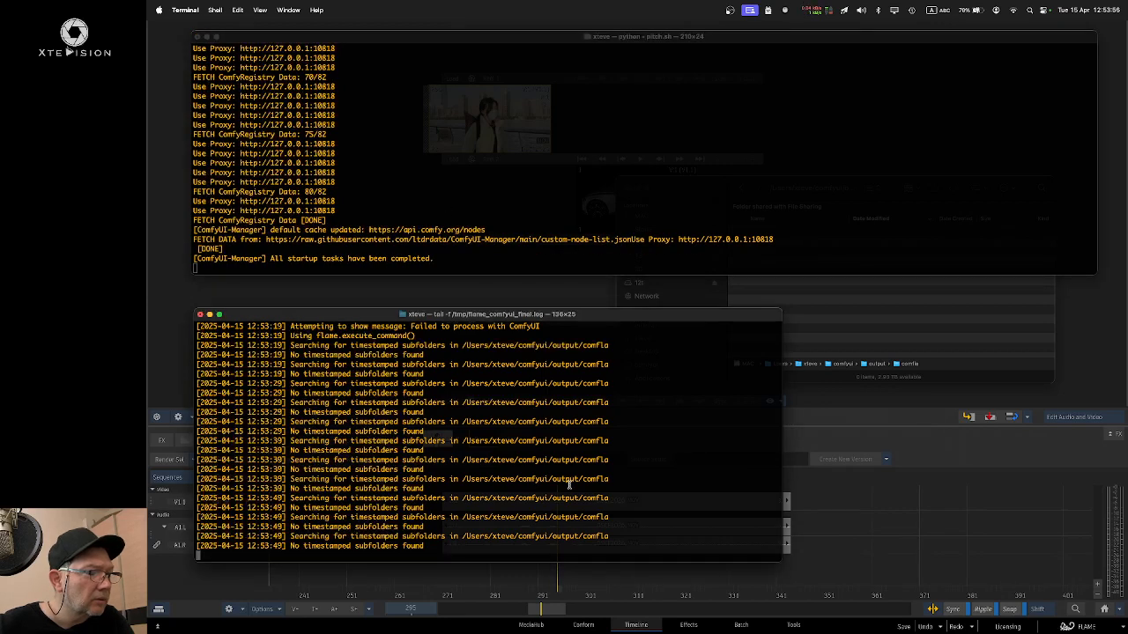
pyautogui.click(518, 212)
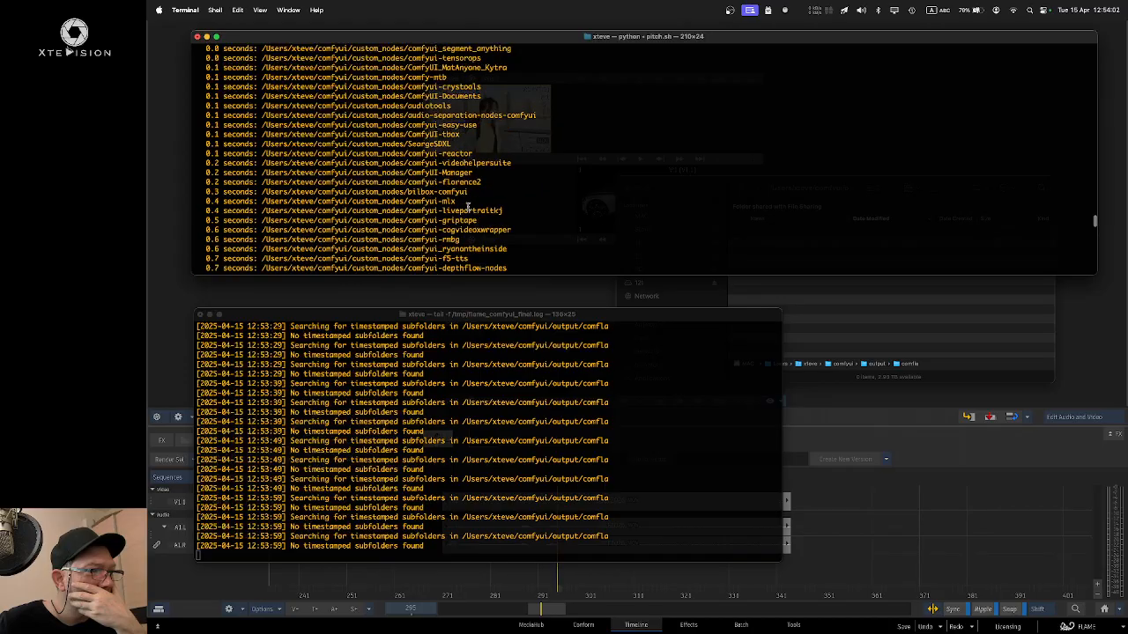
pyautogui.scroll(15, 468, 206)
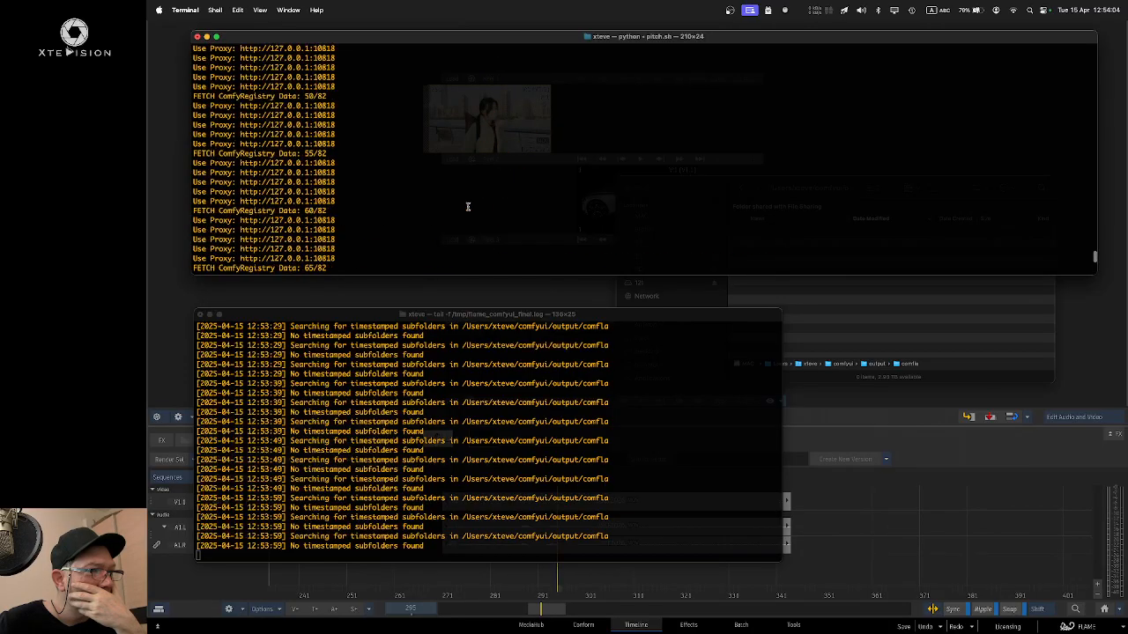
pyautogui.scroll(4, 468, 206)
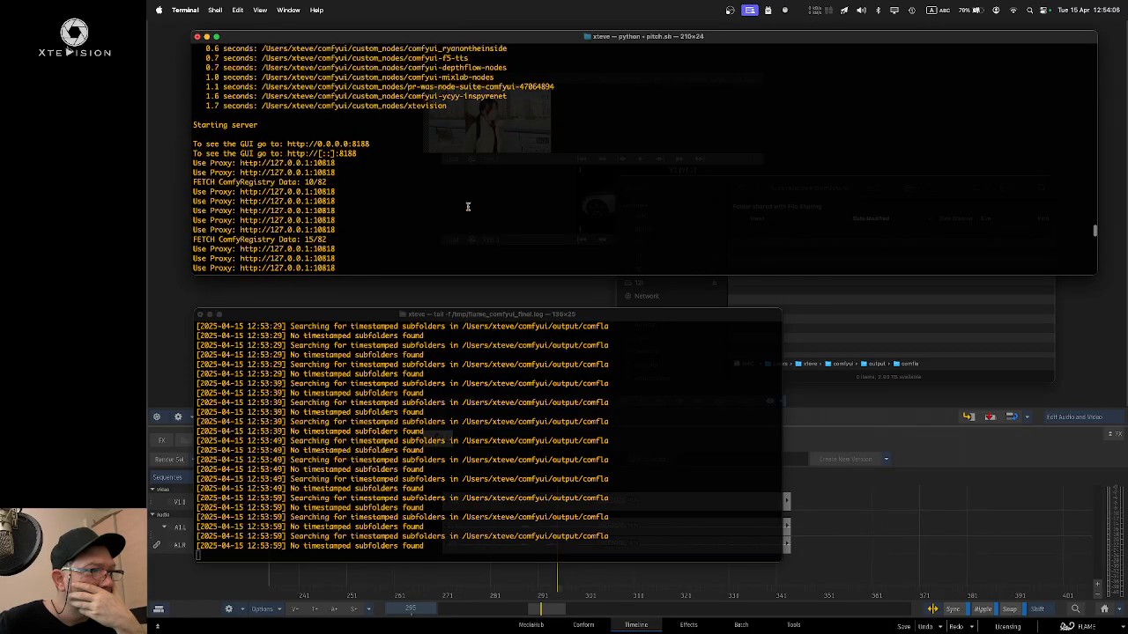
# Step: Review the MLEXR run in the flame_comfyui_final.log output and highlight the node name LoadEXRToXteVision in the error line
pyautogui.click(539, 383)
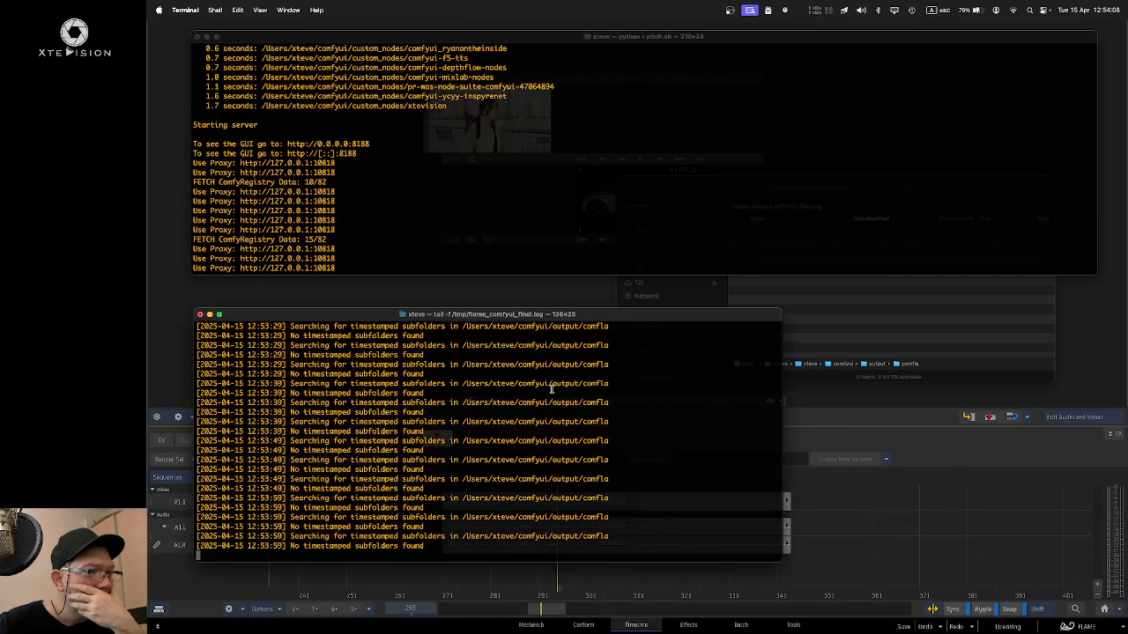
pyautogui.scroll(10, 547, 386)
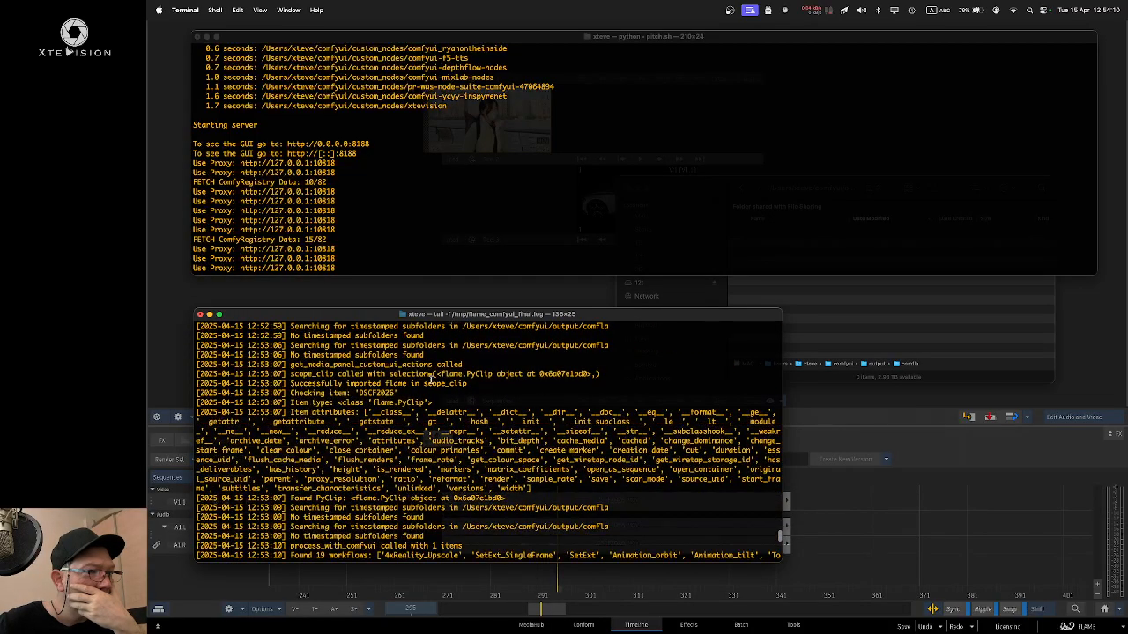
pyautogui.scroll(-3, 505, 366)
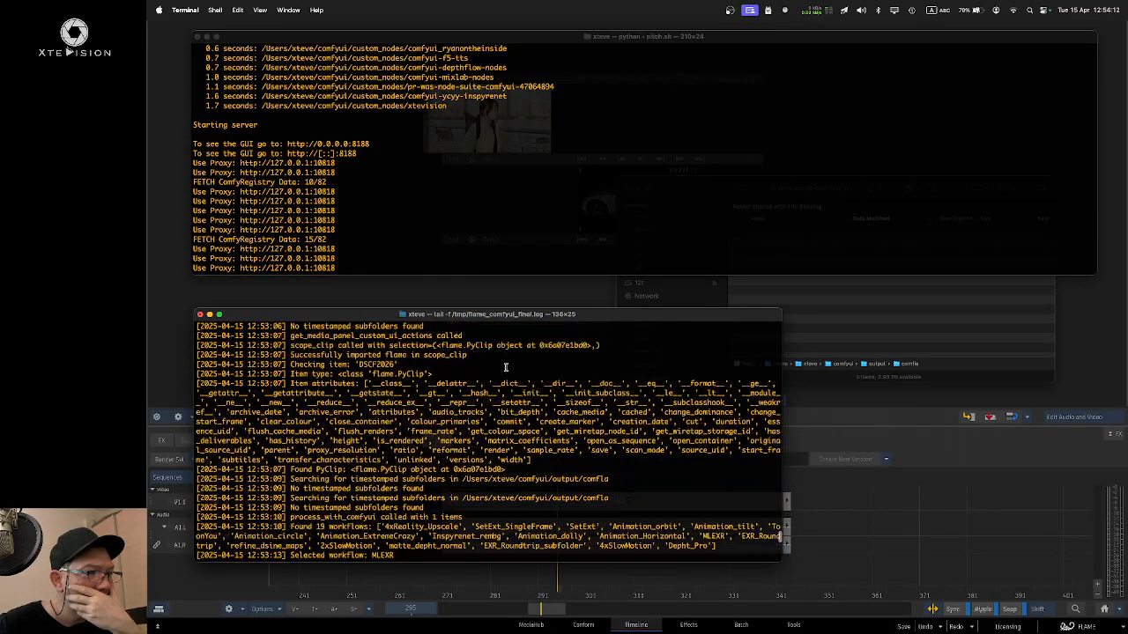
pyautogui.scroll(-3, 452, 464)
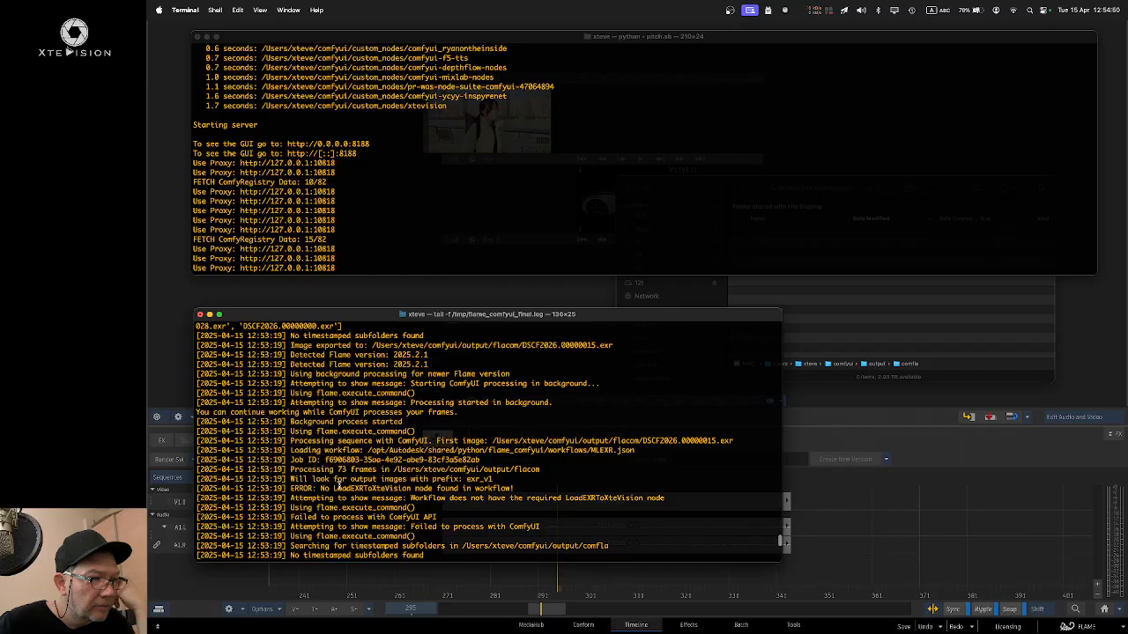
pyautogui.moveTo(333, 488); pyautogui.dragTo(414, 488)
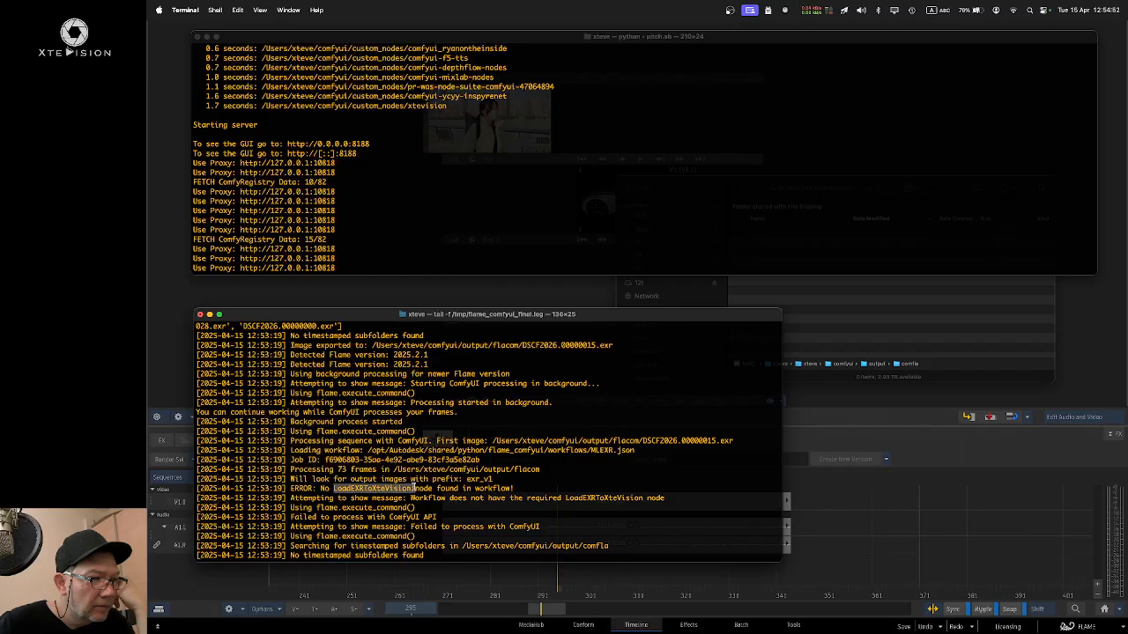
pyautogui.click(560, 480)
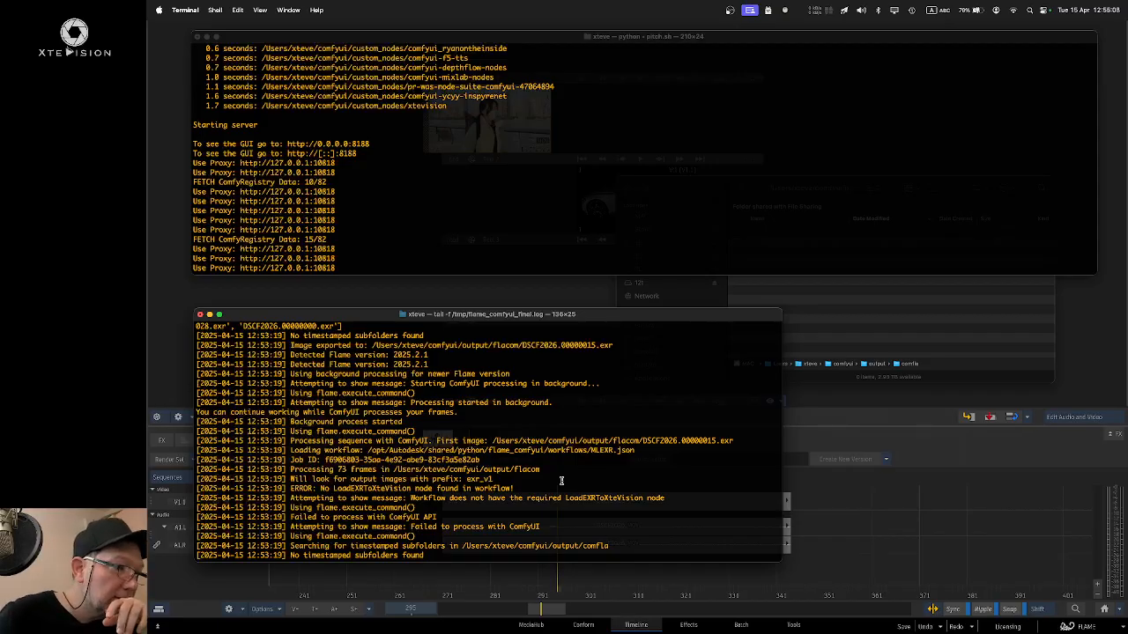
pyautogui.doubleClick(371, 488)
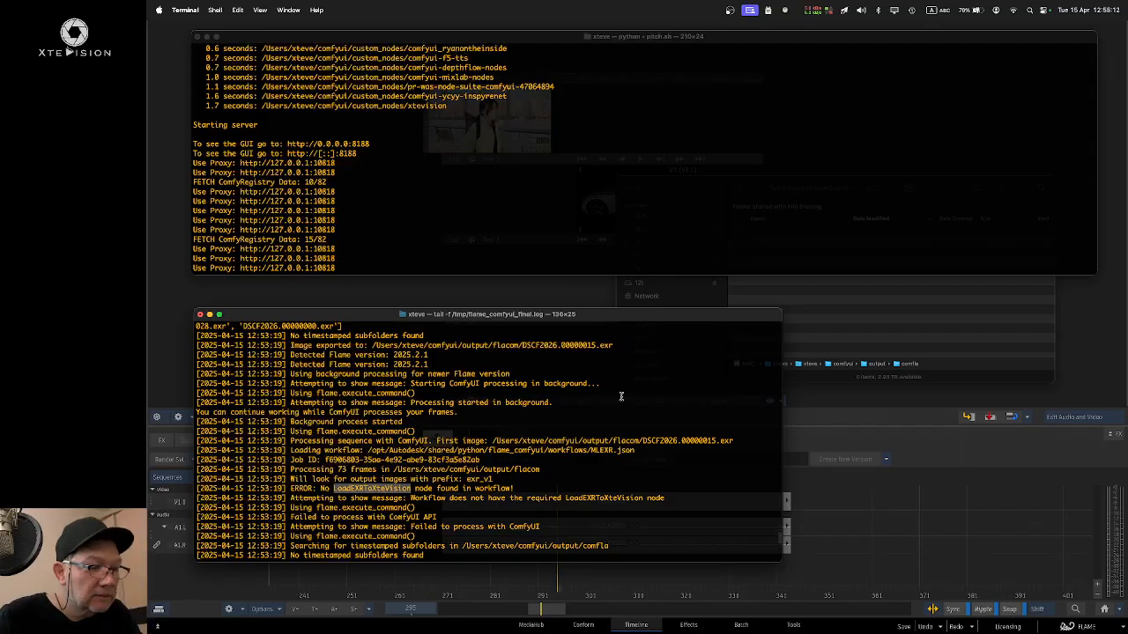
# Step: Re-examine the MLEXR entries in the flame_comfyui_final.log output and highlight the missing node name LoadEXRToXteVision
pyautogui.click(625, 414)
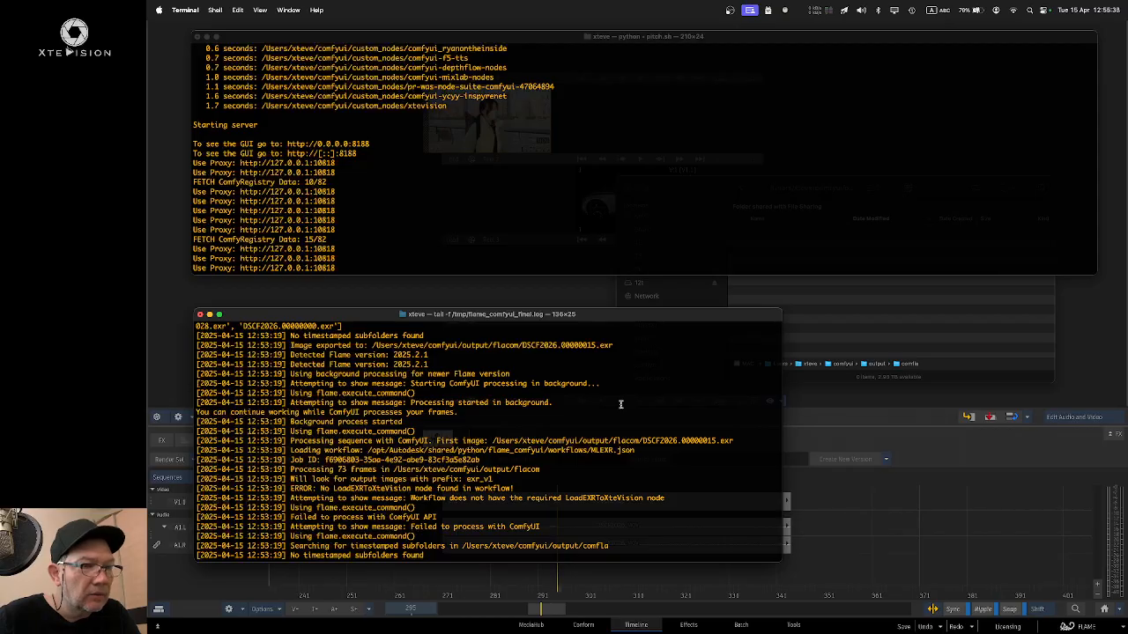
pyautogui.moveTo(473, 627)
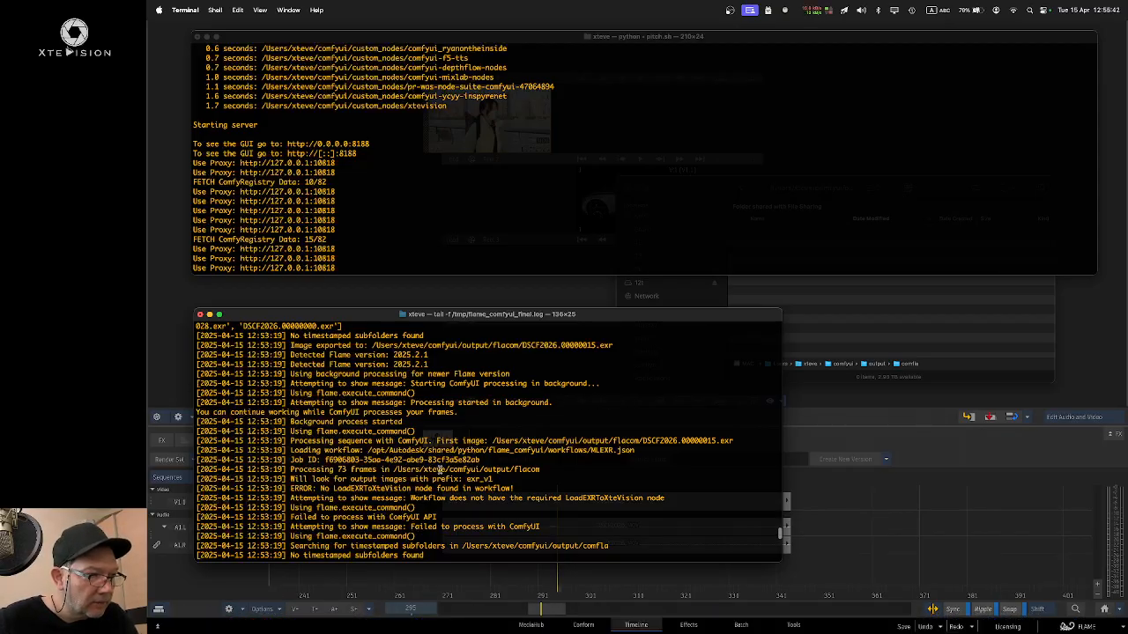
pyautogui.doubleClick(370, 450)
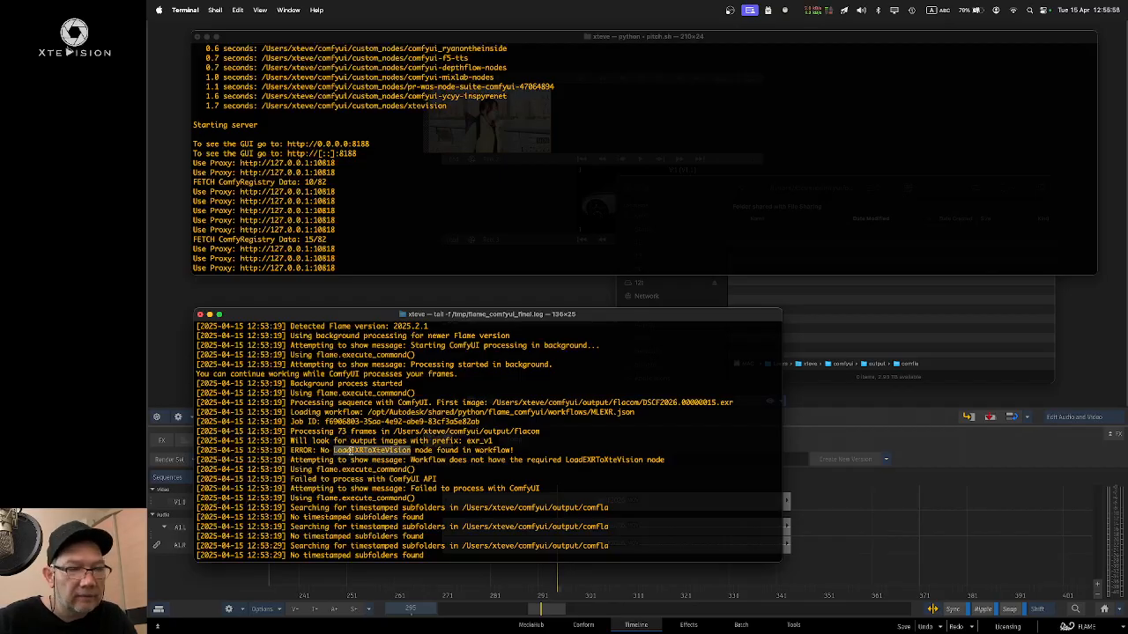
pyautogui.click(423, 450)
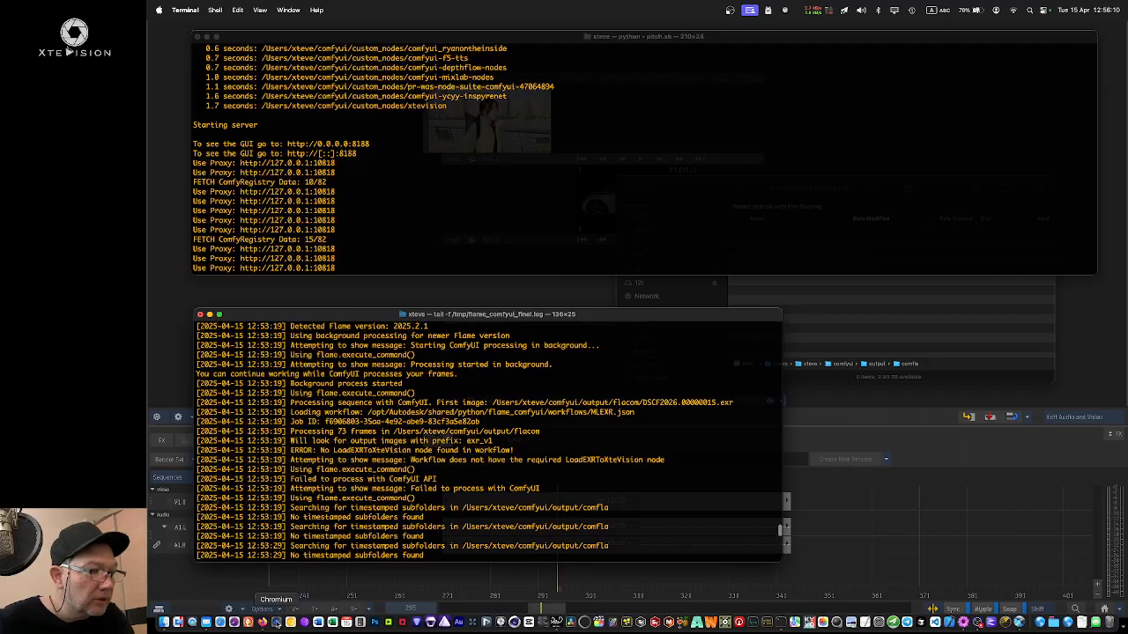
# Step: Switch to ComfyUI in Chromium and delete the MultiLayer EXR Loader and MultiLayer EXR Writer nodes from the EXR_Roundtrip_subfolder workflow
pyautogui.click(365, 617)
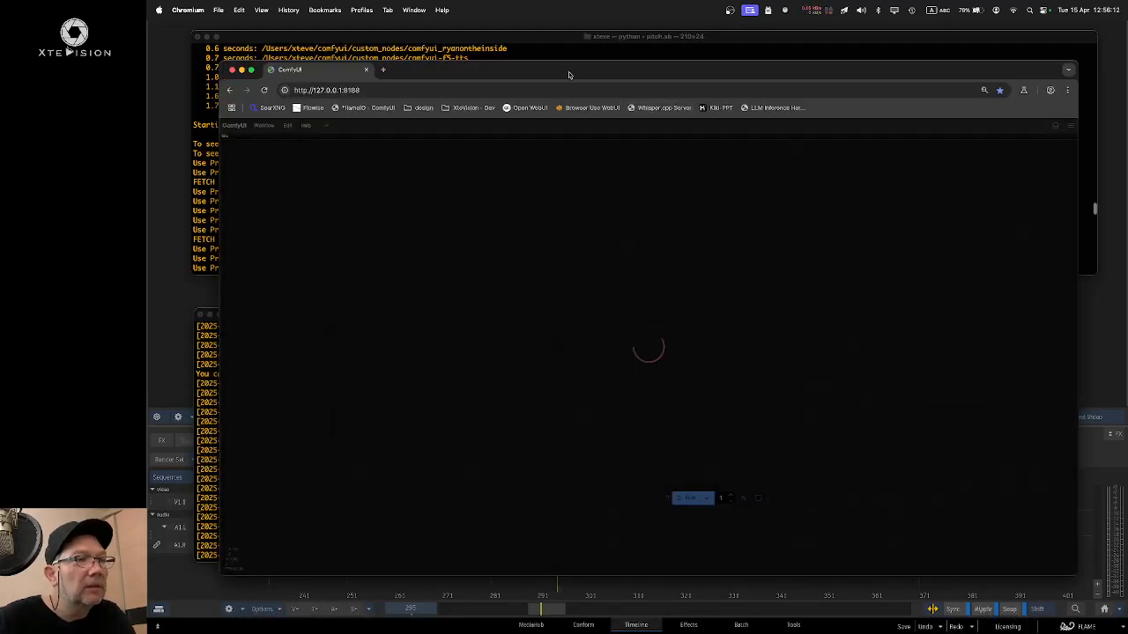
pyautogui.moveTo(569, 73); pyautogui.dragTo(601, 77)
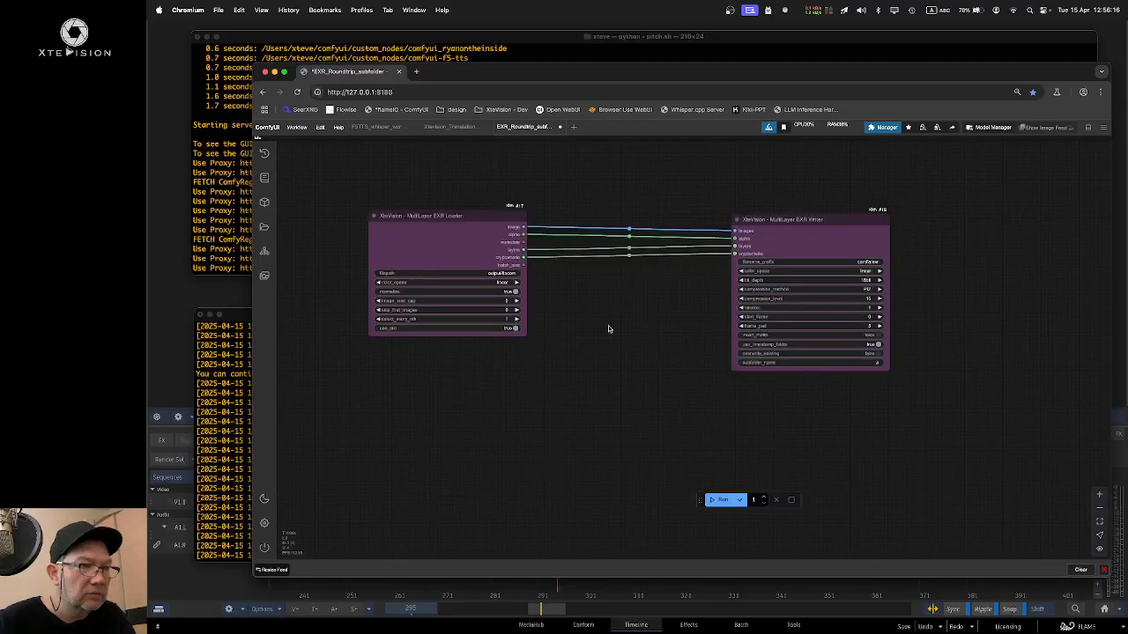
pyautogui.moveTo(663, 334); pyautogui.dragTo(664, 326)
pyautogui.click(803, 227)
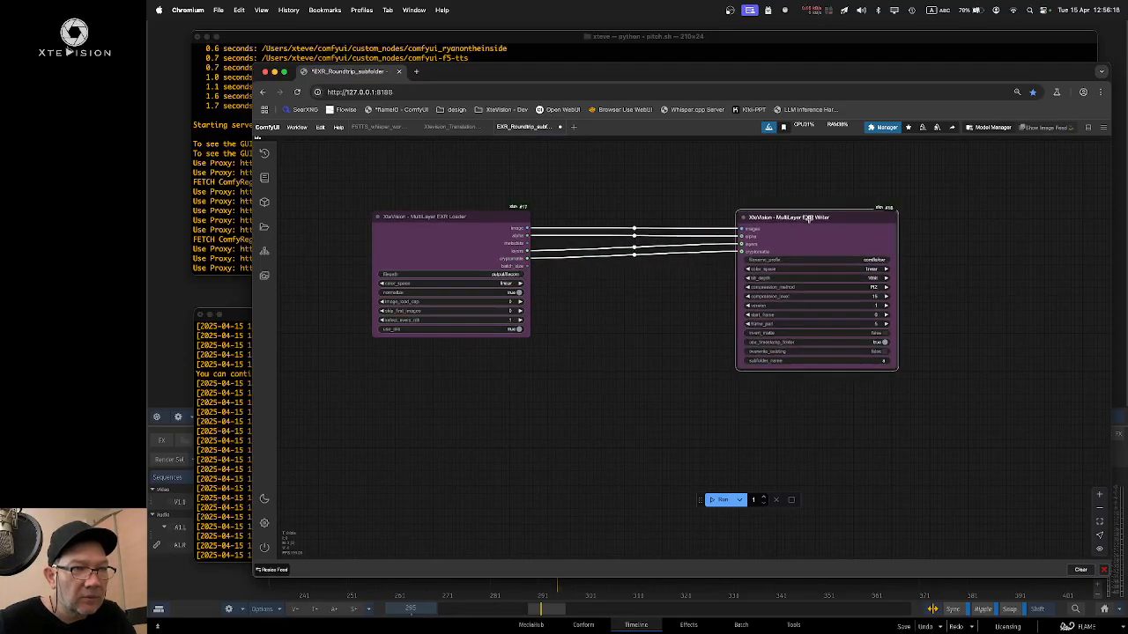
pyautogui.moveTo(453, 224); pyautogui.dragTo(475, 224)
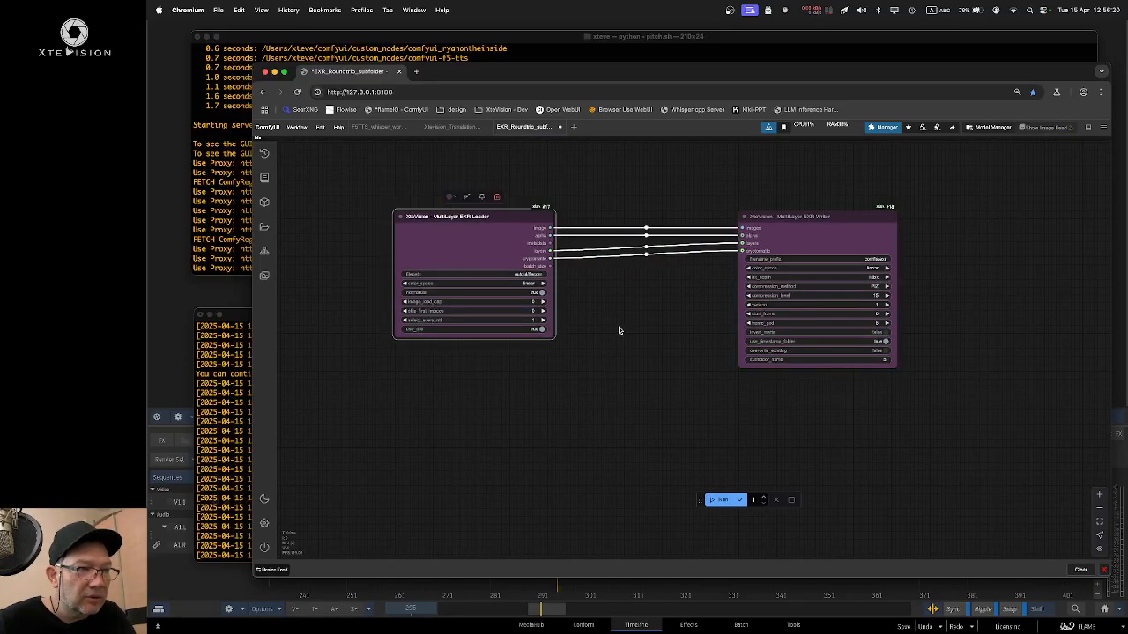
pyautogui.press('Delete')
pyautogui.moveTo(821, 217); pyautogui.dragTo(753, 218)
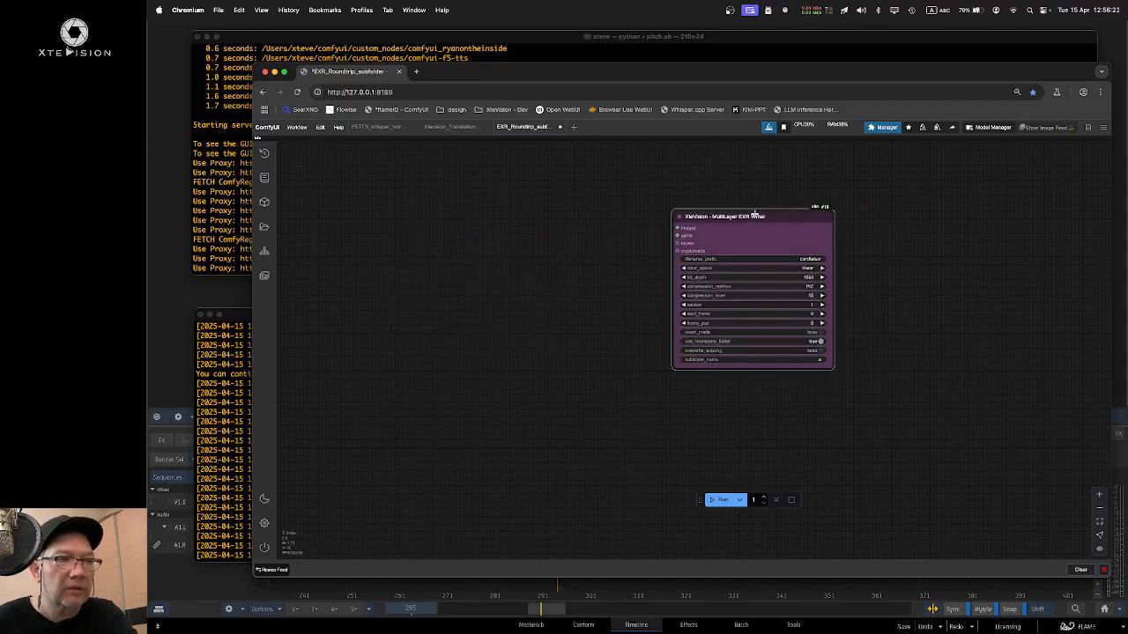
pyautogui.press('Delete')
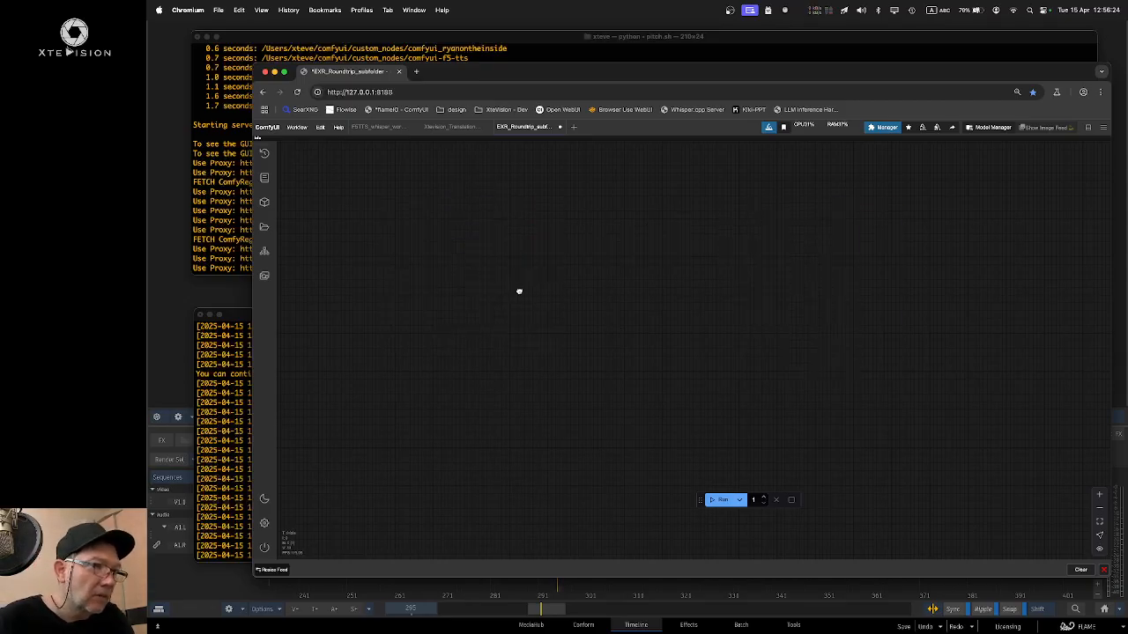
# Step: Add an XteVision - EXR Loader node to the empty canvas by searching for Xtev, and place it left of centre
pyautogui.doubleClick(519, 290)
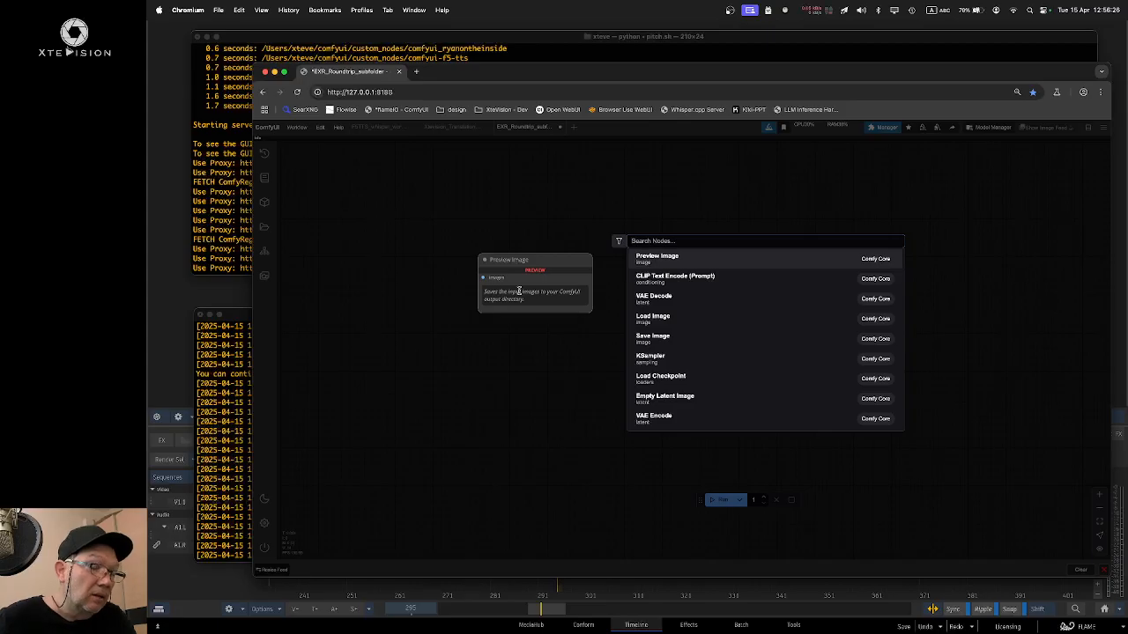
pyautogui.write('Xtev')
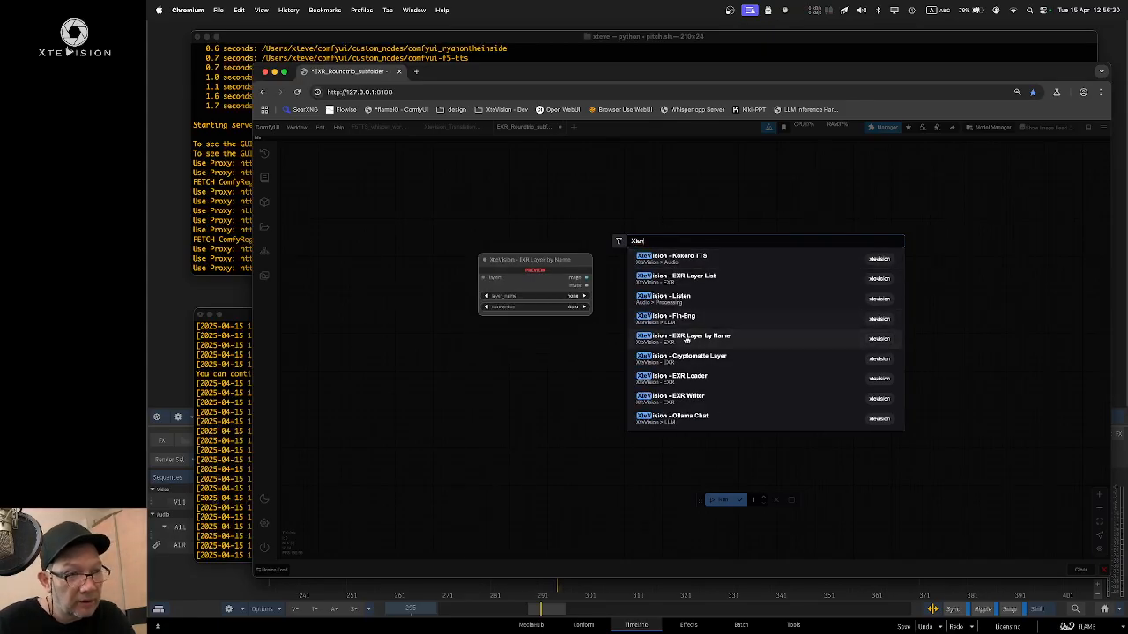
pyautogui.scroll(-3, 681, 342)
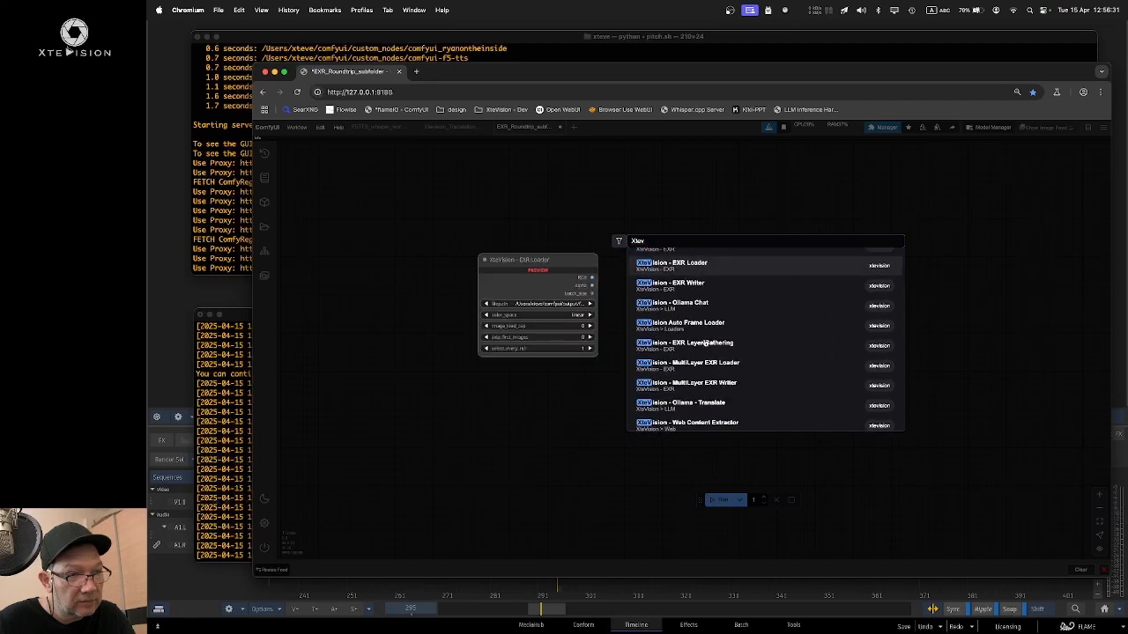
pyautogui.click(686, 267)
pyautogui.moveTo(573, 285); pyautogui.dragTo(518, 284)
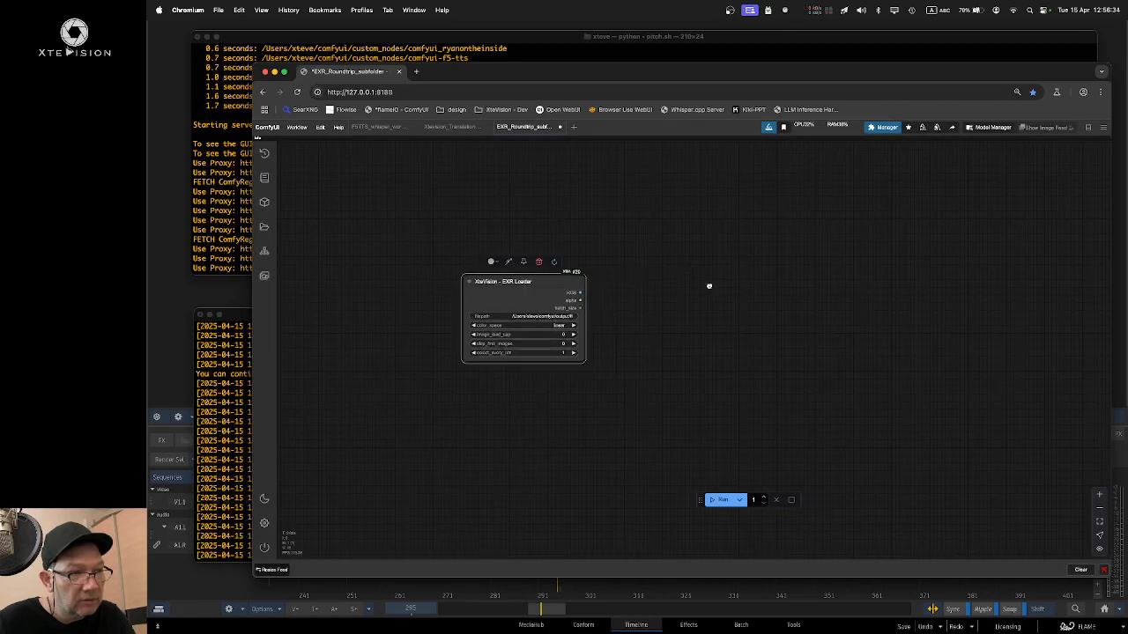
# Step: Add an XteVision - EXR Writer node beside the loader, connect the loader's first output to its images input, and align both nodes
pyautogui.doubleClick(711, 288)
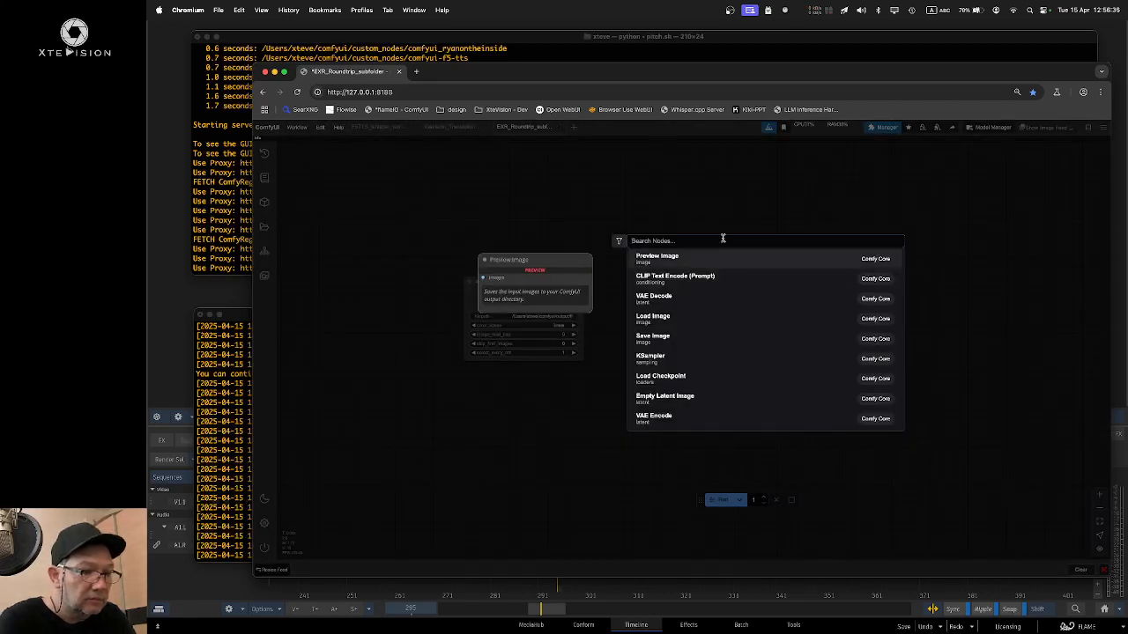
pyautogui.write('Xtev')
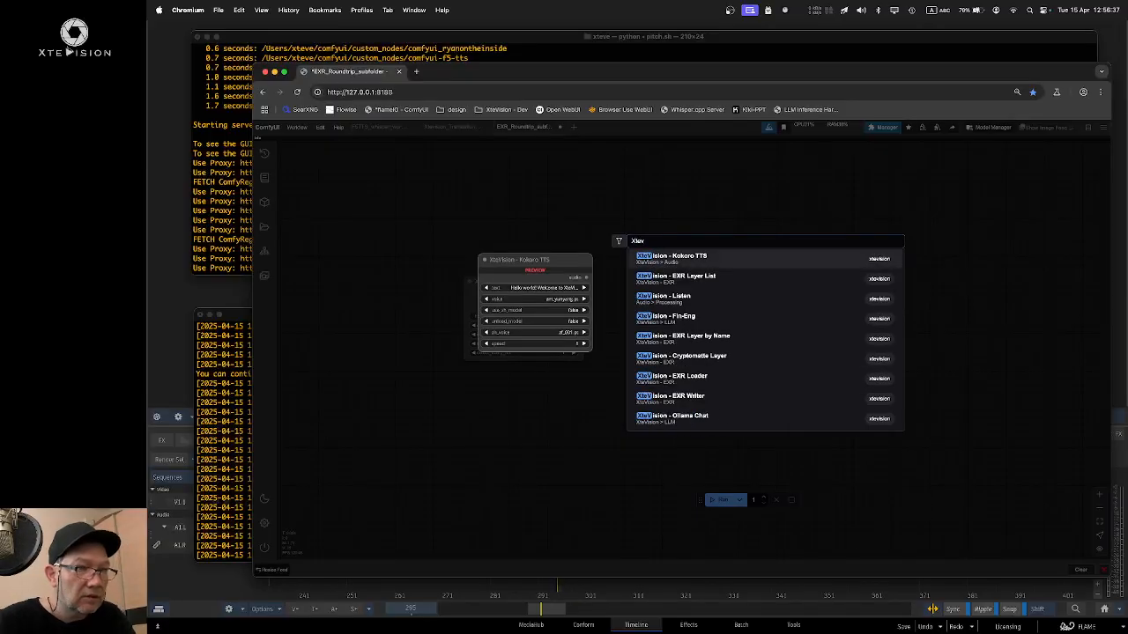
pyautogui.scroll(-3, 705, 344)
pyautogui.click(699, 346)
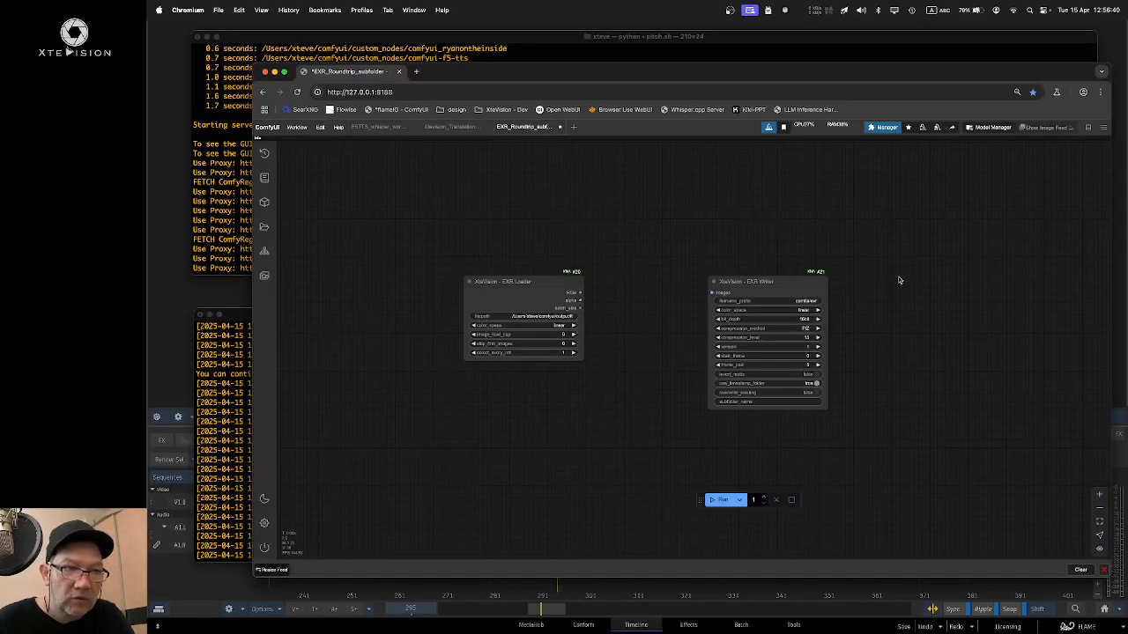
pyautogui.moveTo(766, 280); pyautogui.dragTo(767, 277)
pyautogui.moveTo(580, 291); pyautogui.dragTo(712, 289)
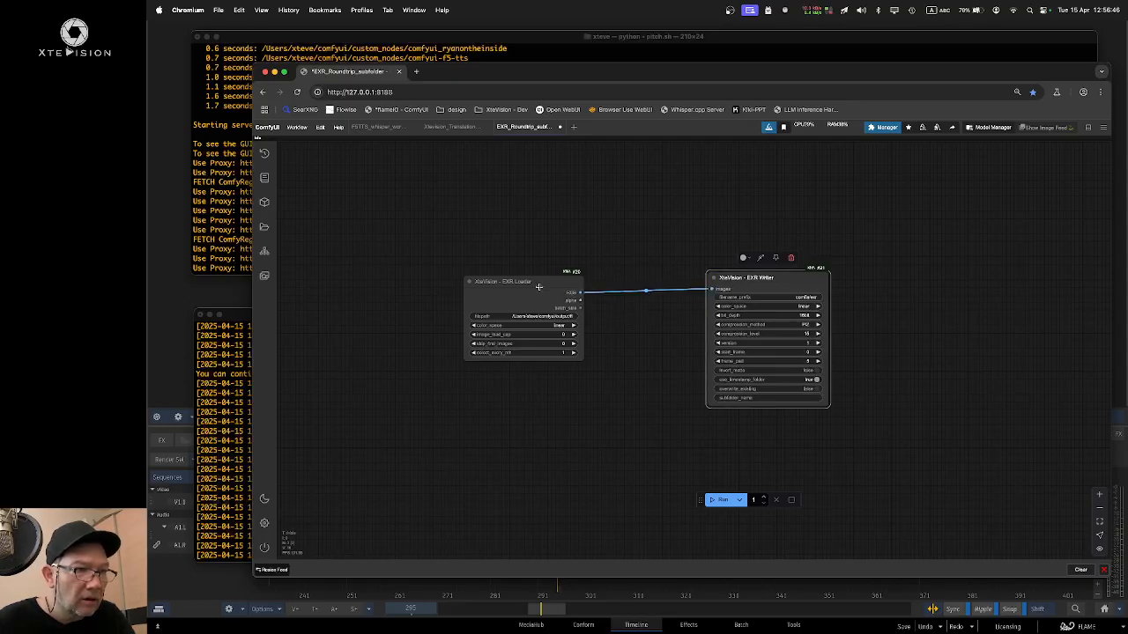
pyautogui.moveTo(539, 287); pyautogui.dragTo(538, 284)
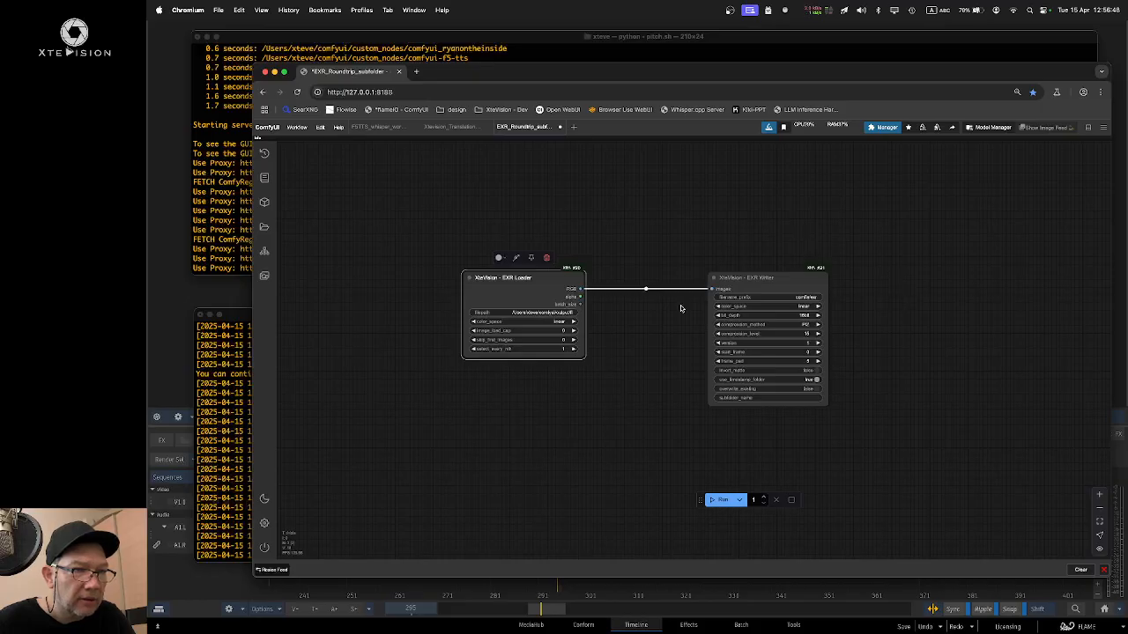
# Step: Set the EXR Loader's filepath to the relative path output/flacom
pyautogui.click(561, 313)
pyautogui.click(612, 291)
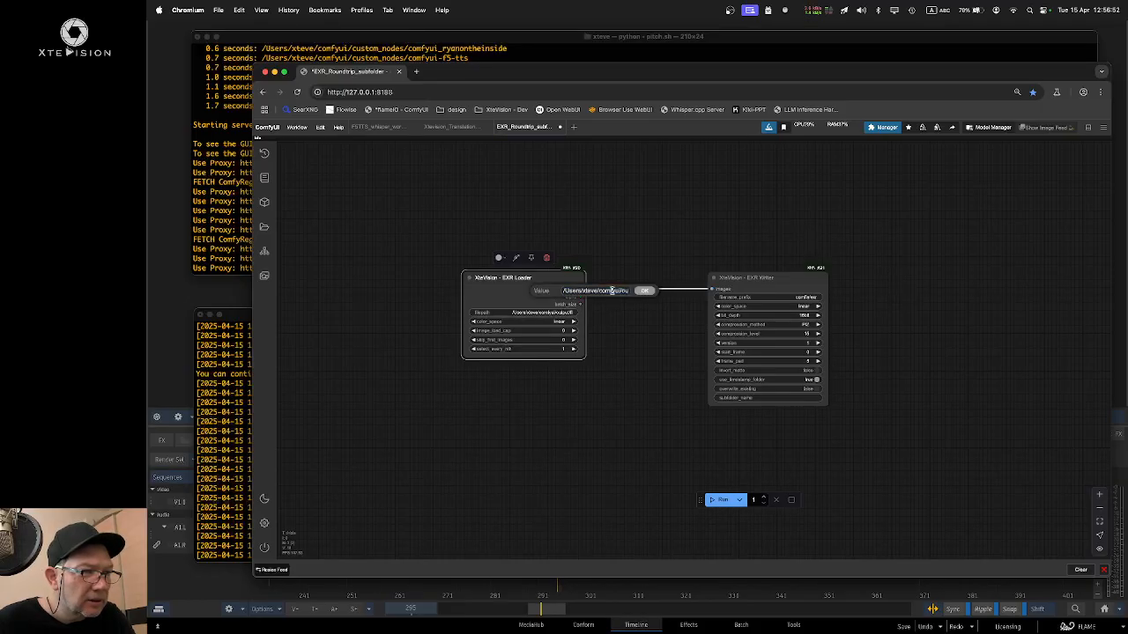
pyautogui.moveTo(622, 289); pyautogui.dragTo(481, 285)
pyautogui.press('BackSpace')
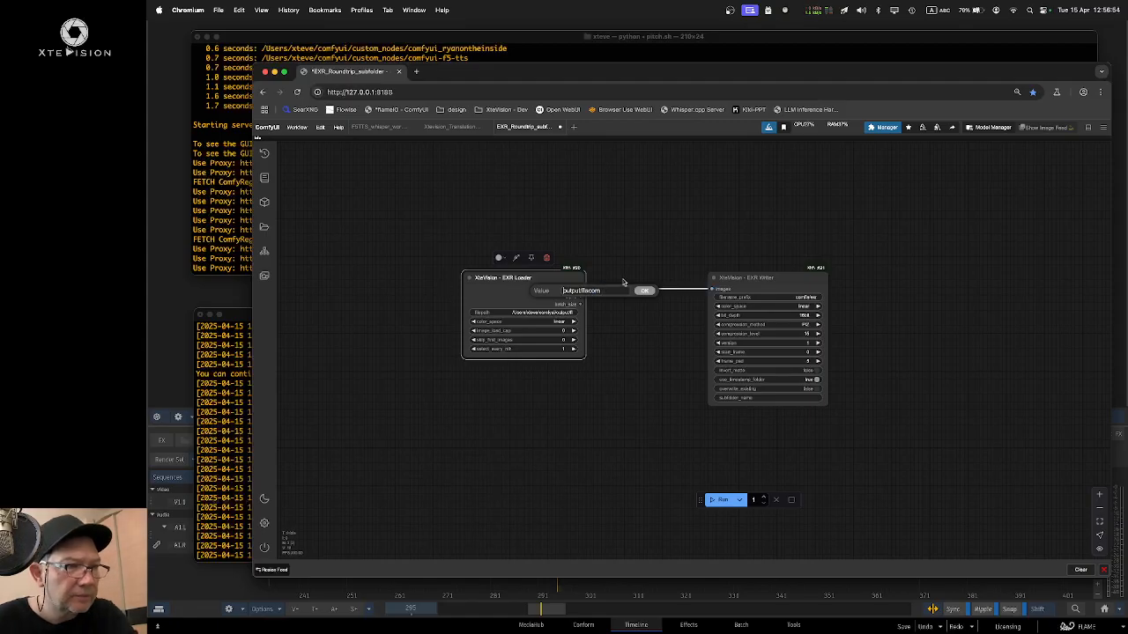
pyautogui.click(646, 291)
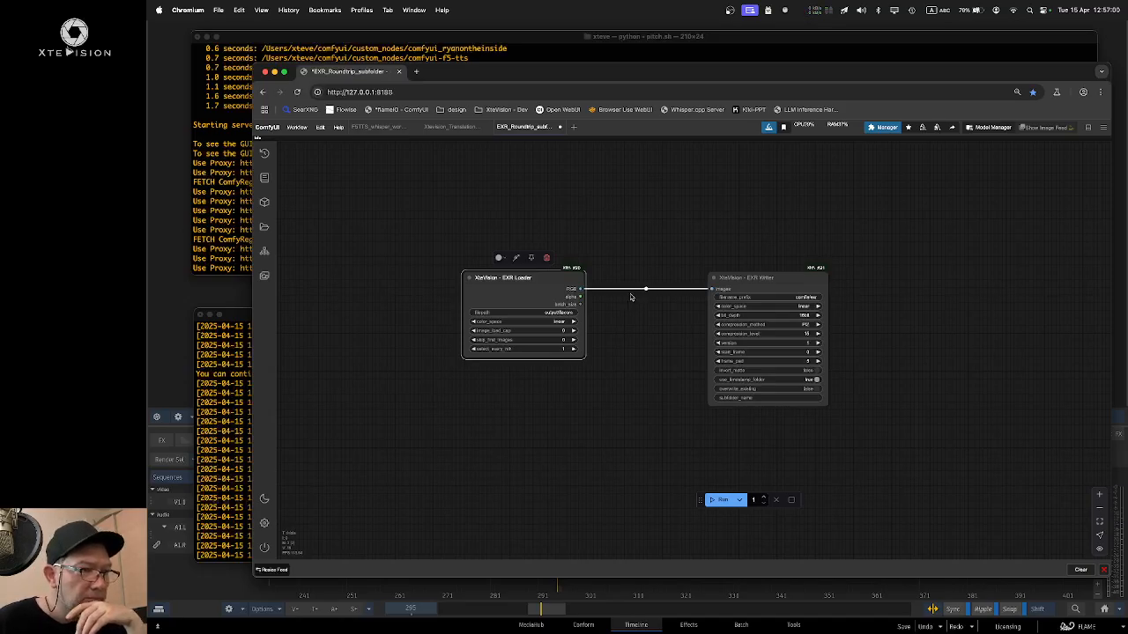
pyautogui.click(656, 398)
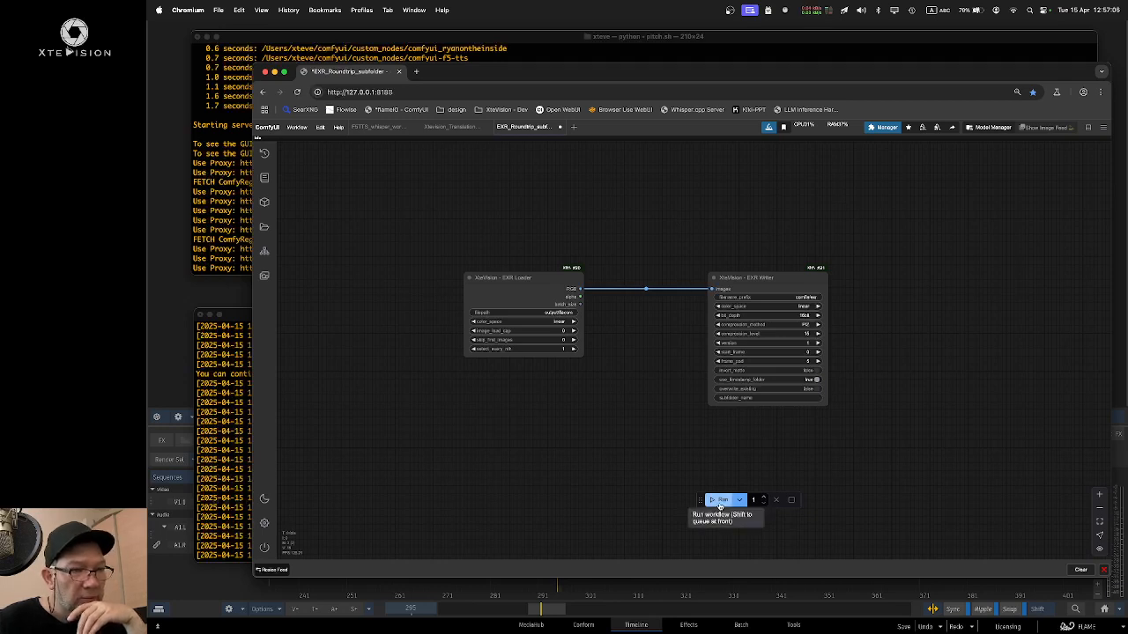
# Step: Run the EXR Loader to EXR Writer workflow and switch to Terminal to follow the ComfyUI server's progress
pyautogui.click(720, 505)
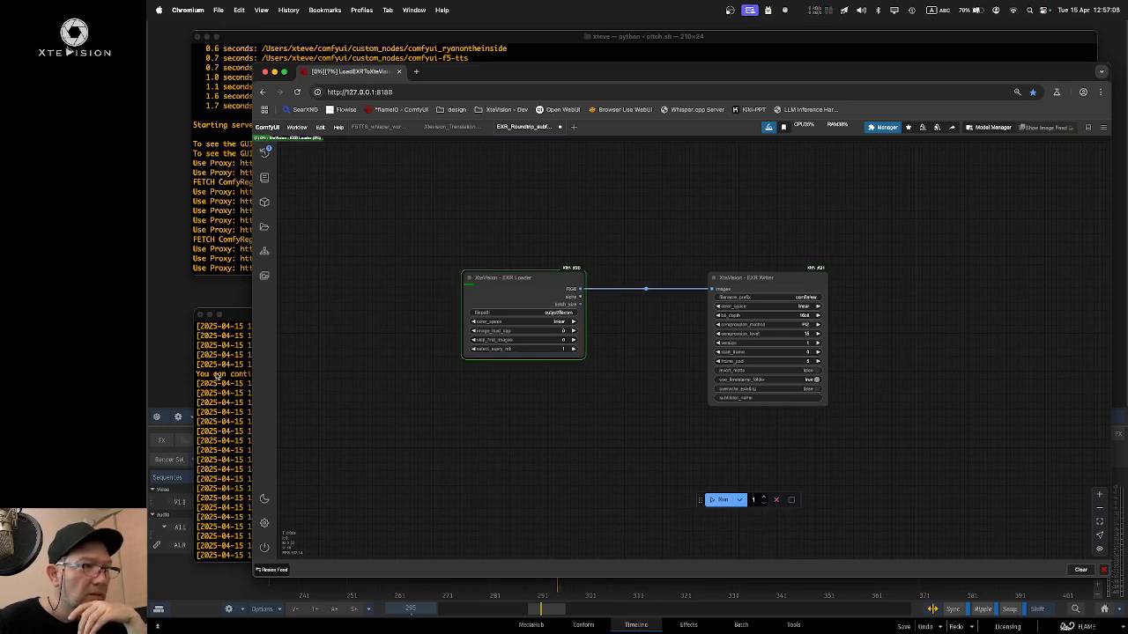
pyautogui.click(218, 378)
pyautogui.click(231, 158)
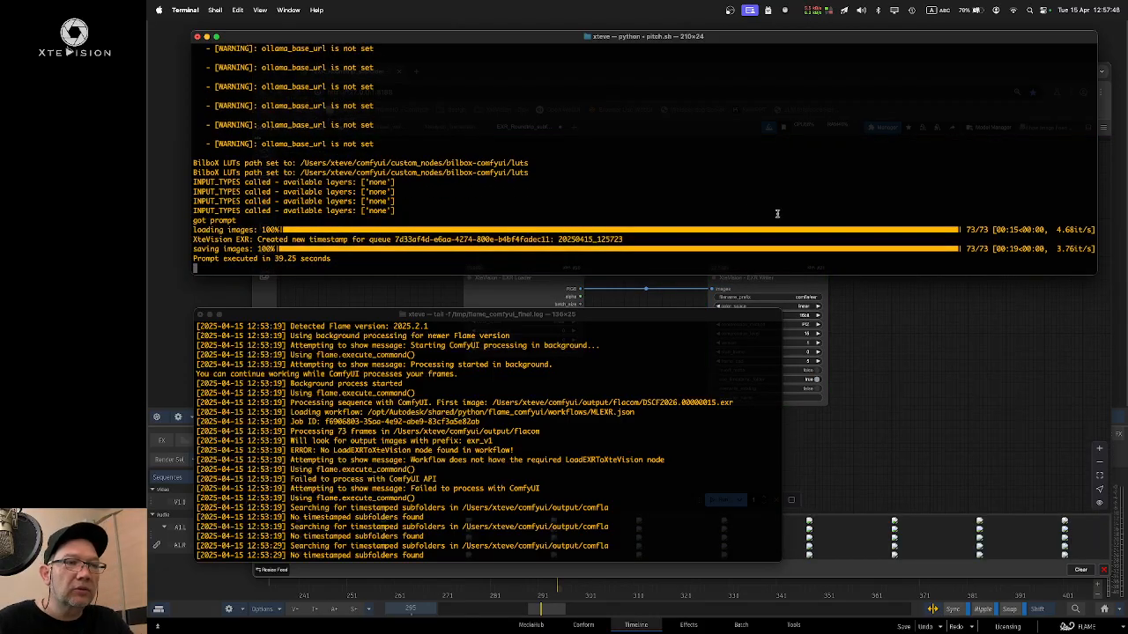
# Step: Switch to Finder, open the 20250415_125723 folder inside comfla, and inspect and preview the written EXR frames
pyautogui.click(980, 408)
pyautogui.press('super+Tab')
pyautogui.press('super+Tab')
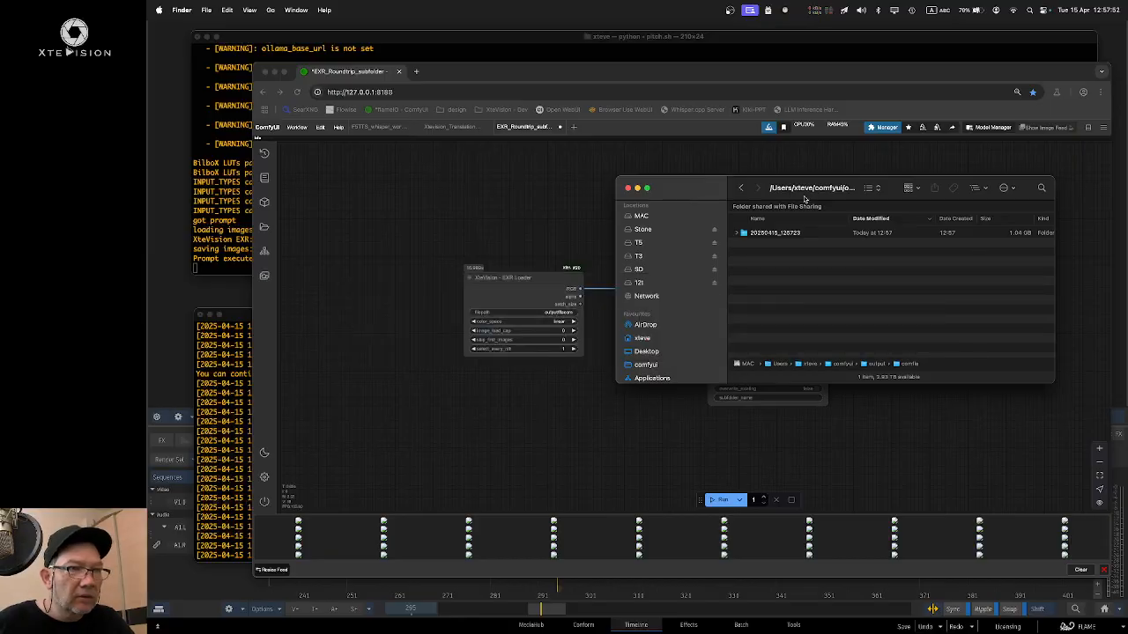
pyautogui.doubleClick(779, 233)
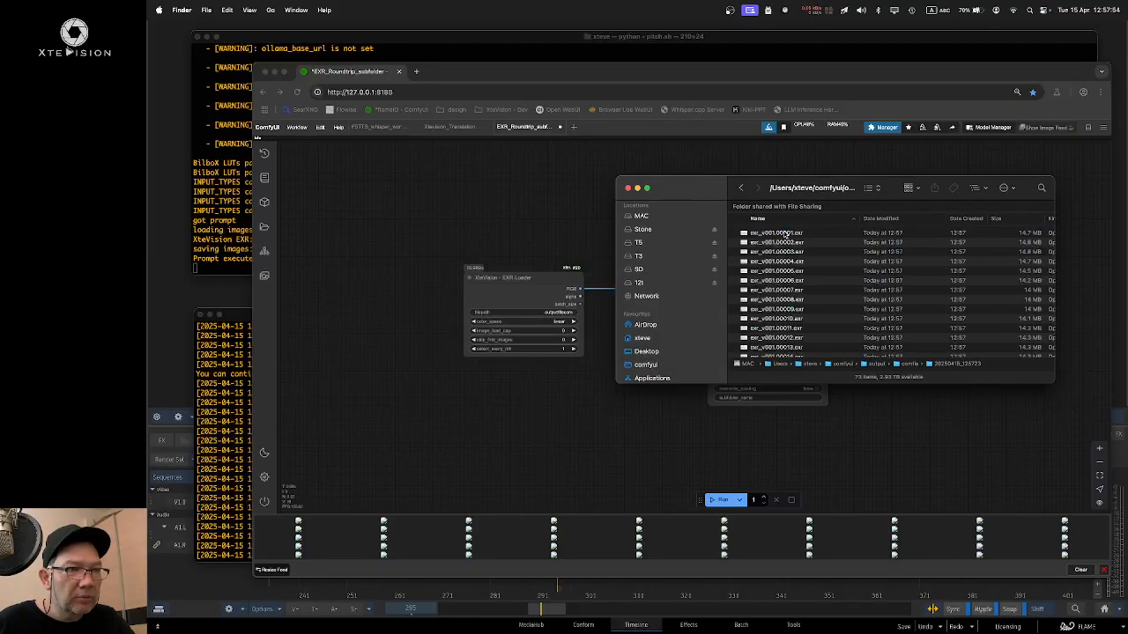
pyautogui.click(801, 242)
pyautogui.press('space')
pyautogui.press('space')
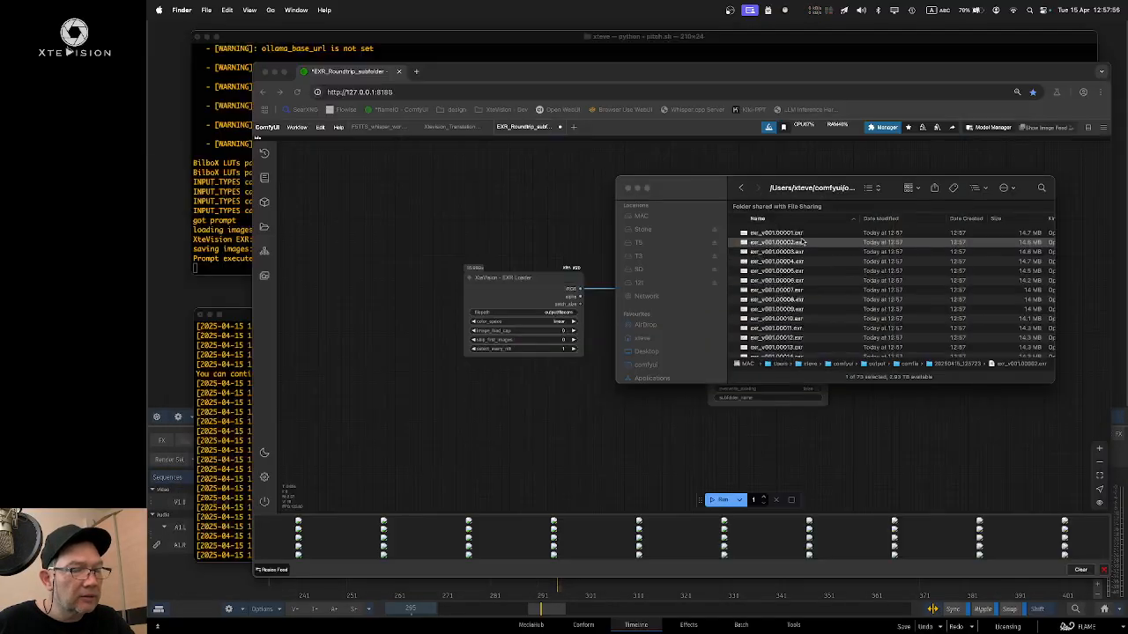
pyautogui.click(894, 235)
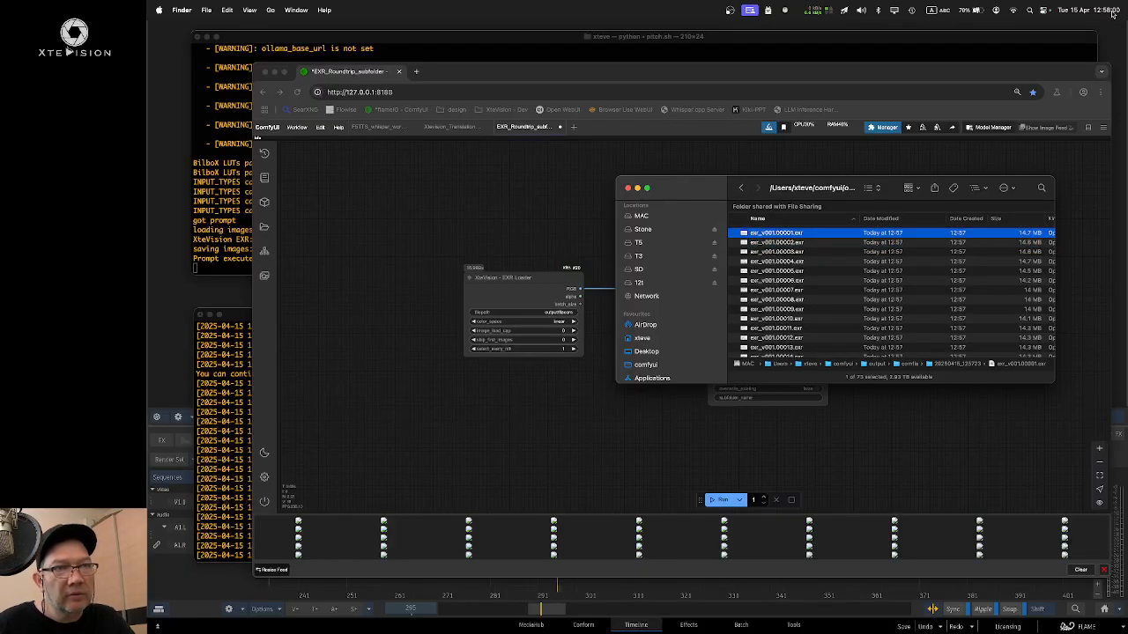
pyautogui.click(835, 313)
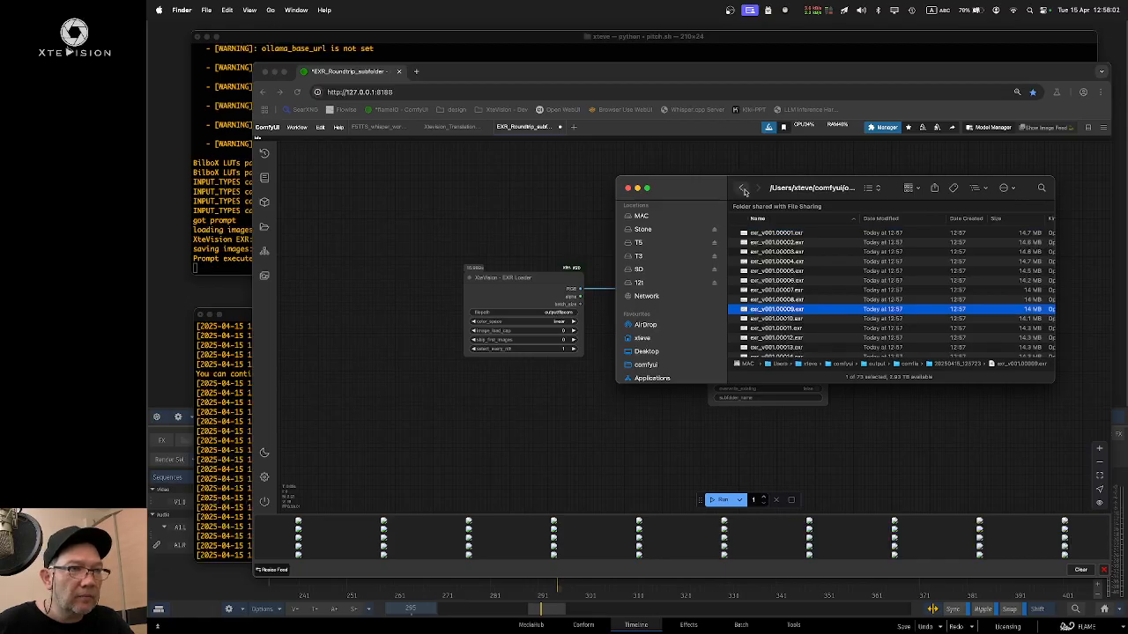
# Step: Go back to the comfla folder and delete the 20250415_125723 subfolder
pyautogui.click(741, 188)
pyautogui.click(802, 235)
pyautogui.press('super+BackSpace')
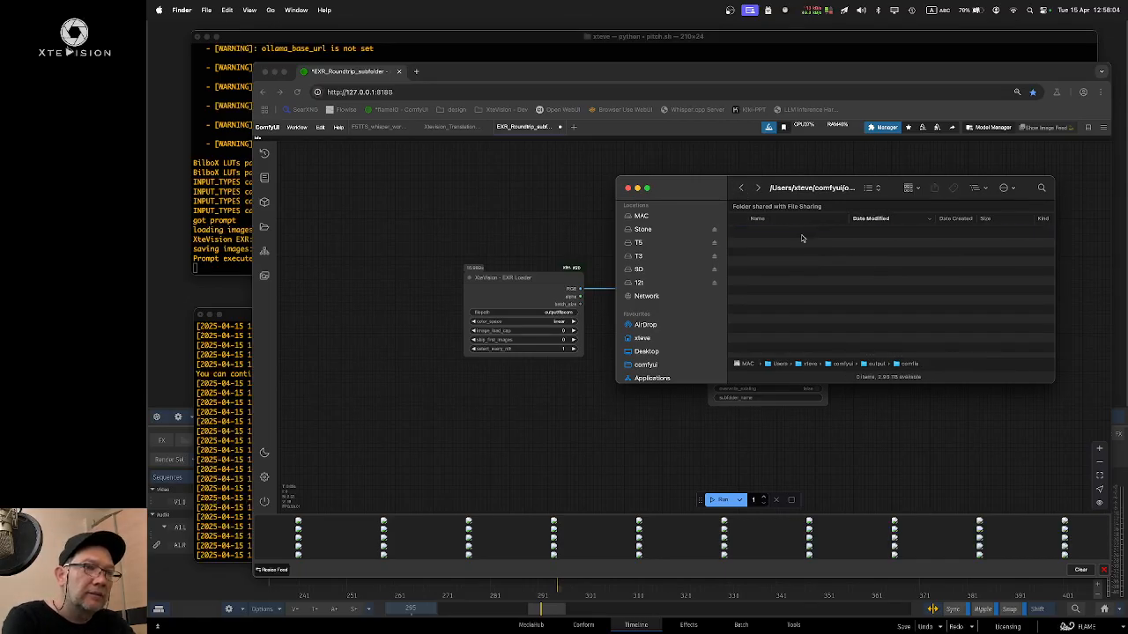
pyautogui.click(528, 203)
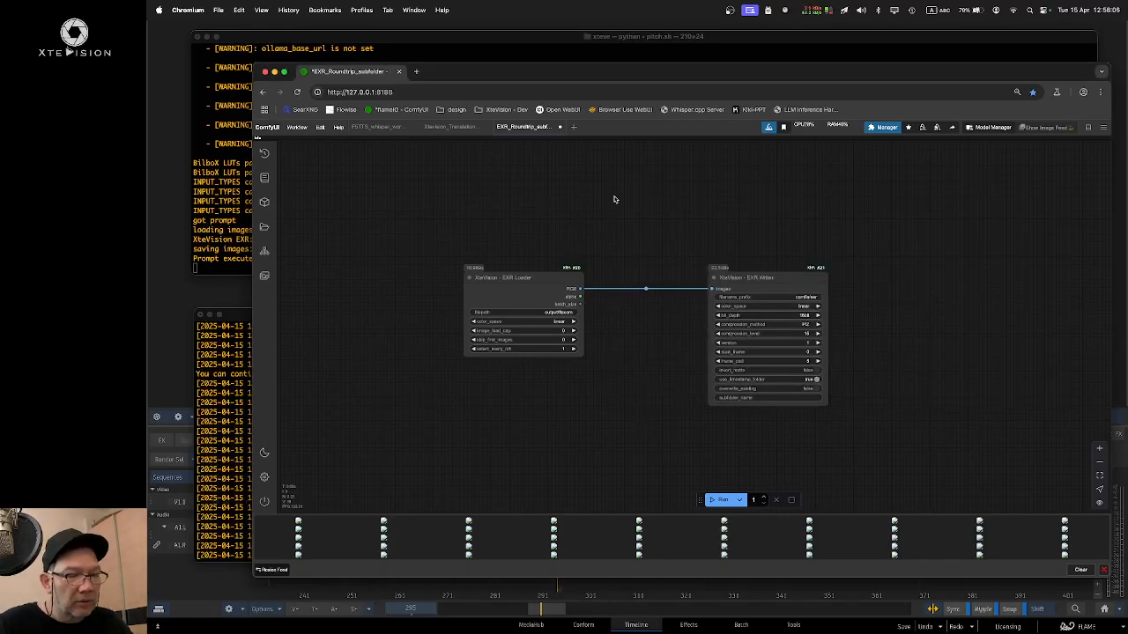
pyautogui.click(297, 127)
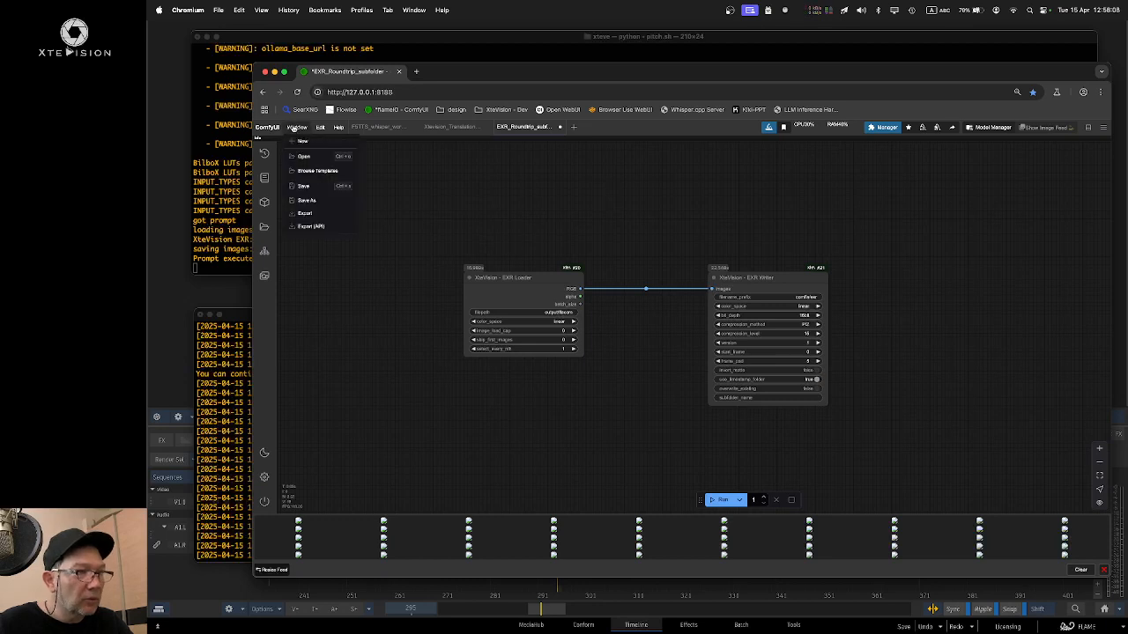
pyautogui.click(327, 226)
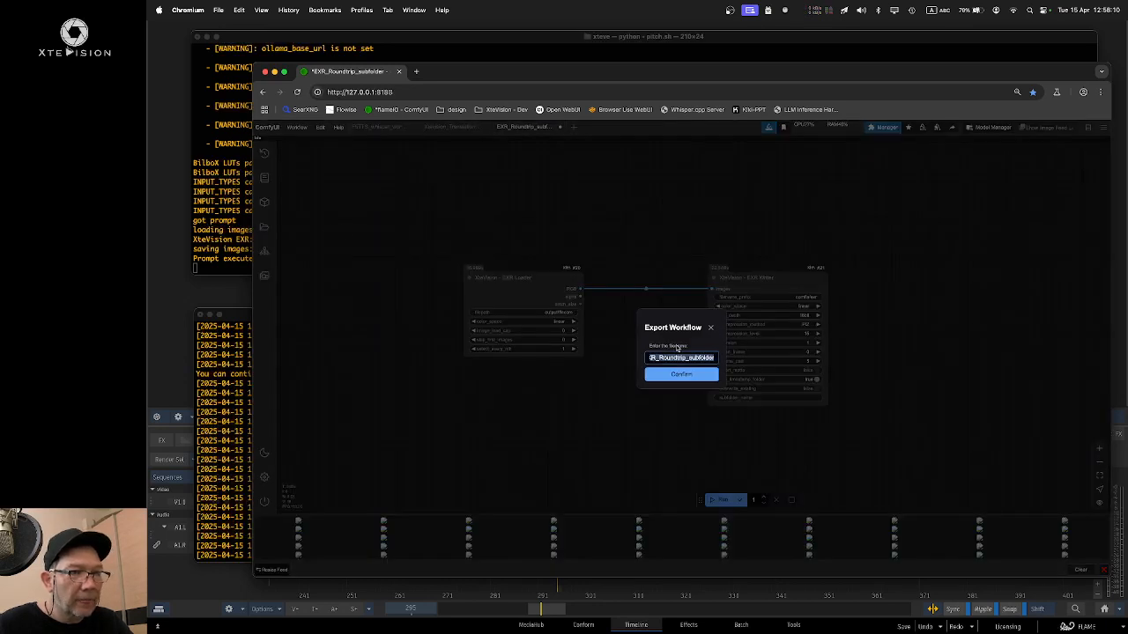
pyautogui.moveTo(709, 359); pyautogui.dragTo(552, 358)
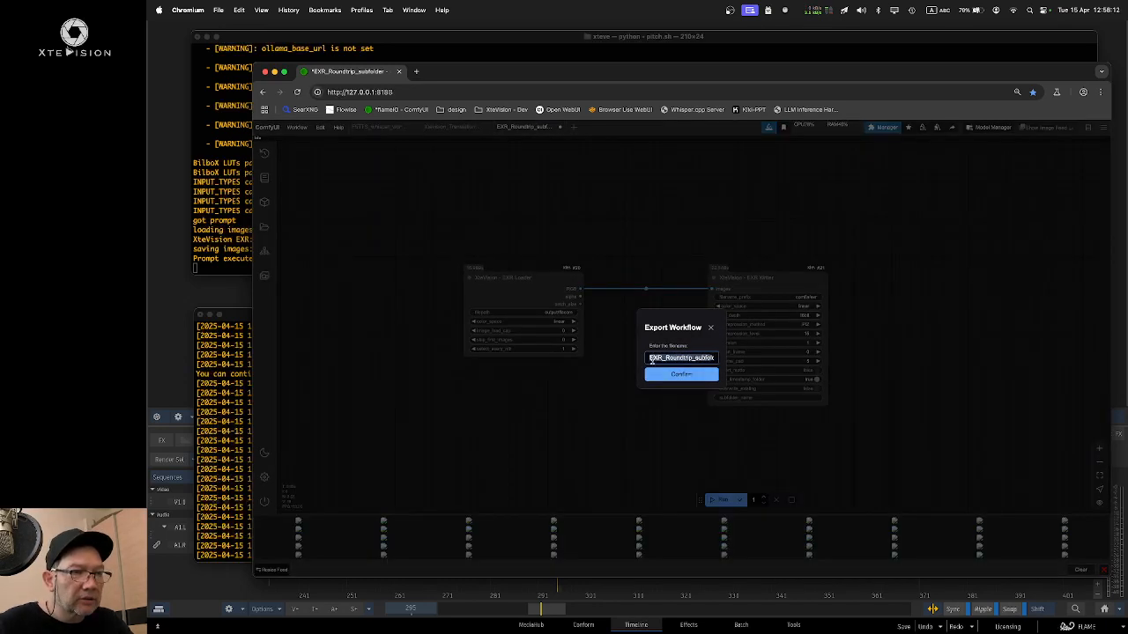
pyautogui.moveTo(688, 357); pyautogui.dragTo(753, 360)
pyautogui.click(705, 359)
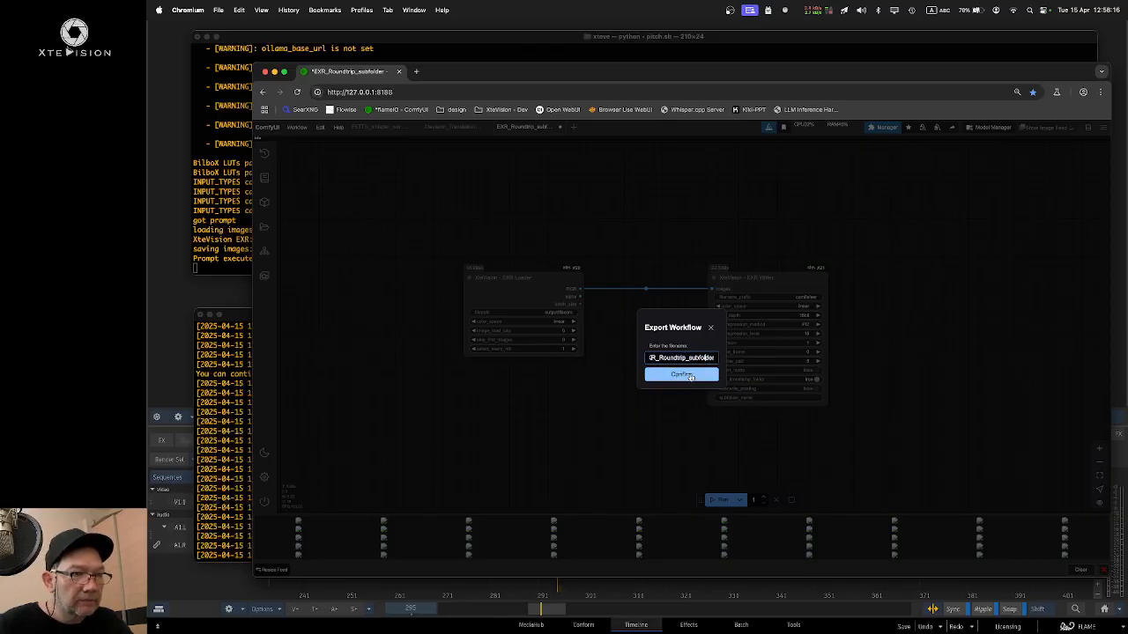
pyautogui.click(711, 328)
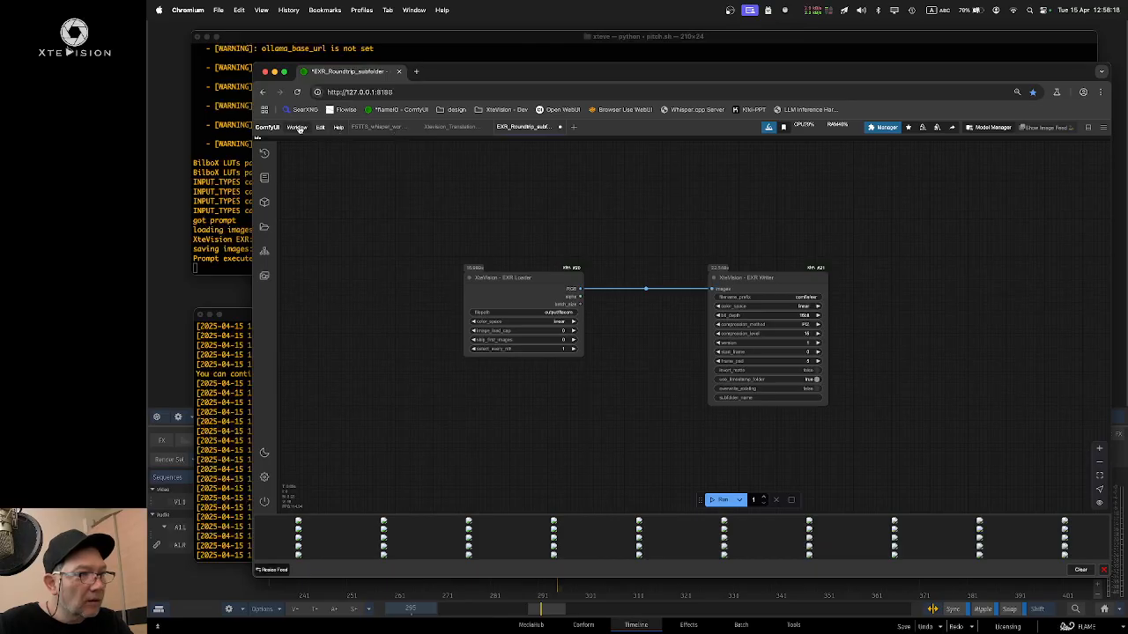
# Step: Export the workflow in API format under the filename EXR_Roundtrip_subfolder
pyautogui.click(296, 128)
pyautogui.click(312, 228)
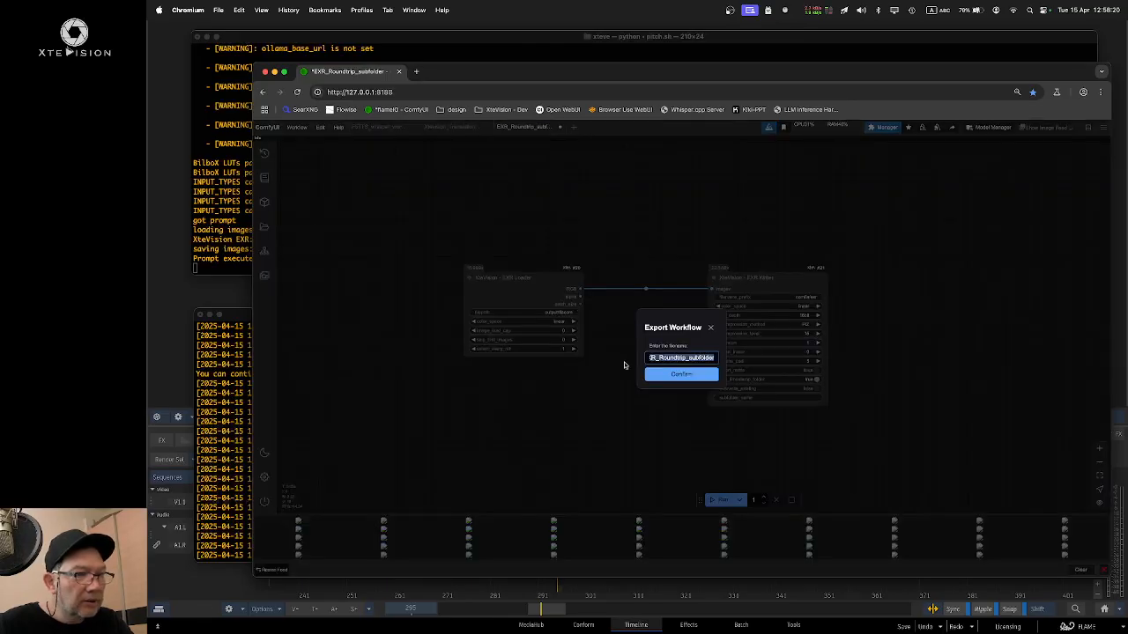
pyautogui.click(710, 377)
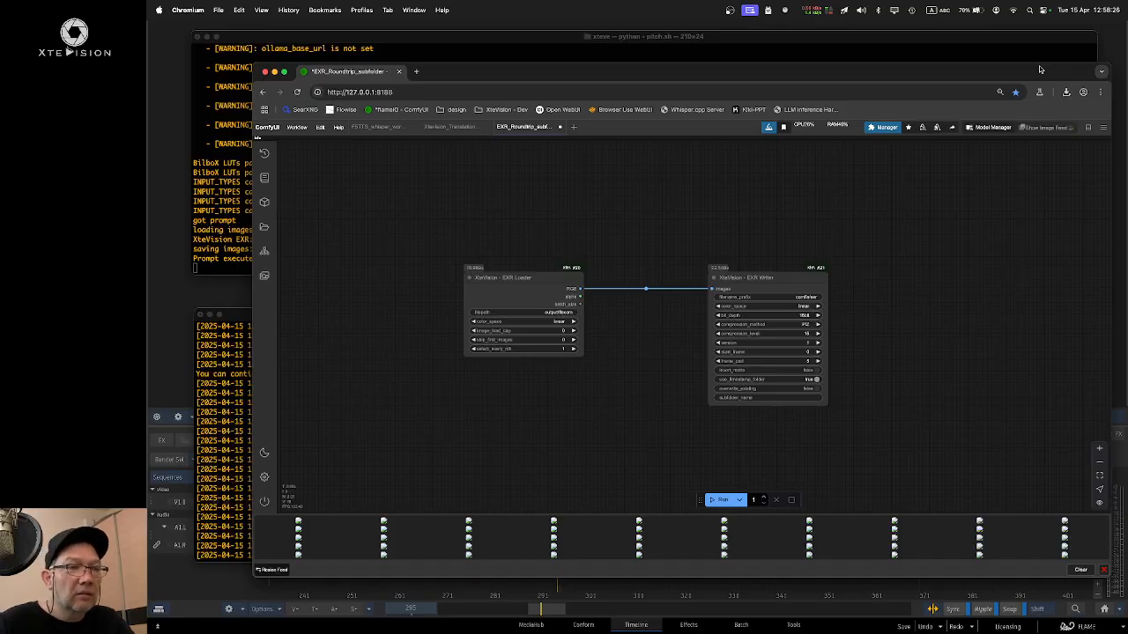
# Step: Switch to Finder, locate the exported EXR_Roundtrip_subfolder.json in the Downloads folder and copy it
pyautogui.moveTo(1040, 69); pyautogui.dragTo(1022, 118)
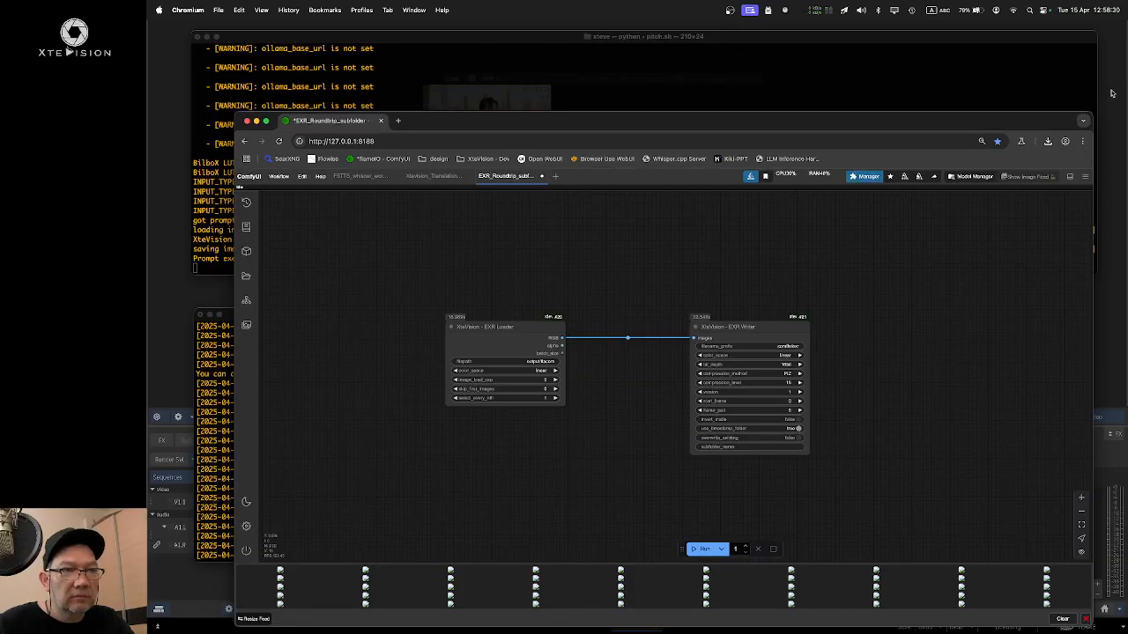
pyautogui.press('super+Tab')
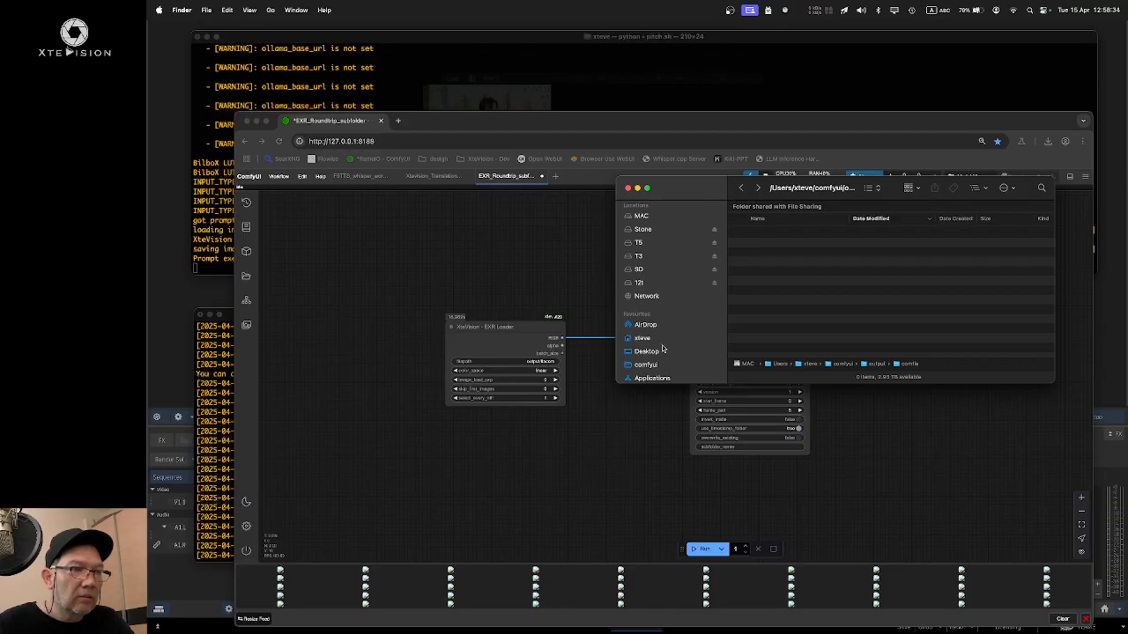
pyautogui.scroll(-3, 665, 353)
pyautogui.click(672, 291)
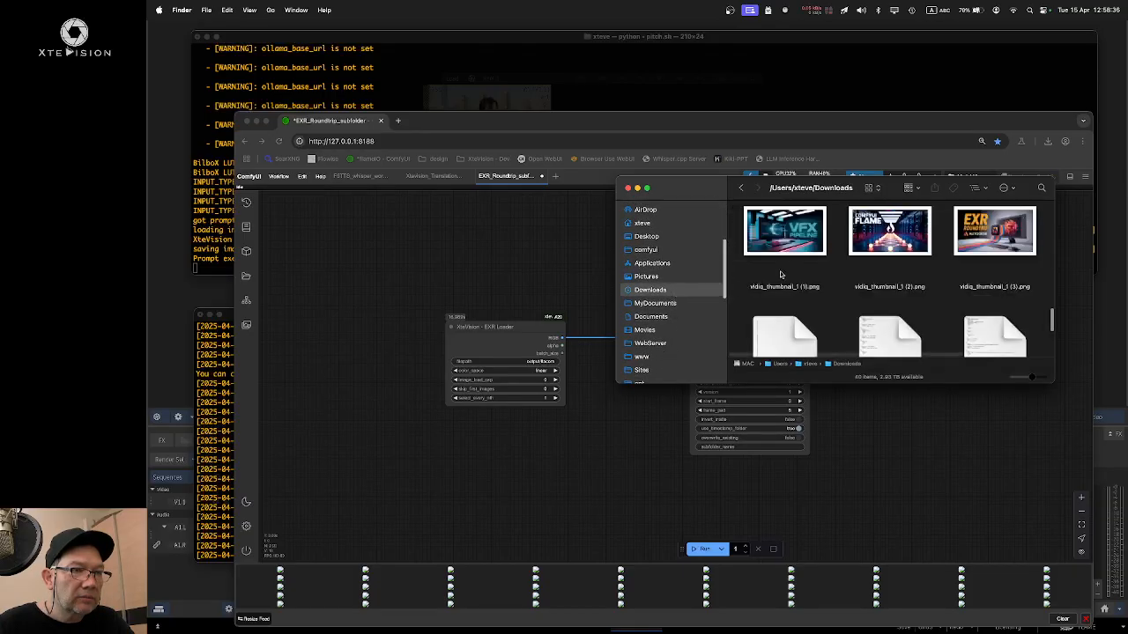
pyautogui.scroll(10, 820, 280)
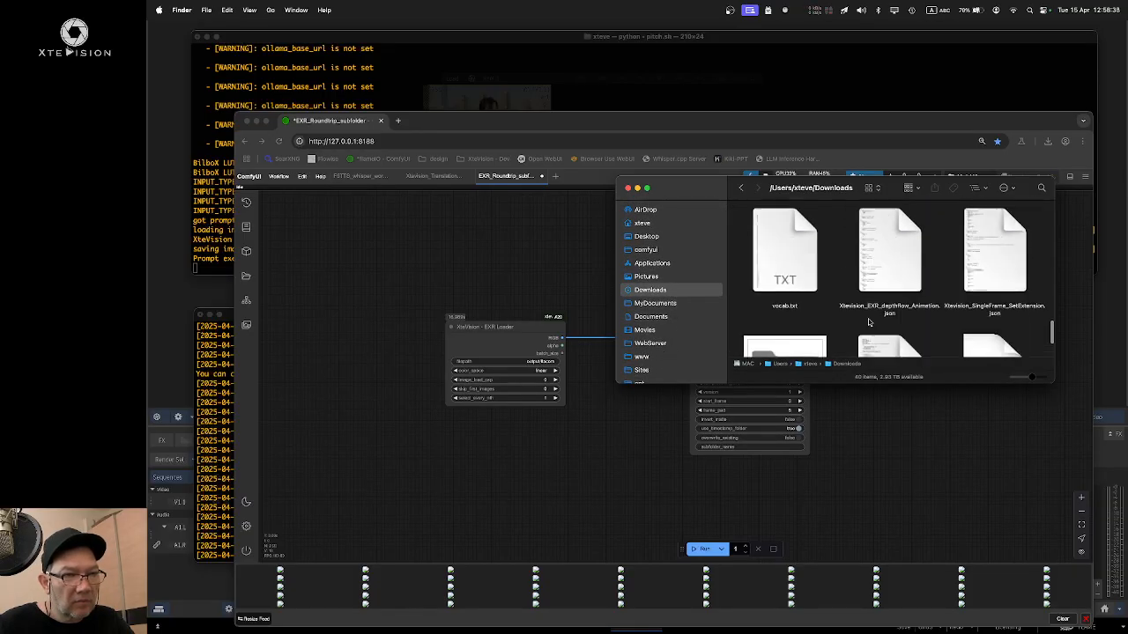
pyautogui.scroll(10, 869, 323)
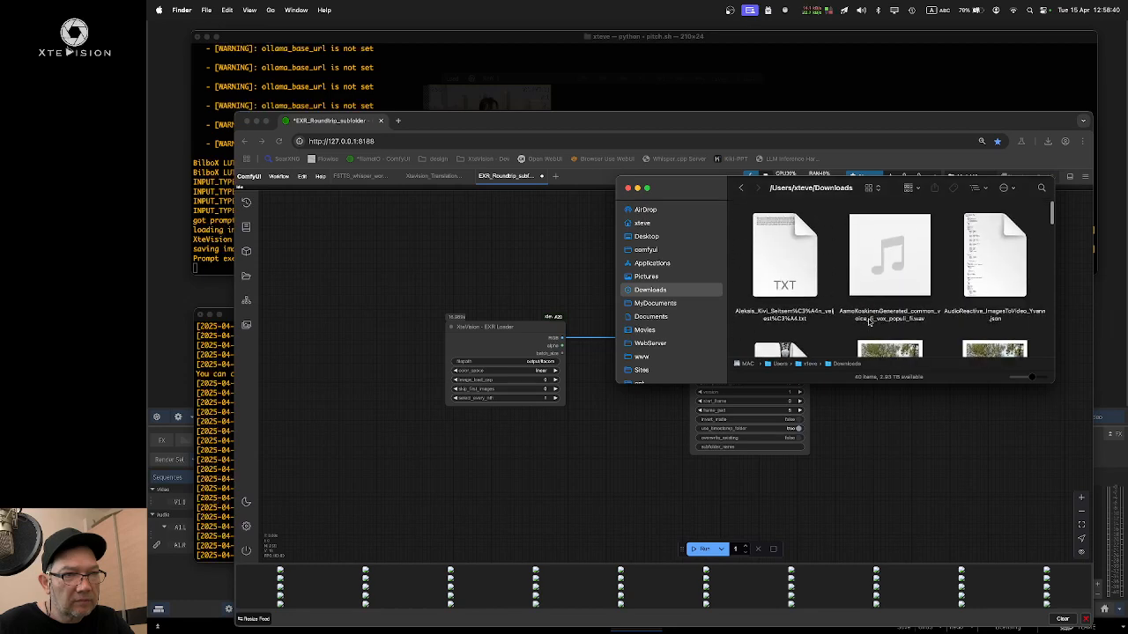
pyautogui.scroll(-5, 795, 257)
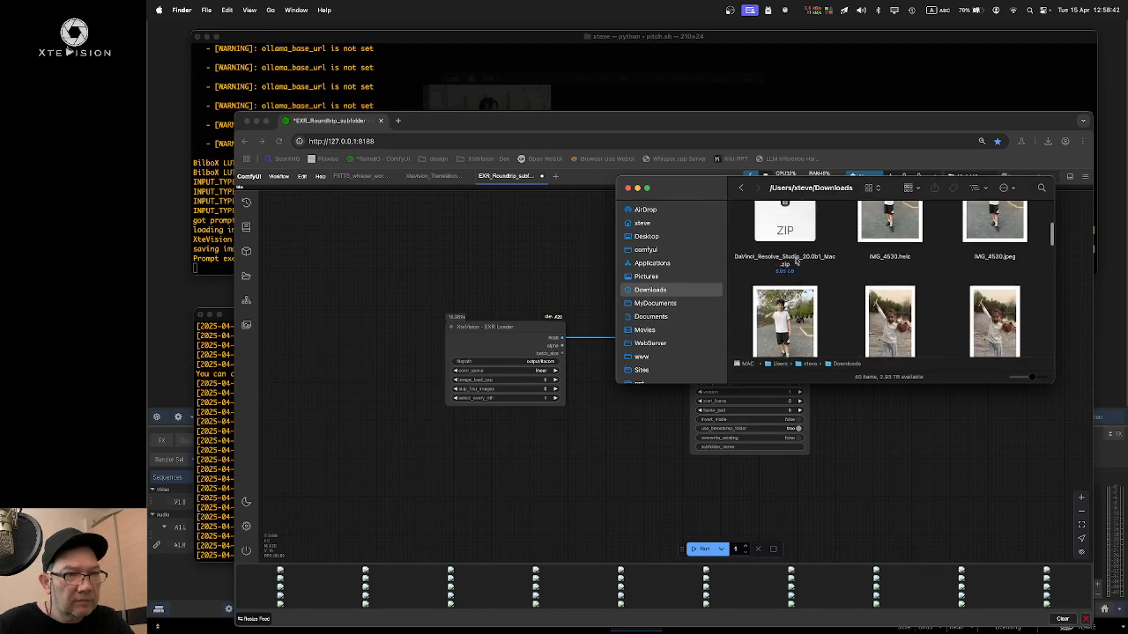
pyautogui.scroll(-5, 796, 261)
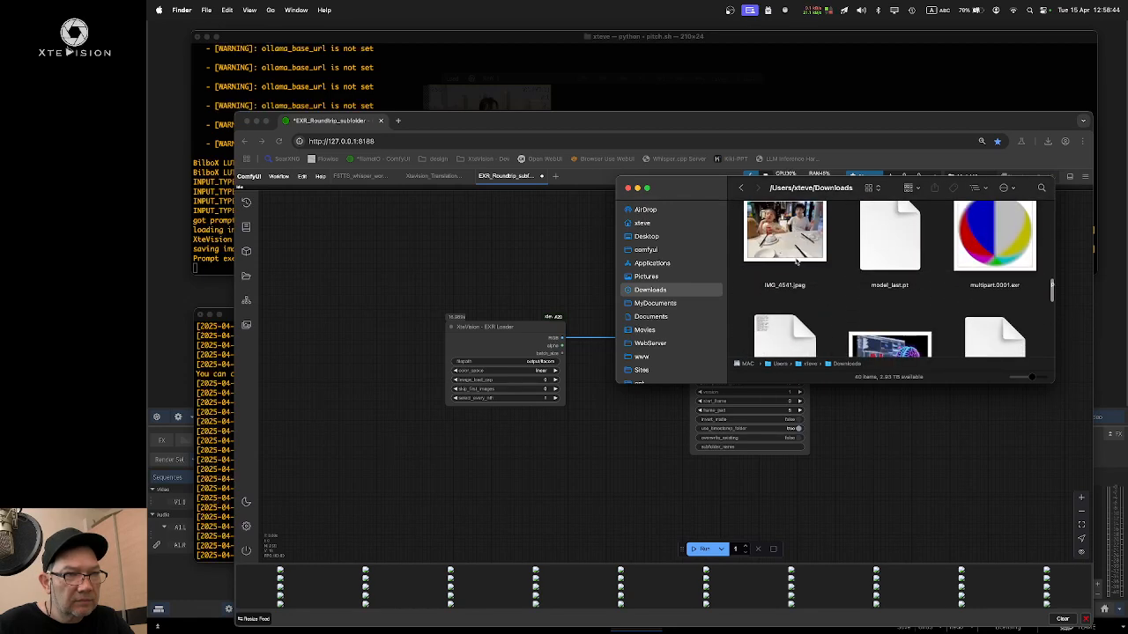
pyautogui.scroll(-3, 796, 261)
pyautogui.scroll(-5, 828, 260)
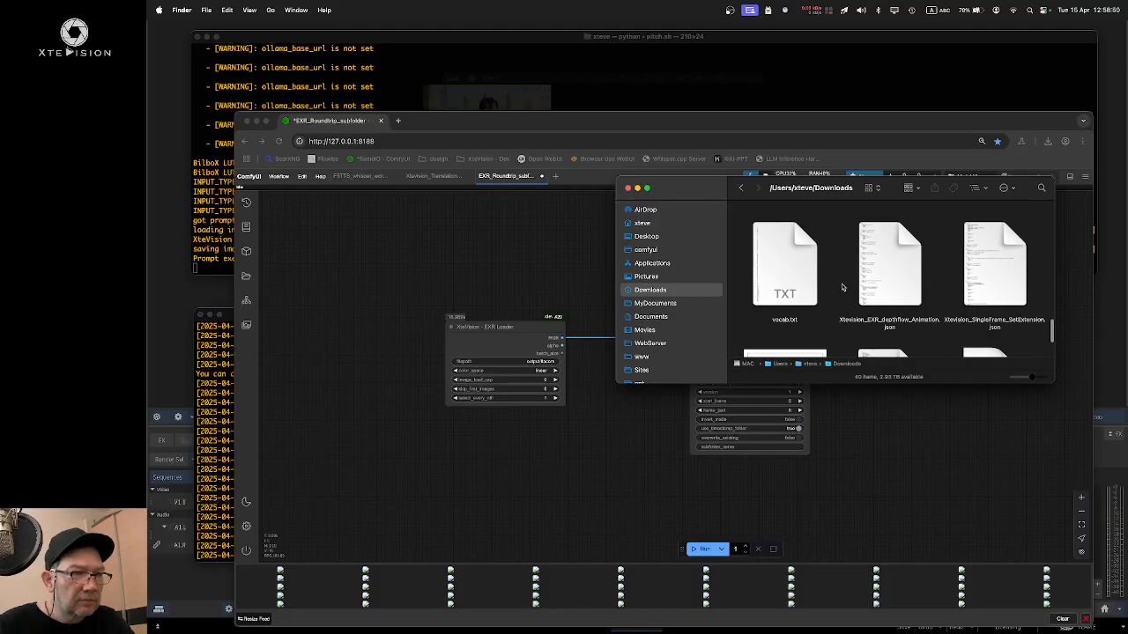
pyautogui.scroll(-3, 842, 286)
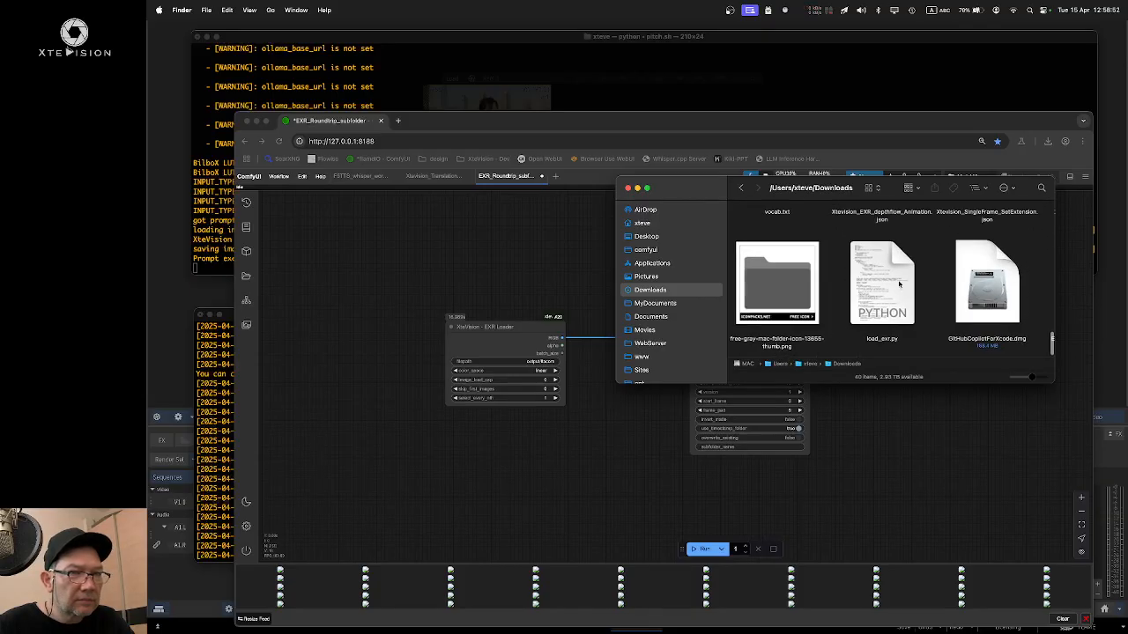
pyautogui.hscroll(2, 899, 284)
pyautogui.click(993, 293)
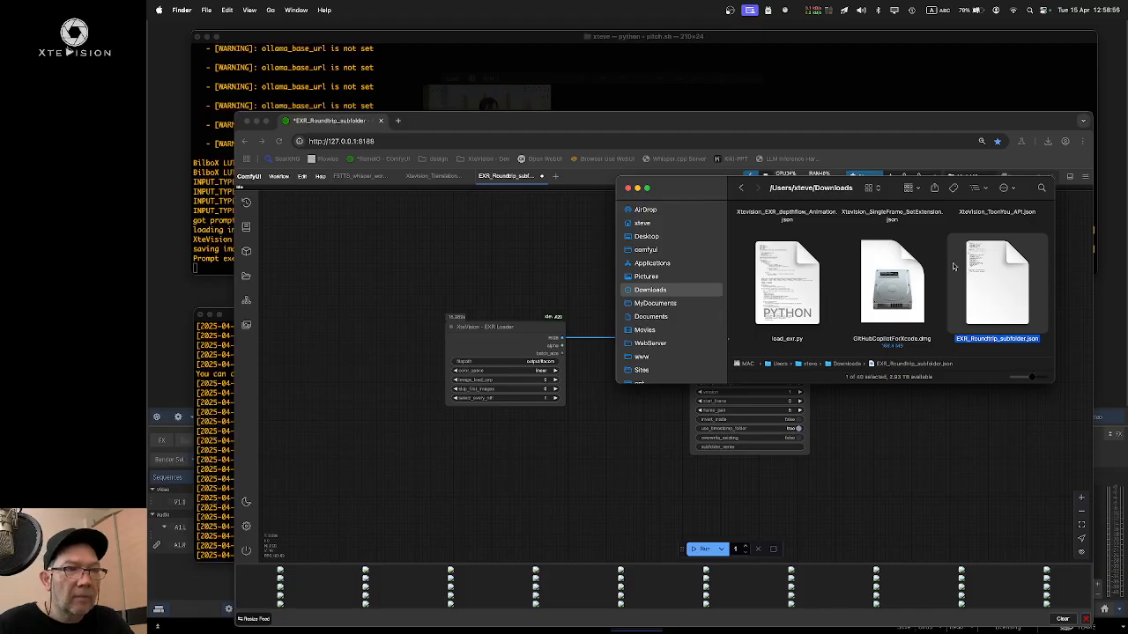
# Step: Paste the copied file into the workflows folder of flame_comfyui, reached through flame_python on the Desktop, replacing the older EXR_Roundtrip_subfolder.json
pyautogui.click(672, 239)
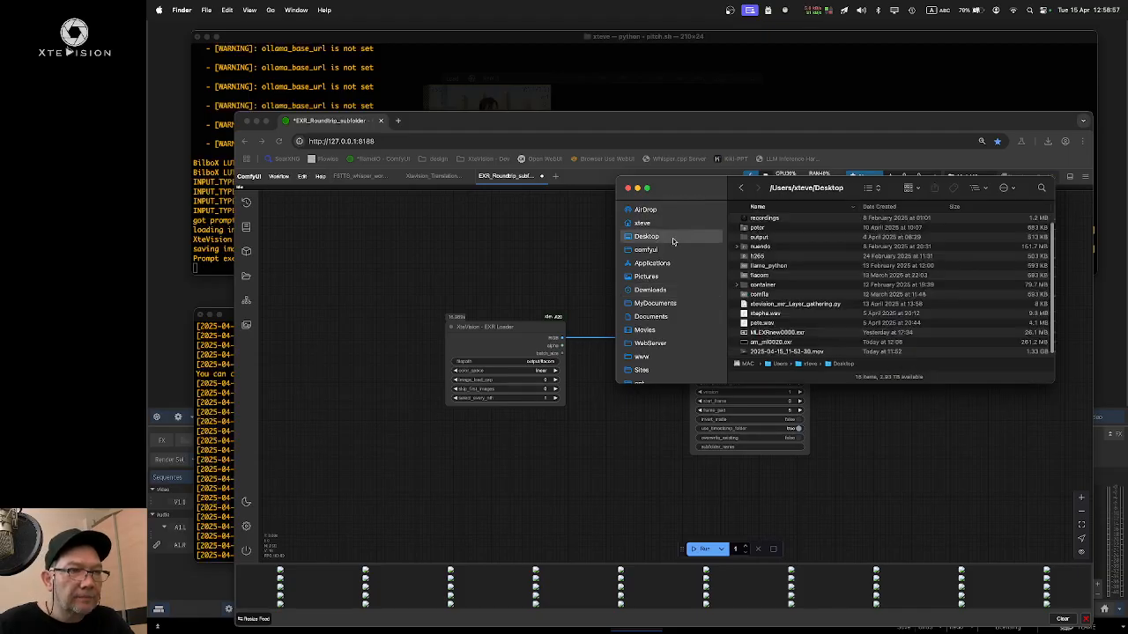
pyautogui.click(787, 268)
pyautogui.doubleClick(786, 268)
pyautogui.doubleClick(780, 266)
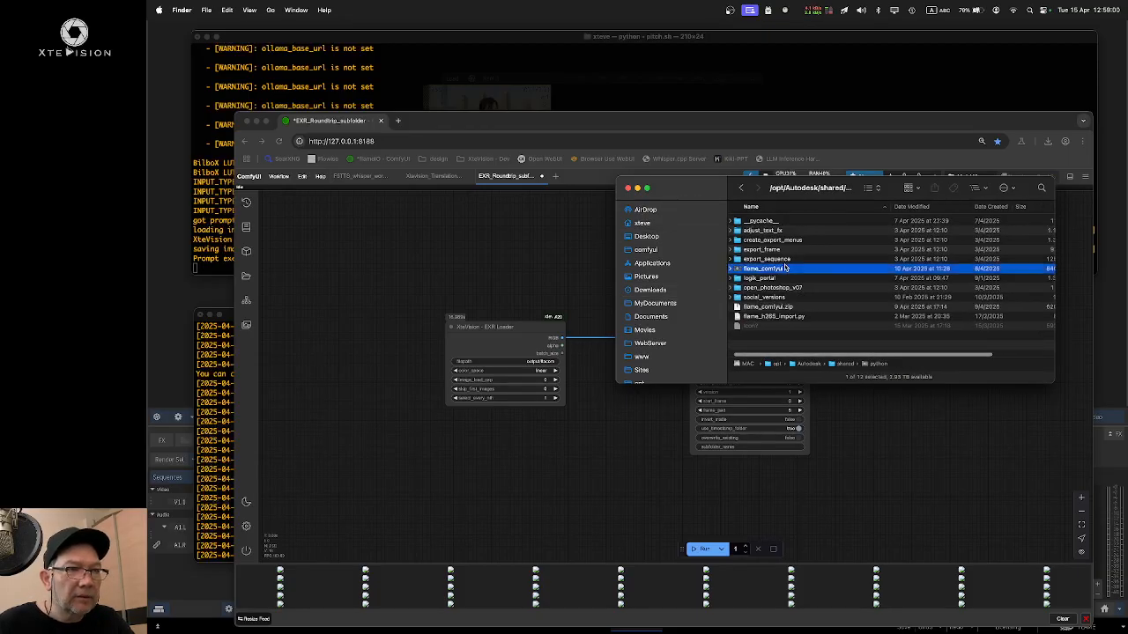
pyautogui.doubleClick(789, 231)
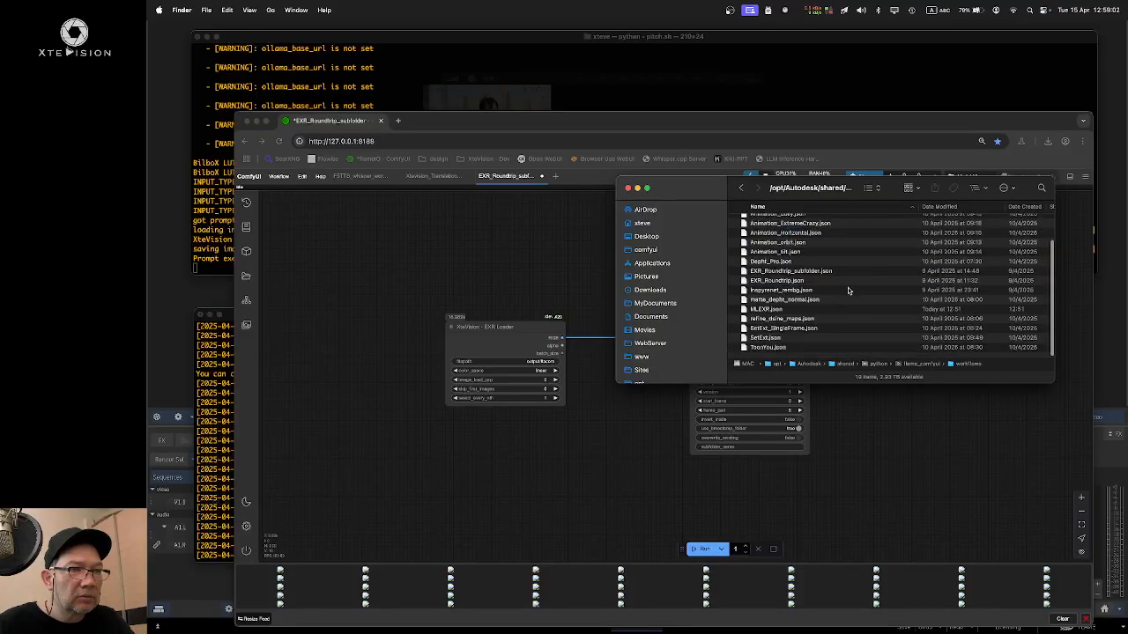
pyautogui.press('super+v')
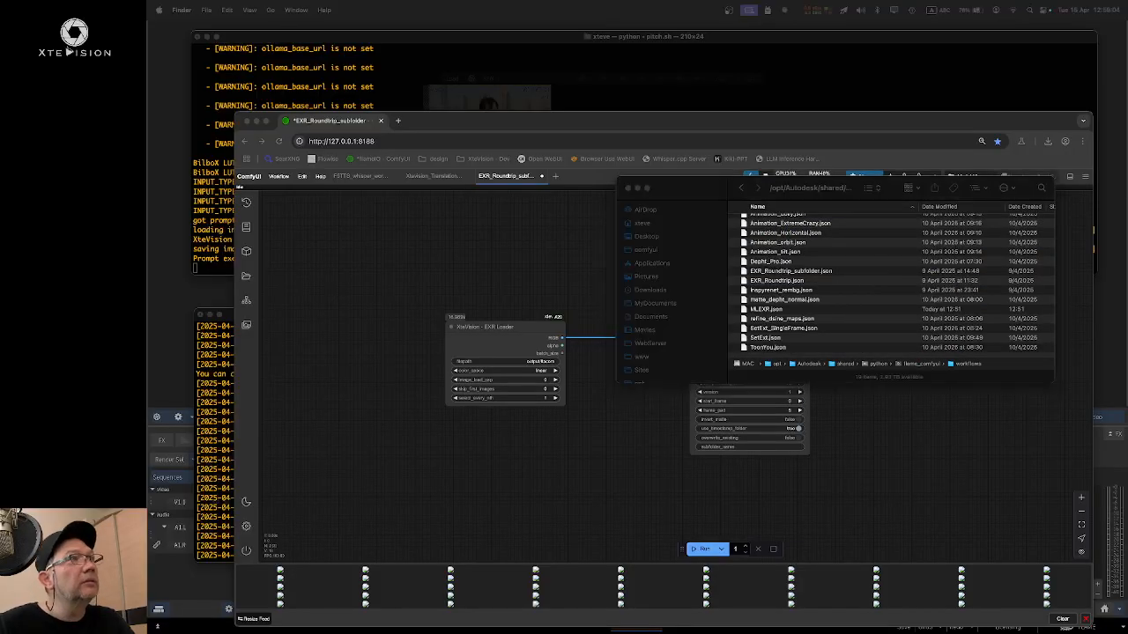
pyautogui.moveTo(673, 156); pyautogui.dragTo(680, 261)
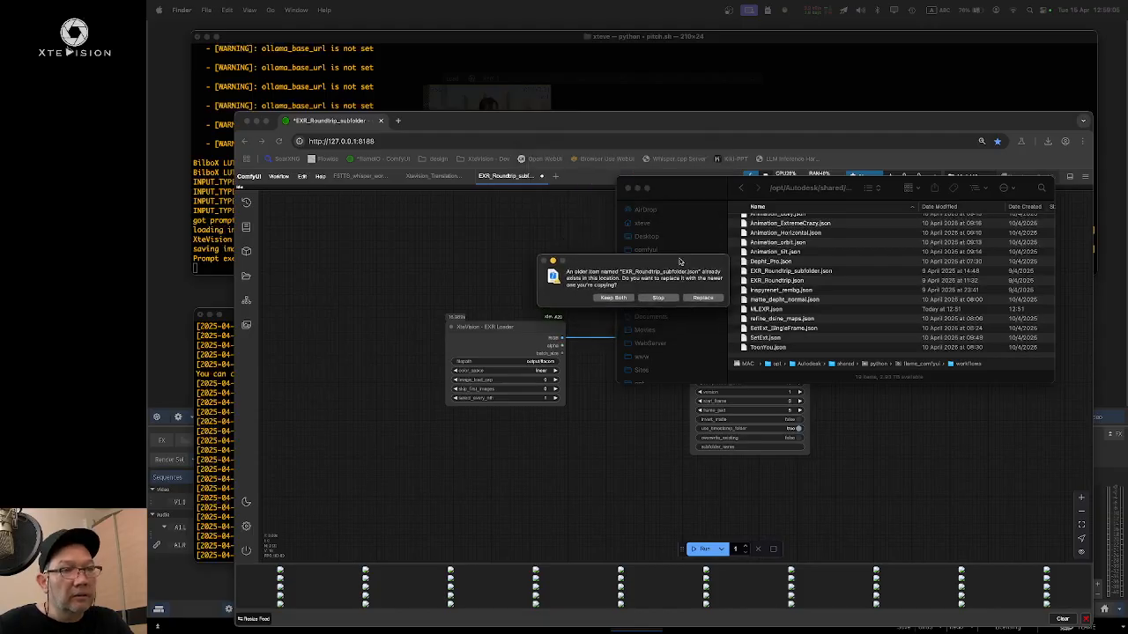
pyautogui.click(719, 299)
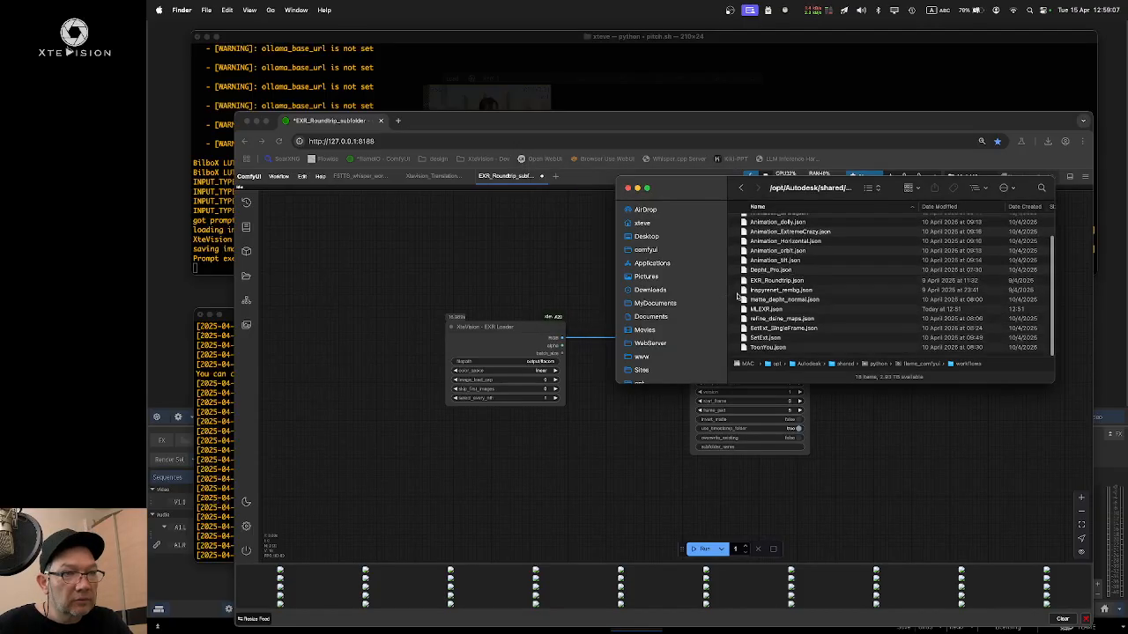
pyautogui.click(900, 290)
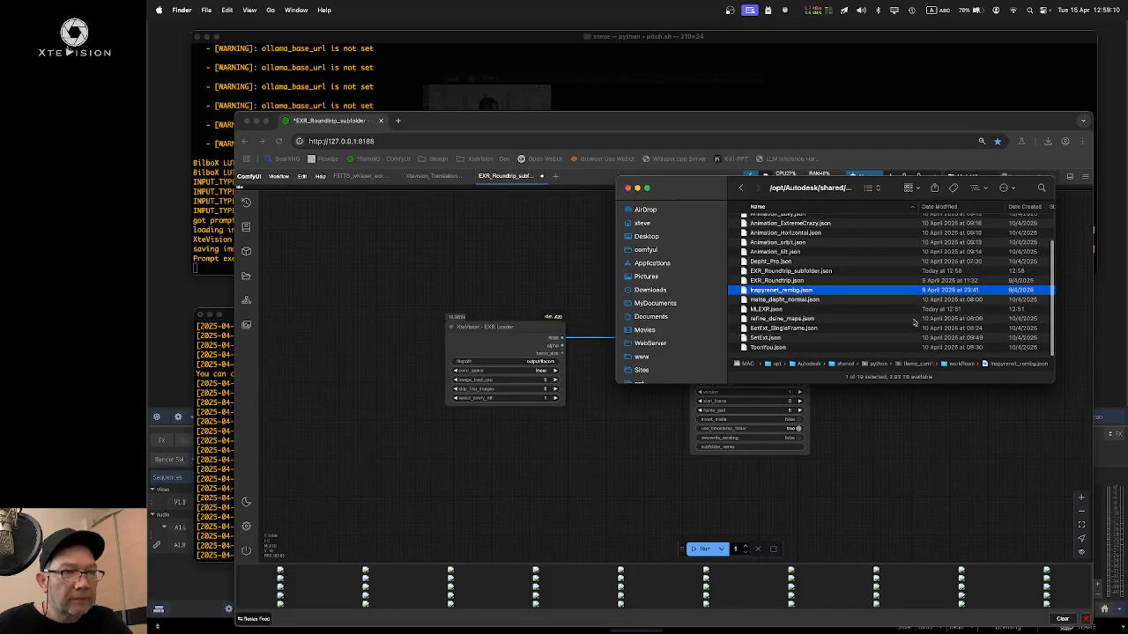
# Step: Switch back to Chromium and quit it, leaving the ComfyUI site without saving the workflow changes
pyautogui.click(554, 280)
pyautogui.moveTo(655, 120); pyautogui.dragTo(647, 79)
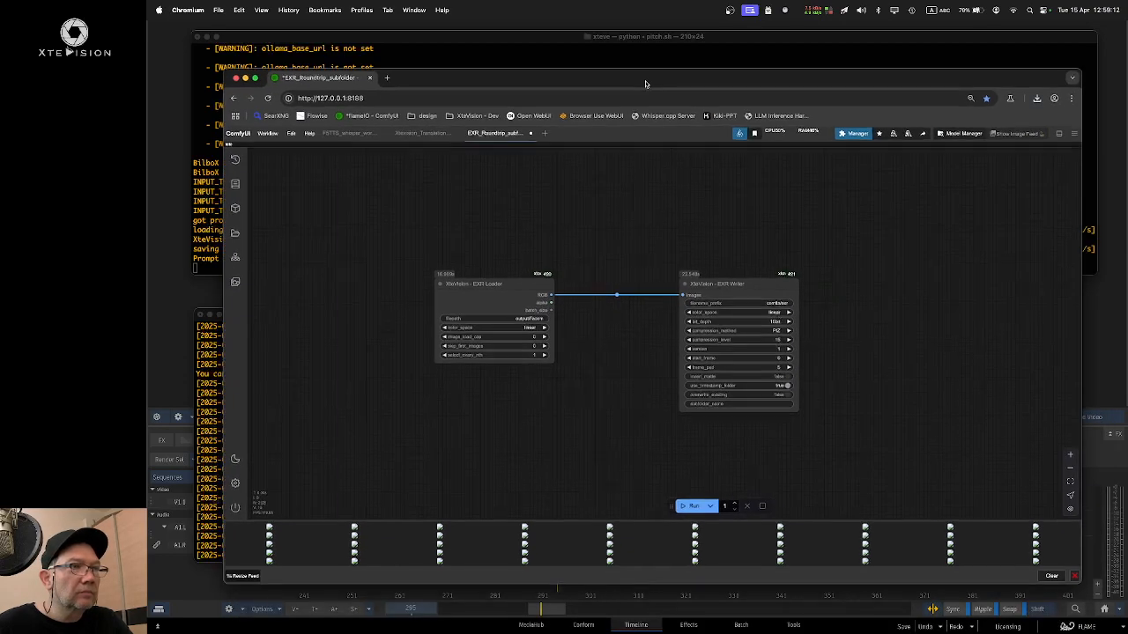
pyautogui.press('super+q')
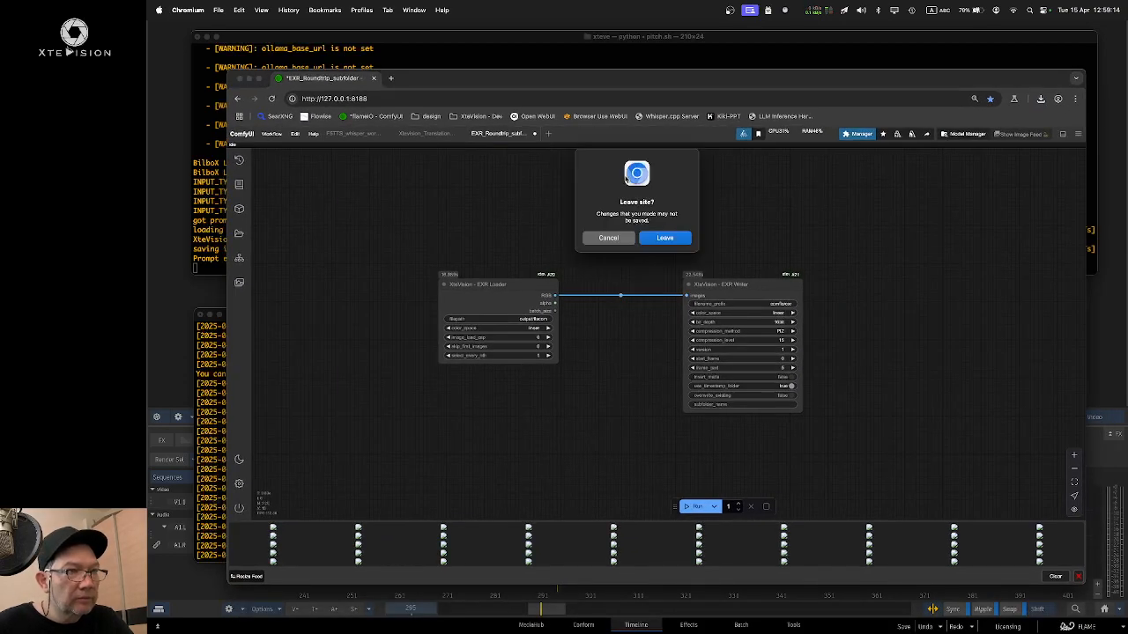
pyautogui.click(677, 238)
# Step: Switch to Flame, rescan the Python hooks and shift the DSCF2026 clip along its reel
pyautogui.moveTo(694, 191); pyautogui.dragTo(697, 192)
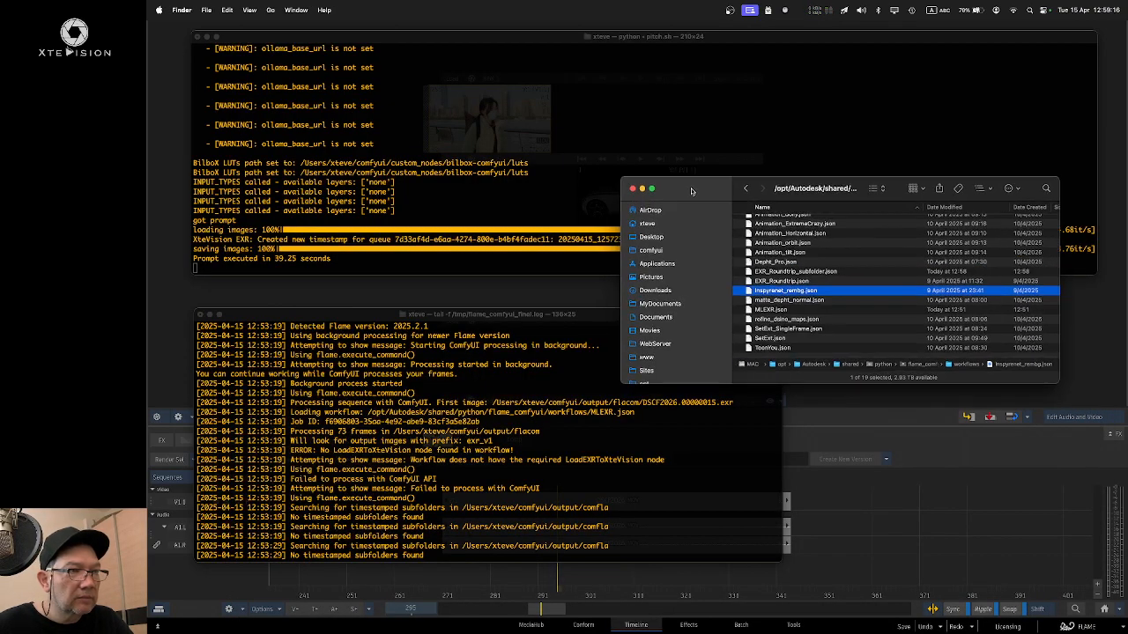
pyautogui.click(478, 186)
pyautogui.click(507, 363)
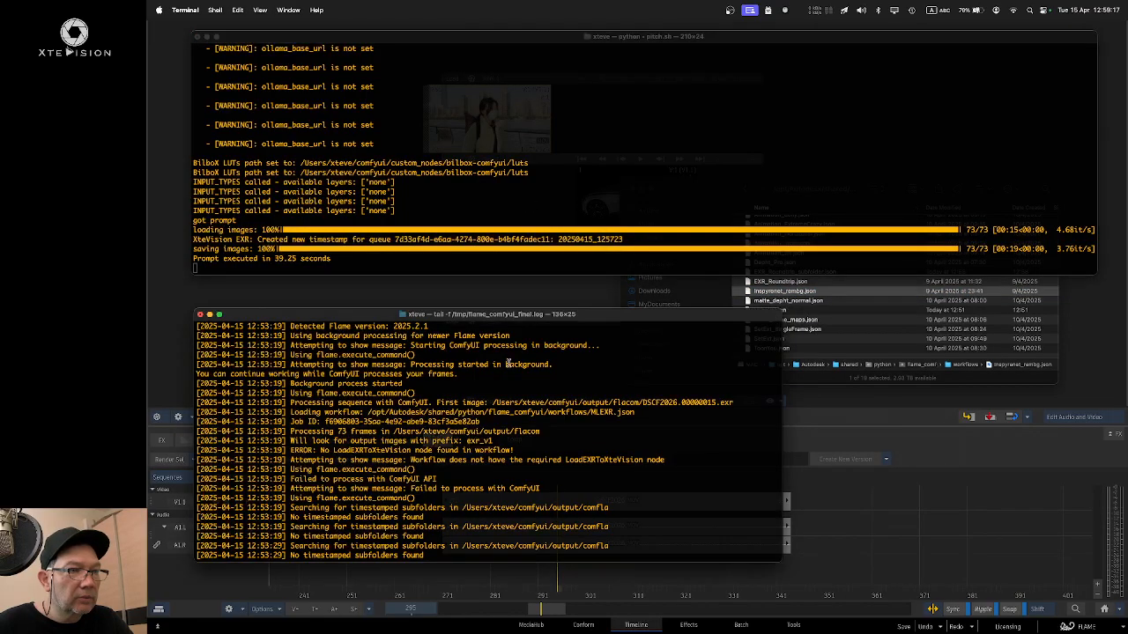
pyautogui.click(864, 445)
pyautogui.click(1082, 625)
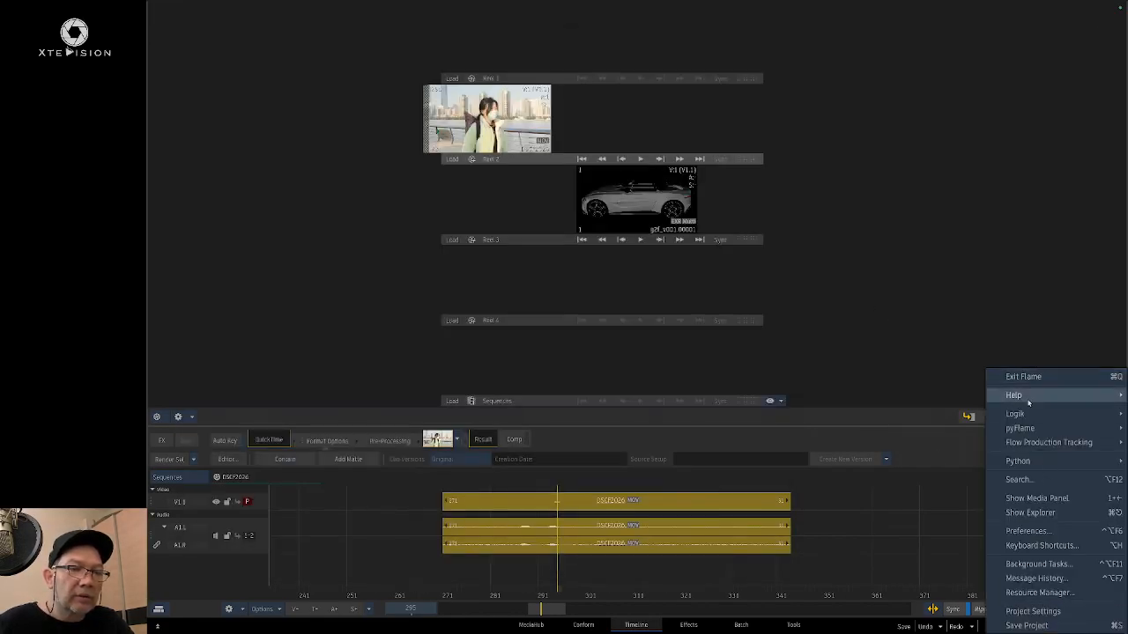
pyautogui.moveTo(994, 462)
pyautogui.click(947, 477)
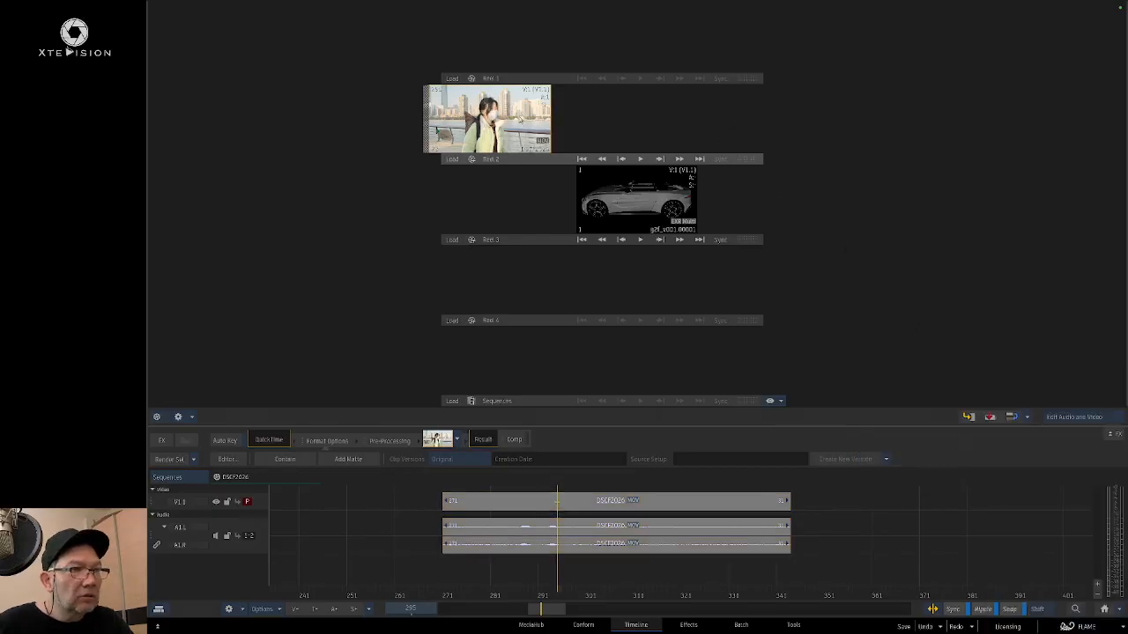
pyautogui.moveTo(520, 118); pyautogui.dragTo(445, 119)
# Step: Switch to Finder and delete all EXR frames inside the flacom folder, reached from the Desktop
pyautogui.press('super+Tab')
pyautogui.press('super+Tab')
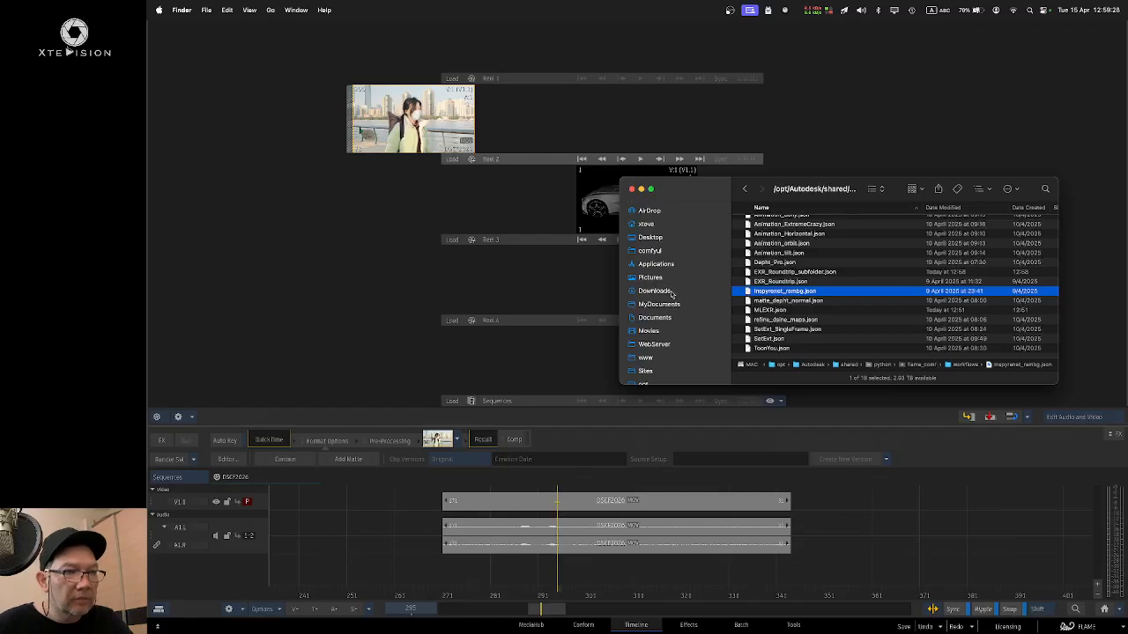
pyautogui.click(675, 238)
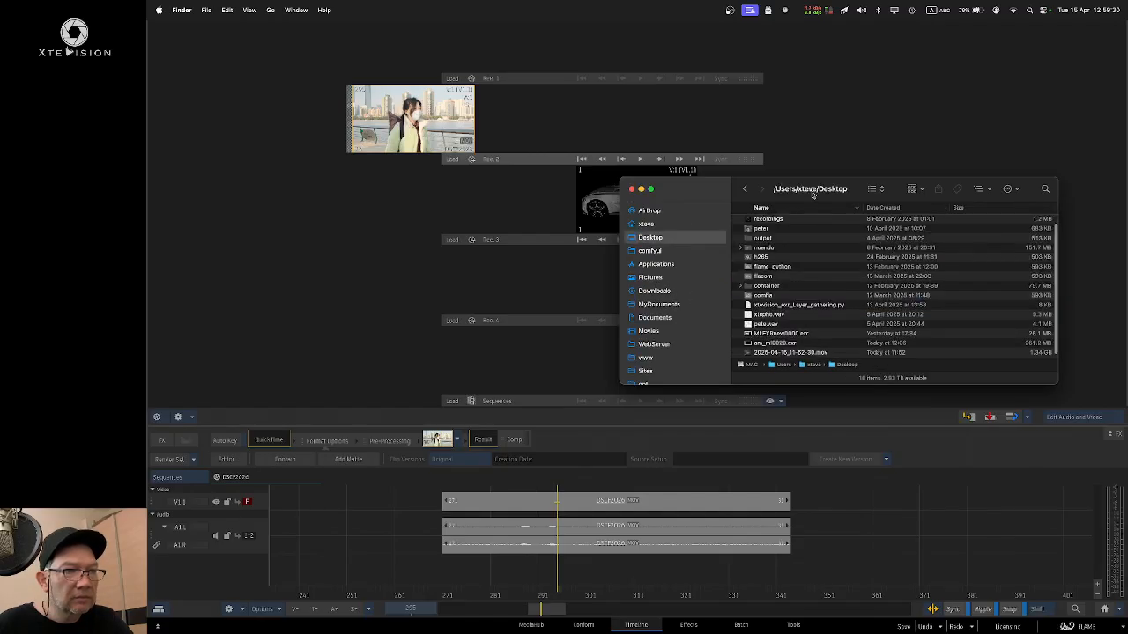
pyautogui.click(780, 277)
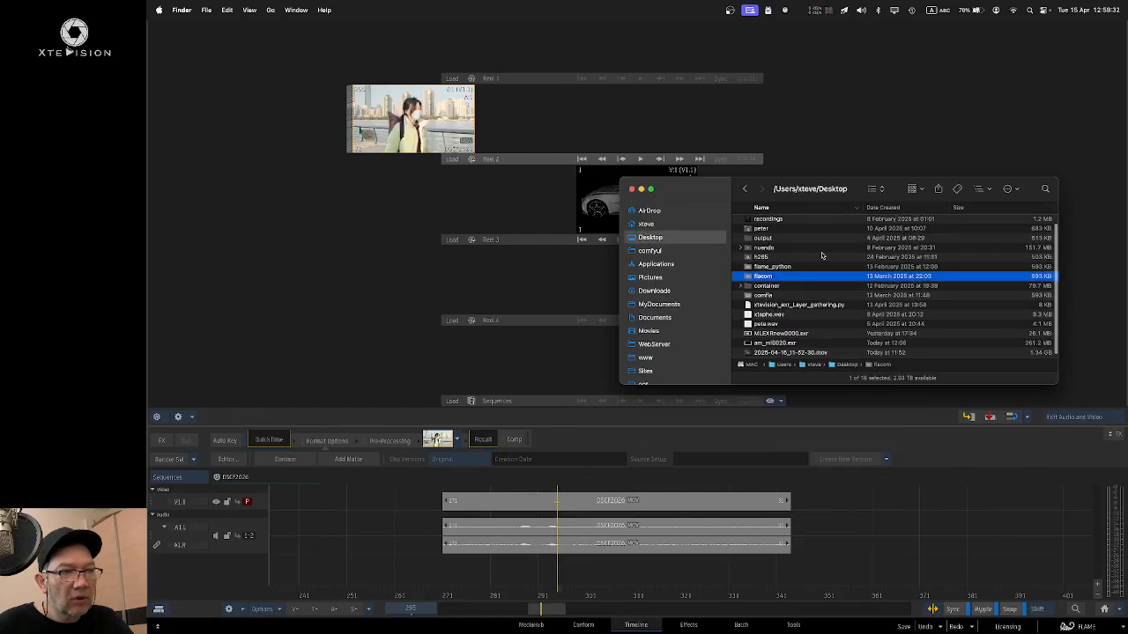
pyautogui.doubleClick(793, 275)
pyautogui.click(819, 253)
pyautogui.press('super+a')
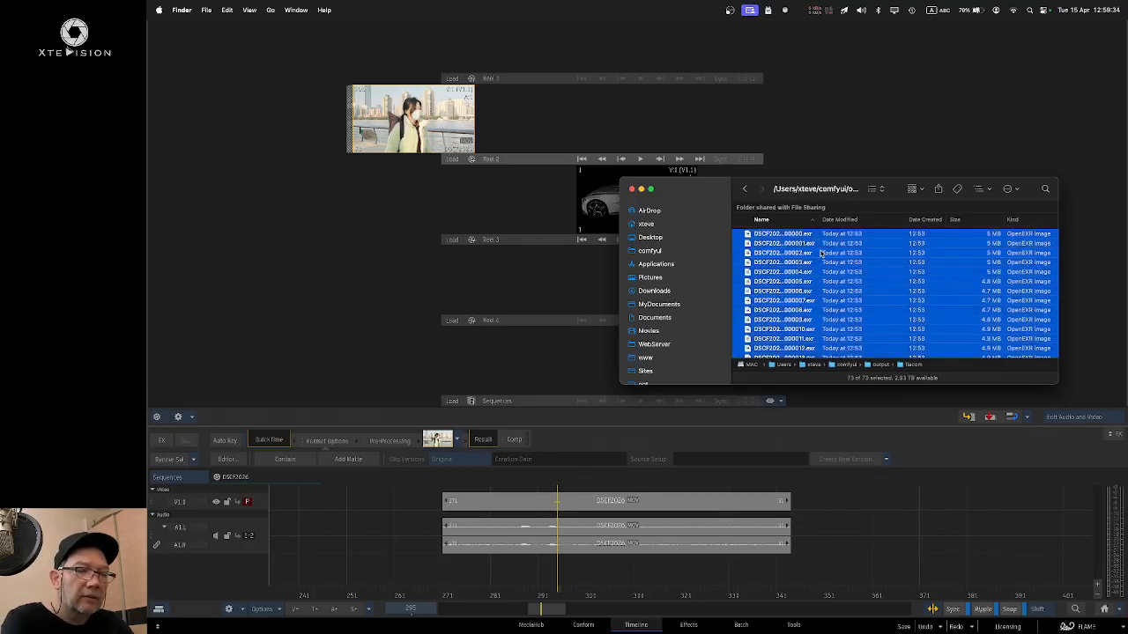
pyautogui.press('super+BackSpace')
# Step: Check the contents of the comfla output folder from the Desktop and close the Finder window
pyautogui.click(745, 189)
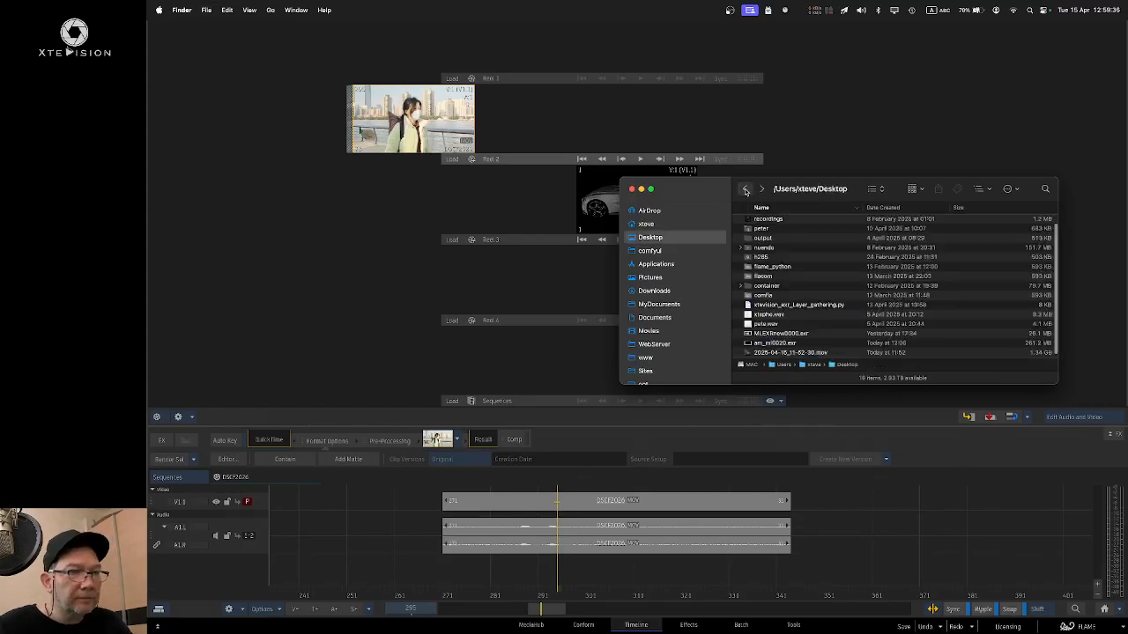
pyautogui.click(775, 295)
pyautogui.doubleClick(775, 295)
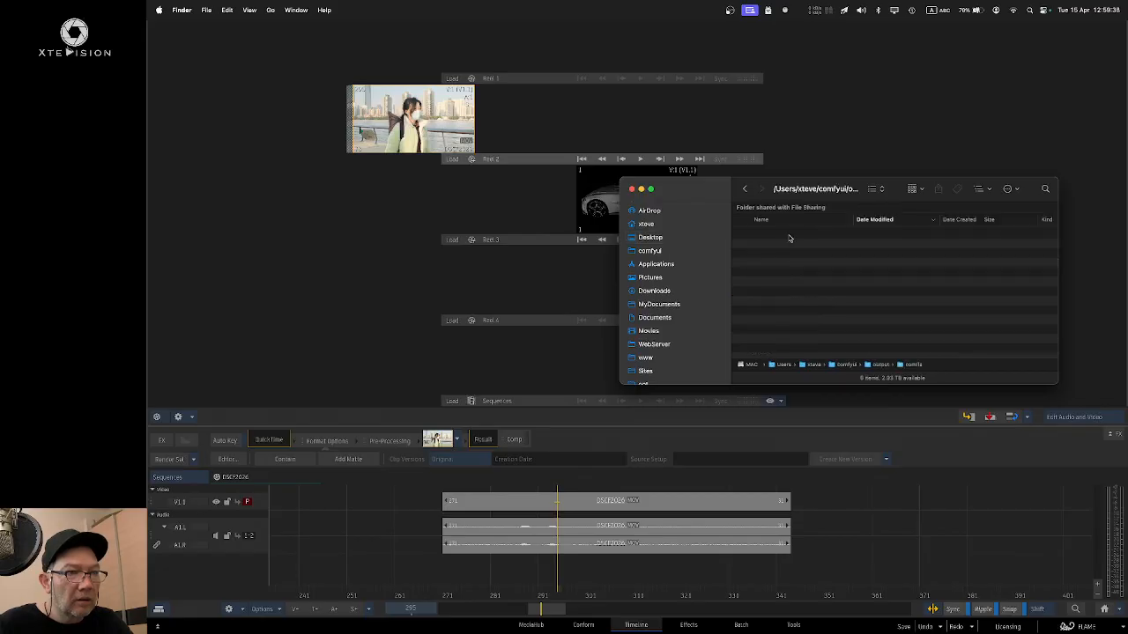
pyautogui.moveTo(694, 190); pyautogui.dragTo(661, 173)
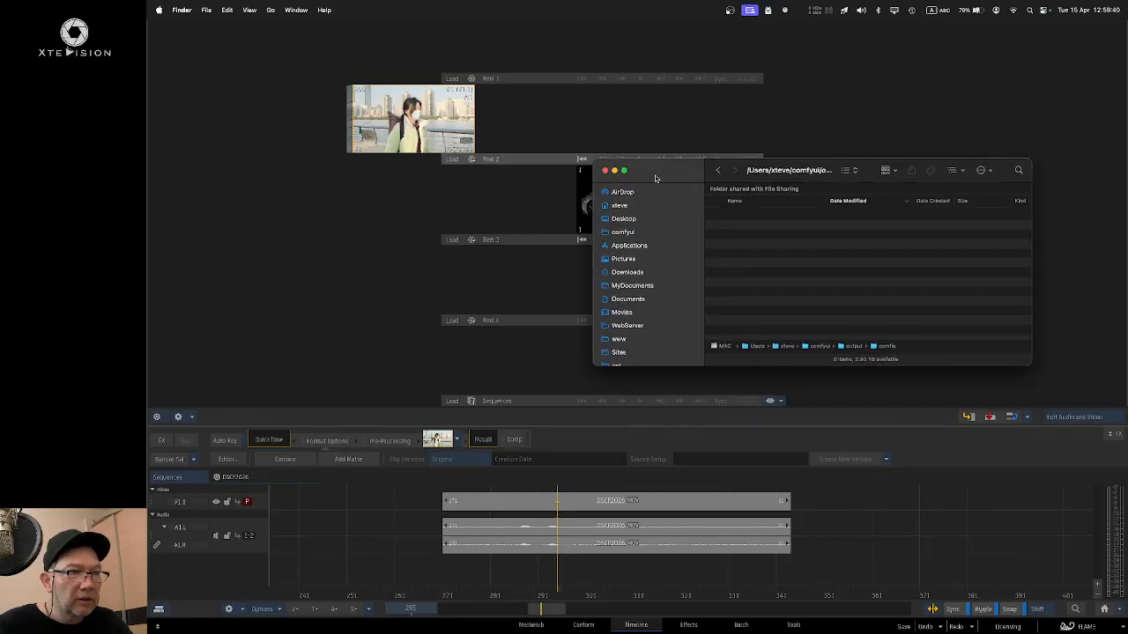
pyautogui.click(606, 171)
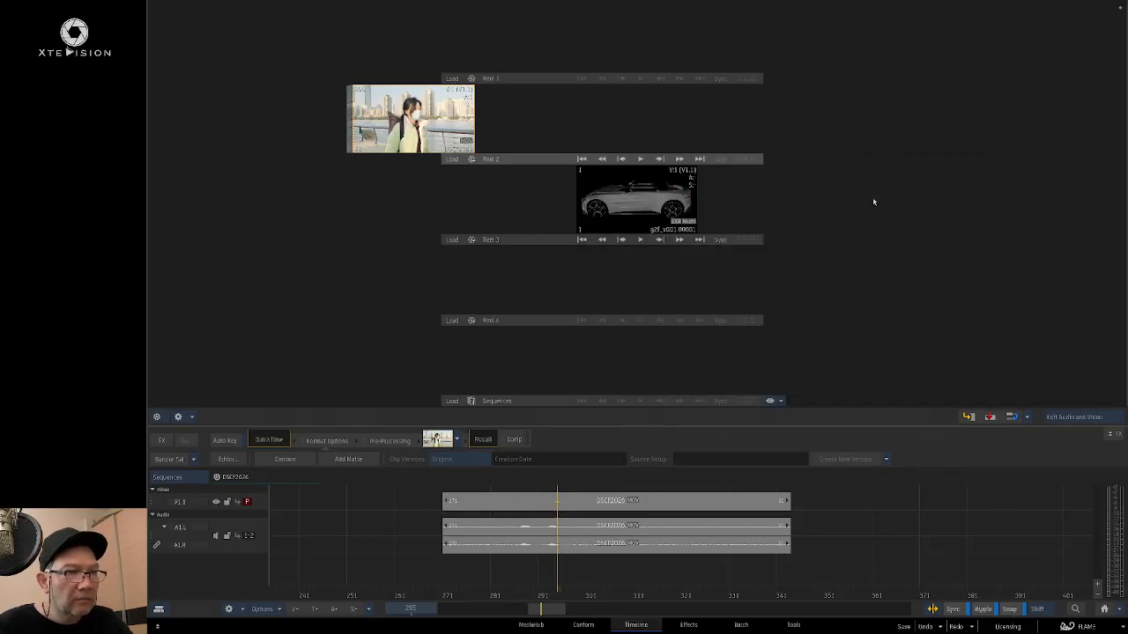
# Step: Switch to Terminal, review the flame_comfyui_final.log history down to its latest entries and return to Flame
pyautogui.press('super+Tab')
pyautogui.press('super+Tab')
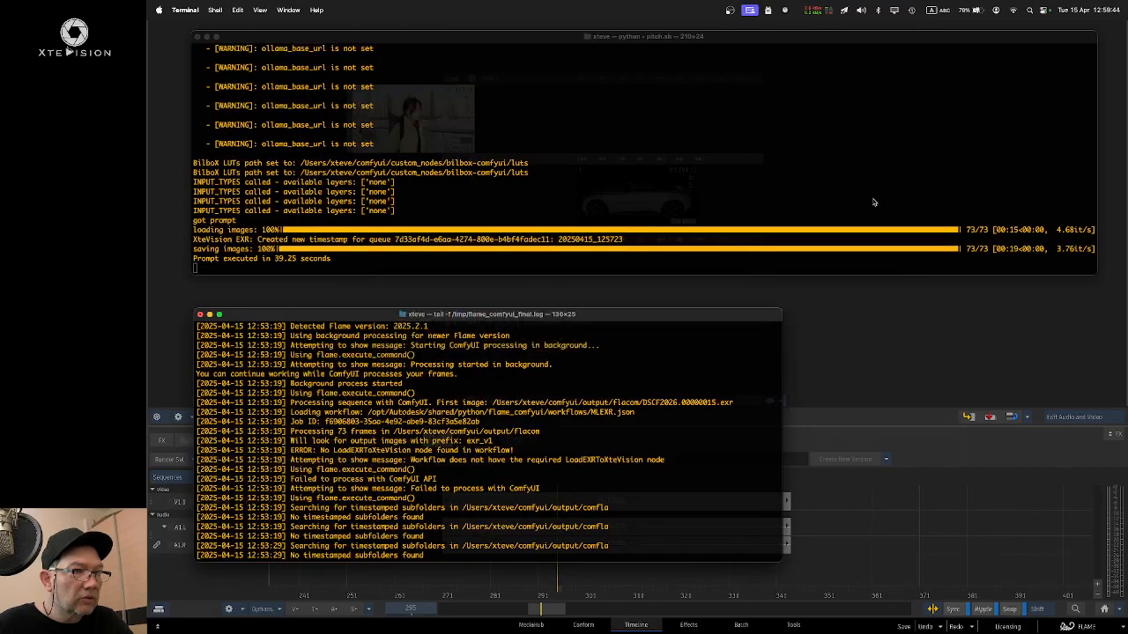
pyautogui.scroll(10, 463, 375)
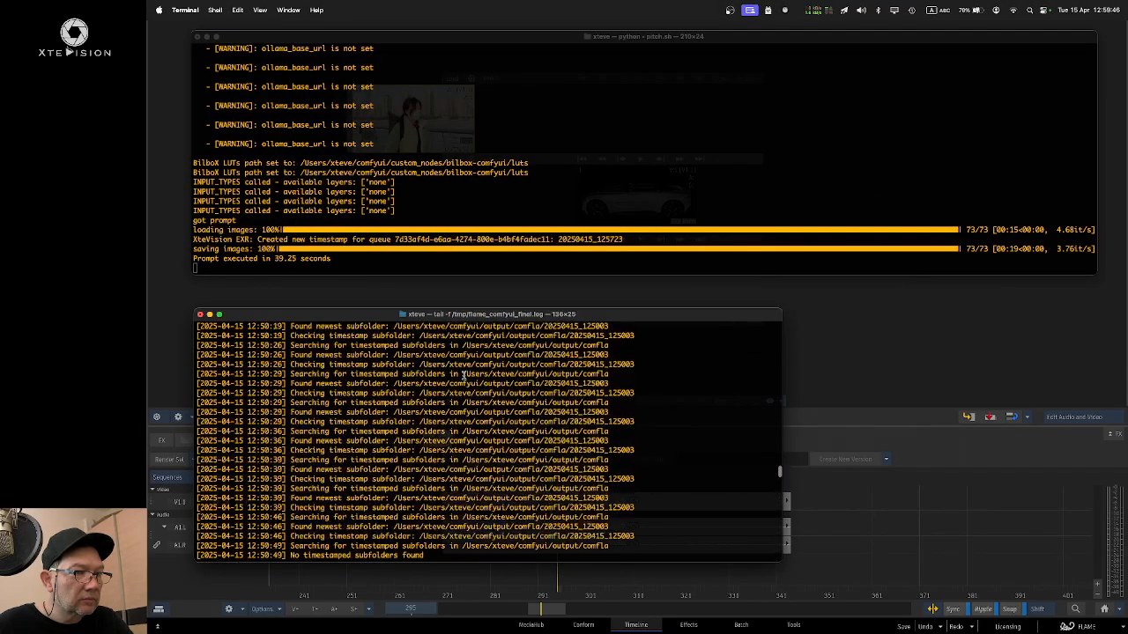
pyautogui.scroll(15, 464, 376)
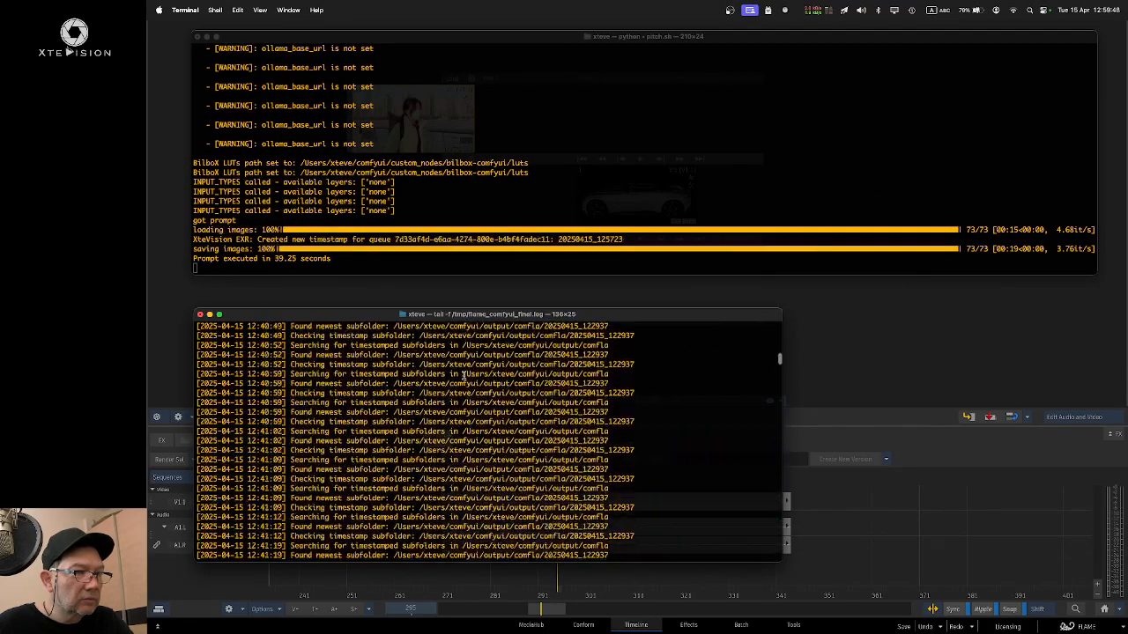
pyautogui.scroll(-10, 464, 375)
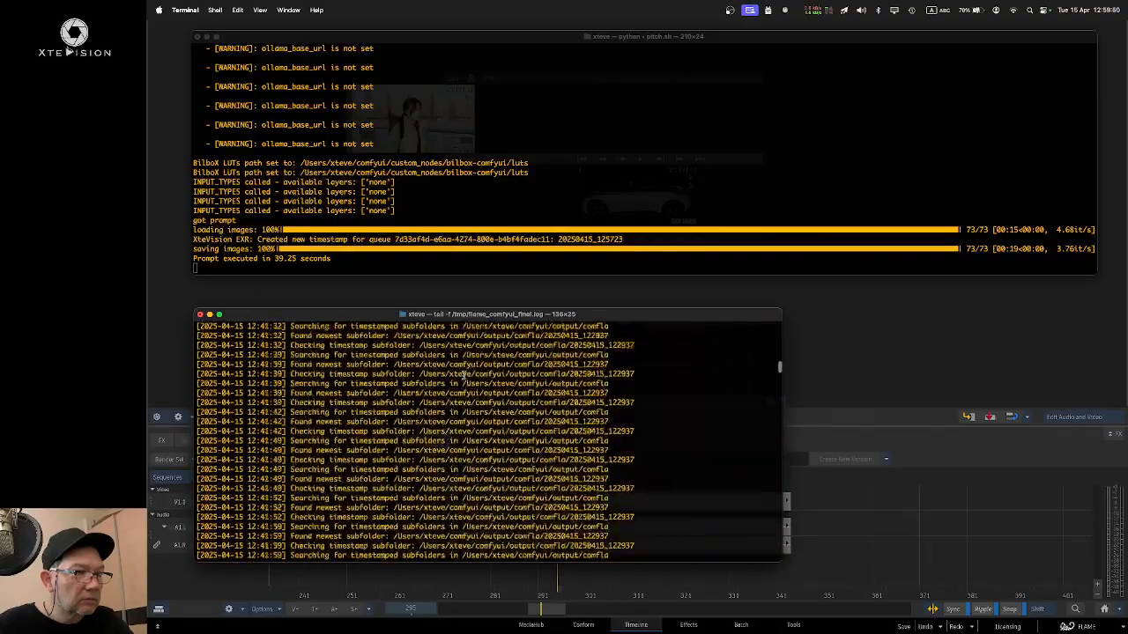
pyautogui.scroll(-15, 464, 376)
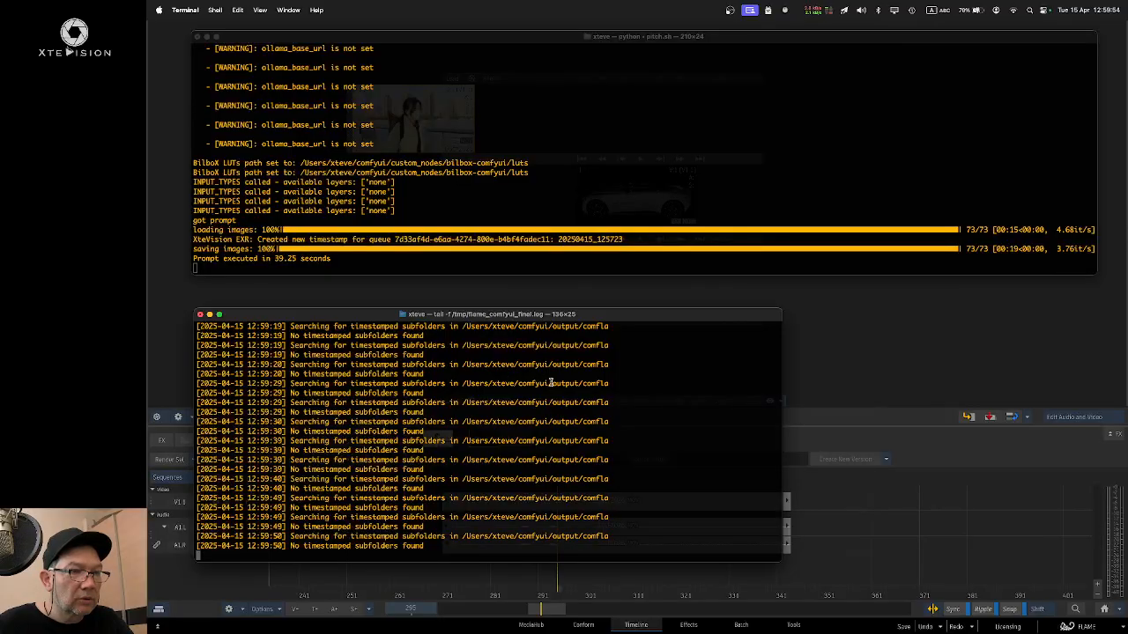
pyautogui.click(859, 359)
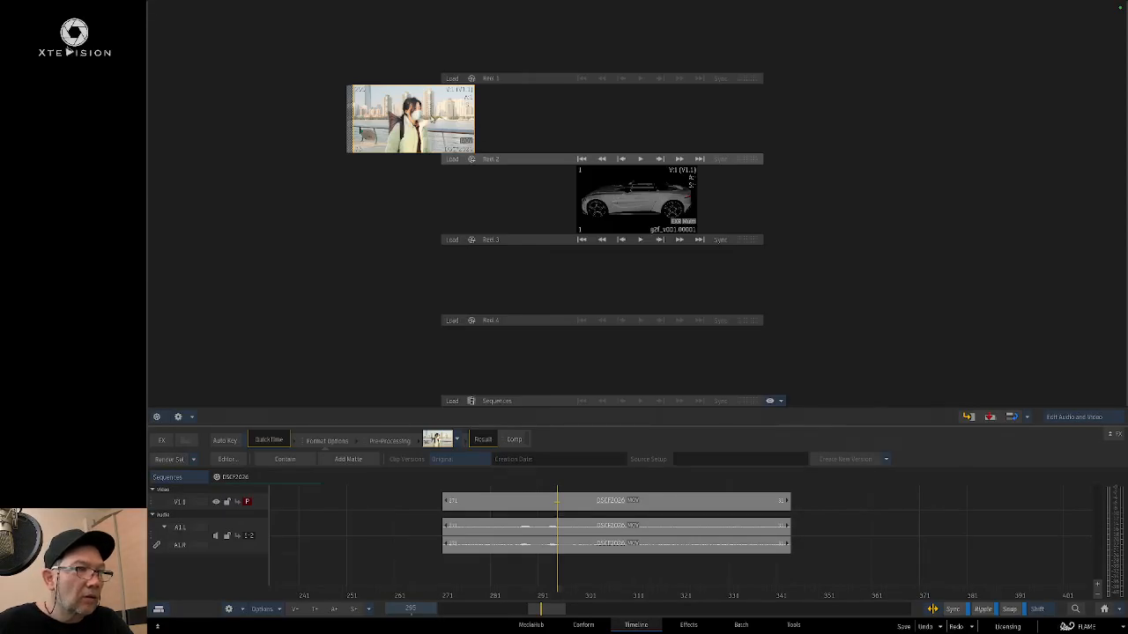
# Step: Process the DSCF2026 clip with ComfyUI using the EXR_Roundtrip_subfolder workflow, keeping output/flacom as the filepath
pyautogui.rightClick(431, 117)
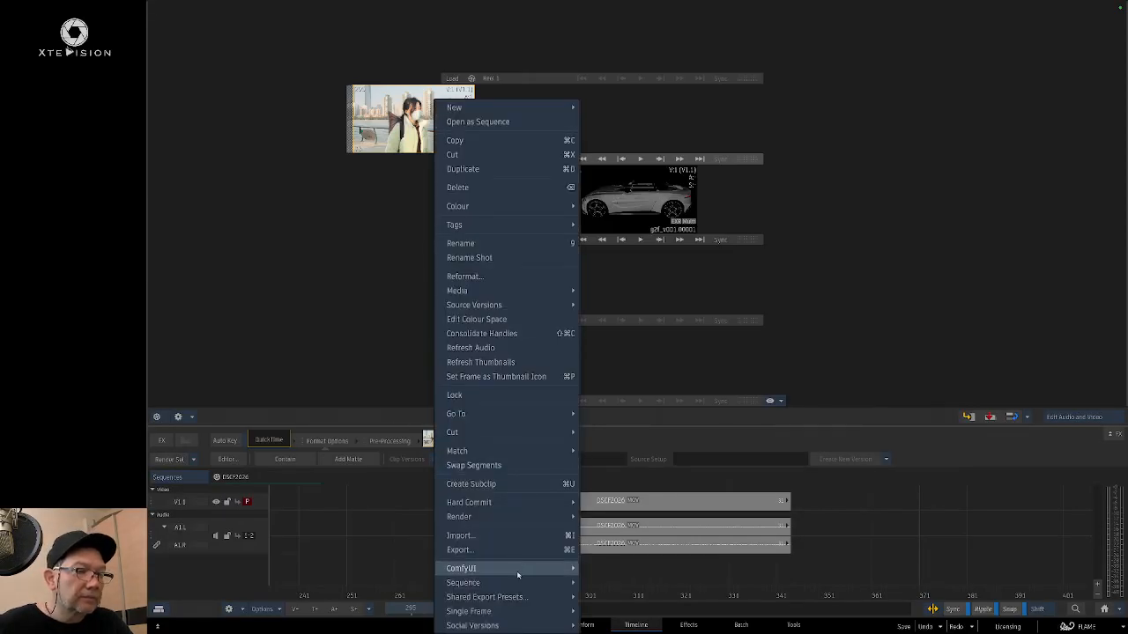
pyautogui.moveTo(533, 572)
pyautogui.click(626, 569)
pyautogui.click(614, 296)
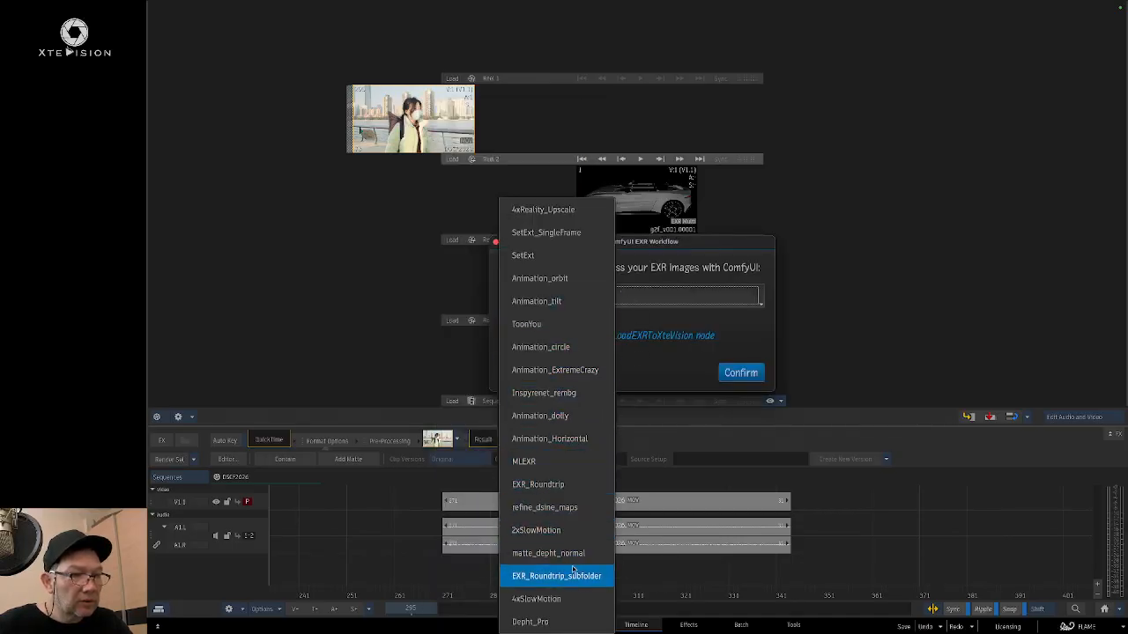
pyautogui.click(542, 577)
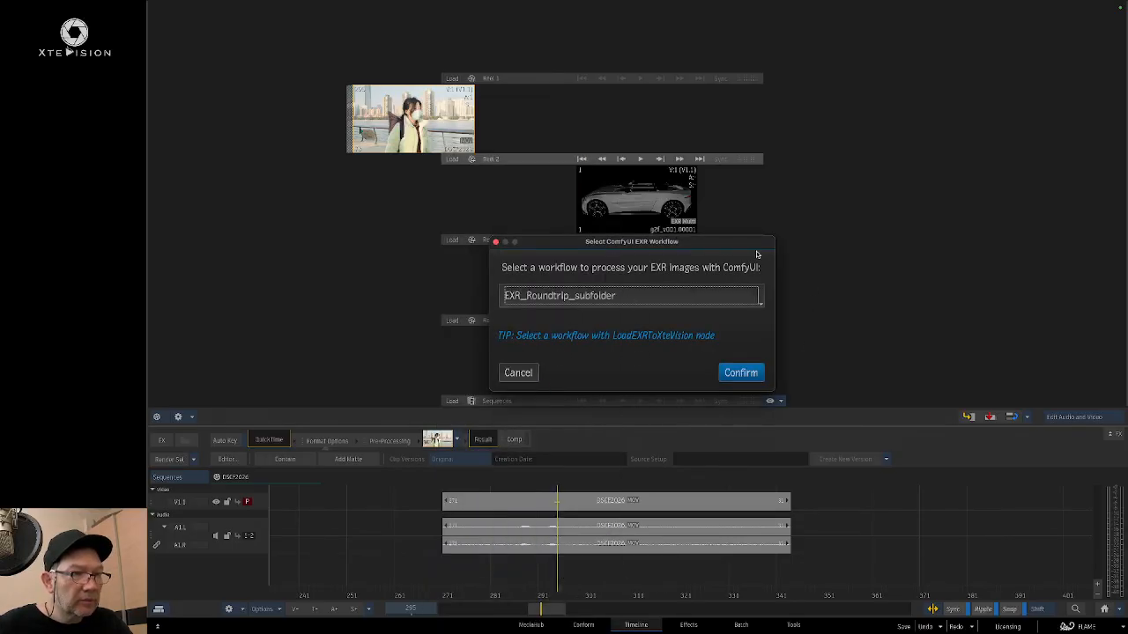
pyautogui.click(741, 373)
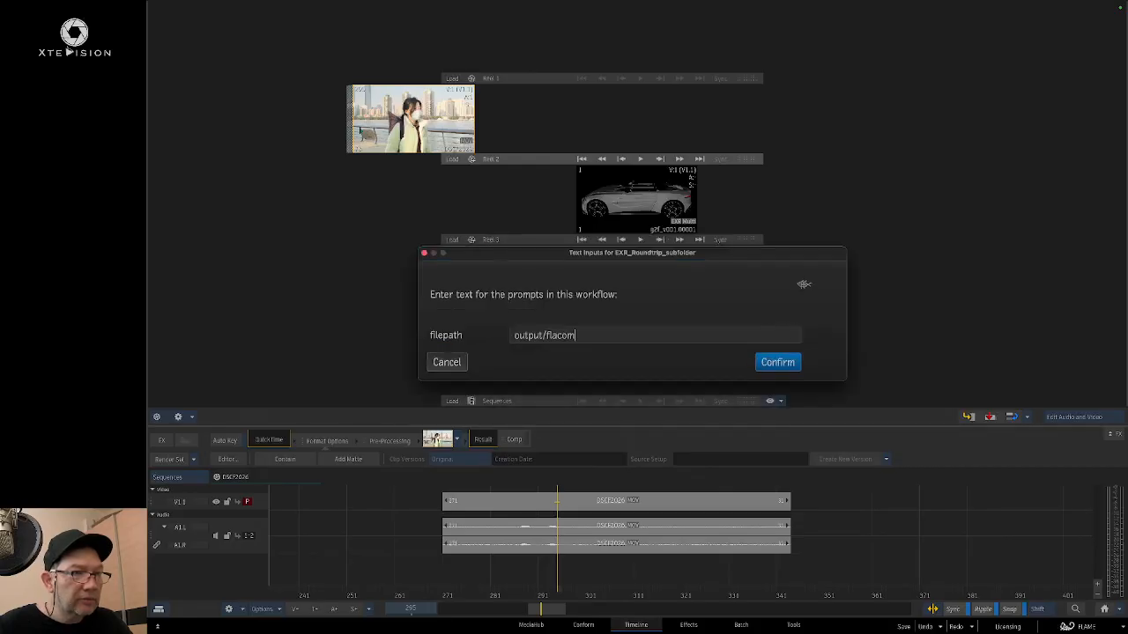
pyautogui.click(778, 361)
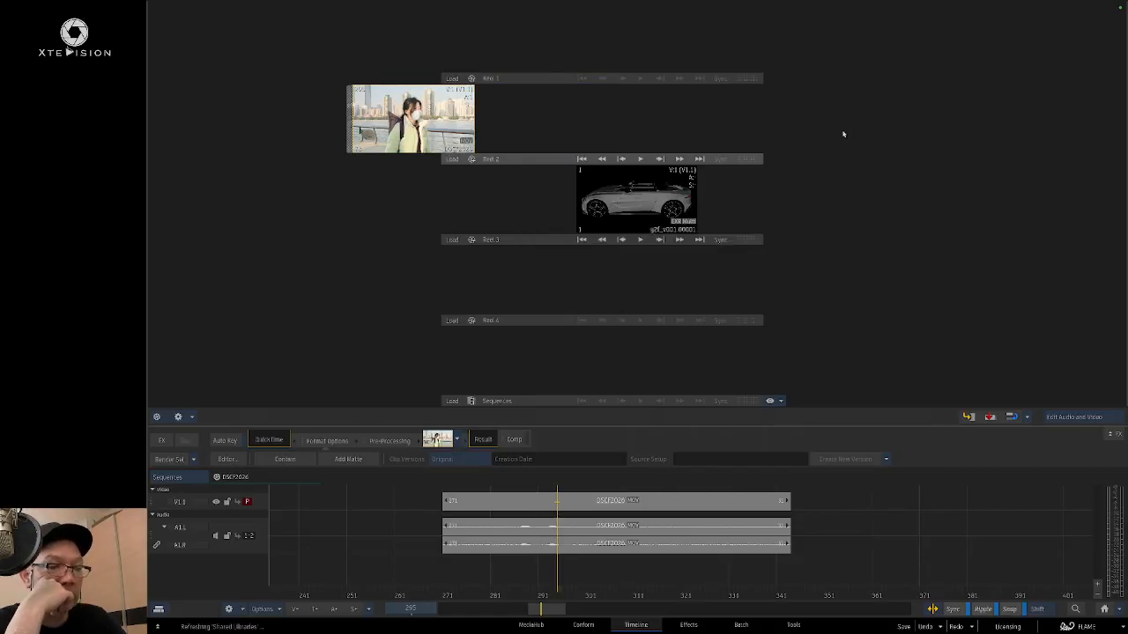
# Step: Monitor the ComfyUI job's progress in Terminal until processing finishes, moving the server window aside, and return to Flame
pyautogui.press('super+Tab')
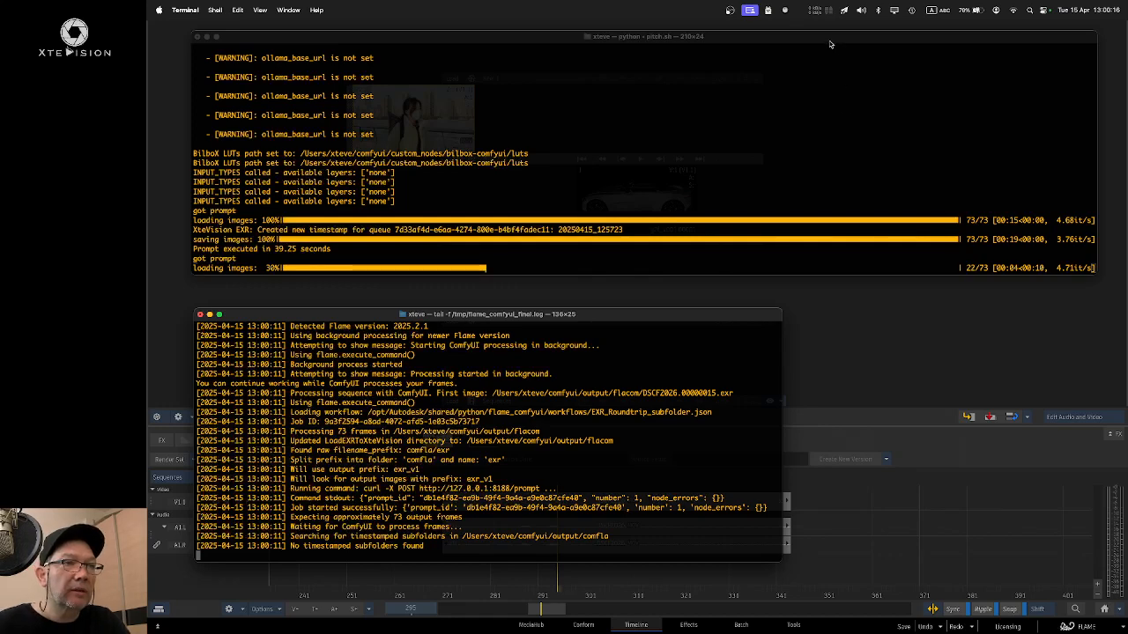
pyautogui.moveTo(829, 44); pyautogui.dragTo(885, 171)
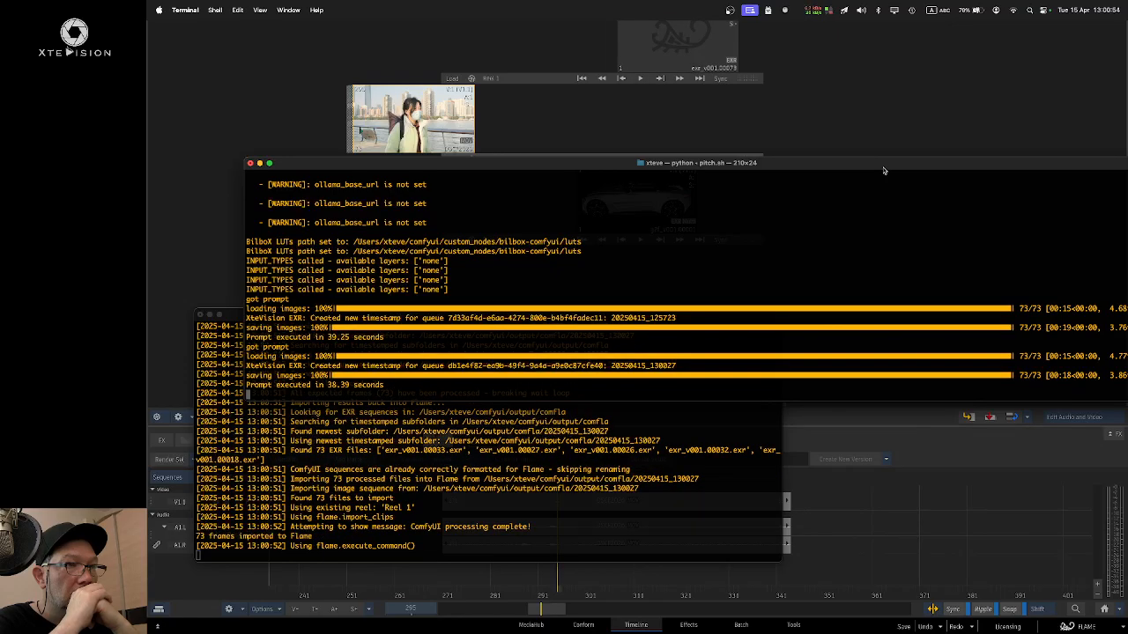
pyautogui.click(779, 54)
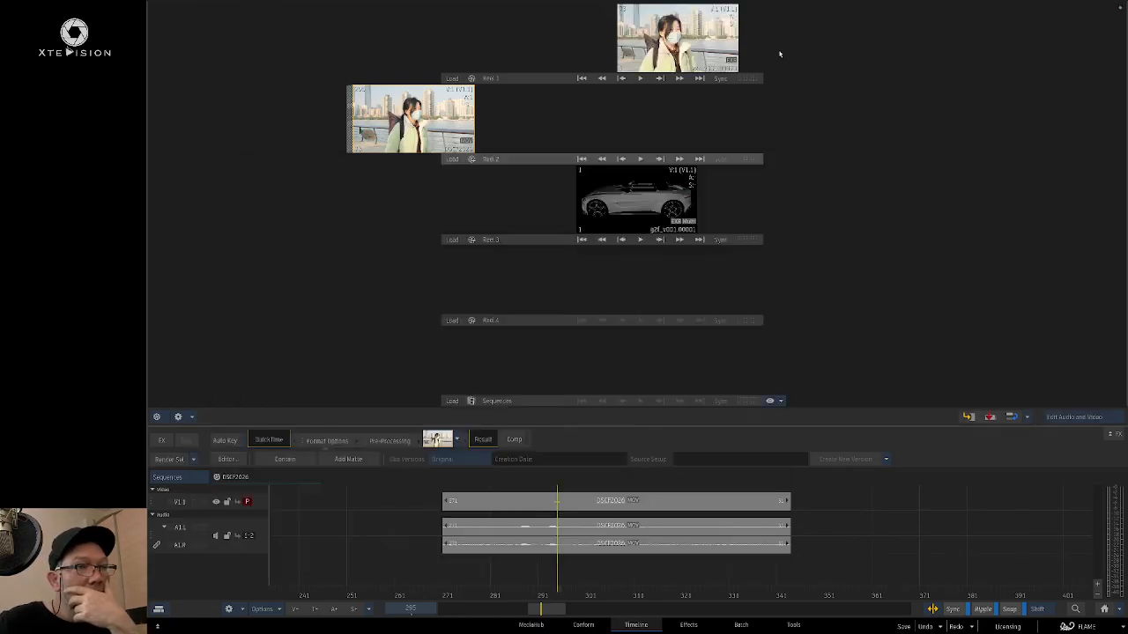
# Step: Move the imported exr_v001.00073 clip from Reel 1 to Reel 2 beside DSCF2026 and view it in the player
pyautogui.moveTo(692, 39); pyautogui.dragTo(664, 120)
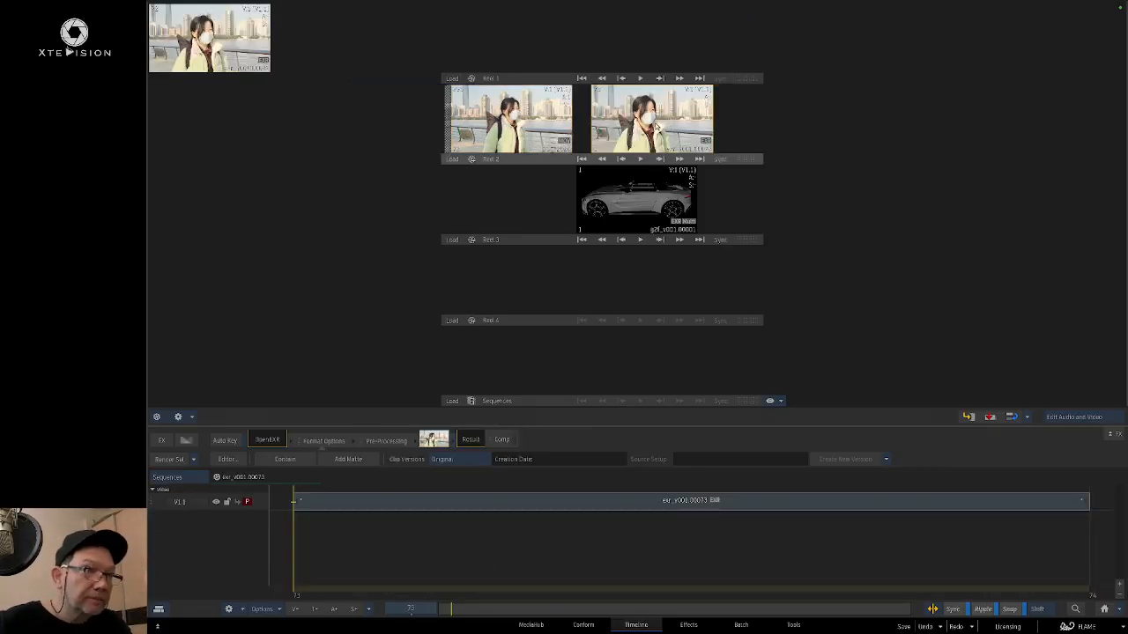
pyautogui.moveTo(656, 126)
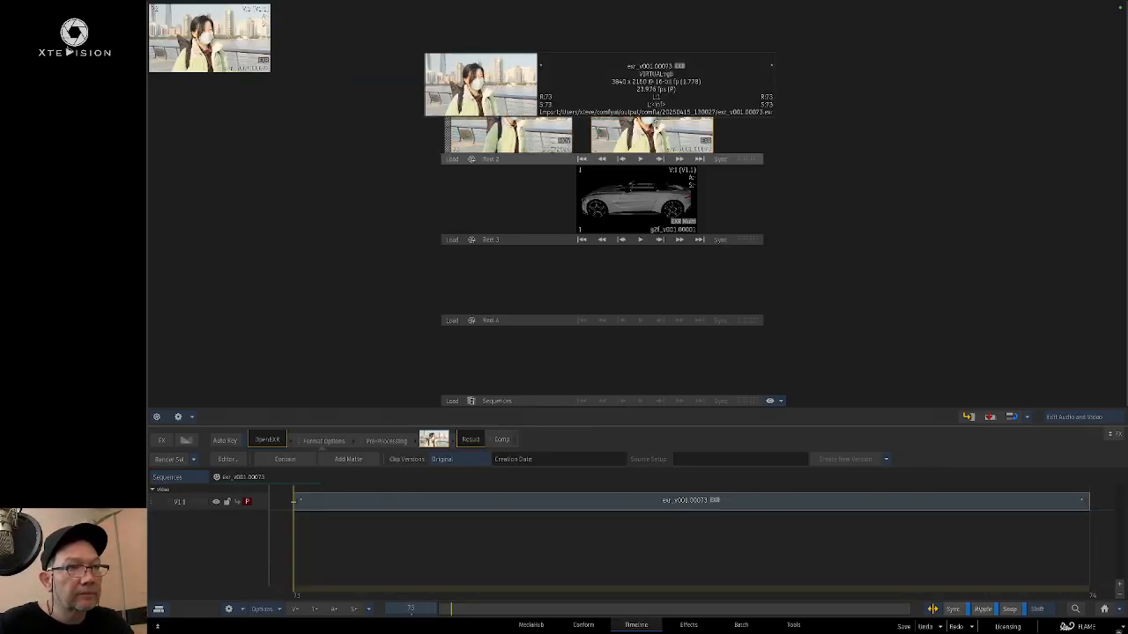
pyautogui.doubleClick(656, 126)
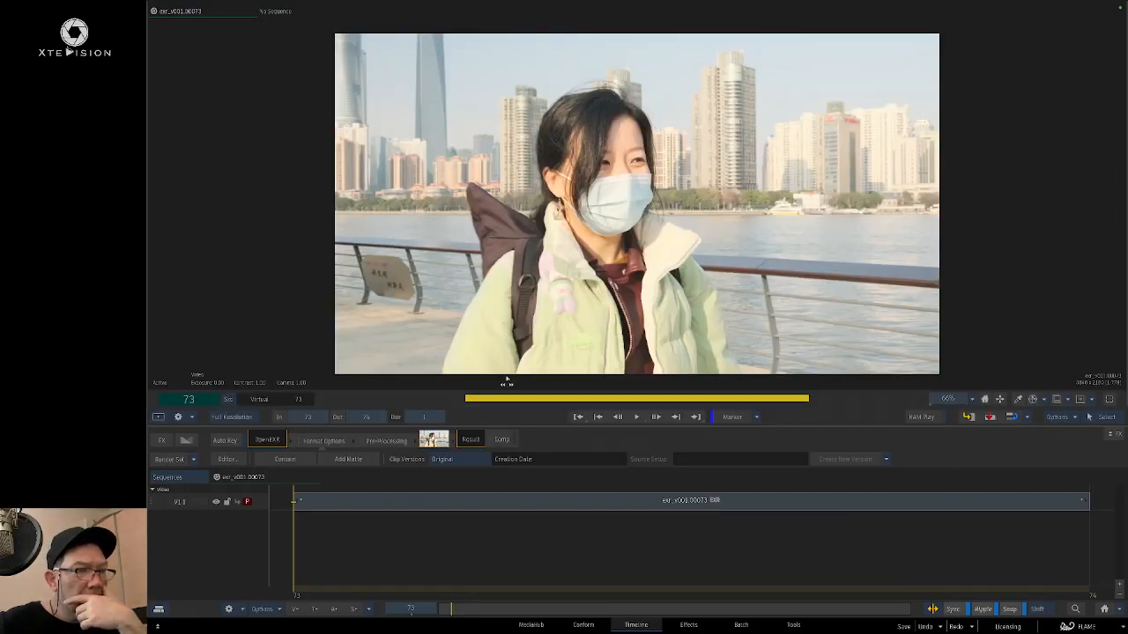
pyautogui.press('Escape')
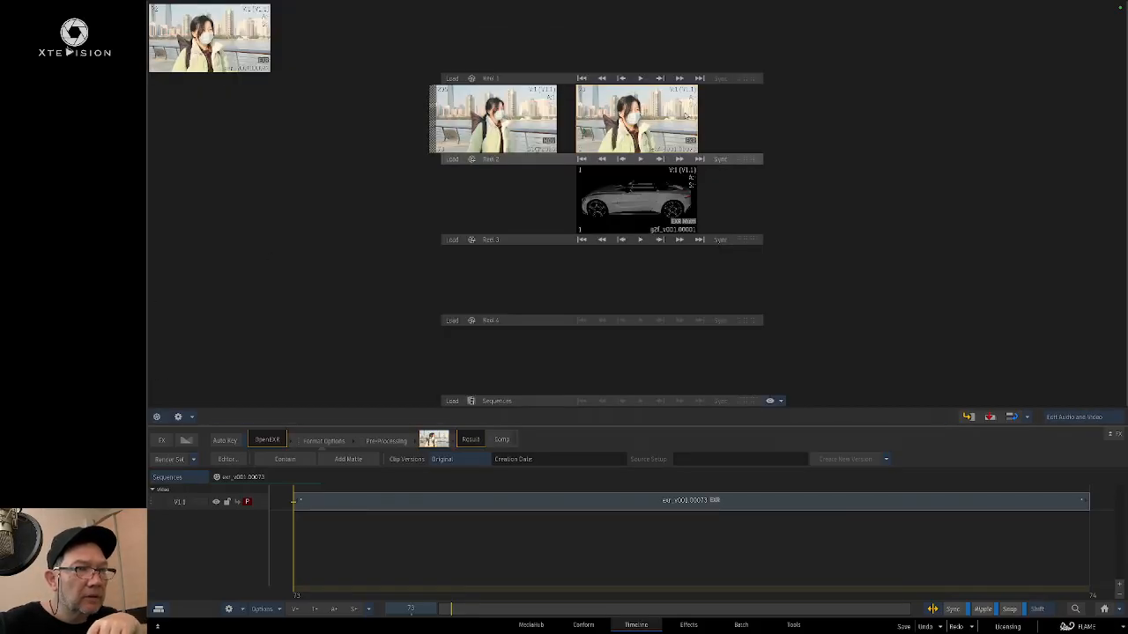
# Step: Play the source clip DSCF2026 in the player for comparison and return to the reels
pyautogui.doubleClick(516, 114)
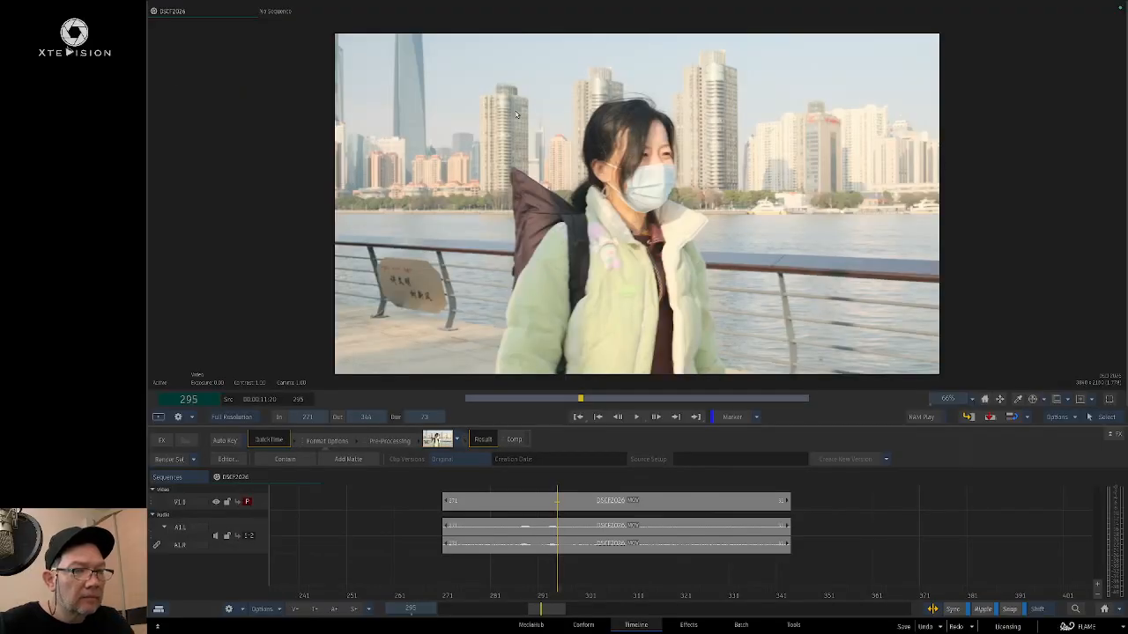
pyautogui.press('space')
pyautogui.press('Escape')
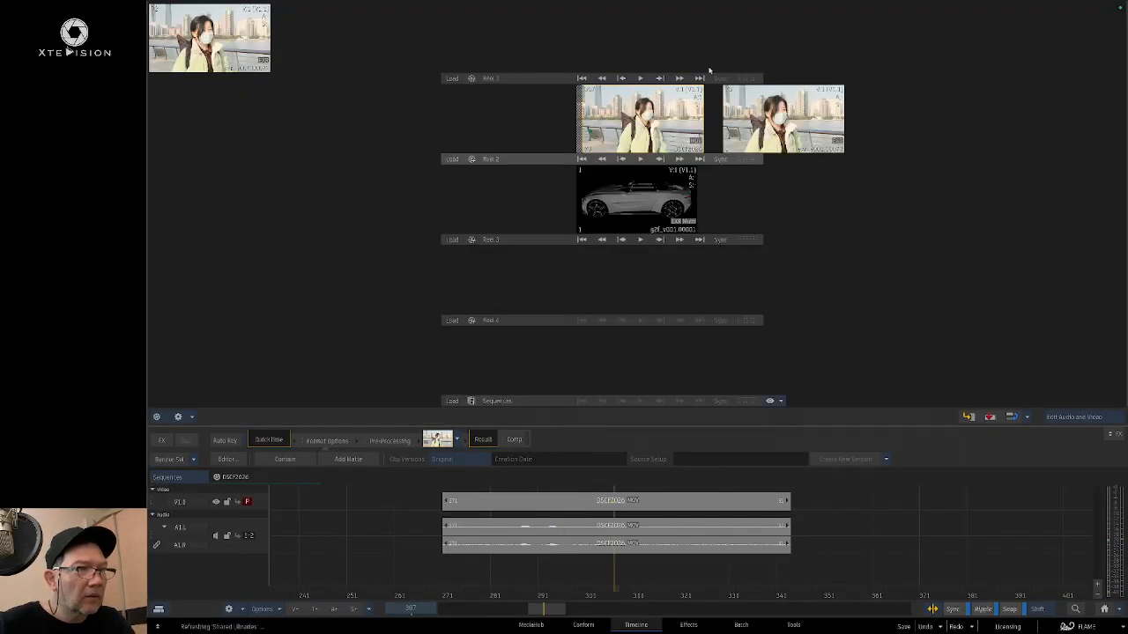
# Step: Shift the imported EXR clips along Reel 1 and inspect the clip information of exr_v001.00072
pyautogui.click(805, 130)
pyautogui.moveTo(238, 40); pyautogui.dragTo(904, 32)
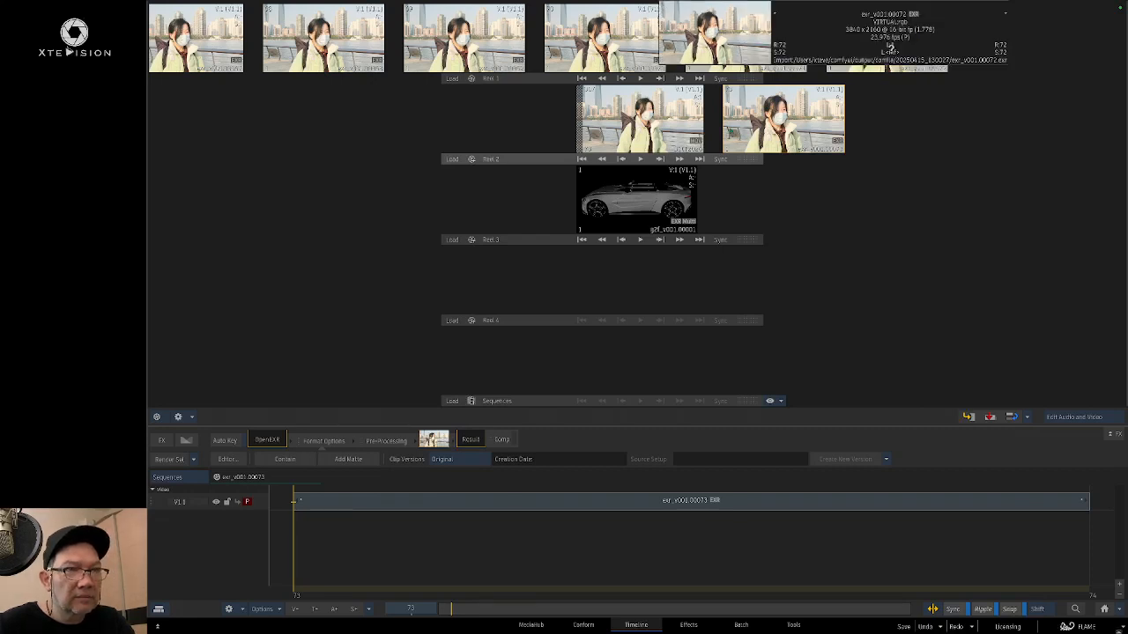
pyautogui.moveTo(892, 50); pyautogui.dragTo(883, 49)
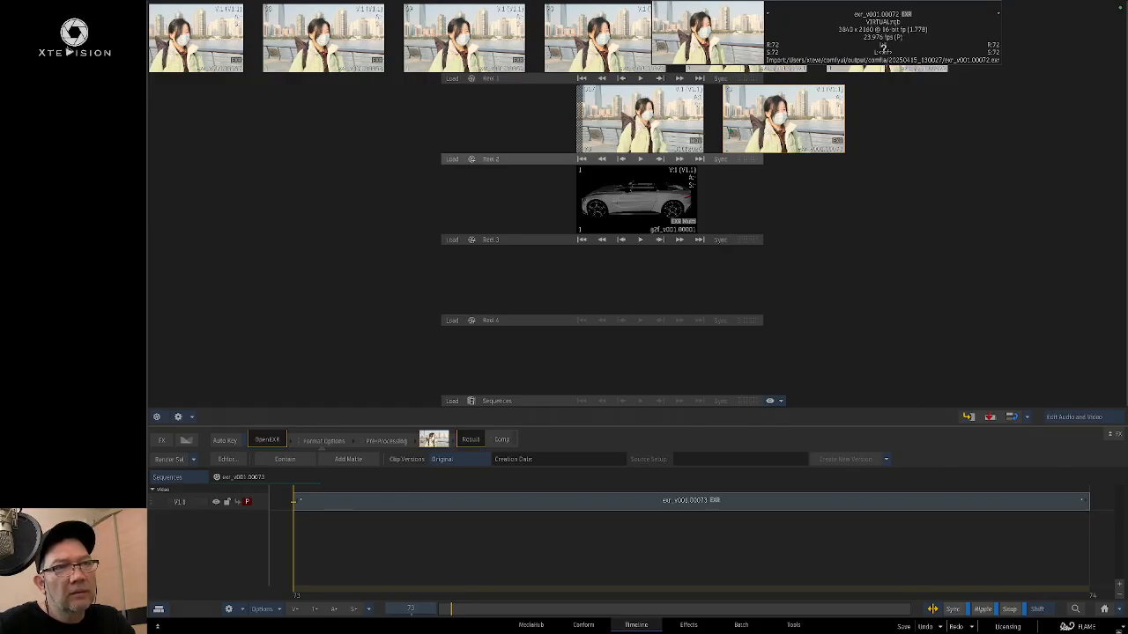
pyautogui.moveTo(883, 50); pyautogui.dragTo(883, 50)
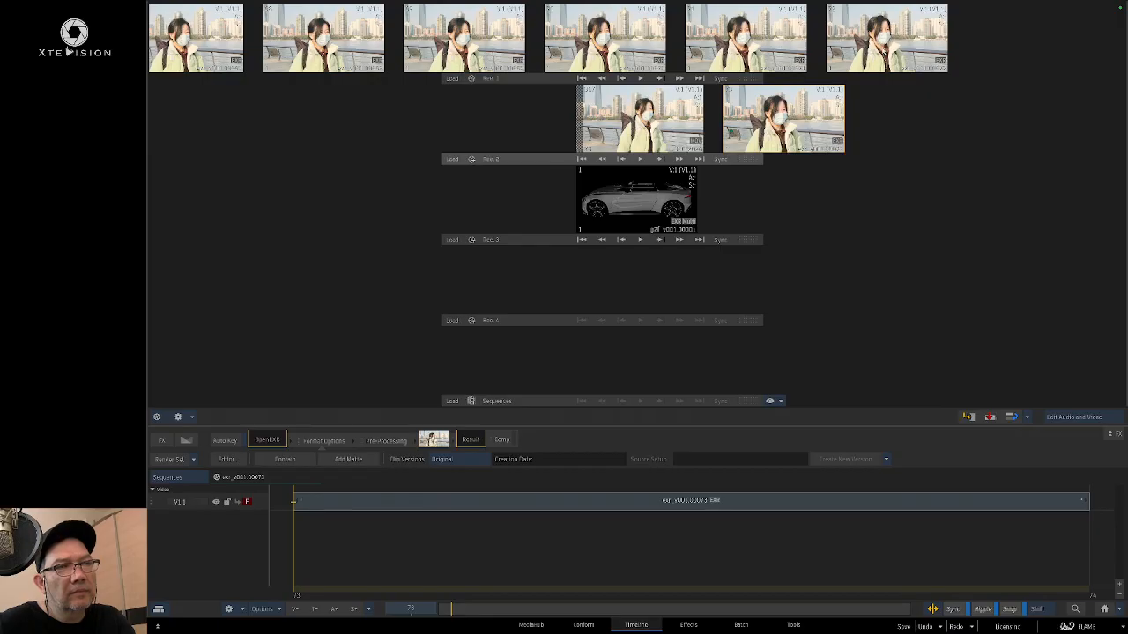
pyautogui.click(883, 50)
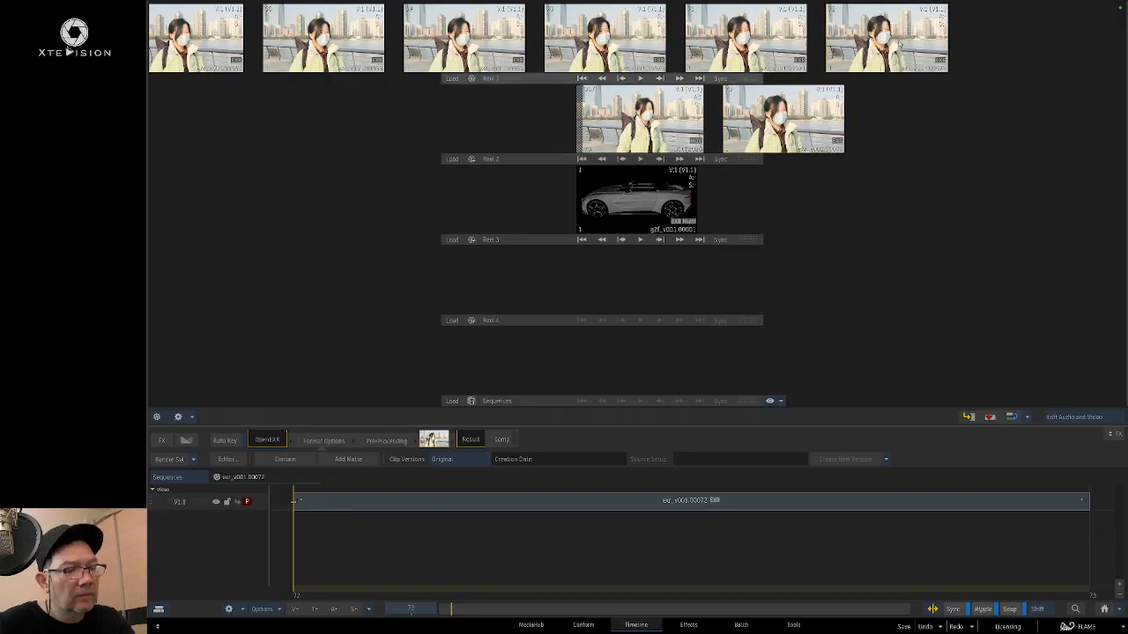
# Step: Open exr_v001.00072 from Reel 1 in the player, play it and return to the reels
pyautogui.moveTo(899, 43); pyautogui.dragTo(936, 41)
pyautogui.doubleClick(935, 42)
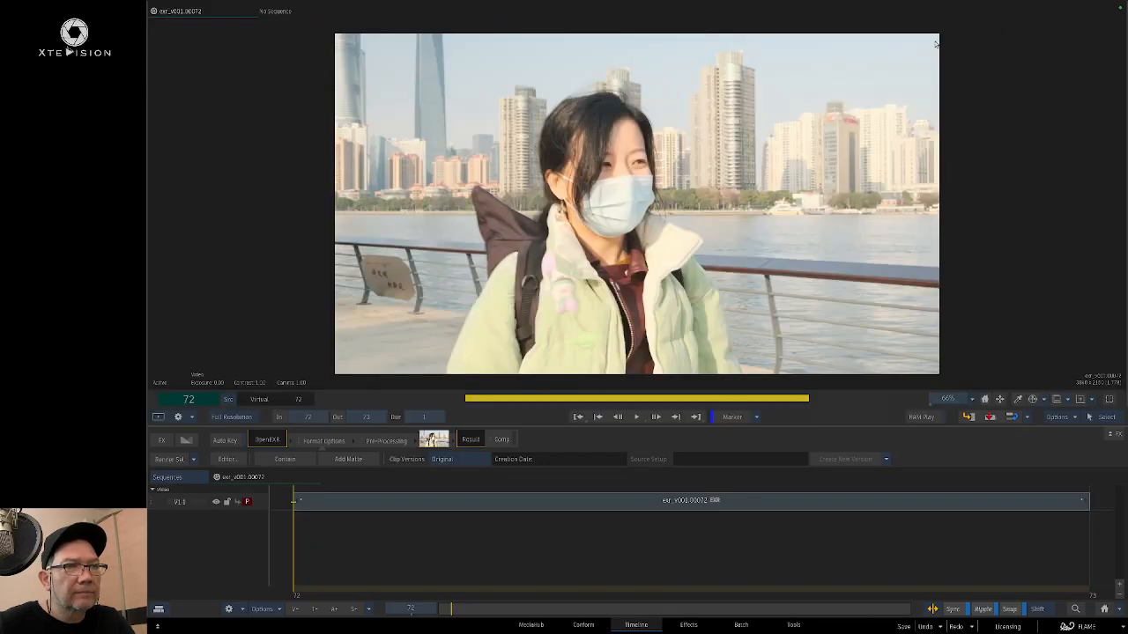
pyautogui.click(546, 358)
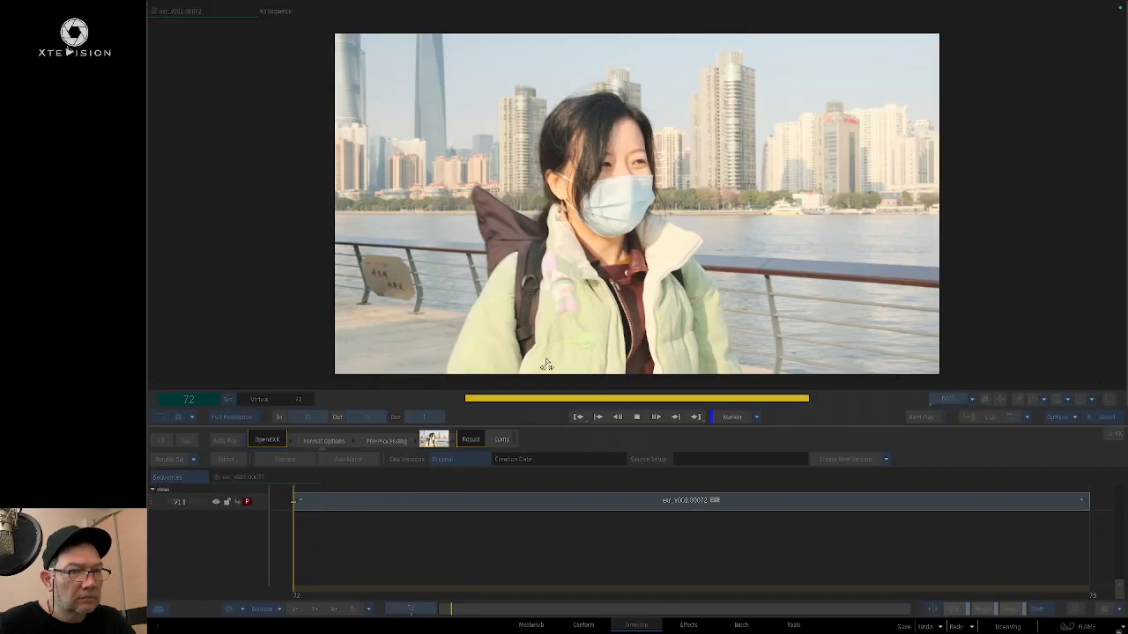
pyautogui.press('Escape')
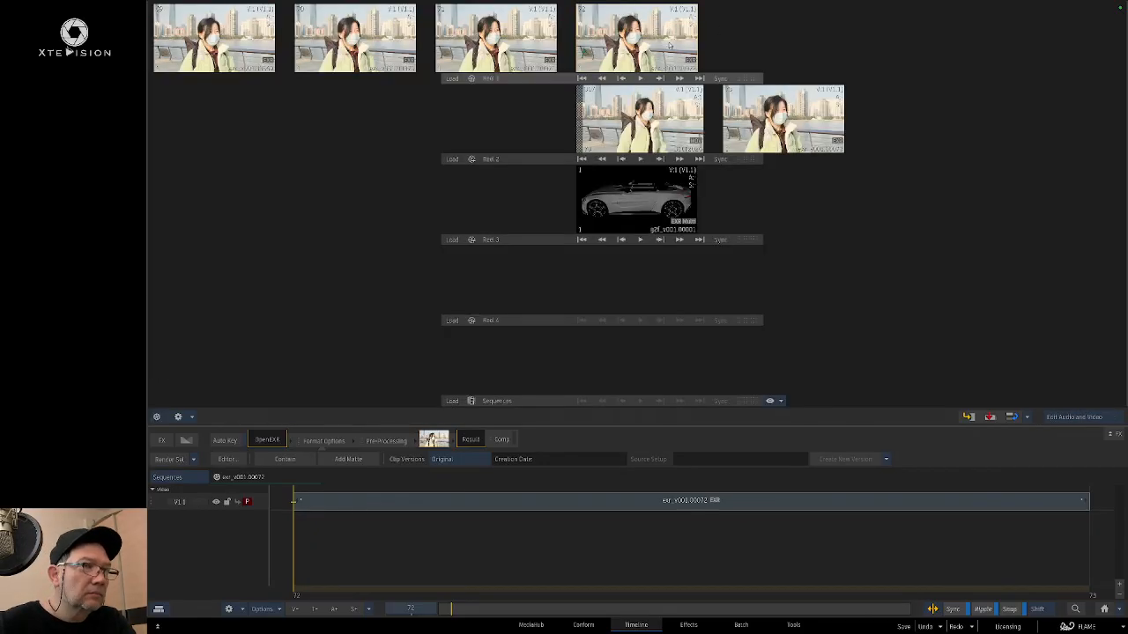
# Step: Delete the single-frame clips exr_v001.00072, exr_v001.00071 and exr_v001.00070 from Reel 1
pyautogui.moveTo(669, 44); pyautogui.dragTo(767, 627)
pyautogui.moveTo(494, 48); pyautogui.dragTo(577, 630)
pyautogui.moveTo(383, 45); pyautogui.dragTo(640, 631)
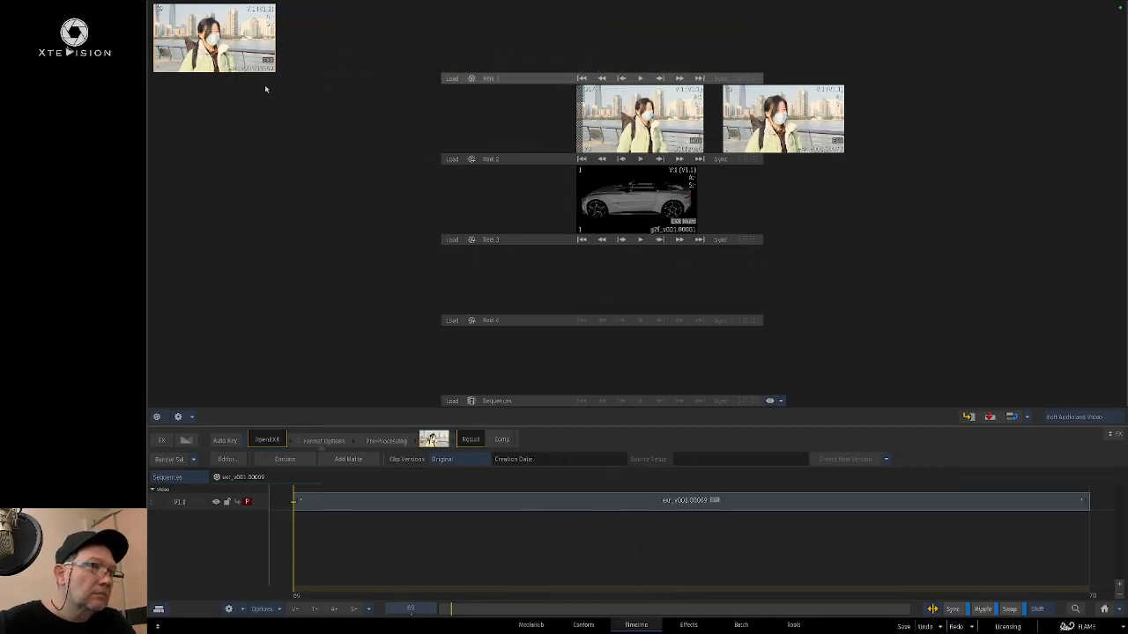
pyautogui.moveTo(242, 40); pyautogui.dragTo(956, 74)
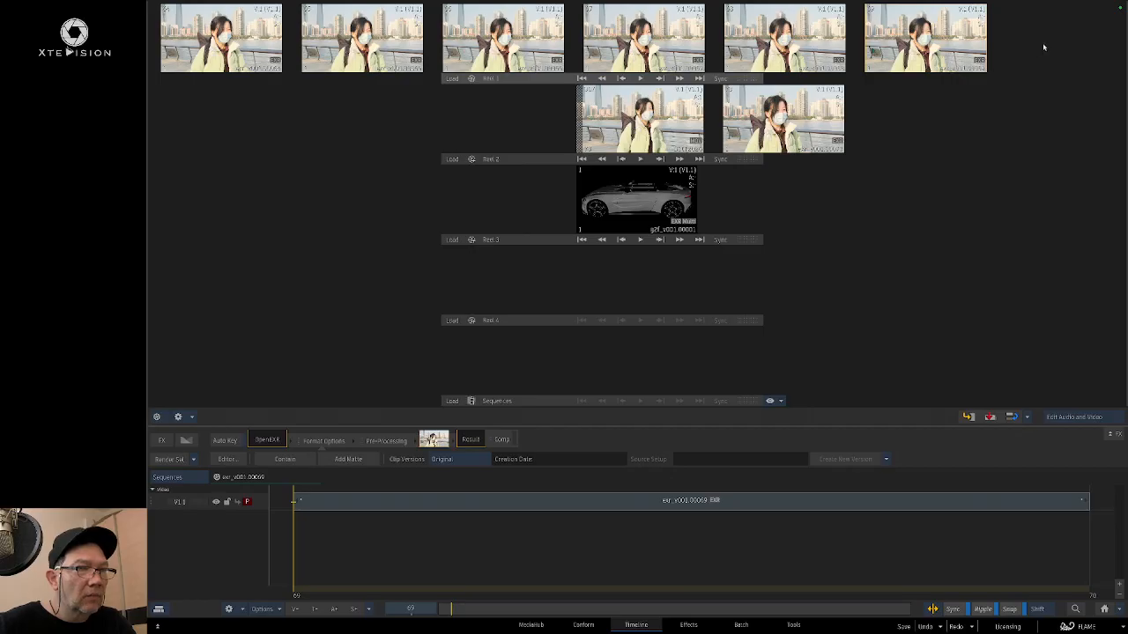
pyautogui.moveTo(147, 181)
pyautogui.moveTo(147, 138)
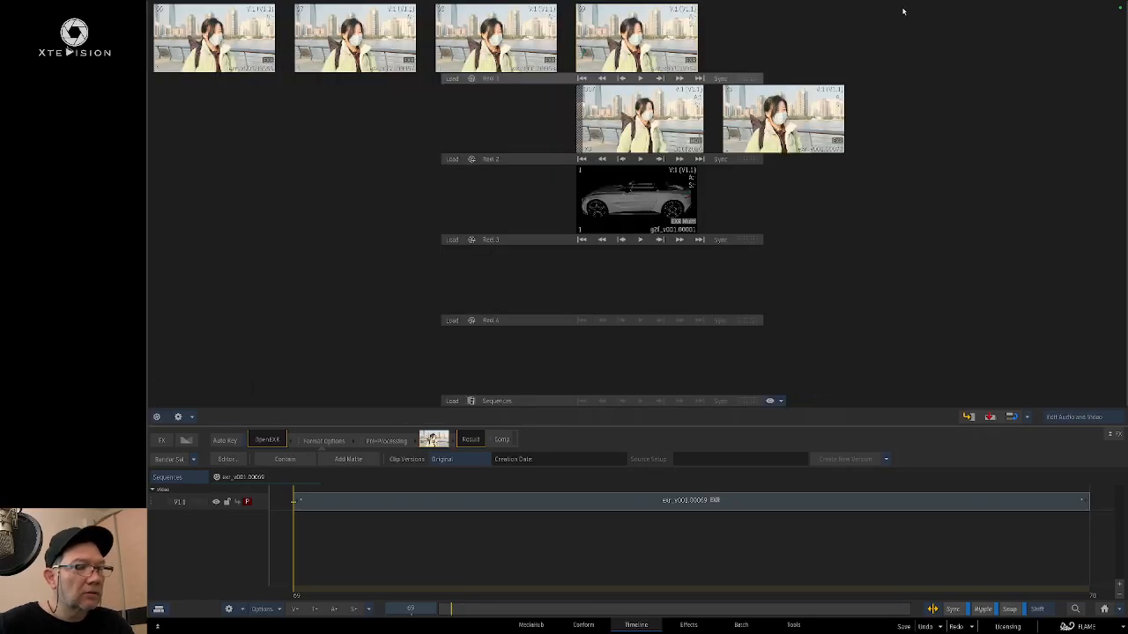
# Step: Show the media list and delete all remaining clips, exr_v001.00001 through exr_v001.00069, from Reel 1
pyautogui.hotkey('alt', '1')
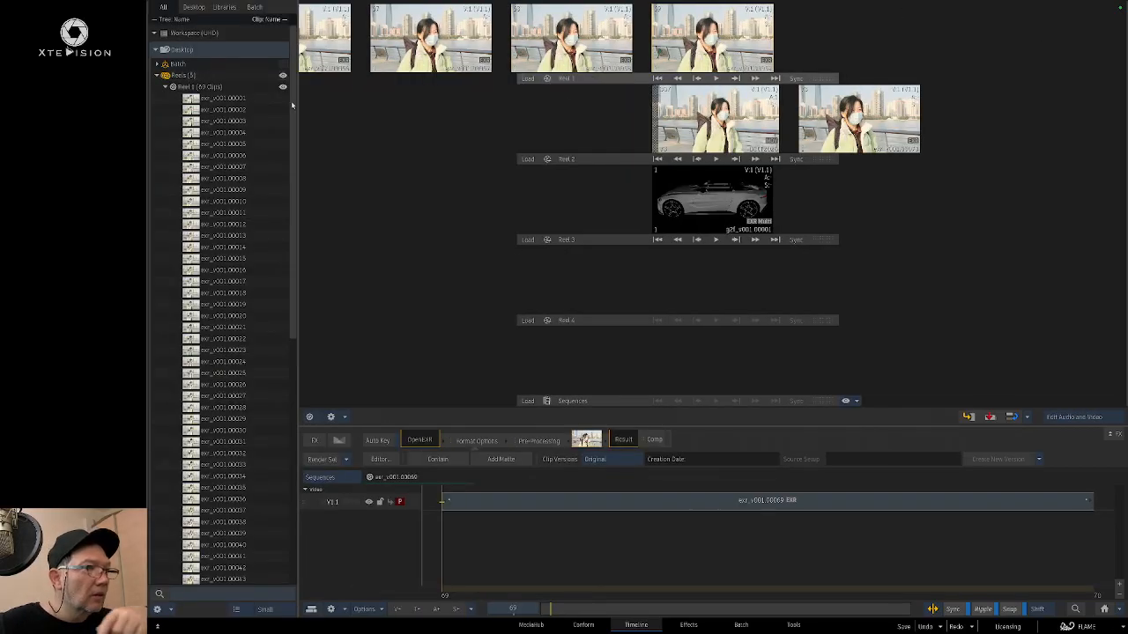
pyautogui.click(273, 104)
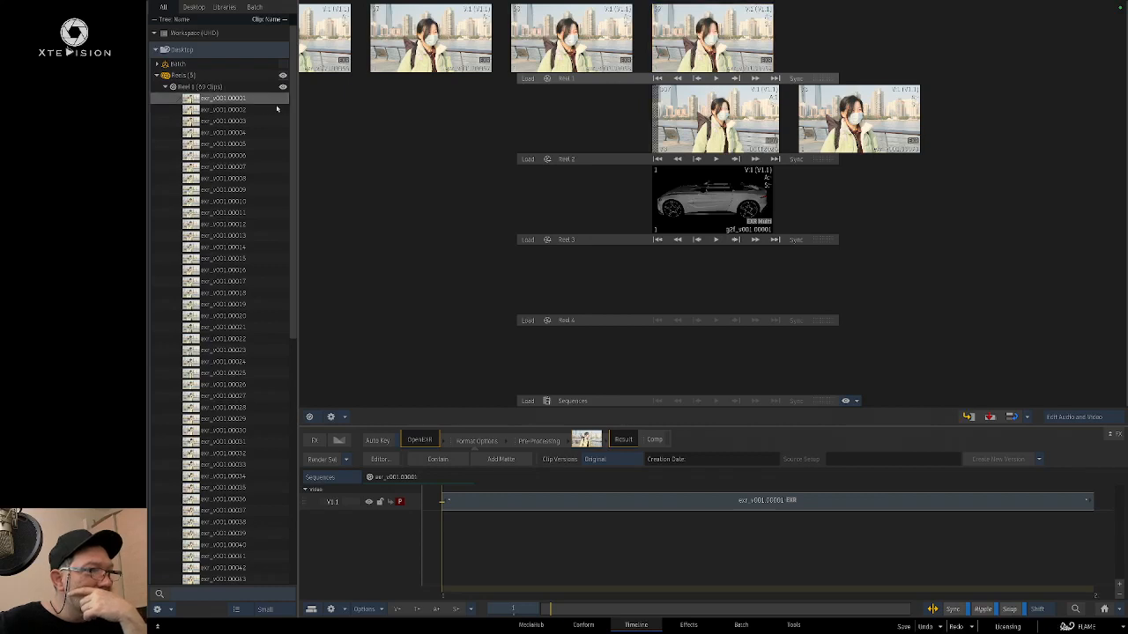
pyautogui.moveTo(292, 100); pyautogui.dragTo(297, 443)
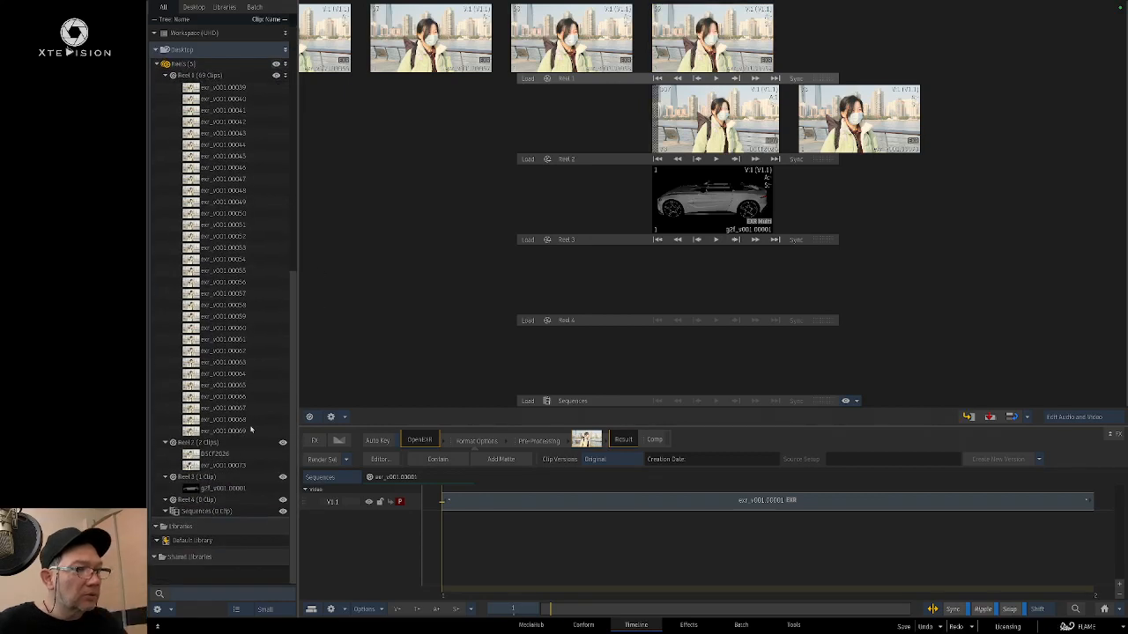
pyautogui.keyDown('shift'); pyautogui.click(253, 431); pyautogui.keyUp('shift')
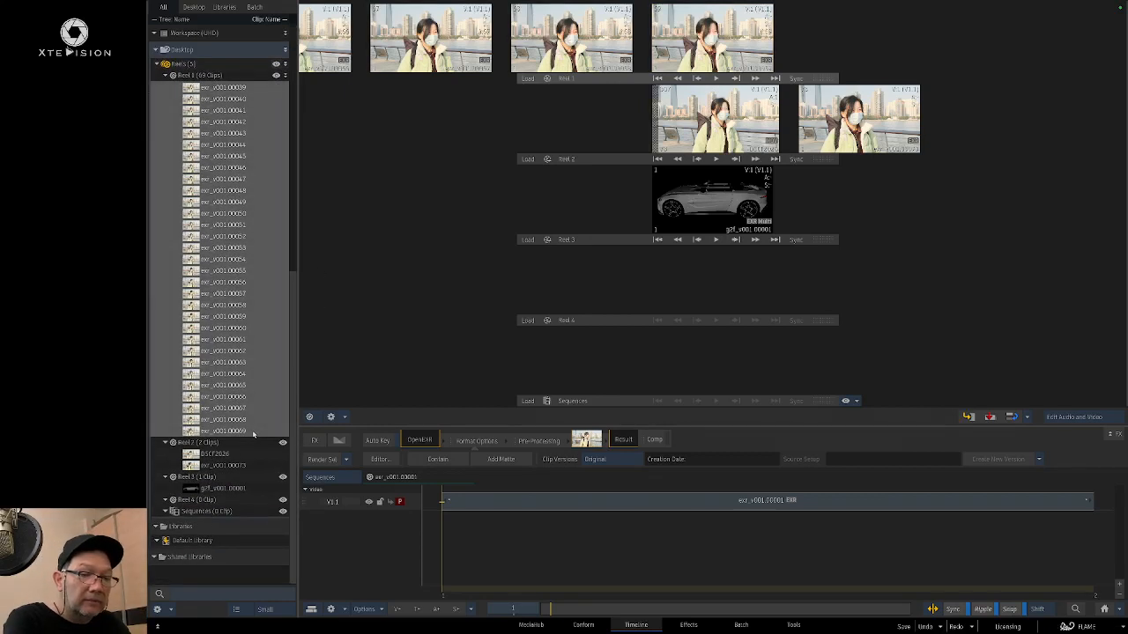
pyautogui.press('Delete')
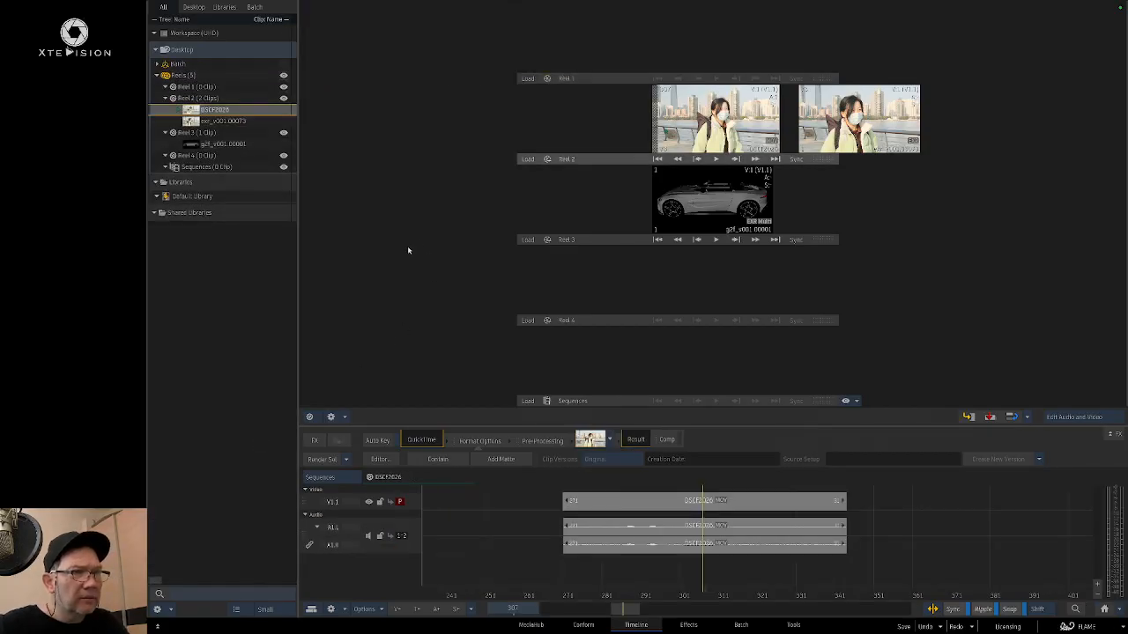
# Step: Browse the MediaHub to the comfla bookmark, open the 20250415_122937 folder and refresh the listing
pyautogui.click(530, 625)
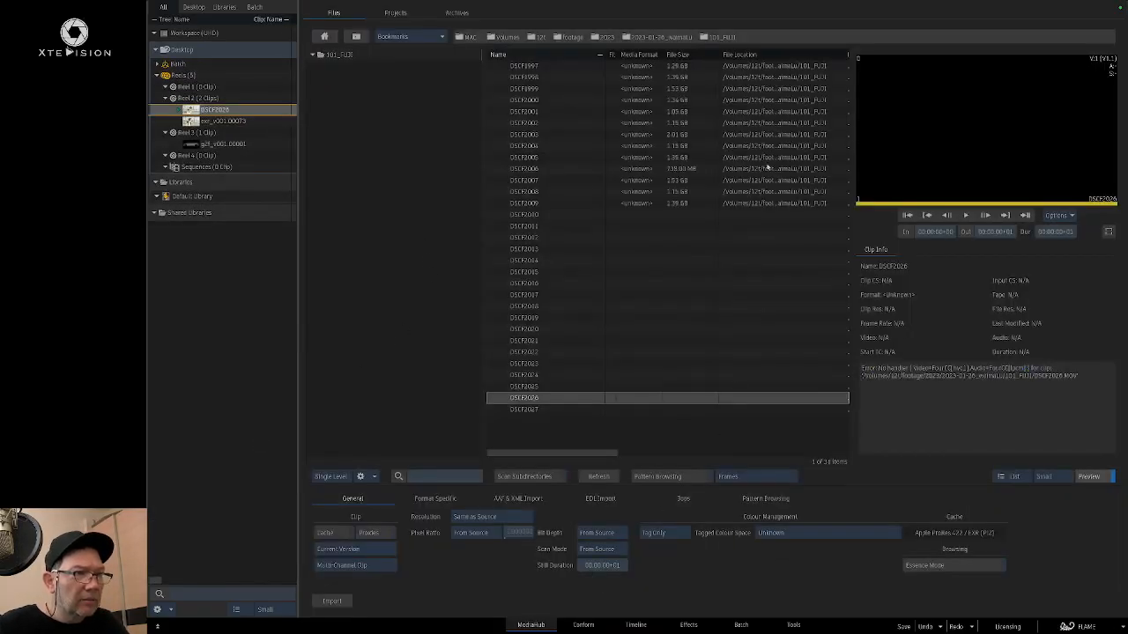
pyautogui.click(392, 36)
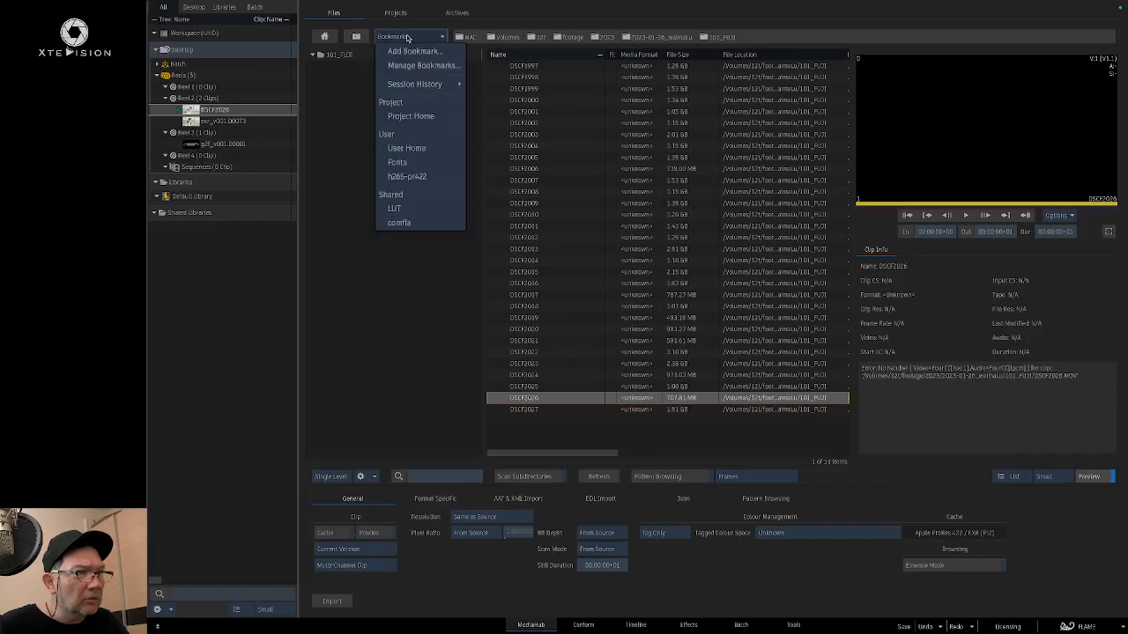
pyautogui.click(432, 224)
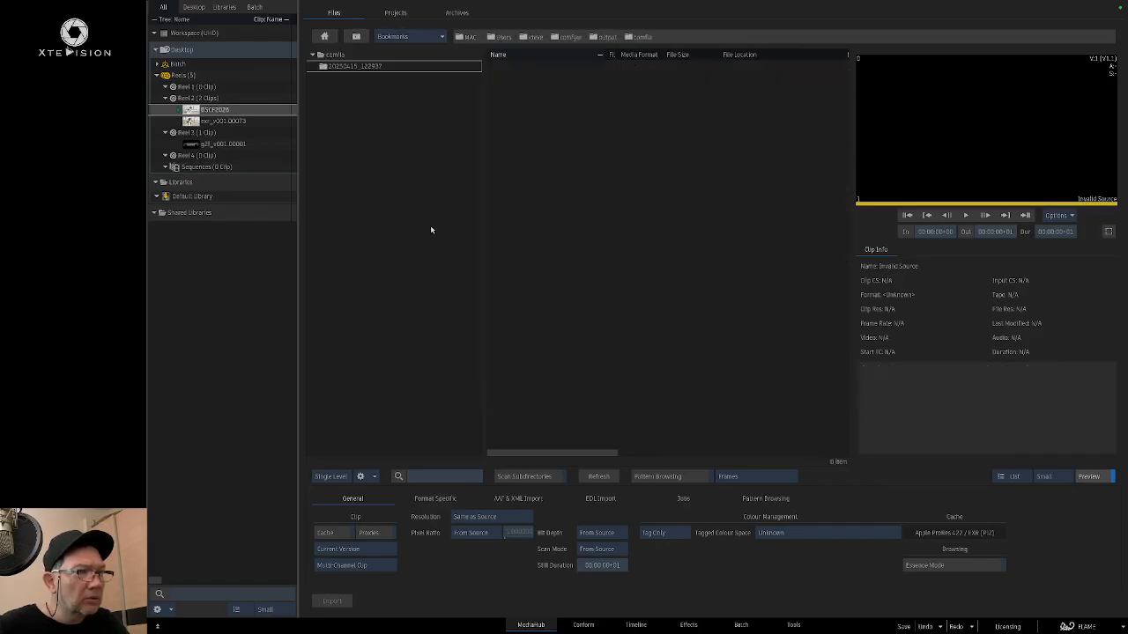
pyautogui.doubleClick(357, 67)
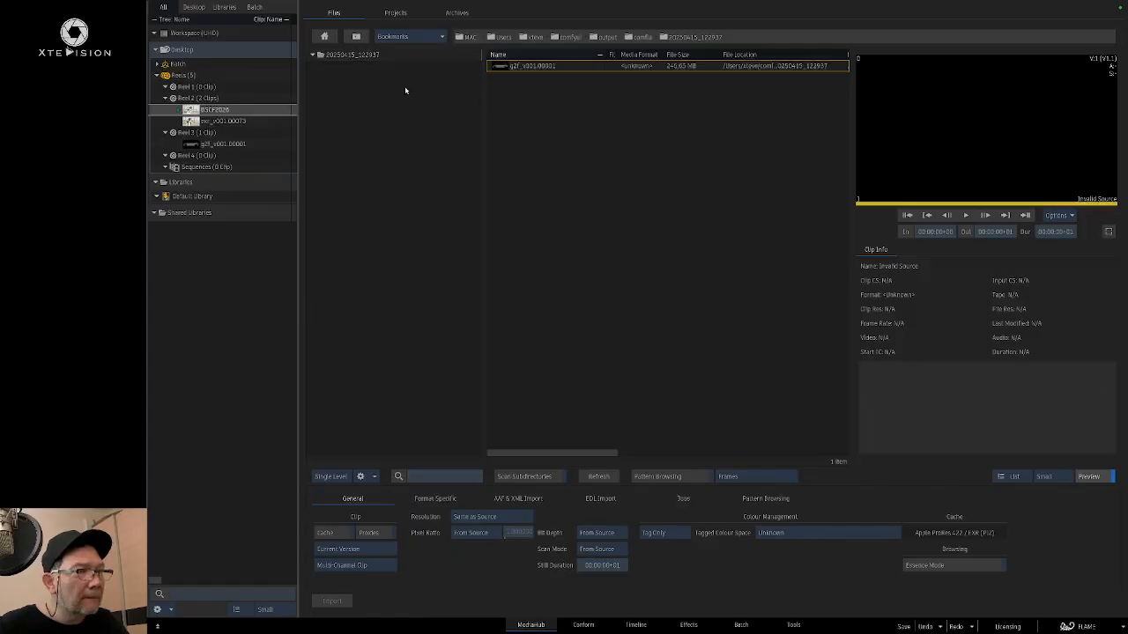
pyautogui.click(598, 476)
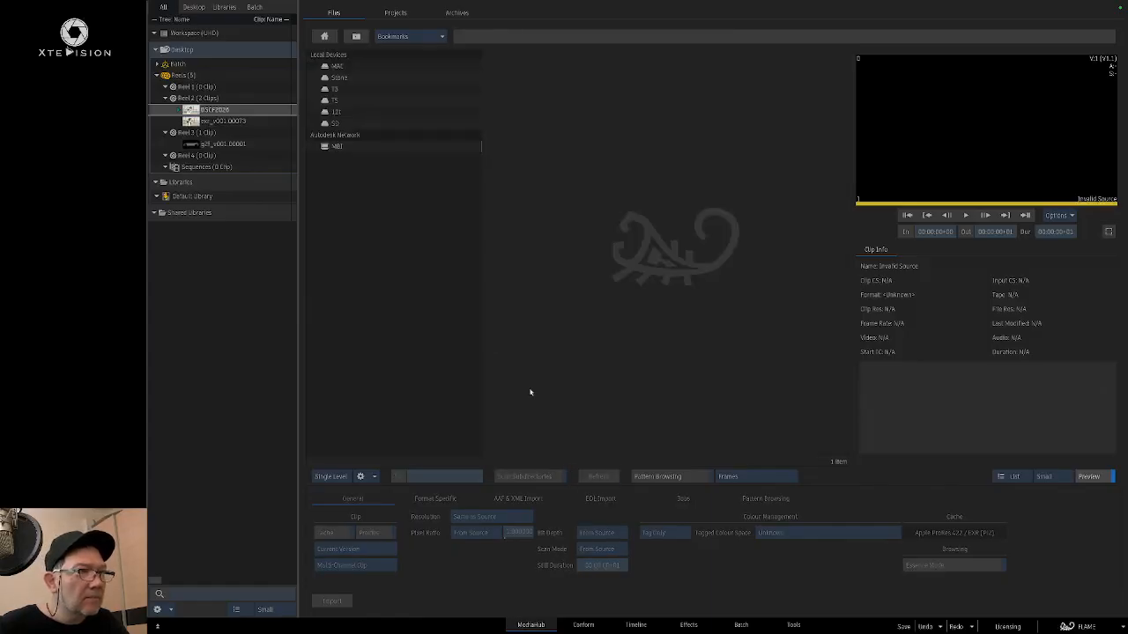
# Step: Reopen the comfla bookmark, refresh it, enter the 20250415_130027 folder and select exr_v001.00001
pyautogui.click(406, 37)
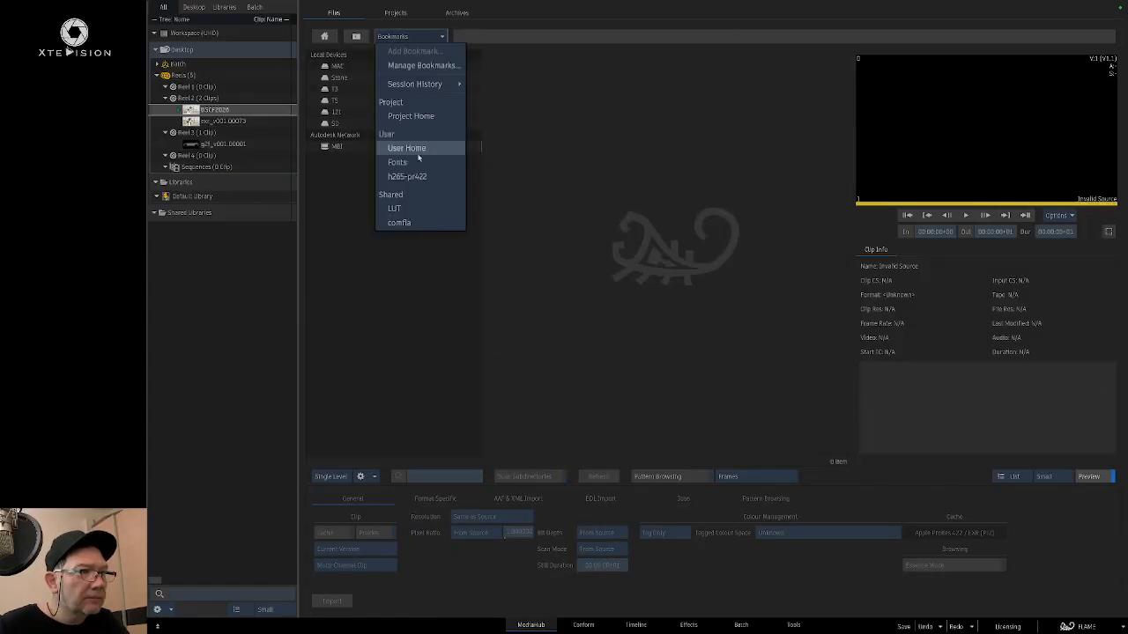
pyautogui.click(436, 220)
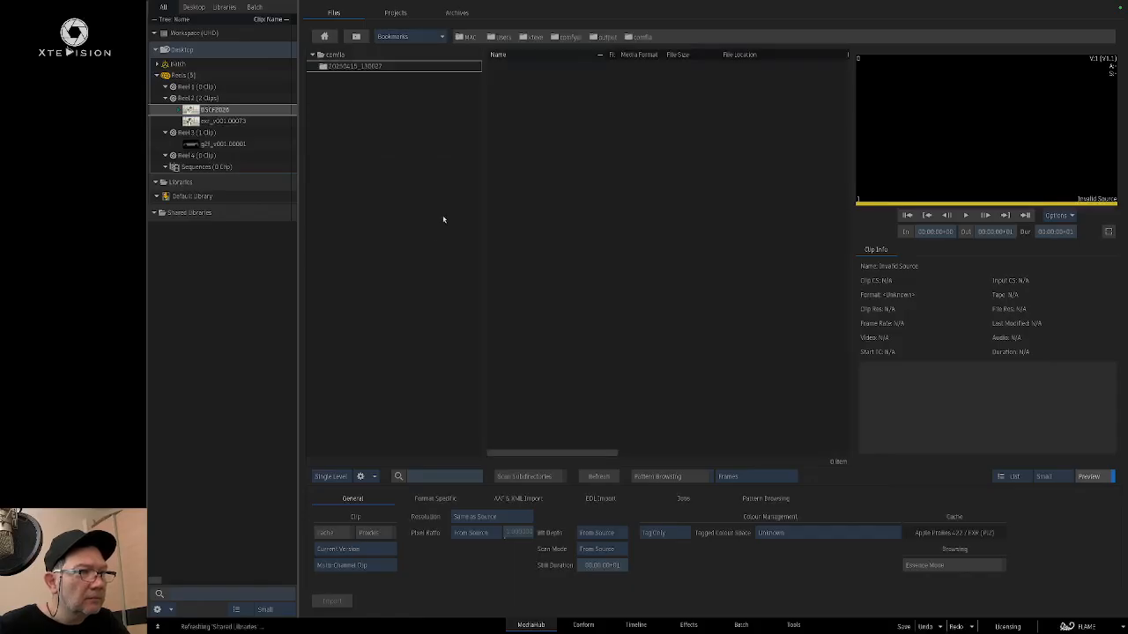
pyautogui.click(598, 477)
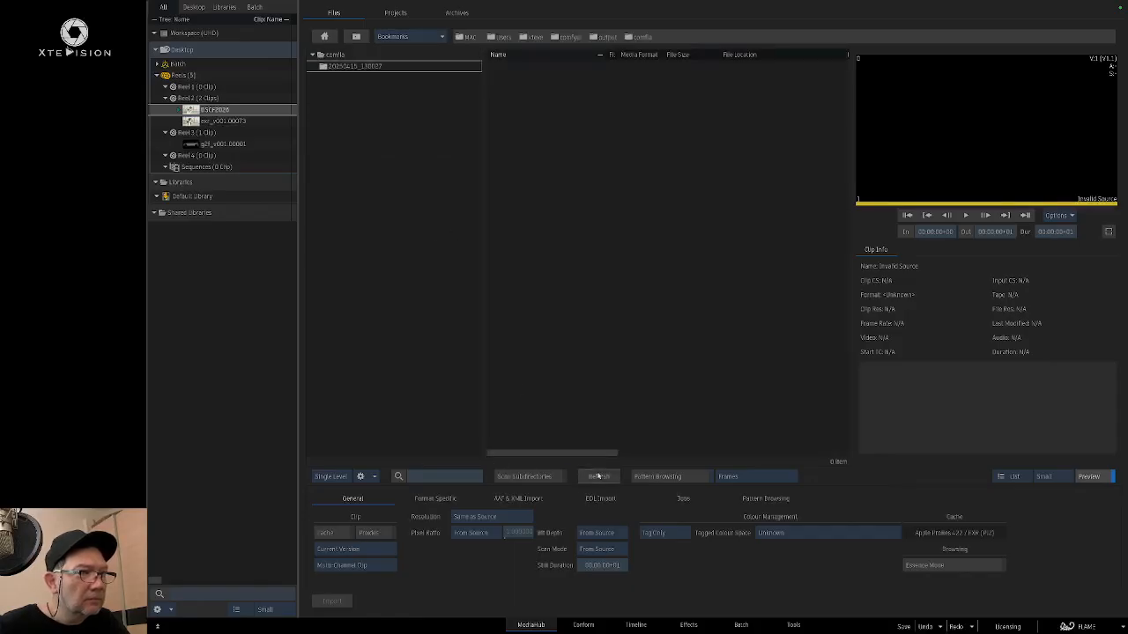
pyautogui.doubleClick(393, 67)
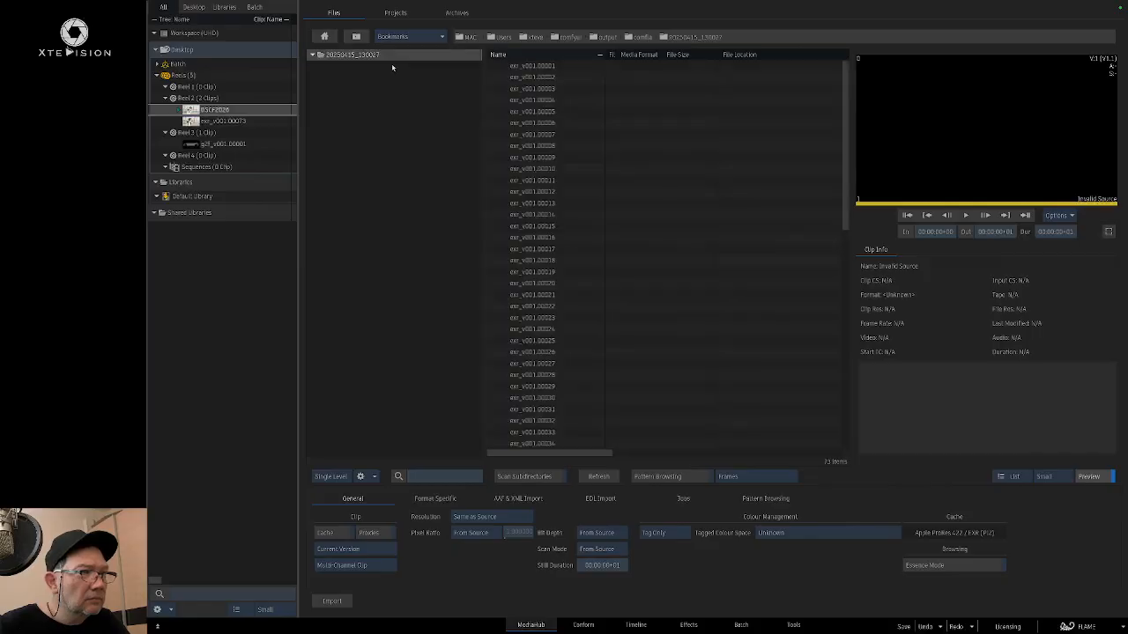
pyautogui.click(548, 67)
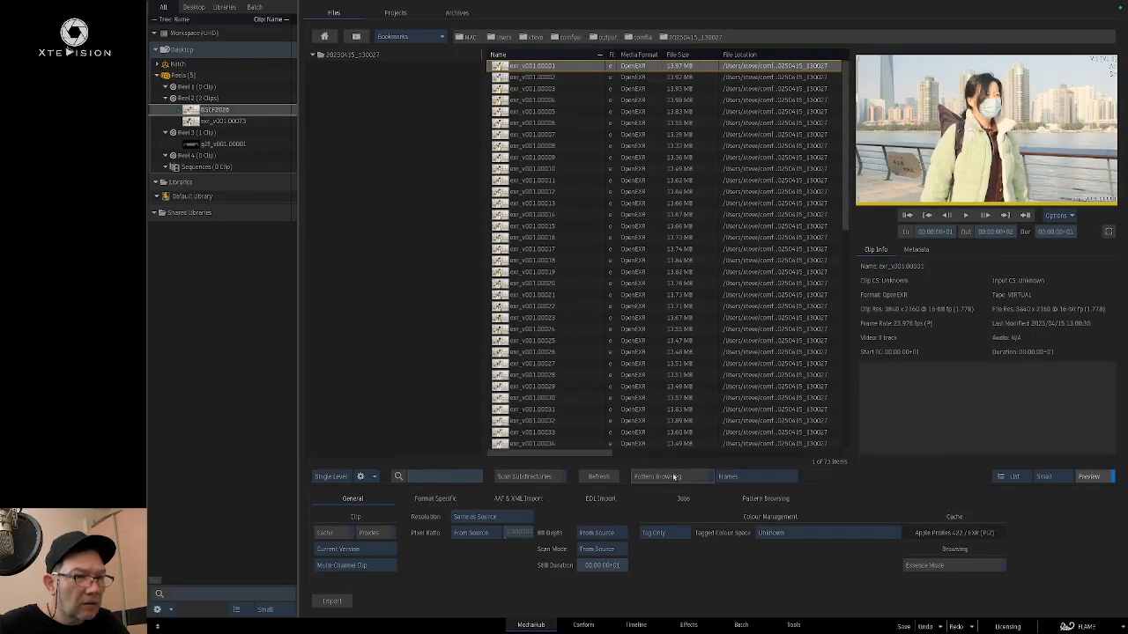
# Step: Enable pattern browsing and set the browsing mode to File Sequence instead of Frames
pyautogui.click(671, 476)
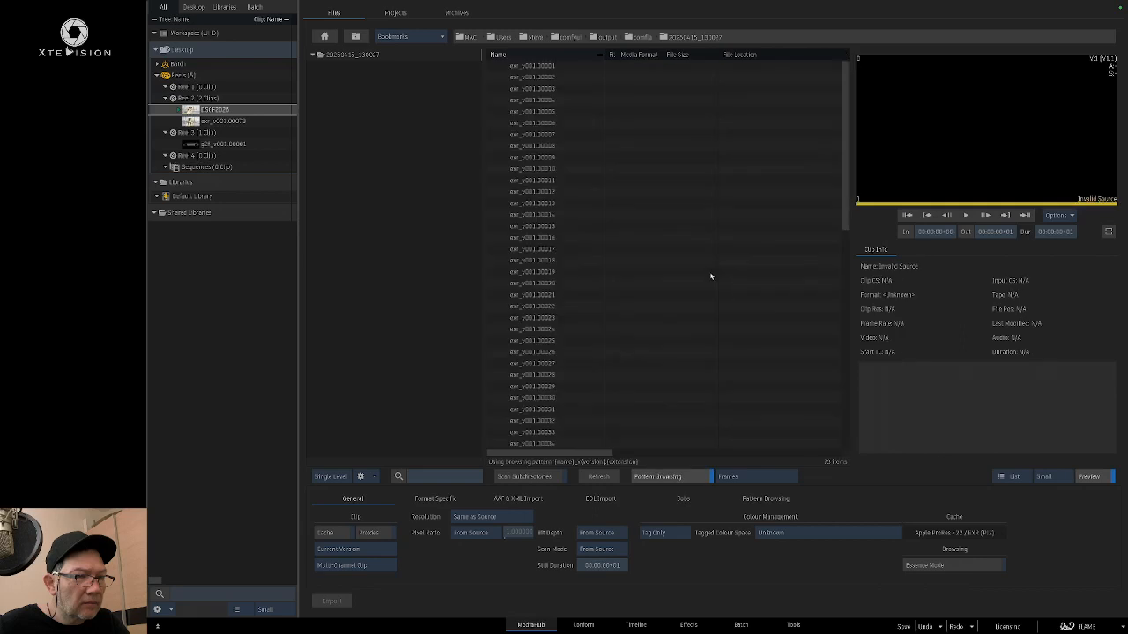
pyautogui.click(535, 67)
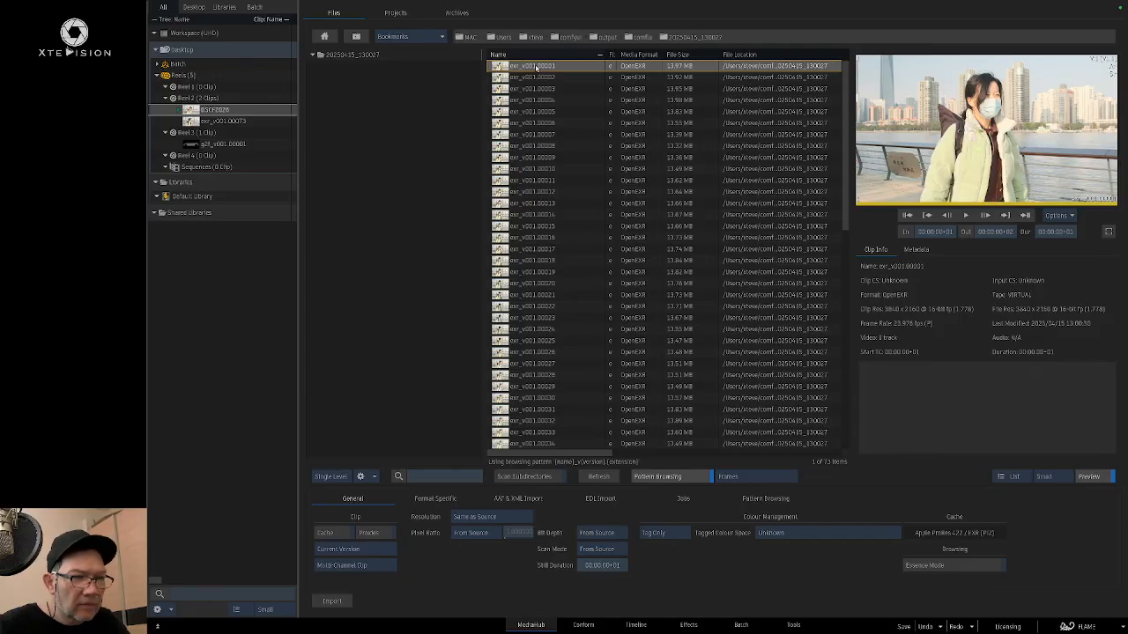
pyautogui.click(774, 478)
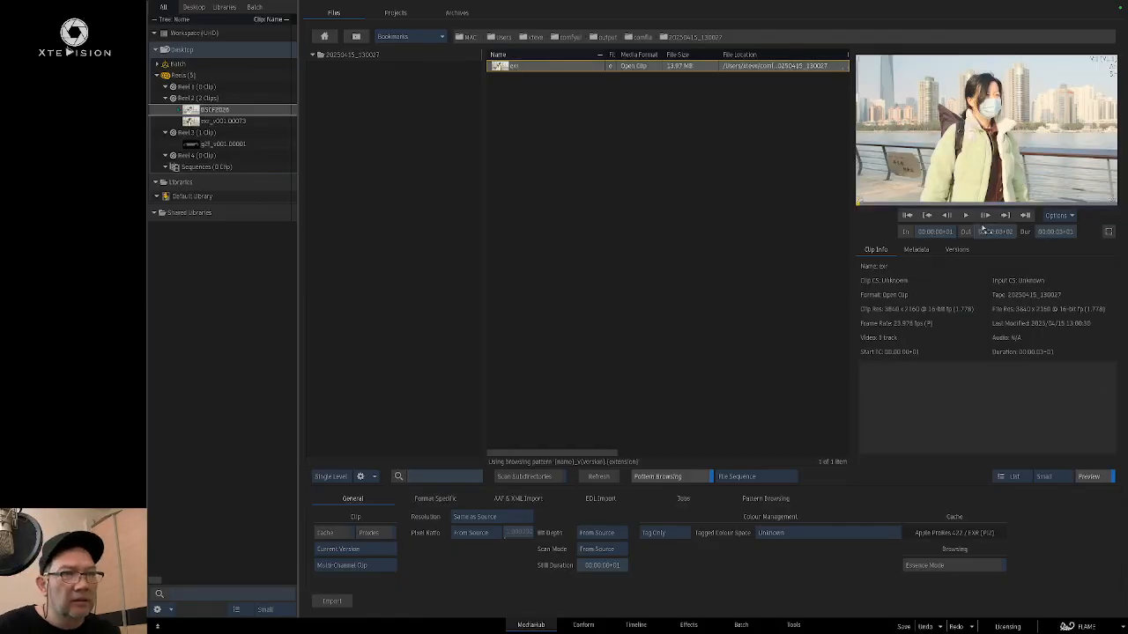
# Step: Play the exr sequence in the MediaHub preview, stop it and clear the selection
pyautogui.click(965, 215)
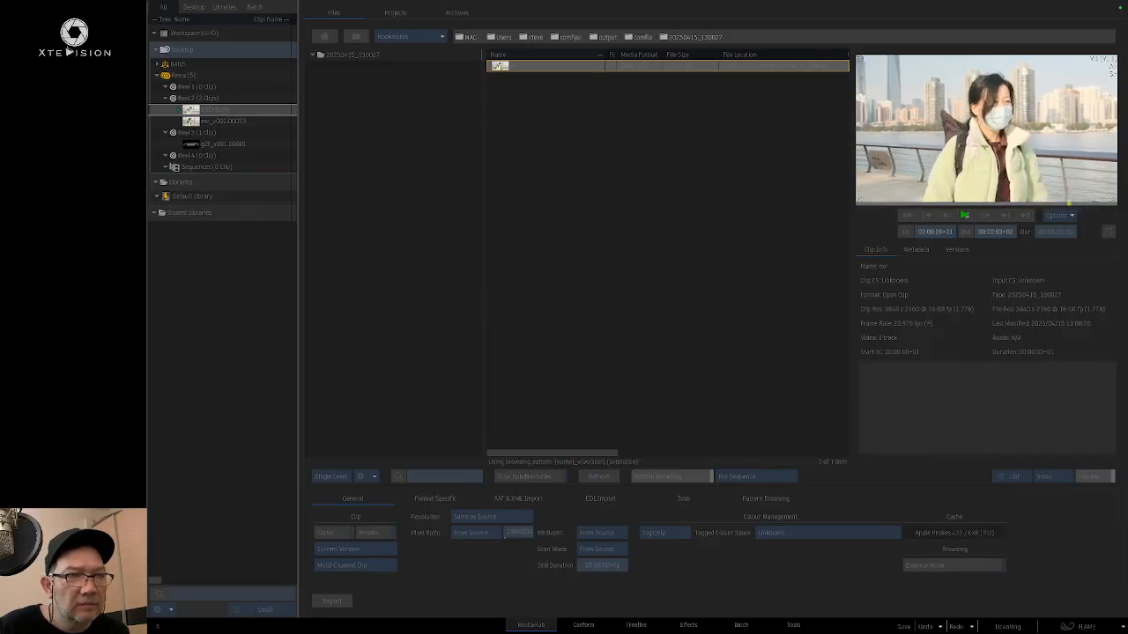
pyautogui.click(966, 216)
pyautogui.click(720, 360)
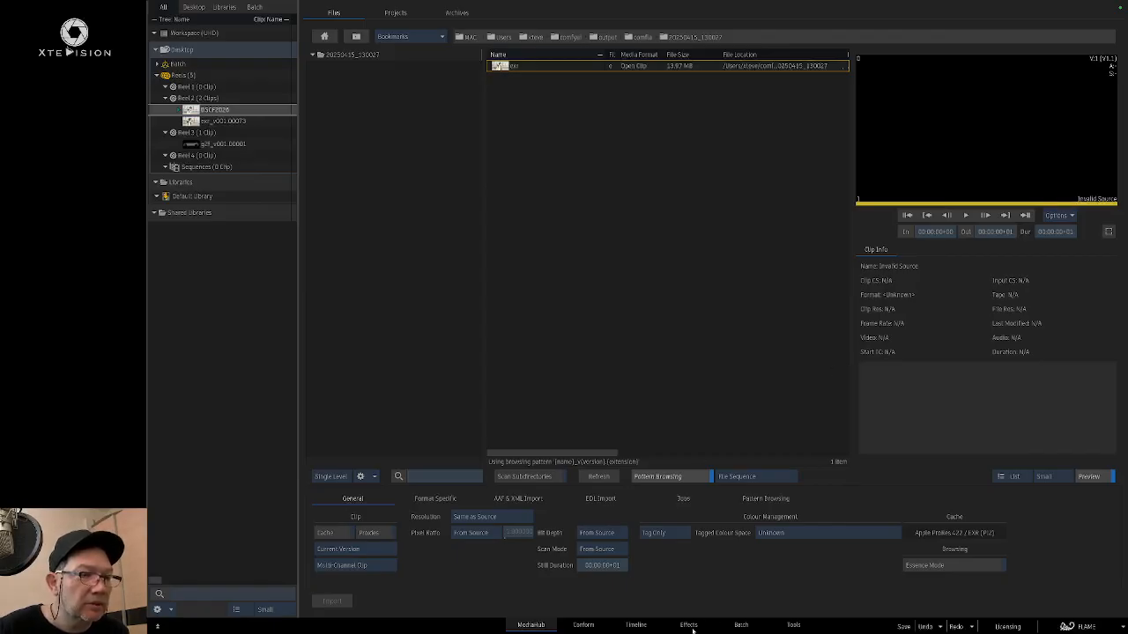
# Step: Return to the Timeline view and delete the exr_v001.00073 clip from Reel 2
pyautogui.click(636, 625)
pyautogui.moveTo(849, 124); pyautogui.dragTo(873, 633)
pyautogui.moveTo(754, 132); pyautogui.dragTo(569, 133)
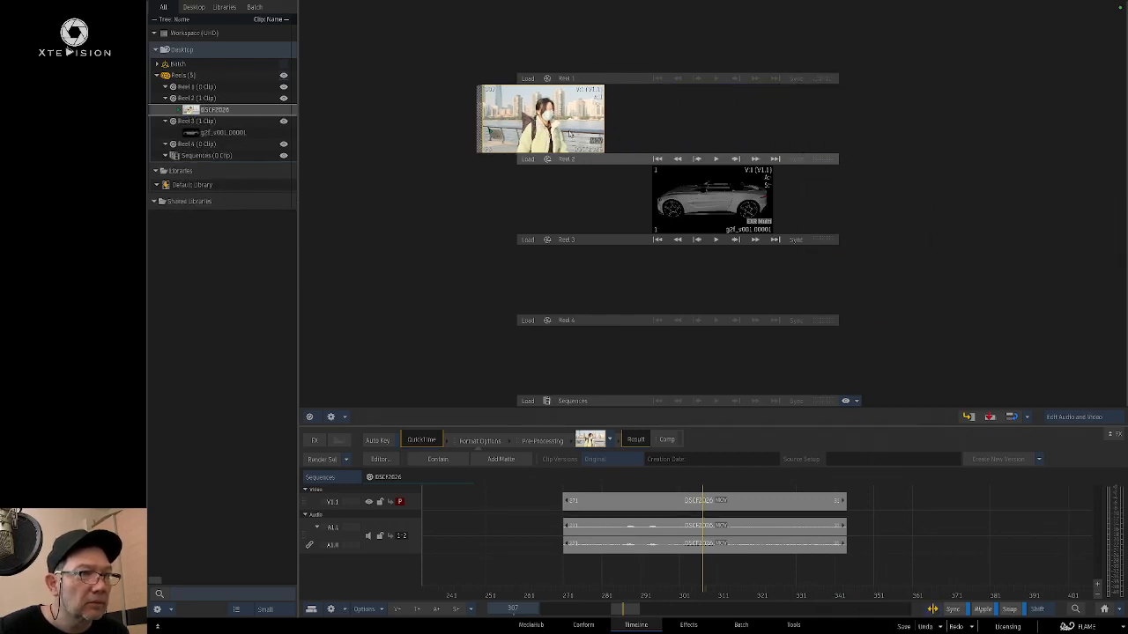
# Step: Open the source clip DSCF2026 from Reel 2 in the player, play it and return to the reels
pyautogui.doubleClick(567, 130)
pyautogui.press('space')
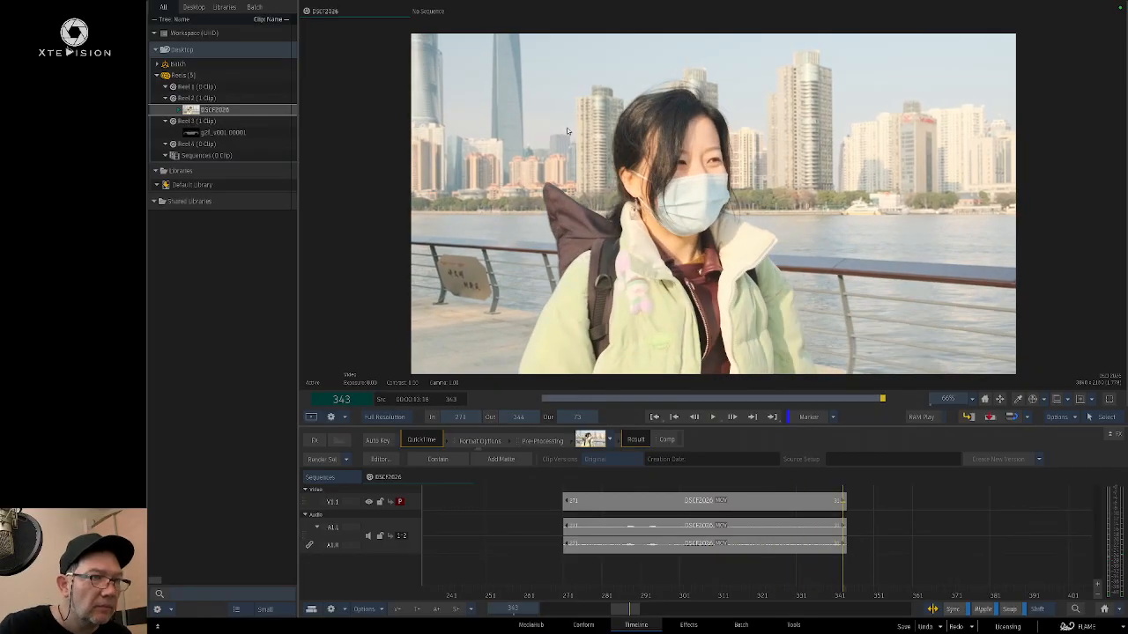
pyautogui.press('Escape')
# Step: Process the DSCF2026 clip with ComfyUI using the EXR_Roundtrip_subfolder workflow and start the export
pyautogui.moveTo(730, 126); pyautogui.dragTo(608, 130)
pyautogui.rightClick(607, 131)
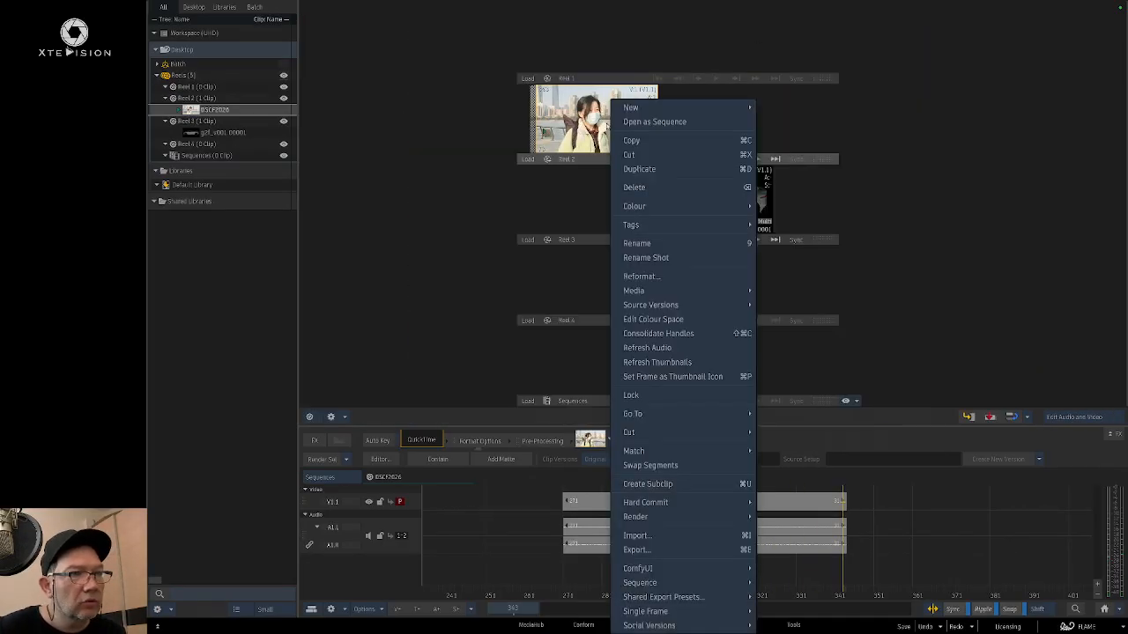
pyautogui.moveTo(705, 569)
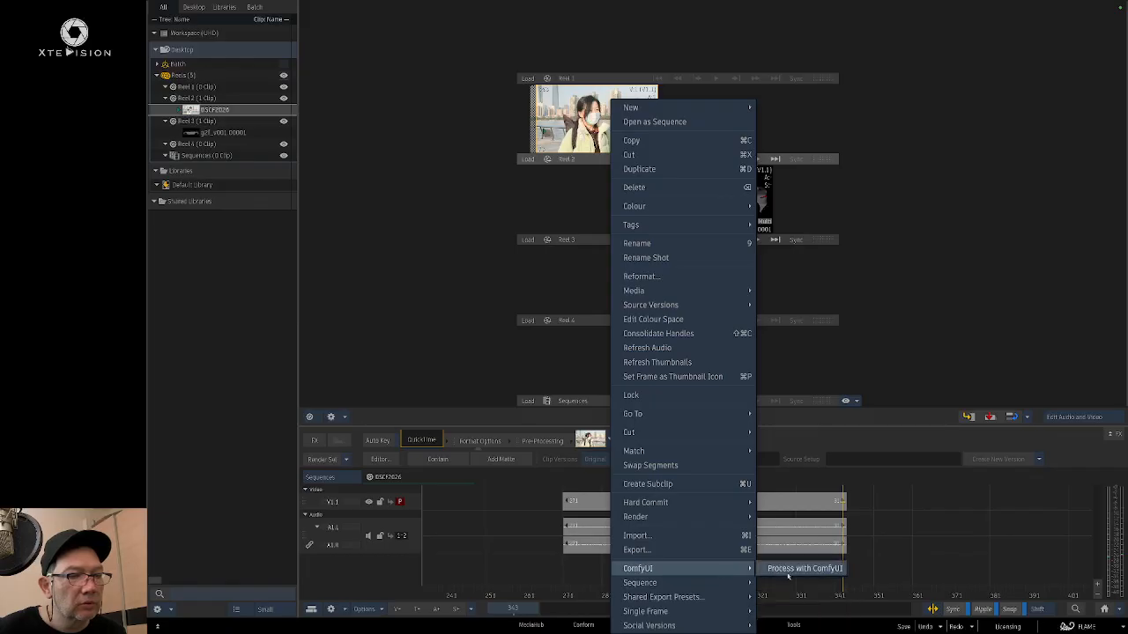
pyautogui.click(790, 573)
pyautogui.click(631, 295)
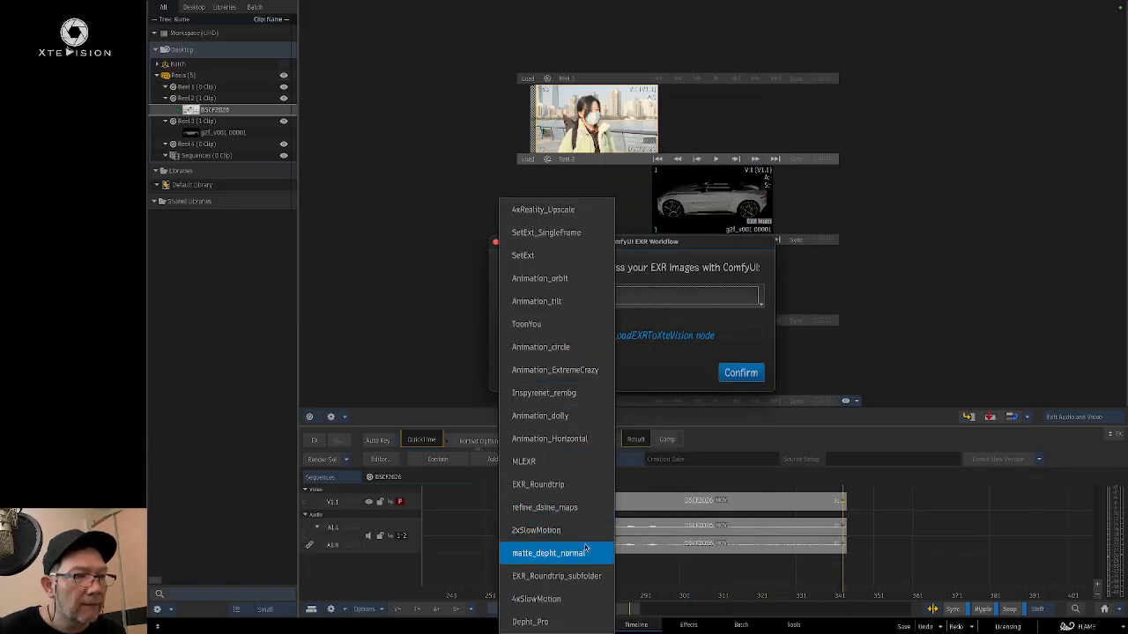
pyautogui.click(604, 575)
pyautogui.click(744, 375)
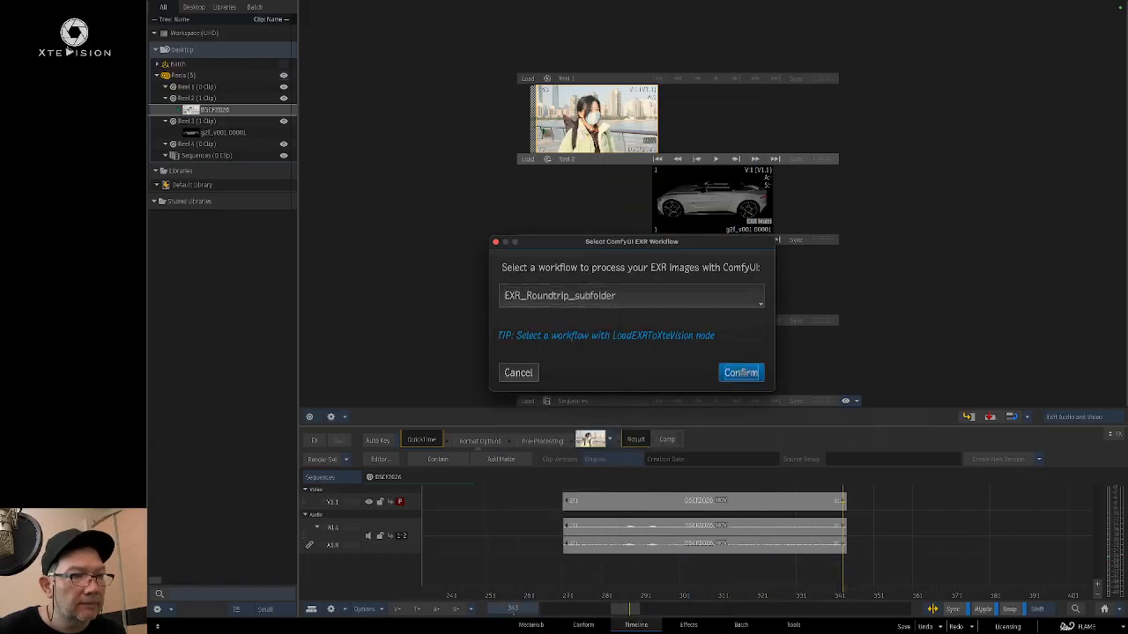
pyautogui.click(795, 362)
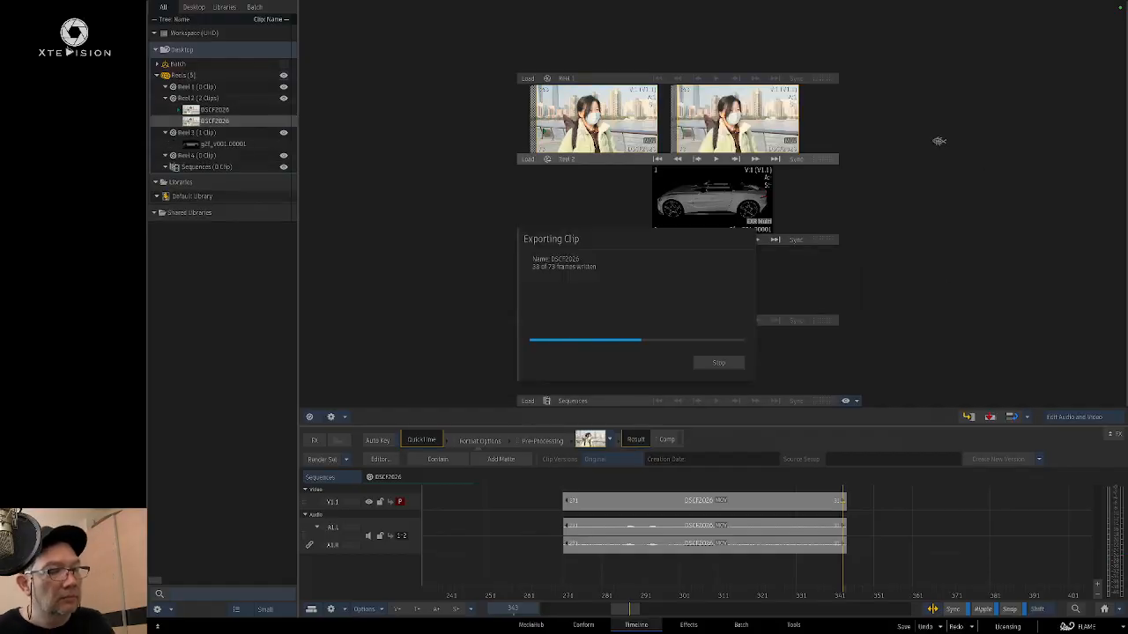
# Step: Check the terminal log, play the imported exr_v001 clip from Reel 1 in the player and inspect its clip information
pyautogui.press('super+Tab')
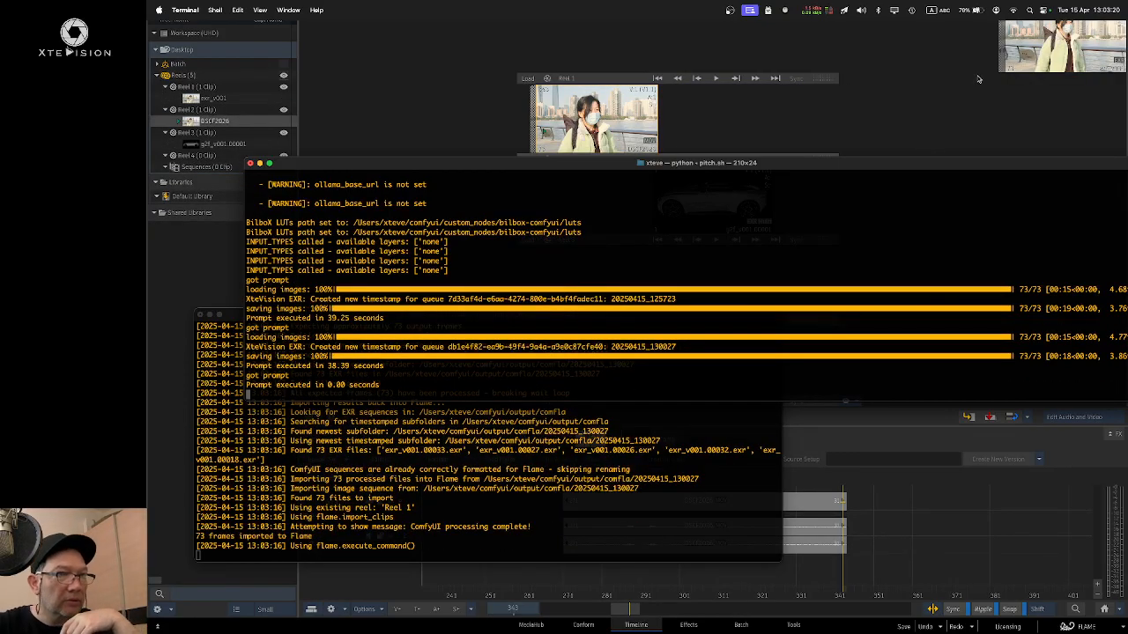
pyautogui.click(1073, 43)
pyautogui.click(832, 40)
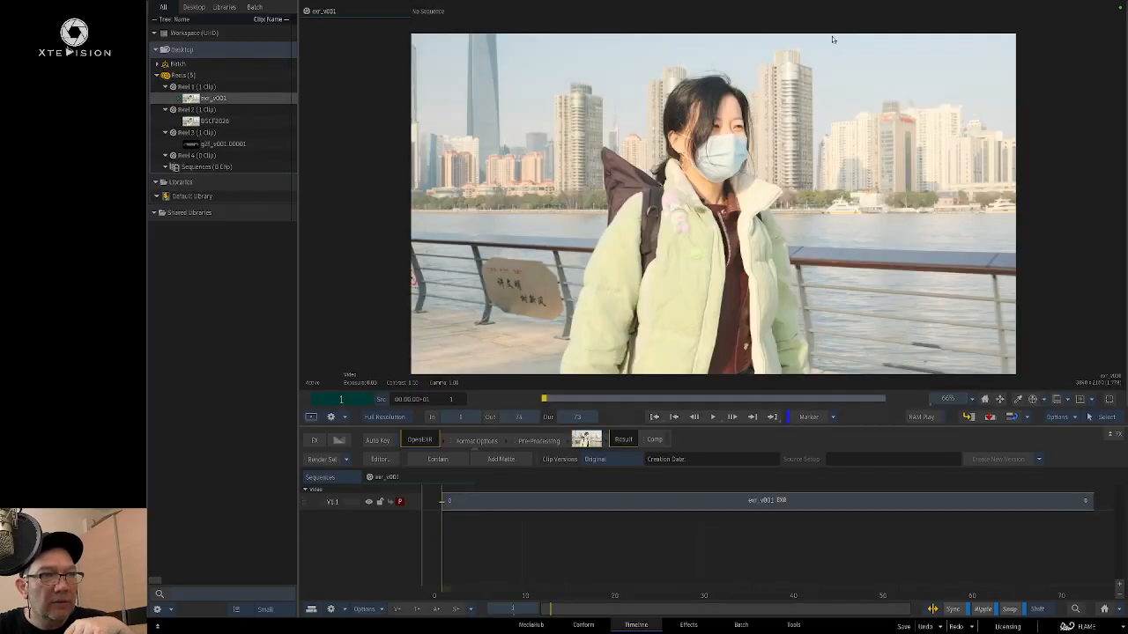
pyautogui.press('space')
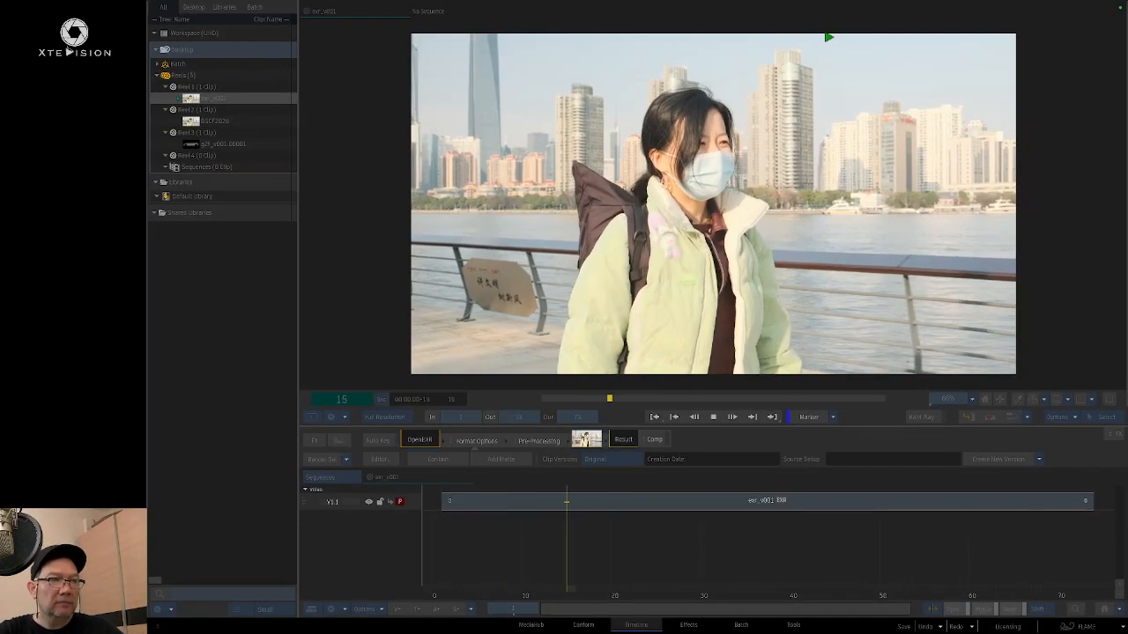
pyautogui.press('space')
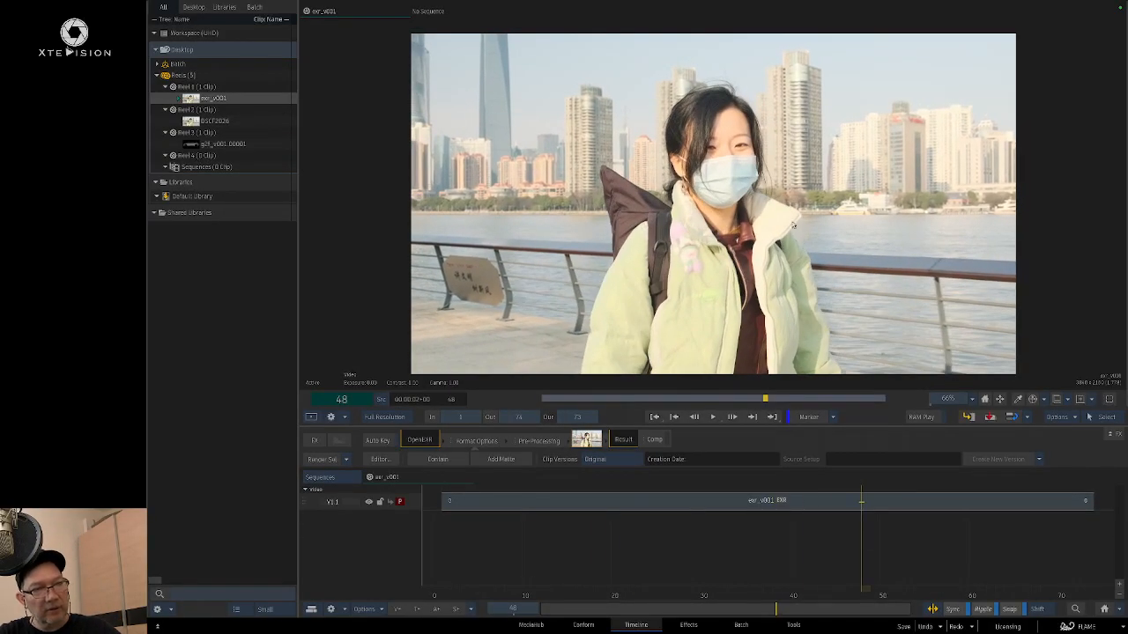
pyautogui.moveTo(758, 225)
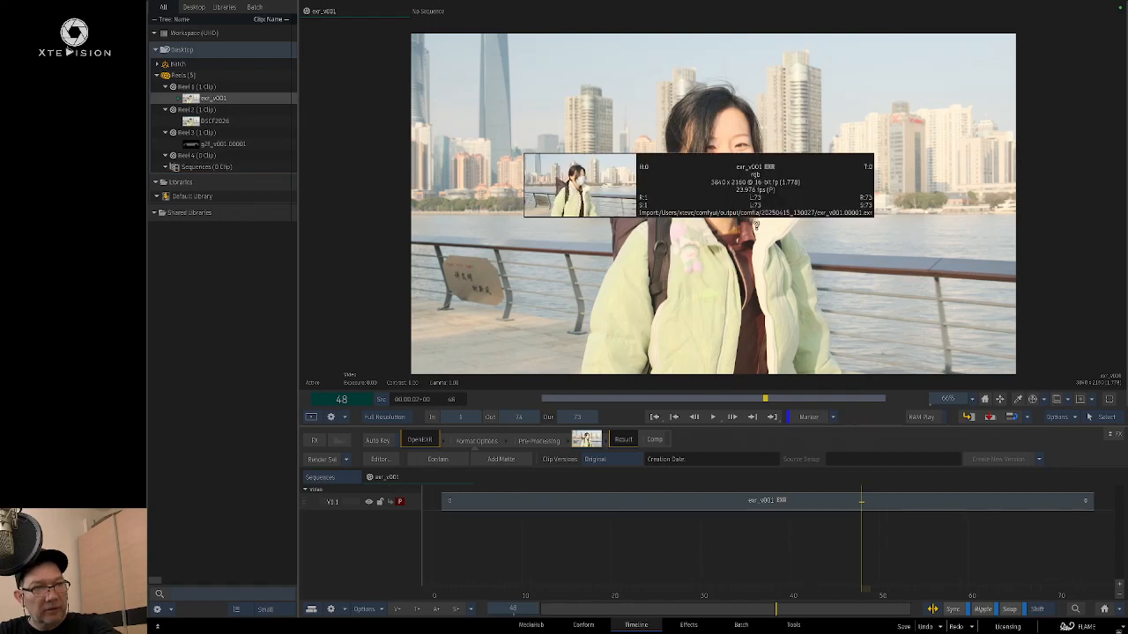
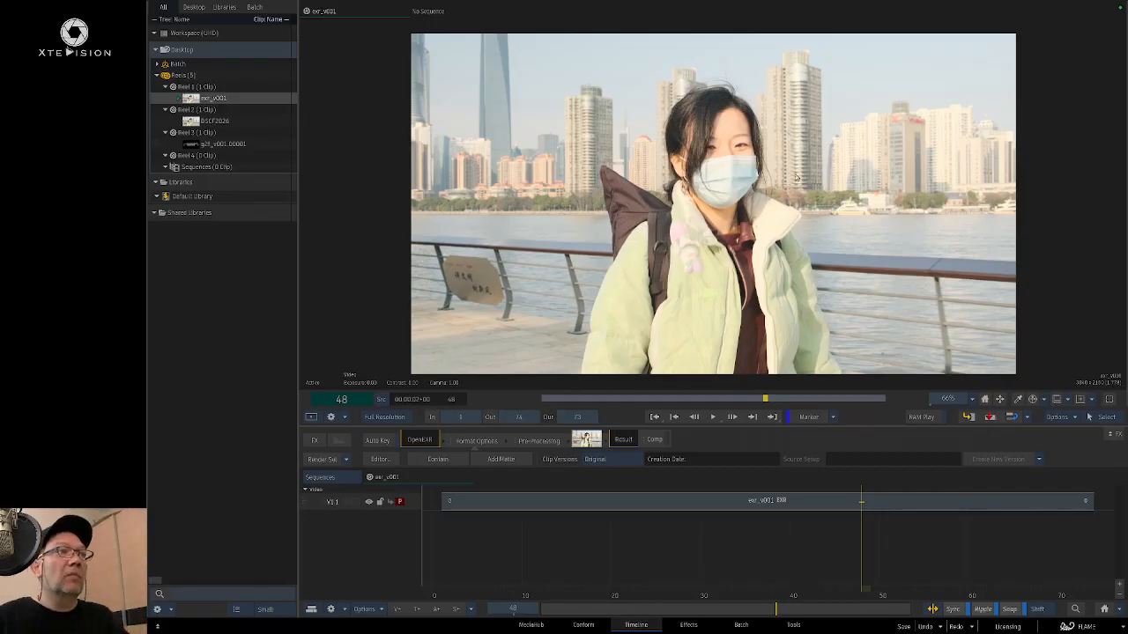
# Step: Return to the reels and slide the g2f_v001.00001 car clip to the start of Reel 3
pyautogui.press('Escape')
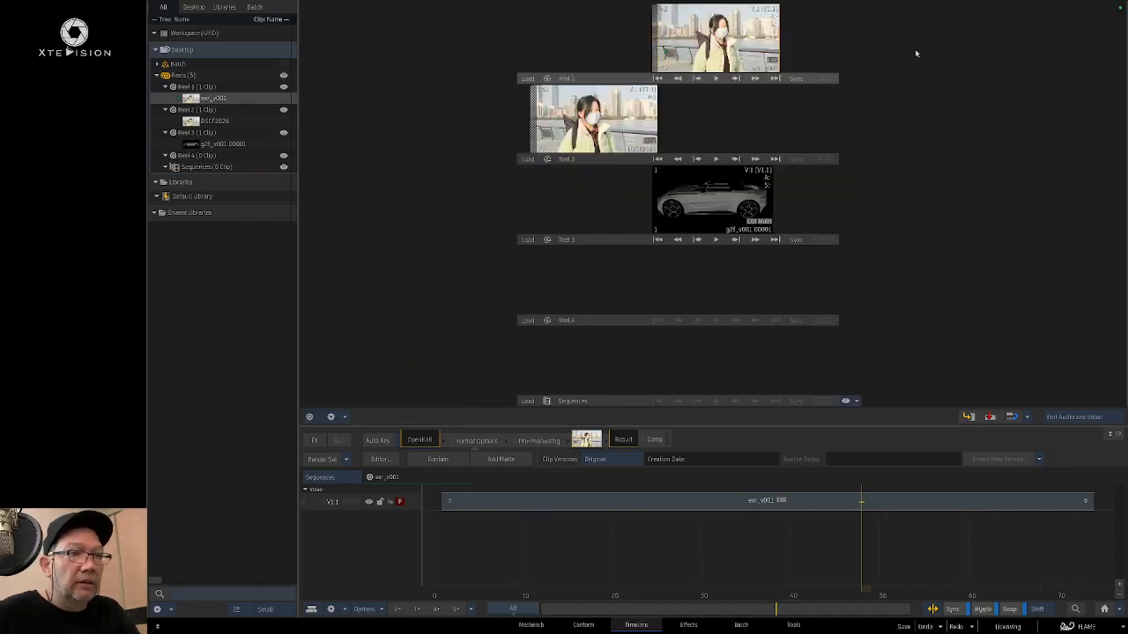
pyautogui.moveTo(703, 190); pyautogui.dragTo(588, 200)
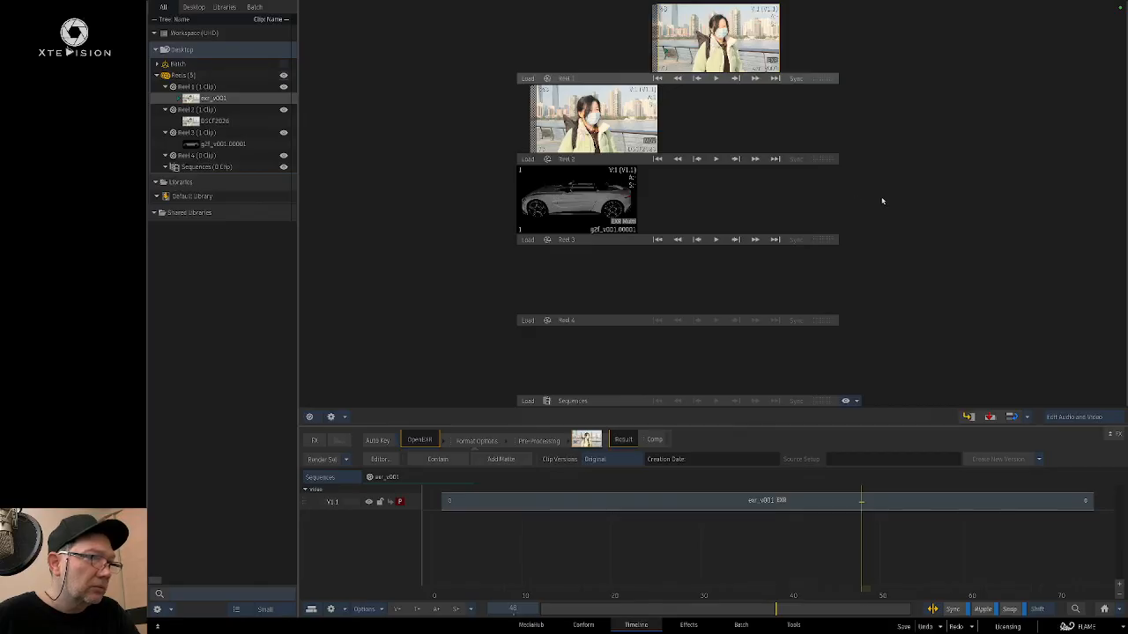
# Step: Switch to Finder and open the workflows folder inside /opt/Autodesk/shared/python/flame_comfyui
pyautogui.press('super+Tab')
pyautogui.press('super+Tab')
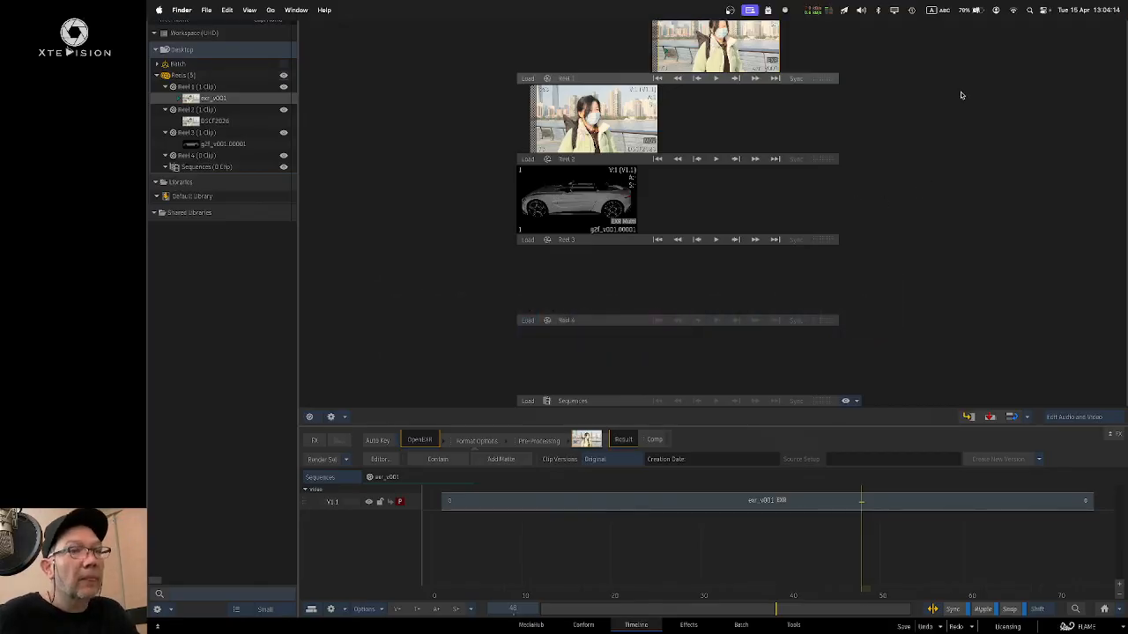
pyautogui.moveTo(430, 627)
pyautogui.click(166, 625)
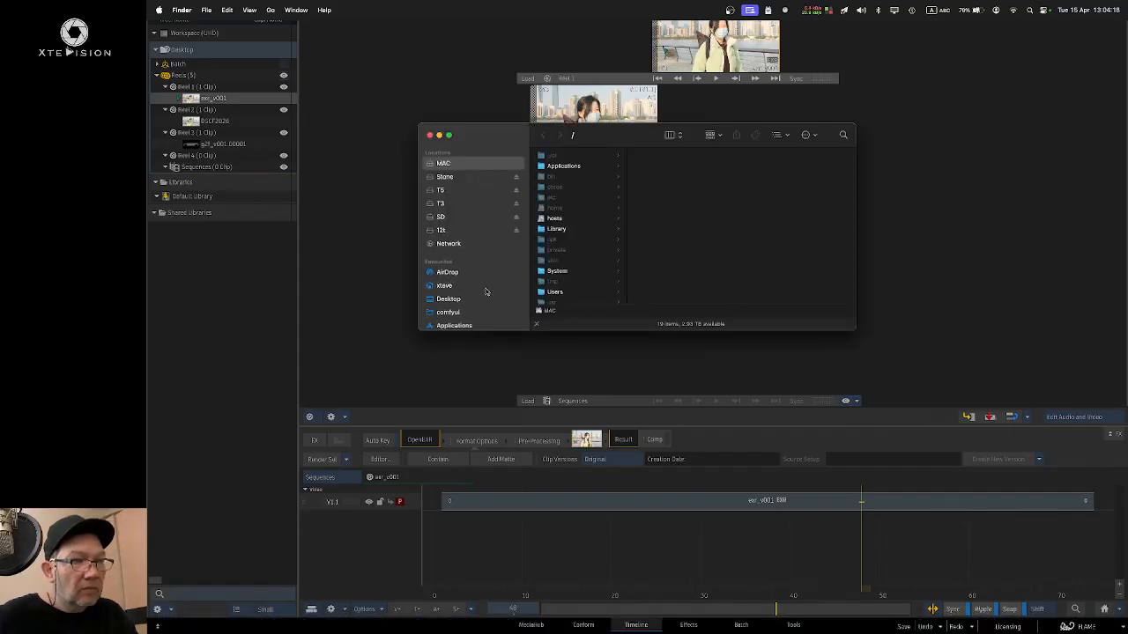
pyautogui.click(479, 300)
pyautogui.doubleClick(595, 213)
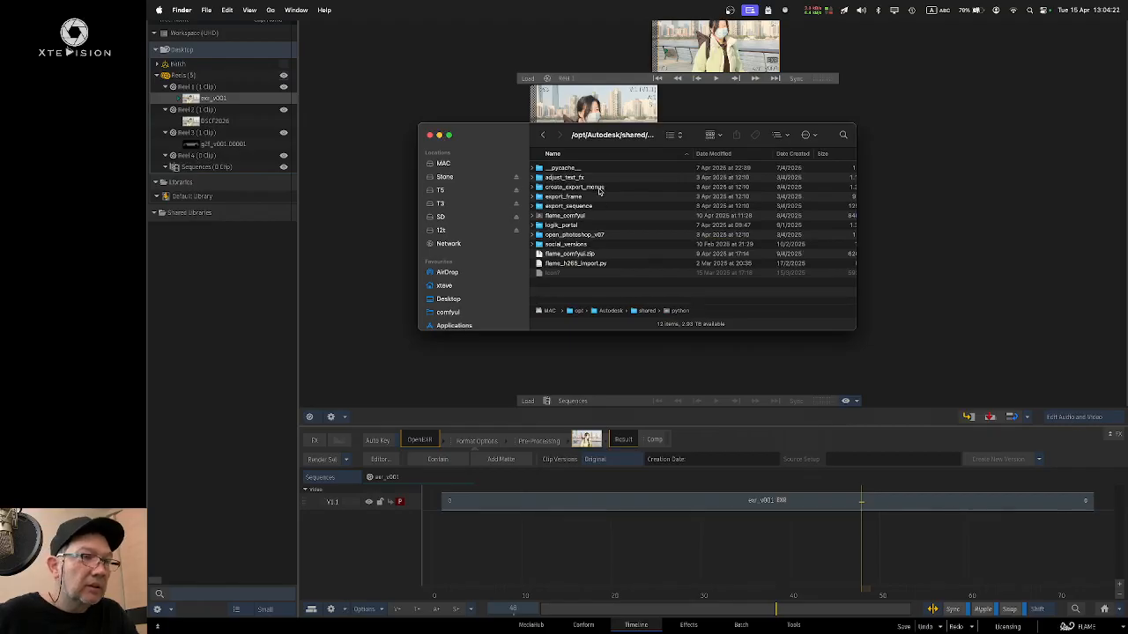
pyautogui.doubleClick(584, 216)
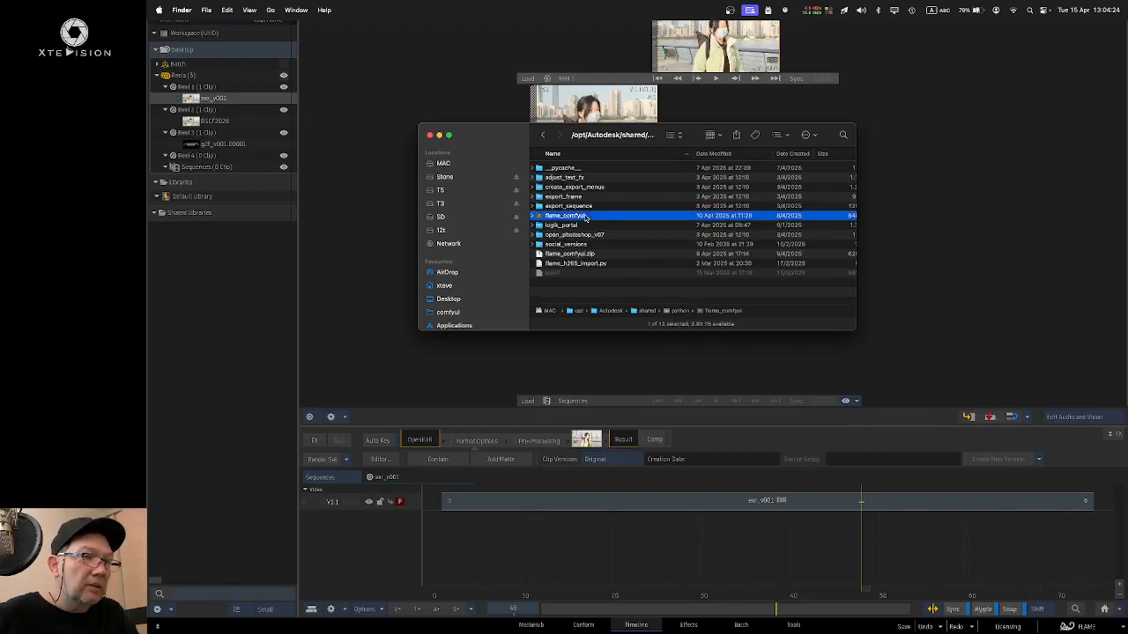
pyautogui.doubleClick(576, 178)
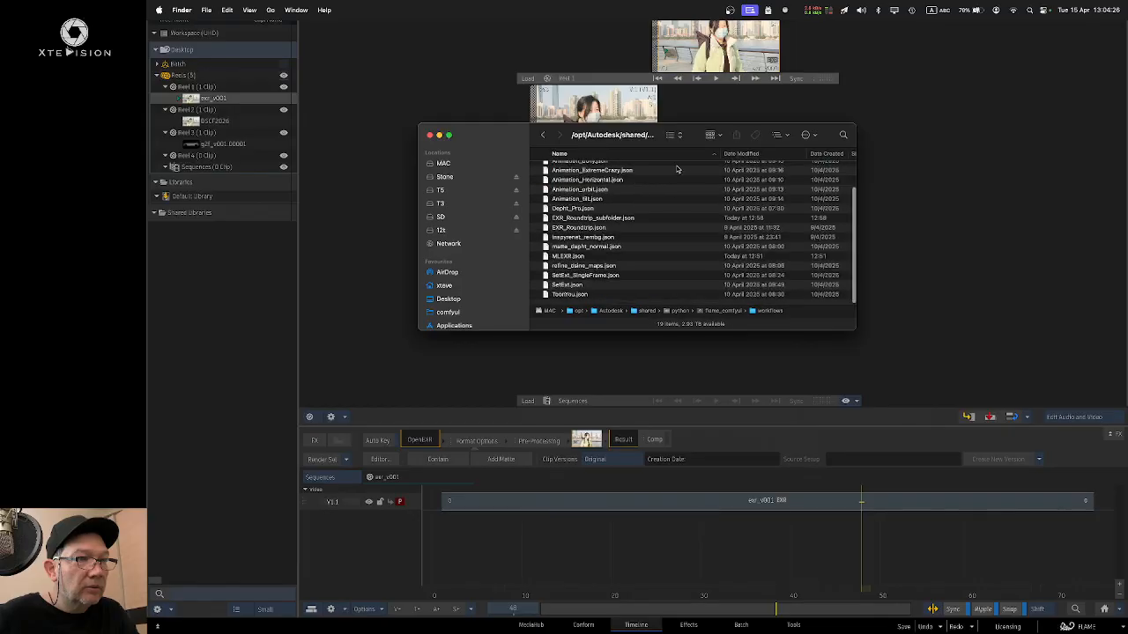
# Step: Enlarge the Finder window, preview EXR_Roundtrip_subfolder.json to read its EXR loader and writer settings, and close the preview
pyautogui.moveTo(854, 331); pyautogui.dragTo(927, 456)
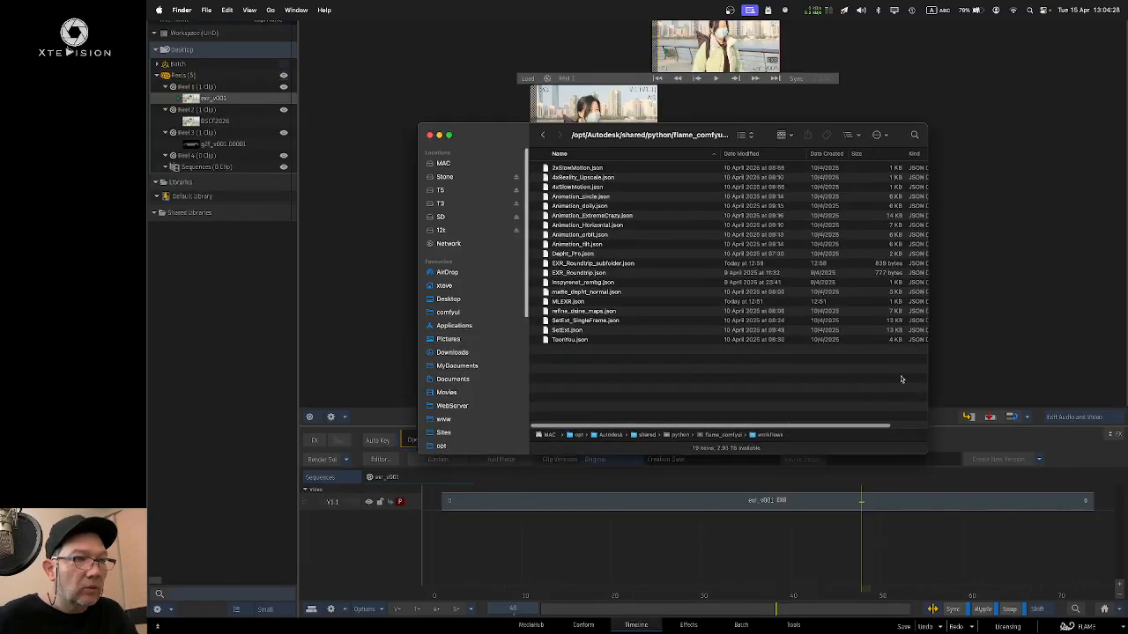
pyautogui.click(615, 264)
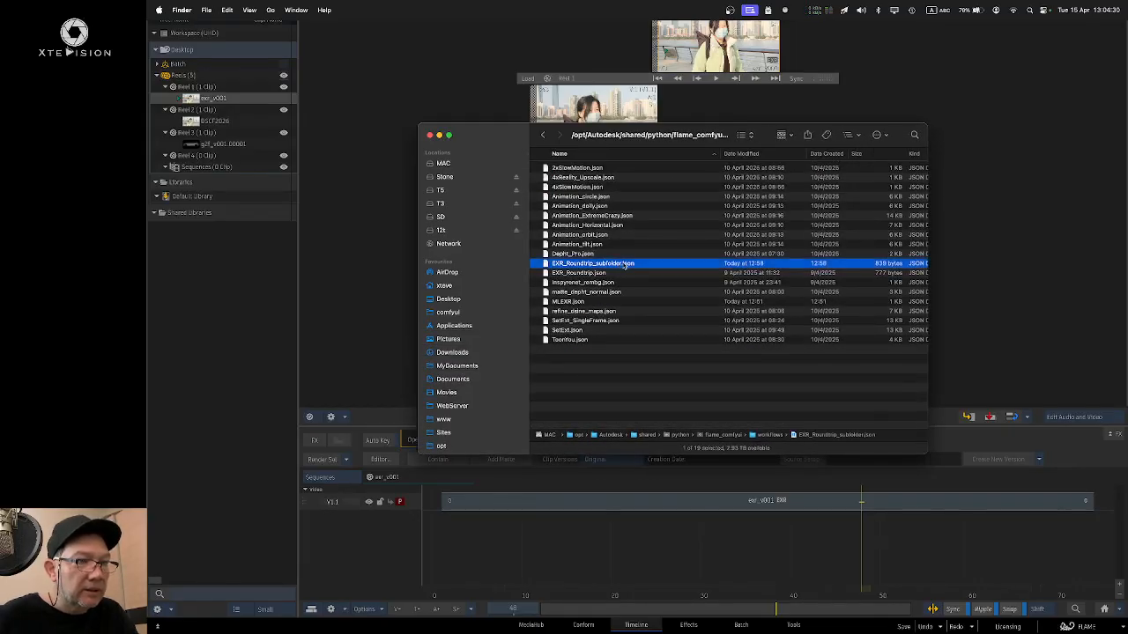
pyautogui.press('space')
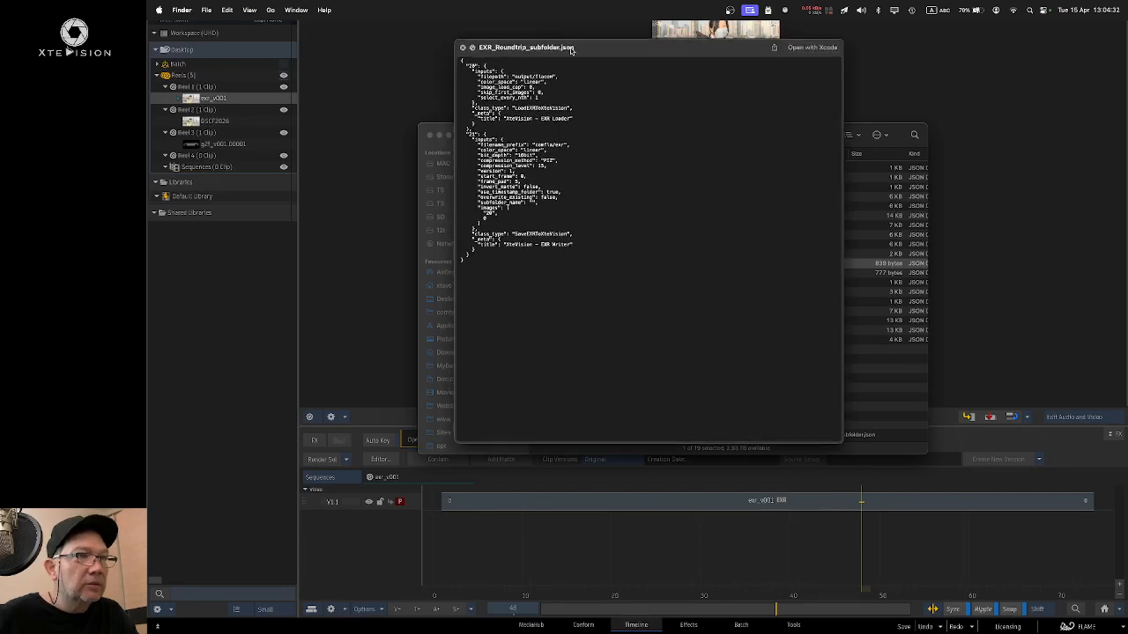
pyautogui.moveTo(561, 47); pyautogui.dragTo(656, 77)
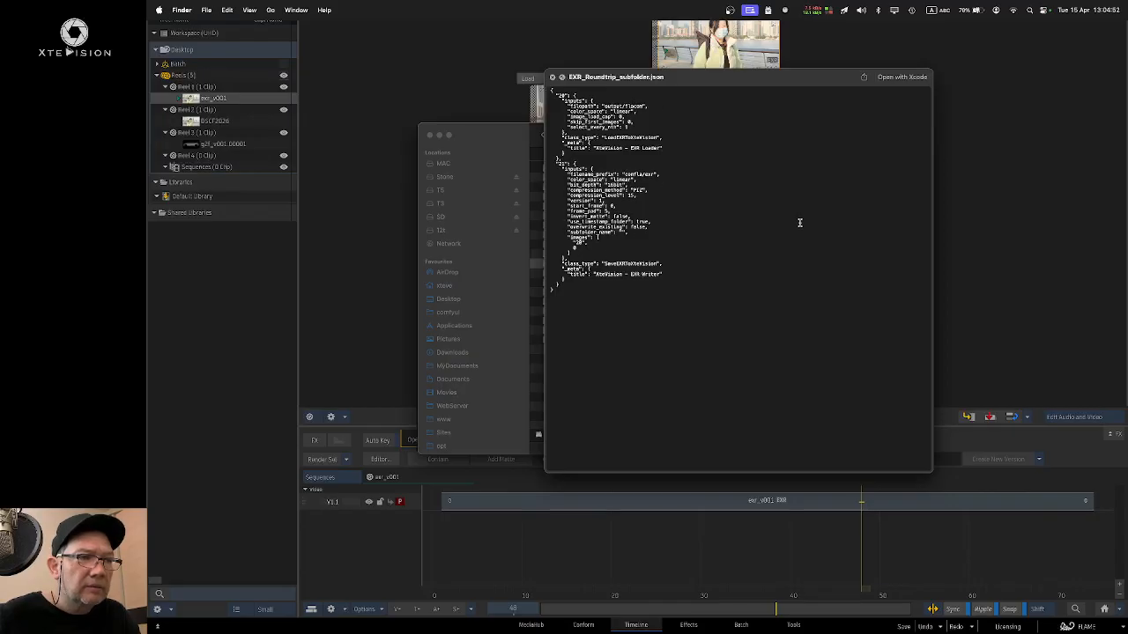
pyautogui.click(552, 78)
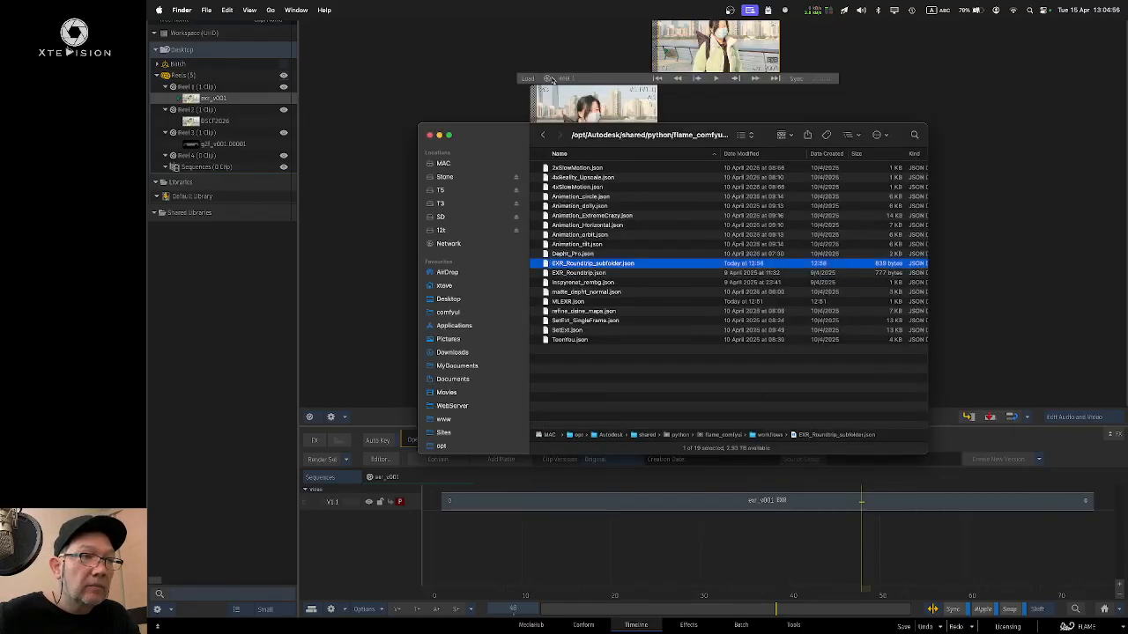
pyautogui.moveTo(489, 139); pyautogui.dragTo(608, 91)
# Step: Switch to ComfyUI in Chromium, close the EXR_Roundtrip_subfolder workflow and display the XteVision_Translation workflow
pyautogui.moveTo(612, 628)
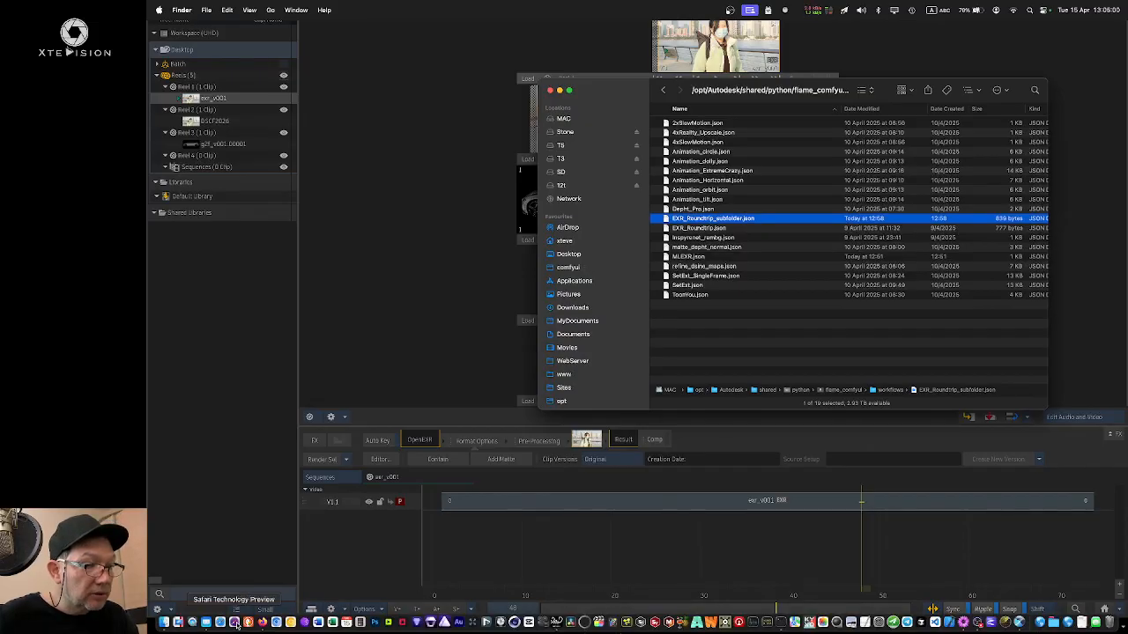
pyautogui.click(275, 623)
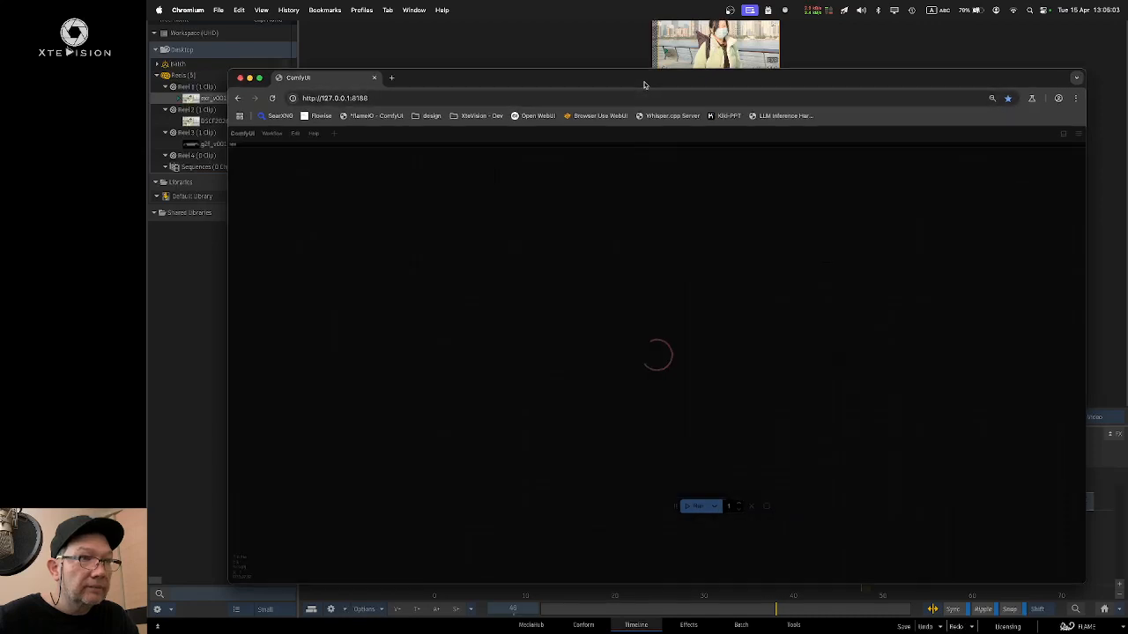
pyautogui.moveTo(644, 84); pyautogui.dragTo(669, 57)
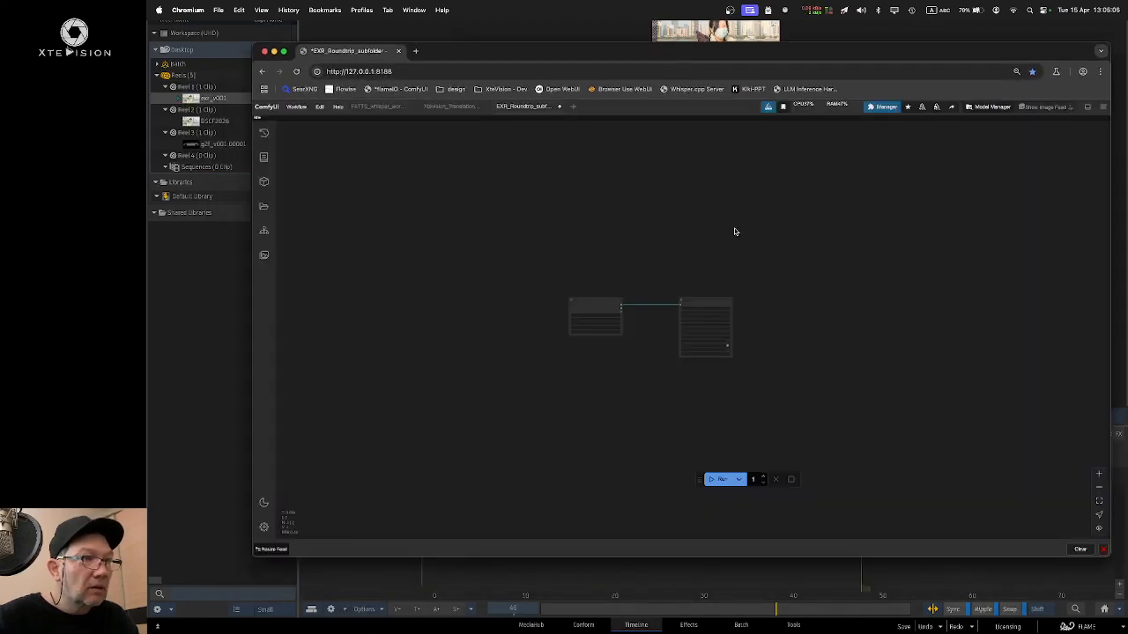
pyautogui.click(560, 108)
pyautogui.click(451, 106)
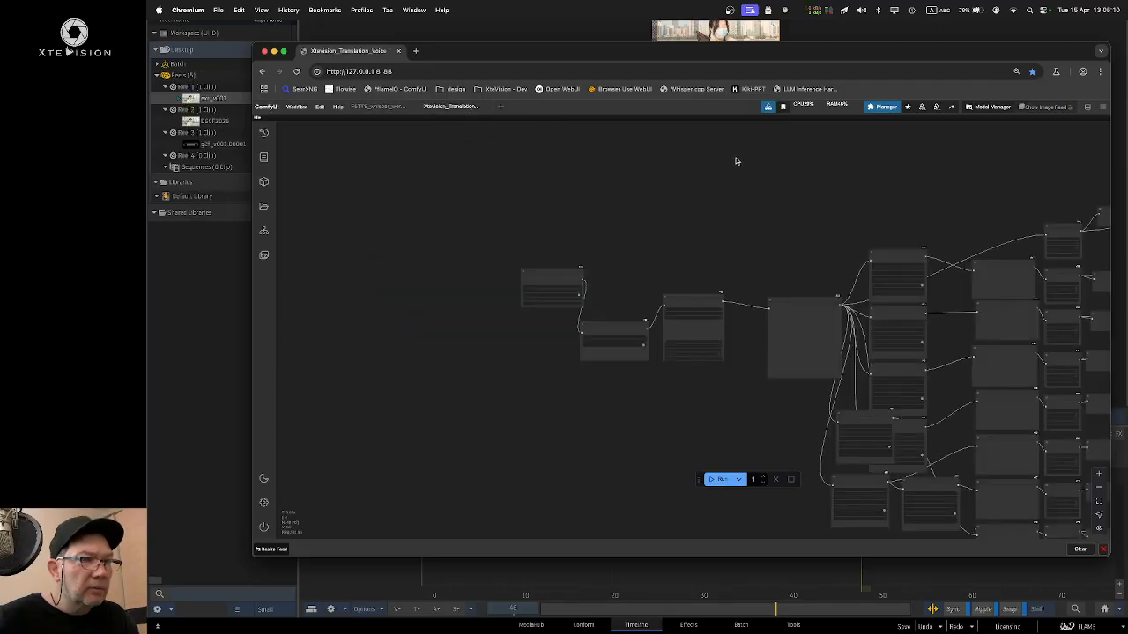
# Step: Go to the start of the translation graph and shift the Web Content Extractor and Text Chunker nodes slightly left
pyautogui.scroll(3, 633, 282)
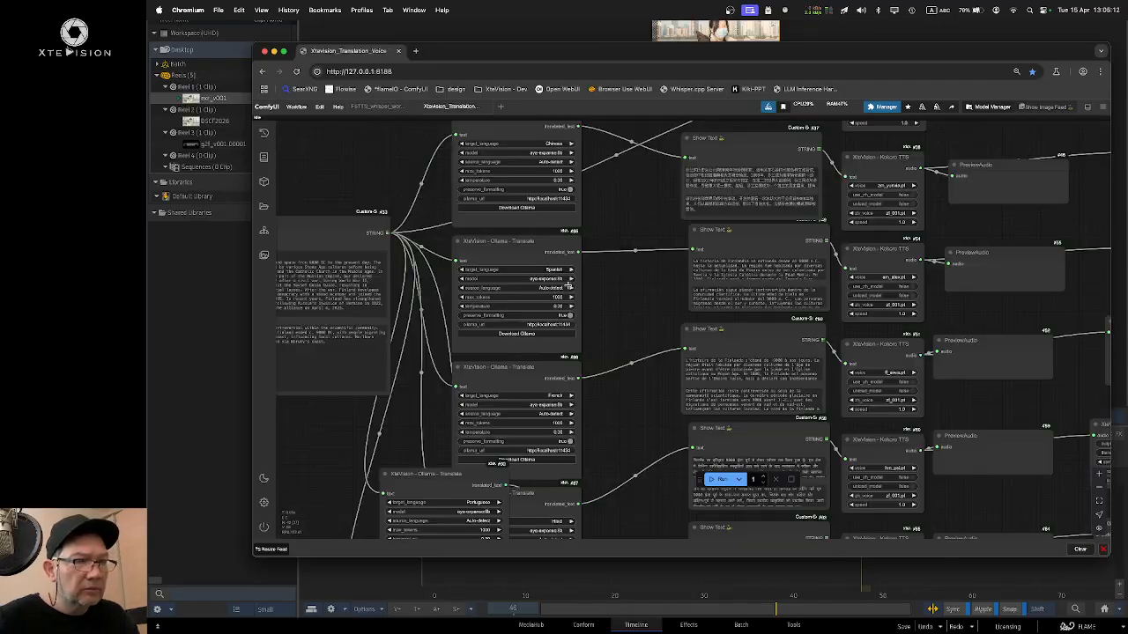
pyautogui.moveTo(627, 289); pyautogui.dragTo(868, 250)
pyautogui.moveTo(543, 457); pyautogui.dragTo(858, 468)
pyautogui.moveTo(643, 365); pyautogui.dragTo(863, 407)
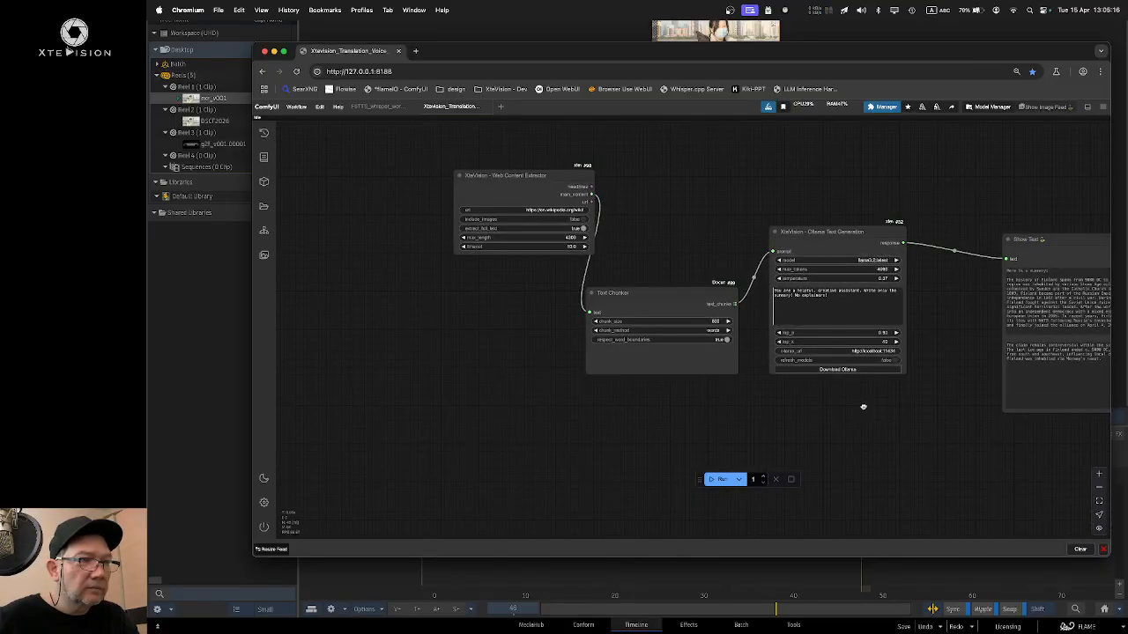
pyautogui.moveTo(738, 159); pyautogui.dragTo(698, 166)
pyautogui.moveTo(505, 219); pyautogui.dragTo(482, 216)
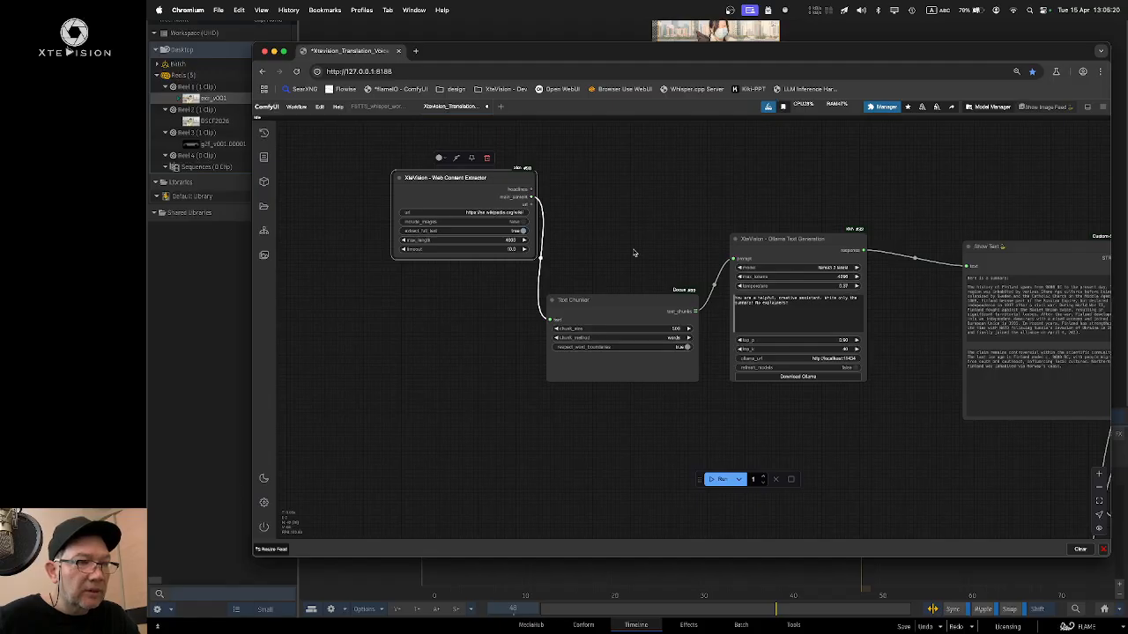
pyautogui.moveTo(632, 252); pyautogui.dragTo(573, 193)
pyautogui.moveTo(564, 242); pyautogui.dragTo(558, 239)
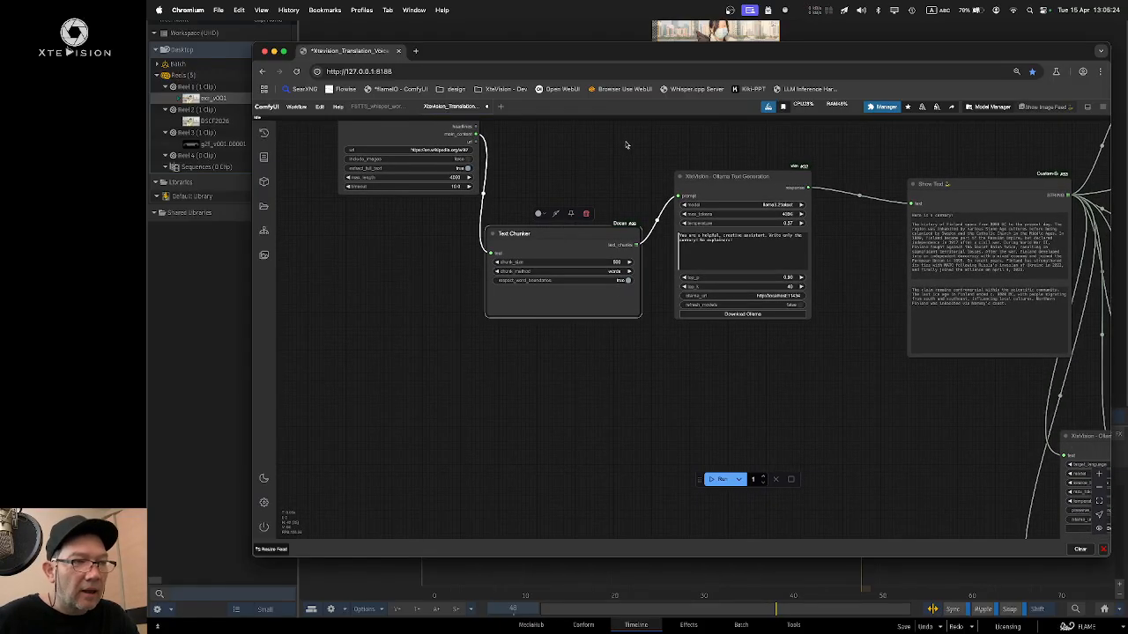
# Step: Nudge the XteVision - Ollama Text Generation node slightly upward between the Text Chunker and Show Text nodes
pyautogui.hscroll(3, 571, 187)
pyautogui.scroll(2, 571, 187)
pyautogui.moveTo(682, 217); pyautogui.dragTo(687, 198)
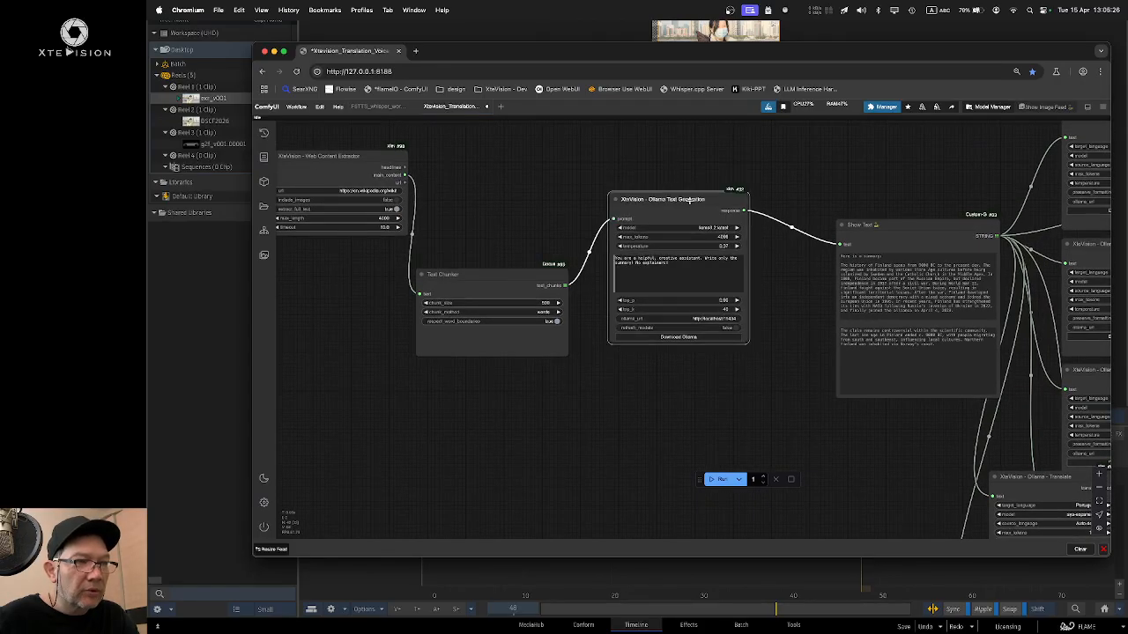
pyautogui.moveTo(794, 166); pyautogui.dragTo(743, 171)
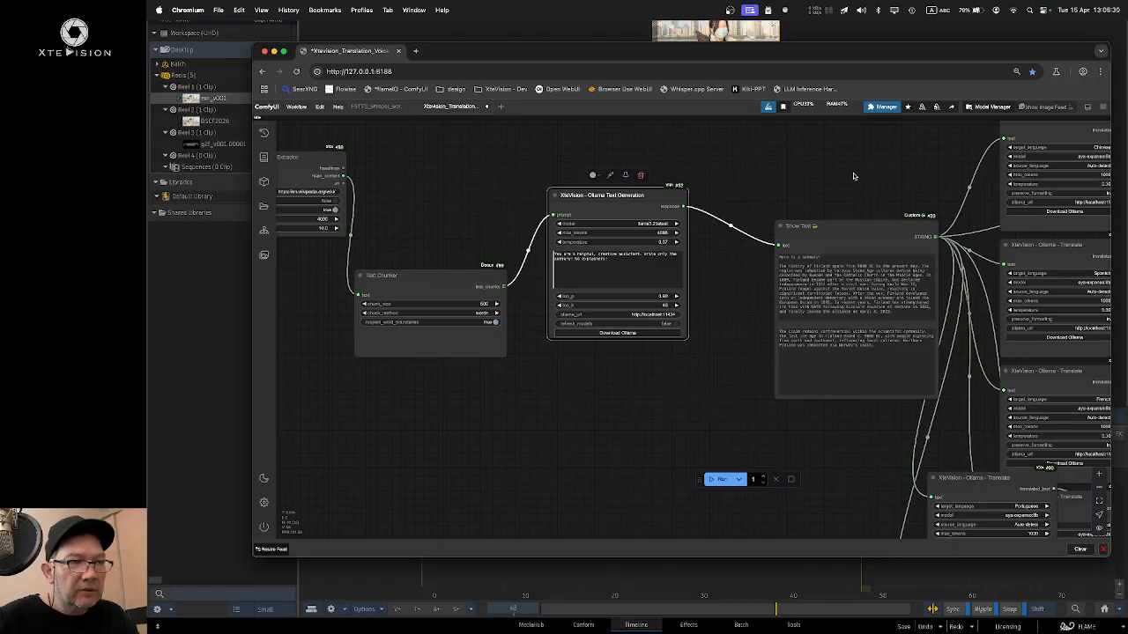
pyautogui.moveTo(659, 199); pyautogui.dragTo(660, 195)
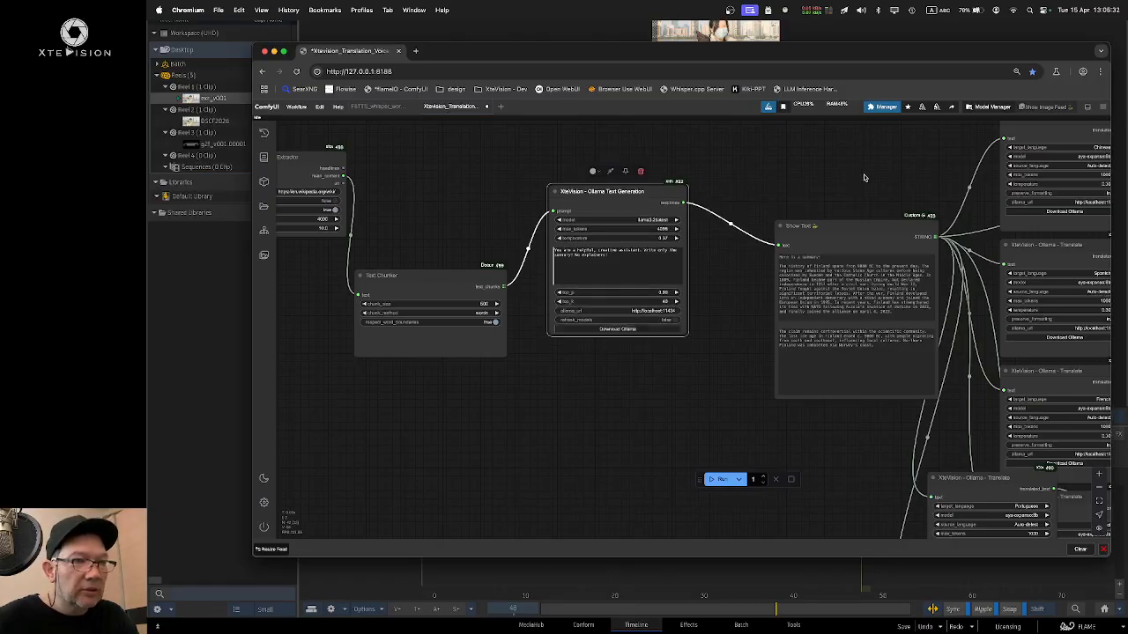
# Step: Shift the summary Show Text node slightly left and nudge the Chinese Ollama Translate node upward
pyautogui.moveTo(901, 174); pyautogui.dragTo(722, 135)
pyautogui.moveTo(695, 185); pyautogui.dragTo(678, 186)
pyautogui.moveTo(719, 147); pyautogui.dragTo(556, 267)
pyautogui.moveTo(834, 148); pyautogui.dragTo(781, 121)
pyautogui.moveTo(656, 180); pyautogui.dragTo(655, 172)
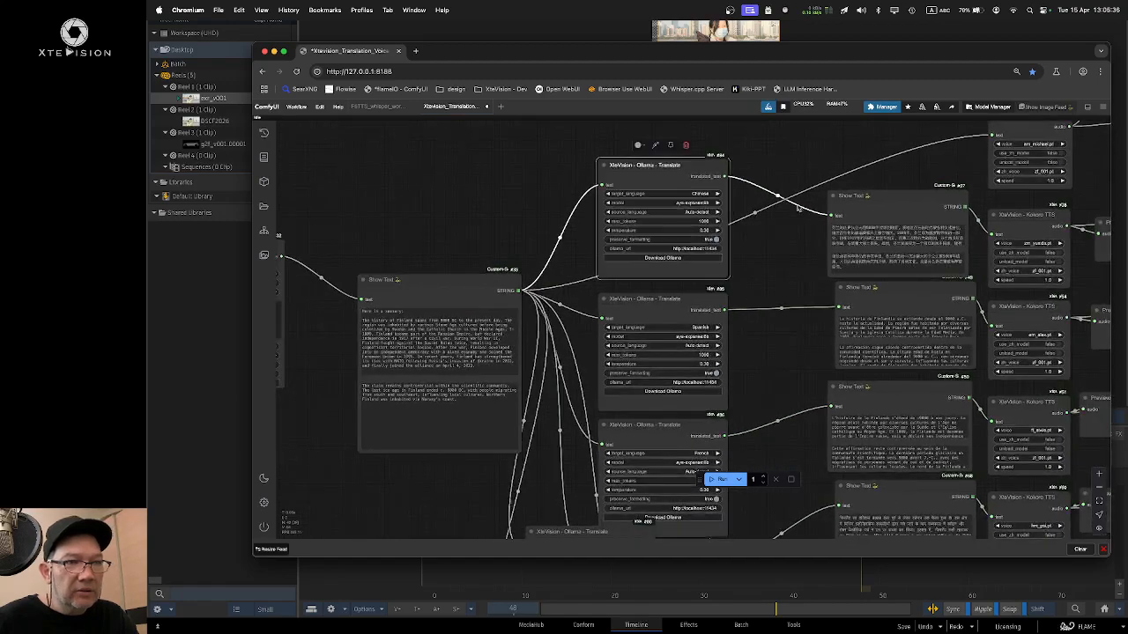
# Step: Move the Show Text nodes of the Chinese and Spanish translations slightly upward
pyautogui.moveTo(876, 201); pyautogui.dragTo(873, 181)
pyautogui.moveTo(793, 269); pyautogui.dragTo(599, 246)
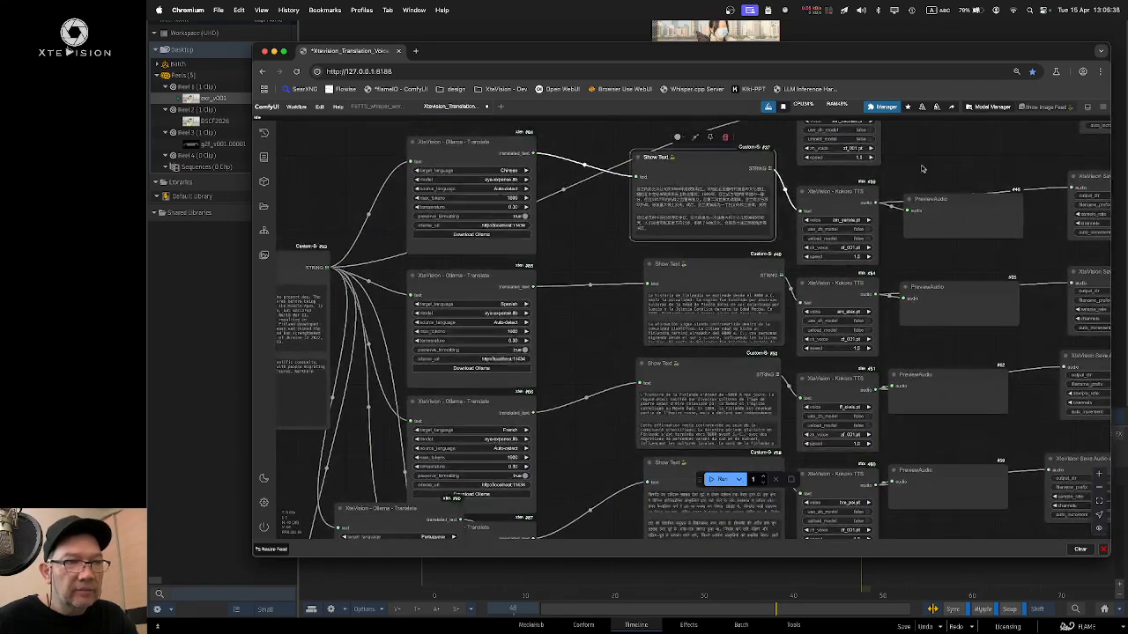
pyautogui.moveTo(703, 166); pyautogui.dragTo(711, 150)
pyautogui.moveTo(696, 275); pyautogui.dragTo(684, 257)
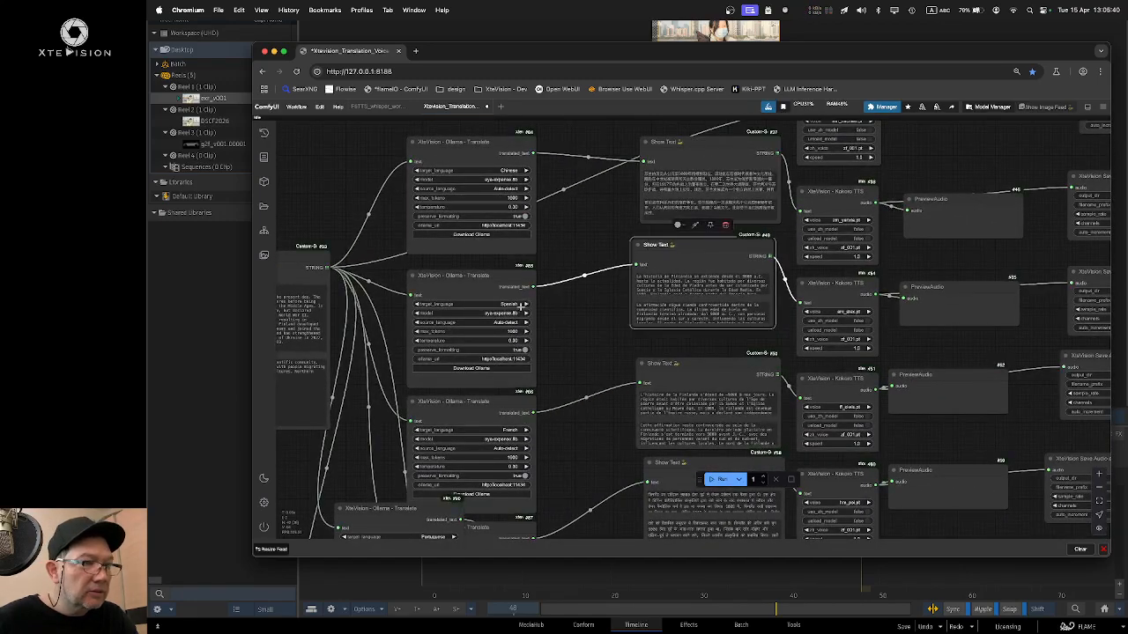
# Step: Nudge the French Show Text node upward and the Hindi Show Text node slightly left
pyautogui.moveTo(619, 333); pyautogui.dragTo(645, 208)
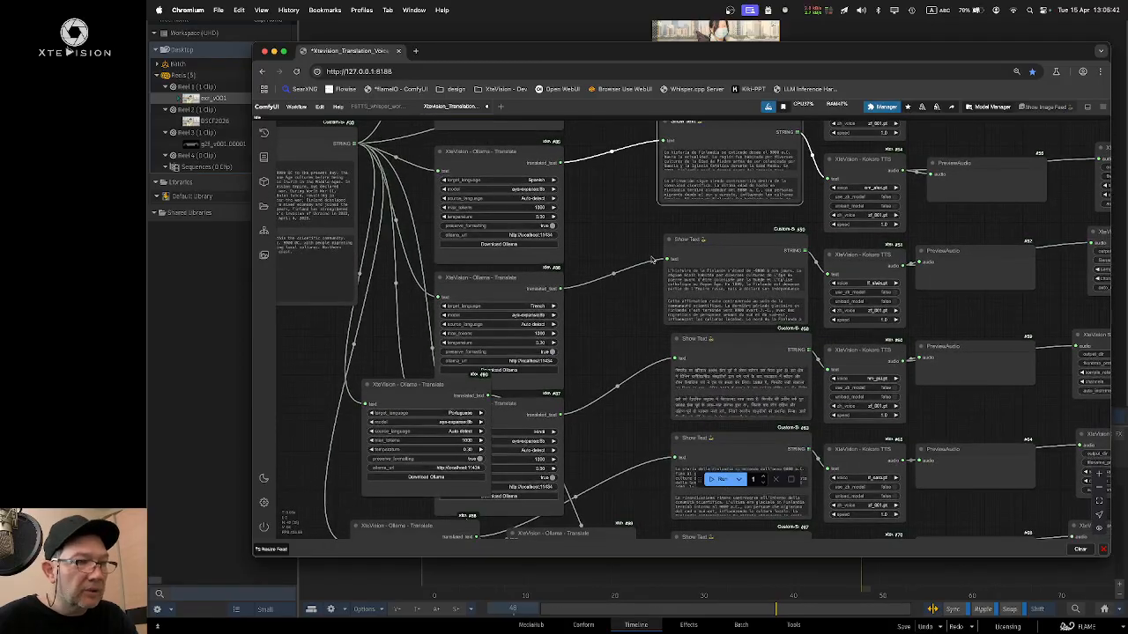
pyautogui.moveTo(752, 240); pyautogui.dragTo(753, 229)
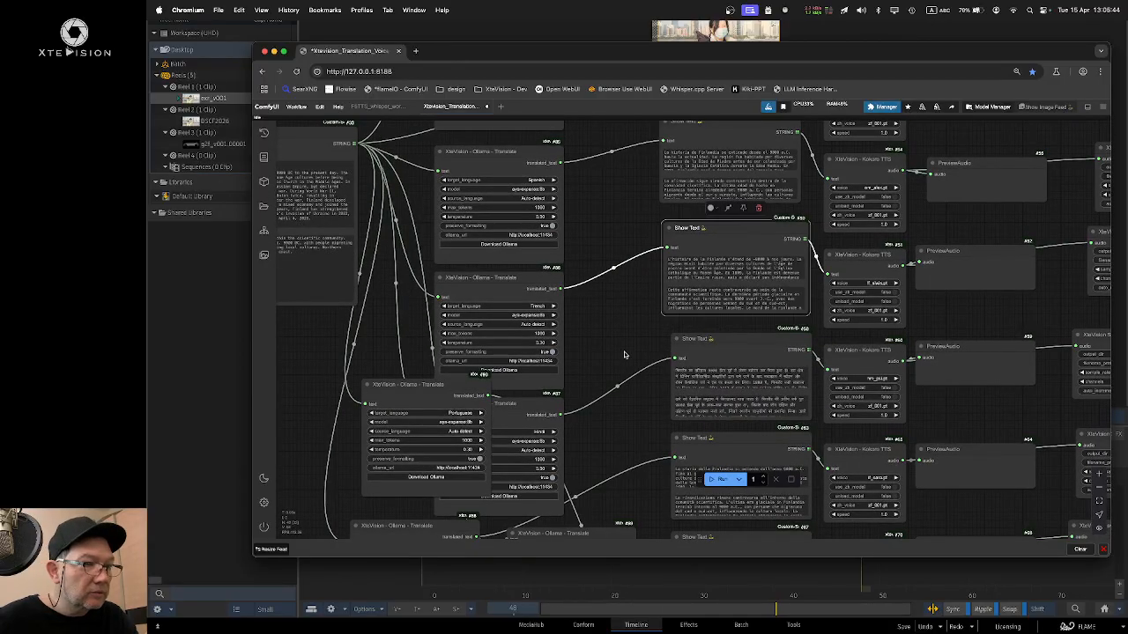
pyautogui.moveTo(730, 343); pyautogui.dragTo(722, 342)
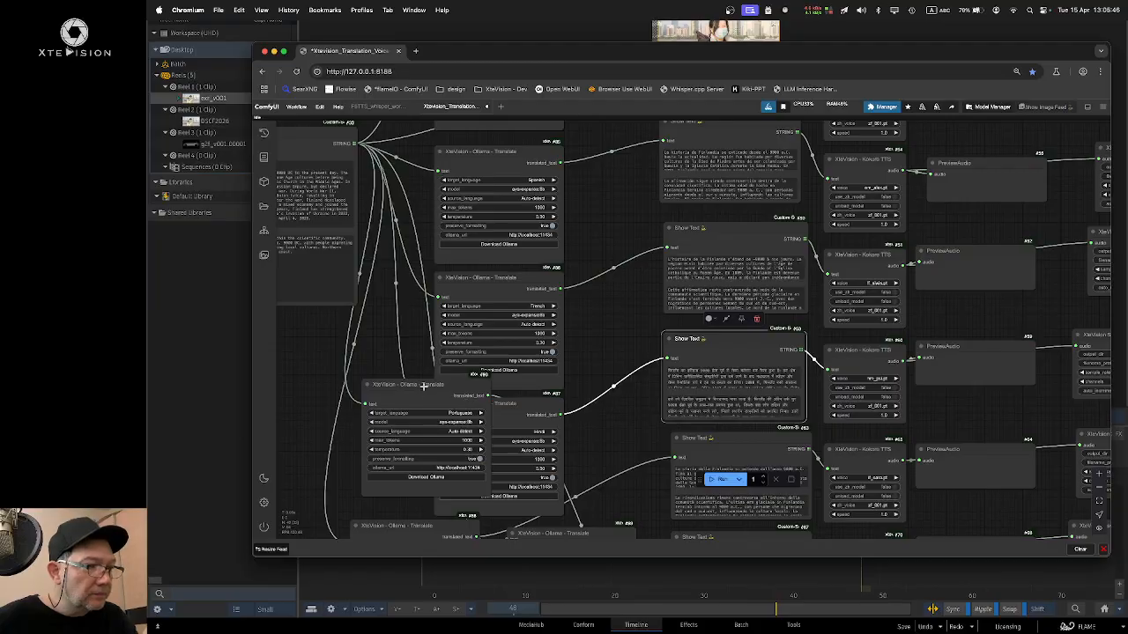
# Step: Reposition the Portuguese, Italian and Japanese Ollama Translate nodes to spread them apart
pyautogui.moveTo(406, 383); pyautogui.dragTo(367, 384)
pyautogui.moveTo(631, 428); pyautogui.dragTo(671, 196)
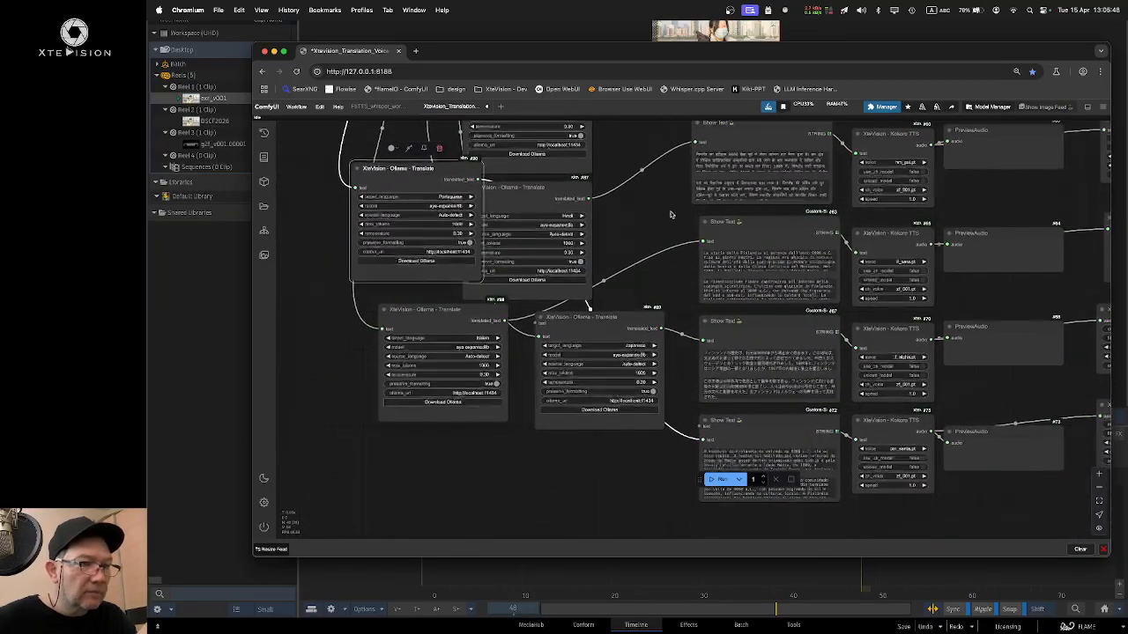
pyautogui.moveTo(475, 317); pyautogui.dragTo(441, 325)
pyautogui.moveTo(619, 321); pyautogui.dragTo(610, 301)
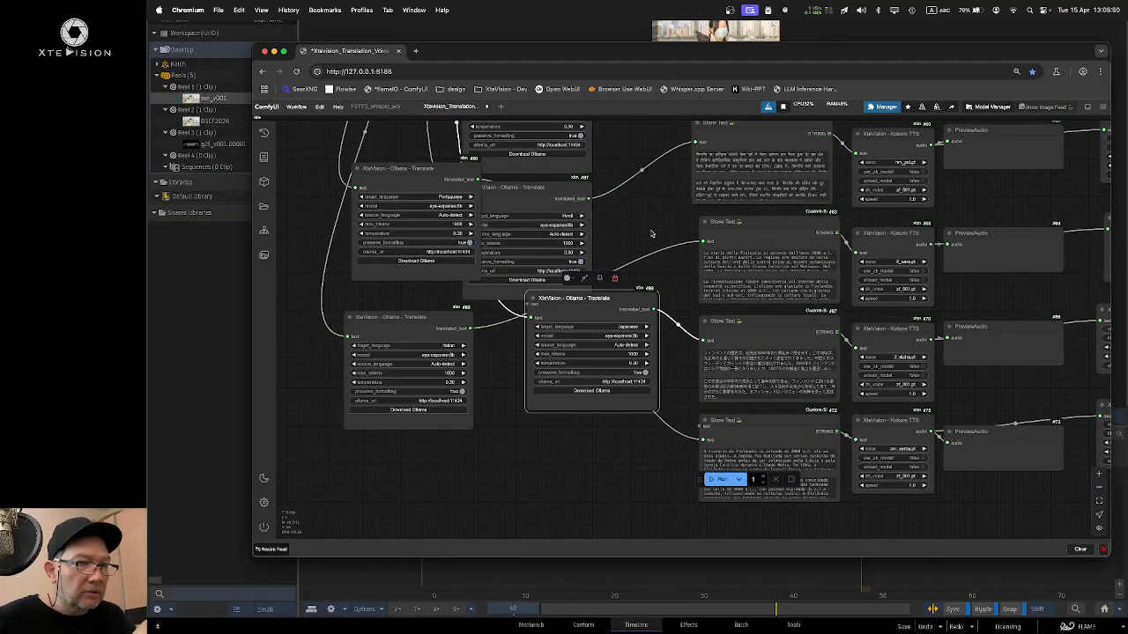
pyautogui.moveTo(652, 234); pyautogui.dragTo(640, 293)
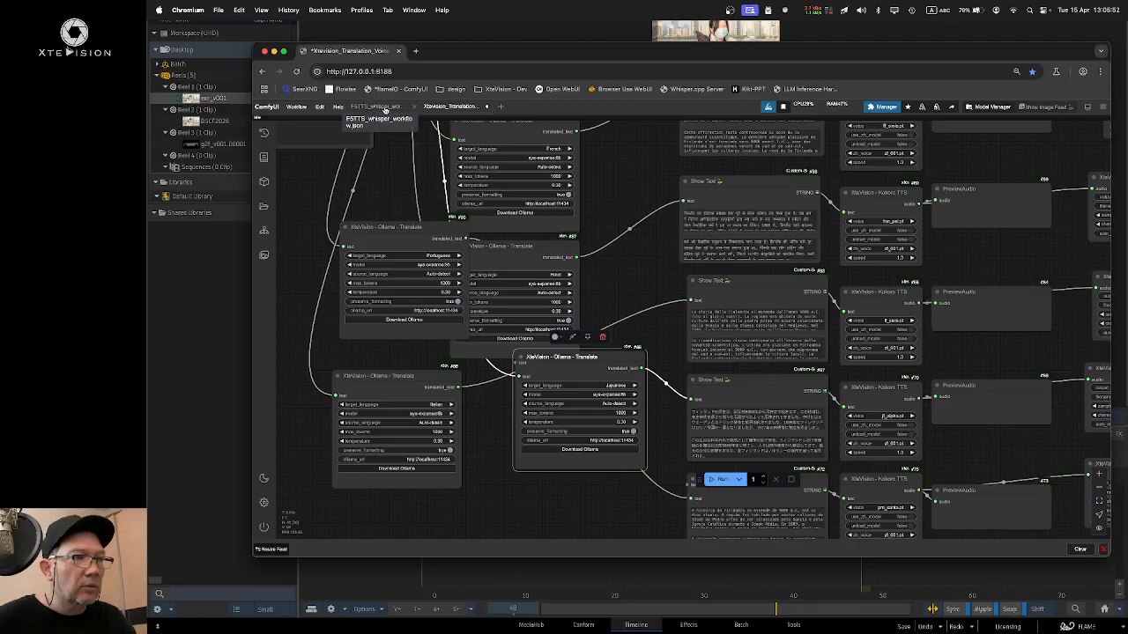
# Step: Look at the F5TTS_whisper_workflow graph and create a new blank workflow
pyautogui.click(382, 107)
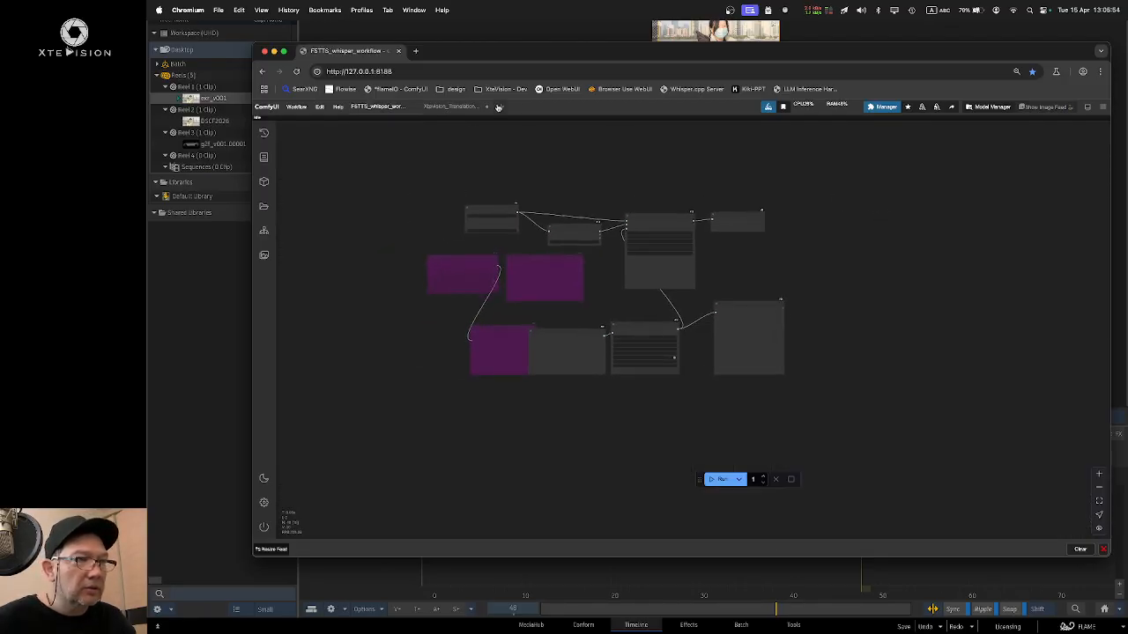
pyautogui.click(503, 108)
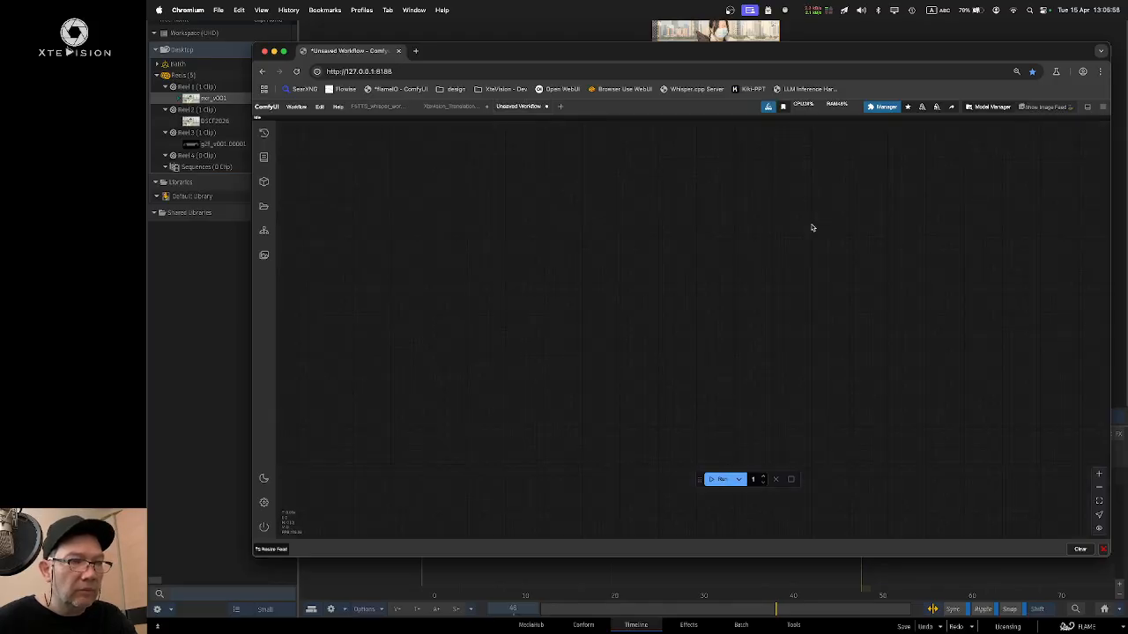
# Step: Add an XteVision MultiLayer EXR Loader node to the blank workflow and shift it to the left
pyautogui.doubleClick(762, 208)
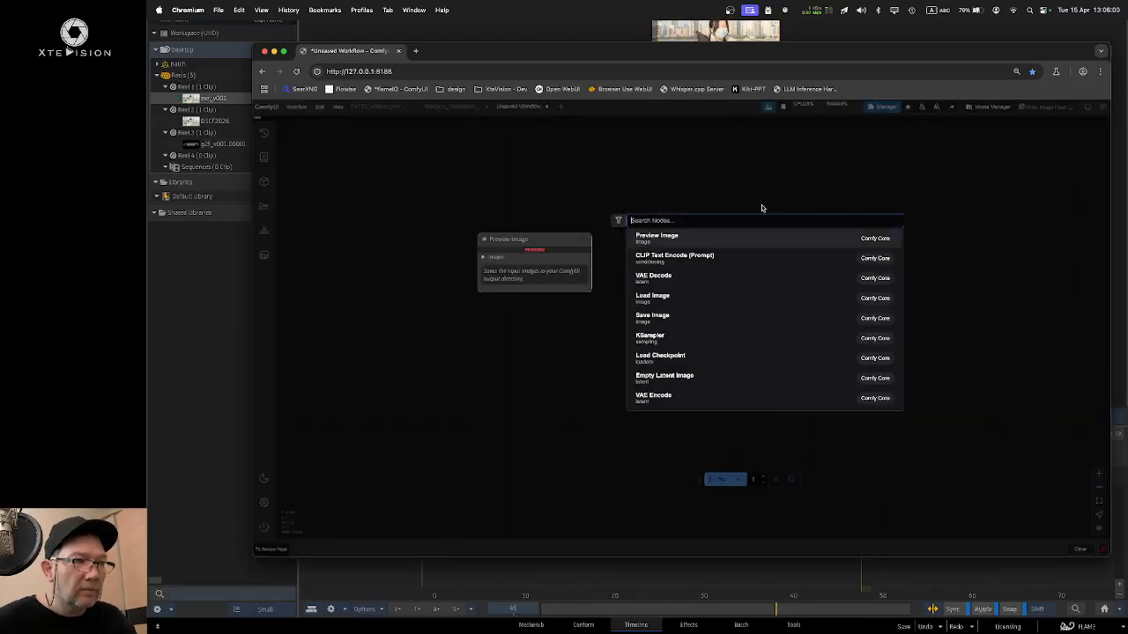
pyautogui.write('ev')
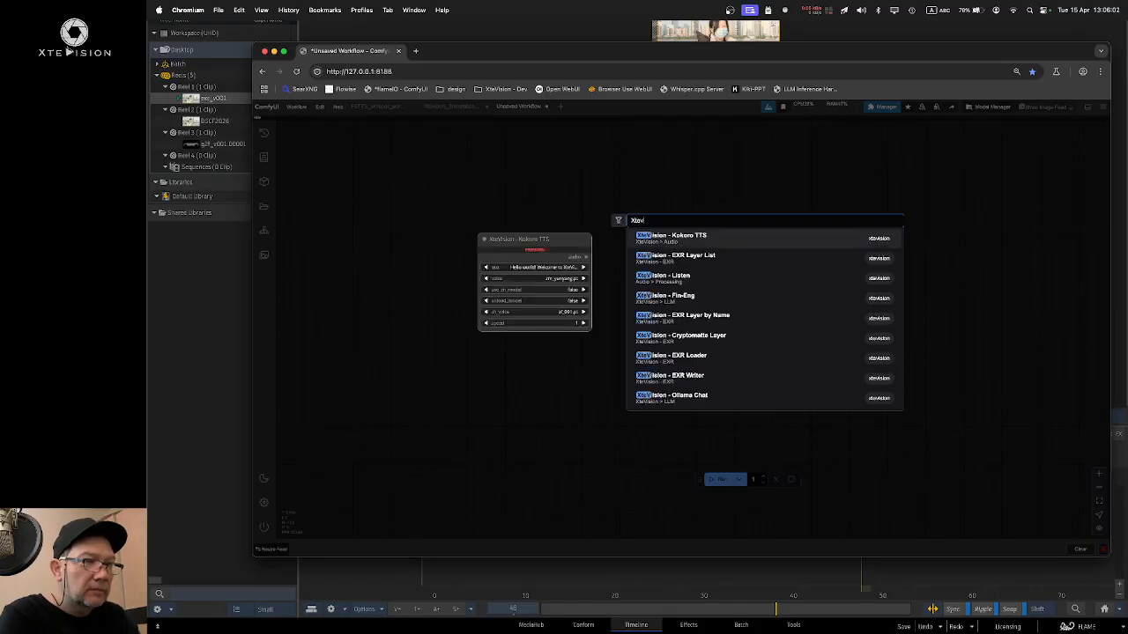
pyautogui.scroll(-5, 788, 244)
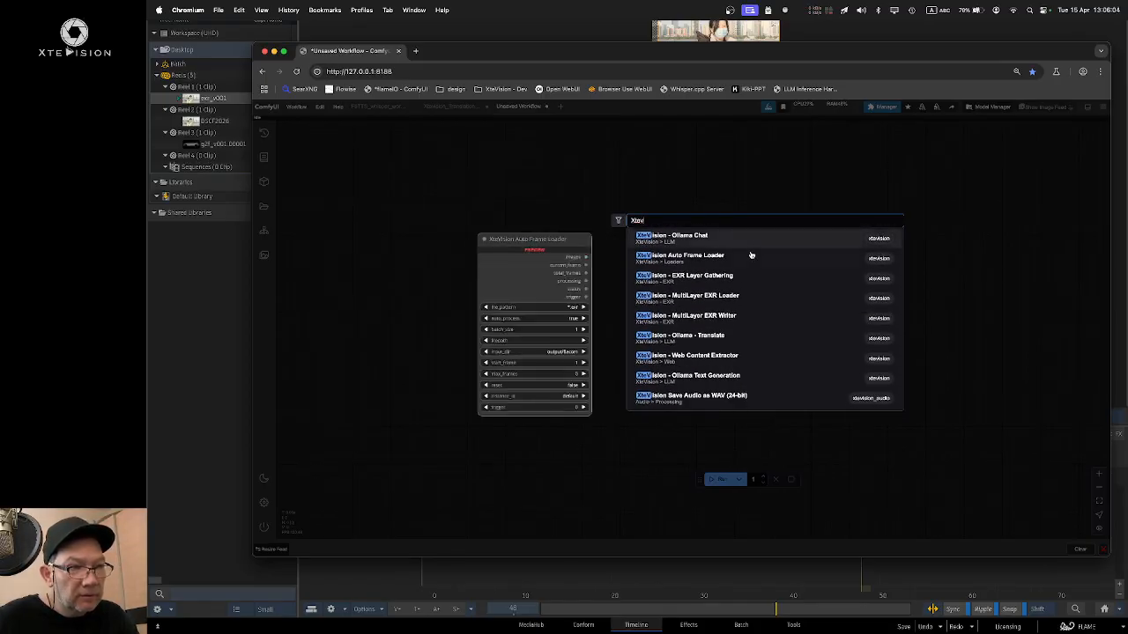
pyautogui.click(720, 299)
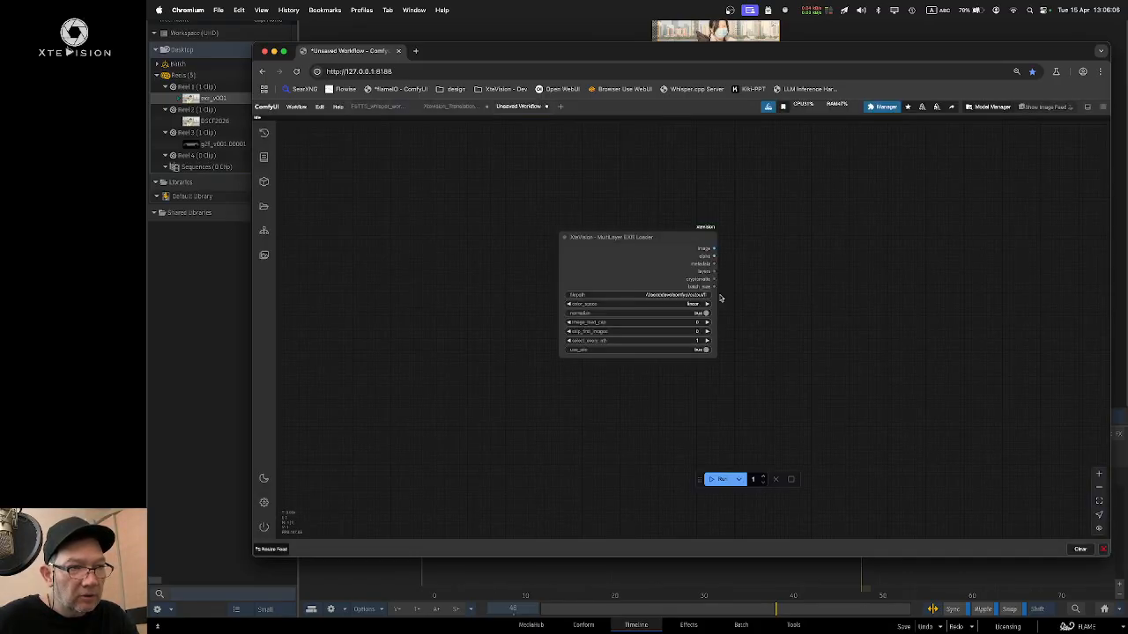
pyautogui.moveTo(653, 236); pyautogui.dragTo(562, 236)
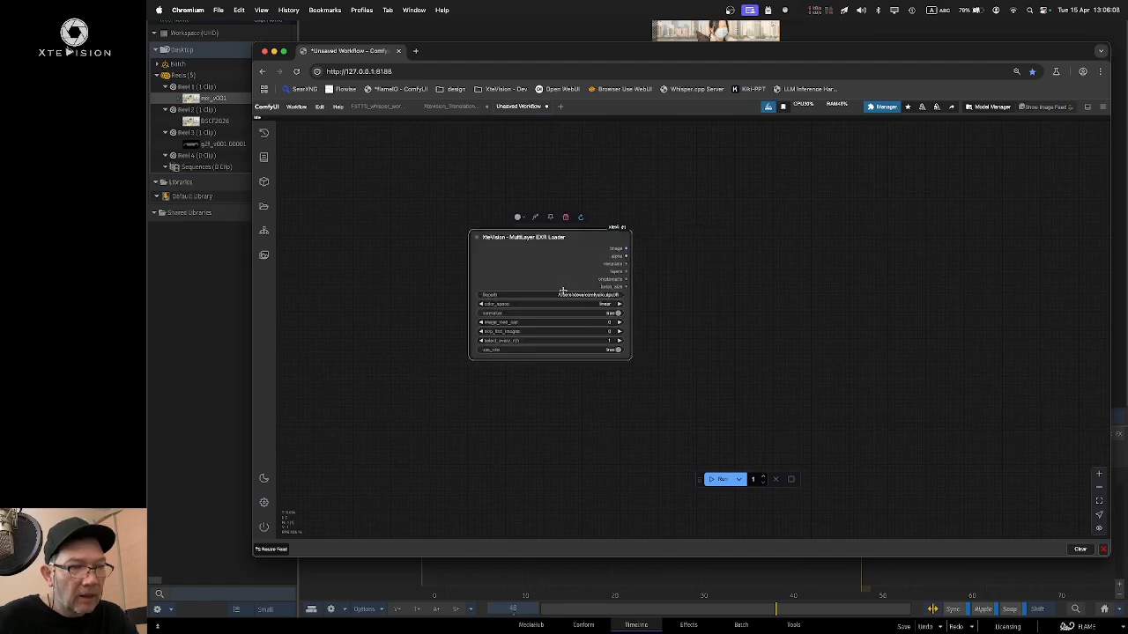
# Step: Set the filepath of the MultiLayer EXR Loader to output/flacom
pyautogui.click(611, 294)
pyautogui.click(674, 271)
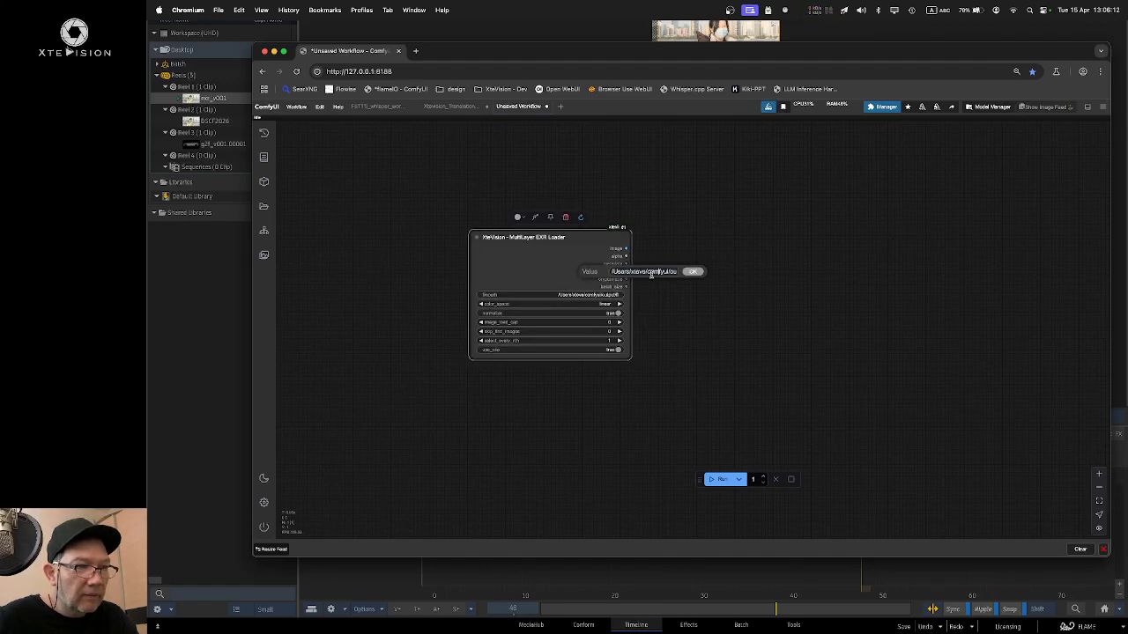
pyautogui.moveTo(648, 272); pyautogui.dragTo(541, 272)
pyautogui.press('BackSpace')
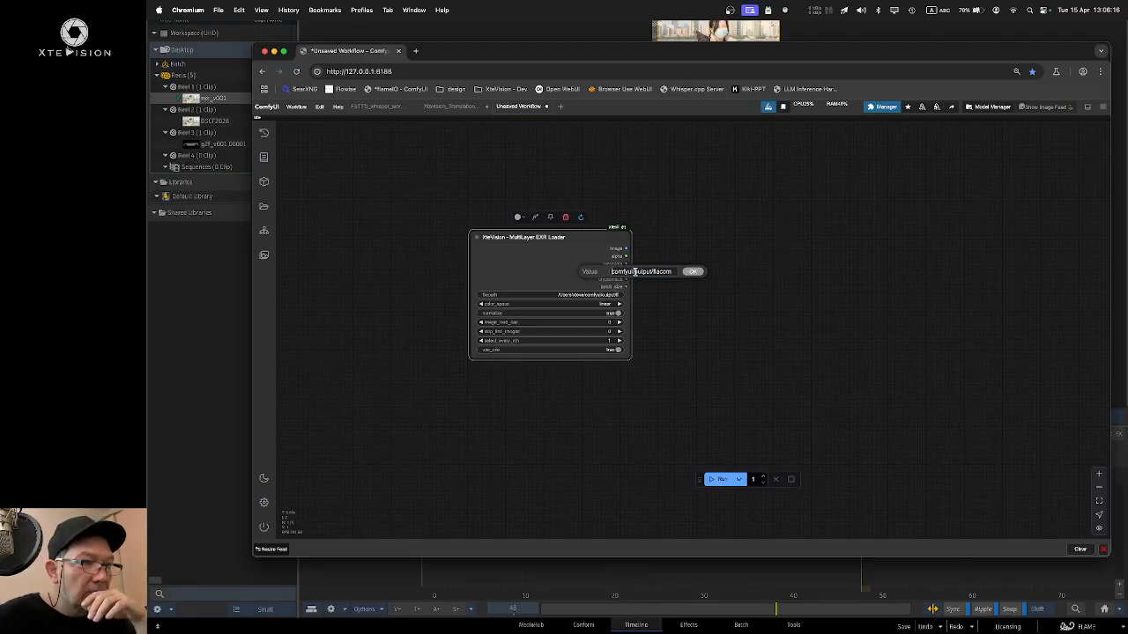
pyautogui.moveTo(634, 271); pyautogui.dragTo(610, 271)
pyautogui.press('BackSpace')
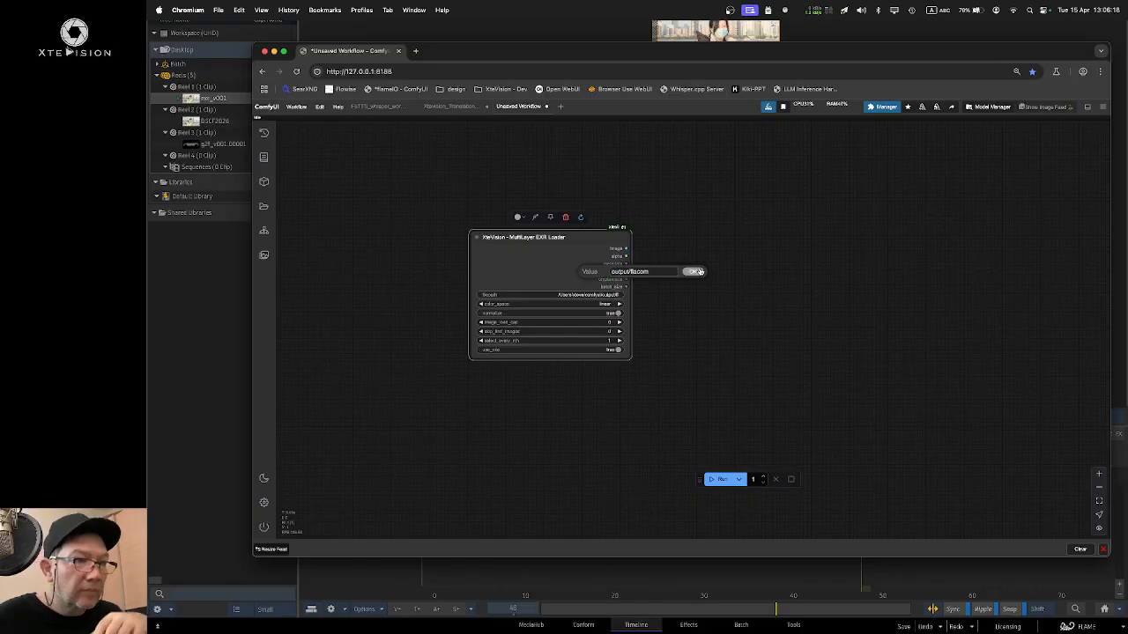
pyautogui.click(695, 271)
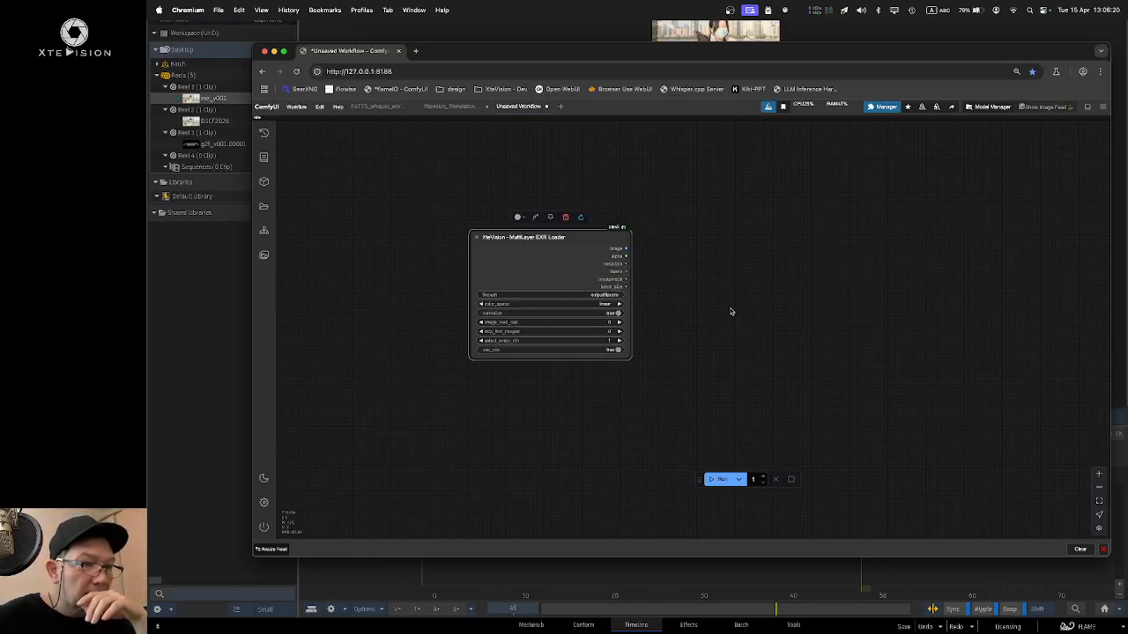
pyautogui.click(667, 330)
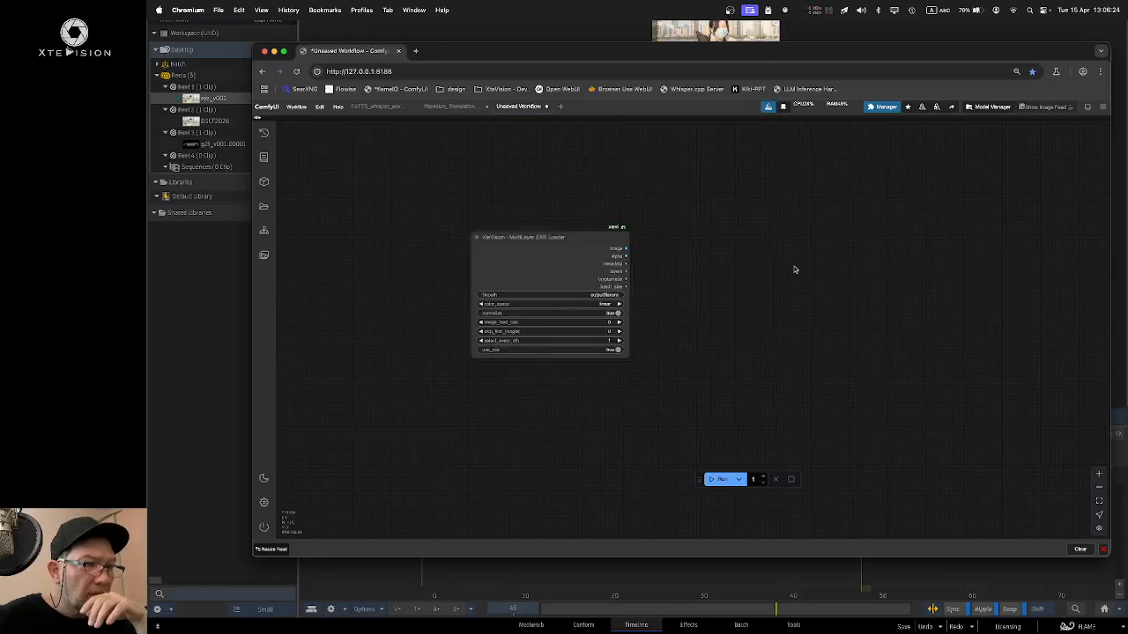
# Step: Add an XteVision MultiLayer EXR Writer node and place it to the right of the loader
pyautogui.doubleClick(882, 276)
pyautogui.write('xtev')
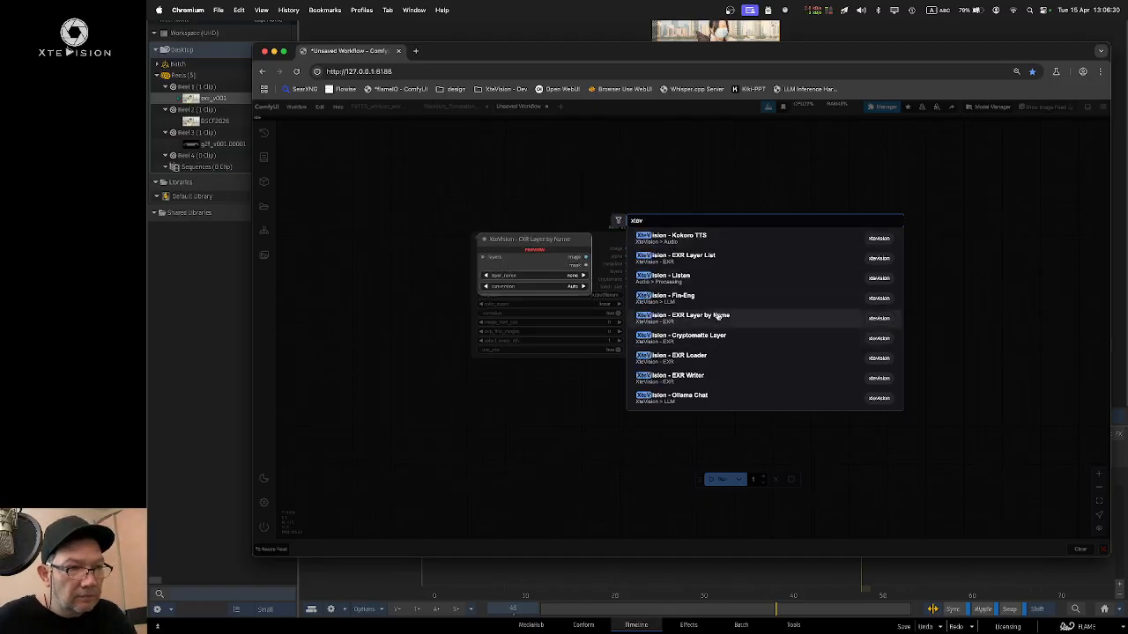
pyautogui.scroll(-3, 698, 319)
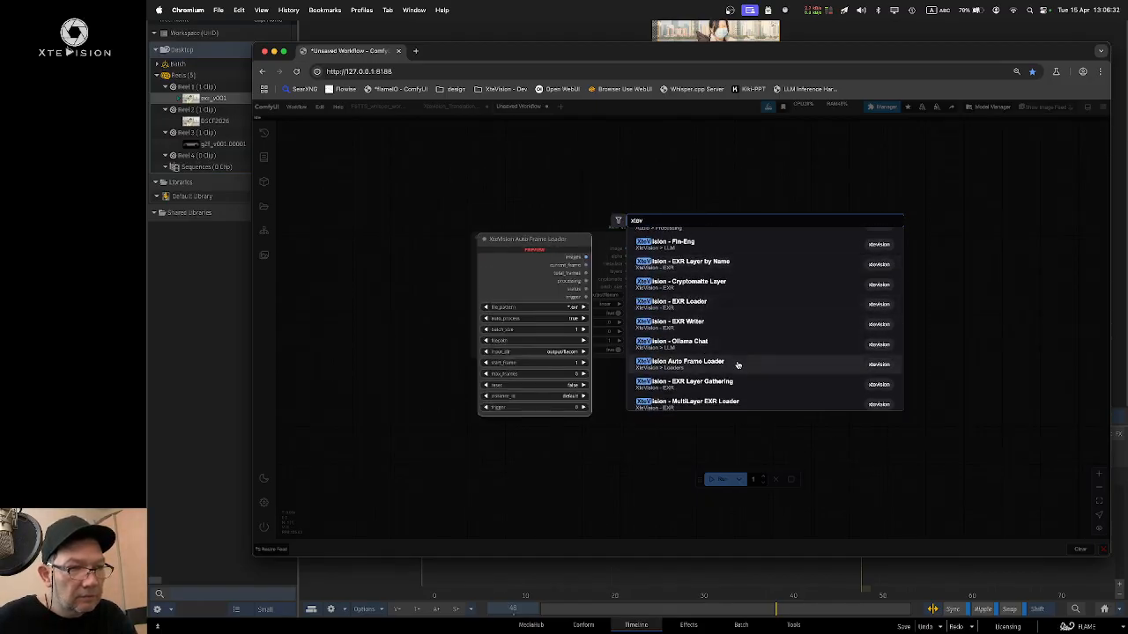
pyautogui.scroll(-3, 731, 335)
pyautogui.click(727, 326)
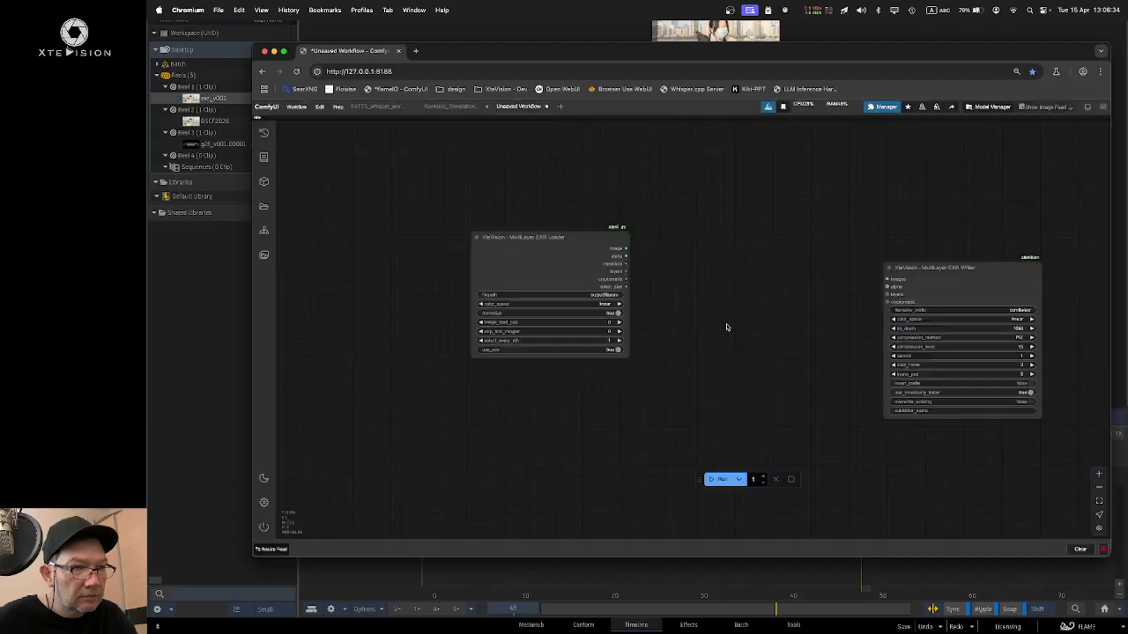
pyautogui.moveTo(957, 267); pyautogui.dragTo(793, 230)
pyautogui.moveTo(999, 259); pyautogui.dragTo(947, 220)
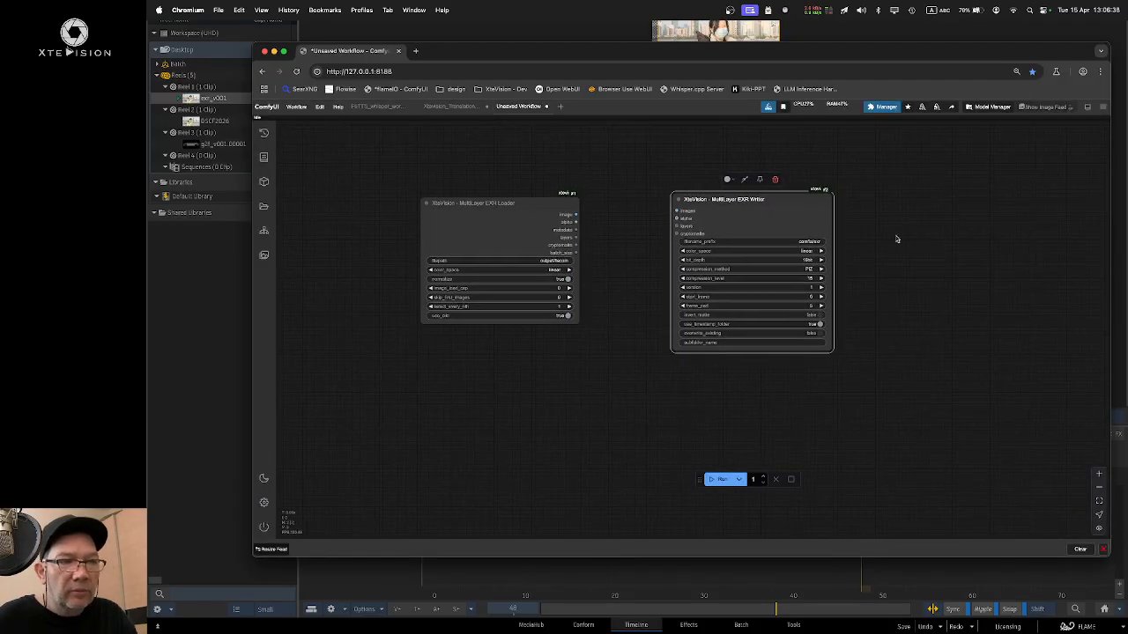
# Step: Connect the loader's image, alpha, layers and cryptomatte outputs to the matching inputs of the MultiLayer EXR Writer
pyautogui.moveTo(575, 214); pyautogui.dragTo(677, 211)
pyautogui.moveTo(575, 221); pyautogui.dragTo(676, 219)
pyautogui.moveTo(578, 238); pyautogui.dragTo(677, 226)
pyautogui.moveTo(574, 246); pyautogui.dragTo(677, 233)
pyautogui.scroll(-1, 932, 253)
pyautogui.moveTo(932, 253); pyautogui.dragTo(943, 251)
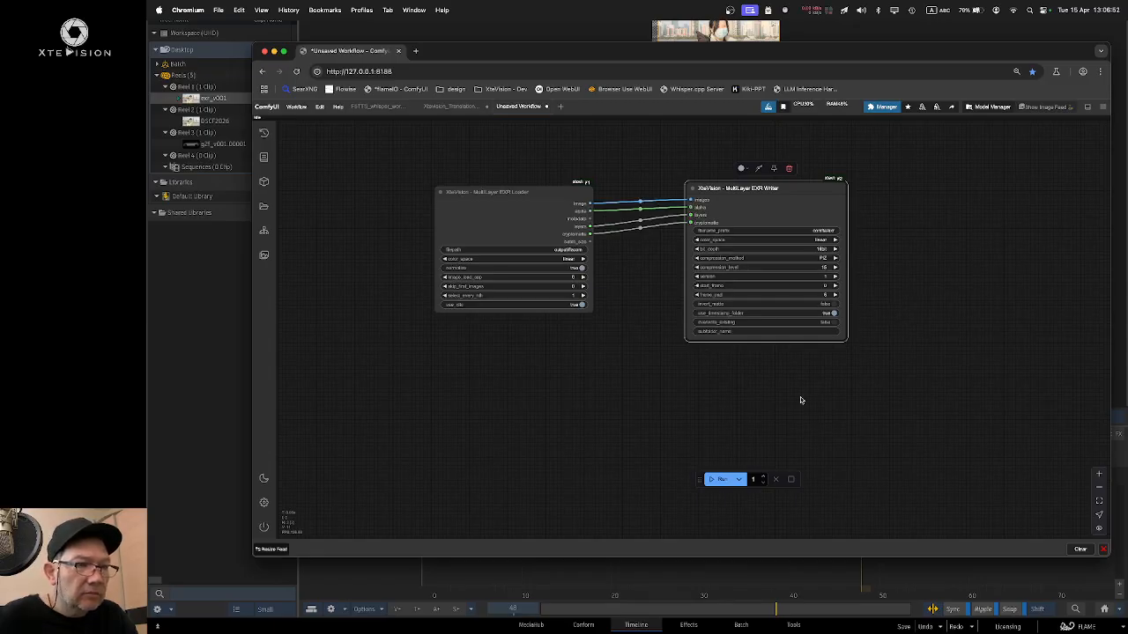
# Step: Run the workflow, follow its EXR loading and saving progress in Terminal, and return to ComfyUI
pyautogui.click(723, 479)
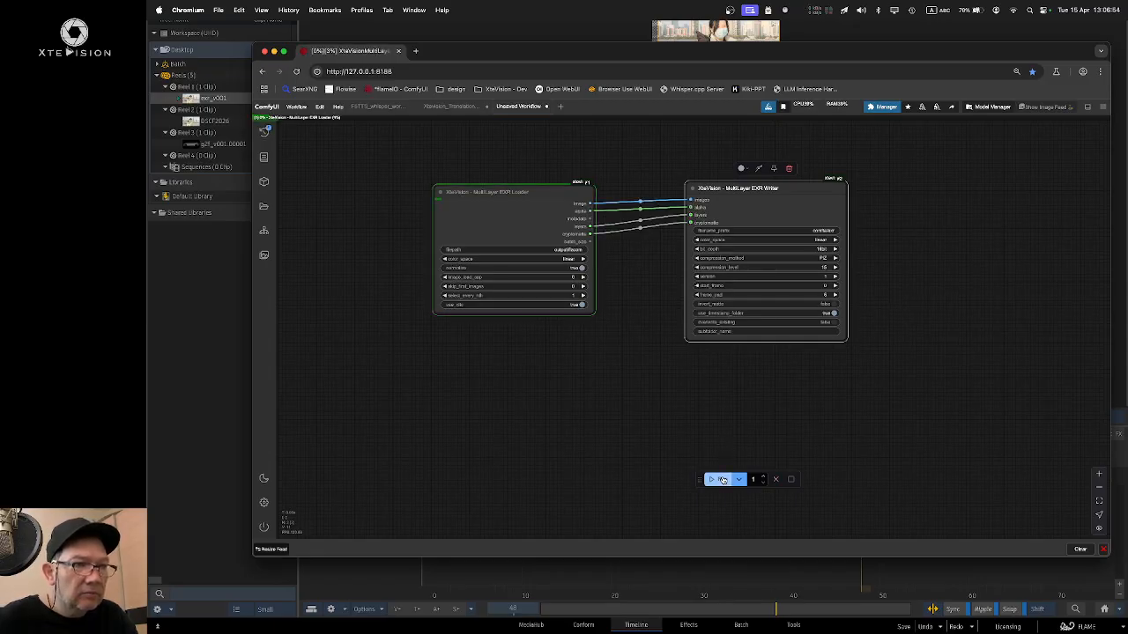
pyautogui.press('super+Tab')
pyautogui.press('Tab')
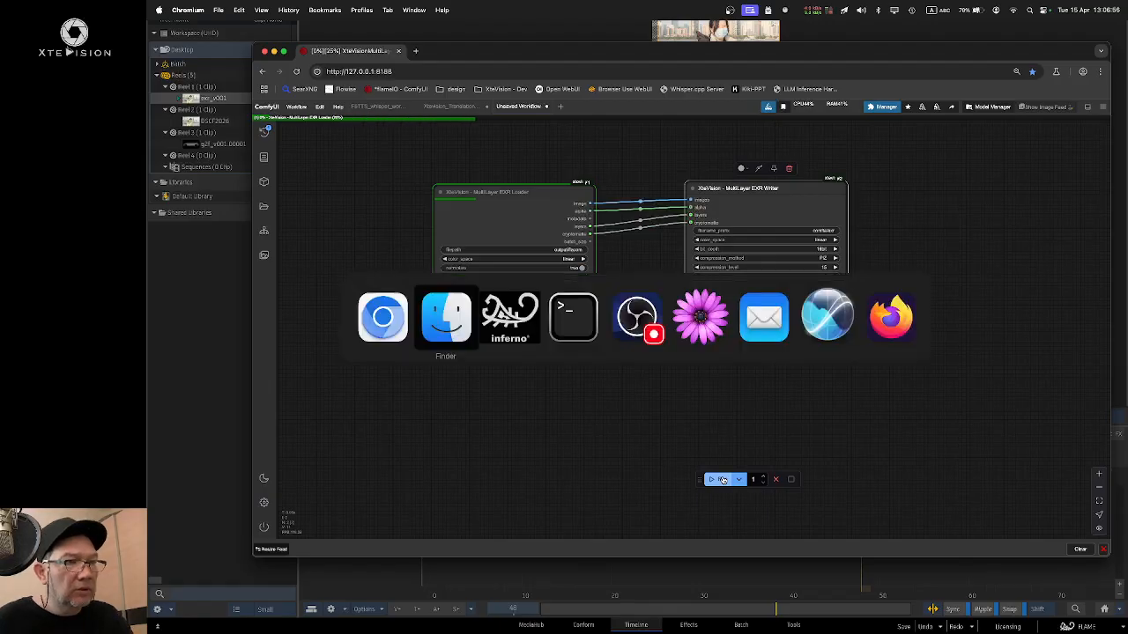
pyautogui.press('Tab')
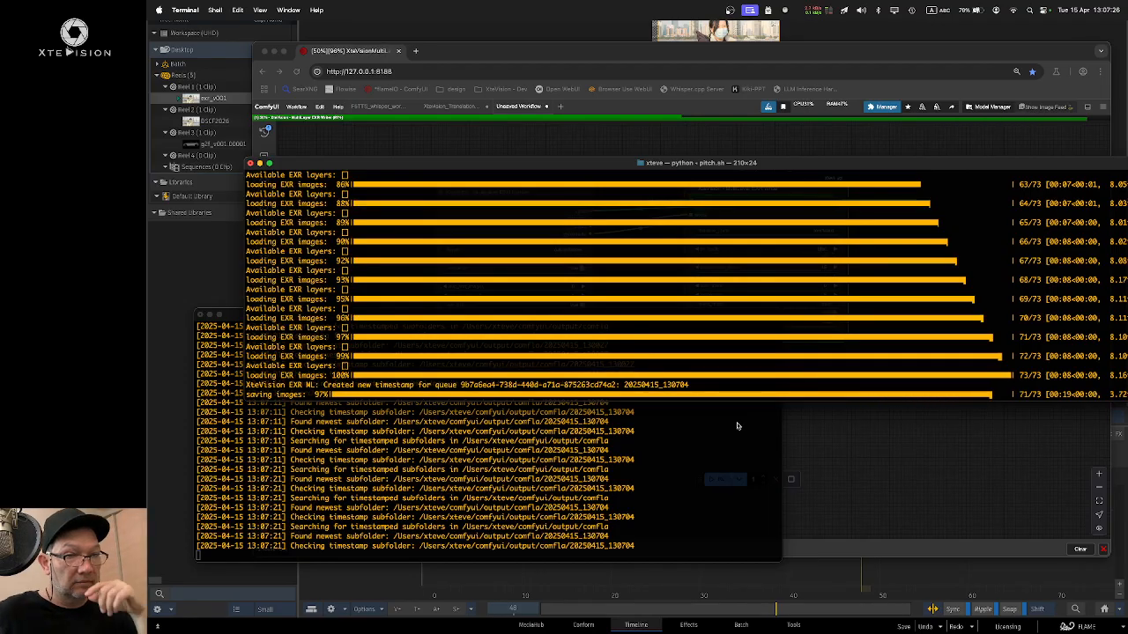
pyautogui.click(941, 429)
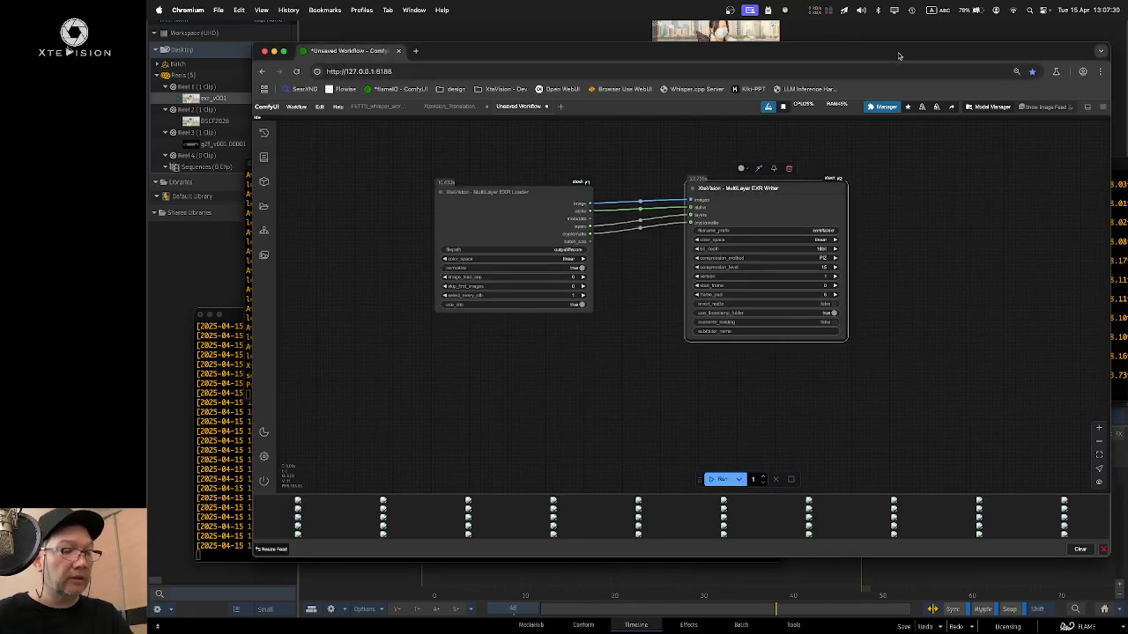
# Step: Switch to Finder, open the comfla folder's 20250415_130704 subfolder from the Desktop and preview its fifth EXR frame
pyautogui.press('super+Tab')
pyautogui.press('super+Tab')
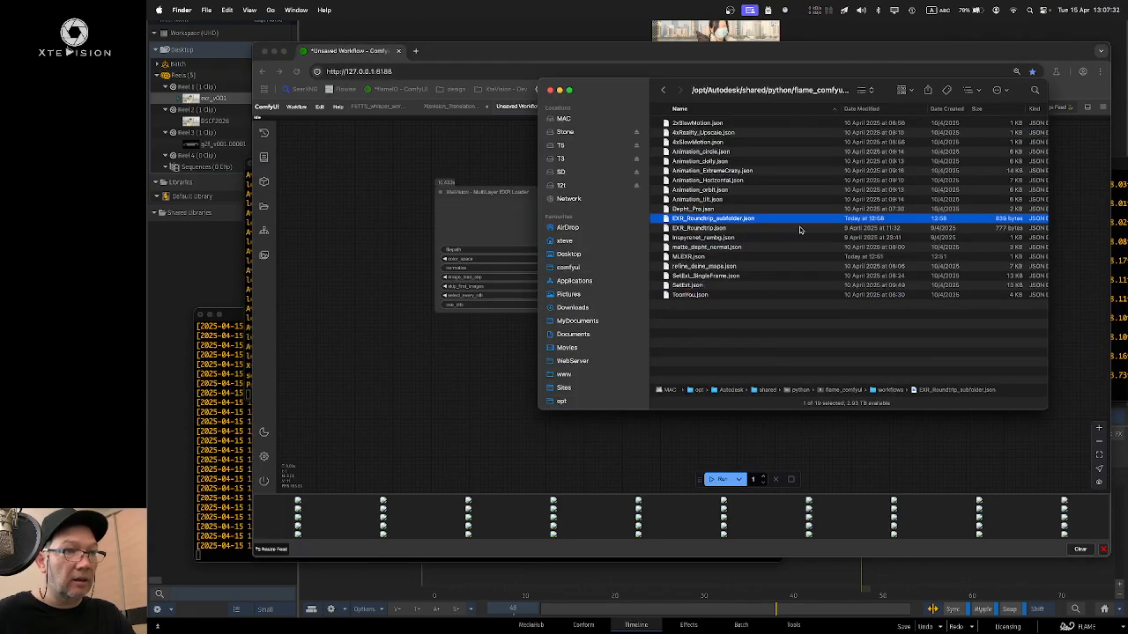
pyautogui.click(569, 255)
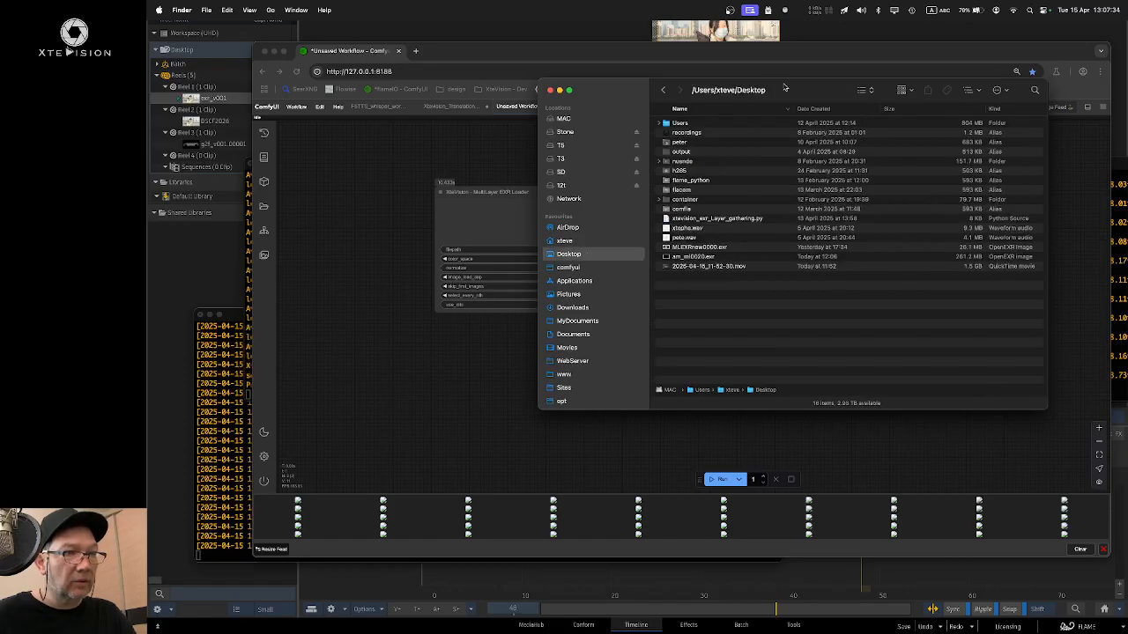
pyautogui.doubleClick(693, 209)
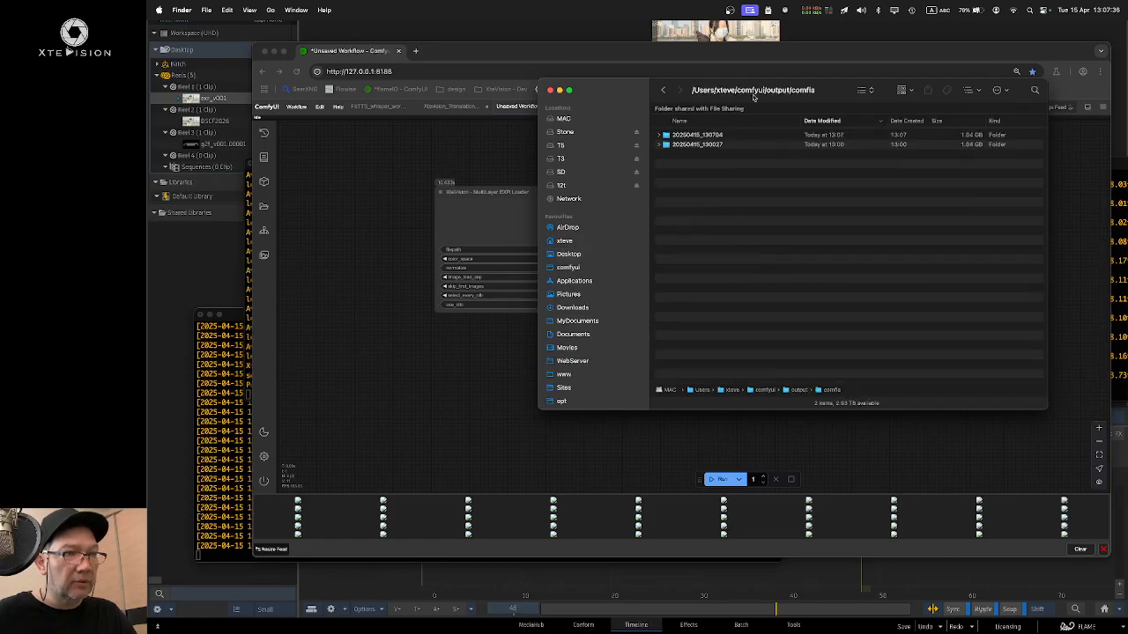
pyautogui.doubleClick(718, 138)
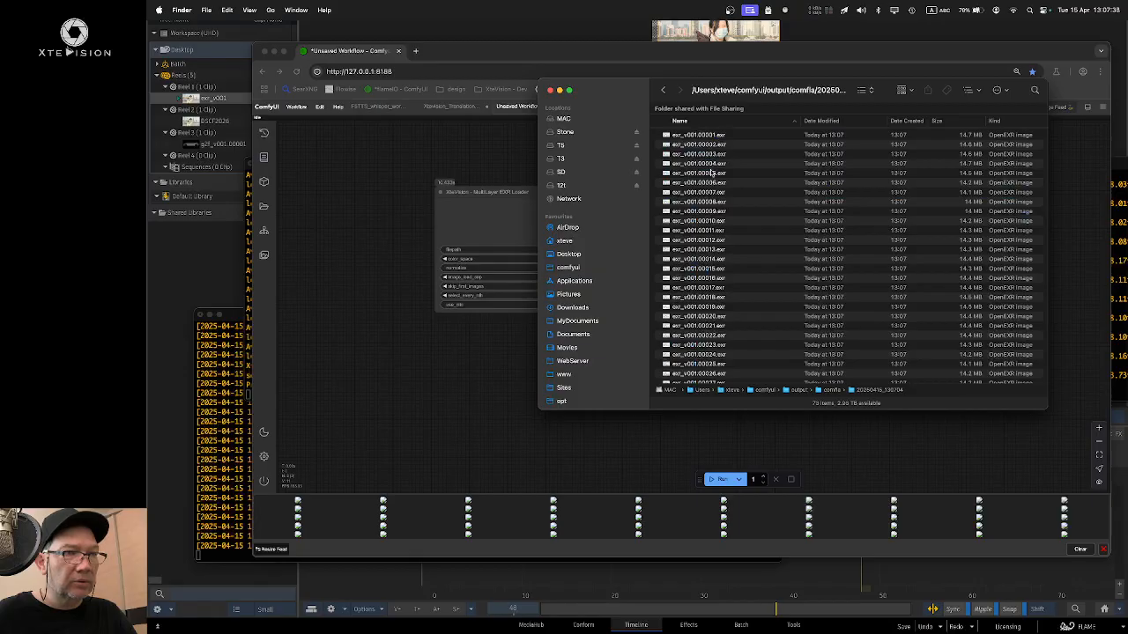
pyautogui.click(712, 173)
pyautogui.press('space')
pyautogui.press('space')
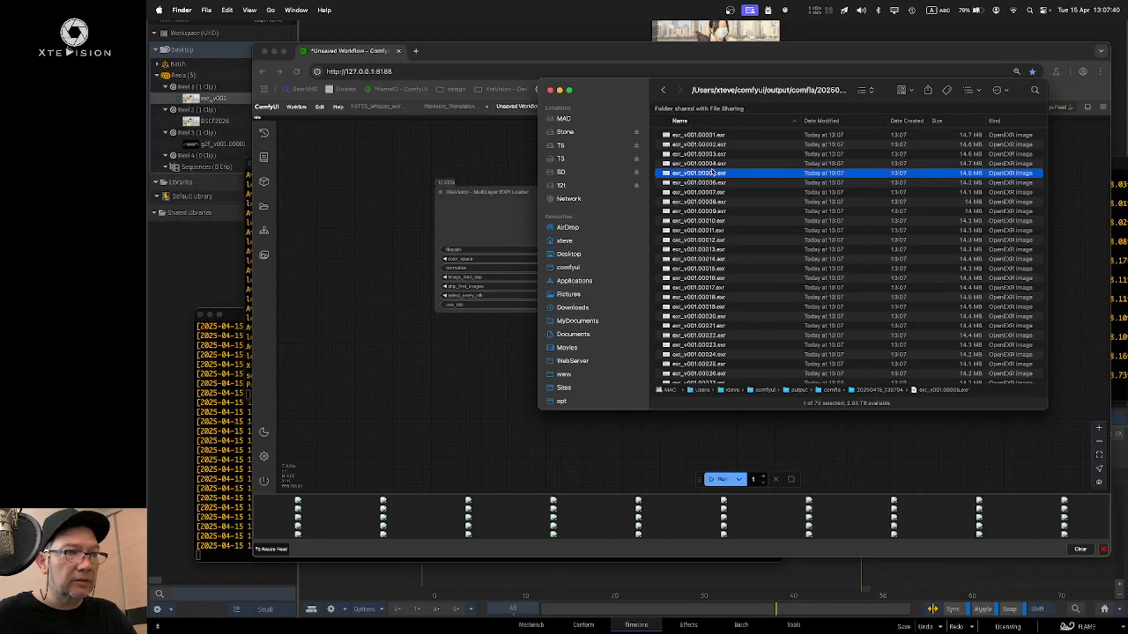
# Step: Delete both timestamped subfolders from the comfla output folder
pyautogui.click(666, 89)
pyautogui.press('super+a')
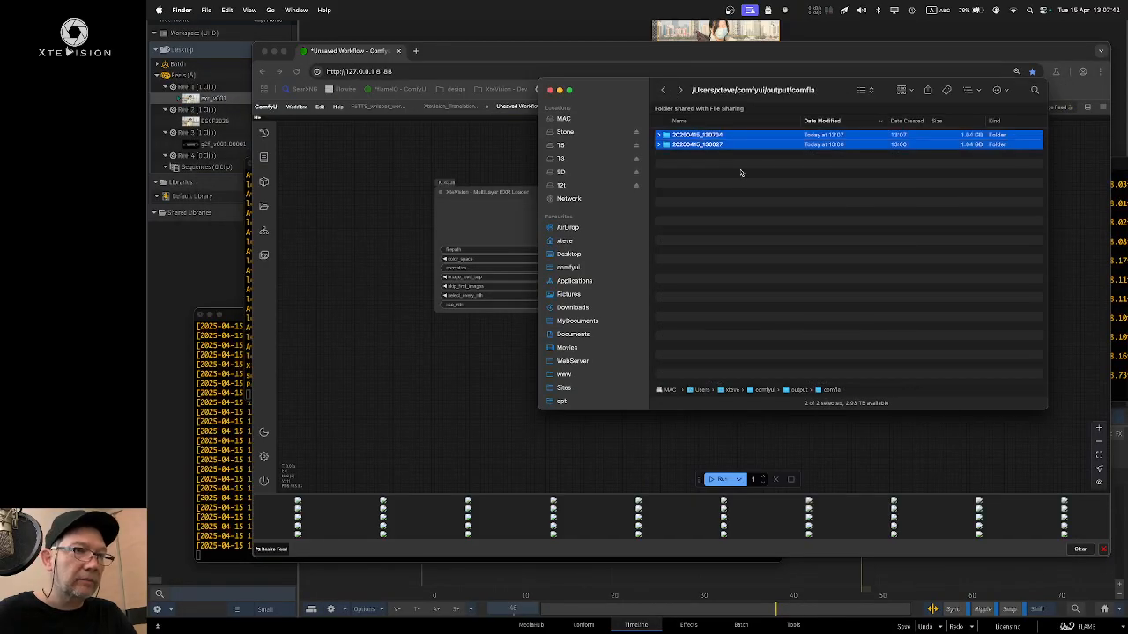
pyautogui.press('super+BackSpace')
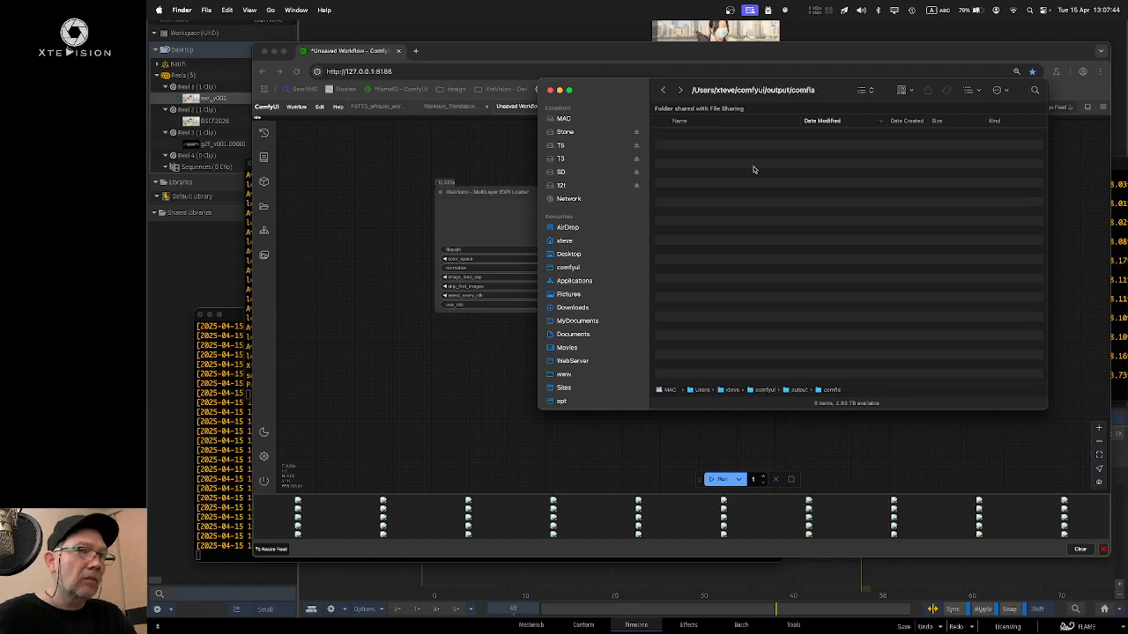
# Step: Open the flacom folder from the Desktop and delete all its DSCF2026 EXR frames
pyautogui.click(663, 89)
pyautogui.click(695, 191)
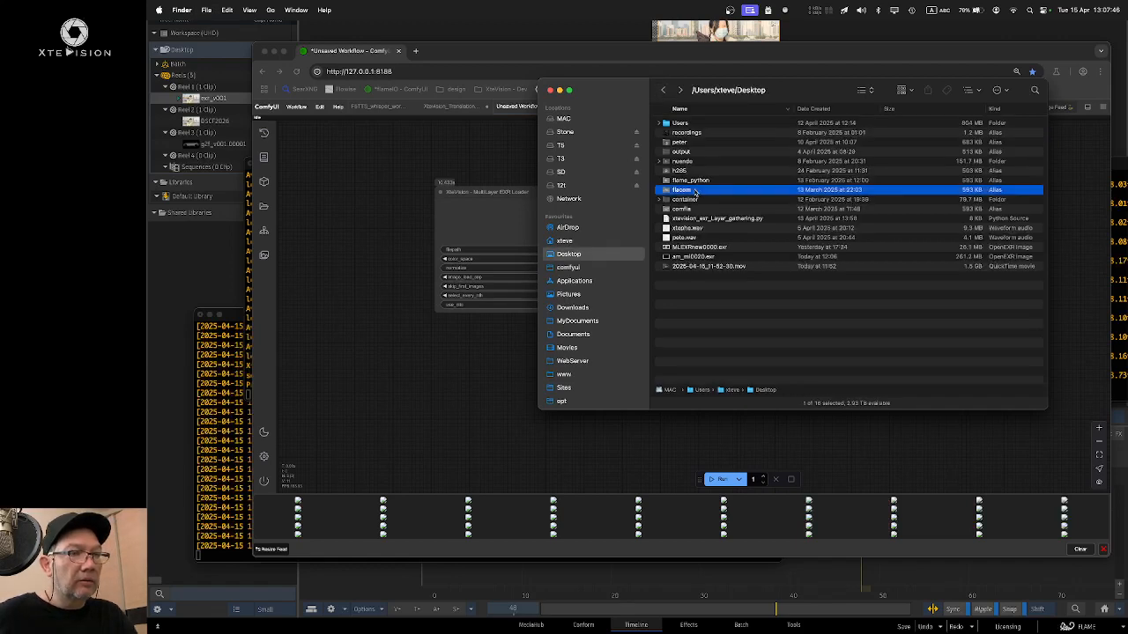
pyautogui.doubleClick(695, 190)
pyautogui.click(754, 145)
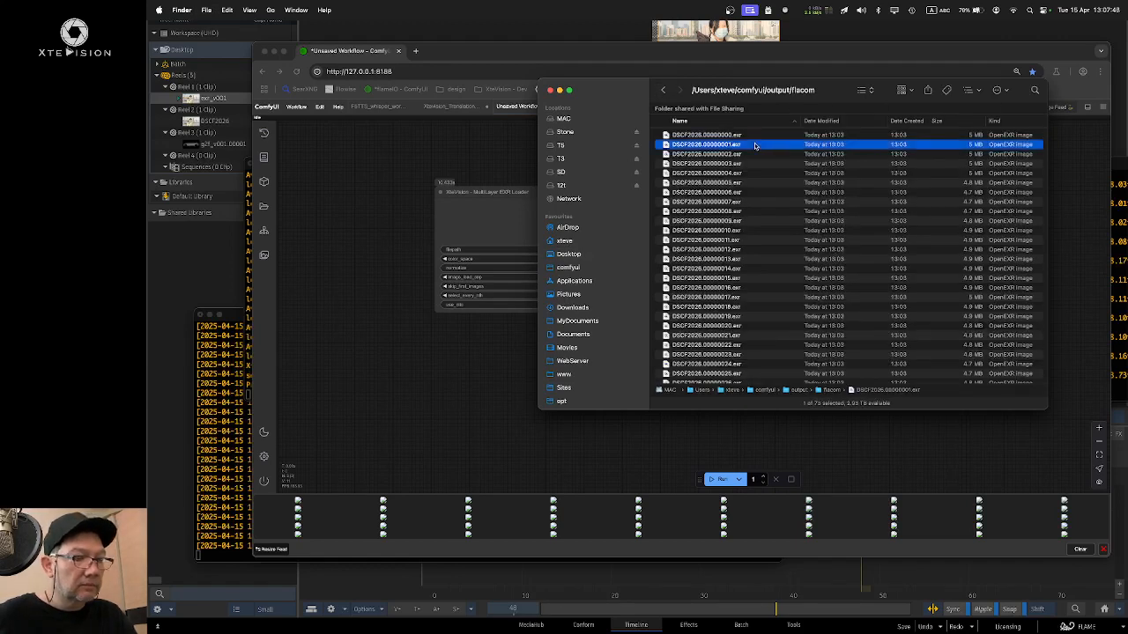
pyautogui.press('super+a')
pyautogui.press('super+BackSpace')
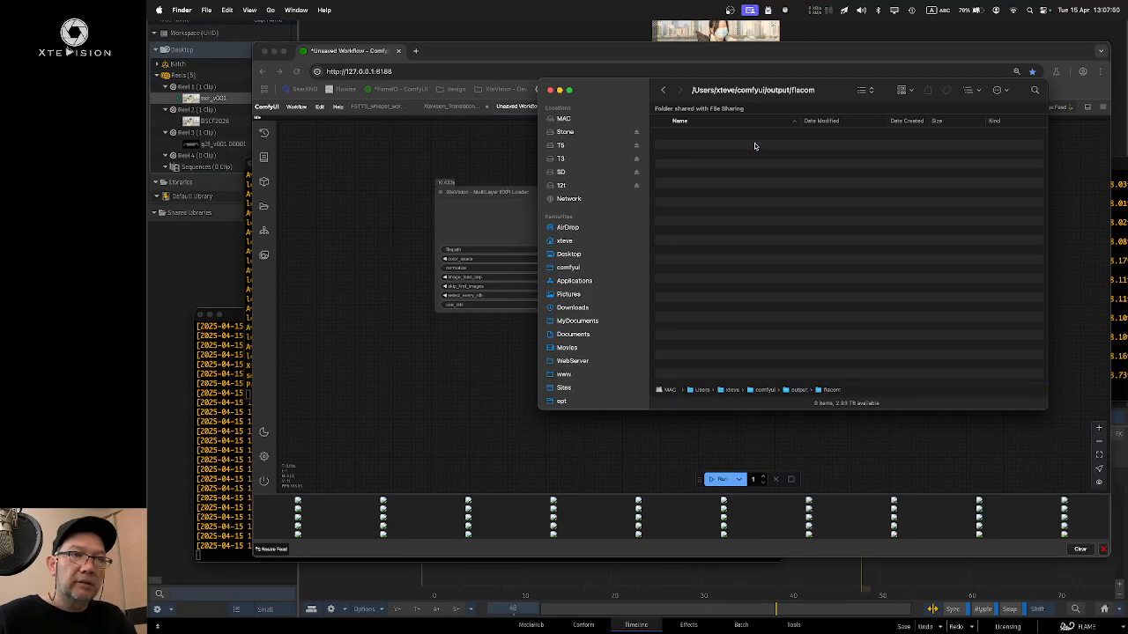
# Step: Empty the Bin and close the Finder window
pyautogui.rightClick(1109, 622)
pyautogui.click(1097, 601)
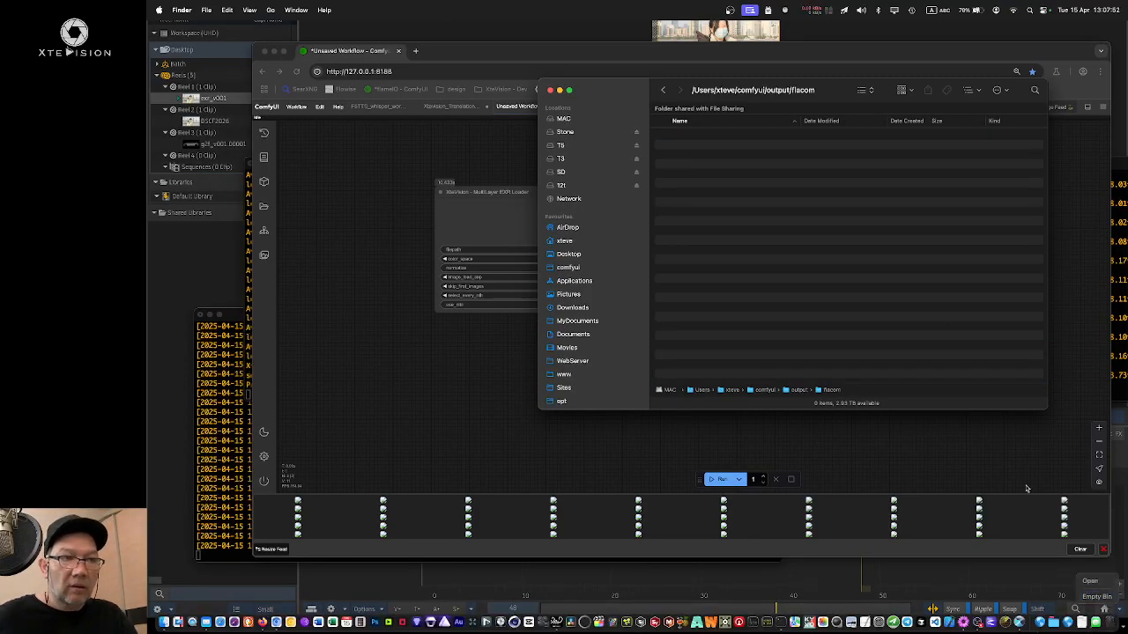
pyautogui.click(666, 244)
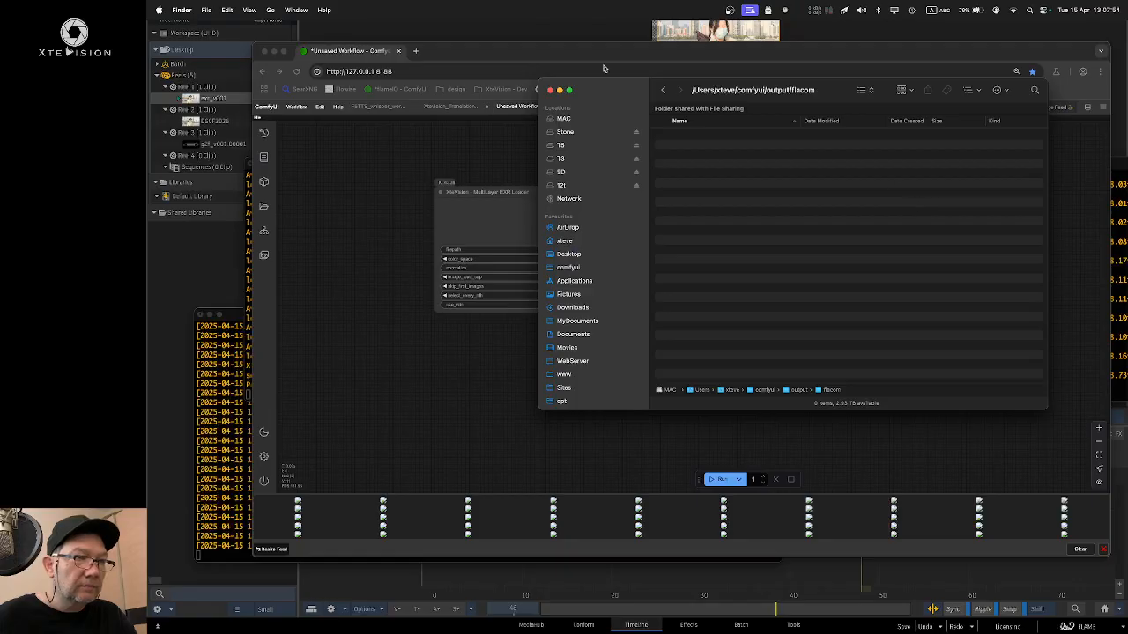
pyautogui.moveTo(604, 91); pyautogui.dragTo(601, 173)
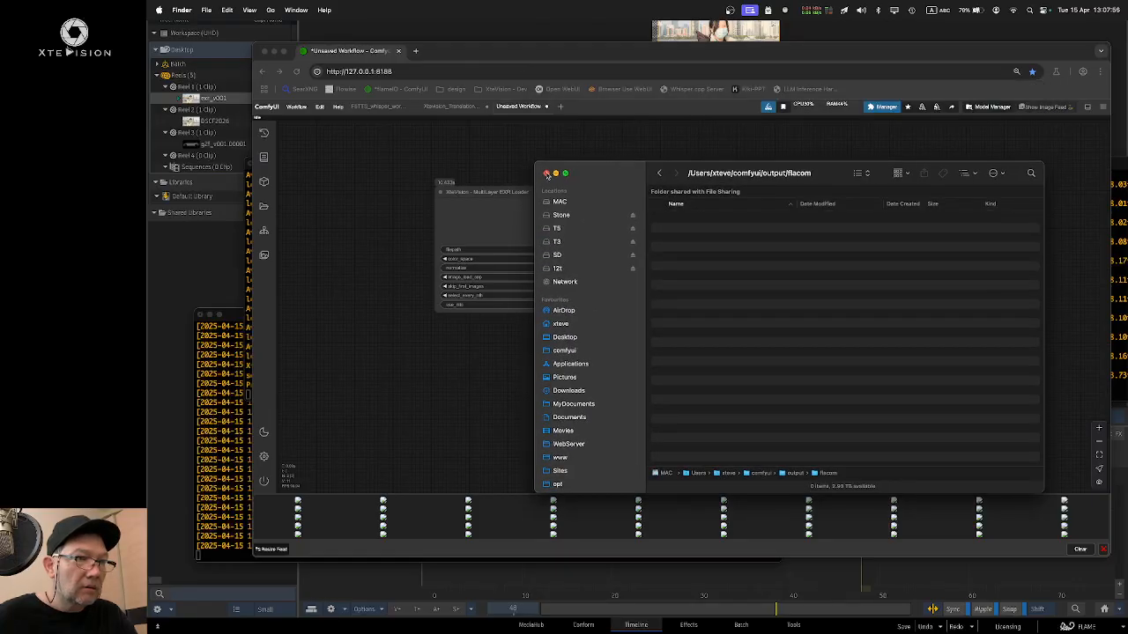
pyautogui.click(547, 174)
# Step: Return to ComfyUI and spread the EXR Loader and EXR Writer nodes further apart
pyautogui.click(687, 150)
pyautogui.moveTo(543, 196); pyautogui.dragTo(514, 196)
pyautogui.moveTo(750, 195); pyautogui.dragTo(766, 203)
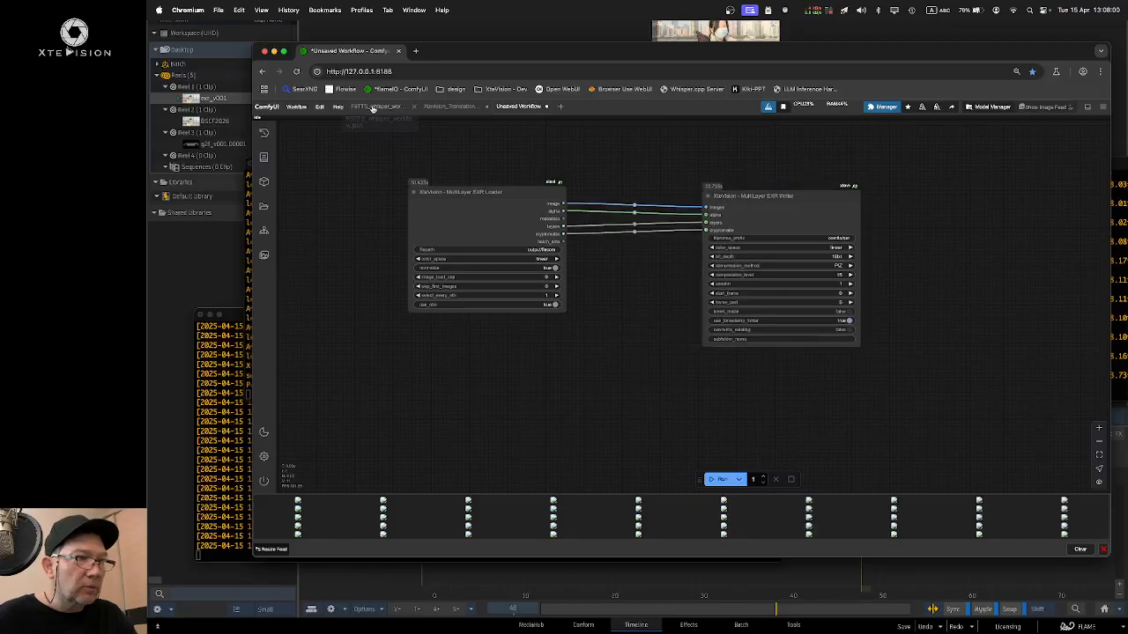
# Step: Export the multilayer EXR loader and writer workflow under the filename MLEXR
pyautogui.click(297, 108)
pyautogui.click(320, 209)
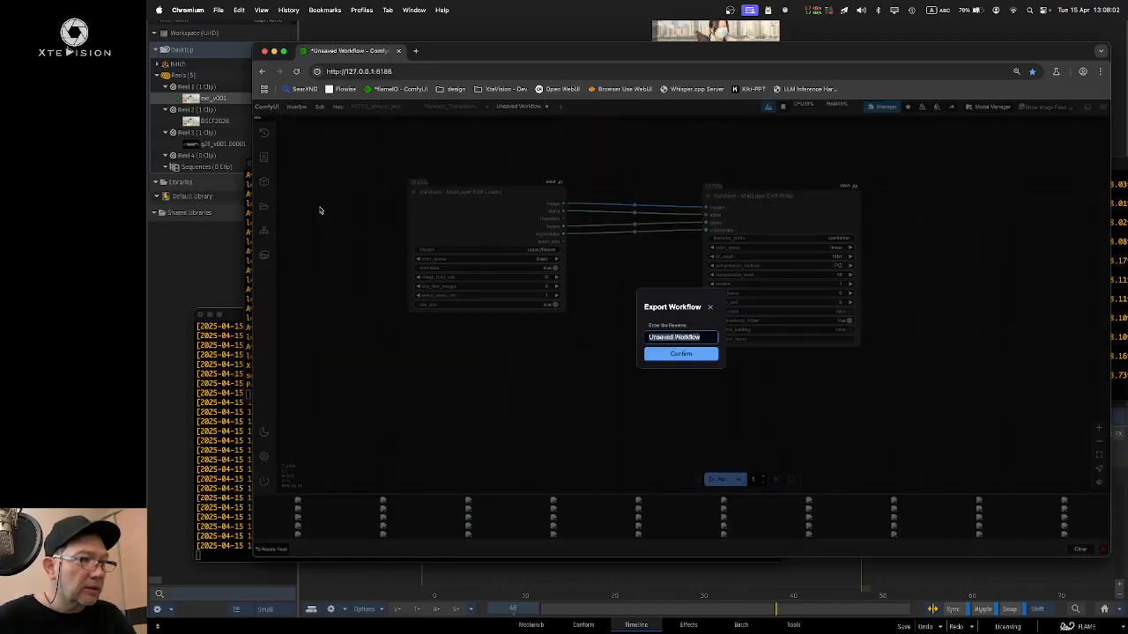
pyautogui.moveTo(709, 336); pyautogui.dragTo(576, 341)
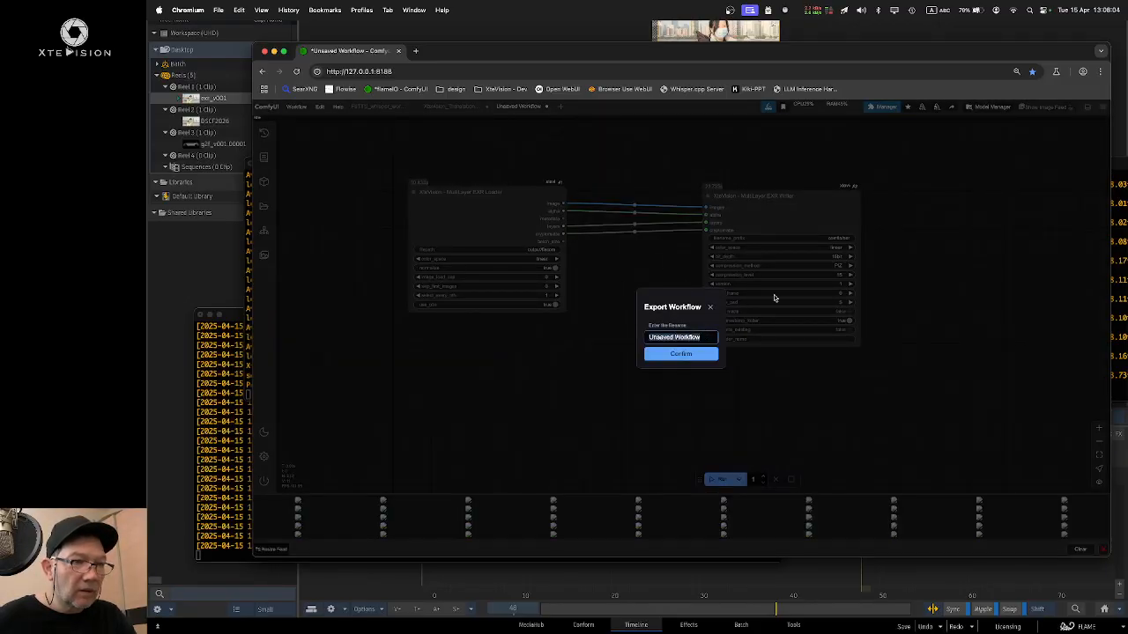
pyautogui.write('MLEXR')
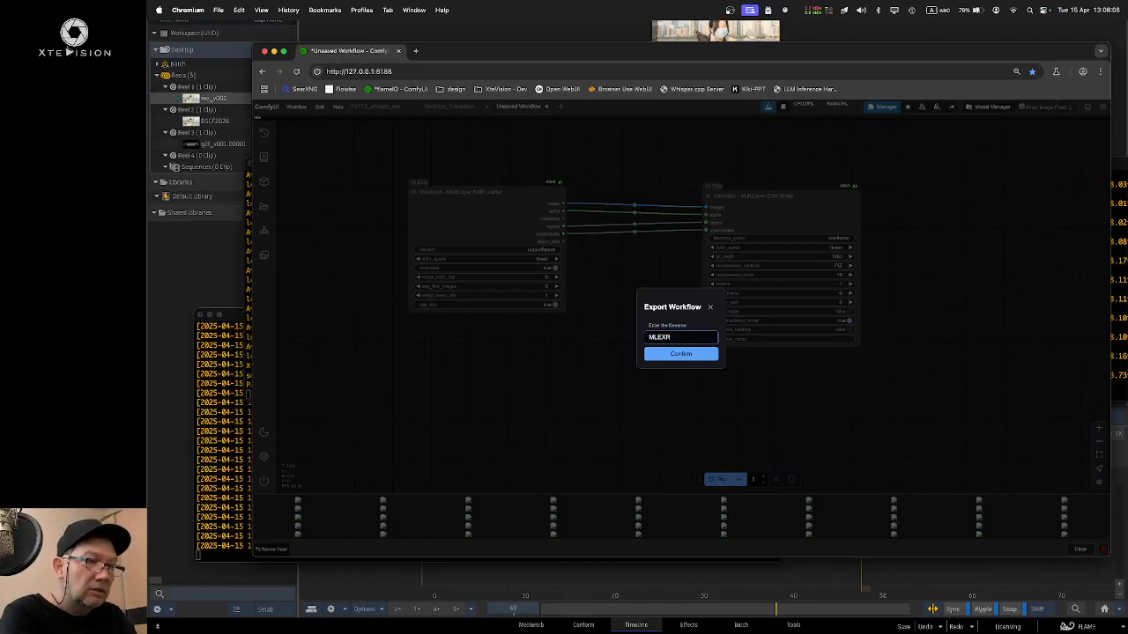
pyautogui.click(705, 357)
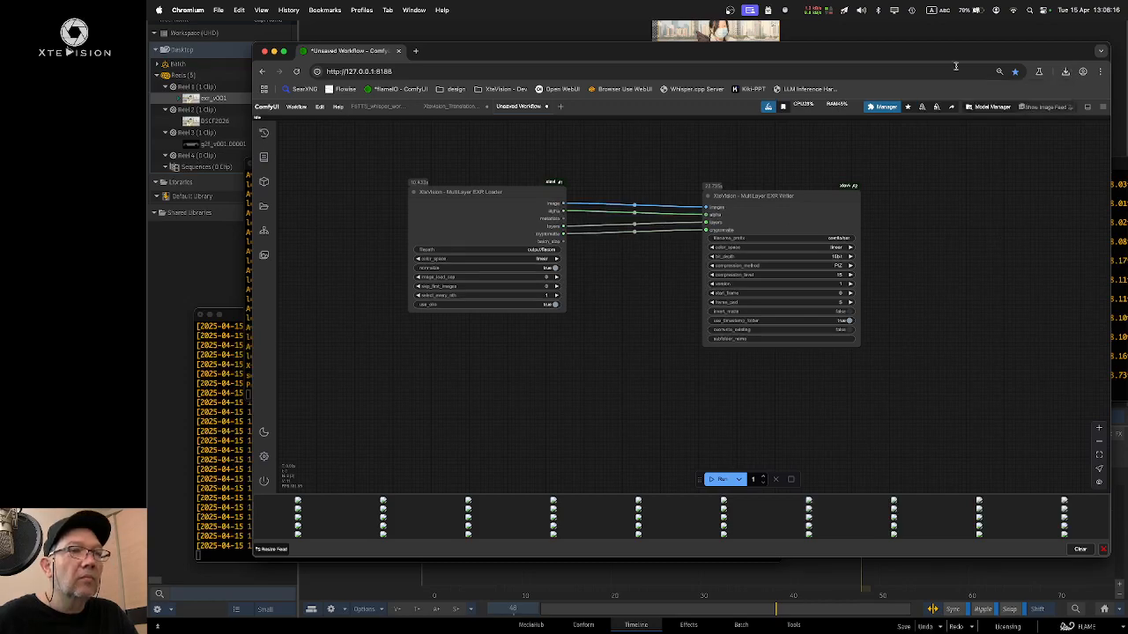
# Step: Switch to Finder and open the Downloads folder in a new window
pyautogui.moveTo(955, 53); pyautogui.dragTo(925, 107)
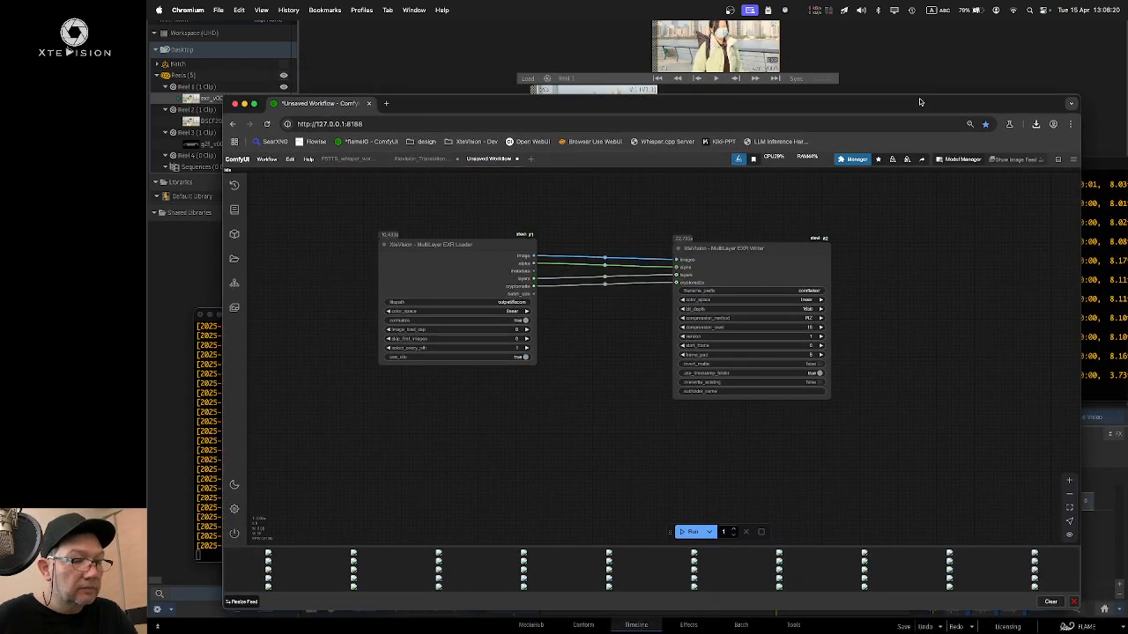
pyautogui.click(904, 59)
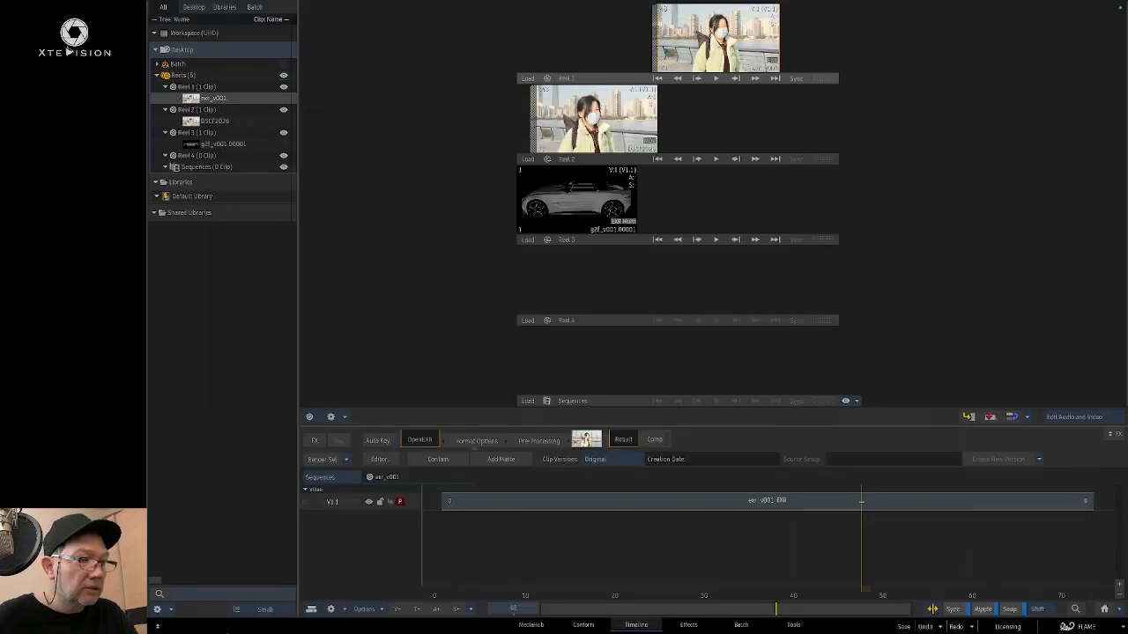
pyautogui.press('super+Tab')
pyautogui.press('super+Tab')
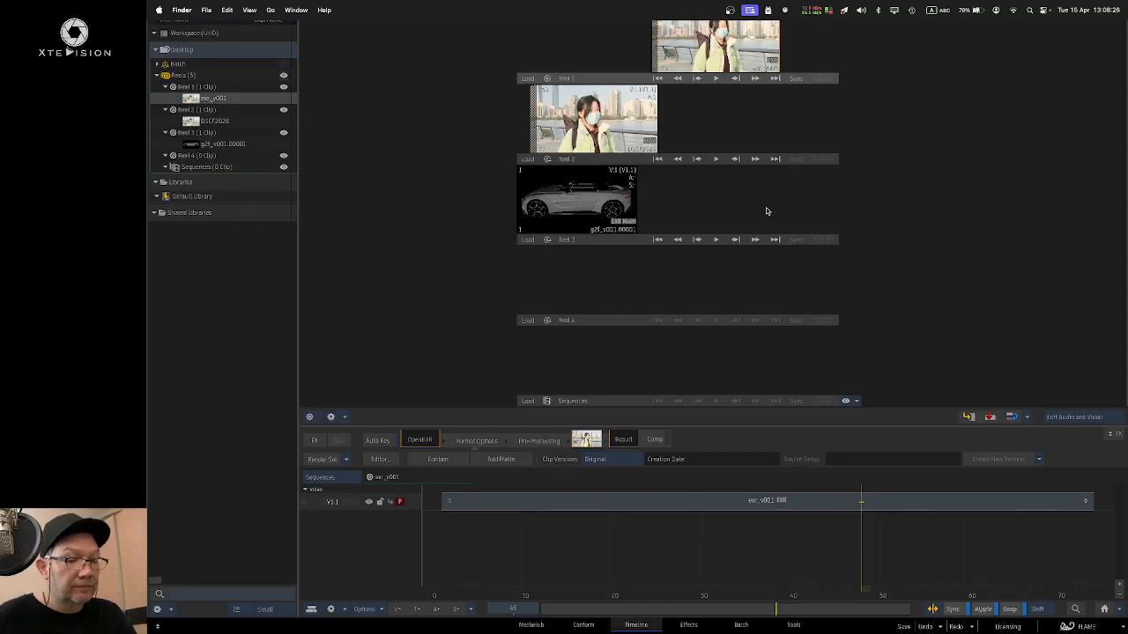
pyautogui.press('super+n')
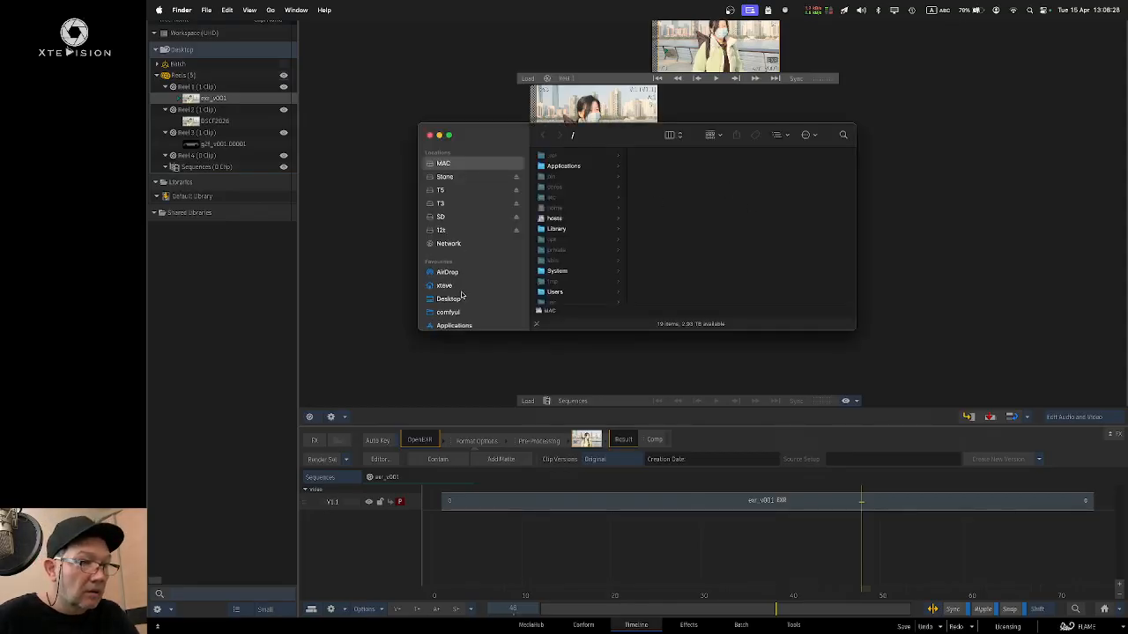
pyautogui.scroll(-3, 463, 298)
pyautogui.click(456, 270)
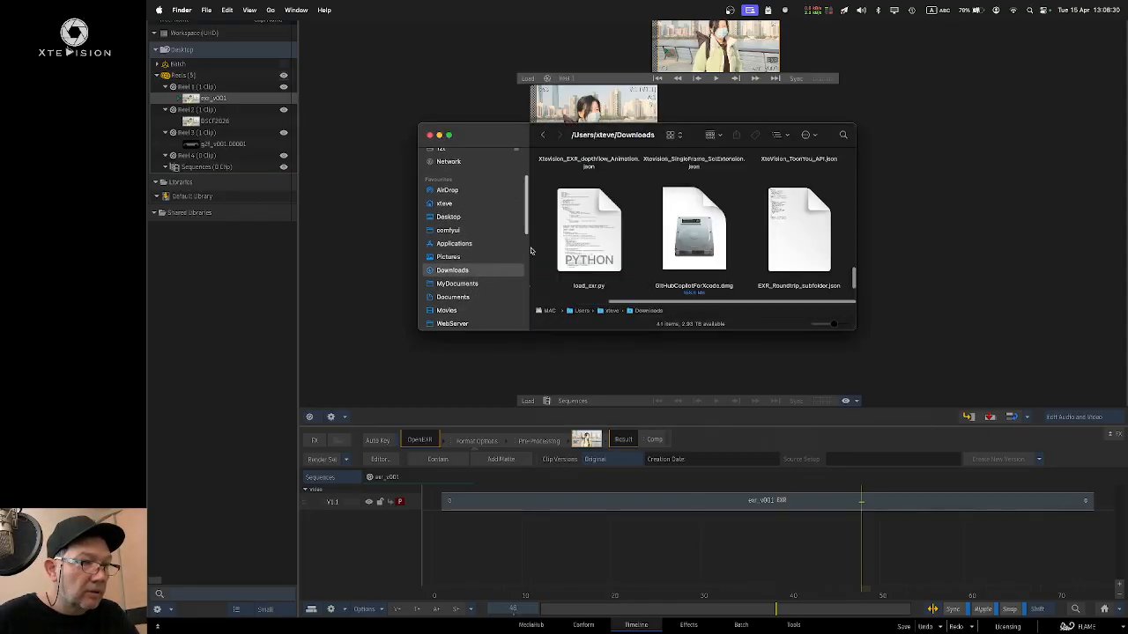
# Step: Display the Downloads folder as a list and copy the newly exported MLEXR.json
pyautogui.scroll(10, 641, 191)
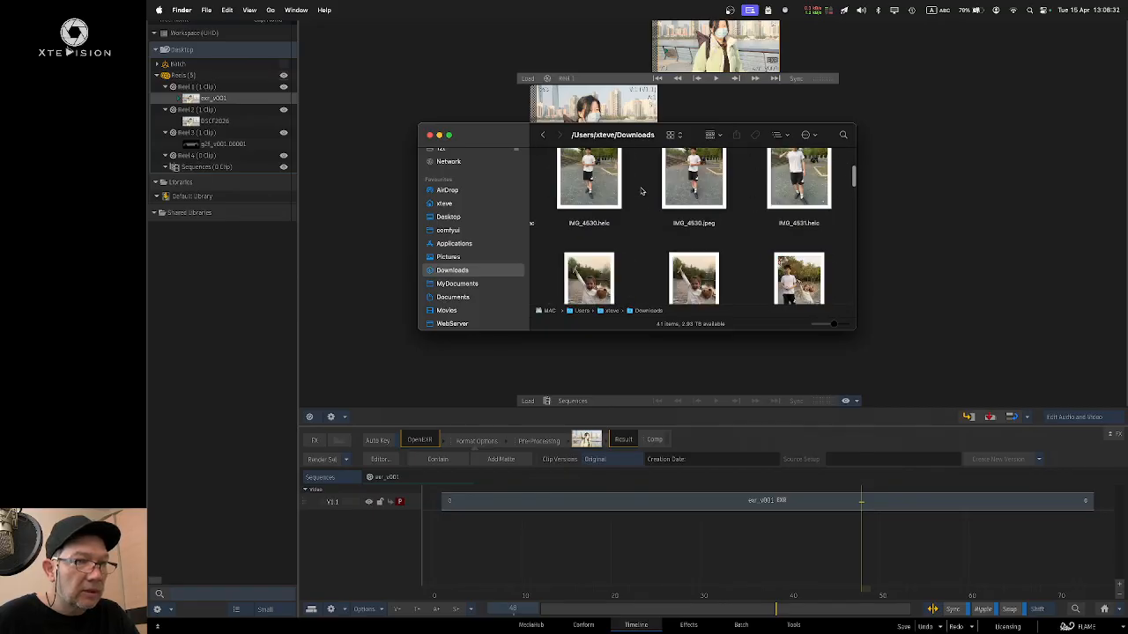
pyautogui.click(677, 135)
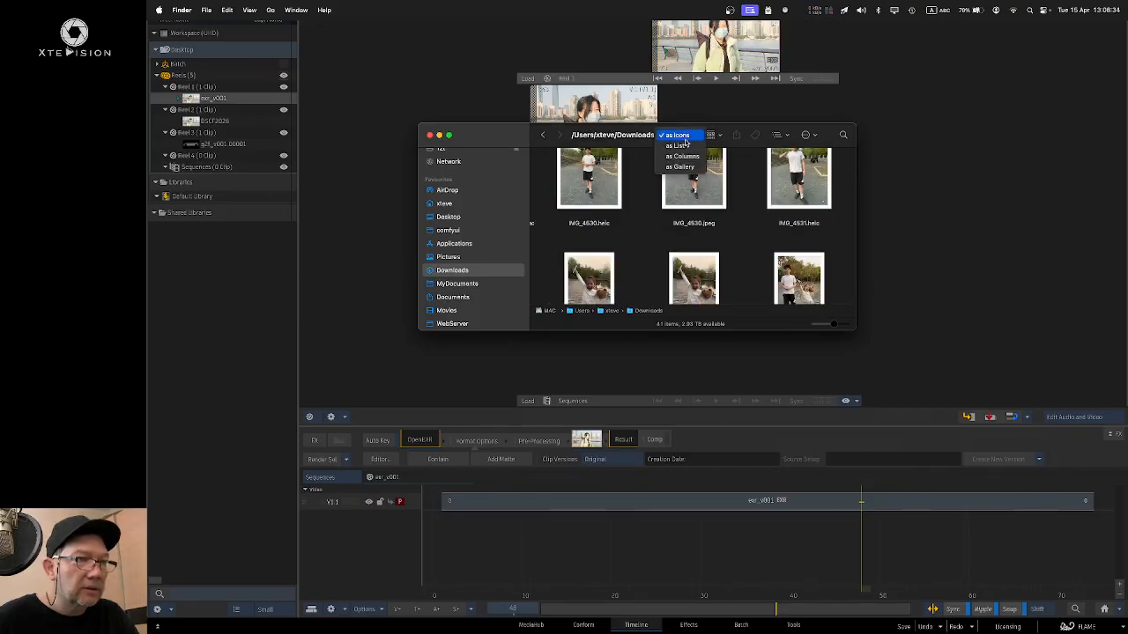
pyautogui.click(688, 147)
pyautogui.scroll(2, 761, 204)
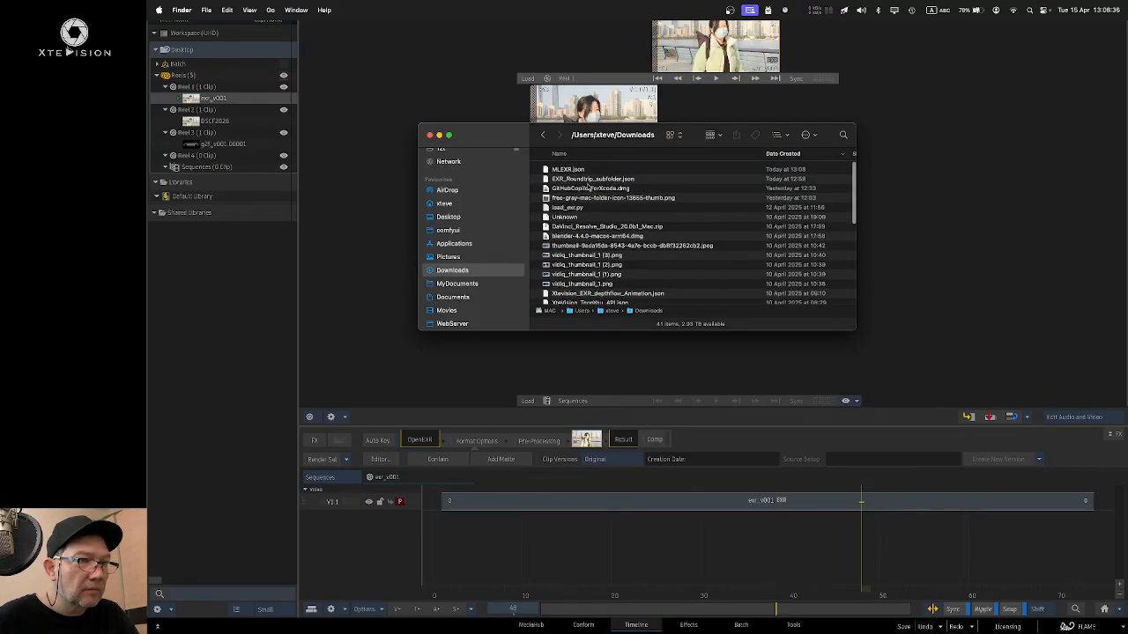
pyautogui.click(577, 167)
pyautogui.press('super+c')
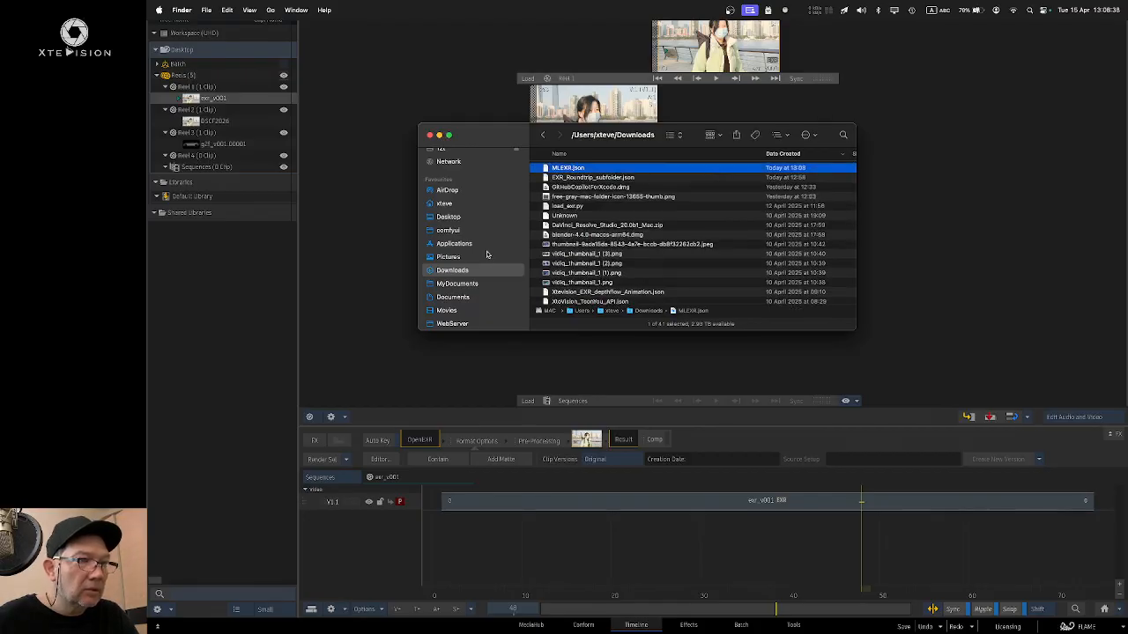
# Step: Open the workflows folder inside flame_comfyui, going through the flame_python link on the Desktop
pyautogui.click(473, 216)
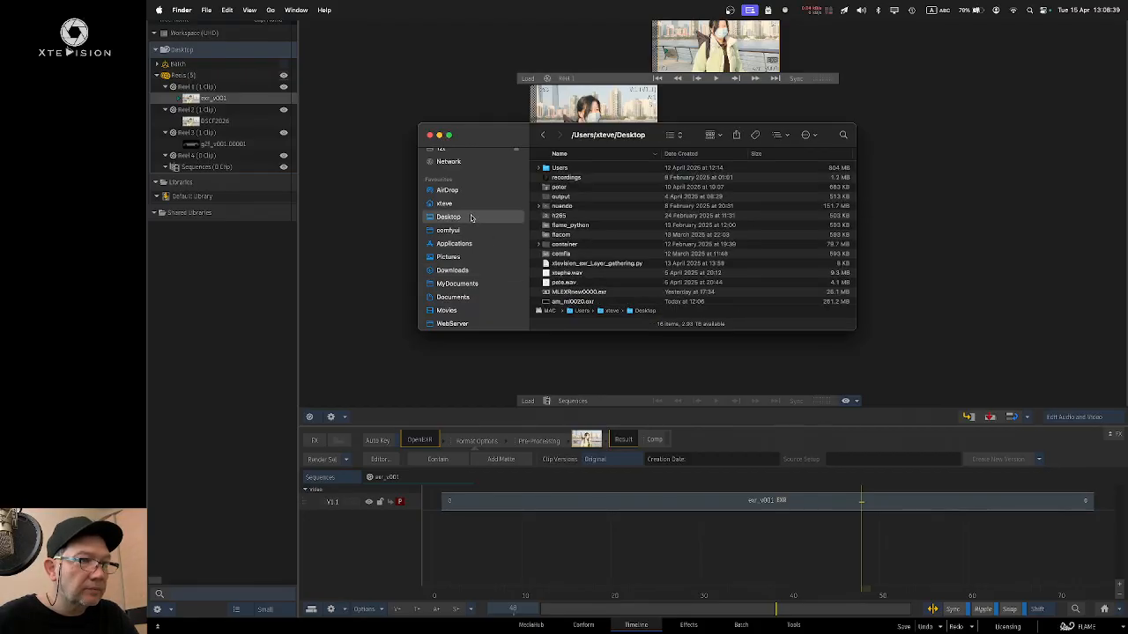
pyautogui.doubleClick(604, 226)
pyautogui.doubleClick(574, 215)
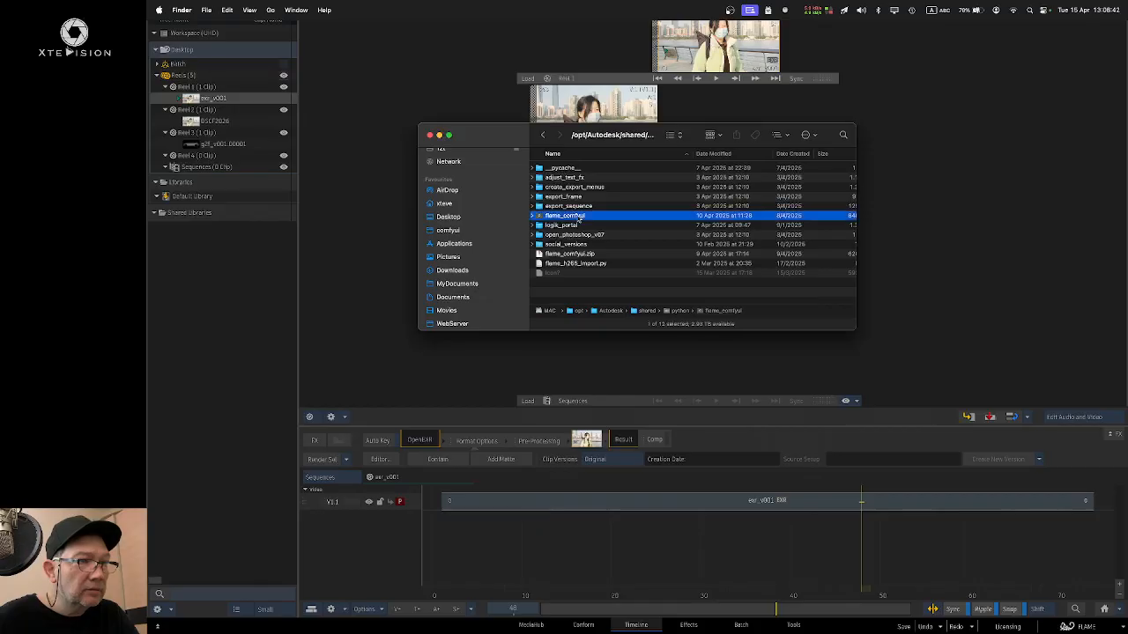
pyautogui.click(574, 181)
pyautogui.doubleClick(575, 179)
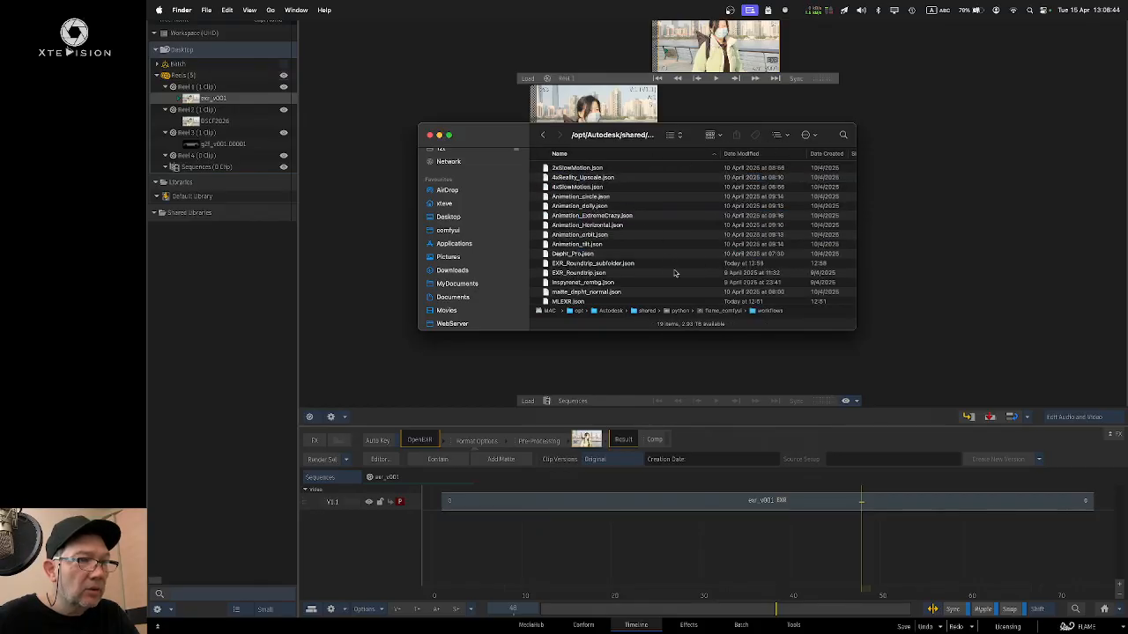
# Step: Paste MLEXR.json into the enlarged workflows folder window, replacing the existing copy, and return to Flame
pyautogui.moveTo(853, 335); pyautogui.dragTo(969, 487)
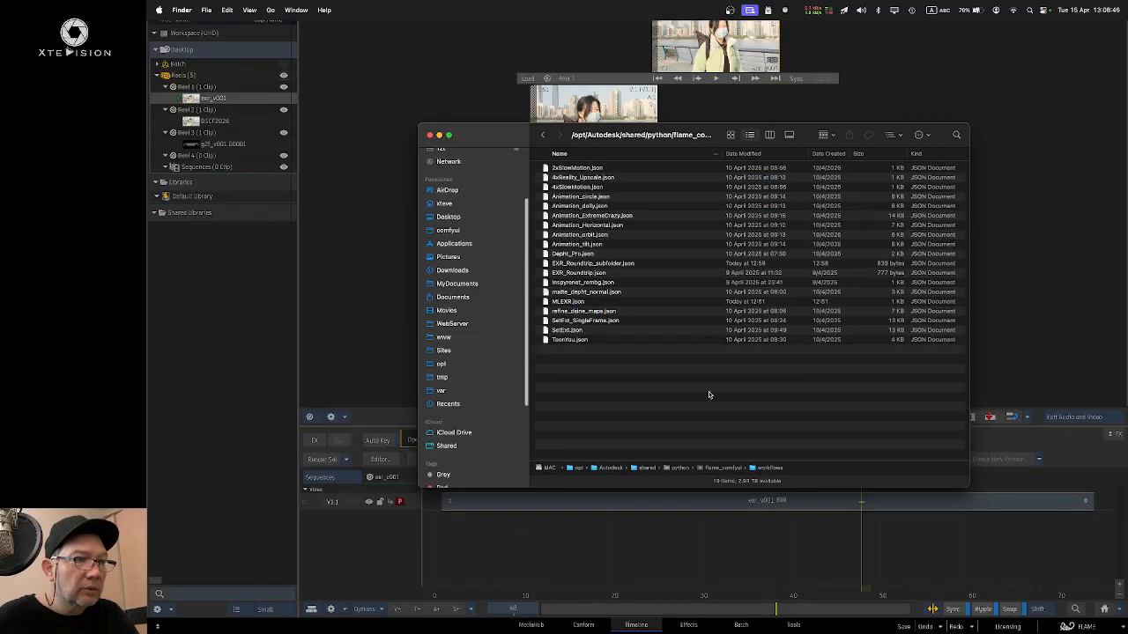
pyautogui.press('super+v')
pyautogui.click(705, 298)
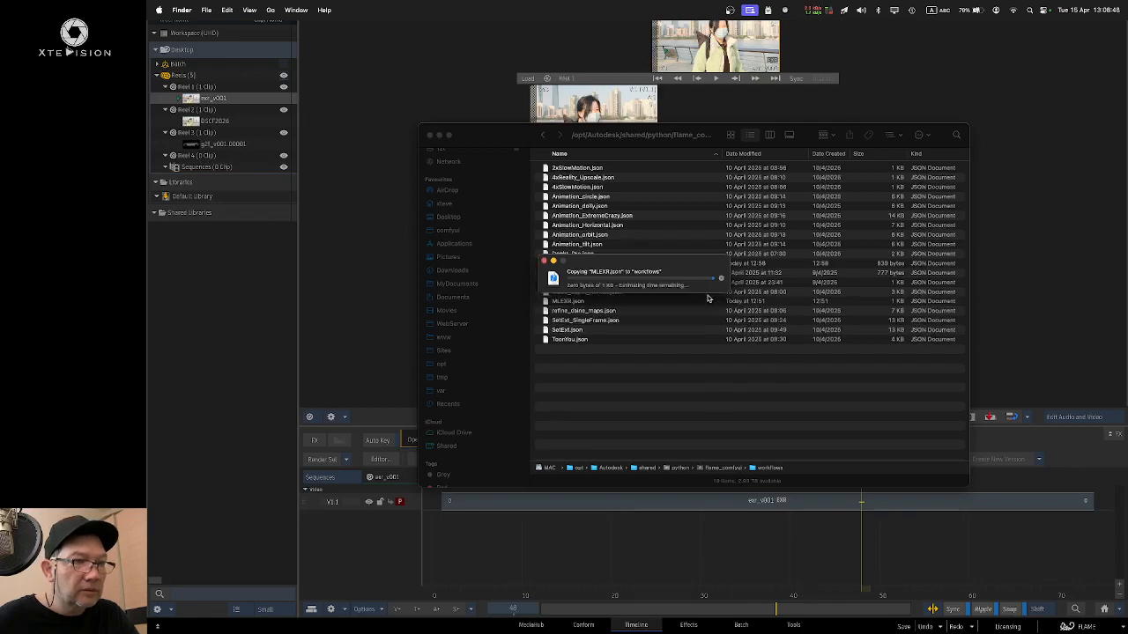
pyautogui.click(975, 273)
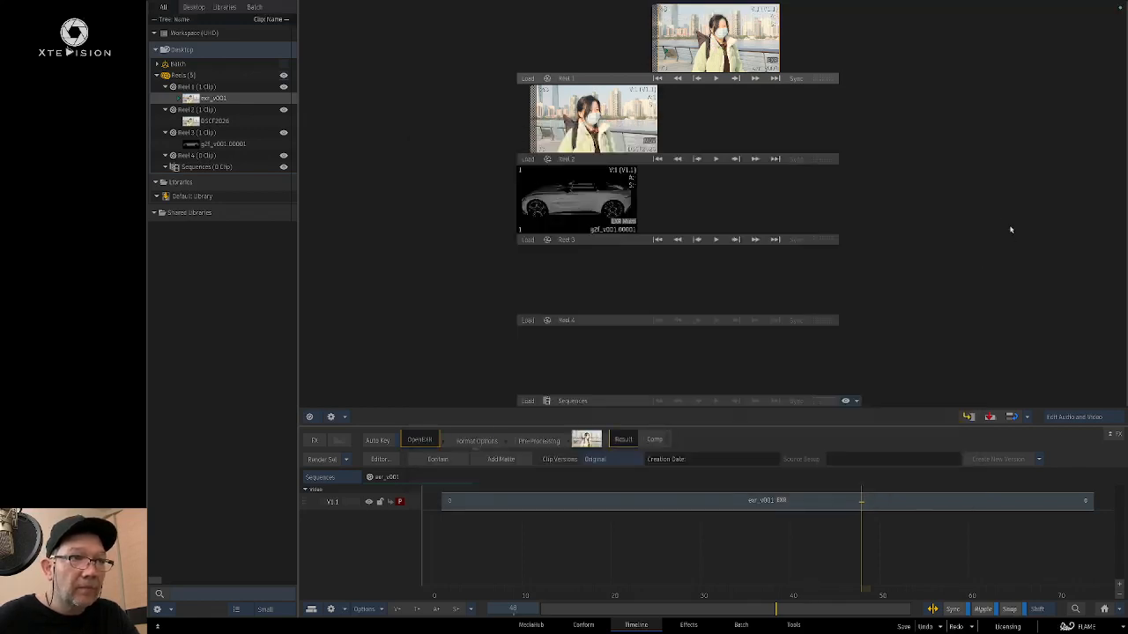
# Step: Remove the exr_v001 clip from Reel 1 and slide the DSCF2026 clip back along Reel 2
pyautogui.moveTo(718, 44); pyautogui.dragTo(922, 633)
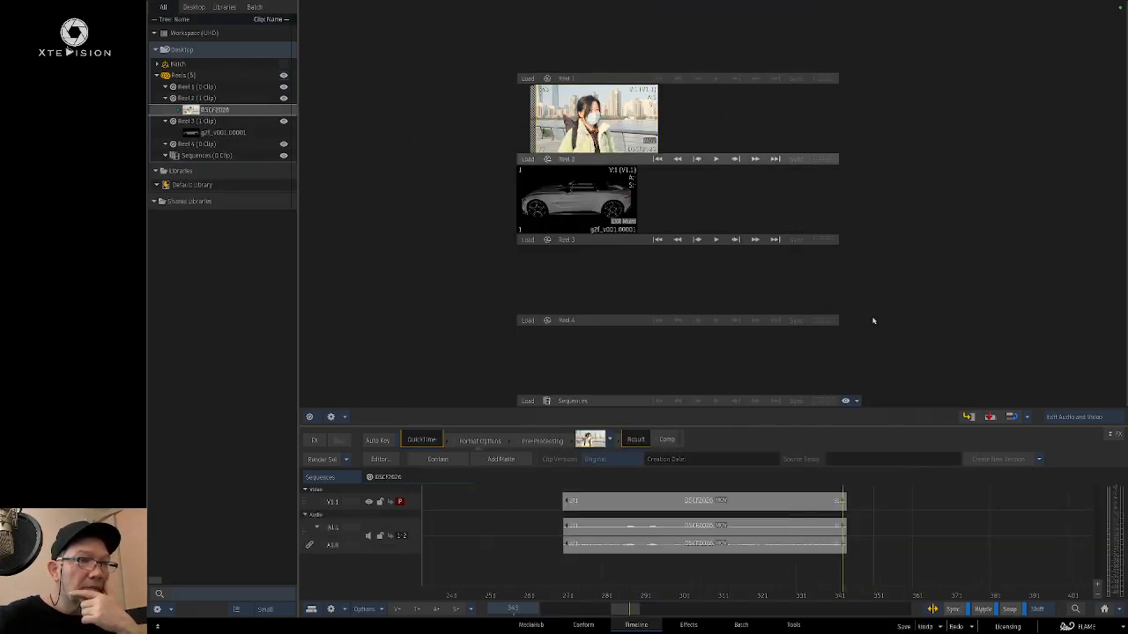
pyautogui.moveTo(636, 144); pyautogui.dragTo(601, 144)
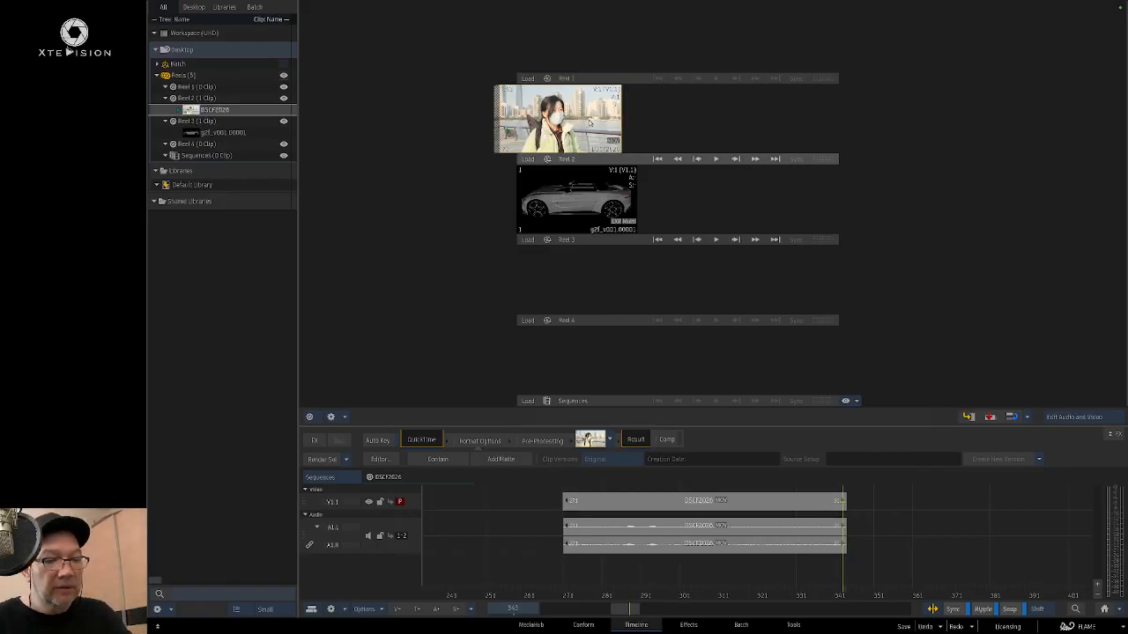
pyautogui.moveTo(589, 122)
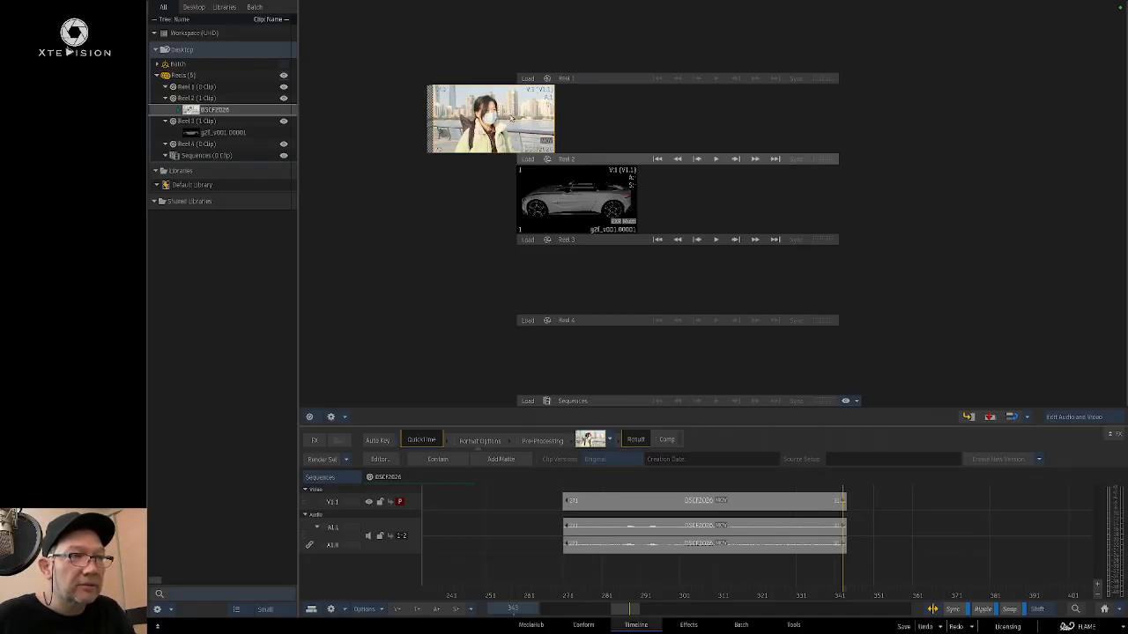
pyautogui.moveTo(492, 117); pyautogui.dragTo(515, 121)
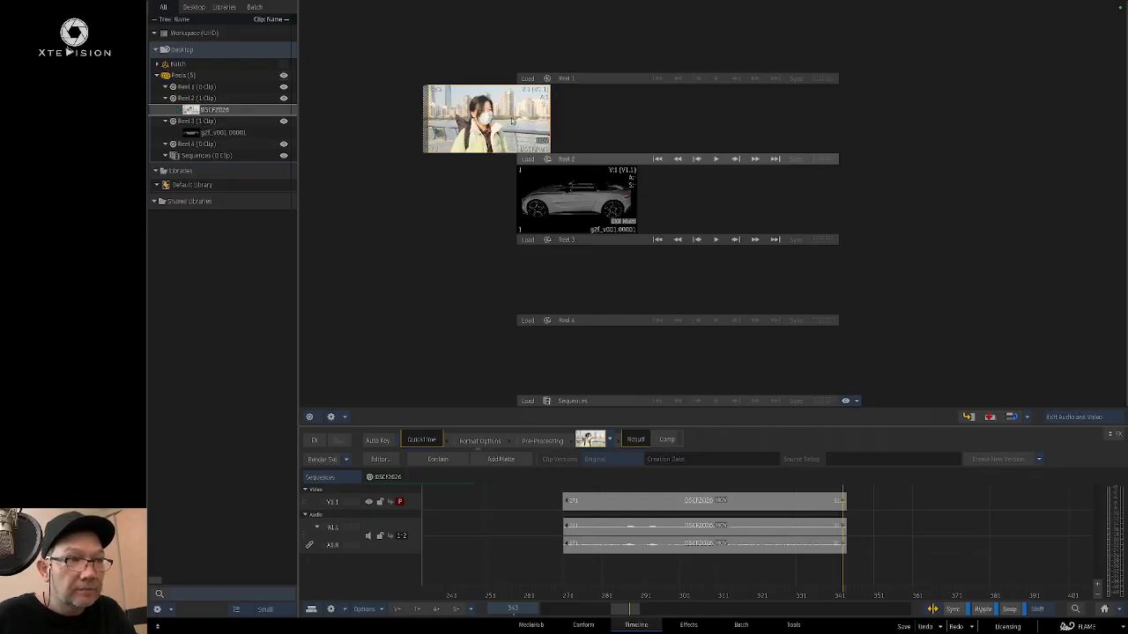
# Step: Open Flame's Python options and check the flame_comfyui_final.log output in Terminal
pyautogui.click(1080, 626)
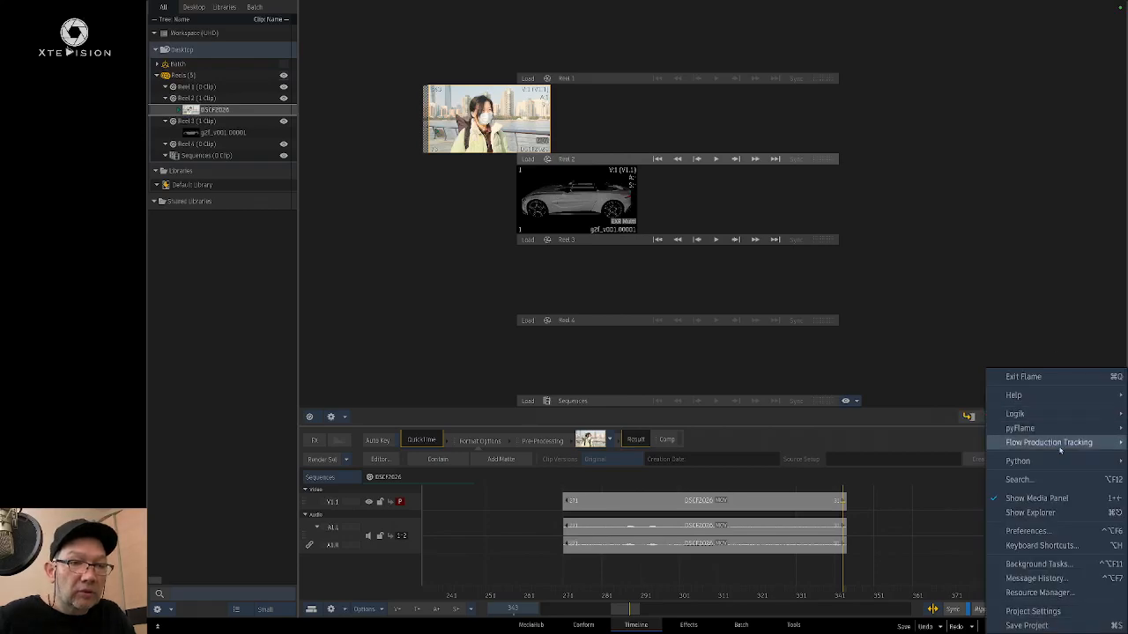
pyautogui.moveTo(1062, 464)
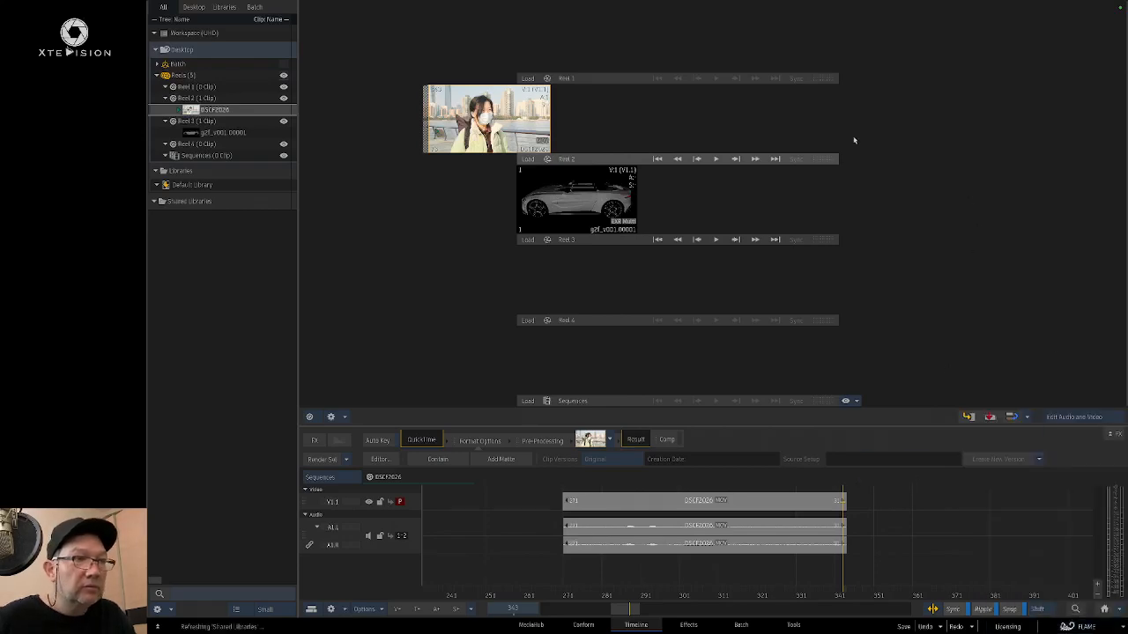
pyautogui.press('super+Tab')
pyautogui.press('super+Tab')
pyautogui.press('super+Tab')
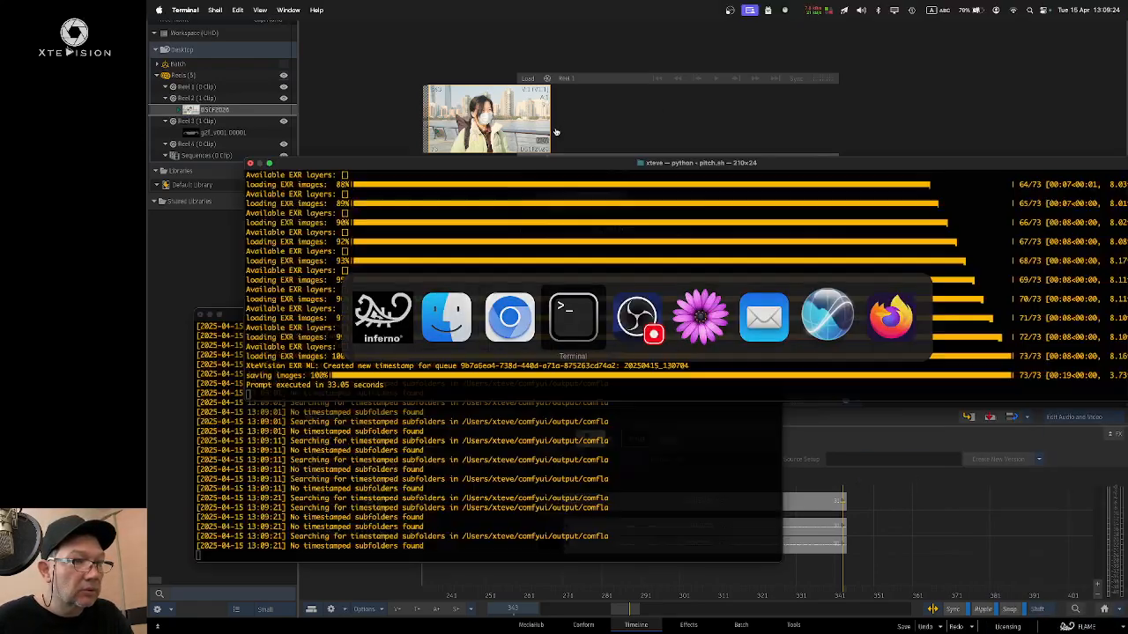
pyautogui.click(518, 453)
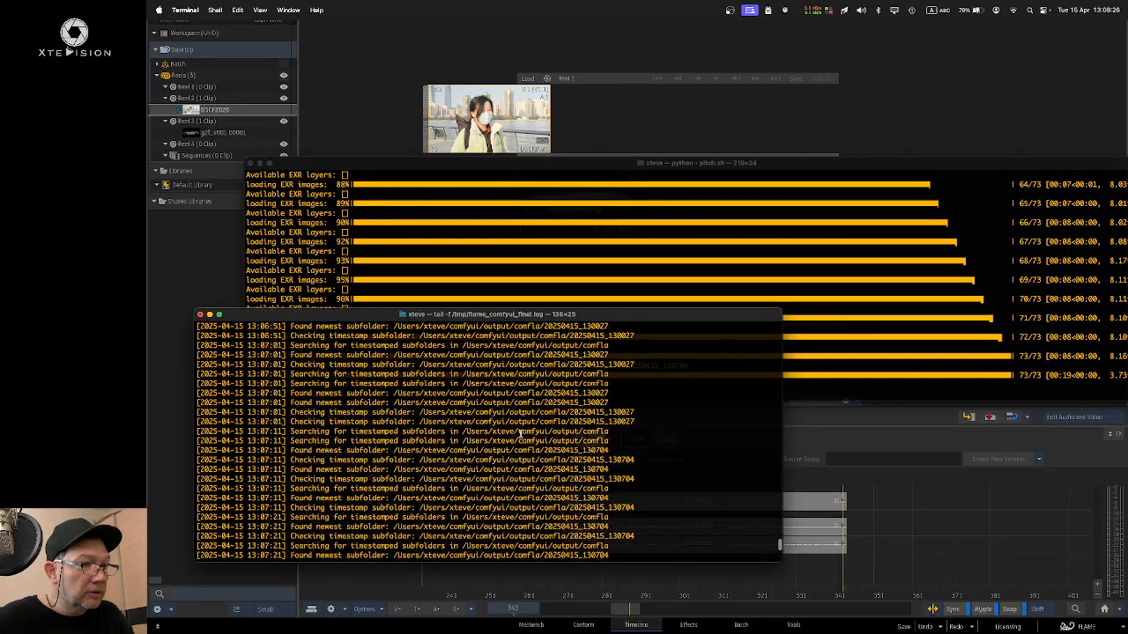
pyautogui.scroll(8, 520, 434)
pyautogui.scroll(-20, 521, 433)
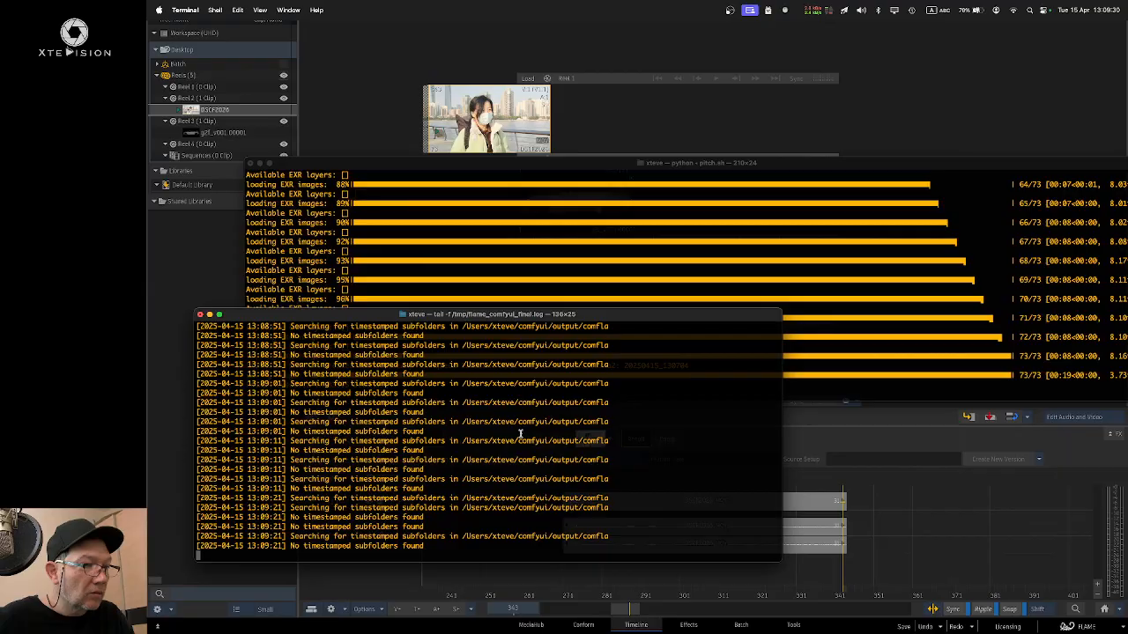
# Step: Process the DSCF2026 clip with ComfyUI using the MLEXR workflow and the filepath output/flacom
pyautogui.click(507, 119)
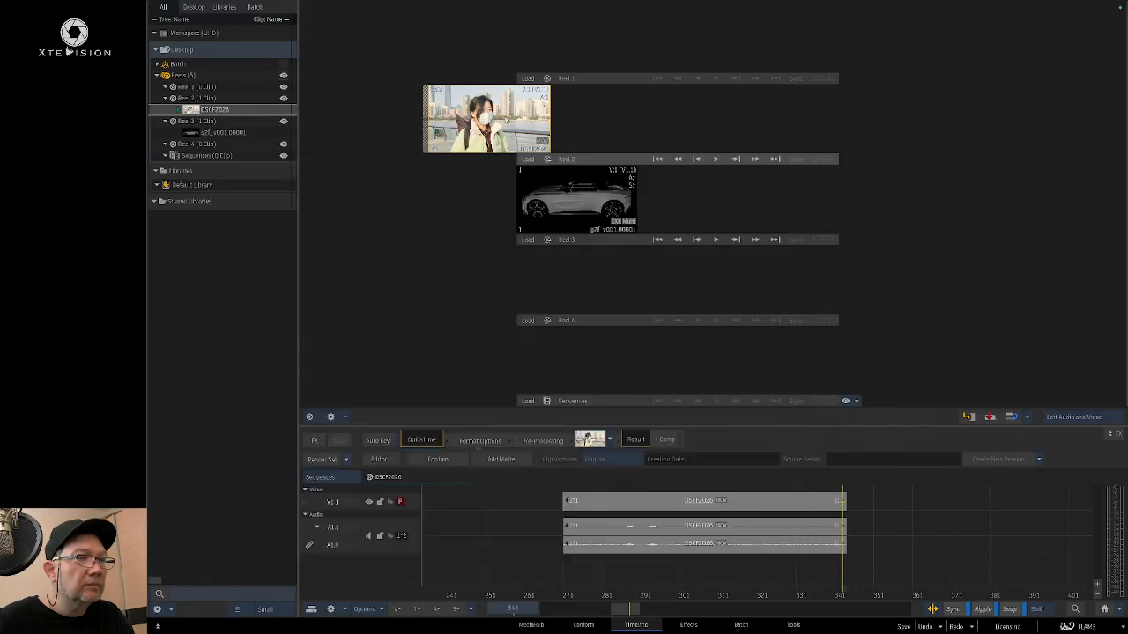
pyautogui.rightClick(507, 119)
pyautogui.moveTo(596, 569)
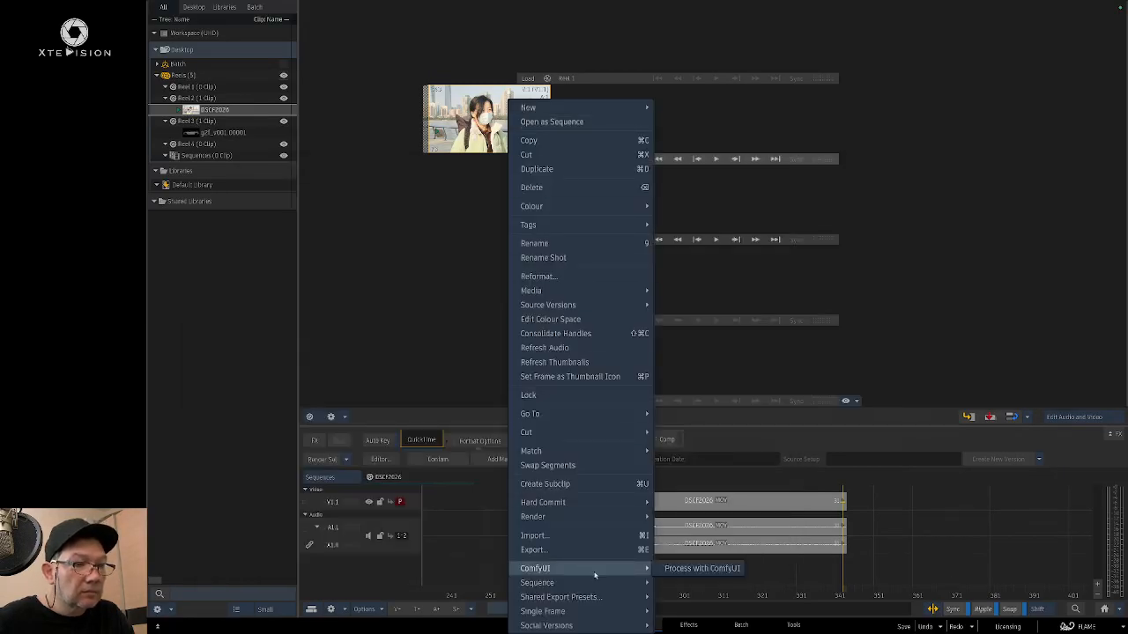
pyautogui.click(701, 571)
pyautogui.click(622, 297)
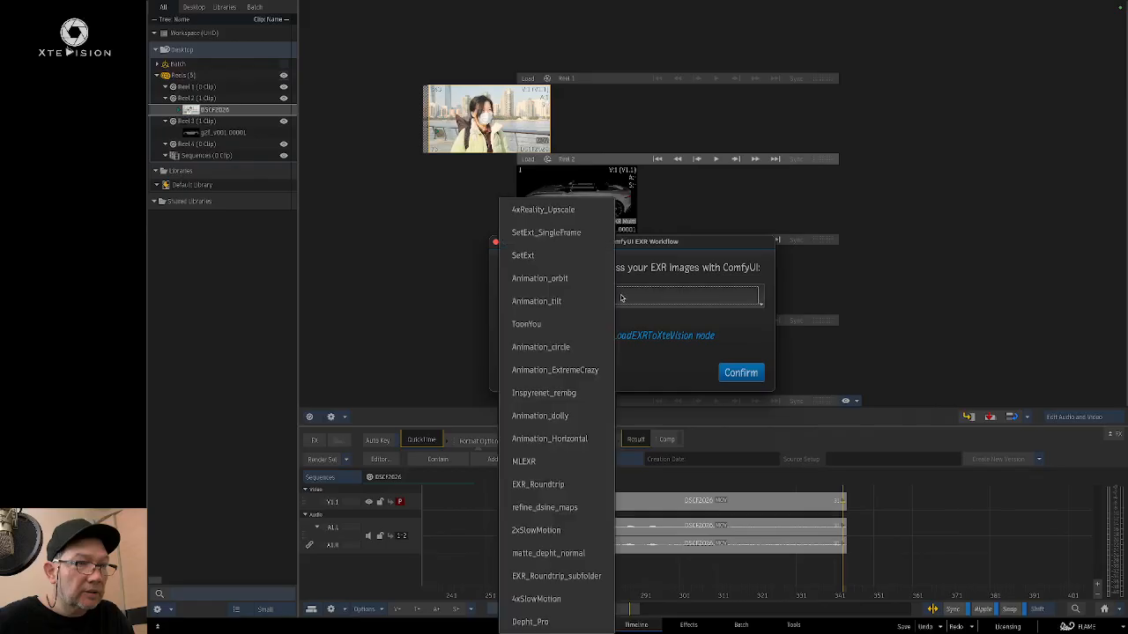
pyautogui.click(568, 461)
pyautogui.click(742, 373)
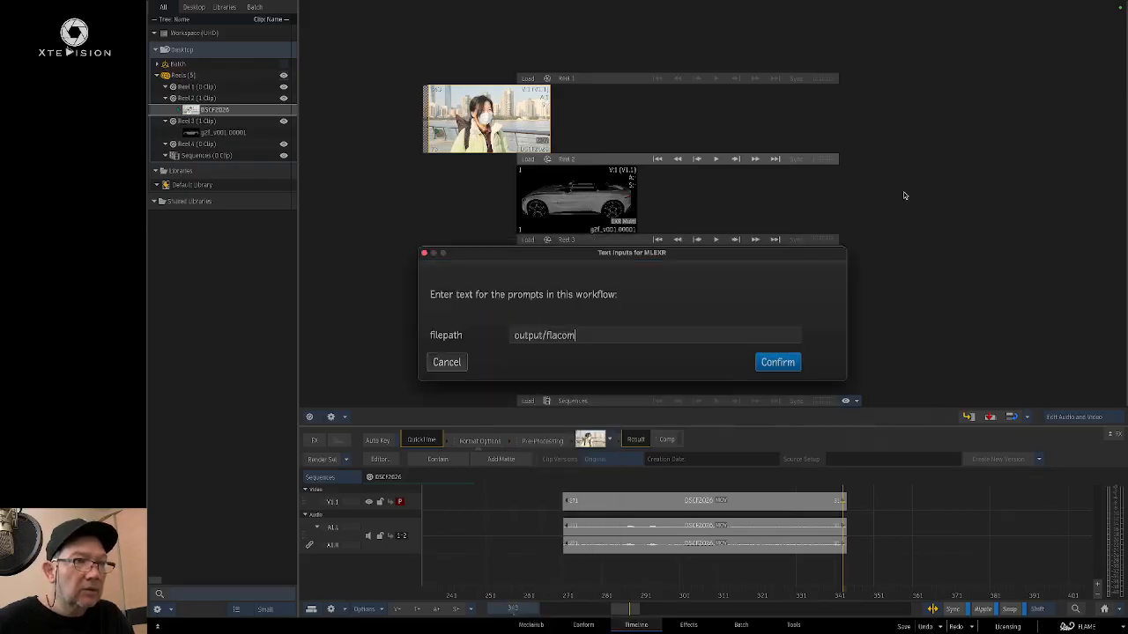
pyautogui.click(784, 365)
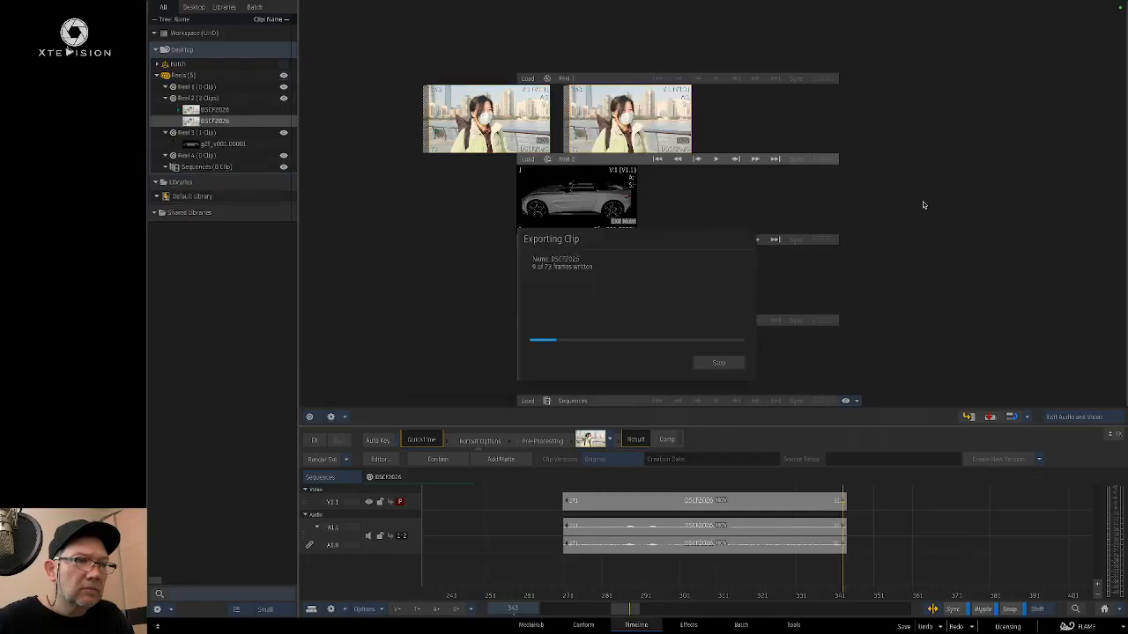
# Step: Switch to Terminal to monitor the log of the DSCF2026 export and MLEXR processing
pyautogui.press('super+Tab')
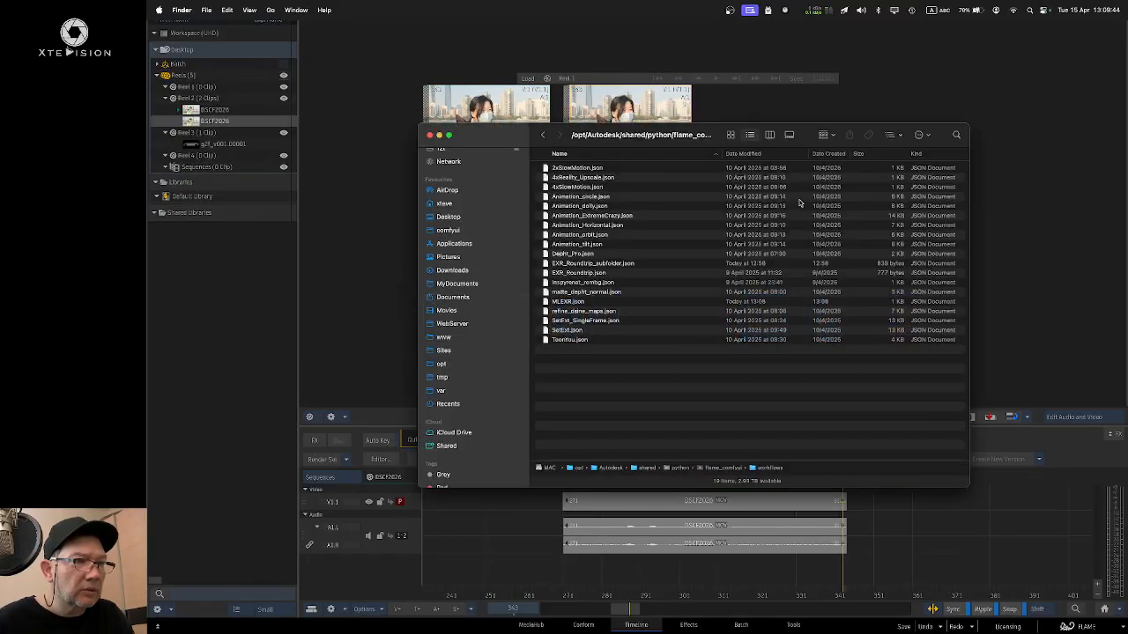
pyautogui.press('super+Tab')
pyautogui.press('super+Tab')
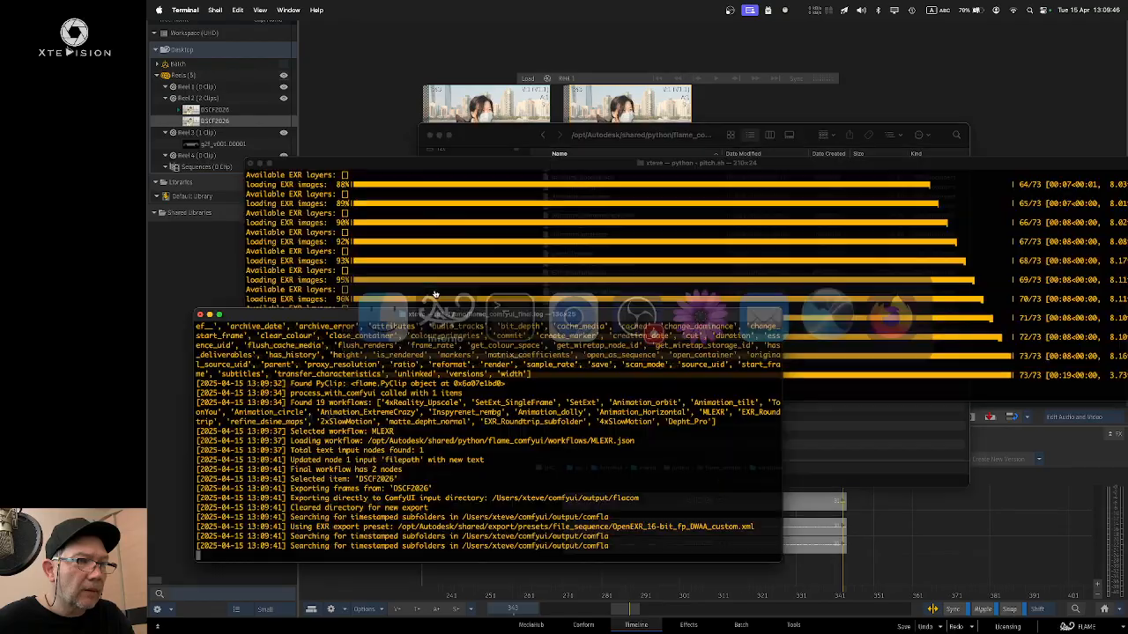